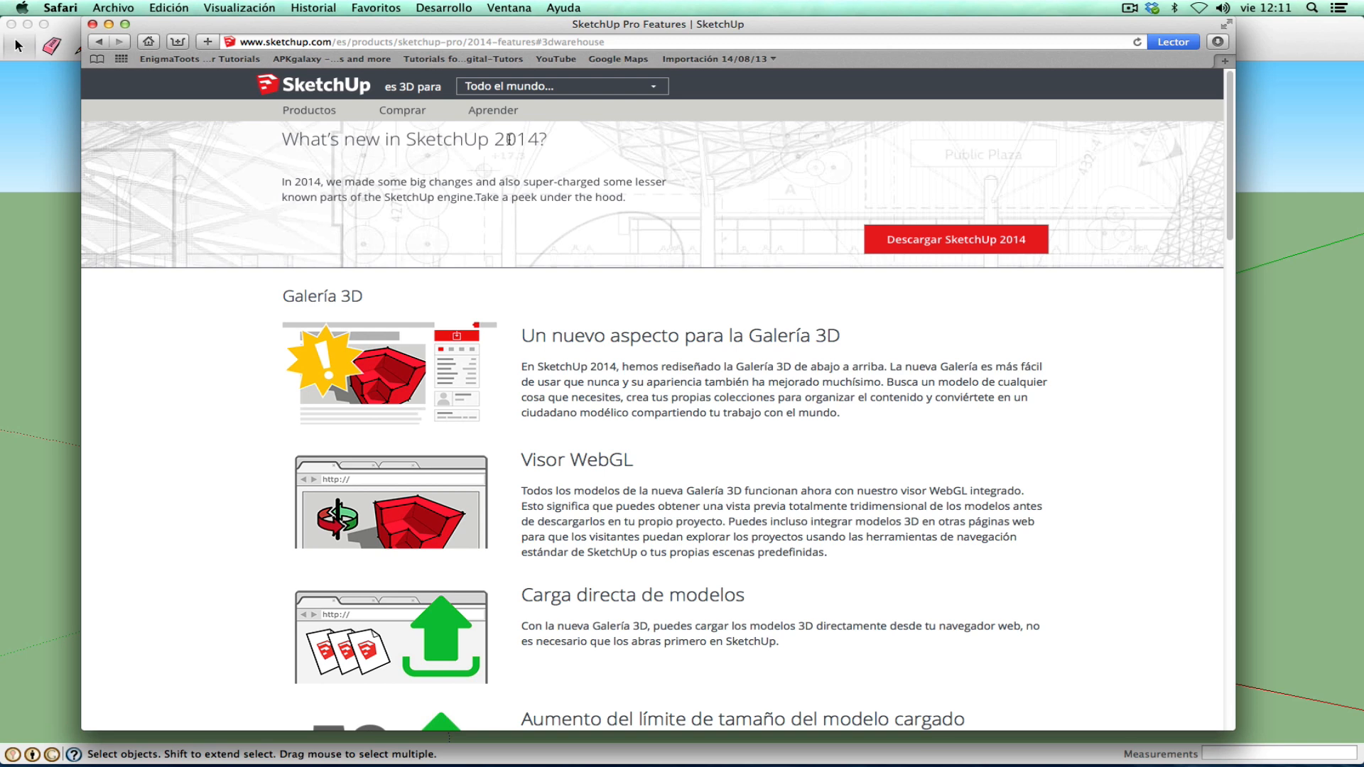
# - Close the SketchUp features web page, switch to SketchUp Pro and delete the default person figure
pyautogui.moveTo(495, 140); pyautogui.dragTo(548, 140)
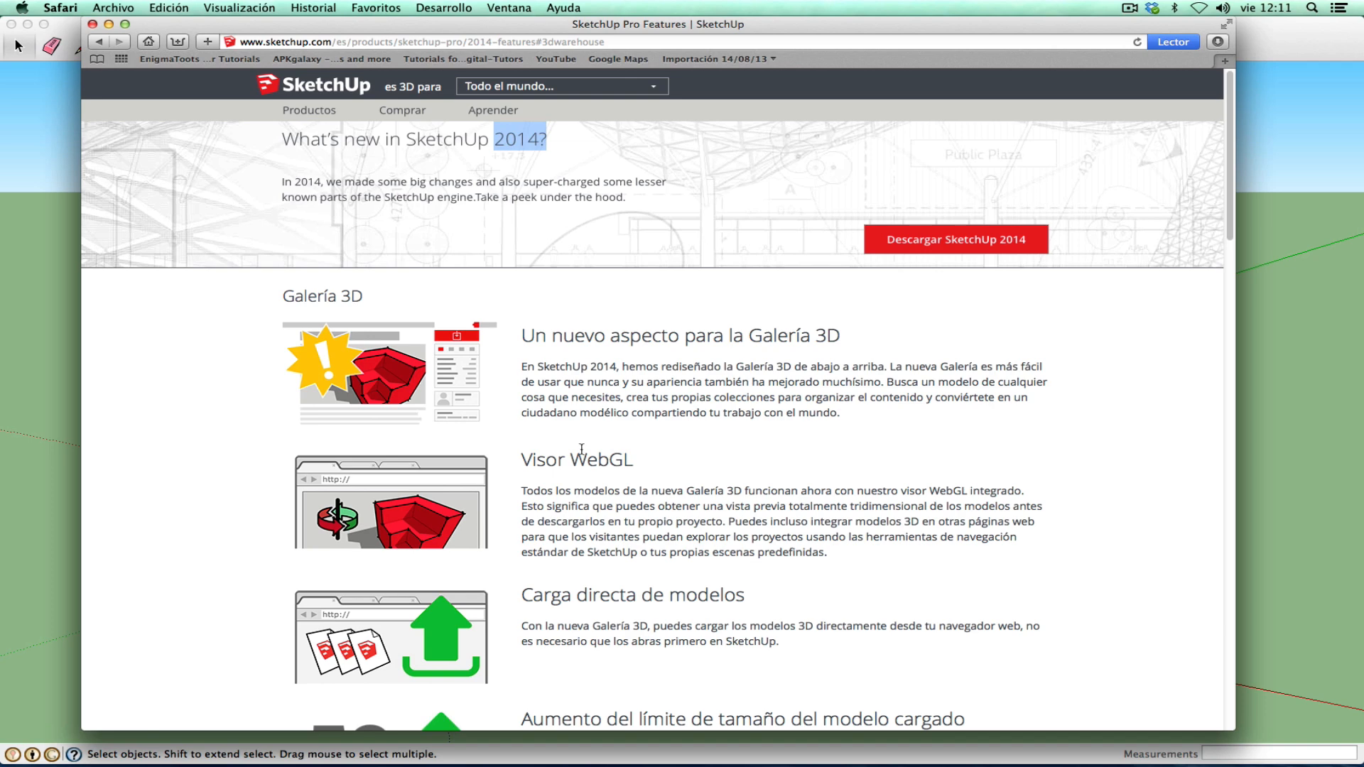
pyautogui.click(92, 25)
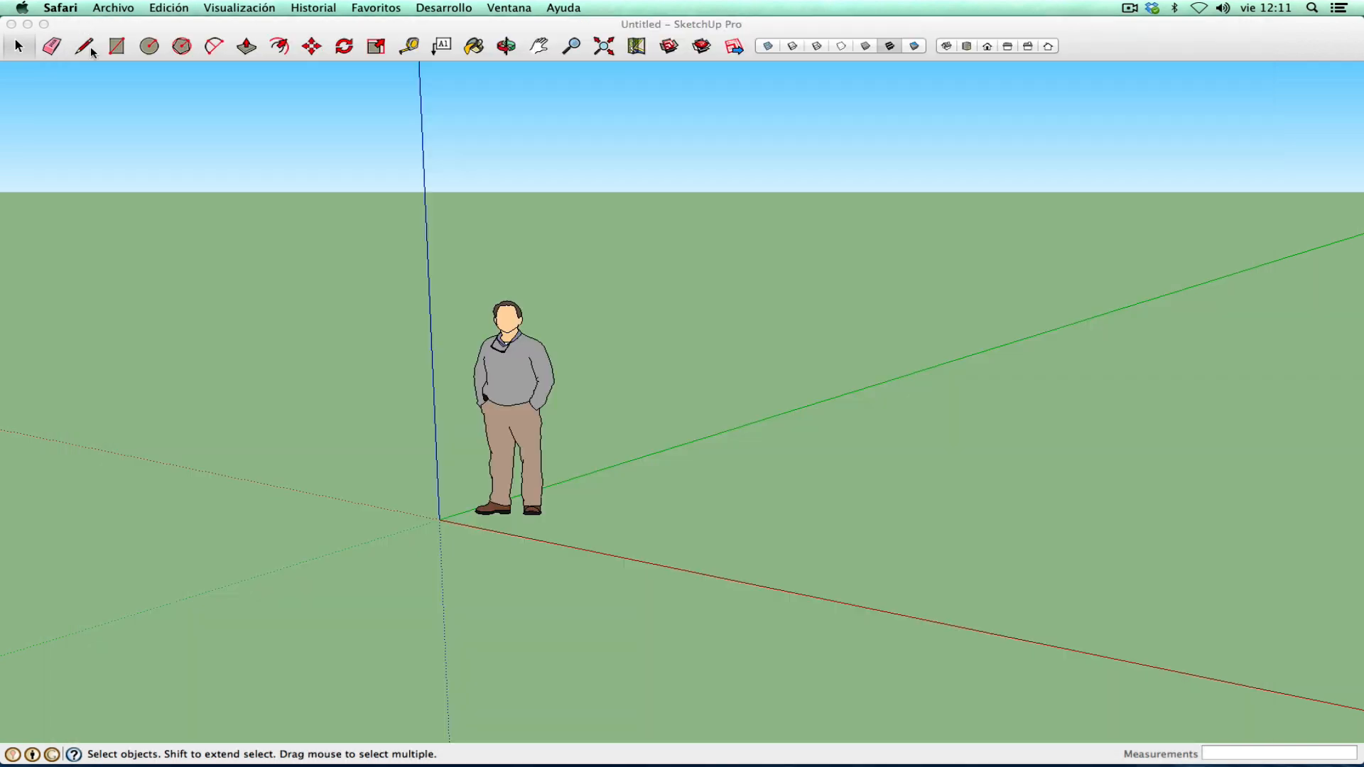
pyautogui.moveTo(371, 263); pyautogui.dragTo(704, 743)
pyautogui.press('Delete')
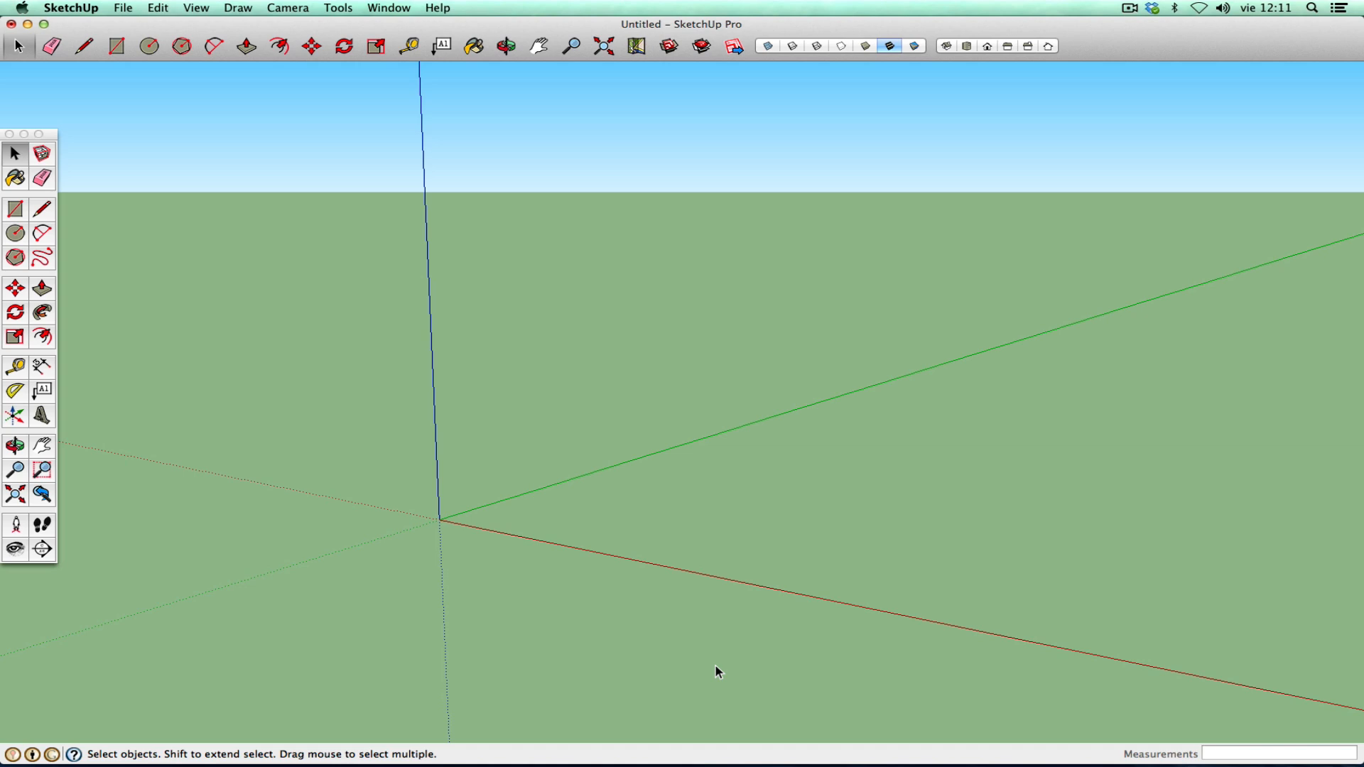
# - Set the camera to the standard Front view with Parallel Projection
pyautogui.click(987, 47)
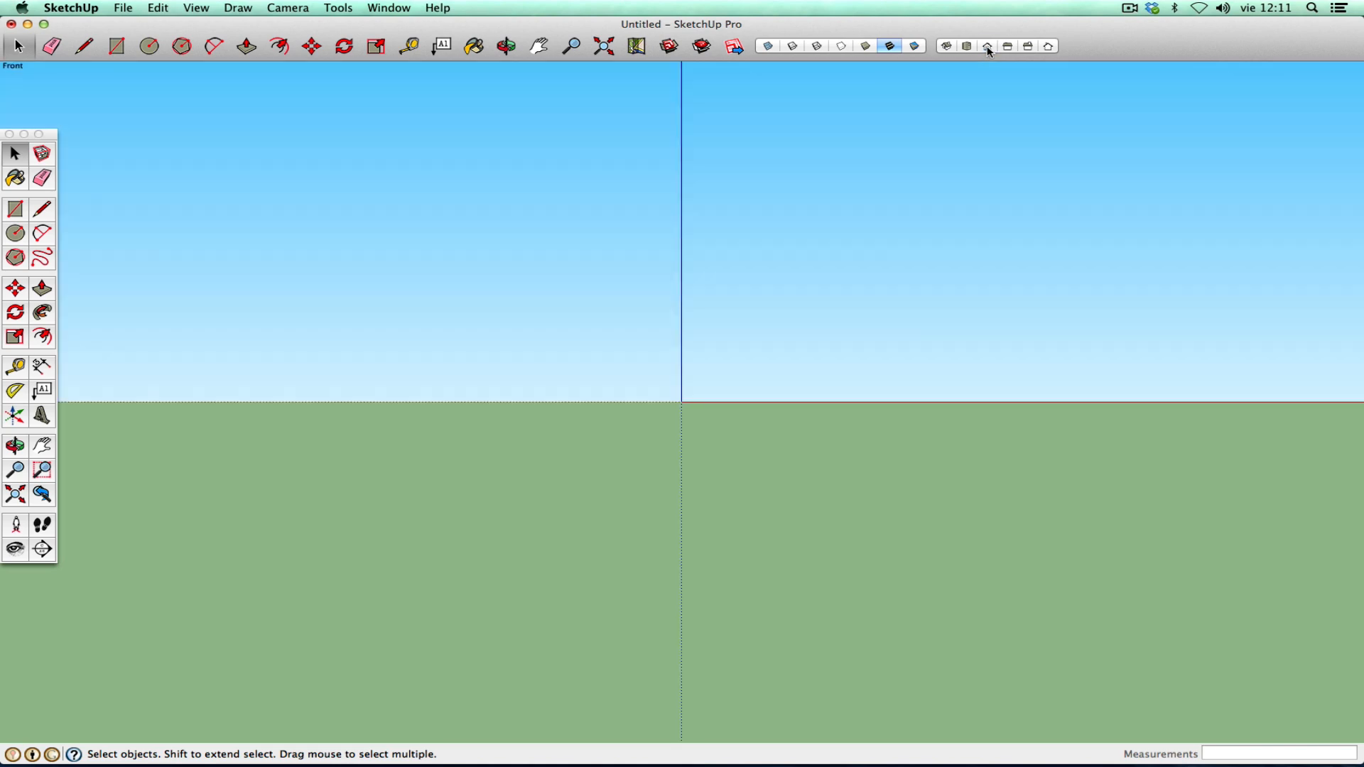
pyautogui.click(199, 10)
pyautogui.moveTo(288, 10)
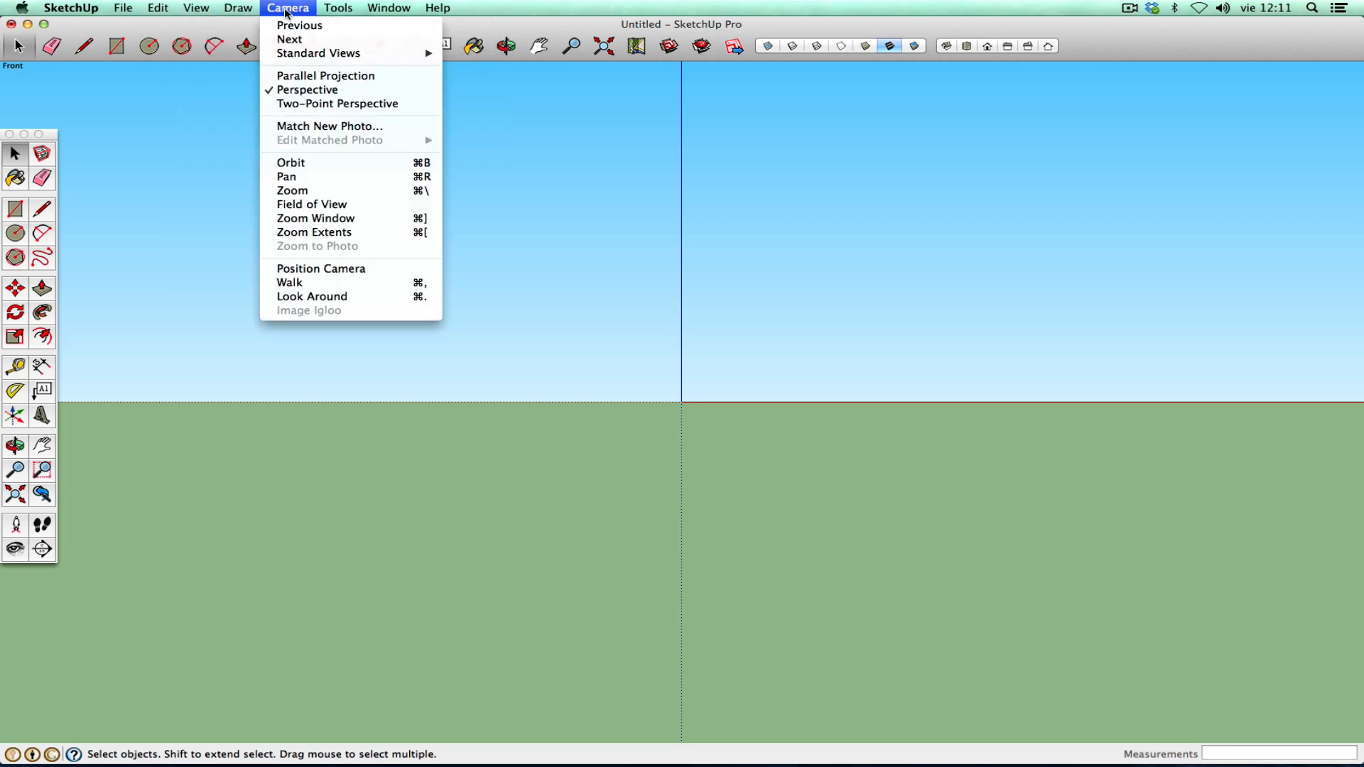
pyautogui.click(307, 76)
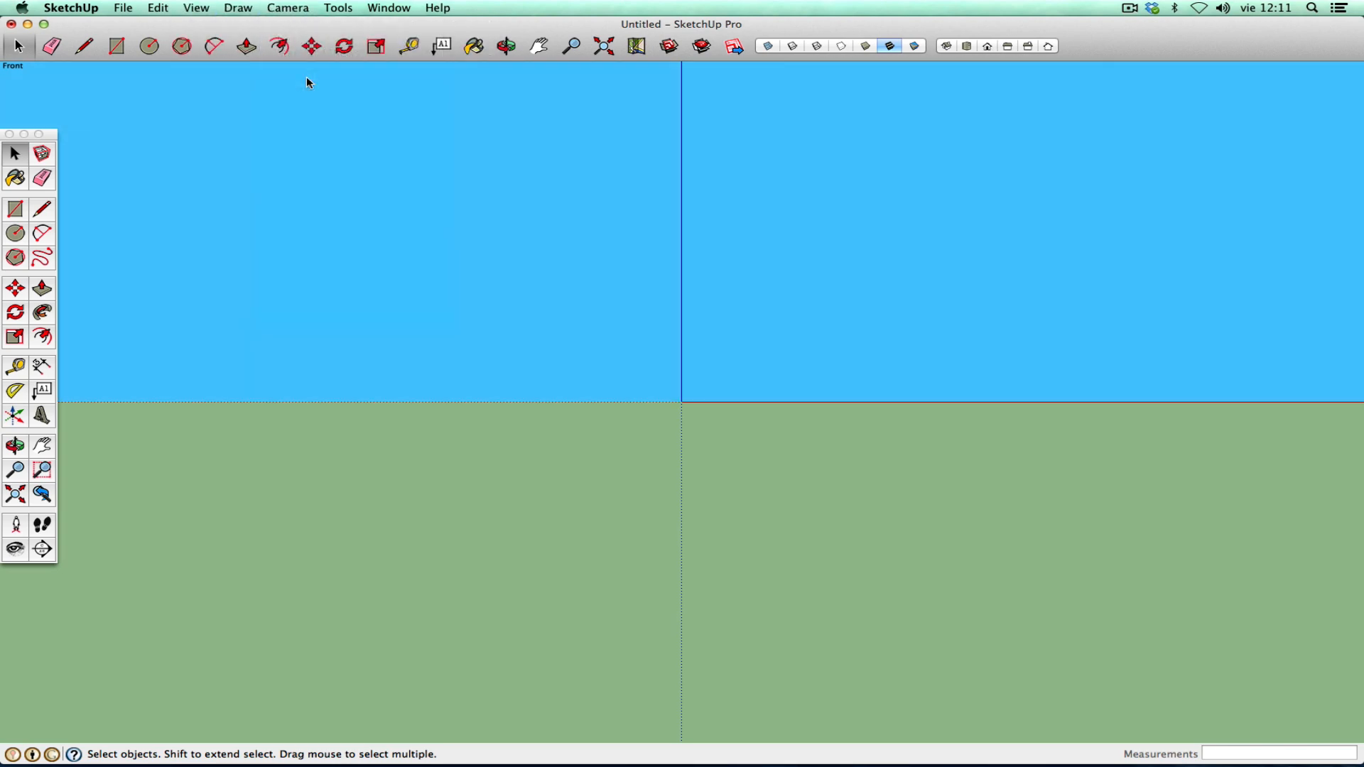
# - Draw a rectangle of about 4.09 by 4.13 m in the front plane, starting at the origin
pyautogui.click(42, 445)
pyautogui.moveTo(628, 429); pyautogui.dragTo(284, 671)
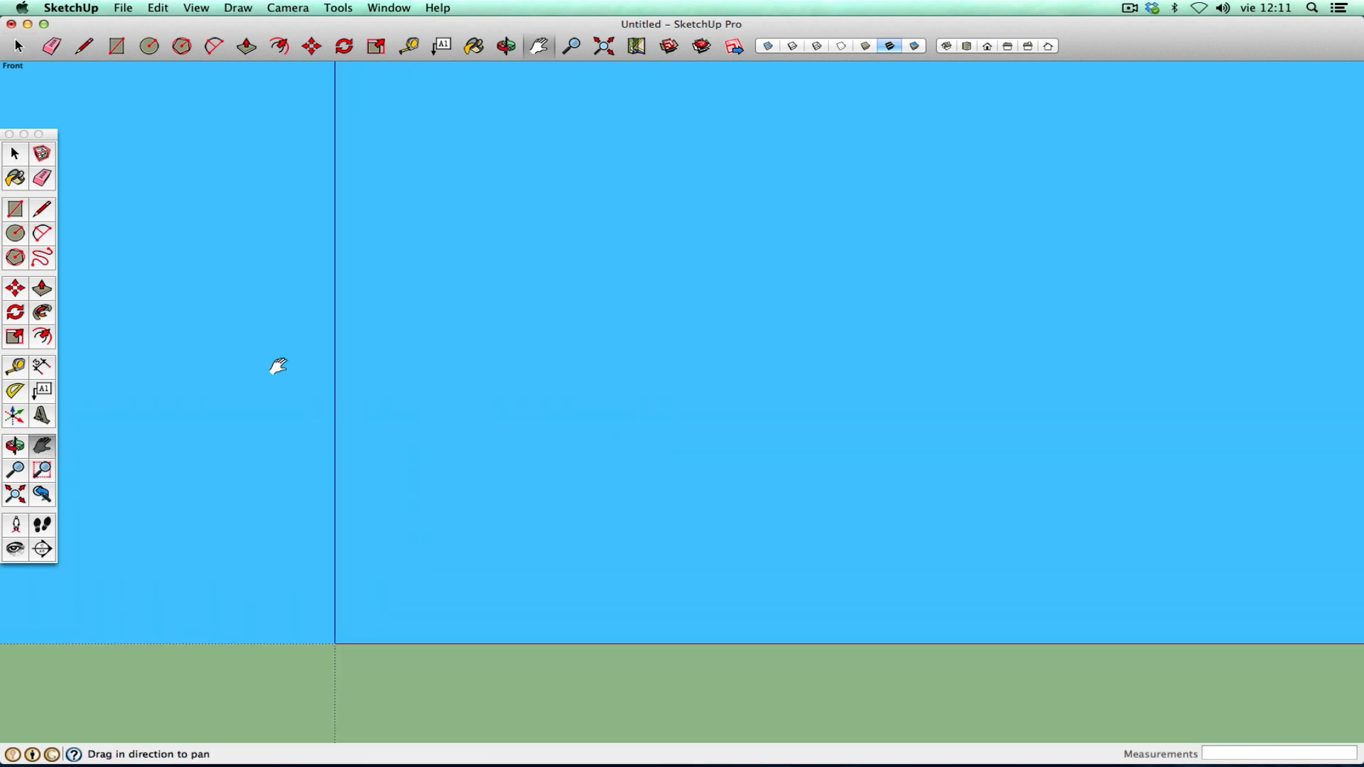
pyautogui.click(15, 209)
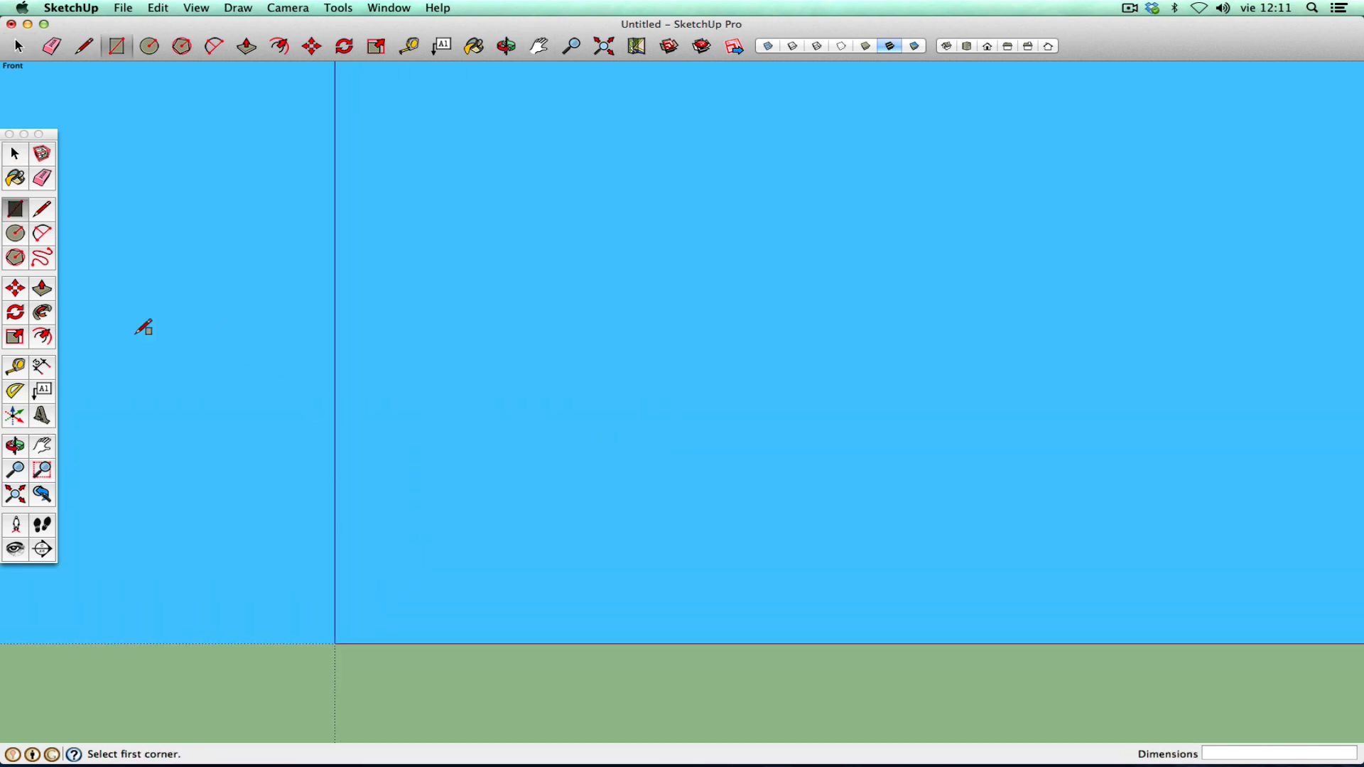
pyautogui.click(334, 644)
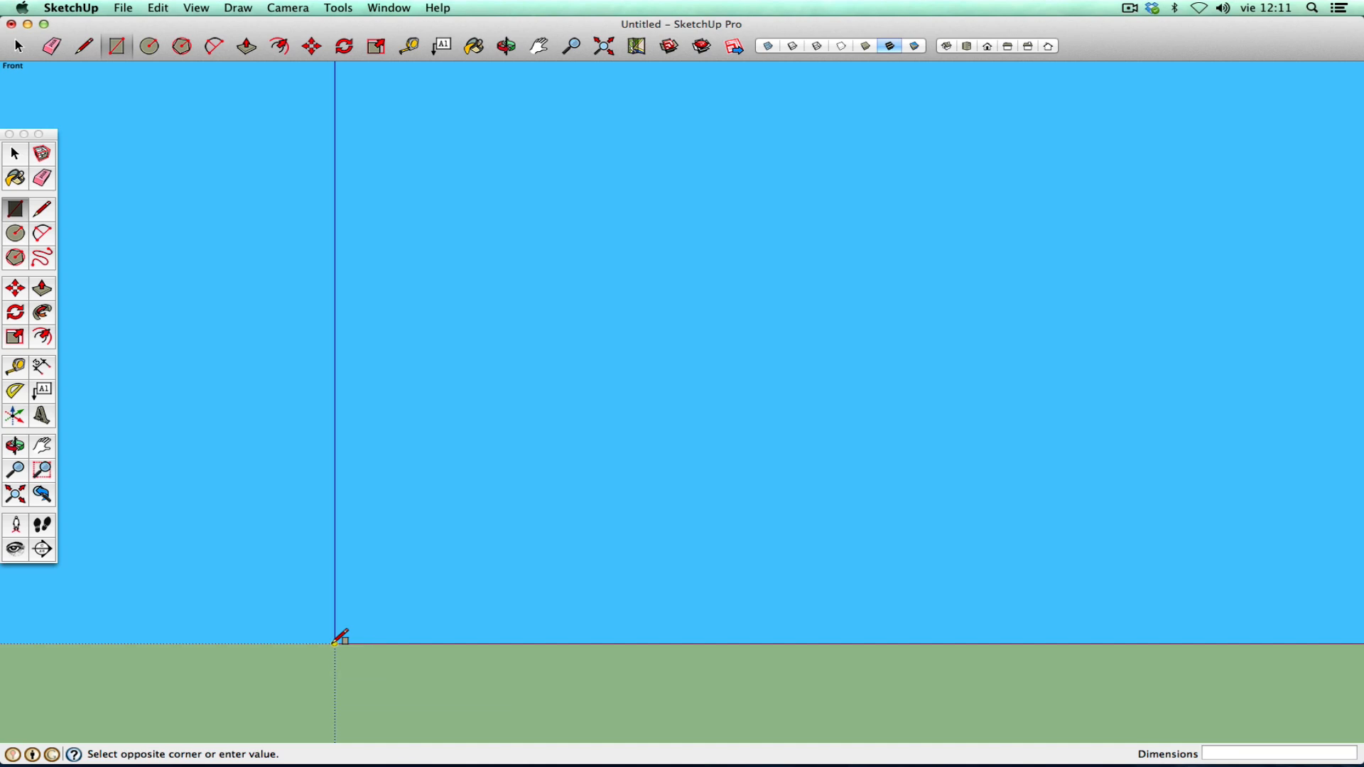
pyautogui.click(885, 144)
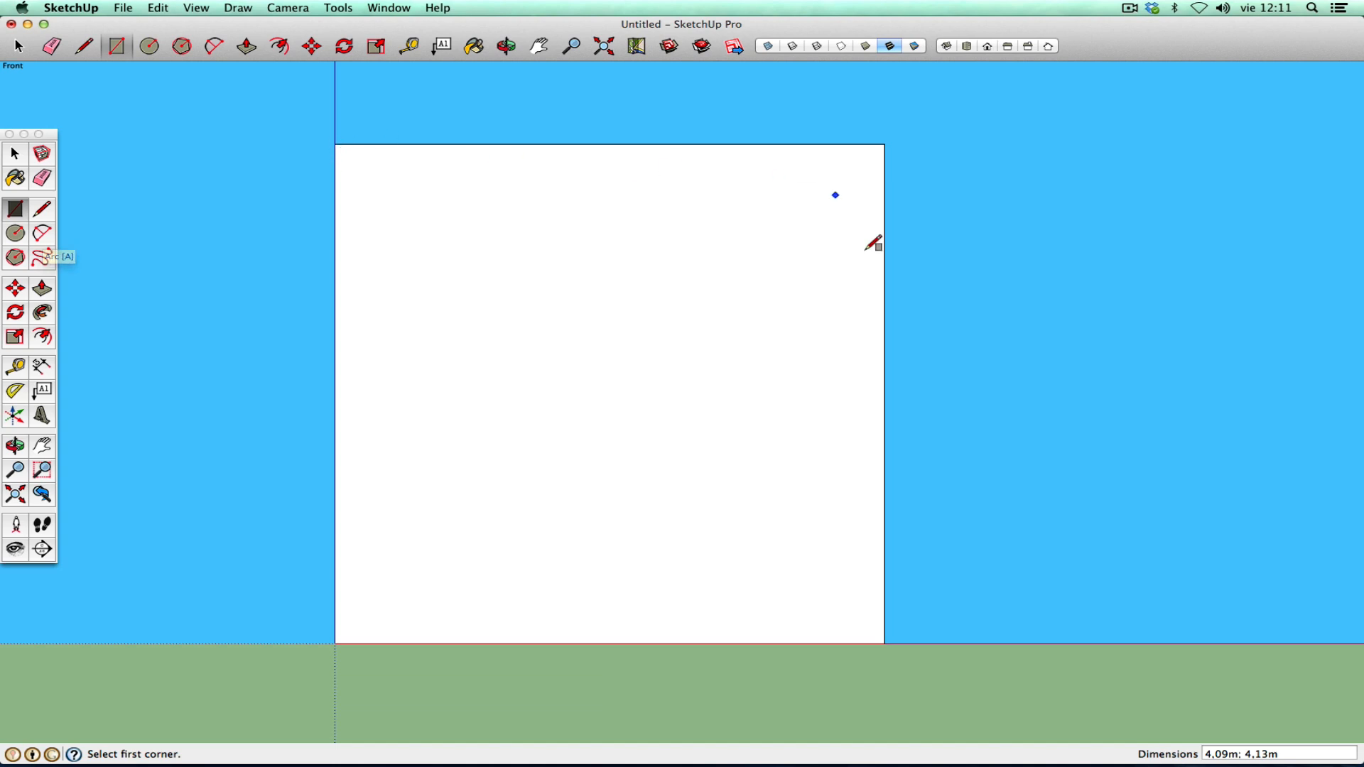
# - Draw an S-shaped curve of three connected arcs from the rectangle's top edge down to its bottom edge
pyautogui.click(42, 235)
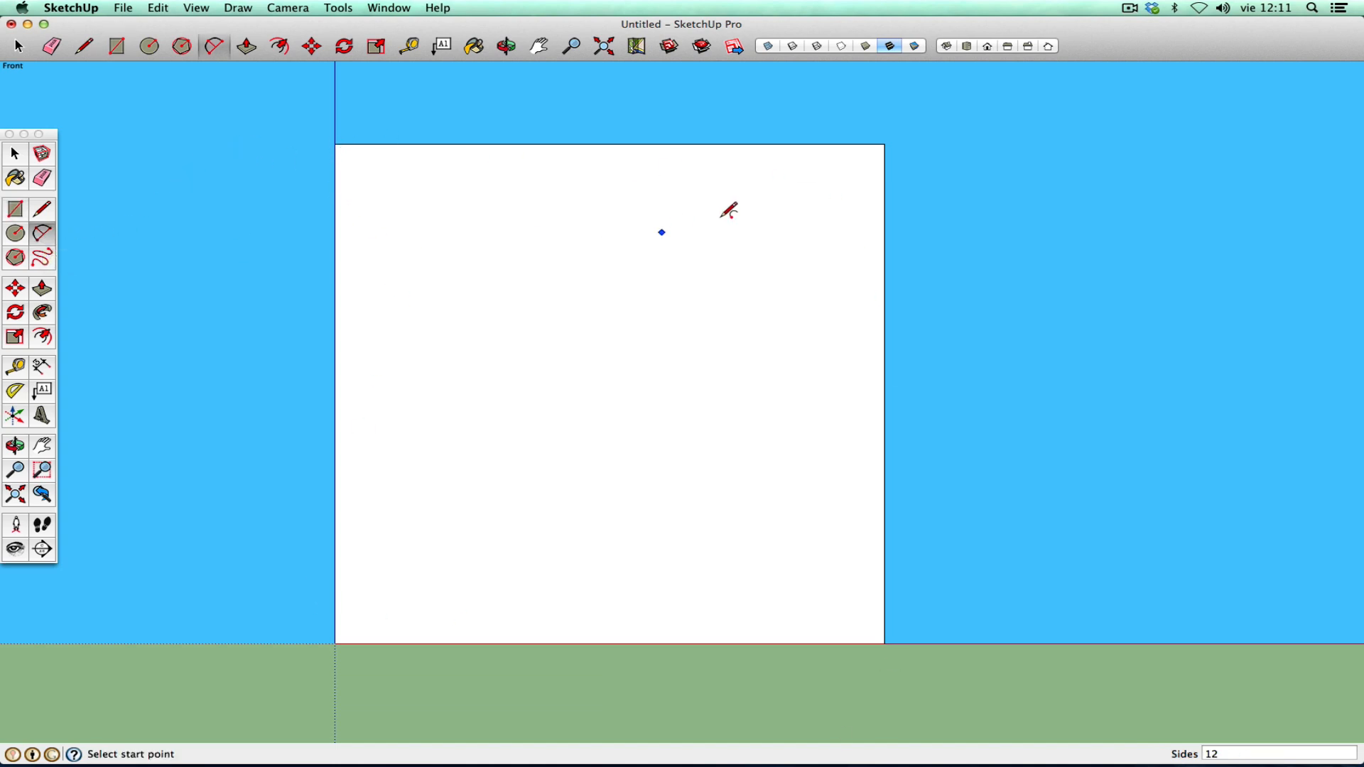
pyautogui.click(833, 144)
pyautogui.click(709, 330)
pyautogui.click(737, 238)
pyautogui.click(709, 330)
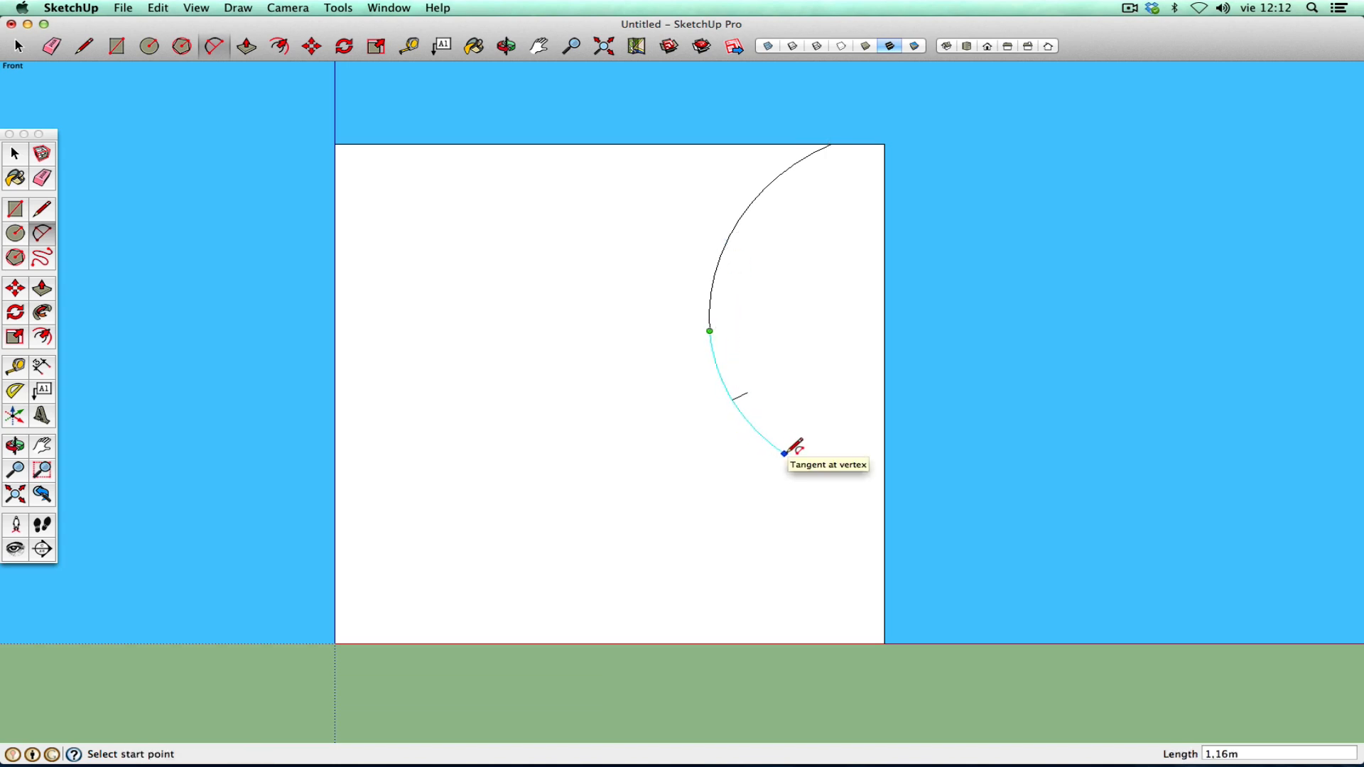
pyautogui.click(772, 446)
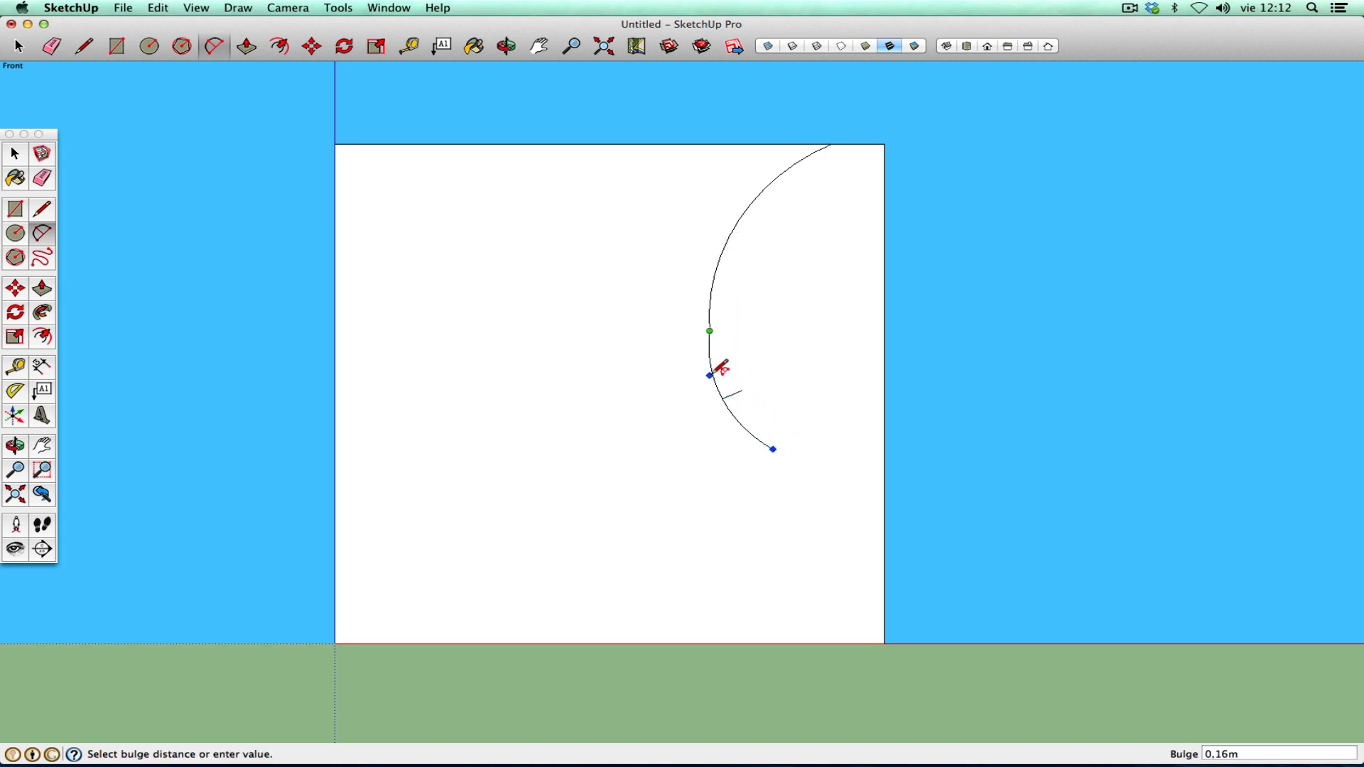
pyautogui.click(718, 373)
pyautogui.click(773, 449)
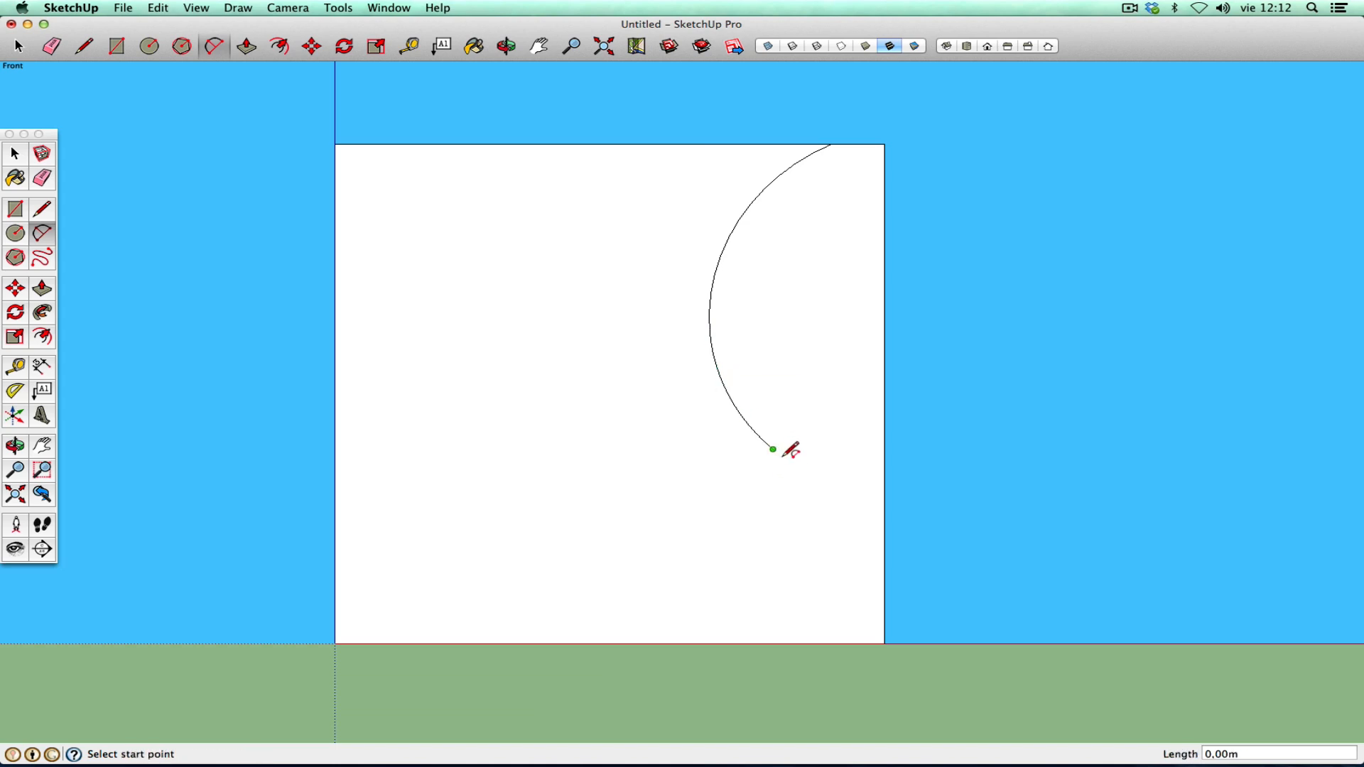
pyautogui.click(813, 644)
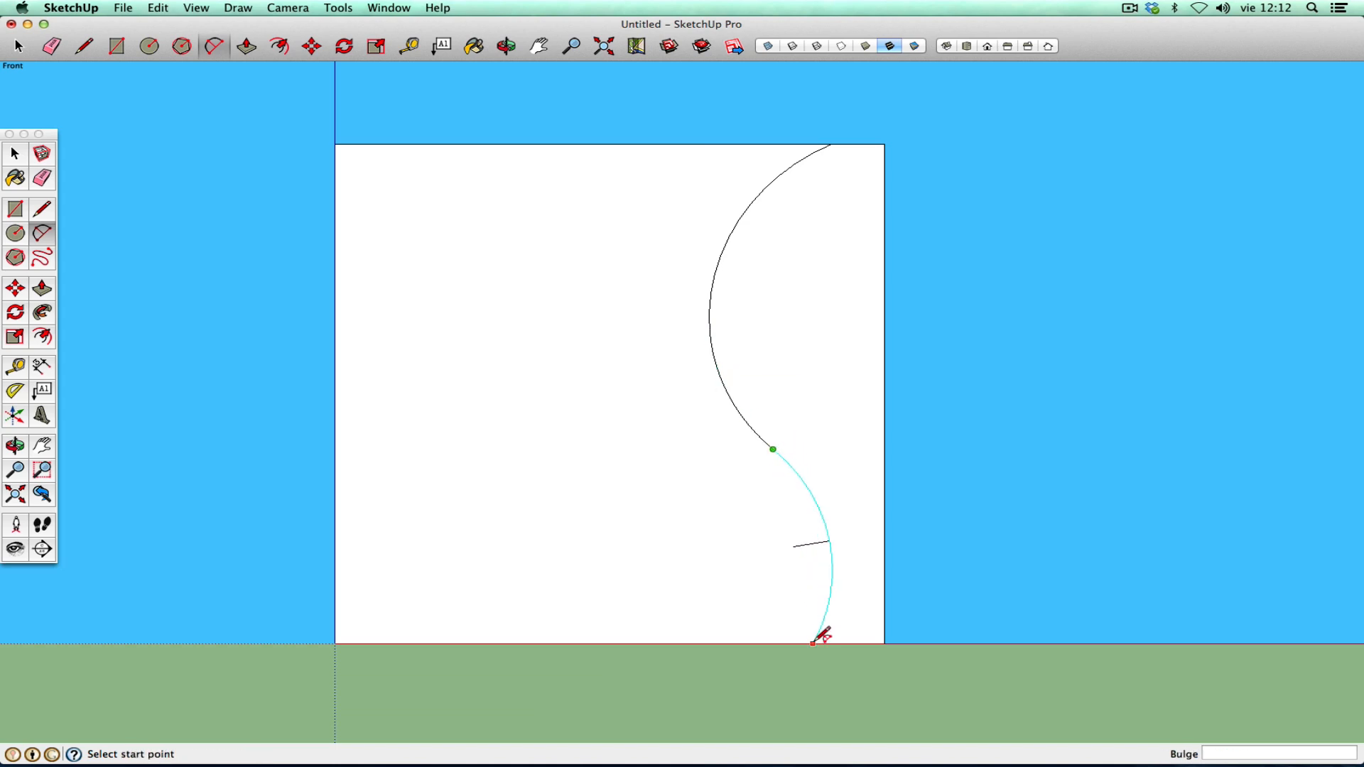
pyautogui.click(840, 556)
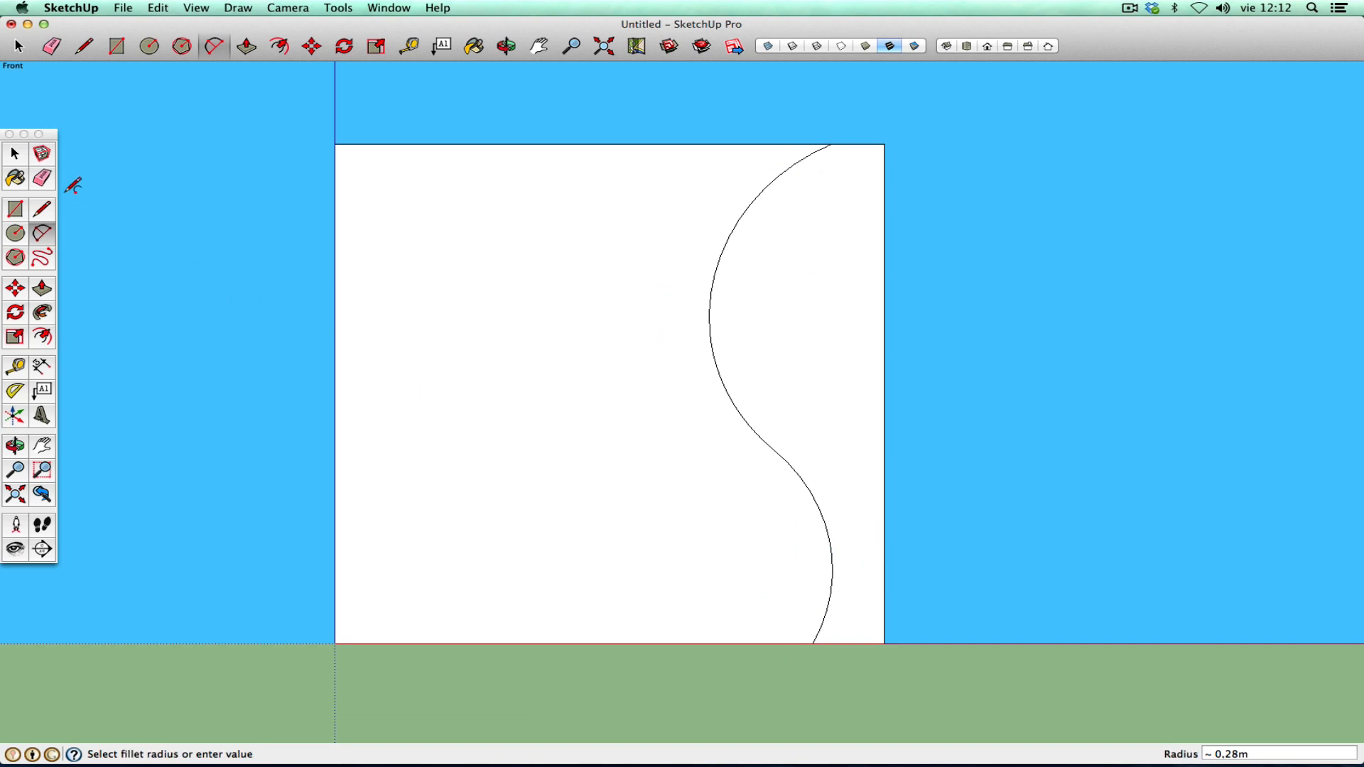
# - Erase the rectangle's edges so only the S-shaped arc curve is kept
pyautogui.click(42, 181)
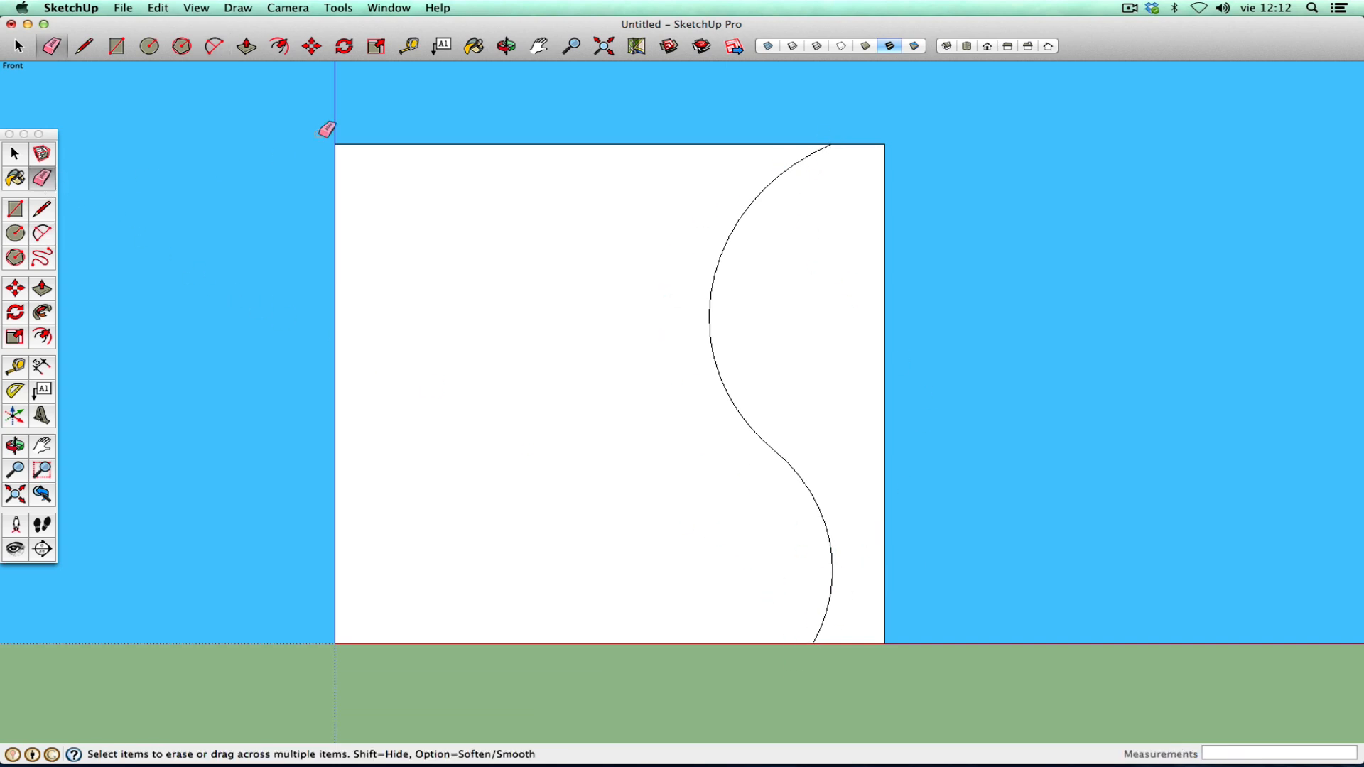
pyautogui.click(379, 145)
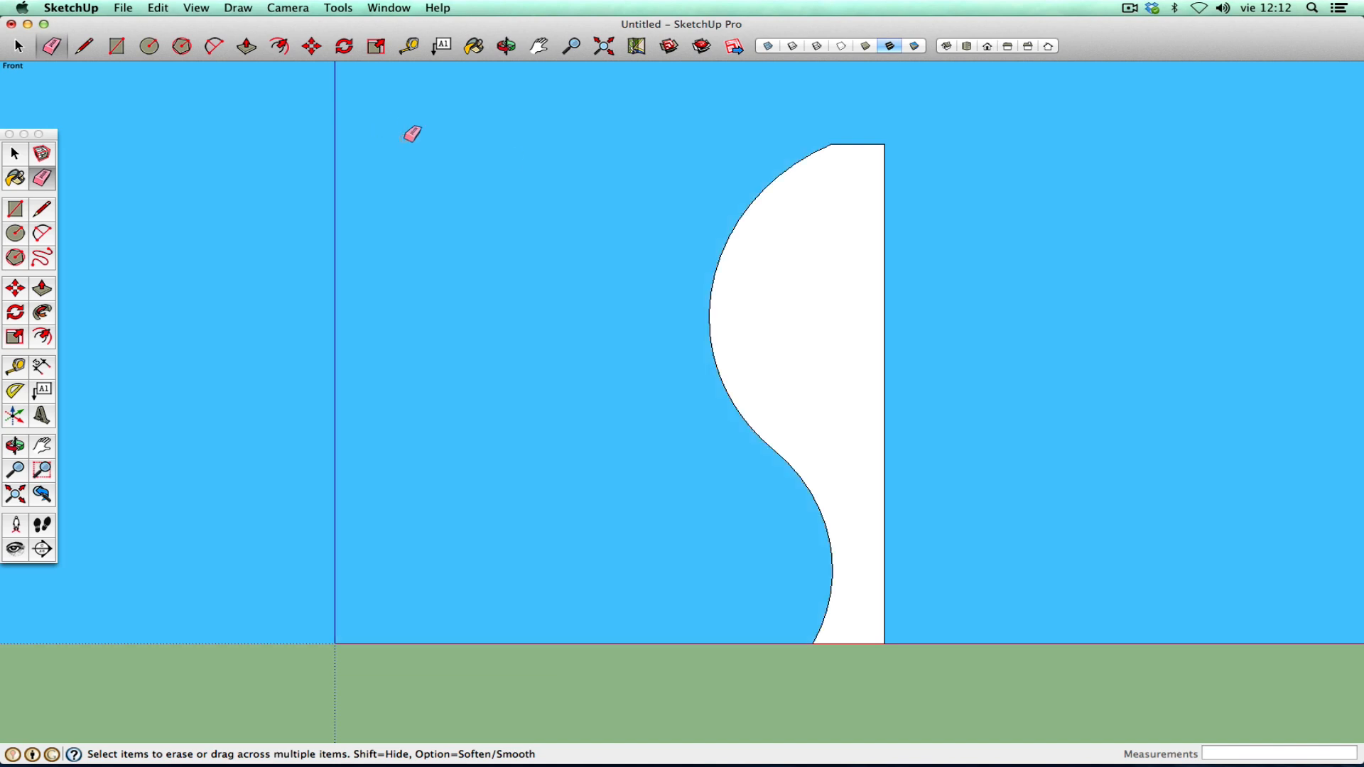
pyautogui.moveTo(926, 207)
pyautogui.mouseDown()
pyautogui.moveTo(886, 213)
pyautogui.moveTo(878, 139)
pyautogui.moveTo(868, 144)
pyautogui.mouseUp()
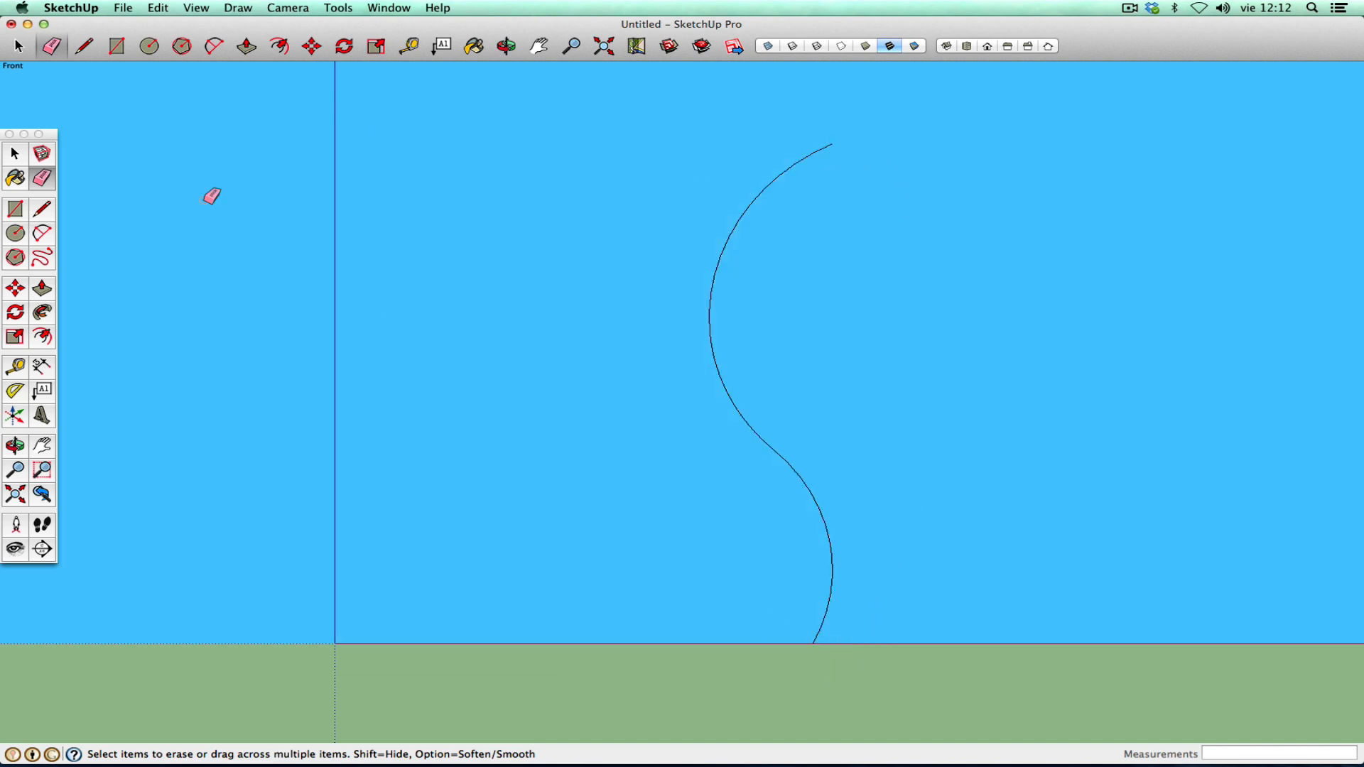
# - Offset each of the three arcs individually to the curve's left side, and erase the offset copies
pyautogui.click(15, 152)
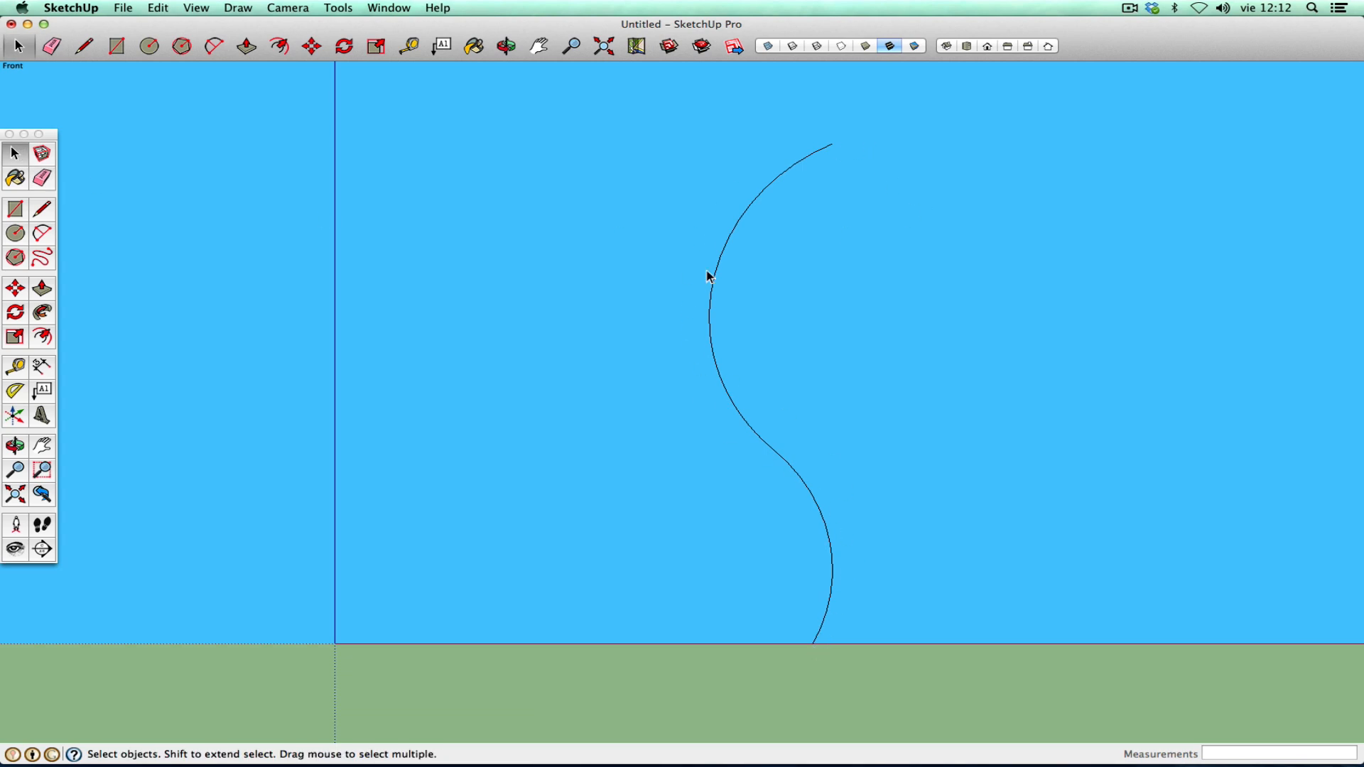
pyautogui.click(49, 339)
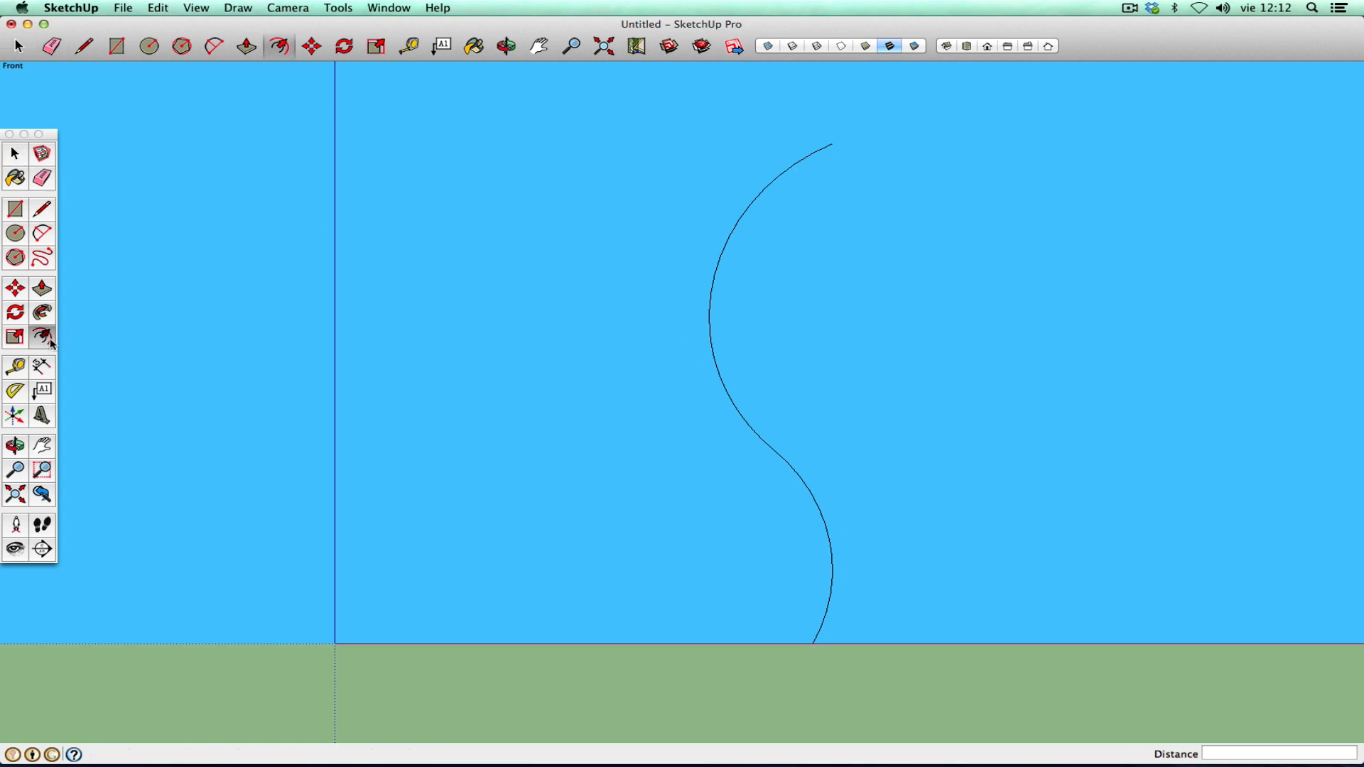
pyautogui.click(710, 289)
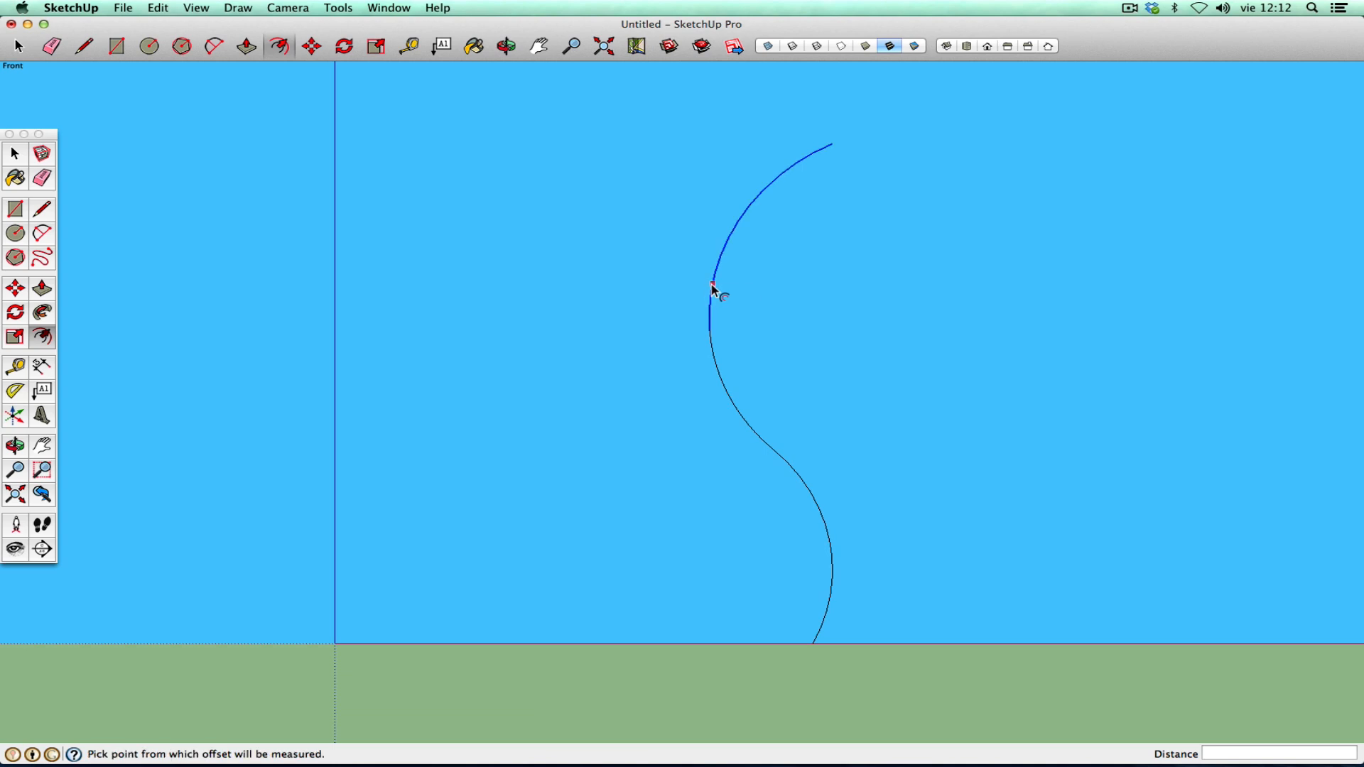
pyautogui.click(697, 291)
pyautogui.click(710, 348)
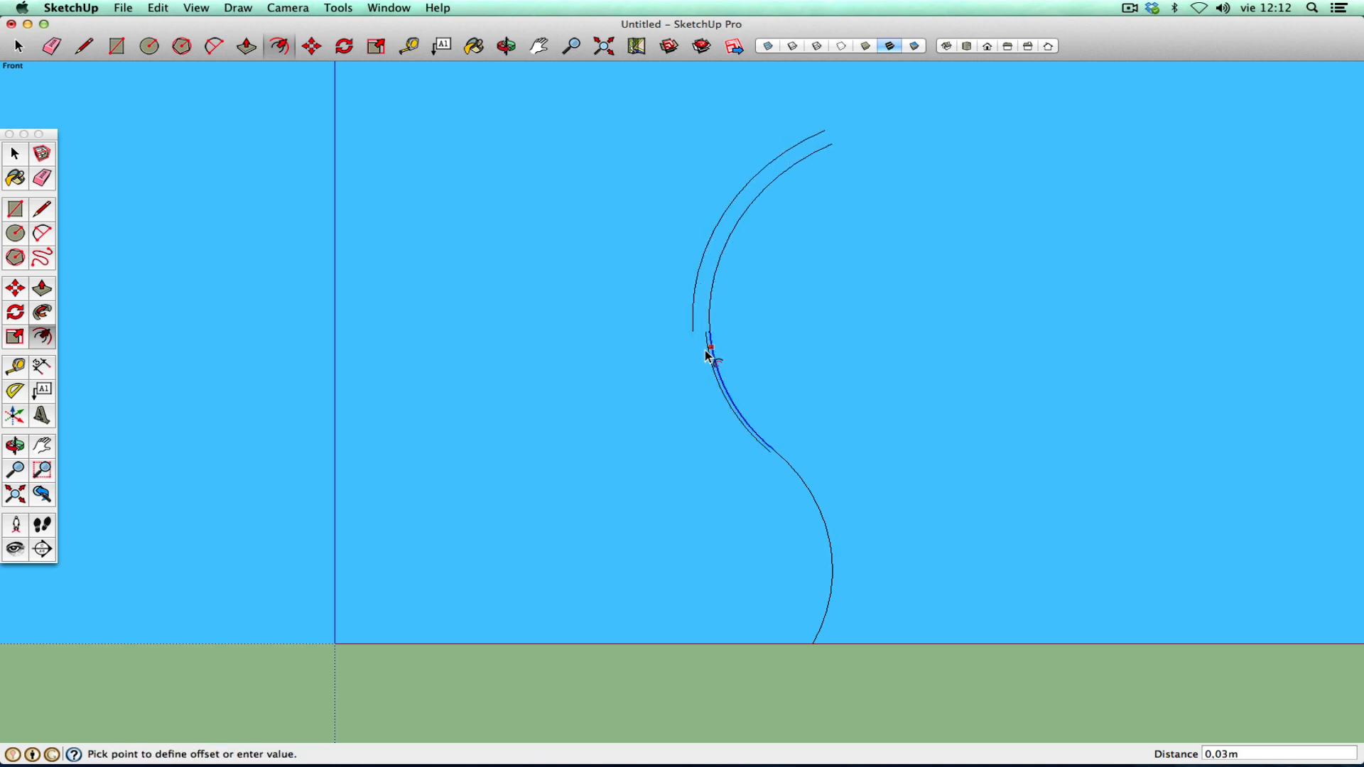
pyautogui.click(698, 359)
pyautogui.click(785, 462)
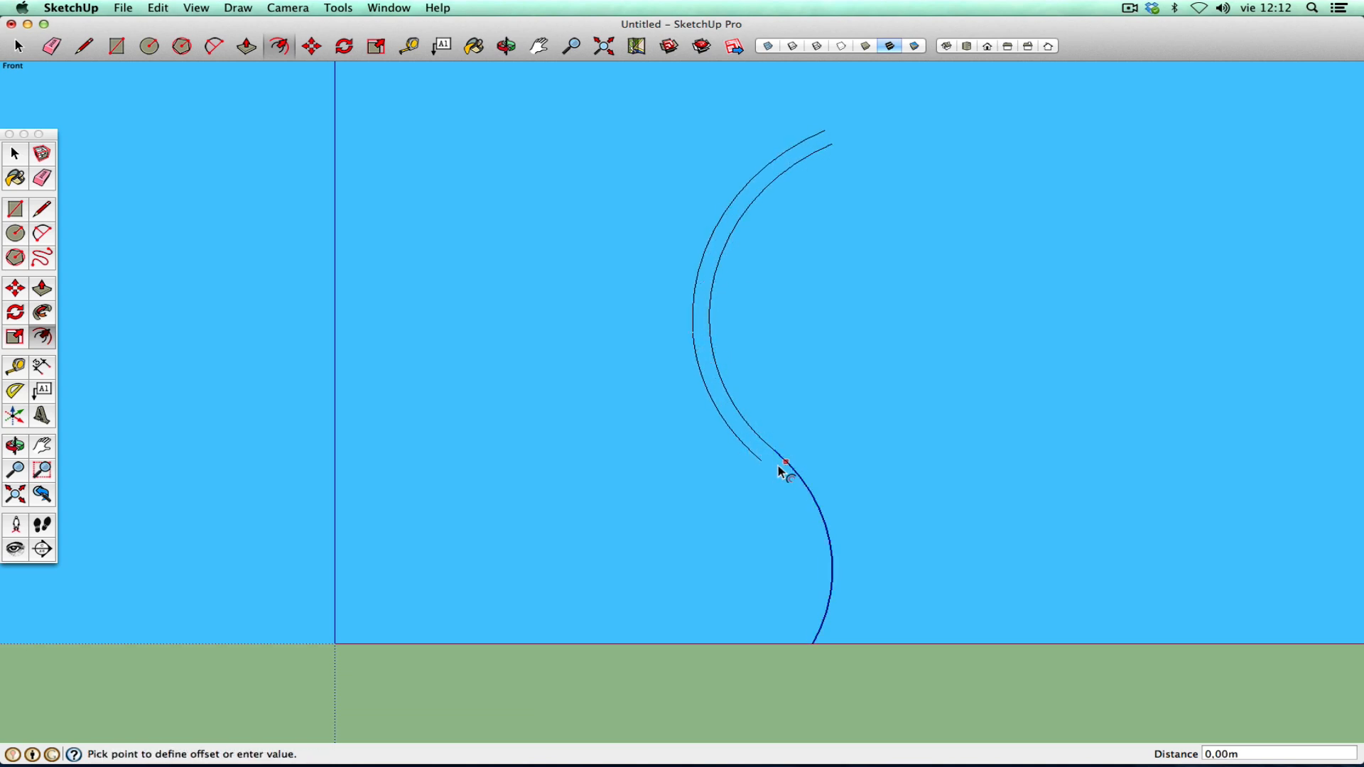
pyautogui.click(772, 471)
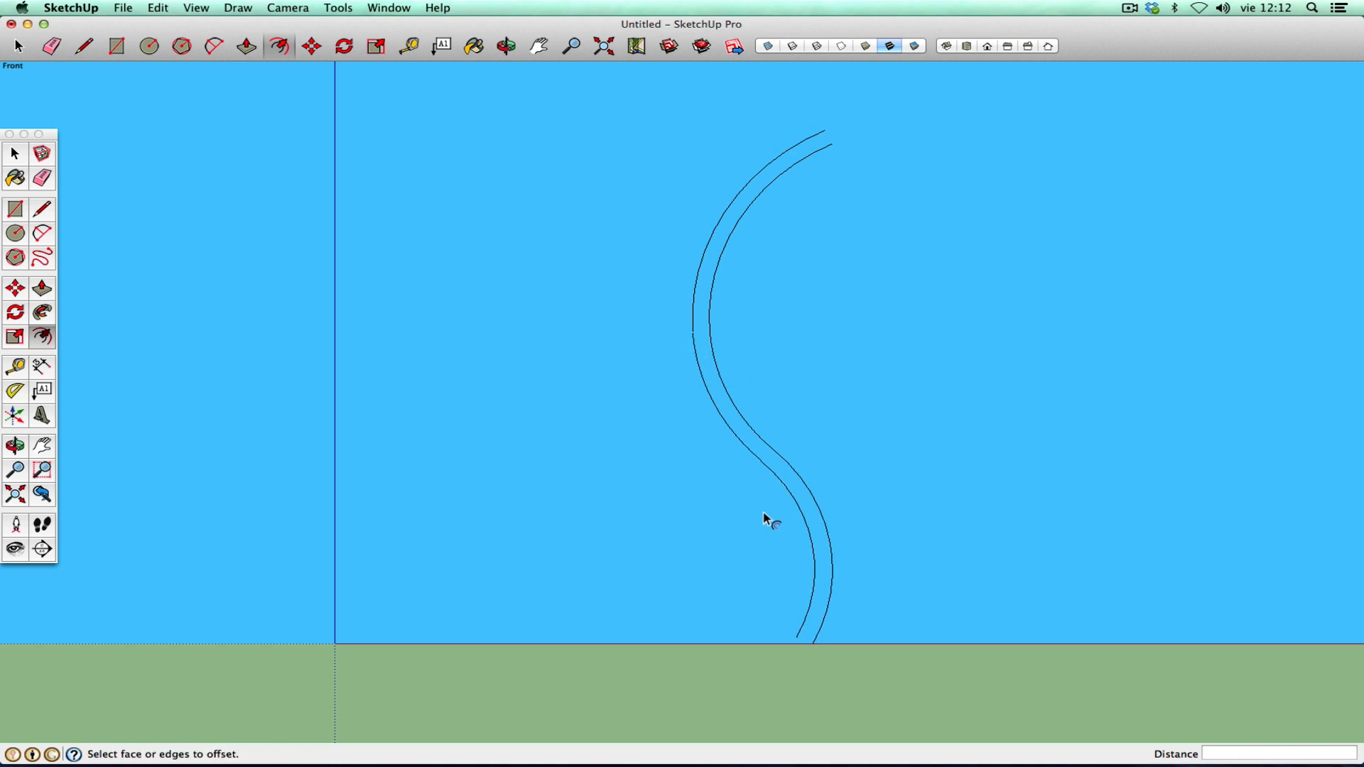
pyautogui.click(42, 178)
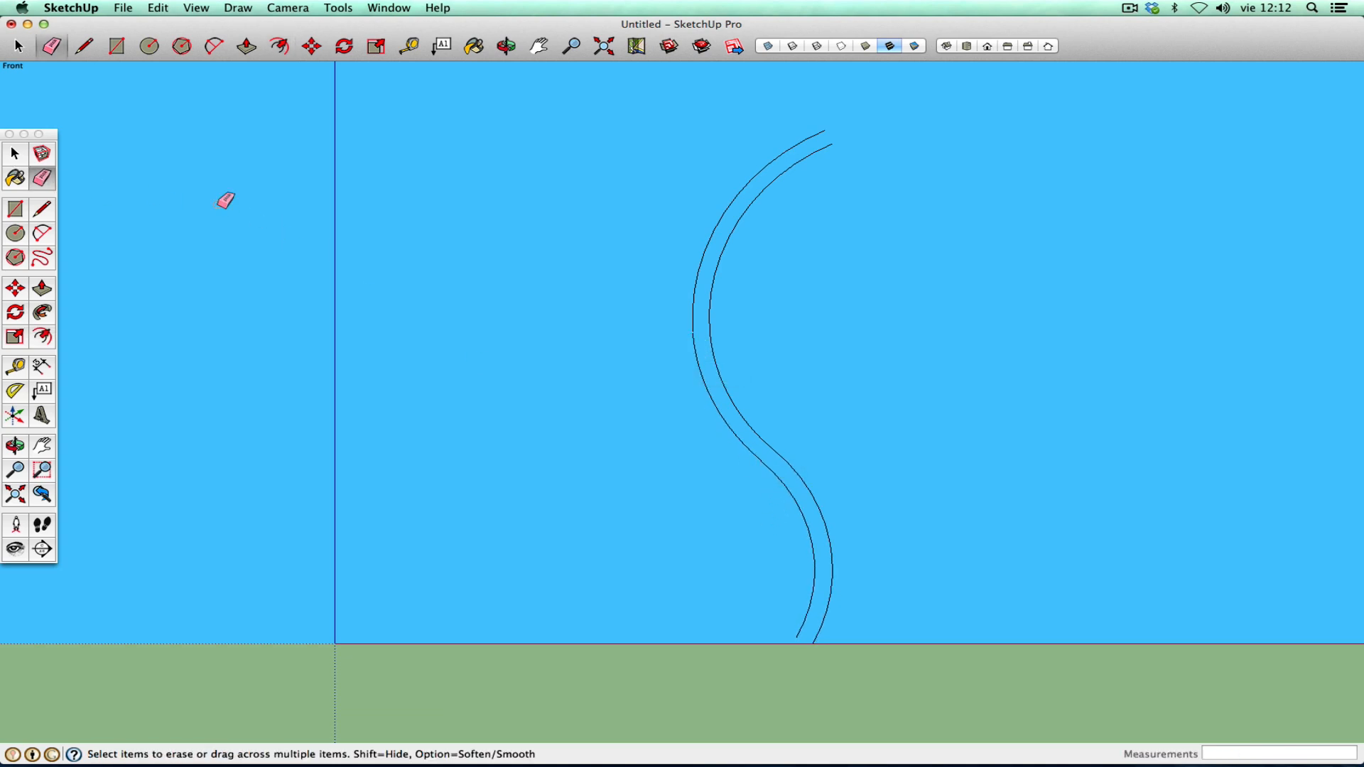
pyautogui.moveTo(697, 273)
pyautogui.mouseDown()
pyautogui.moveTo(710, 372)
pyautogui.moveTo(782, 477)
pyautogui.mouseUp()
# - Draw a zigzag of three connected straight lines left of the curve, and try to offset its middle segment
pyautogui.click(42, 208)
pyautogui.click(544, 200)
pyautogui.click(623, 380)
pyautogui.click(543, 497)
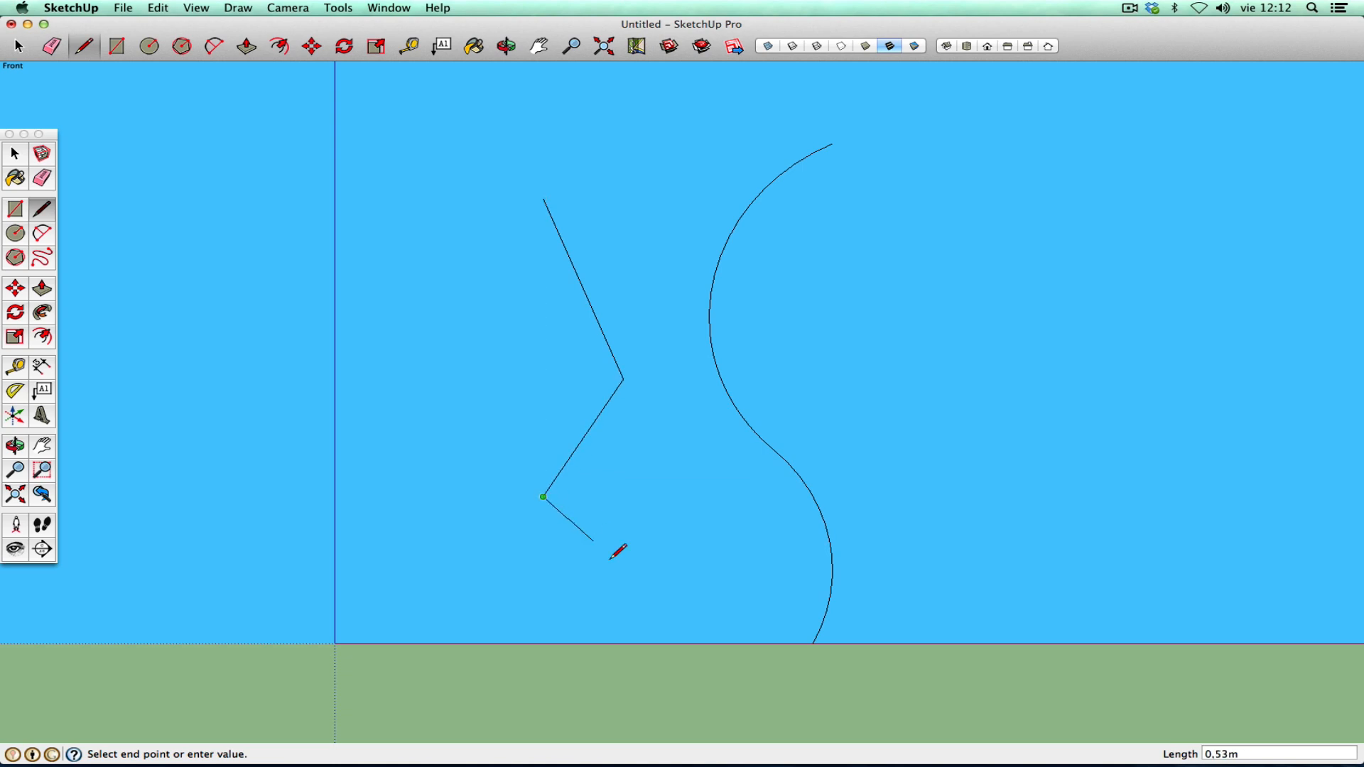
pyautogui.click(648, 592)
pyautogui.press('Escape')
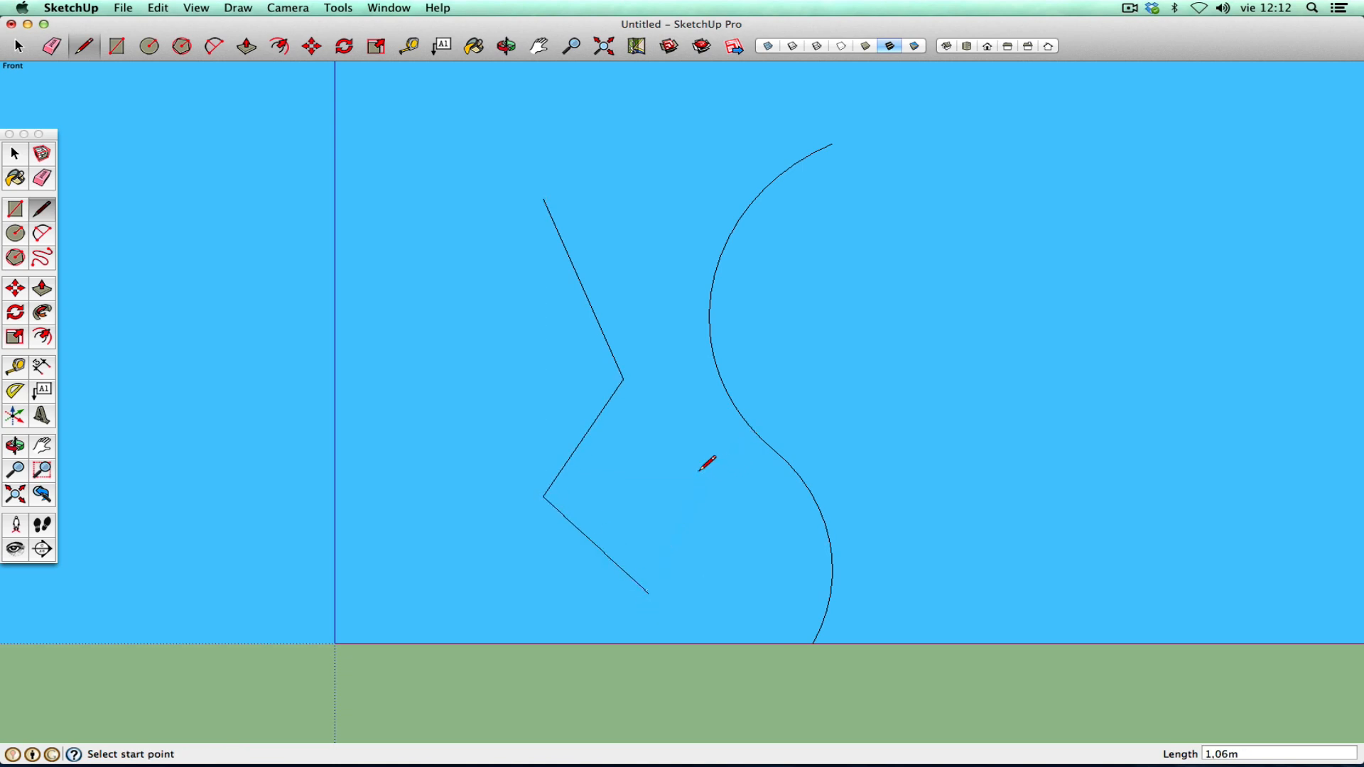
pyautogui.click(43, 337)
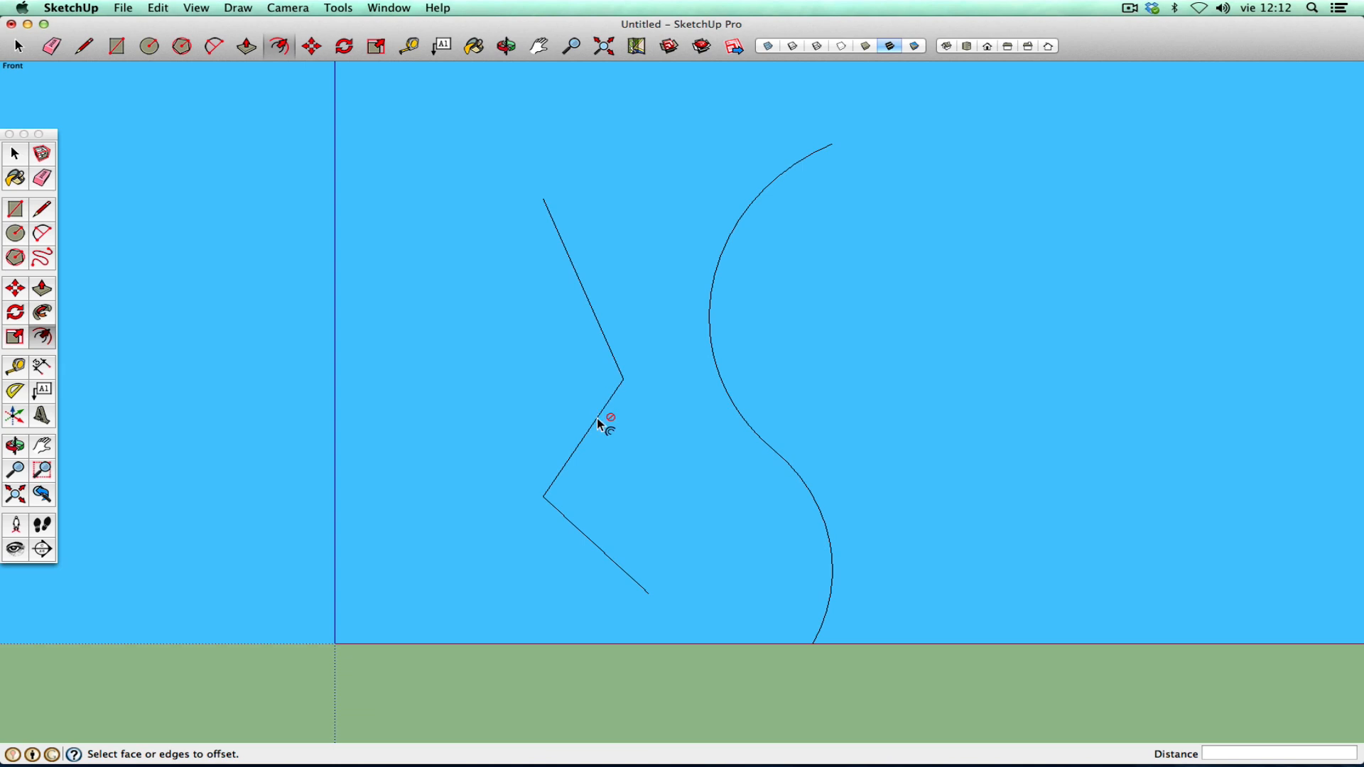
# - Draw a single vertical line left of the zigzag and try to offset it
pyautogui.click(42, 208)
pyautogui.click(409, 295)
pyautogui.click(409, 556)
pyautogui.press('Escape')
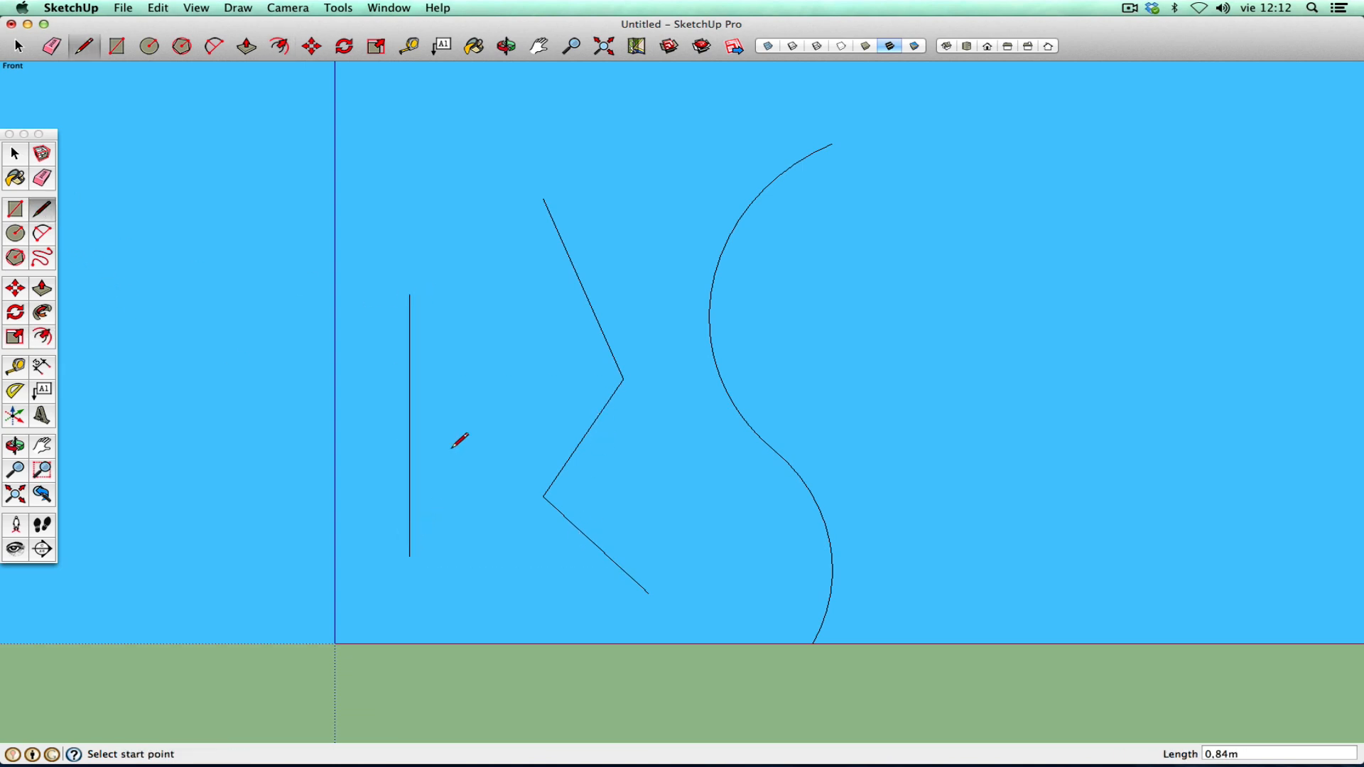
pyautogui.click(44, 335)
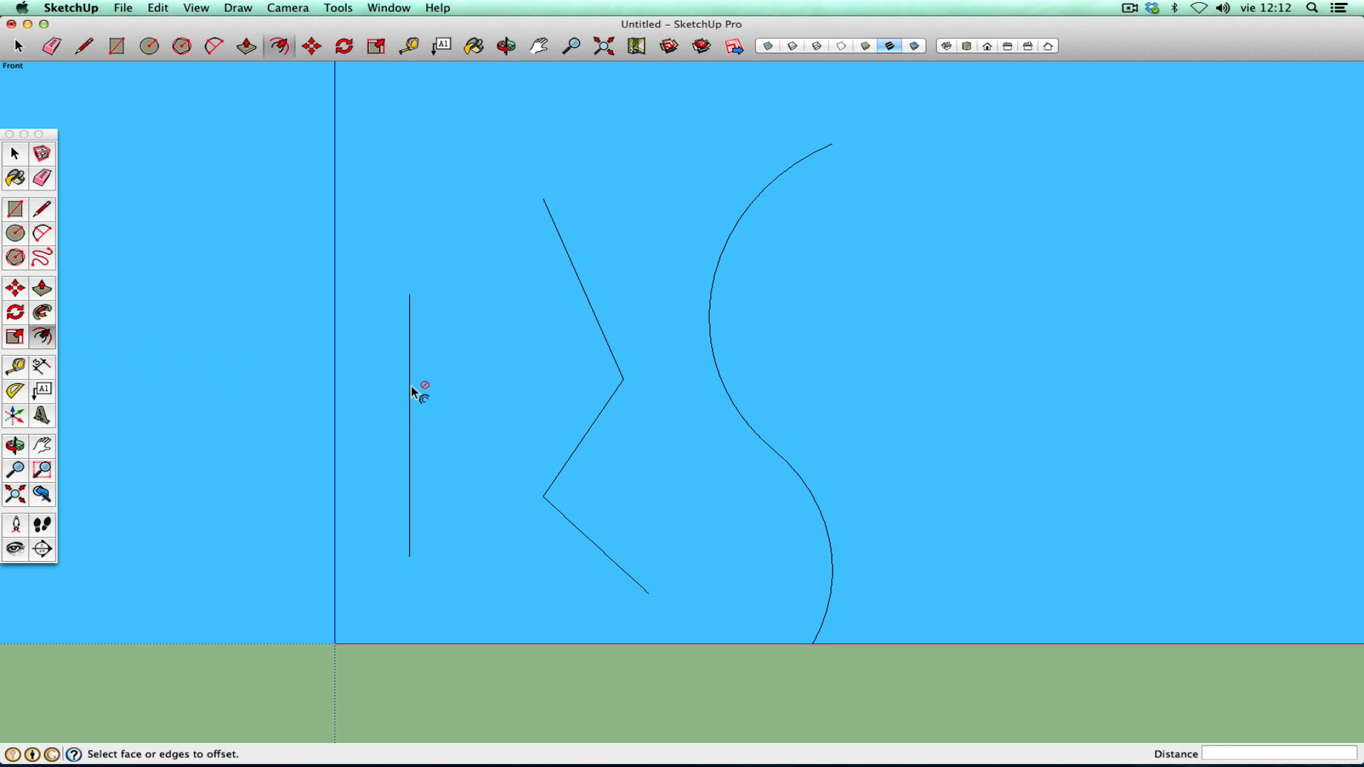
# - Draw a rectangle of about 4.66 by 4.44 m from the origin around all the lines, and undo it
pyautogui.click(15, 208)
pyautogui.click(335, 643)
pyautogui.click(961, 107)
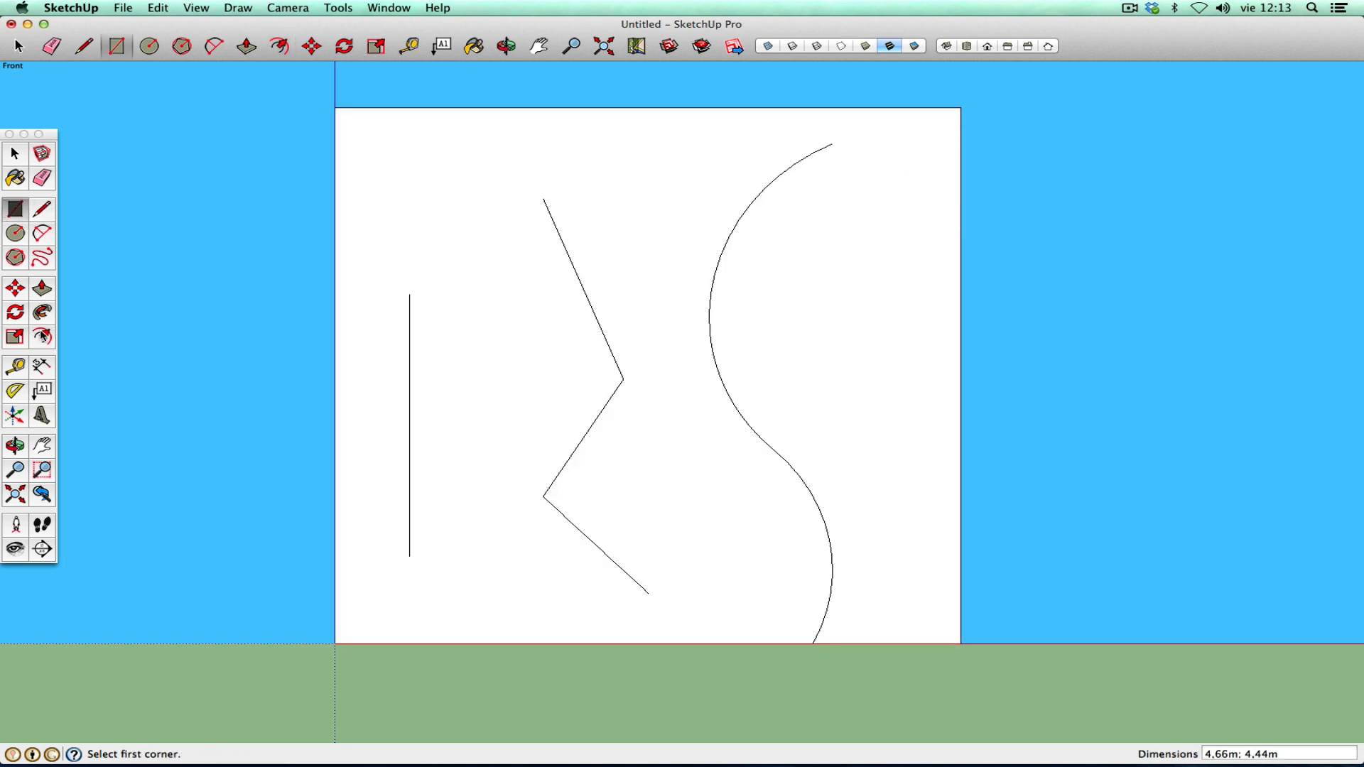
pyautogui.click(43, 339)
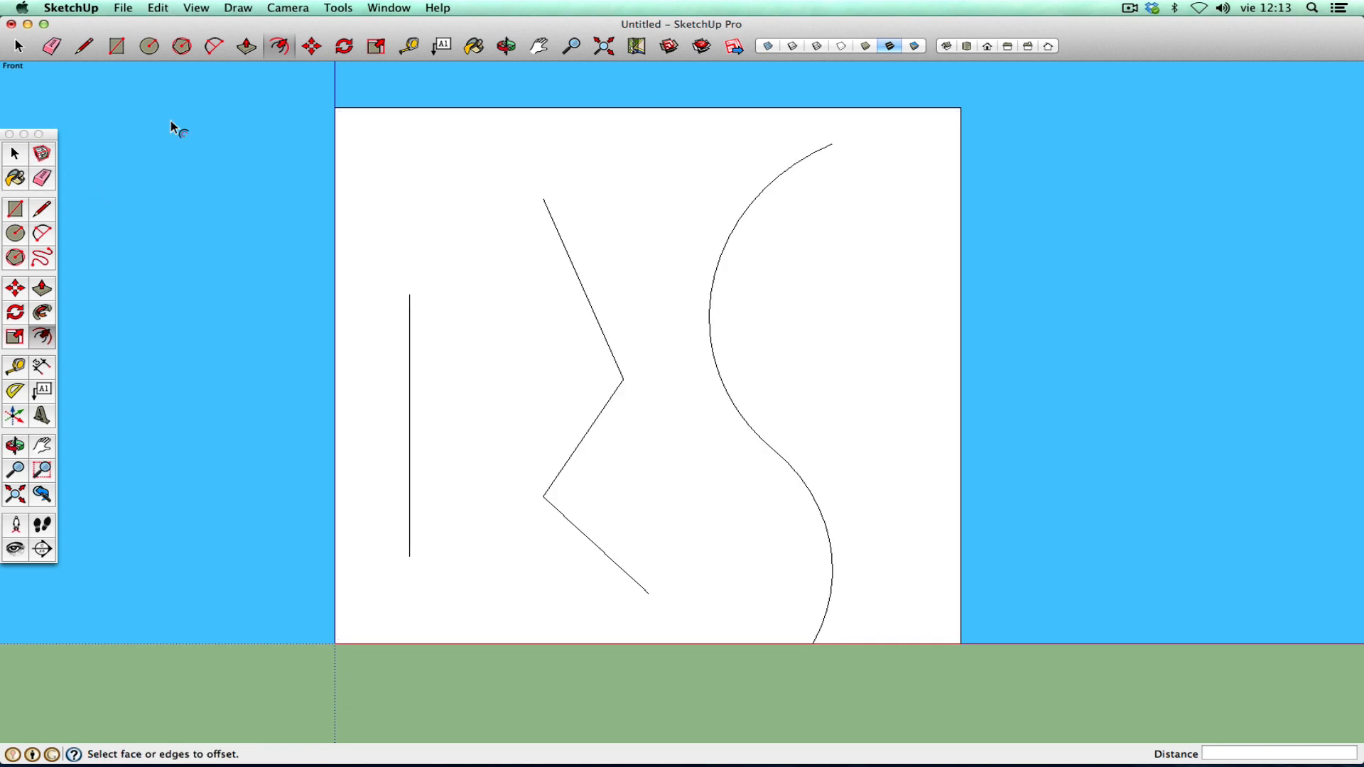
pyautogui.press('super+z')
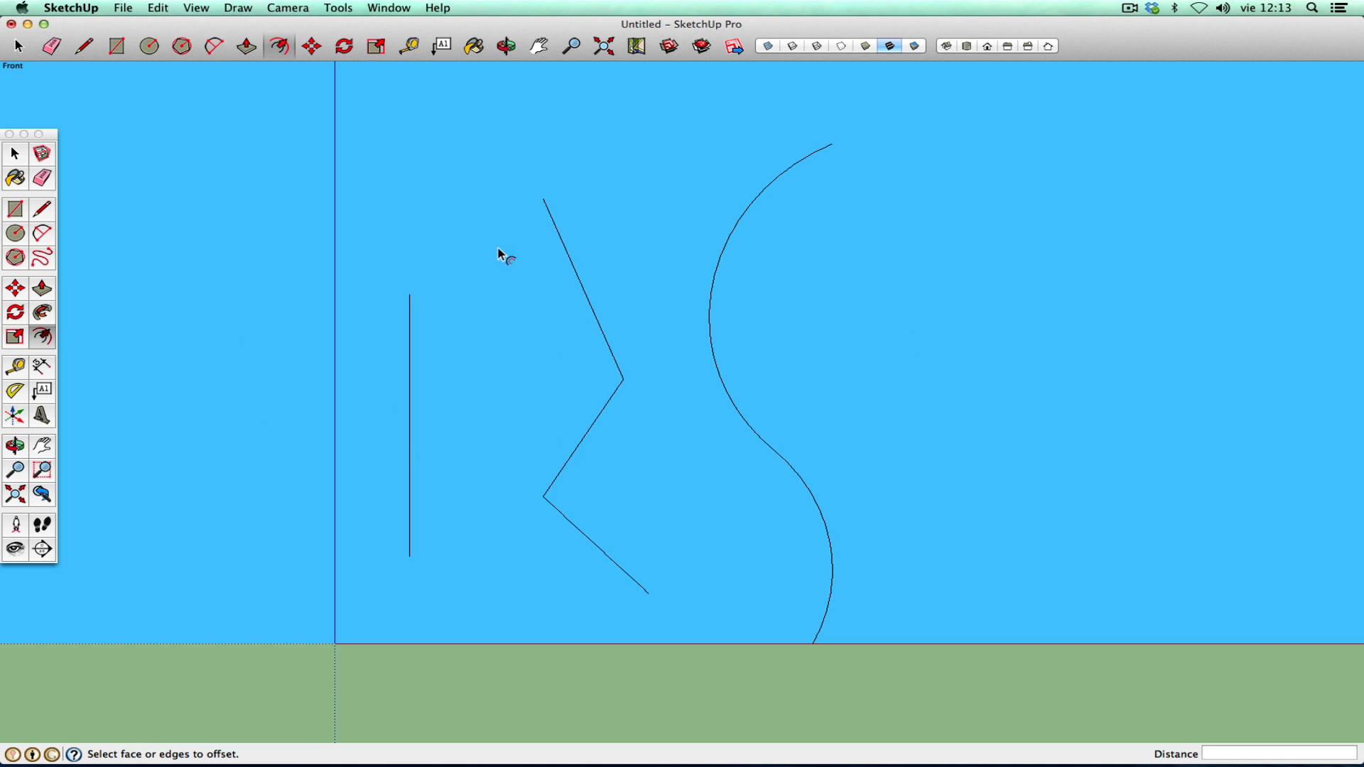
pyautogui.click(14, 153)
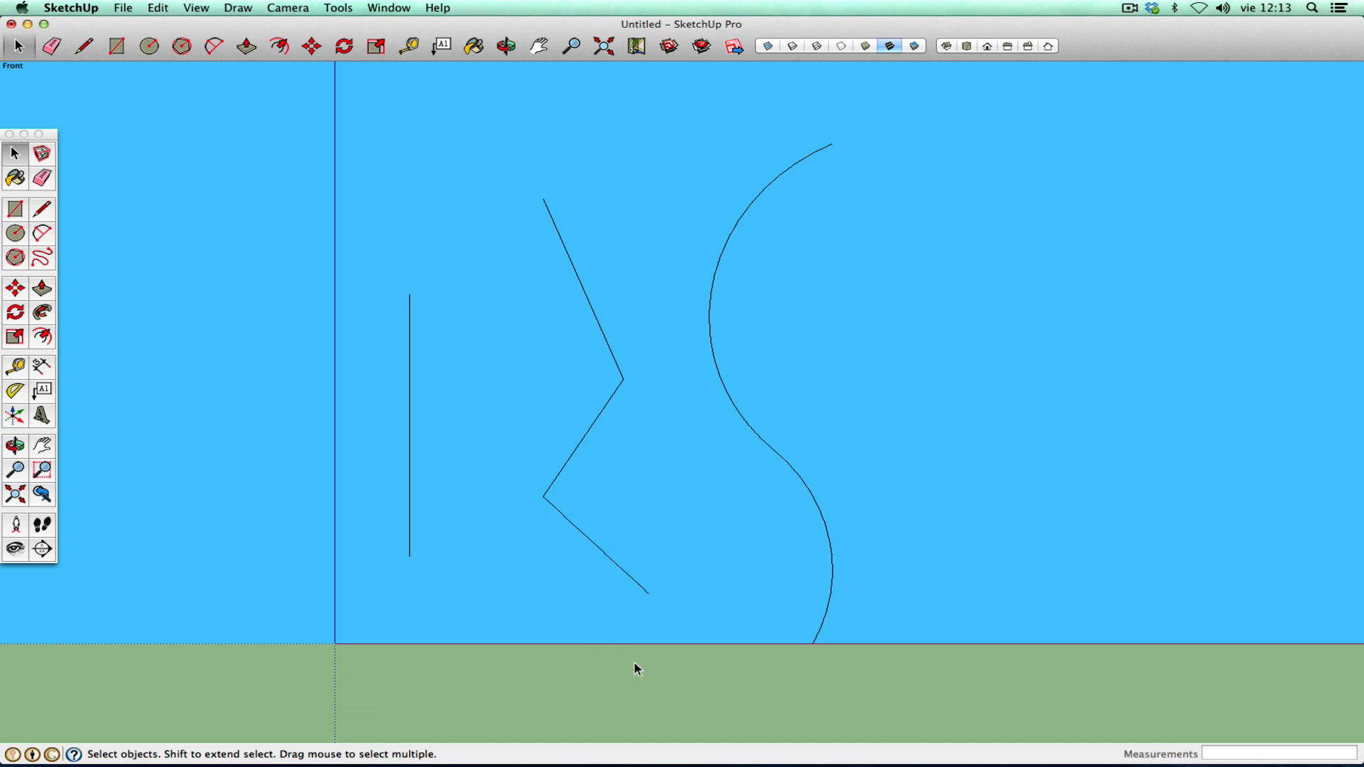
# - Offset the whole three-segment zigzag about 0.15 m to its left and 0.25 m to its right
pyautogui.moveTo(479, 173); pyautogui.dragTo(670, 624)
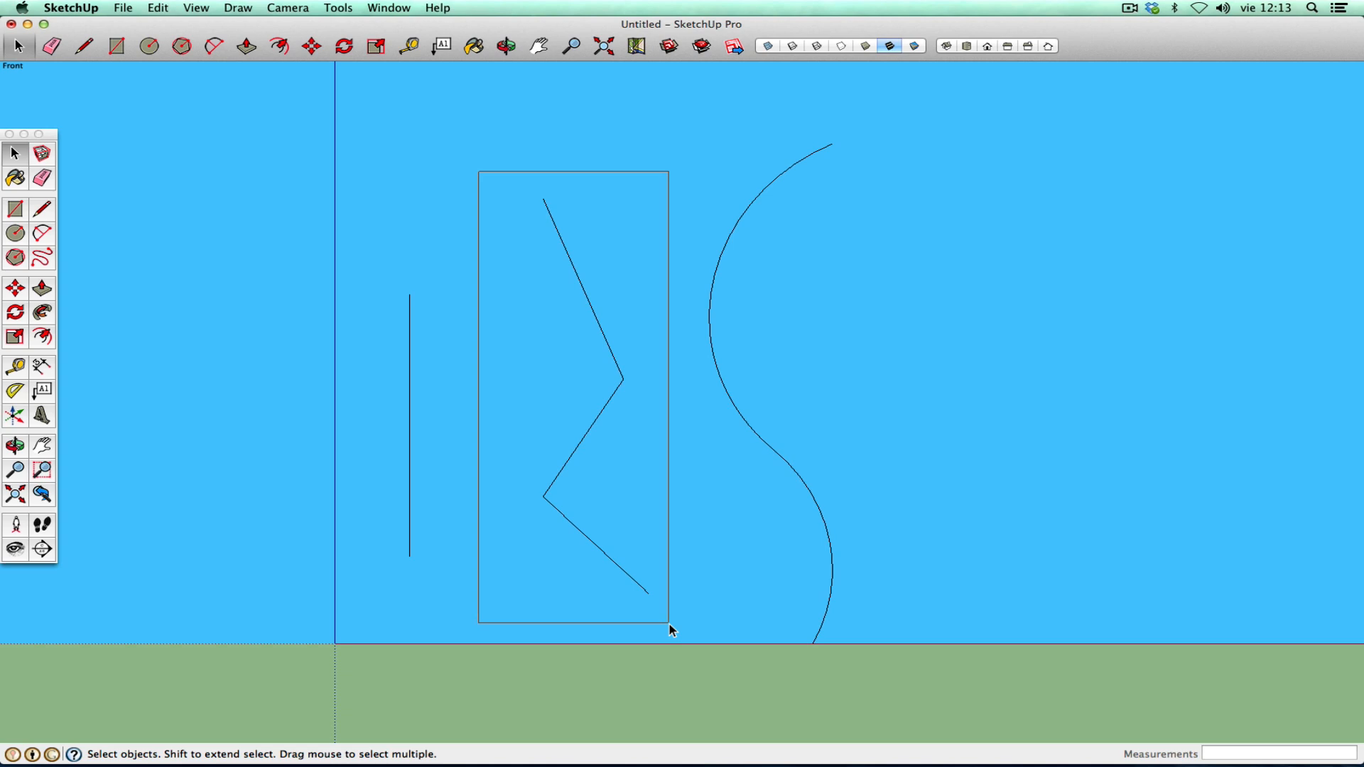
pyautogui.moveTo(669, 623); pyautogui.dragTo(669, 623)
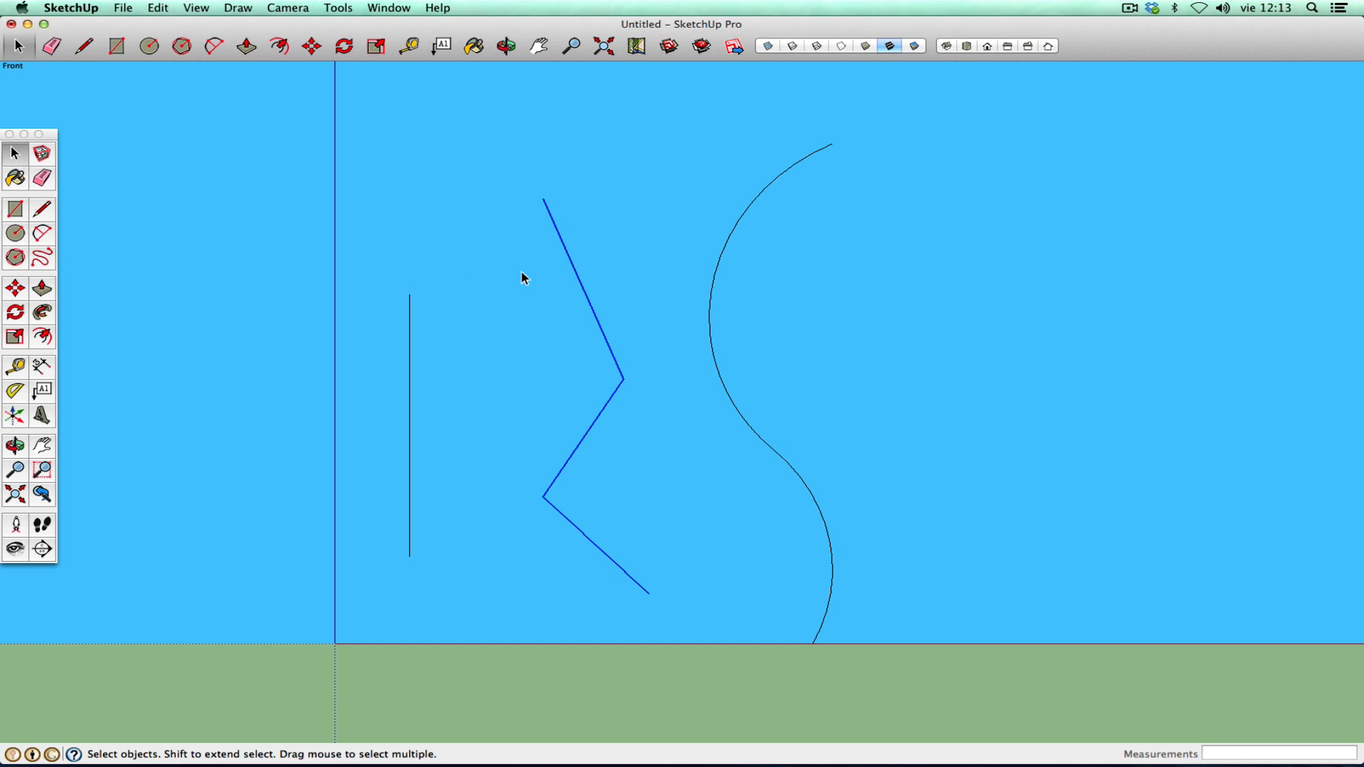
pyautogui.click(43, 339)
pyautogui.click(579, 429)
pyautogui.click(570, 436)
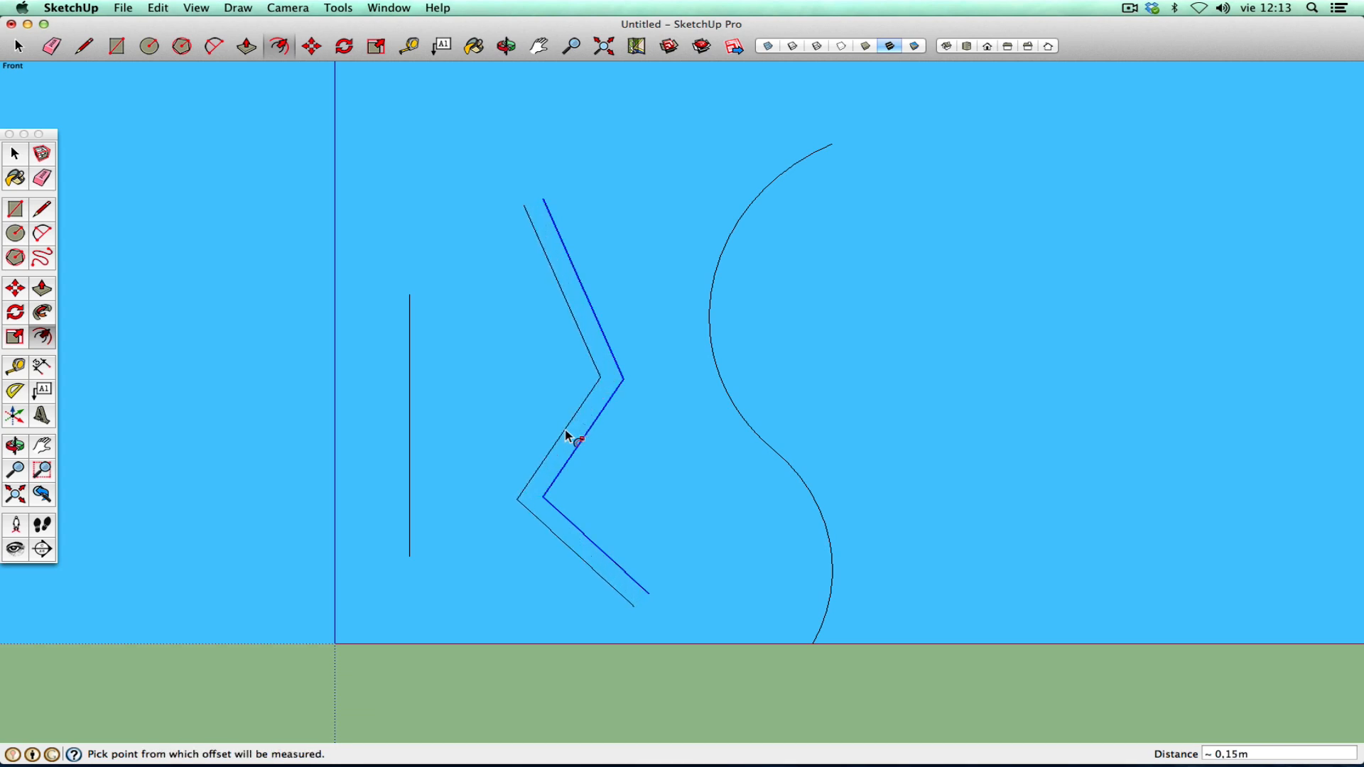
pyautogui.click(586, 433)
pyautogui.click(620, 445)
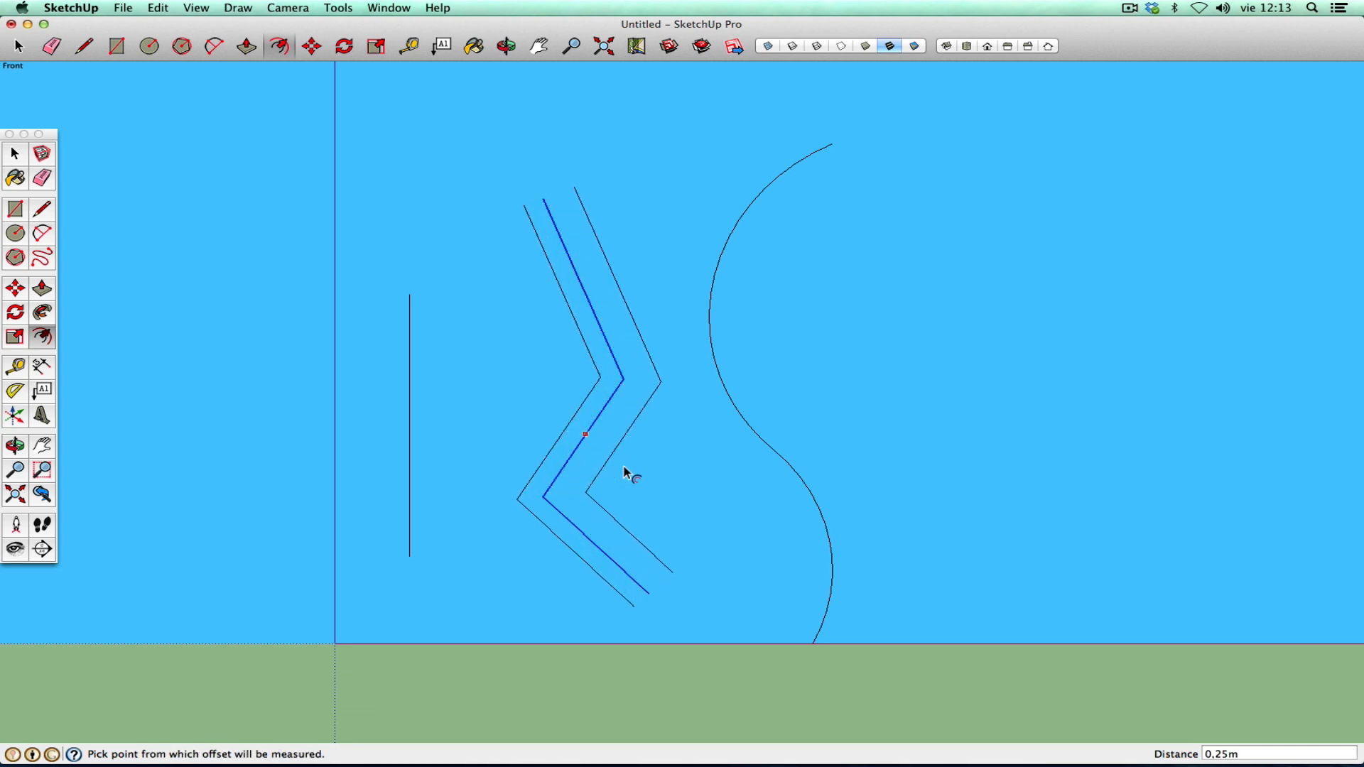
# - Delete the leftover straight edges that lie along the axes and connect to the curve
pyautogui.click(15, 154)
pyautogui.click(732, 235)
pyautogui.tripleClick(726, 241)
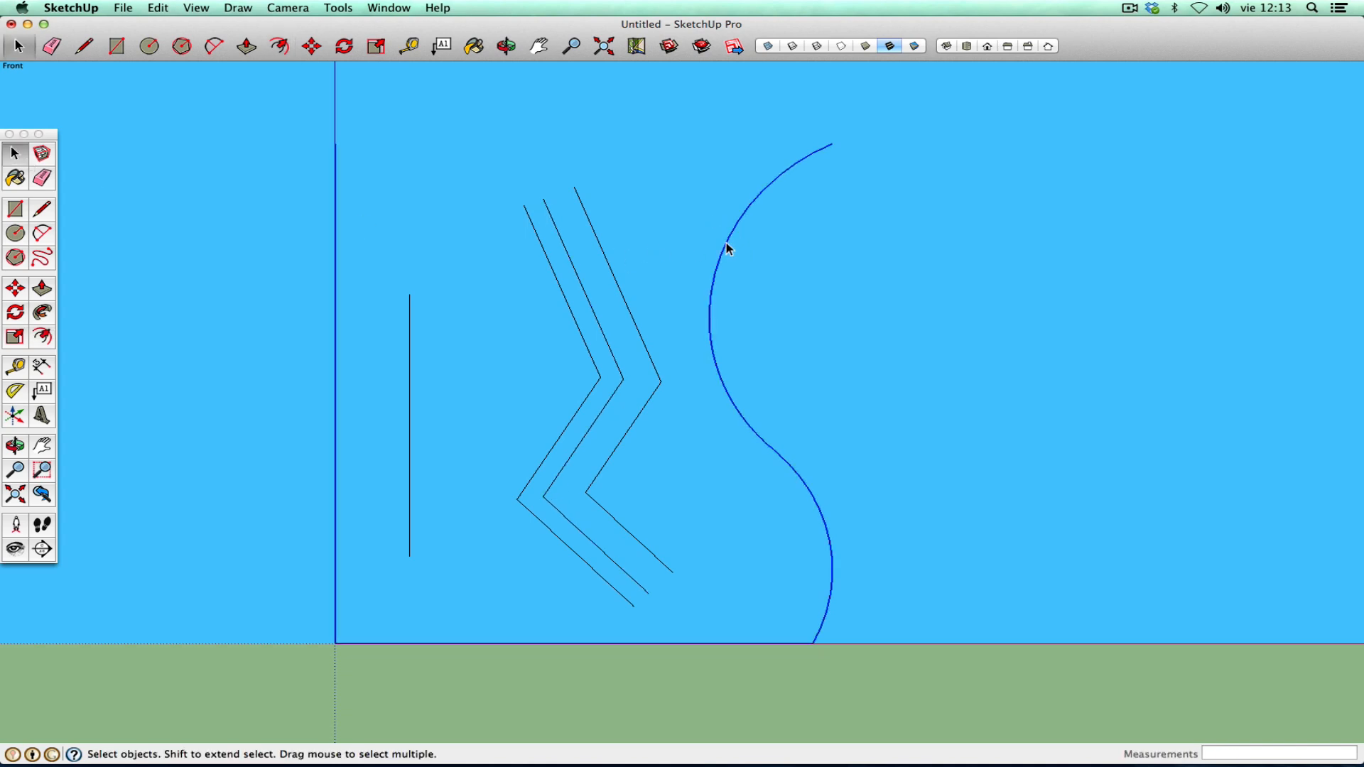
pyautogui.click(590, 680)
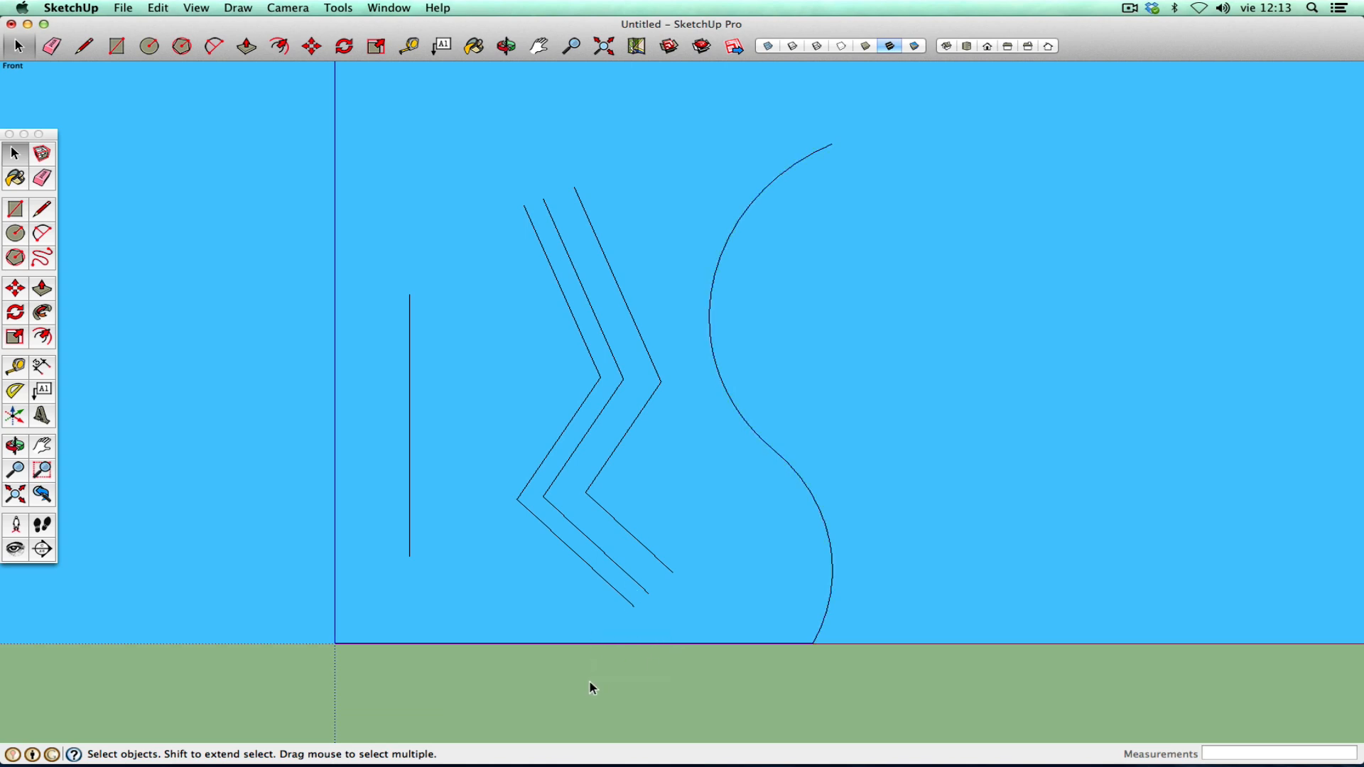
pyautogui.press('Delete')
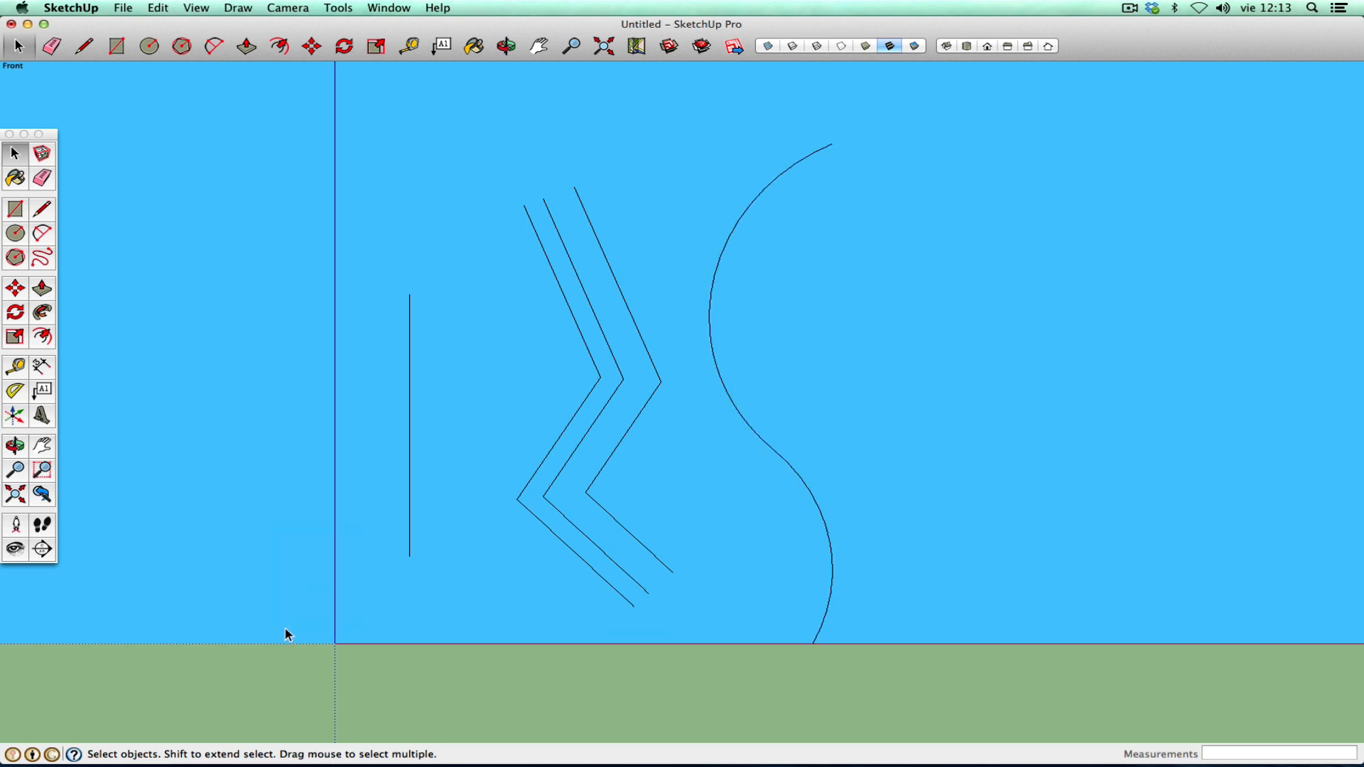
# - Offset the complete tangent-arc curve as one chain about 0.17 m to its left
pyautogui.click(714, 310)
pyautogui.click(42, 337)
pyautogui.click(723, 386)
pyautogui.click(705, 389)
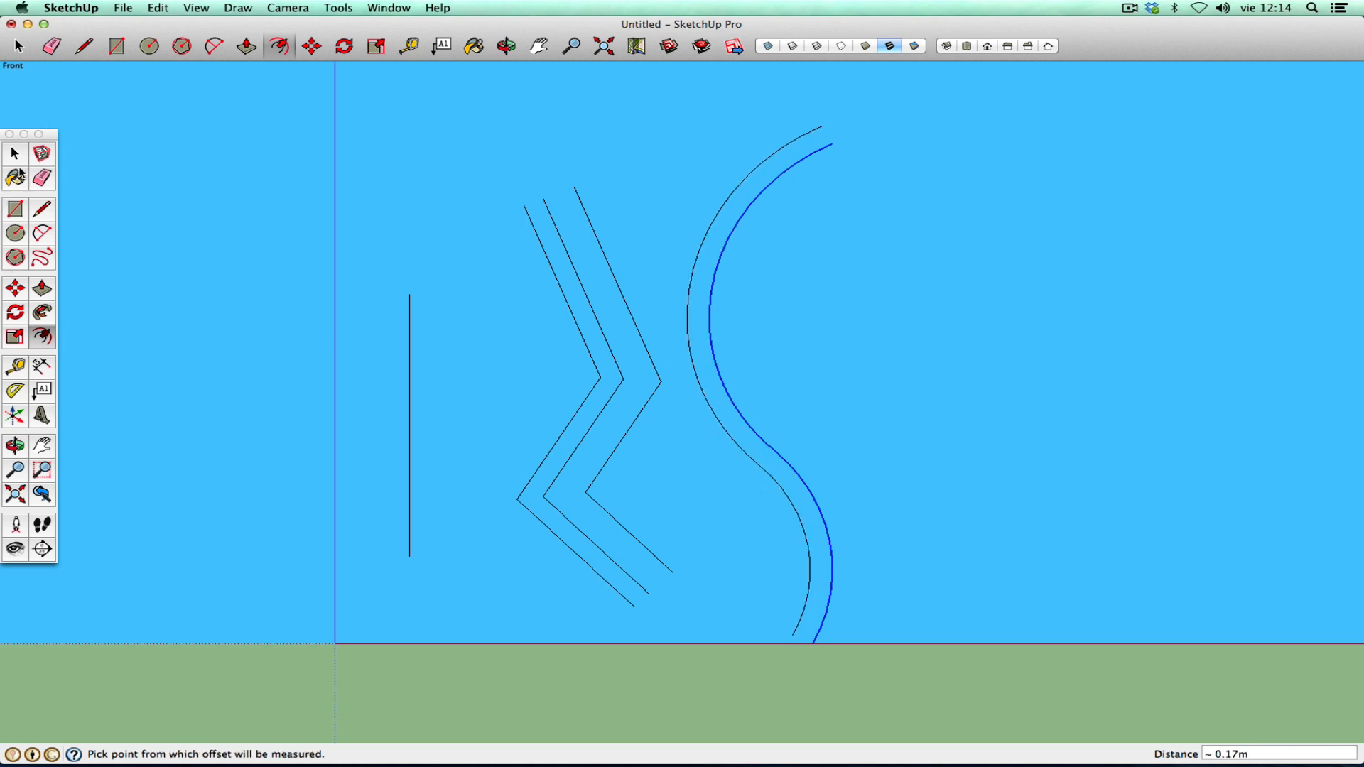
pyautogui.press('space')
pyautogui.click(442, 359)
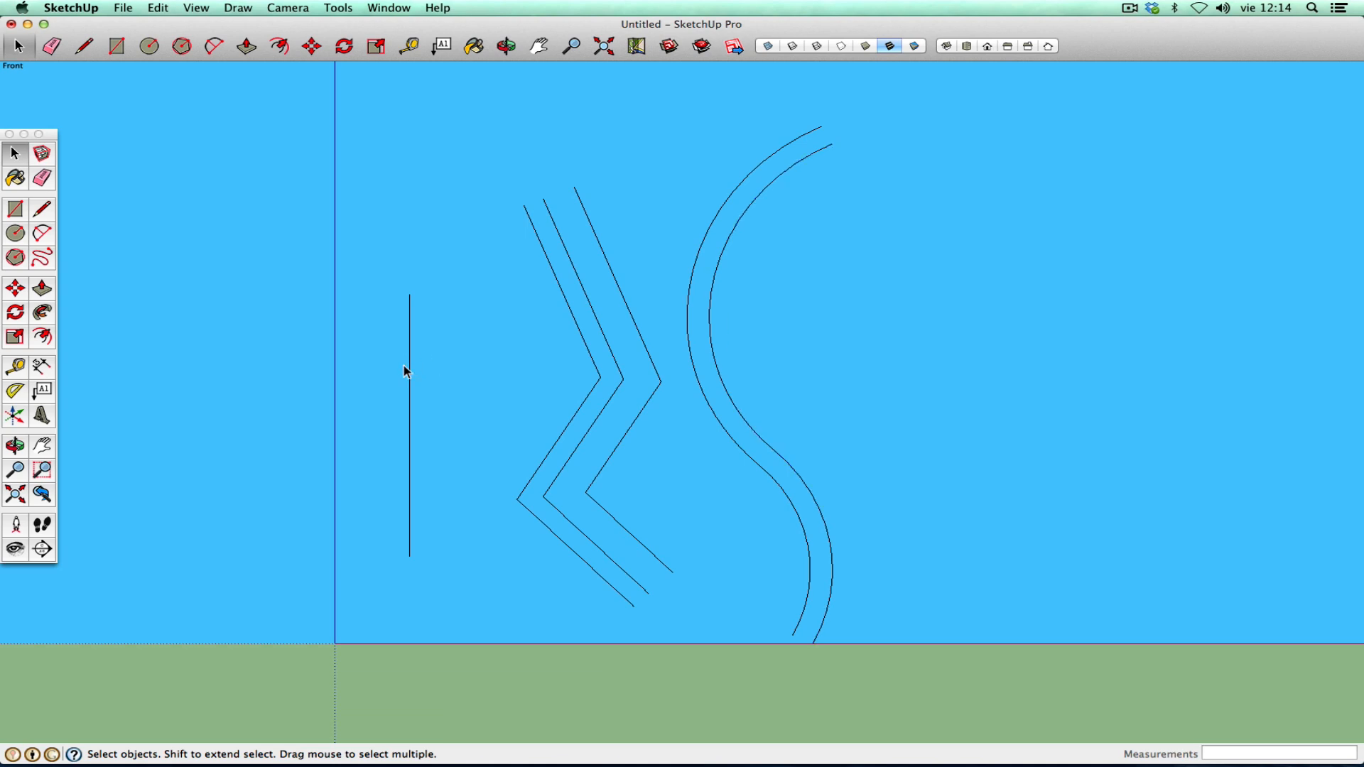
# - Try to offset the single vertical line, and draw a short diagonal line from its upper end
pyautogui.click(409, 368)
pyautogui.click(41, 338)
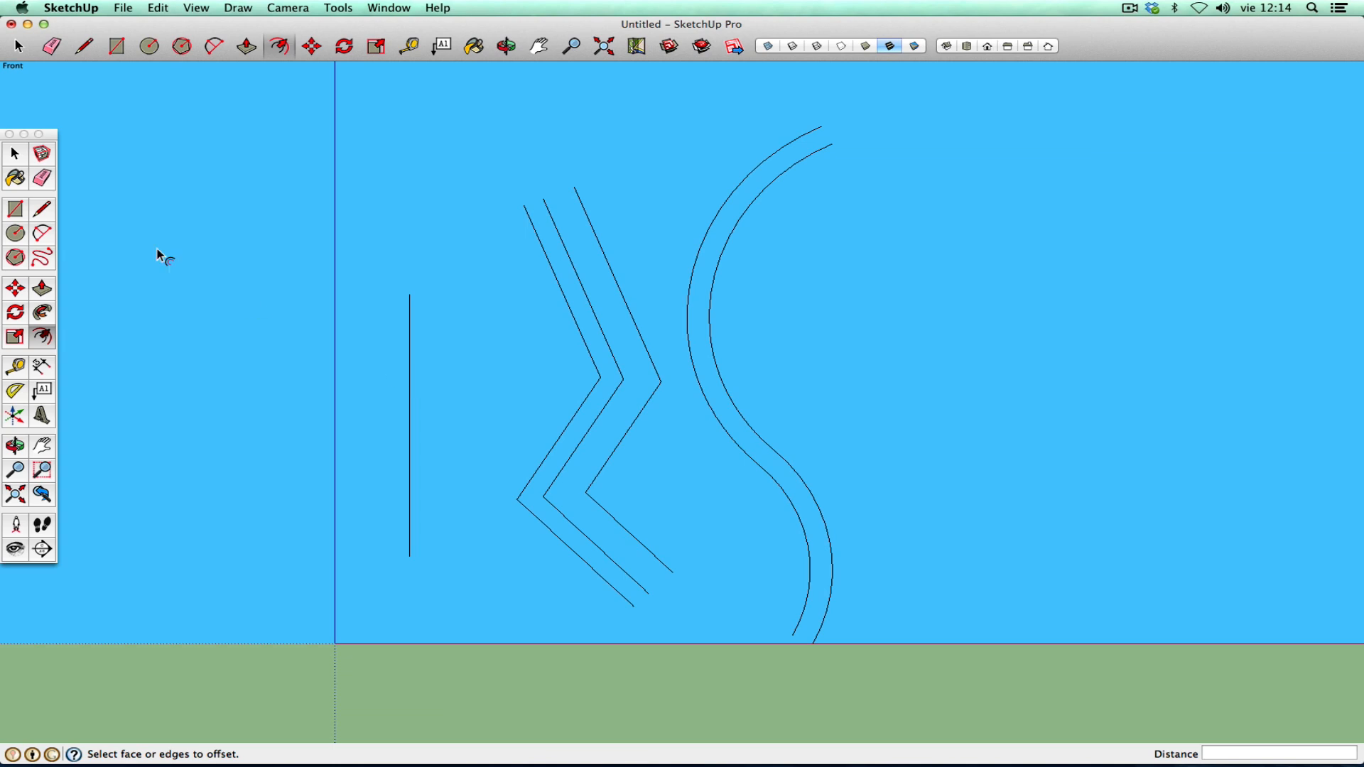
pyautogui.click(42, 210)
pyautogui.click(410, 294)
pyautogui.click(428, 278)
pyautogui.press('Escape')
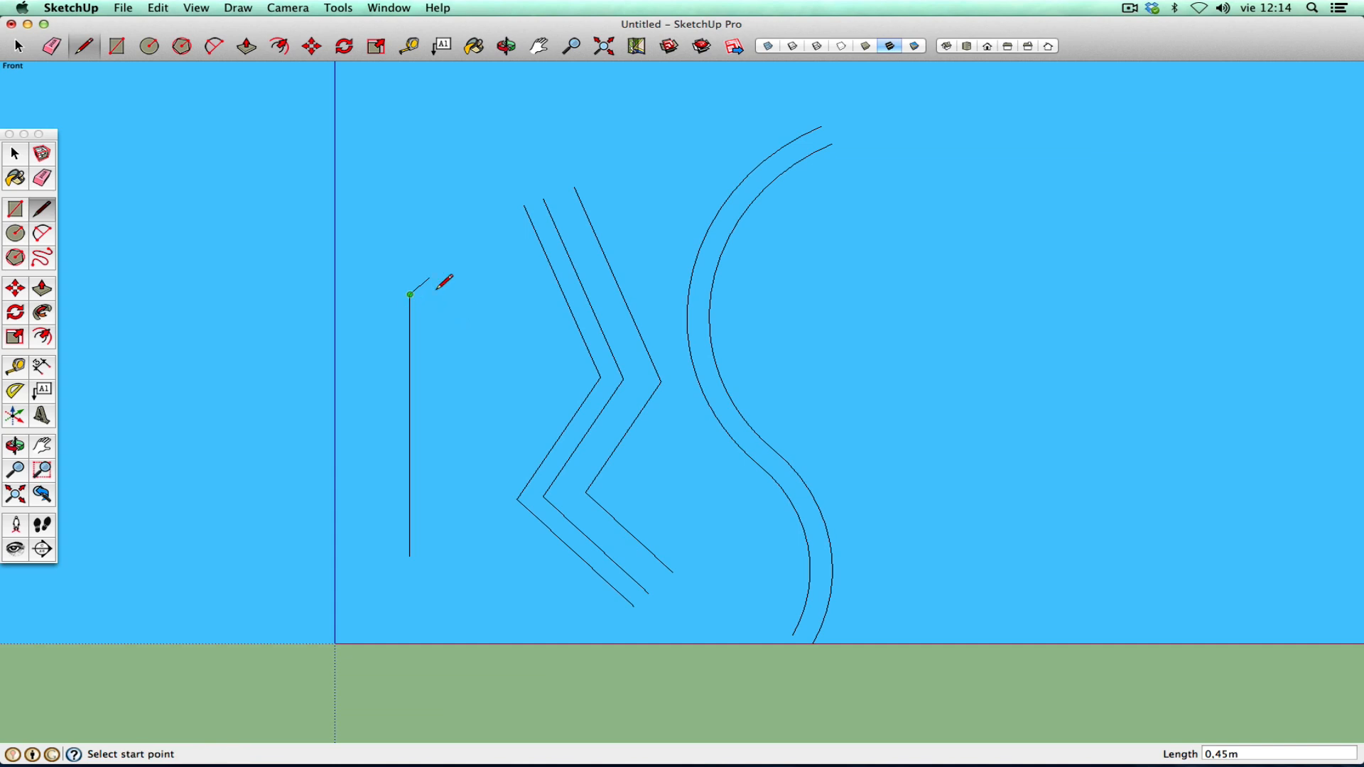
# - Offset the vertical line together with its short diagonal about 0.11 m to the right
pyautogui.click(10, 158)
pyautogui.click(411, 405)
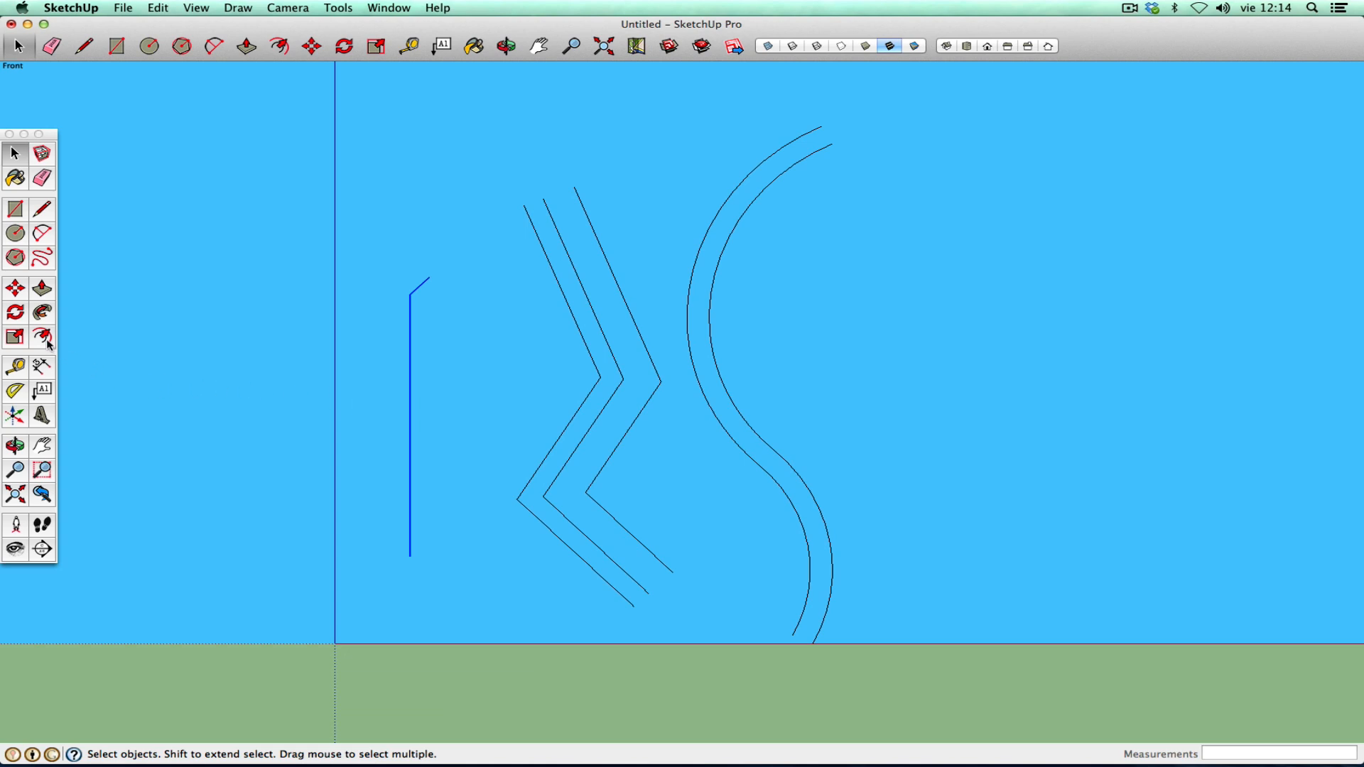
pyautogui.click(45, 340)
pyautogui.click(411, 419)
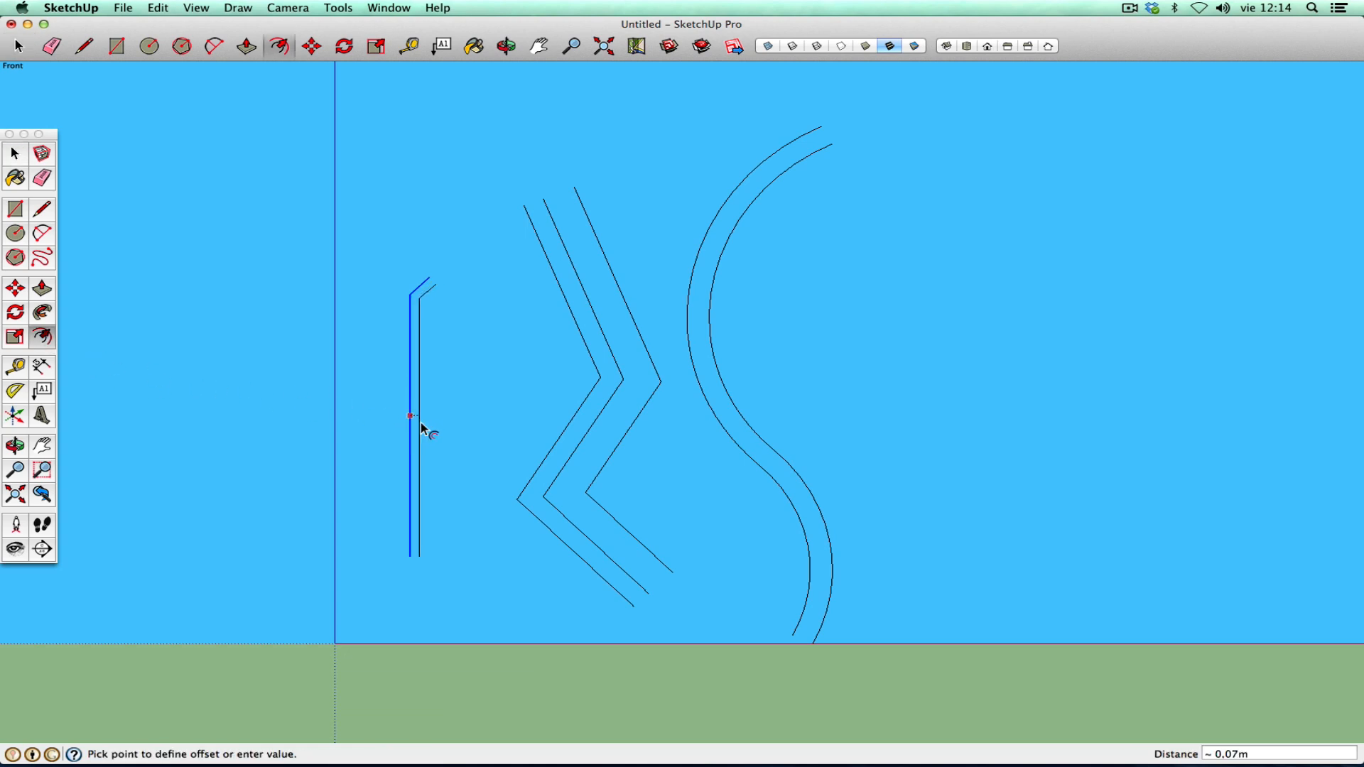
pyautogui.click(425, 428)
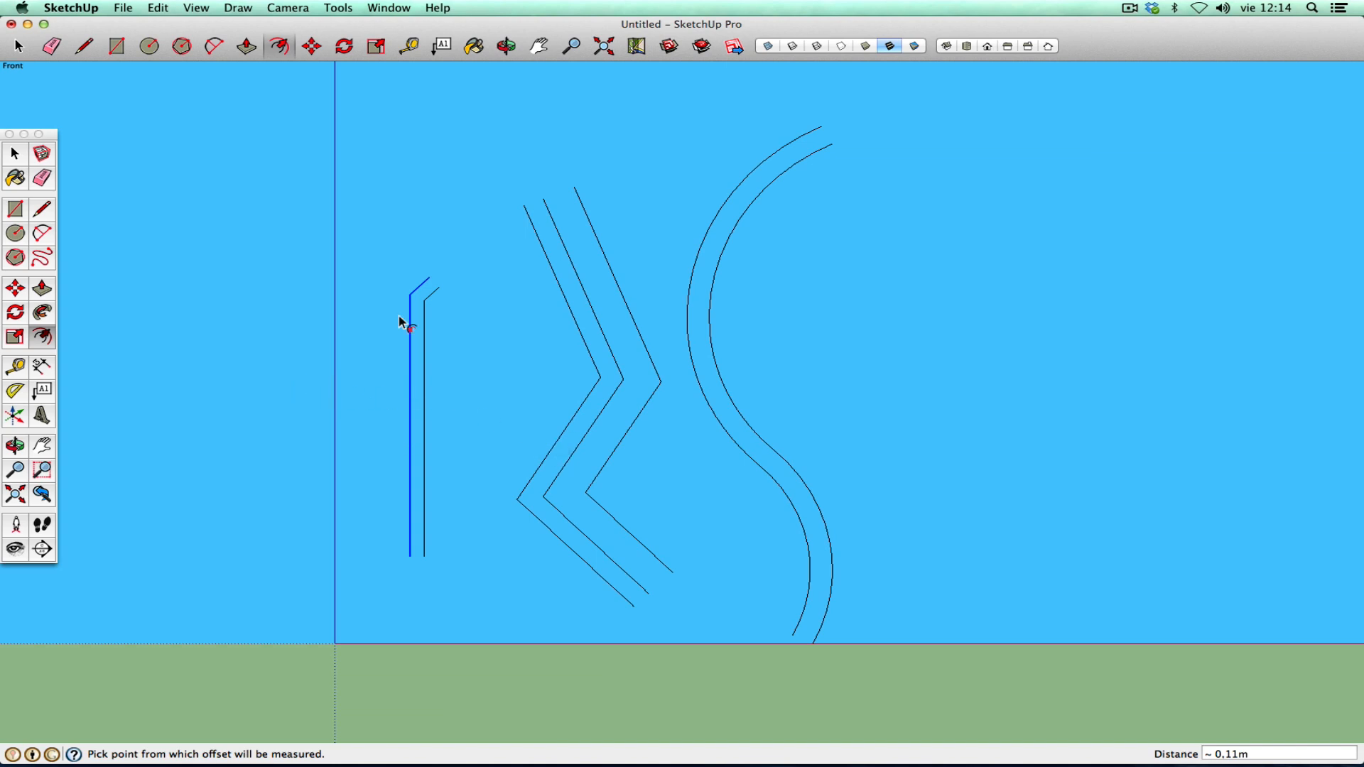
pyautogui.click(41, 154)
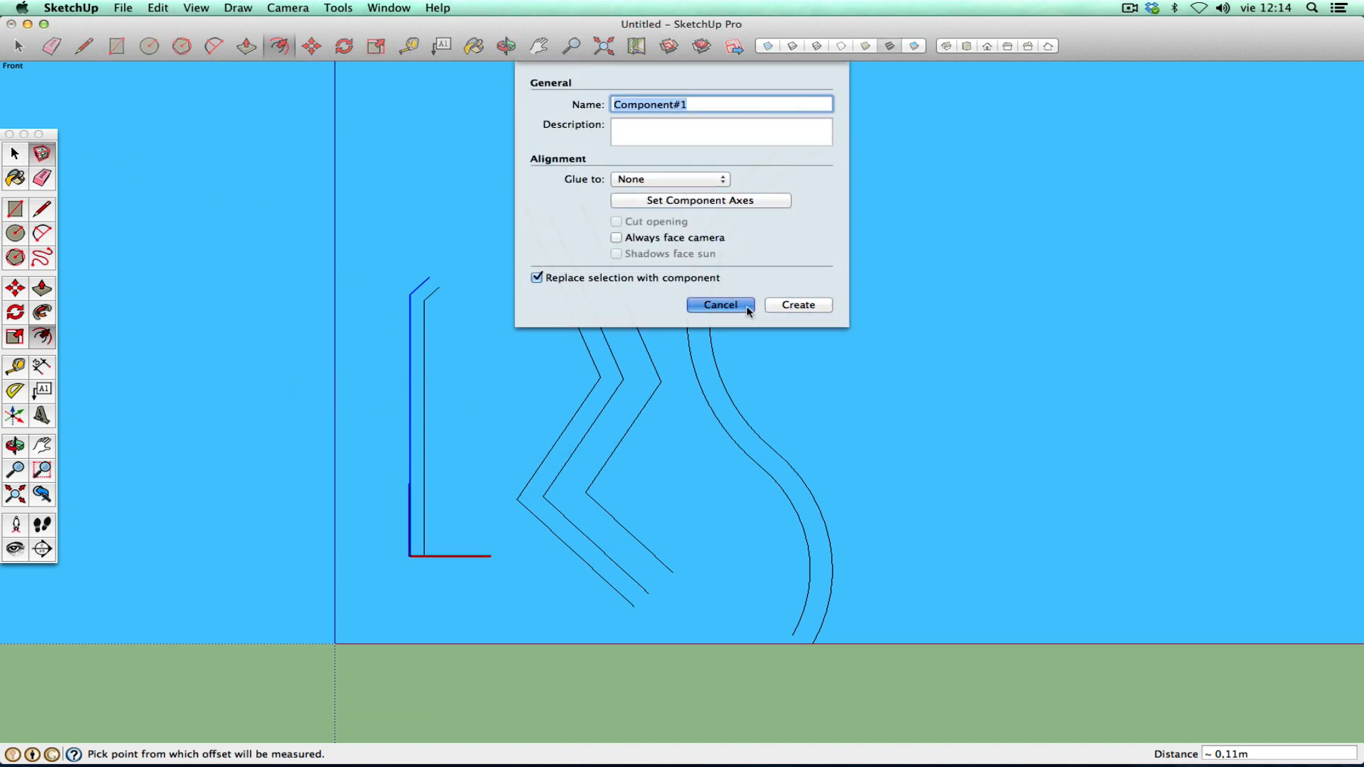
pyautogui.click(748, 310)
pyautogui.click(15, 153)
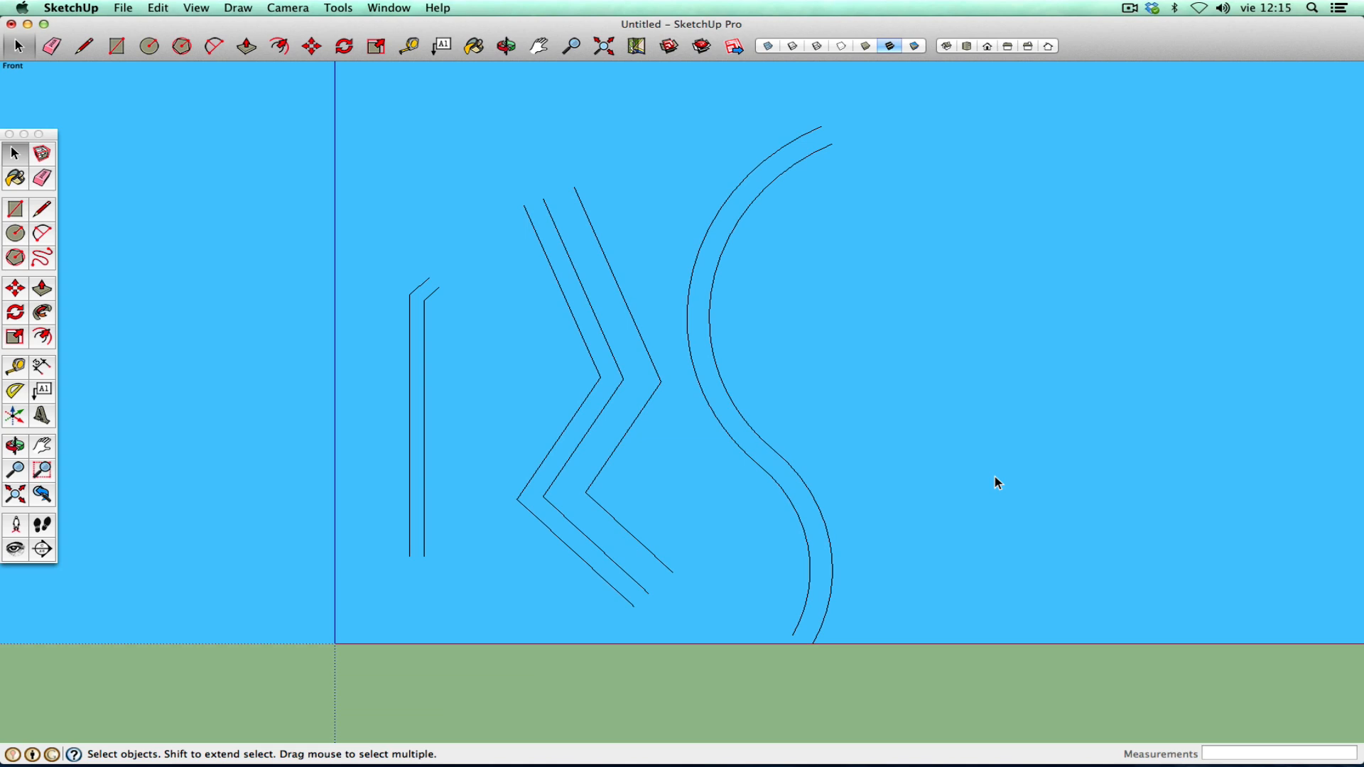
# - Delete all the drawn lines and curves, and switch to the isometric view
pyautogui.moveTo(221, 75)
pyautogui.mouseDown()
pyautogui.moveTo(855, 509)
pyautogui.moveTo(977, 726)
pyautogui.mouseUp()
pyautogui.press('Delete')
pyautogui.click(945, 47)
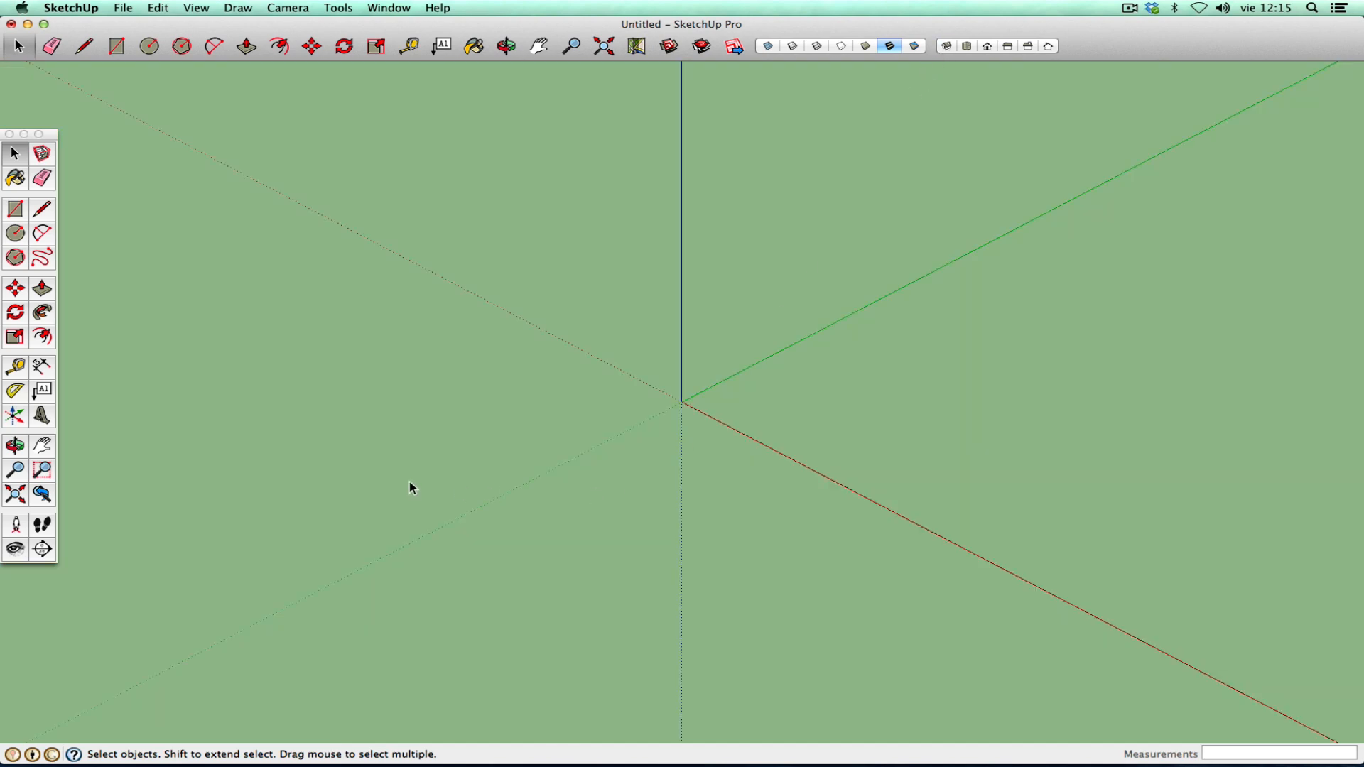
pyautogui.click(51, 447)
pyautogui.moveTo(529, 438); pyautogui.dragTo(215, 473)
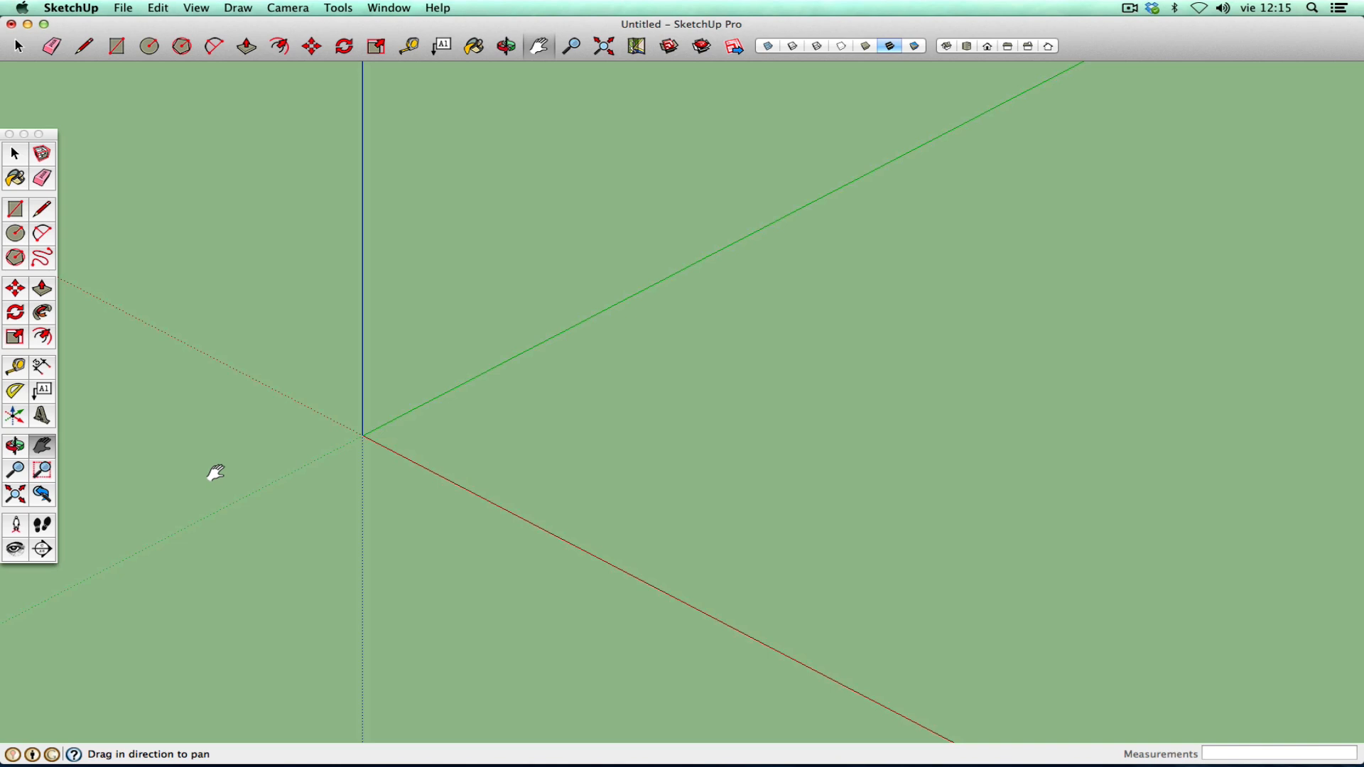
# - Draw a circle of about 0.48 m radius on the ground between the red and green axes
pyautogui.click(15, 233)
pyautogui.click(522, 437)
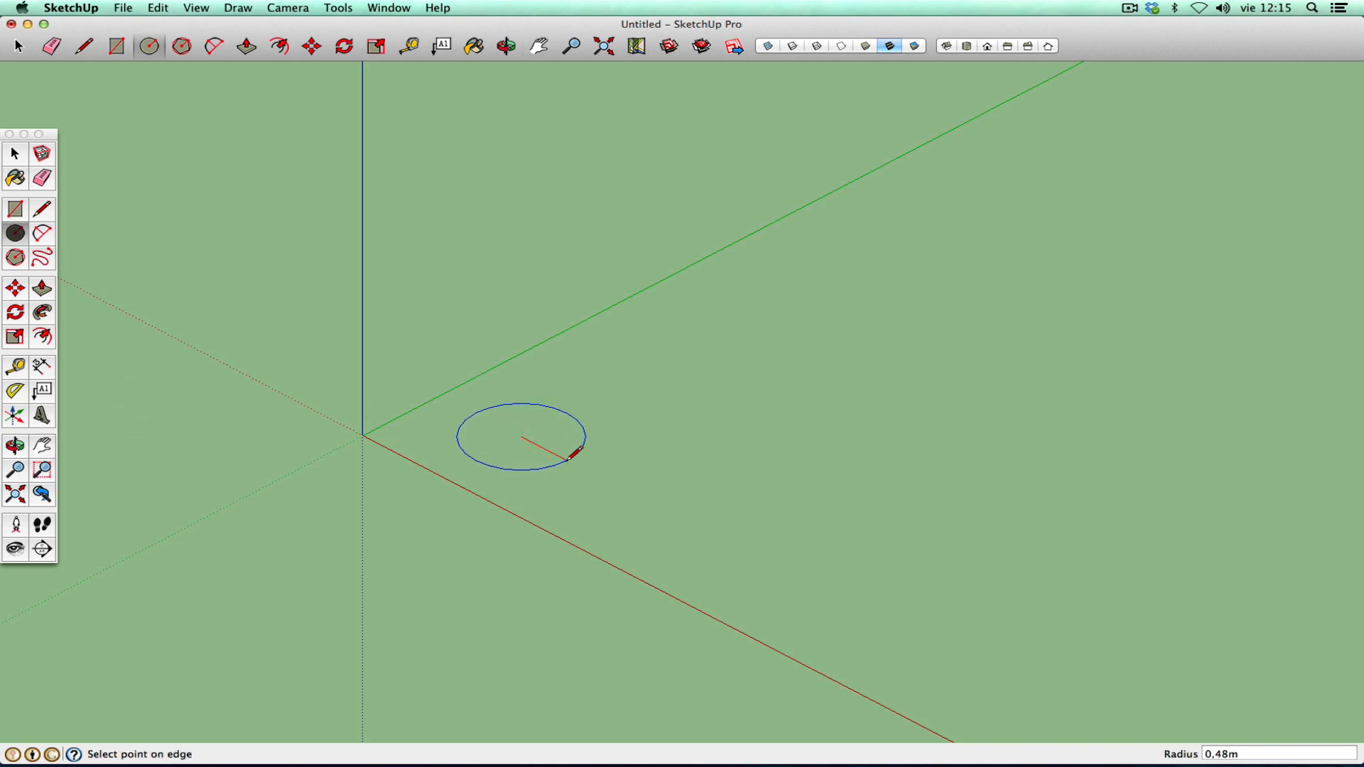
pyautogui.click(574, 454)
# - Draw two separate arcs on the ground, to the right of the circle
pyautogui.click(42, 234)
pyautogui.click(729, 471)
pyautogui.click(857, 533)
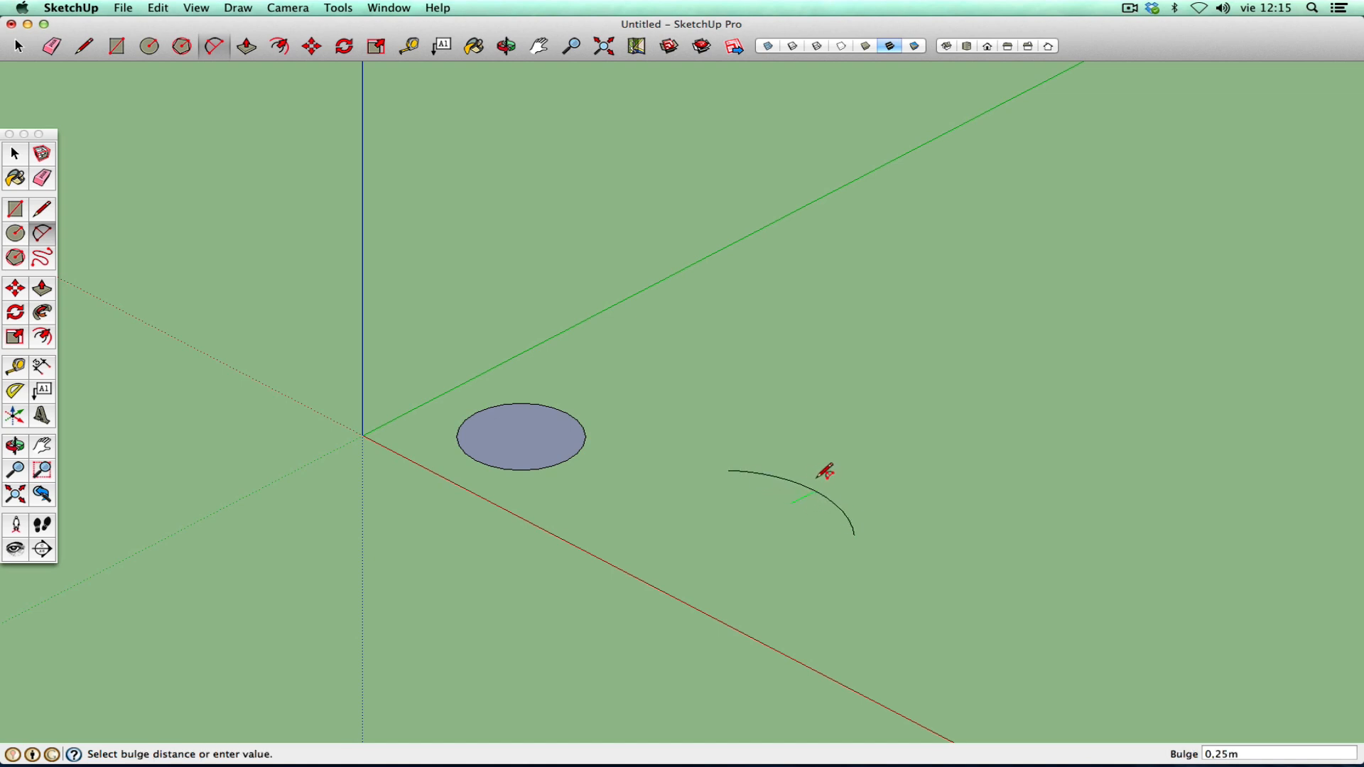
pyautogui.click(849, 462)
pyautogui.click(698, 345)
pyautogui.click(810, 403)
pyautogui.click(793, 356)
pyautogui.click(15, 153)
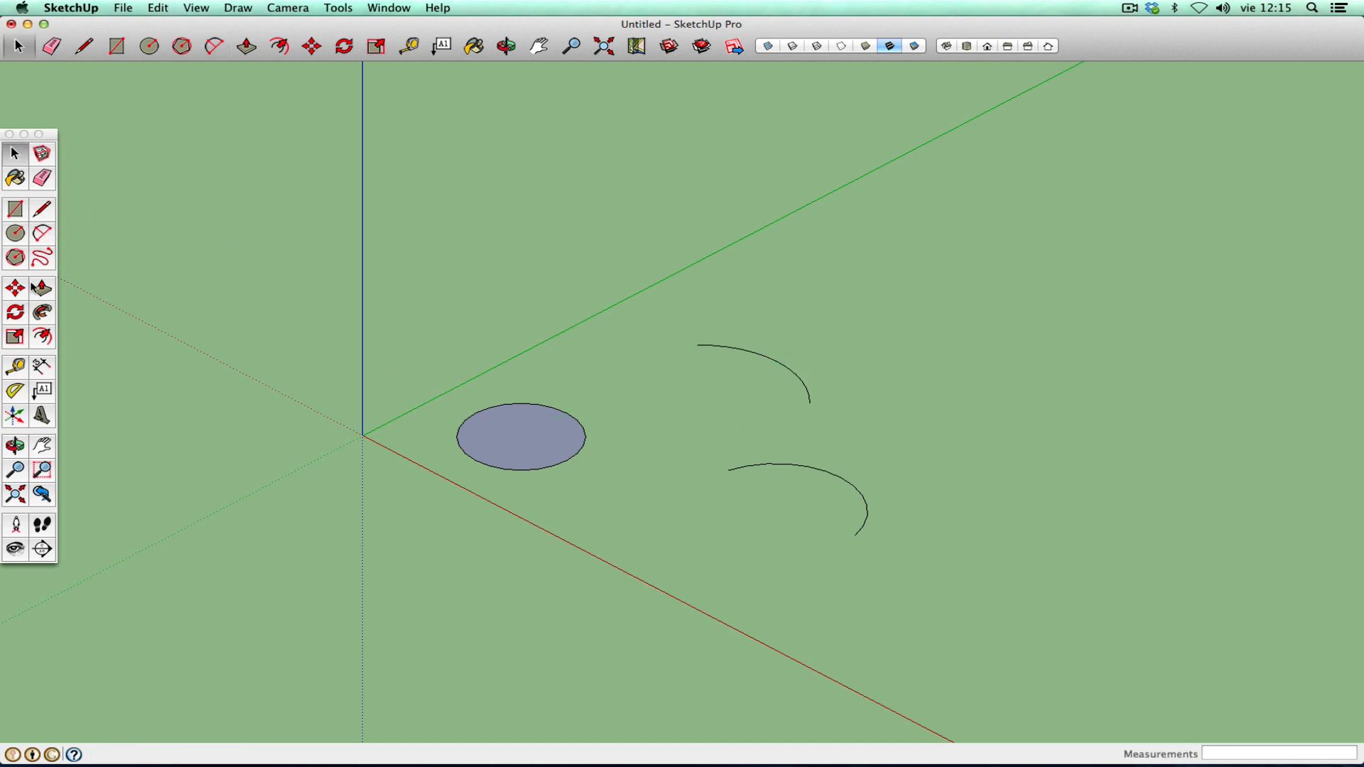
# - Draw a rectangle of about 1.67 by 0.97 m on the ground, behind the circle across the green axis
pyautogui.click(43, 208)
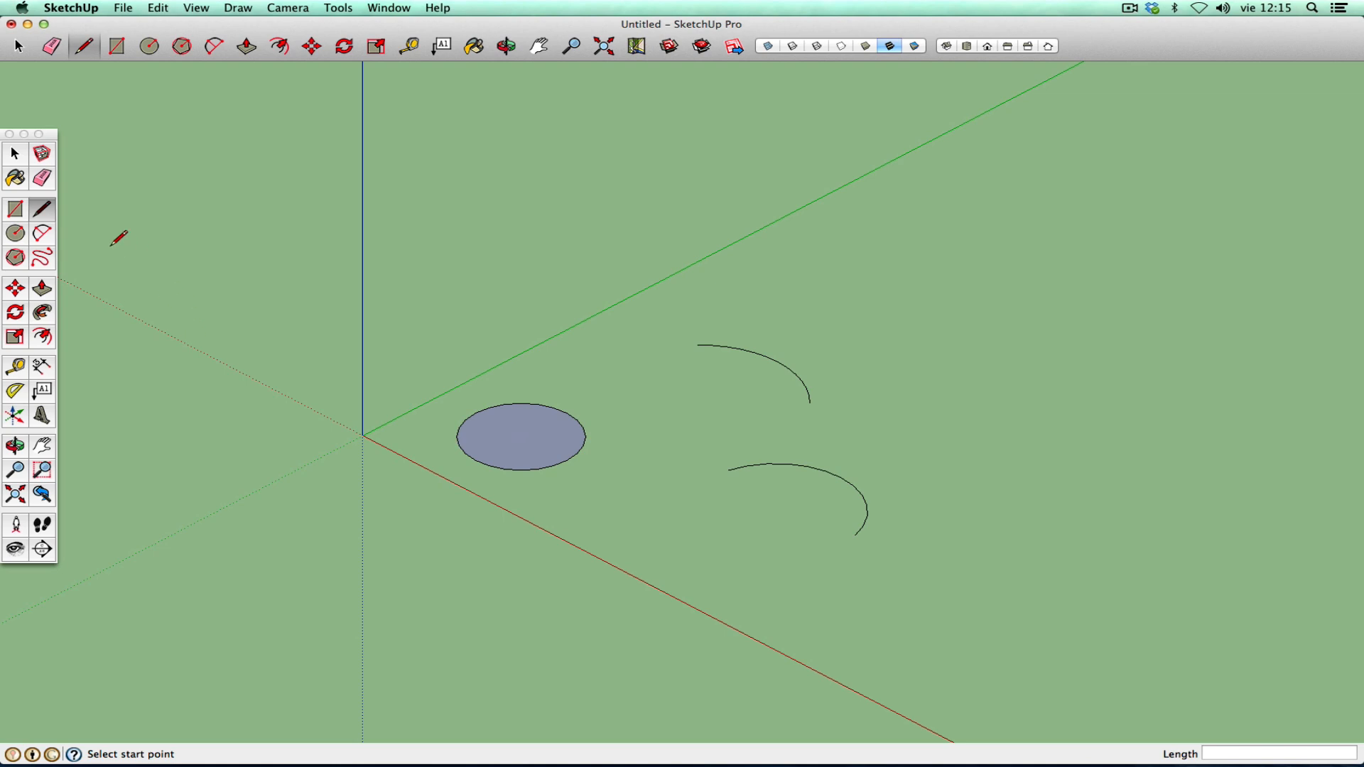
pyautogui.click(19, 216)
pyautogui.click(414, 220)
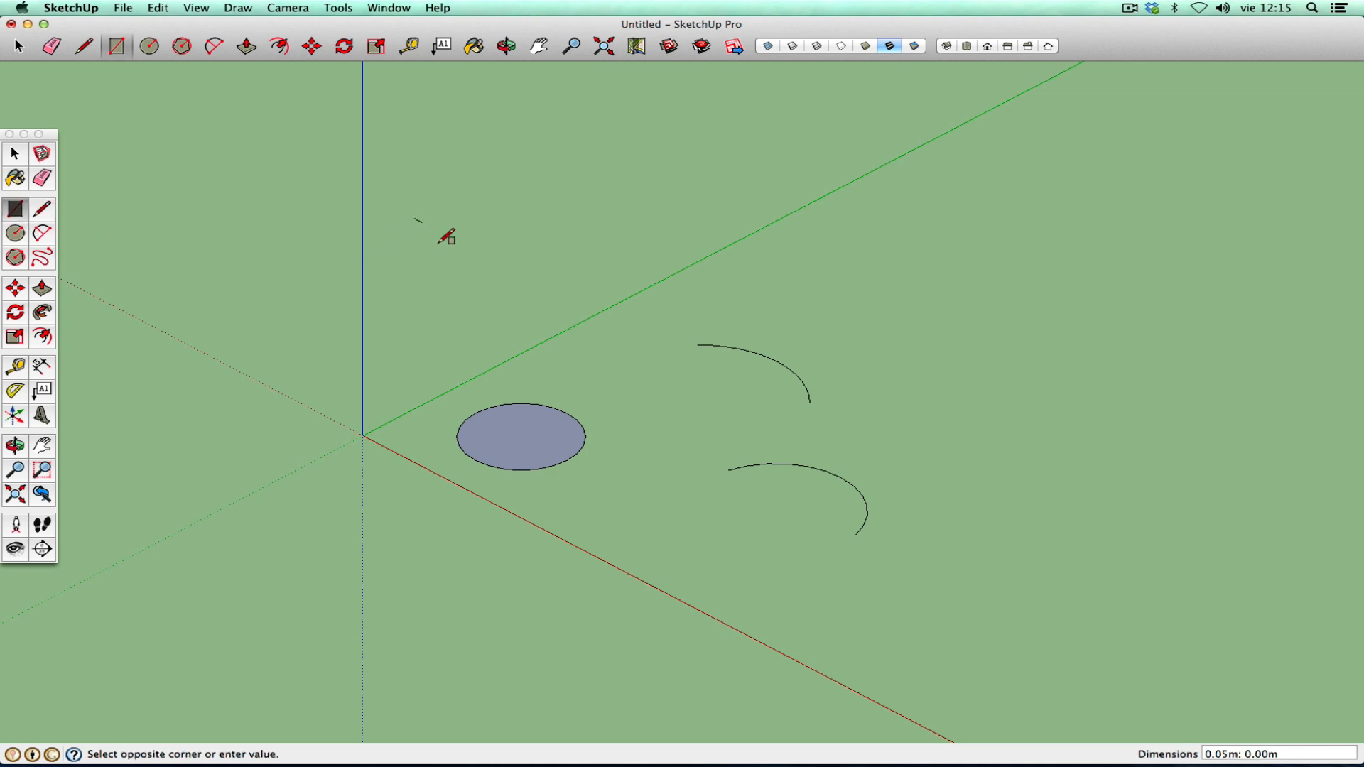
pyautogui.click(481, 347)
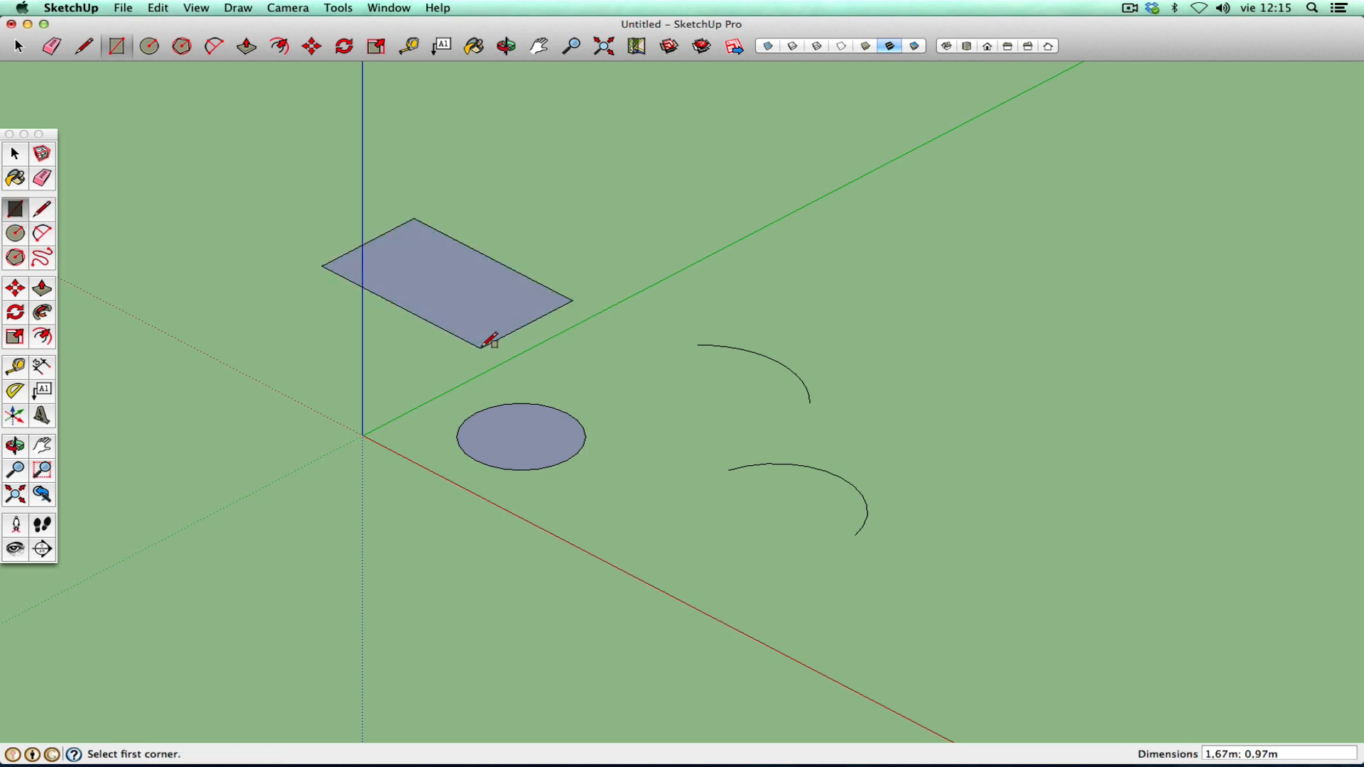
pyautogui.click(41, 212)
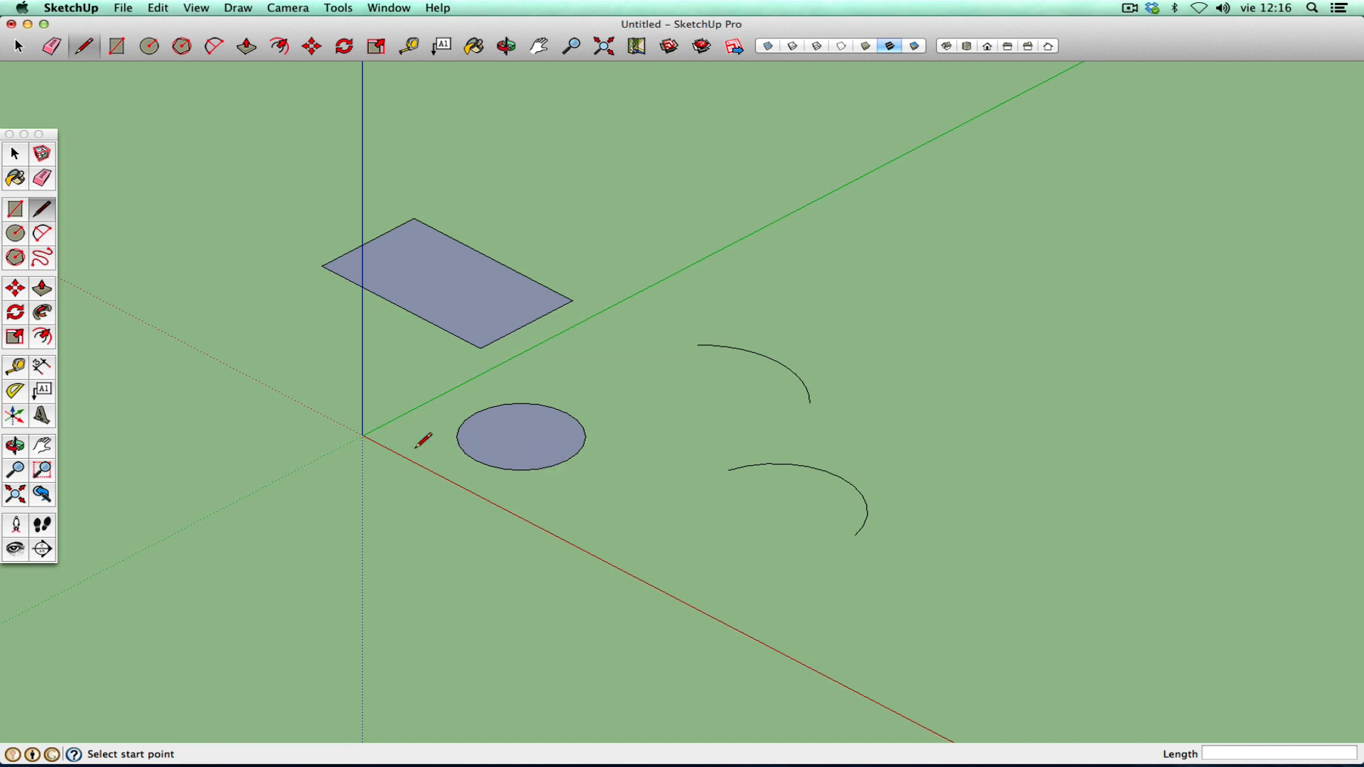
# - Delete the rectangle, the circle and both arcs
pyautogui.click(15, 290)
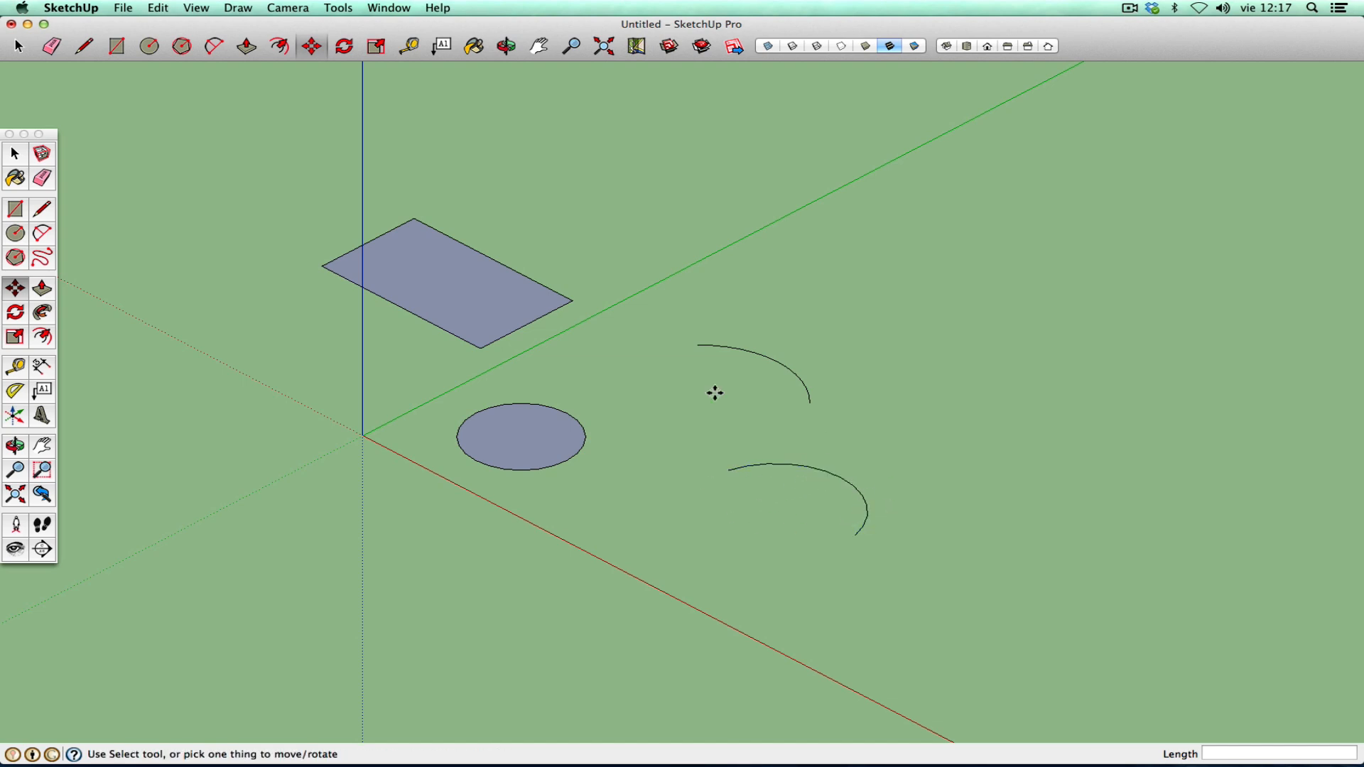
pyautogui.click(42, 210)
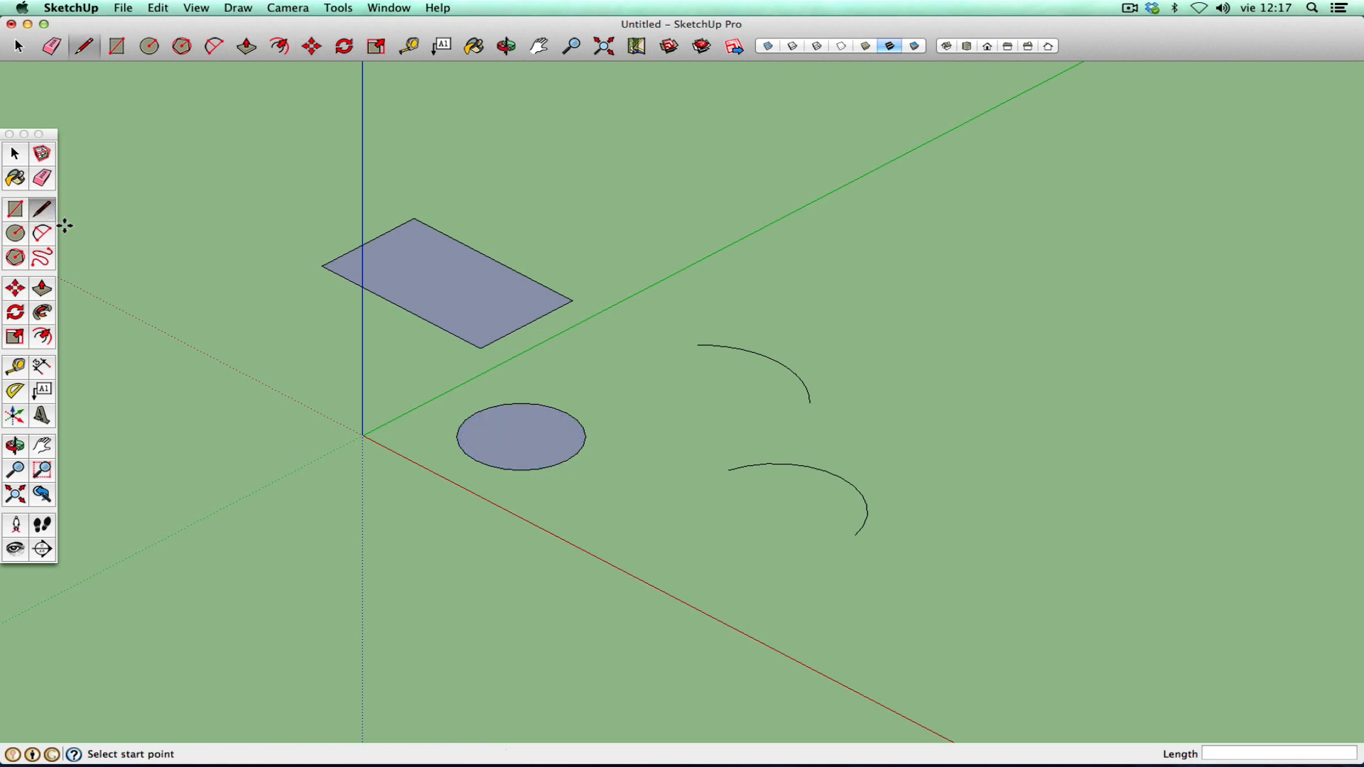
pyautogui.click(16, 158)
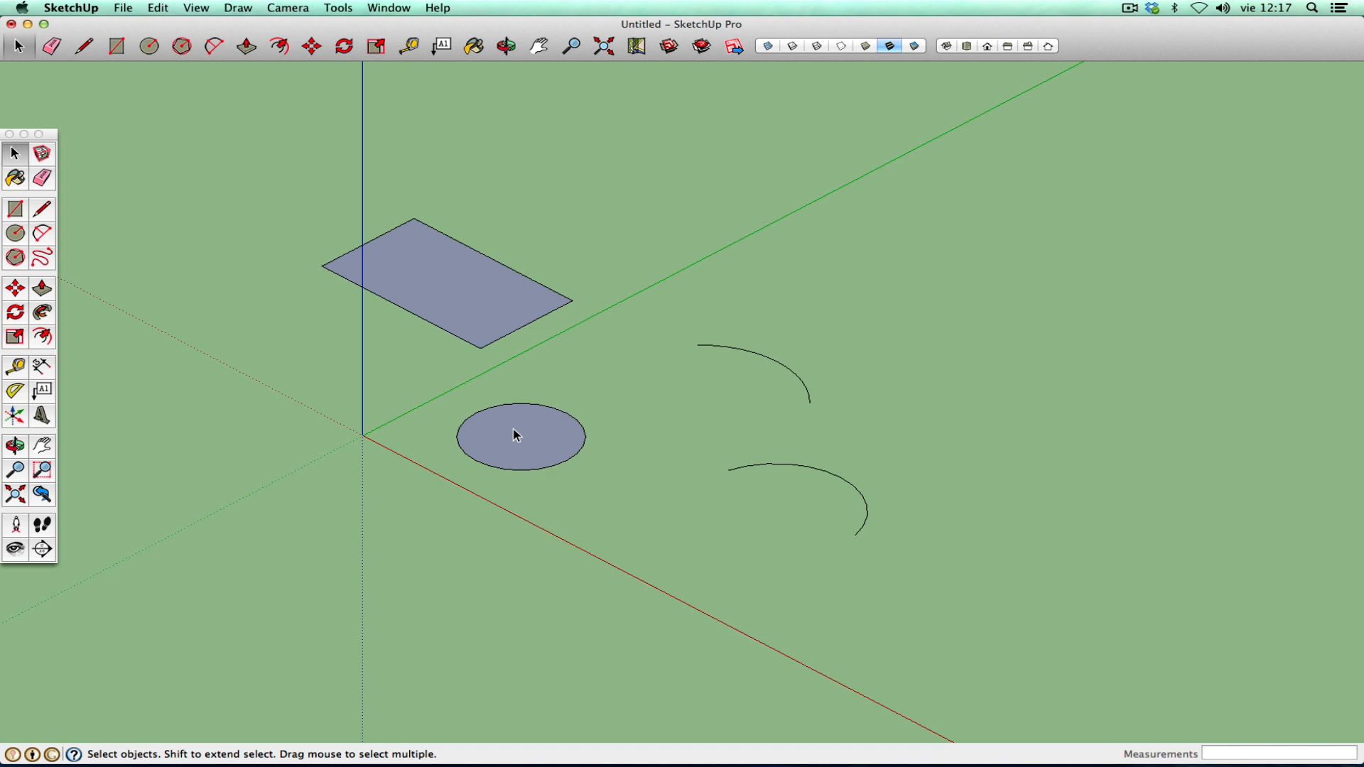
pyautogui.moveTo(284, 164); pyautogui.dragTo(949, 619)
pyautogui.press('Delete')
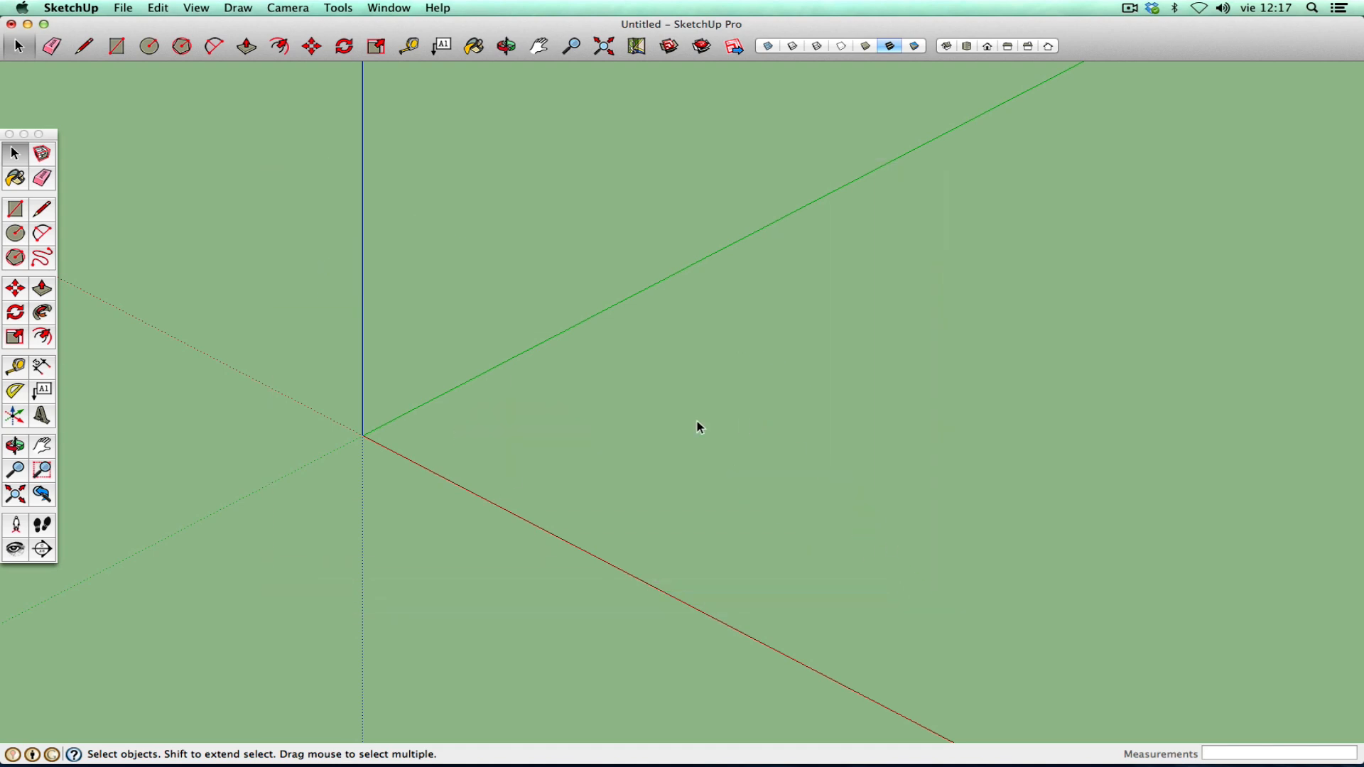
# - Draw one arc with a bulge of about 0.85 m on the ground, between the red and green axes
pyautogui.click(42, 234)
pyautogui.click(558, 480)
pyautogui.click(792, 601)
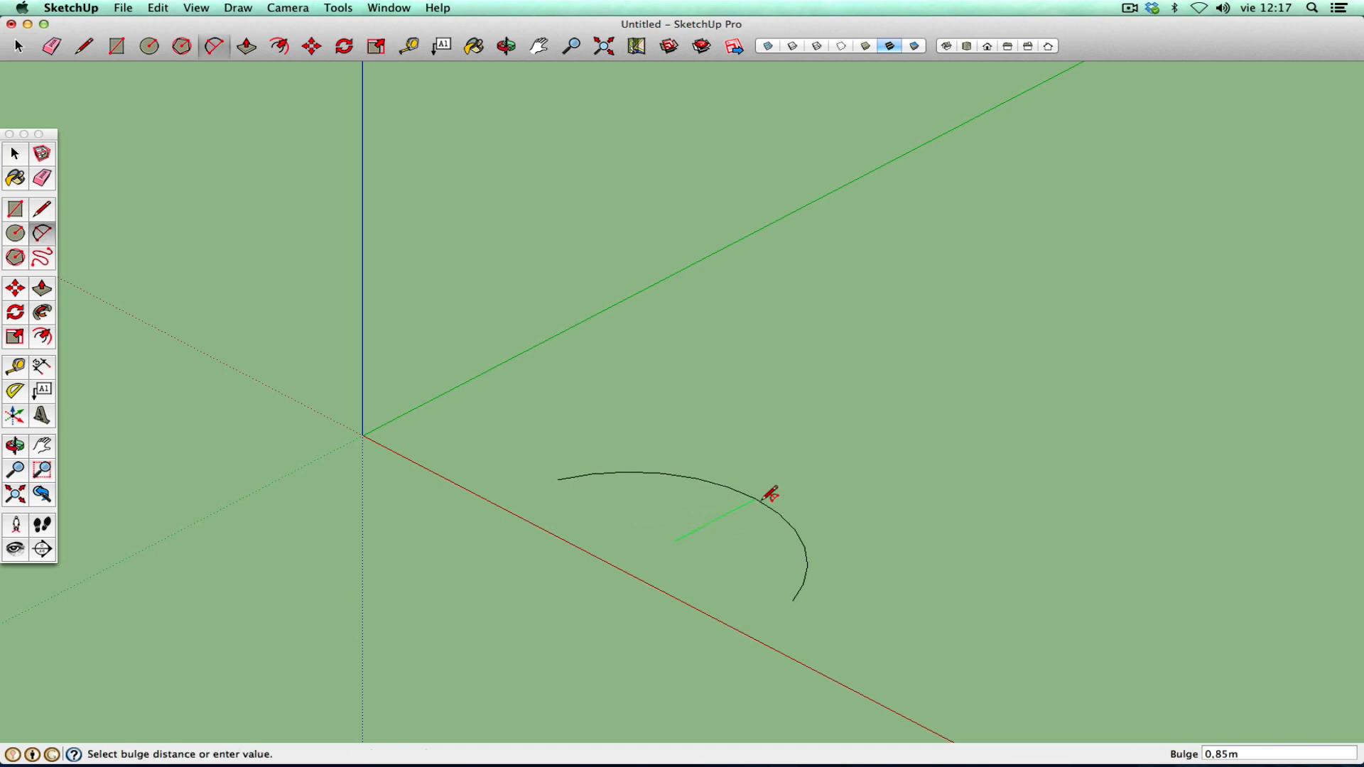
pyautogui.click(766, 498)
# - Close the arc into a face with five straight lines parallel to the red and green axes, linking its two endpoints
pyautogui.click(41, 215)
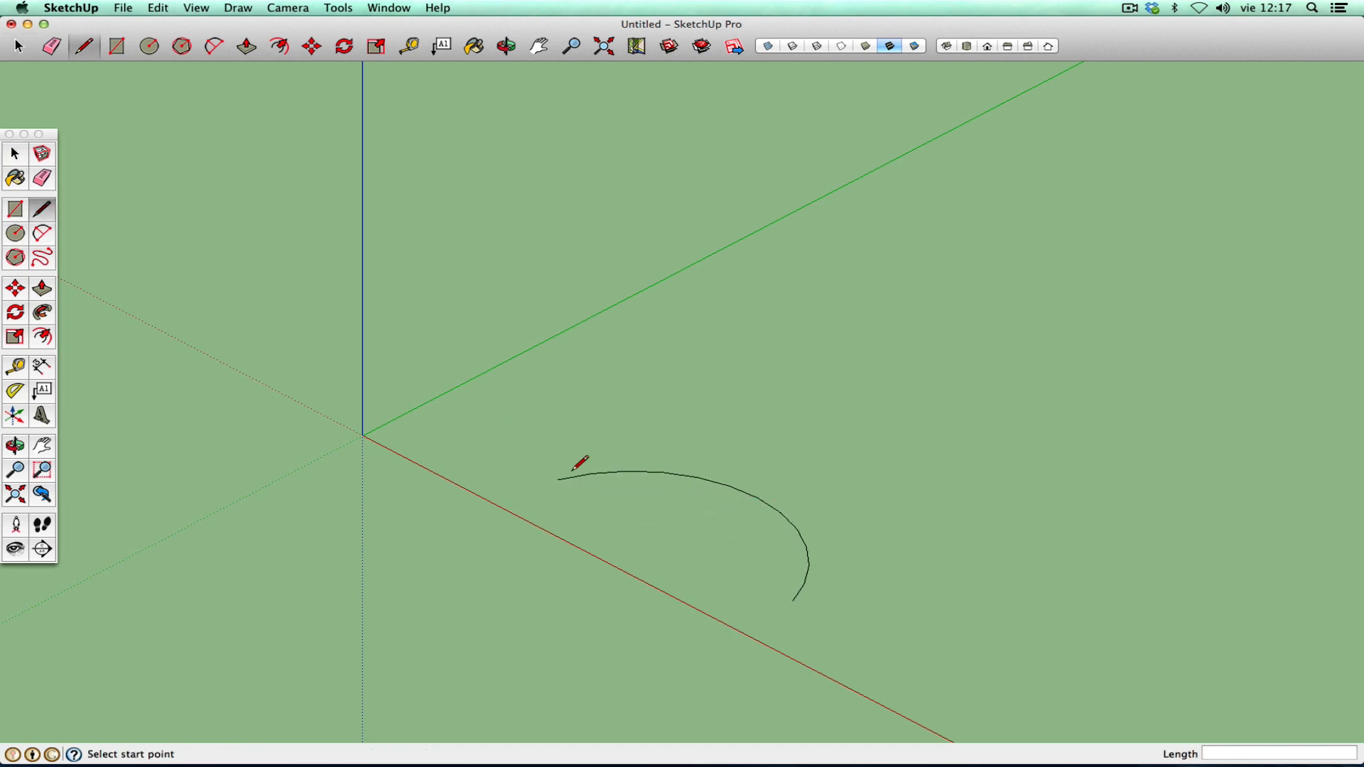
pyautogui.click(558, 480)
pyautogui.click(481, 440)
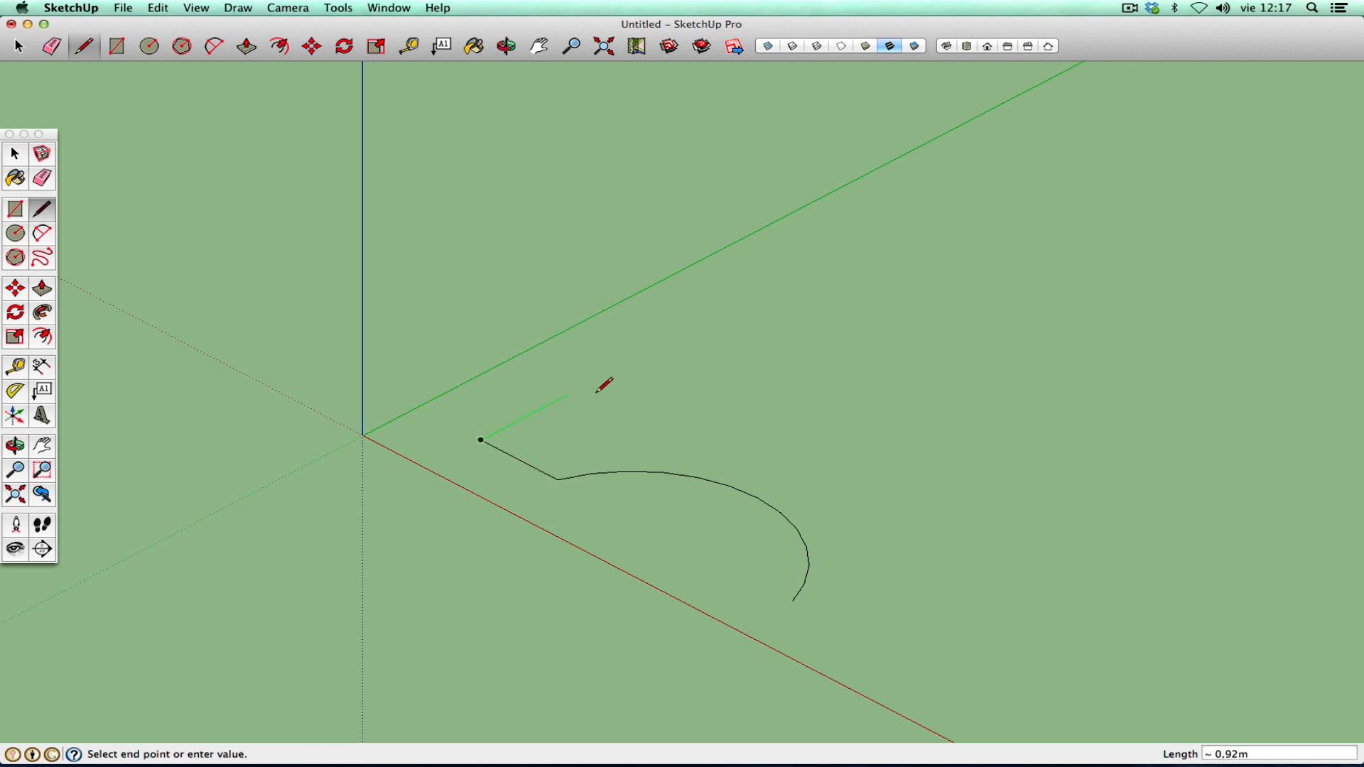
pyautogui.click(675, 339)
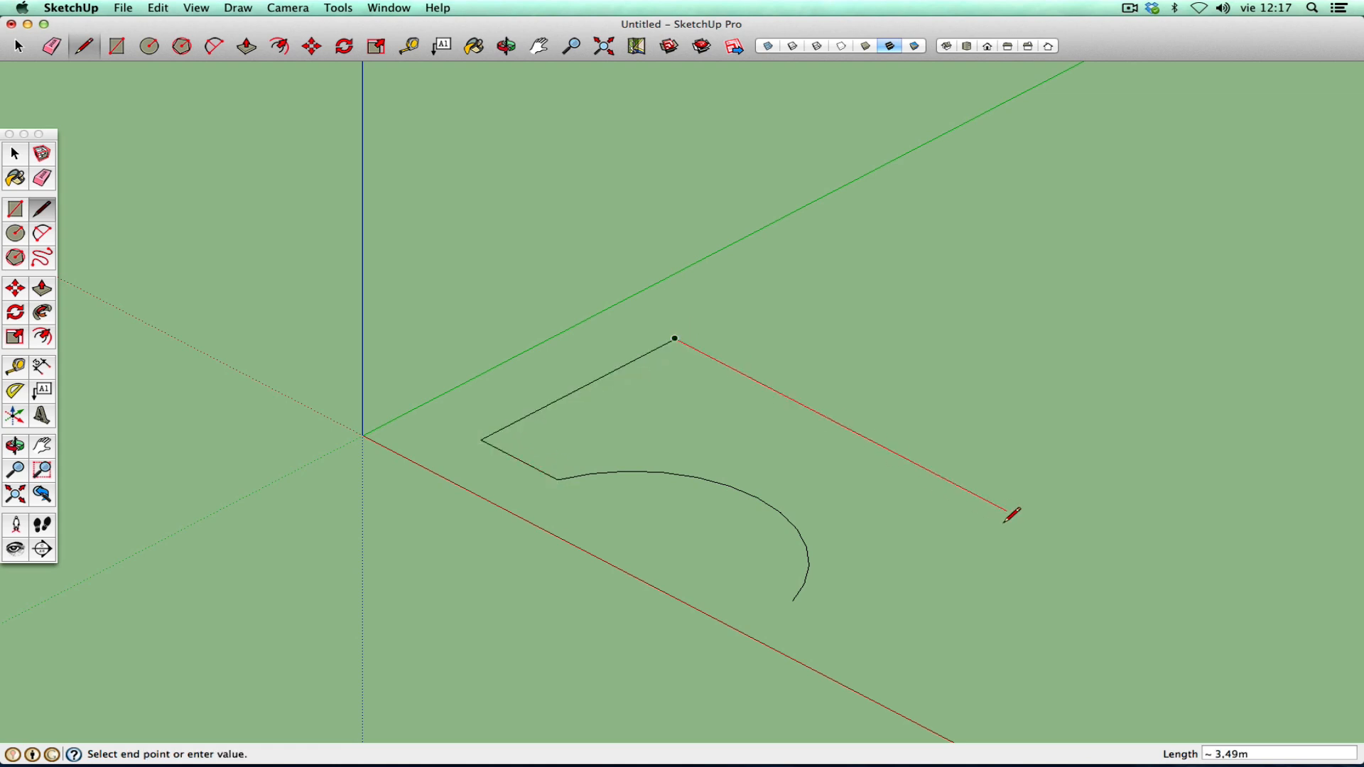
pyautogui.click(1026, 525)
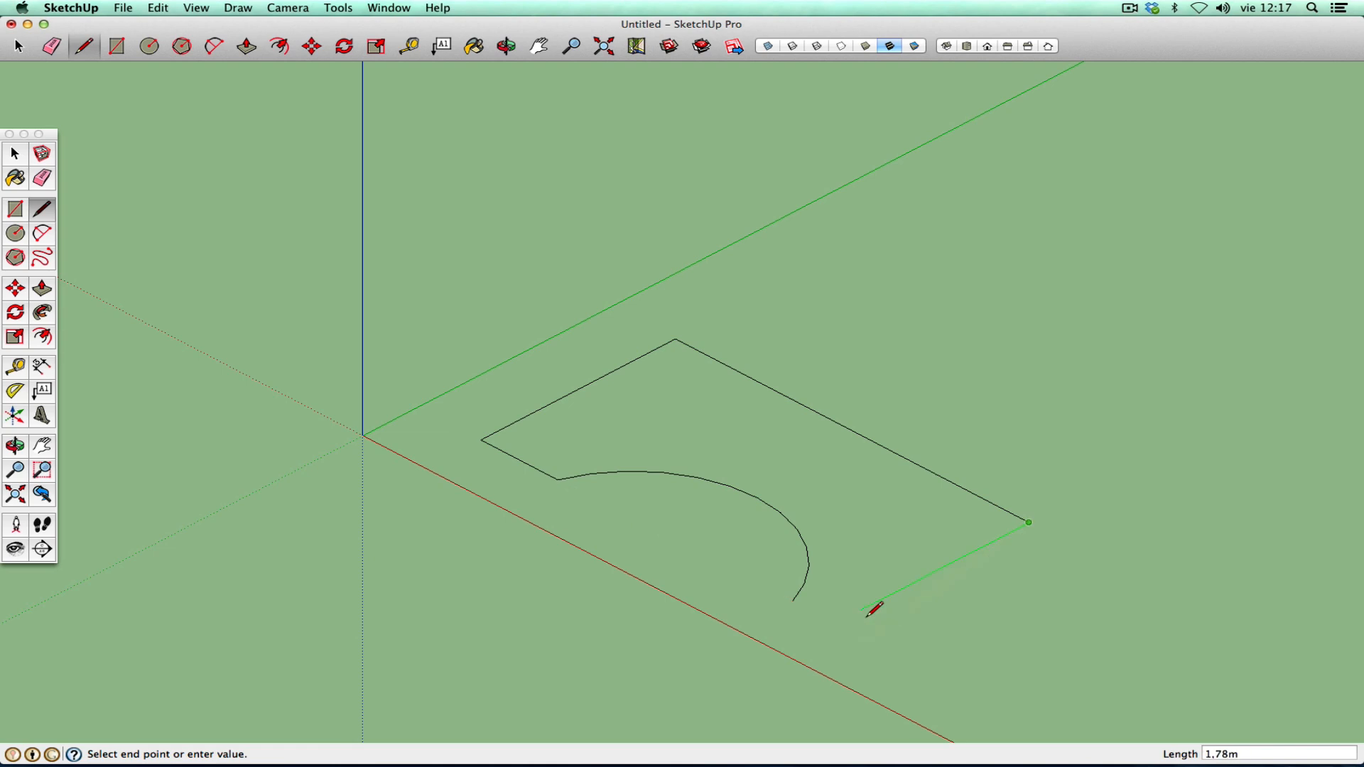
pyautogui.click(834, 623)
pyautogui.click(793, 601)
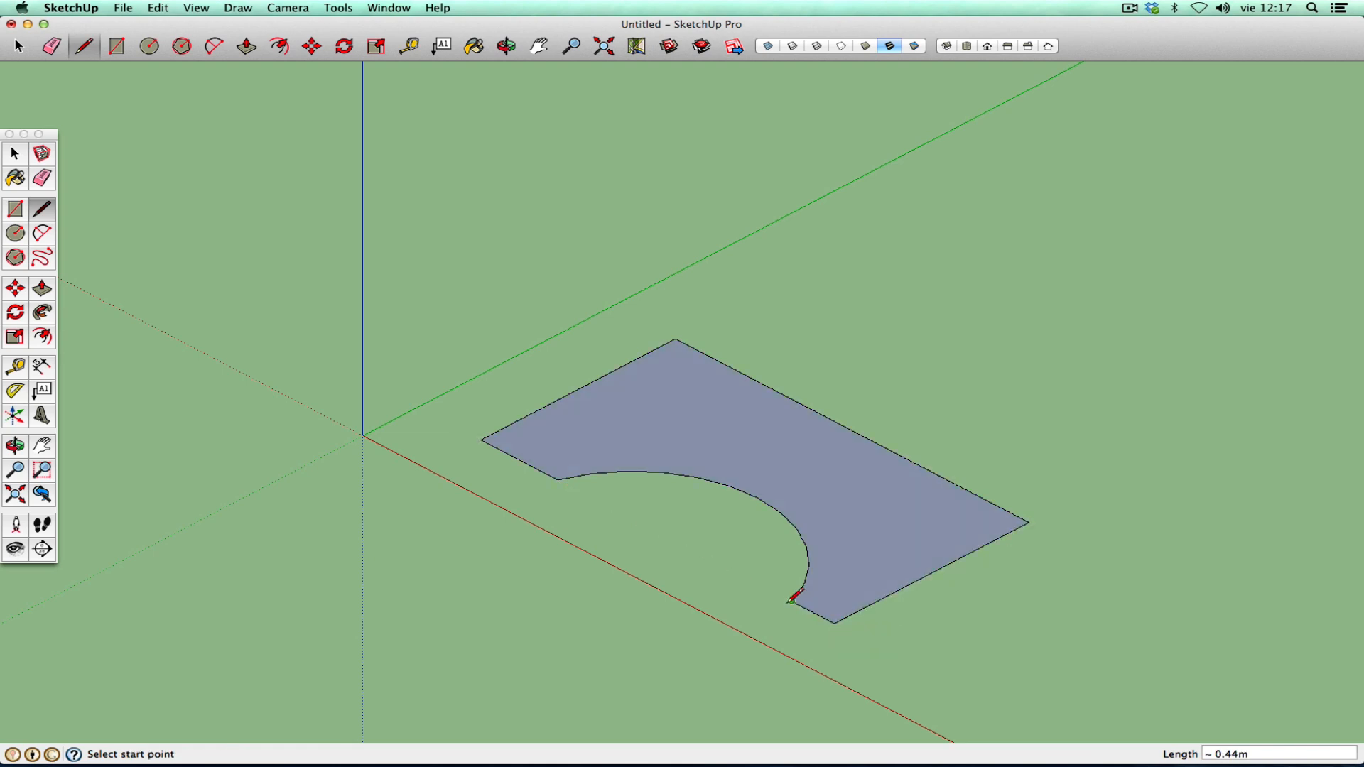
# - Push/Pull the arc-edged face up about 1.13 m into a solid
pyautogui.click(42, 288)
pyautogui.moveTo(621, 444); pyautogui.dragTo(630, 258)
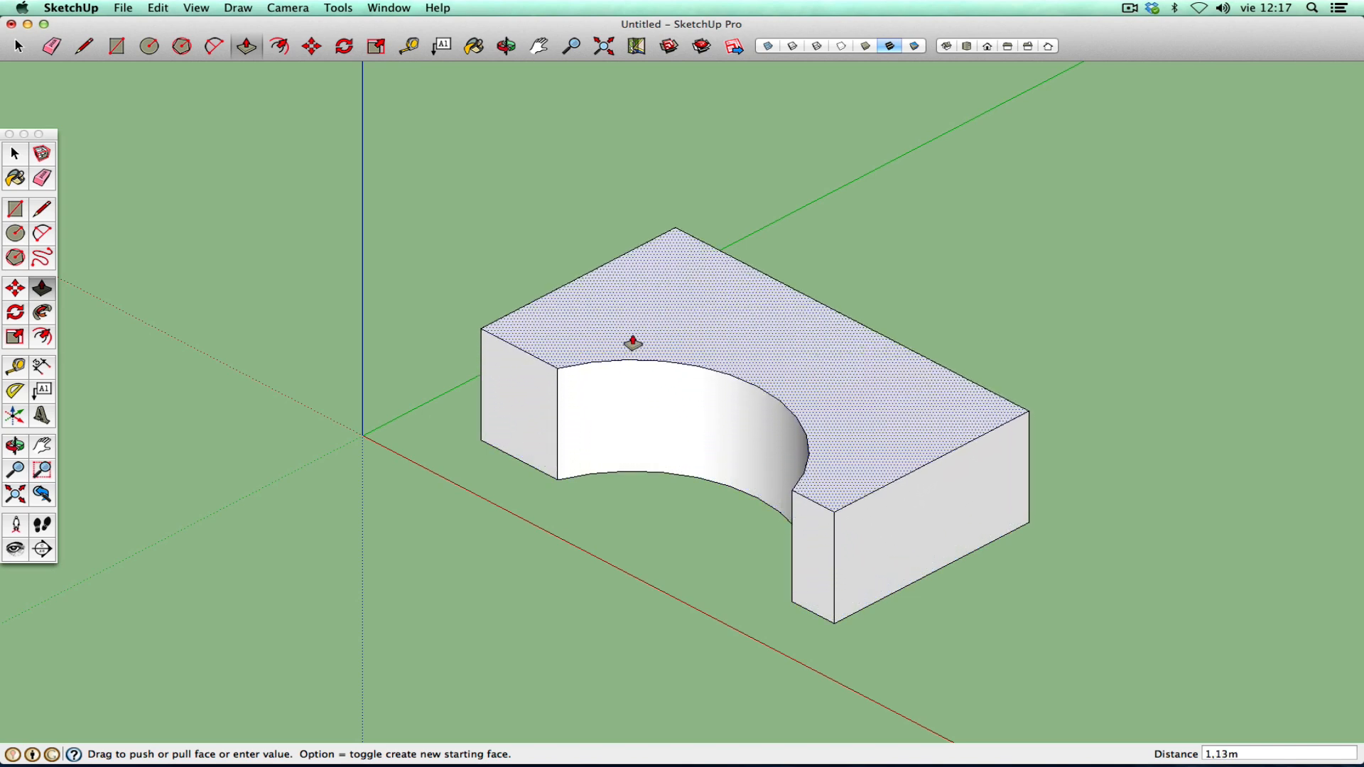
pyautogui.click(15, 157)
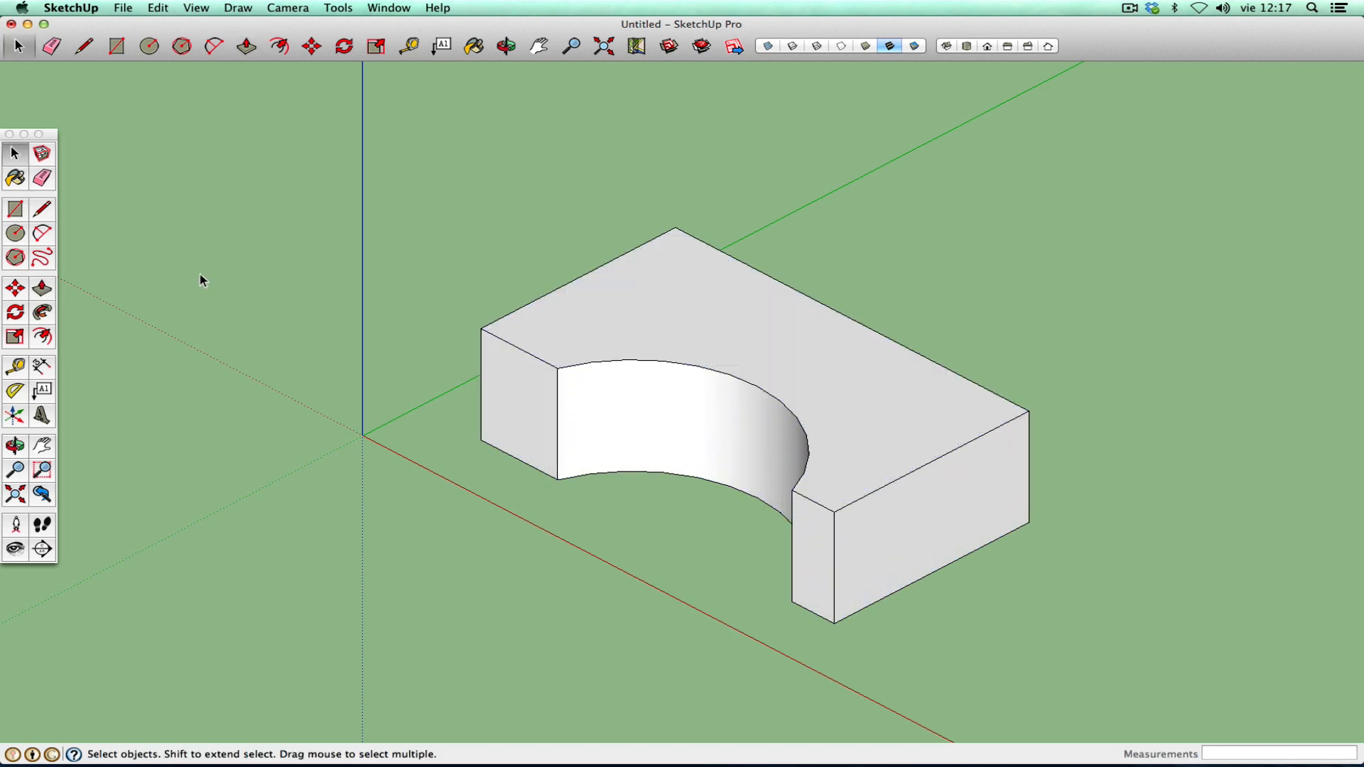
# - Explode the arc on the solid's top edge into separate segments
pyautogui.click(568, 369)
pyautogui.click(579, 476)
pyautogui.click(580, 369)
pyautogui.rightClick(642, 360)
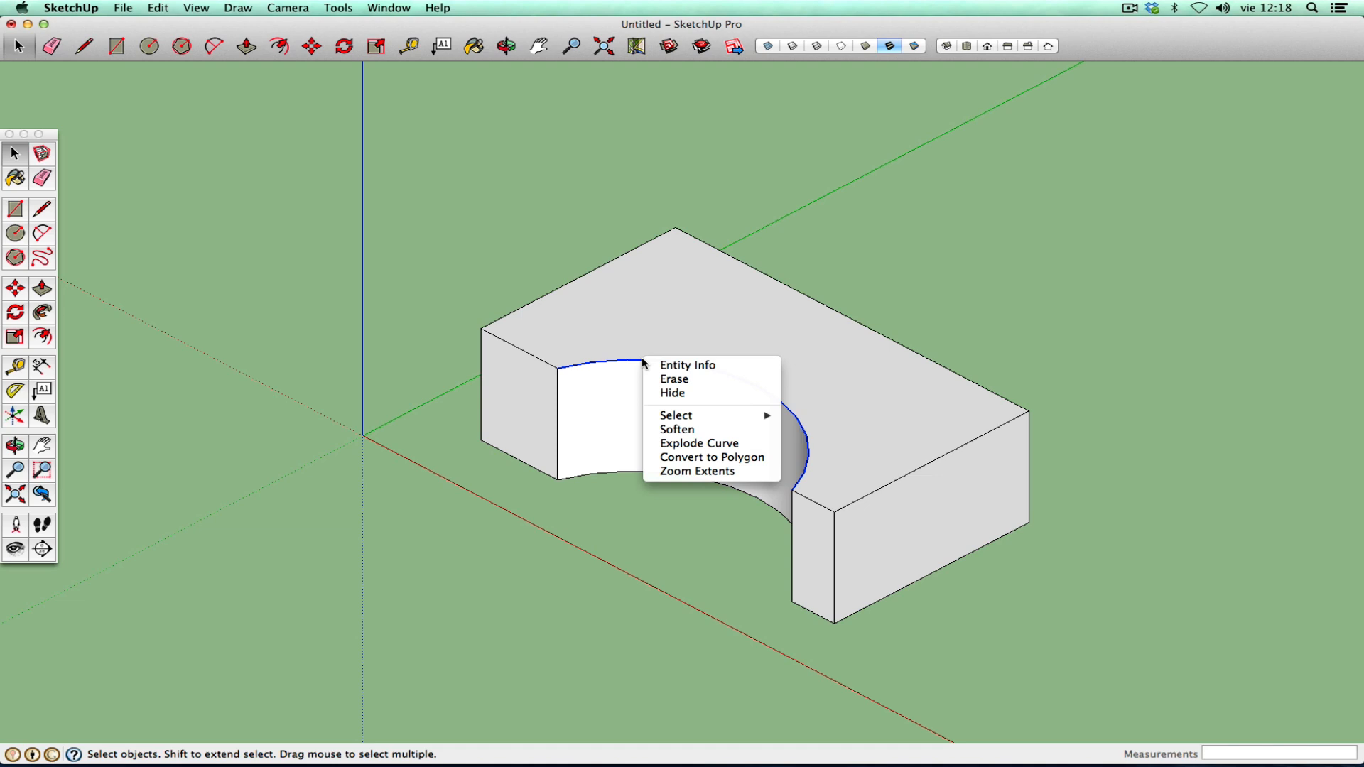
pyautogui.click(731, 448)
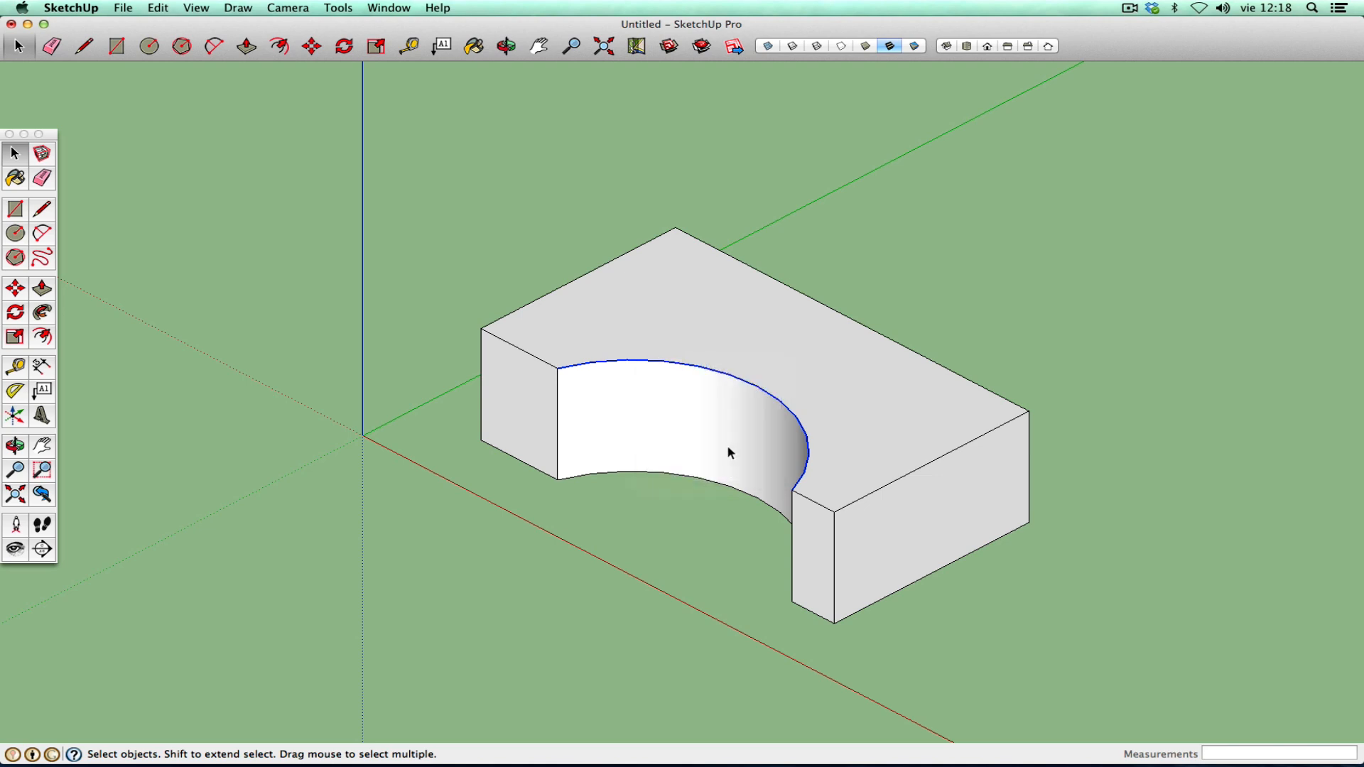
pyautogui.click(665, 497)
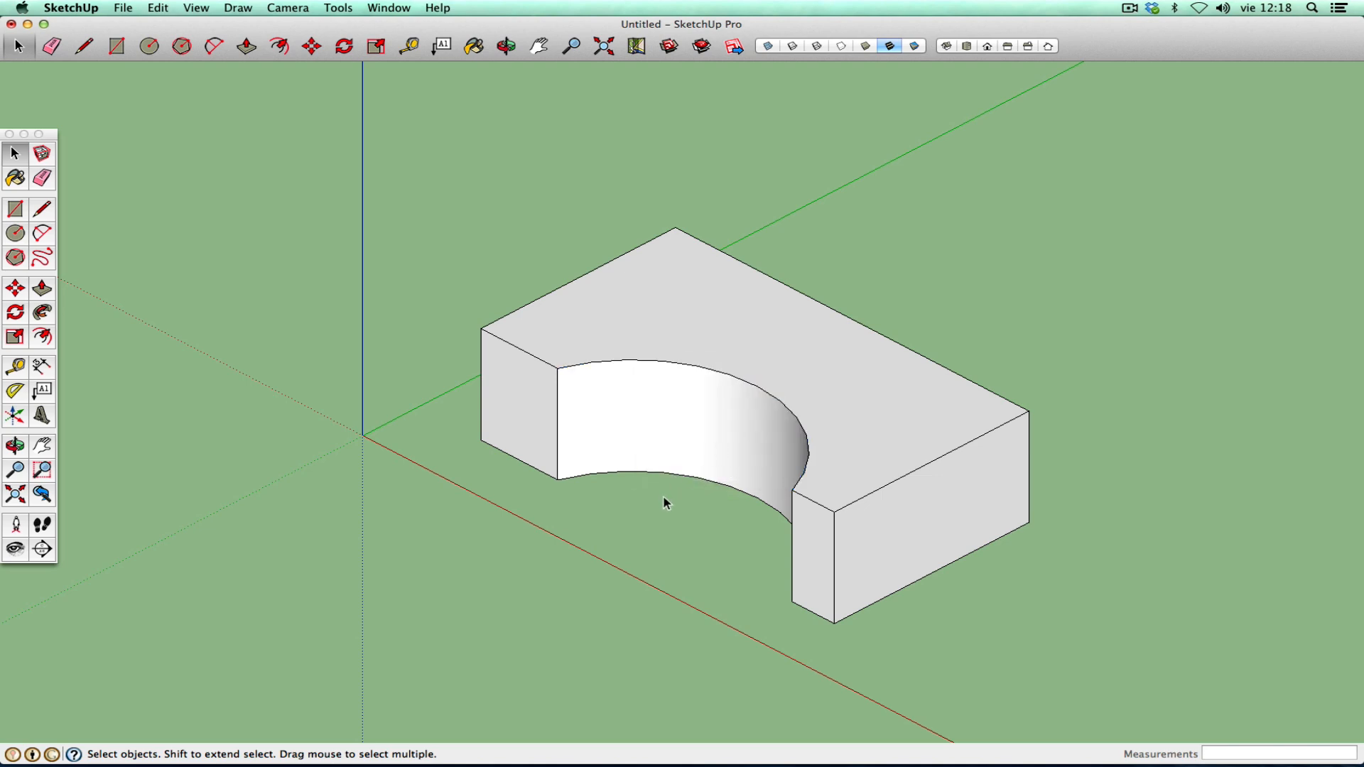
# - Check the exploded top arc by selecting its segments one by one, comparing it with the intact bottom arc
pyautogui.click(594, 362)
pyautogui.click(612, 473)
pyautogui.click(613, 364)
pyautogui.click(579, 365)
pyautogui.click(619, 362)
pyautogui.click(653, 362)
pyautogui.click(713, 370)
pyautogui.click(738, 378)
pyautogui.click(767, 394)
pyautogui.click(787, 407)
pyautogui.click(798, 423)
pyautogui.click(809, 448)
pyautogui.click(809, 461)
pyautogui.click(800, 480)
pyautogui.click(556, 605)
pyautogui.click(567, 362)
pyautogui.click(457, 523)
# - Draw two straight chords on the top arc, linking each of its endpoints to its middle vertex
pyautogui.click(42, 208)
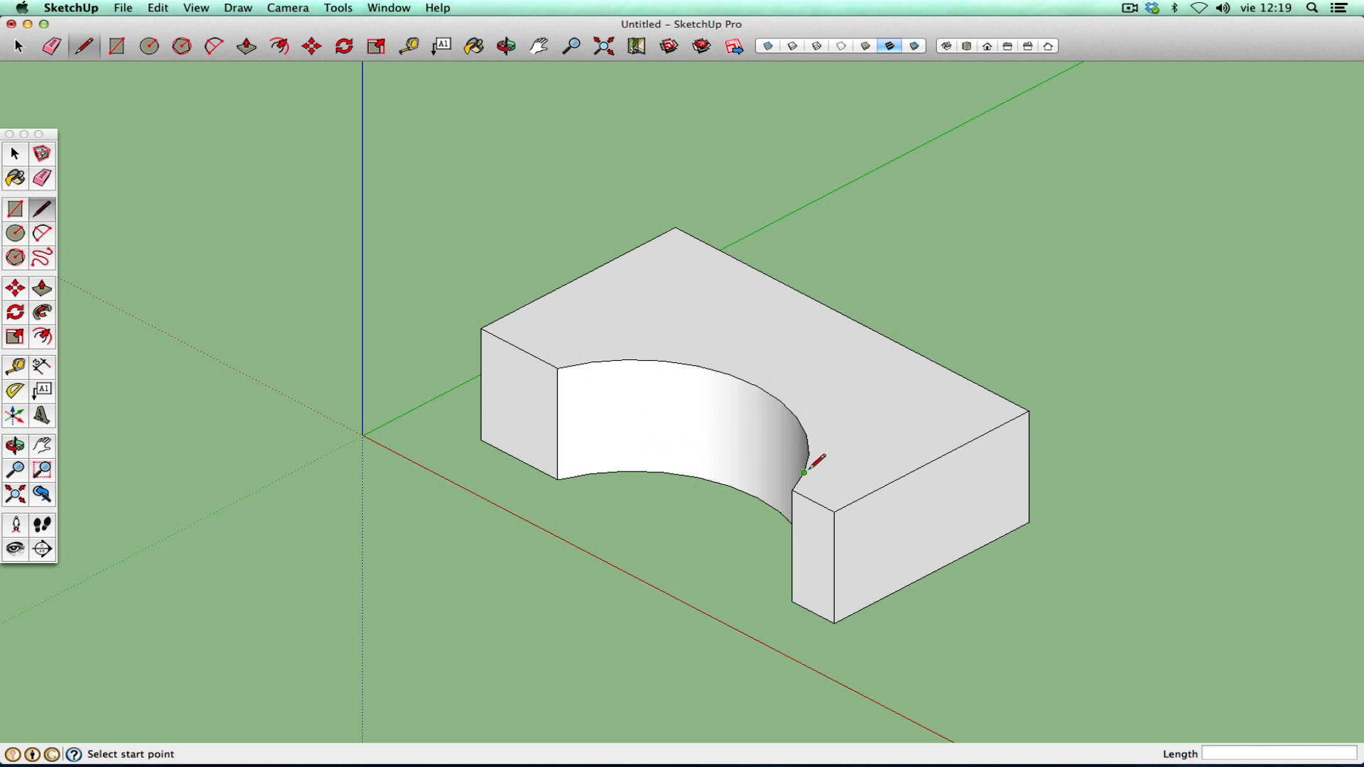
pyautogui.click(15, 446)
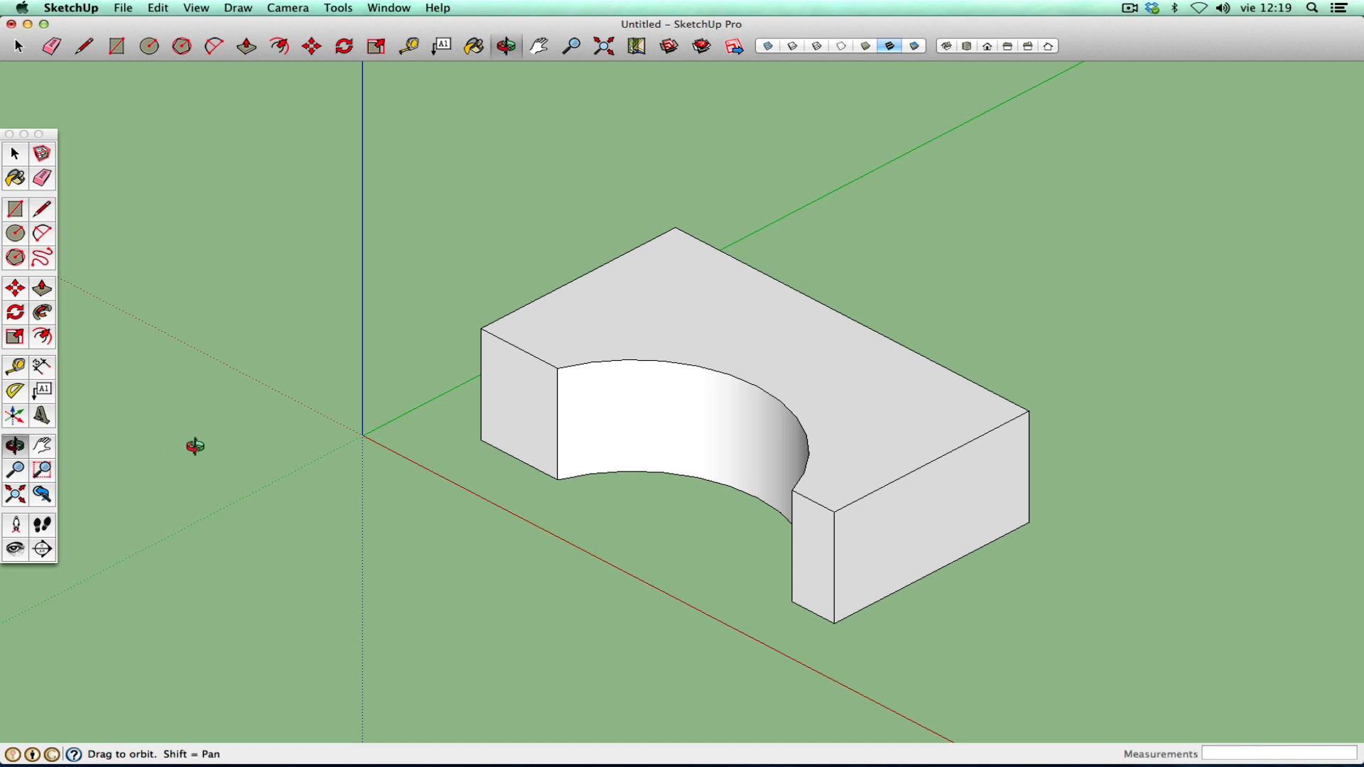
pyautogui.moveTo(433, 304); pyautogui.dragTo(649, 577)
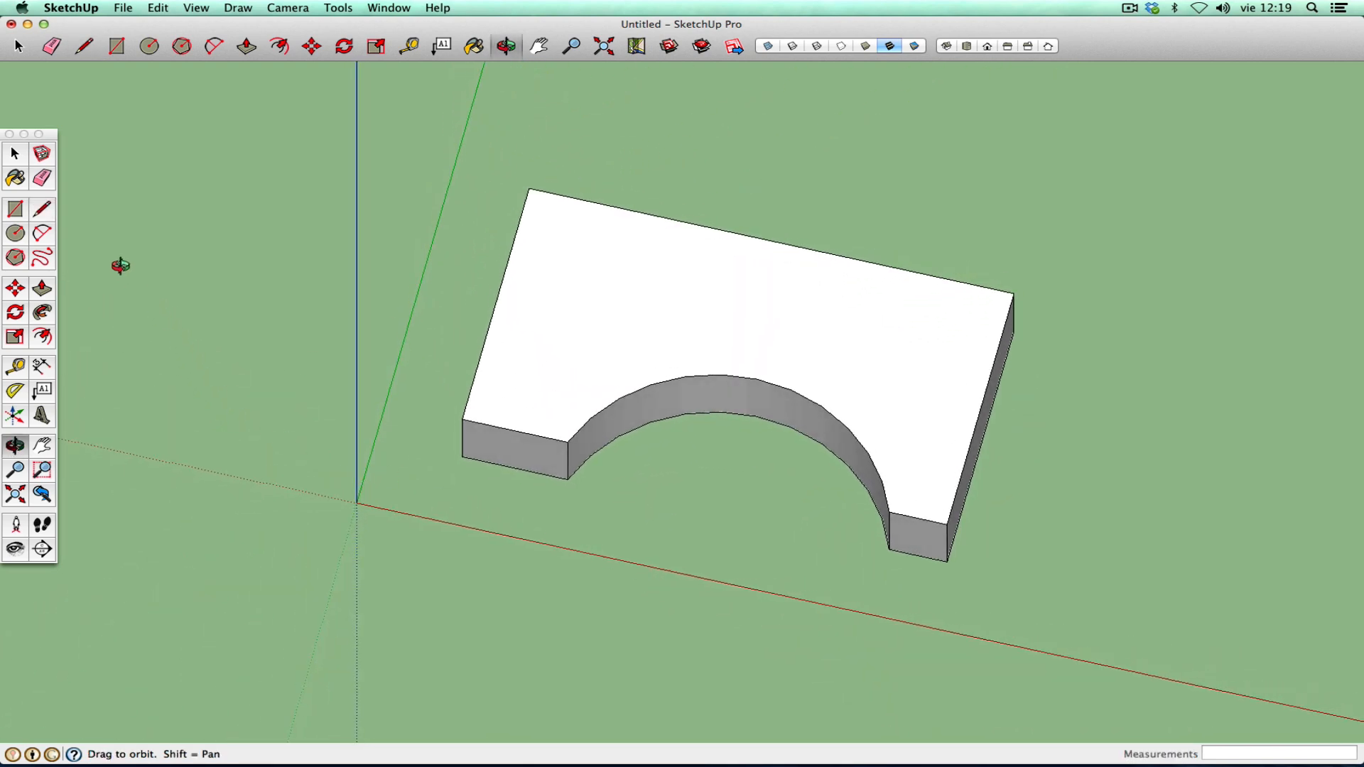
pyautogui.click(42, 209)
pyautogui.click(568, 441)
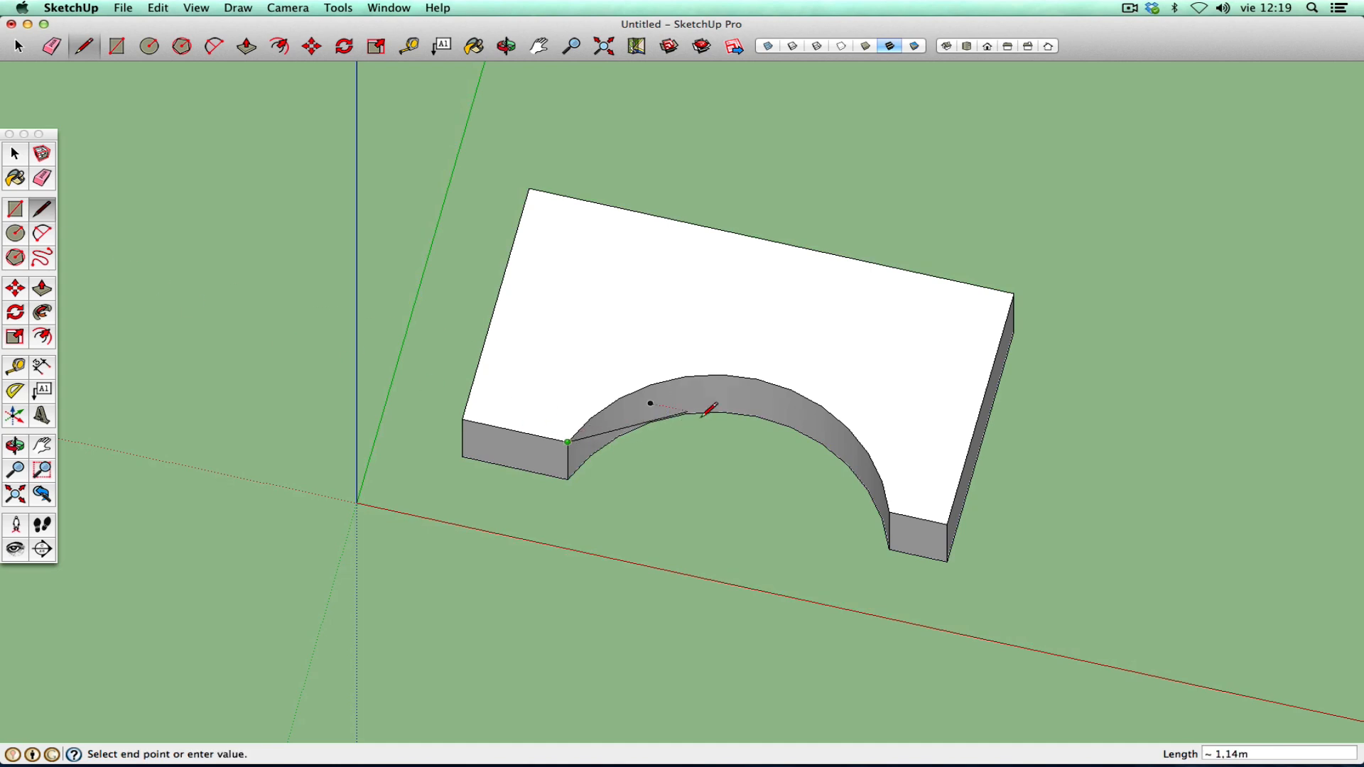
pyautogui.click(757, 380)
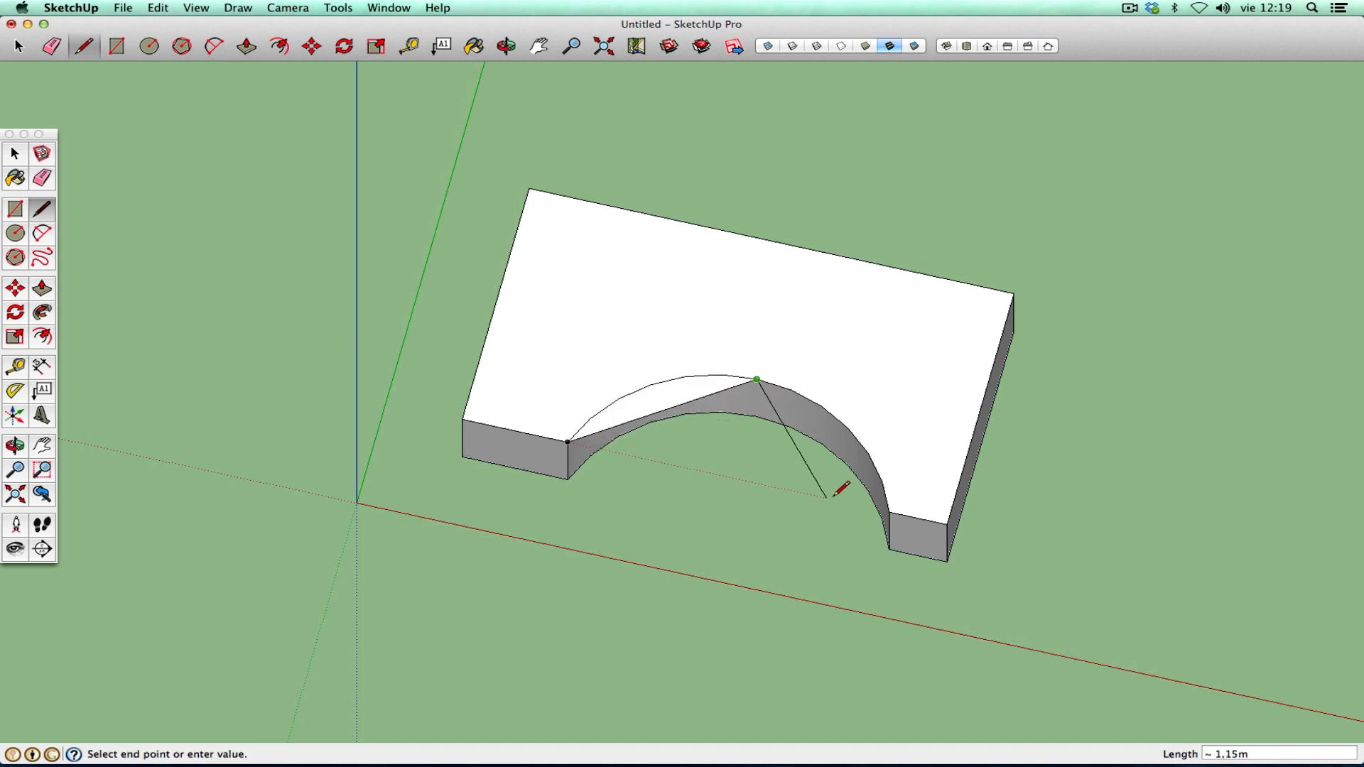
pyautogui.click(890, 511)
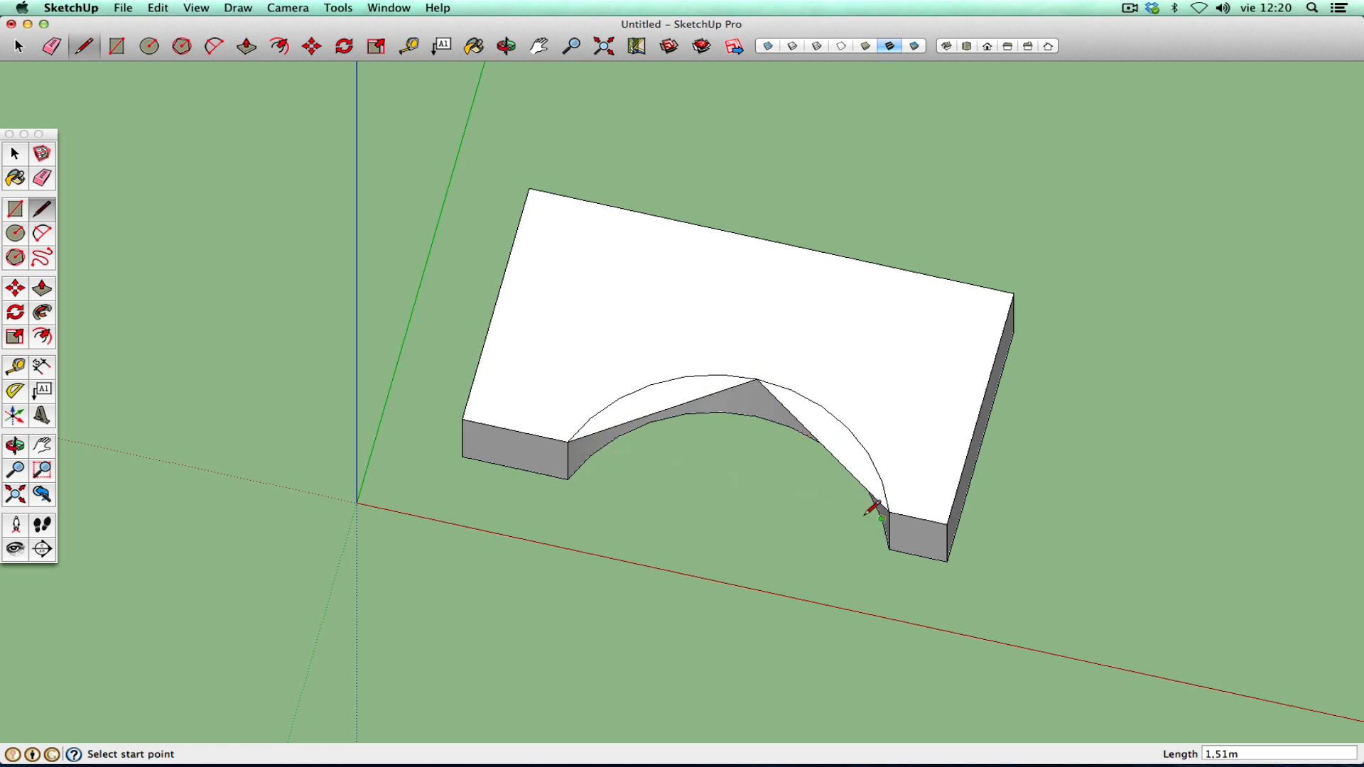
# - In a parallel-projection top view, place a protractor guide at 90° to the left chord through its midpoint
pyautogui.click(19, 375)
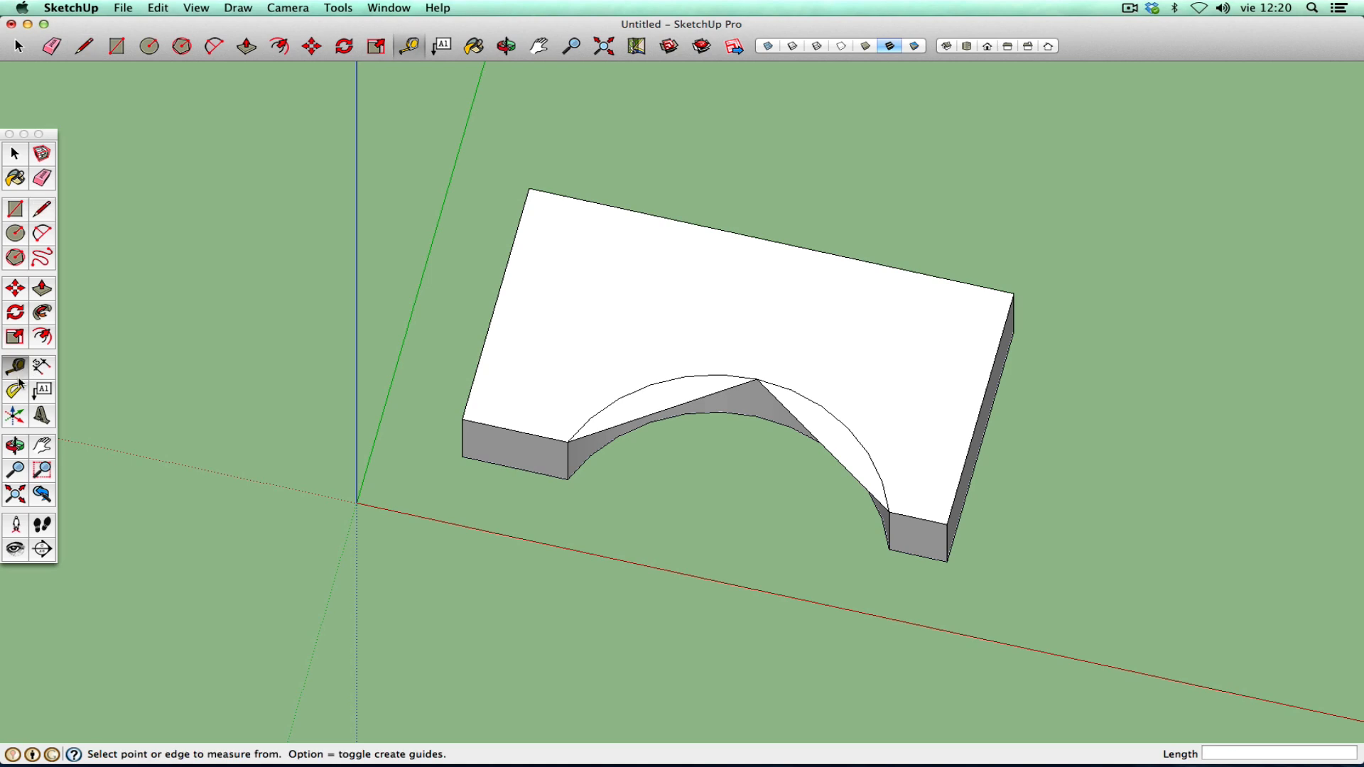
pyautogui.click(15, 392)
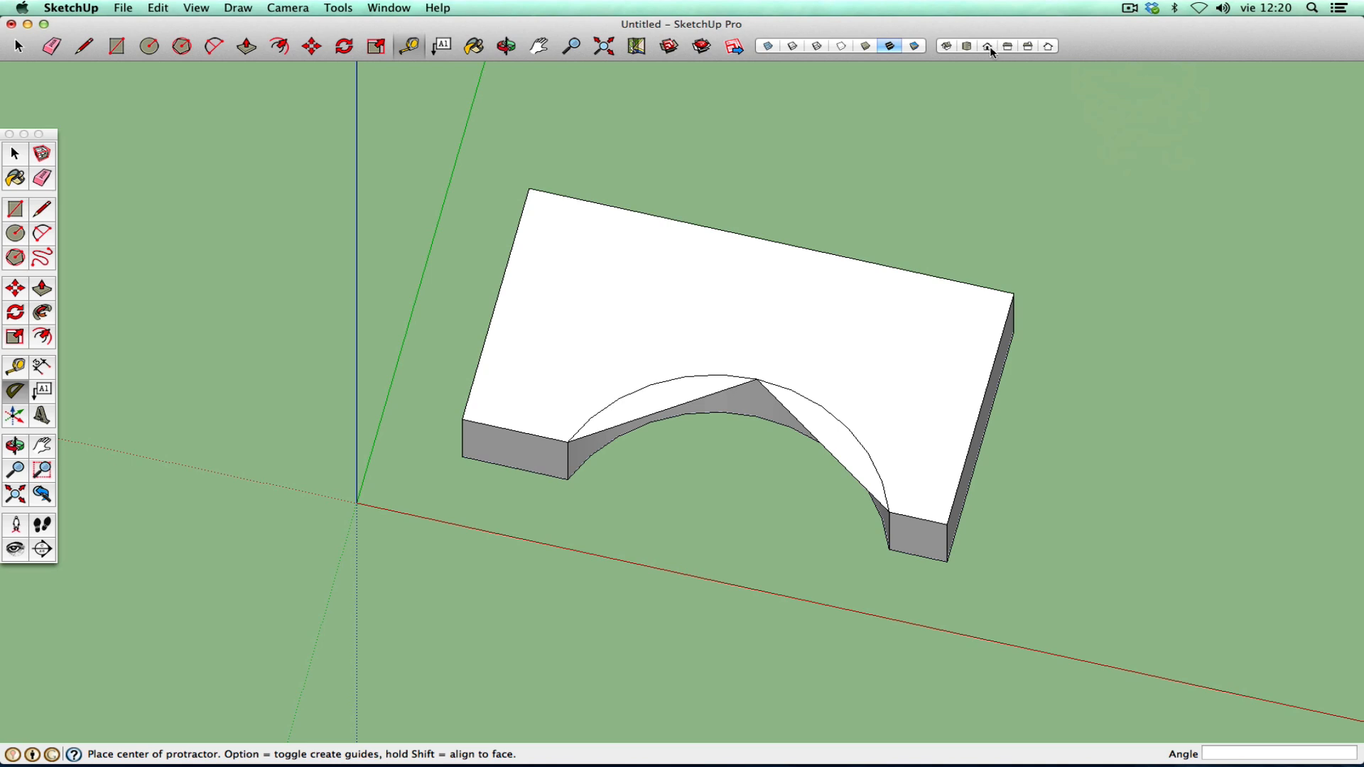
pyautogui.click(966, 47)
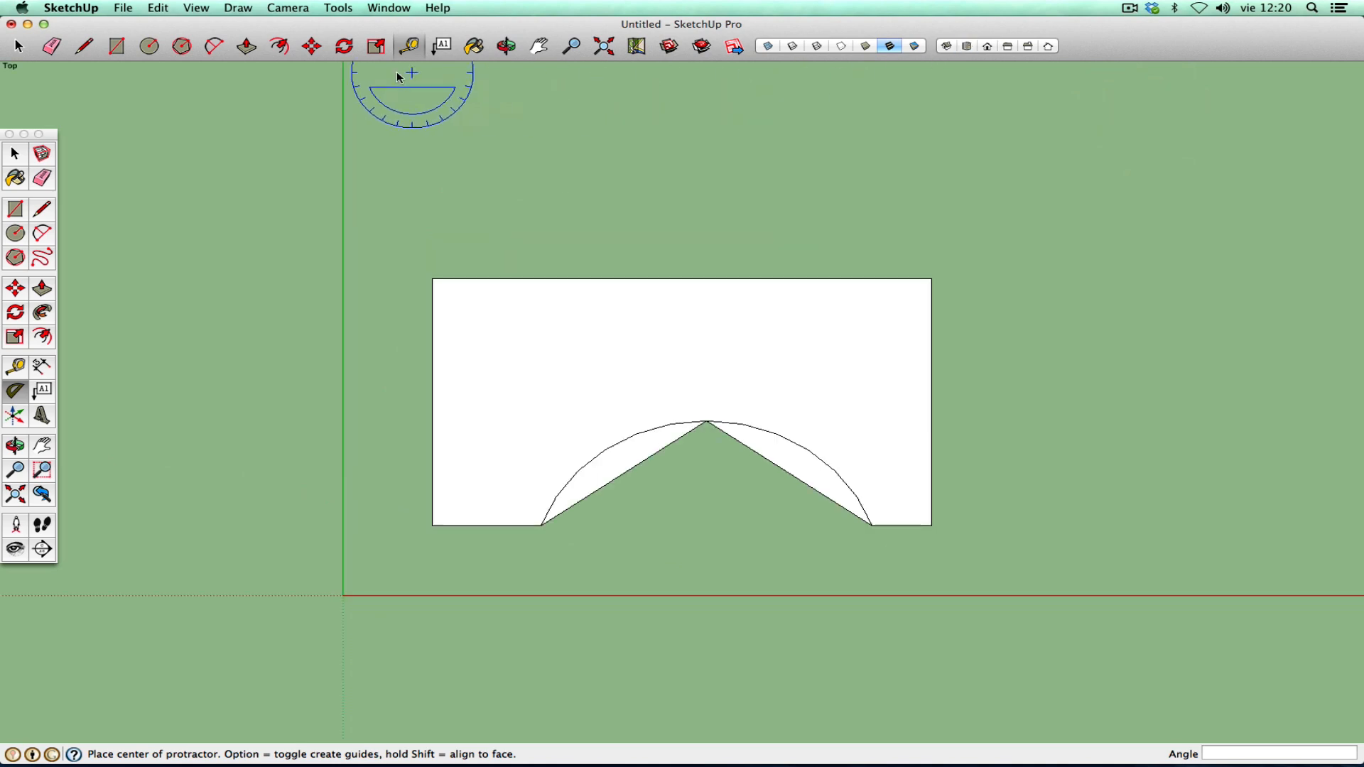
pyautogui.click(284, 8)
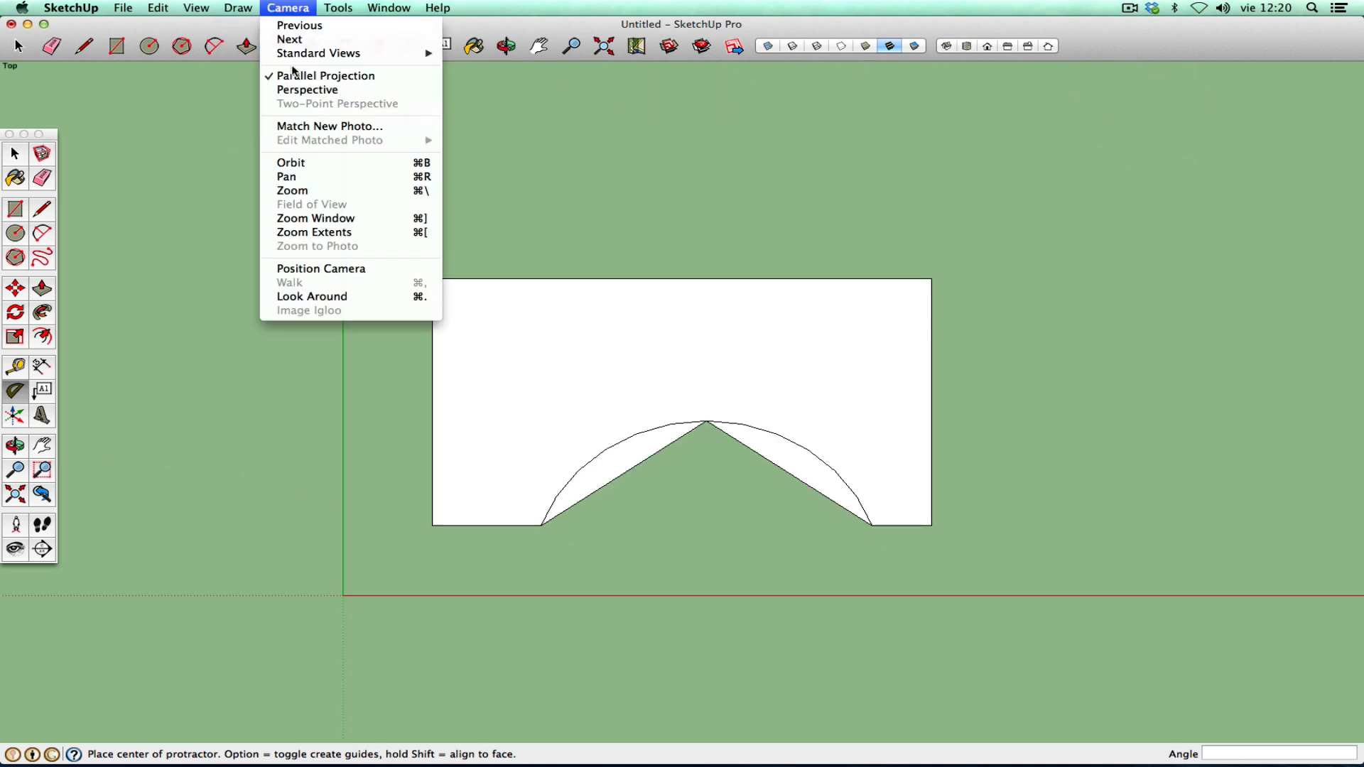
pyautogui.click(312, 91)
pyautogui.click(288, 8)
pyautogui.click(308, 77)
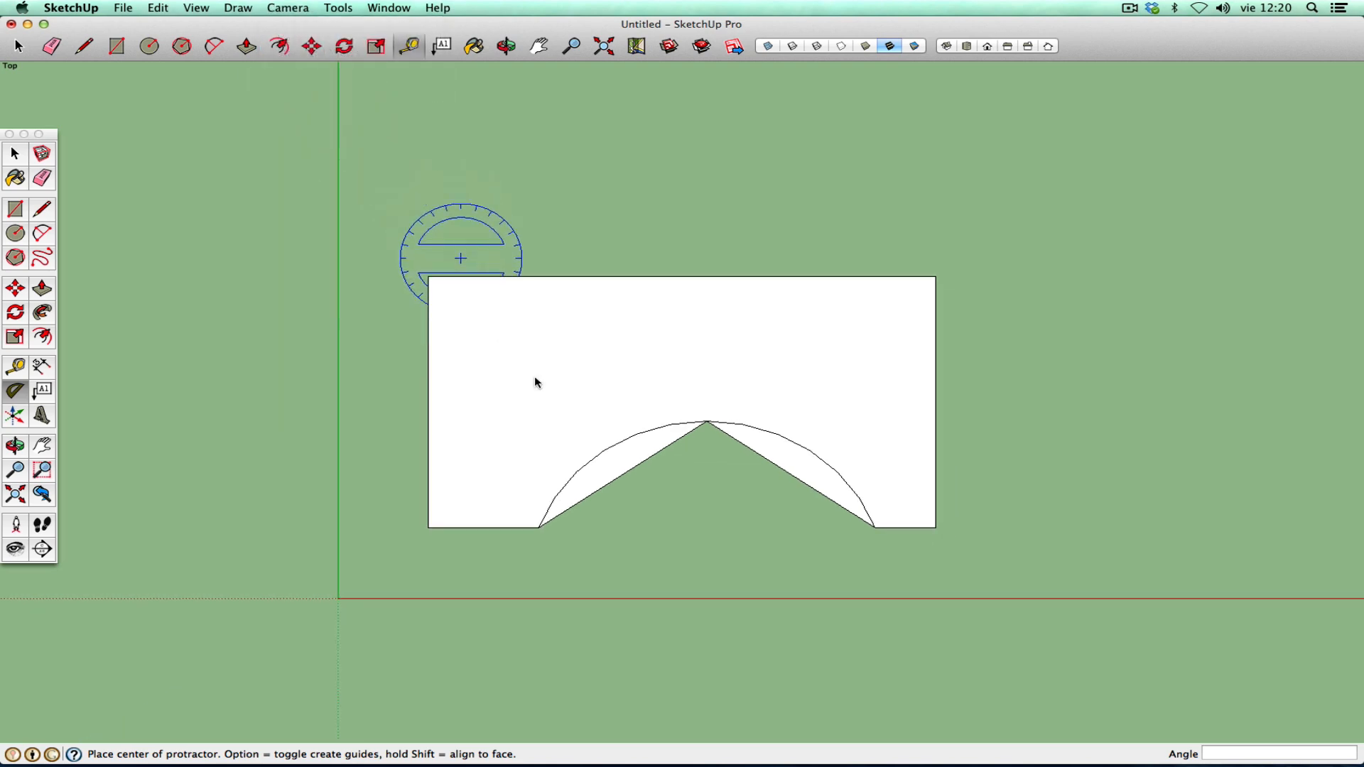
pyautogui.click(623, 474)
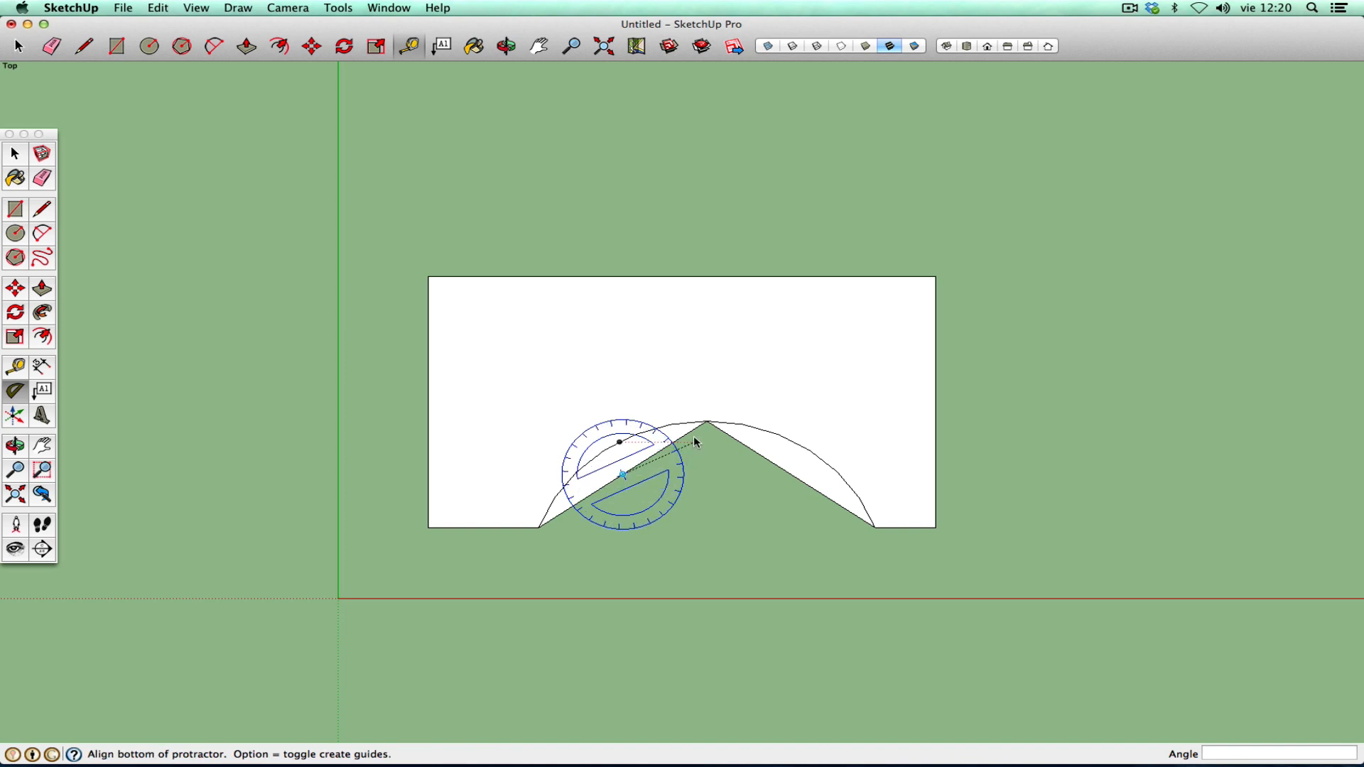
pyautogui.click(540, 528)
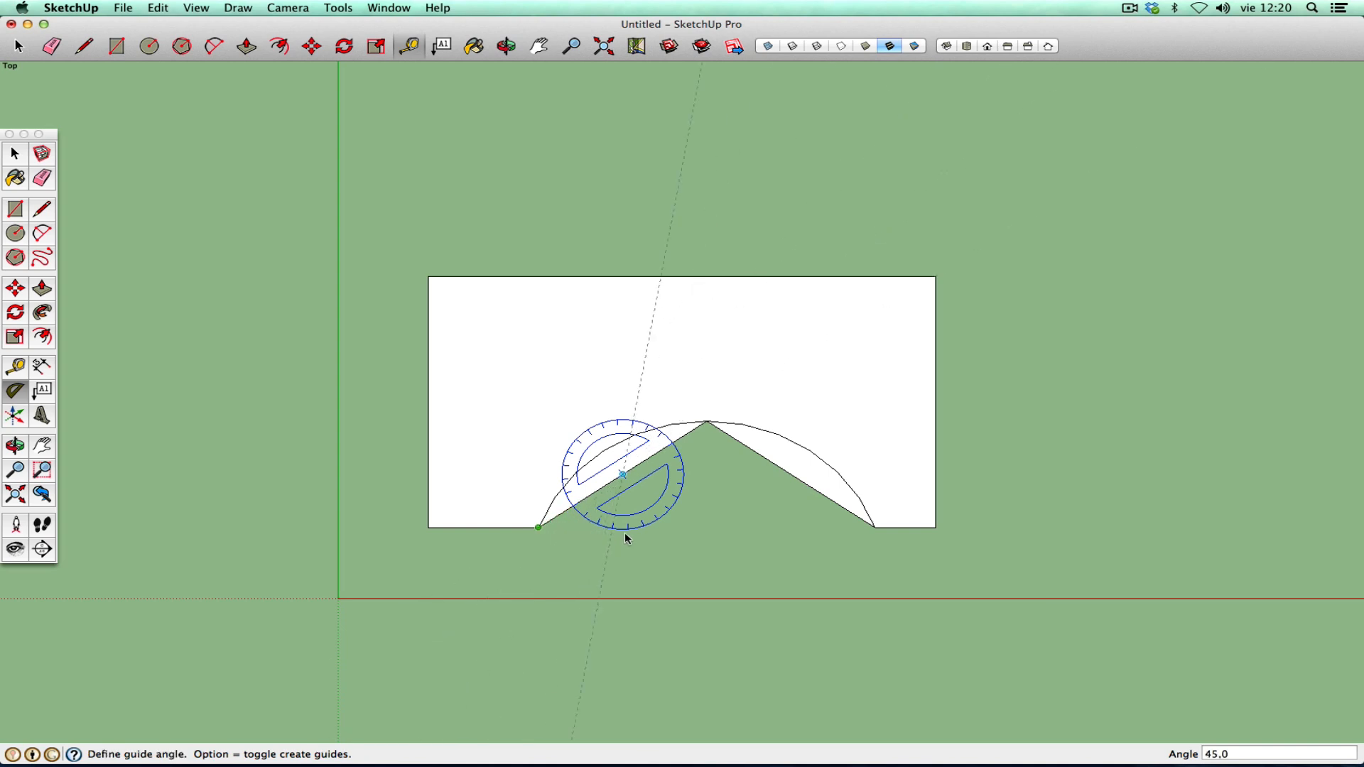
pyautogui.click(667, 533)
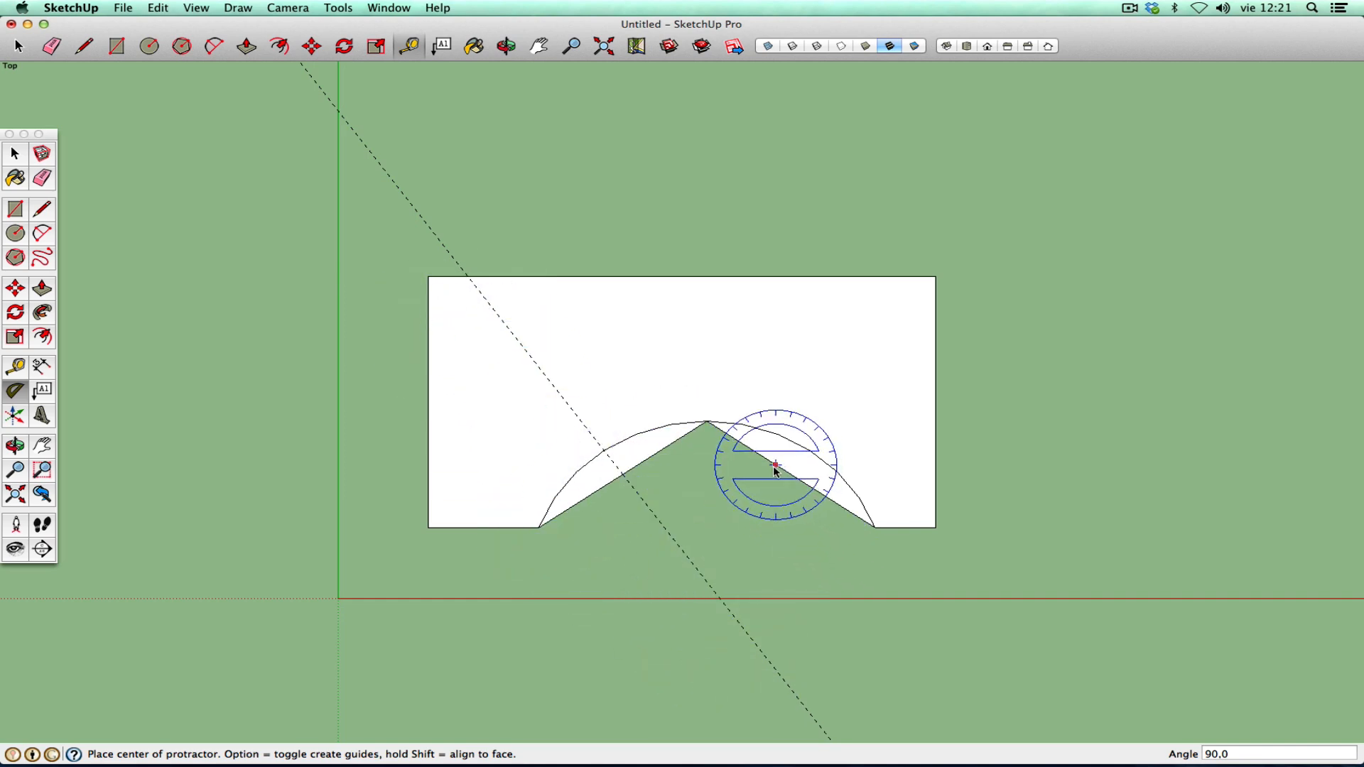
# - Place a second protractor guide at 90° to the right chord through its midpoint
pyautogui.click(791, 475)
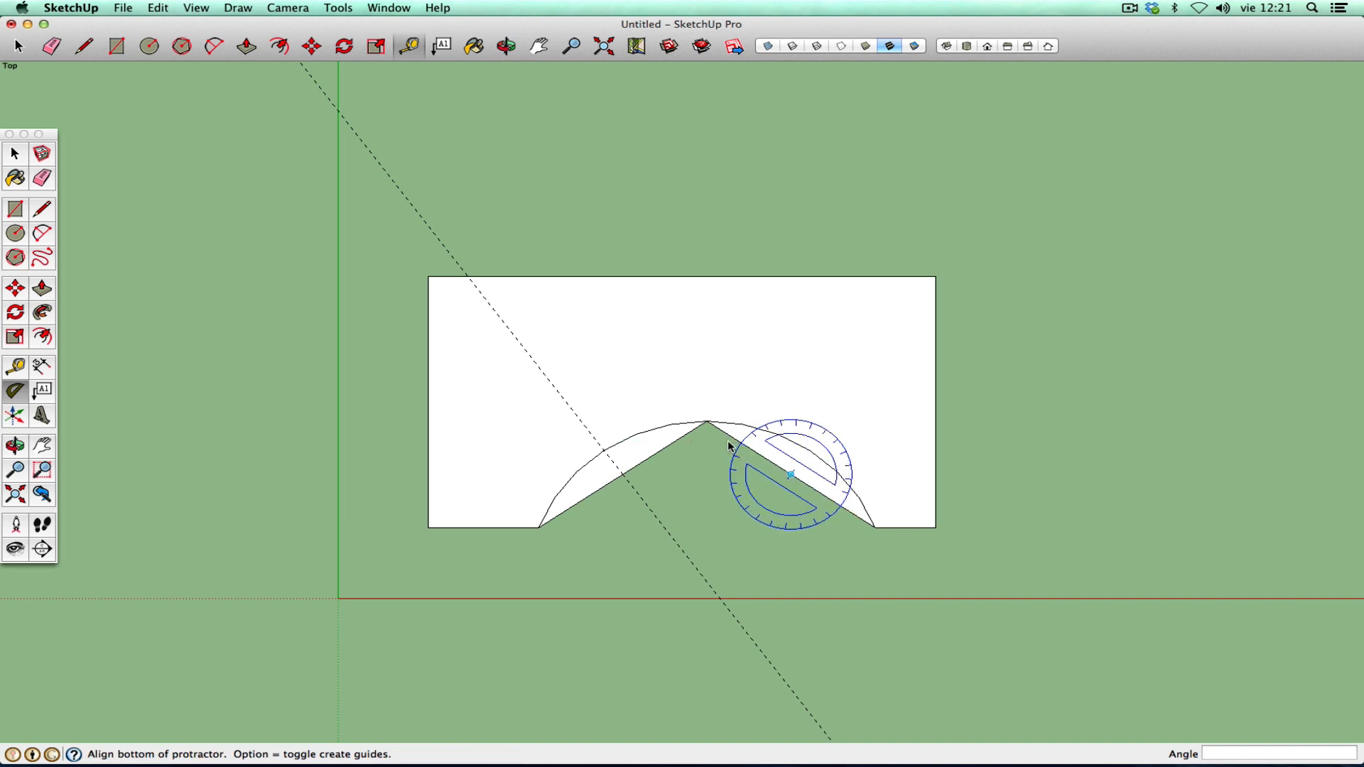
pyautogui.click(850, 520)
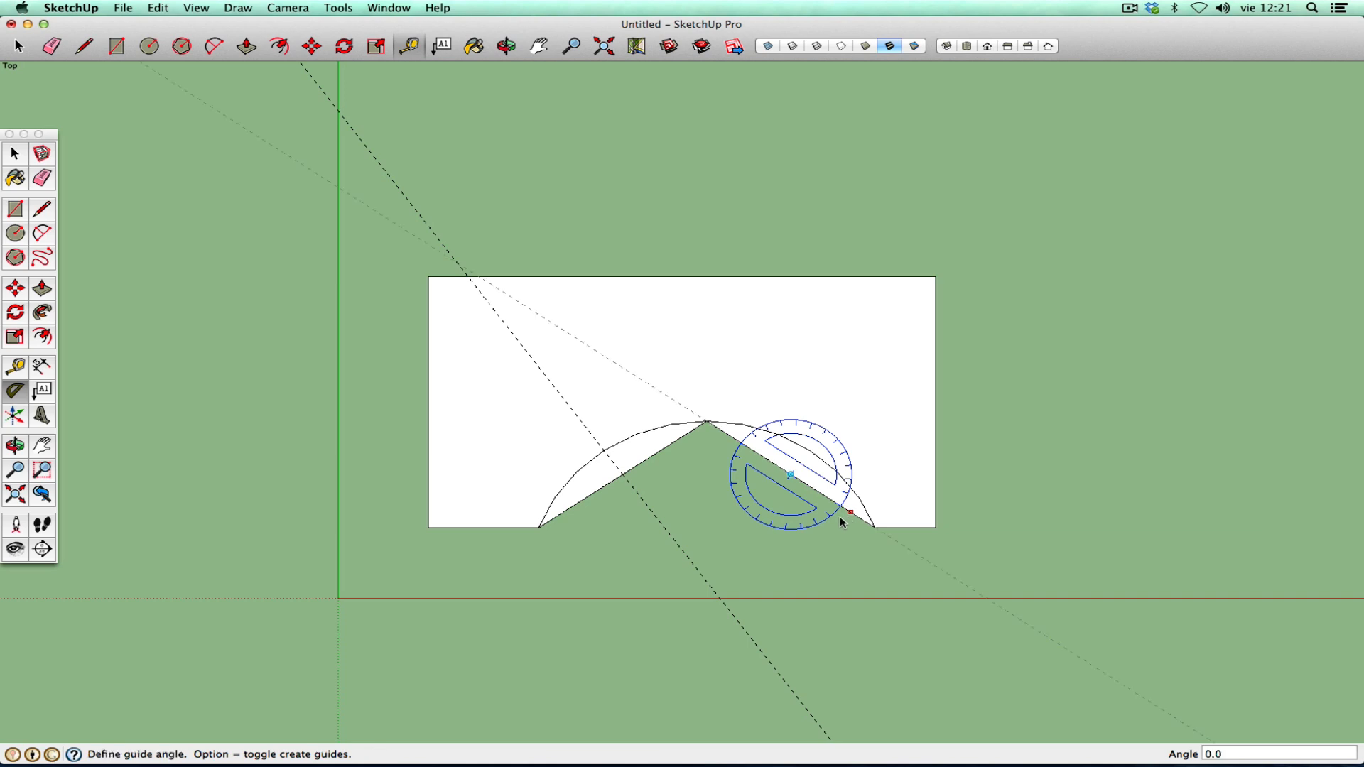
pyautogui.click(745, 547)
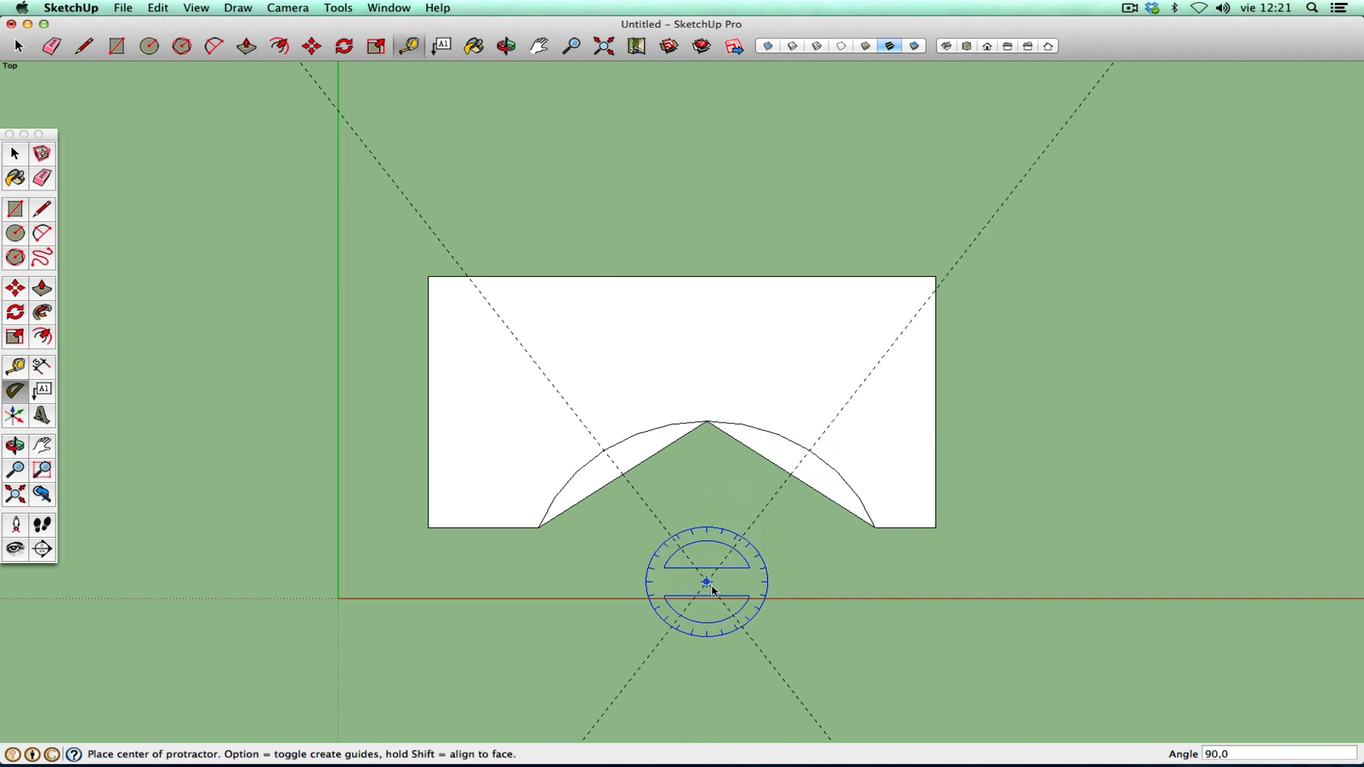
# - Erase the two chords below the top arc, keeping the guides
pyautogui.click(42, 178)
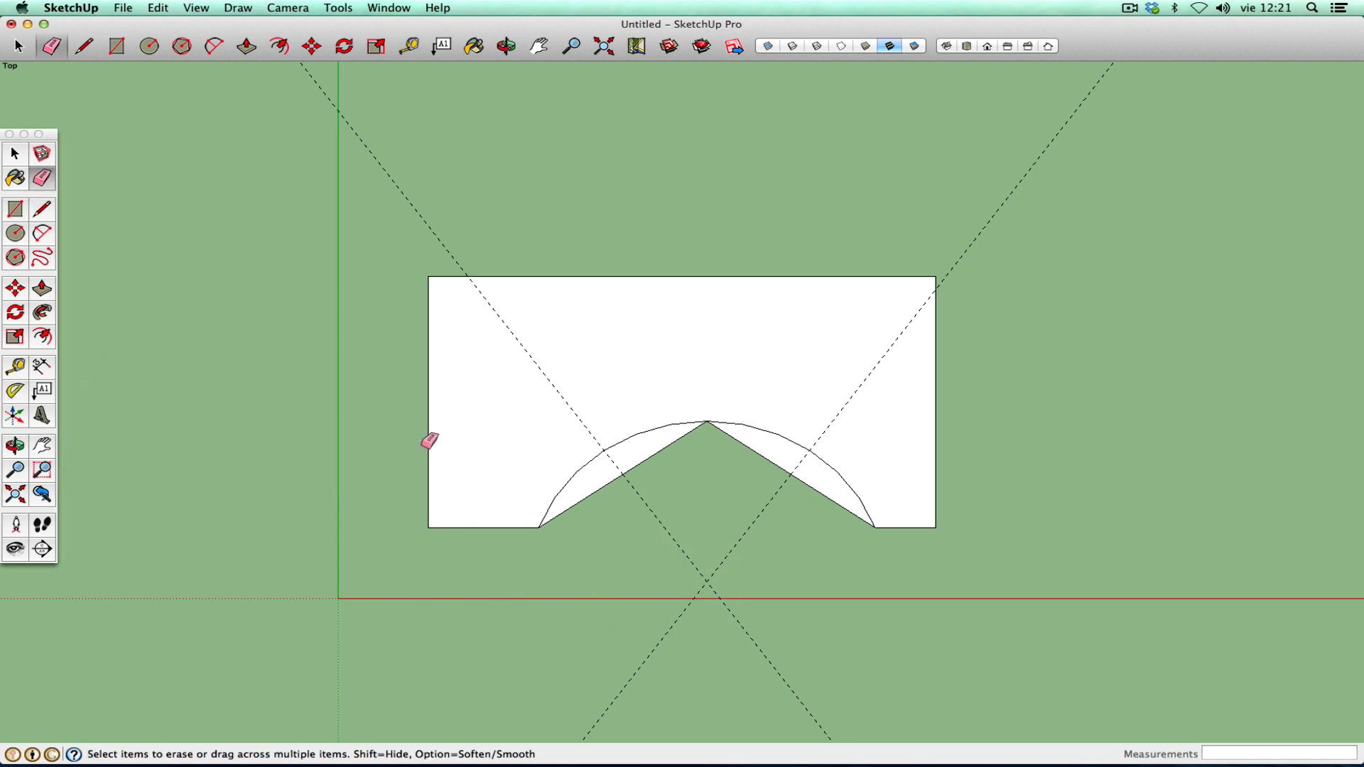
pyautogui.click(606, 484)
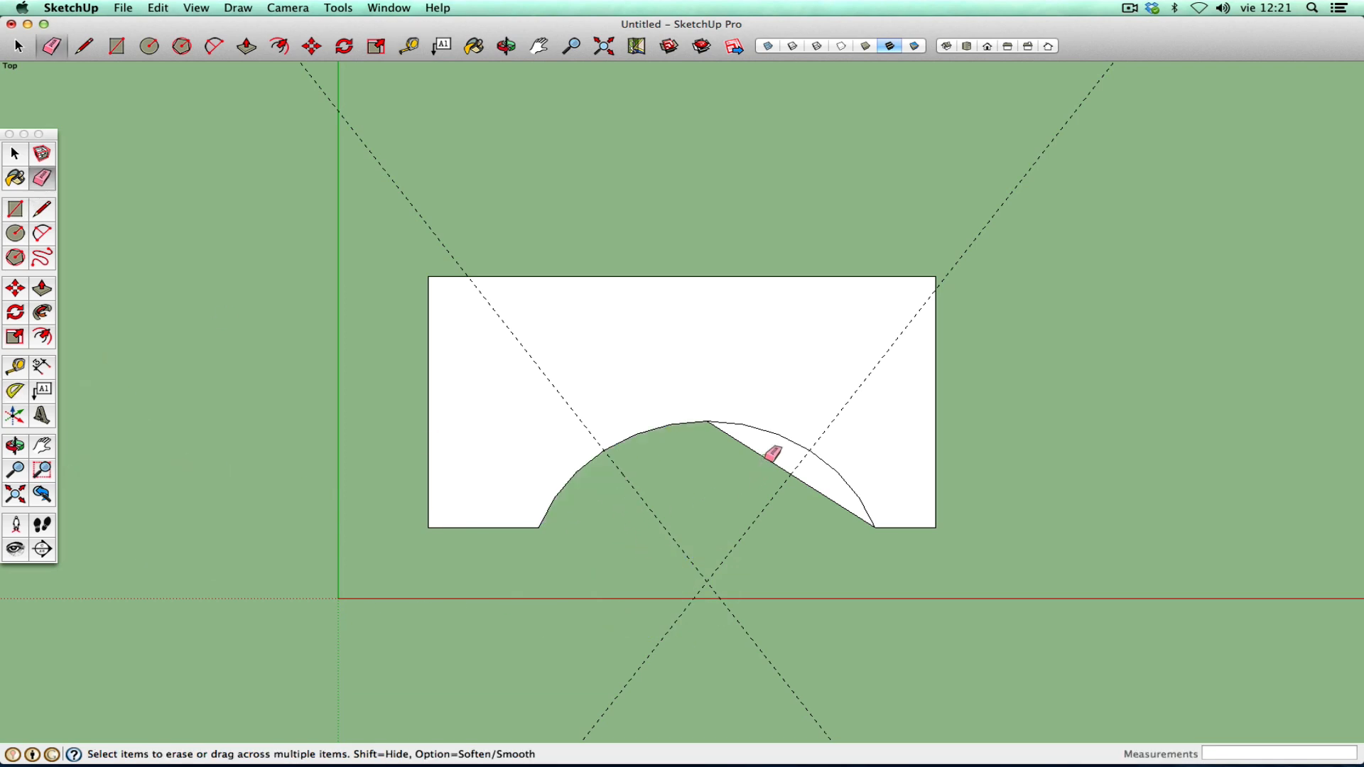
pyautogui.click(774, 463)
pyautogui.click(15, 448)
pyautogui.moveTo(734, 618); pyautogui.dragTo(243, 250)
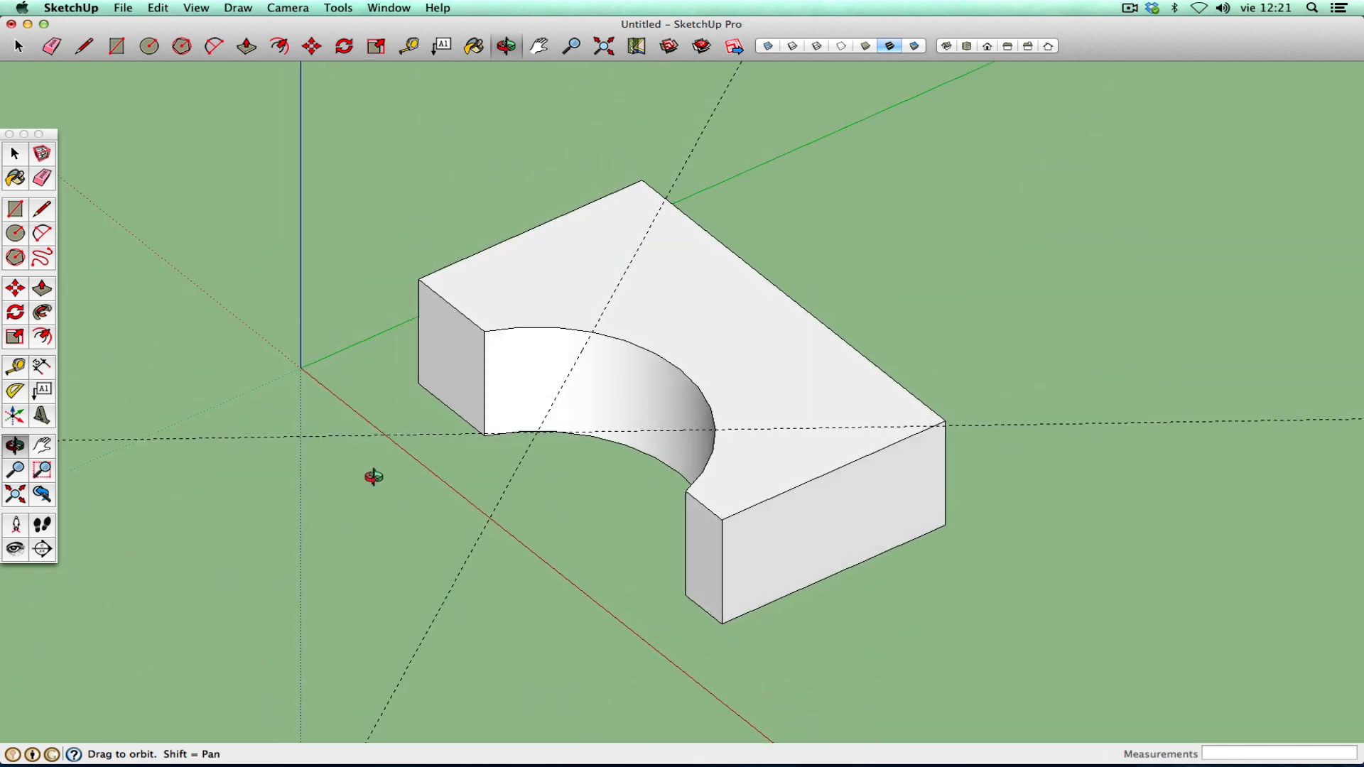
pyautogui.rightClick(428, 494)
pyautogui.click(466, 504)
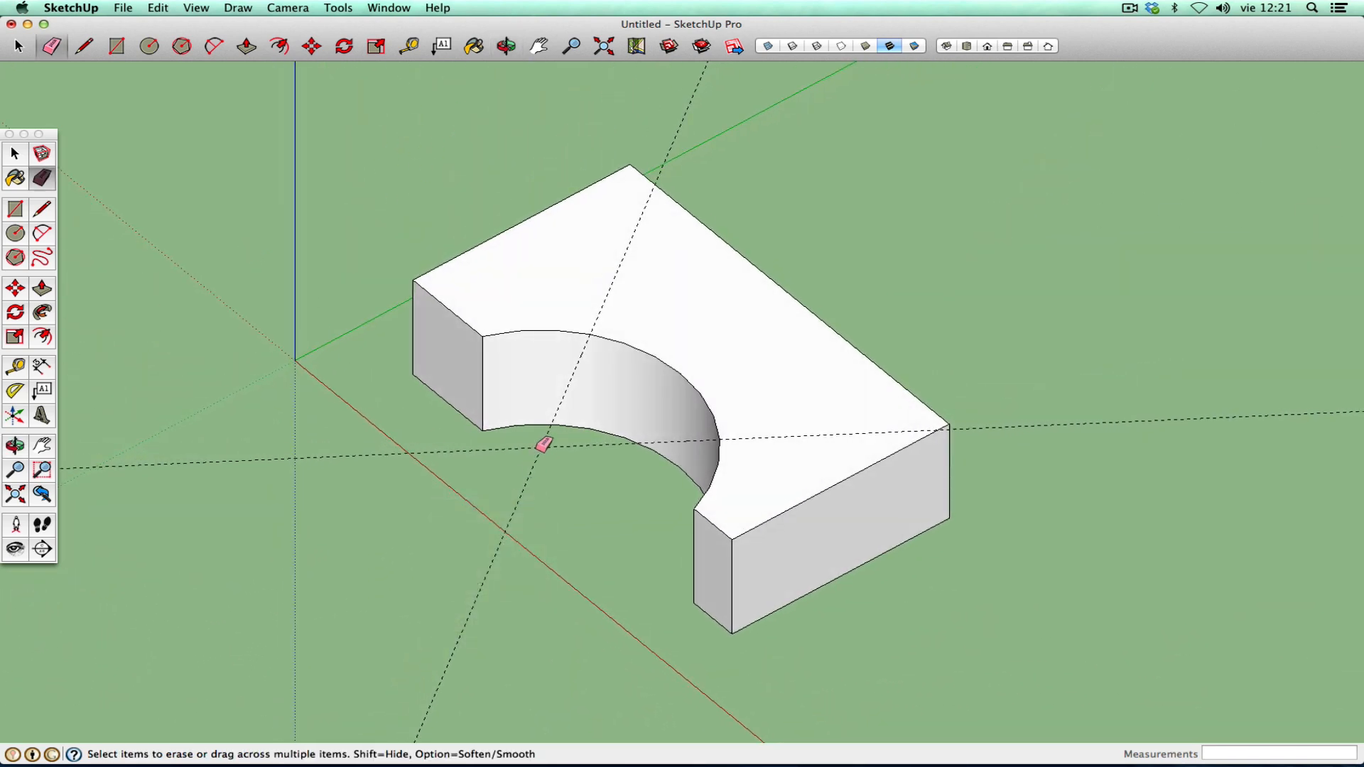
# - Create a guide point about 0.14 m from the origin along the red axis with the Tape Measure tool
pyautogui.click(21, 156)
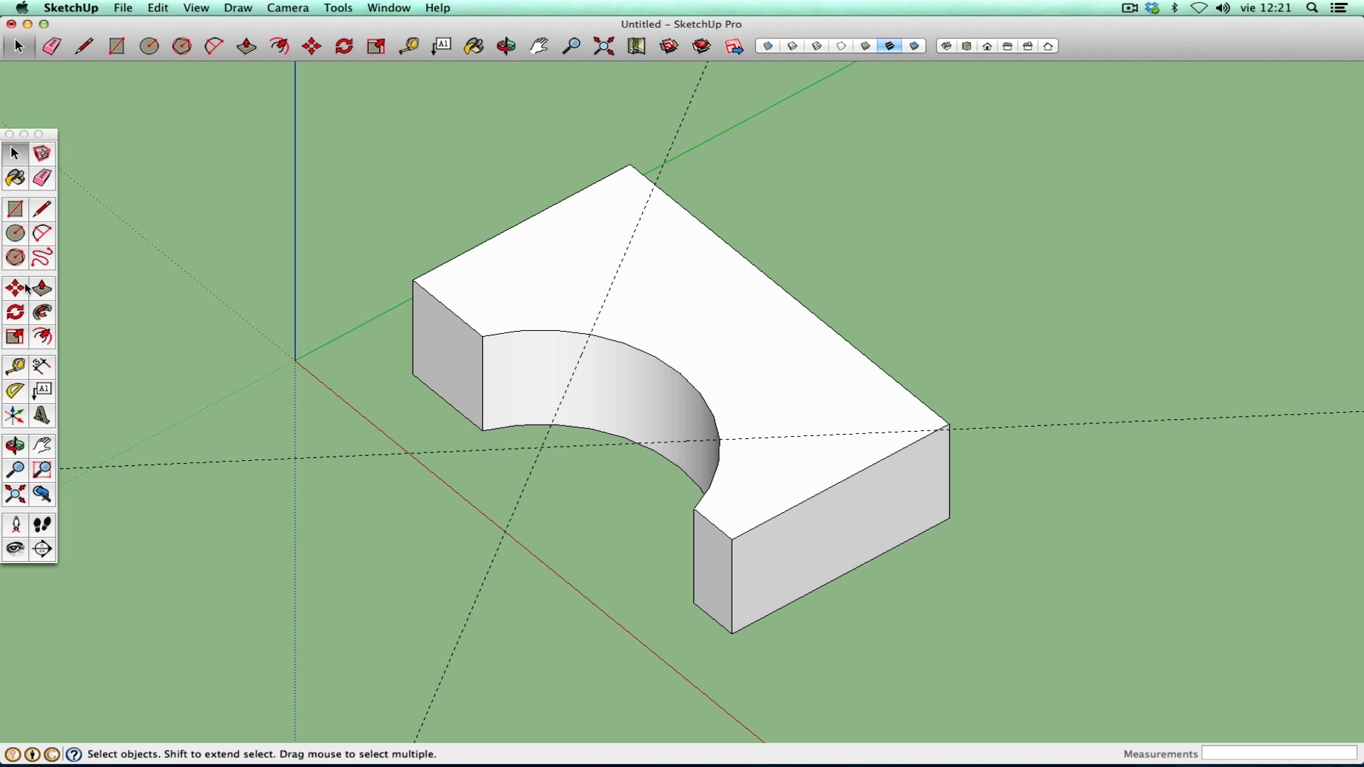
pyautogui.click(41, 208)
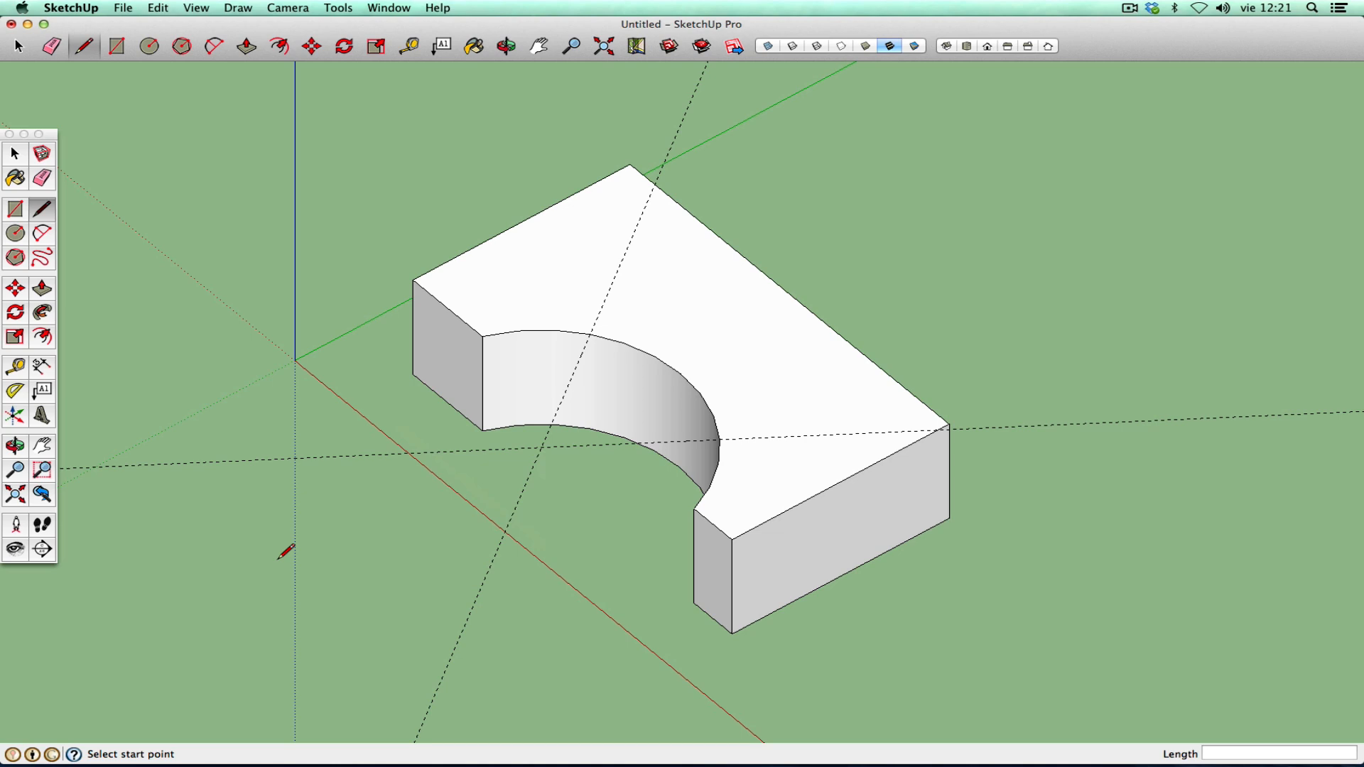
pyautogui.click(19, 375)
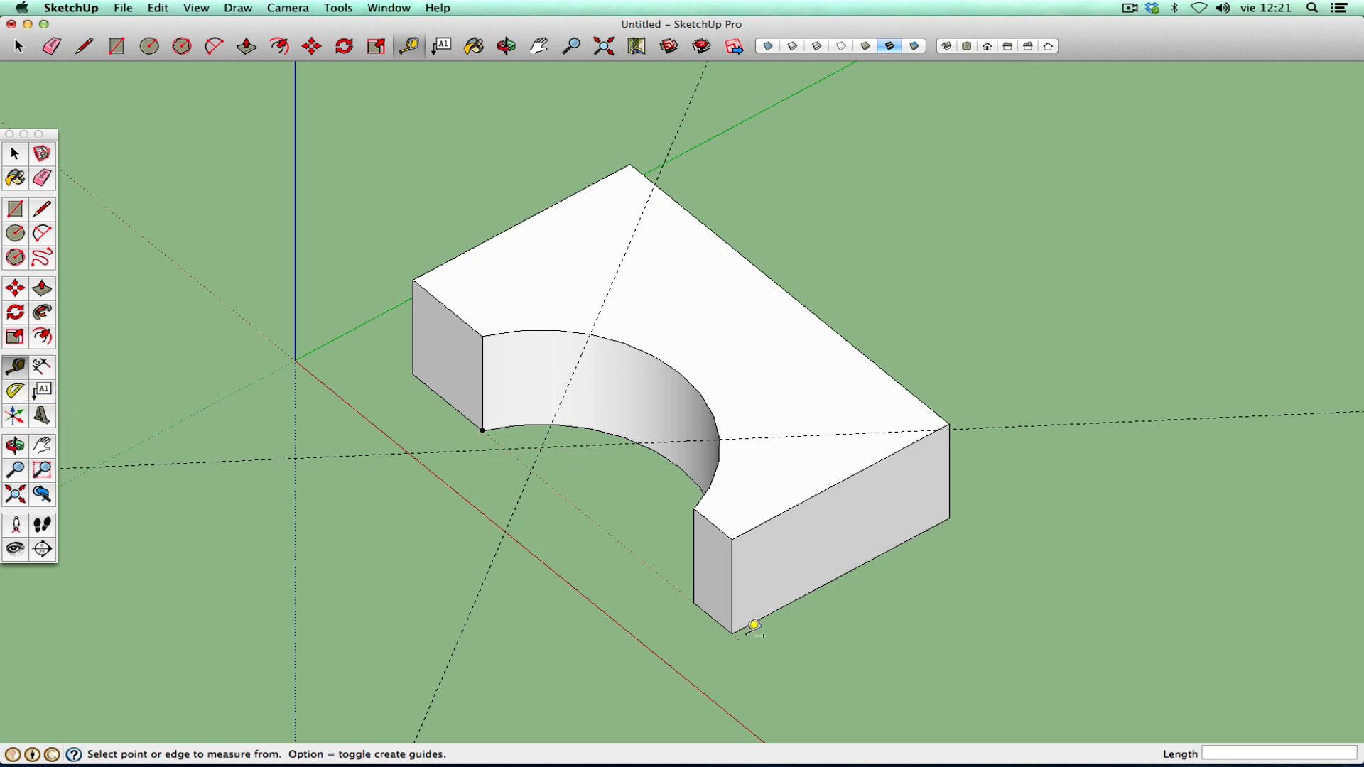
pyautogui.click(296, 359)
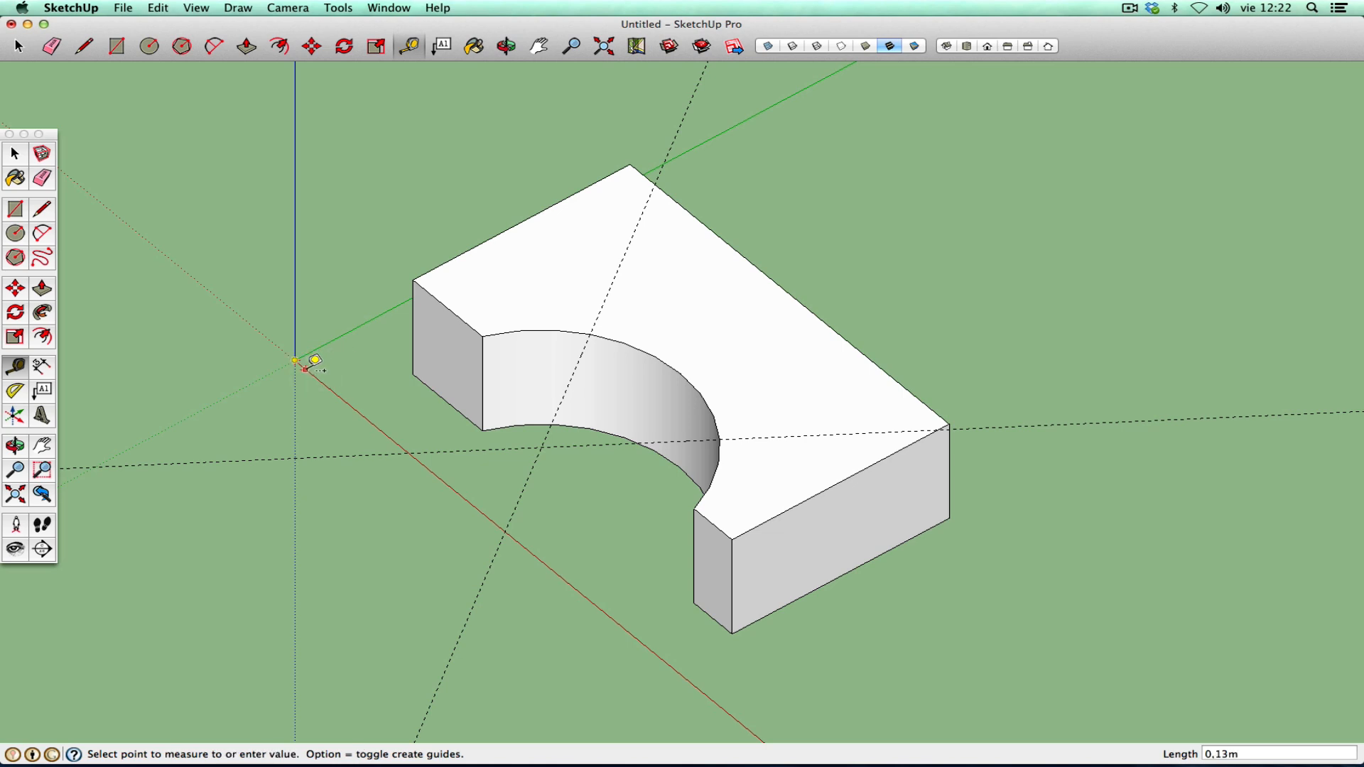
pyautogui.click(307, 370)
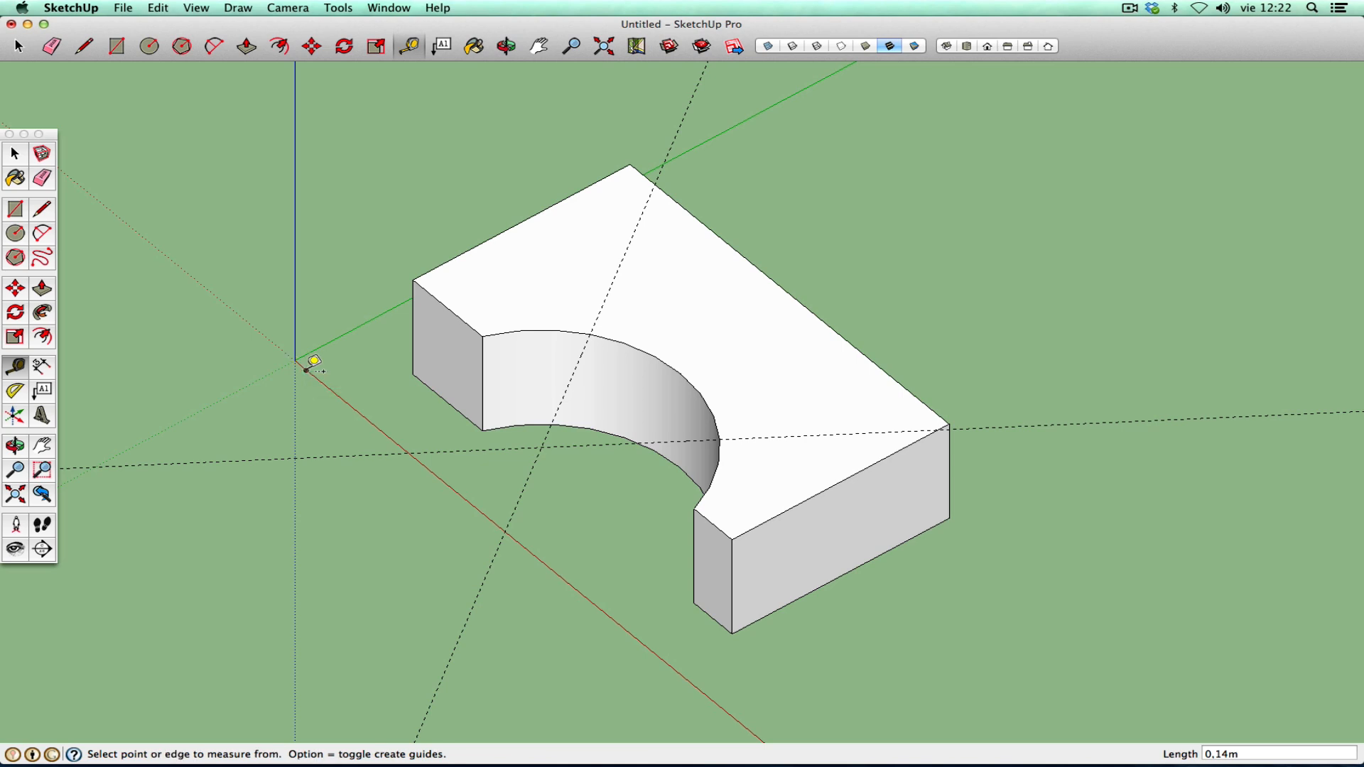
# - Move the guide point from the red axis to the intersection of the two guide lines
pyautogui.click(25, 156)
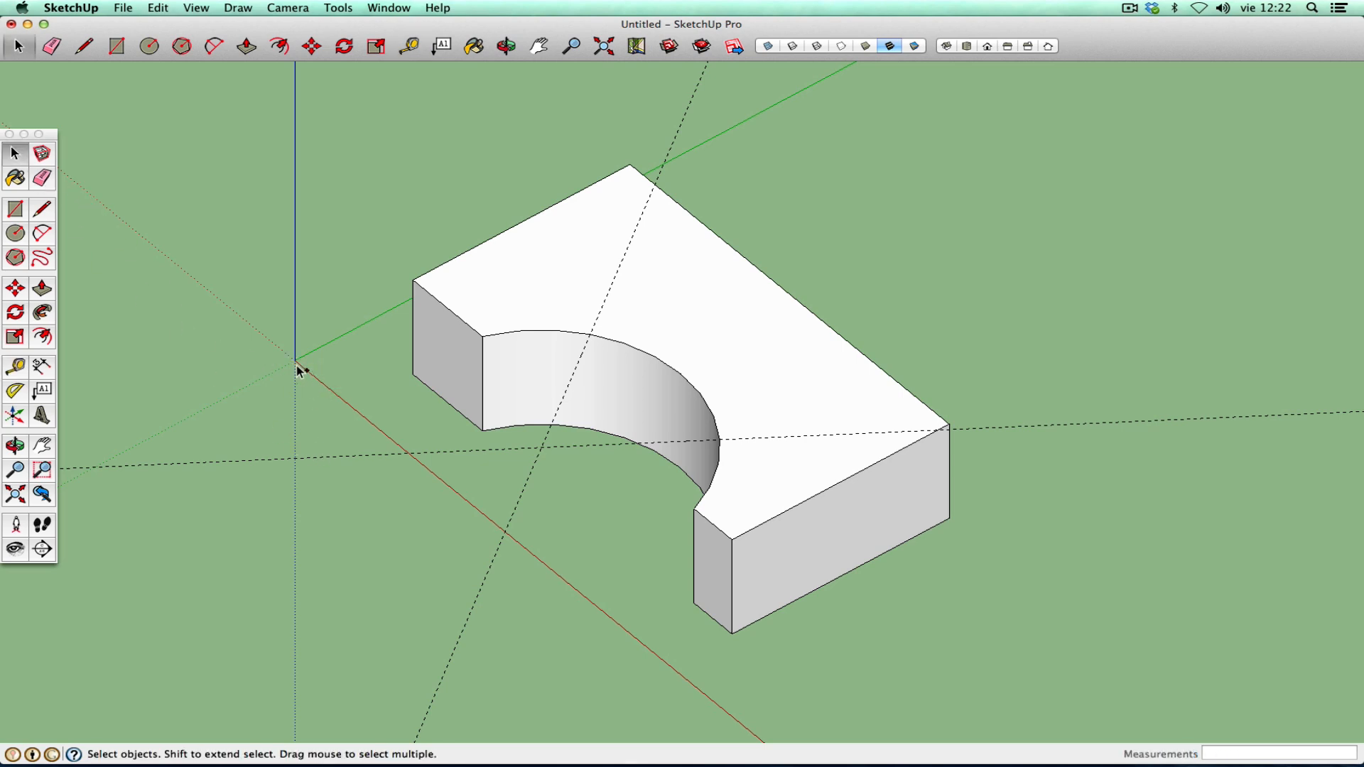
pyautogui.moveTo(261, 339); pyautogui.dragTo(340, 402)
pyautogui.click(17, 293)
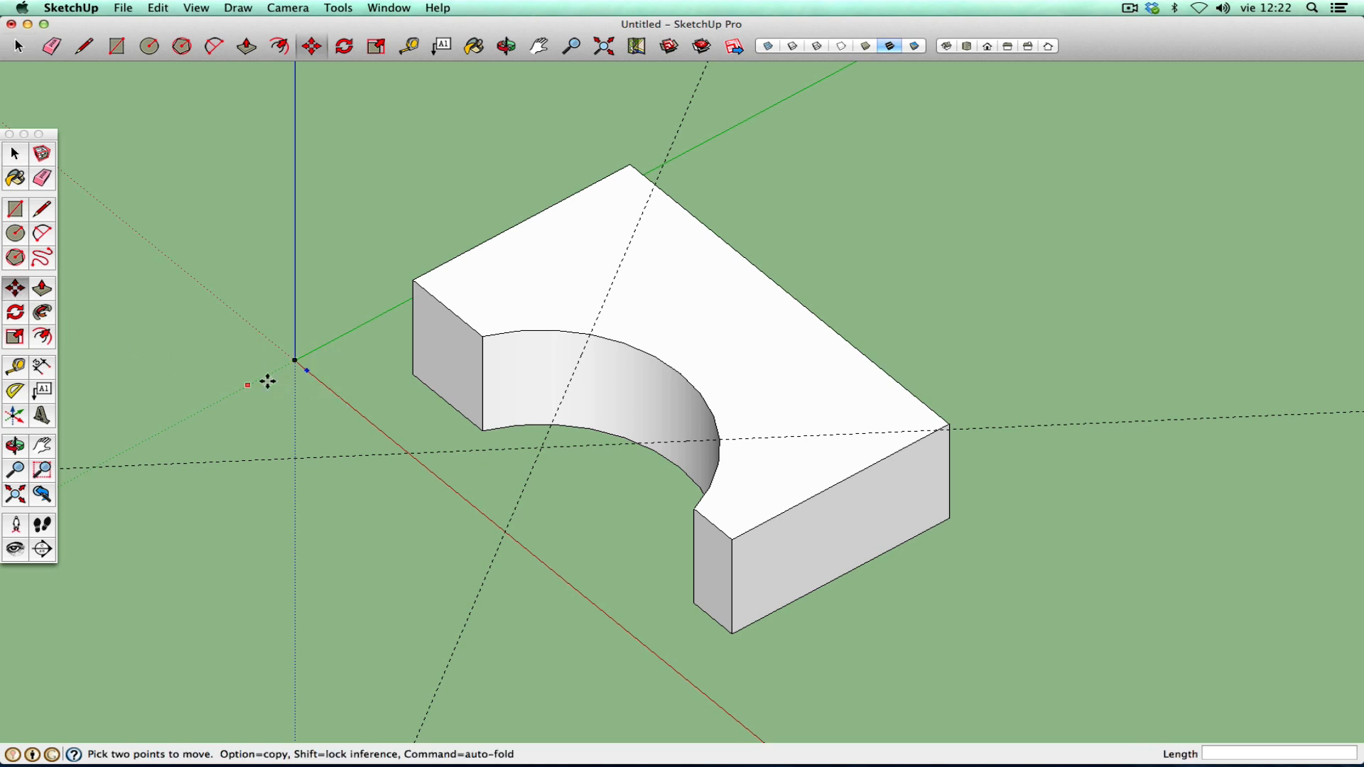
pyautogui.click(307, 371)
pyautogui.click(540, 449)
# - Erase the two crossing guide lines, keeping the guide point at the arc's center
pyautogui.click(41, 182)
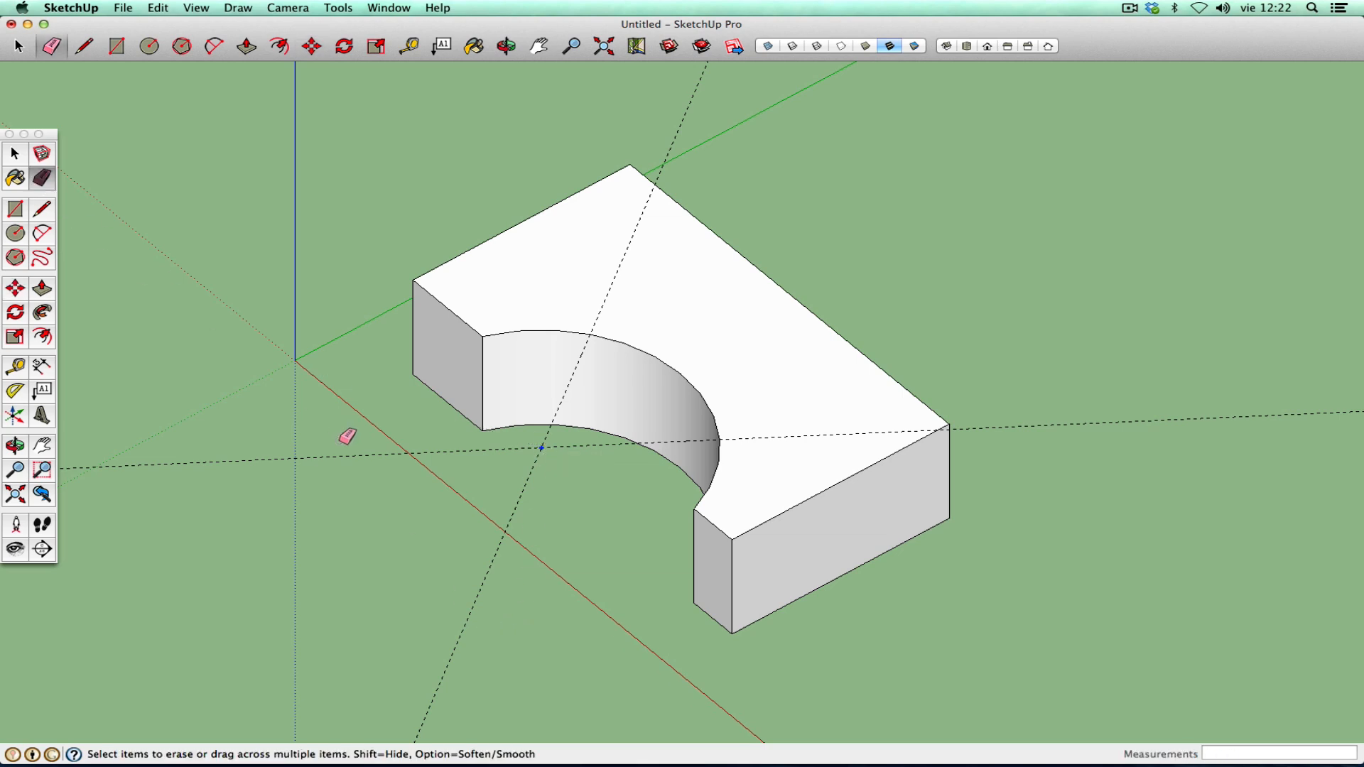
pyautogui.click(391, 454)
pyautogui.click(478, 610)
pyautogui.click(16, 445)
pyautogui.moveTo(429, 481); pyautogui.dragTo(481, 369)
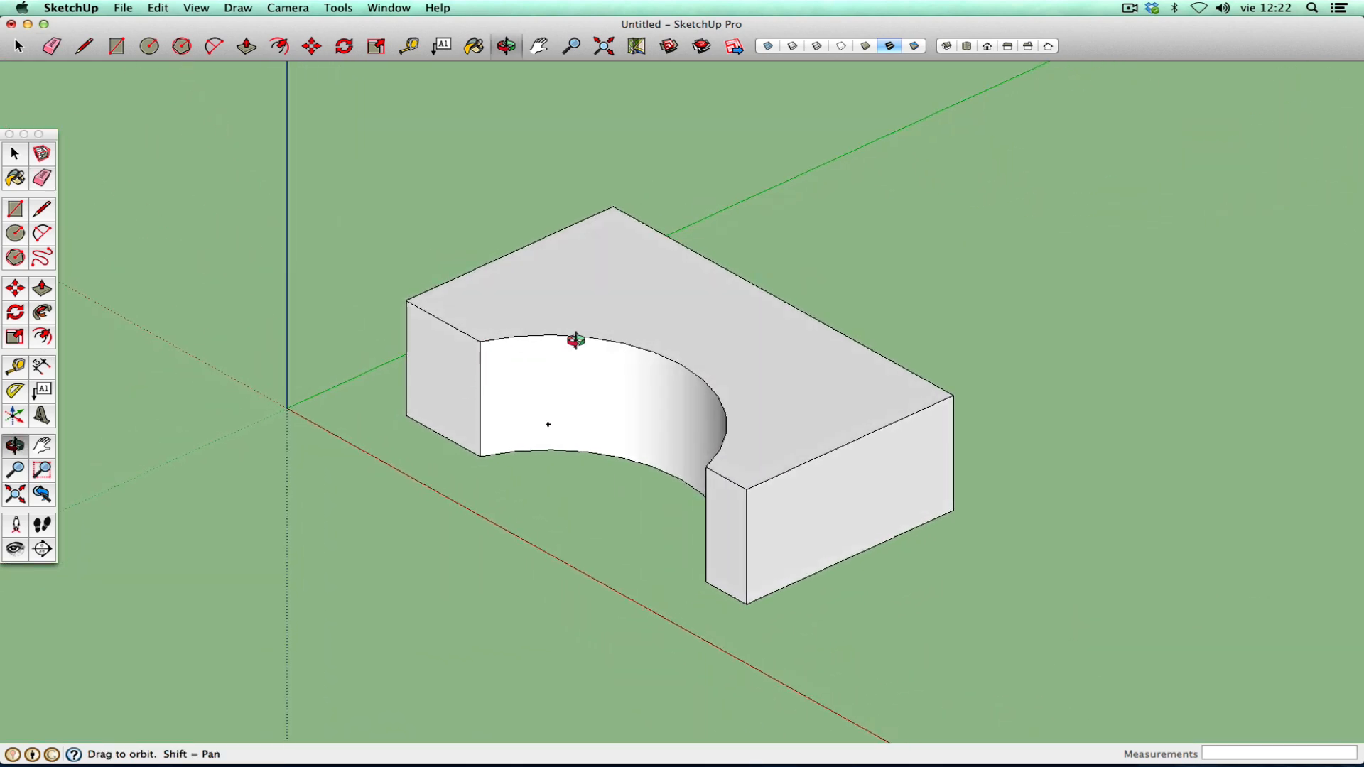
pyautogui.click(15, 233)
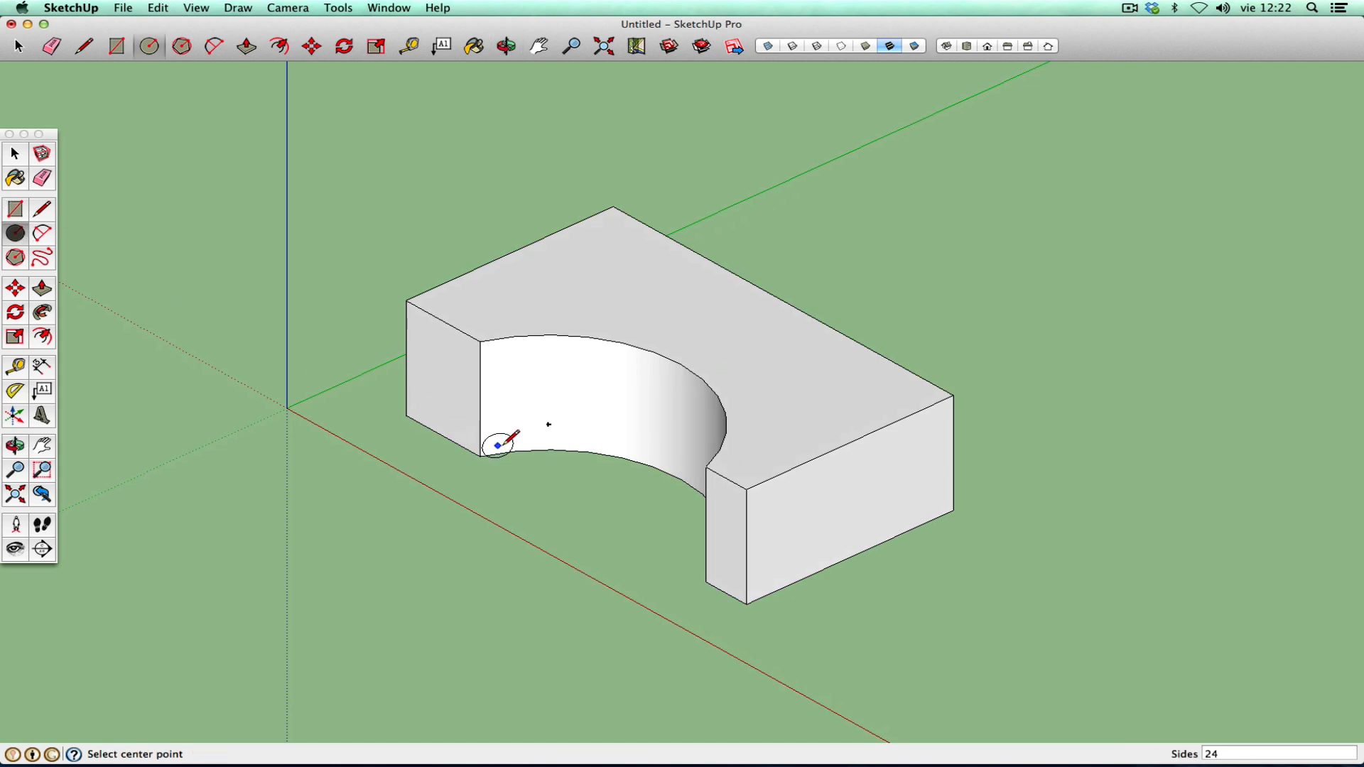
pyautogui.click(547, 424)
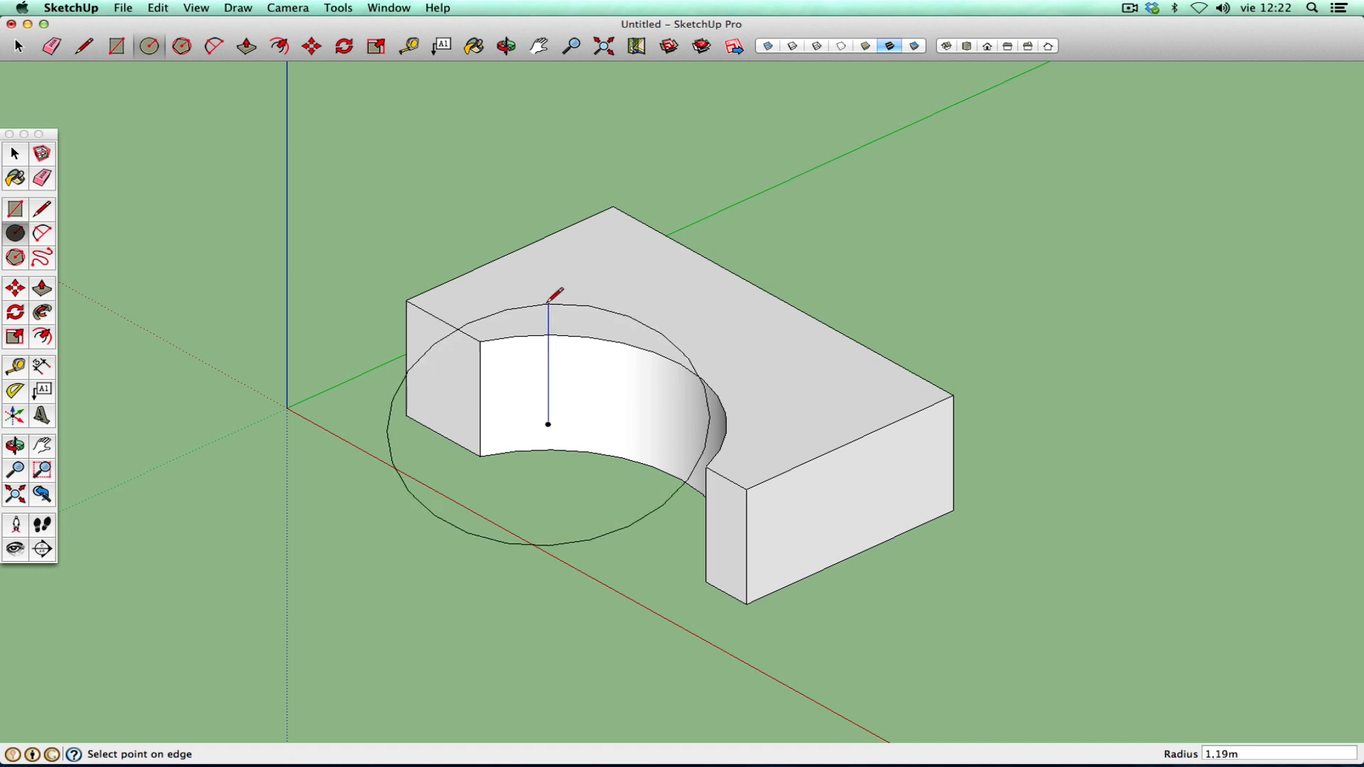
pyautogui.press('Escape')
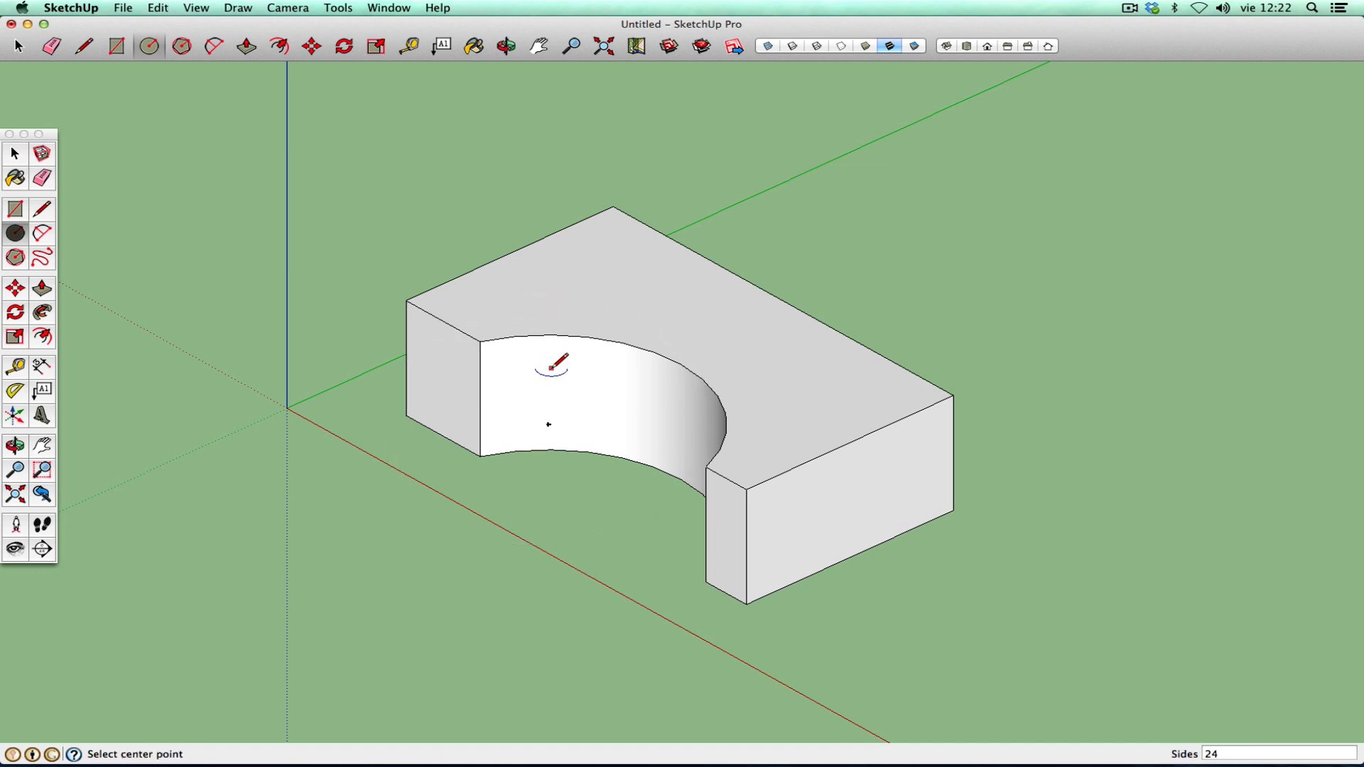
pyautogui.click(548, 424)
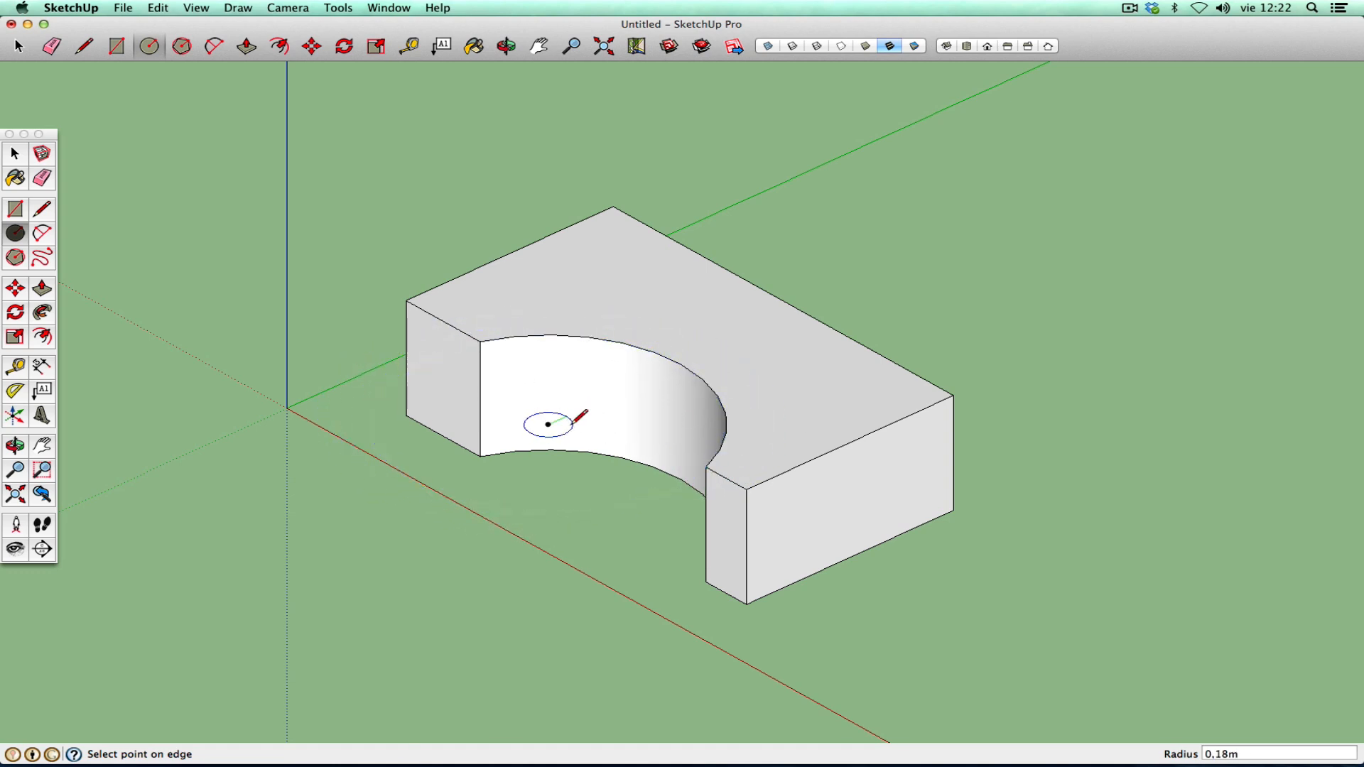
pyautogui.press('Escape')
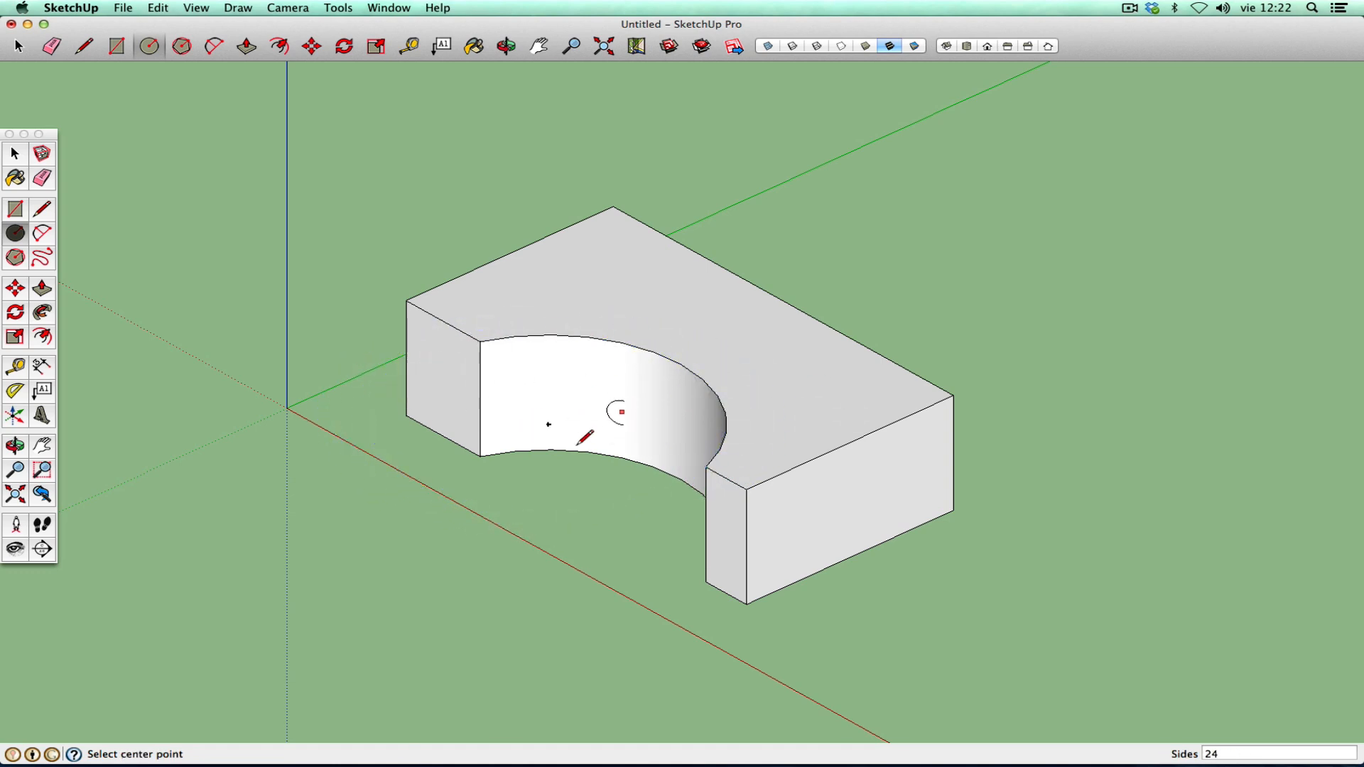
# - Draw an arc on the ground beside the block, across the red axis from it, with a bulge of about 0.48 m
pyautogui.click(15, 445)
pyautogui.moveTo(532, 341); pyautogui.dragTo(497, 481)
pyautogui.rightClick(471, 481)
pyautogui.click(487, 488)
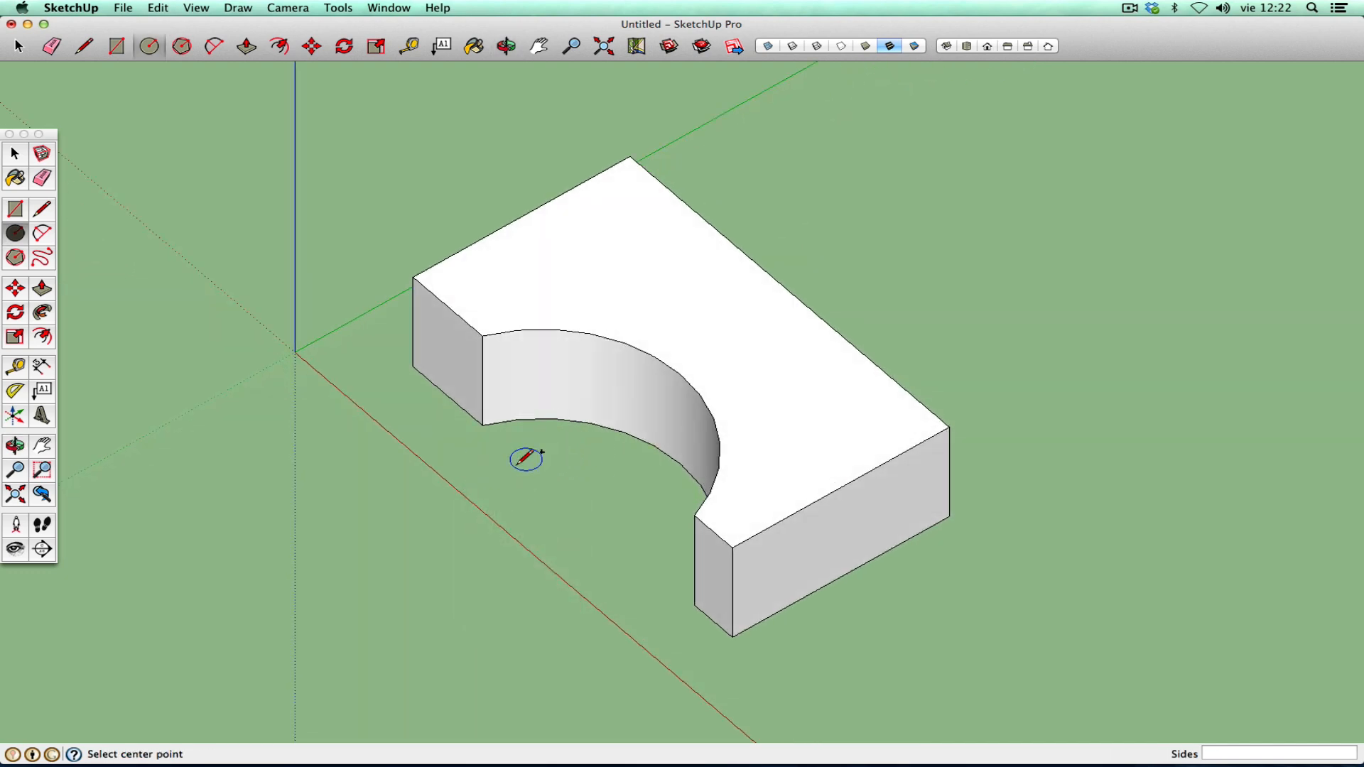
pyautogui.click(42, 236)
pyautogui.click(188, 460)
pyautogui.click(331, 577)
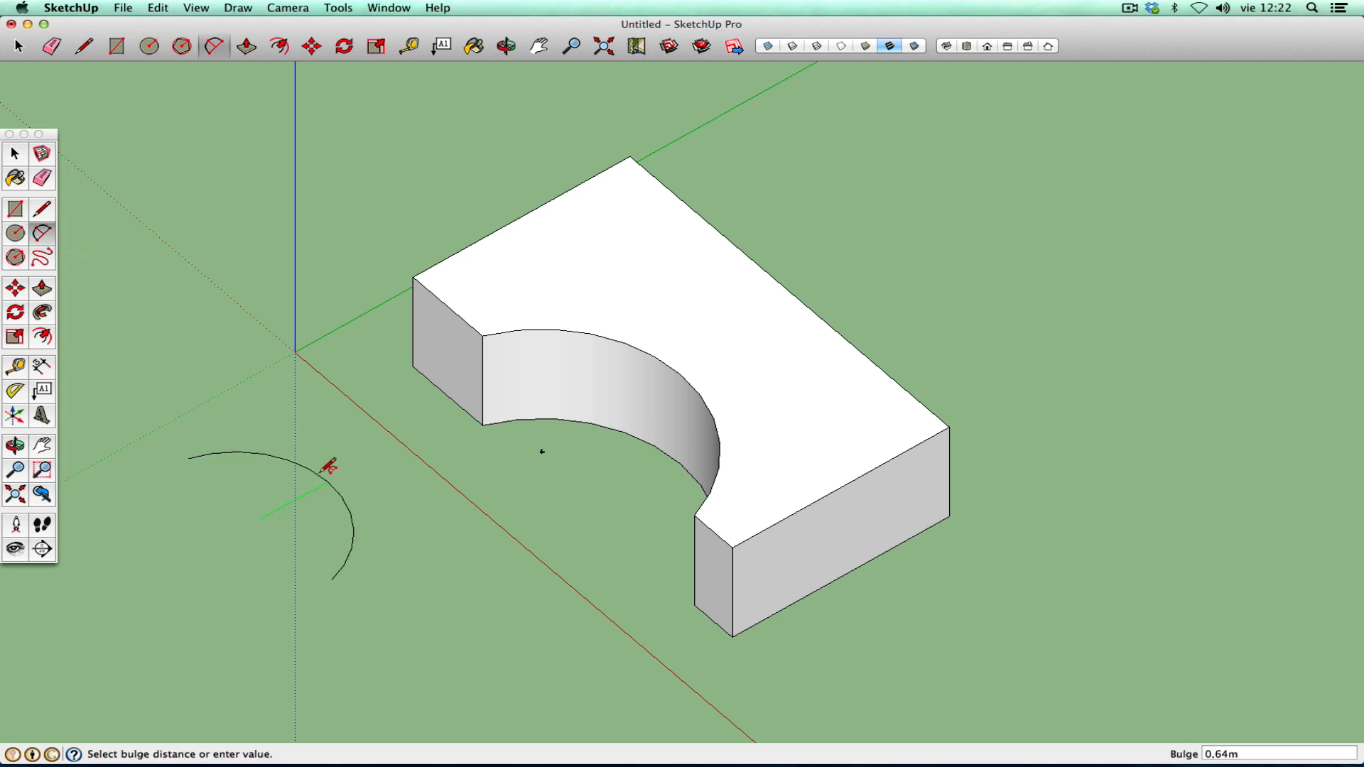
pyautogui.click(311, 478)
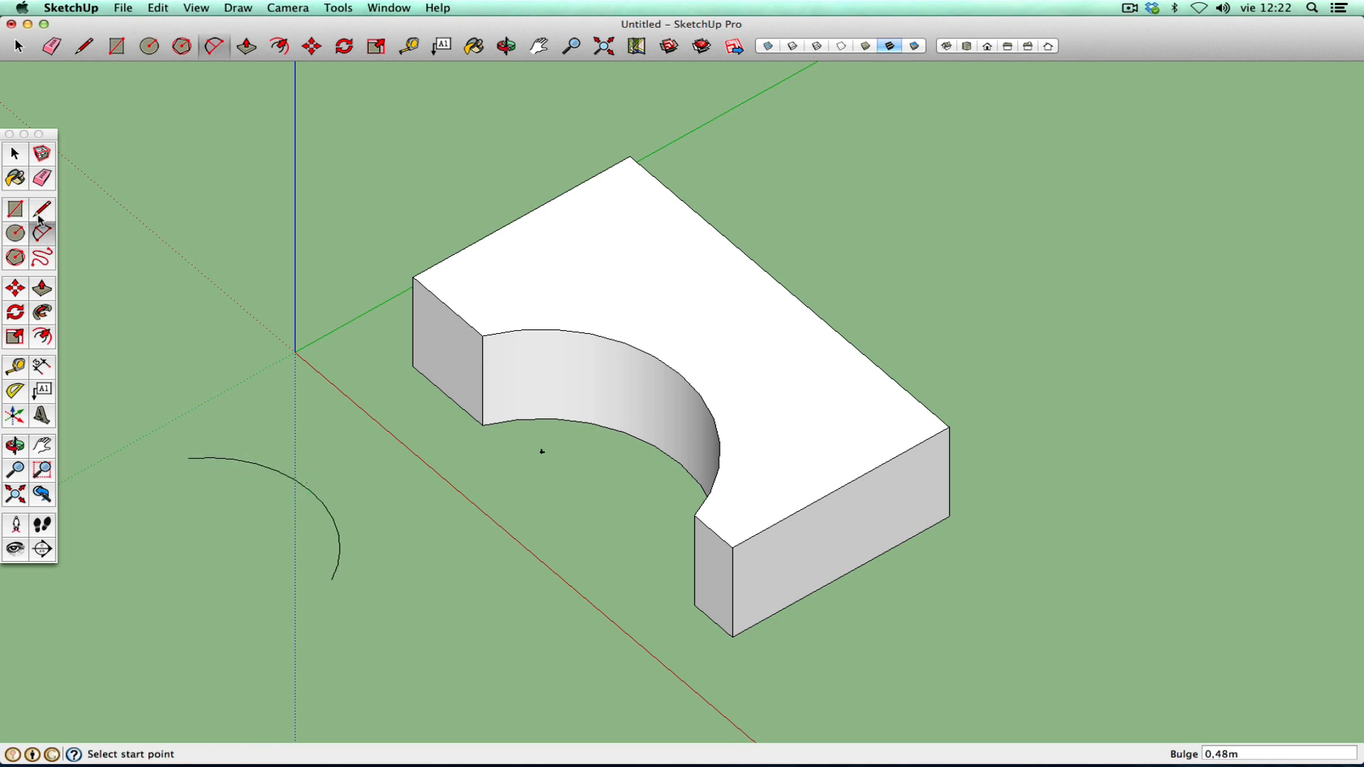
# - Create a guide point about 0.16 m from the lower corner of the block's curved notch with the Tape Measure tool
pyautogui.click(15, 367)
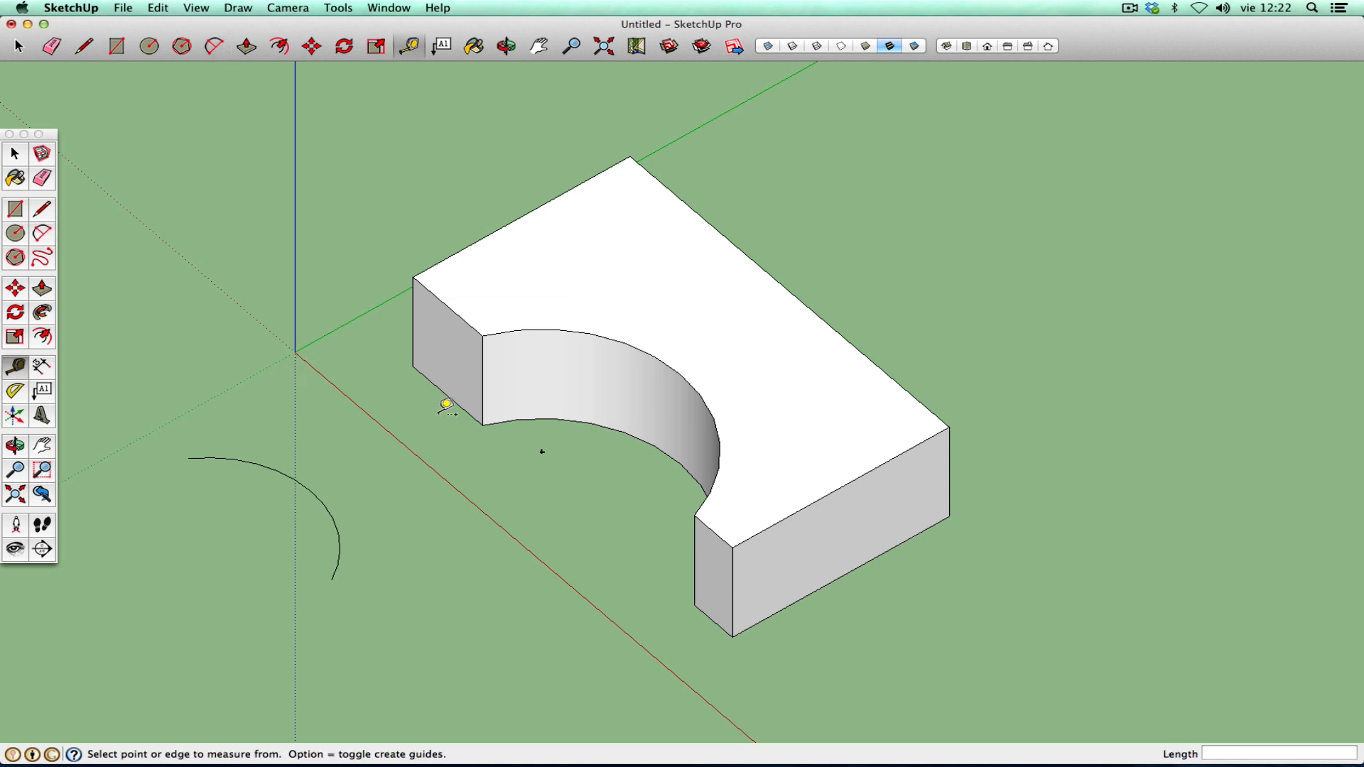
pyautogui.click(498, 420)
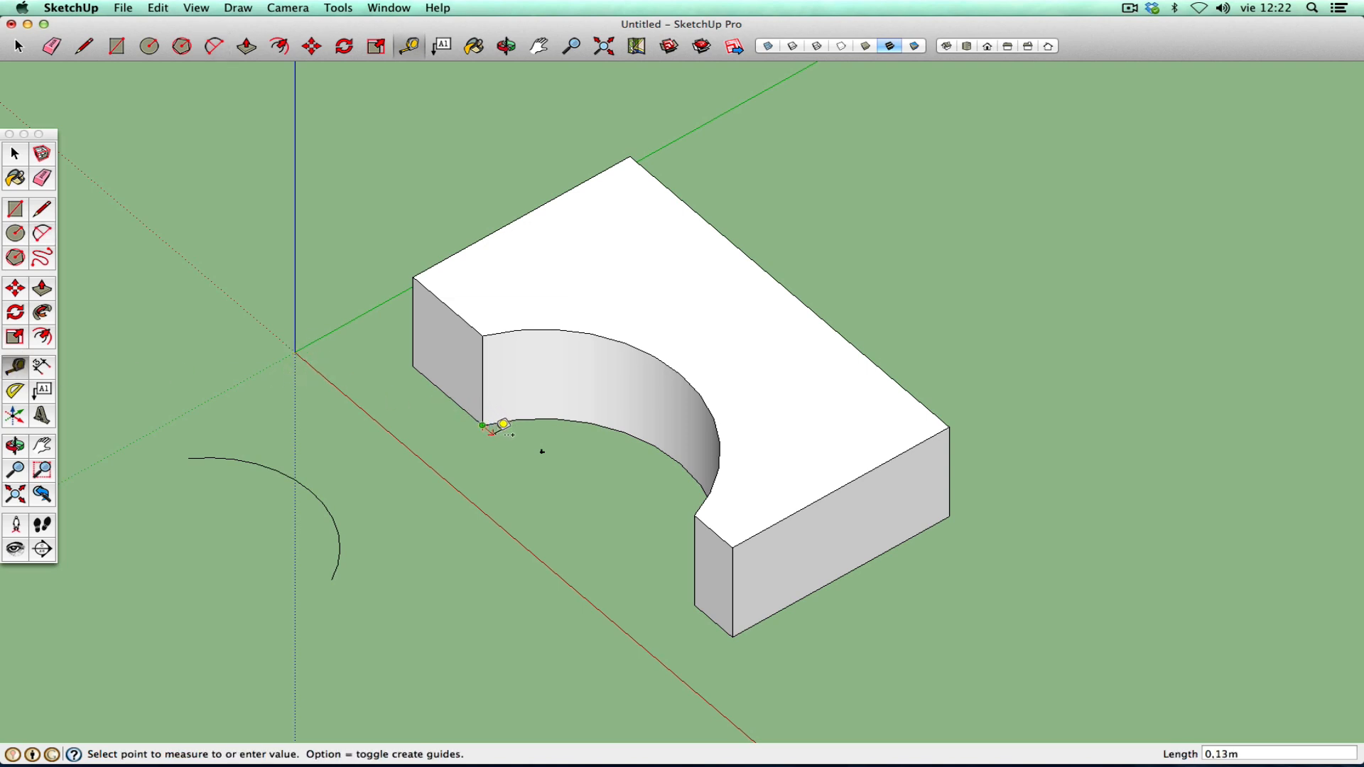
pyautogui.click(496, 435)
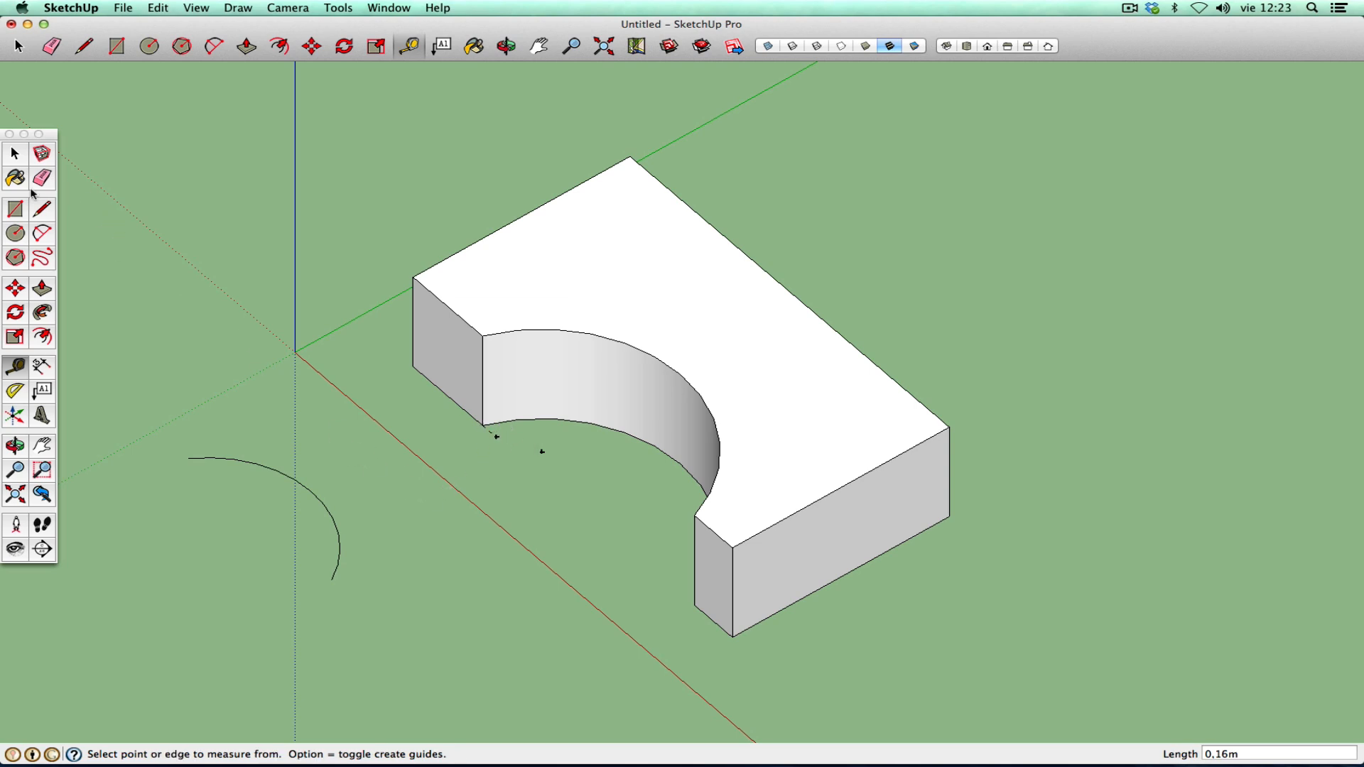
# - Move the guide point from the block's lower corner about 2.42 m to the inner side of the separate arc
pyautogui.click(19, 165)
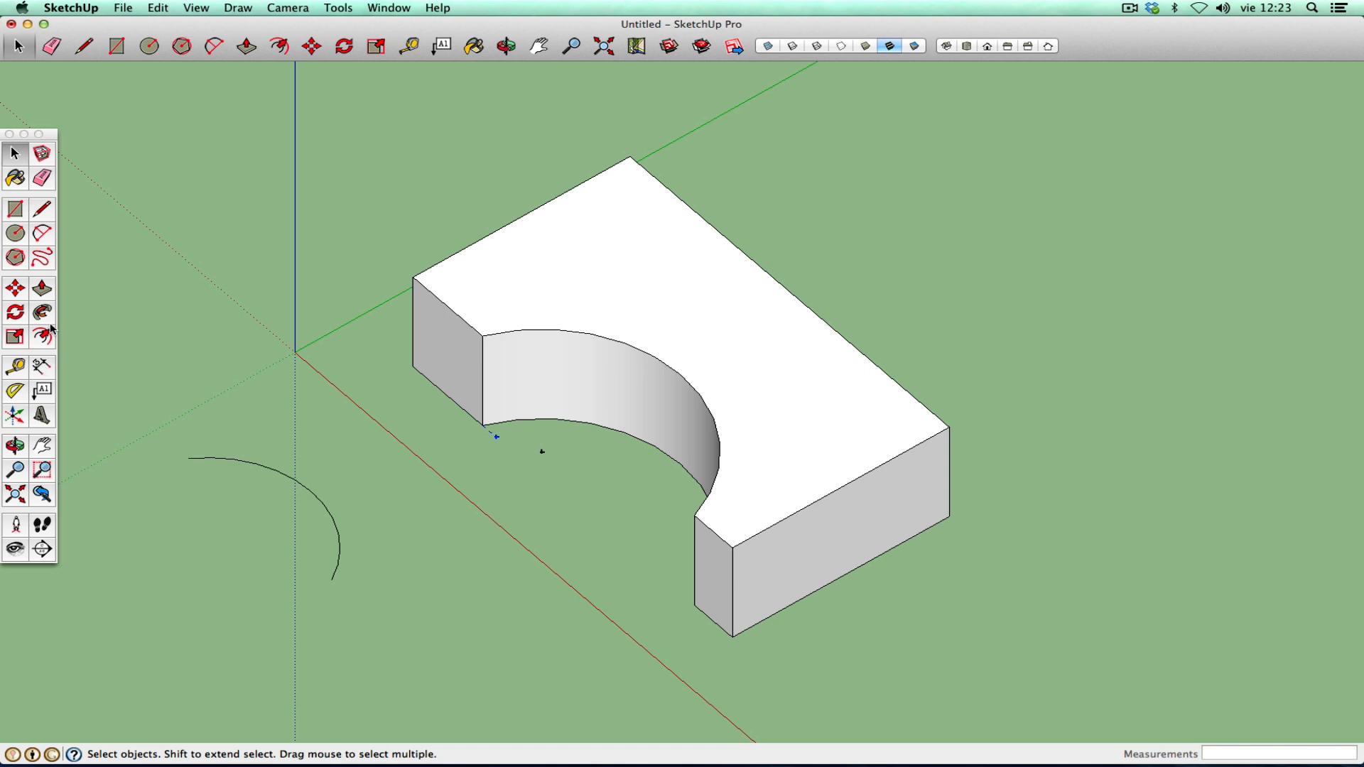
pyautogui.click(17, 292)
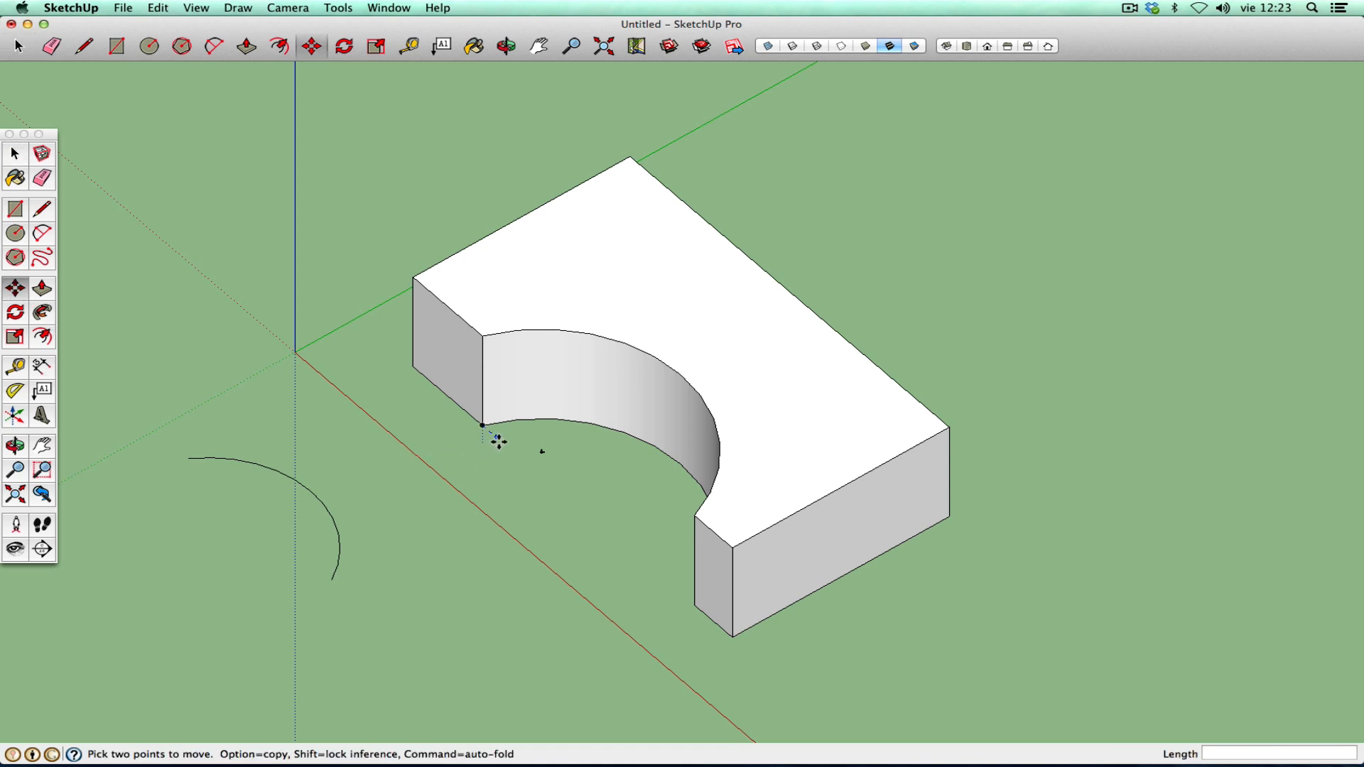
pyautogui.click(497, 437)
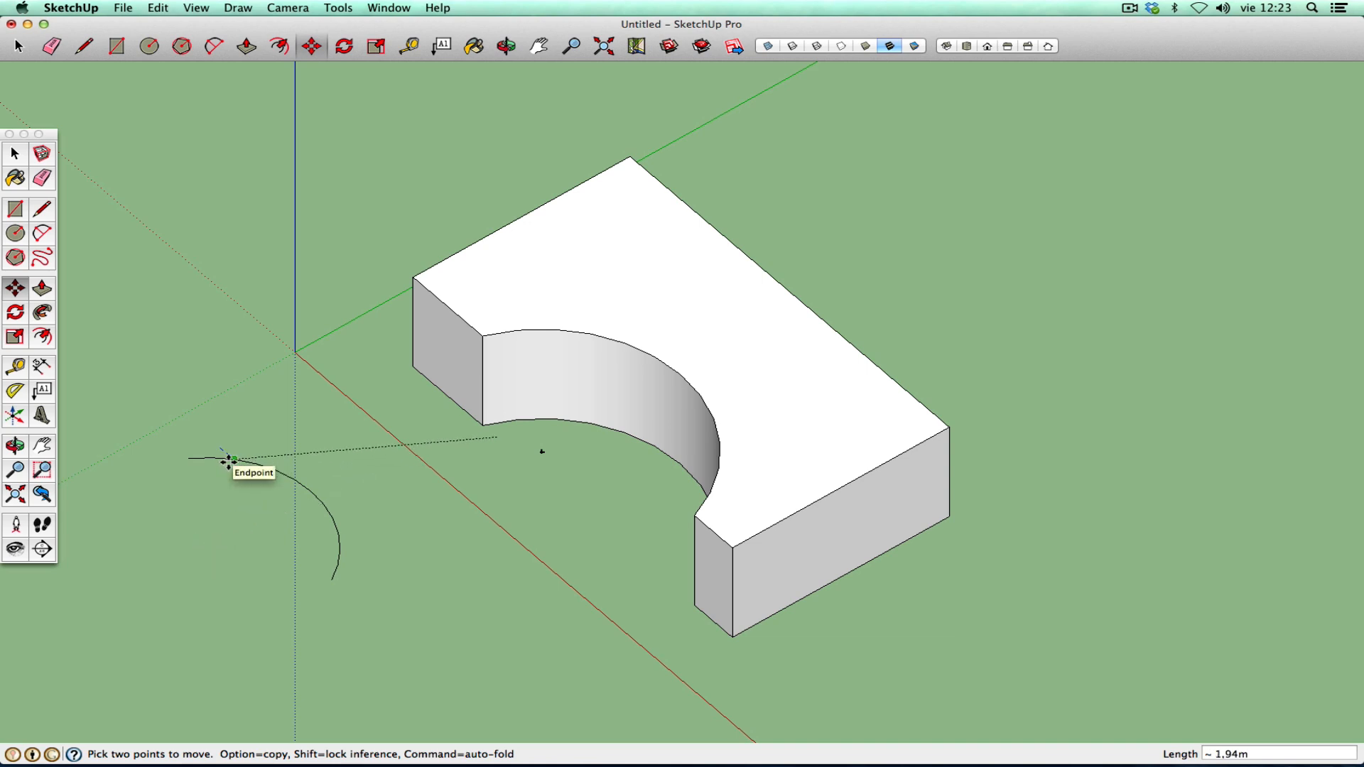
pyautogui.click(208, 545)
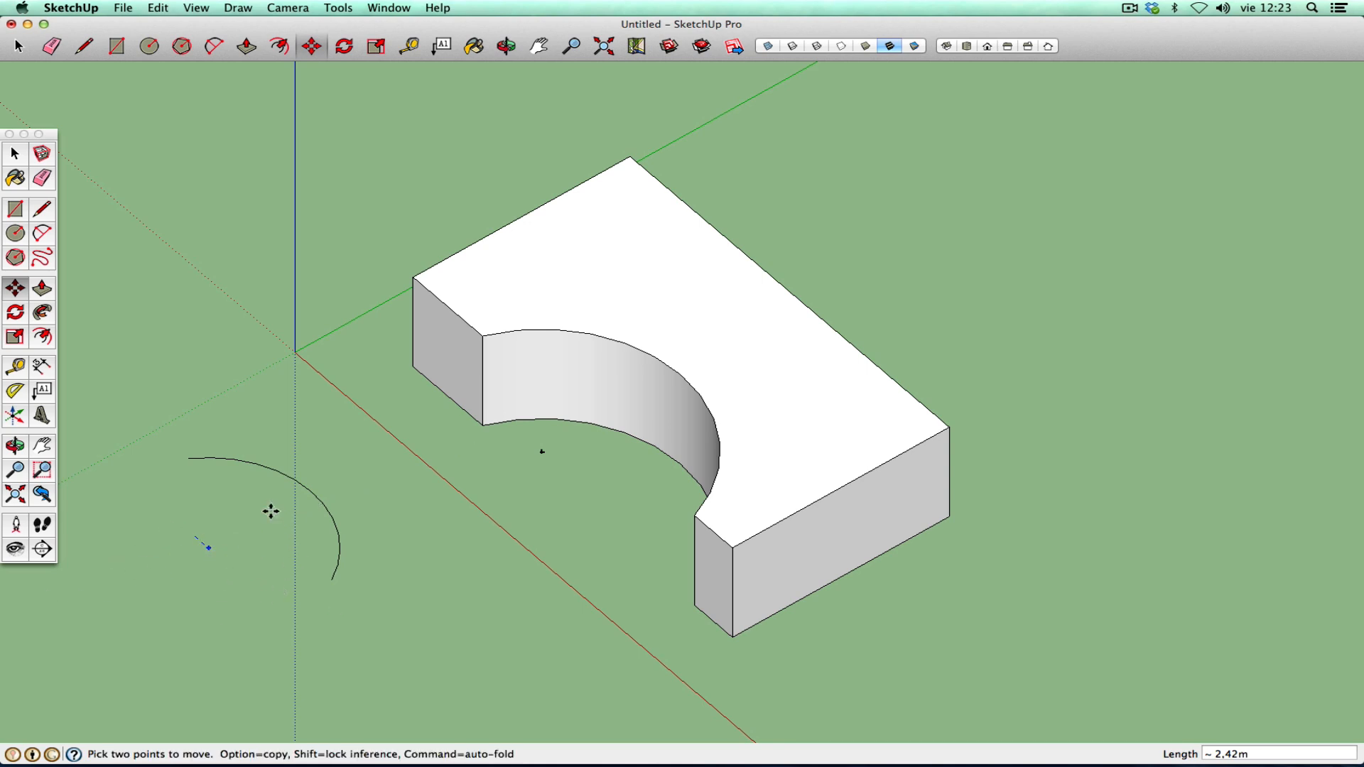
# - Try to move the separate arc and its guide point together, using the guide point as the base point
pyautogui.click(14, 152)
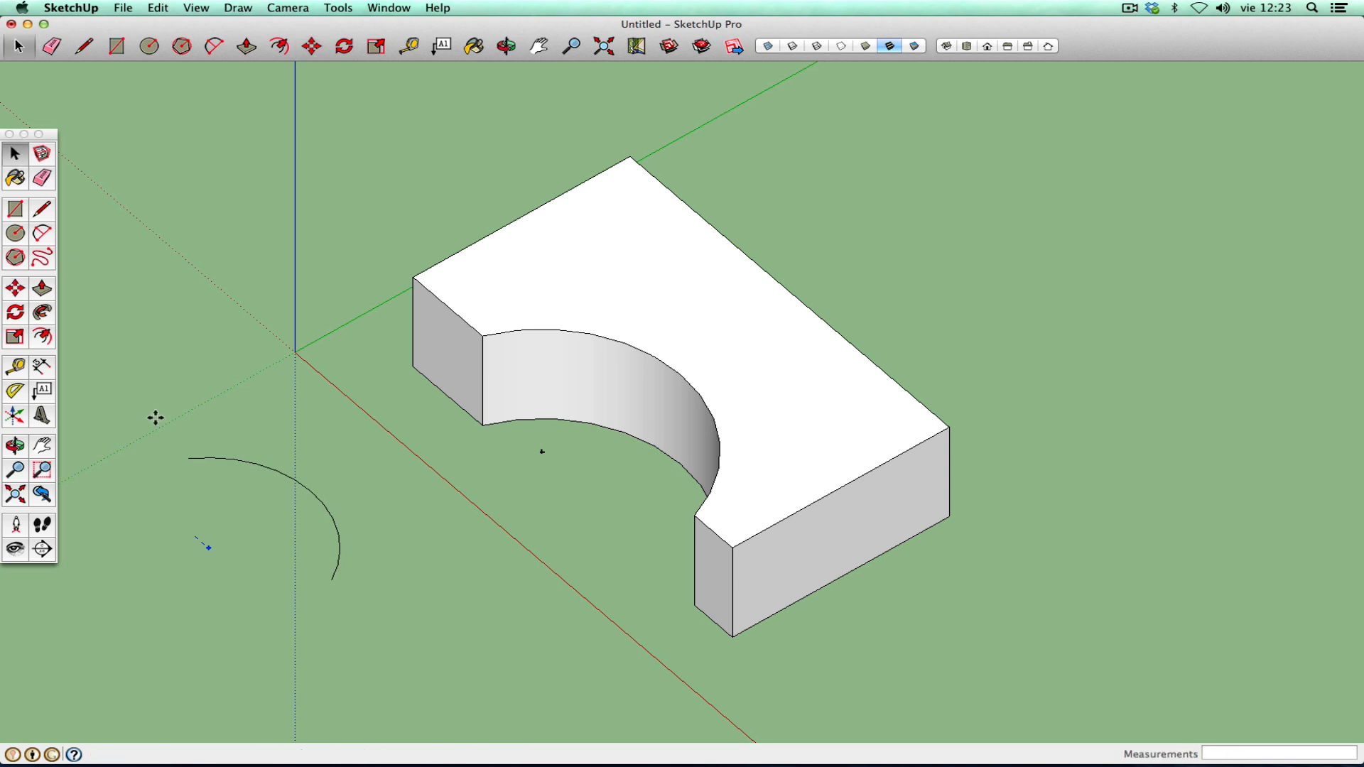
pyautogui.moveTo(129, 441); pyautogui.dragTo(369, 653)
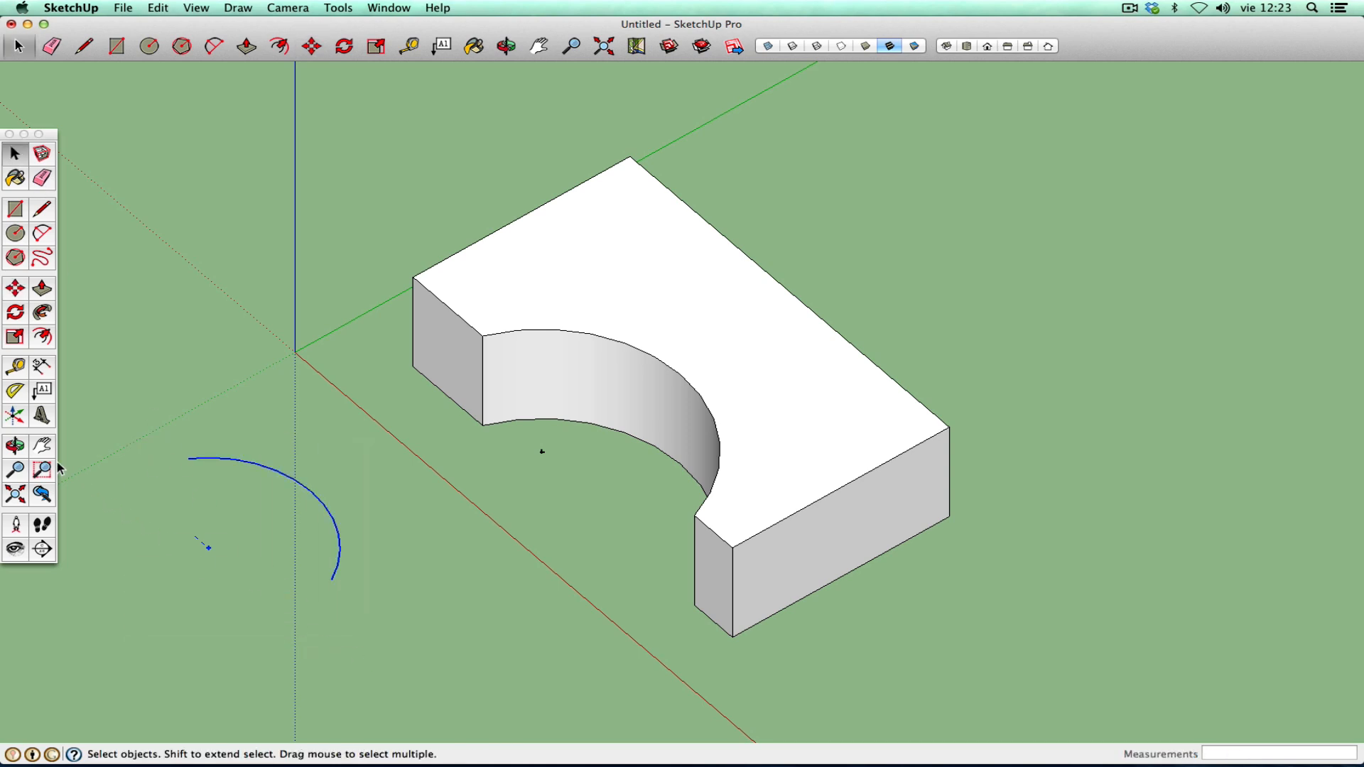
pyautogui.click(16, 290)
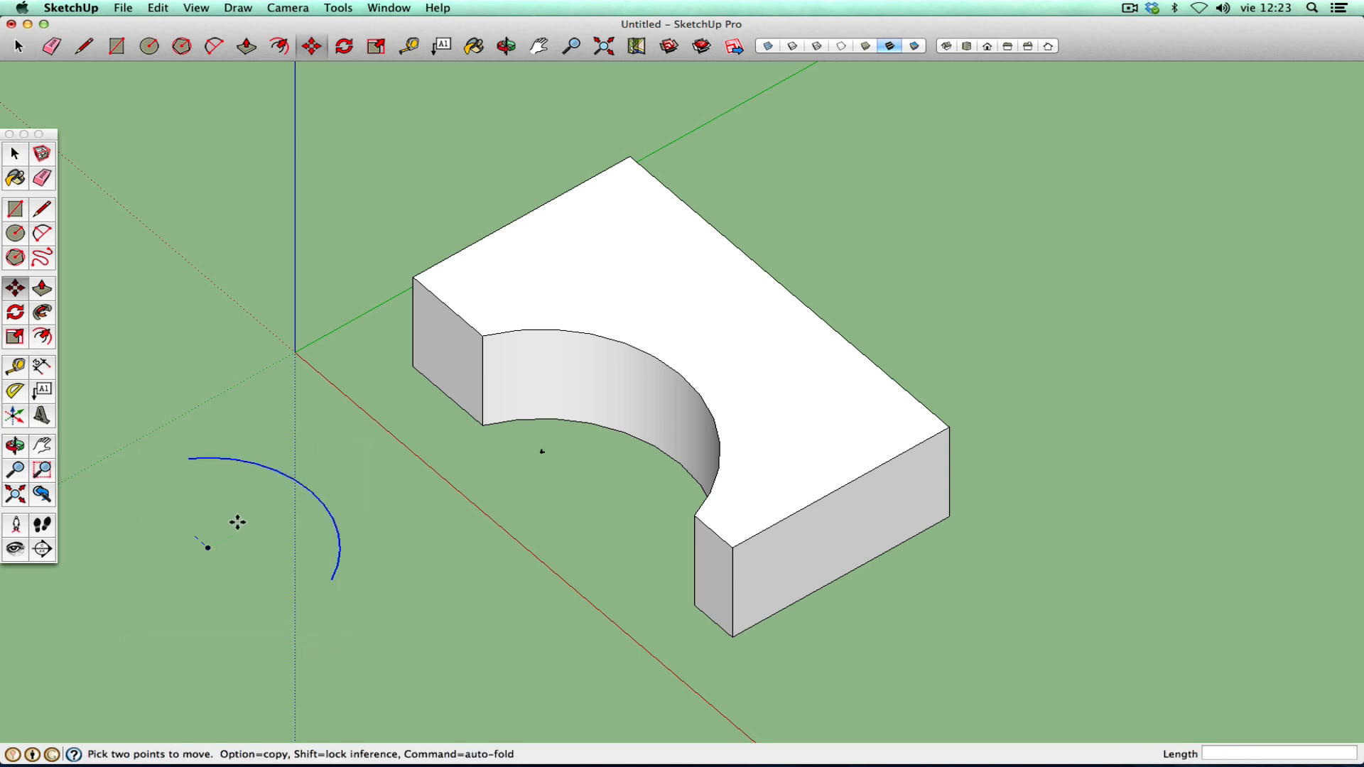
pyautogui.click(207, 548)
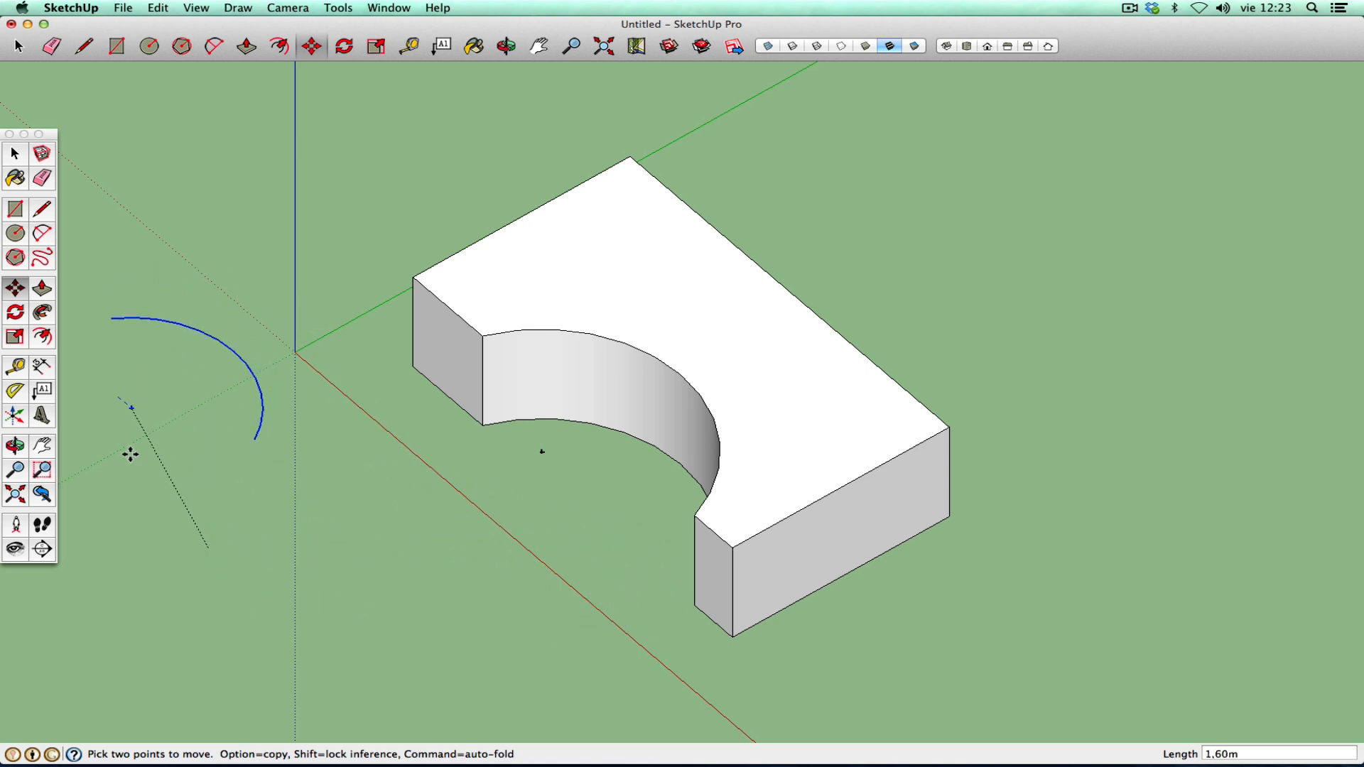
pyautogui.press('Escape')
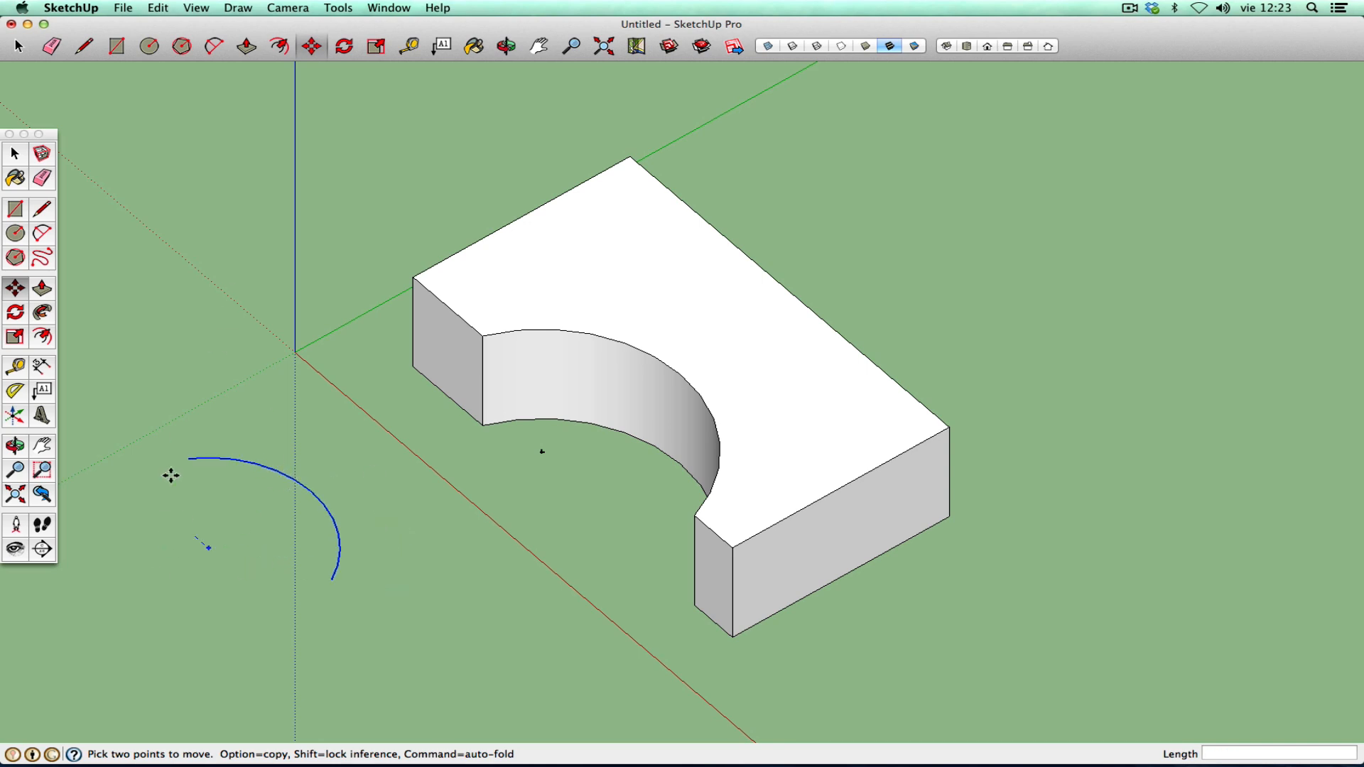
# - Delete the separate arc together with its guide point
pyautogui.press('space')
pyautogui.click(204, 488)
pyautogui.moveTo(130, 424); pyautogui.dragTo(369, 681)
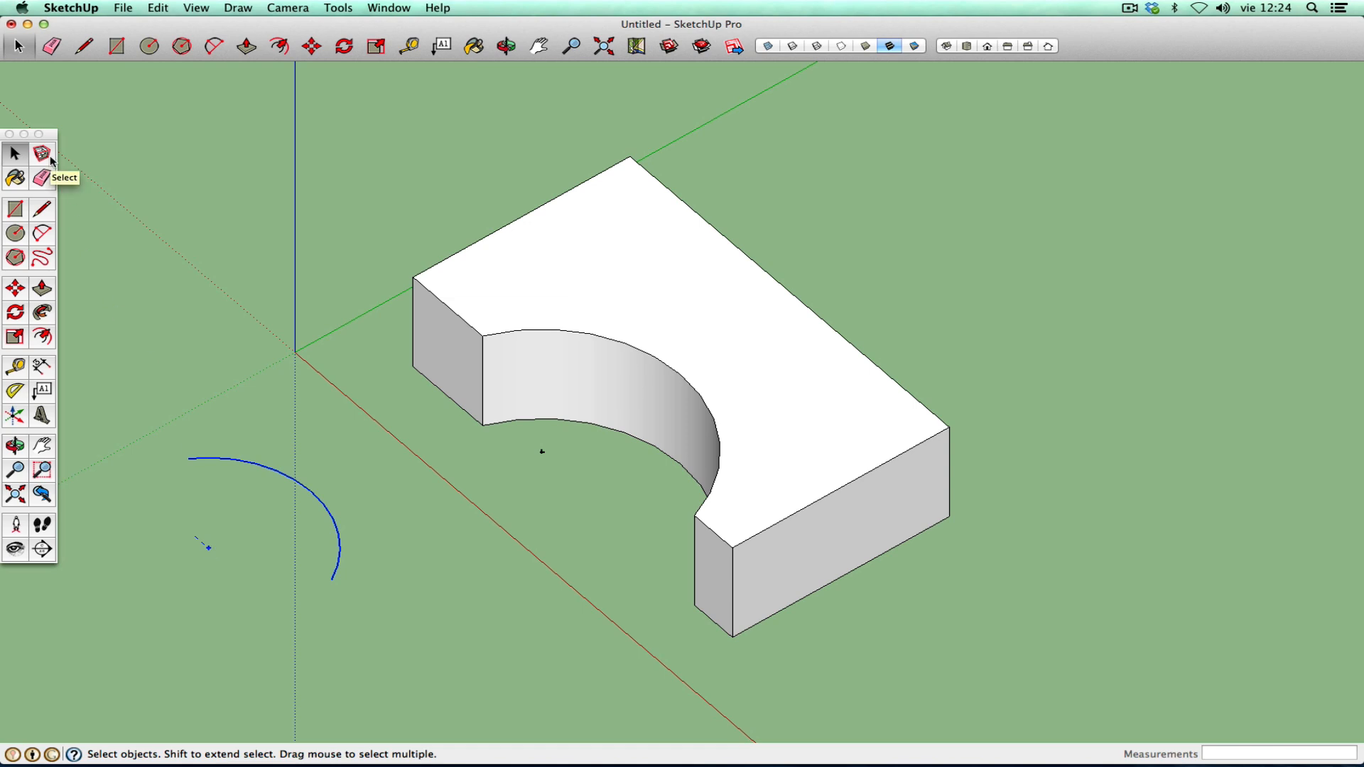
pyautogui.click(232, 231)
pyautogui.click(196, 545)
pyautogui.moveTo(160, 434); pyautogui.dragTo(348, 570)
pyautogui.press('Delete')
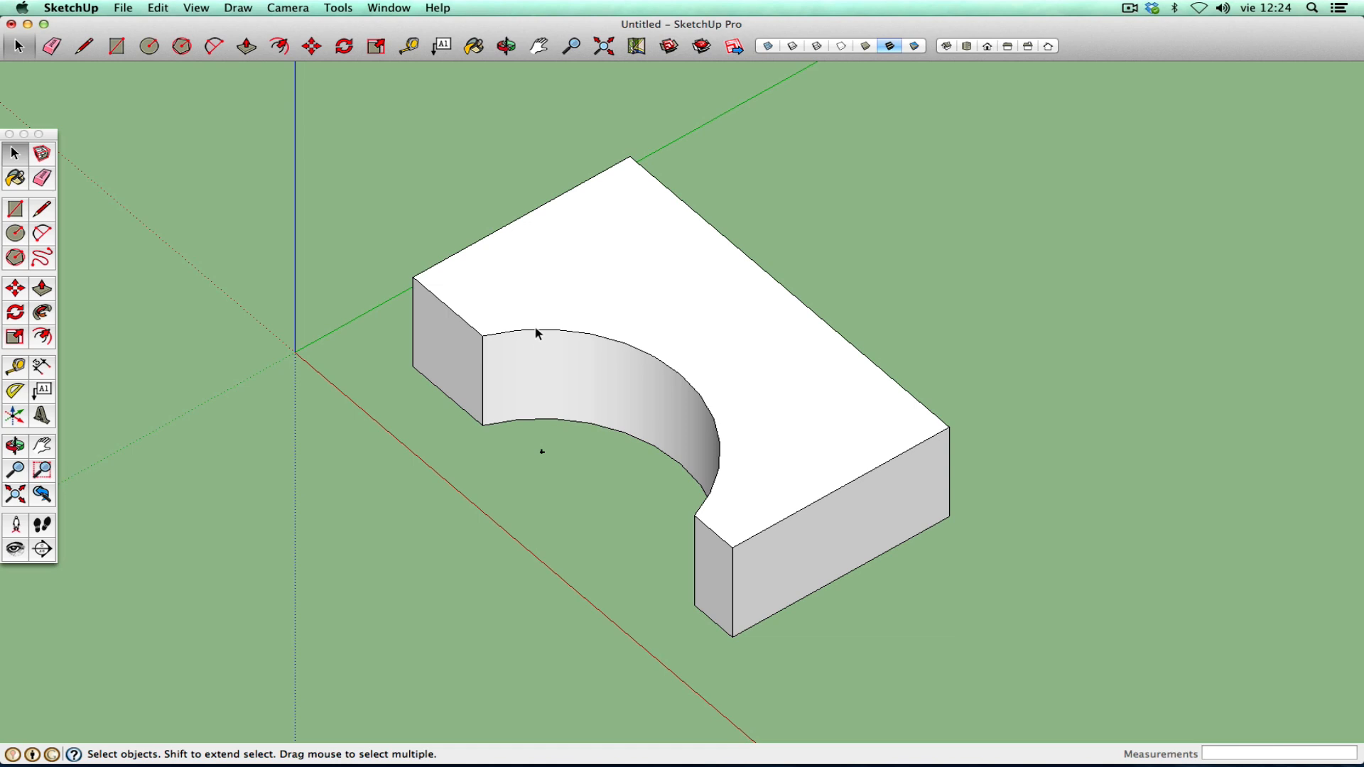
# - Examine the context options for the notch's bottom arc, including Convert to Polygon, and locate the Polygon tool
pyautogui.click(537, 420)
pyautogui.rightClick(537, 423)
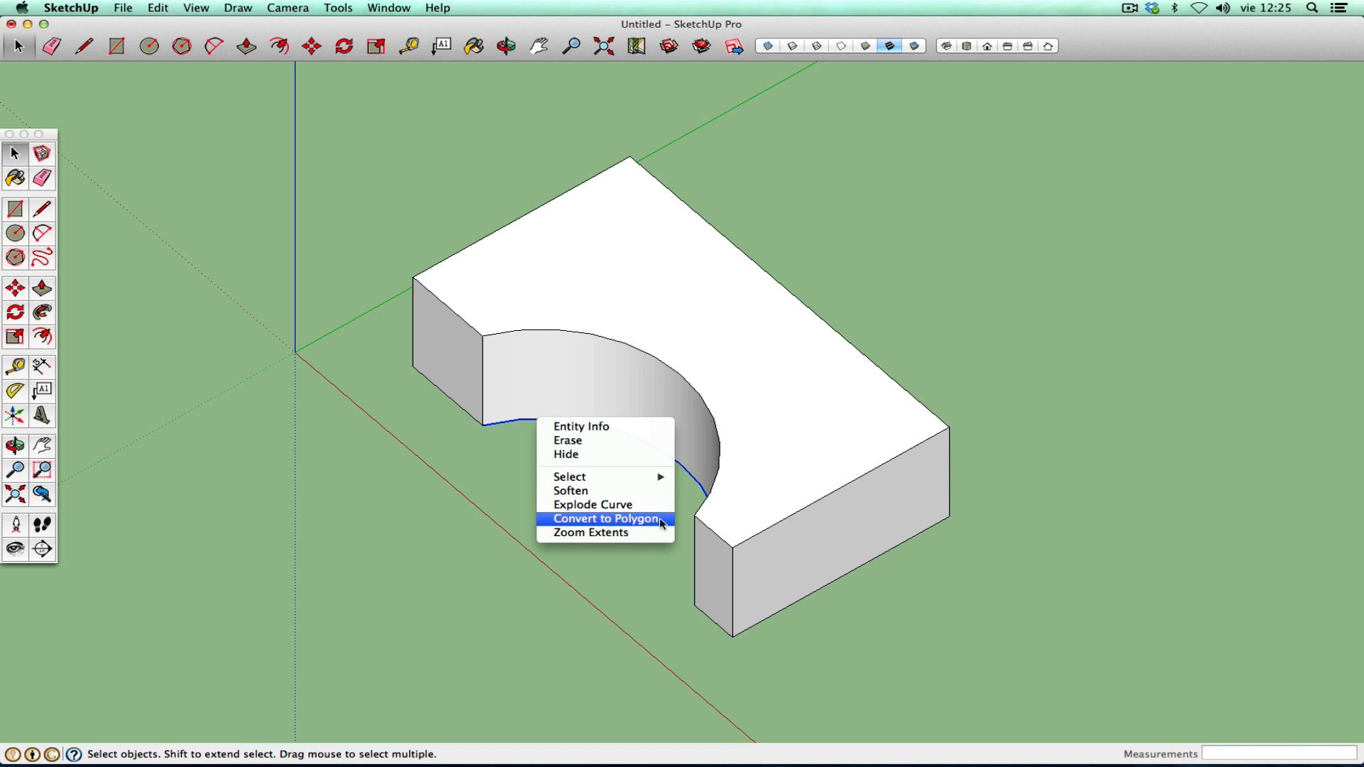
pyautogui.click(14, 261)
pyautogui.click(15, 257)
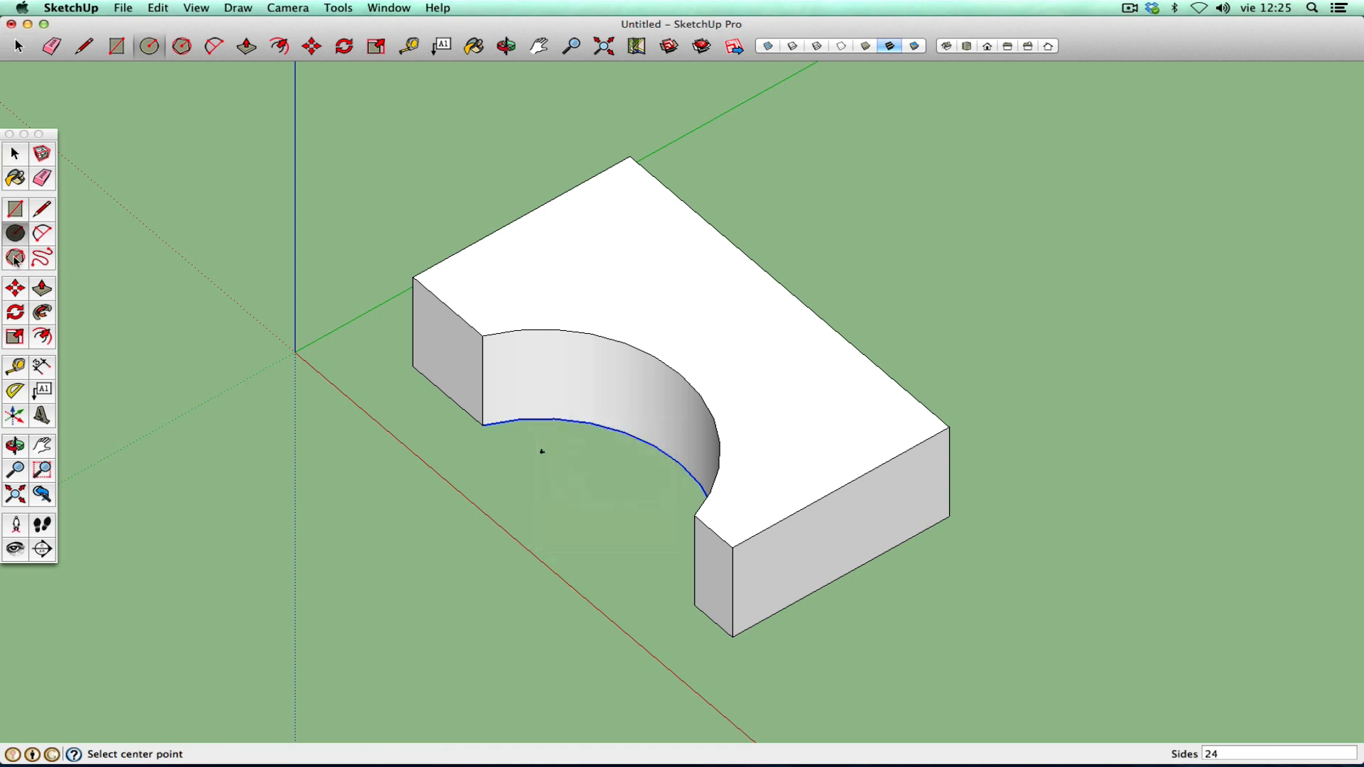
# - Delete the whole block together with the remaining guide point
pyautogui.click(15, 154)
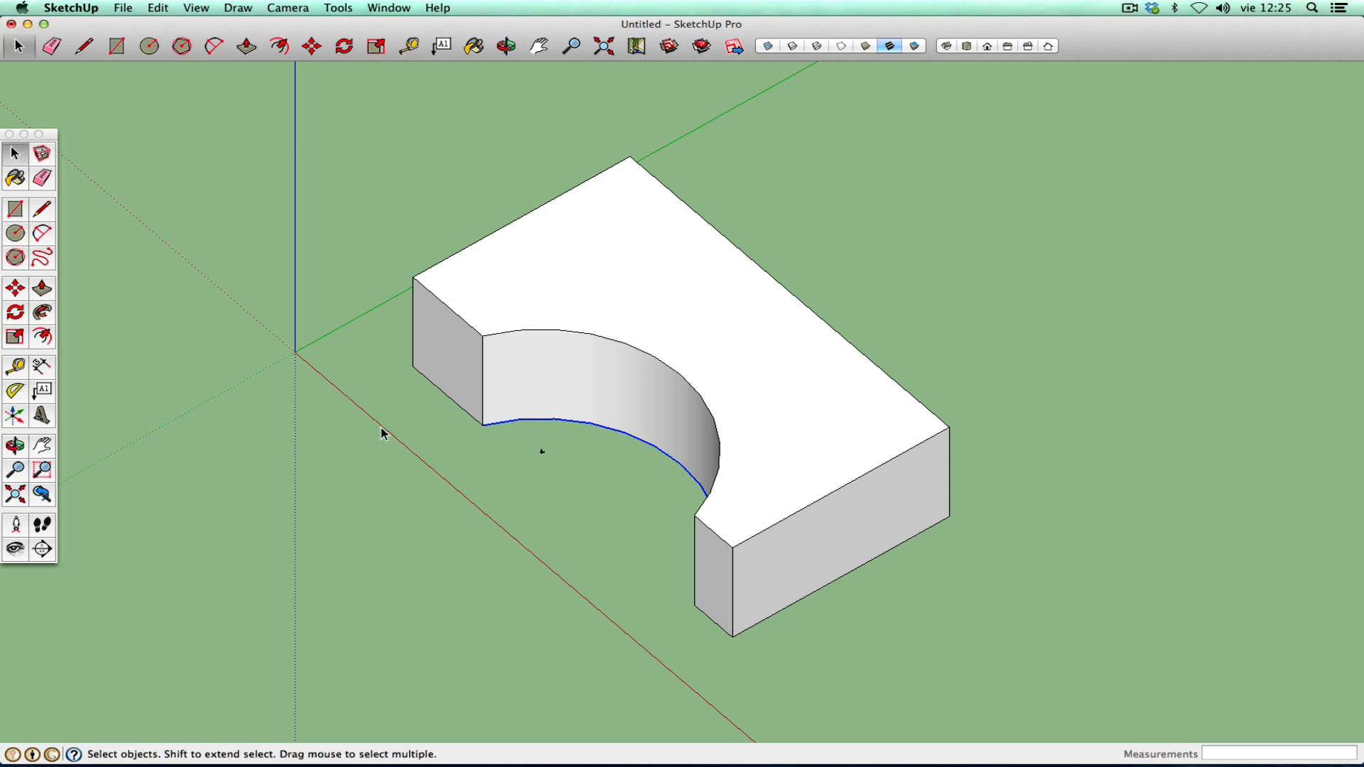
pyautogui.moveTo(270, 94); pyautogui.dragTo(1179, 700)
pyautogui.press('Delete')
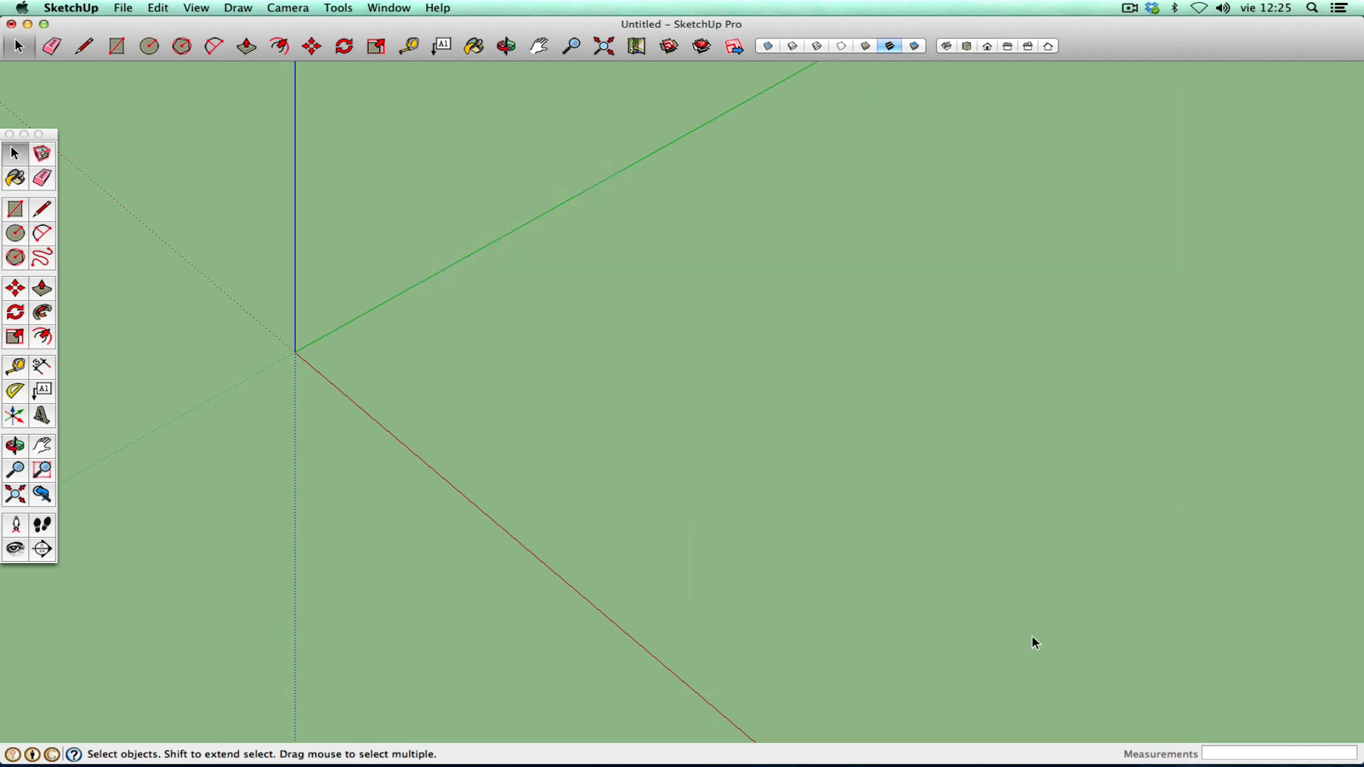
# - Draw a circle centered on the origin with a radius of about 3.56 m on the ground plane
pyautogui.click(15, 470)
pyautogui.moveTo(299, 478); pyautogui.dragTo(451, 585)
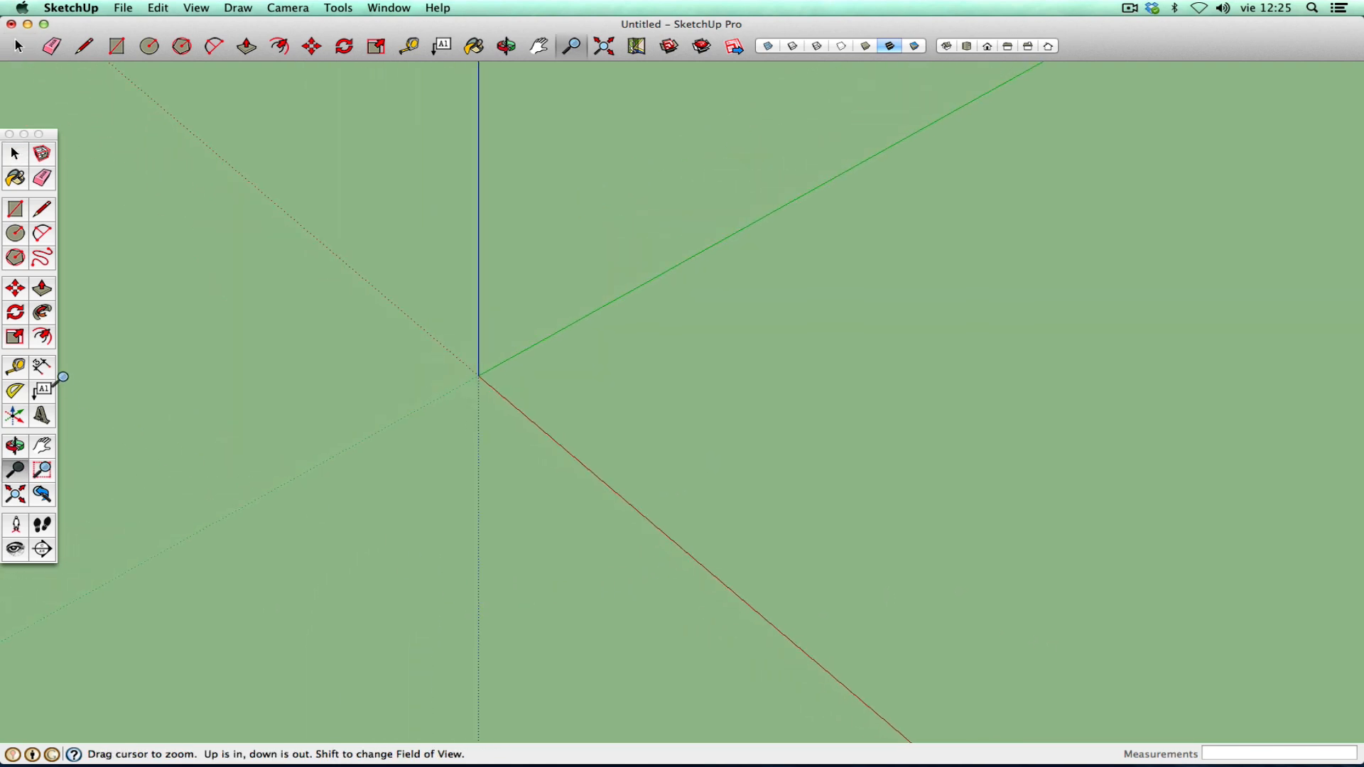
pyautogui.click(42, 446)
pyautogui.moveTo(435, 383); pyautogui.dragTo(490, 506)
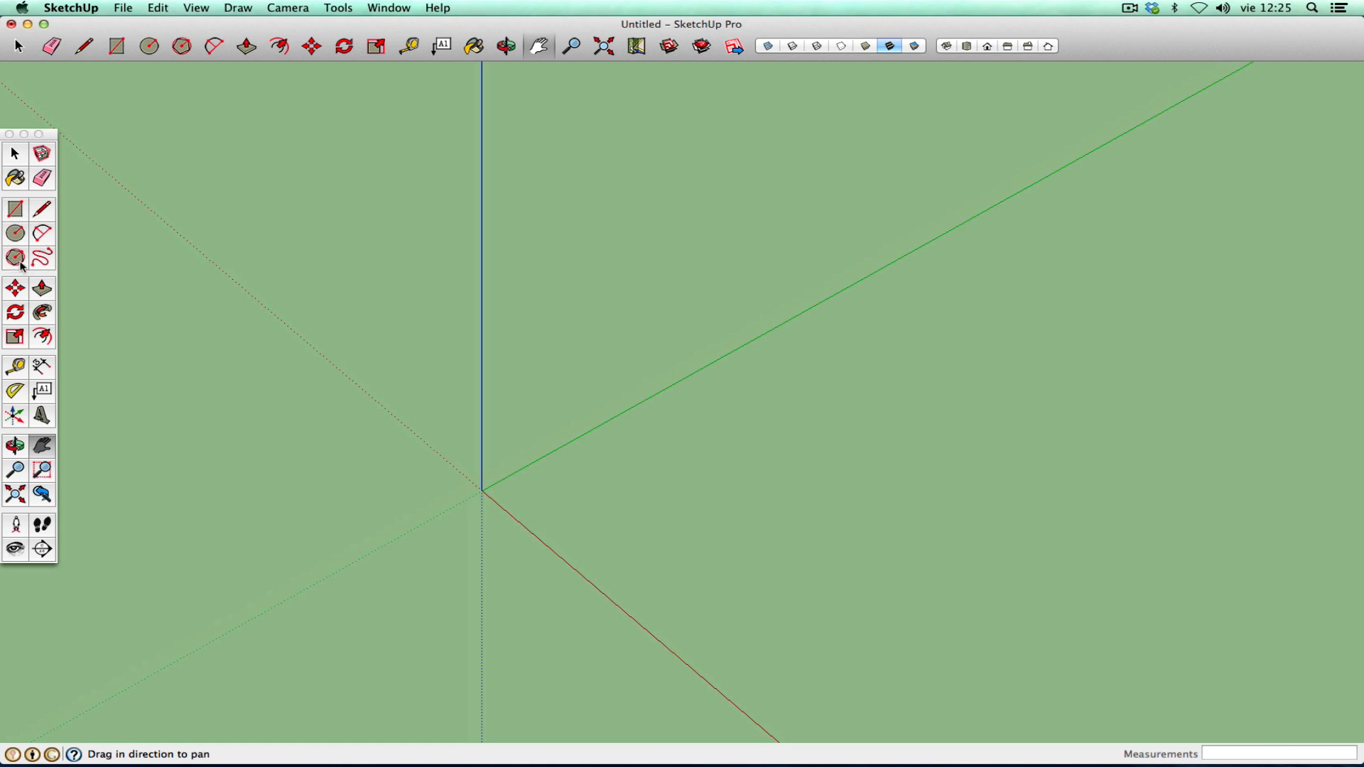
pyautogui.click(15, 233)
pyautogui.click(482, 490)
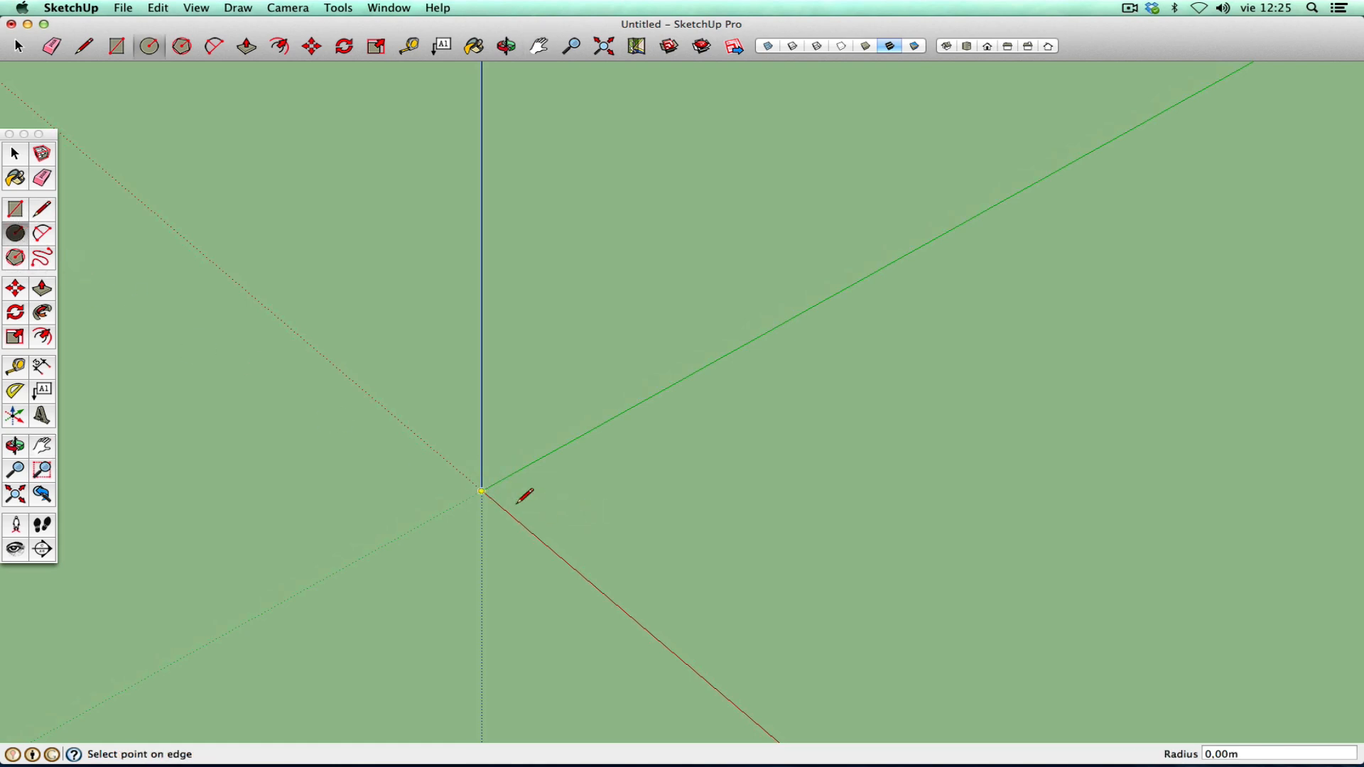
pyautogui.click(572, 562)
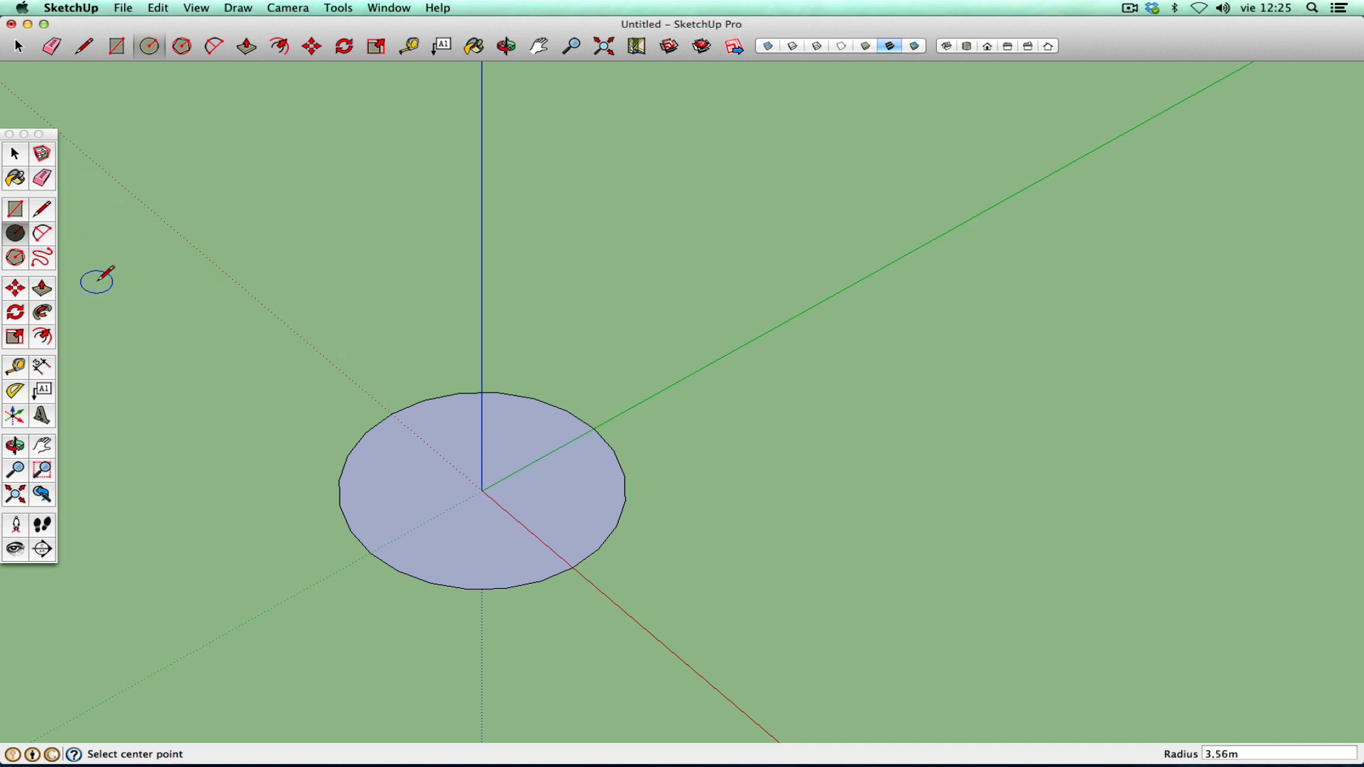
# - Try scaling the circle about its center along the green axis to a factor of about 0.68
pyautogui.click(17, 161)
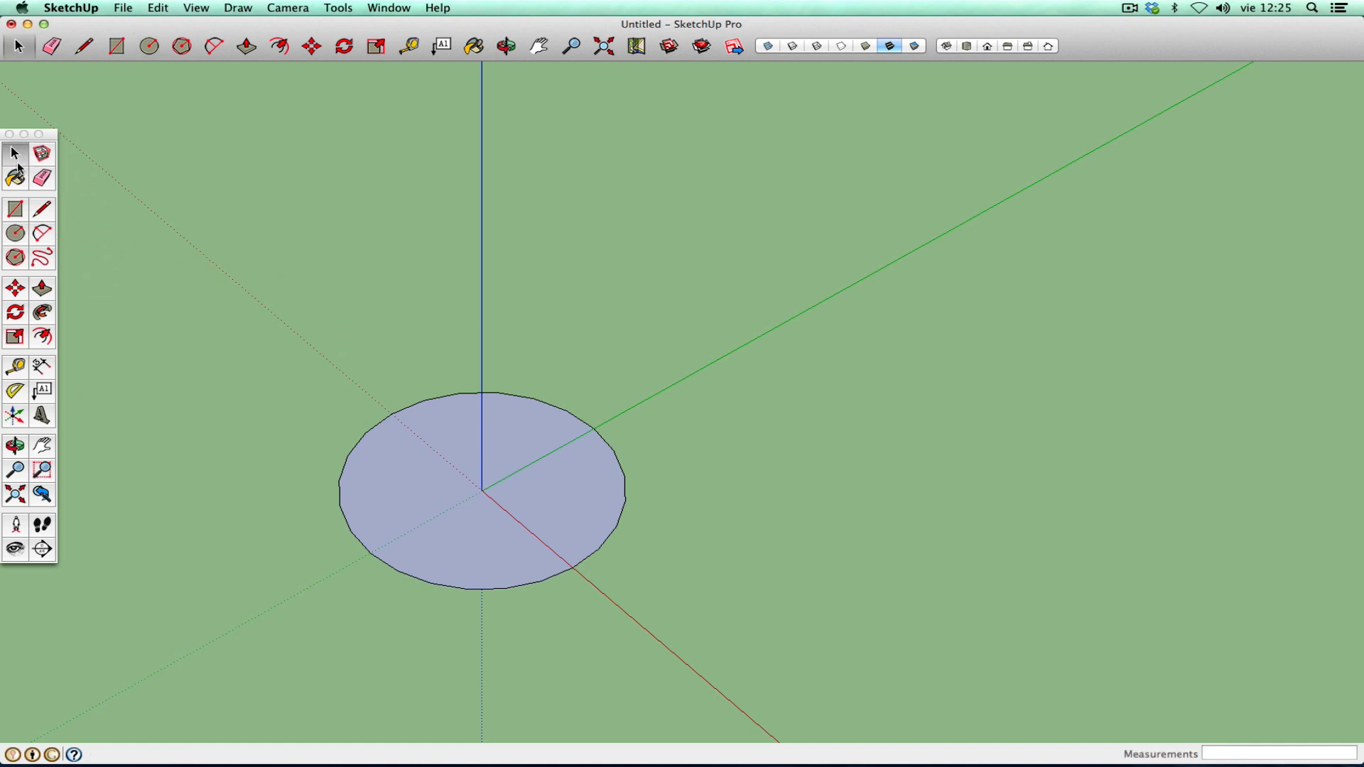
pyautogui.doubleClick(408, 471)
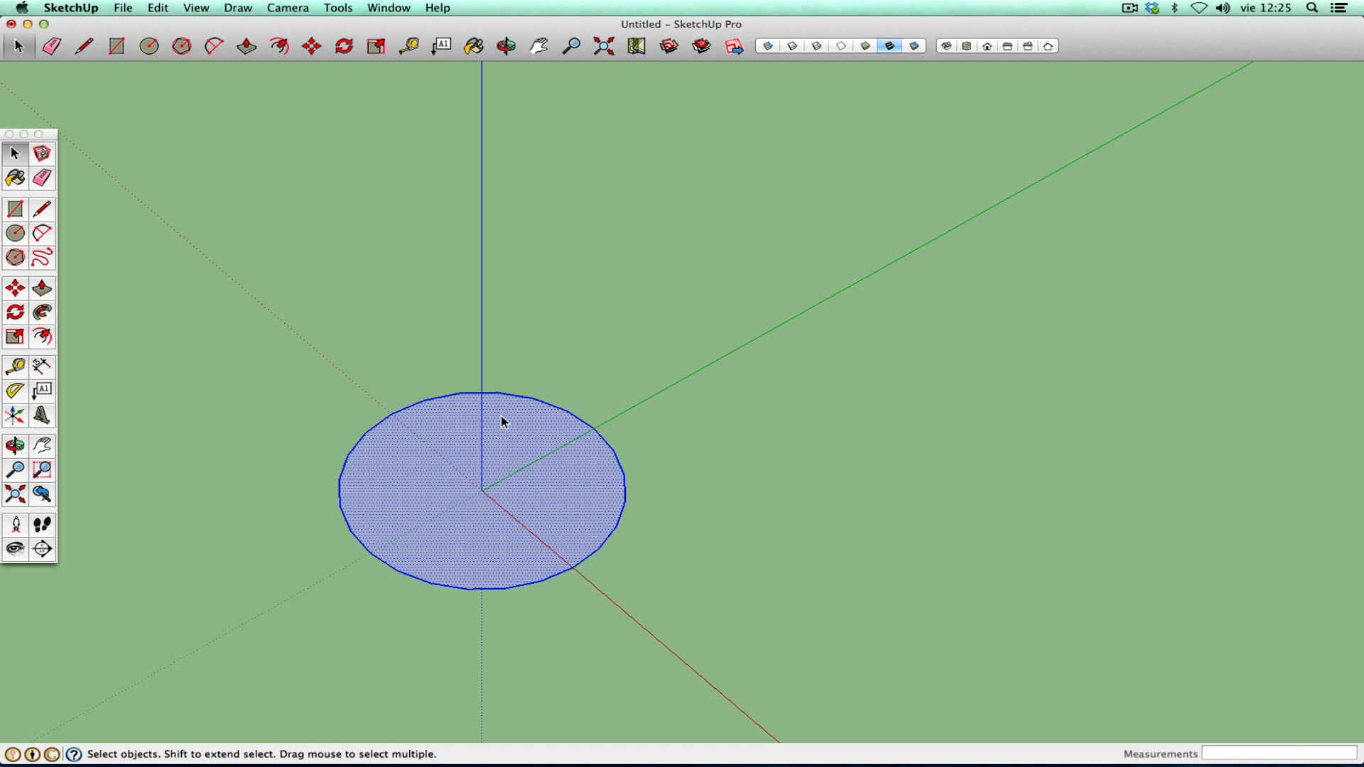
pyautogui.click(16, 338)
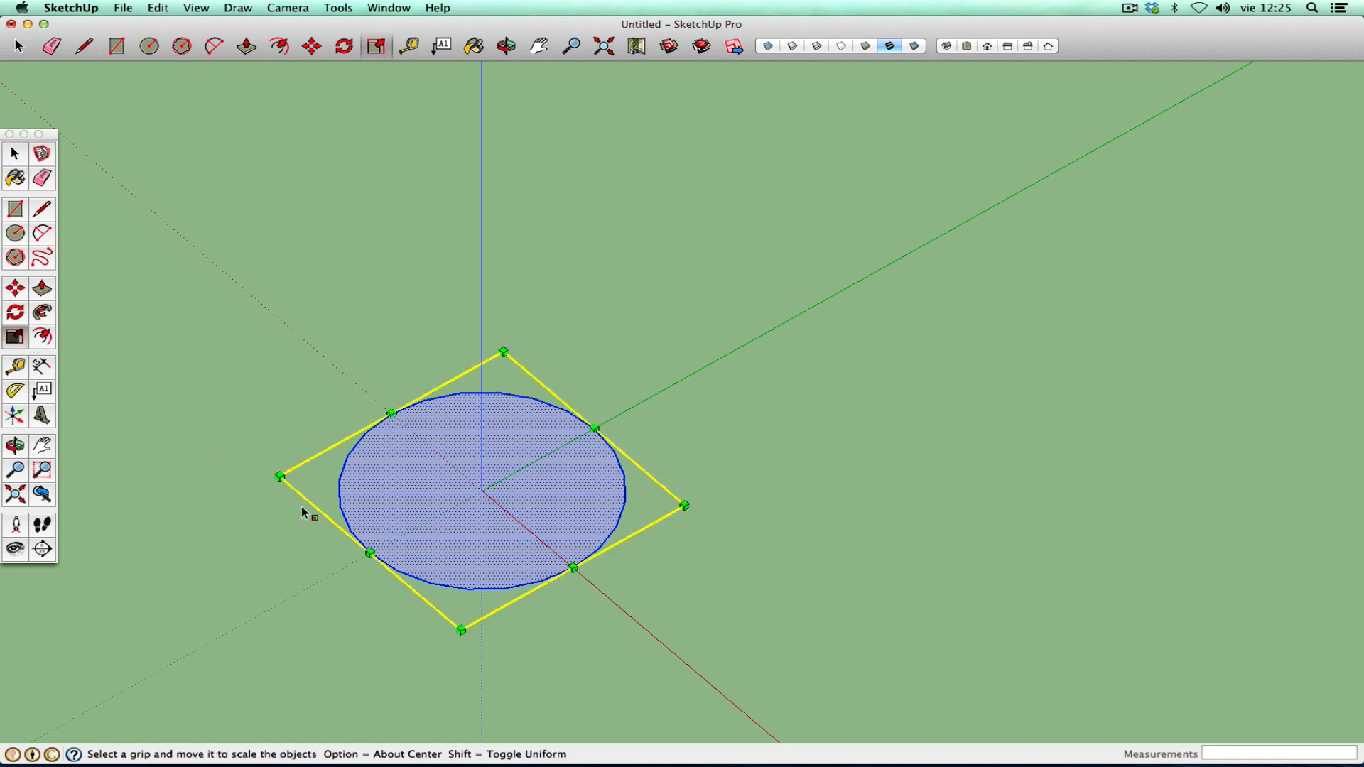
pyautogui.moveTo(364, 551); pyautogui.dragTo(419, 548)
pyautogui.press('alt')
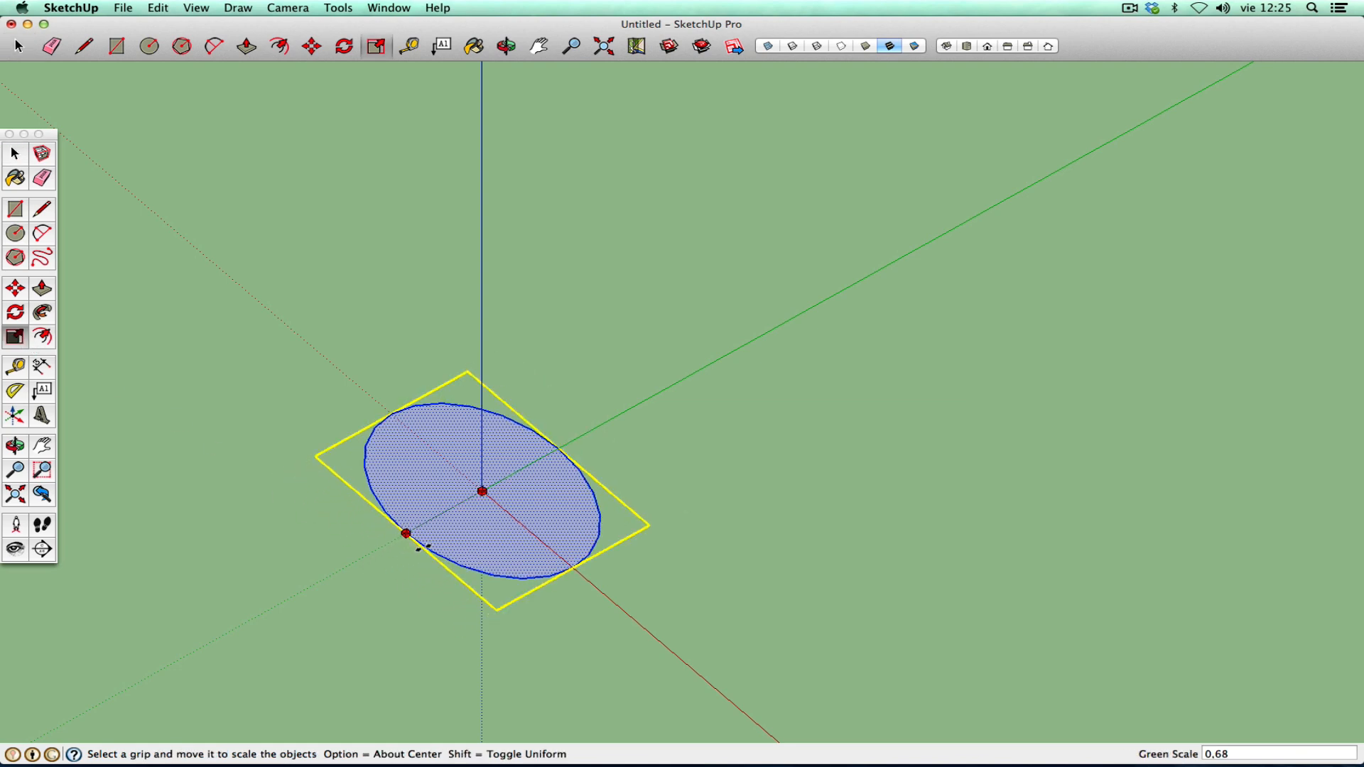
pyautogui.keyDown('alt'); pyautogui.moveTo(424, 548); pyautogui.dragTo(395, 581); pyautogui.keyUp('alt')
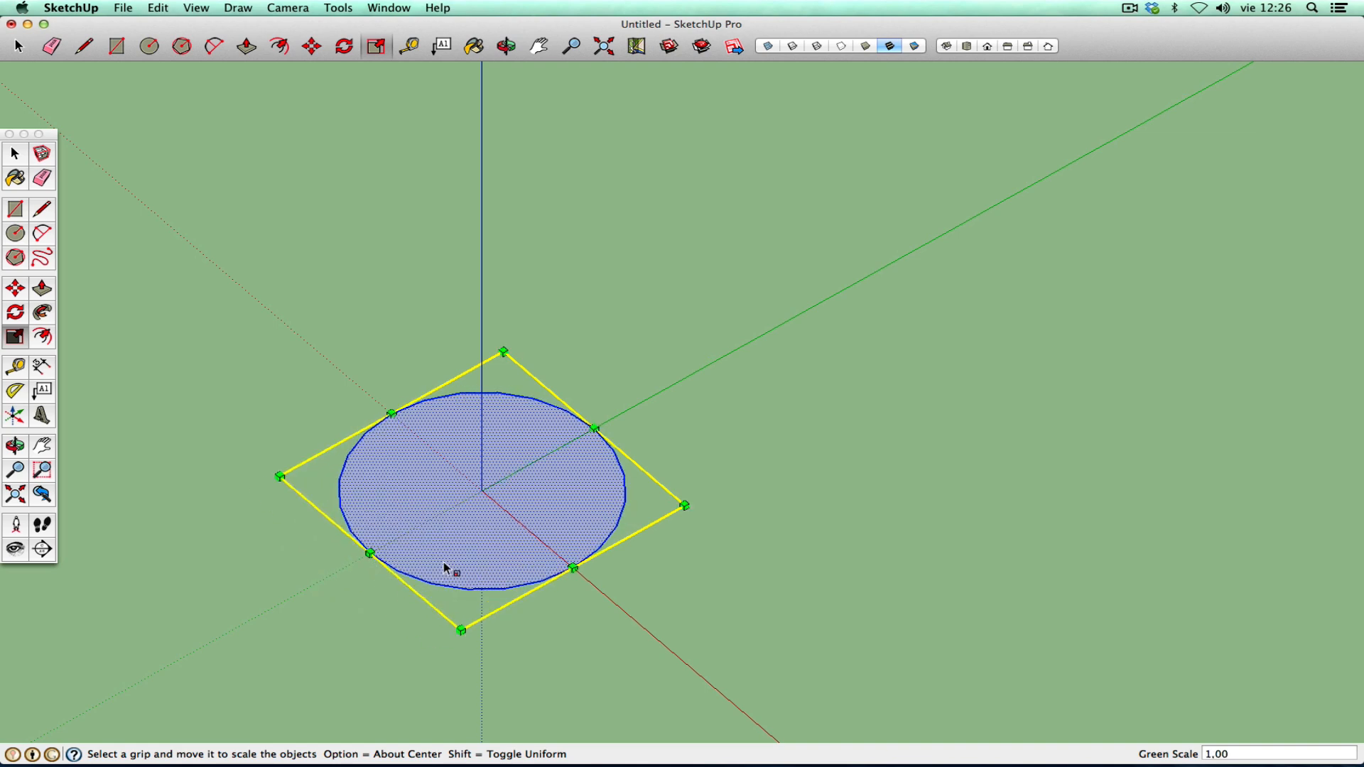
# - Try scaling the circle from one side along the green axis to a factor of 0.50 and undo it
pyautogui.moveTo(594, 429); pyautogui.dragTo(482, 491)
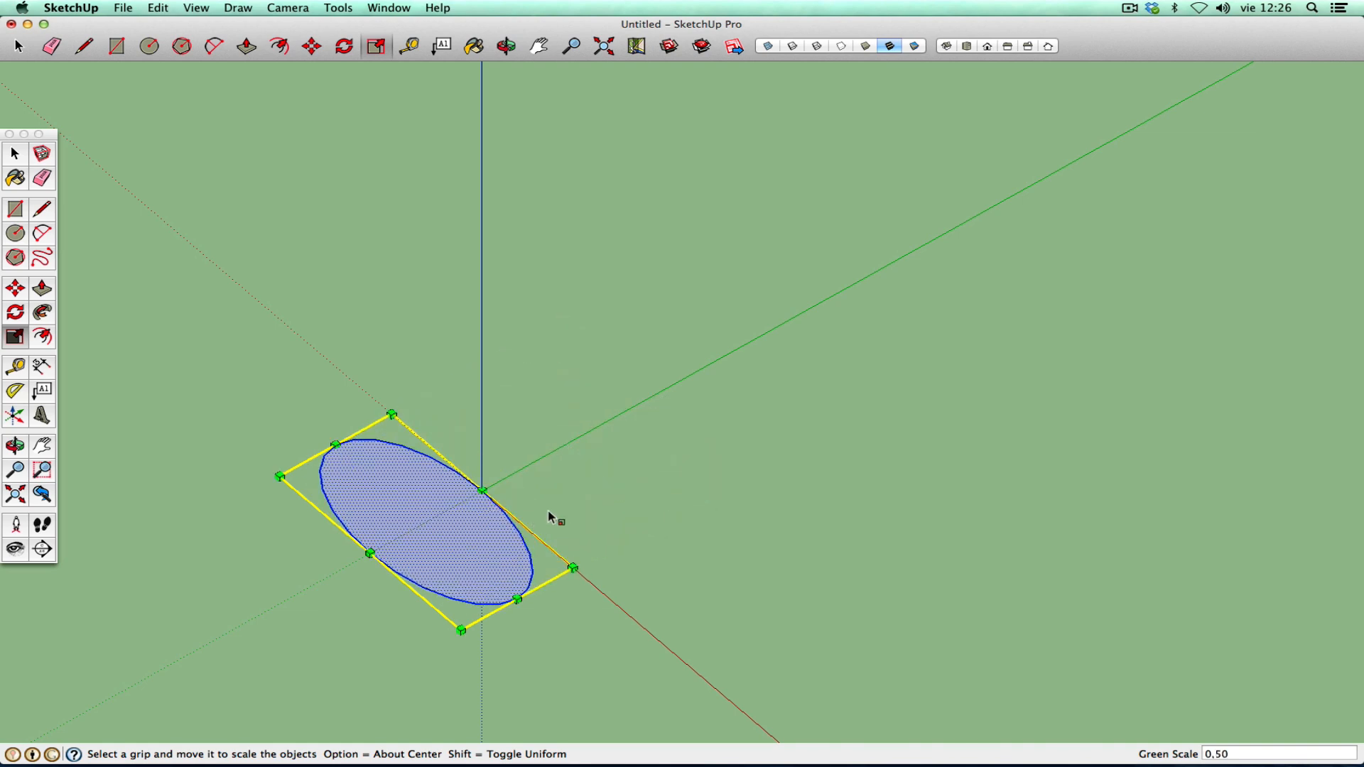
pyautogui.press('super+z')
# - Scale the circle about its center along the green axis to a factor of about 0.61 and deselect it
pyautogui.moveTo(360, 553); pyautogui.dragTo(425, 543)
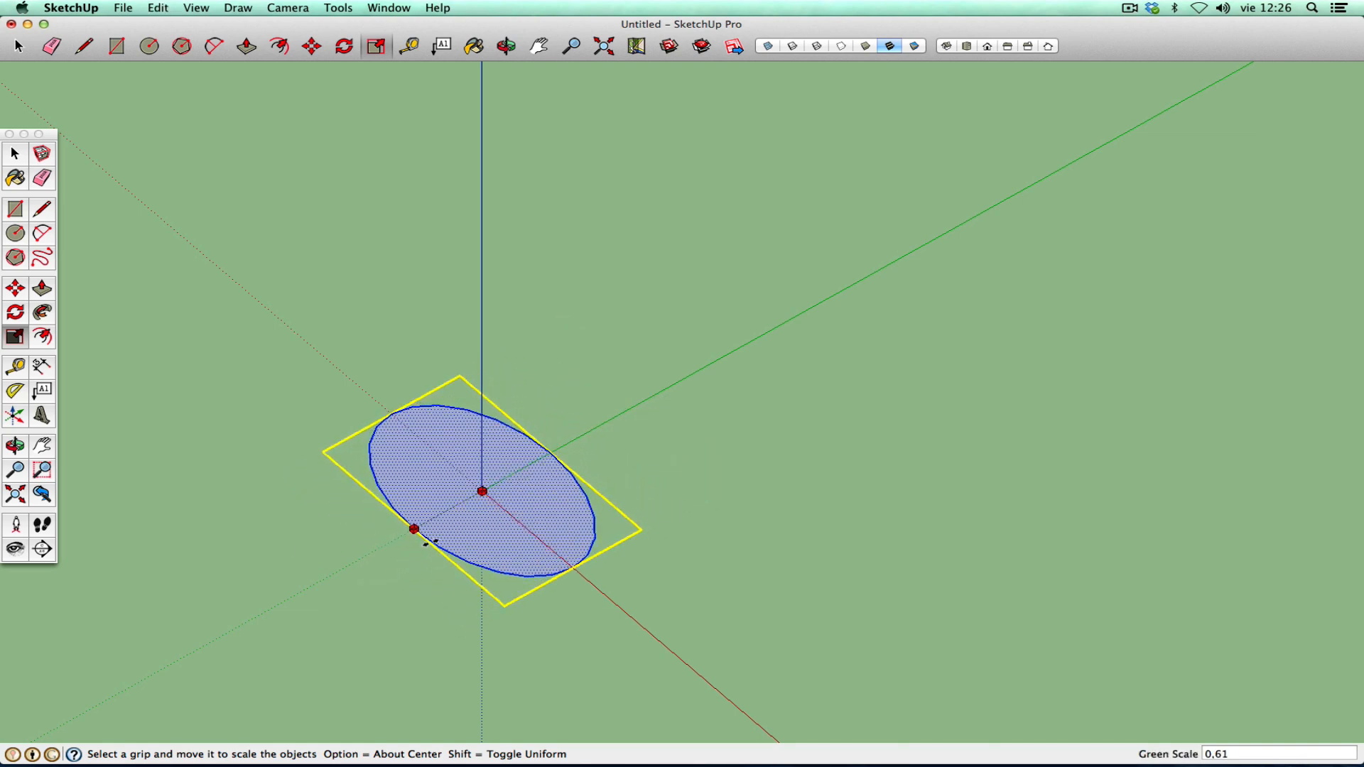
pyautogui.click(14, 446)
pyautogui.moveTo(329, 588); pyautogui.dragTo(373, 437)
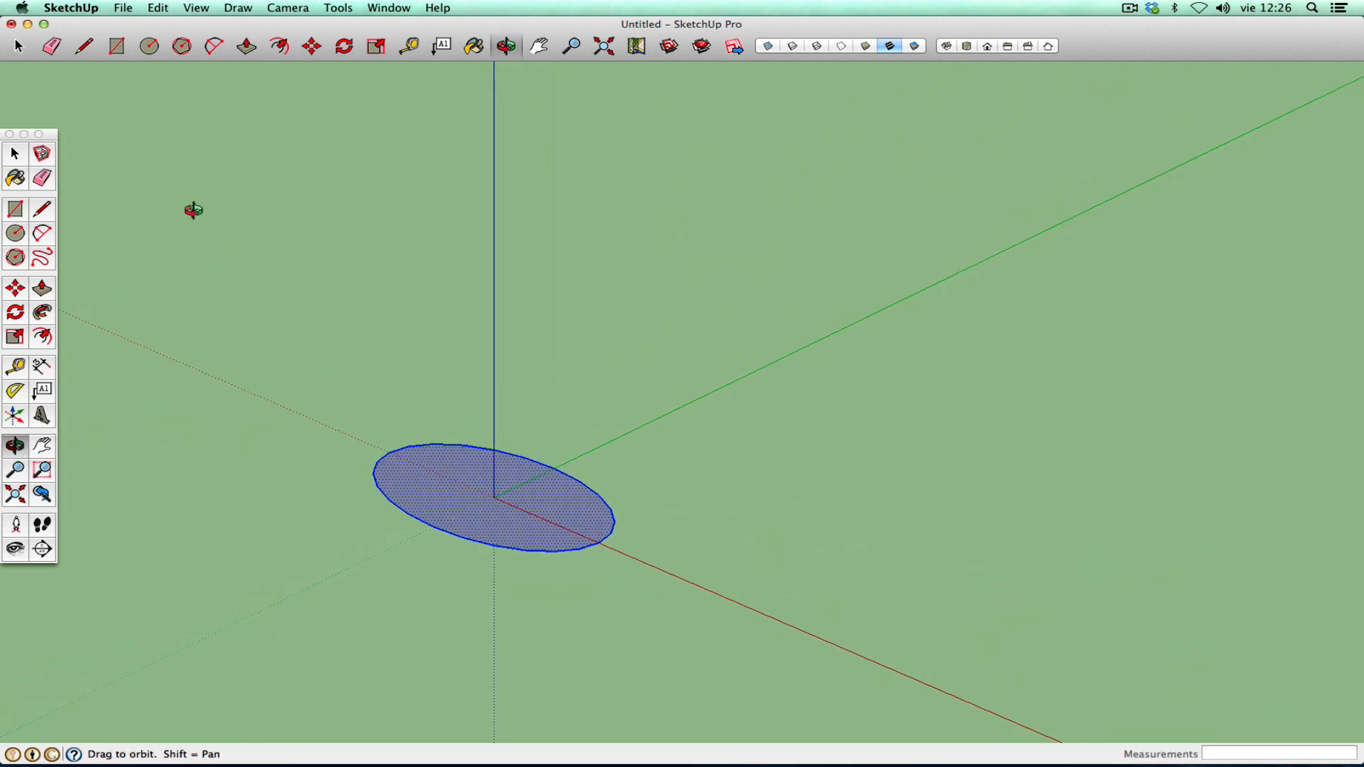
pyautogui.click(15, 153)
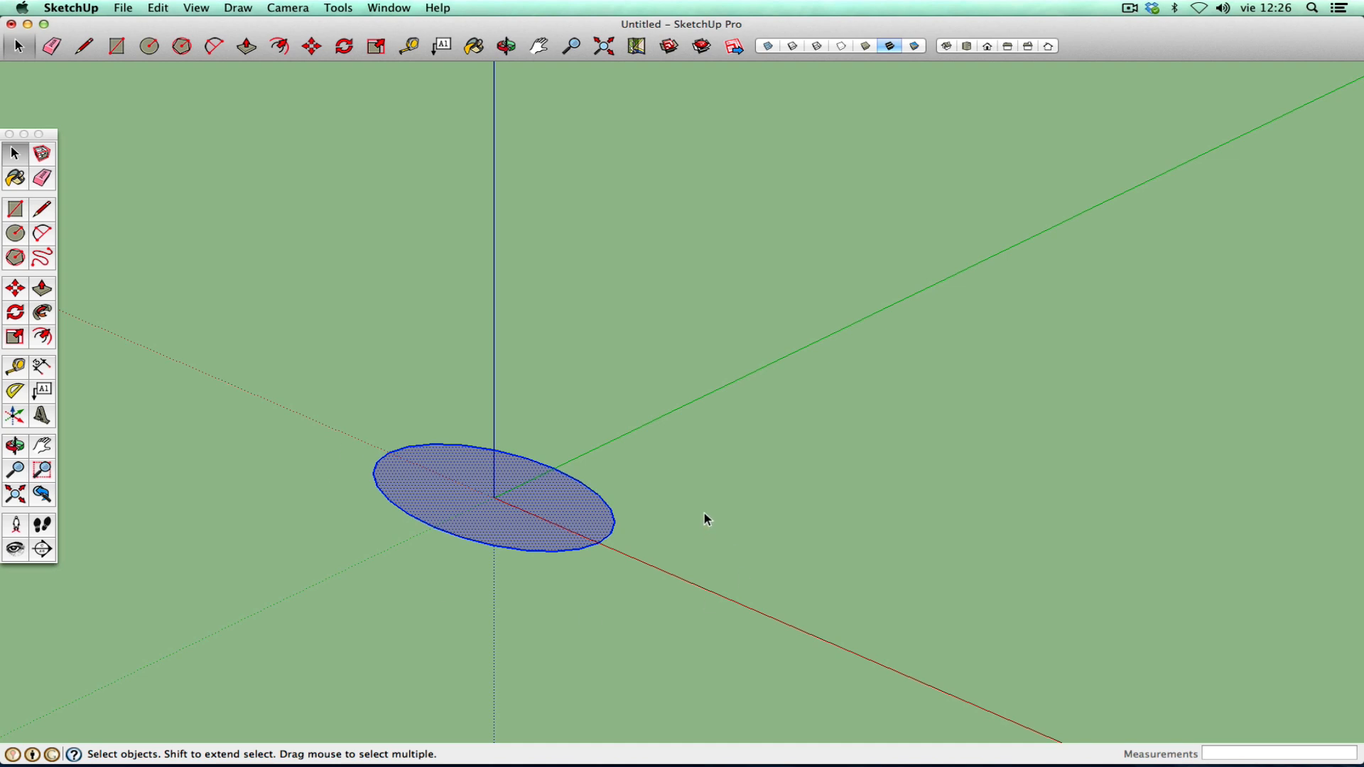
pyautogui.click(472, 372)
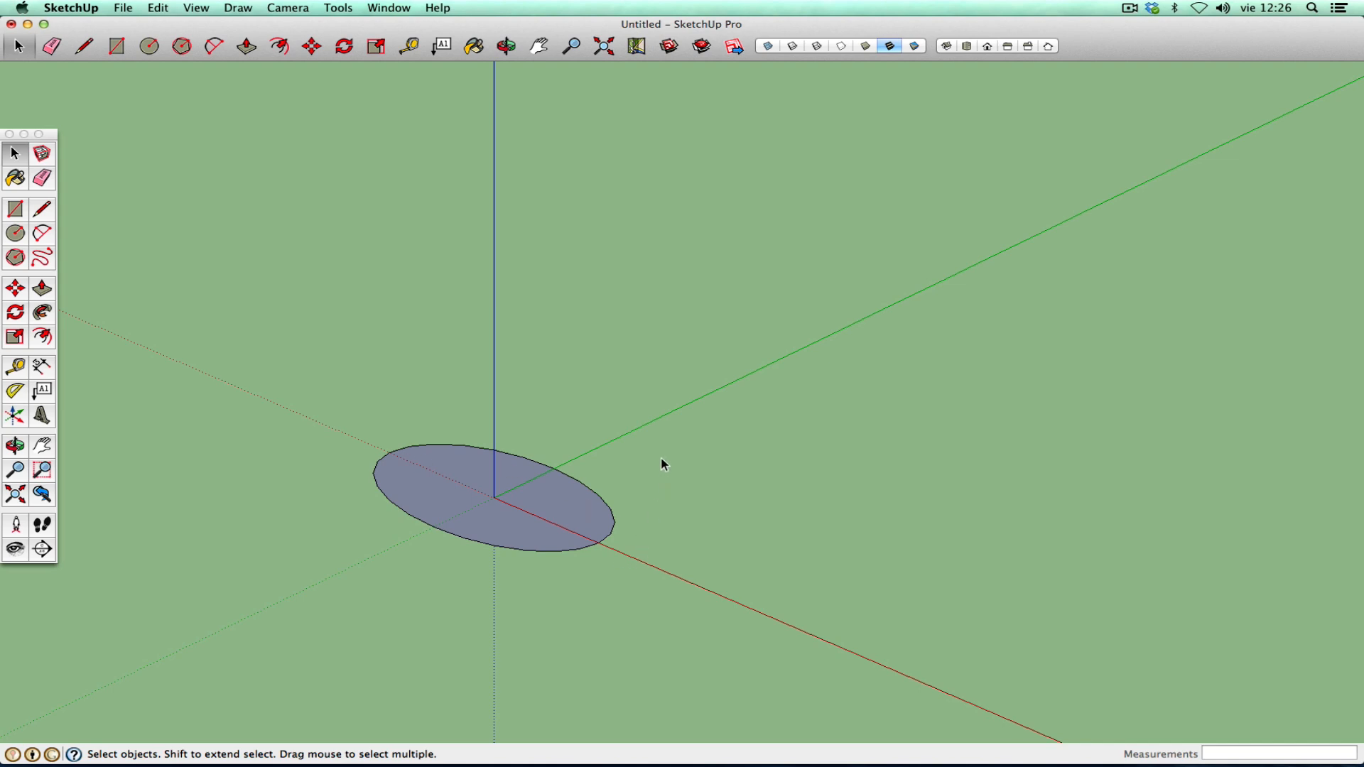
# - Delete the whole ellipse, including its face and edge
pyautogui.click(44, 447)
pyautogui.moveTo(329, 414); pyautogui.dragTo(503, 481)
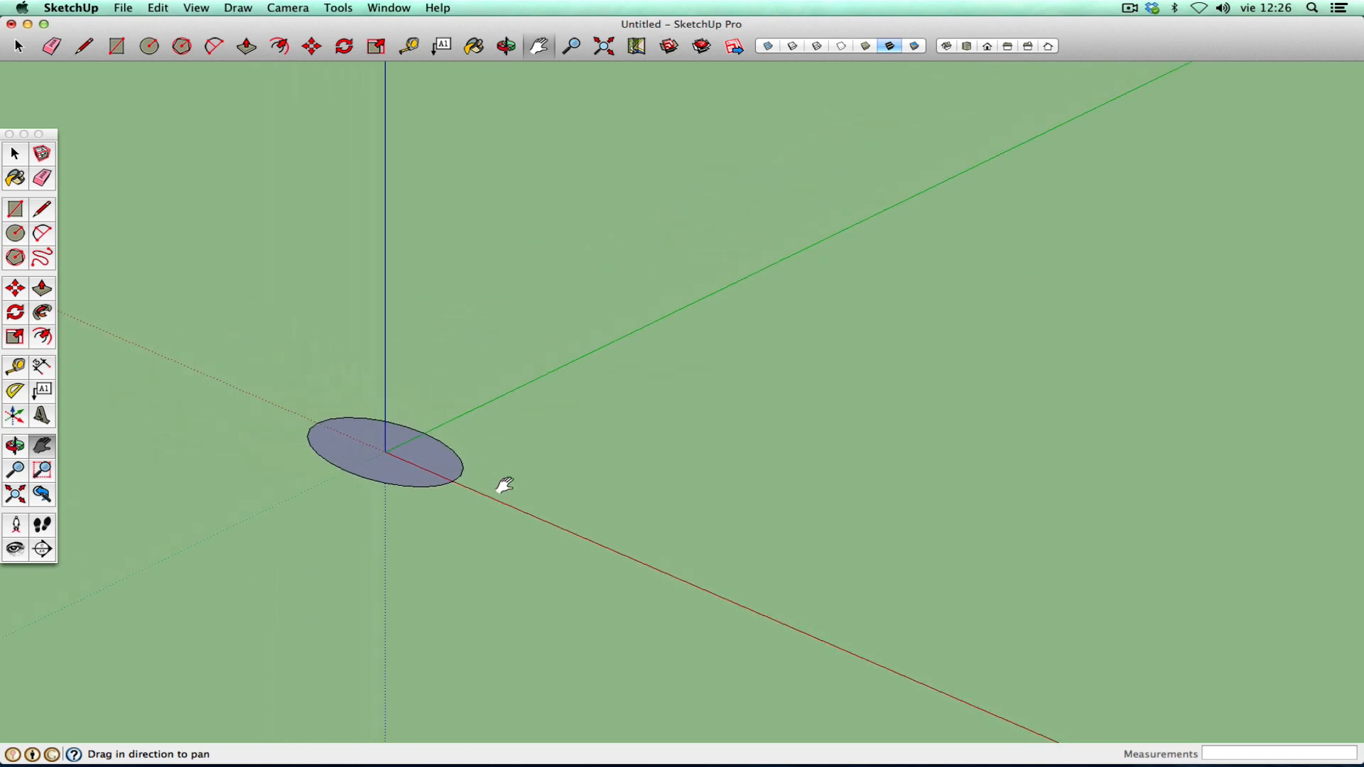
pyautogui.click(44, 210)
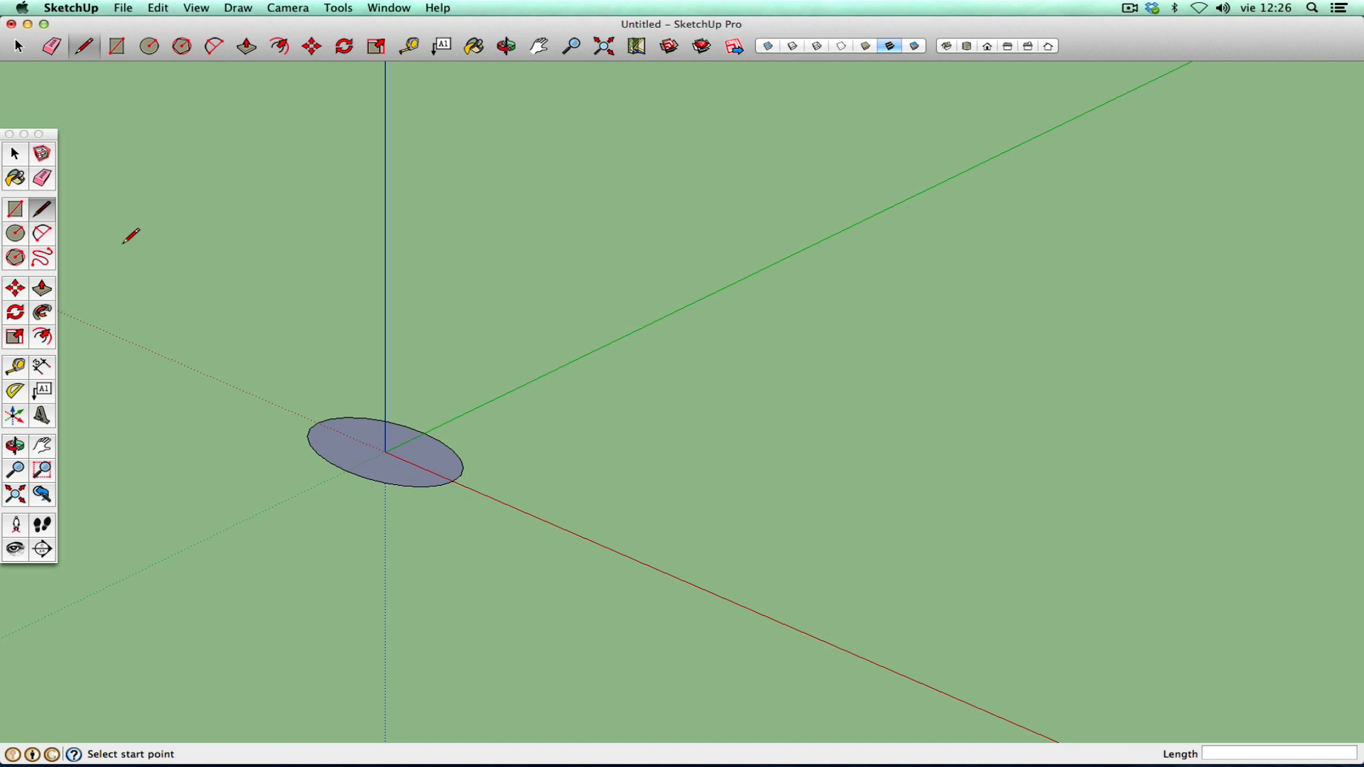
pyautogui.click(20, 162)
pyautogui.moveTo(254, 347); pyautogui.dragTo(560, 567)
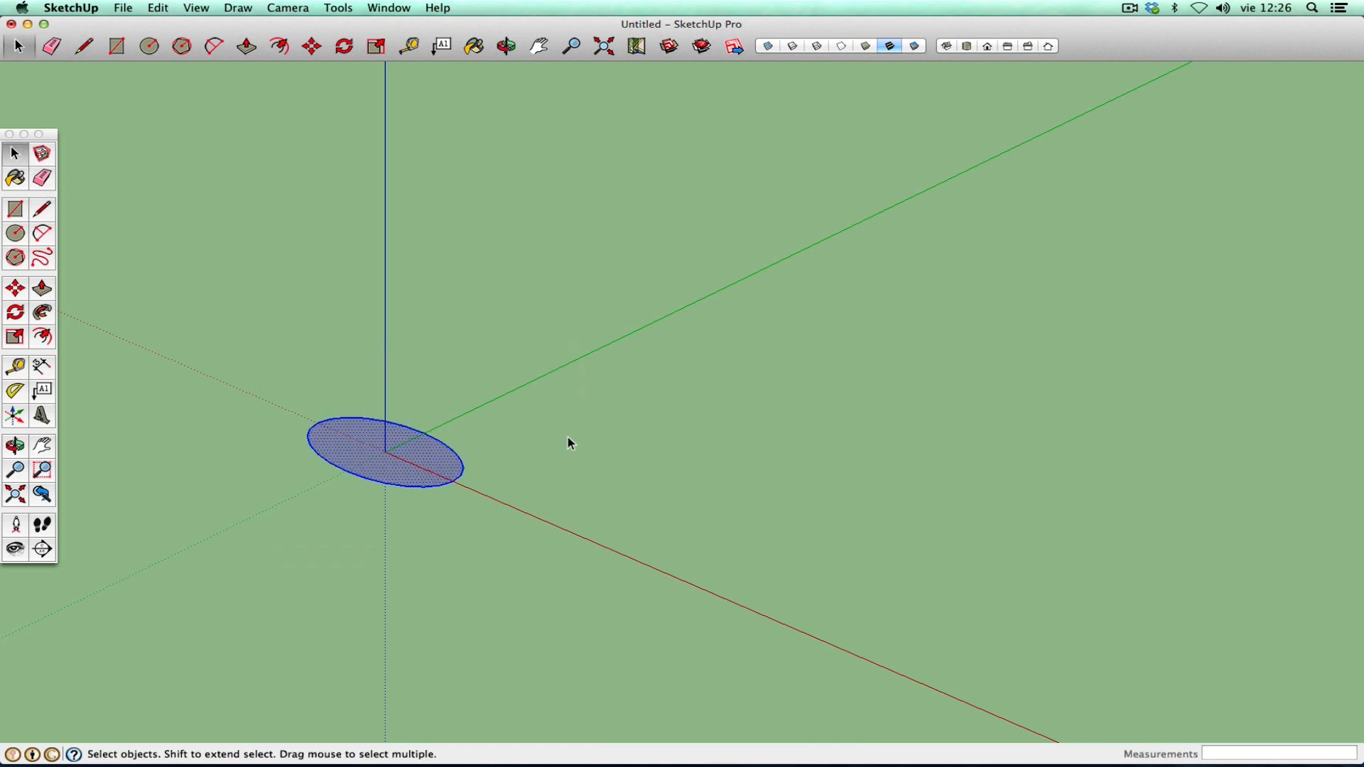
pyautogui.press('Delete')
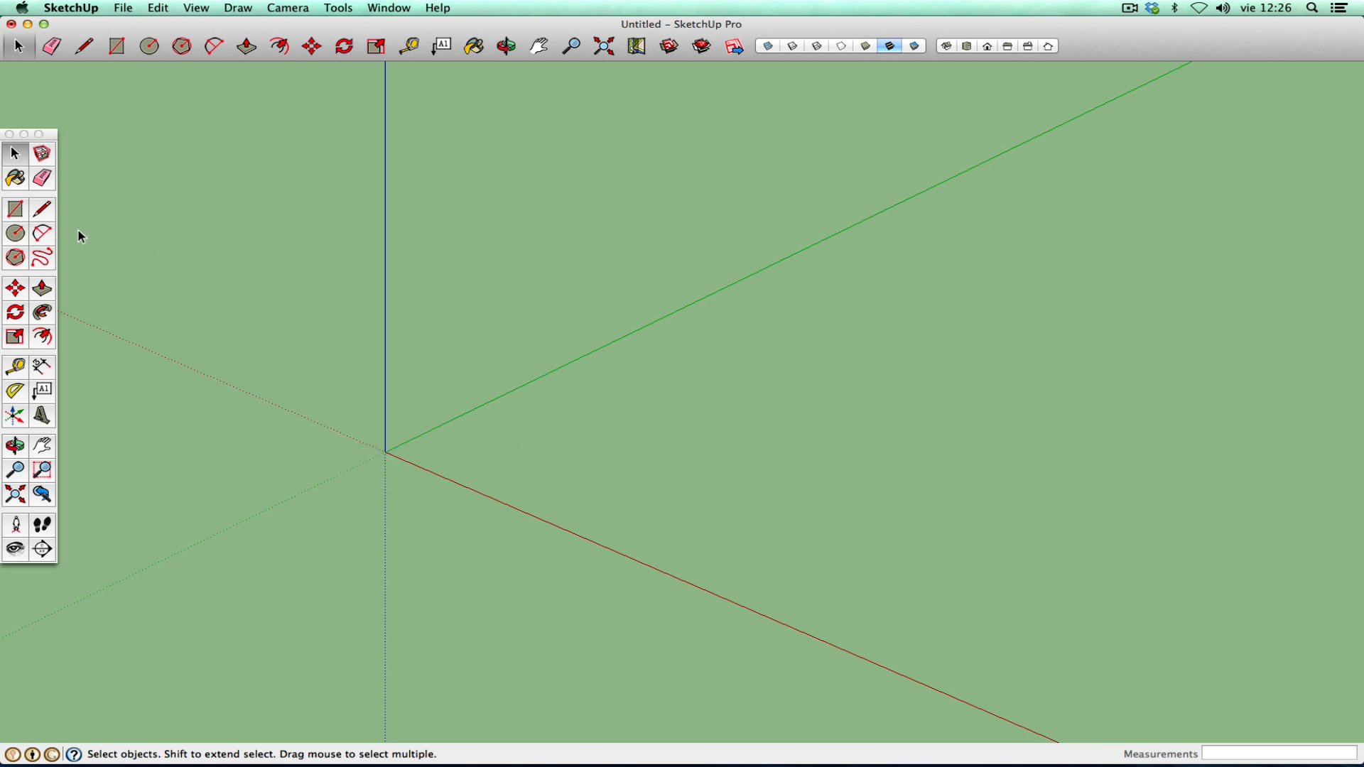
# - Draw a circle centered on the origin with a radius of about 4.97 m on the ground plane
pyautogui.click(16, 233)
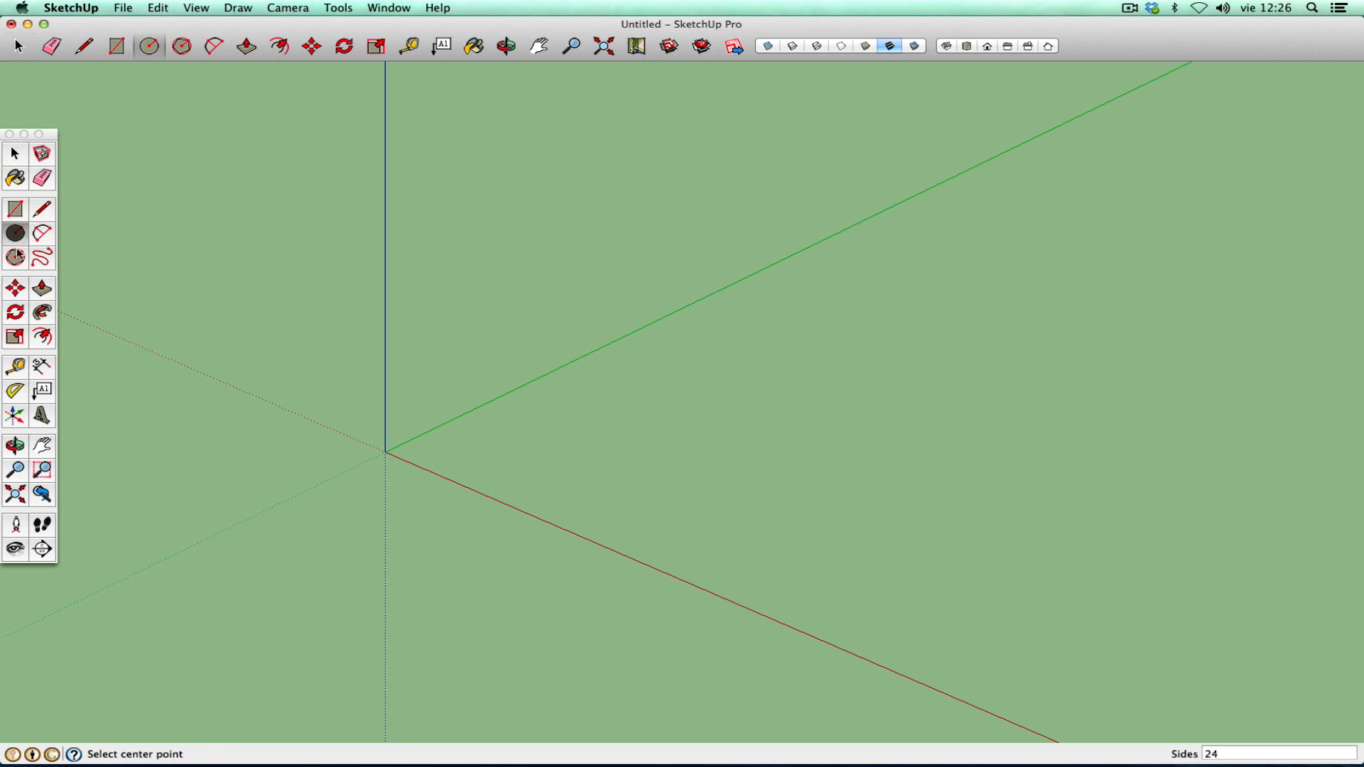
pyautogui.click(386, 451)
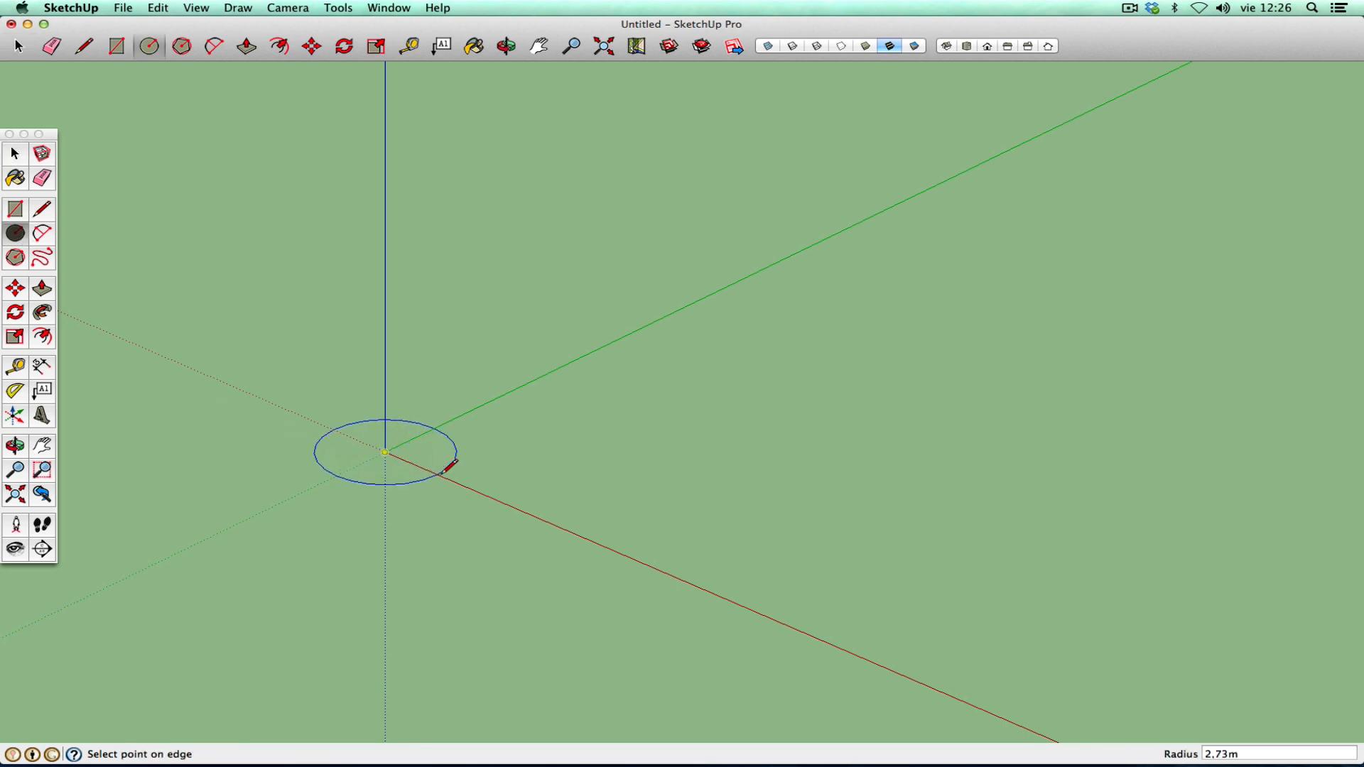
pyautogui.click(482, 490)
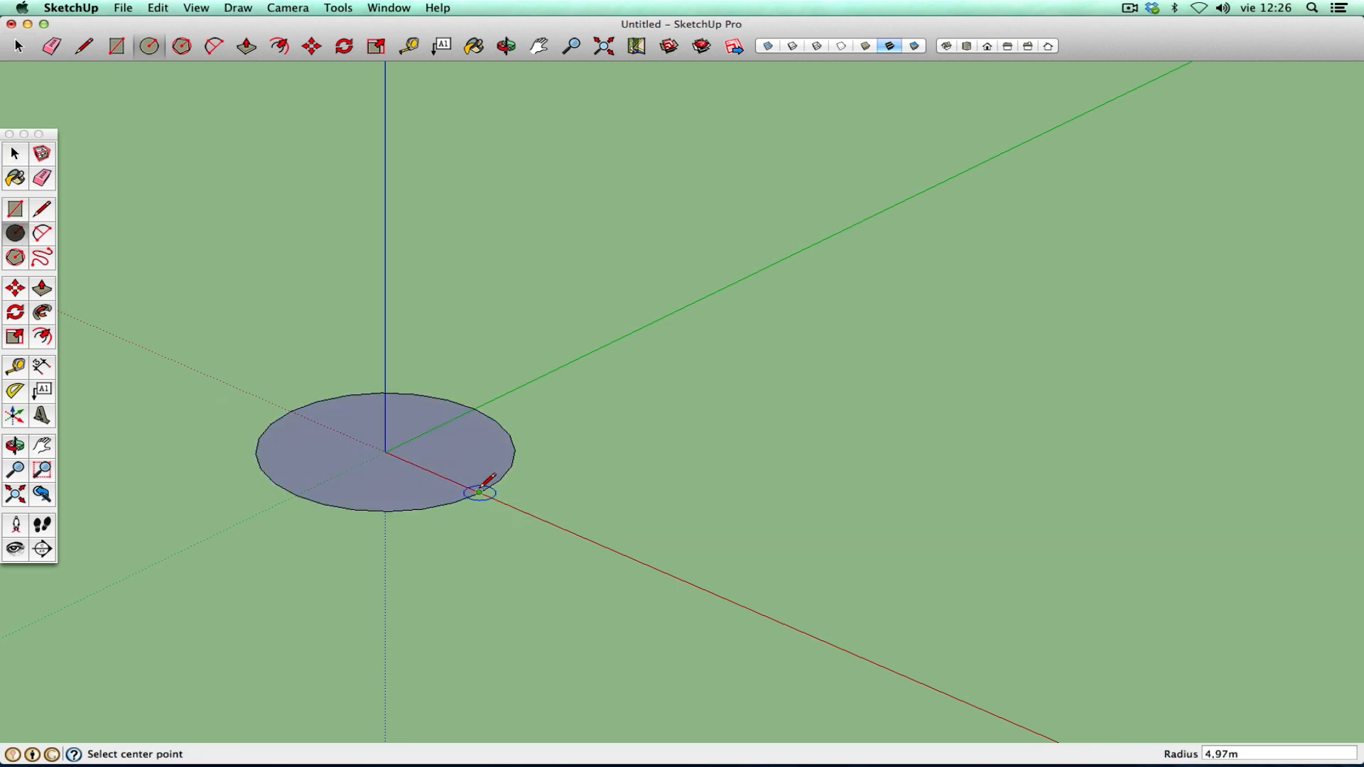
# - Flatten the circle into an ellipse by scaling it about its center along the green axis, and extrude it about 8.23 m upward
pyautogui.click(15, 153)
pyautogui.doubleClick(326, 488)
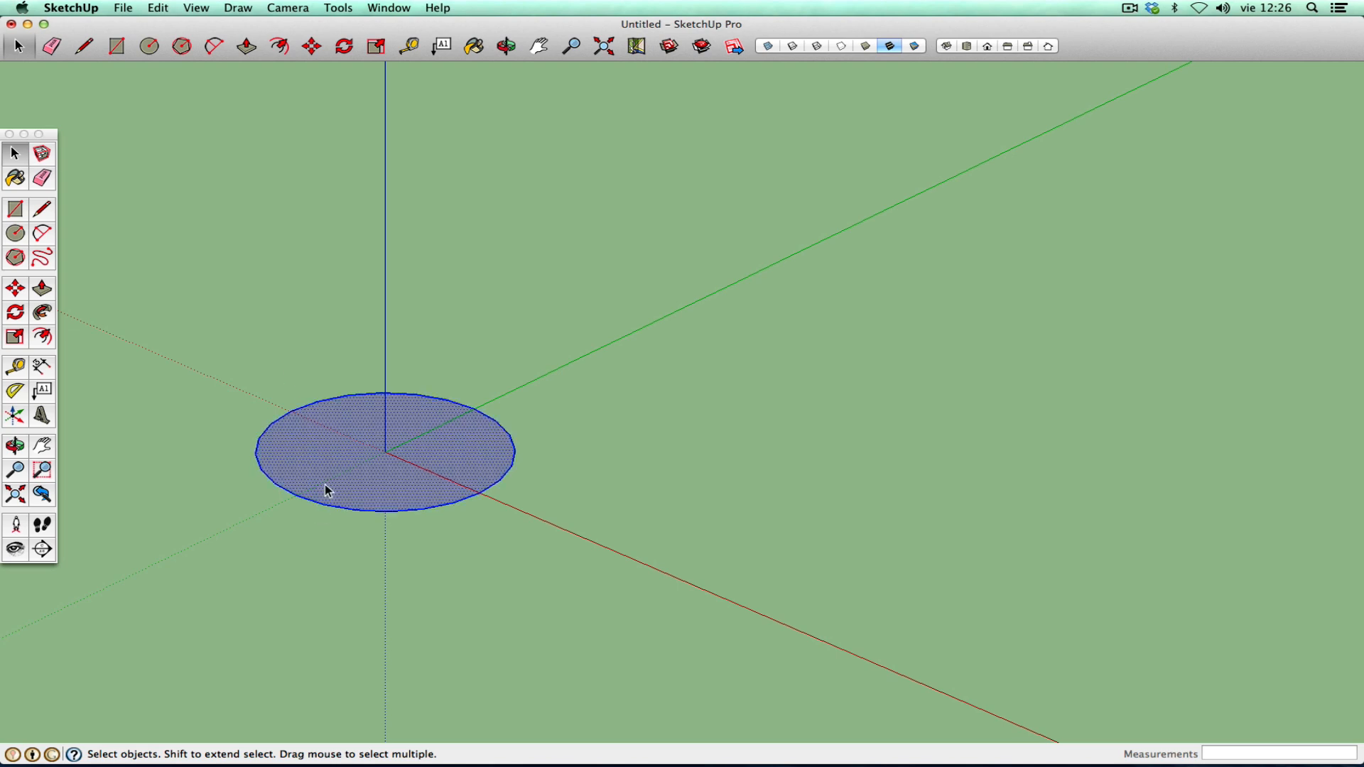
pyautogui.click(15, 336)
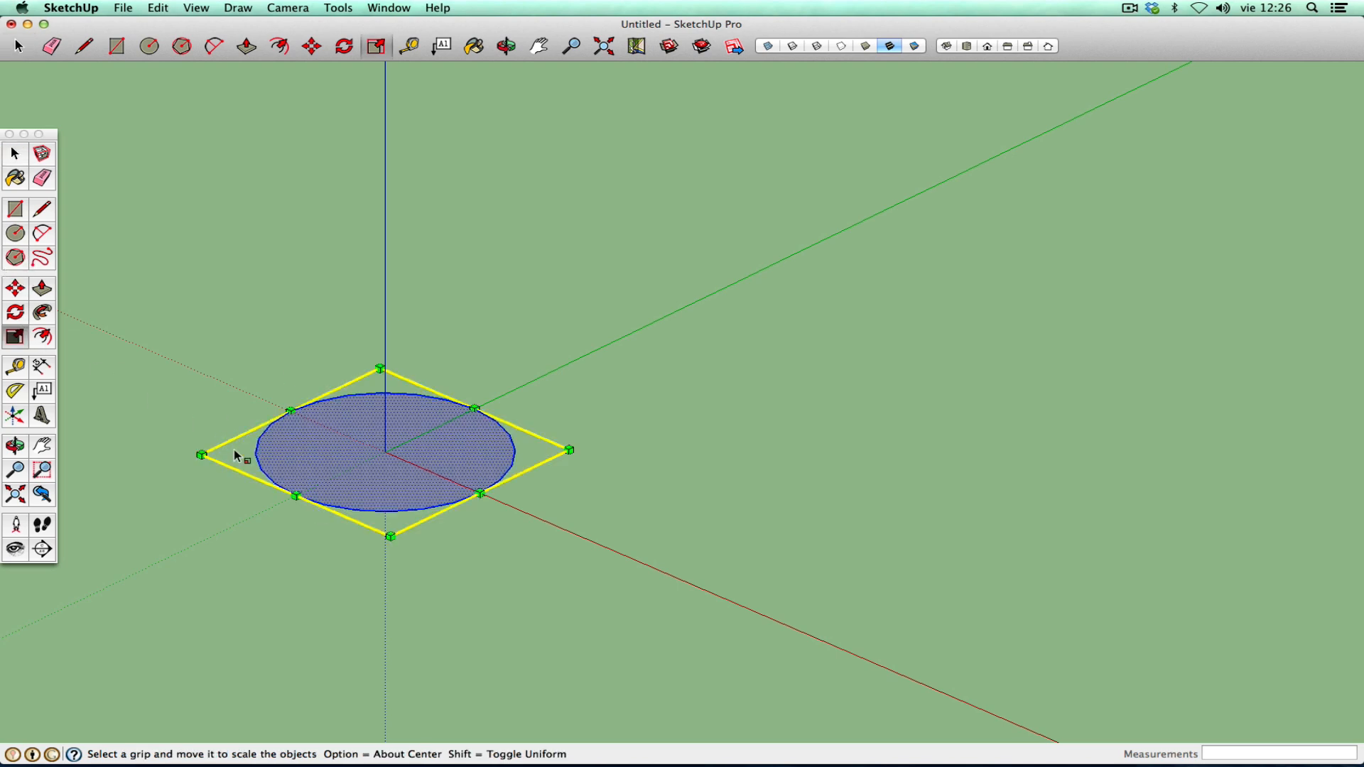
pyautogui.moveTo(295, 493); pyautogui.dragTo(328, 481)
pyautogui.click(15, 154)
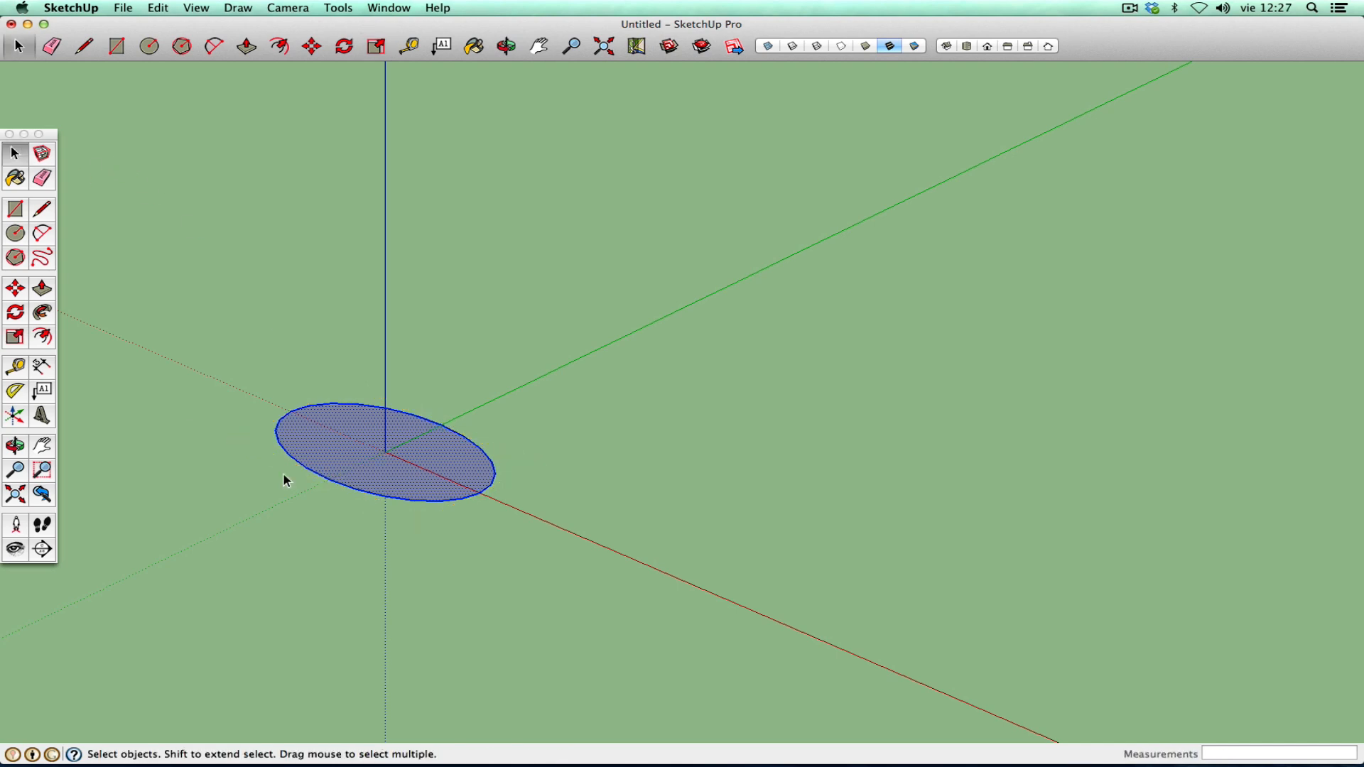
pyautogui.click(42, 288)
pyautogui.moveTo(336, 441); pyautogui.dragTo(330, 248)
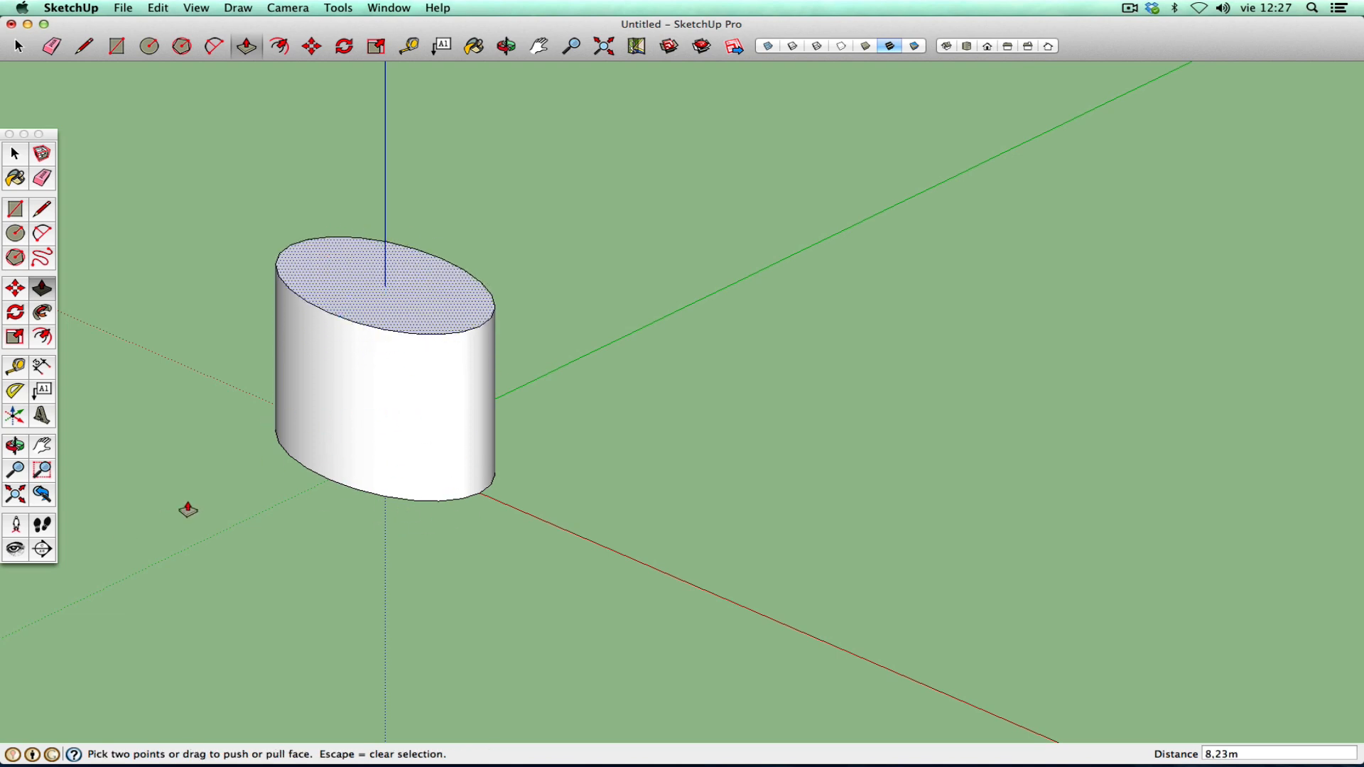
# - Taper the elliptical solid by shrinking its top face uniformly about its center
pyautogui.click(15, 154)
pyautogui.doubleClick(418, 303)
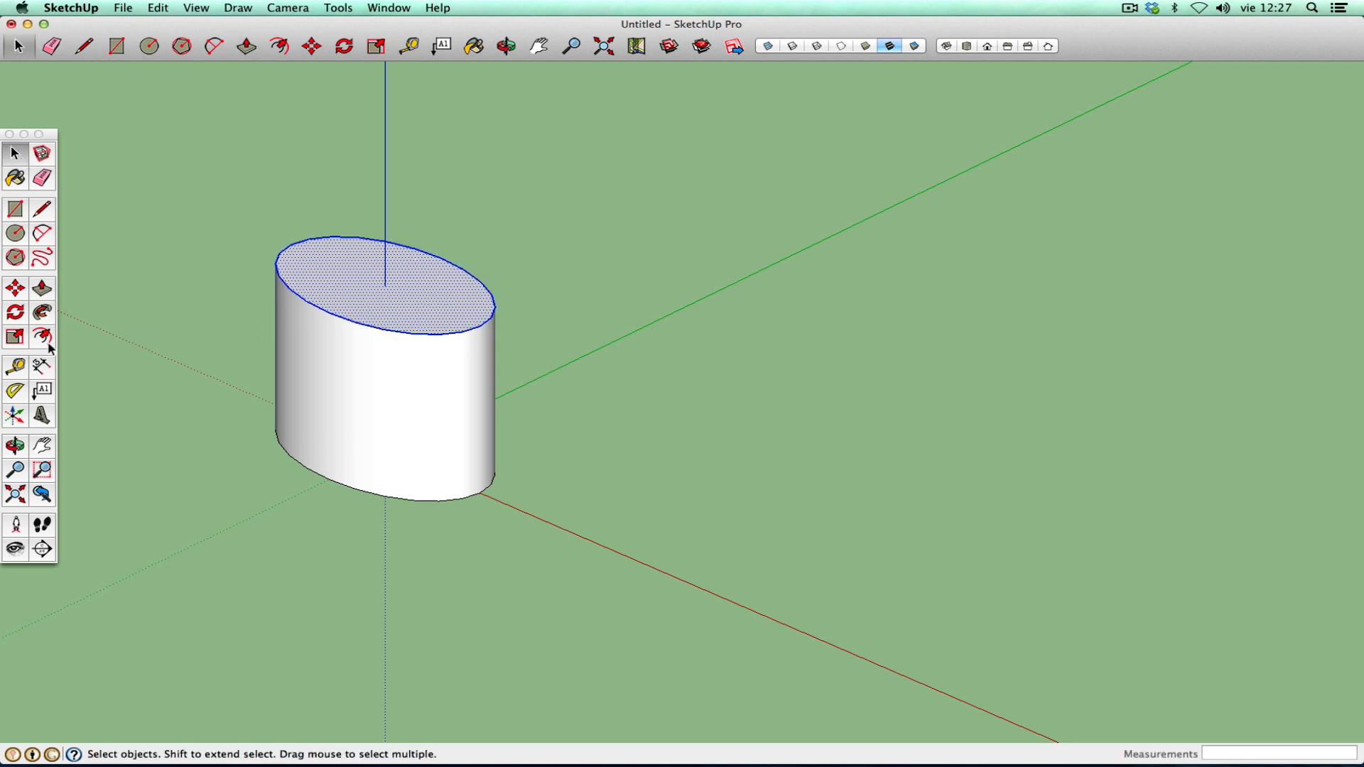
pyautogui.click(15, 336)
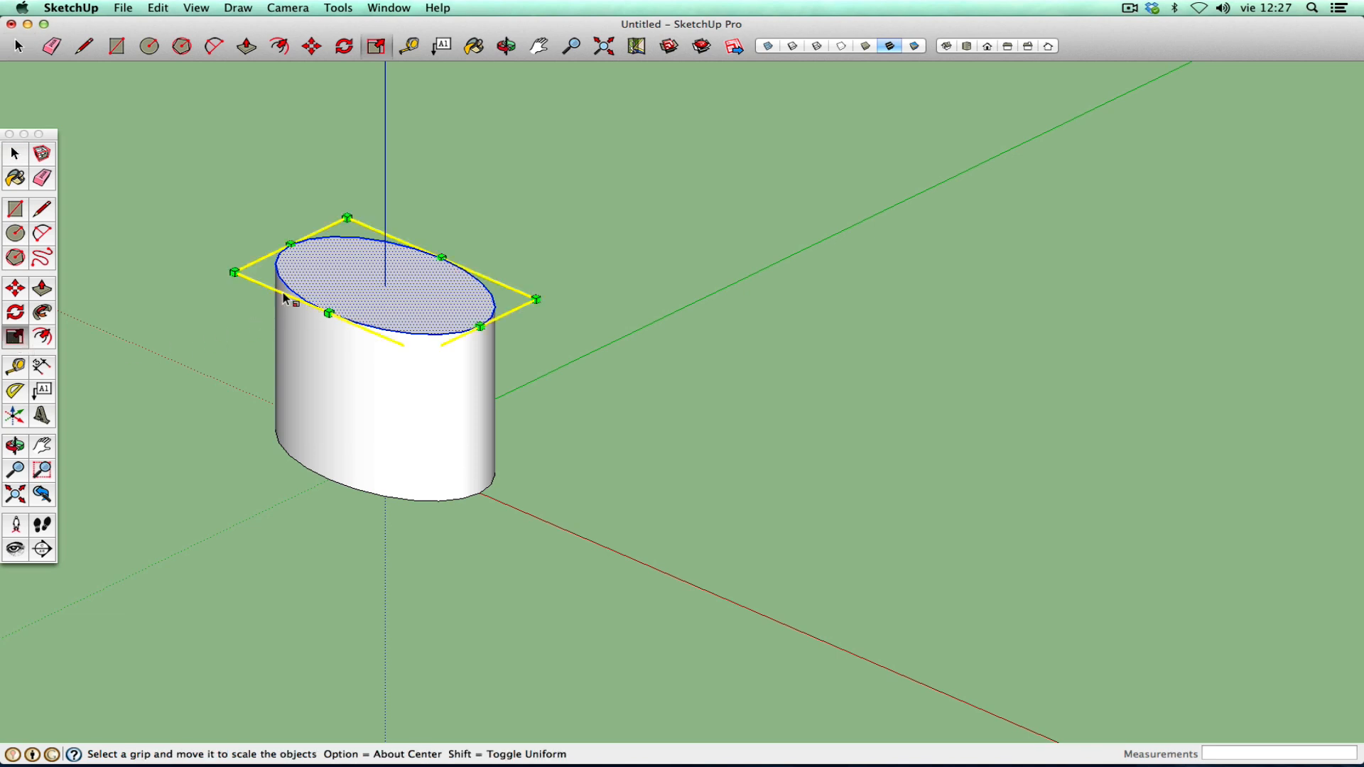
pyautogui.keyDown('alt'); pyautogui.moveTo(235, 272); pyautogui.dragTo(310, 280); pyautogui.keyUp('alt')
pyautogui.click(21, 157)
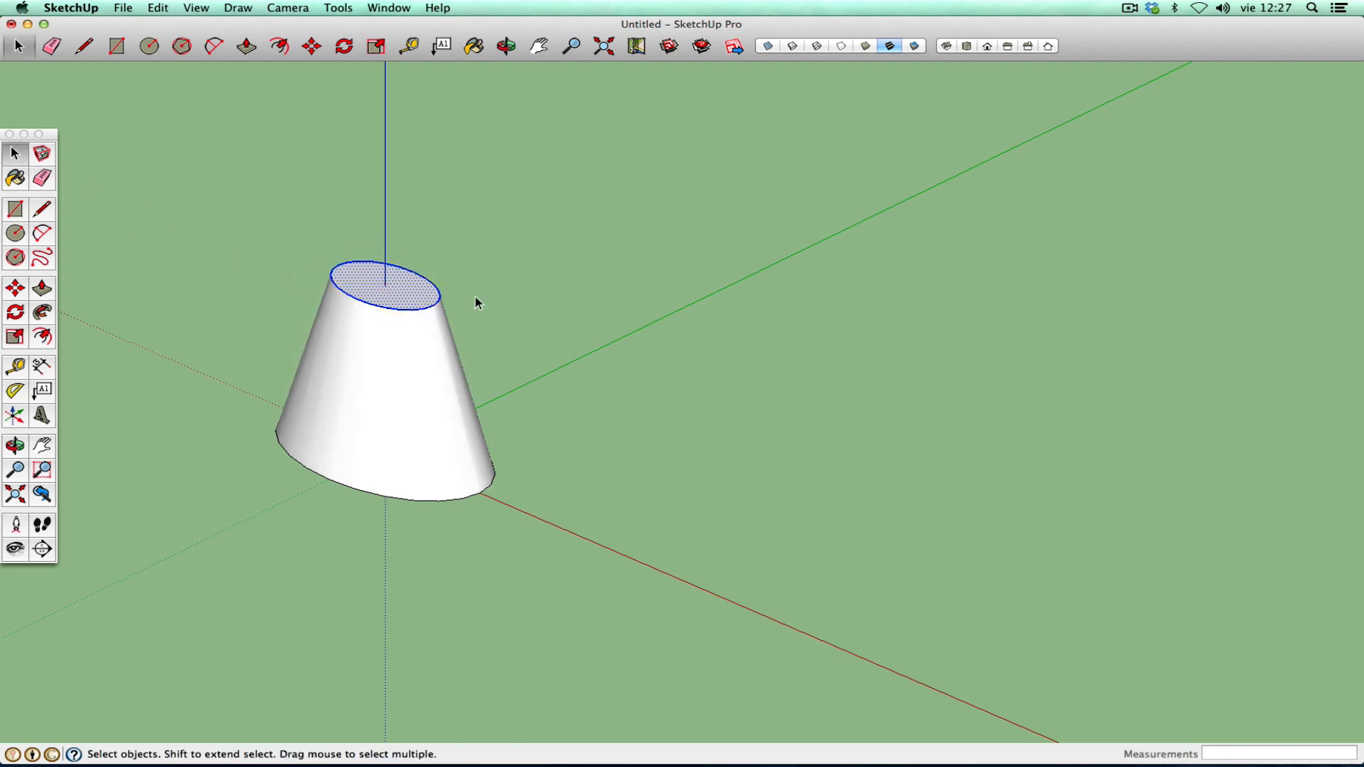
# - Scale the tapered solid's top face about its center along the red axis to a factor of about 0.42 and deselect it
pyautogui.click(17, 447)
pyautogui.moveTo(341, 573); pyautogui.dragTo(462, 441)
pyautogui.click(16, 154)
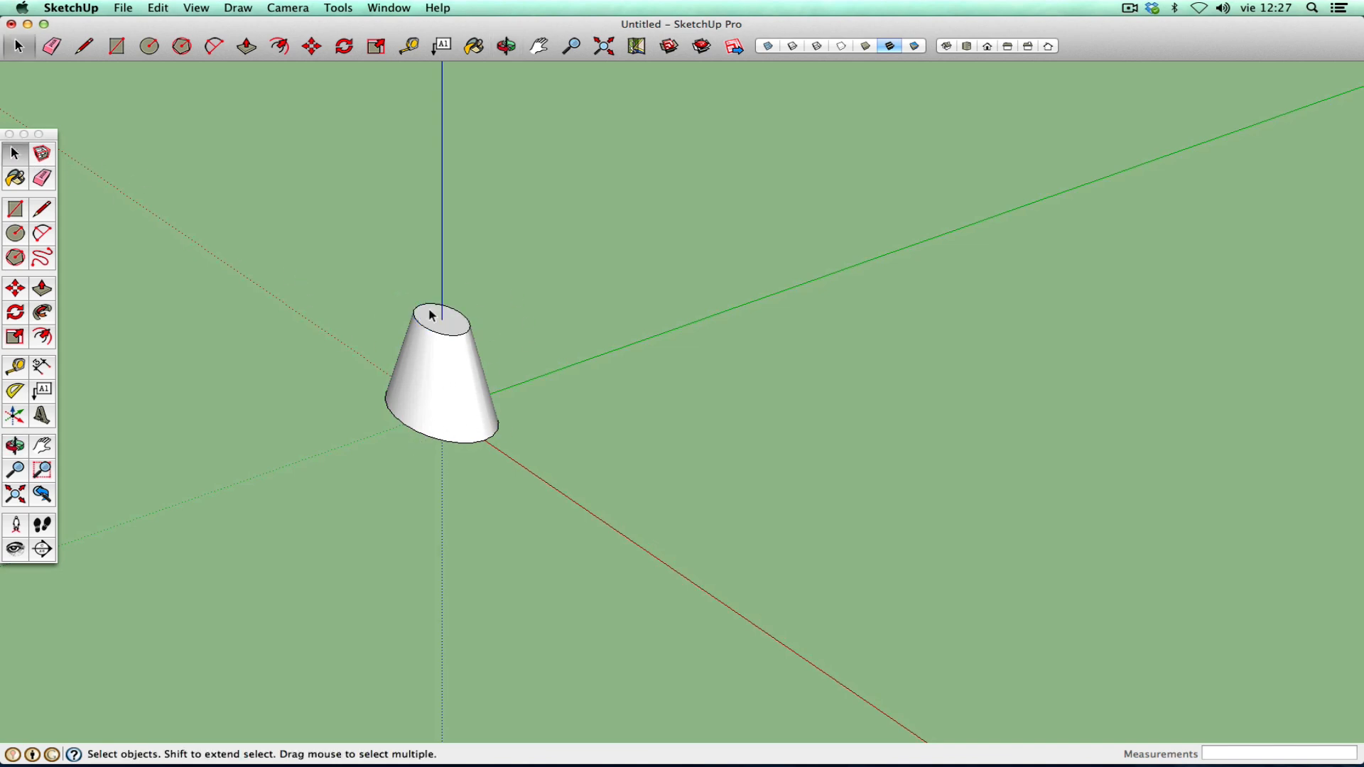
pyautogui.click(42, 450)
pyautogui.moveTo(363, 368); pyautogui.dragTo(456, 441)
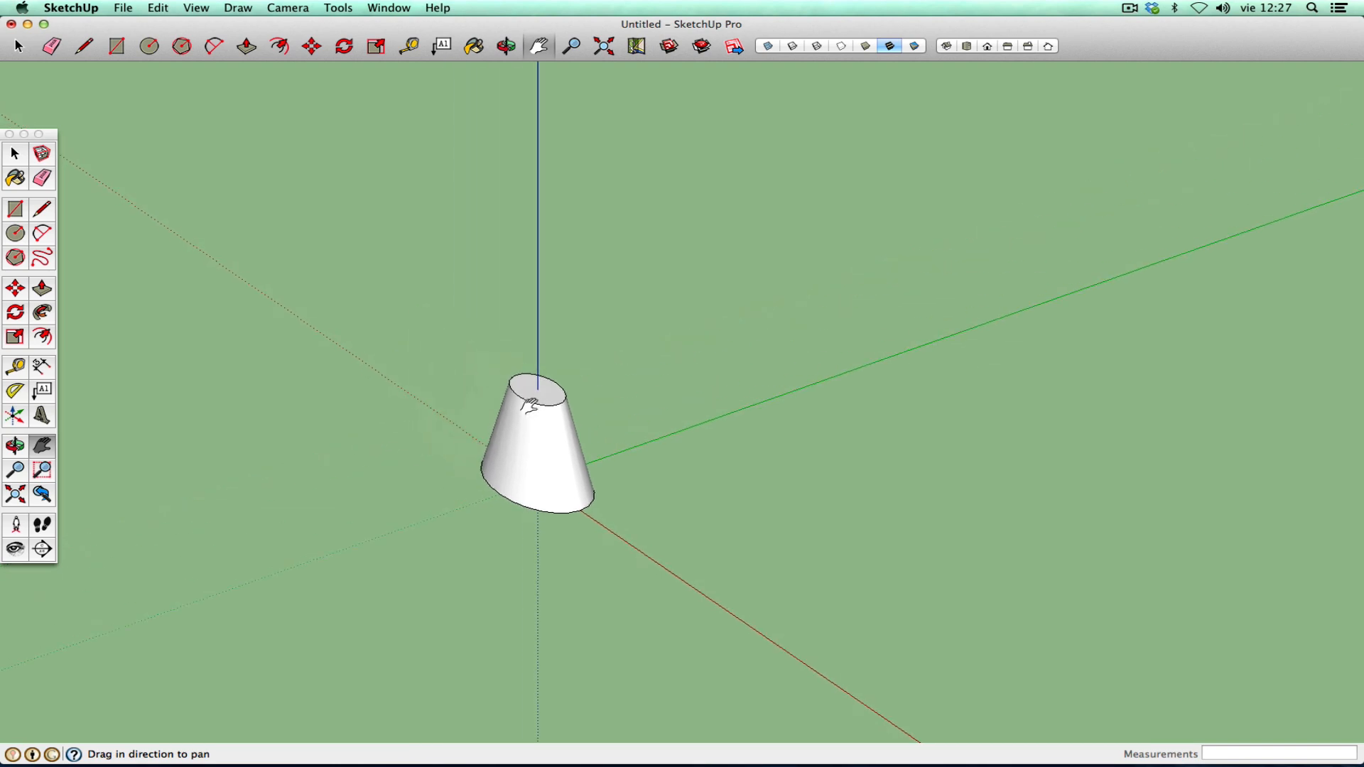
pyautogui.click(15, 154)
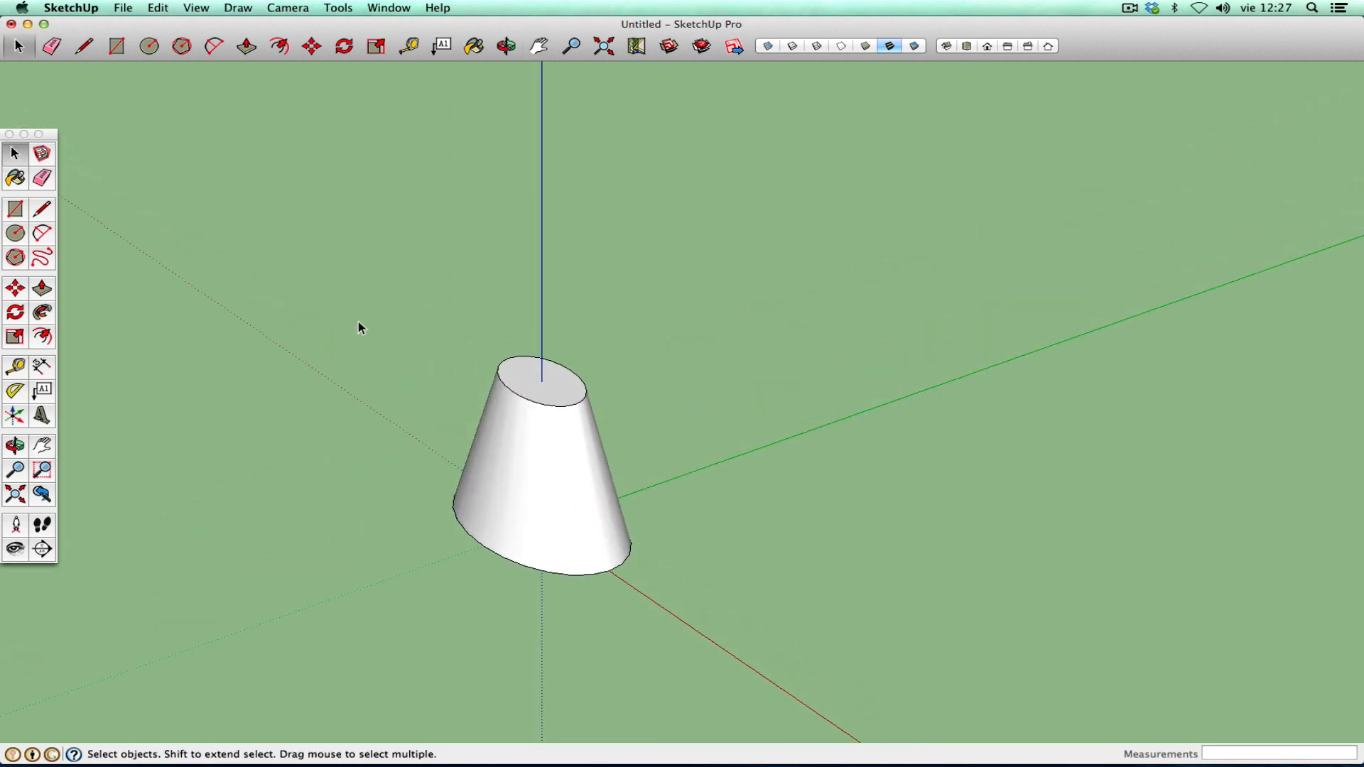
pyautogui.click(542, 387)
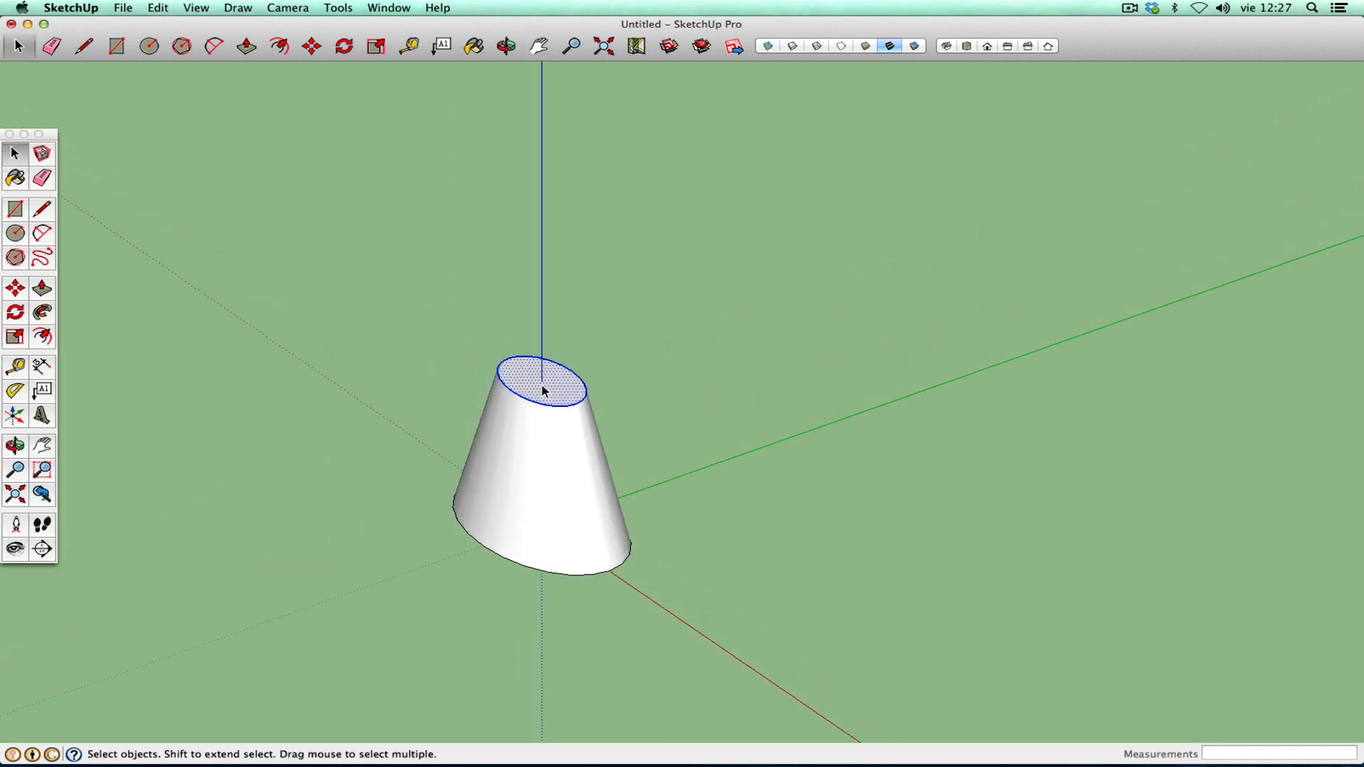
pyautogui.click(15, 337)
pyautogui.moveTo(572, 402); pyautogui.dragTo(554, 390)
pyautogui.moveTo(556, 391); pyautogui.dragTo(558, 391)
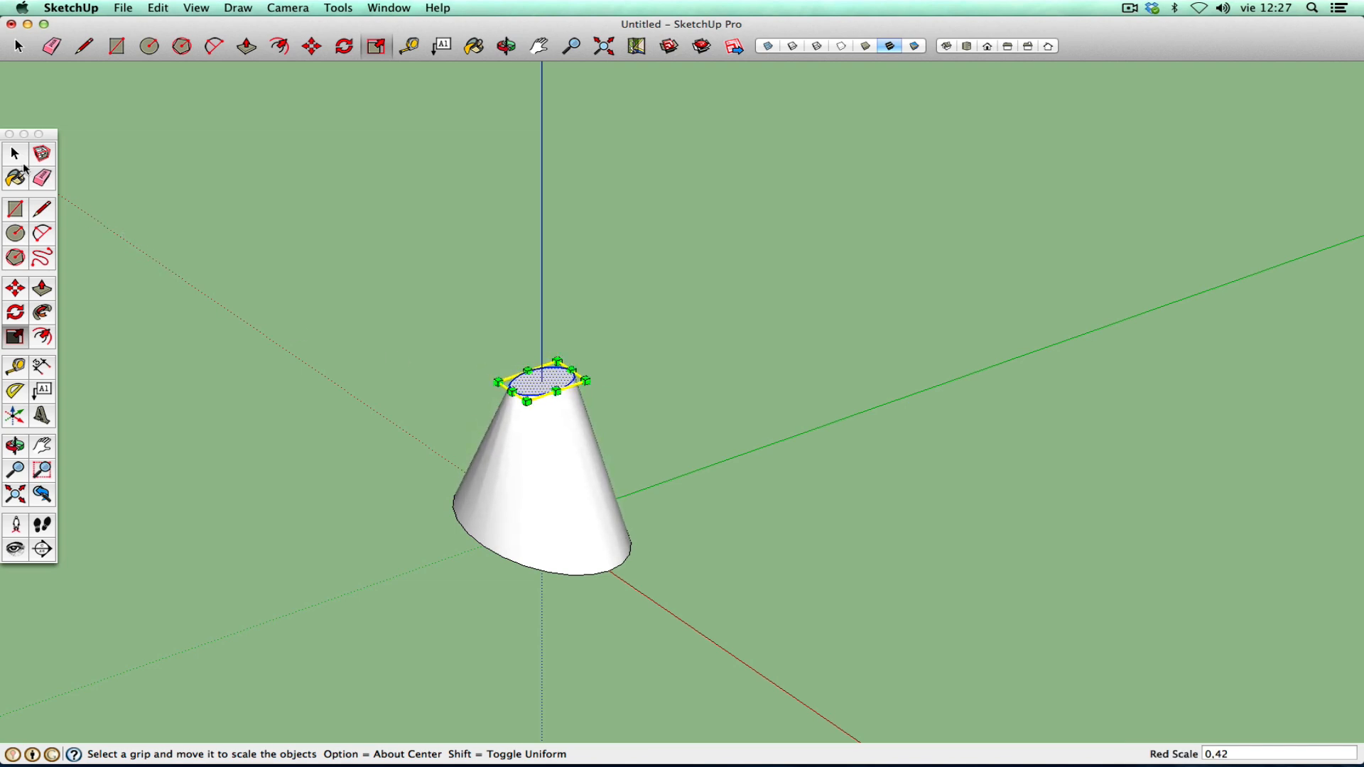
pyautogui.click(14, 153)
pyautogui.click(235, 343)
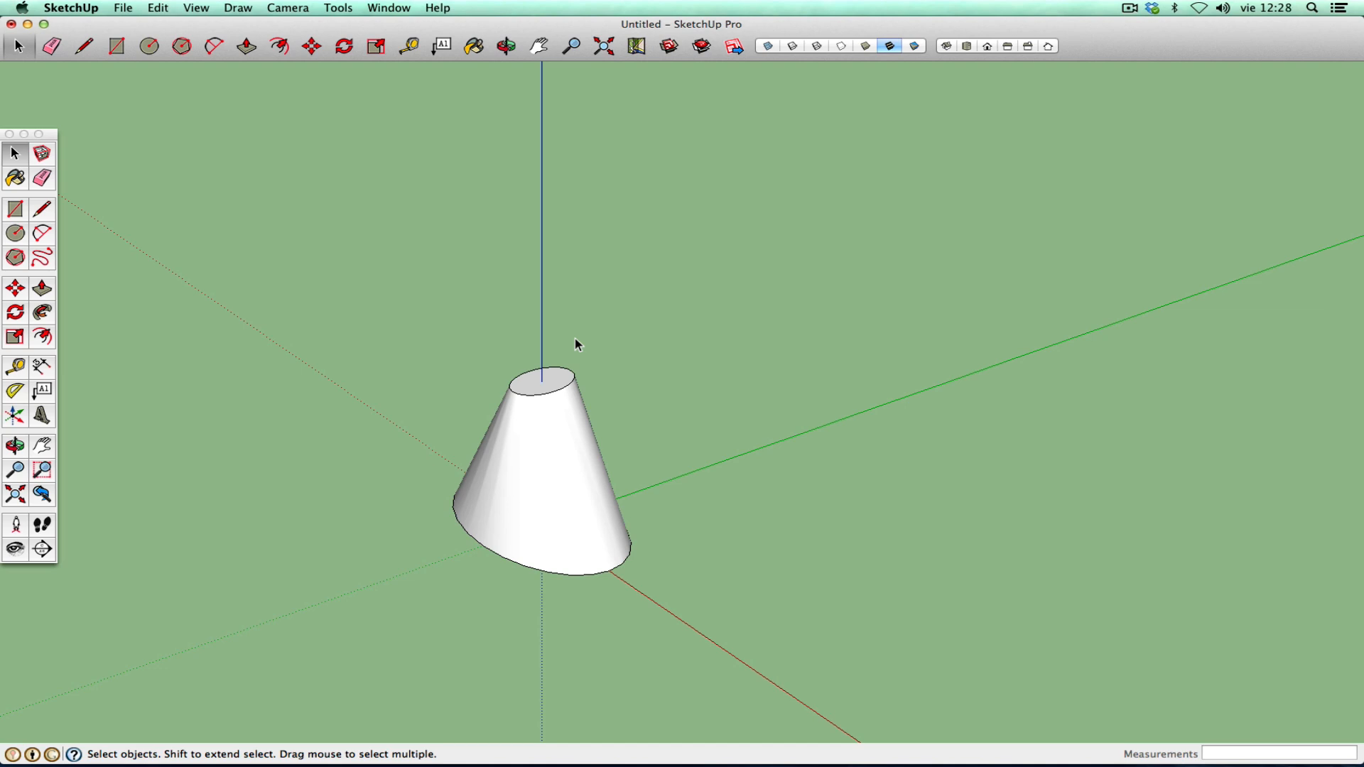
# - Delete the entire tapered solid
pyautogui.moveTo(375, 310); pyautogui.dragTo(745, 630)
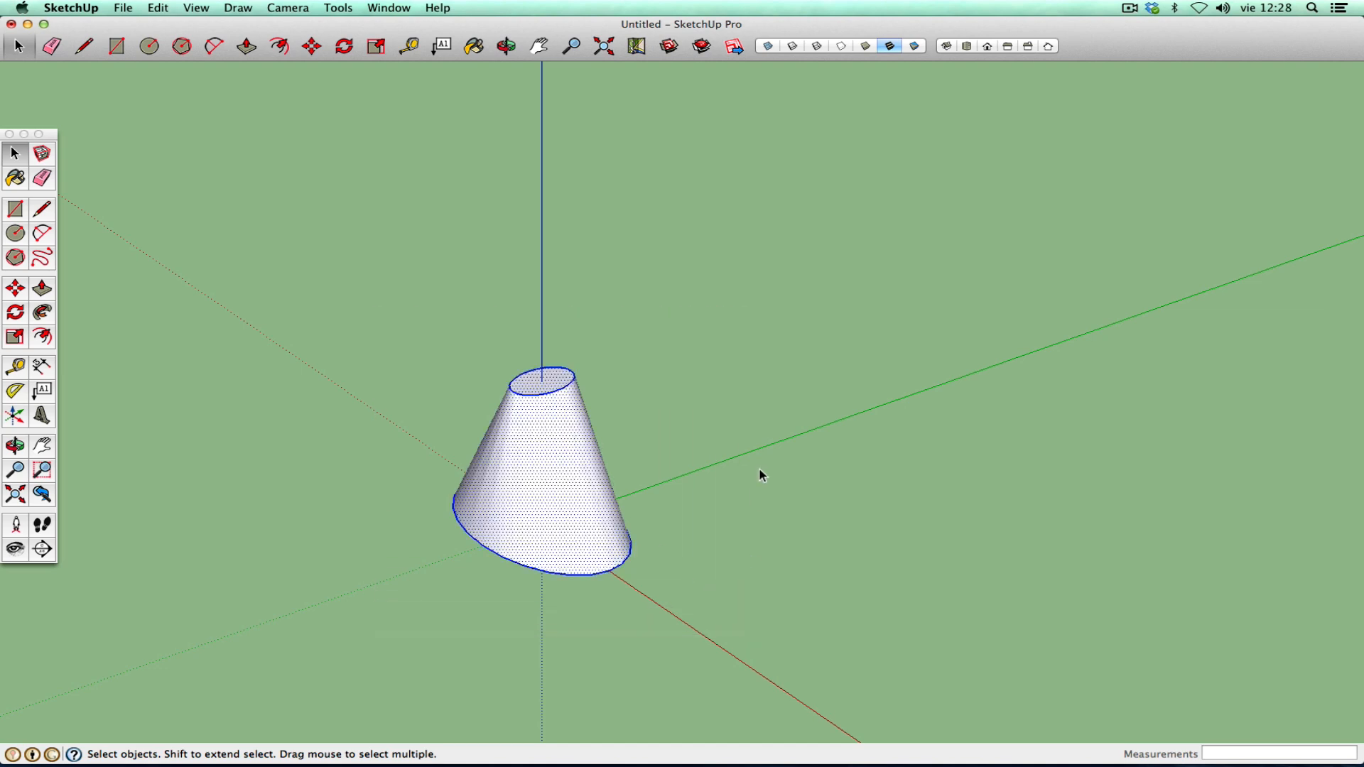
pyautogui.press('Delete')
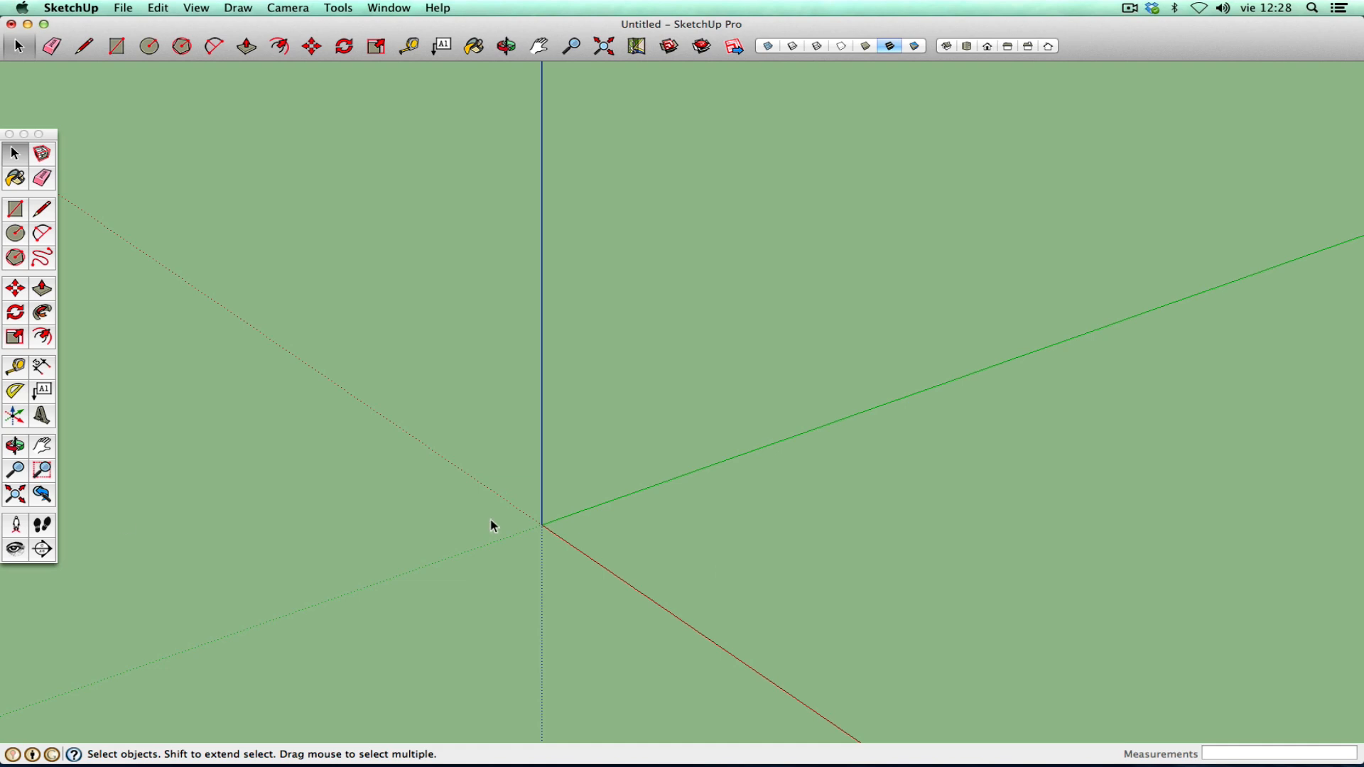
# - Examine the component tool and the View and Edit commands, including Make Component and Intersect Faces
pyautogui.click(41, 446)
pyautogui.moveTo(664, 518); pyautogui.dragTo(521, 421)
pyautogui.rightClick(503, 442)
pyautogui.click(551, 455)
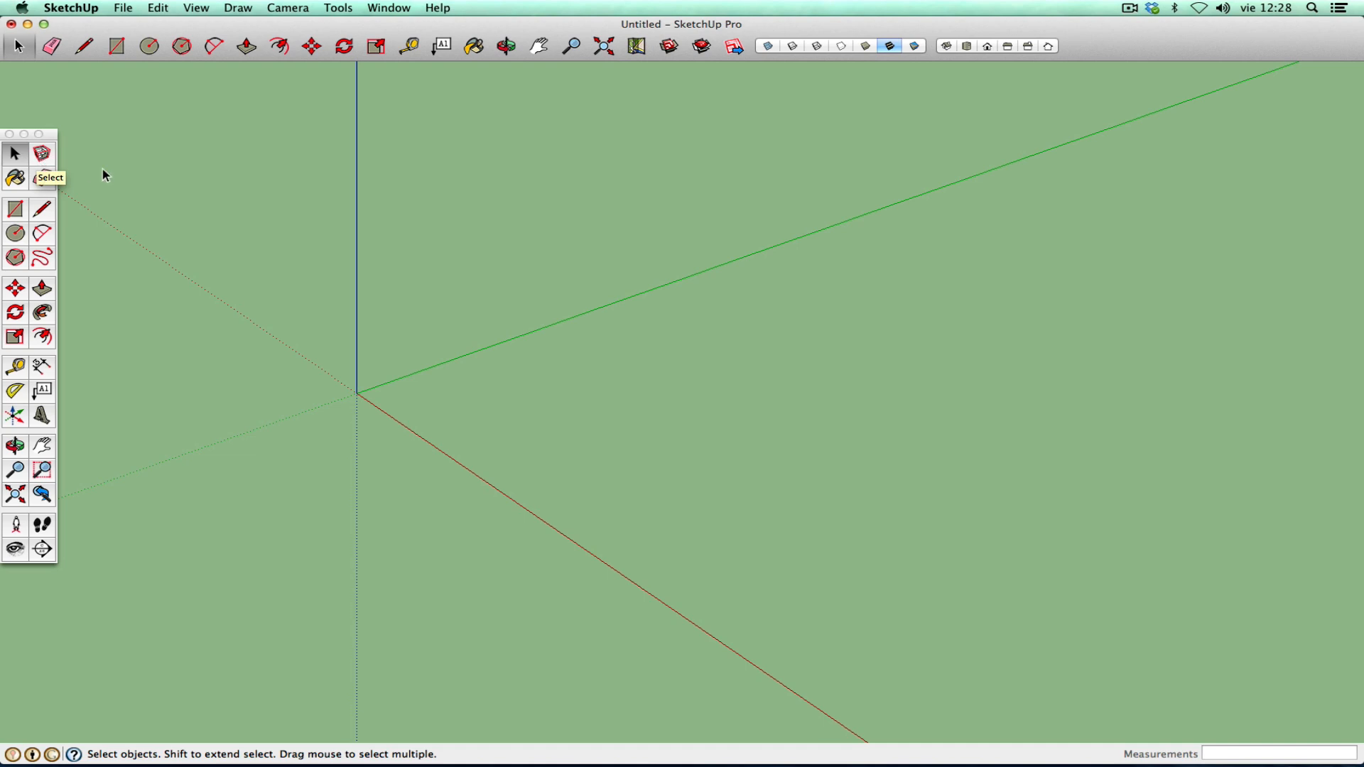
pyautogui.click(43, 156)
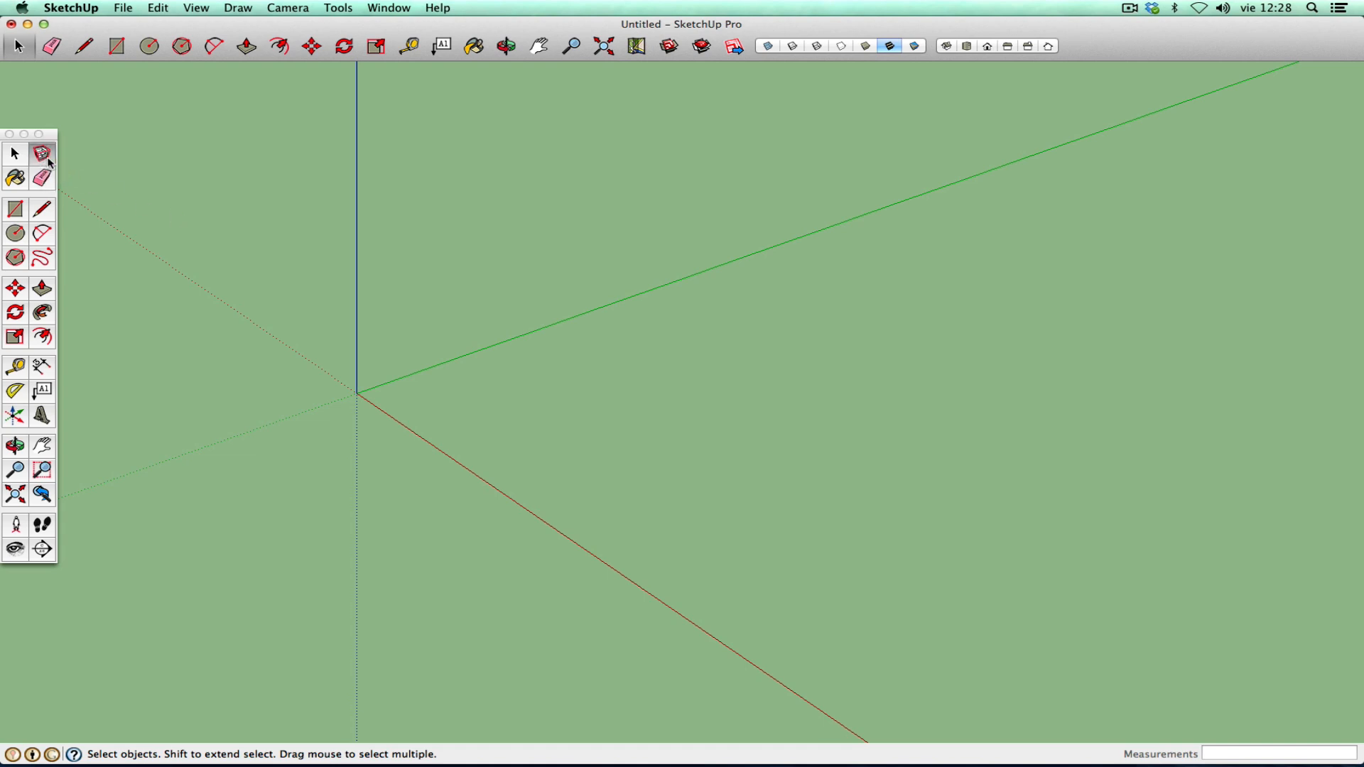
pyautogui.click(200, 8)
pyautogui.moveTo(158, 8)
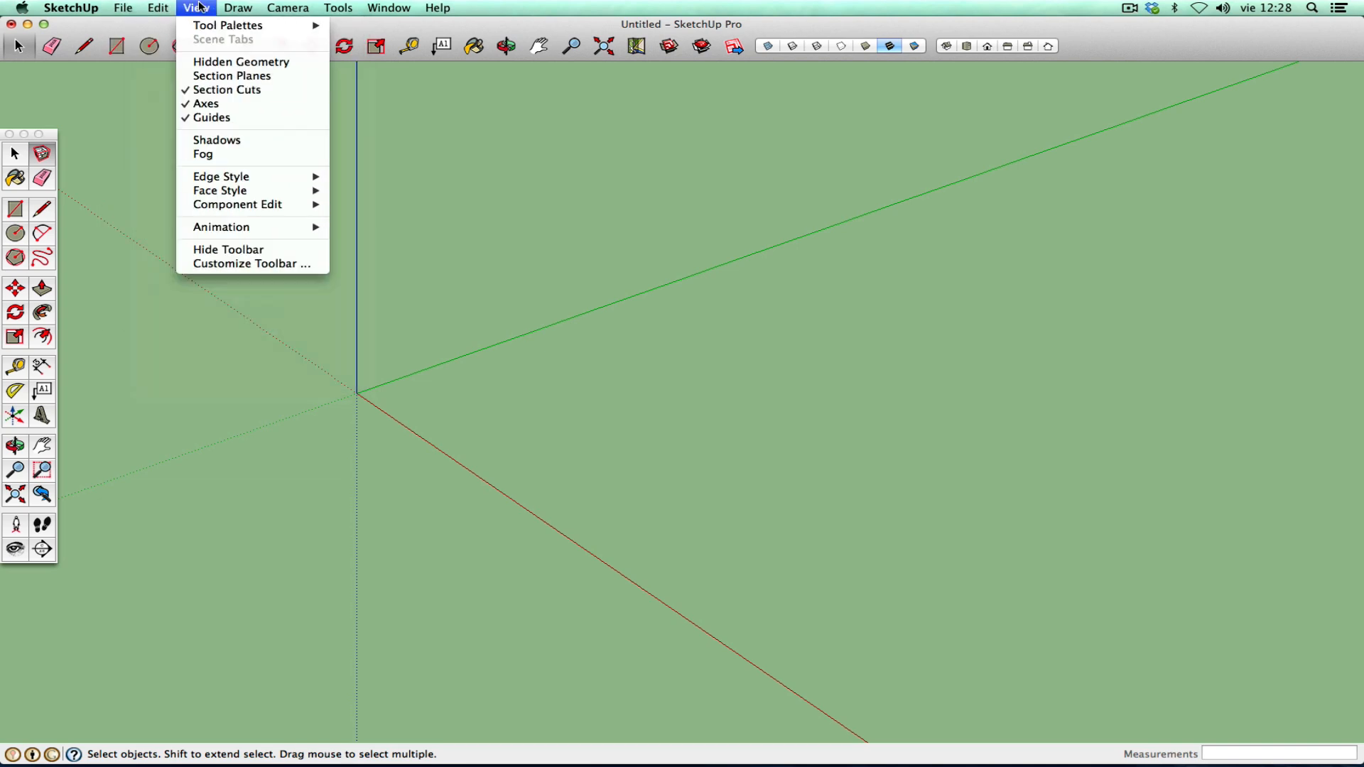
pyautogui.moveTo(327, 7)
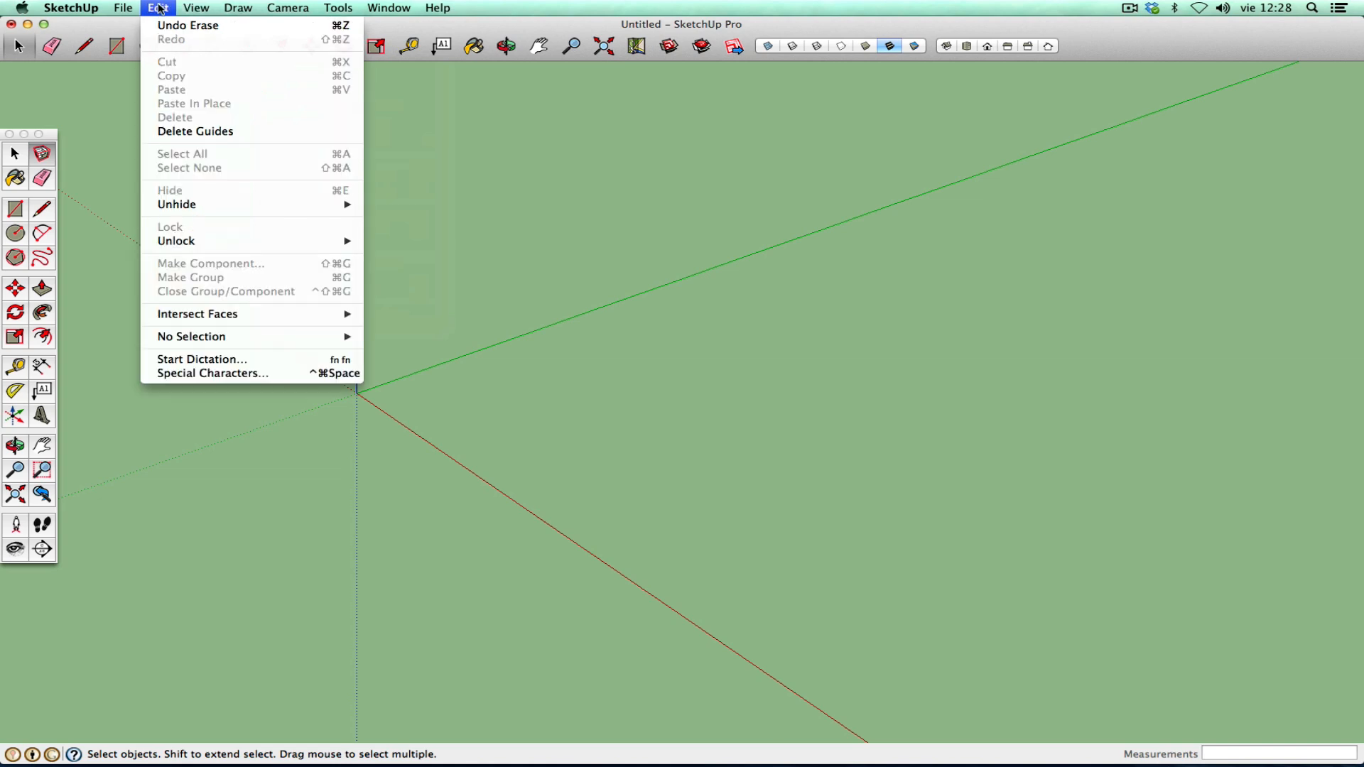
pyautogui.moveTo(221, 319)
pyautogui.click(96, 280)
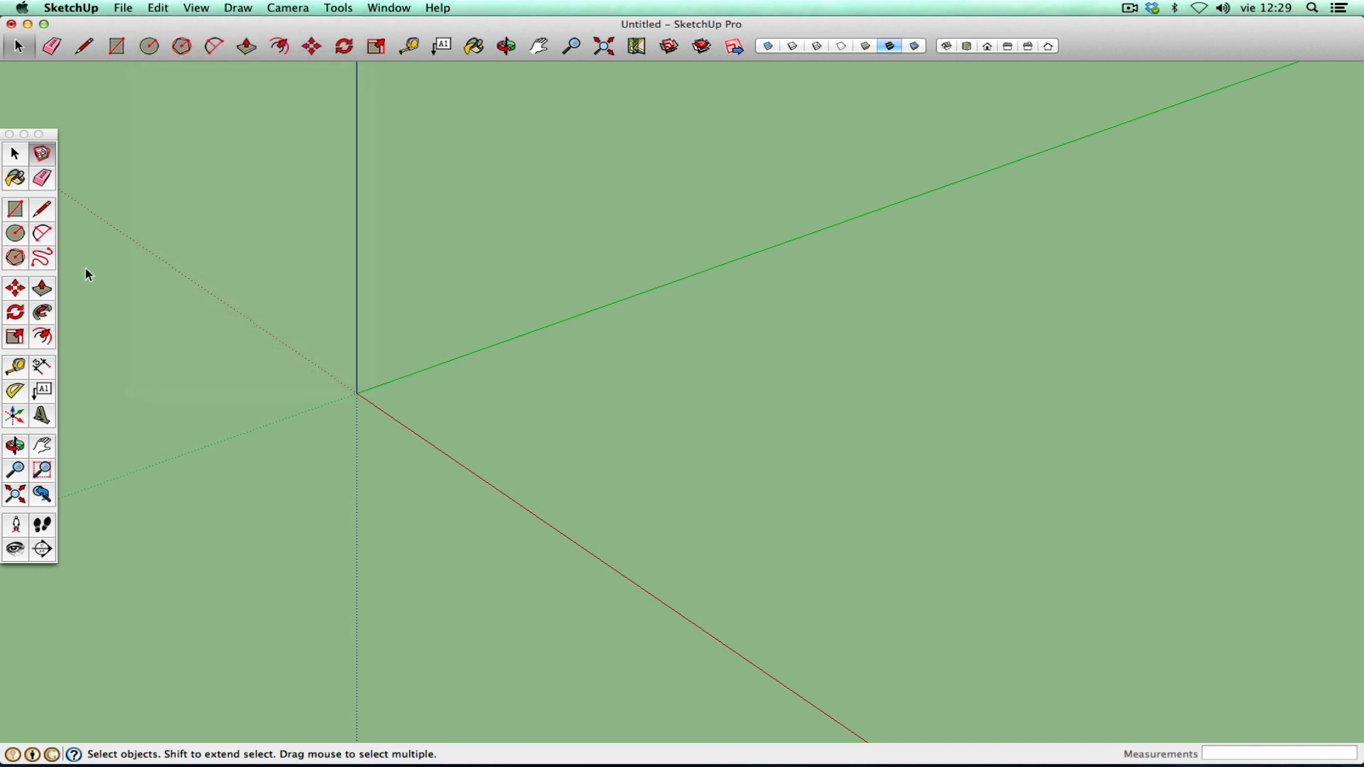
# - Draw a rectangle of about 18.32 by 16.64 m on the ground plane with one corner at the origin
pyautogui.click(42, 210)
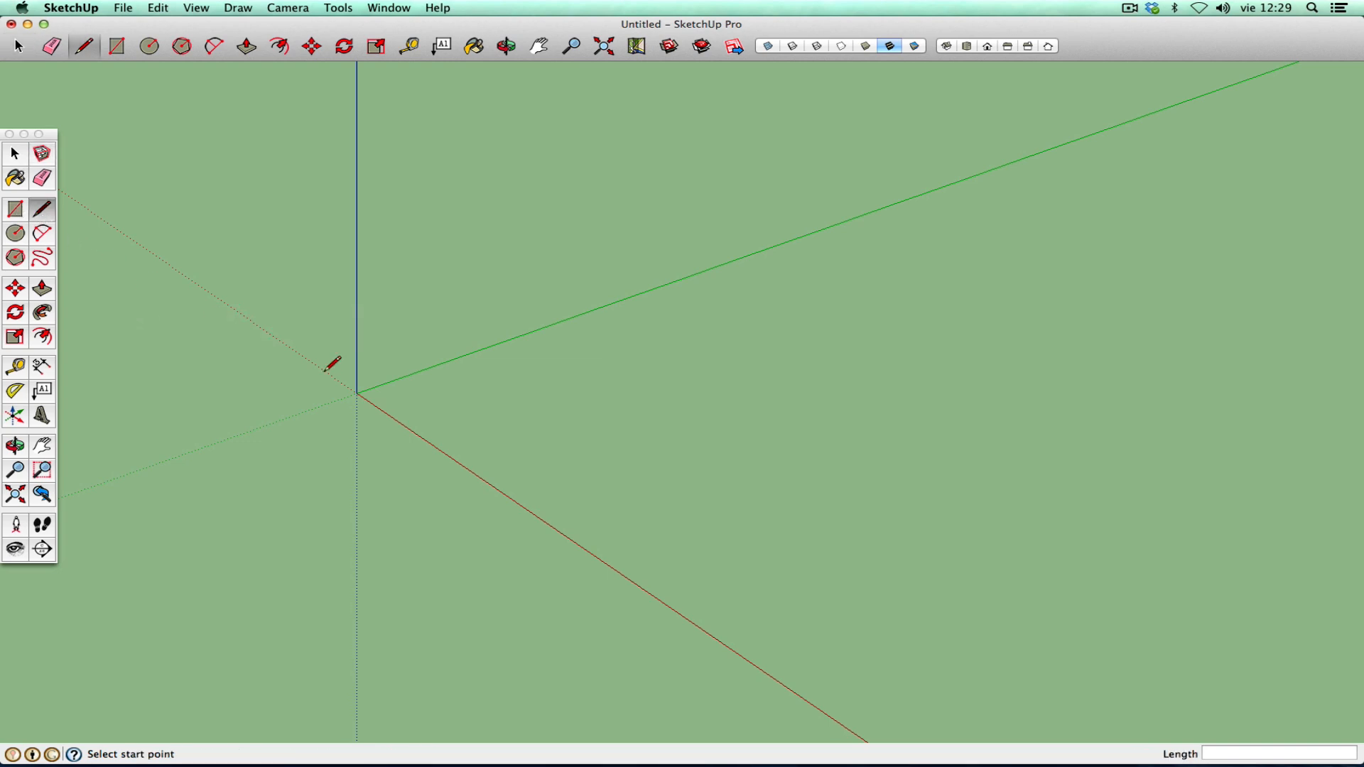
pyautogui.click(15, 209)
pyautogui.click(356, 393)
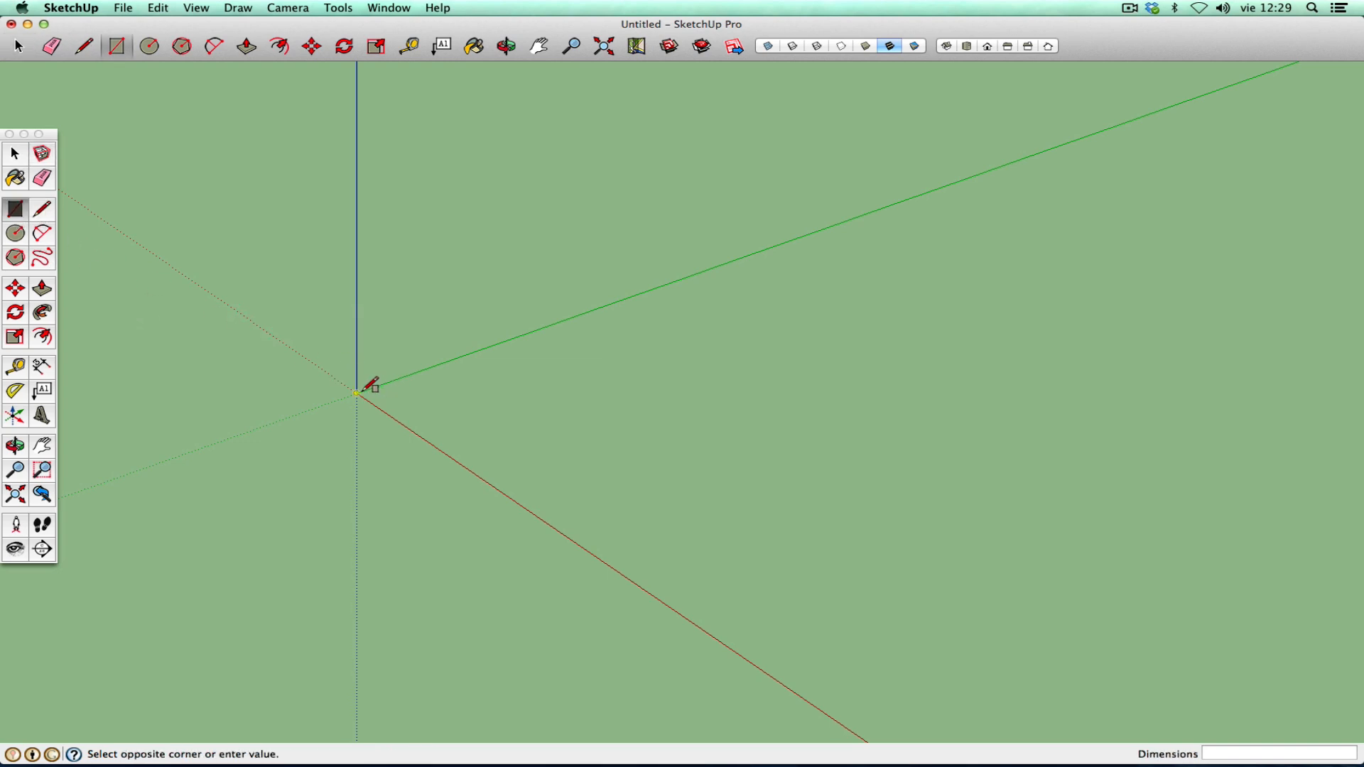
pyautogui.click(646, 423)
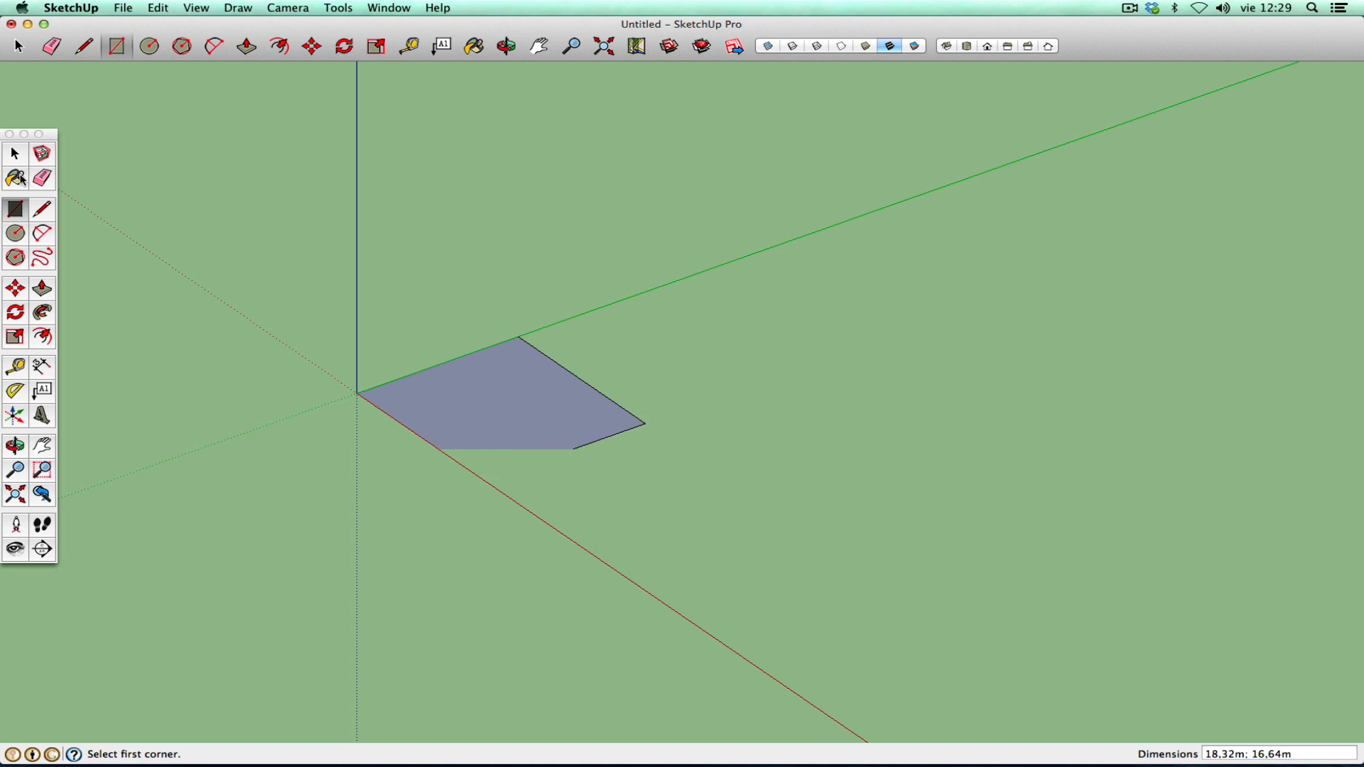
# - Quit SketchUp and discard the untitled model without saving
pyautogui.scroll(-4, 538, 560)
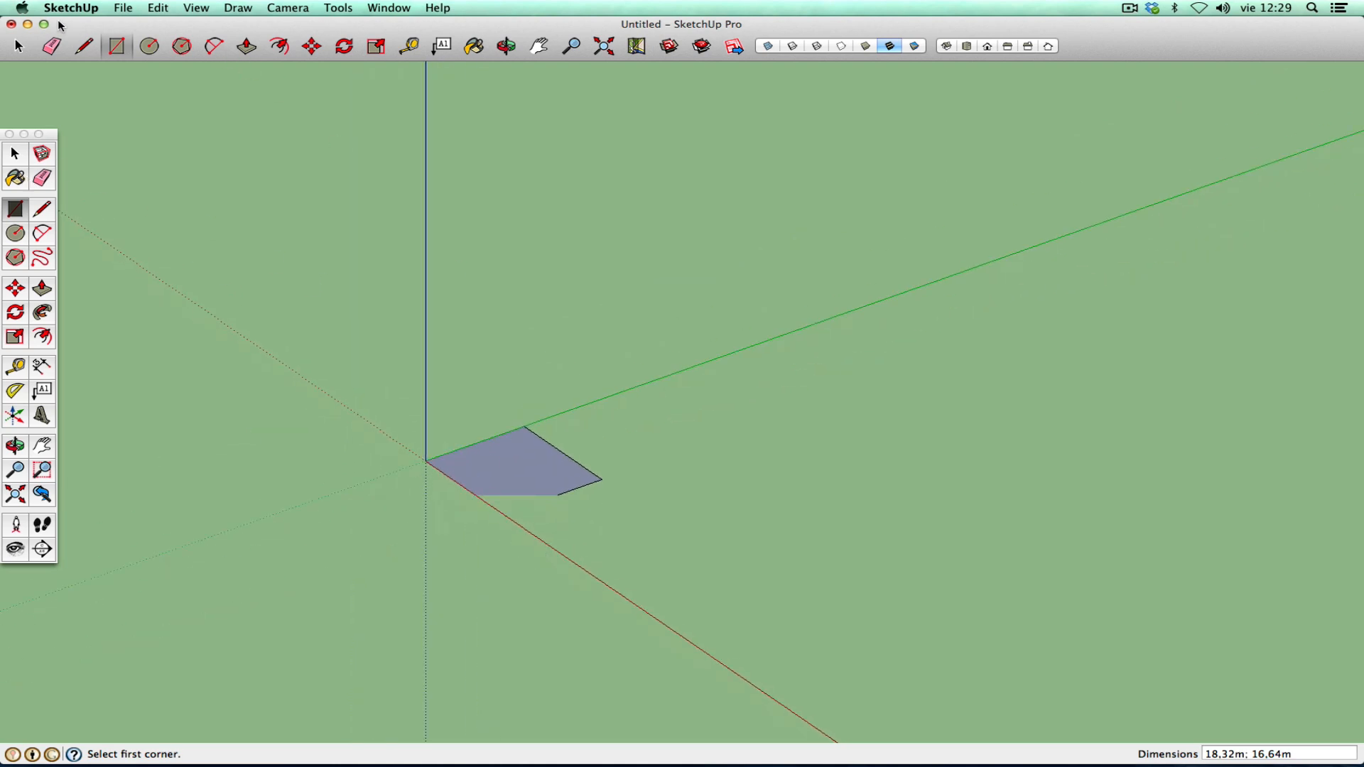
pyautogui.click(58, 14)
pyautogui.click(71, 171)
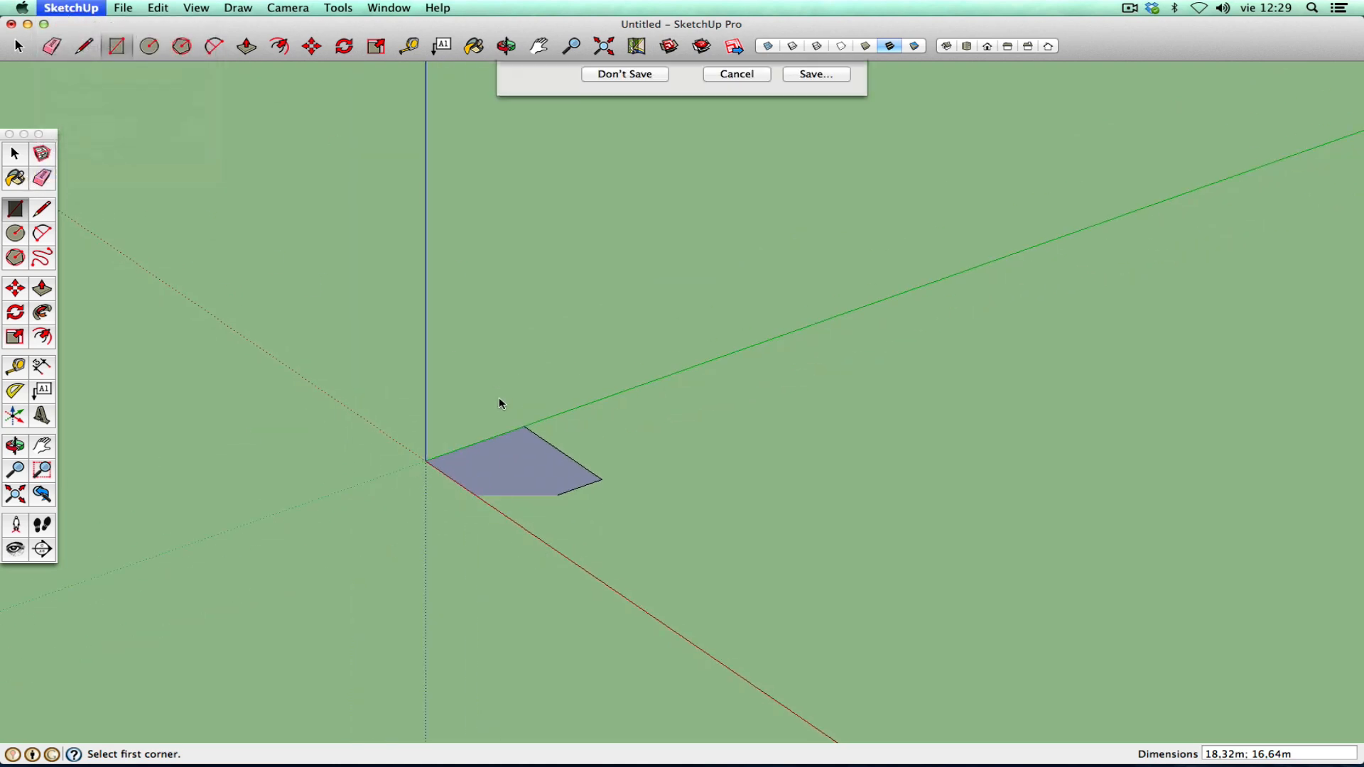
pyautogui.click(625, 136)
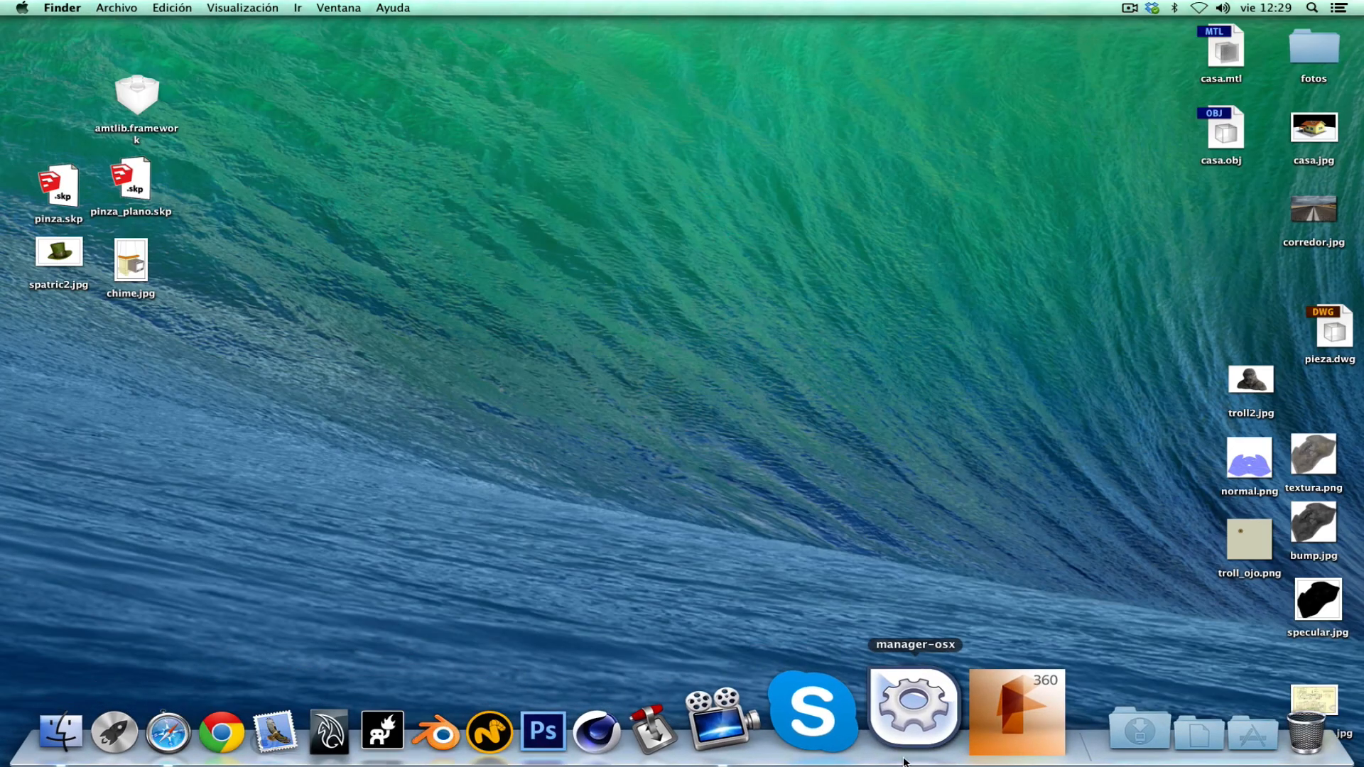
# - Launch SketchUp again from the SketchUp 2013 folder in the applications collection
pyautogui.click(1153, 726)
pyautogui.scroll(-5, 1061, 488)
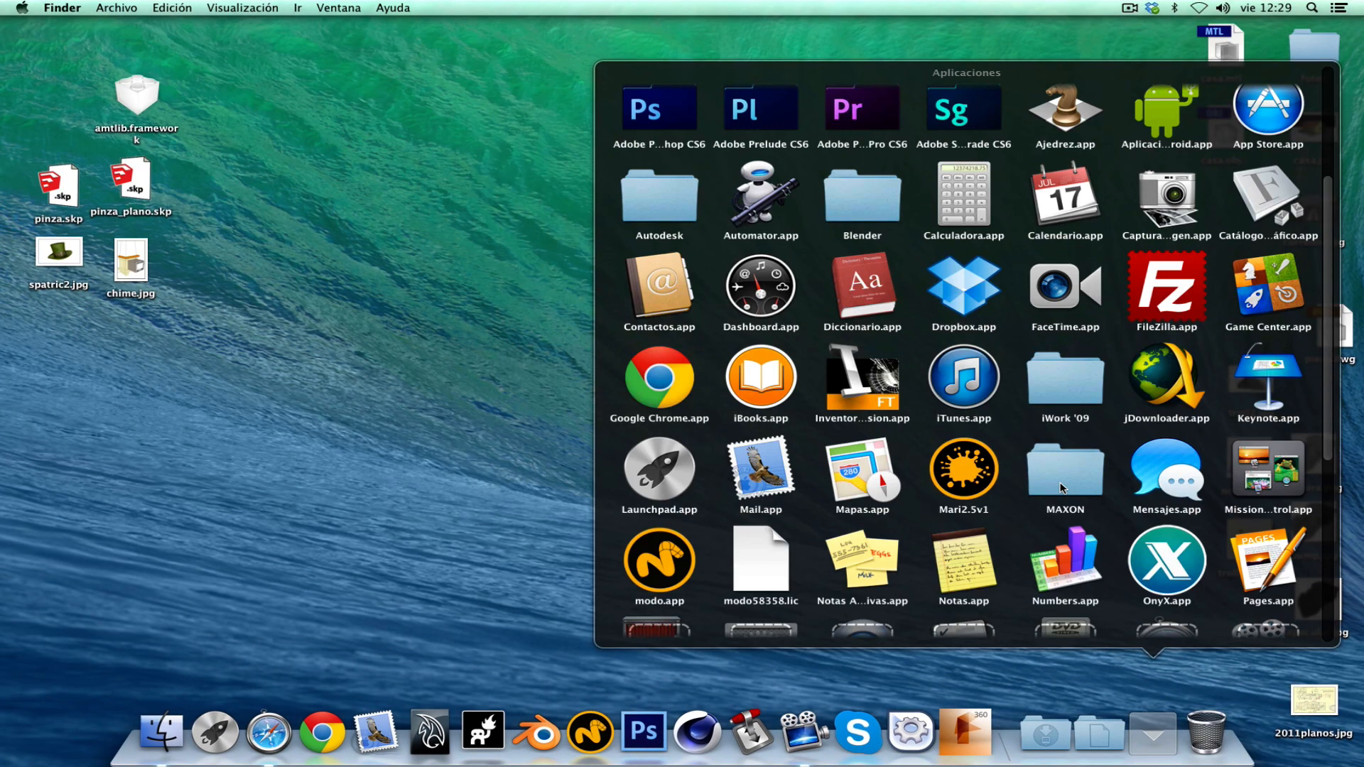
pyautogui.scroll(-3, 1061, 488)
pyautogui.click(781, 487)
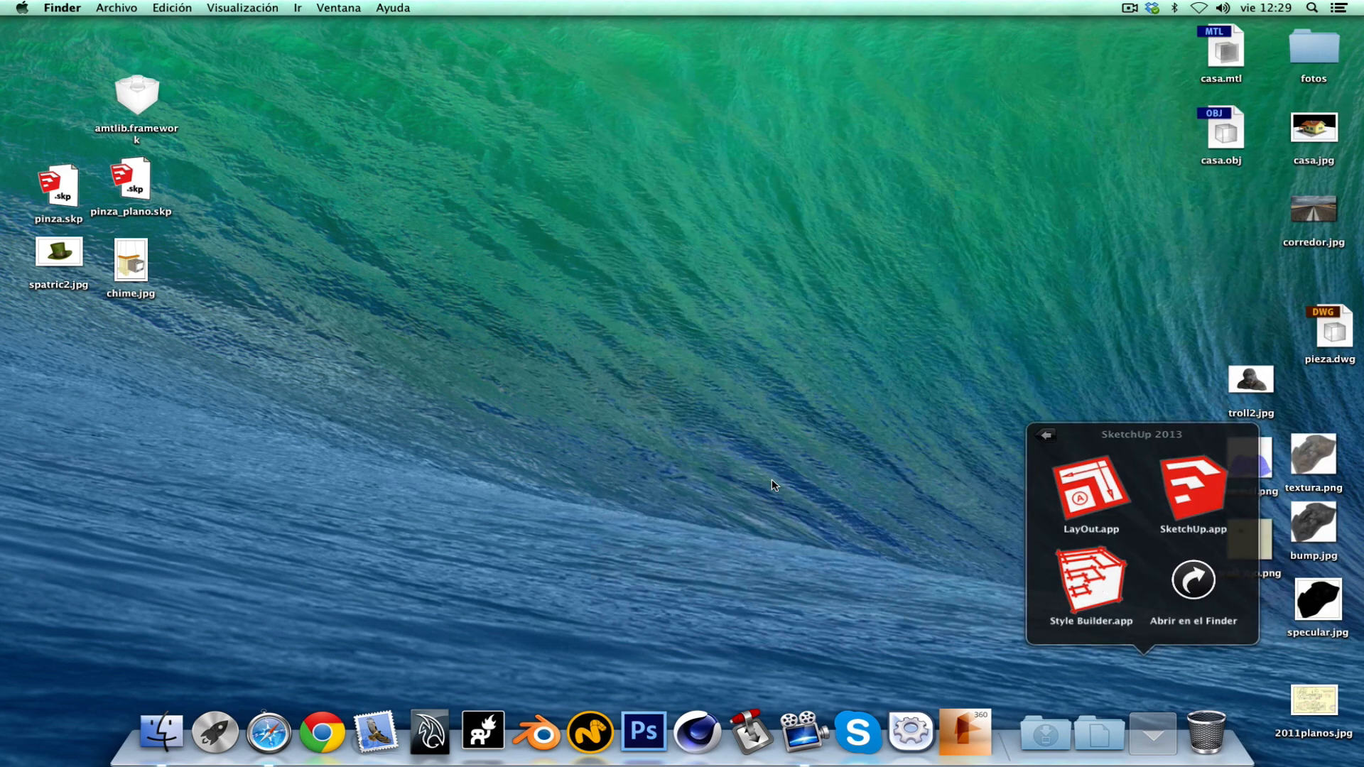
pyautogui.click(1201, 498)
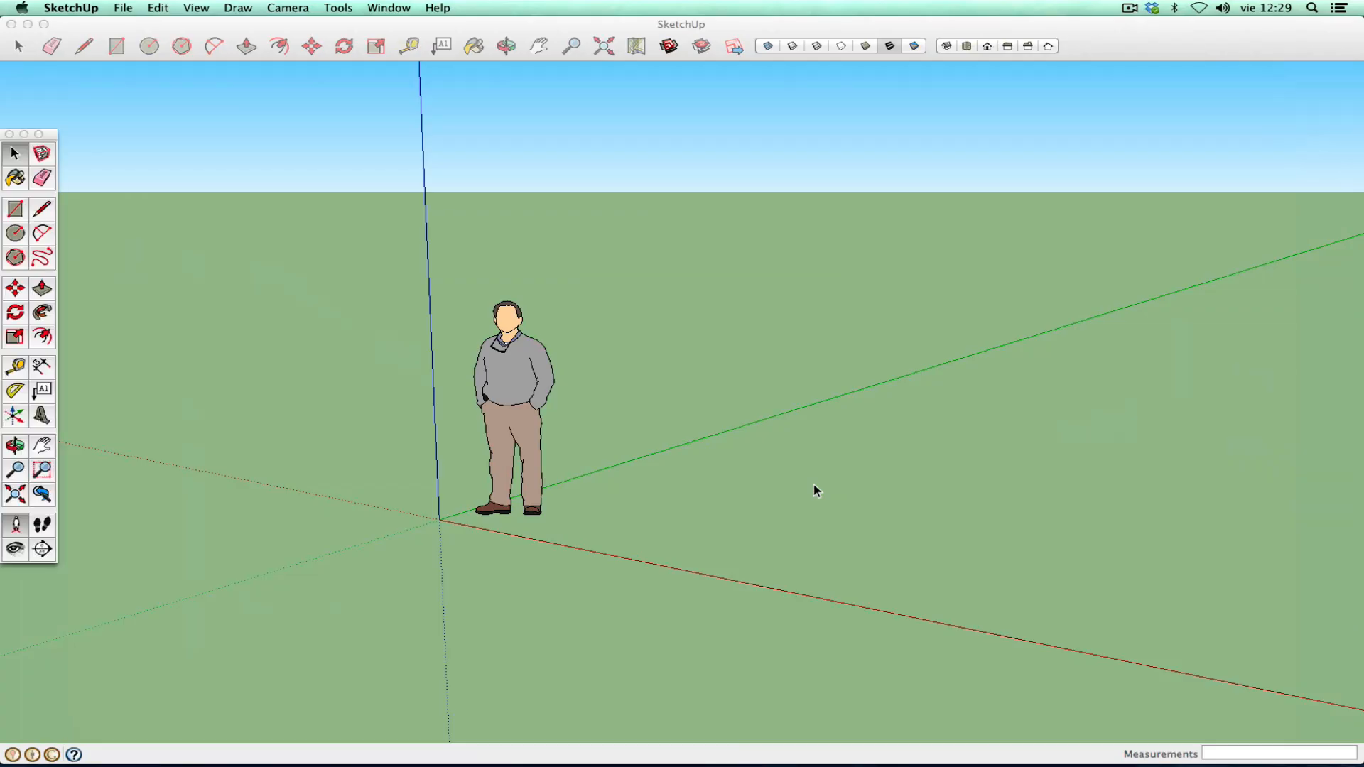
# - Delete the default person figure and draw a rectangle on the ground plane with one corner at the origin
pyautogui.moveTo(374, 252); pyautogui.dragTo(717, 683)
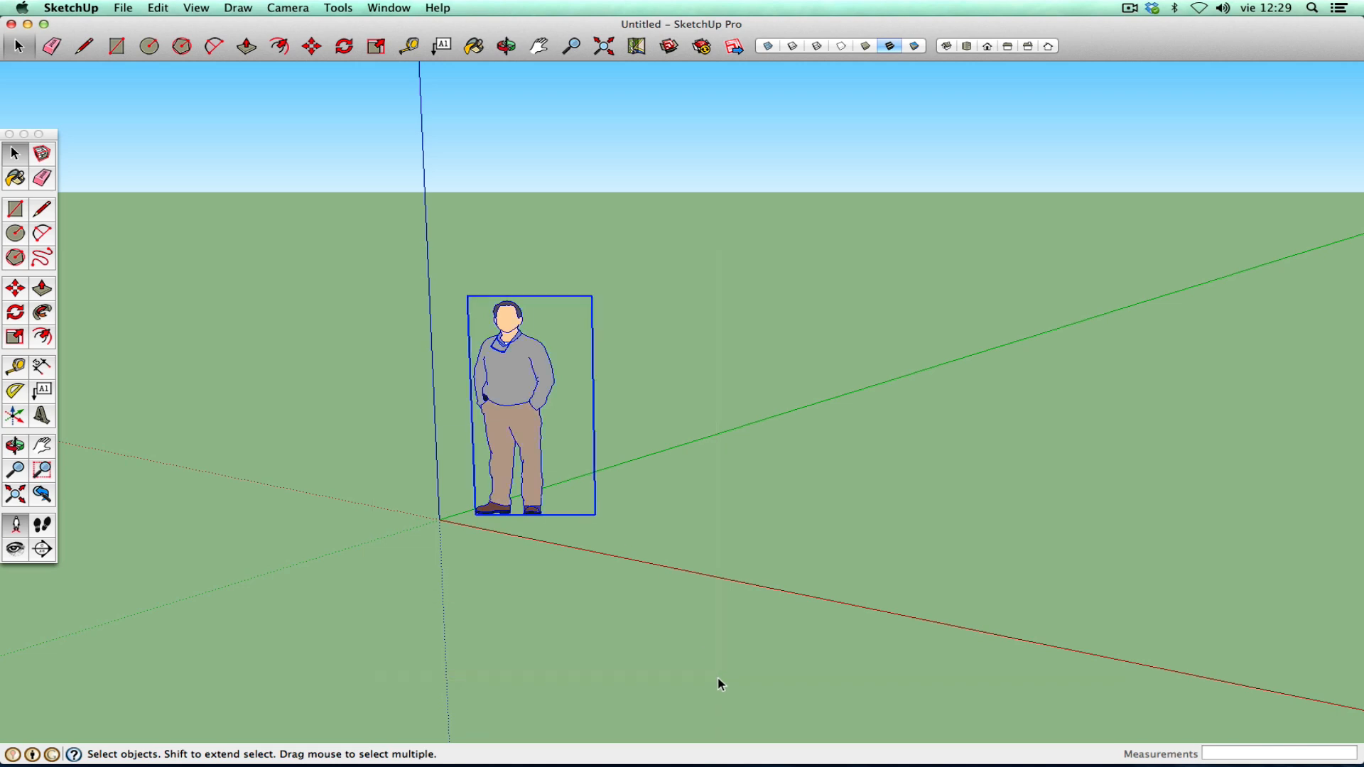
pyautogui.press('Delete')
pyautogui.click(15, 209)
pyautogui.click(439, 520)
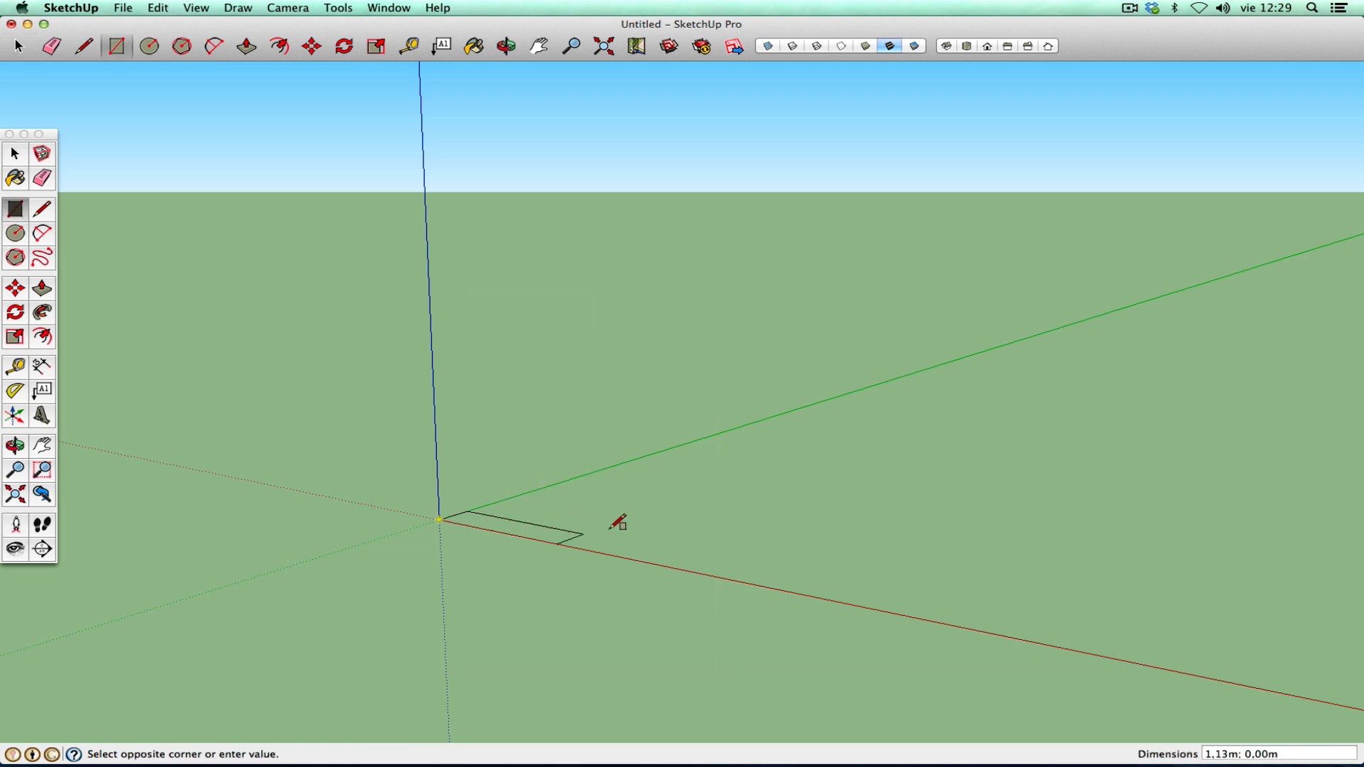
pyautogui.click(796, 490)
# - Push/Pull the ground rectangle upward into a box
pyautogui.click(24, 446)
pyautogui.moveTo(692, 334); pyautogui.dragTo(519, 449)
pyautogui.click(42, 446)
pyautogui.rightClick(525, 446)
pyautogui.click(567, 455)
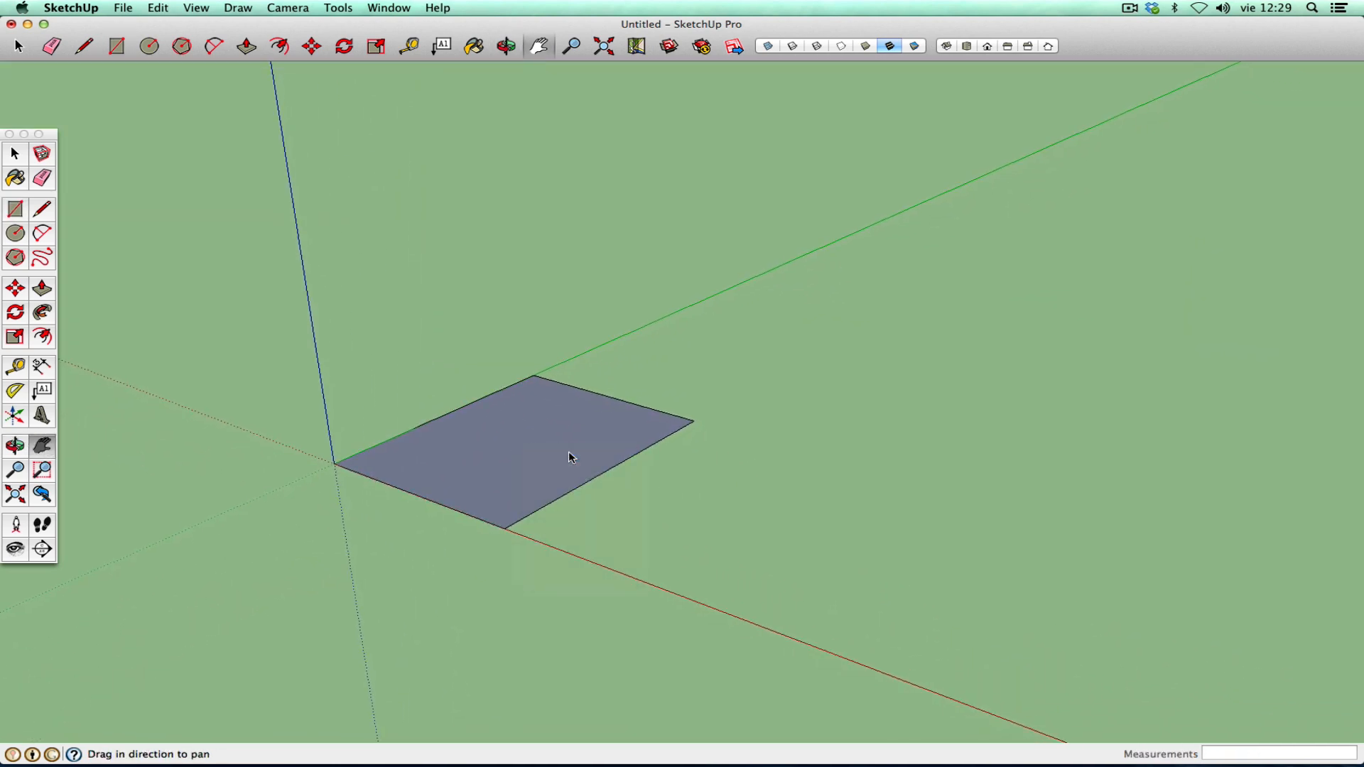
pyautogui.click(45, 296)
pyautogui.moveTo(488, 435); pyautogui.dragTo(492, 288)
# - Draw a diagonal line across the front face's corner at the origin and push the triangle about 2.23 m through the box
pyautogui.click(42, 210)
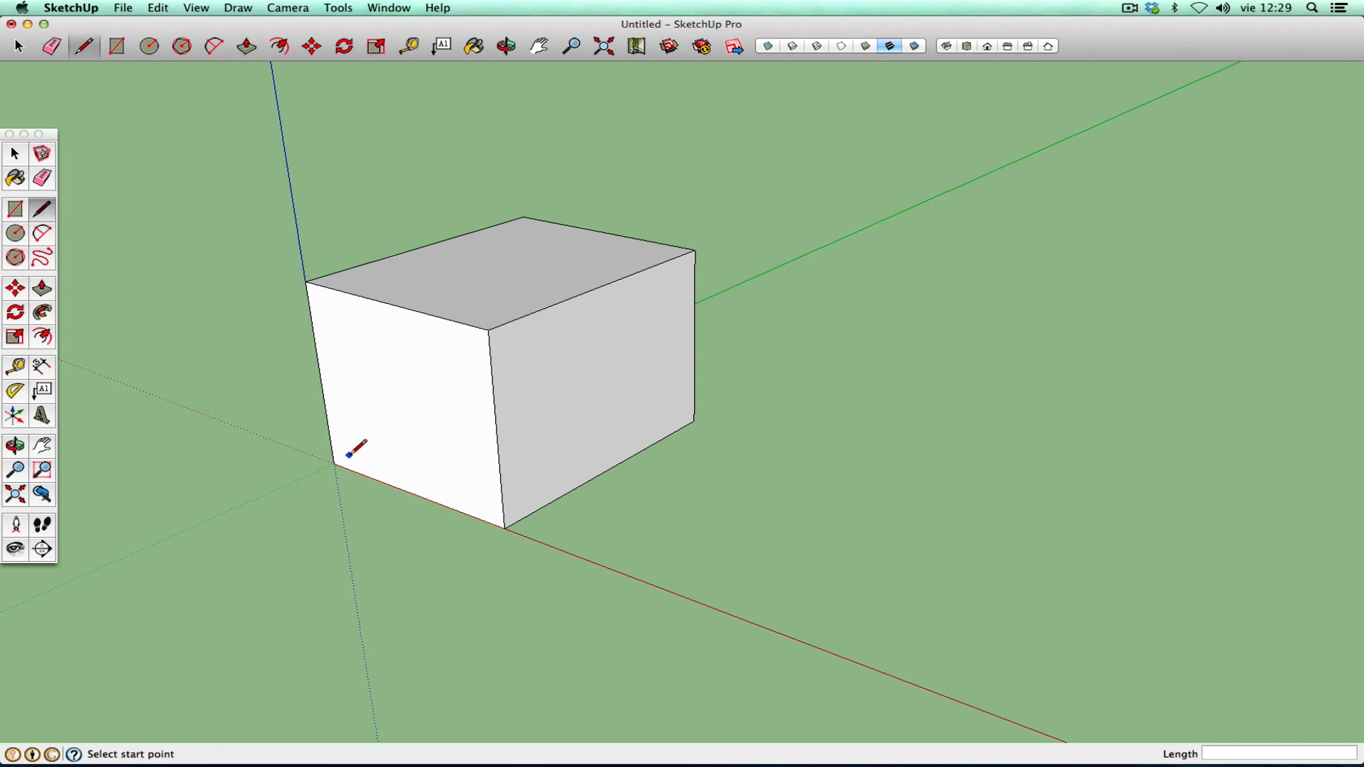
pyautogui.click(325, 402)
pyautogui.click(414, 493)
pyautogui.click(42, 288)
pyautogui.moveTo(339, 460); pyautogui.dragTo(525, 222)
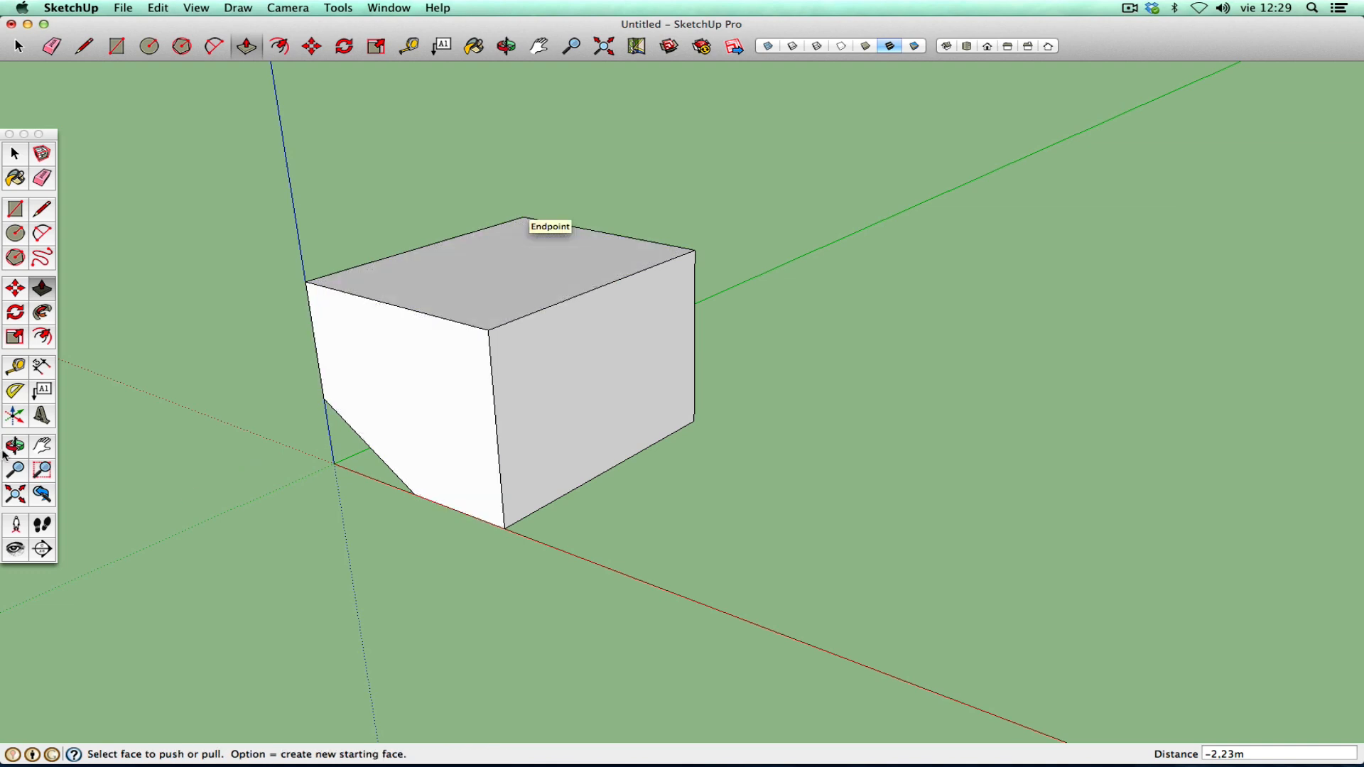
# - Select the entire notched box and make it a group
pyautogui.click(20, 149)
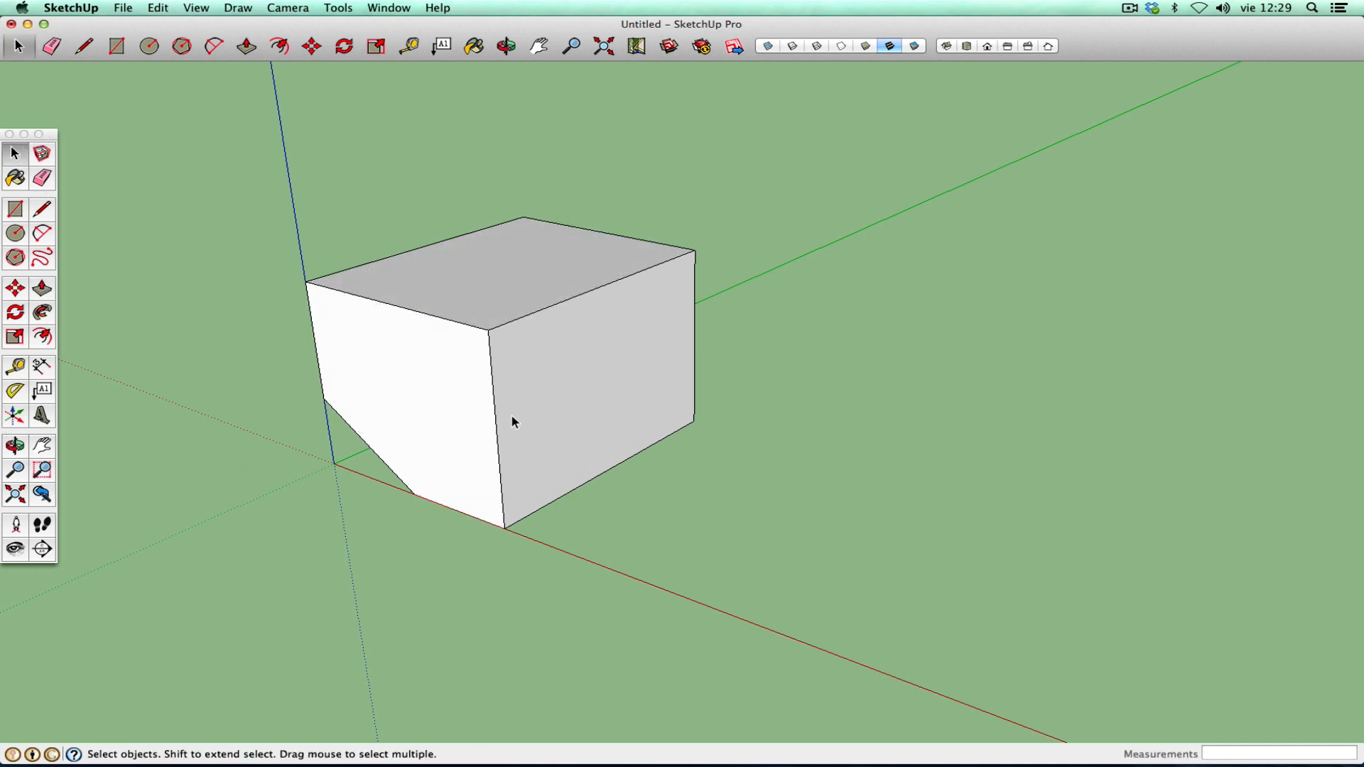
pyautogui.moveTo(218, 116); pyautogui.dragTo(872, 666)
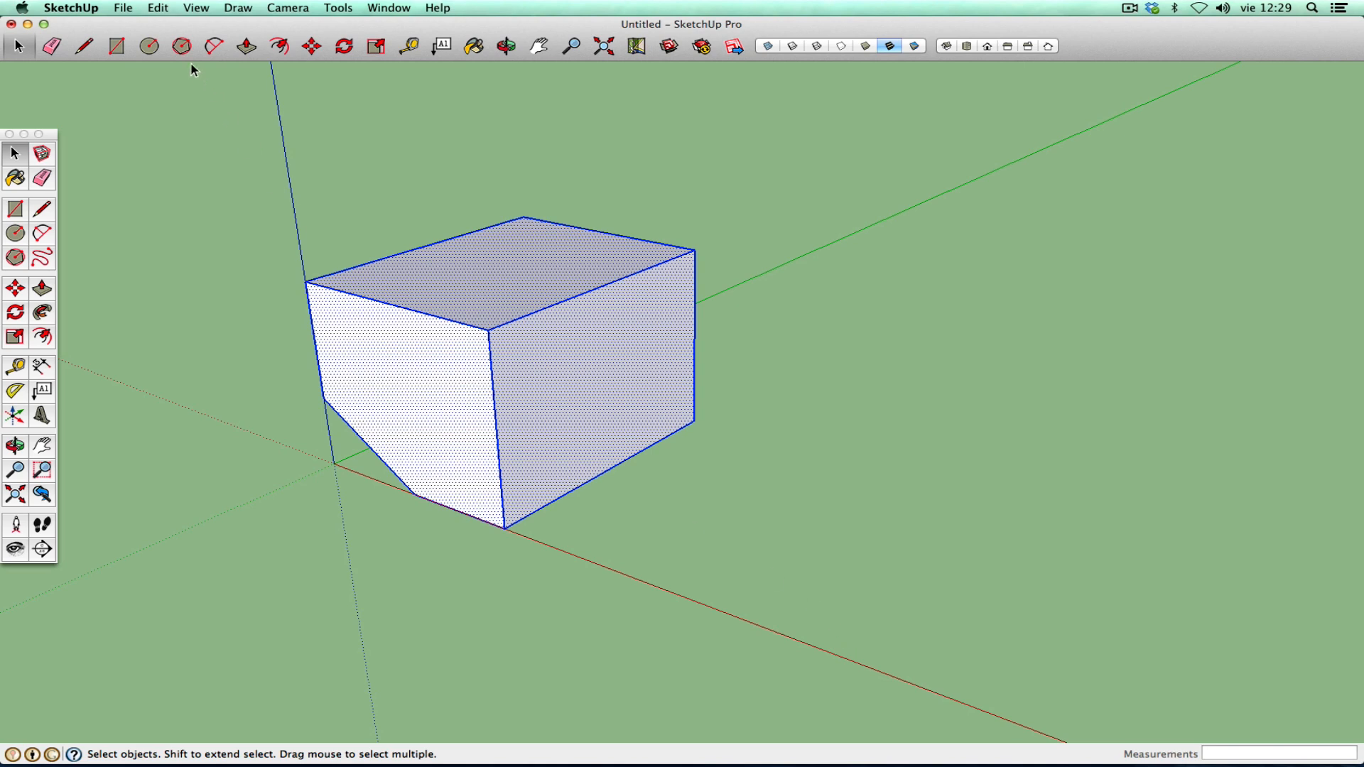
pyautogui.click(159, 8)
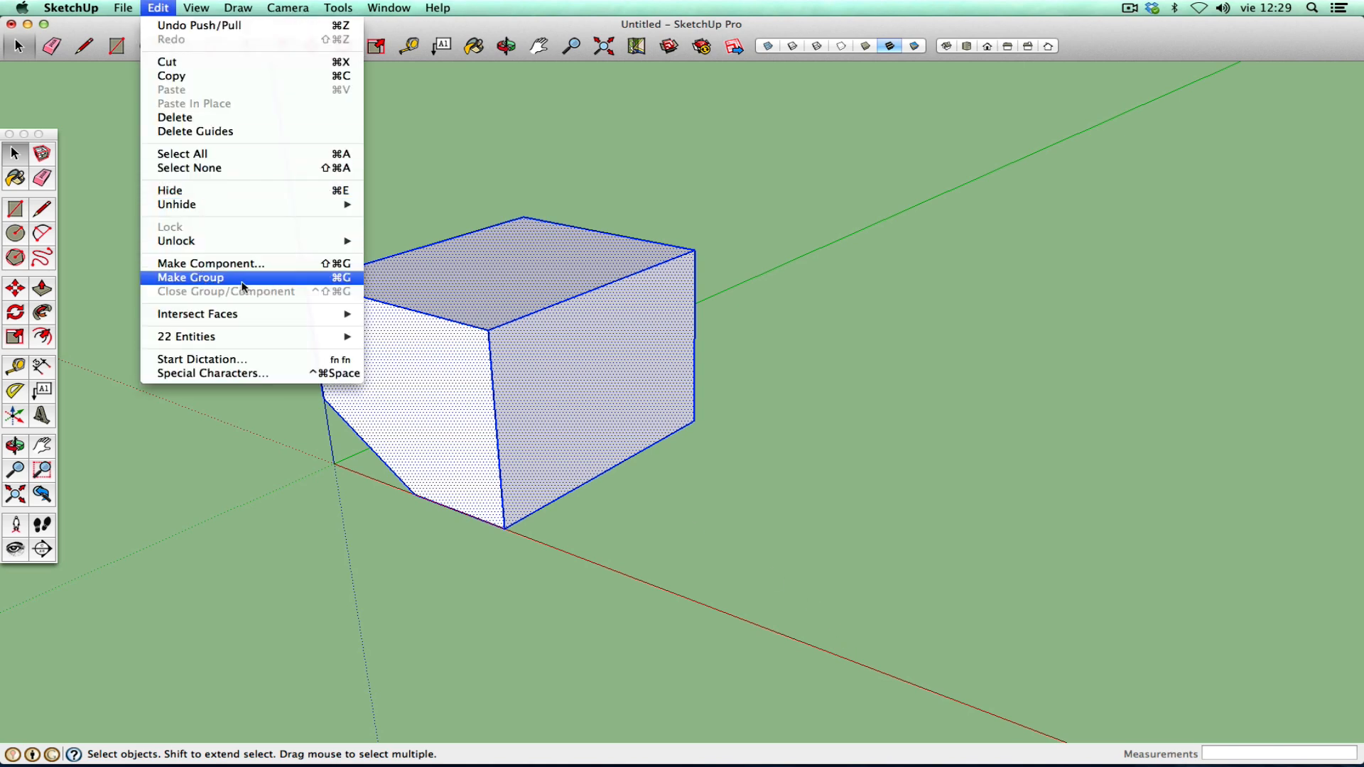
pyautogui.click(265, 278)
pyautogui.click(255, 296)
pyautogui.click(438, 403)
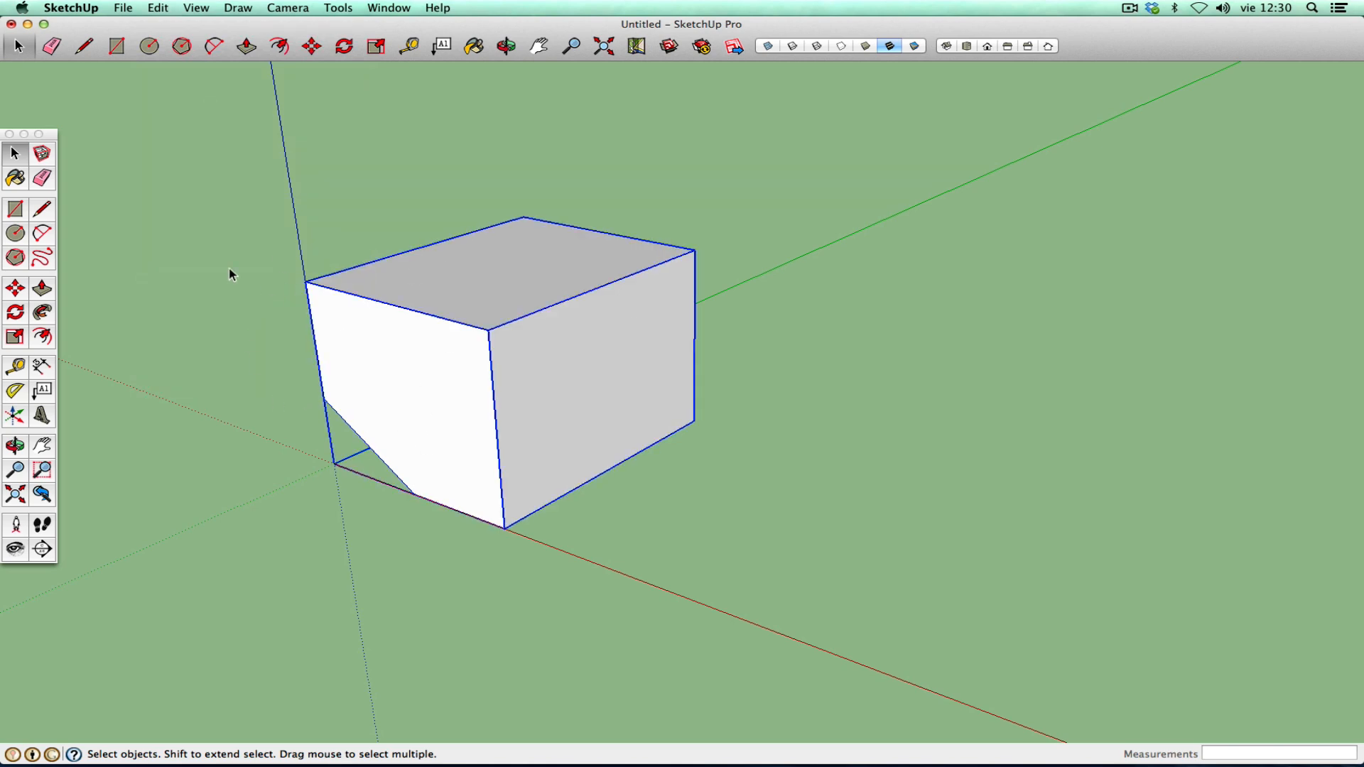
# - Try moving the box group by its origin corner and place it back at the origin
pyautogui.press('m')
pyautogui.click(335, 465)
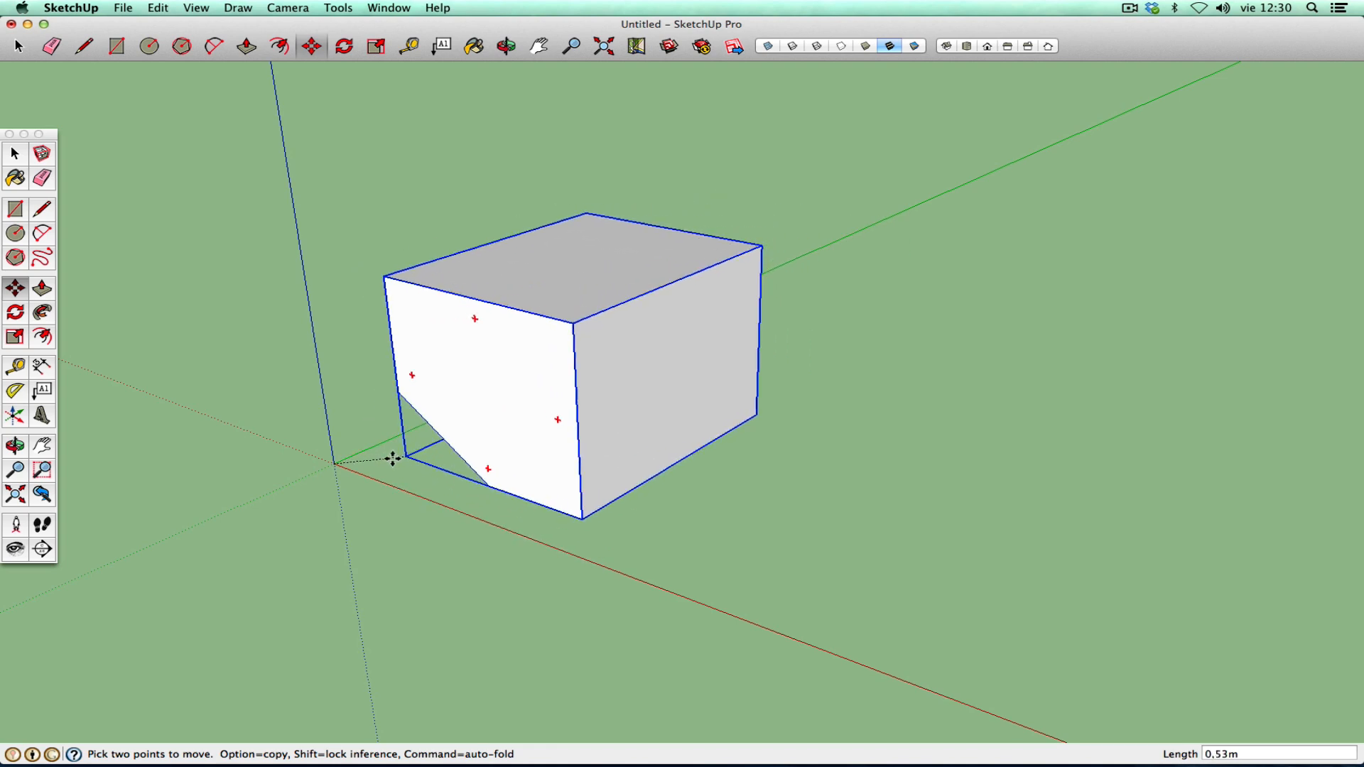
pyautogui.click(335, 464)
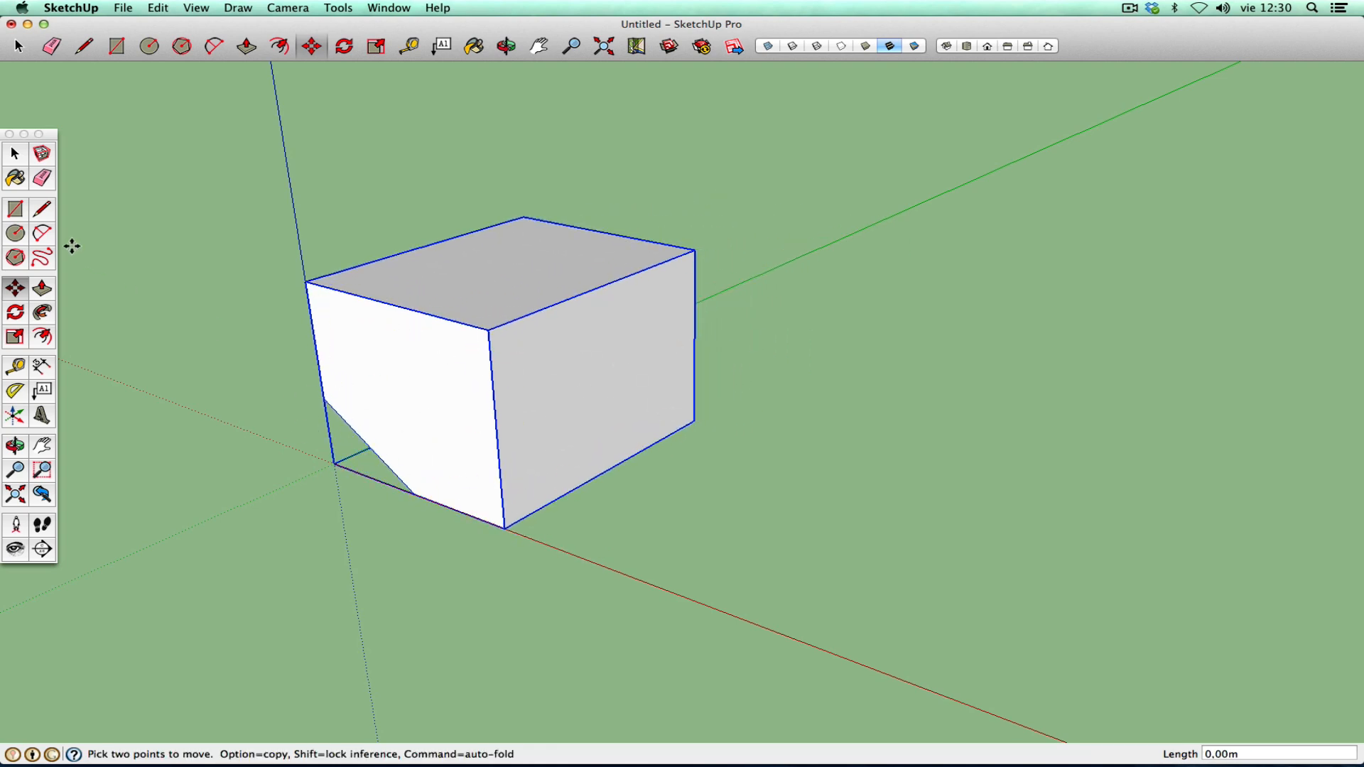
# - Open the box group to select individual faces inside it, and close it with the whole group selected
pyautogui.click(15, 153)
pyautogui.doubleClick(476, 407)
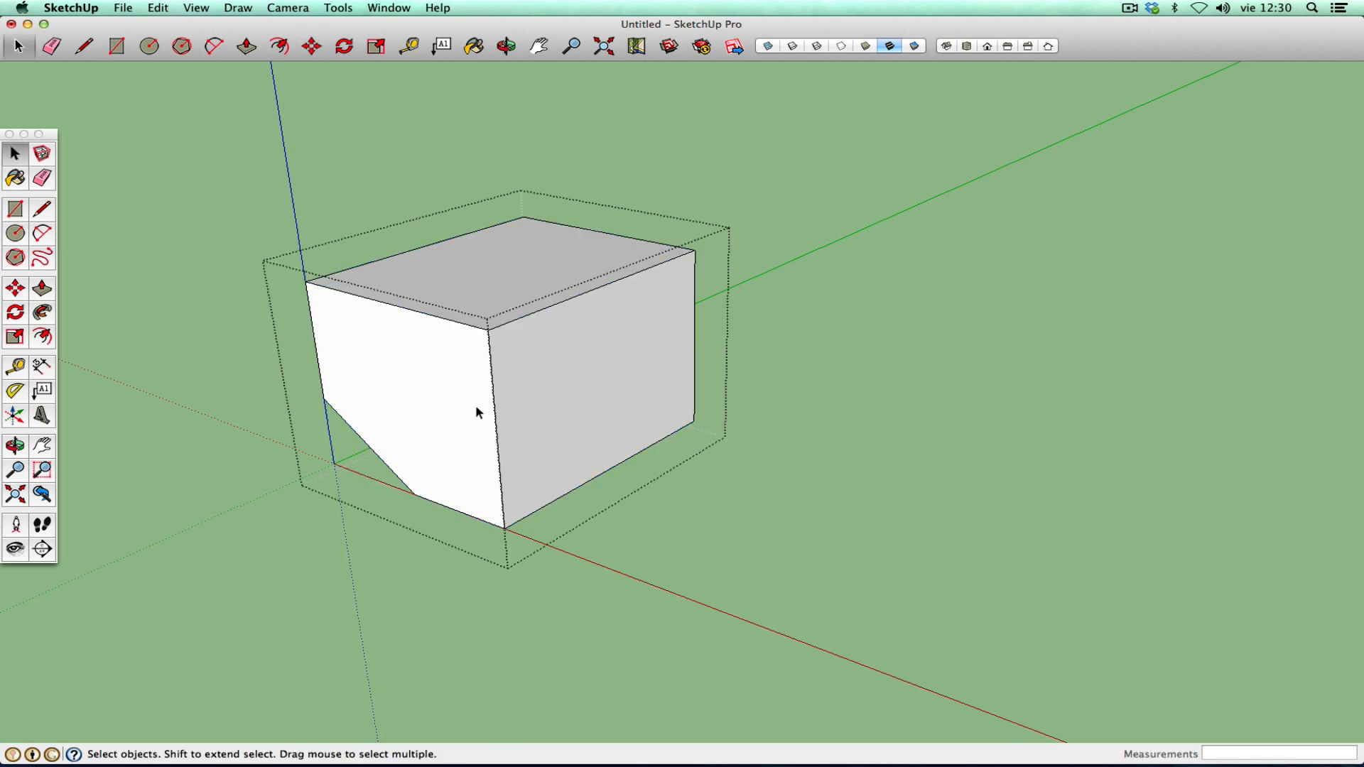
pyautogui.click(599, 410)
pyautogui.click(361, 346)
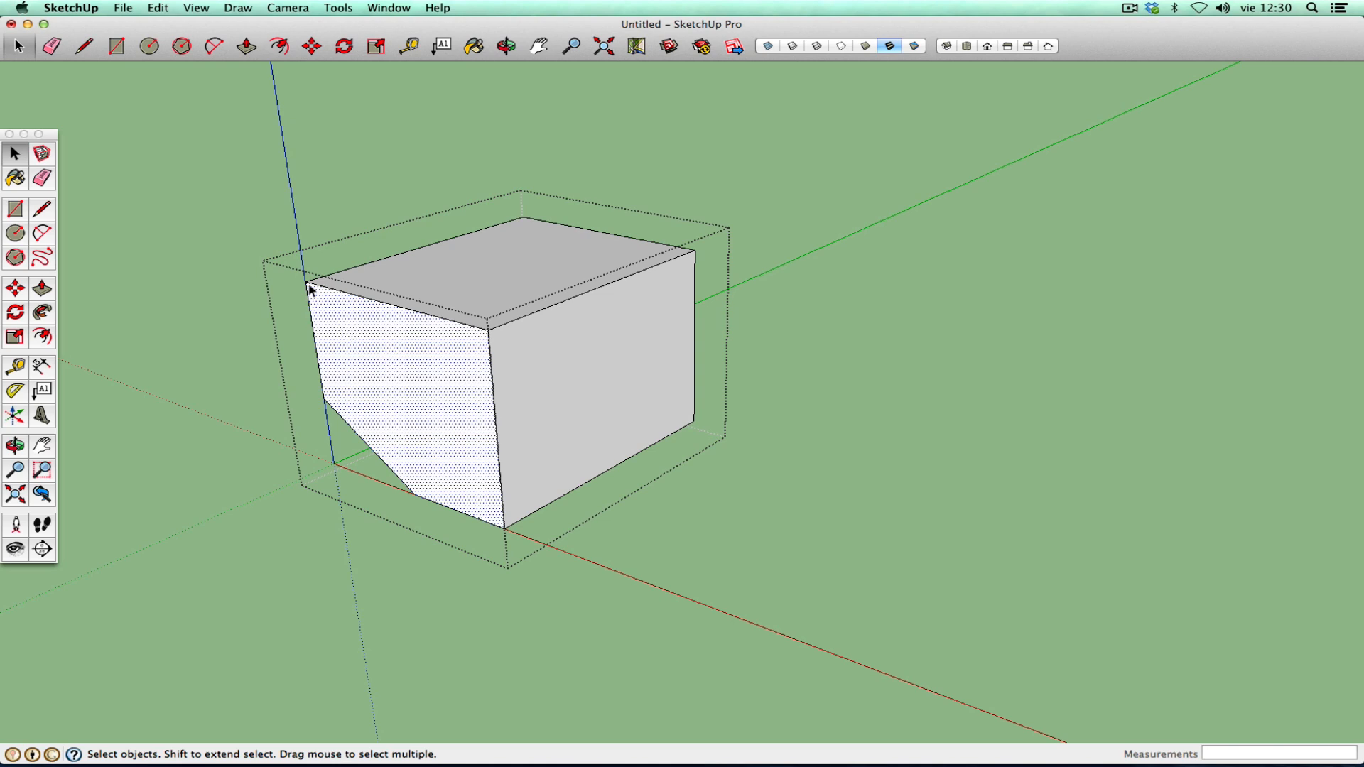
pyautogui.click(202, 474)
pyautogui.tripleClick(476, 429)
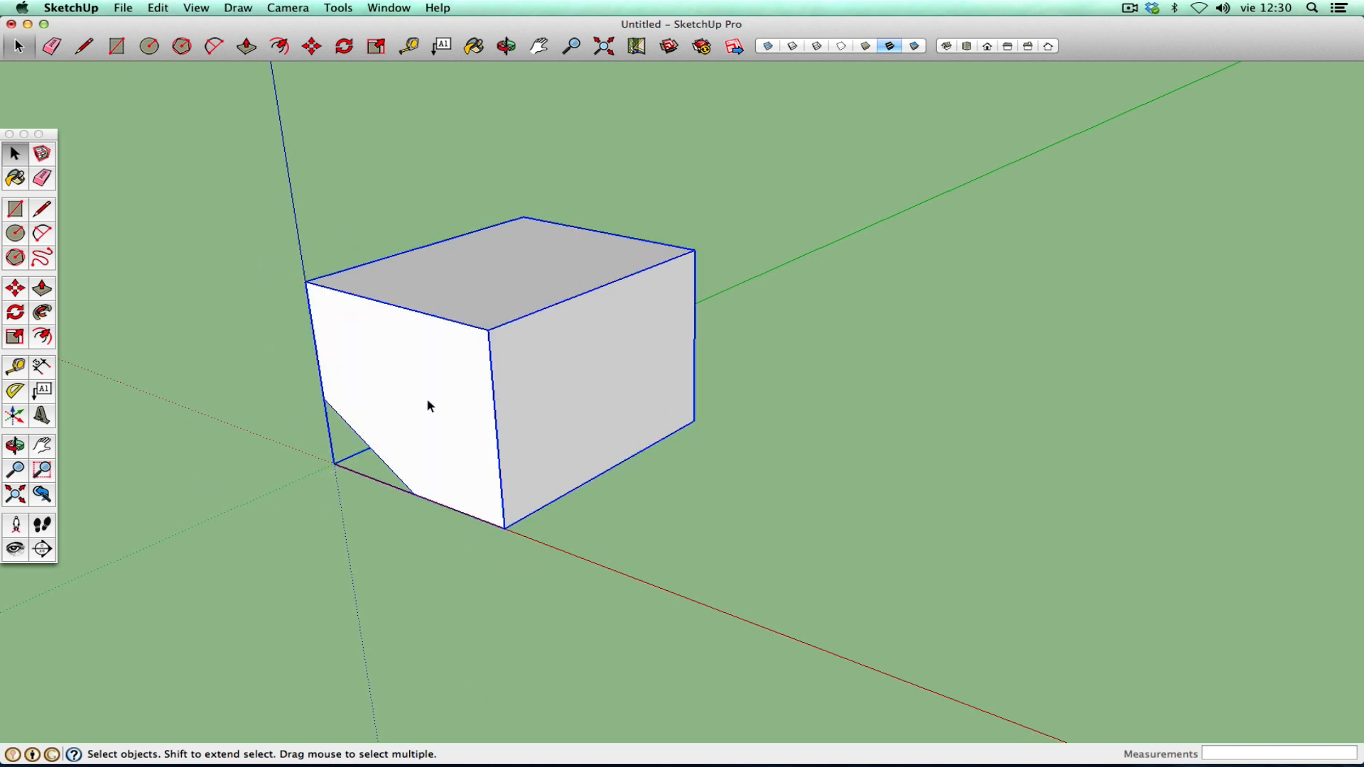
# - Draw a horizontal rectangle of about 1.62 by 1.15 m starting on the side face of the box group
pyautogui.click(15, 209)
pyautogui.click(509, 429)
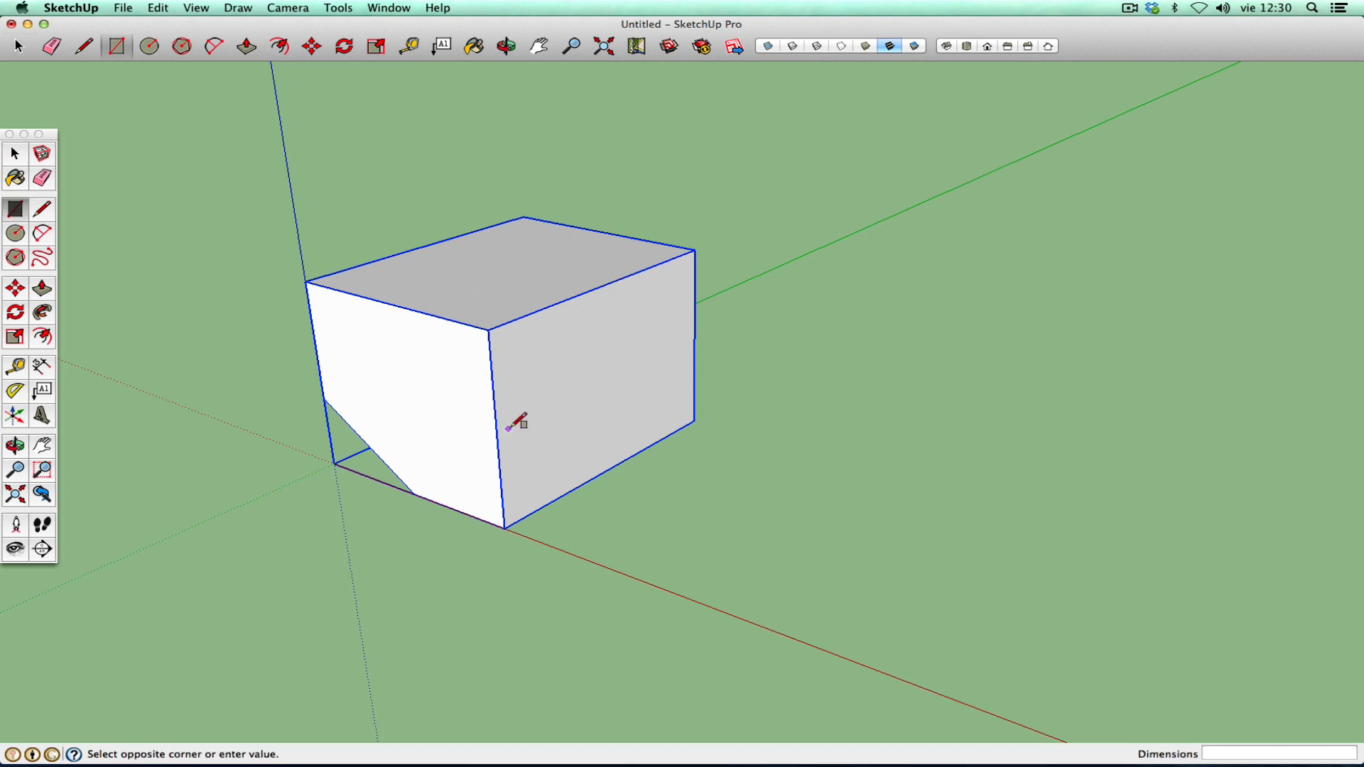
pyautogui.click(587, 578)
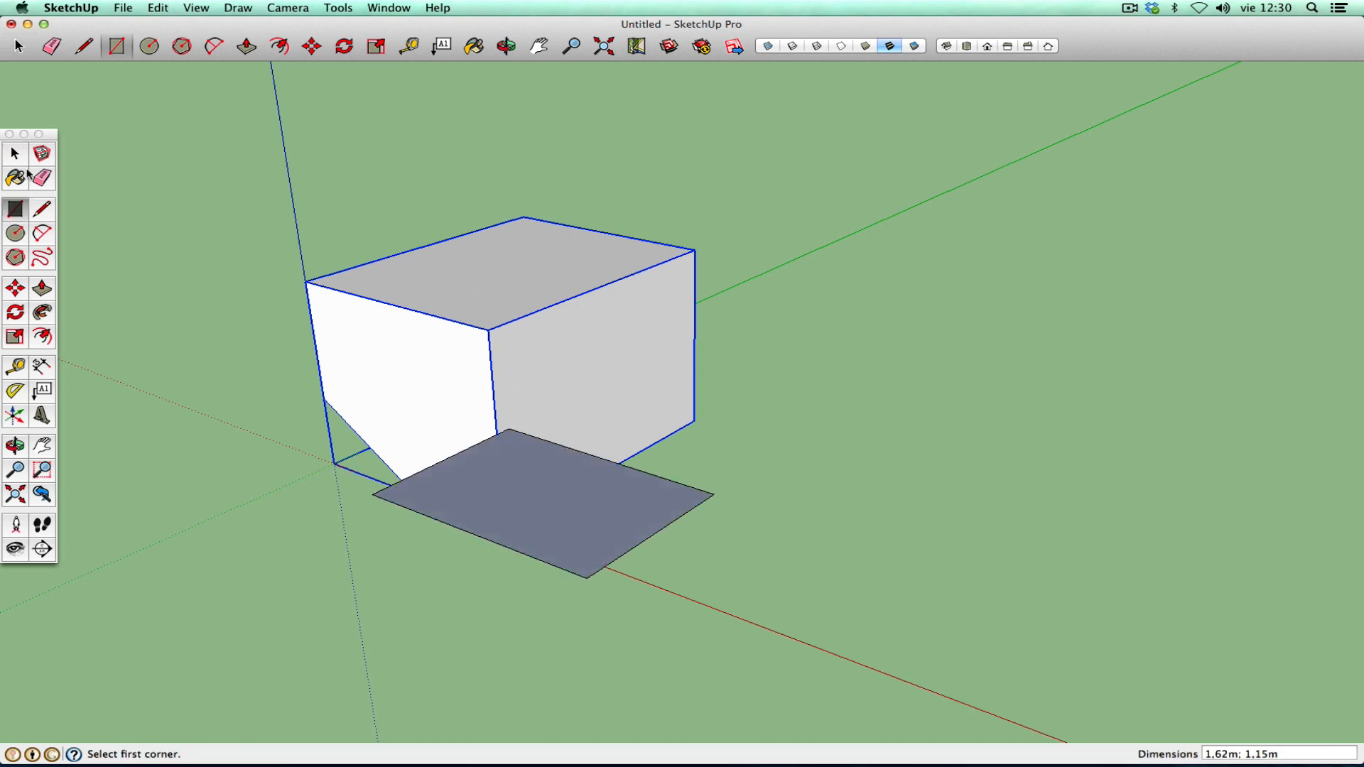
# - Move the selected box group away from the loose rectangle so the two stand apart
pyautogui.click(15, 445)
pyautogui.moveTo(640, 462); pyautogui.dragTo(694, 412)
pyautogui.rightClick(694, 412)
pyautogui.click(743, 414)
pyautogui.click(14, 153)
pyautogui.click(15, 287)
pyautogui.click(228, 482)
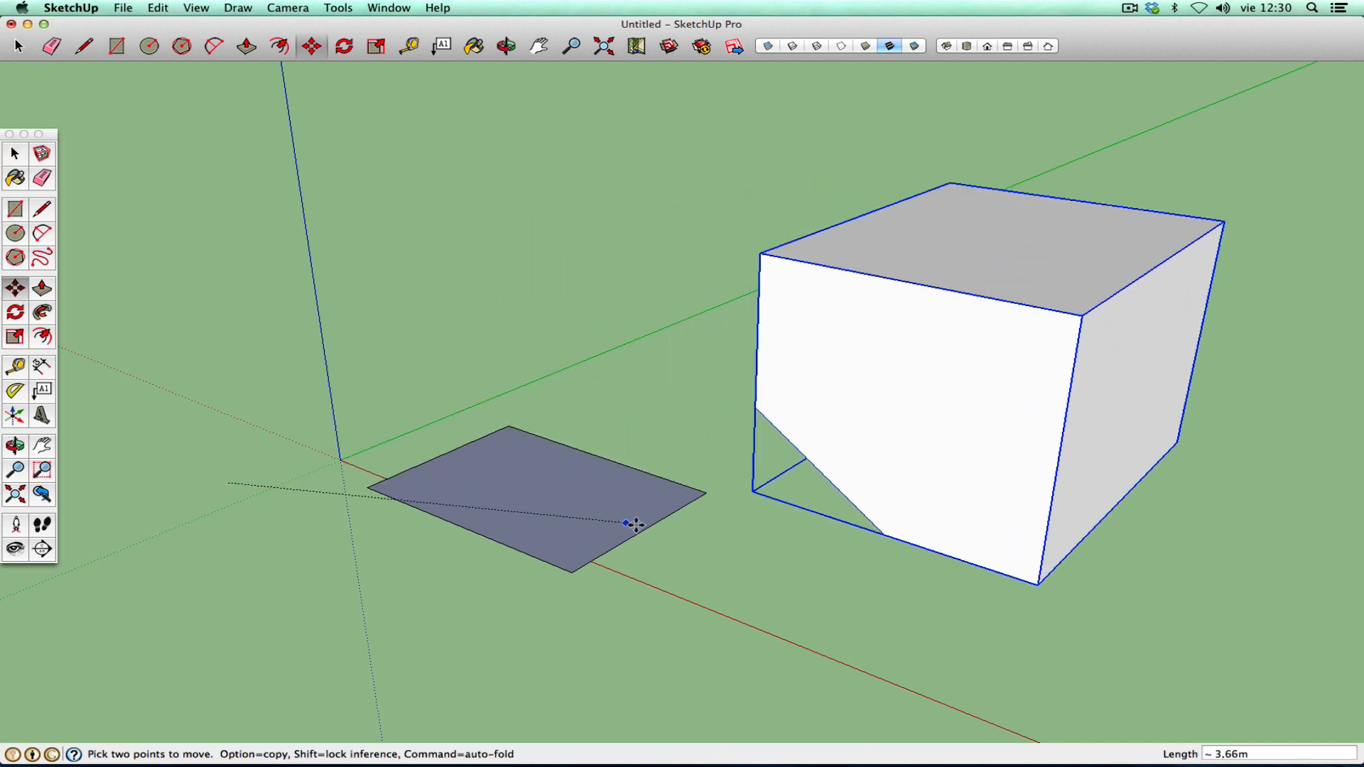
pyautogui.click(664, 590)
# - Select the loose rectangle together with the box group and delete both
pyautogui.click(14, 153)
pyautogui.click(511, 430)
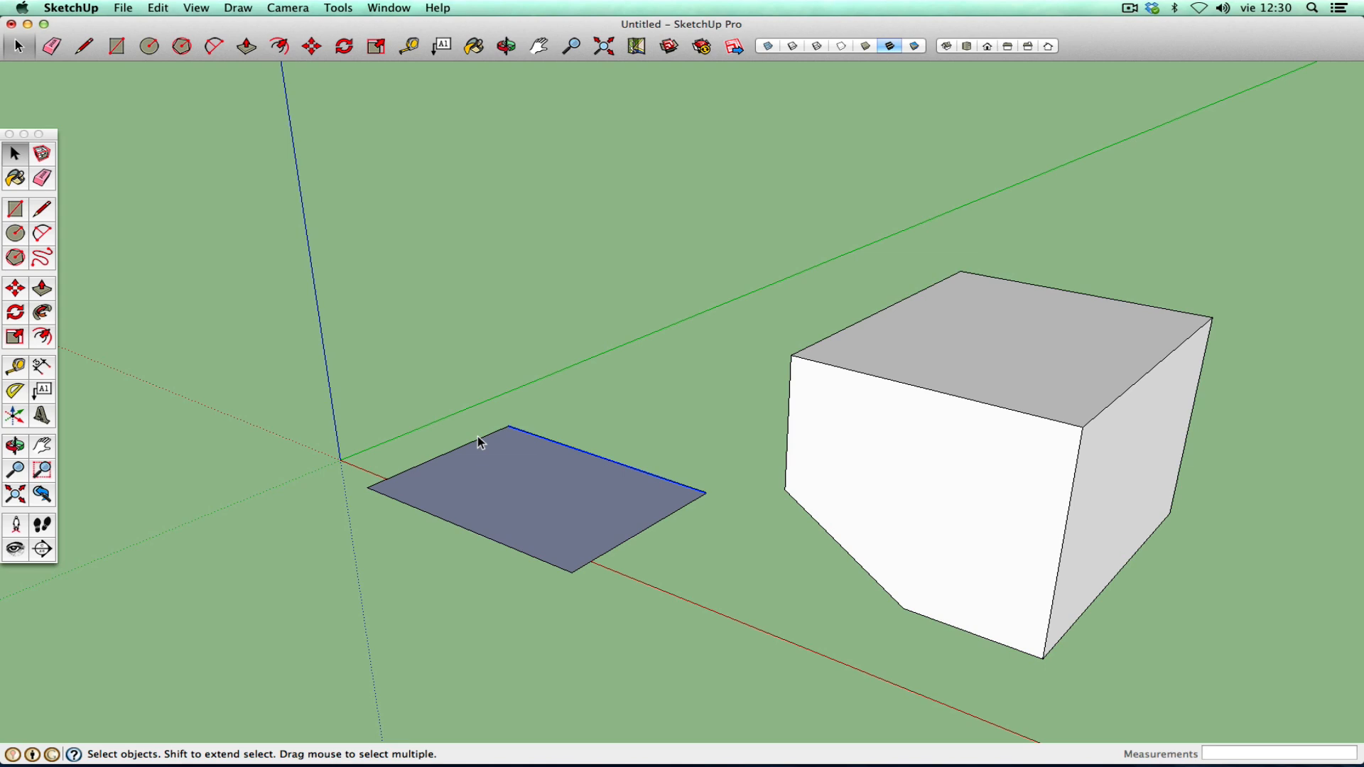
pyautogui.moveTo(237, 136); pyautogui.dragTo(1285, 723)
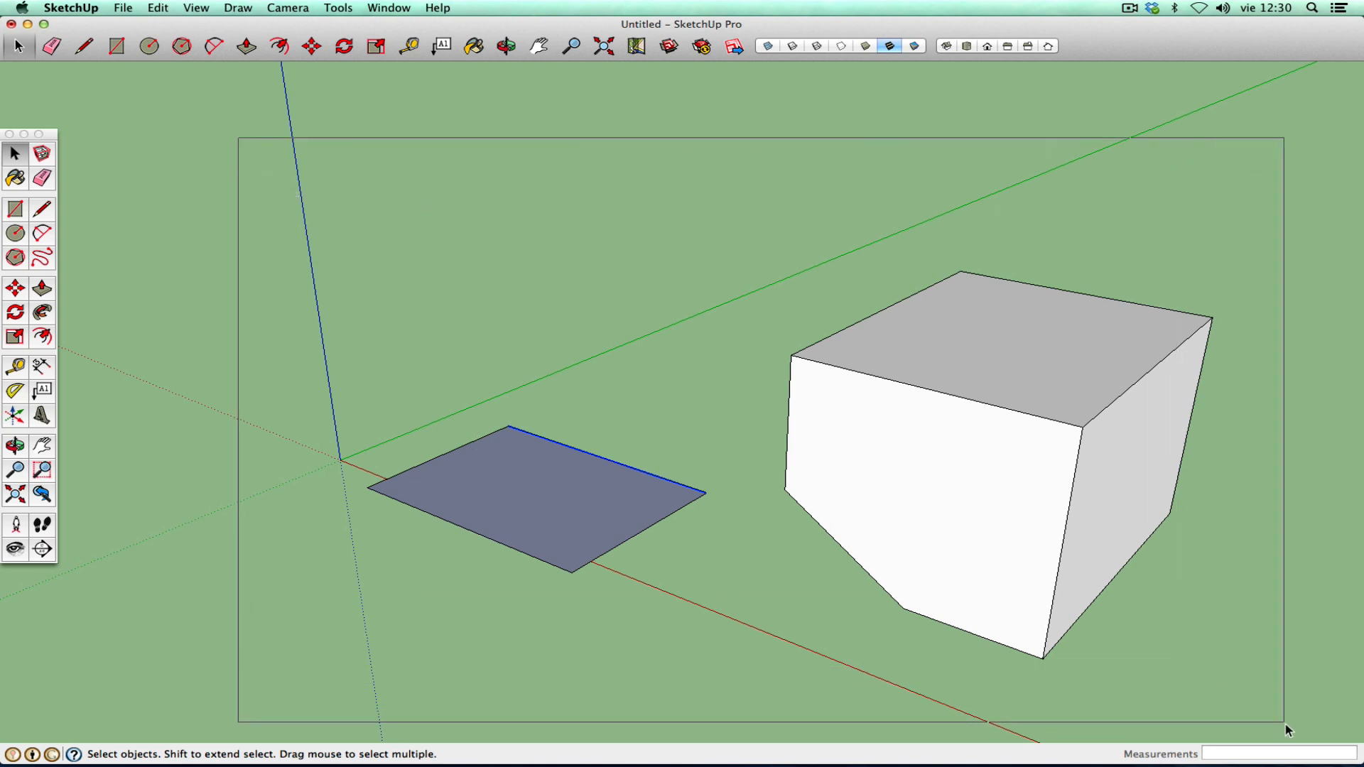
pyautogui.press('Delete')
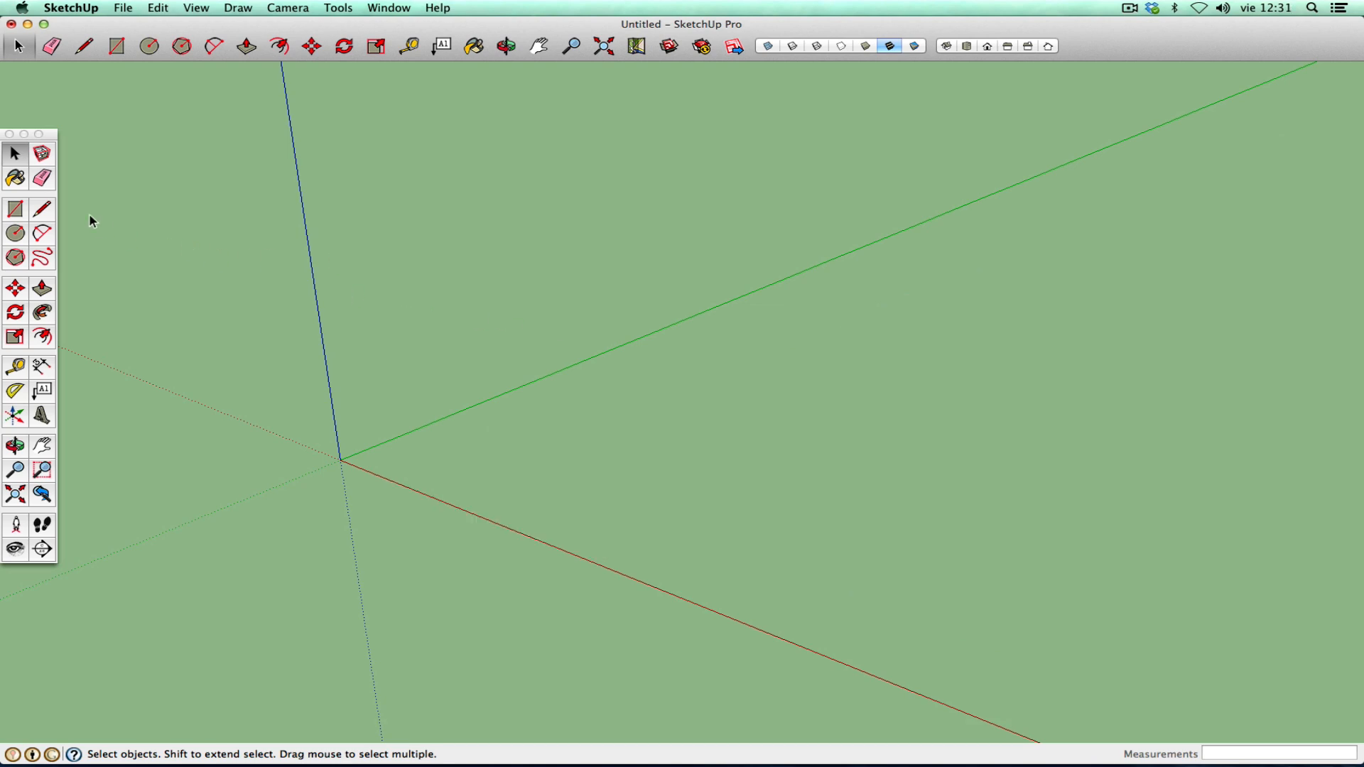
# - Draw a circle of about 0.28 m radius centered on the origin and Push/Pull it up about 2.20 m
pyautogui.click(16, 209)
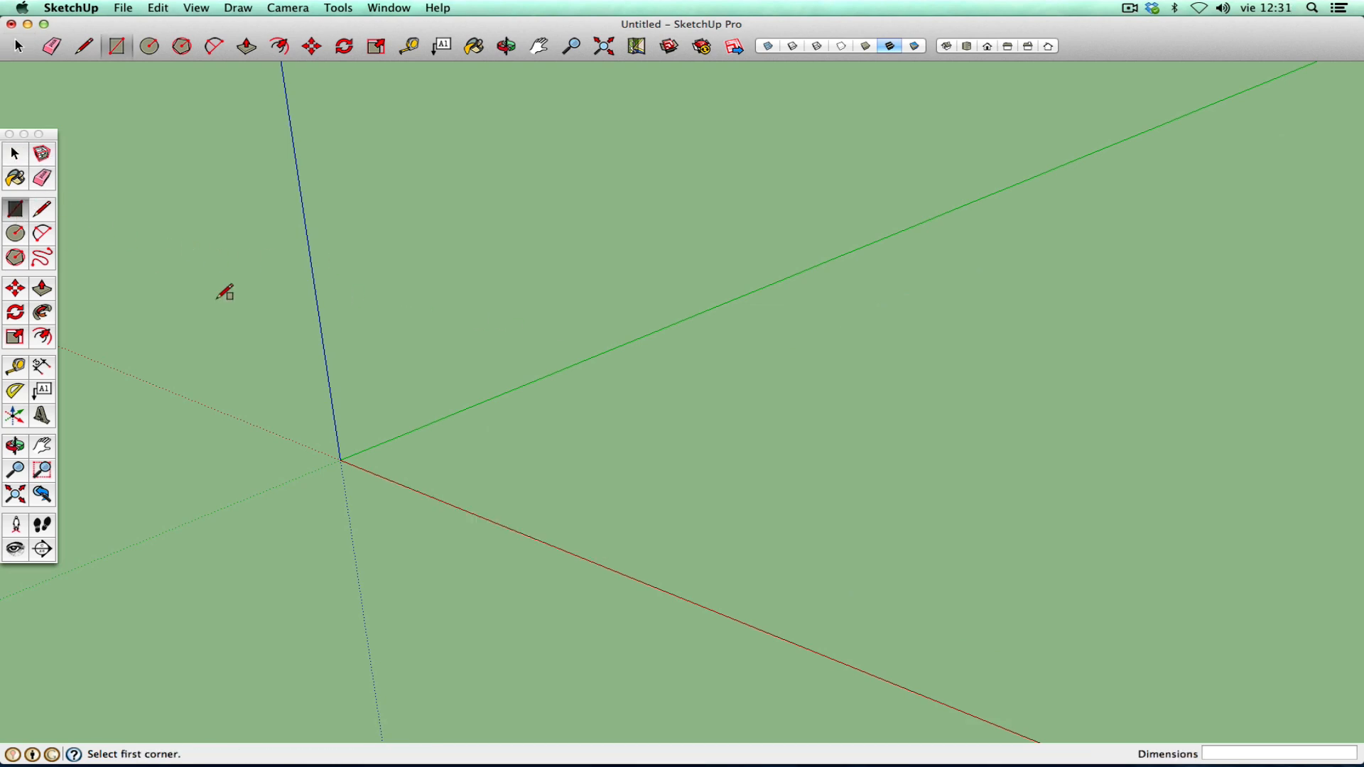
pyautogui.click(26, 240)
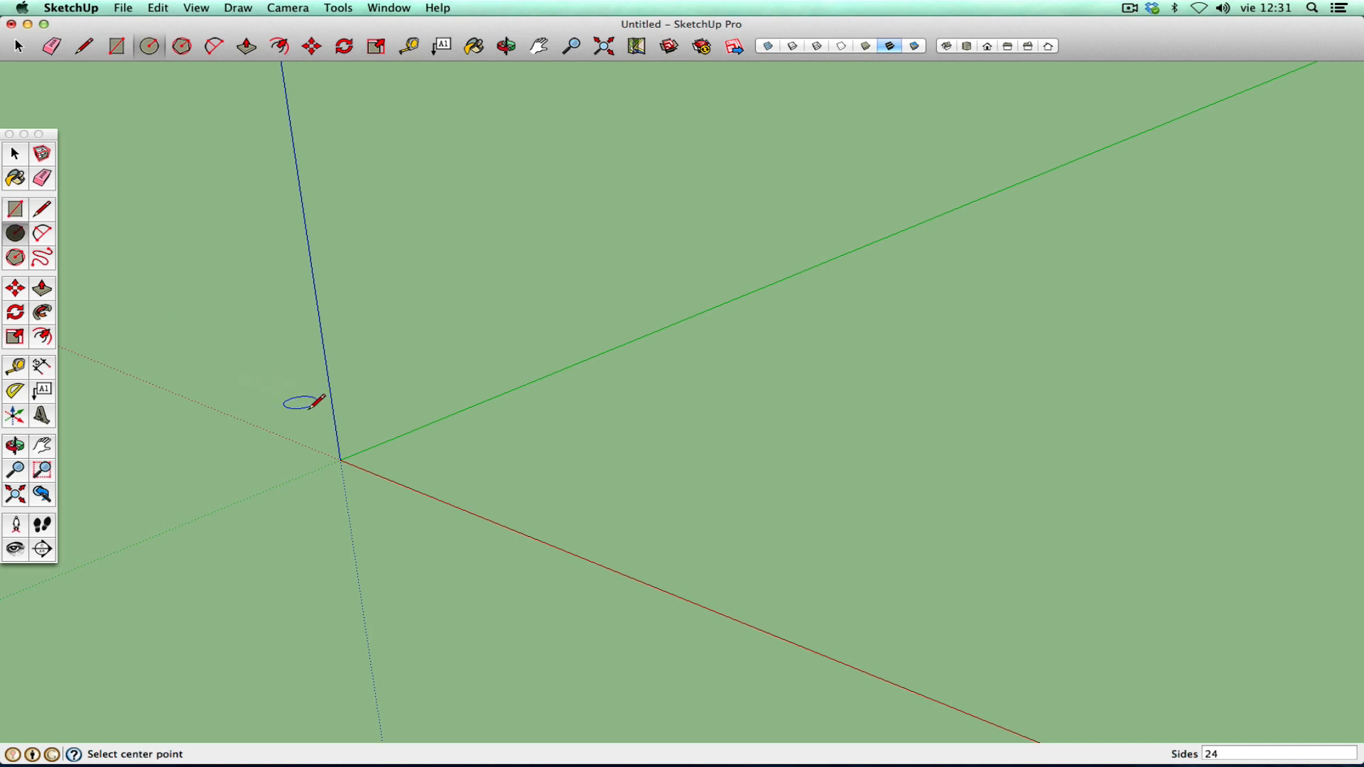
pyautogui.click(341, 460)
pyautogui.click(361, 465)
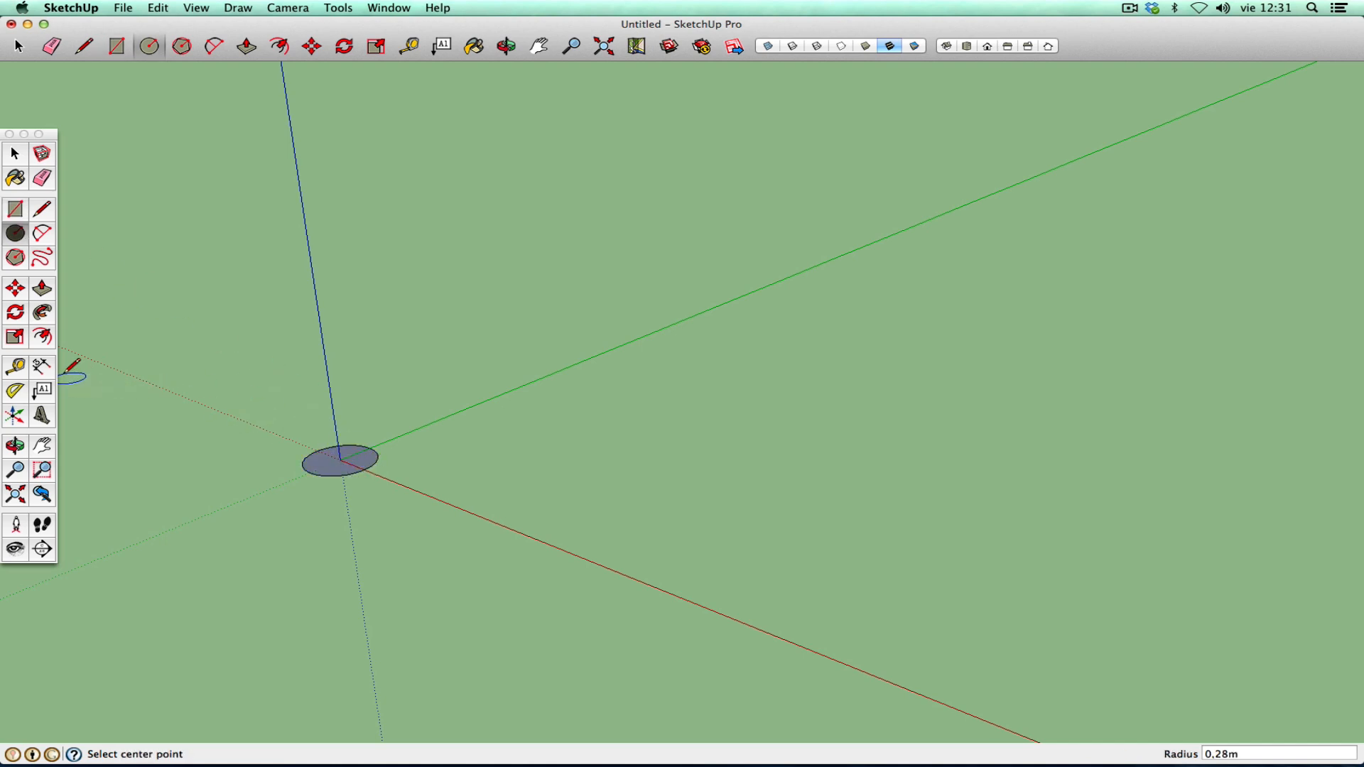
pyautogui.click(42, 288)
pyautogui.moveTo(354, 472); pyautogui.dragTo(327, 208)
# - Push/Pull the cylinder's top face up about 0.20 m as a new section that keeps the dividing edge
pyautogui.moveTo(441, 350); pyautogui.dragTo(561, 405, button='middle')
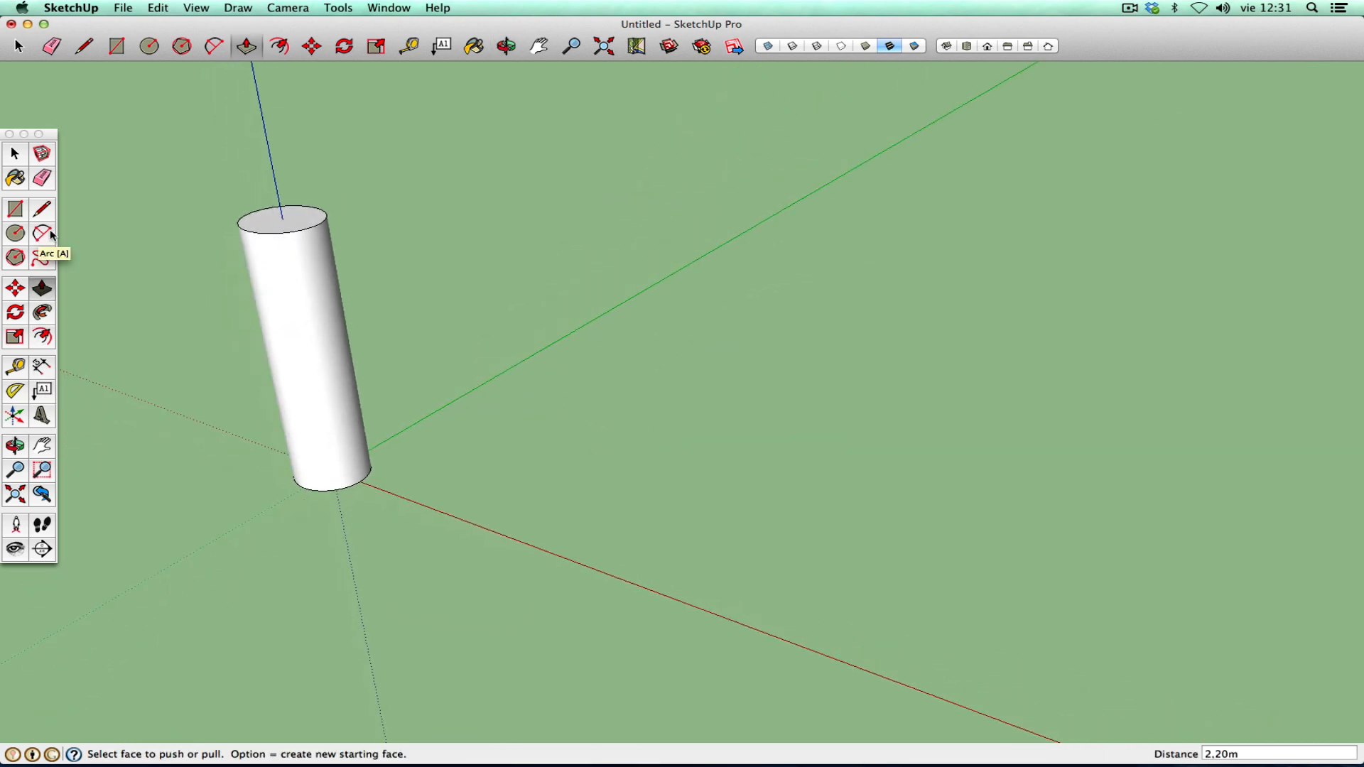
pyautogui.click(278, 215)
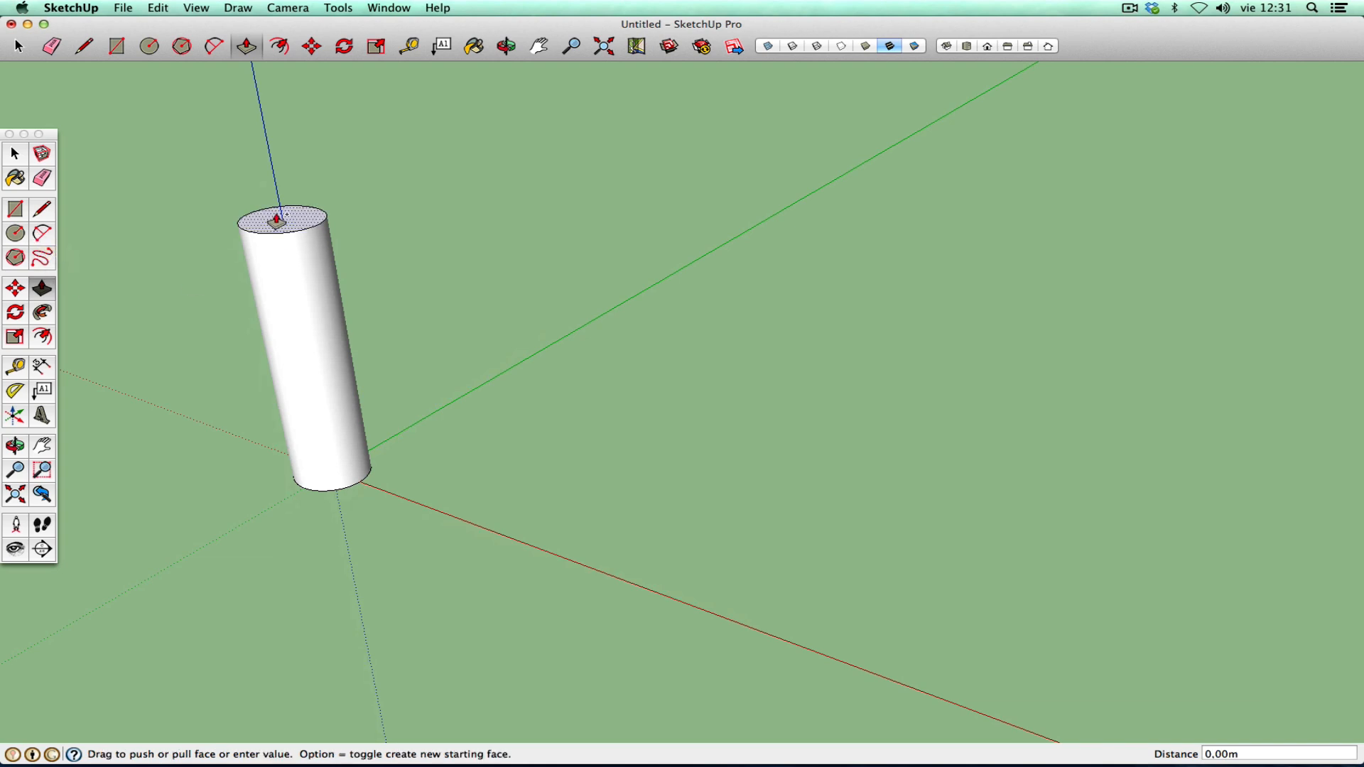
pyautogui.click(277, 191)
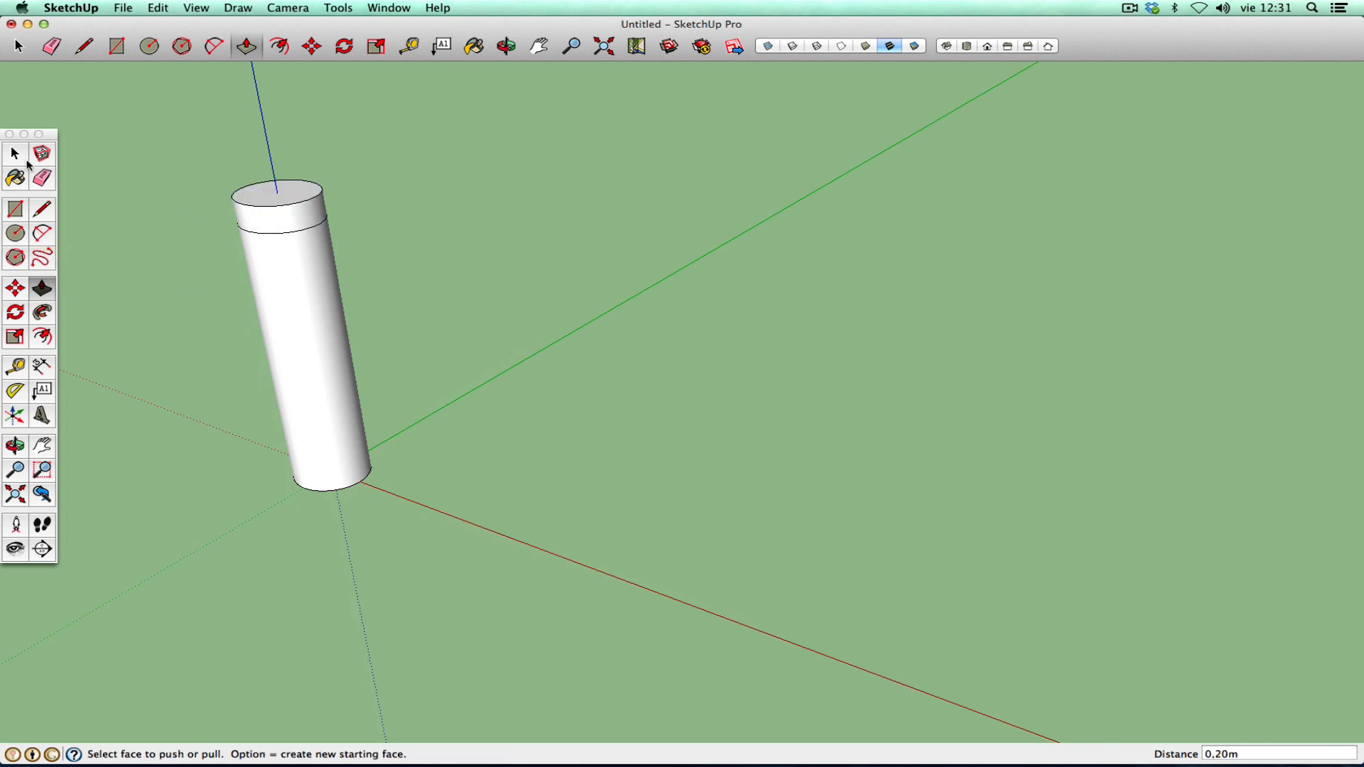
# - Scale the cylinder's top face uniformly about its center to a factor of about 1.39 to flare the upper section
pyautogui.click(6, 158)
pyautogui.click(298, 202)
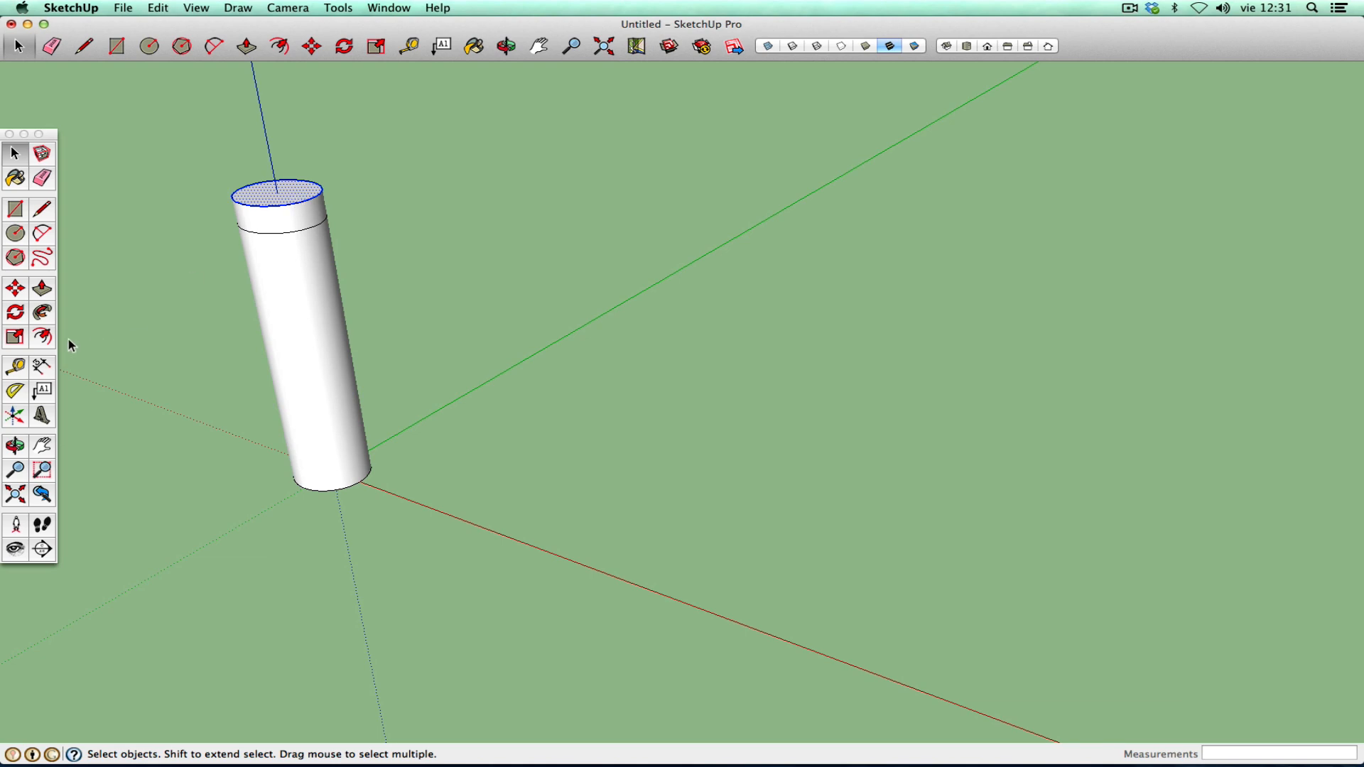
pyautogui.click(17, 337)
pyautogui.moveTo(213, 195); pyautogui.dragTo(192, 215)
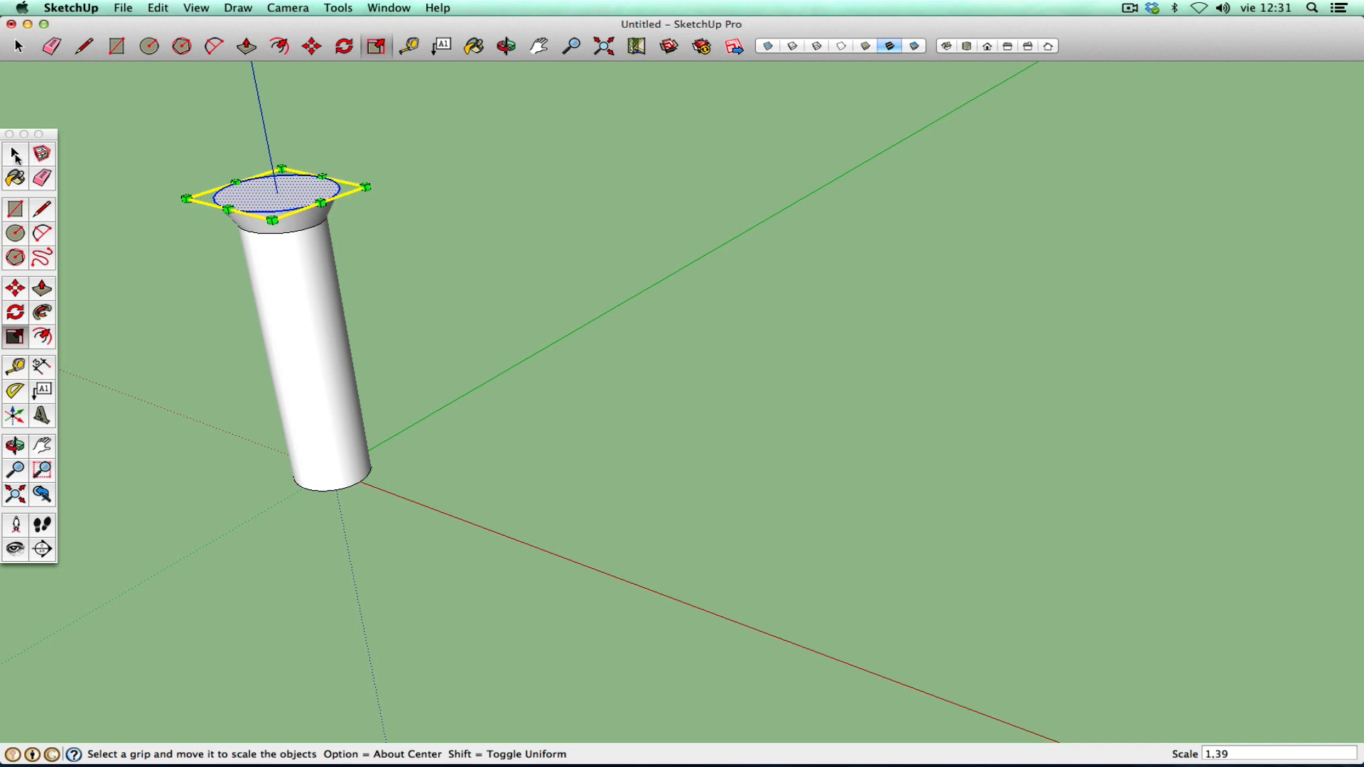
# - Push/Pull the column's flared top face up about 0.05 m to form a thin cap
pyautogui.press('p')
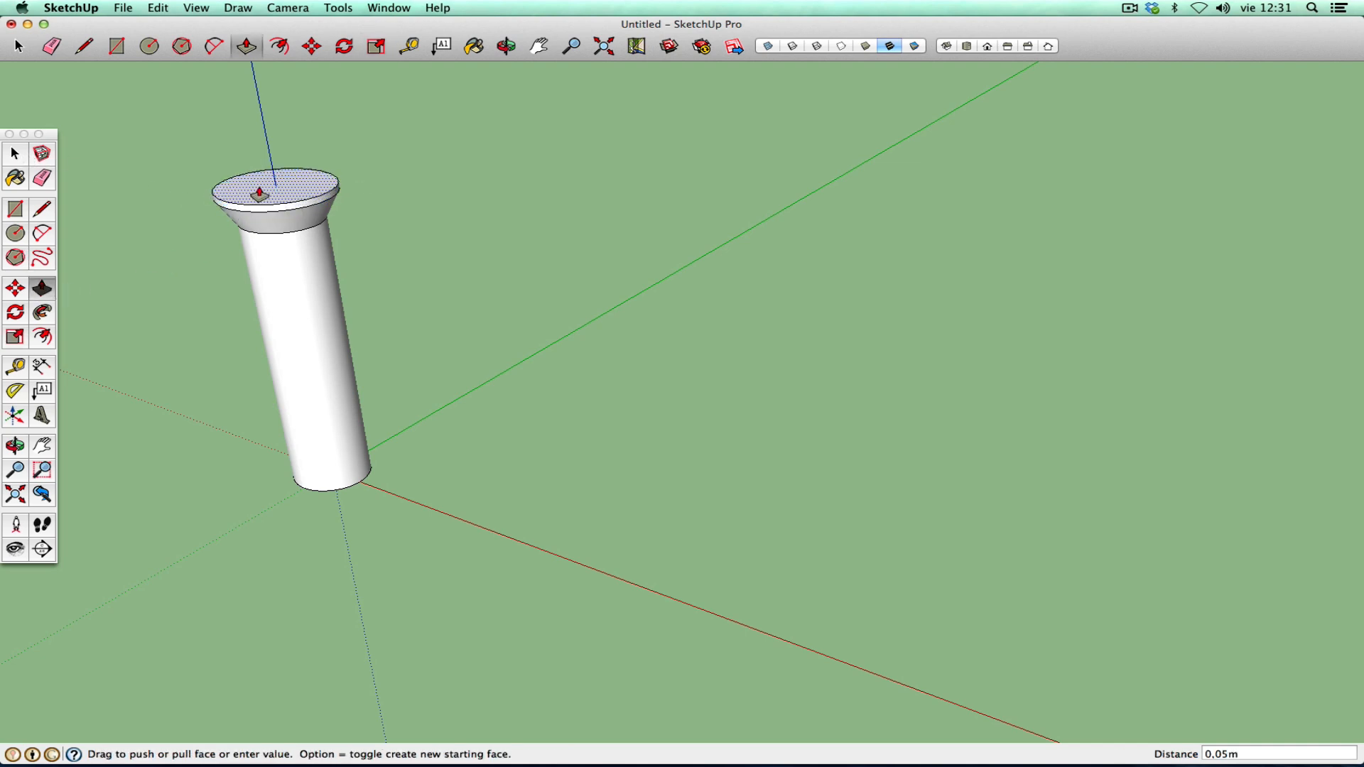
pyautogui.moveTo(259, 194); pyautogui.dragTo(259, 193)
pyautogui.press('space')
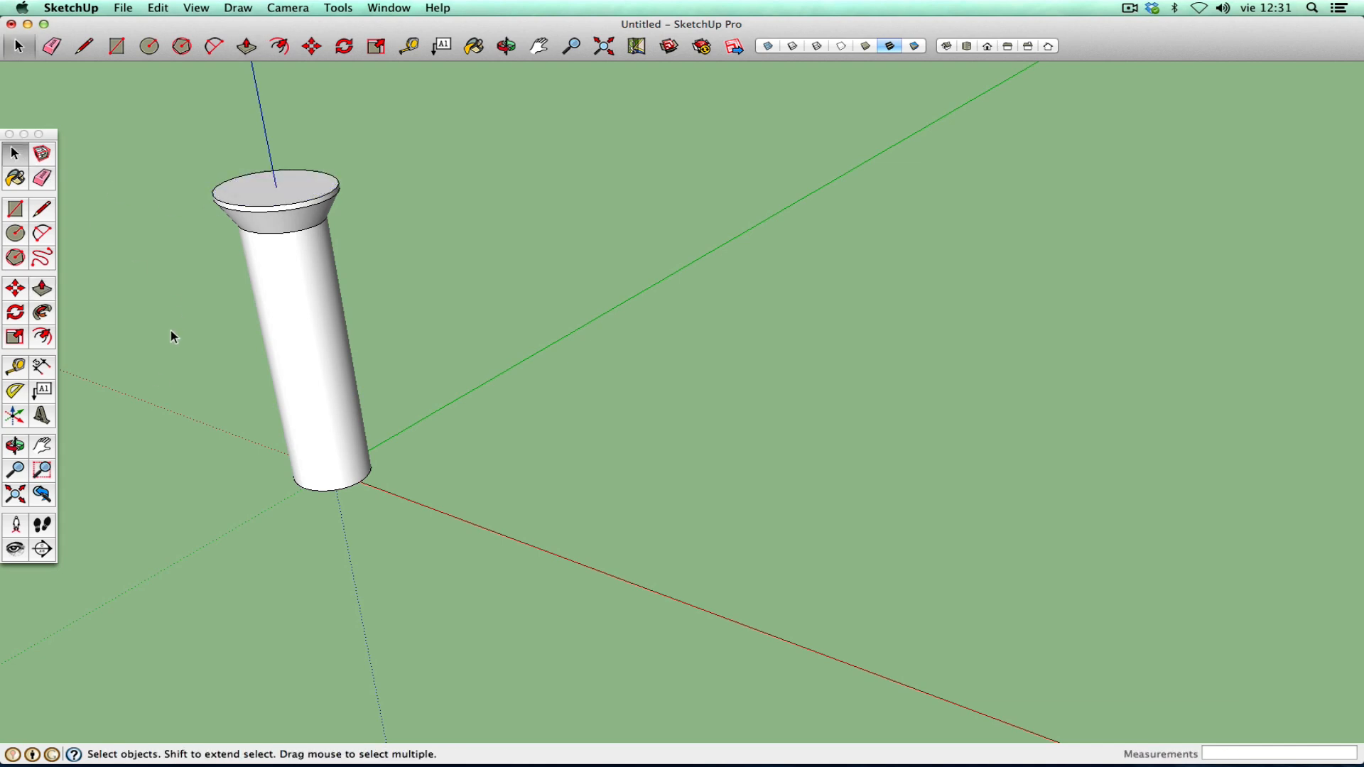
# - Copy the entire column to the clipboard and paste the duplicate beside the original along the red axis
pyautogui.click(42, 445)
pyautogui.moveTo(380, 288); pyautogui.dragTo(550, 381)
pyautogui.click(15, 446)
pyautogui.moveTo(206, 475); pyautogui.dragTo(367, 342)
pyautogui.rightClick(367, 342)
pyautogui.click(398, 354)
pyautogui.moveTo(379, 222); pyautogui.dragTo(668, 639)
pyautogui.click(163, 8)
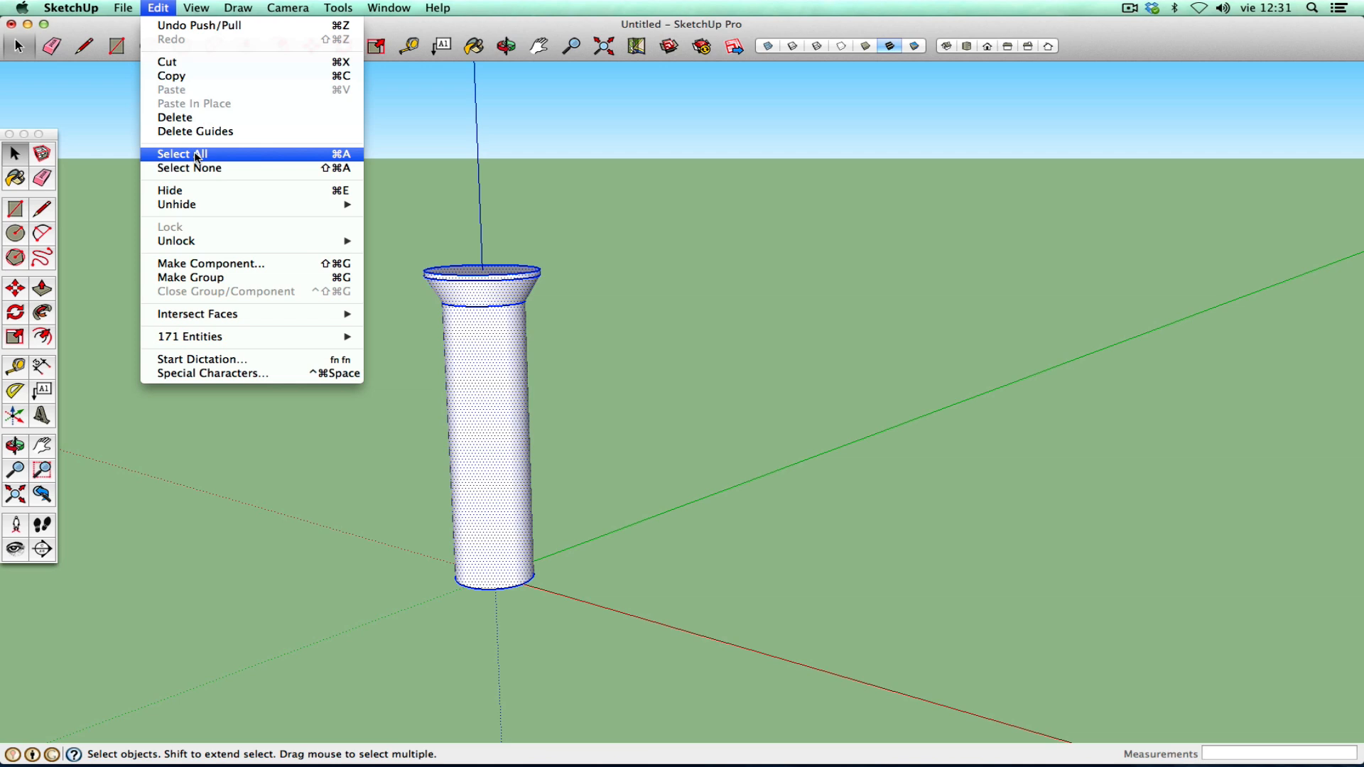
pyautogui.click(192, 79)
pyautogui.click(167, 9)
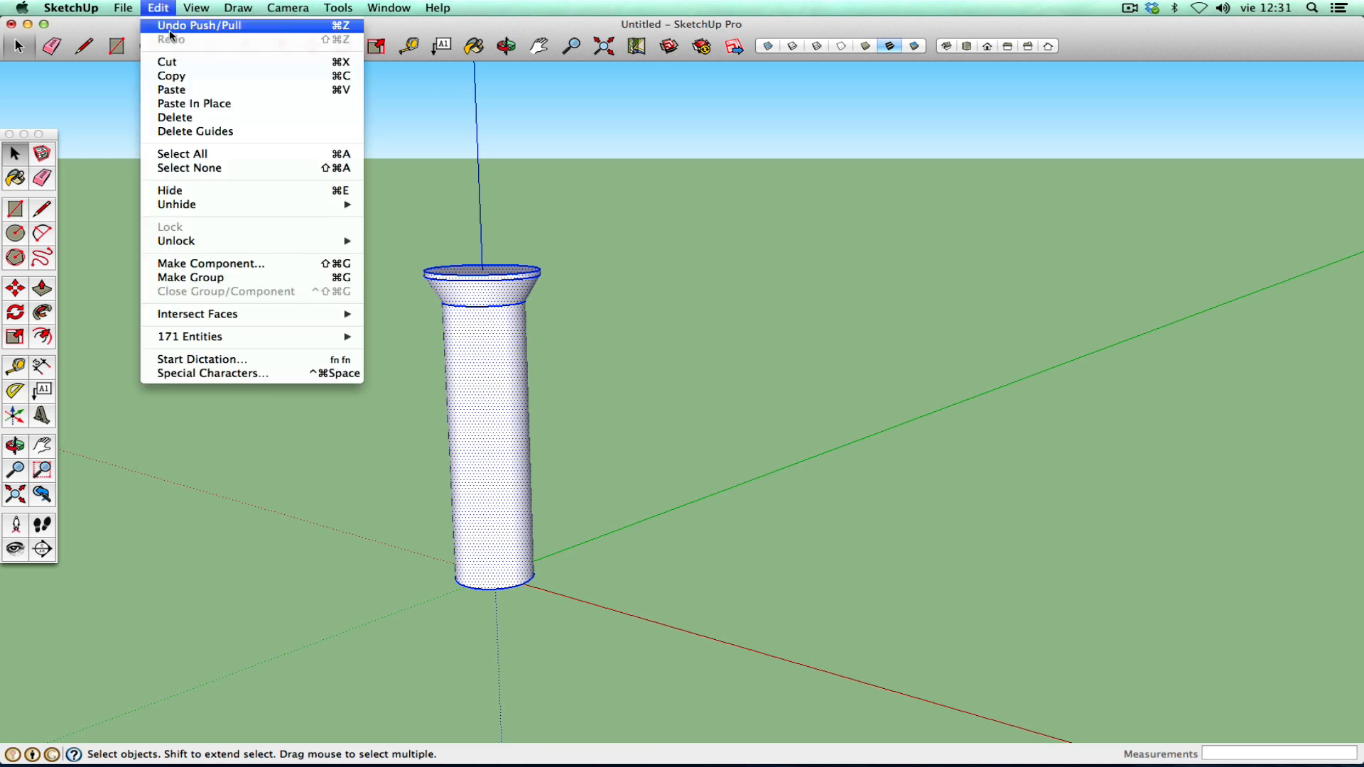
pyautogui.click(192, 90)
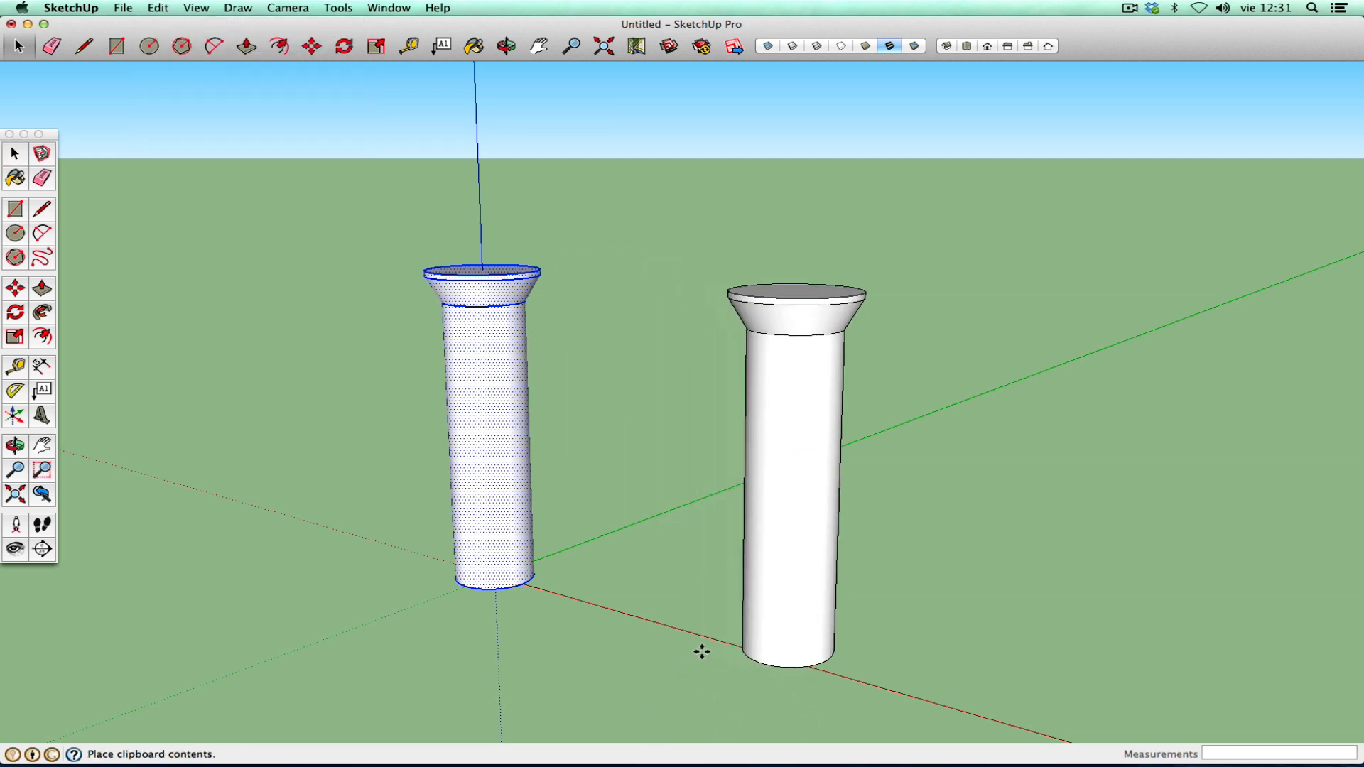
pyautogui.click(701, 657)
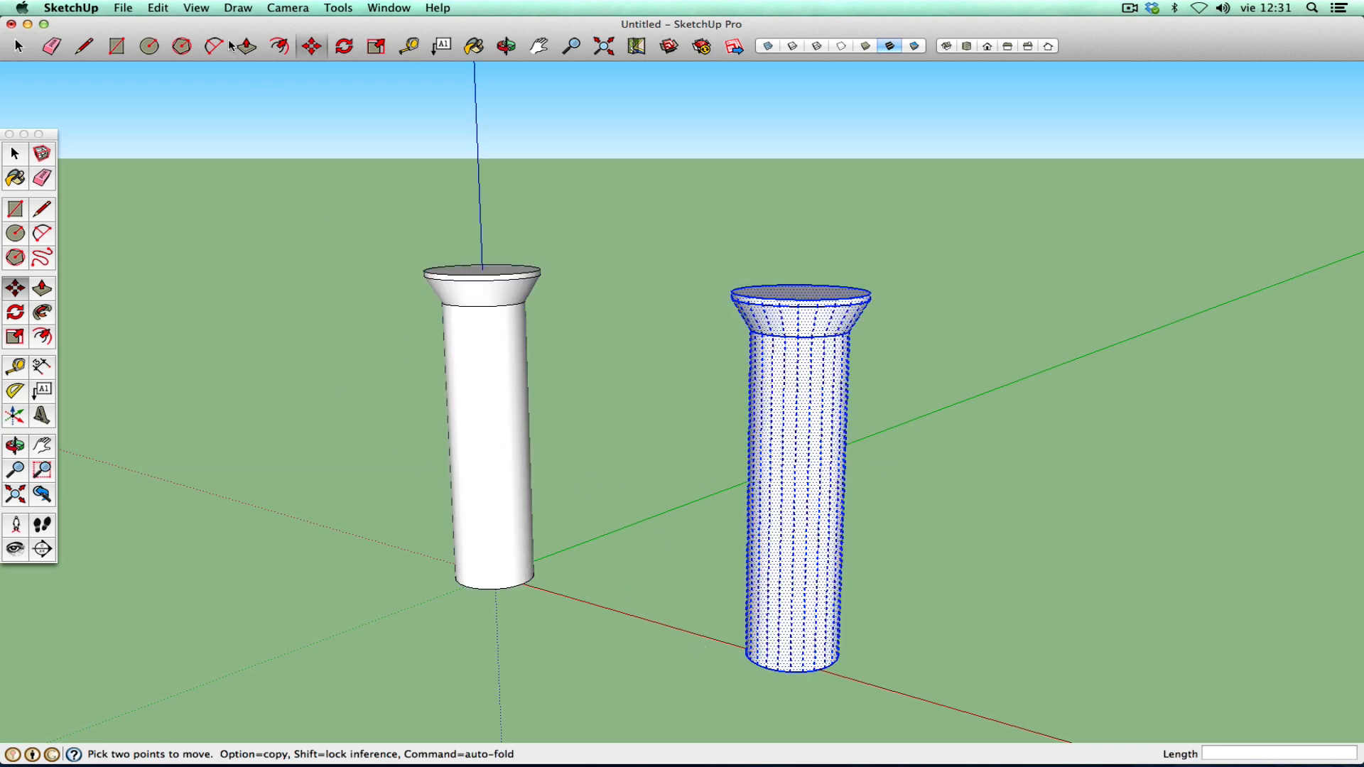
pyautogui.click(170, 11)
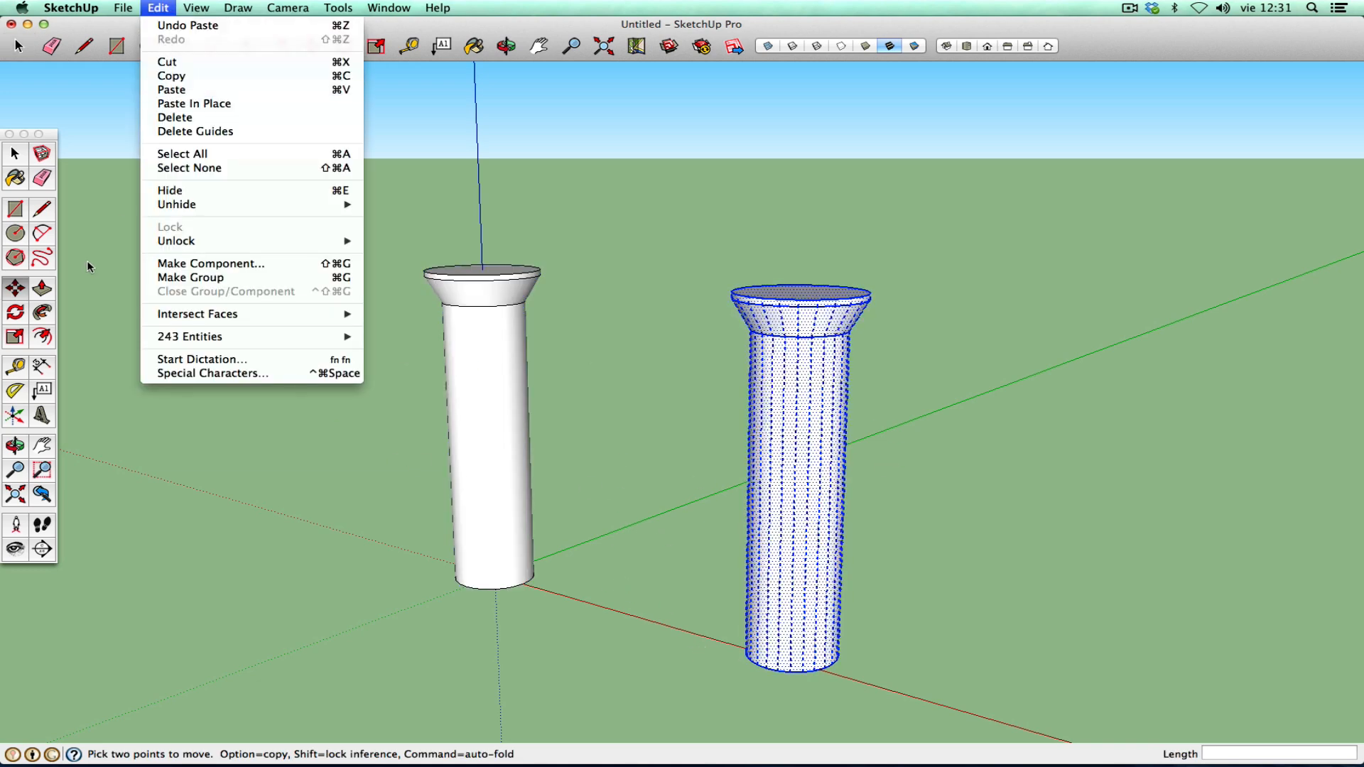
pyautogui.click(48, 135)
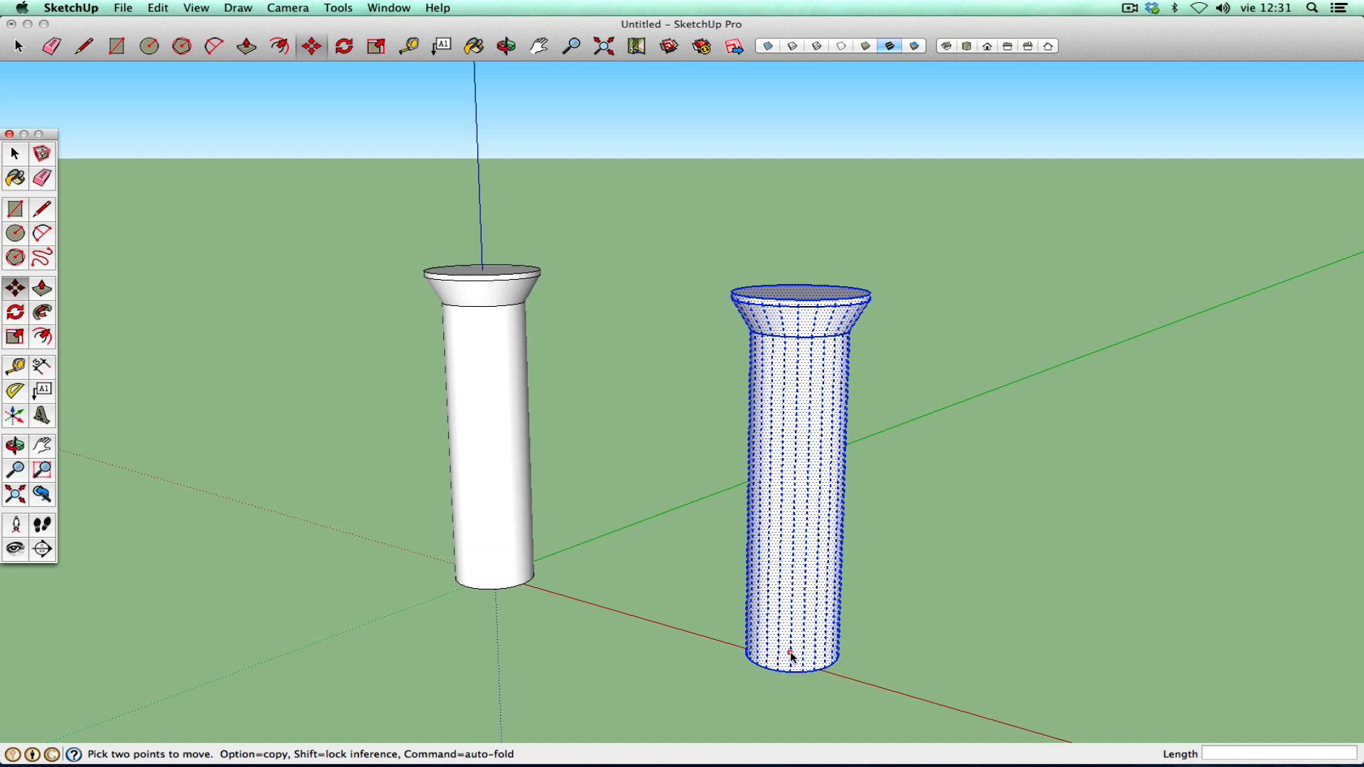
pyautogui.press('space')
pyautogui.click(241, 338)
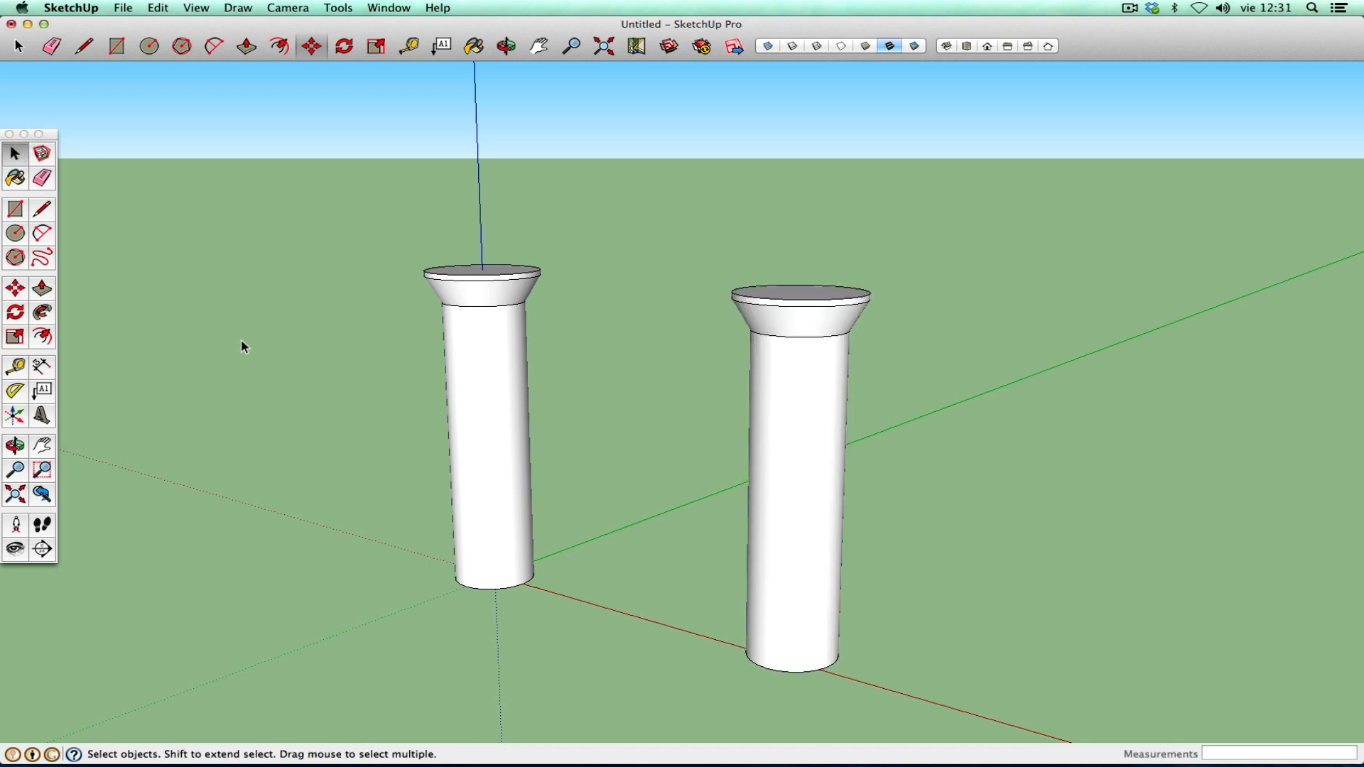
# - Use Move to copy the pasted column about 1.09 m along the red axis, between the two existing columns
pyautogui.tripleClick(778, 414)
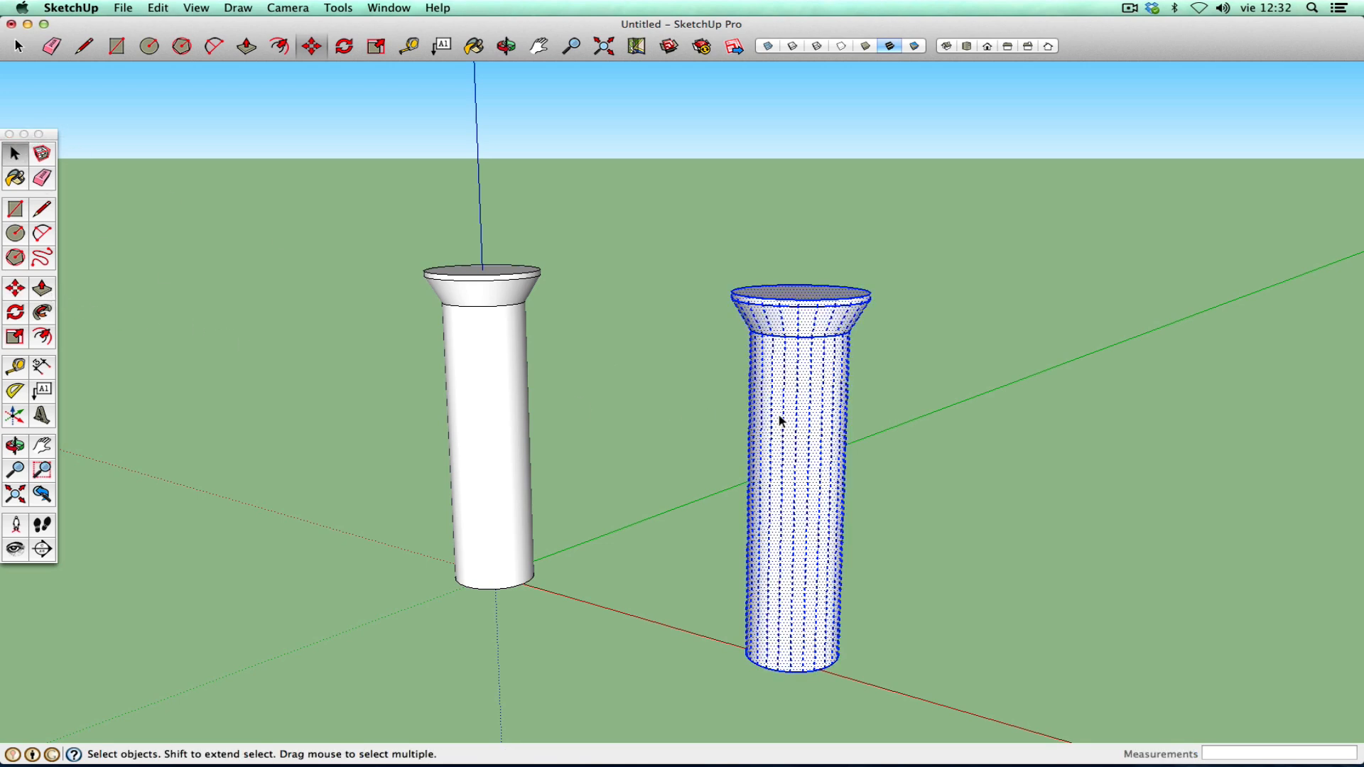
pyautogui.click(15, 288)
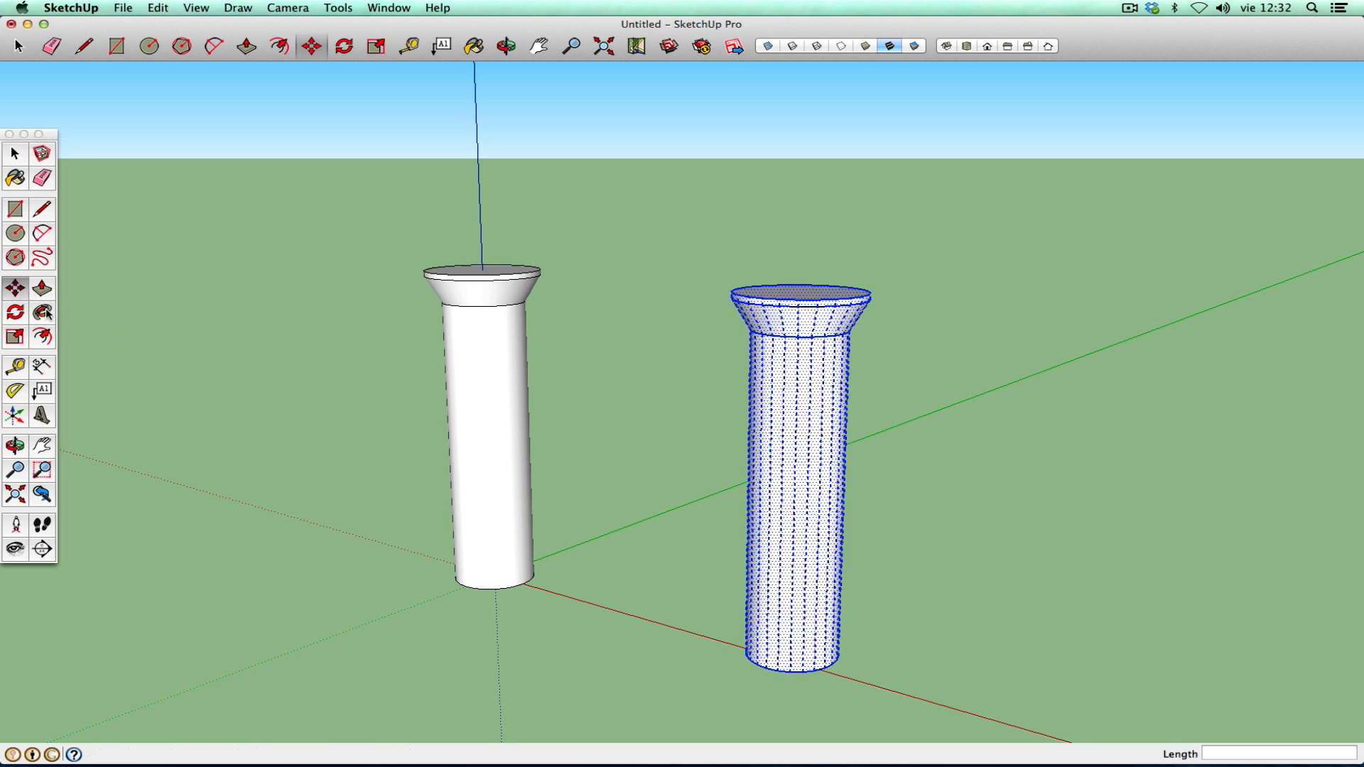
pyautogui.click(766, 667)
pyautogui.press('alt')
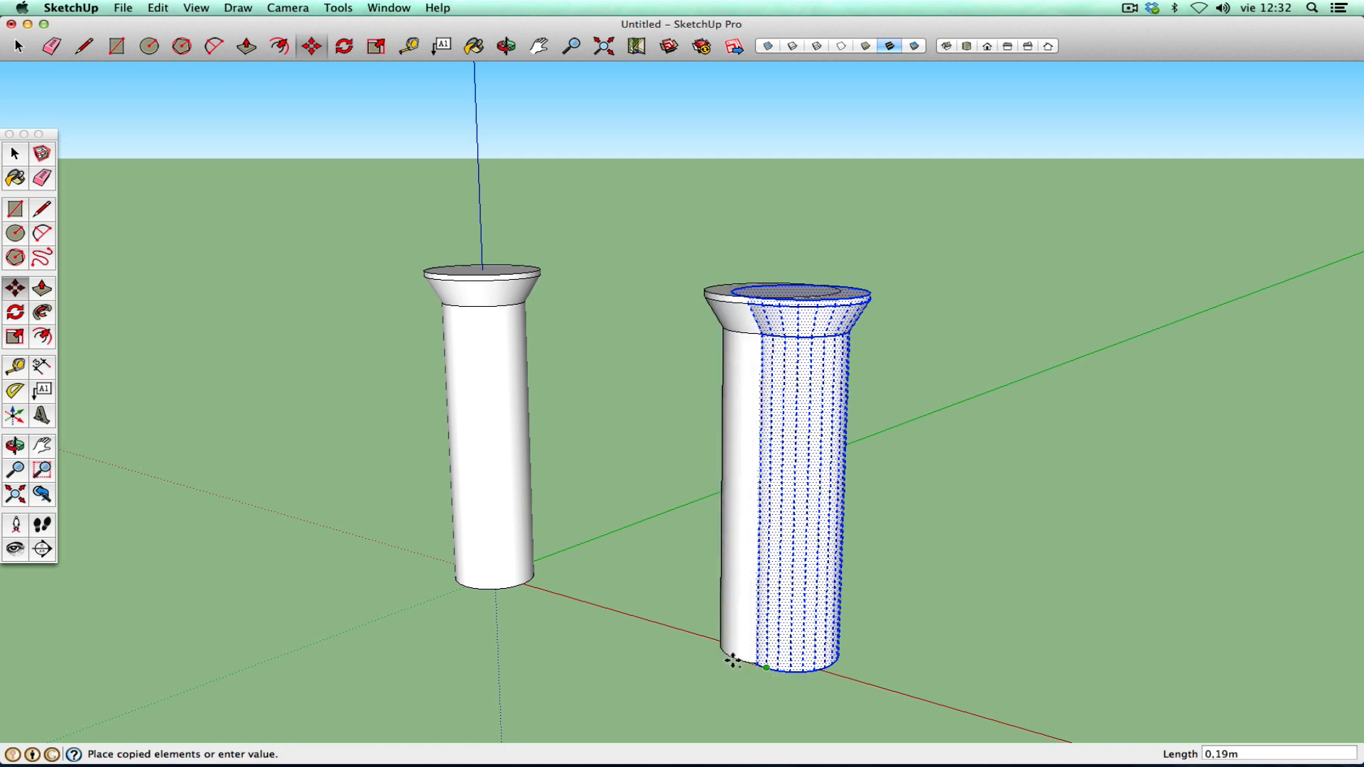
pyautogui.click(610, 633)
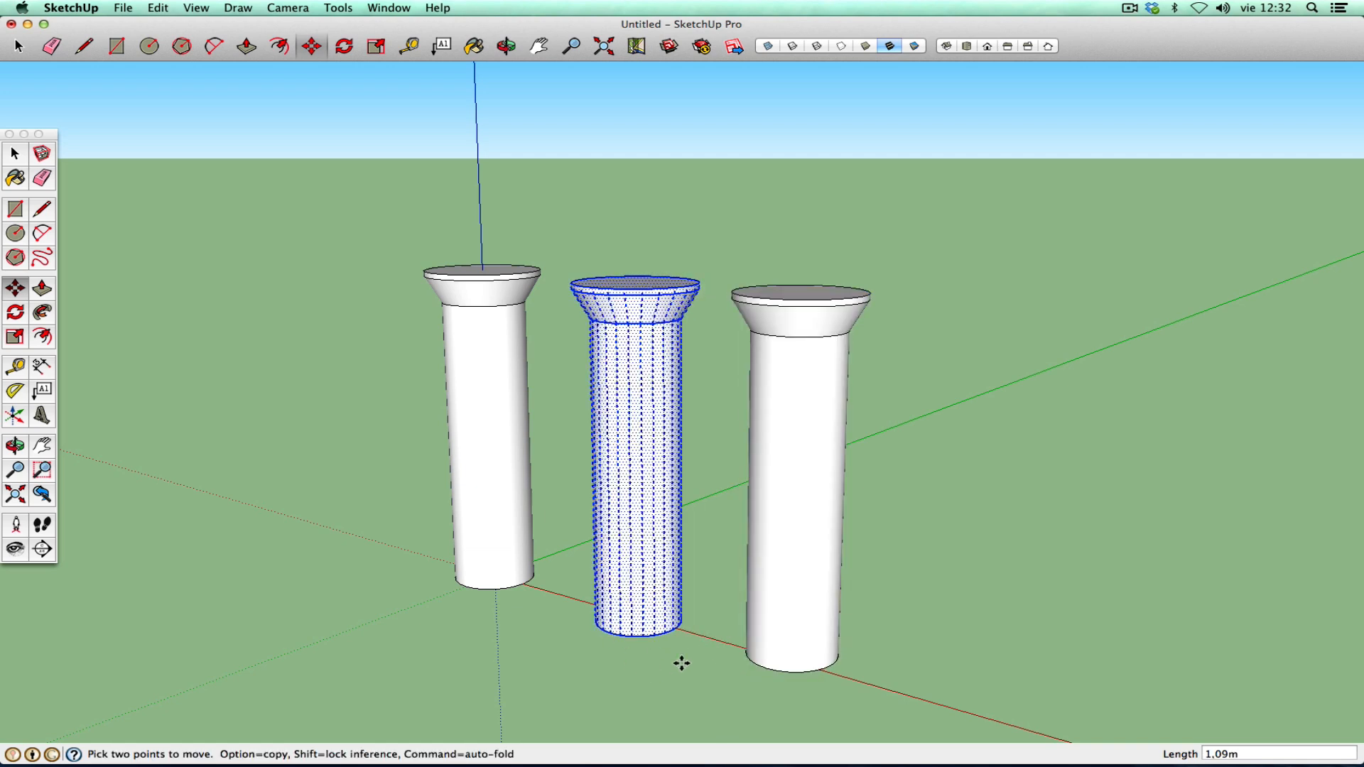
# - Select all geometry of the column farthest from the origin and make it a group
pyautogui.click(14, 153)
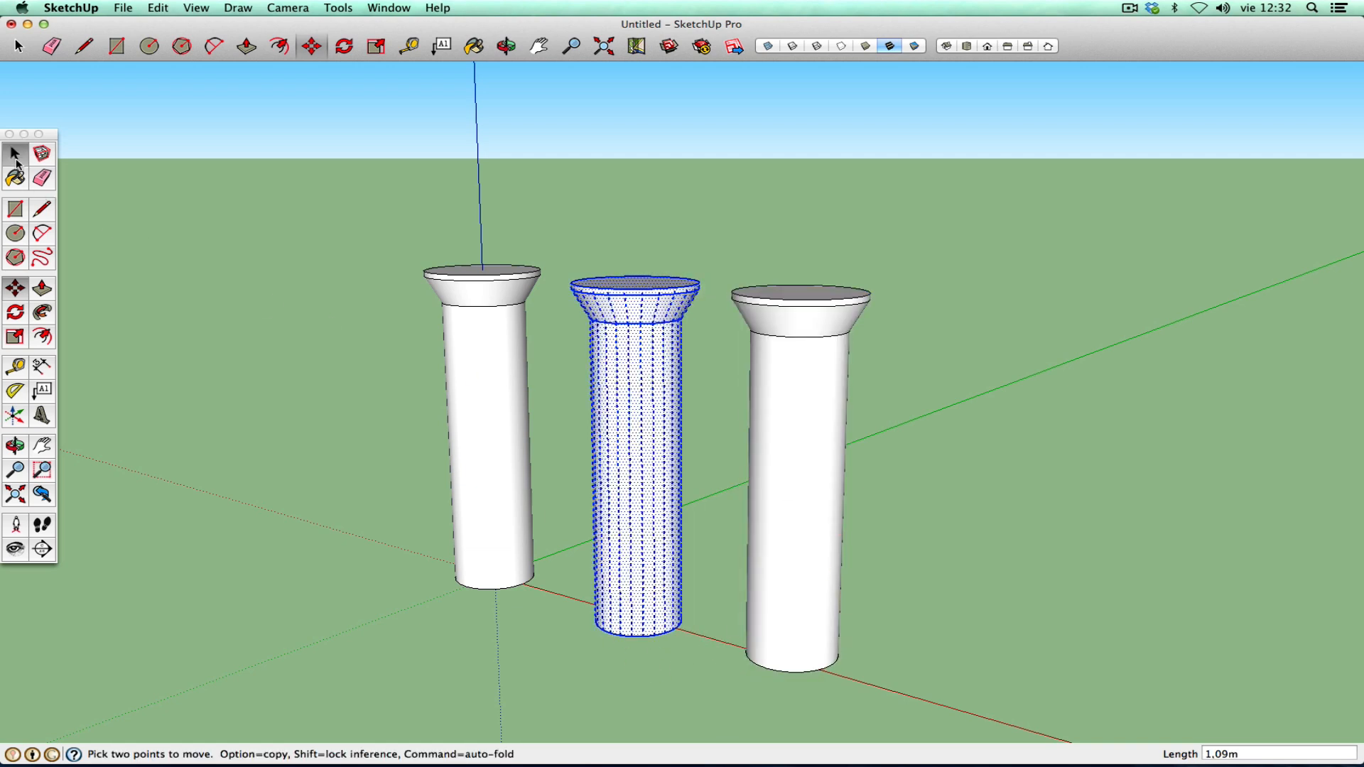
pyautogui.click(41, 446)
pyautogui.moveTo(398, 478); pyautogui.dragTo(422, 455)
pyautogui.click(15, 446)
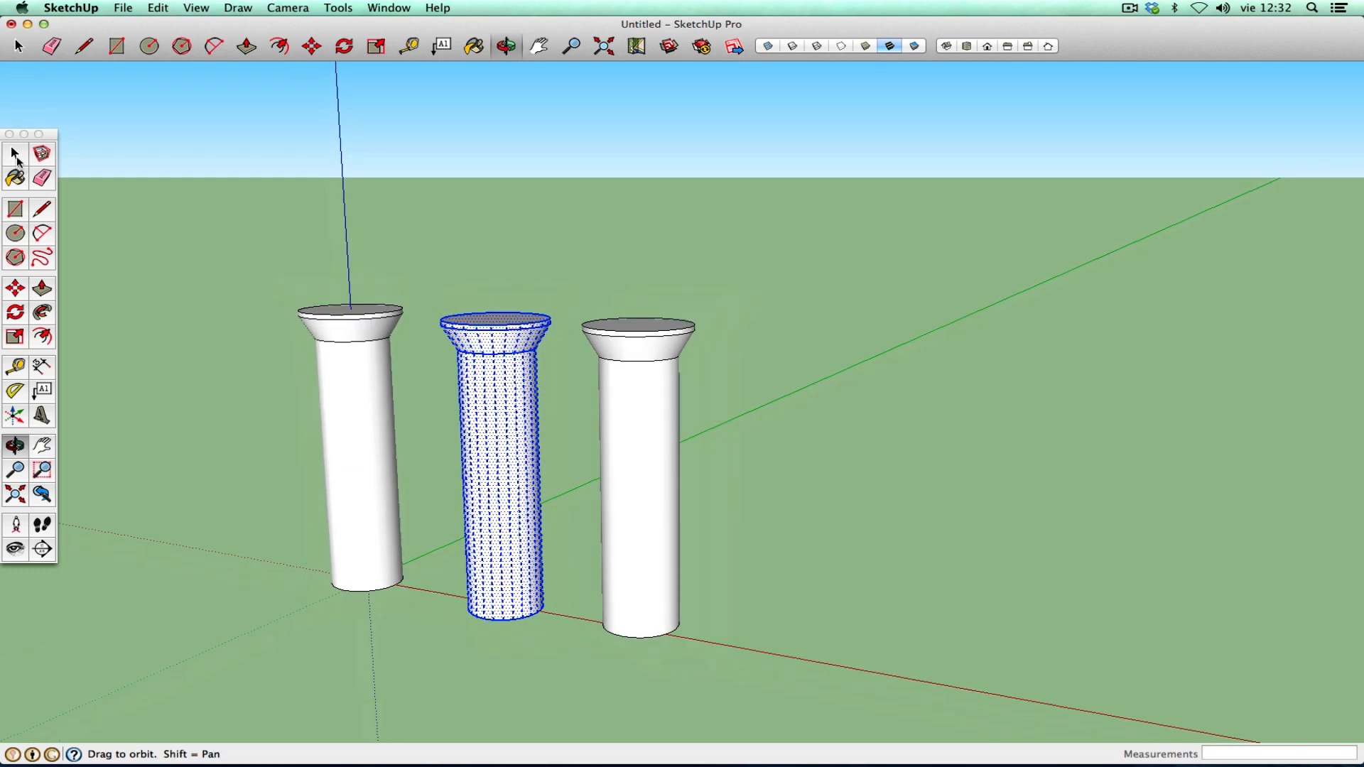
pyautogui.click(15, 154)
pyautogui.click(633, 454)
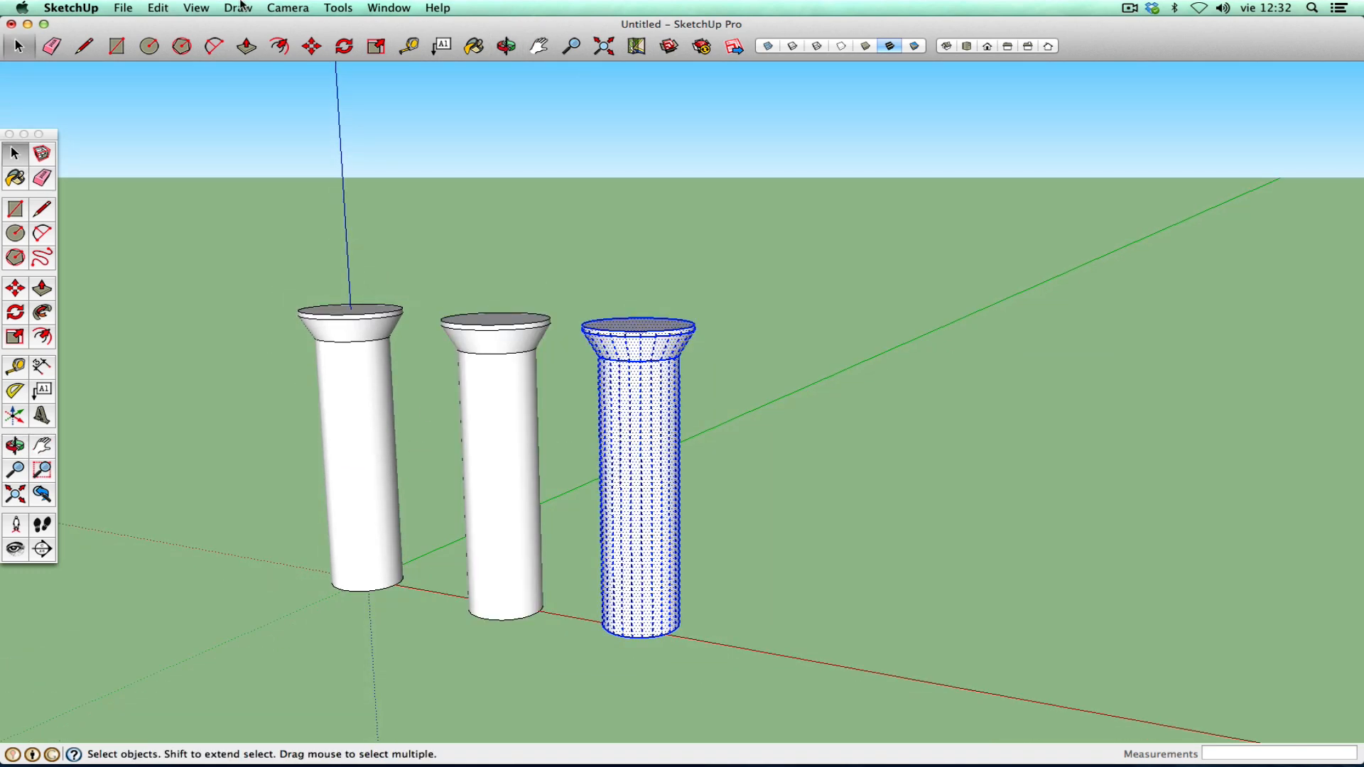
pyautogui.click(158, 8)
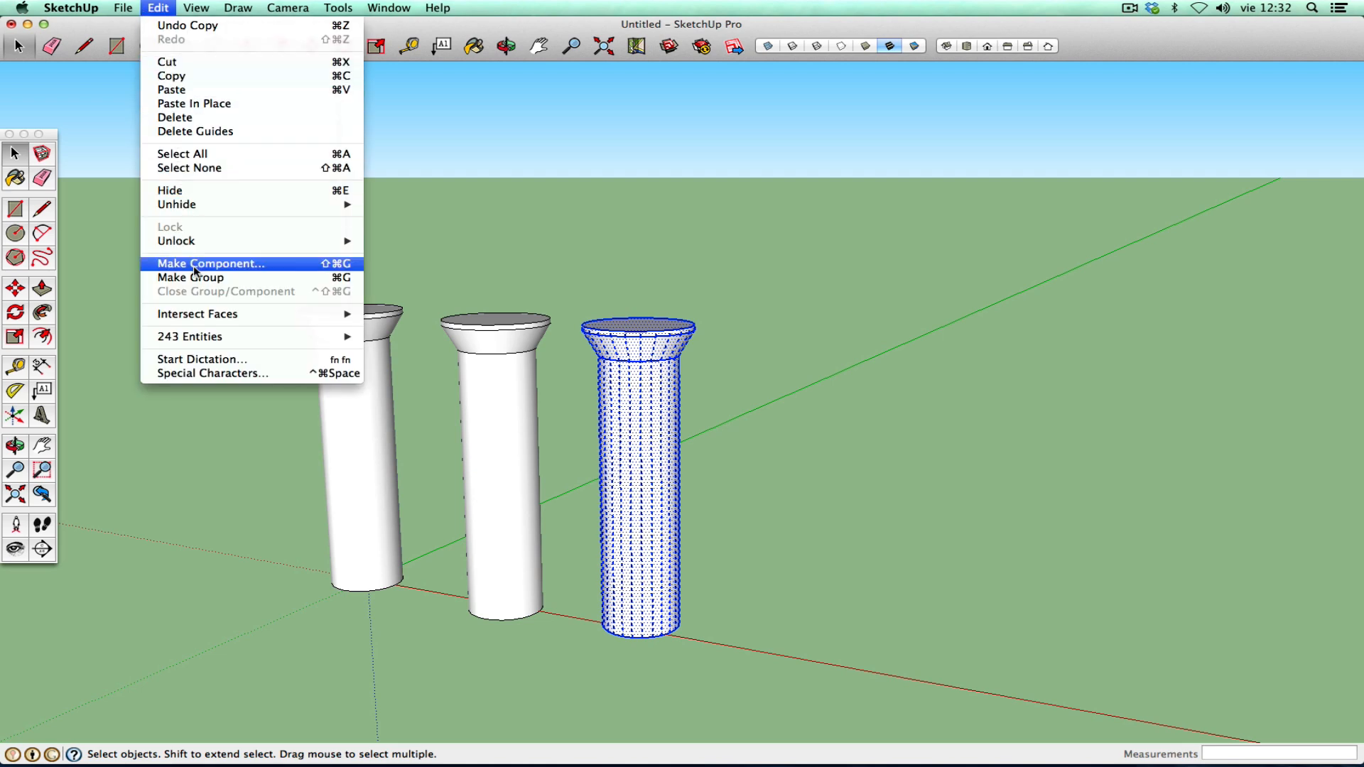
pyautogui.click(226, 282)
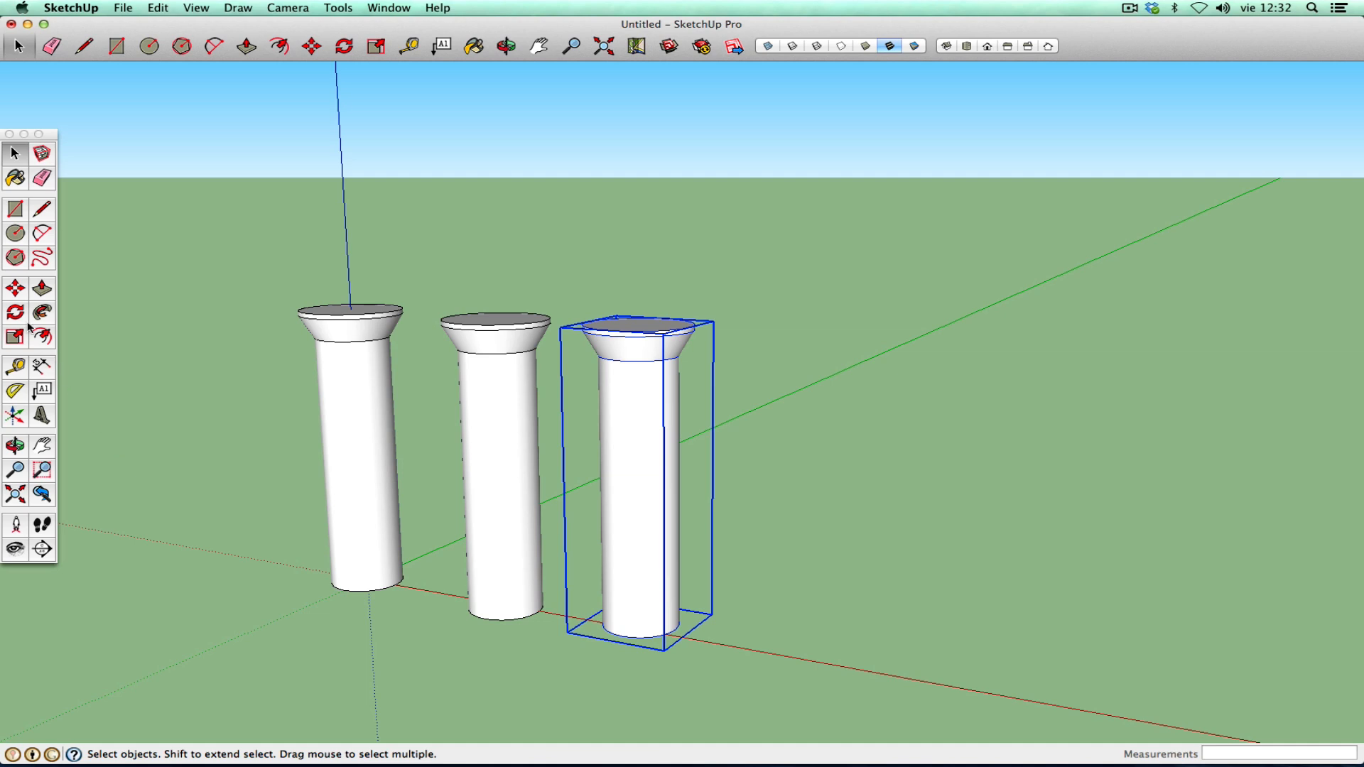
# - Copy the grouped column with Move about 1.5 m outward along the red axis
pyautogui.click(15, 292)
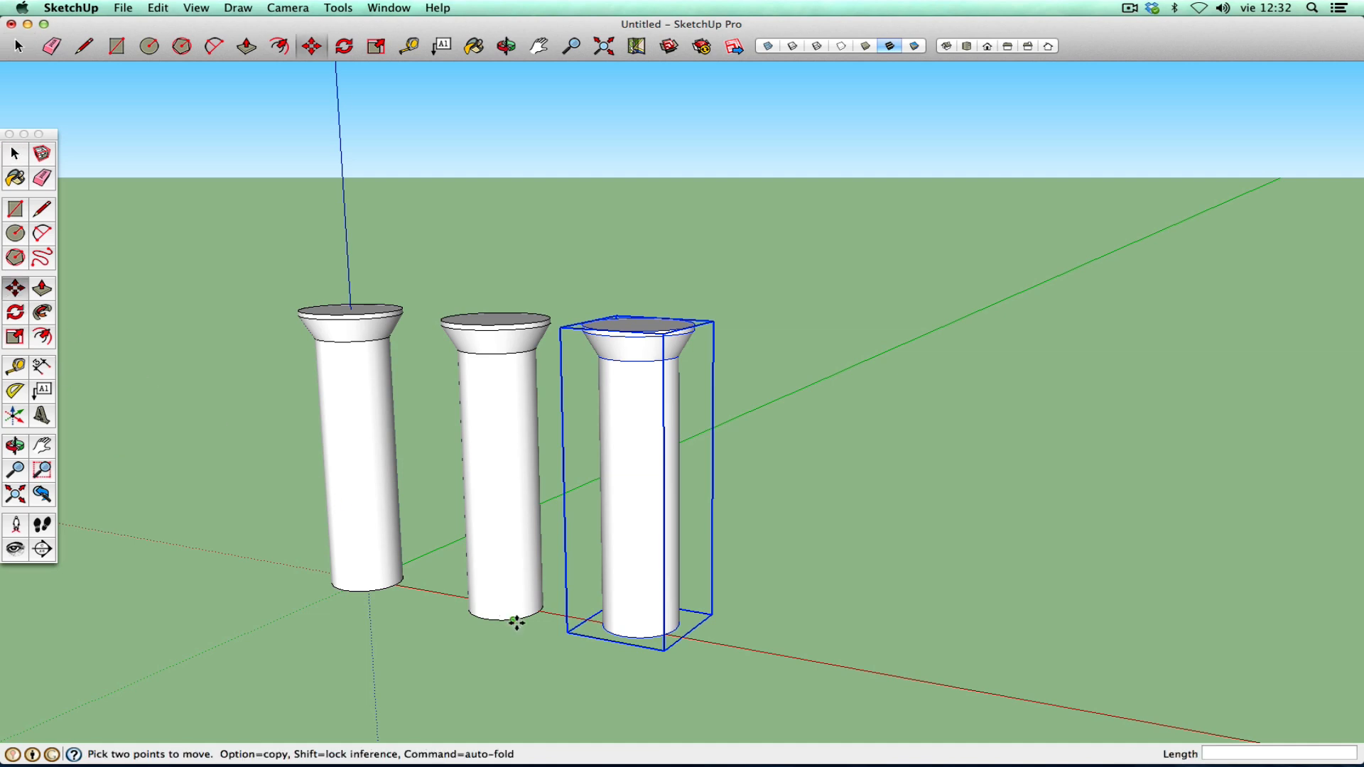
pyautogui.press('alt')
pyautogui.click(571, 632)
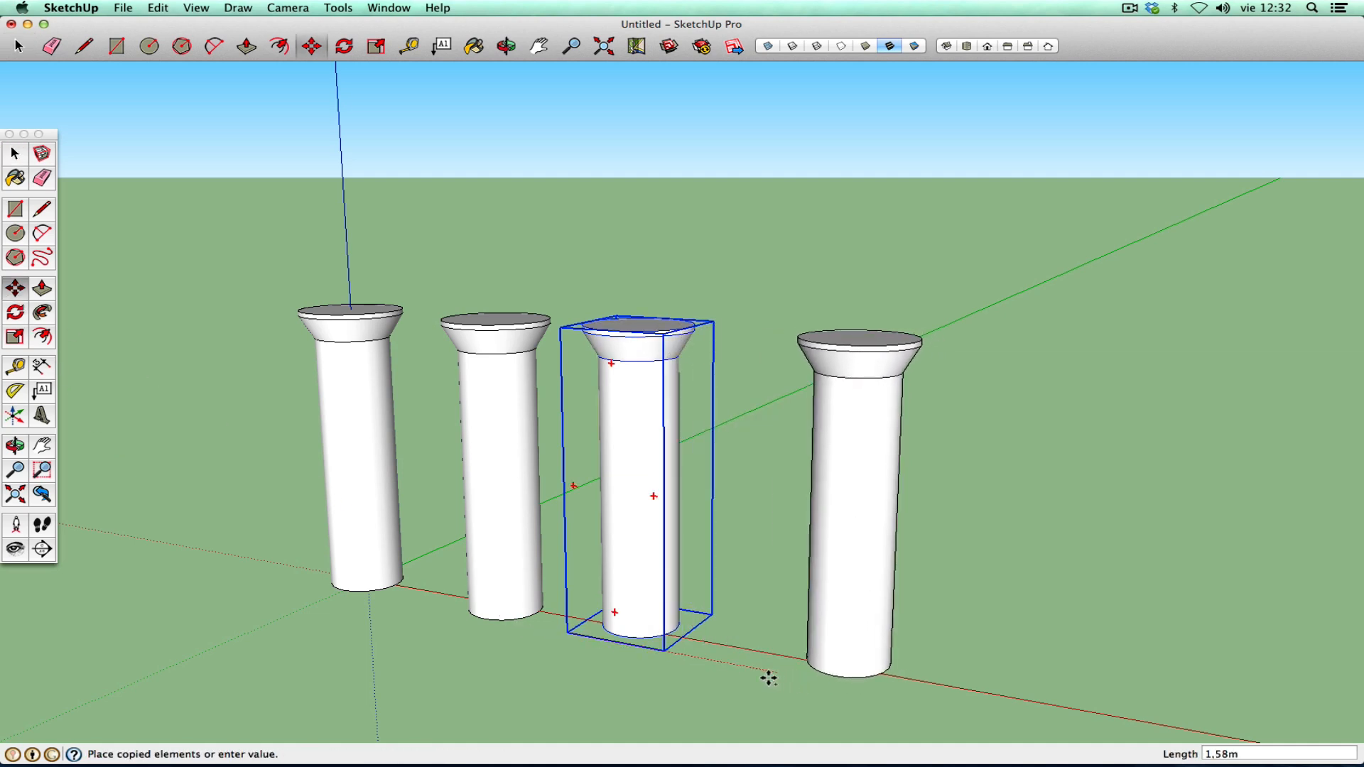
pyautogui.click(759, 677)
pyautogui.press('space')
# - Open the original column group for editing, Push/Pull its top face upward to thicken the cap, and close the group
pyautogui.click(608, 378)
pyautogui.click(839, 416)
pyautogui.click(575, 390)
pyautogui.click(648, 412)
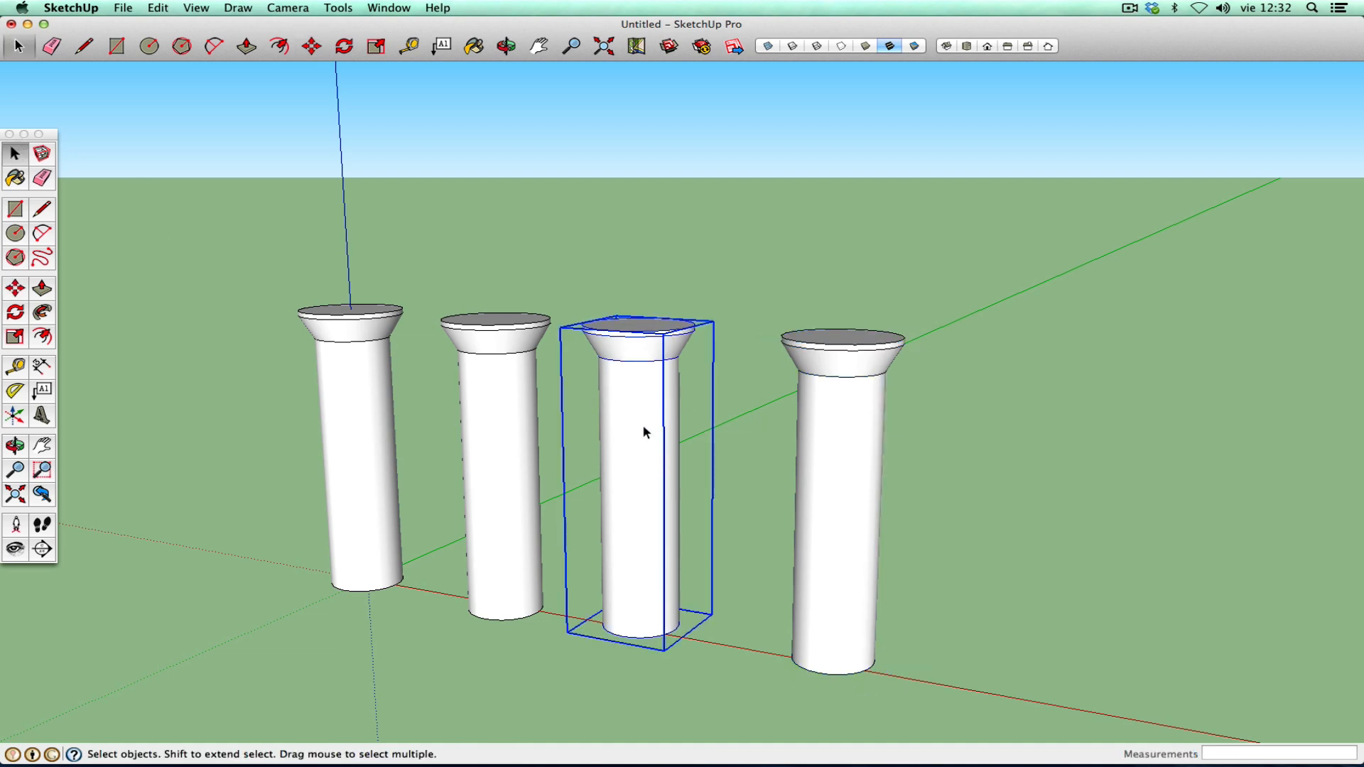
pyautogui.doubleClick(644, 428)
pyautogui.click(53, 285)
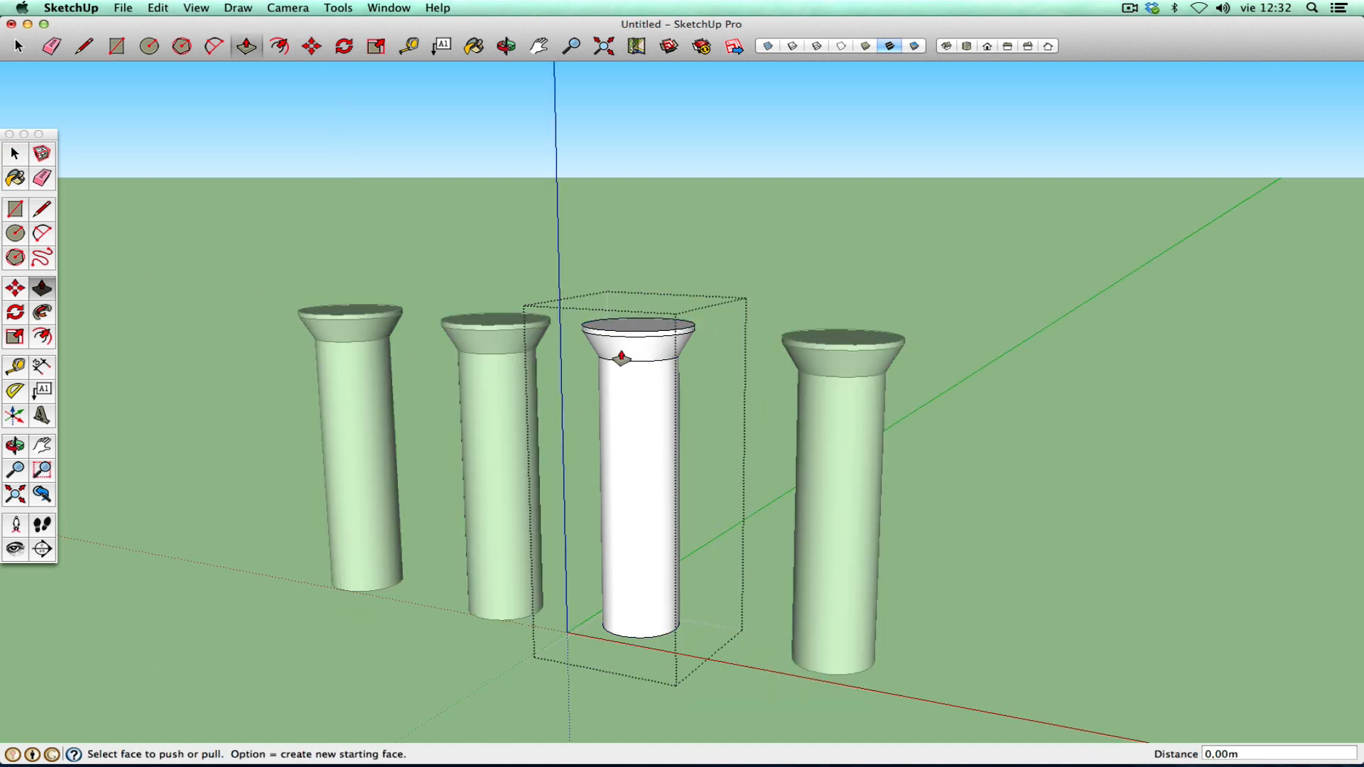
pyautogui.moveTo(640, 326); pyautogui.dragTo(640, 299)
pyautogui.press('space')
pyautogui.click(538, 230)
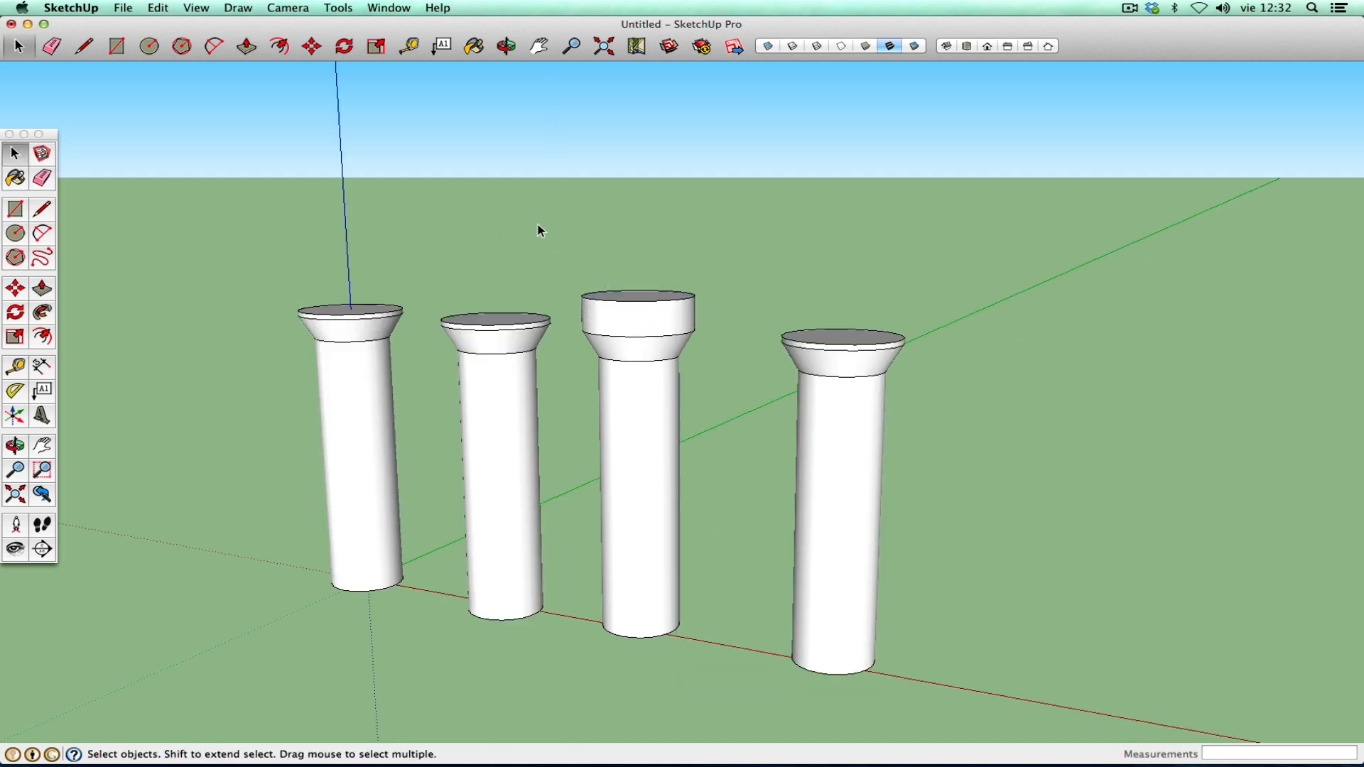
# - Try to move the thick-capped column group by its base center onto the top face of the outermost column
pyautogui.click(842, 601)
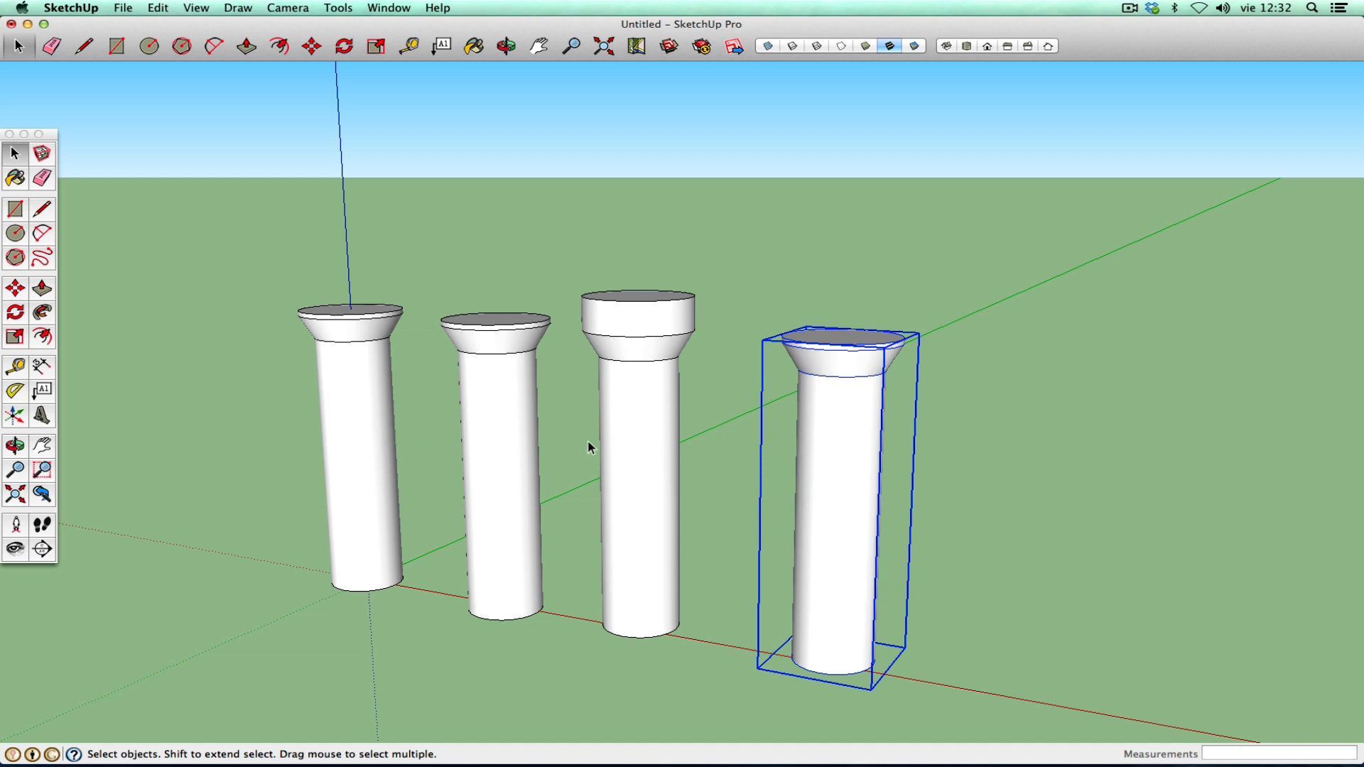
pyautogui.click(618, 471)
pyautogui.click(17, 291)
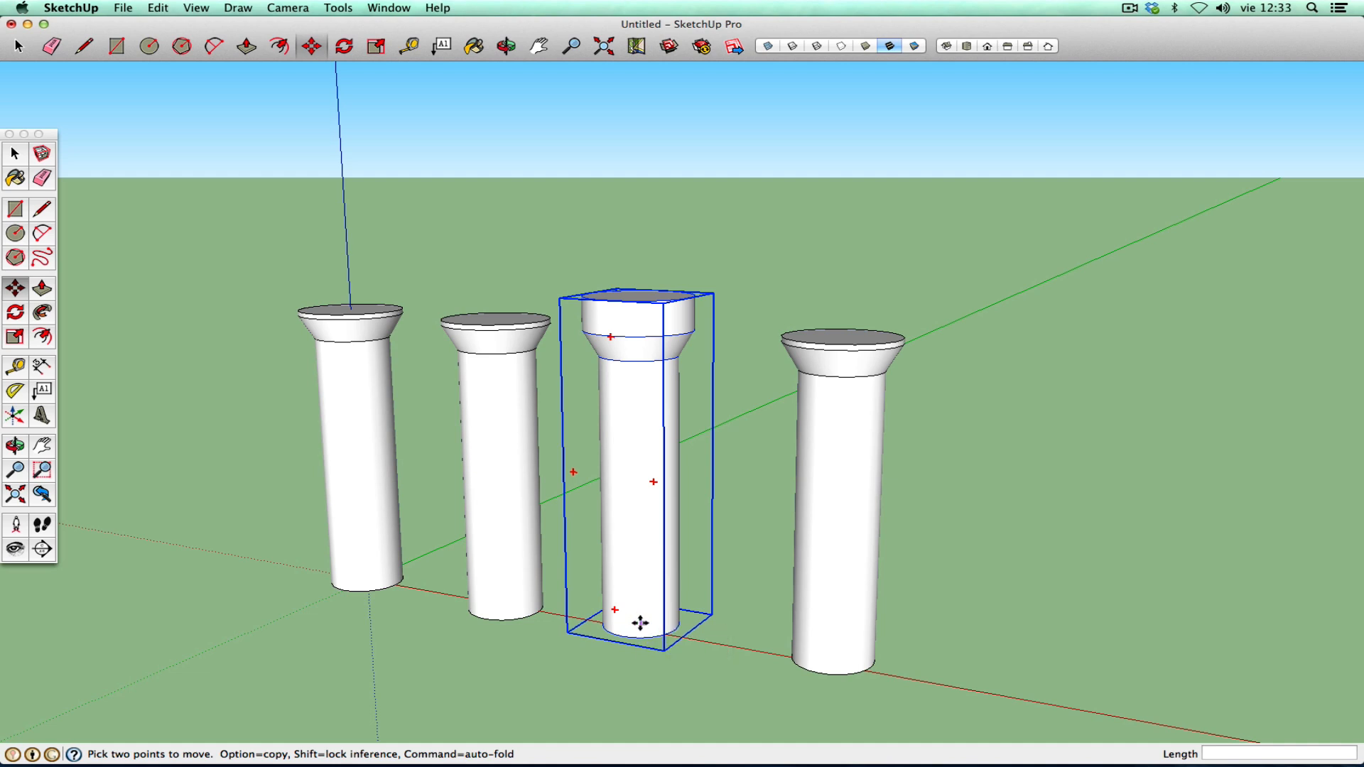
pyautogui.click(17, 445)
pyautogui.moveTo(756, 608); pyautogui.dragTo(746, 305)
pyautogui.rightClick(677, 465)
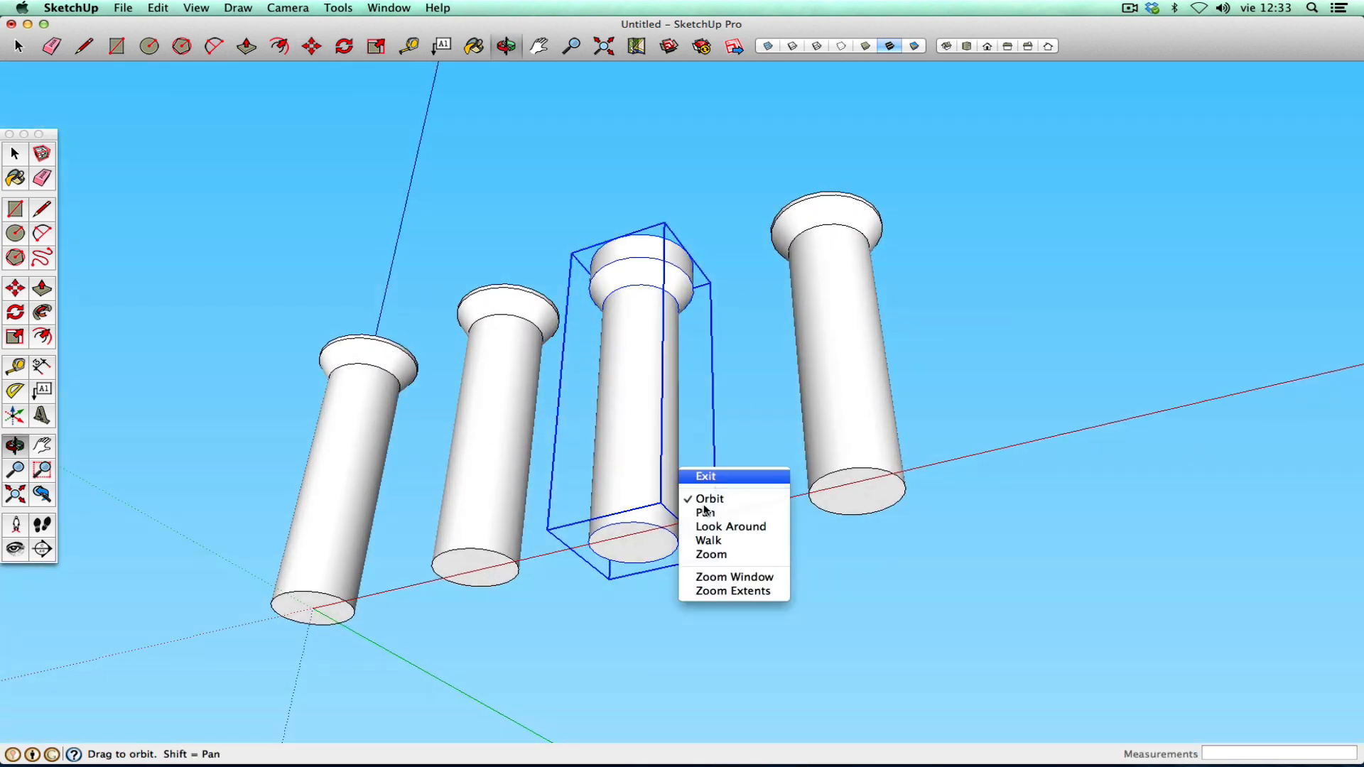
pyautogui.click(700, 473)
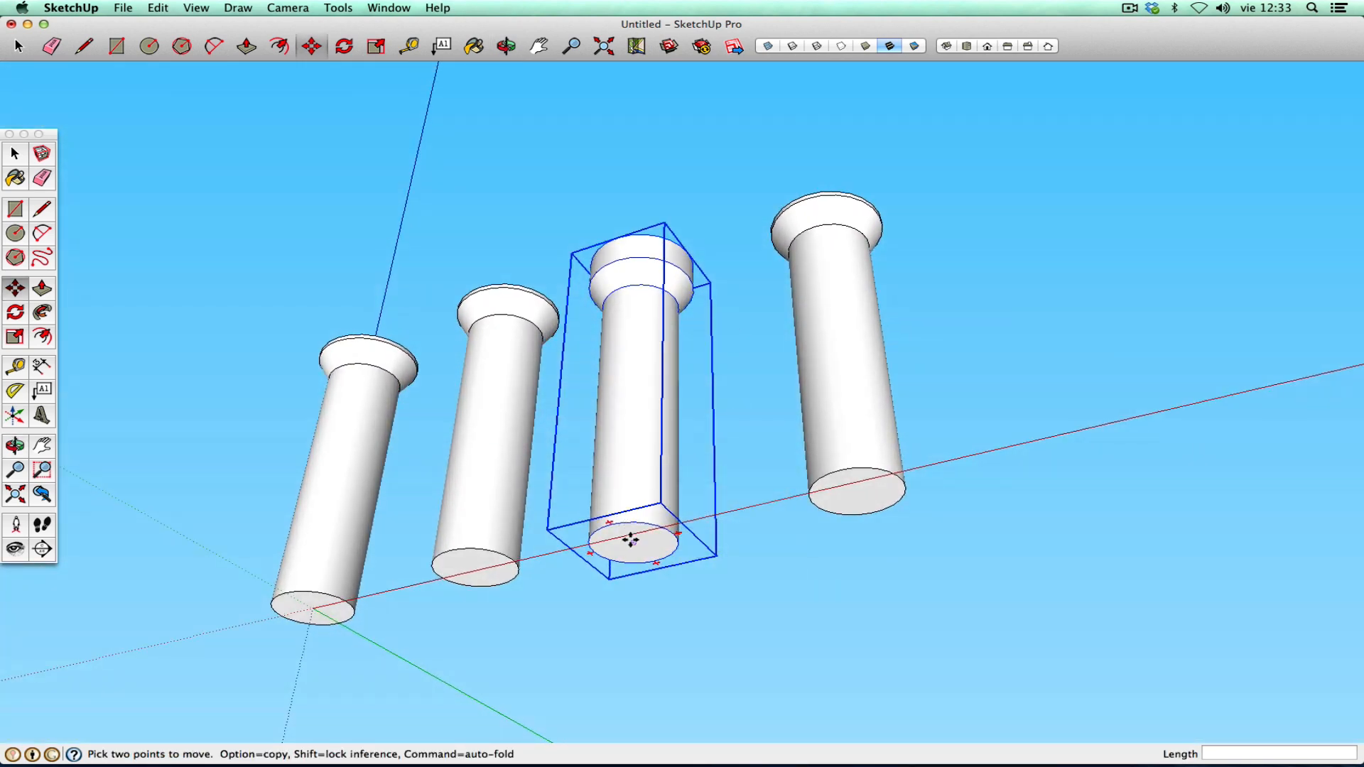
pyautogui.click(630, 543)
pyautogui.click(20, 450)
pyautogui.moveTo(610, 491); pyautogui.dragTo(686, 525)
pyautogui.rightClick(686, 525)
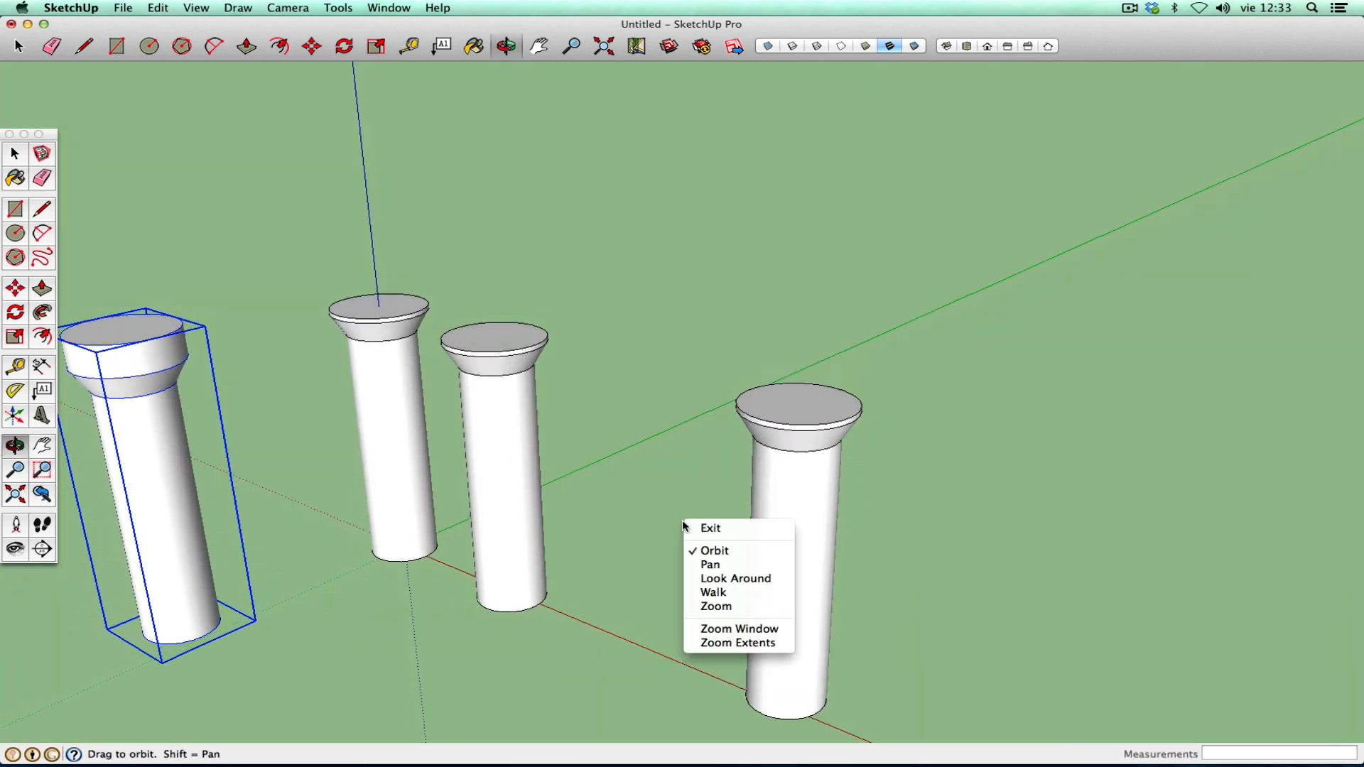
pyautogui.click(719, 529)
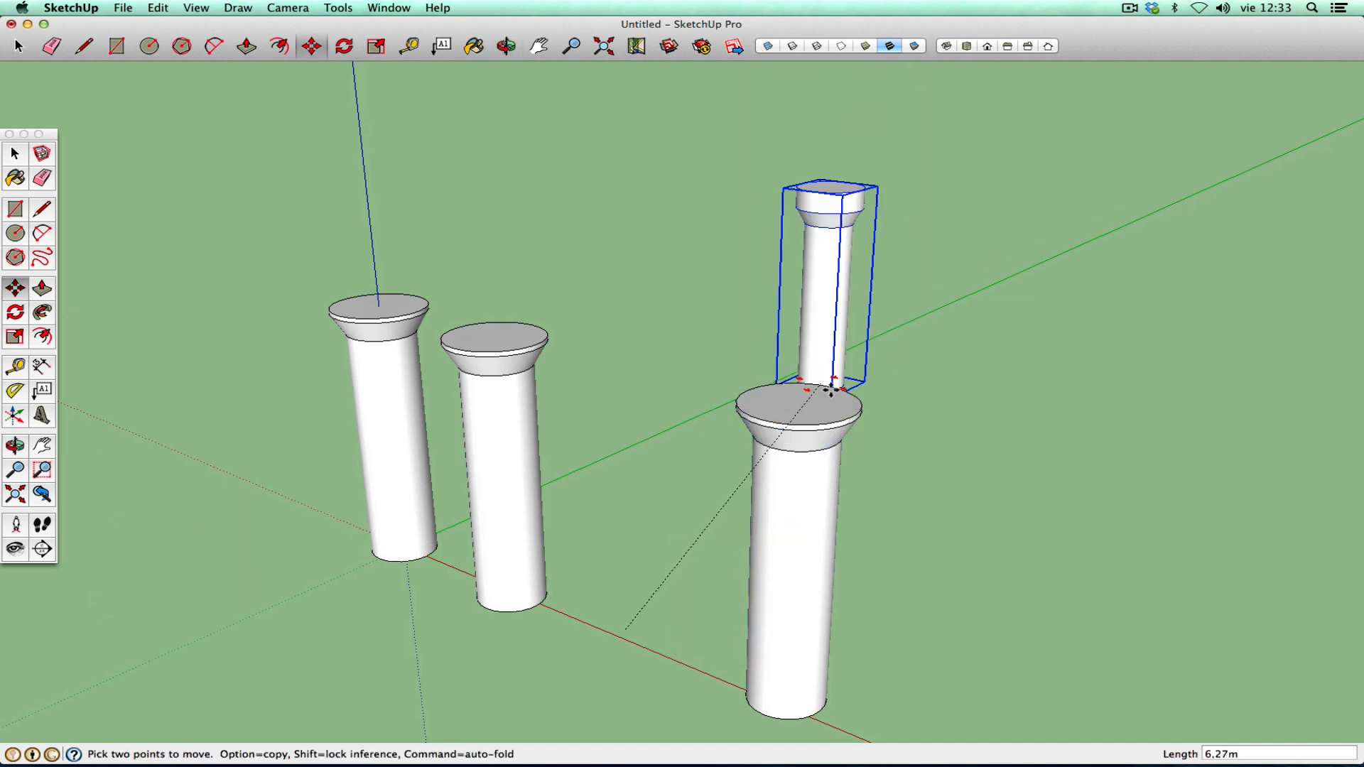
pyautogui.scroll(-3, 859, 402)
pyautogui.scroll(7, 859, 403)
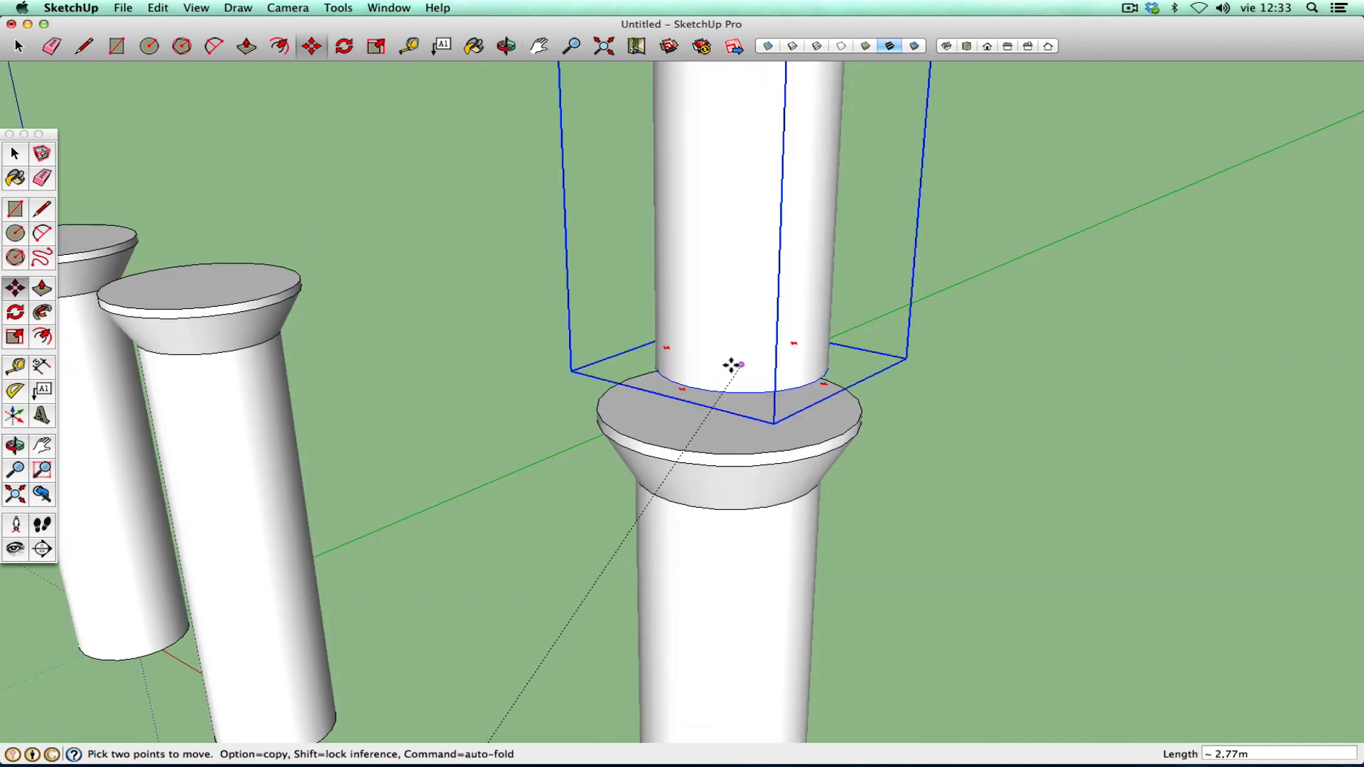
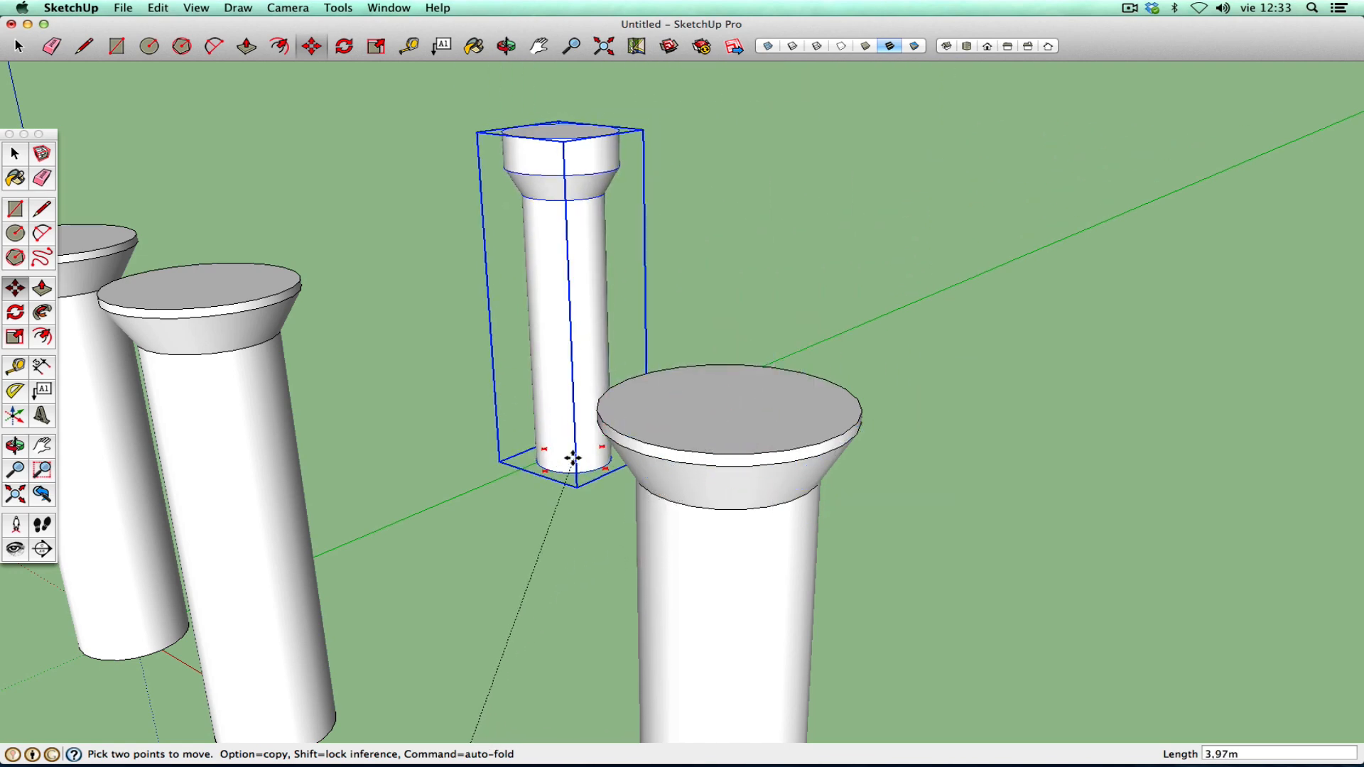
pyautogui.press('Escape')
# - Open the outermost column's group and create a Tape Measure guide point about 0.11 m from its axes origin along the red axis
pyautogui.click(23, 159)
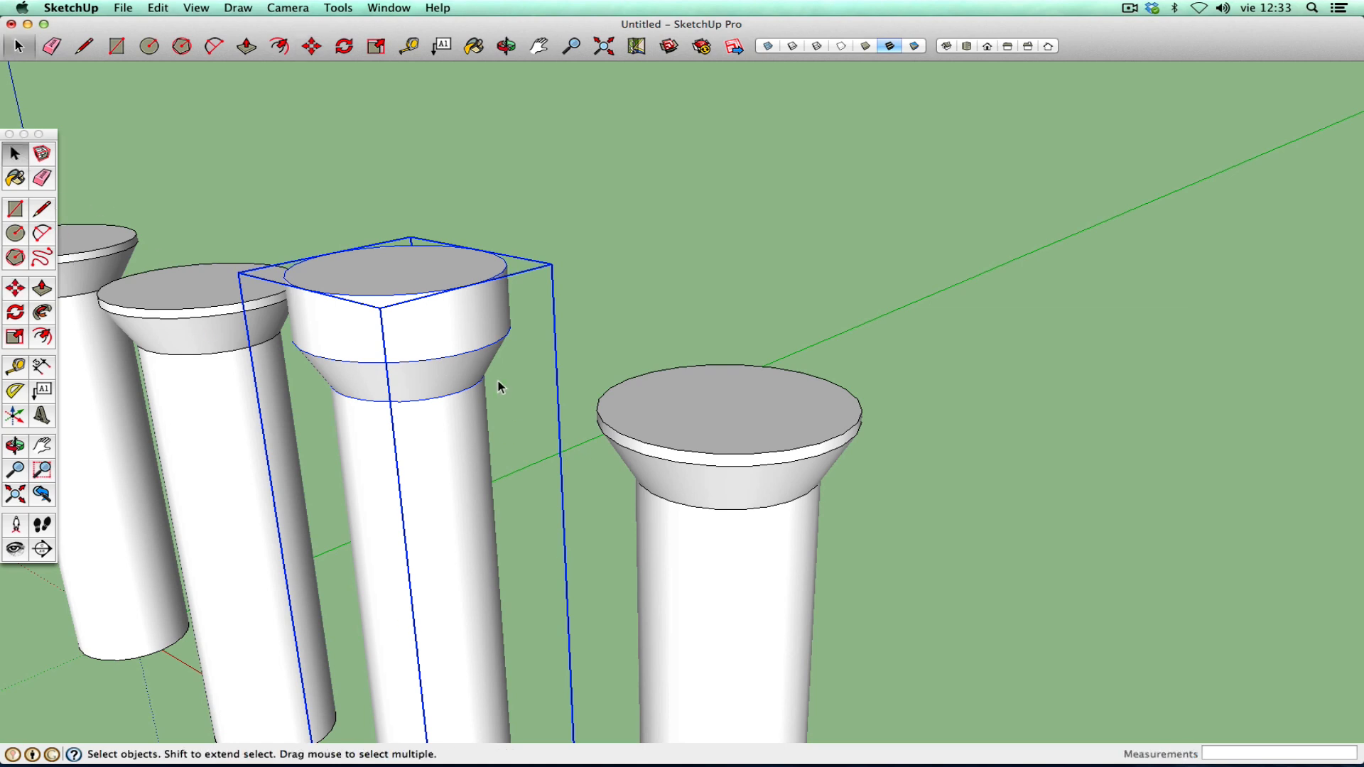
pyautogui.doubleClick(704, 434)
pyautogui.click(727, 385)
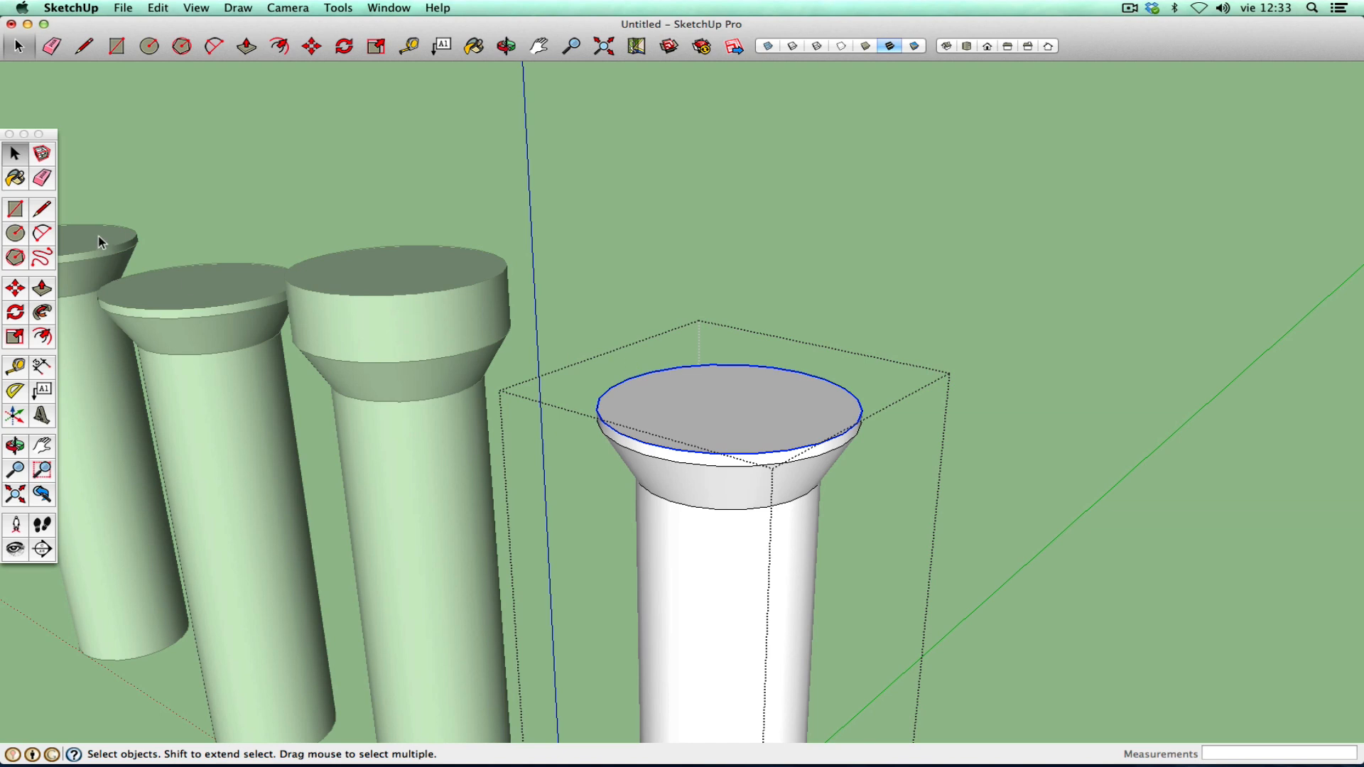
pyautogui.scroll(-5, 219, 498)
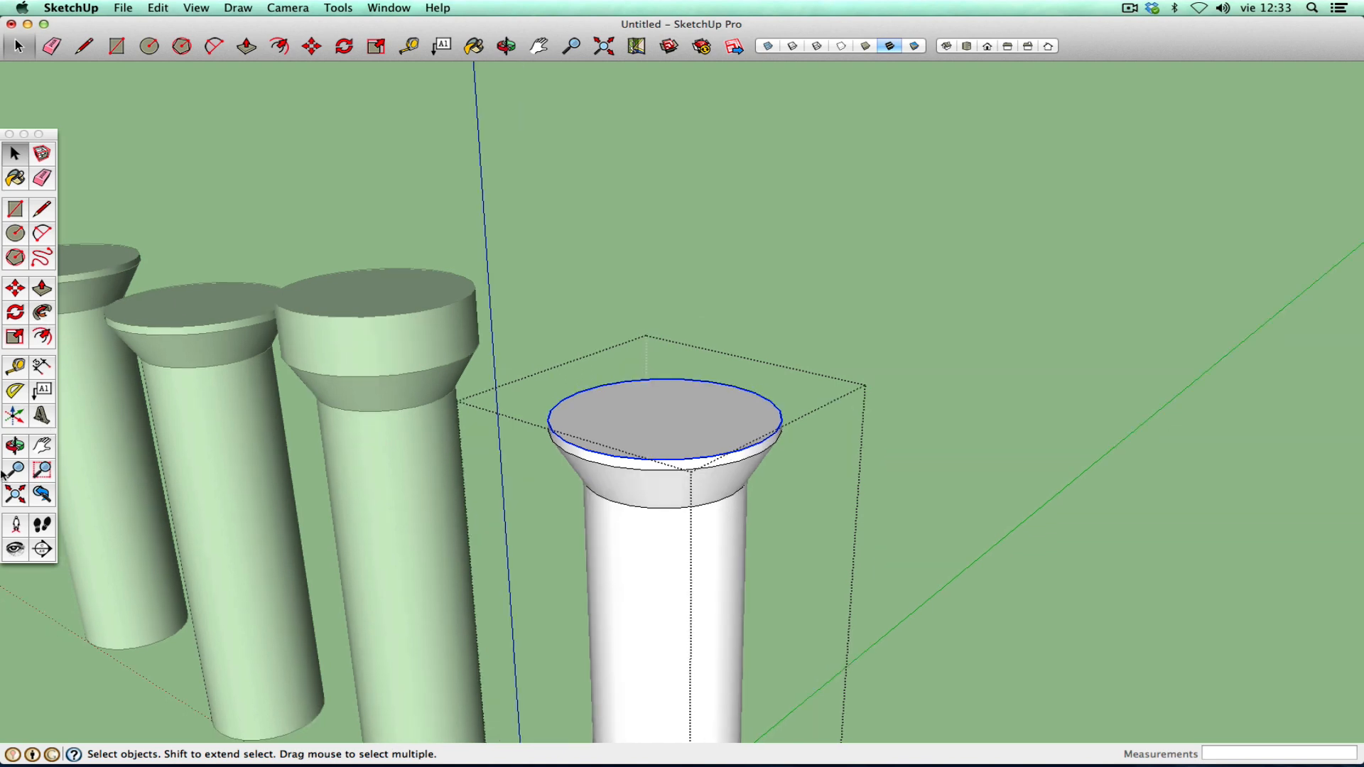
pyautogui.click(42, 446)
pyautogui.moveTo(181, 490); pyautogui.dragTo(469, 465)
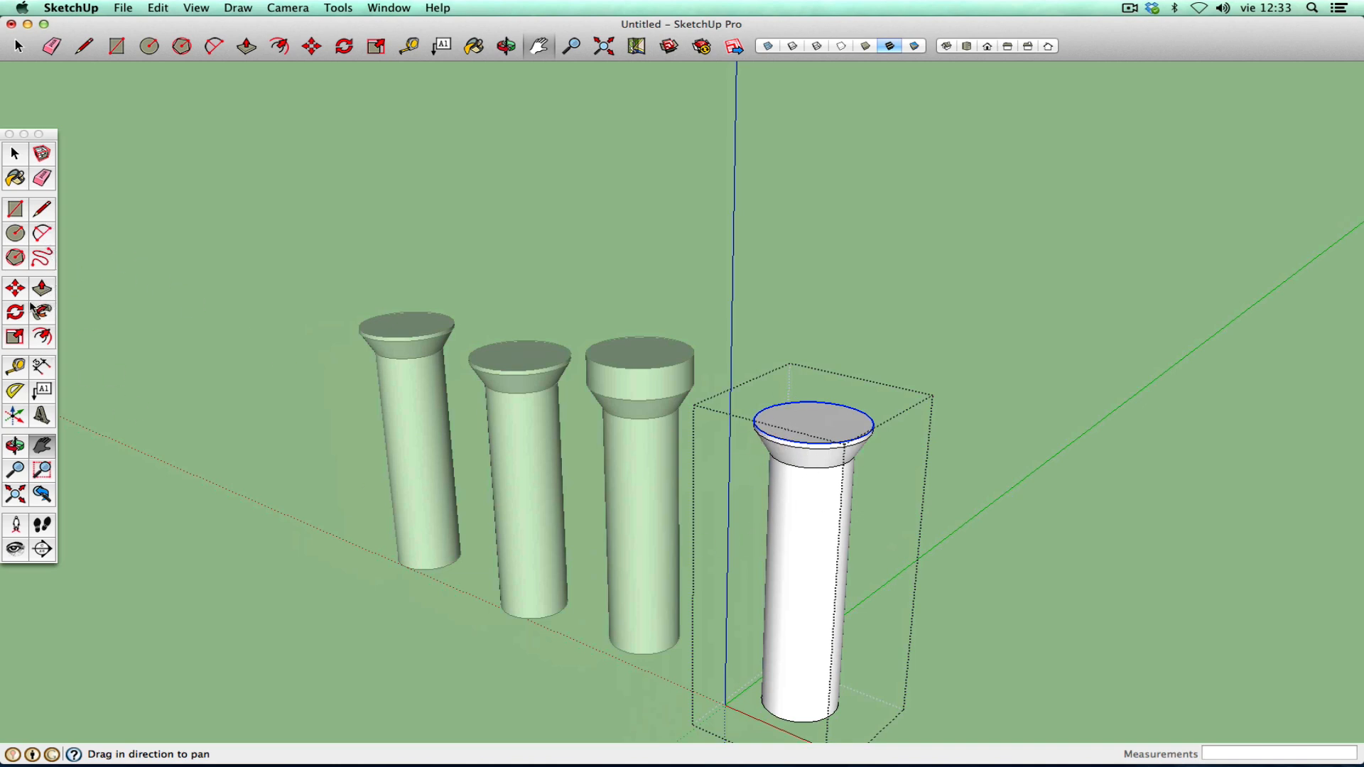
pyautogui.click(17, 368)
pyautogui.click(725, 706)
pyautogui.click(759, 725)
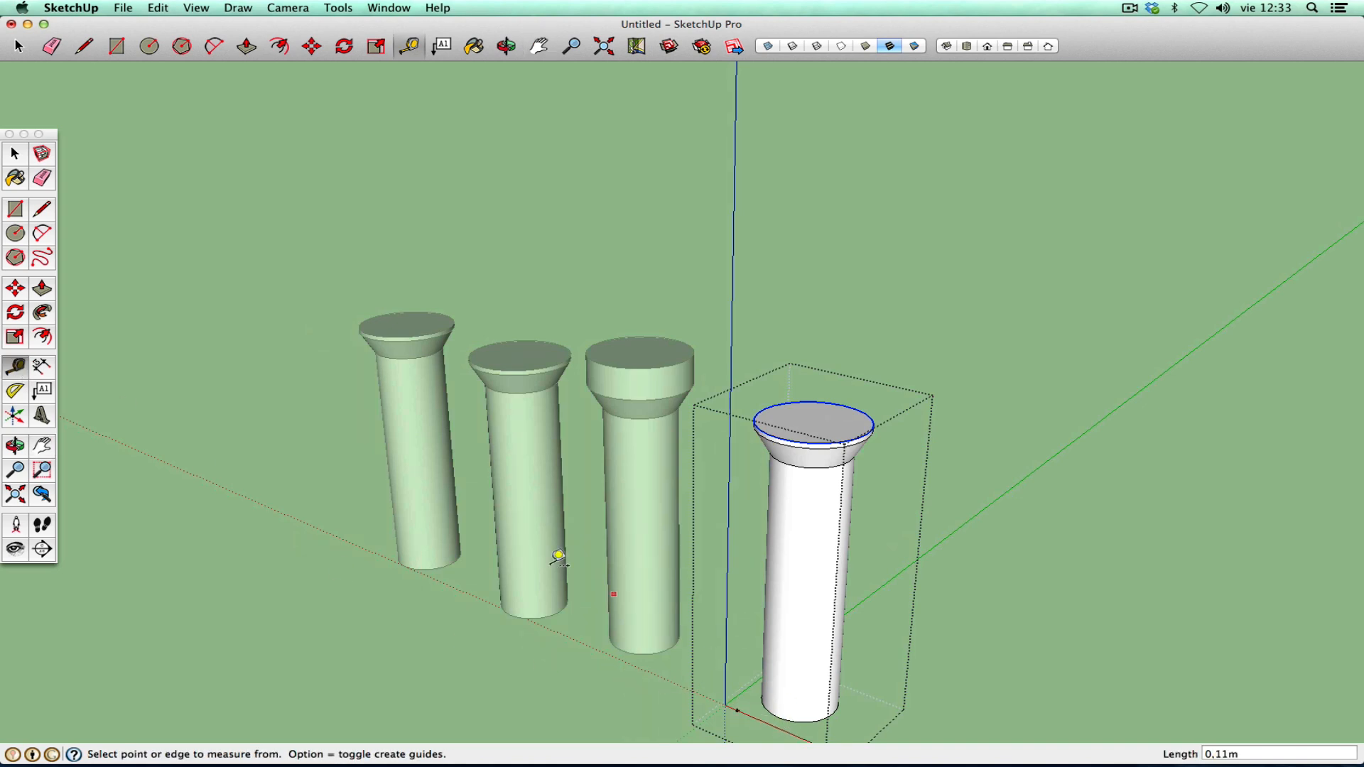
pyautogui.click(15, 178)
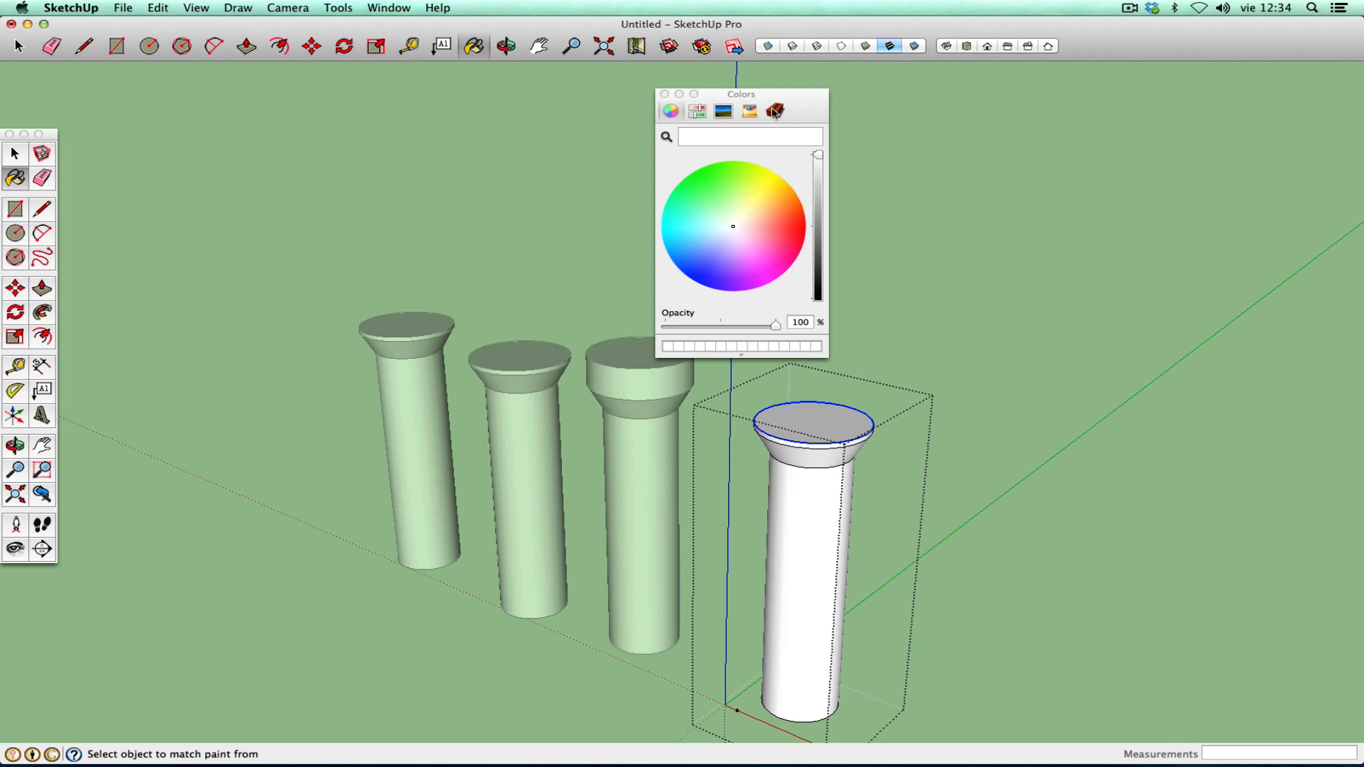
pyautogui.click(665, 94)
# - Move the guide point from the red axis to the center of the outermost column's top face and close the group
pyautogui.click(15, 153)
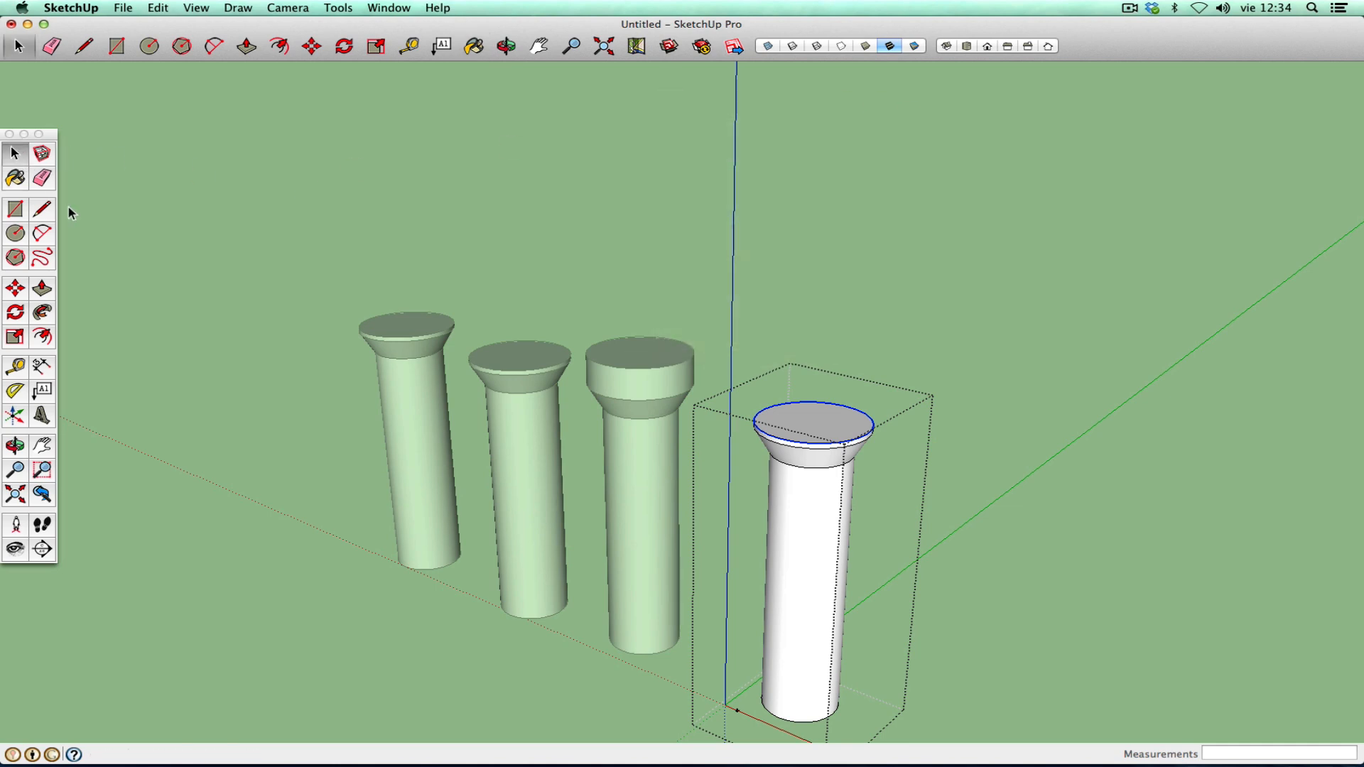
pyautogui.click(687, 713)
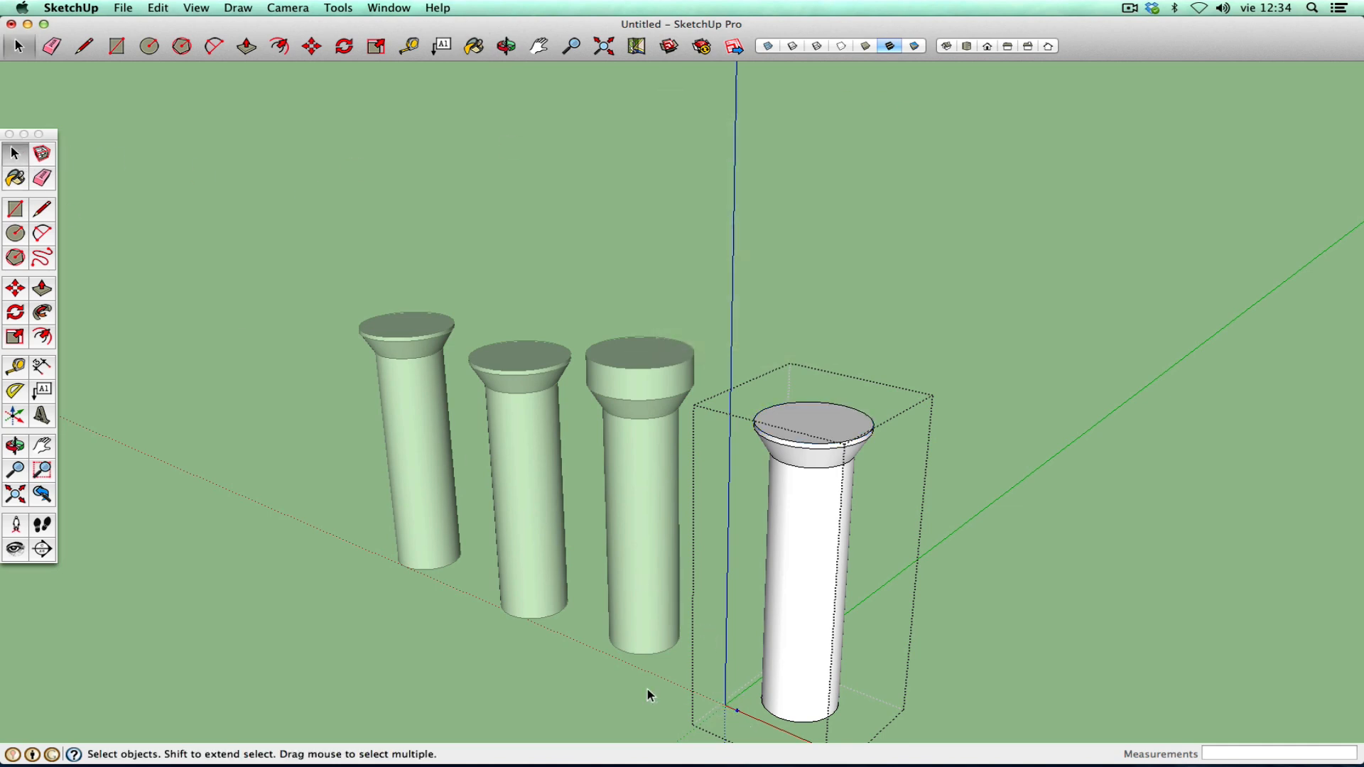
pyautogui.press('m')
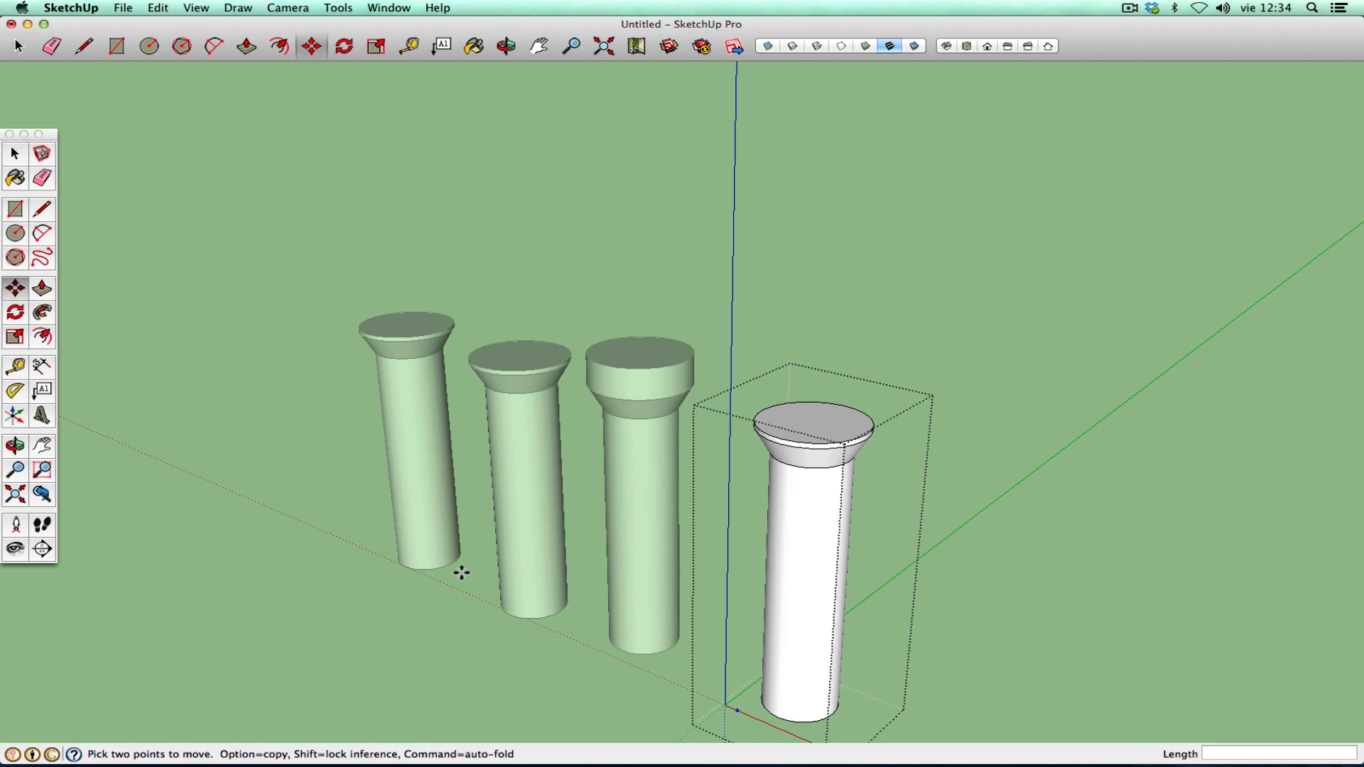
pyautogui.click(738, 711)
pyautogui.click(15, 152)
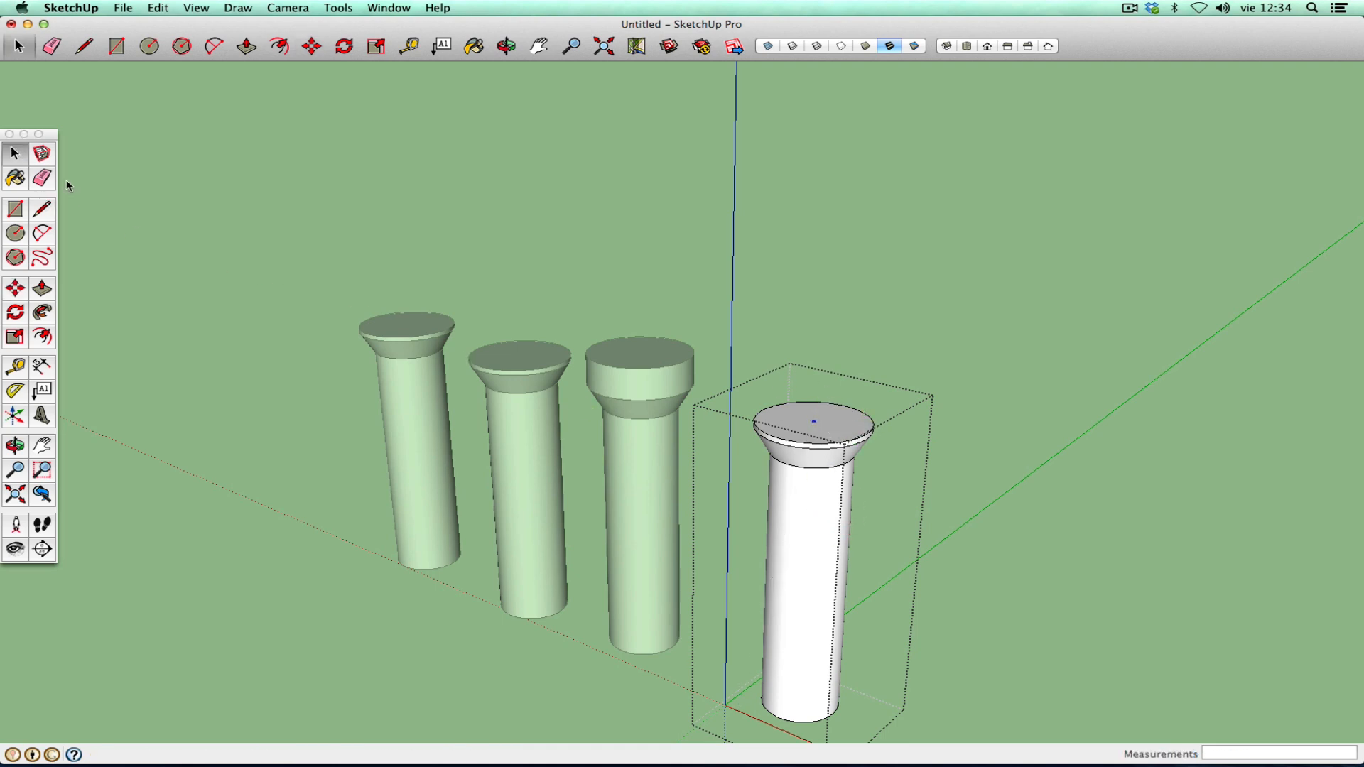
pyautogui.click(781, 326)
pyautogui.click(818, 454)
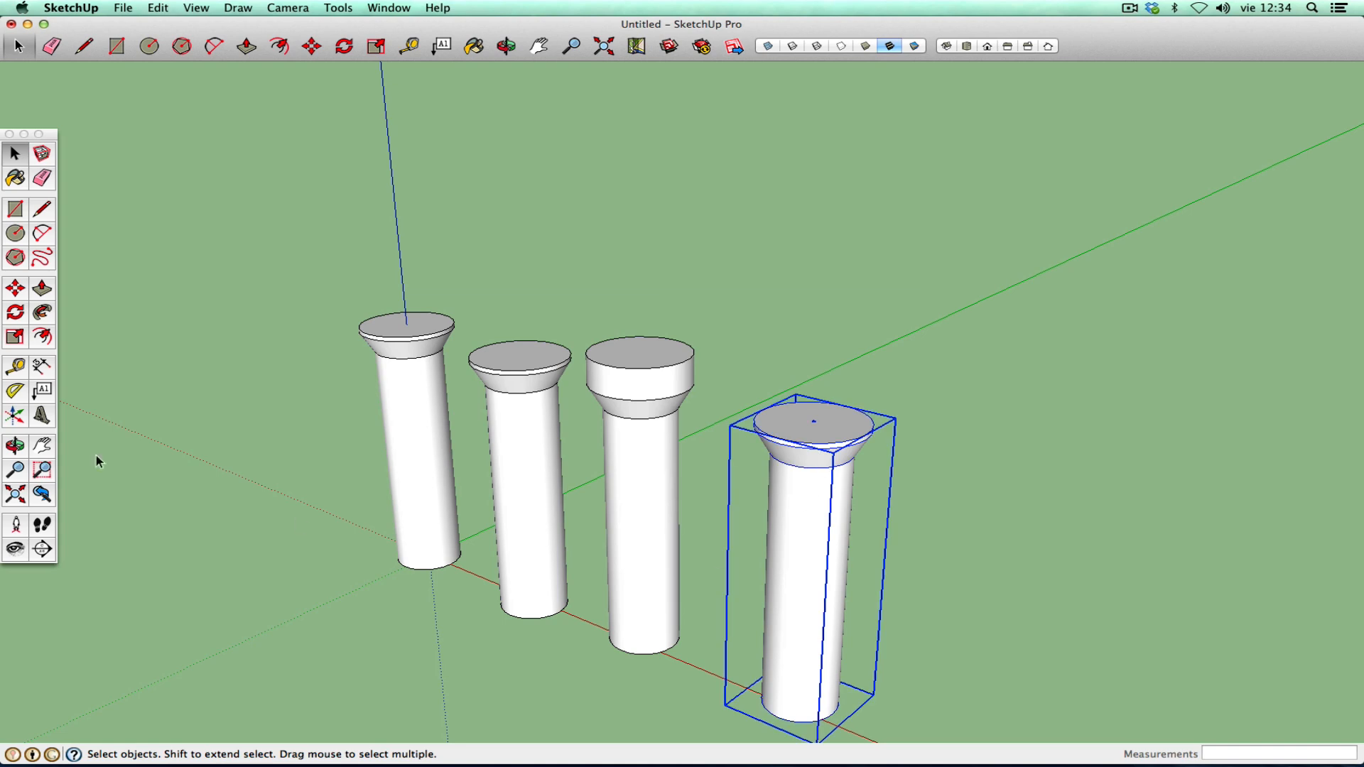
pyautogui.click(17, 290)
pyautogui.click(590, 704)
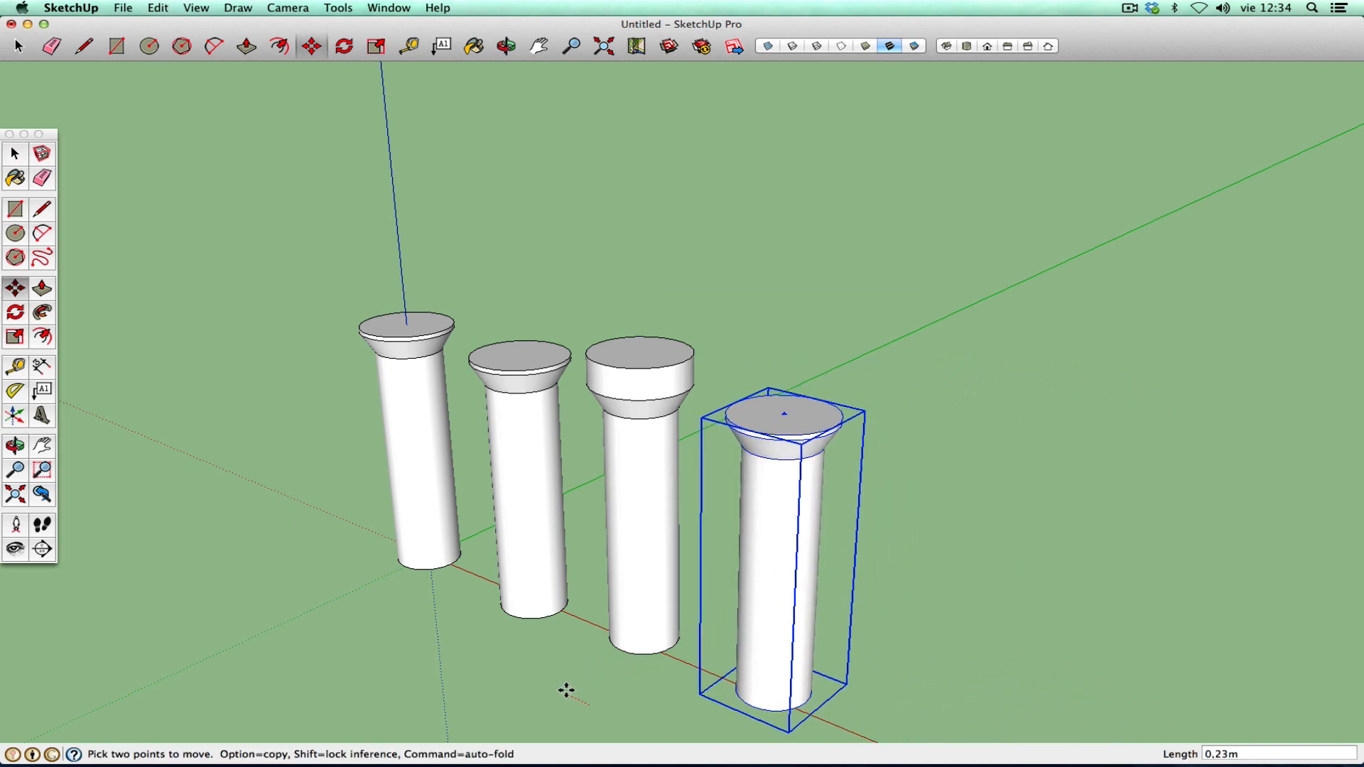
pyautogui.press('Escape')
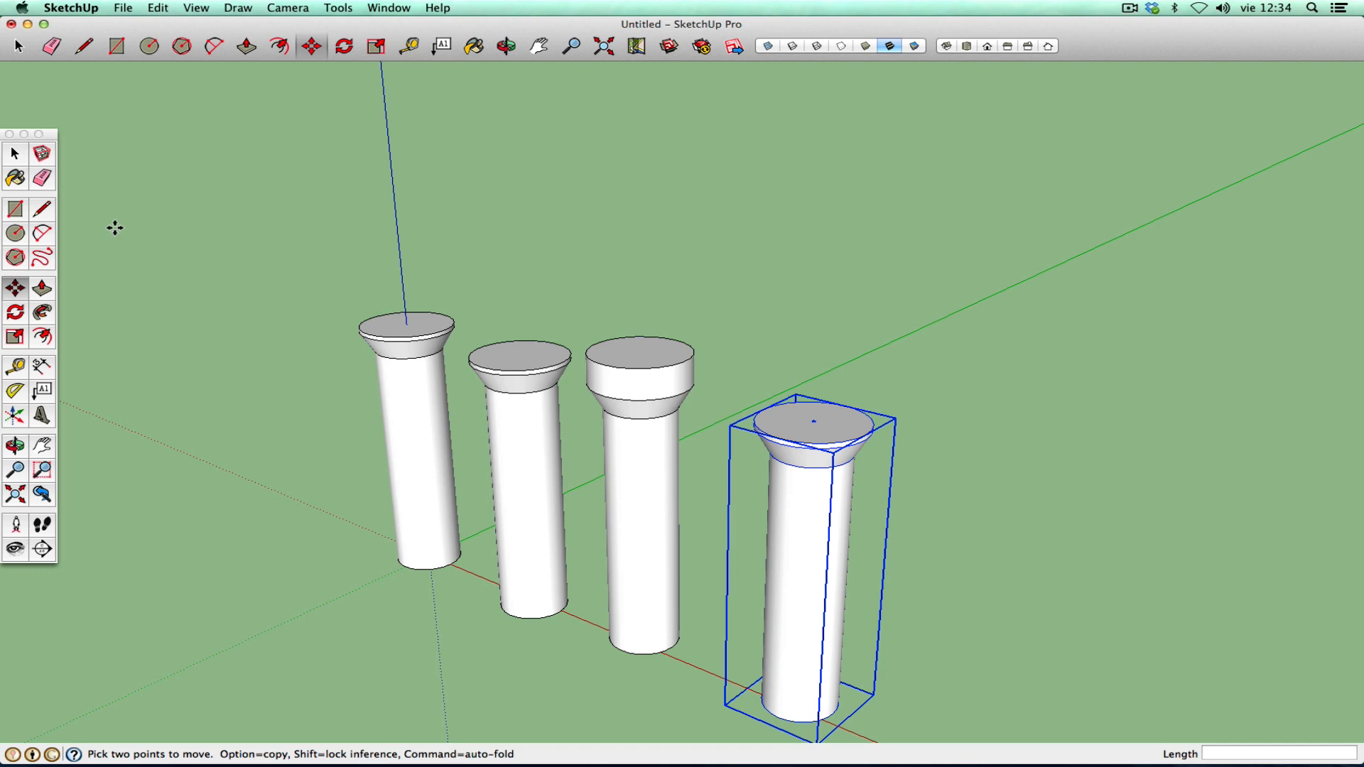
pyautogui.click(15, 154)
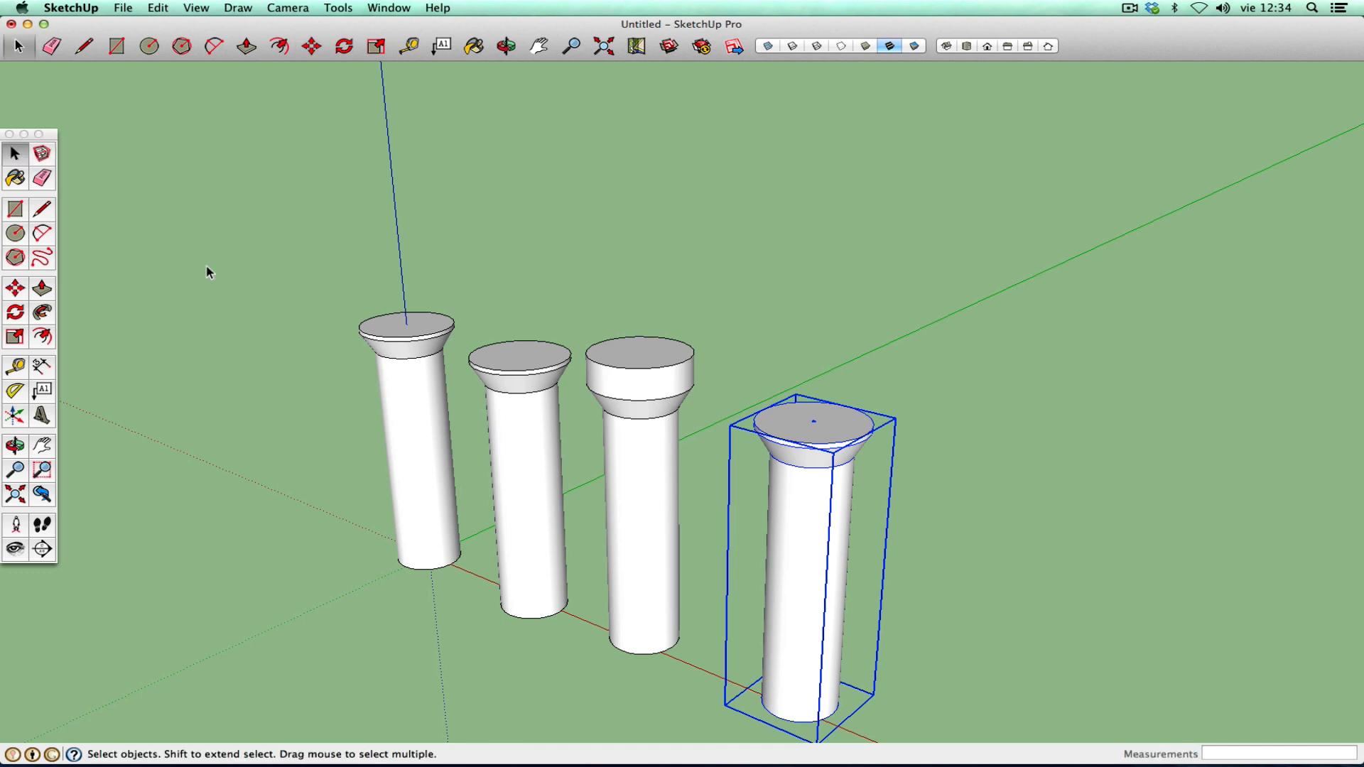
# - Try to move the thick-capped column group by its base center onto the guide point on the outermost column's top face
pyautogui.click(16, 454)
pyautogui.moveTo(701, 594); pyautogui.dragTo(689, 256)
pyautogui.rightClick(646, 561)
pyautogui.click(657, 567)
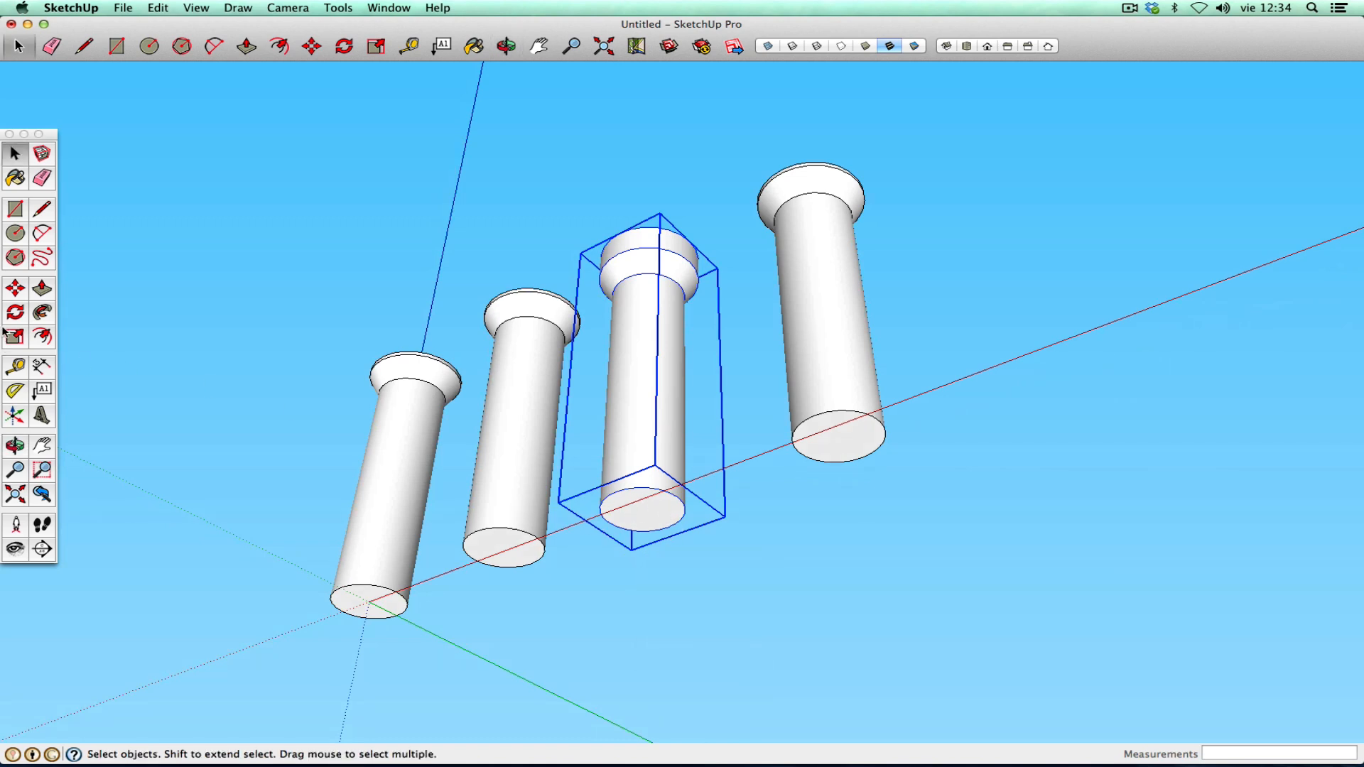
pyautogui.click(15, 290)
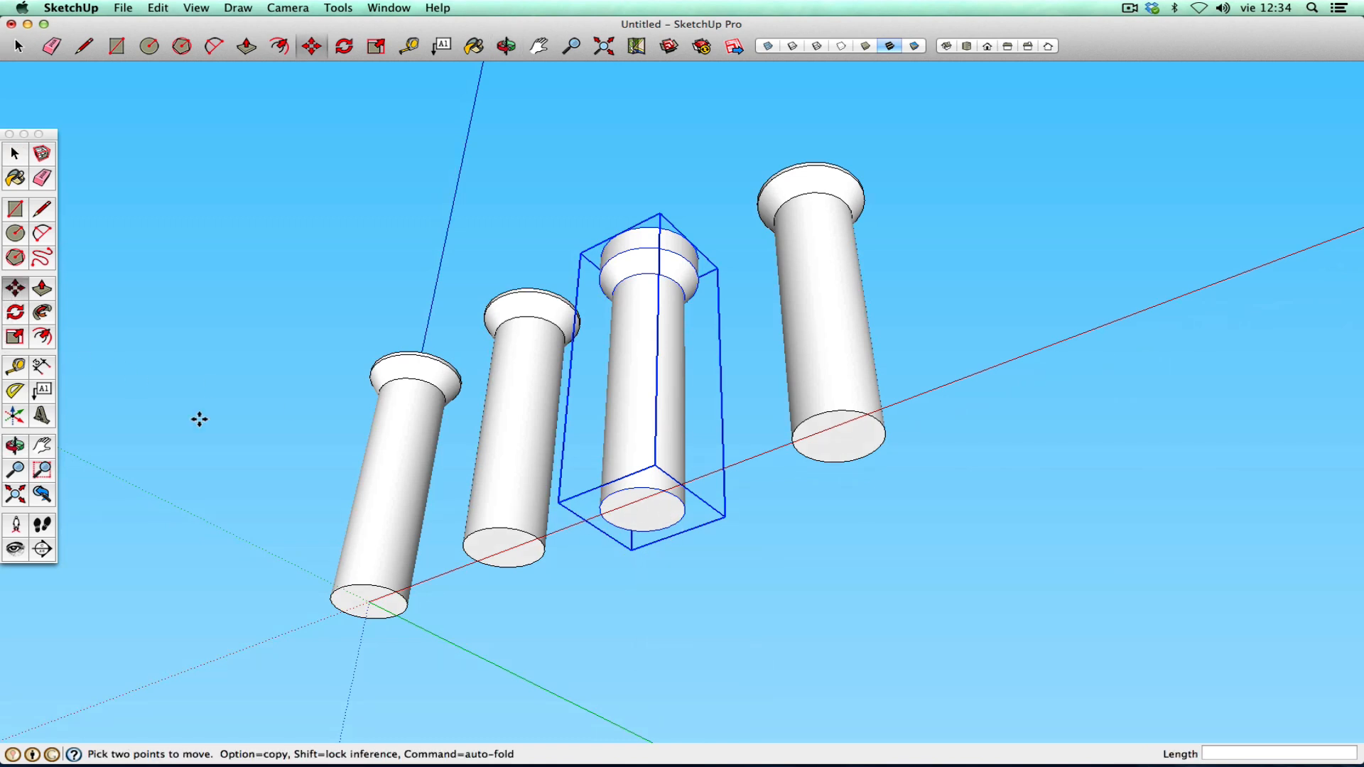
pyautogui.click(641, 511)
pyautogui.click(86, 462)
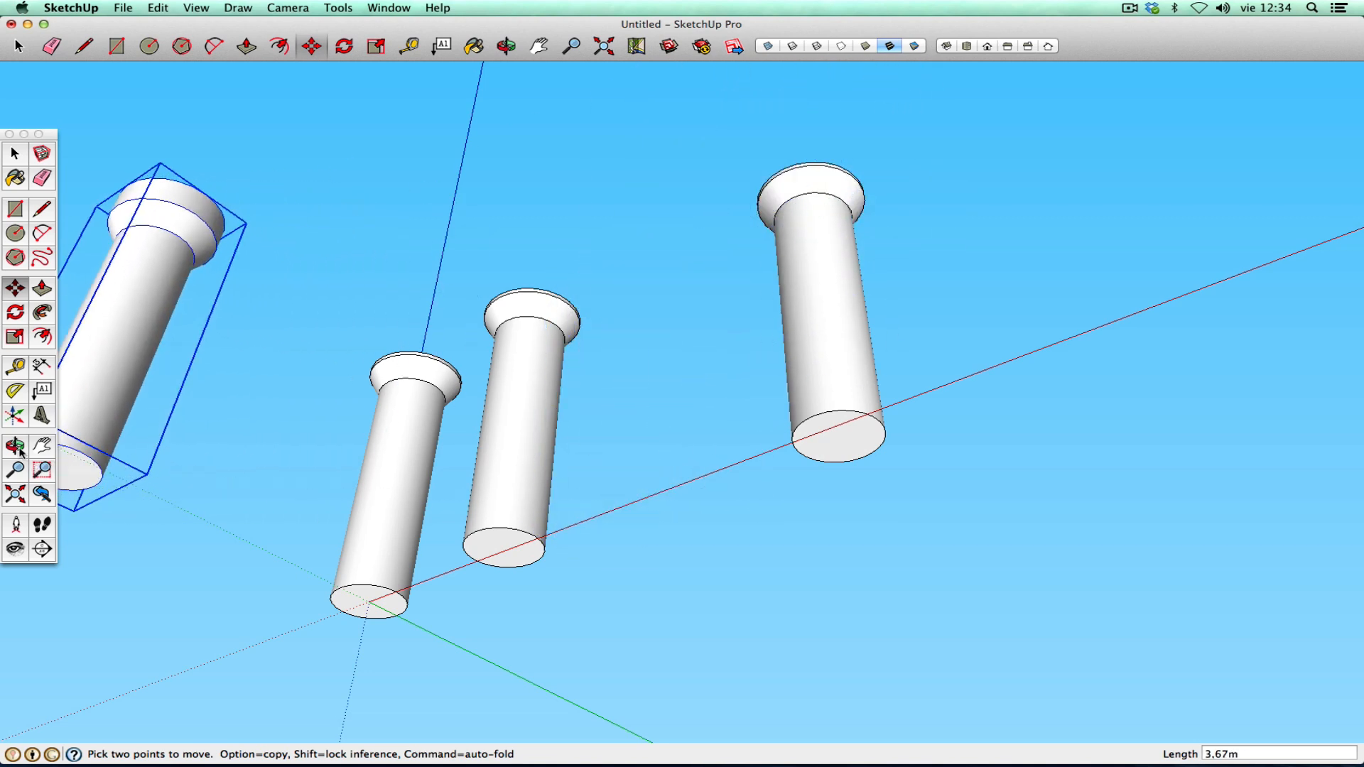
pyautogui.click(15, 445)
pyautogui.moveTo(858, 268); pyautogui.dragTo(750, 507)
pyautogui.rightClick(684, 504)
pyautogui.click(713, 516)
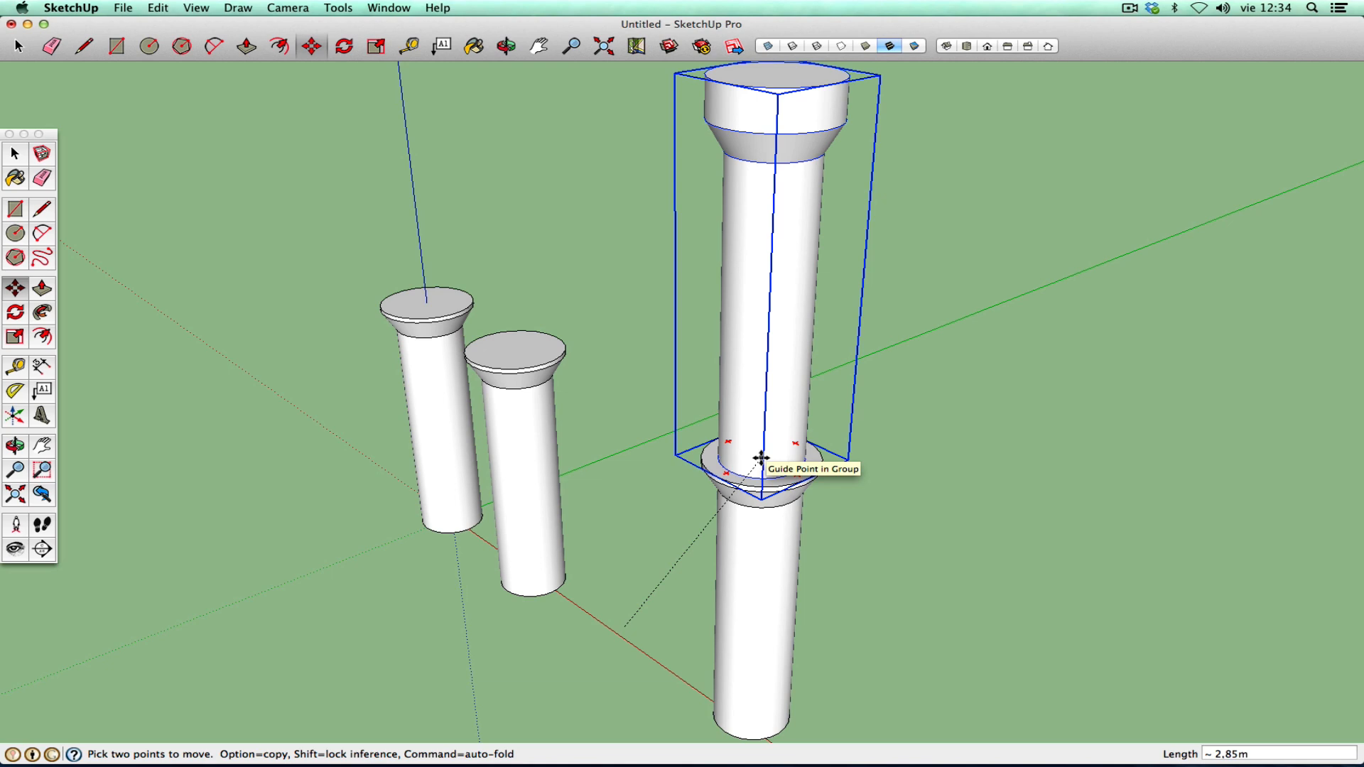
pyautogui.click(761, 458)
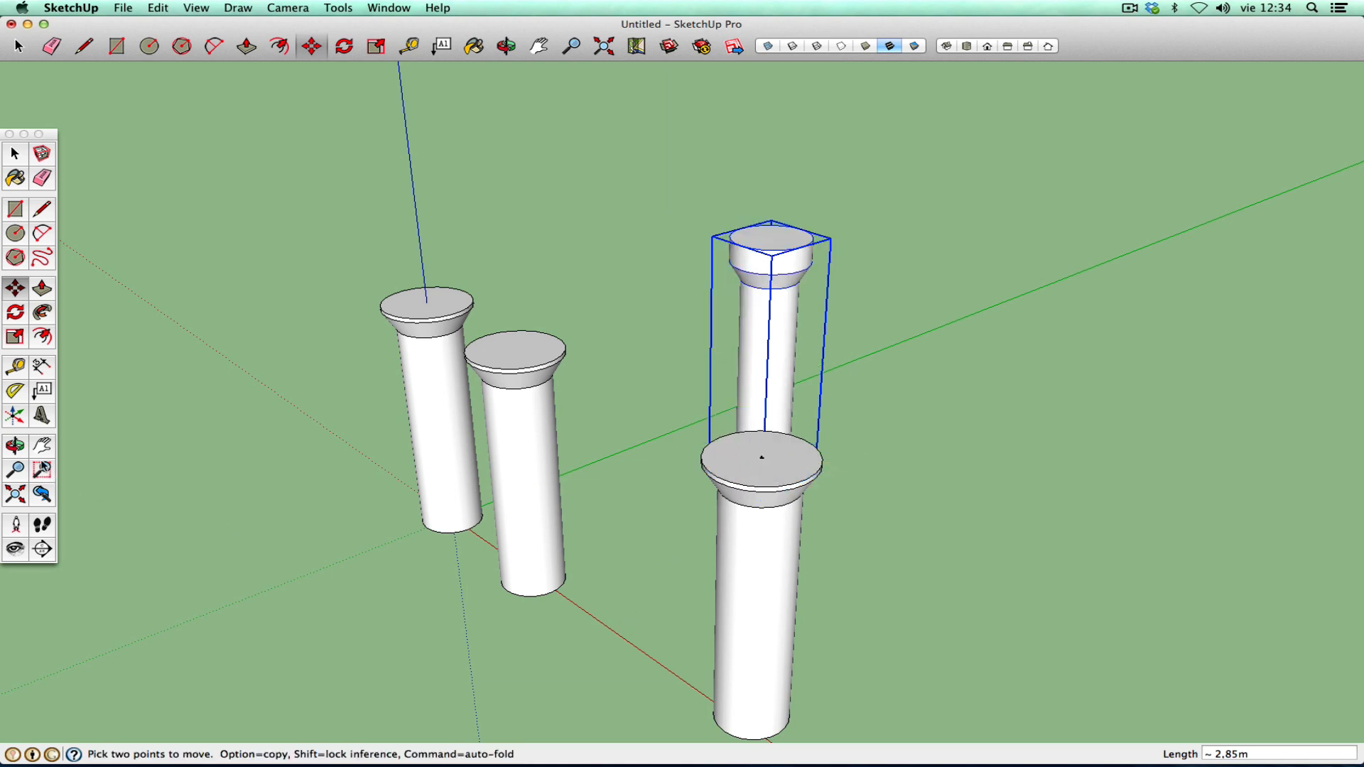
# - Try again to snap the displaced thick-capped column's base center to the guide point atop the outermost column
pyautogui.click(15, 446)
pyautogui.moveTo(664, 523); pyautogui.dragTo(650, 114)
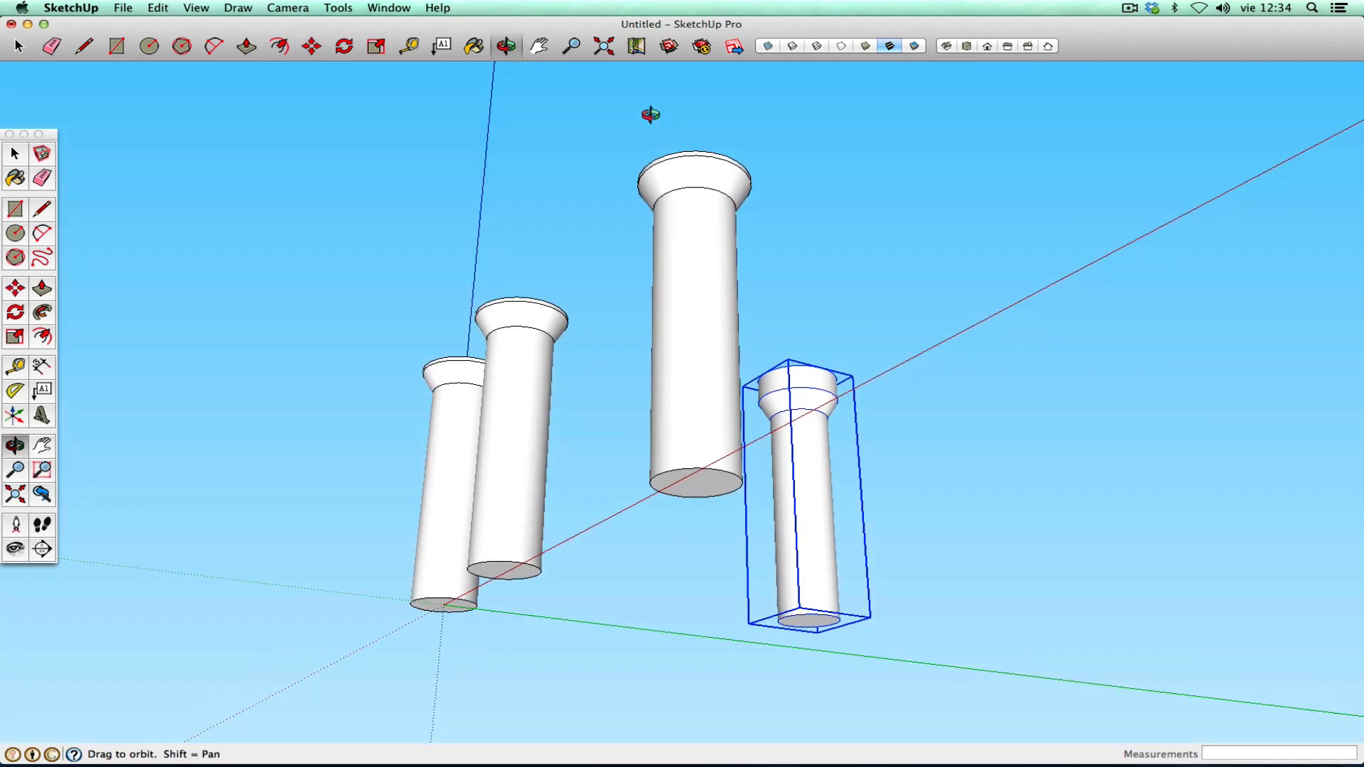
pyautogui.click(14, 288)
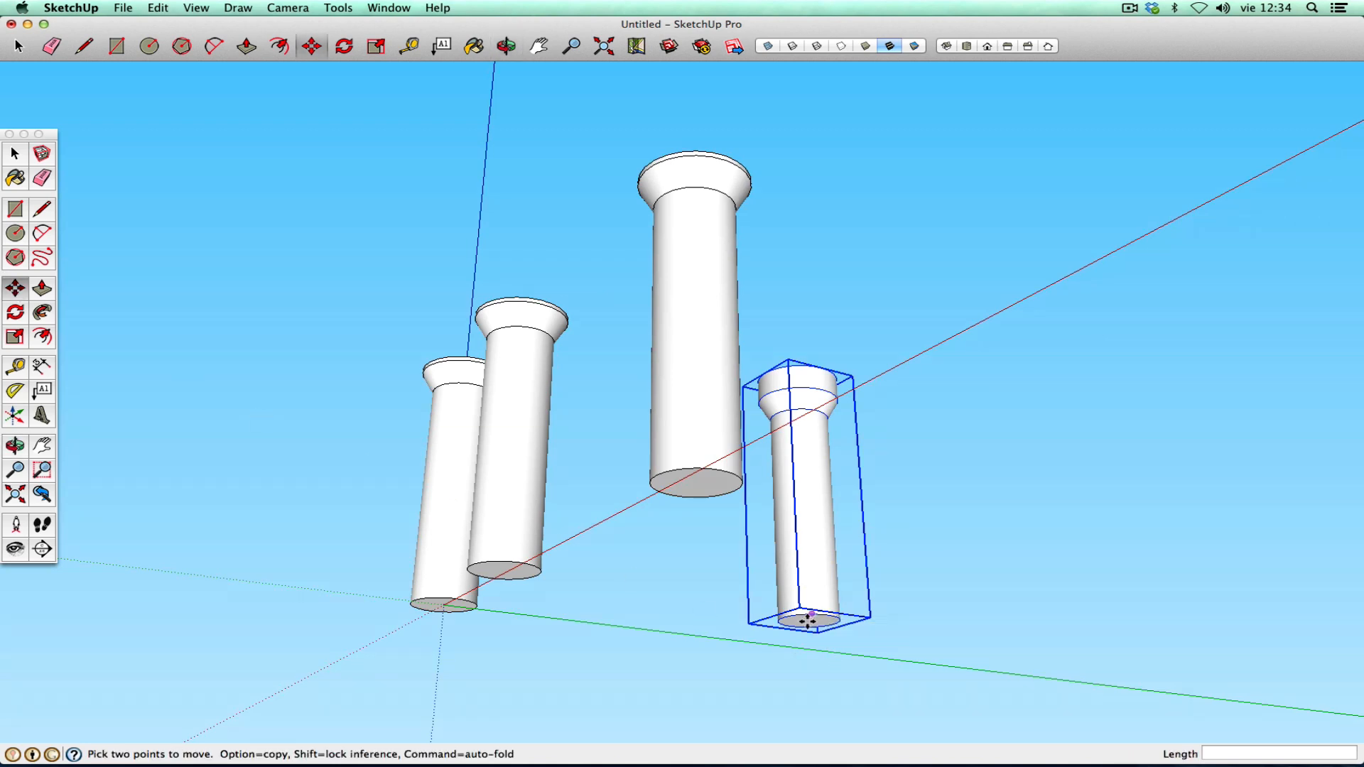
pyautogui.scroll(-2, 807, 624)
pyautogui.scroll(6, 803, 614)
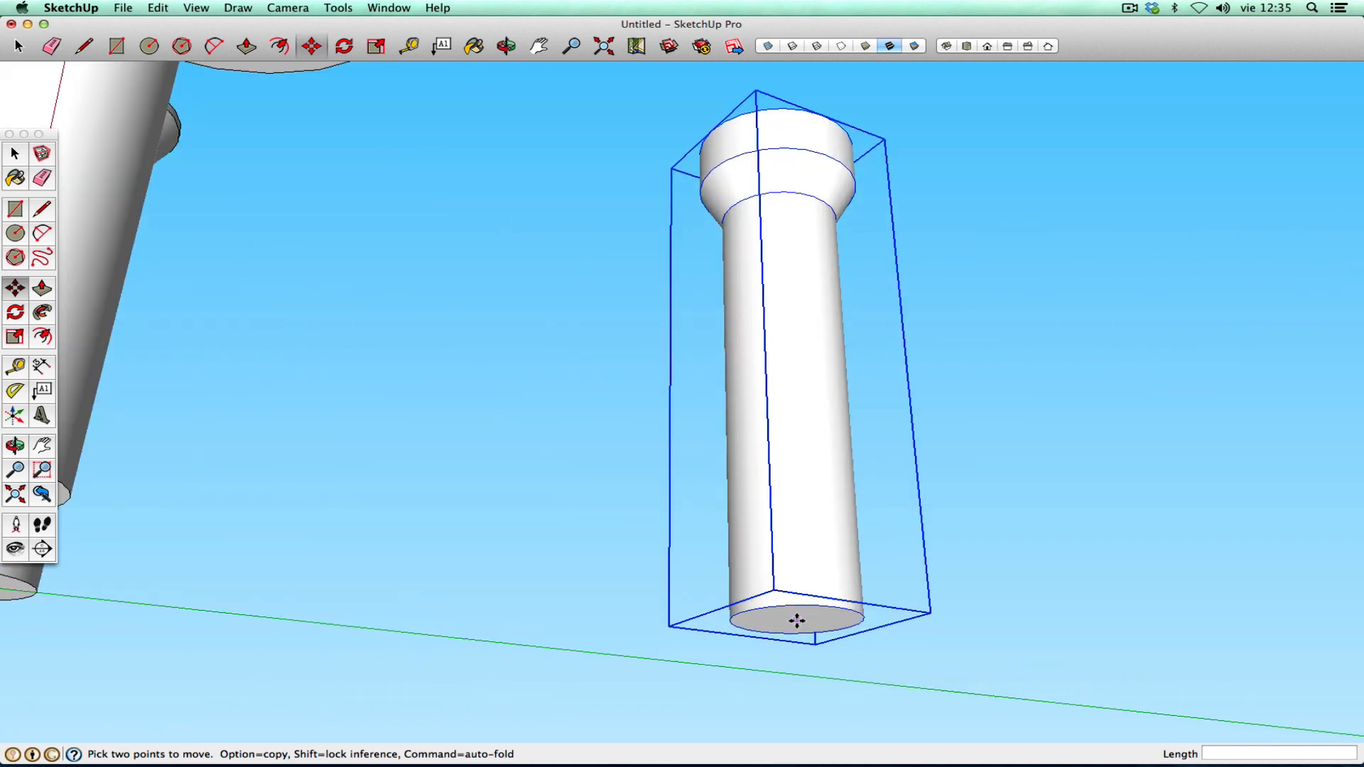
pyautogui.click(794, 623)
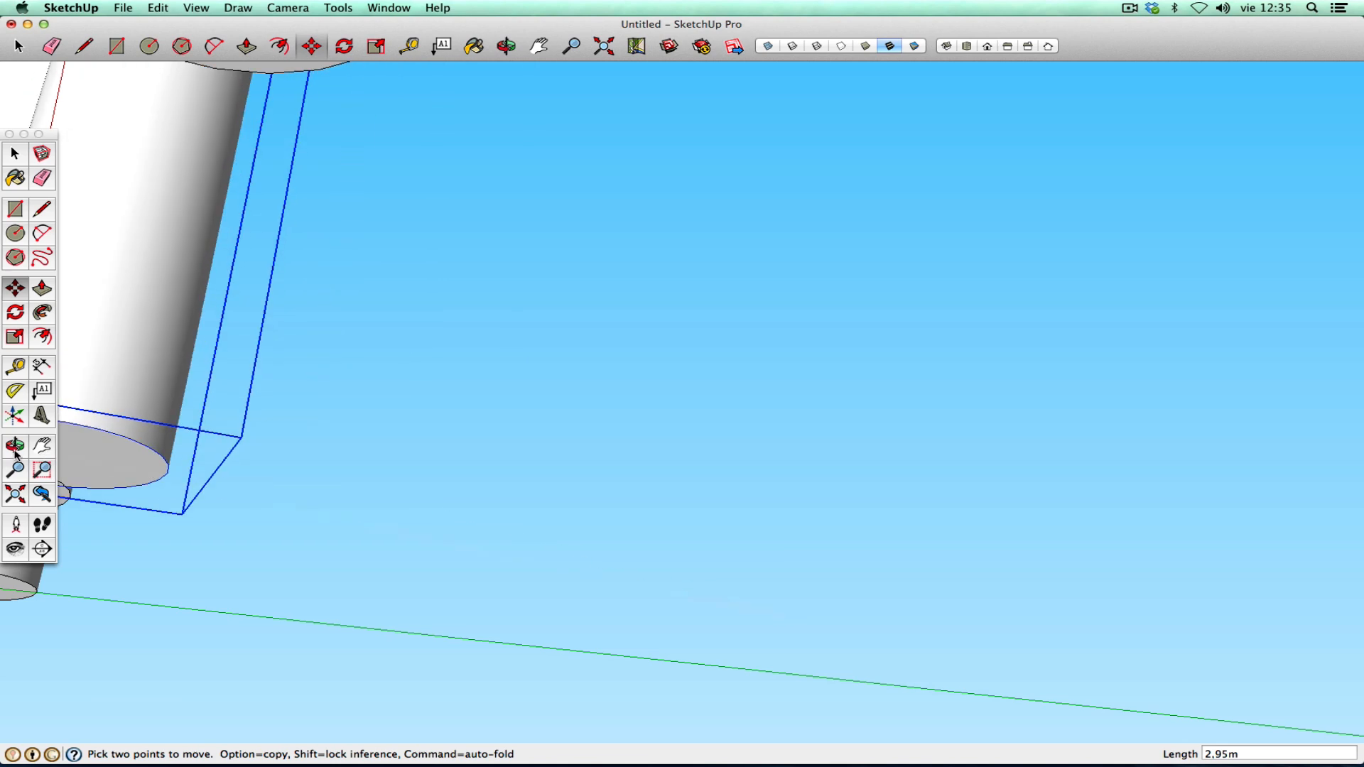
pyautogui.click(14, 448)
pyautogui.moveTo(497, 420); pyautogui.dragTo(557, 532)
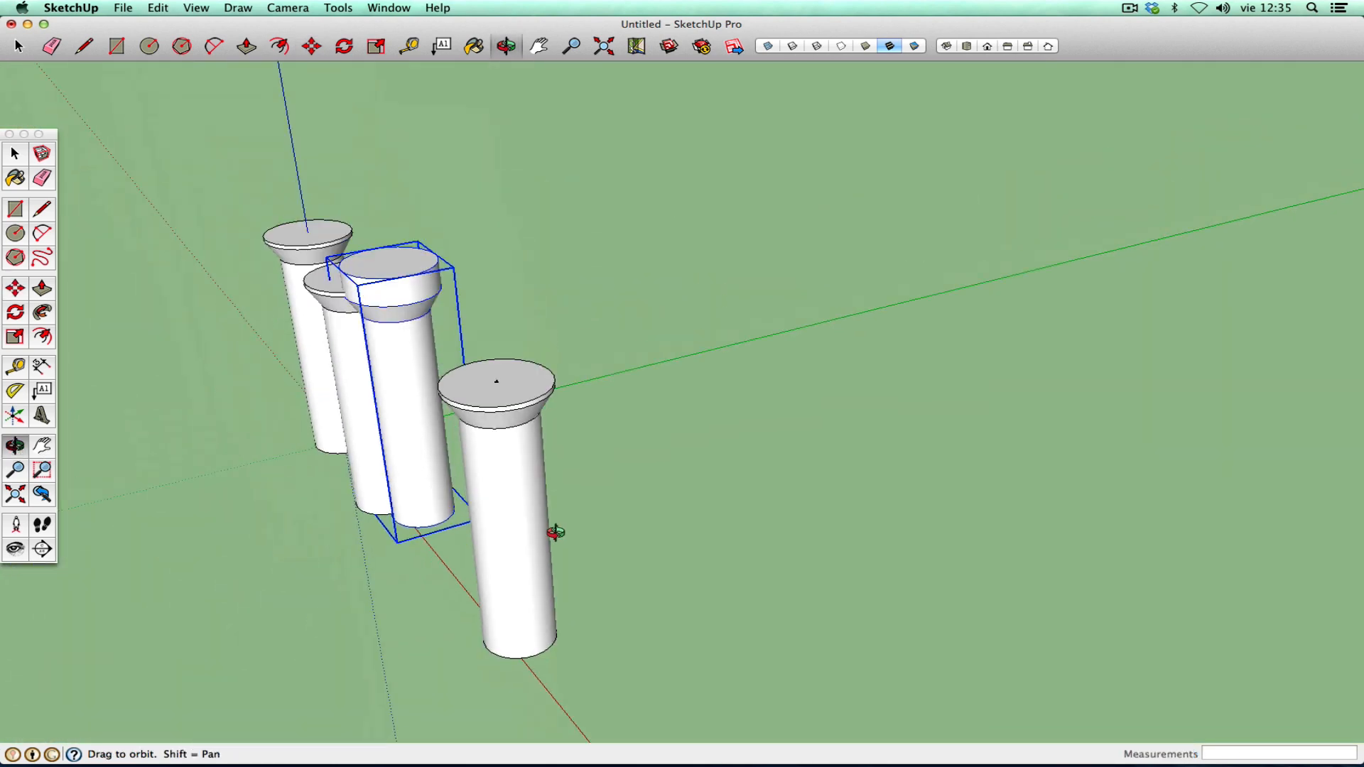
pyautogui.rightClick(507, 410)
pyautogui.click(540, 422)
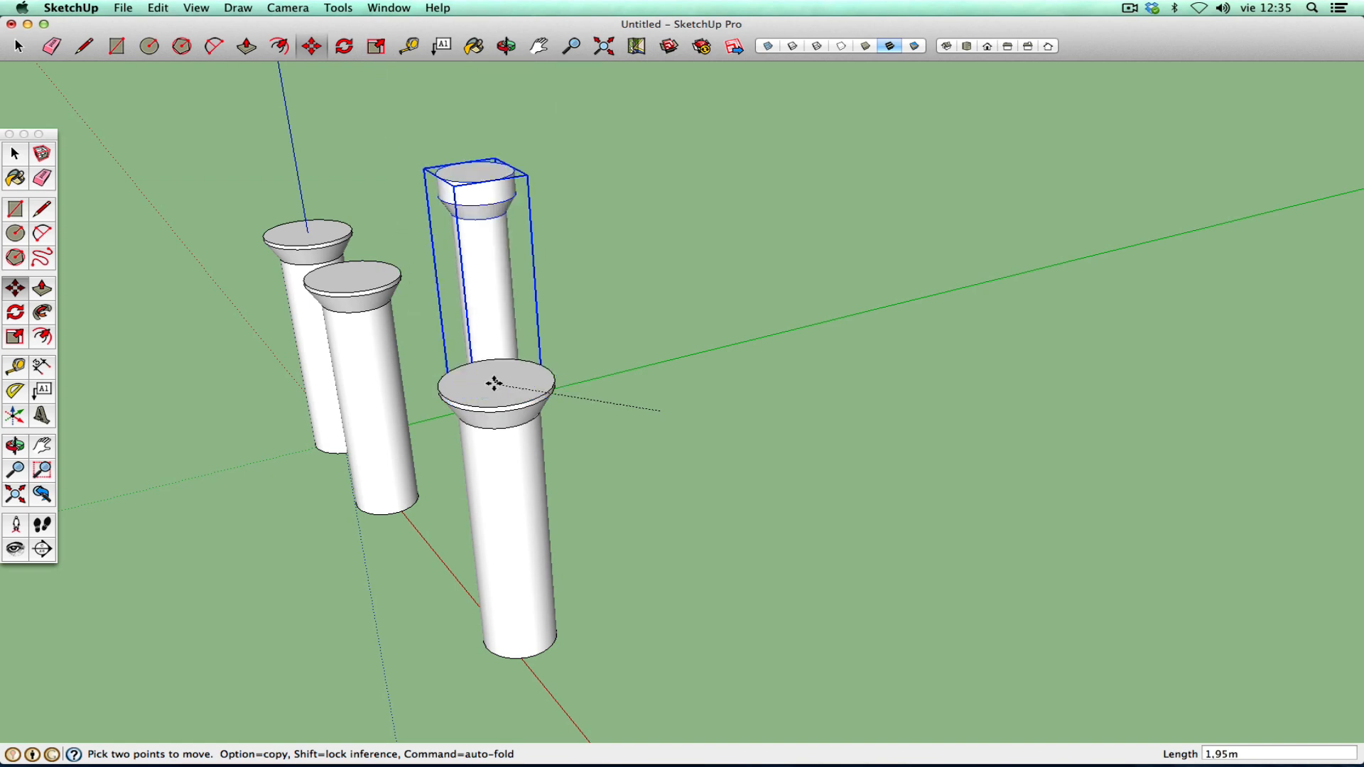
pyautogui.scroll(8, 494, 383)
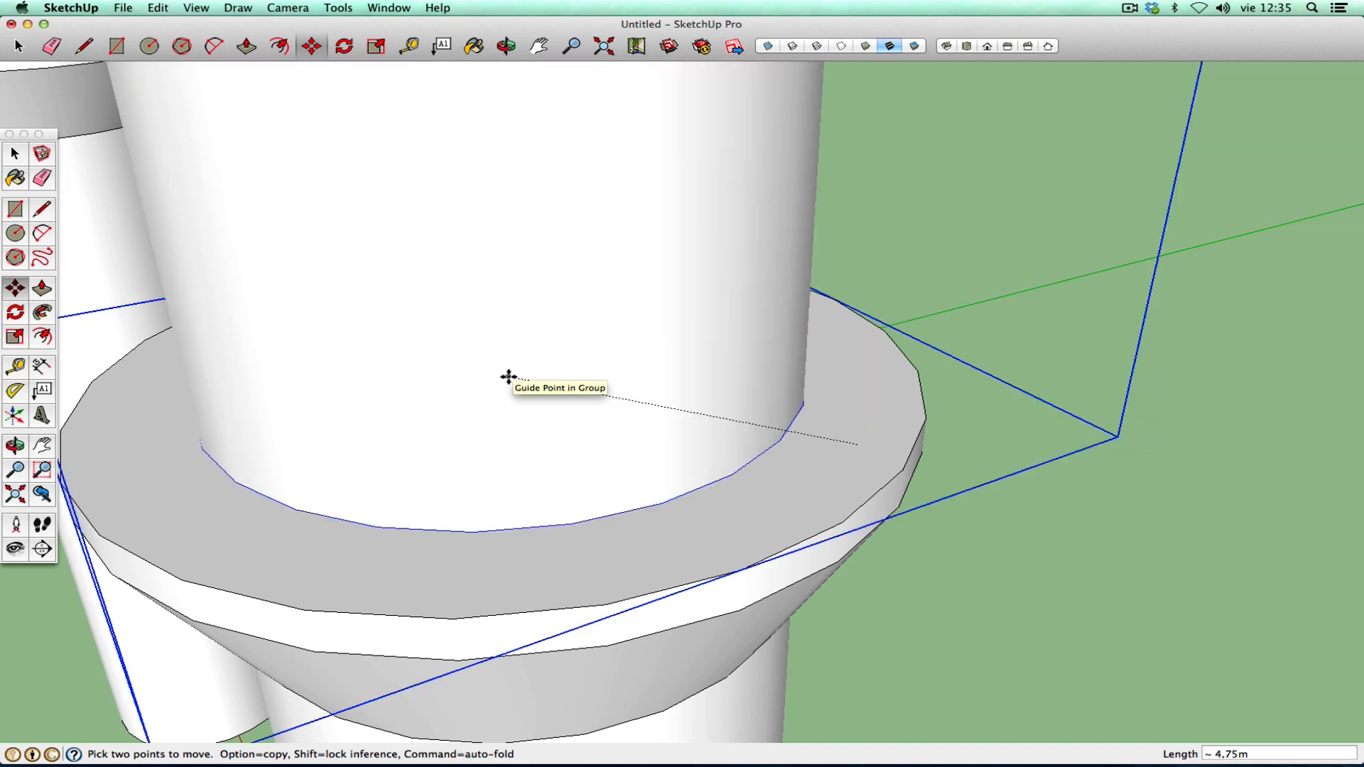
pyautogui.press('Escape')
# - Undo the last move of the thick-capped column group
pyautogui.scroll(3, 629, 503)
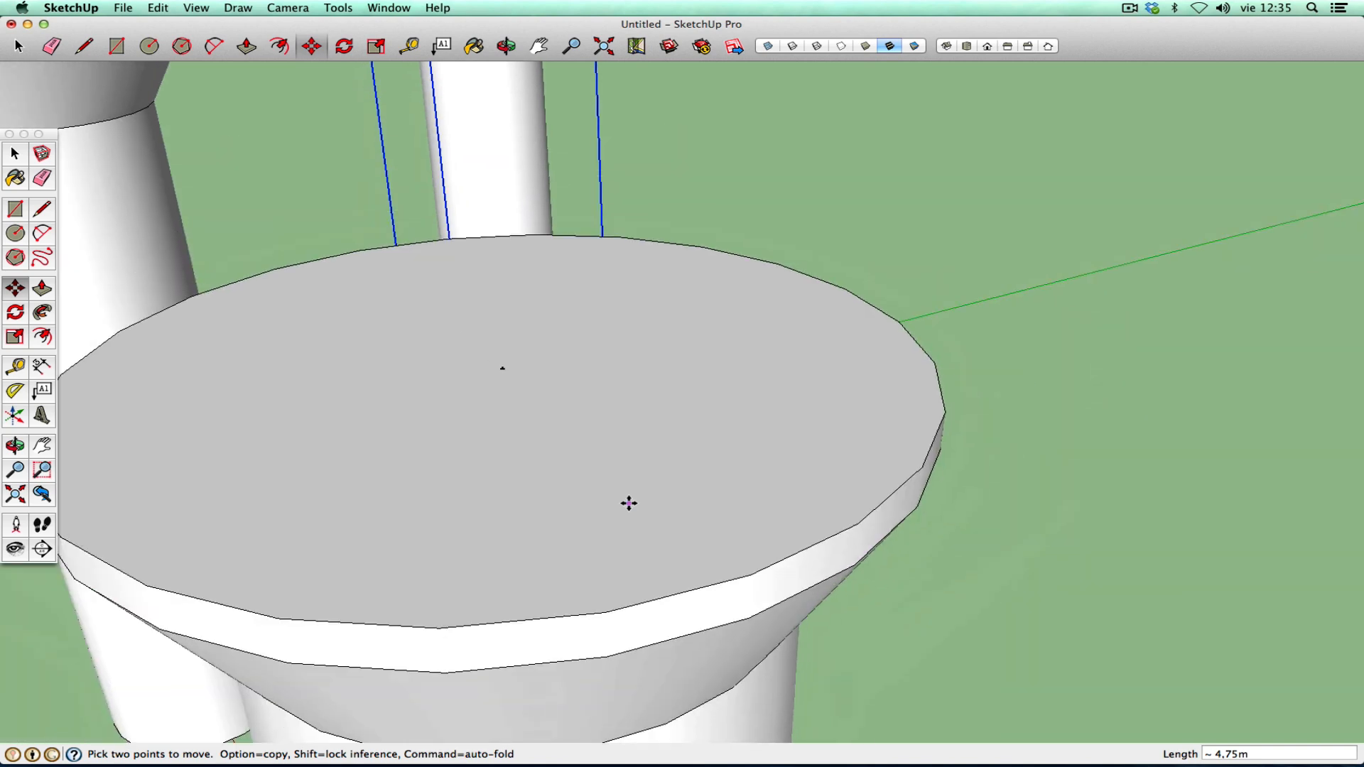
pyautogui.scroll(-5, 629, 503)
pyautogui.click(15, 445)
pyautogui.moveTo(177, 479); pyautogui.dragTo(301, 363)
pyautogui.click(158, 8)
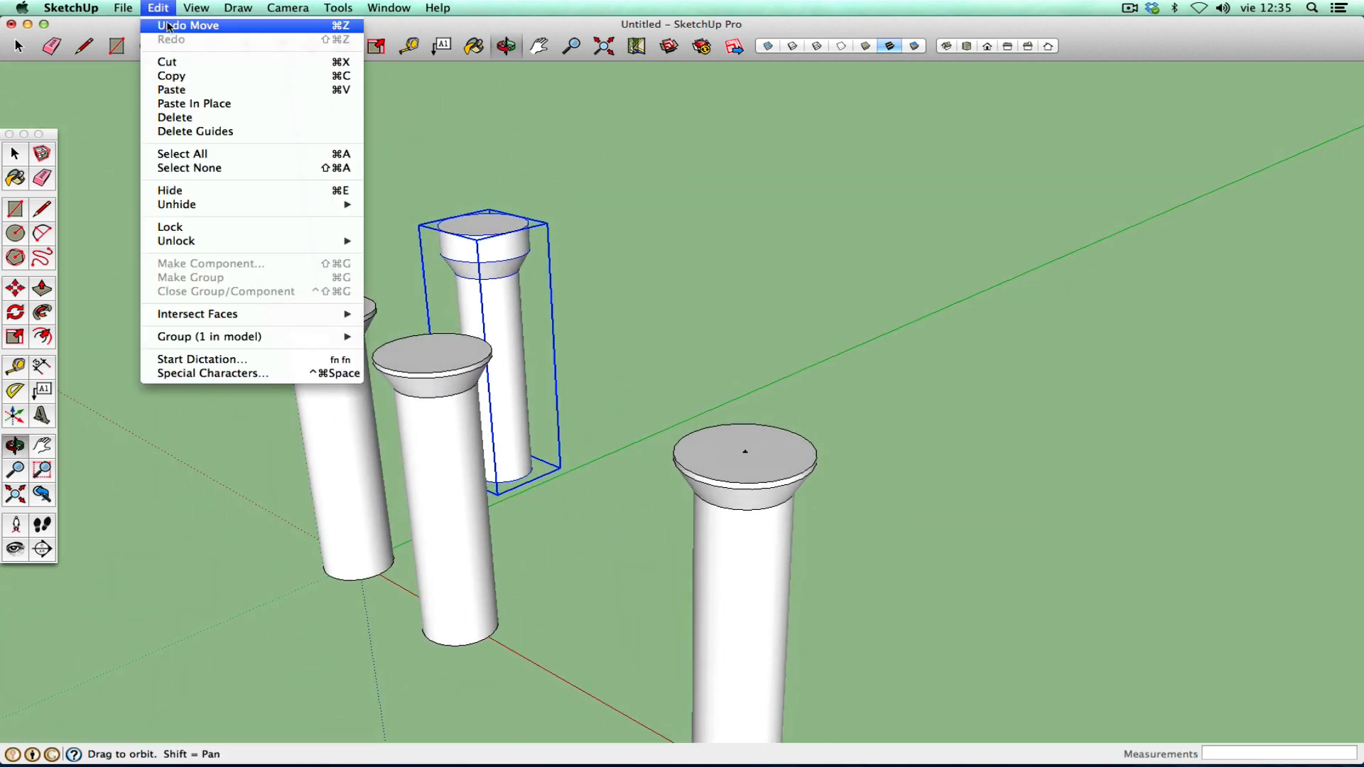
pyautogui.click(169, 25)
# - Examine the base face of the thick-capped column group from below
pyautogui.moveTo(455, 398); pyautogui.dragTo(688, 329)
pyautogui.rightClick(706, 355)
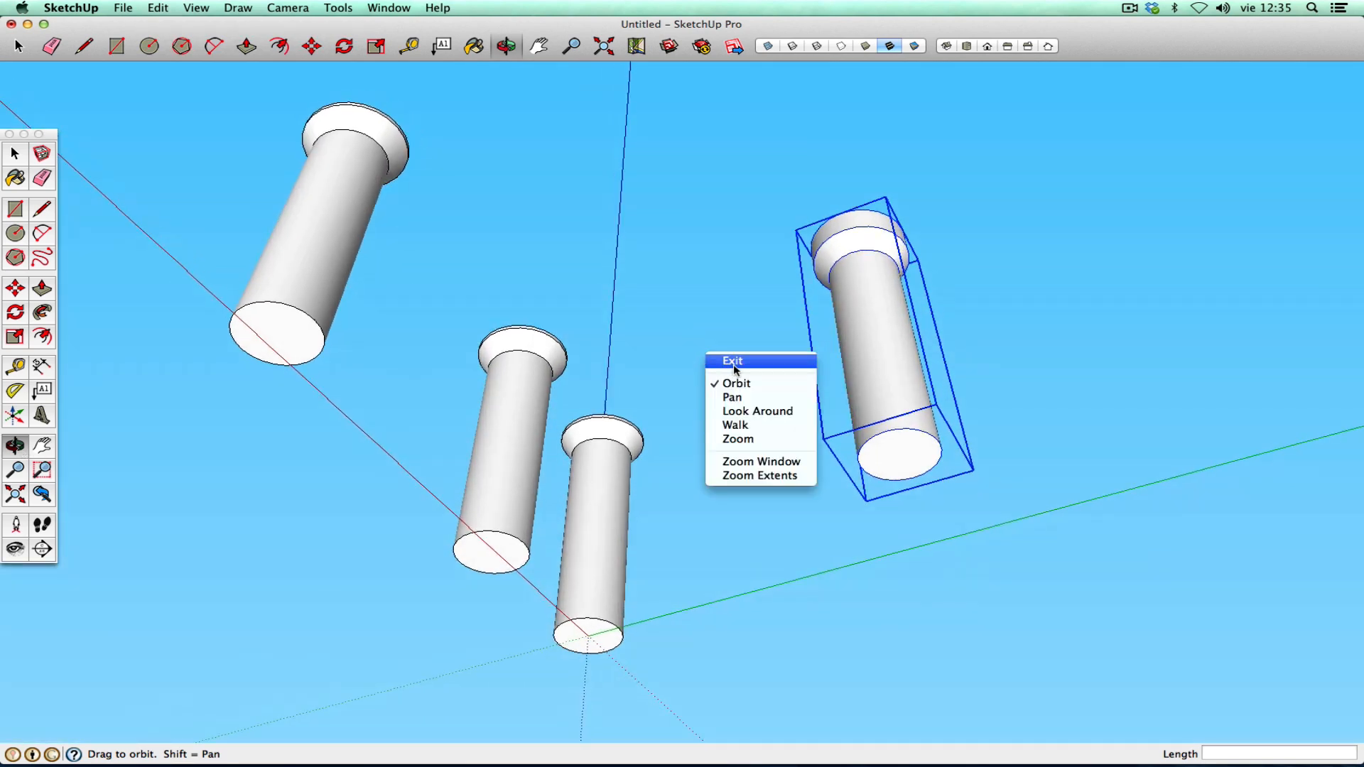
pyautogui.click(732, 361)
pyautogui.press('space')
pyautogui.doubleClick(900, 460)
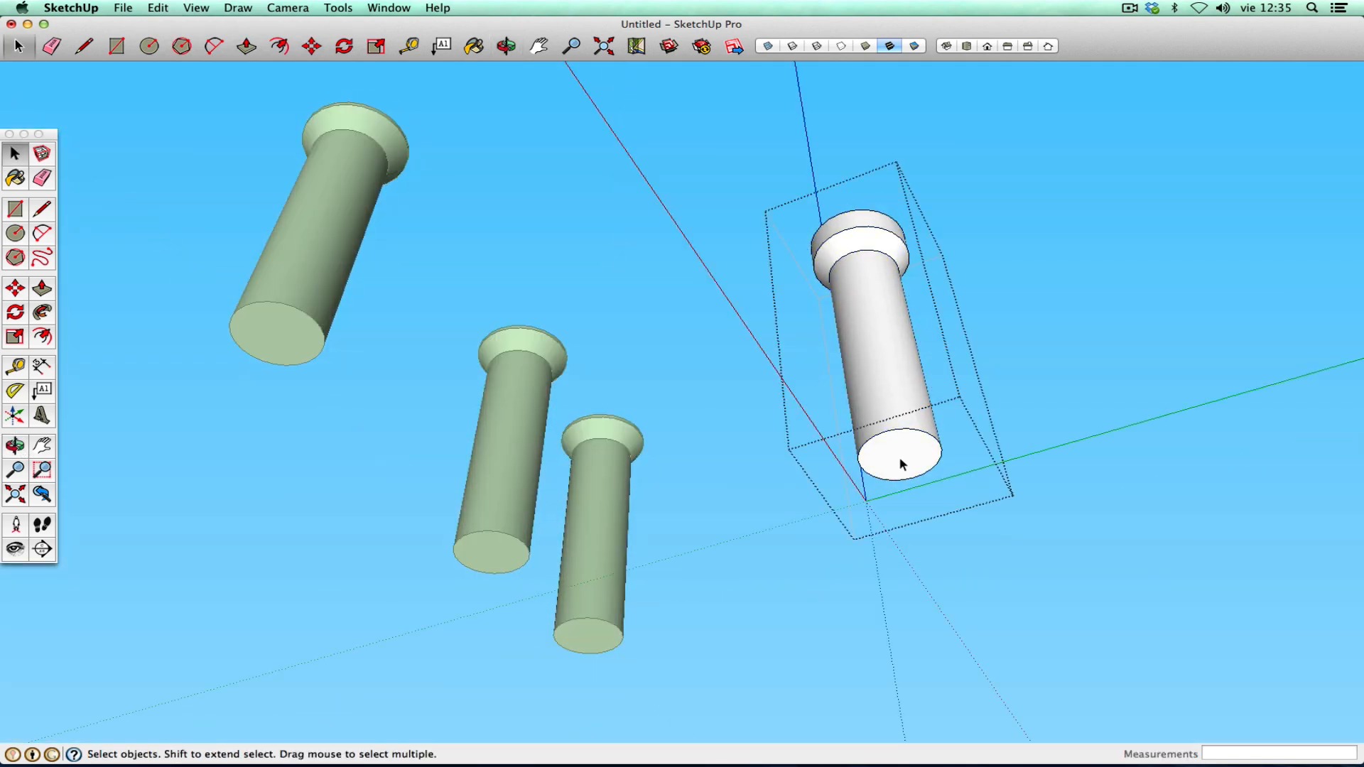
pyautogui.doubleClick(910, 448)
pyautogui.press('h')
pyautogui.moveTo(860, 455); pyautogui.dragTo(632, 470)
pyautogui.scroll(3, 632, 471)
pyautogui.click(14, 153)
pyautogui.click(420, 366)
pyautogui.scroll(3, 560, 542)
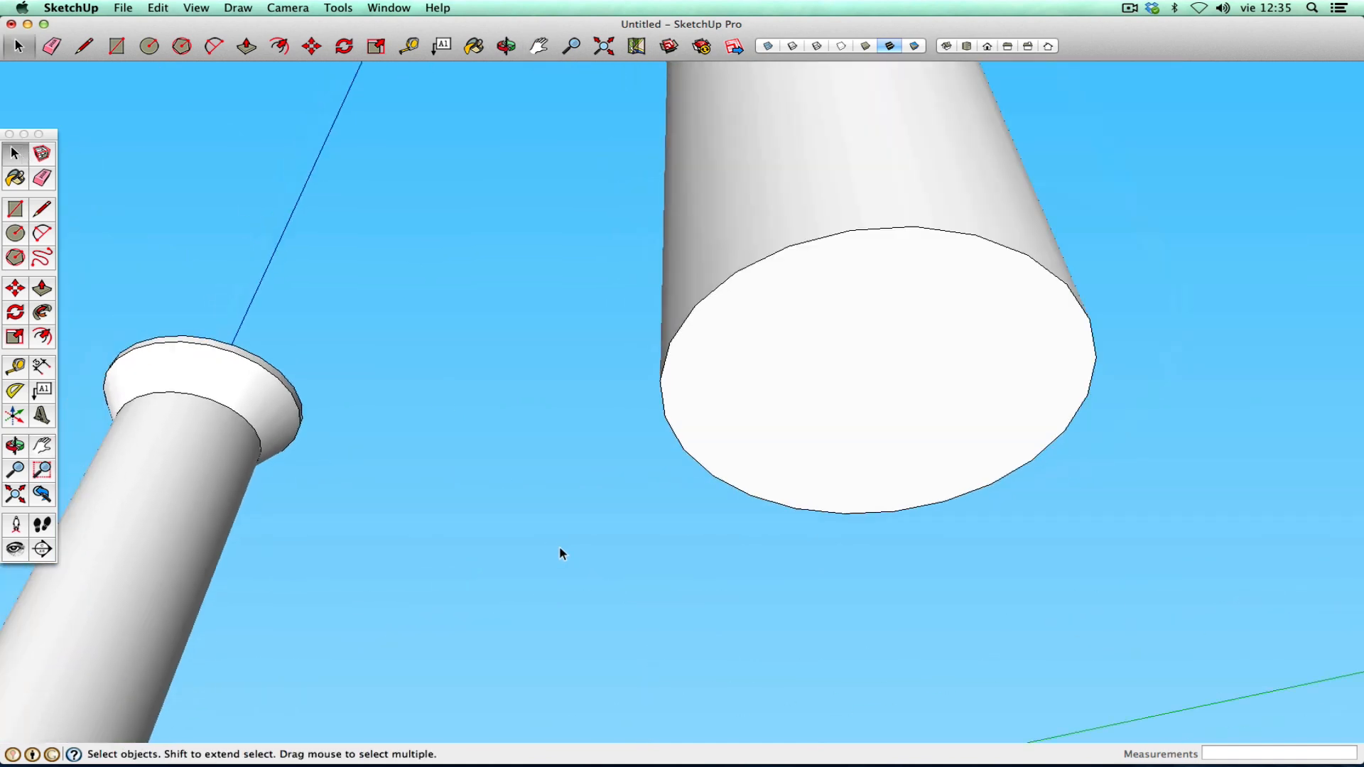
pyautogui.scroll(-6, 560, 543)
# - Open the thick-capped column group for editing and create a Tape Measure guide point near its axes origin
pyautogui.doubleClick(606, 511)
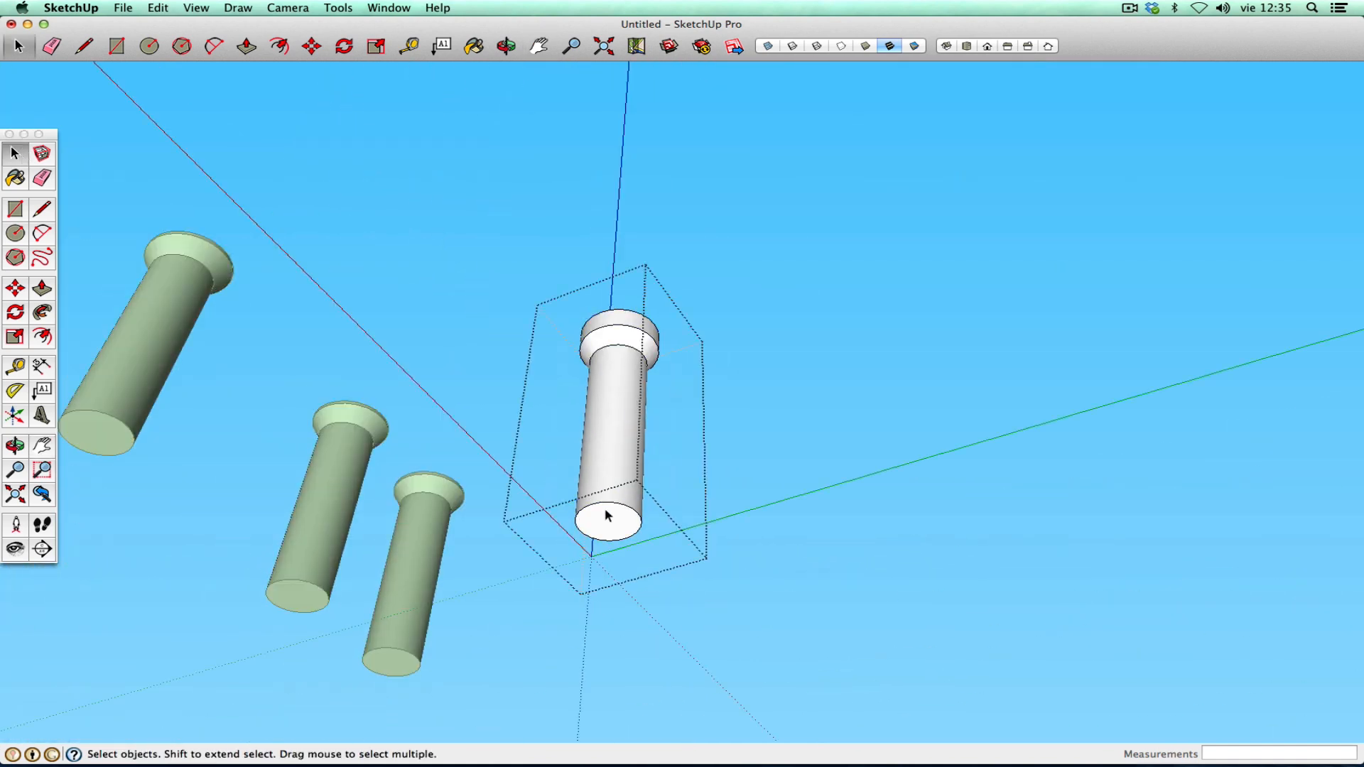
pyautogui.click(15, 366)
pyautogui.click(601, 553)
pyautogui.click(606, 572)
pyautogui.click(15, 154)
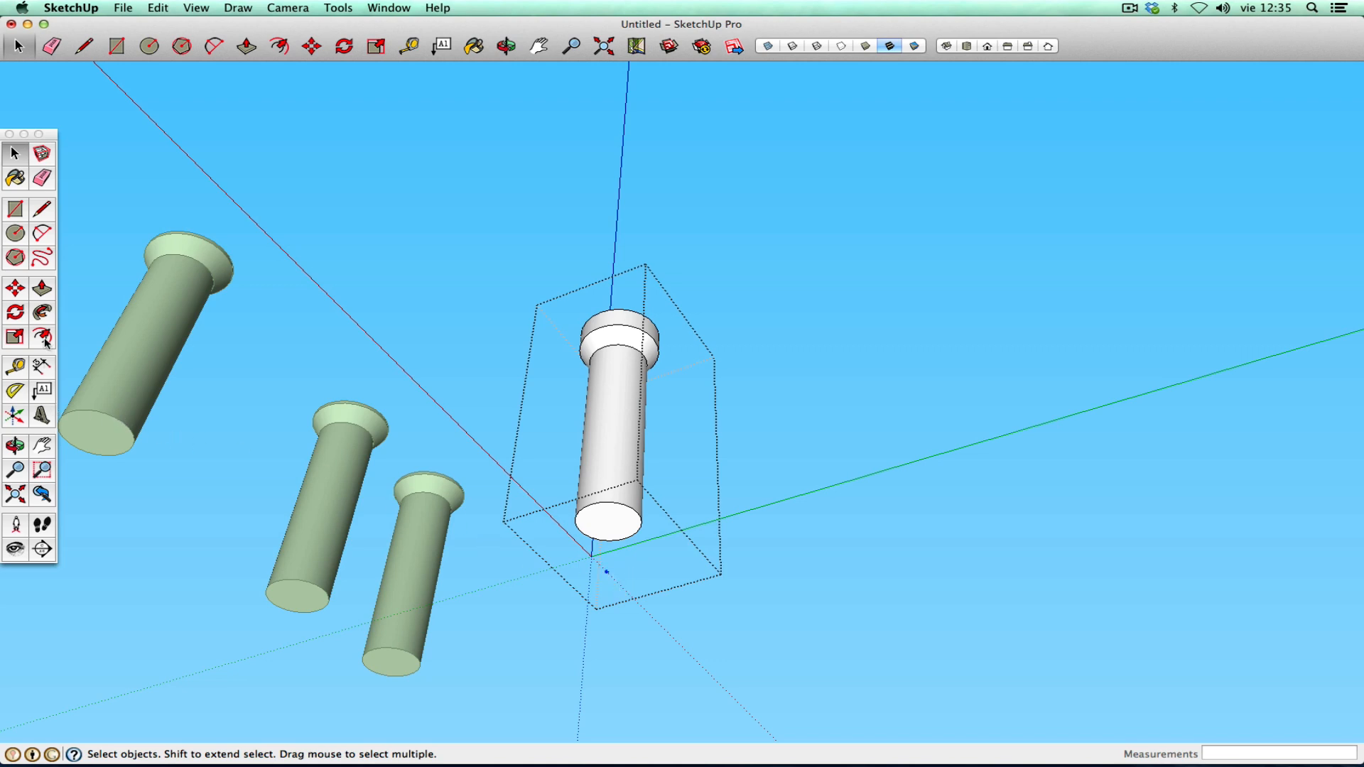
# - Move the guide point inside the thick-capped column group to the center of the column's base face, and close the group
pyautogui.click(14, 291)
pyautogui.click(608, 574)
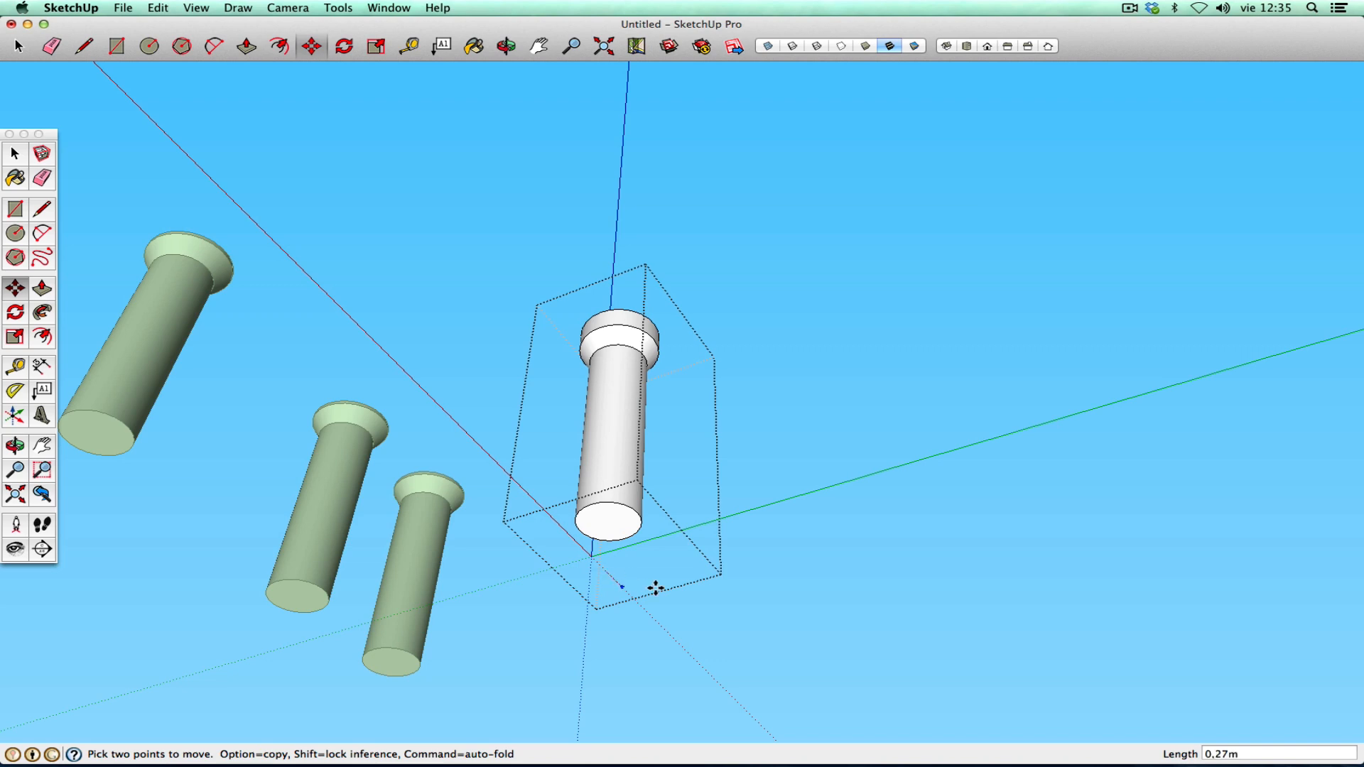
pyautogui.scroll(4, 609, 526)
pyautogui.scroll(3, 607, 529)
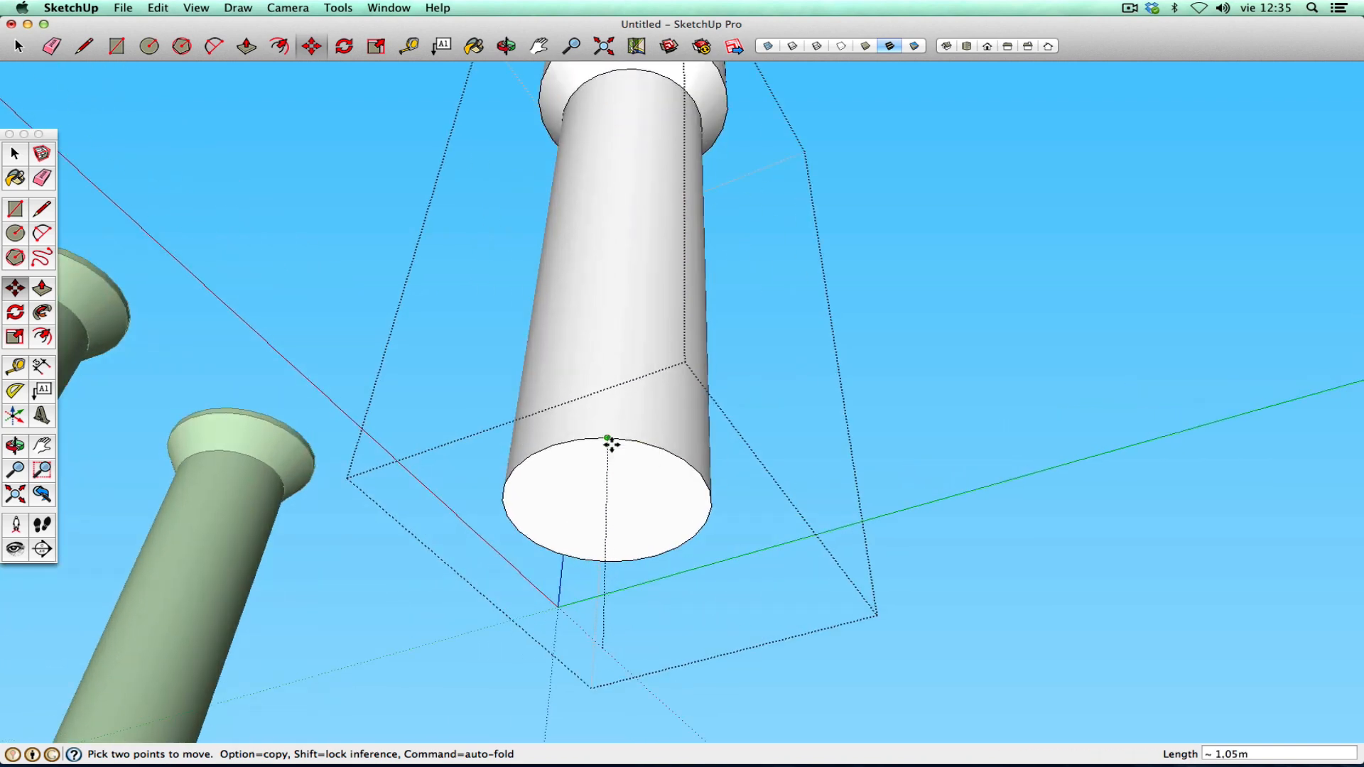
pyautogui.click(605, 504)
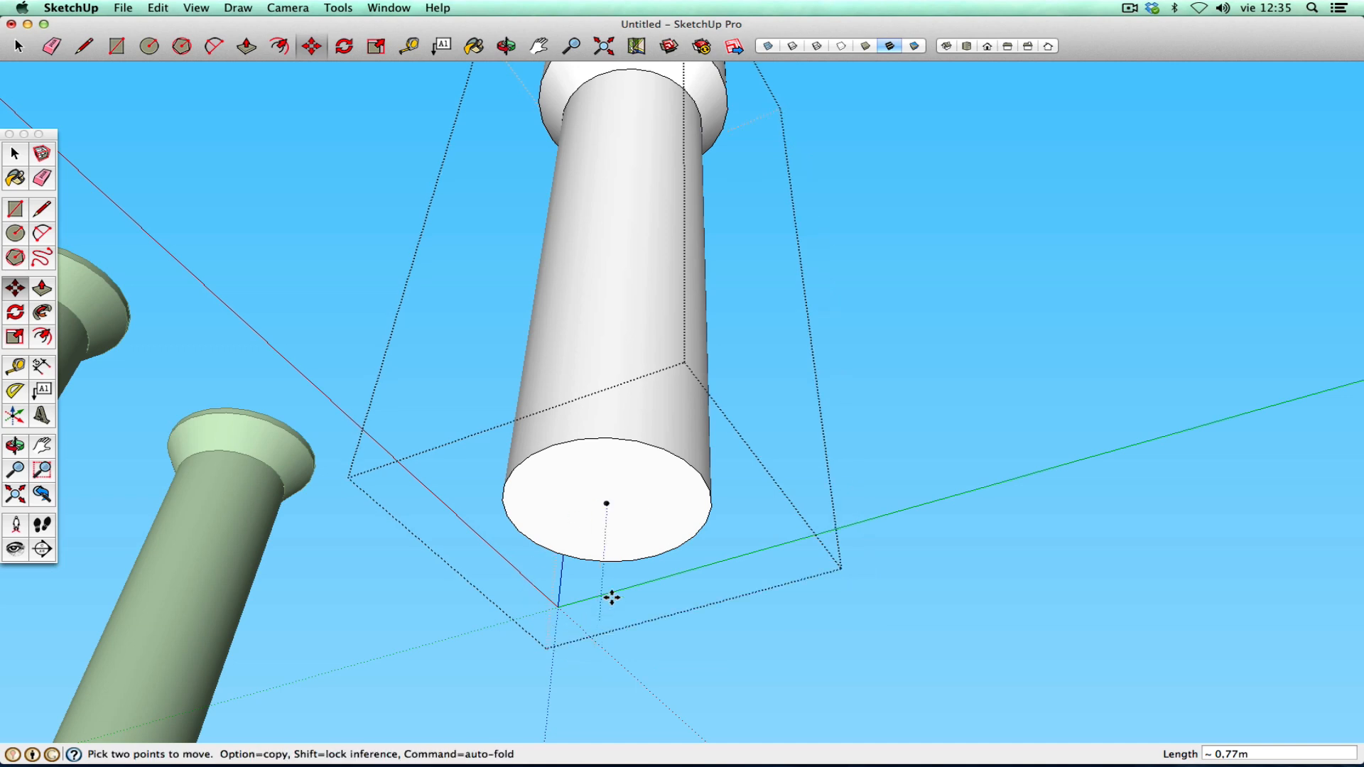
pyautogui.scroll(4, 600, 609)
pyautogui.scroll(-6, 612, 587)
pyautogui.scroll(-2, 612, 589)
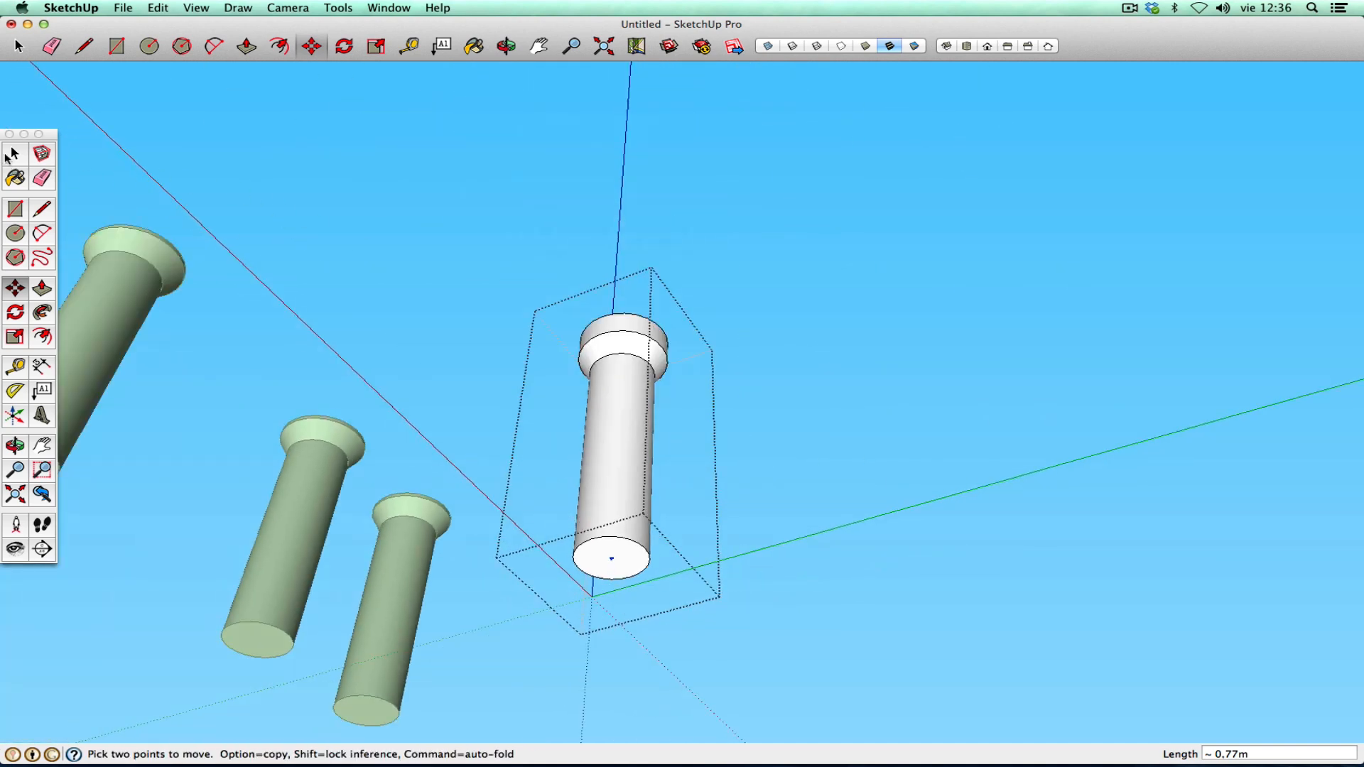
pyautogui.click(13, 154)
pyautogui.click(275, 300)
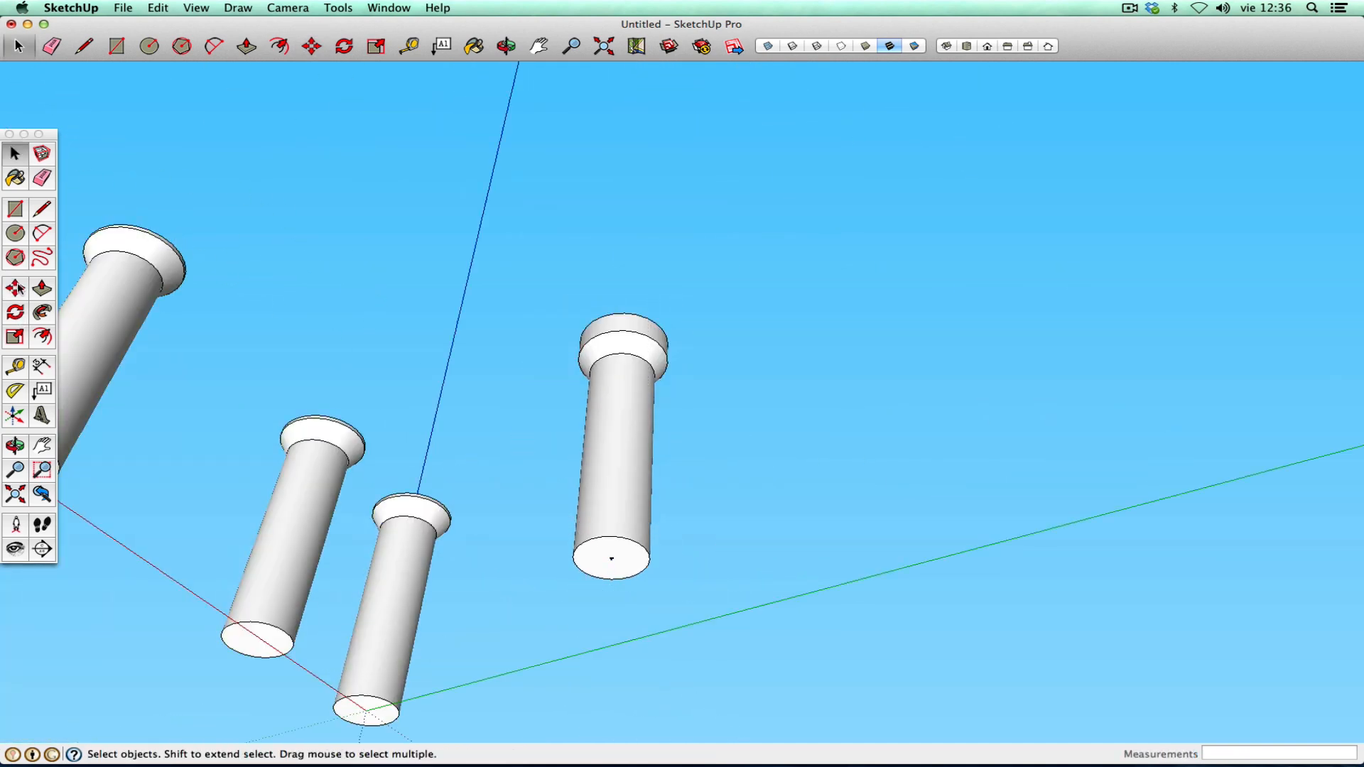
# - Try to move the thick-capped column group by its base guide point onto the top center of the outermost column
pyautogui.press('m')
pyautogui.click(611, 561)
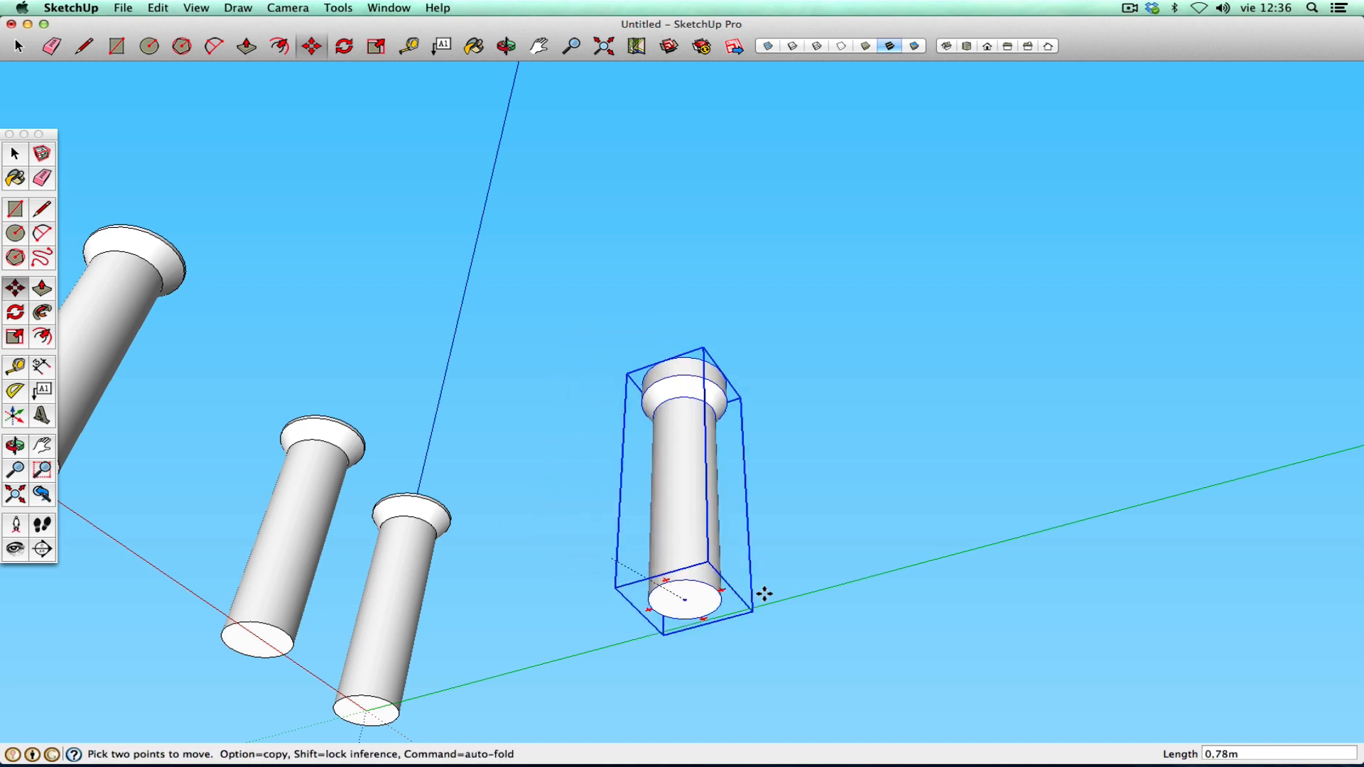
pyautogui.click(78, 490)
pyautogui.click(15, 446)
pyautogui.moveTo(250, 515); pyautogui.dragTo(997, 645)
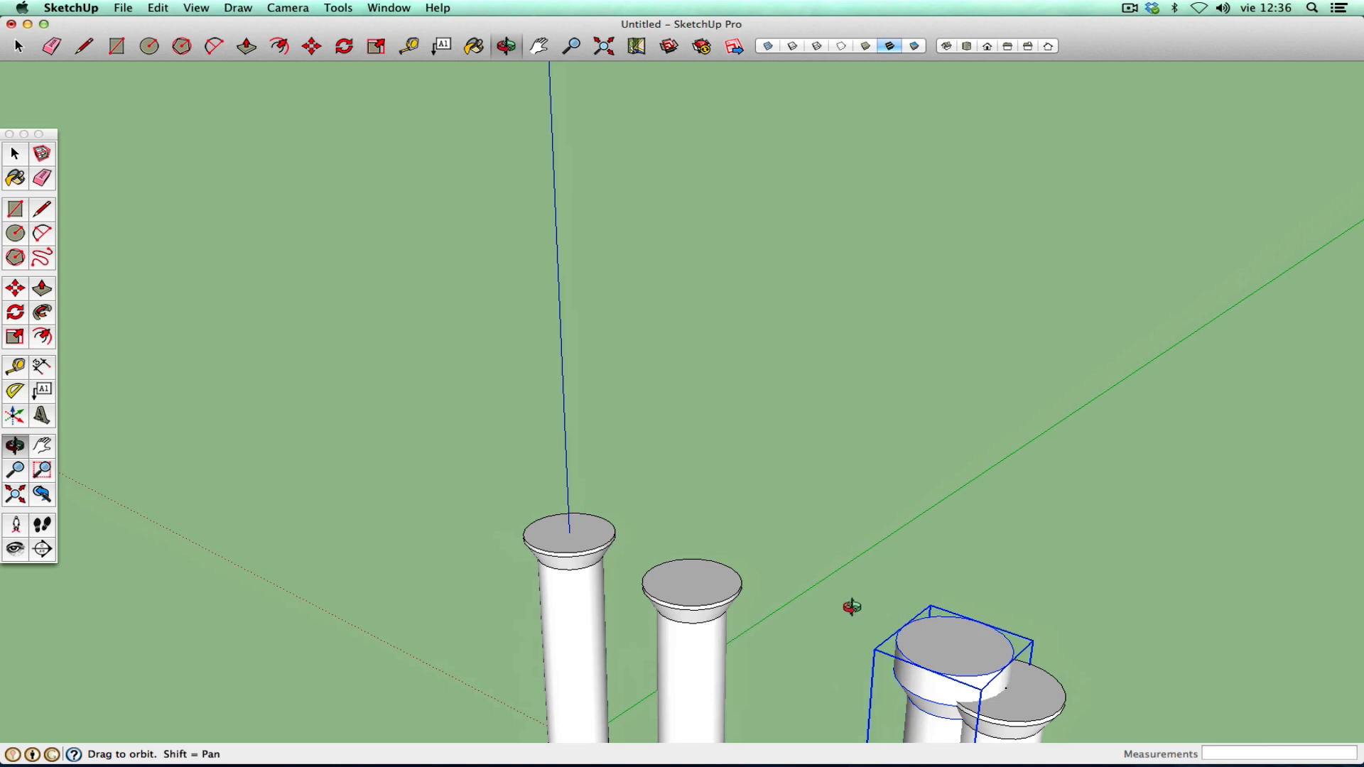
pyautogui.click(42, 446)
pyautogui.moveTo(706, 488); pyautogui.dragTo(362, 302)
pyautogui.rightClick(520, 435)
pyautogui.click(548, 445)
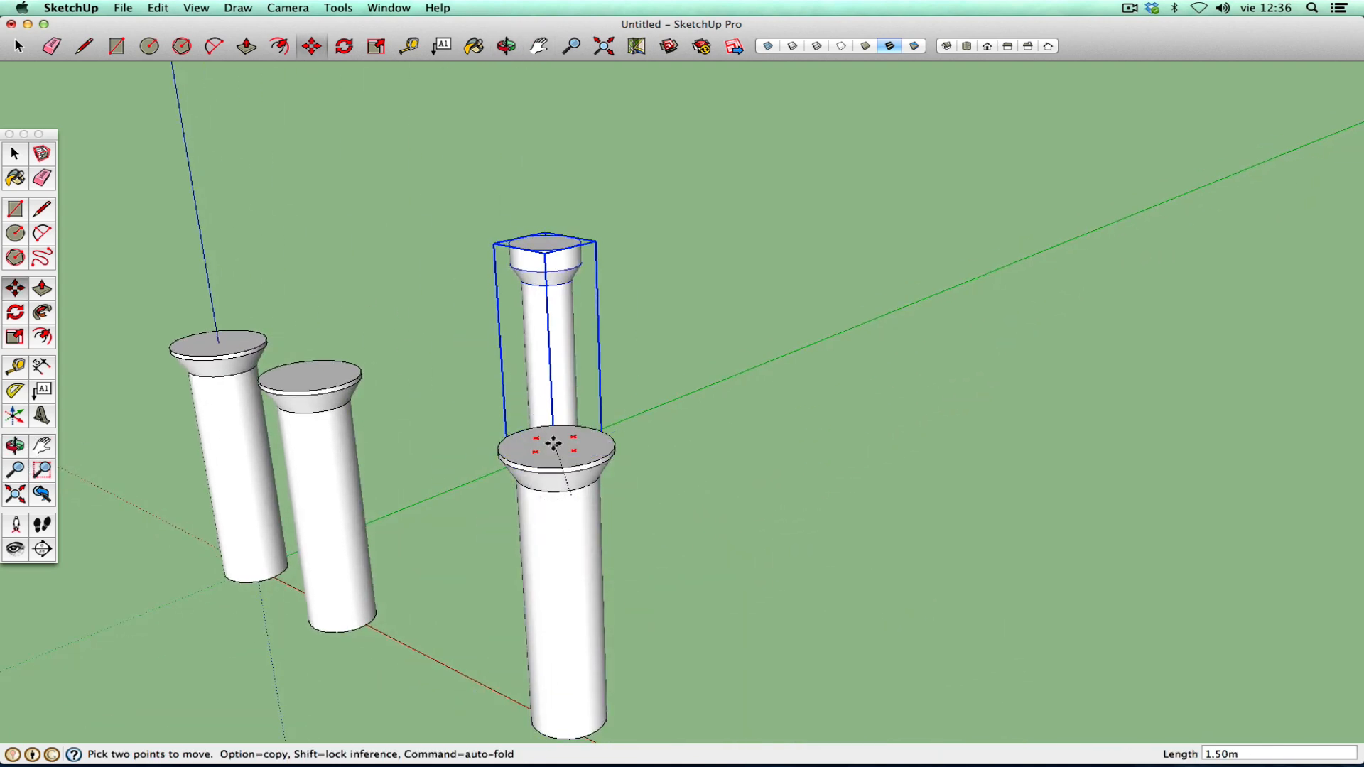
pyautogui.click(552, 445)
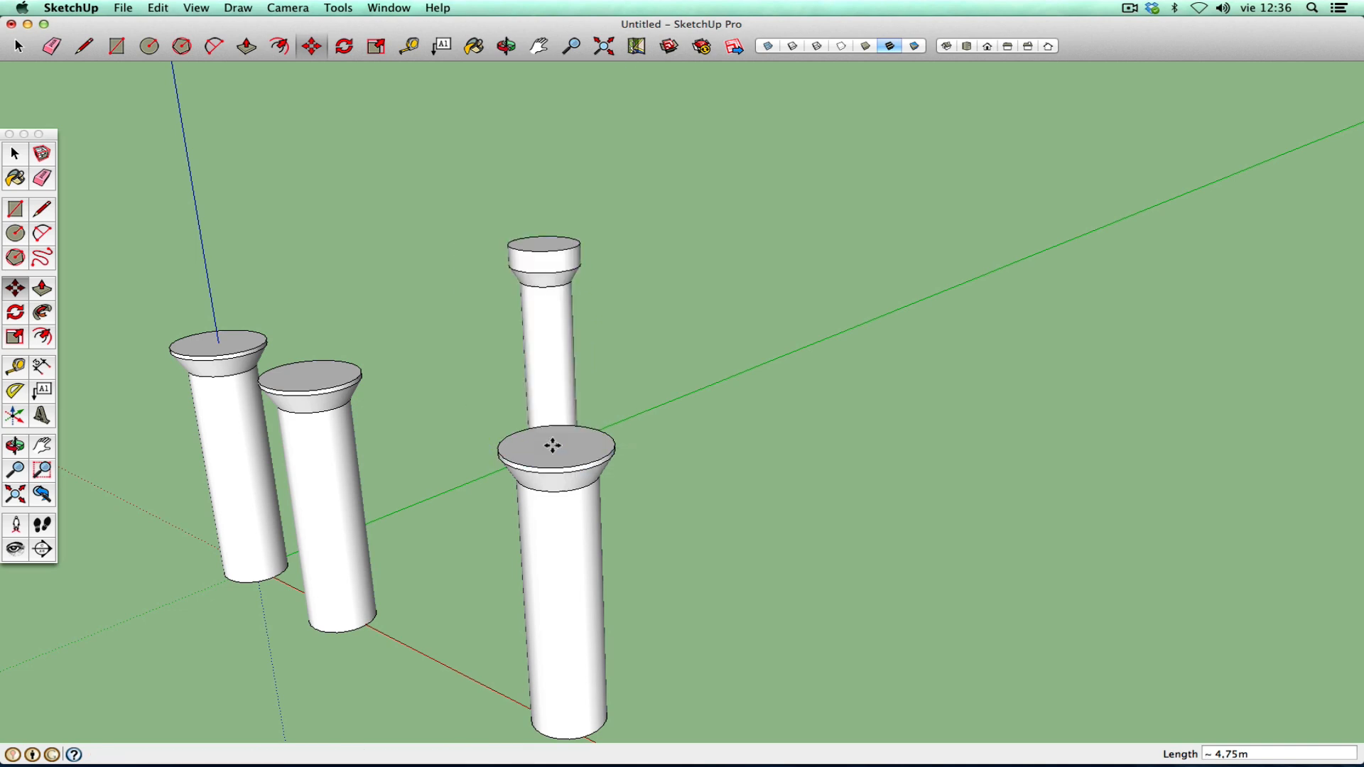
# - Undo the last placement attempt and examine the thick-capped column's base guide point from below
pyautogui.click(158, 8)
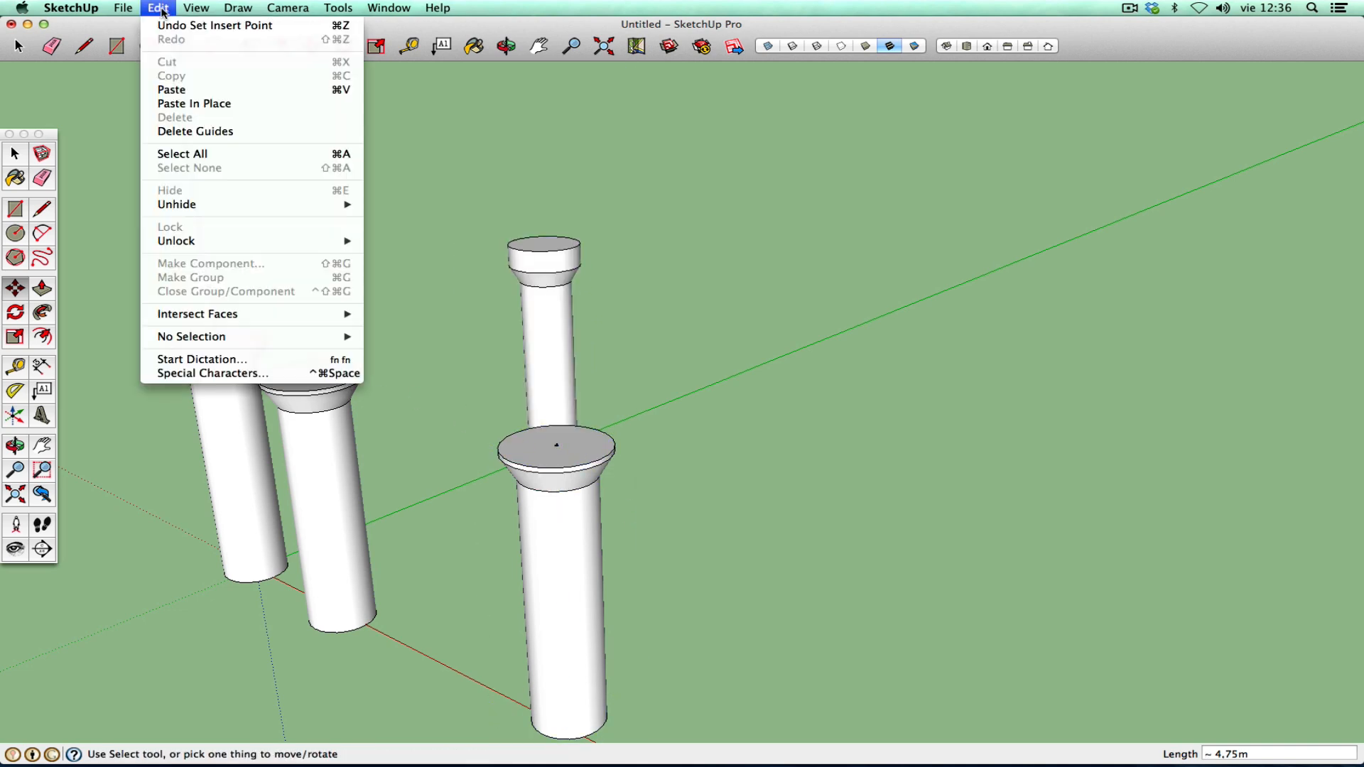
pyautogui.click(167, 27)
pyautogui.click(14, 445)
pyautogui.moveTo(497, 454); pyautogui.dragTo(661, 395)
pyautogui.rightClick(343, 173)
pyautogui.click(369, 177)
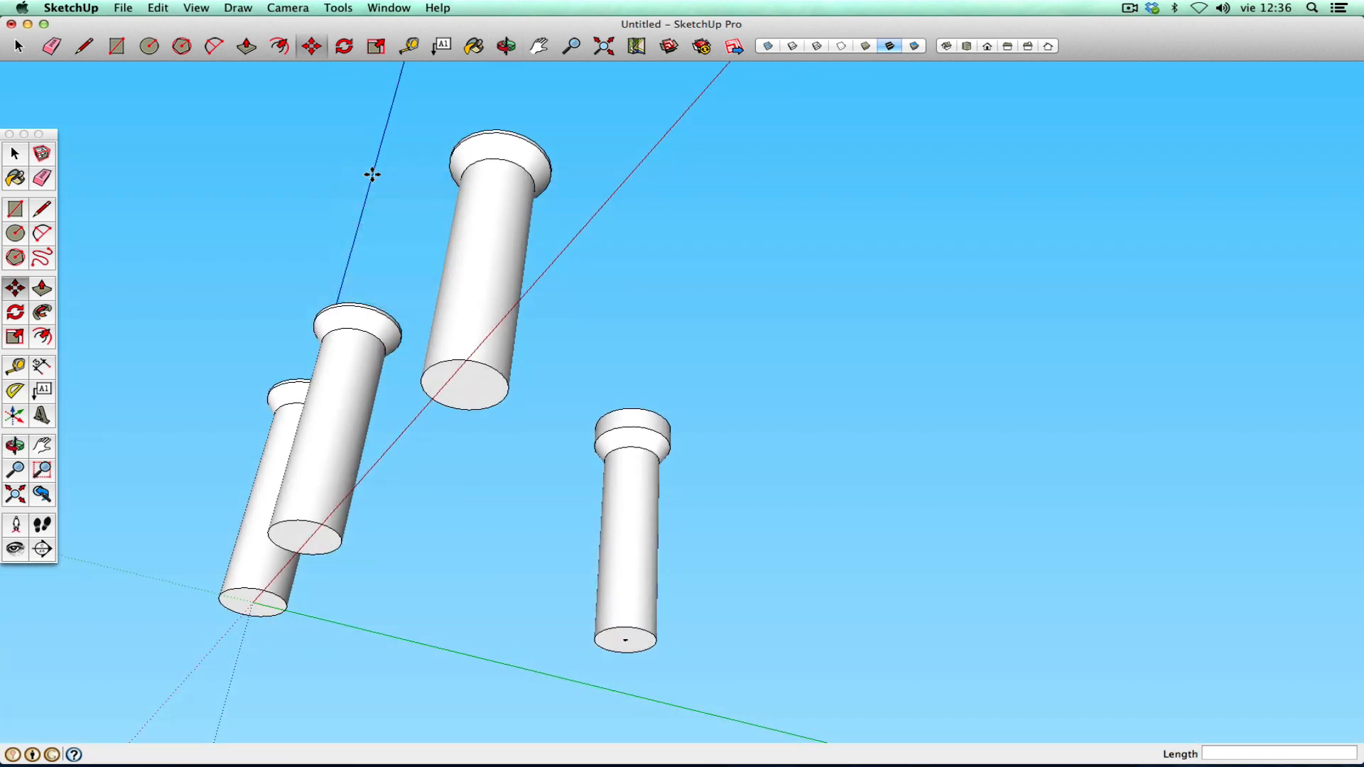
# - Turn on the X-ray face style and examine the guide point atop the outermost column
pyautogui.click(770, 46)
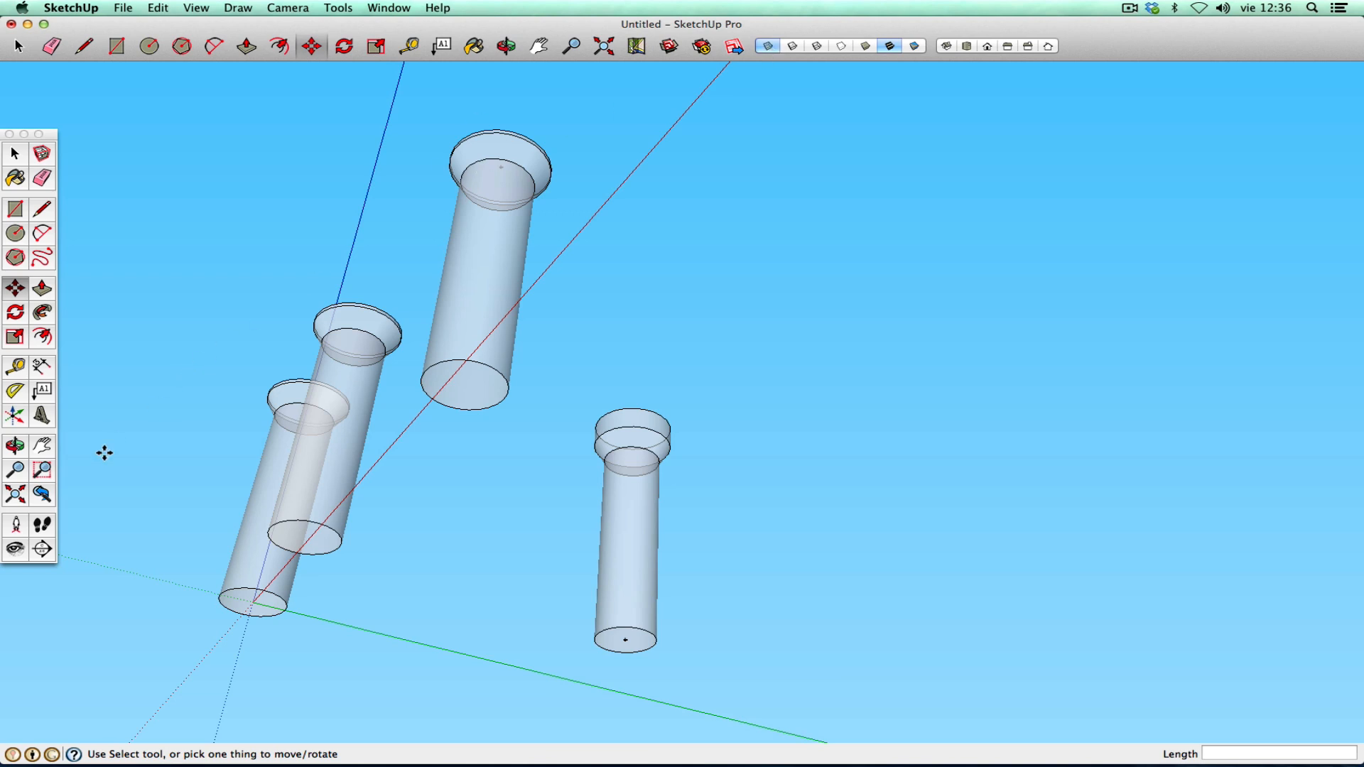
pyautogui.click(15, 446)
pyautogui.moveTo(370, 626); pyautogui.dragTo(503, 538)
pyautogui.rightClick(503, 539)
pyautogui.click(518, 542)
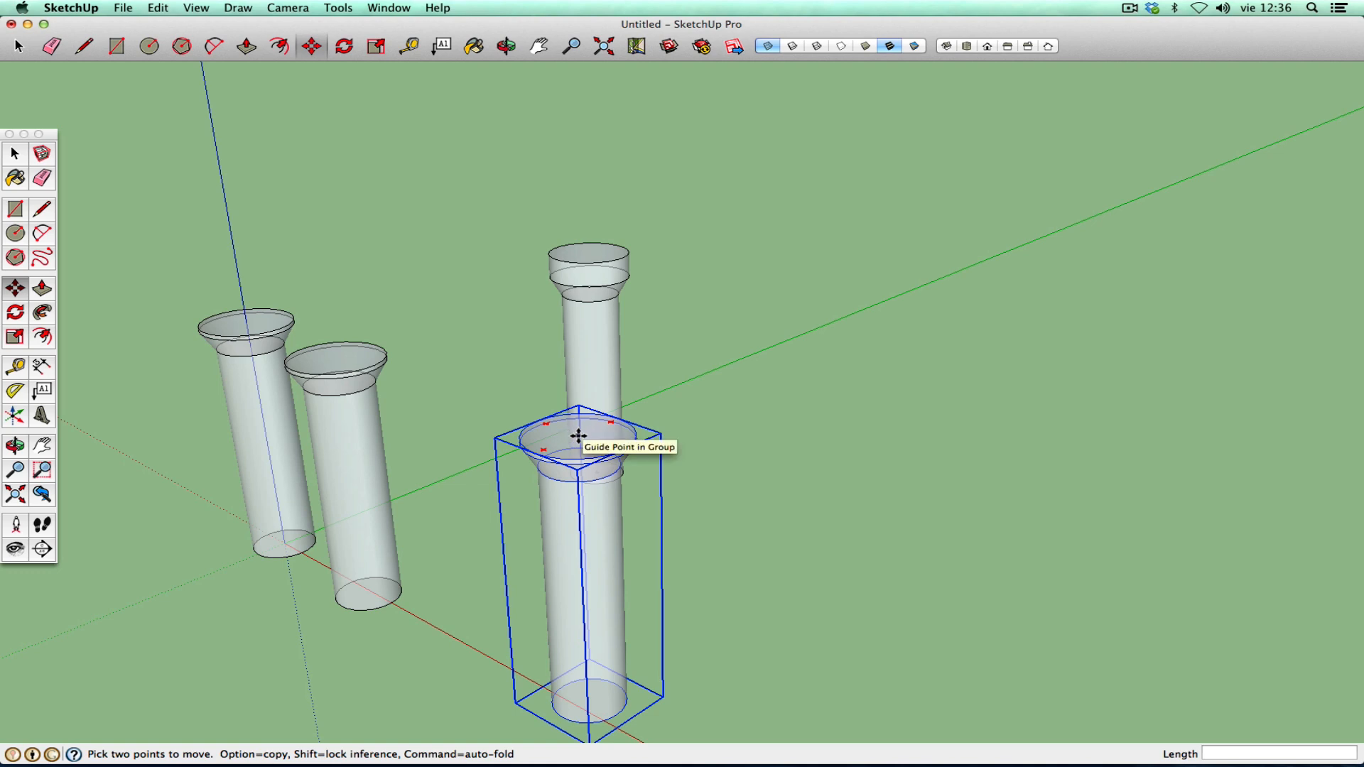
pyautogui.scroll(5, 579, 435)
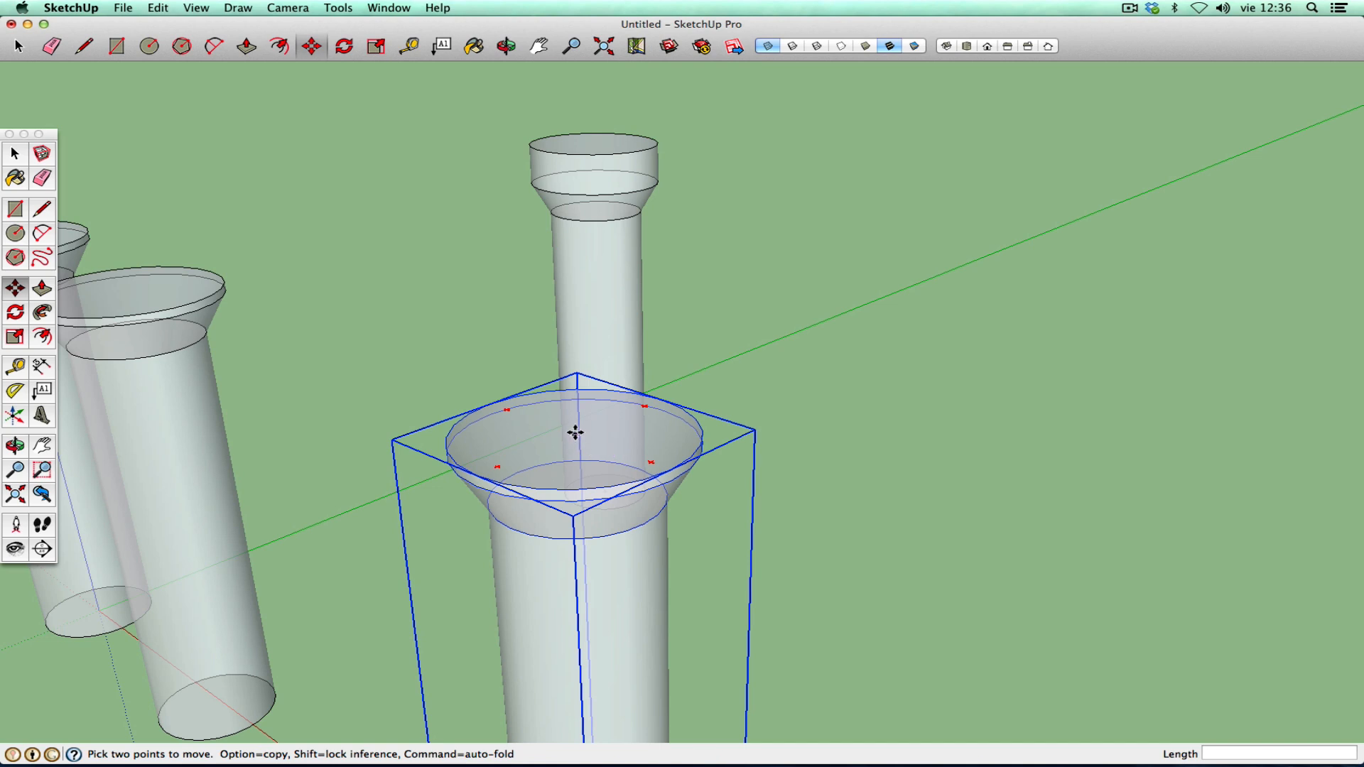
pyautogui.click(574, 435)
# - Try the back edges and wireframe styles, and set the display to shaded faces with X-ray on
pyautogui.click(795, 45)
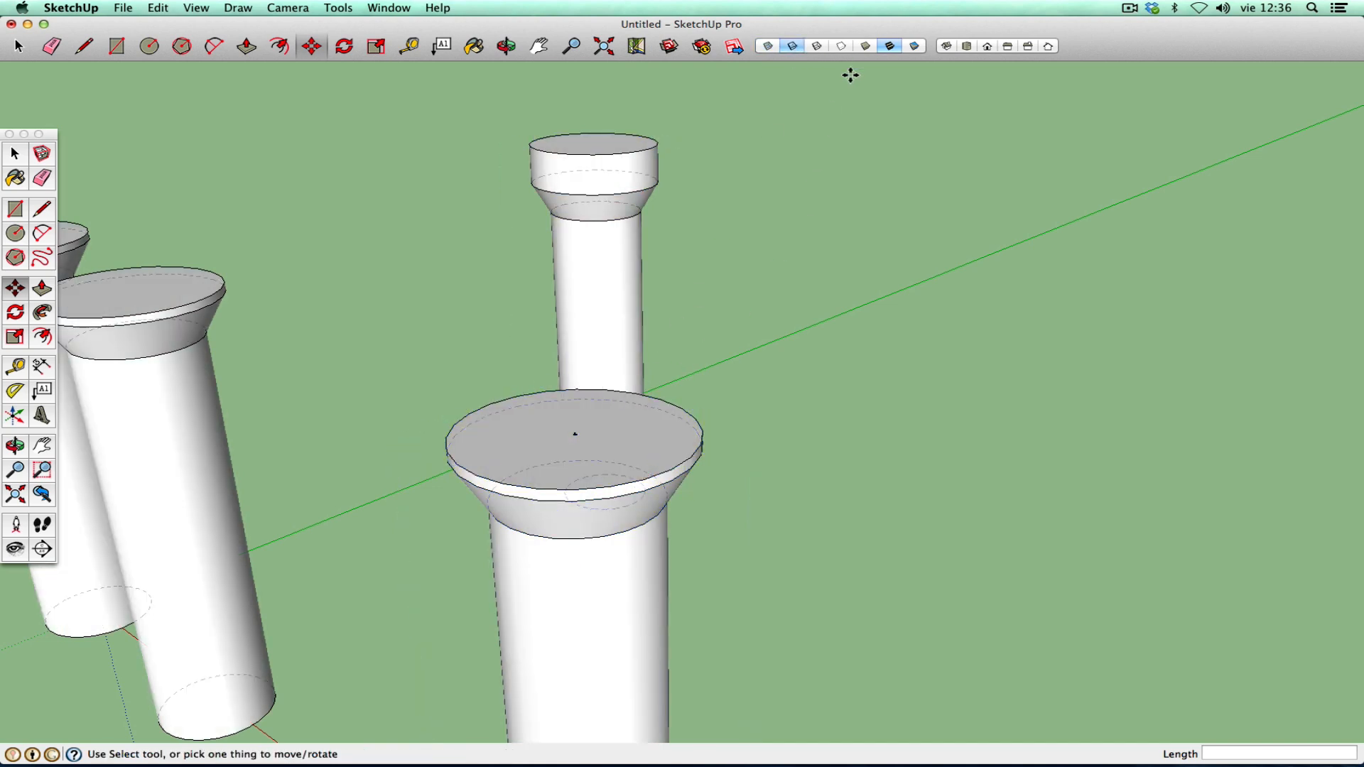
pyautogui.click(818, 47)
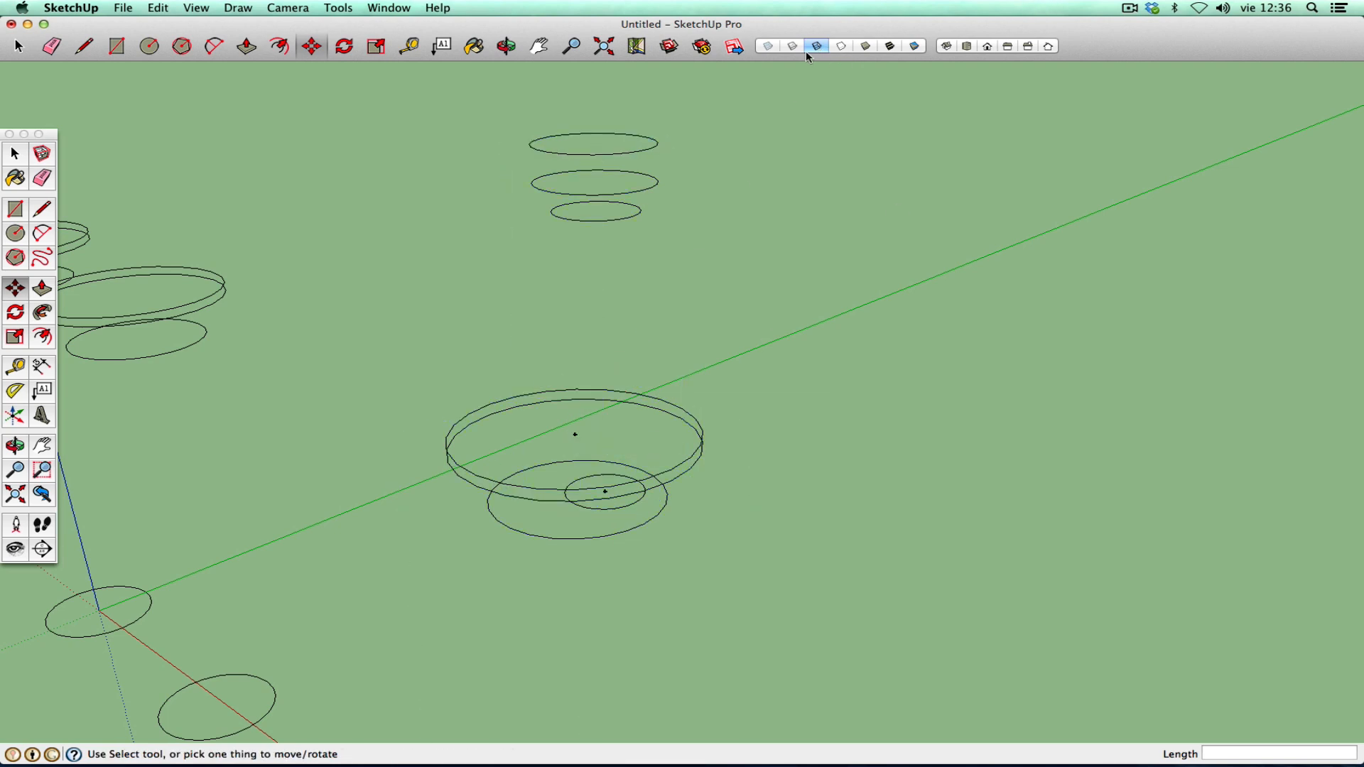
pyautogui.click(874, 50)
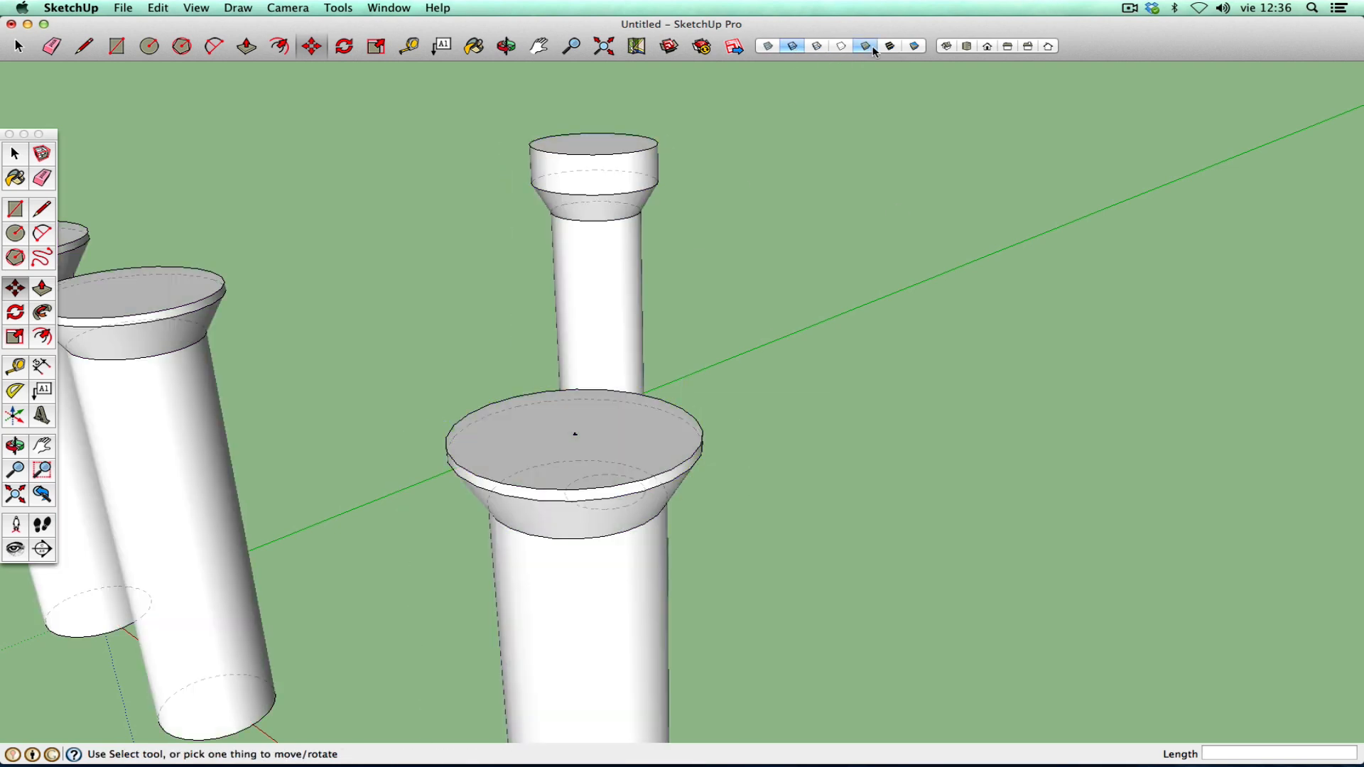
pyautogui.click(777, 48)
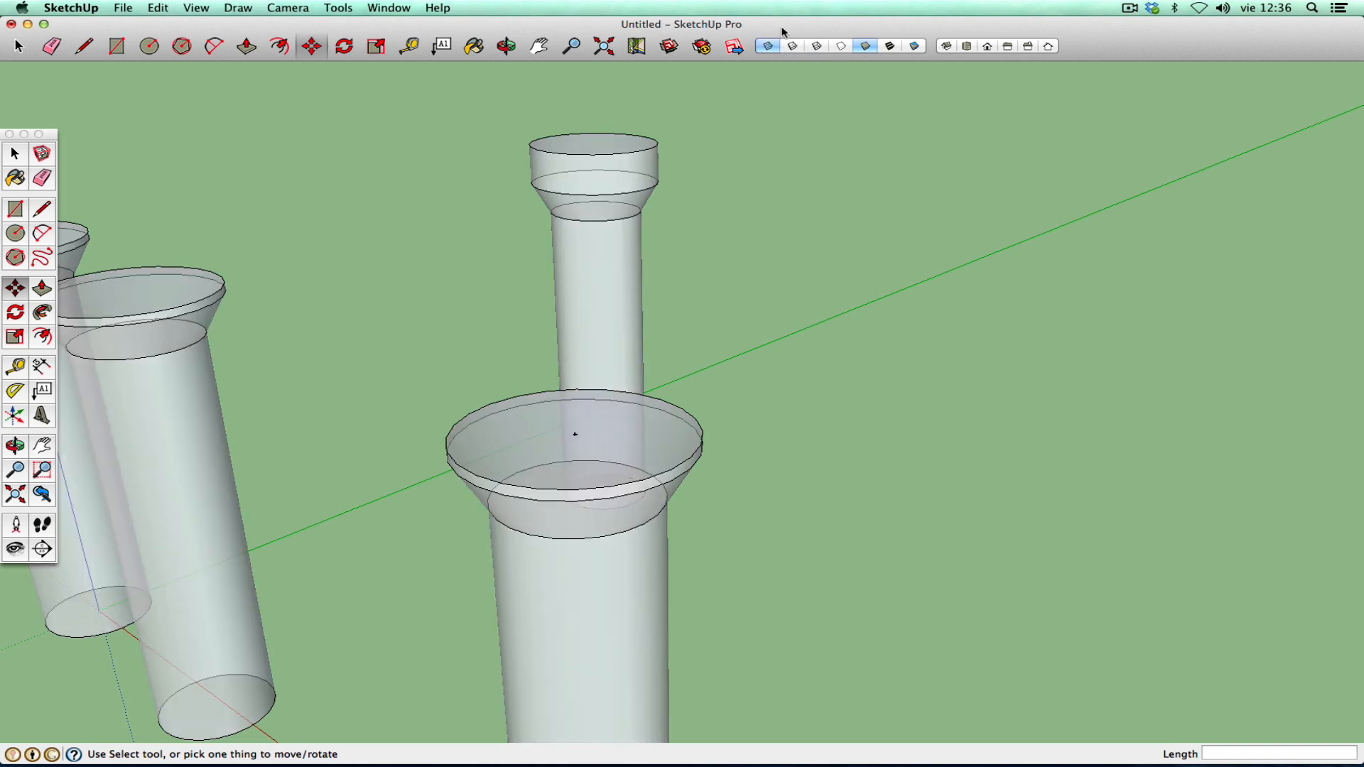
pyautogui.scroll(-5, 756, 426)
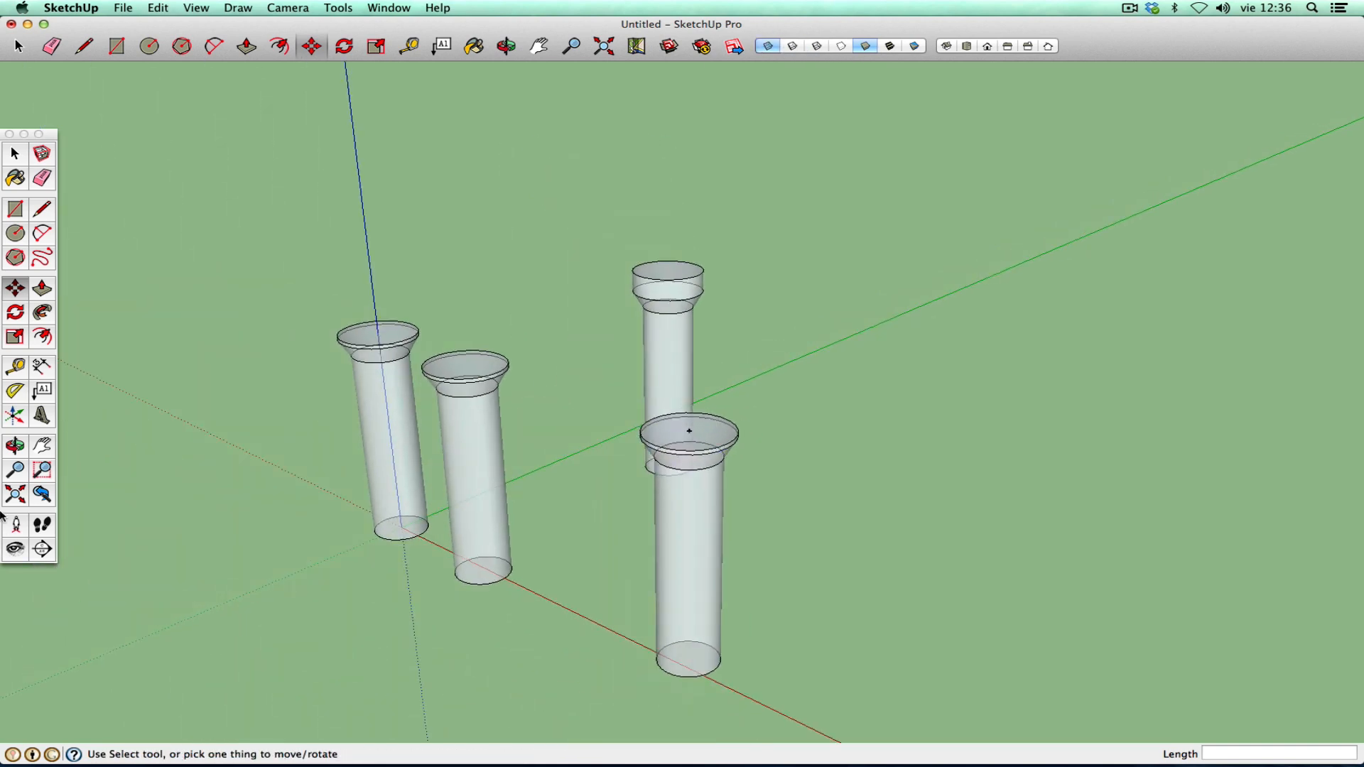
# - Move the thick-capped column group by its base guide point onto the guide point atop the outermost column
pyautogui.click(16, 445)
pyautogui.moveTo(645, 466); pyautogui.dragTo(699, 592)
pyautogui.rightClick(699, 593)
pyautogui.click(703, 597)
pyautogui.press('m')
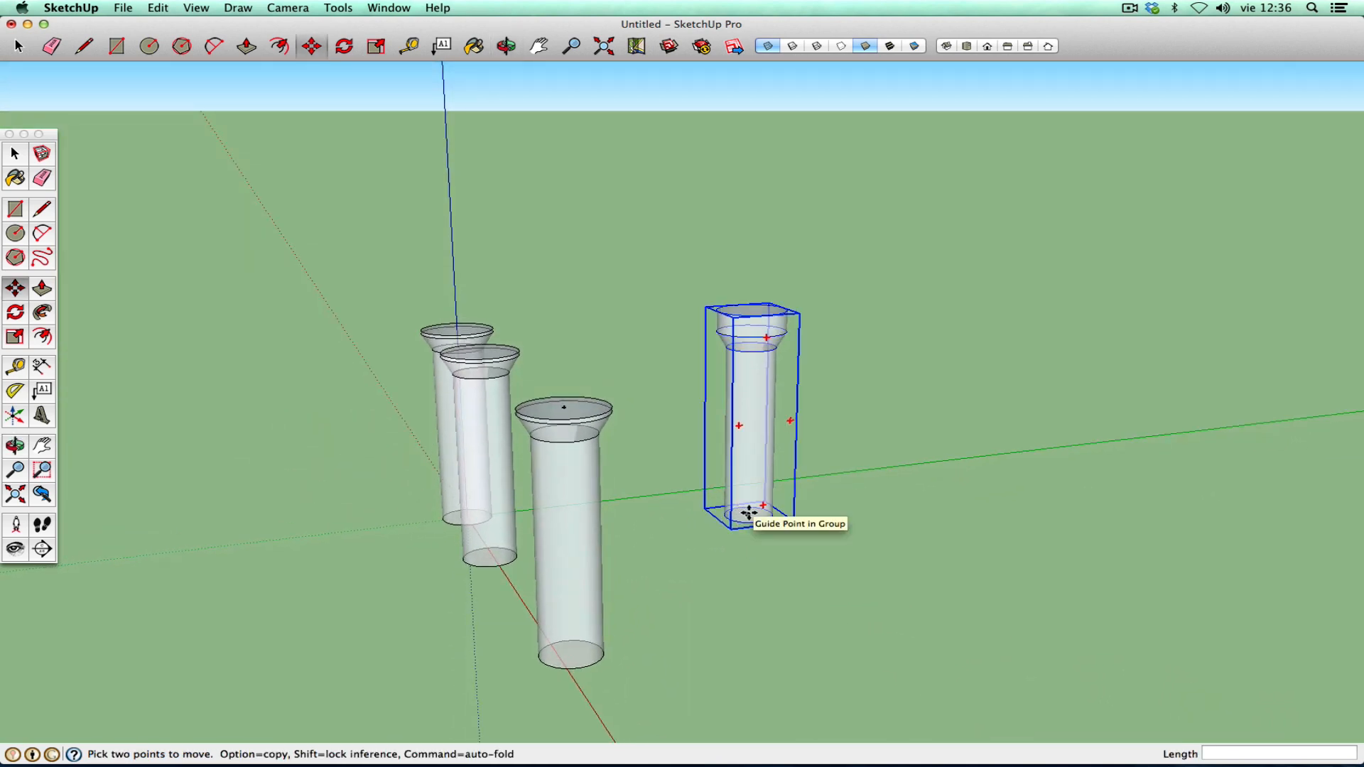
pyautogui.click(748, 513)
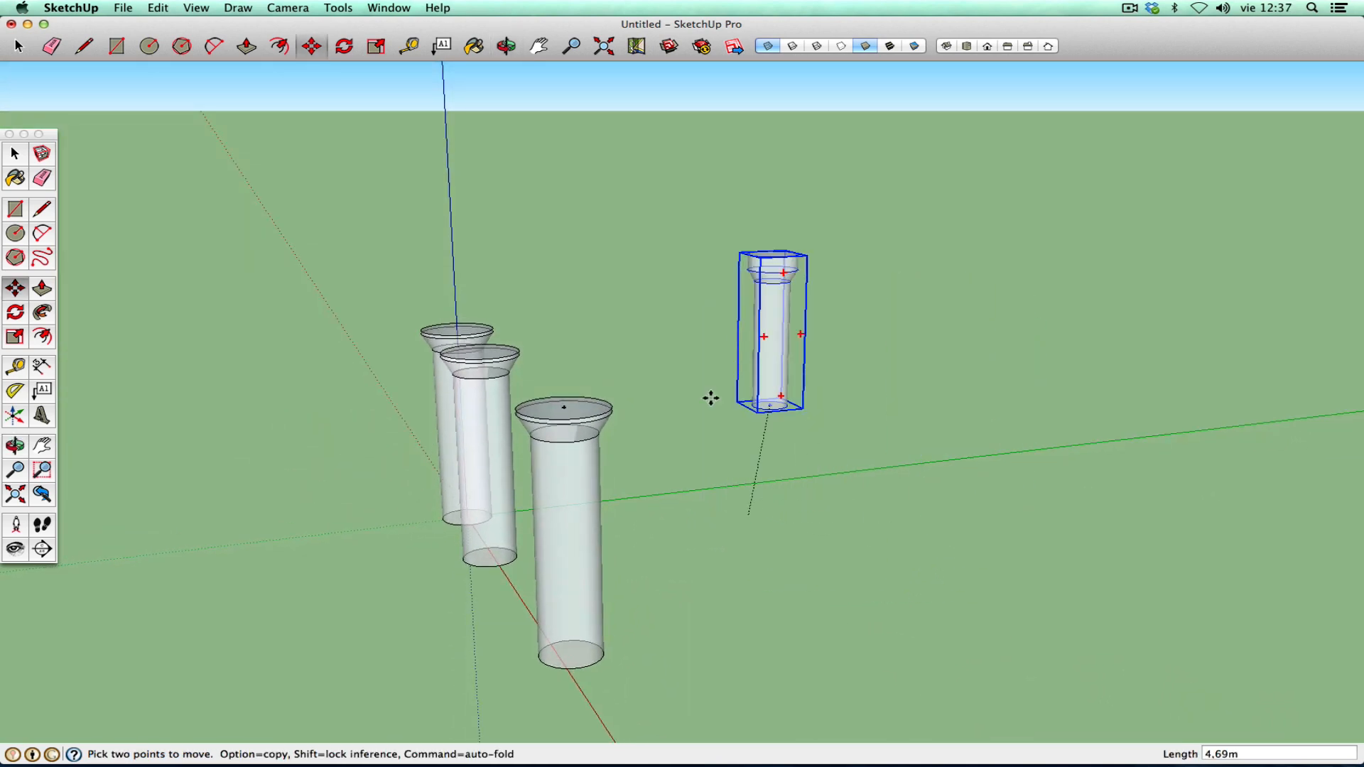
pyautogui.scroll(-2, 567, 409)
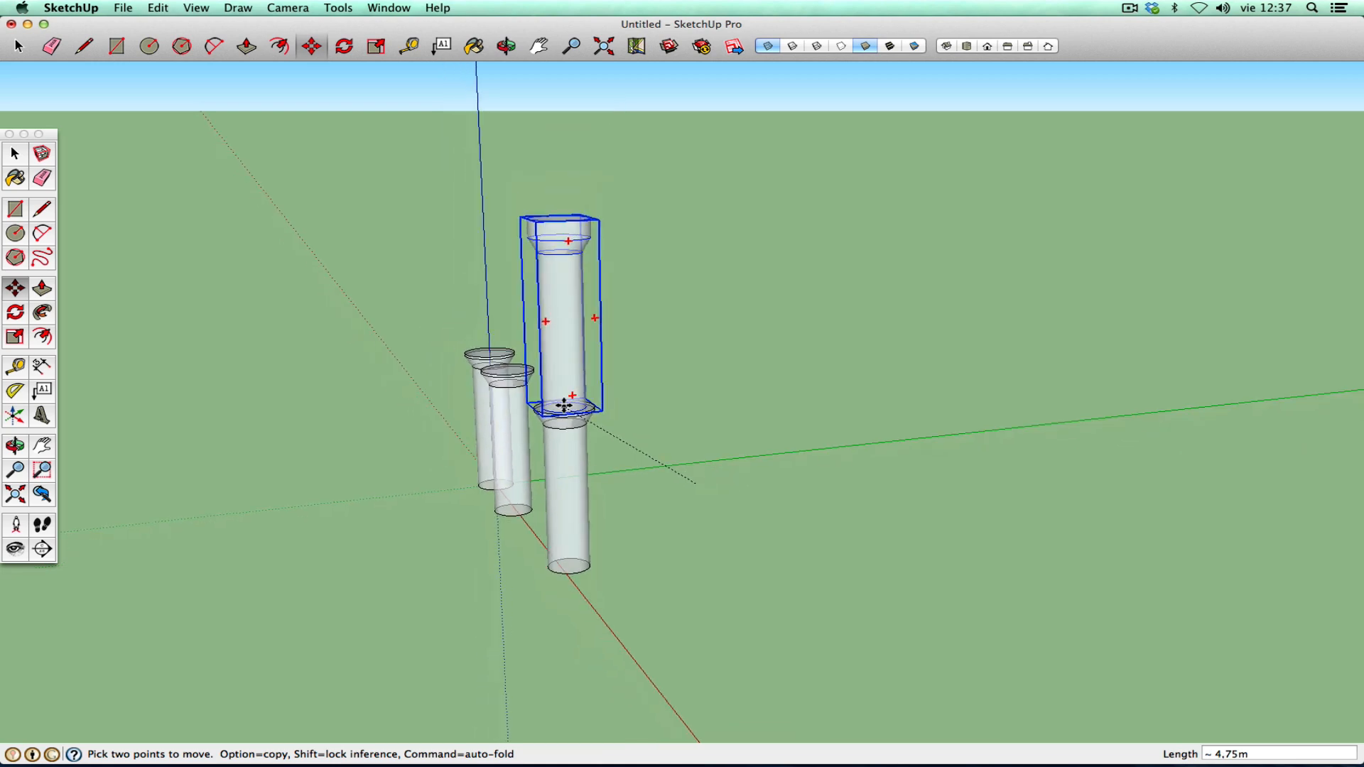
pyautogui.scroll(6, 566, 408)
pyautogui.scroll(-3, 563, 407)
pyautogui.scroll(3, 561, 406)
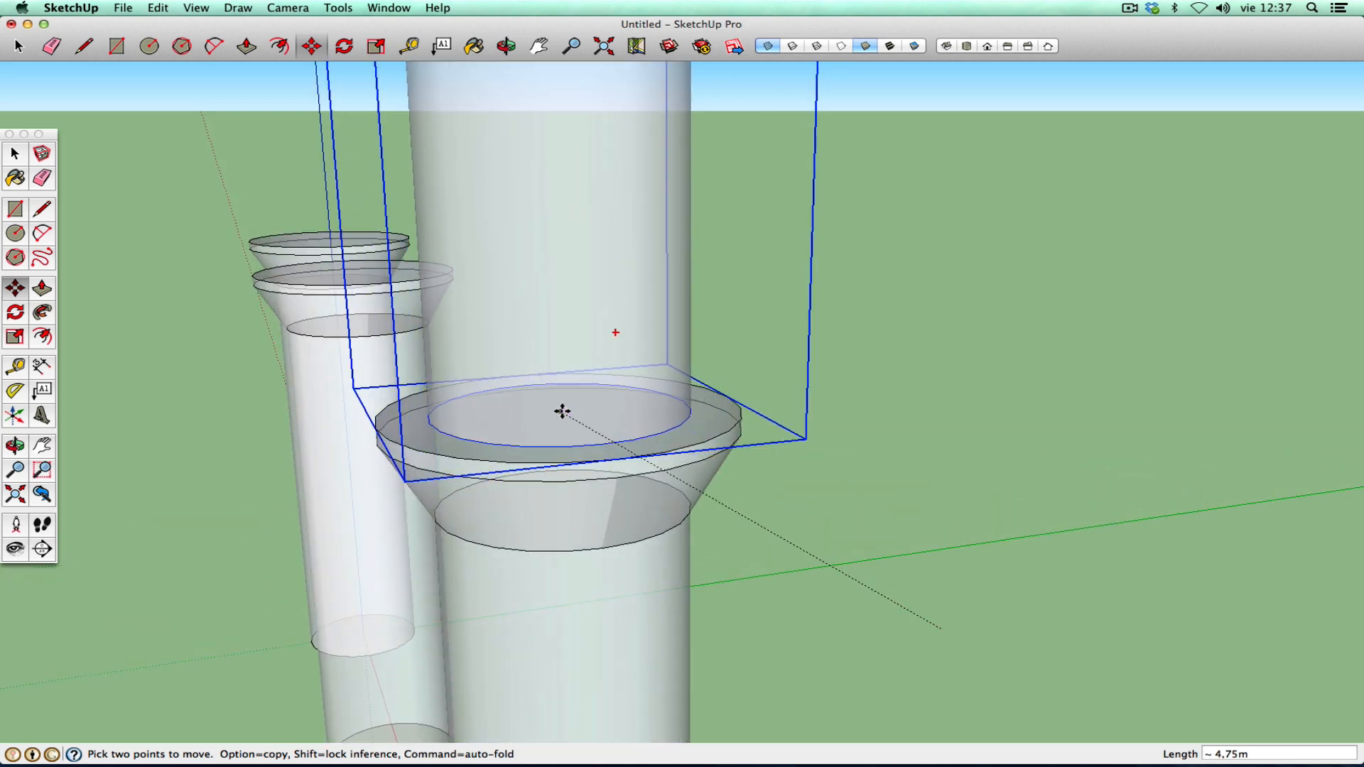
pyautogui.click(612, 434)
pyautogui.scroll(2, 834, 499)
pyautogui.scroll(-7, 834, 499)
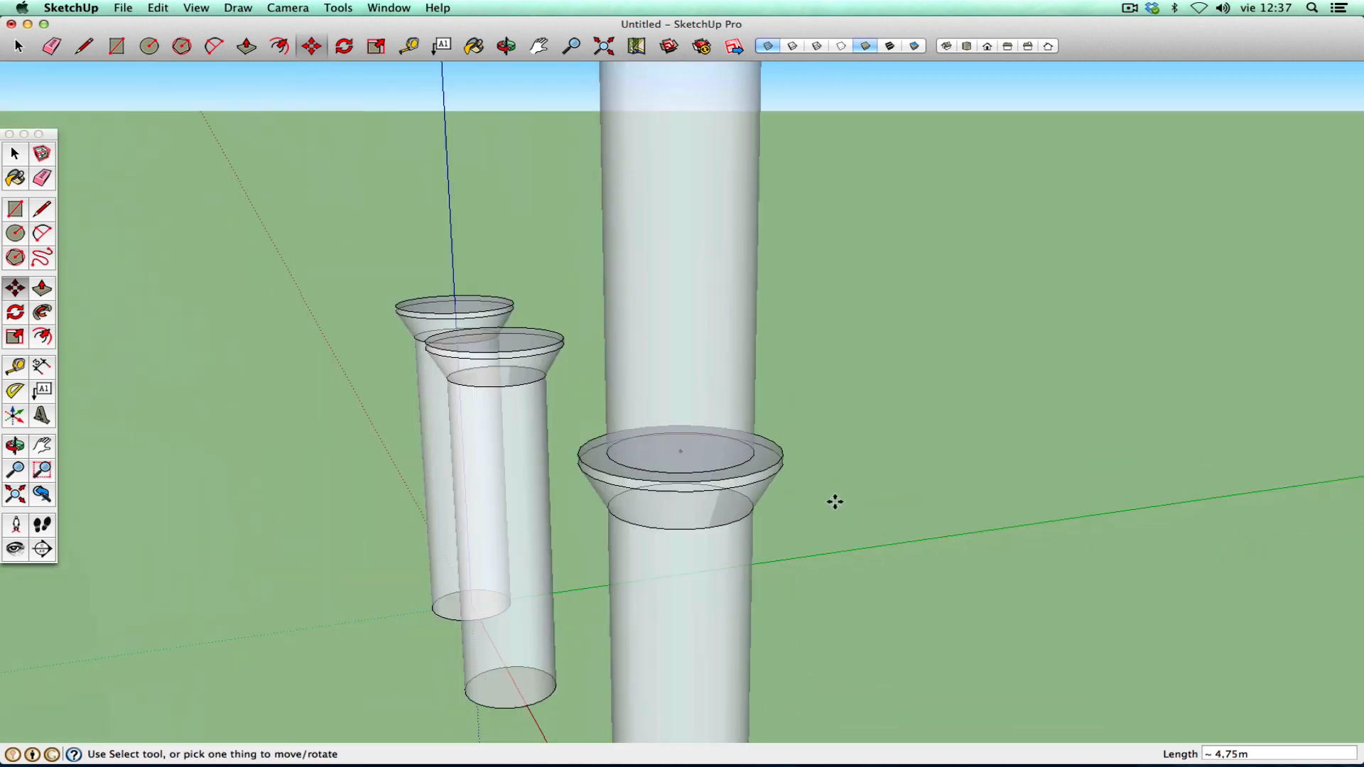
# - Erase the two separate single-height columns at and beside the origin
pyautogui.click(15, 445)
pyautogui.moveTo(497, 529); pyautogui.dragTo(455, 493)
pyautogui.click(42, 445)
pyautogui.scroll(3, 454, 493)
pyautogui.rightClick(458, 493)
pyautogui.click(518, 506)
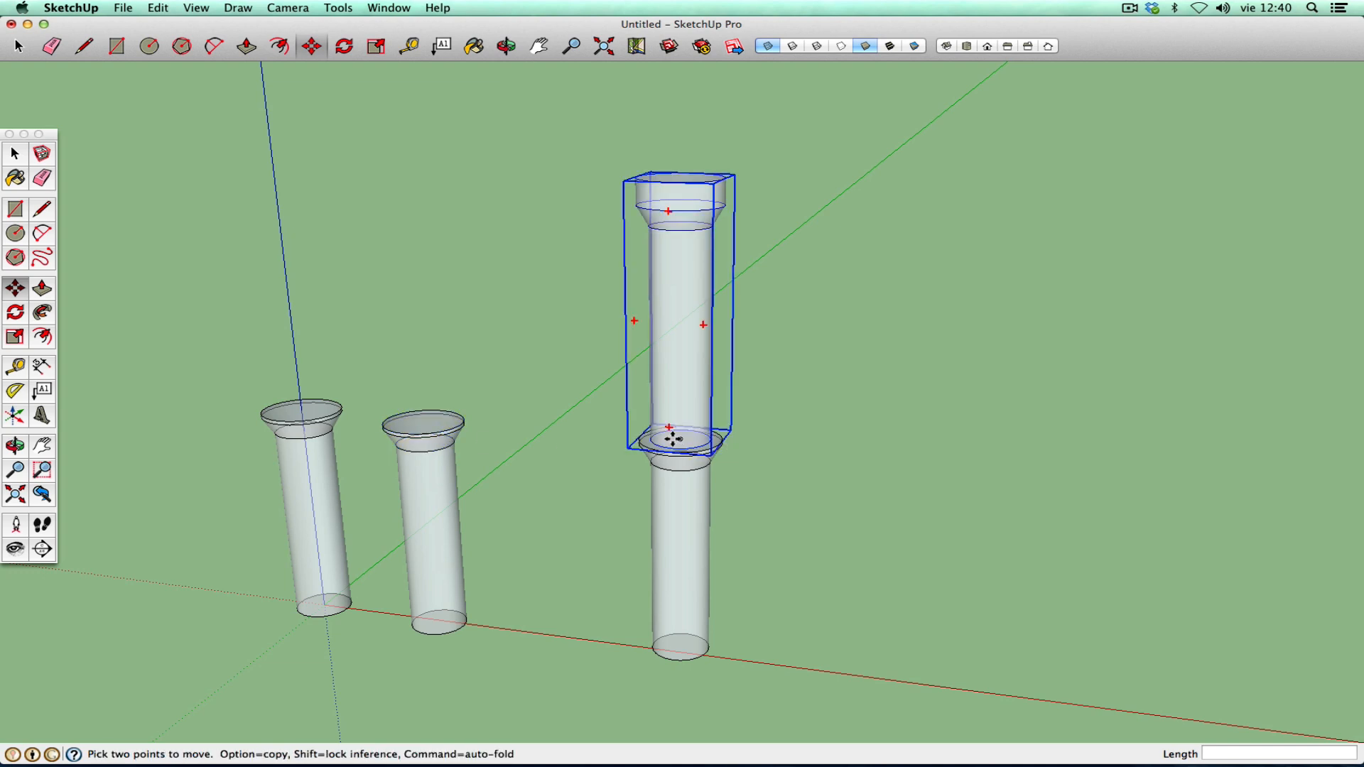
pyautogui.click(15, 152)
pyautogui.moveTo(192, 319); pyautogui.dragTo(517, 684)
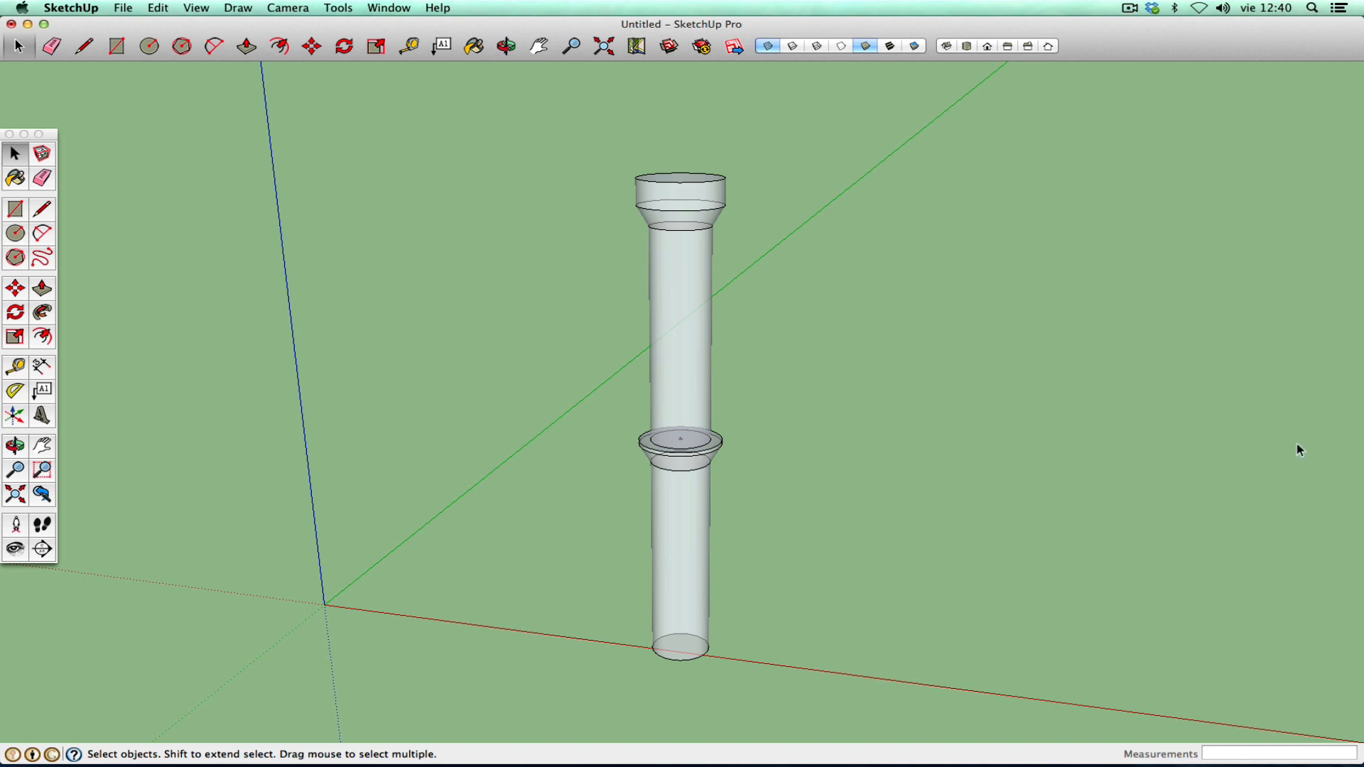
# - Turn off the X-ray style and view the stacked columns as opaque shaded solids
pyautogui.click(771, 47)
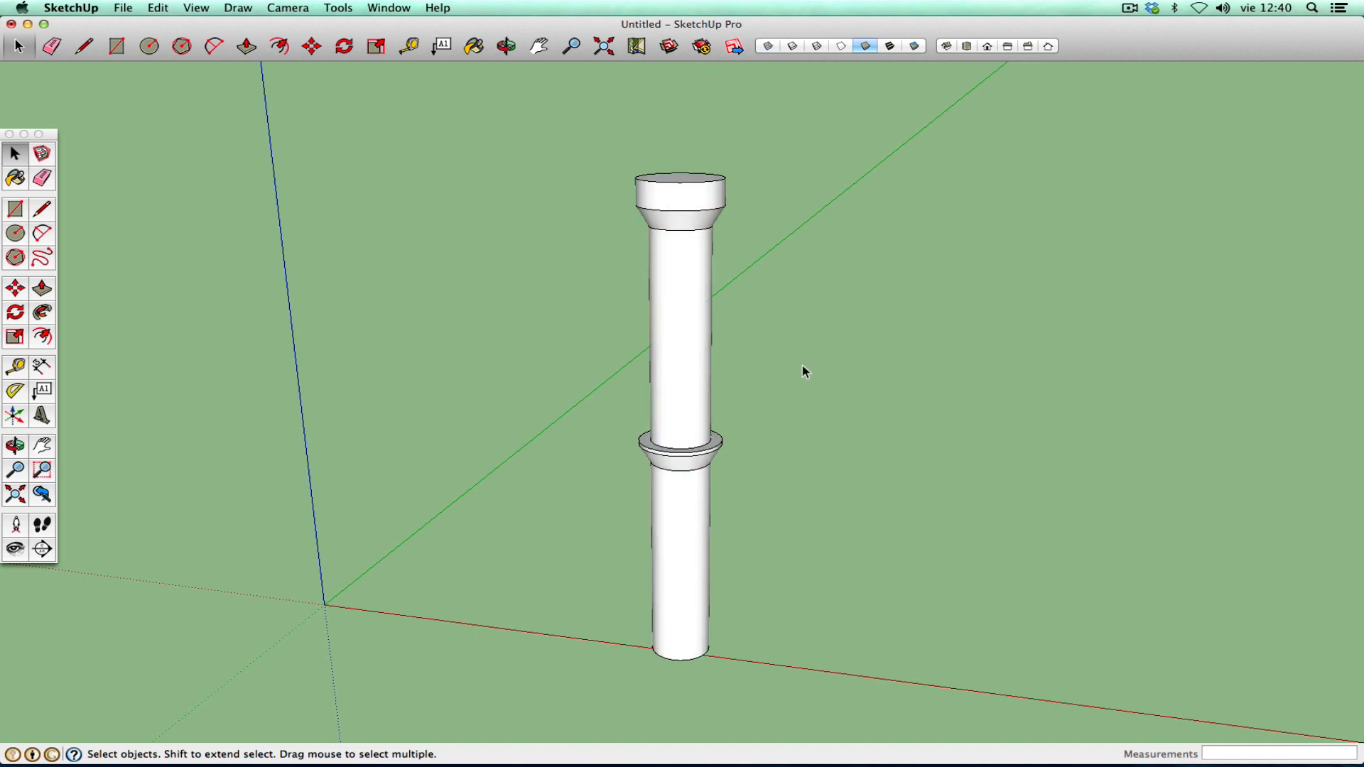
pyautogui.click(16, 448)
pyautogui.moveTo(289, 496); pyautogui.dragTo(394, 537)
pyautogui.rightClick(419, 492)
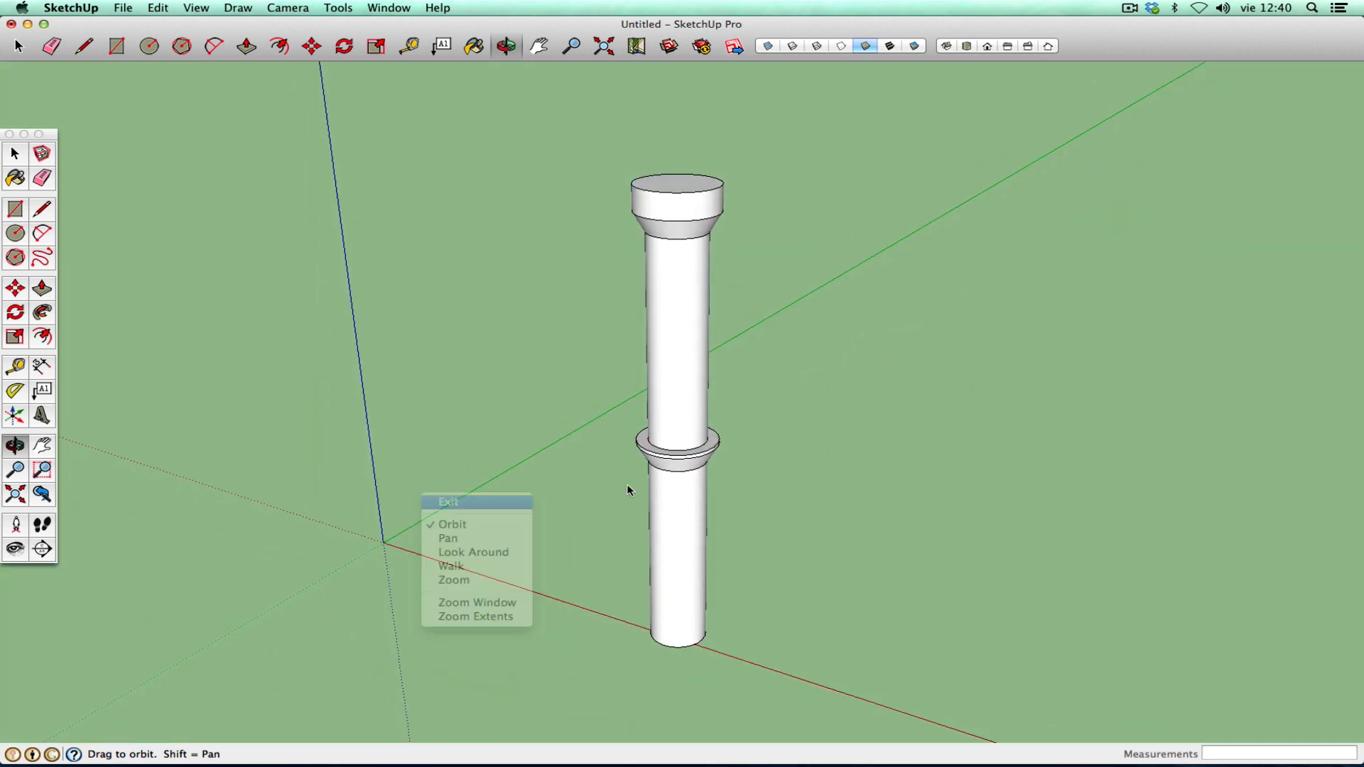
pyautogui.click(439, 499)
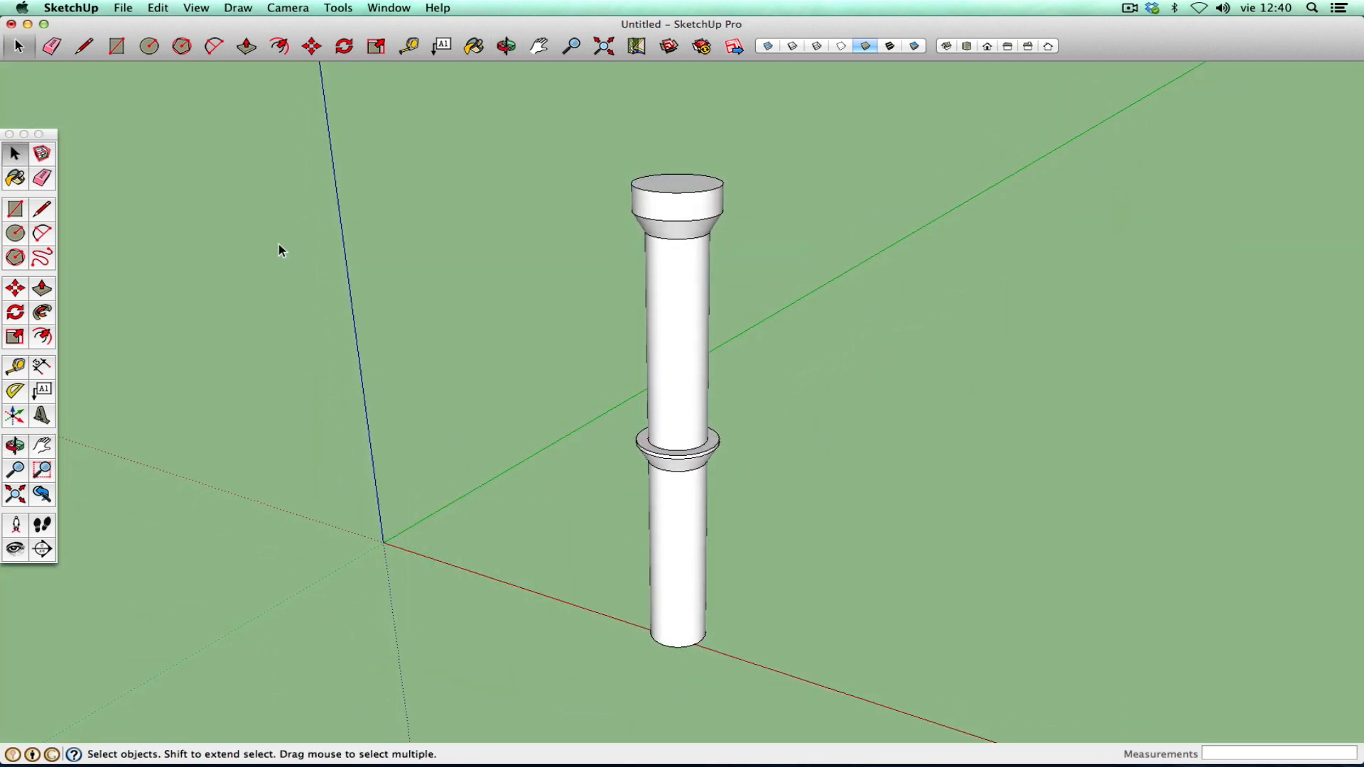
# - Undo the erasure of the two single-height columns
pyautogui.click(158, 7)
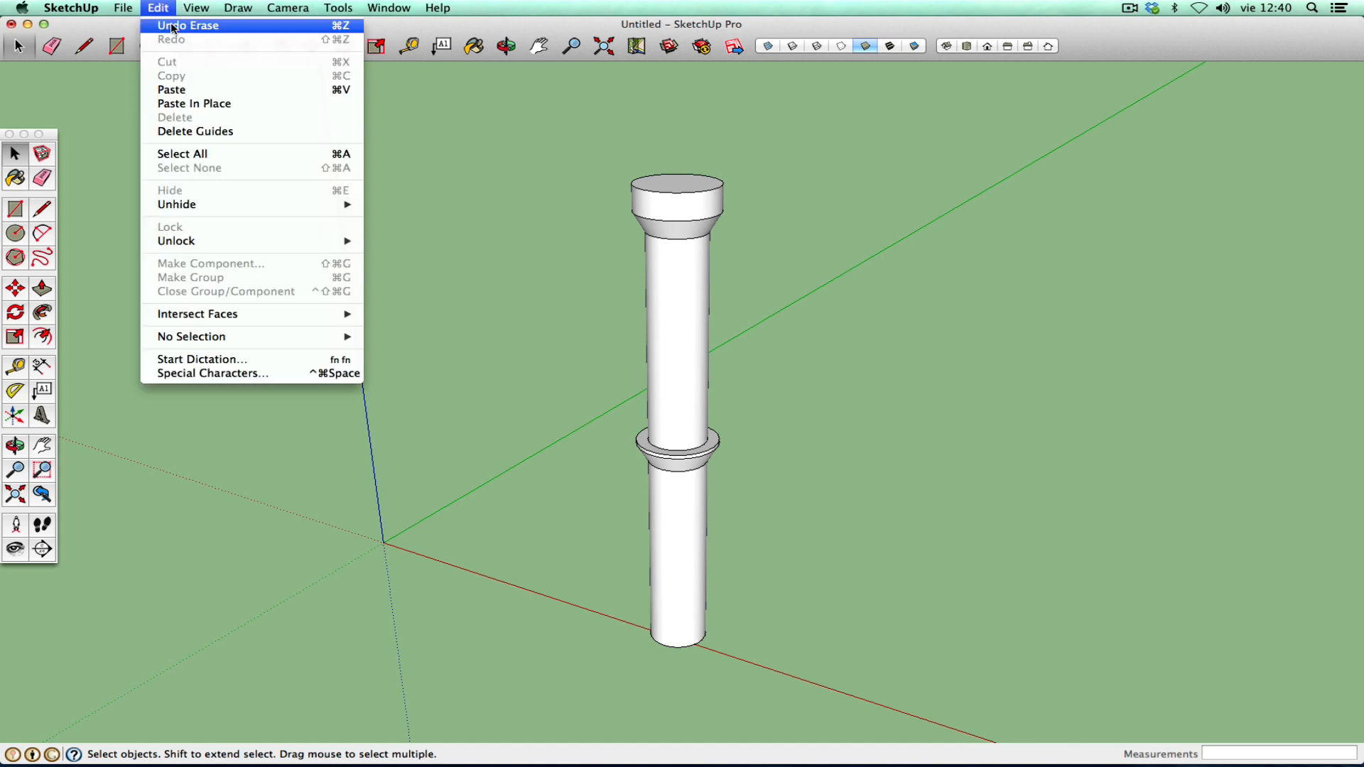
pyautogui.click(165, 23)
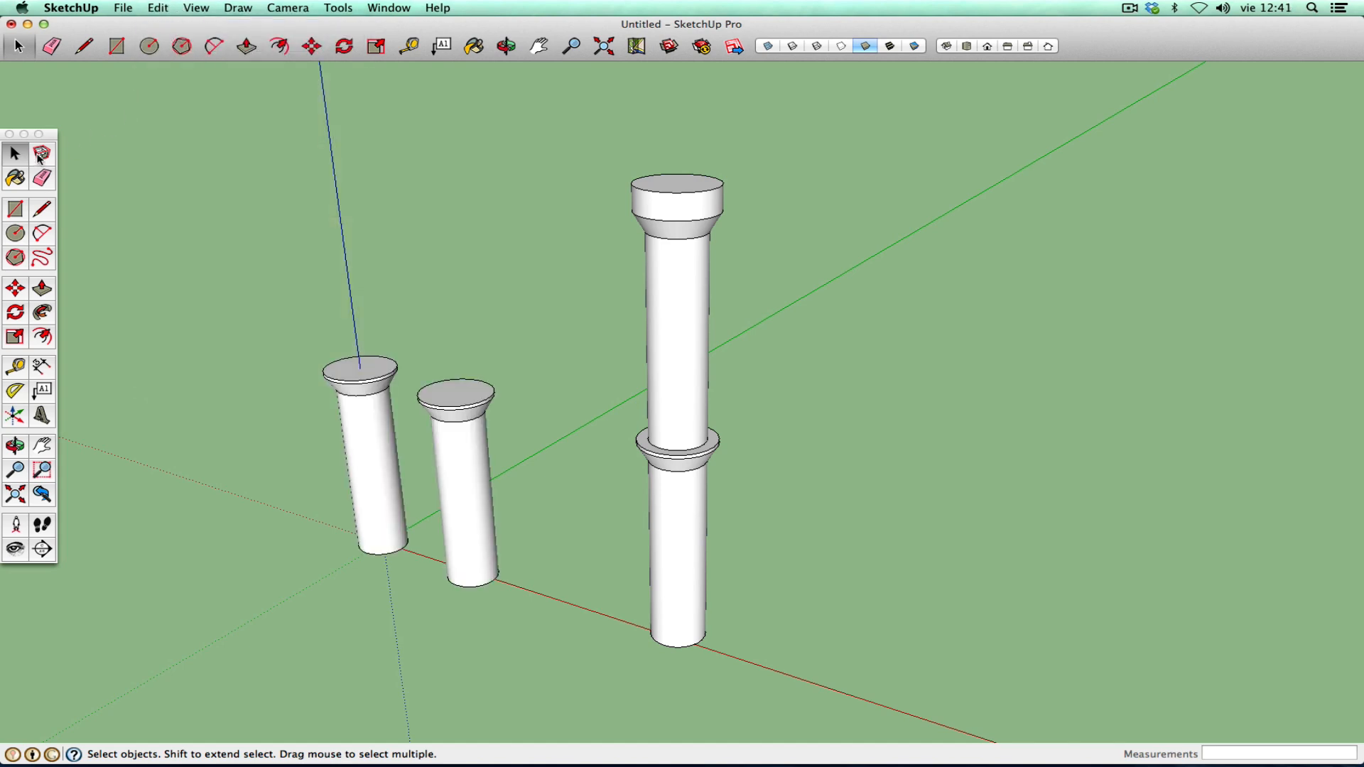
# - Erase the single-height column standing at the origin
pyautogui.tripleClick(365, 407)
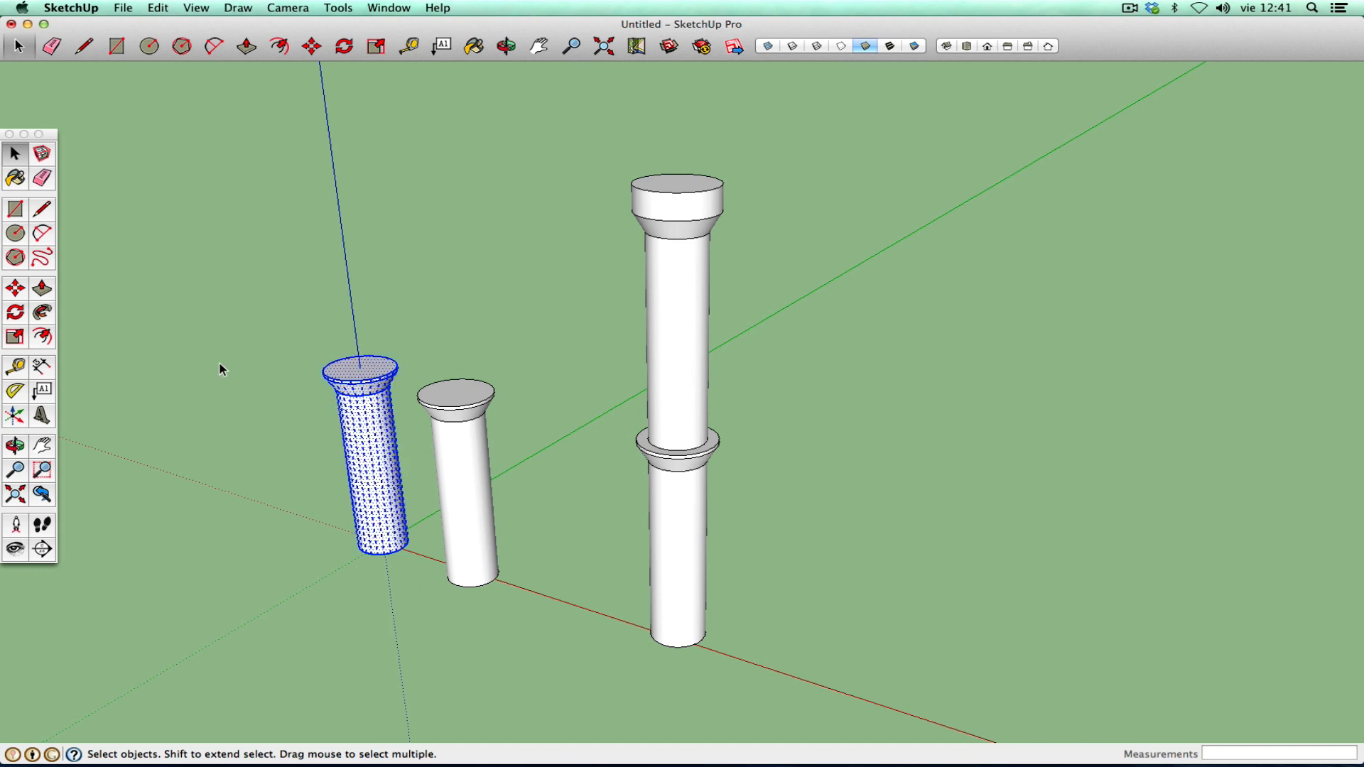
pyautogui.click(237, 377)
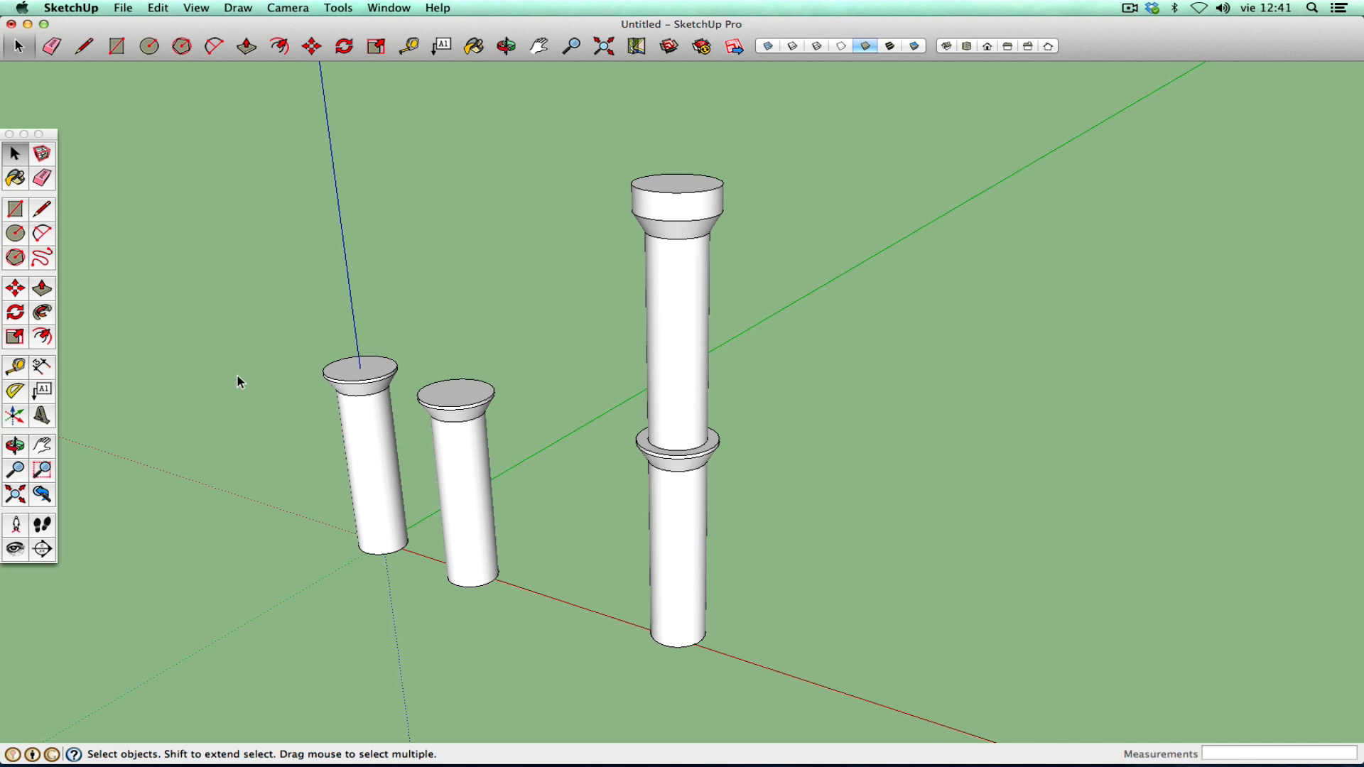
pyautogui.click(14, 446)
pyautogui.moveTo(334, 412); pyautogui.dragTo(301, 385)
pyautogui.rightClick(302, 386)
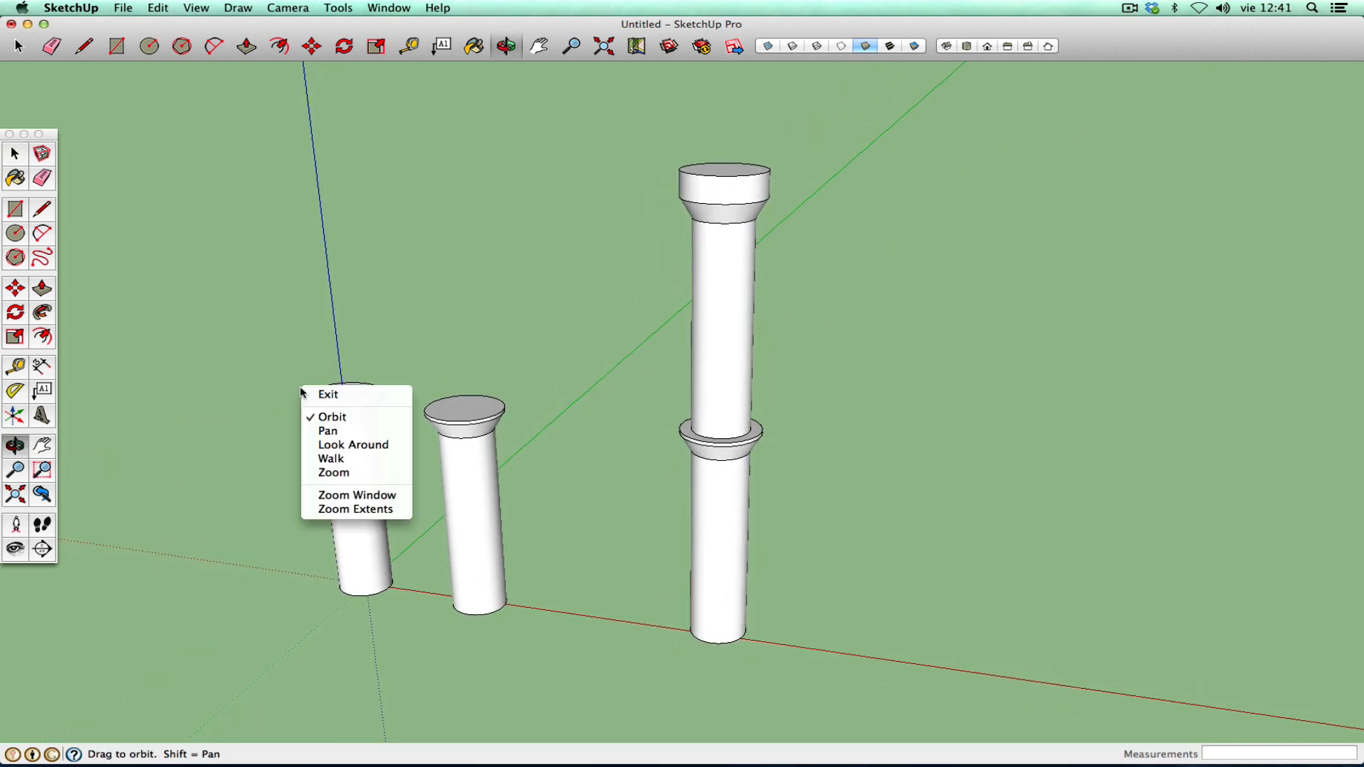
pyautogui.click(330, 395)
pyautogui.scroll(-3, 340, 395)
pyautogui.scroll(4, 339, 395)
pyautogui.scroll(2, 340, 396)
pyautogui.scroll(-4, 340, 396)
pyautogui.tripleClick(354, 430)
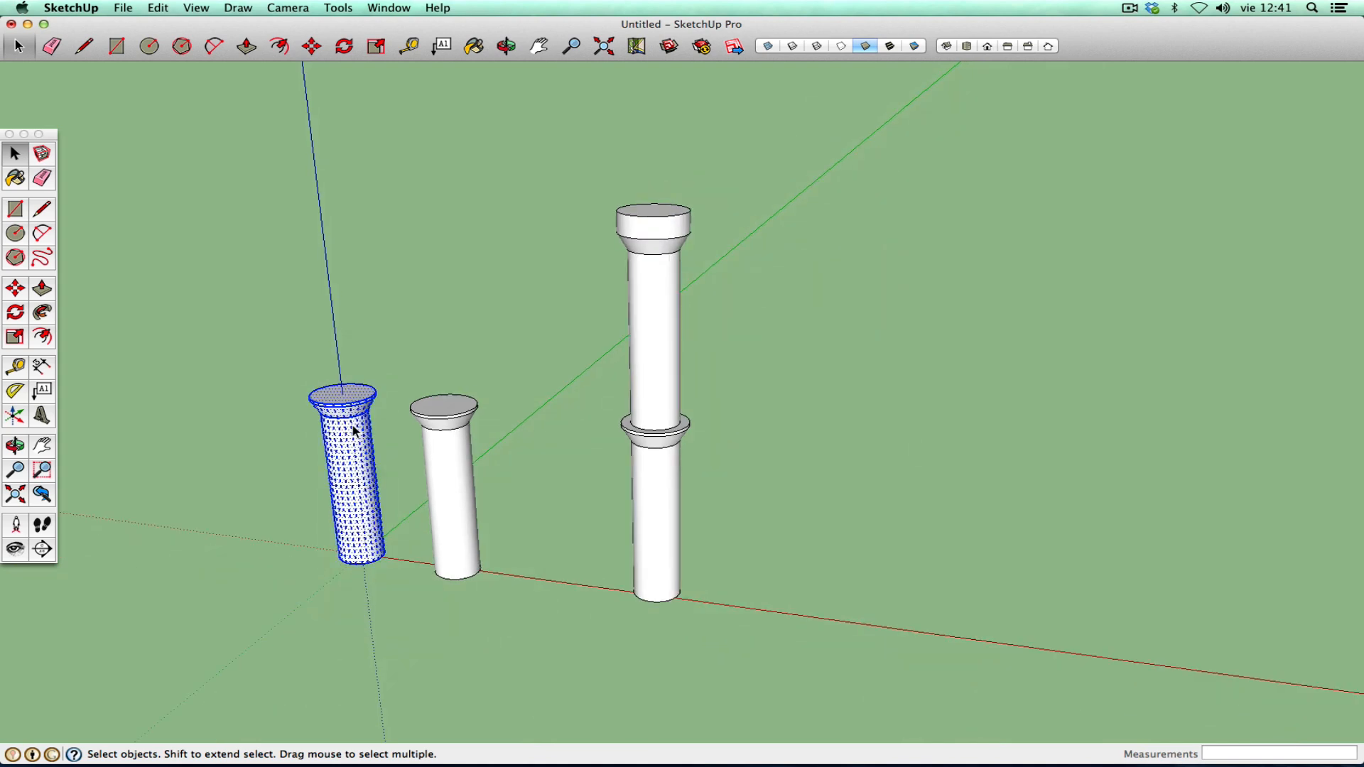
pyautogui.press('Delete')
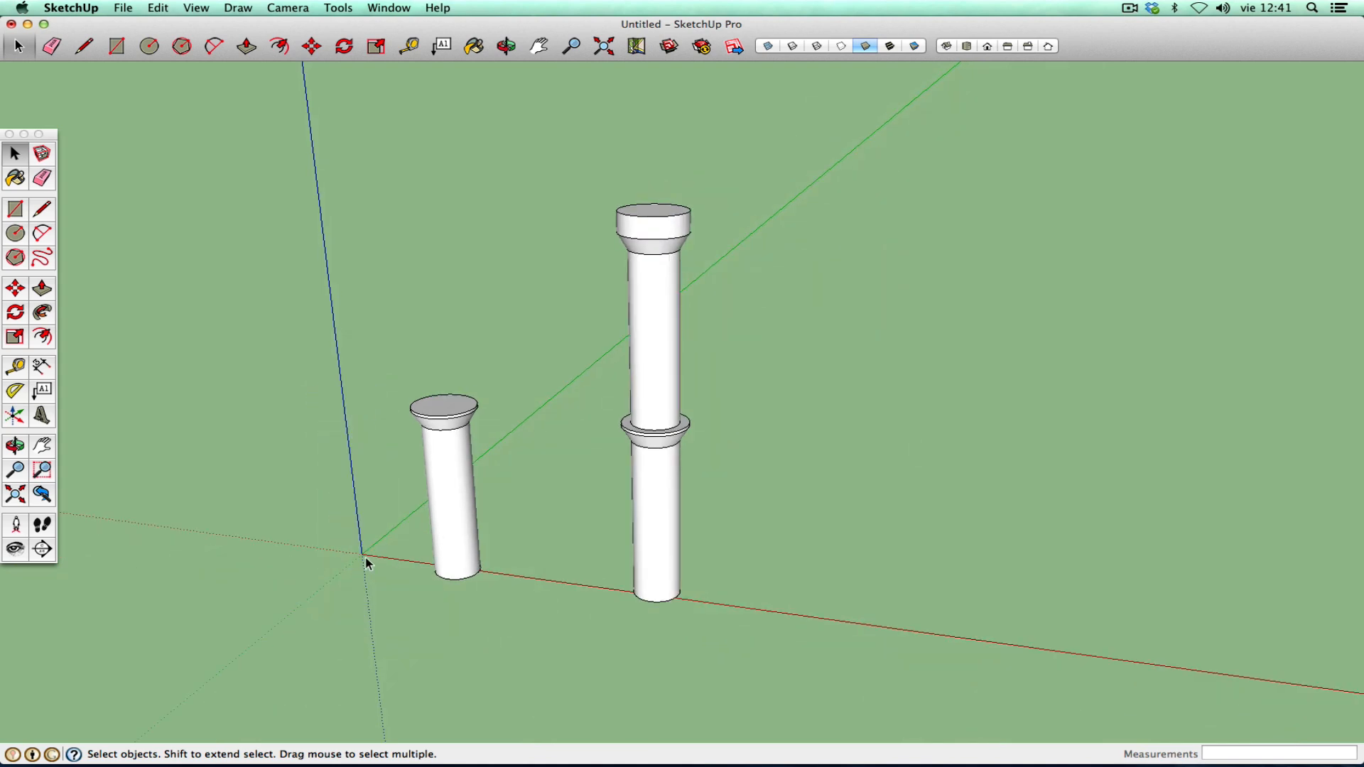
# - Create a guide point on the red axis a short distance from the origin with the Tape Measure tool
pyautogui.click(15, 367)
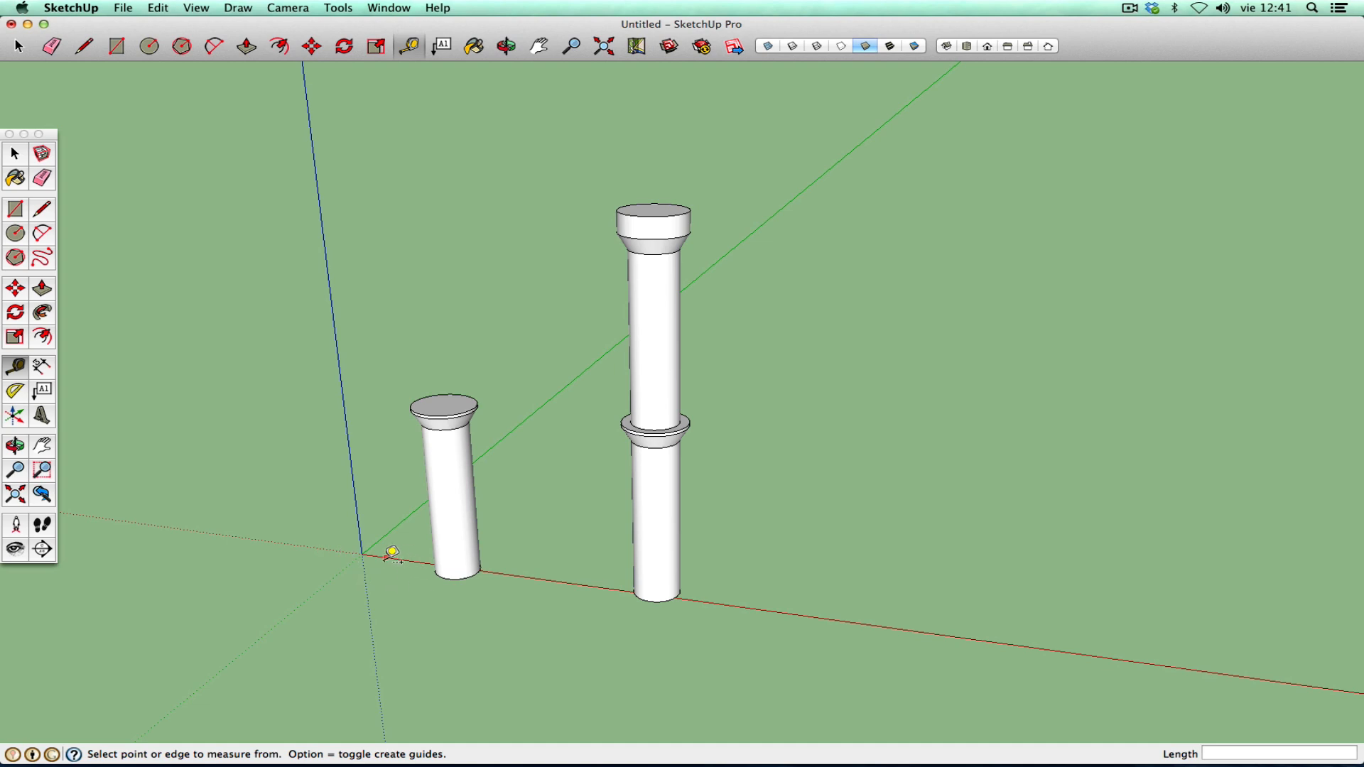
pyautogui.click(362, 554)
pyautogui.click(373, 555)
pyautogui.click(15, 155)
# - Move the guide point from the red axis to the centre of the single-height column's top face
pyautogui.moveTo(295, 487); pyautogui.dragTo(391, 577)
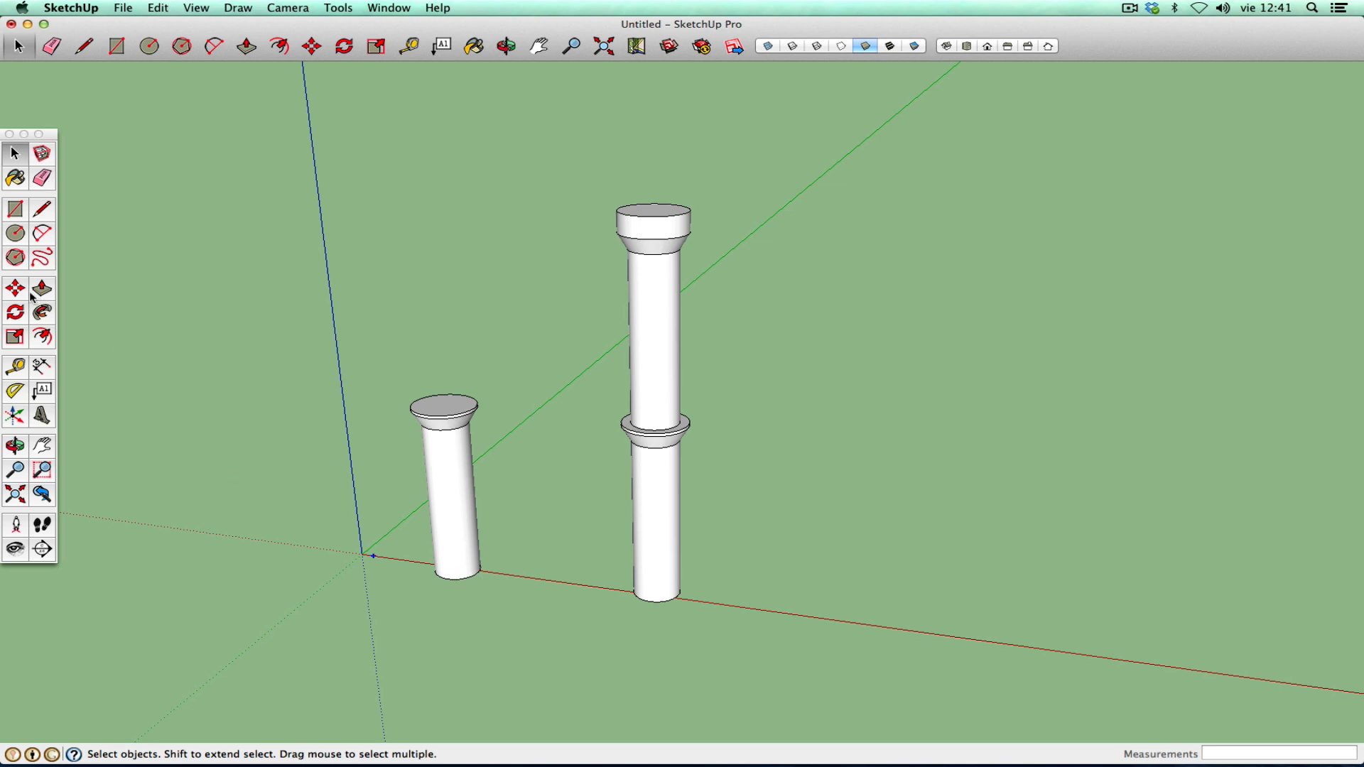
pyautogui.click(16, 288)
pyautogui.scroll(4, 380, 568)
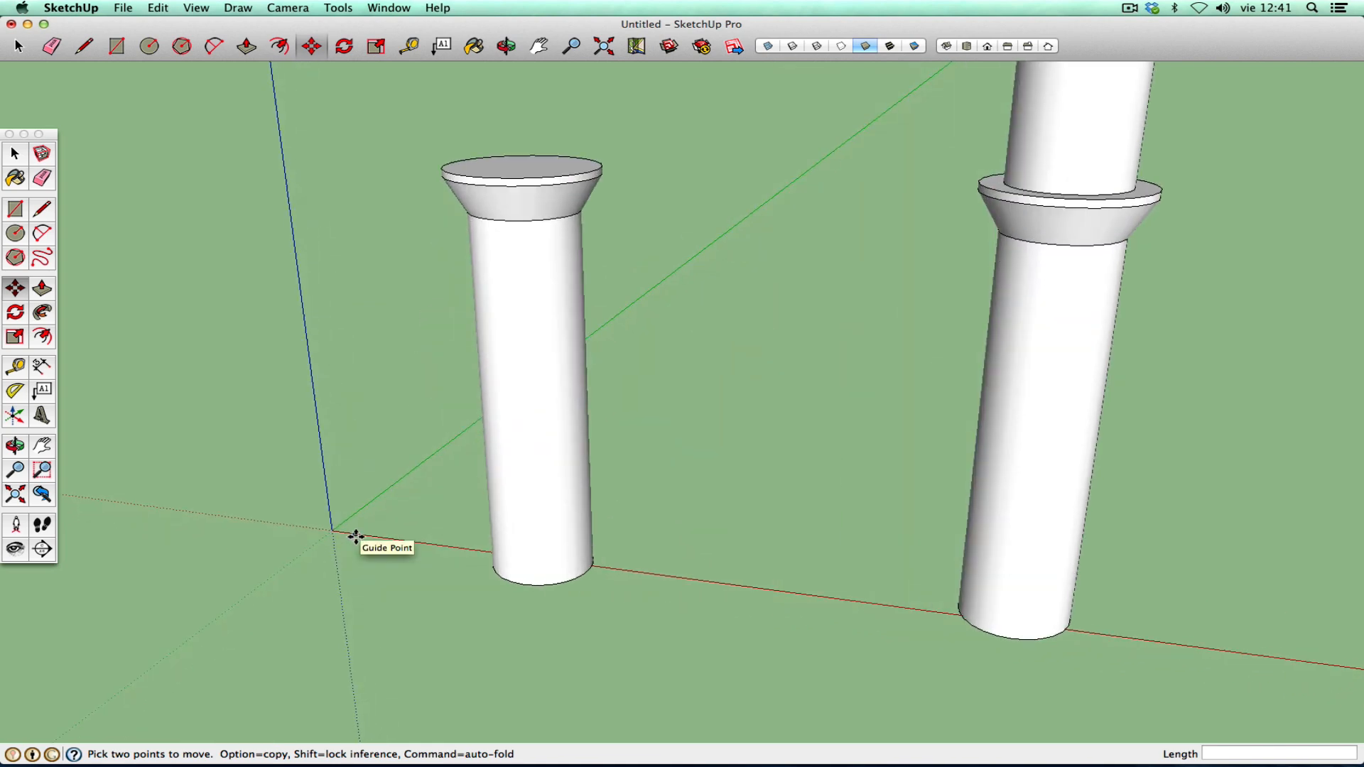
pyautogui.click(355, 537)
pyautogui.scroll(-3, 426, 429)
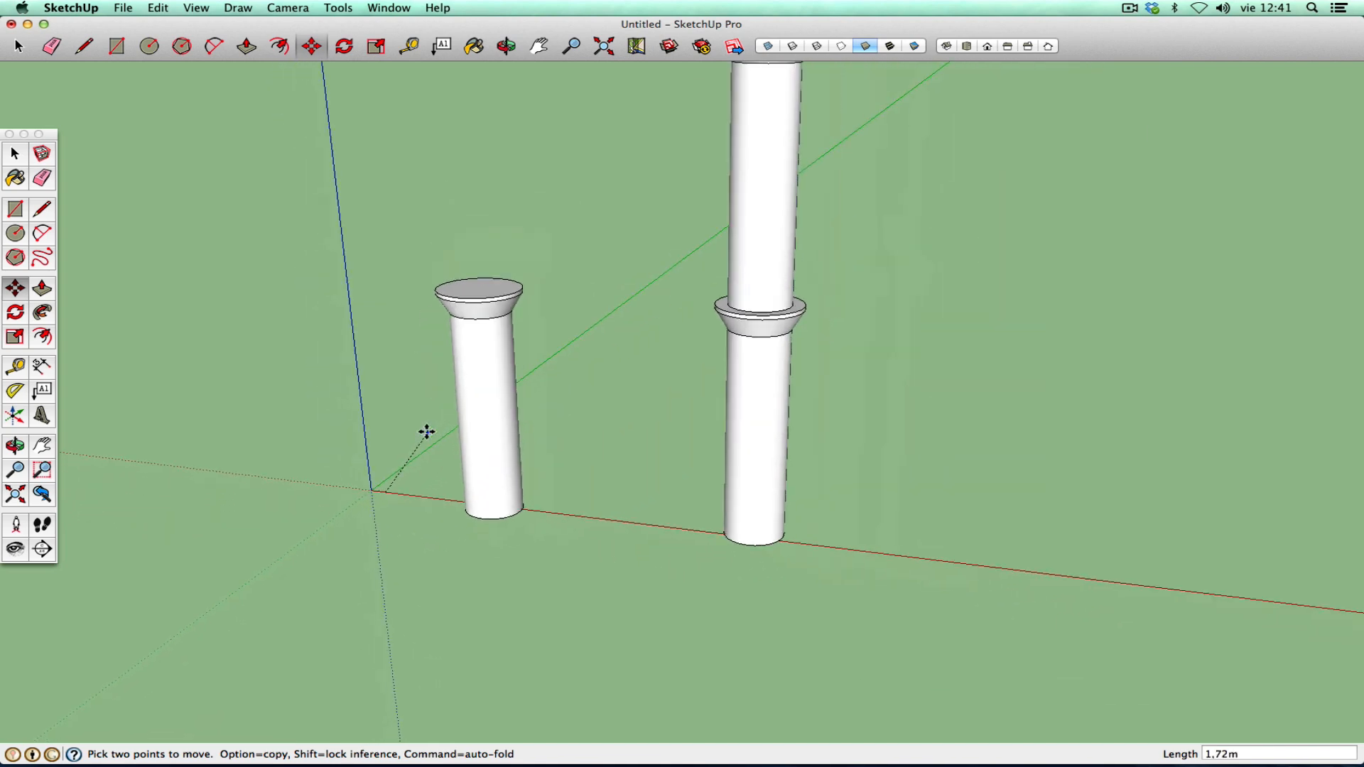
pyautogui.scroll(5, 496, 260)
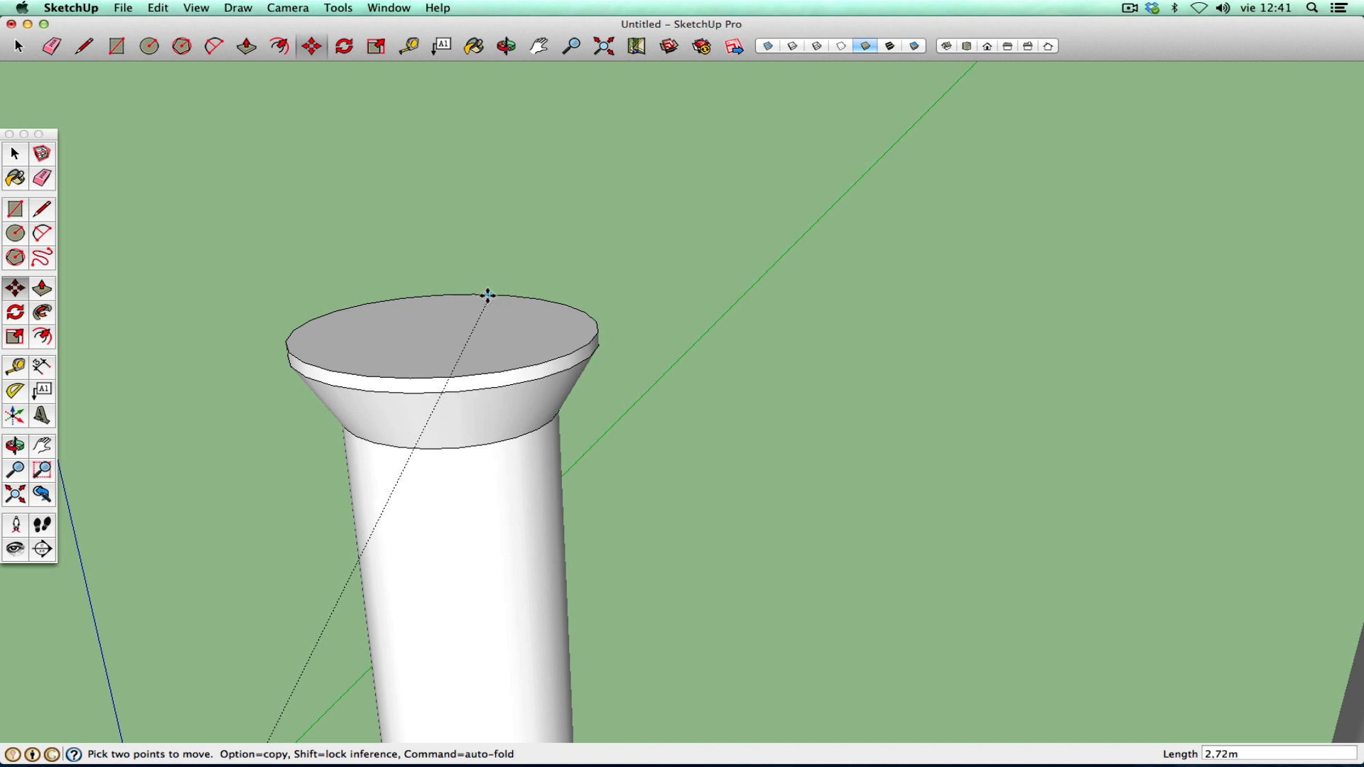
pyautogui.click(446, 331)
pyautogui.scroll(2, 451, 510)
pyautogui.scroll(-8, 457, 505)
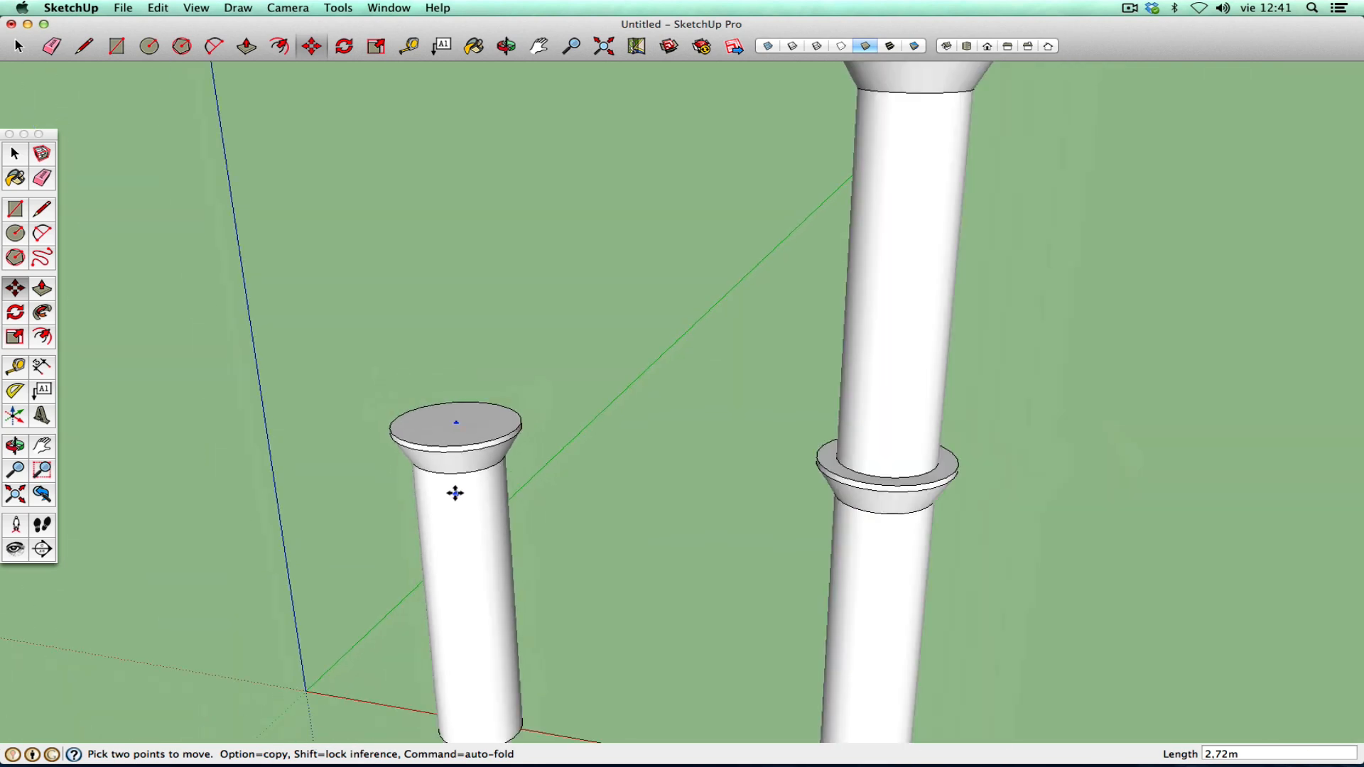
# - Create another guide point on the red axis close to the origin
pyautogui.click(17, 366)
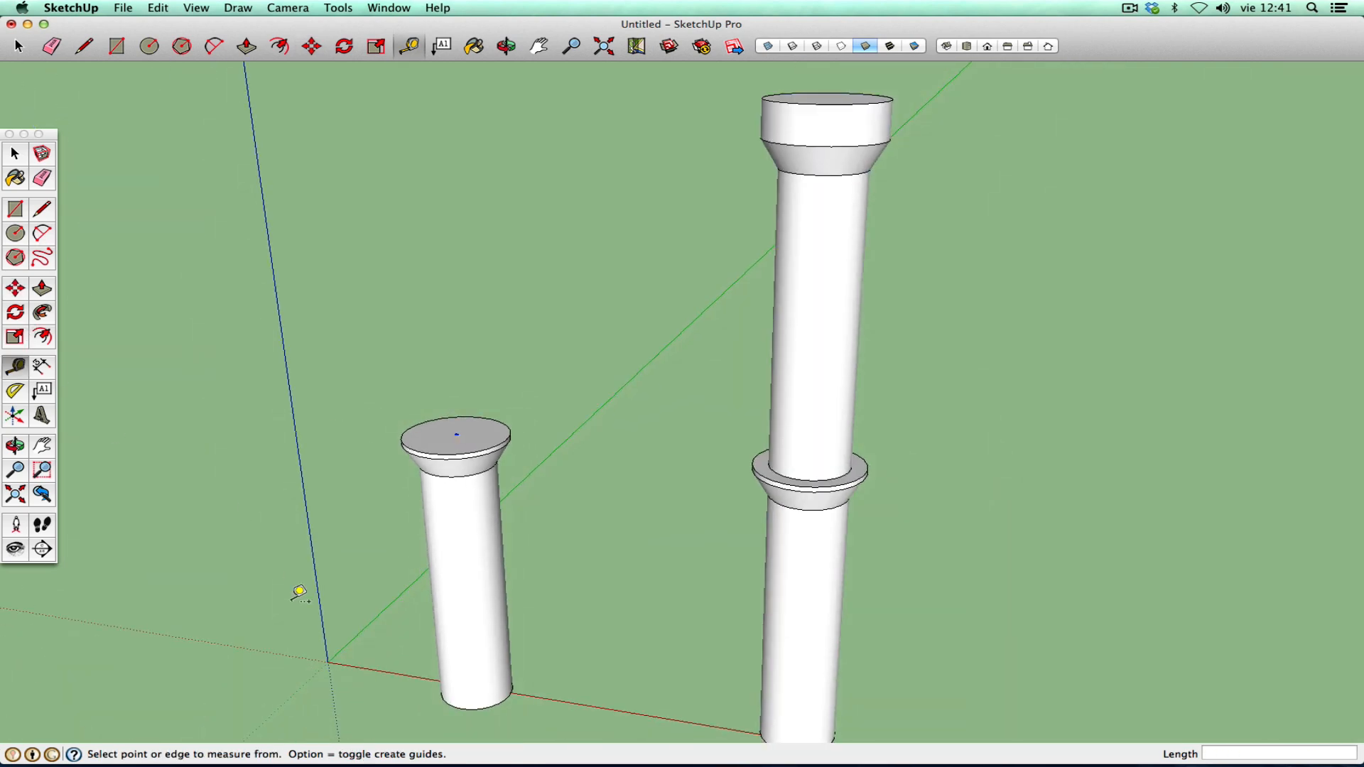
pyautogui.click(328, 663)
pyautogui.click(341, 665)
pyautogui.click(14, 153)
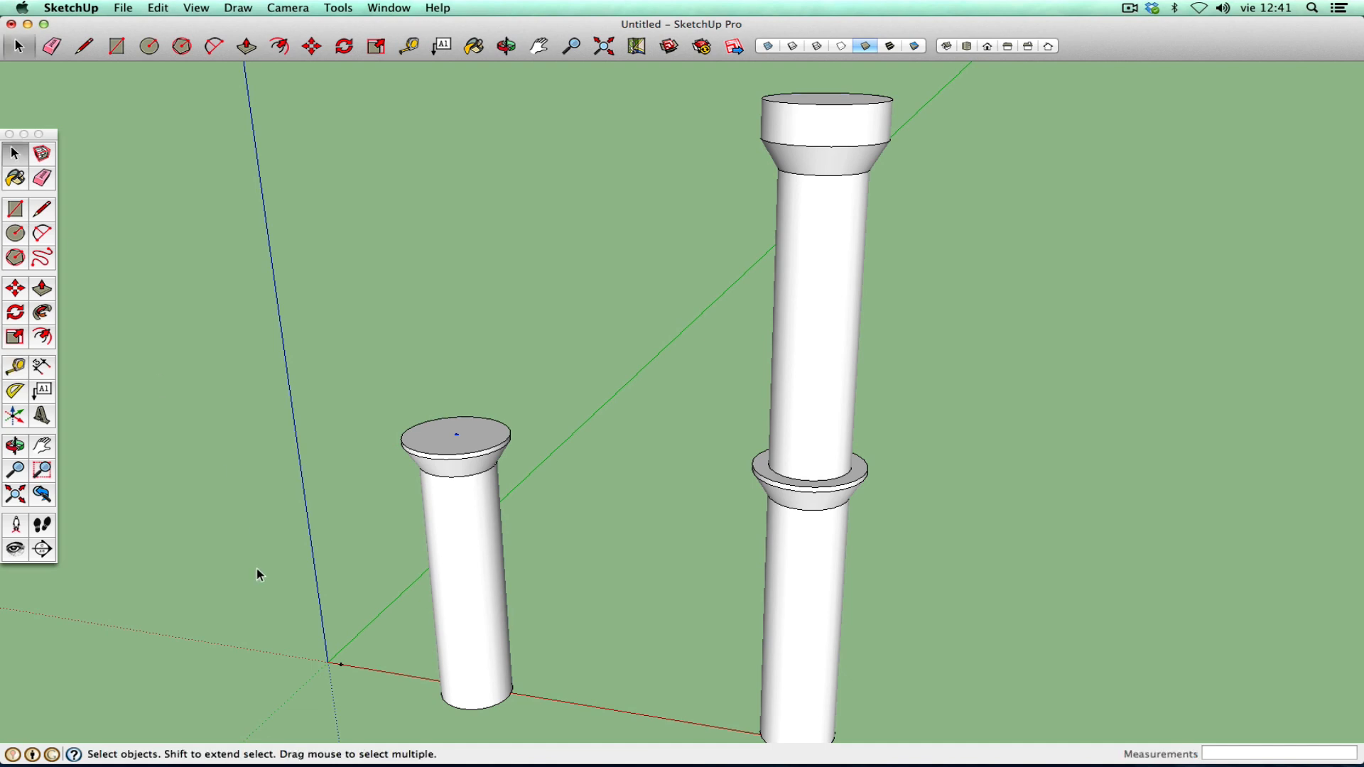
# - Move the new guide point to the centre of the single-height column's bottom face
pyautogui.click(44, 289)
pyautogui.click(16, 289)
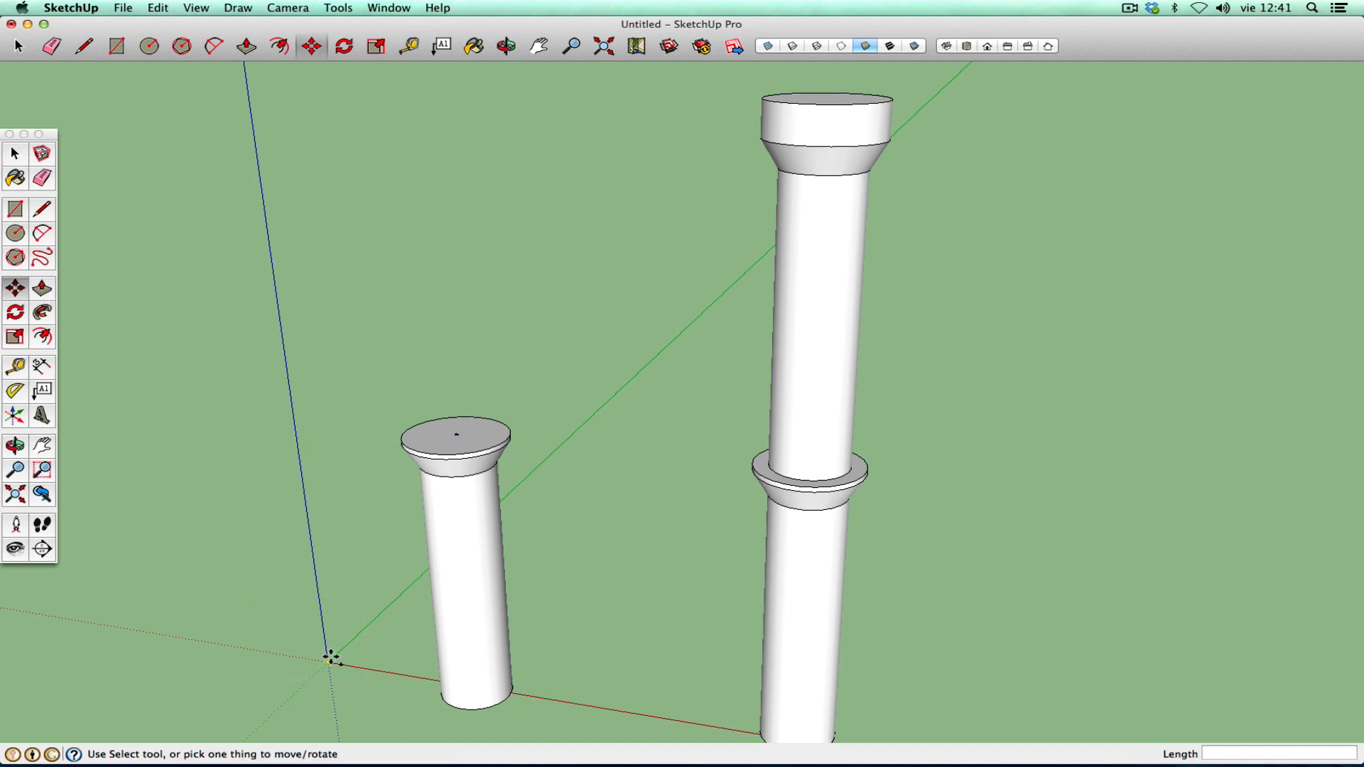
pyautogui.click(341, 664)
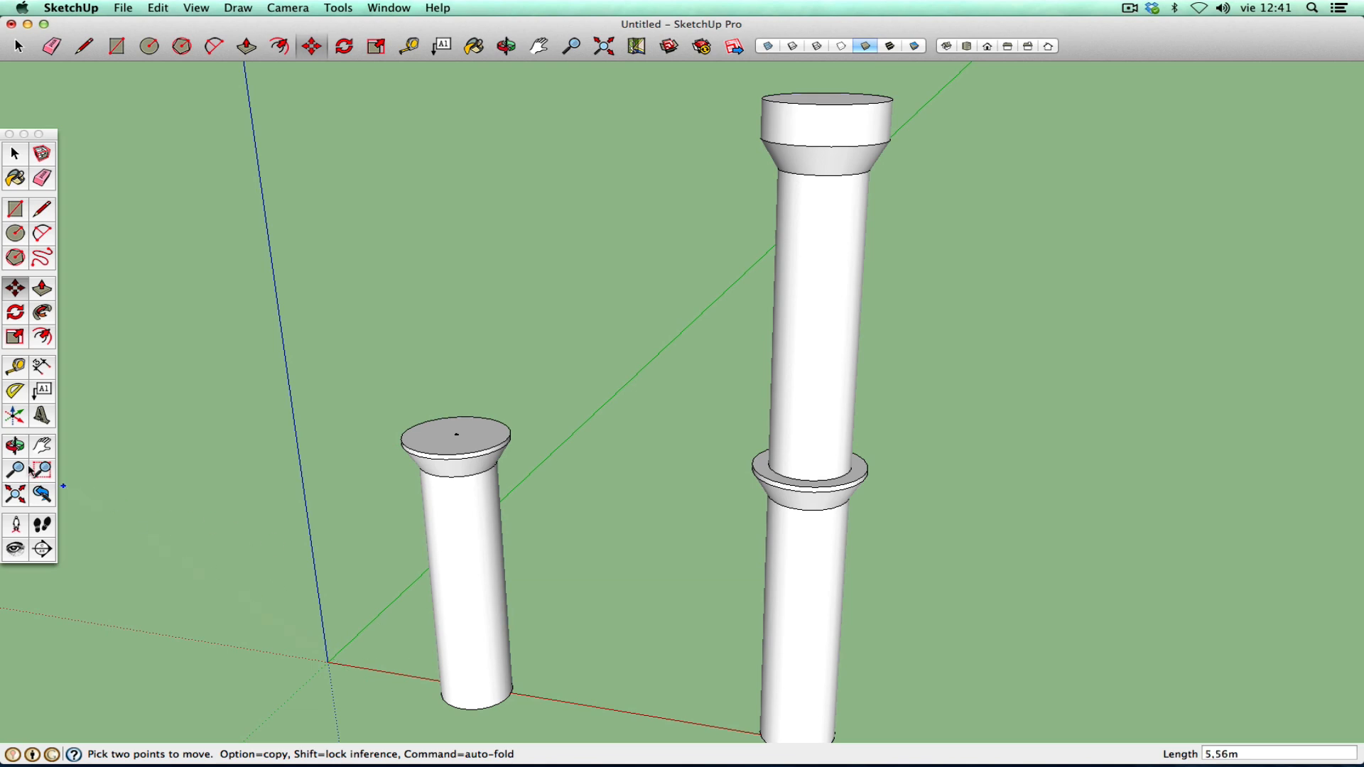
pyautogui.click(15, 445)
pyautogui.moveTo(228, 547); pyautogui.dragTo(462, 384)
pyautogui.rightClick(428, 594)
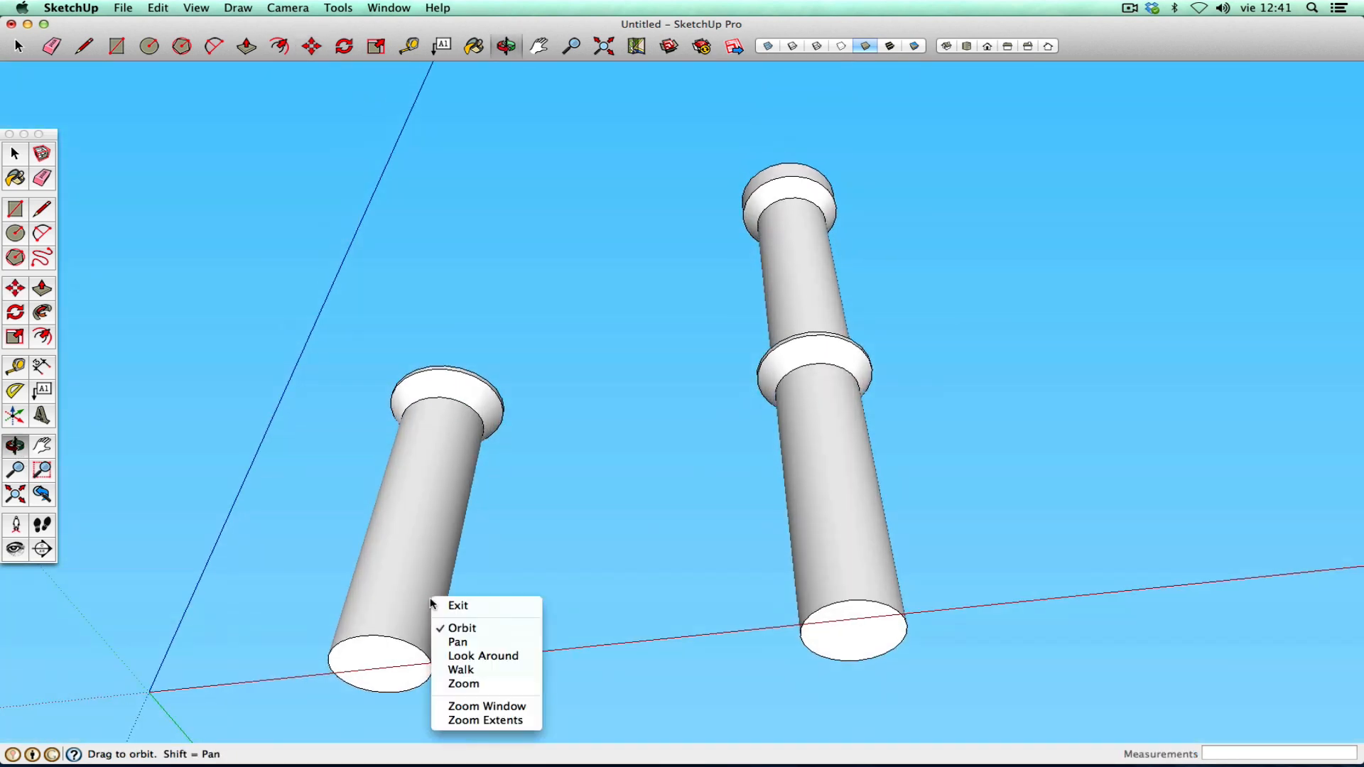
pyautogui.click(445, 602)
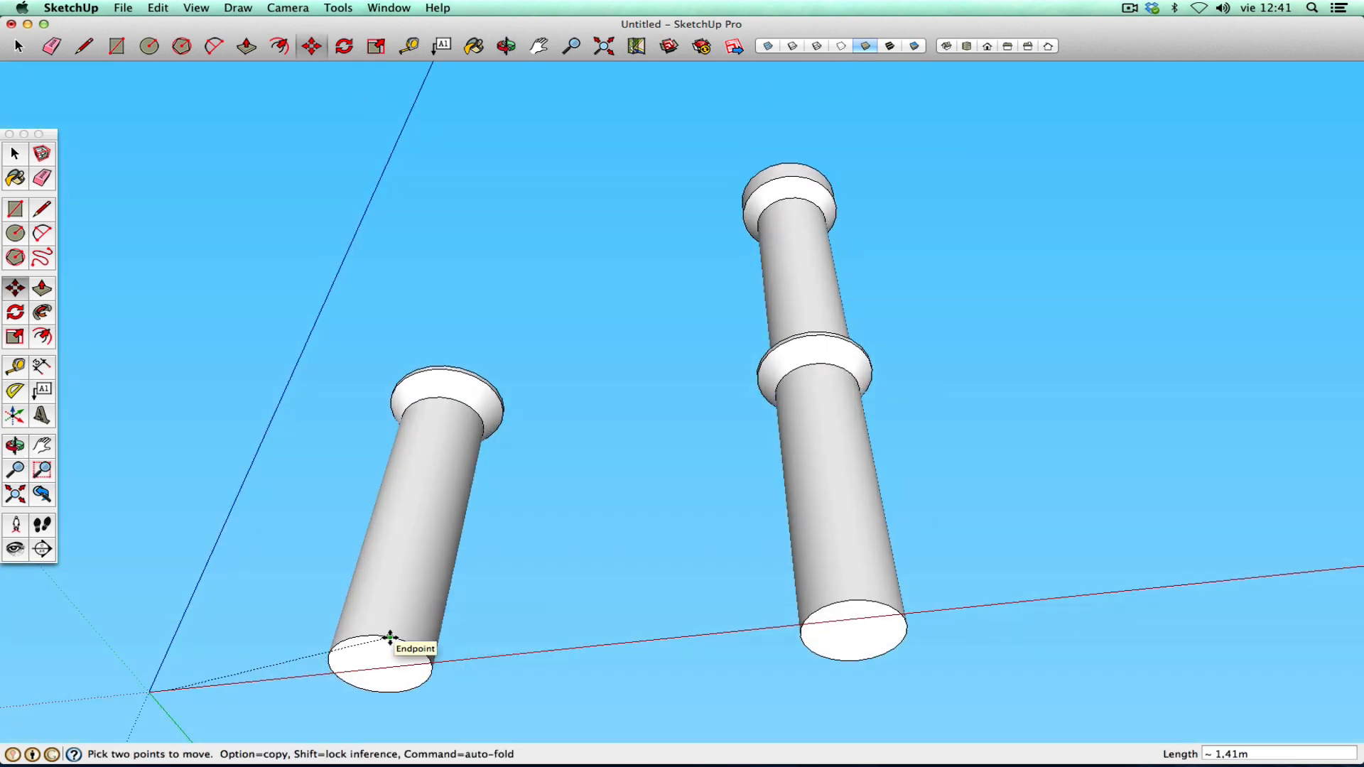
pyautogui.click(380, 665)
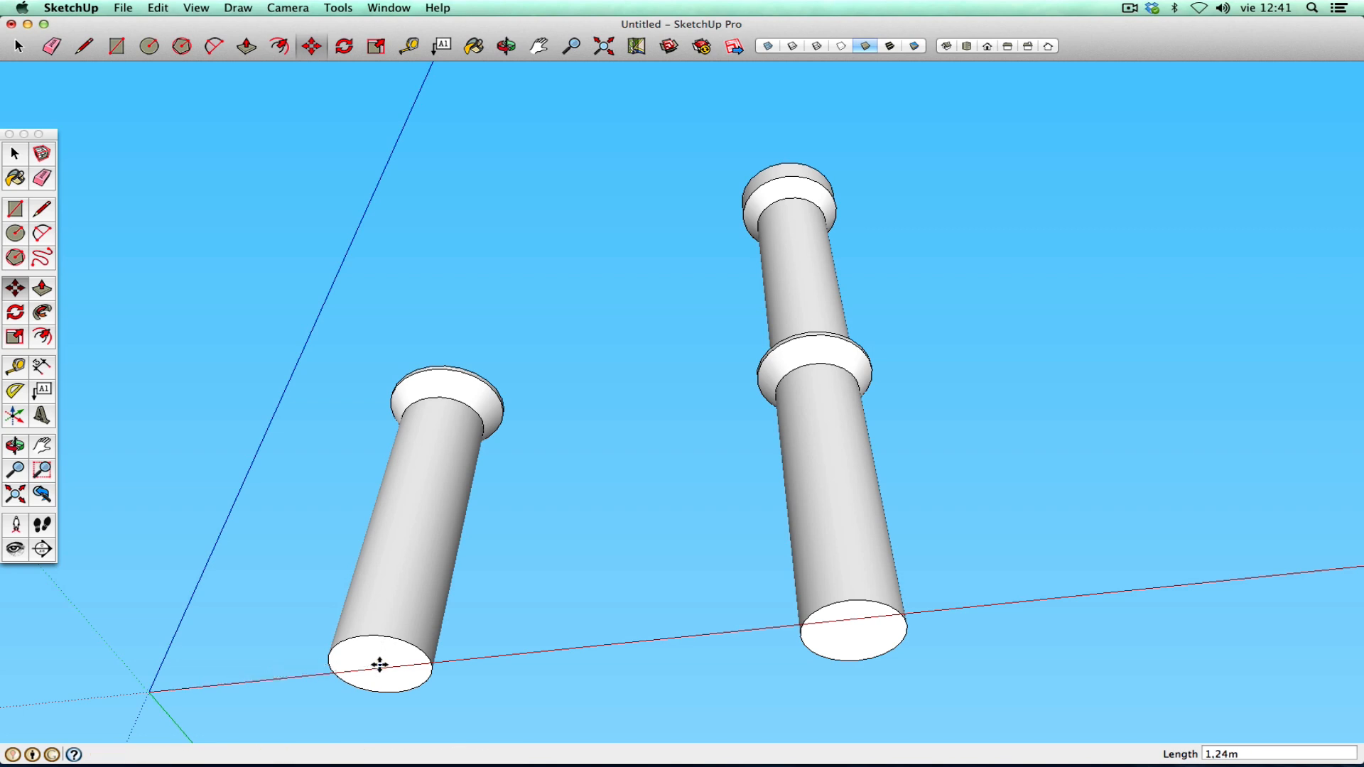
pyautogui.click(15, 445)
pyautogui.moveTo(393, 417); pyautogui.dragTo(432, 509)
pyautogui.rightClick(430, 503)
pyautogui.click(446, 508)
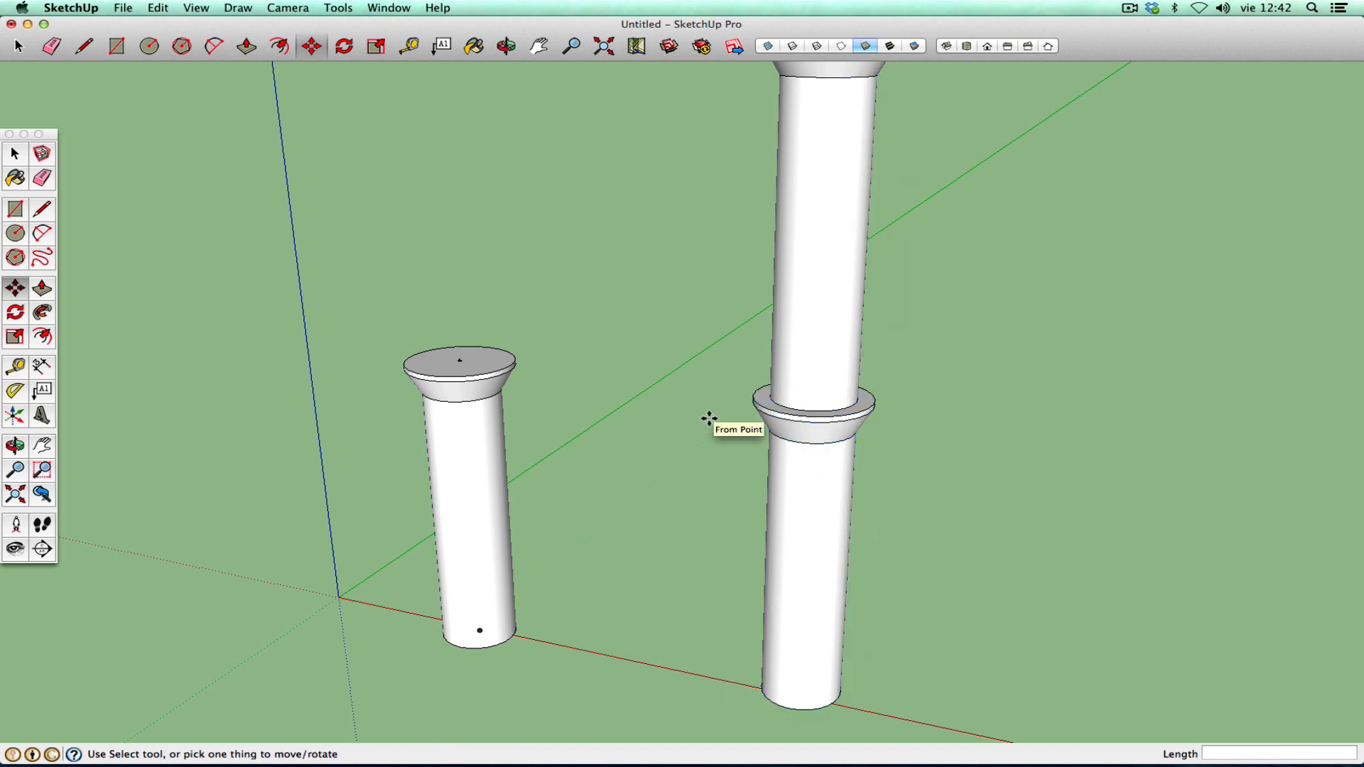
# - Select the whole single-height column with both guide points, using X-ray temporarily to check that the base point is included
pyautogui.click(14, 153)
pyautogui.moveTo(310, 289); pyautogui.dragTo(602, 714)
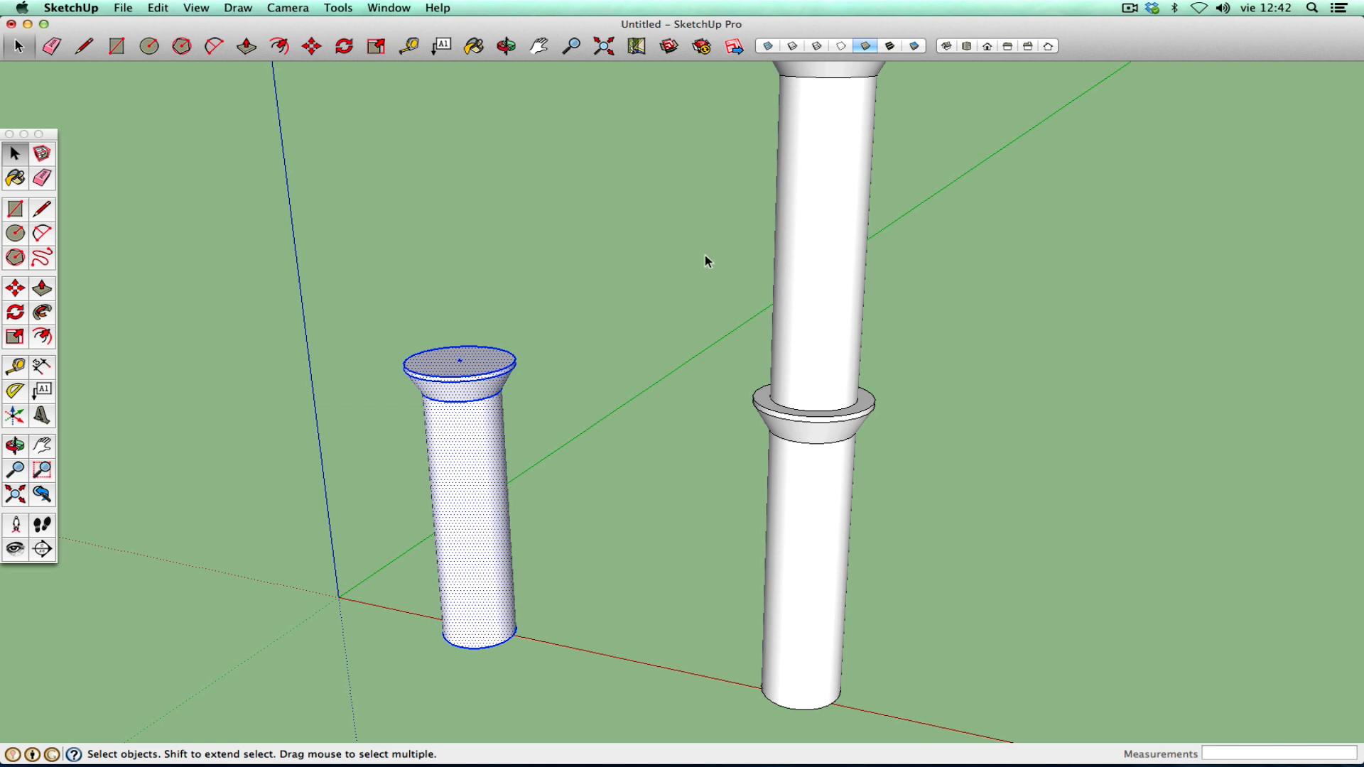
pyautogui.click(768, 47)
pyautogui.moveTo(325, 265); pyautogui.dragTo(625, 701)
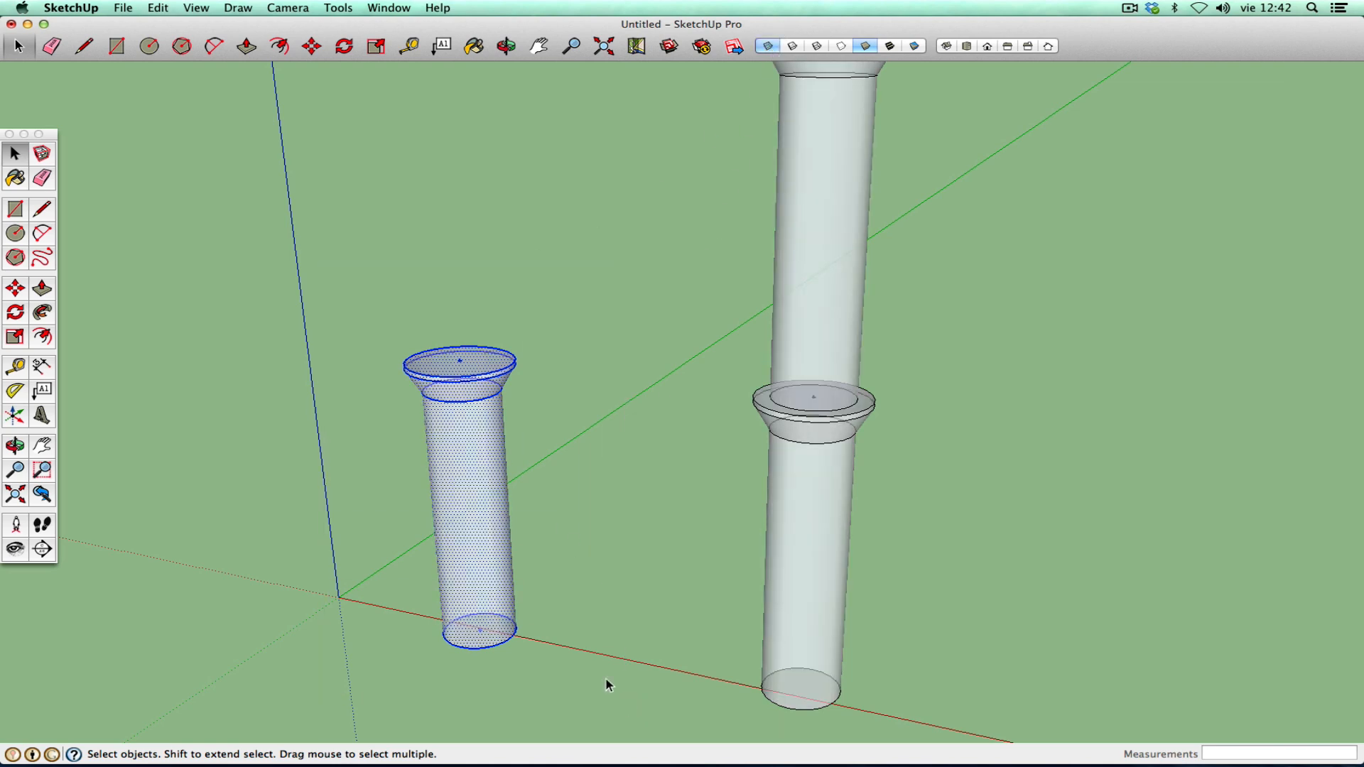
pyautogui.click(768, 46)
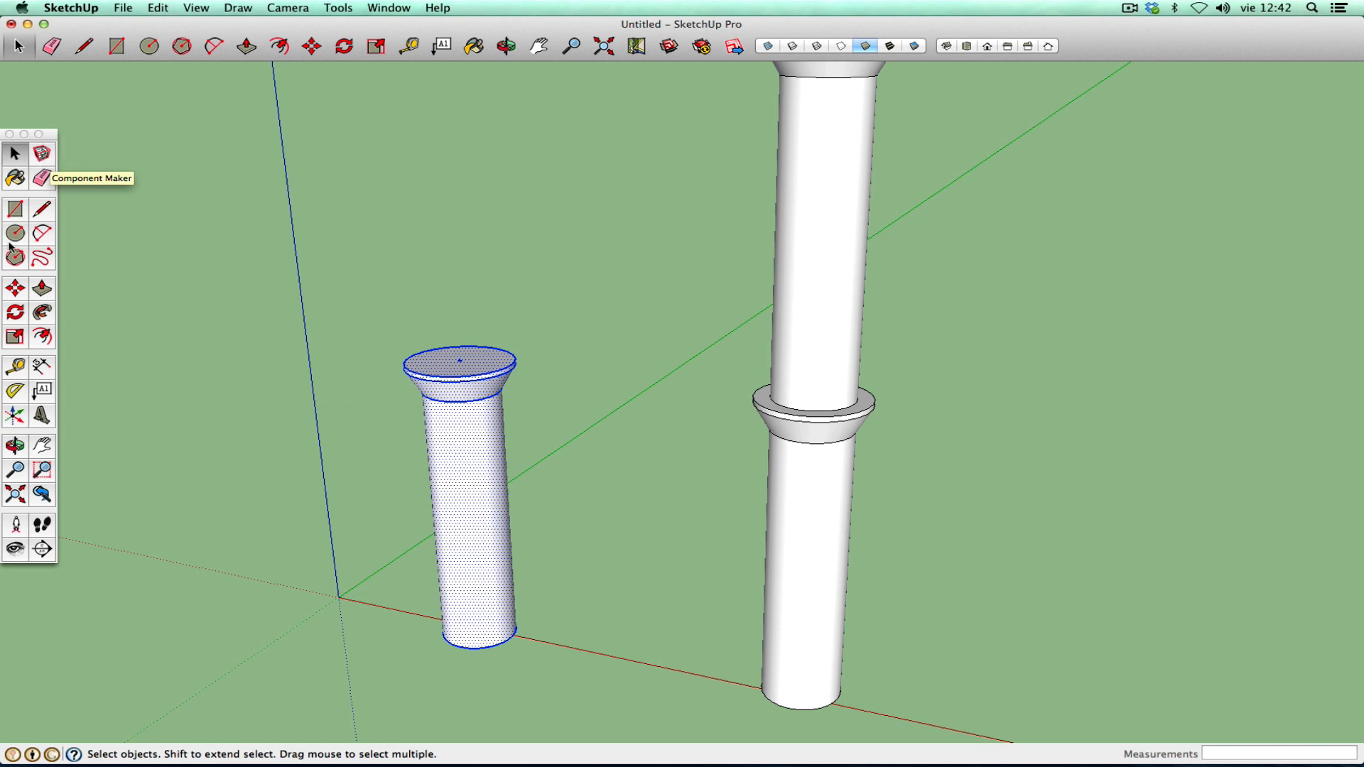
# - Make the selected column and its guide points into a component named "columna redonda", replacing the selection and leaving the description empty
pyautogui.rightClick(454, 437)
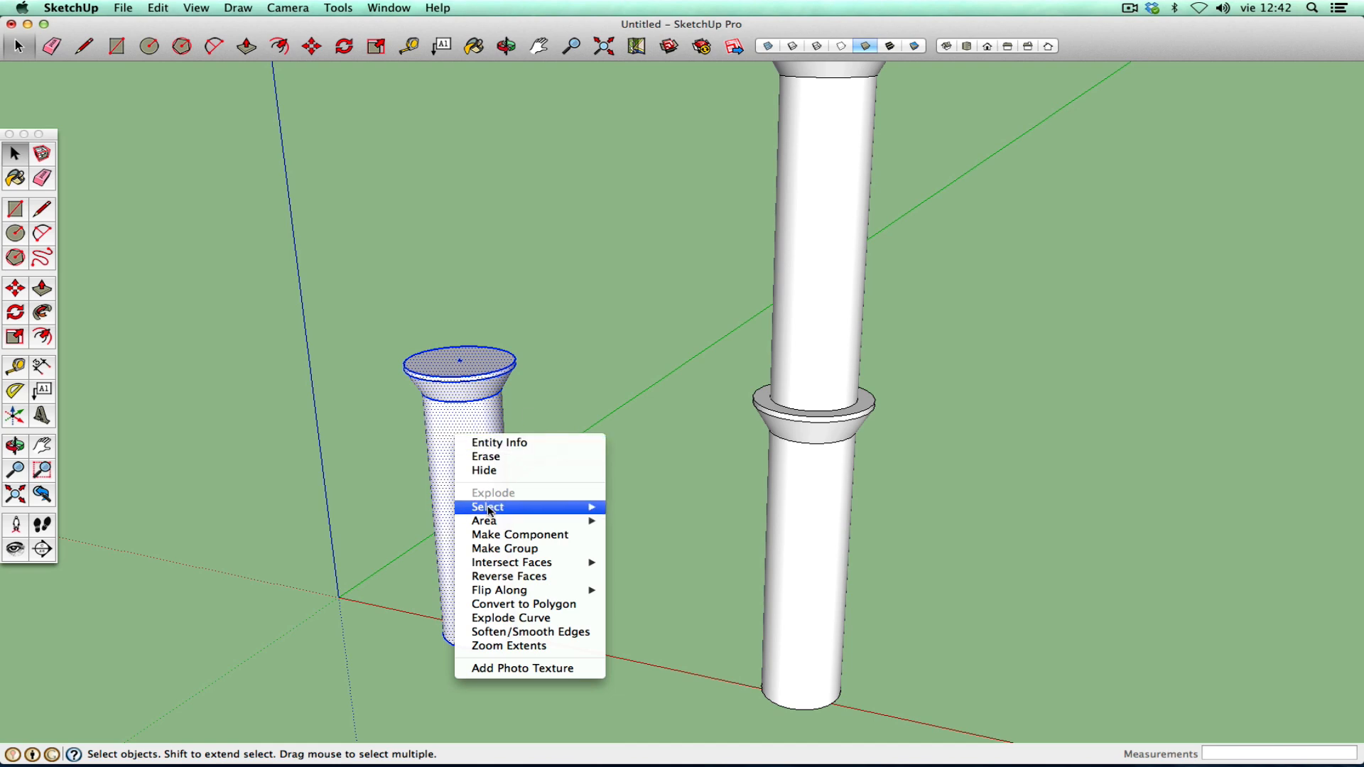
pyautogui.moveTo(488, 511)
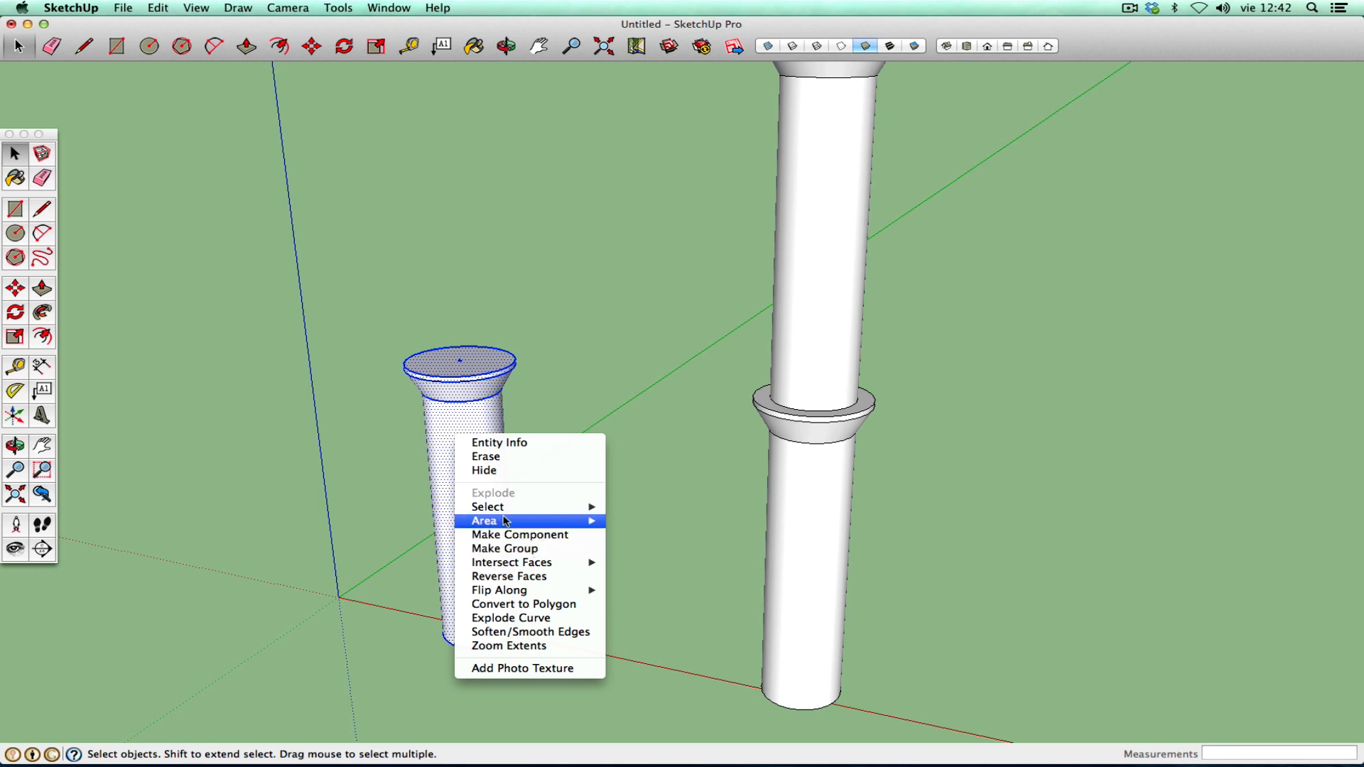
pyautogui.click(206, 25)
pyautogui.click(157, 7)
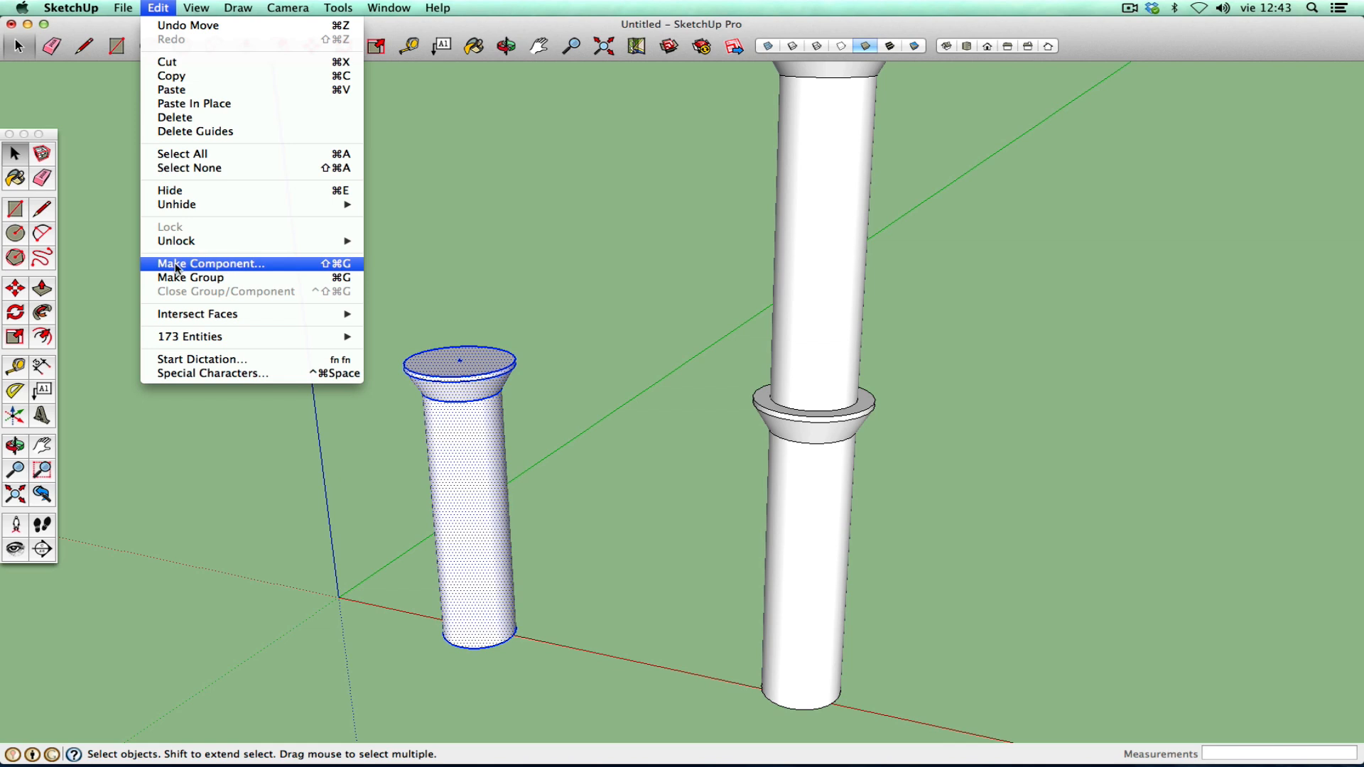
pyautogui.click(211, 264)
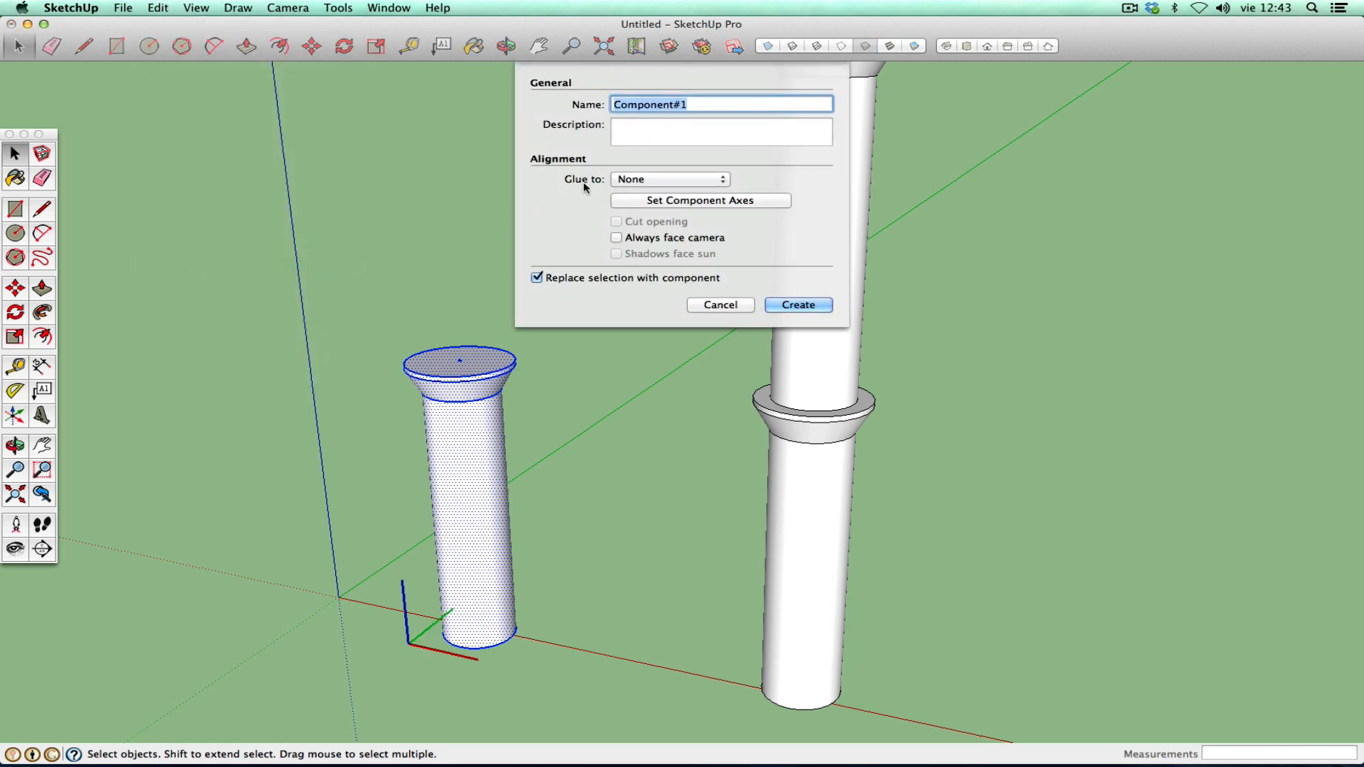
pyautogui.moveTo(714, 106); pyautogui.dragTo(615, 108)
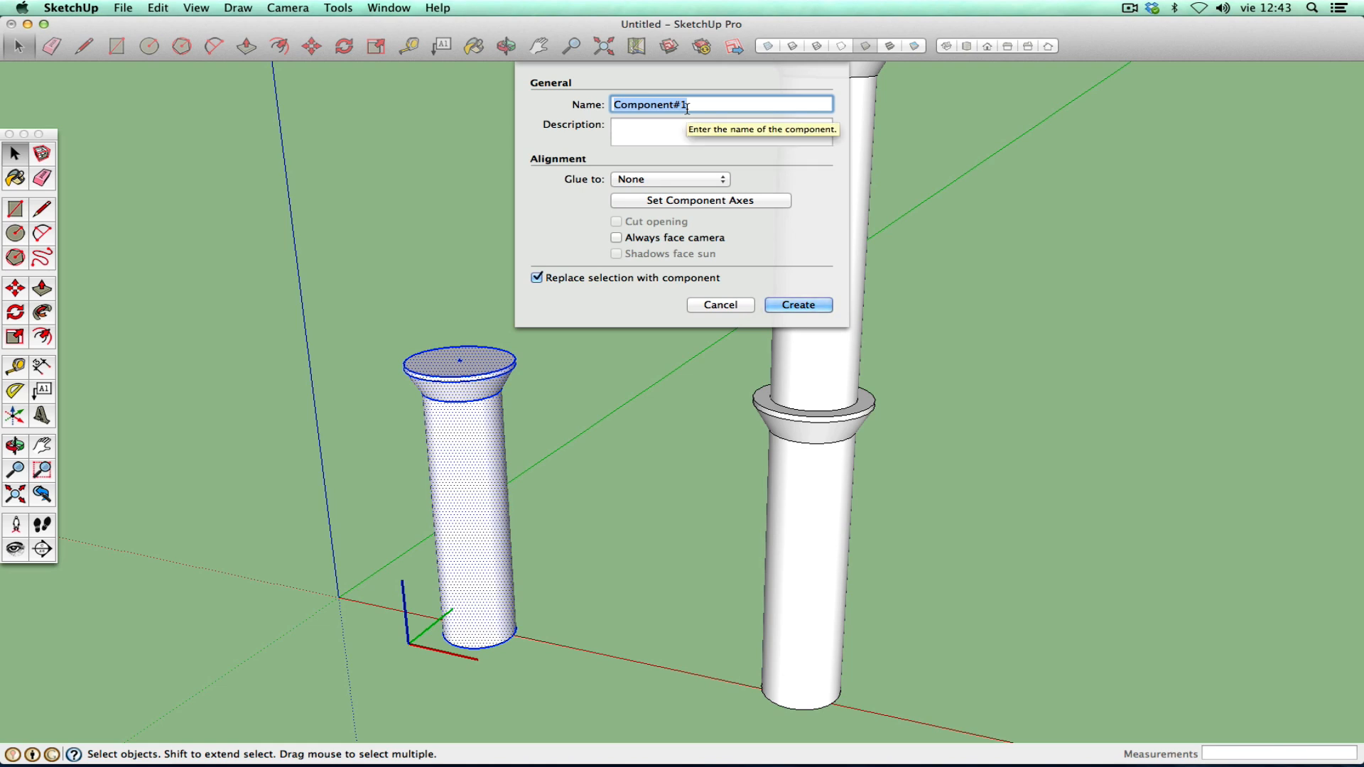
pyautogui.moveTo(690, 106); pyautogui.dragTo(615, 105)
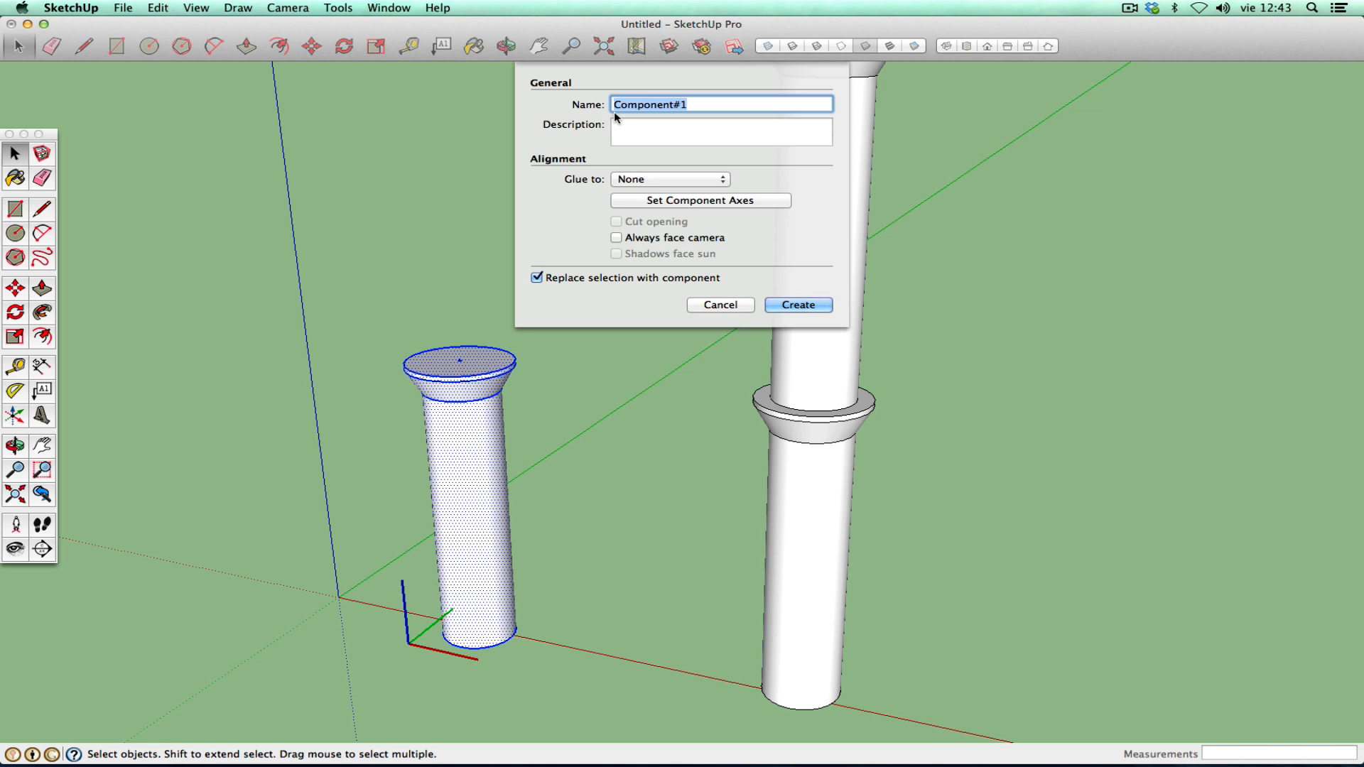
pyautogui.write('columna redonda')
pyautogui.click(620, 134)
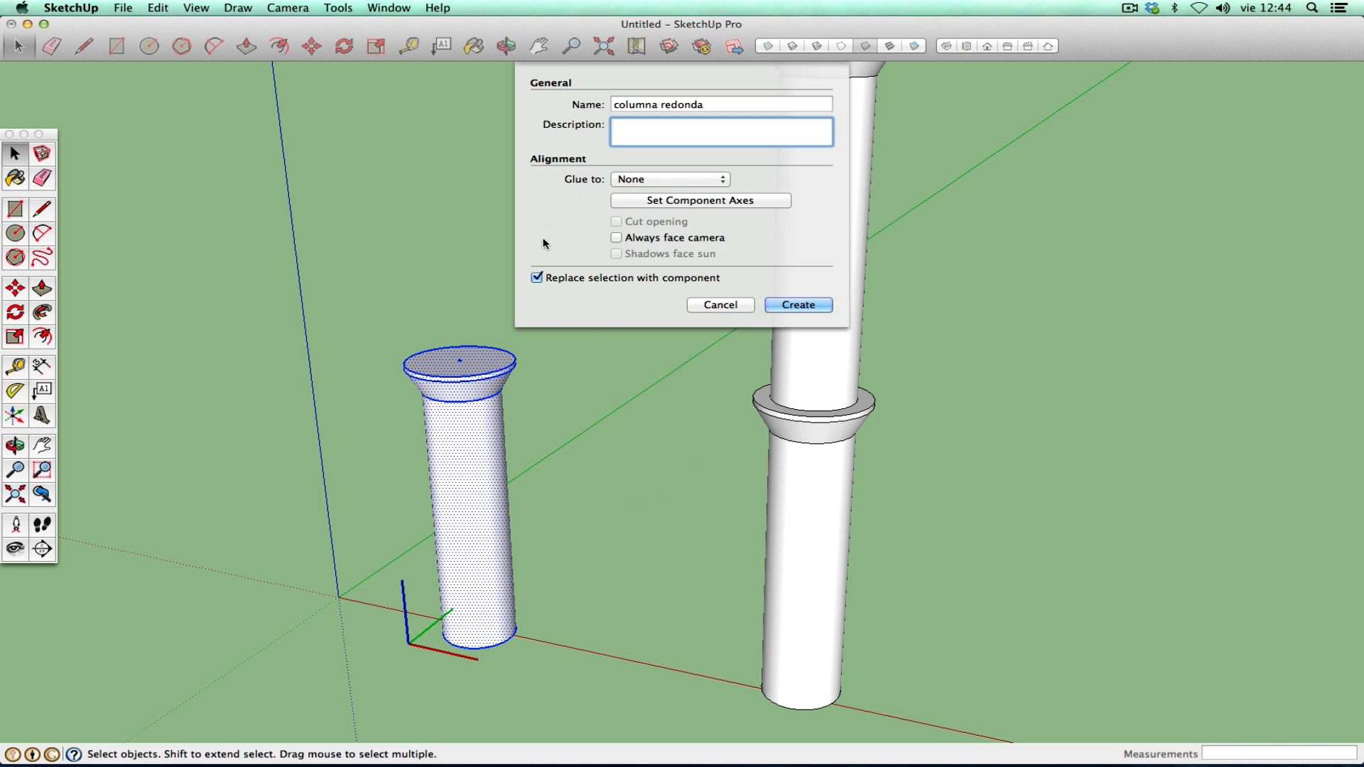
pyautogui.click(783, 305)
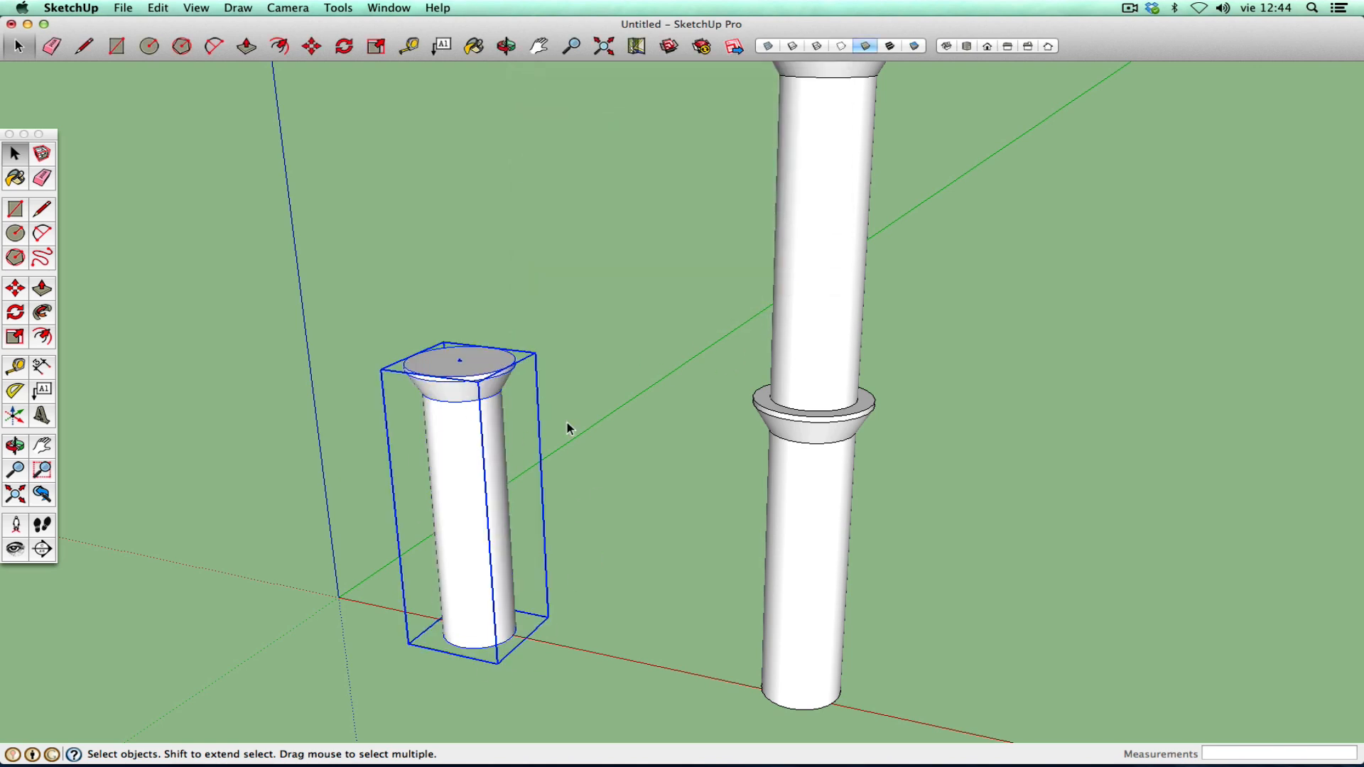
# - Compare the selection boxes of the new column component and the thick-capped column group by selecting them alternately
pyautogui.scroll(-4, 640, 469)
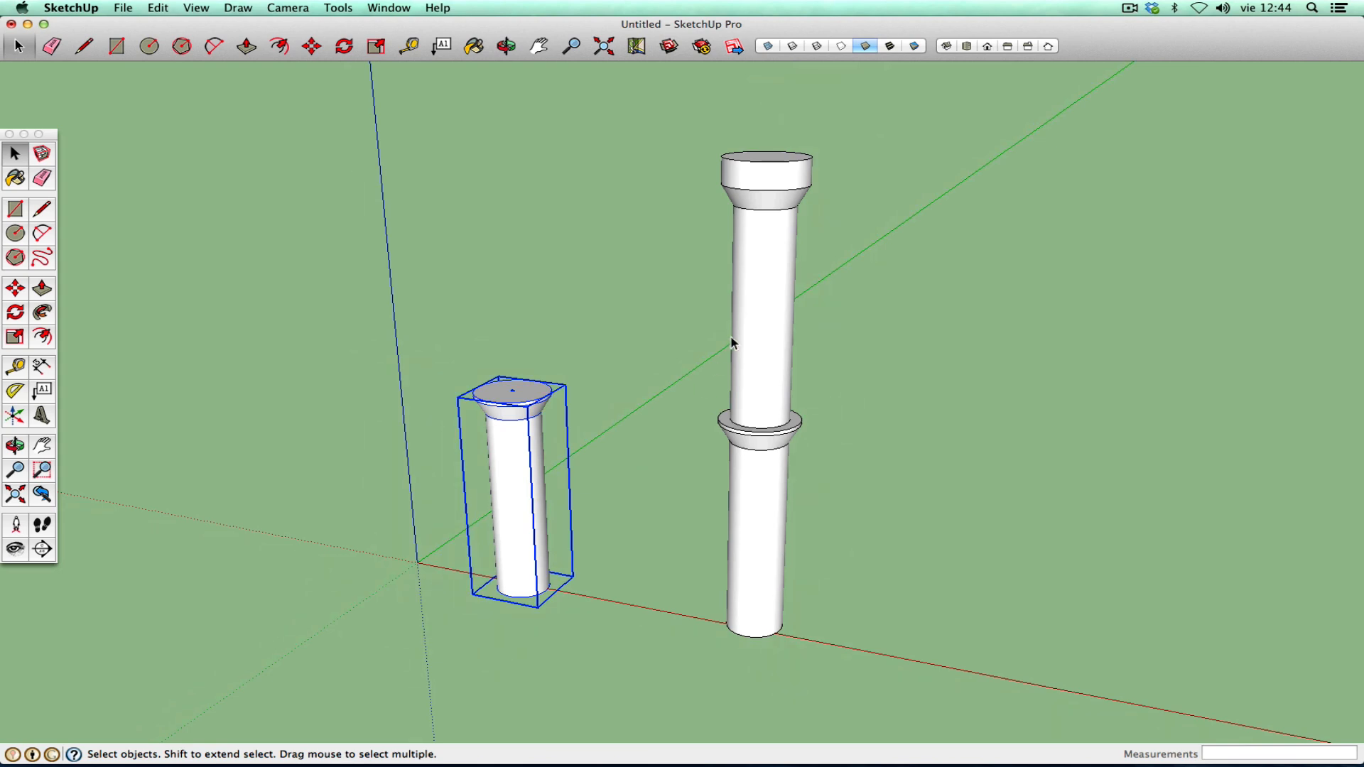
pyautogui.click(755, 323)
pyautogui.click(524, 419)
pyautogui.click(758, 327)
pyautogui.click(507, 417)
pyautogui.click(772, 361)
pyautogui.click(493, 471)
pyautogui.click(763, 247)
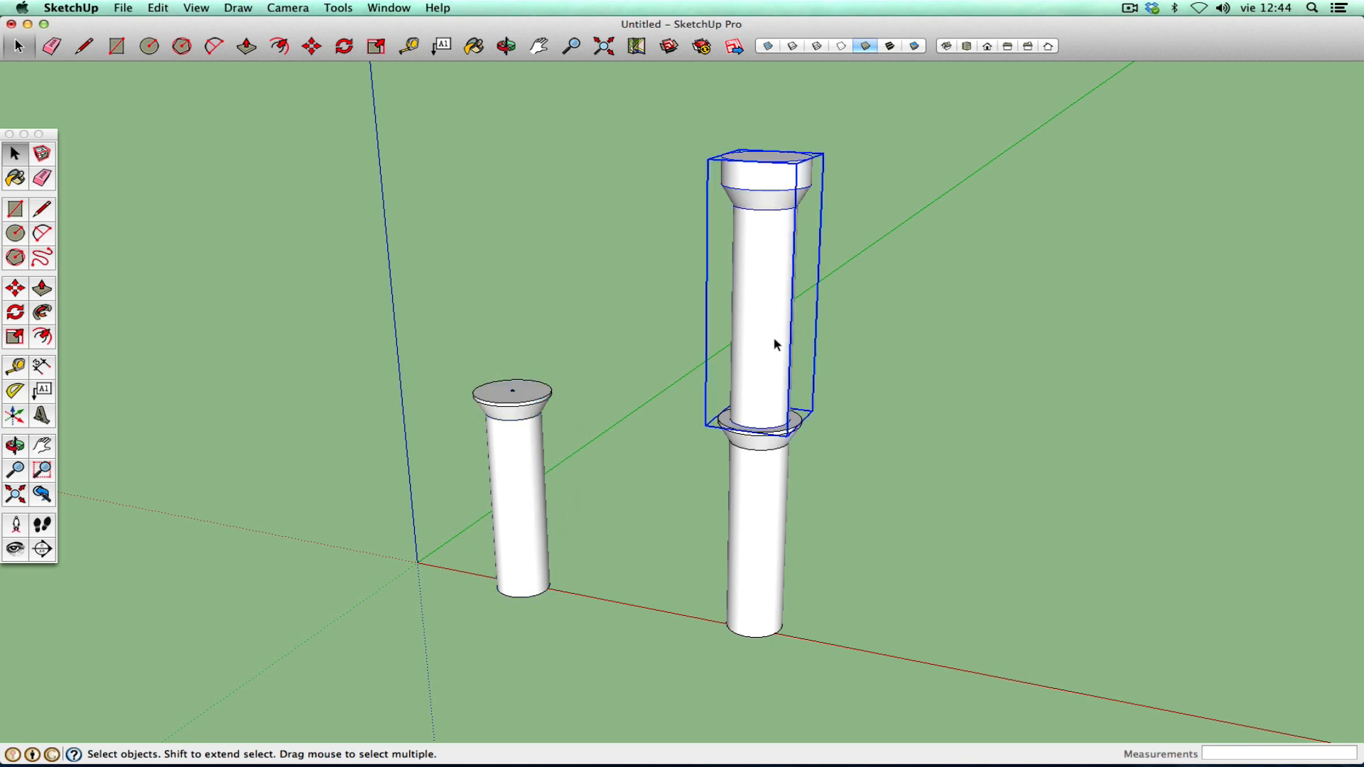
# - Copy the "columna redonda" component from its base guide point about 1.47 m along the red axis, making three copies, with X-ray on
pyautogui.click(534, 434)
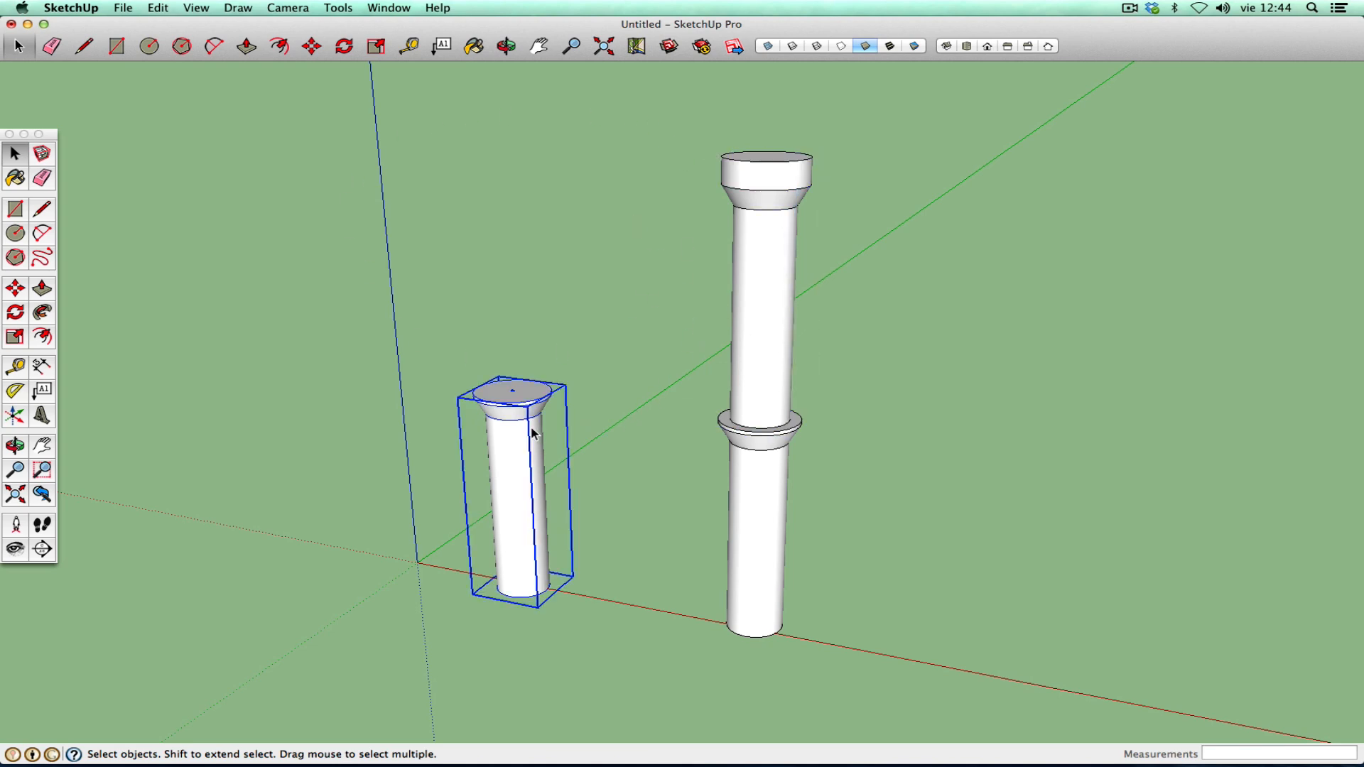
pyautogui.click(15, 291)
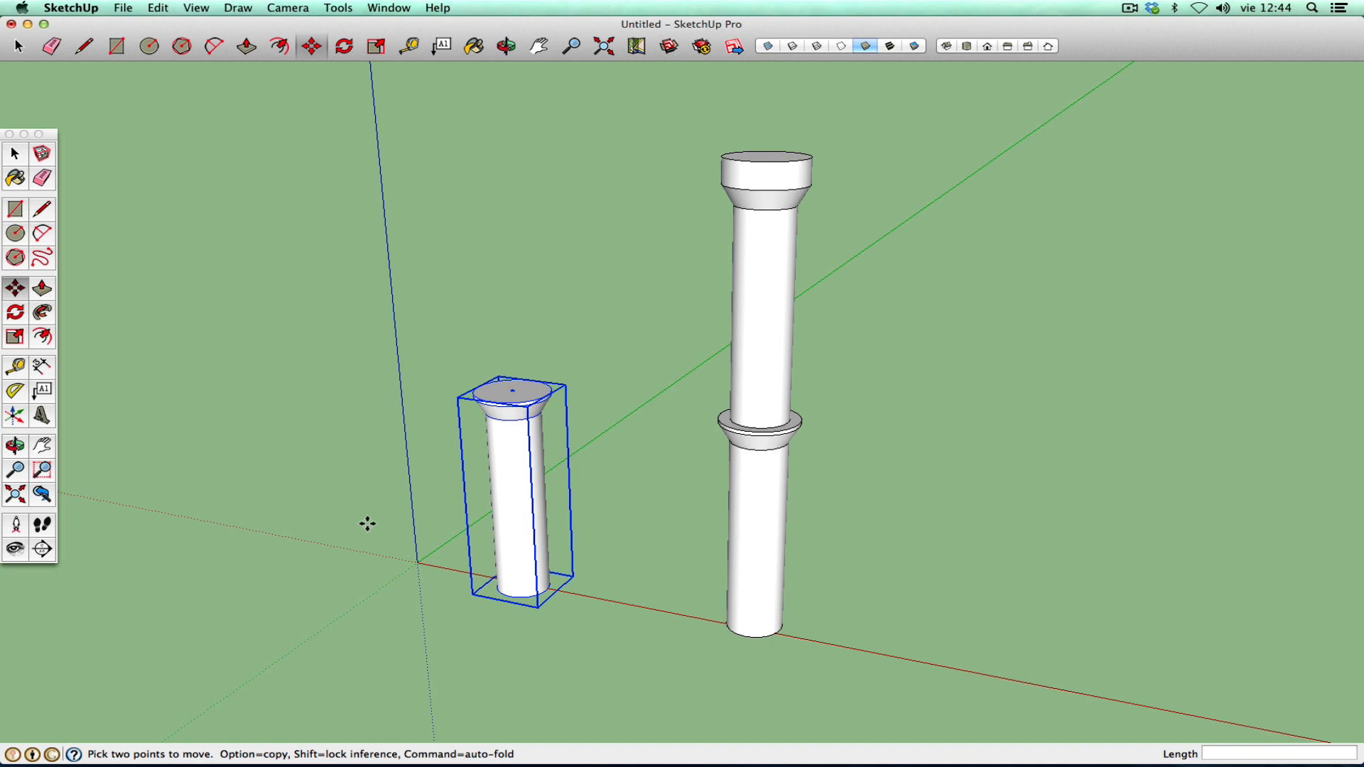
pyautogui.click(768, 47)
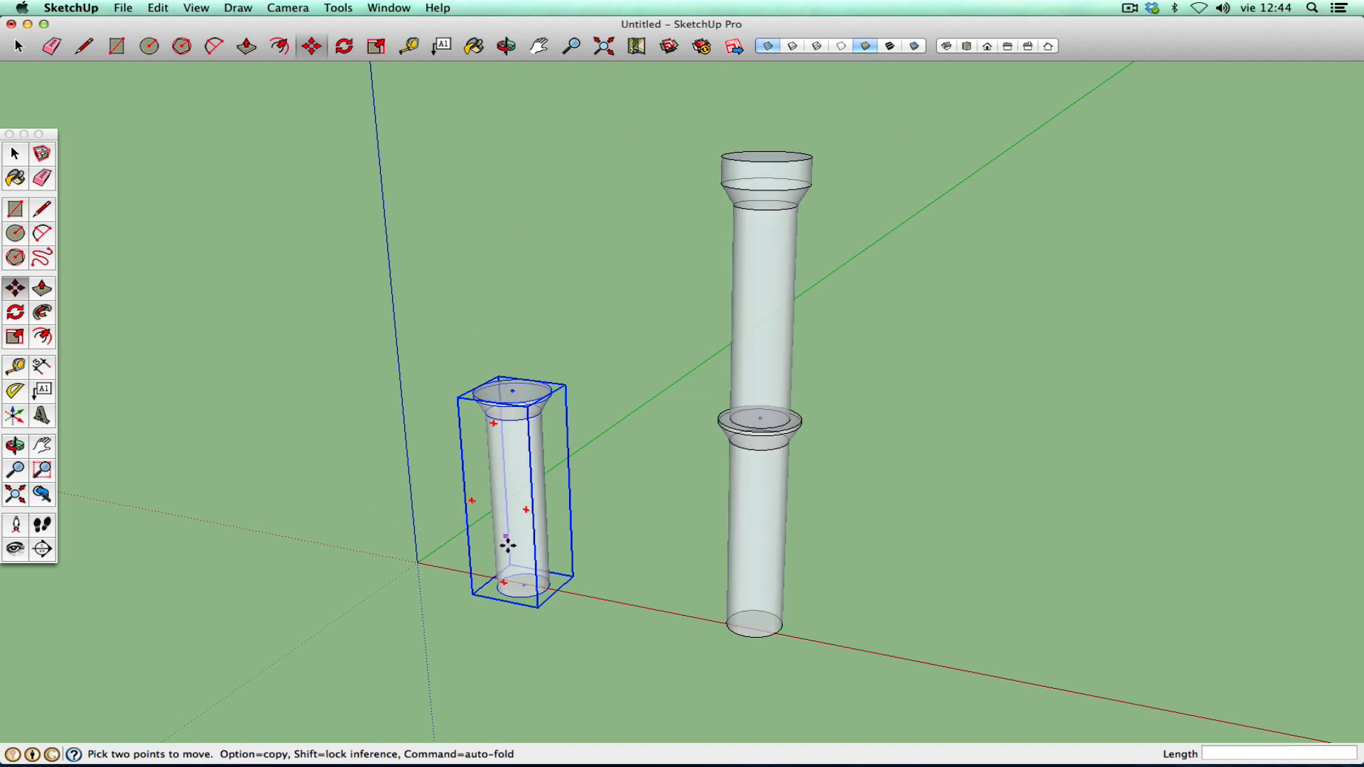
pyautogui.click(523, 585)
pyautogui.press('alt')
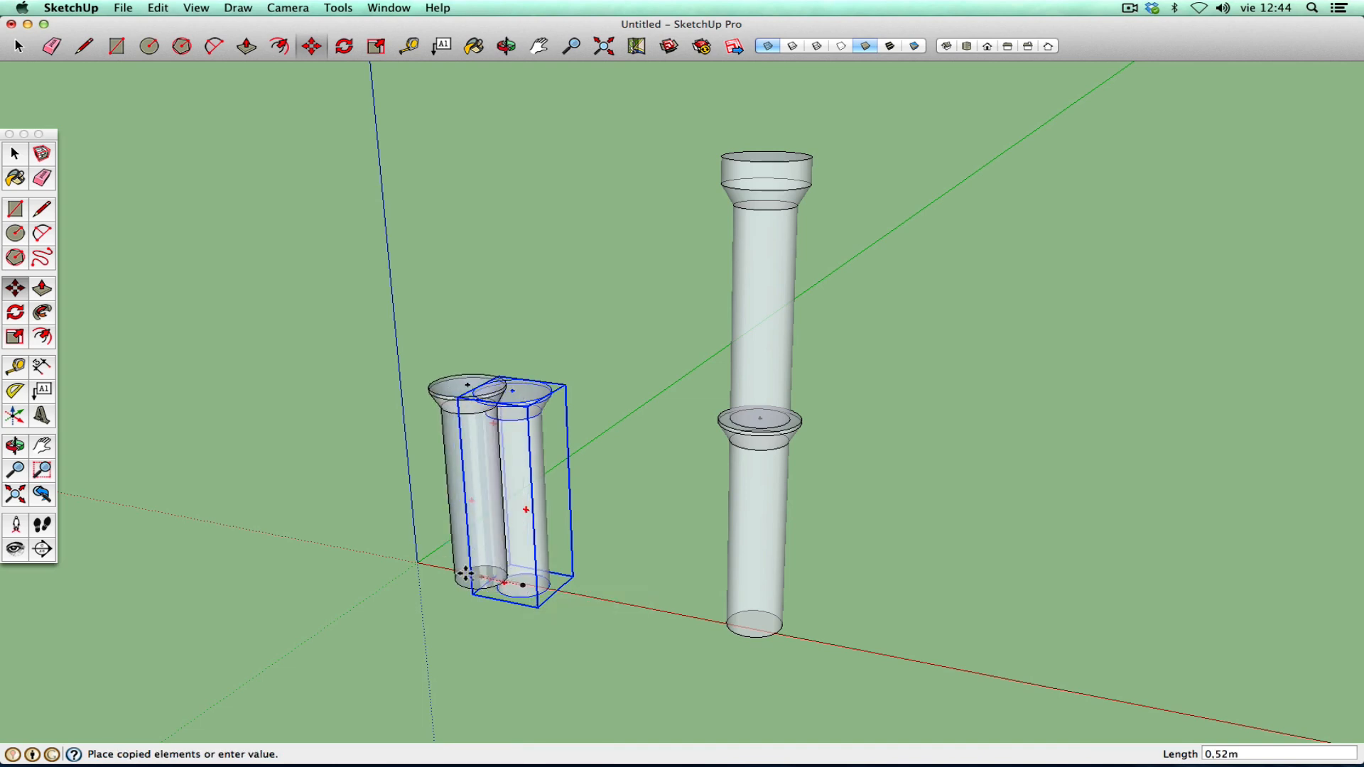
pyautogui.click(406, 563)
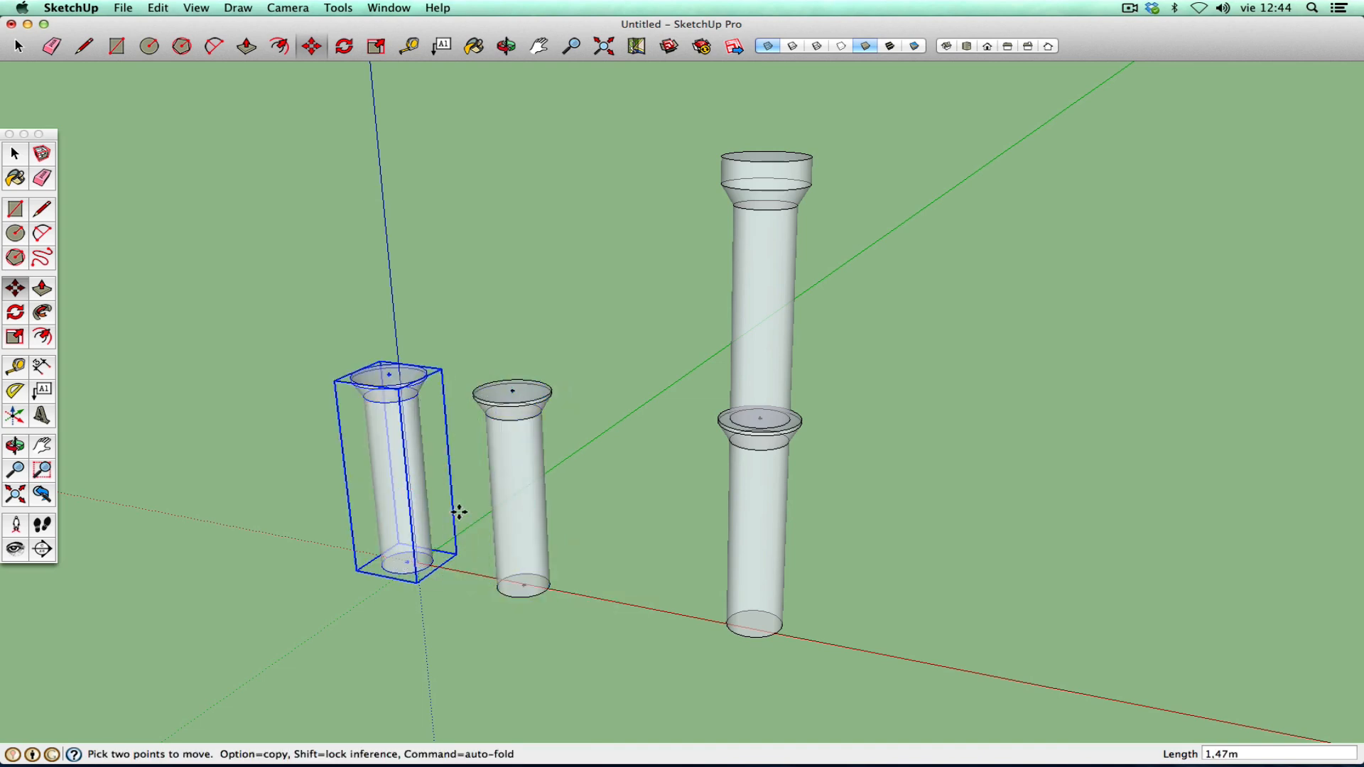
pyautogui.write('*3')
pyautogui.press('Return')
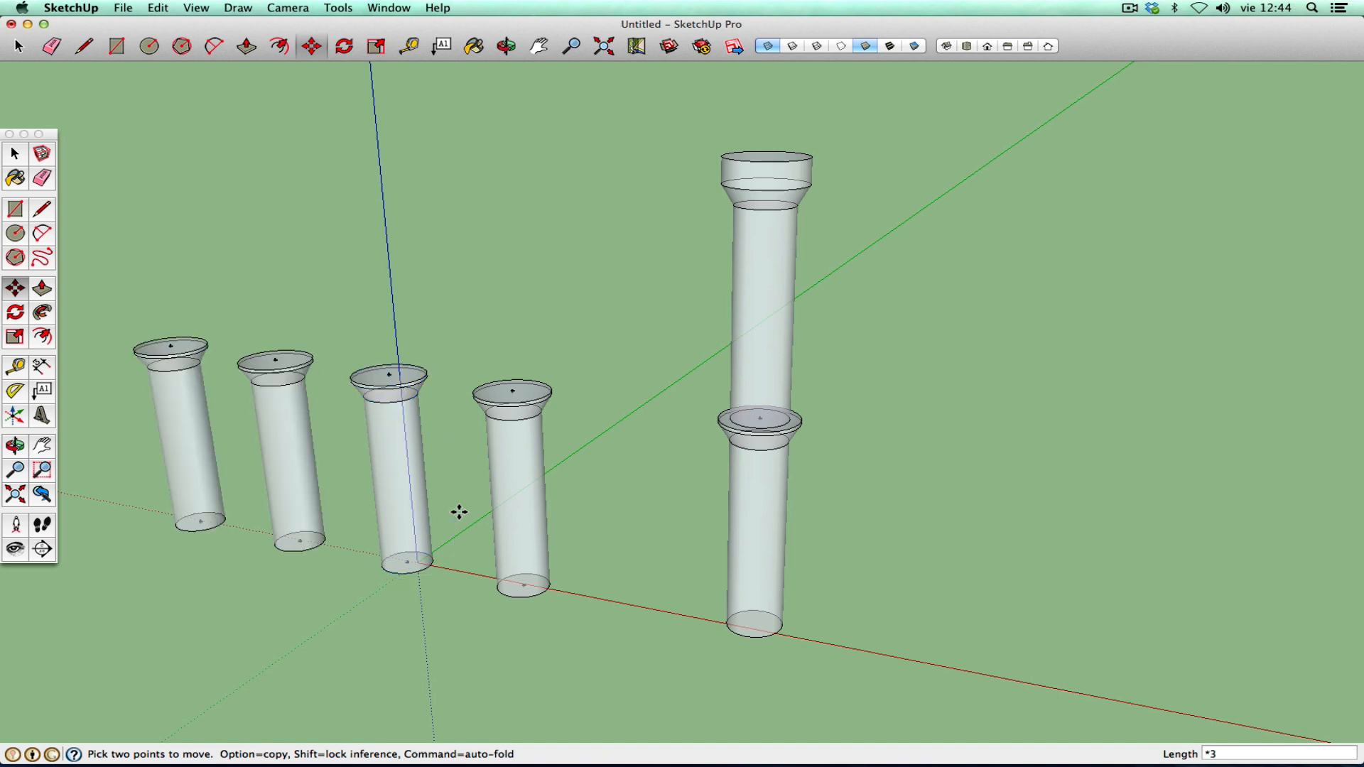
# - Select the four column components one after another to check that each copy is a separate object
pyautogui.click(29, 161)
pyautogui.click(182, 376)
pyautogui.click(306, 402)
pyautogui.click(396, 413)
pyautogui.click(497, 424)
pyautogui.click(365, 420)
pyautogui.click(285, 409)
pyautogui.click(189, 395)
pyautogui.click(299, 414)
pyautogui.click(476, 435)
pyautogui.click(520, 495)
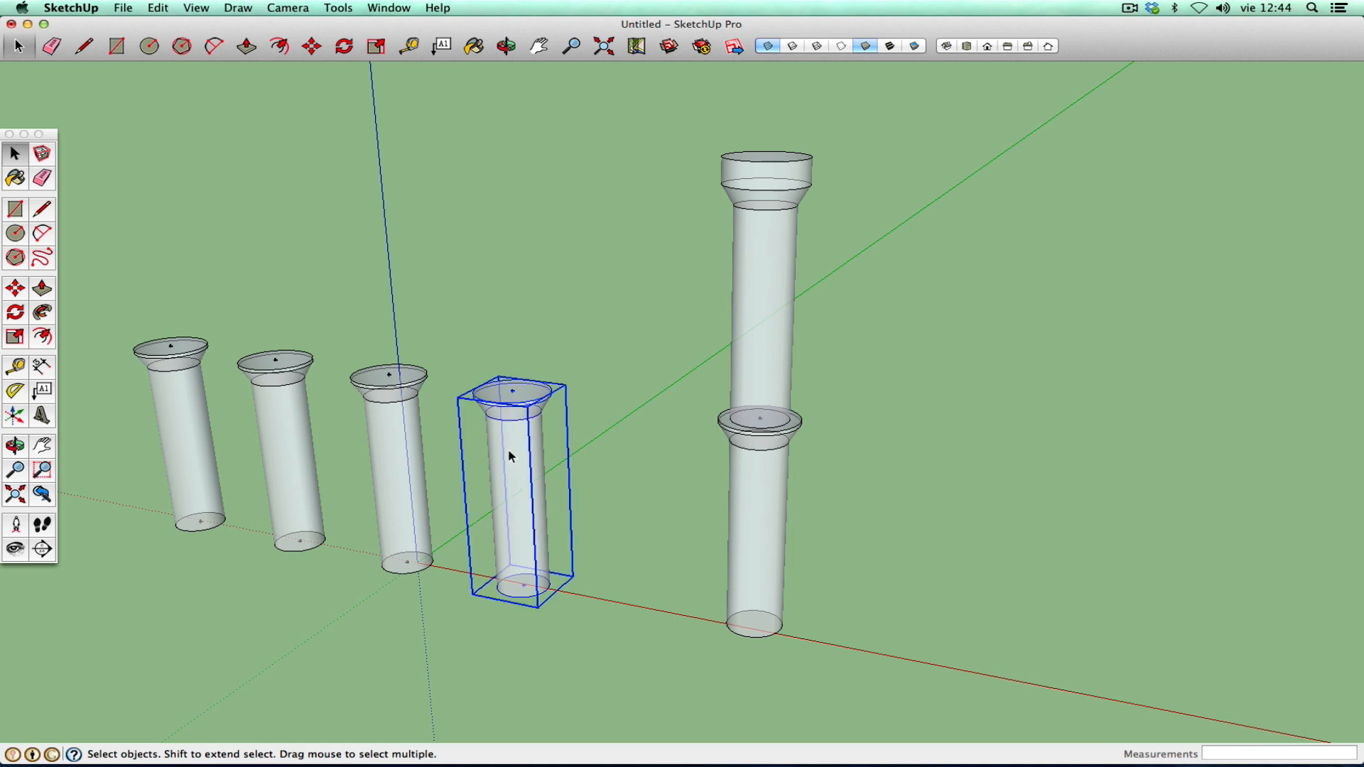
# - Open the second column component from the far end of the row and push/pull its cap's top face up about 0.18 m
pyautogui.doubleClick(283, 418)
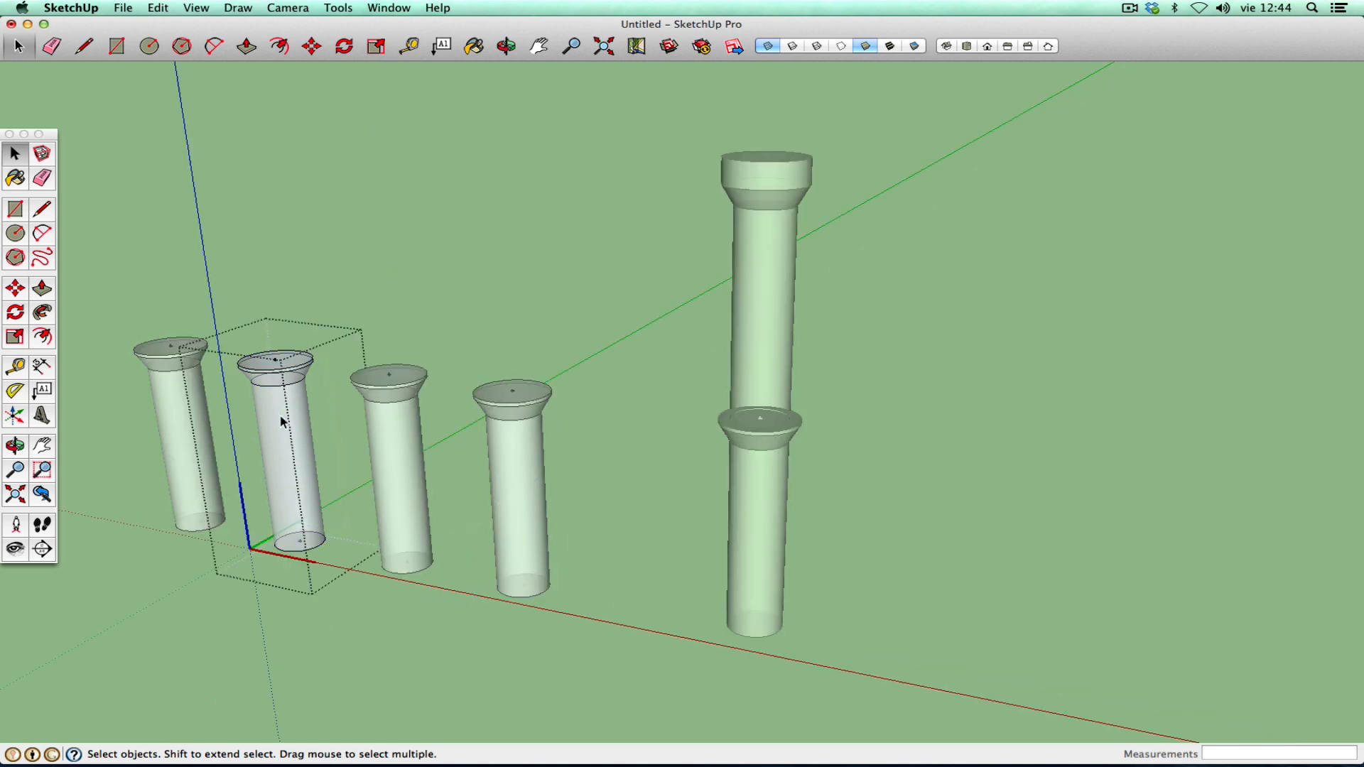
pyautogui.click(43, 288)
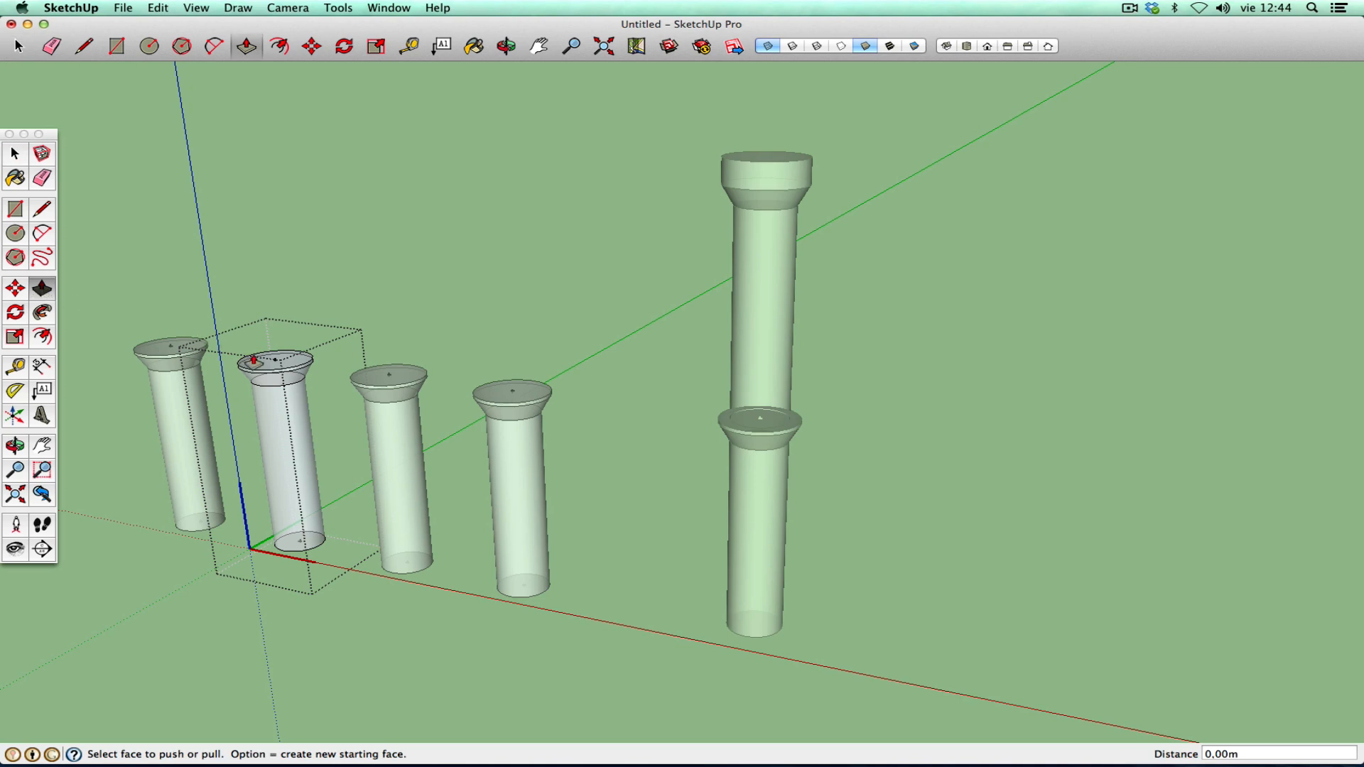
pyautogui.scroll(6, 257, 366)
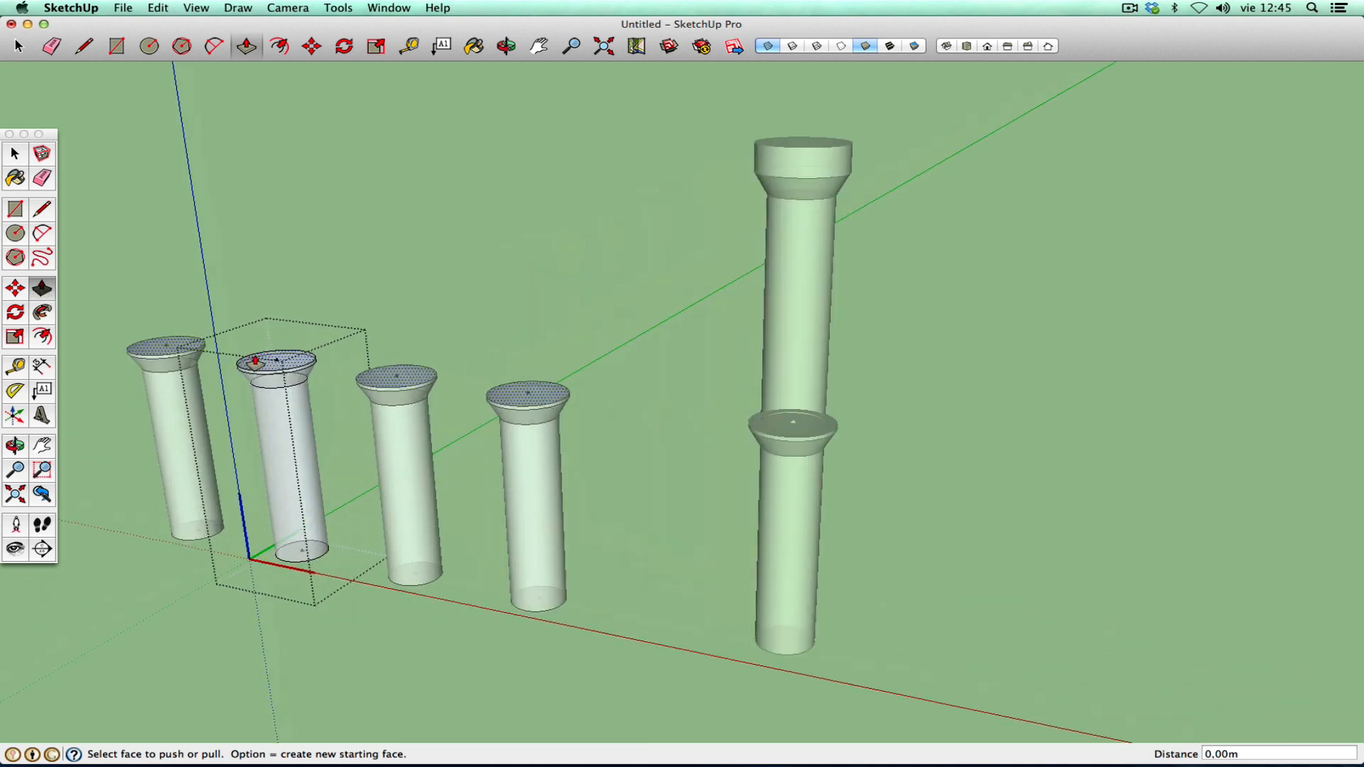
pyautogui.click(278, 387)
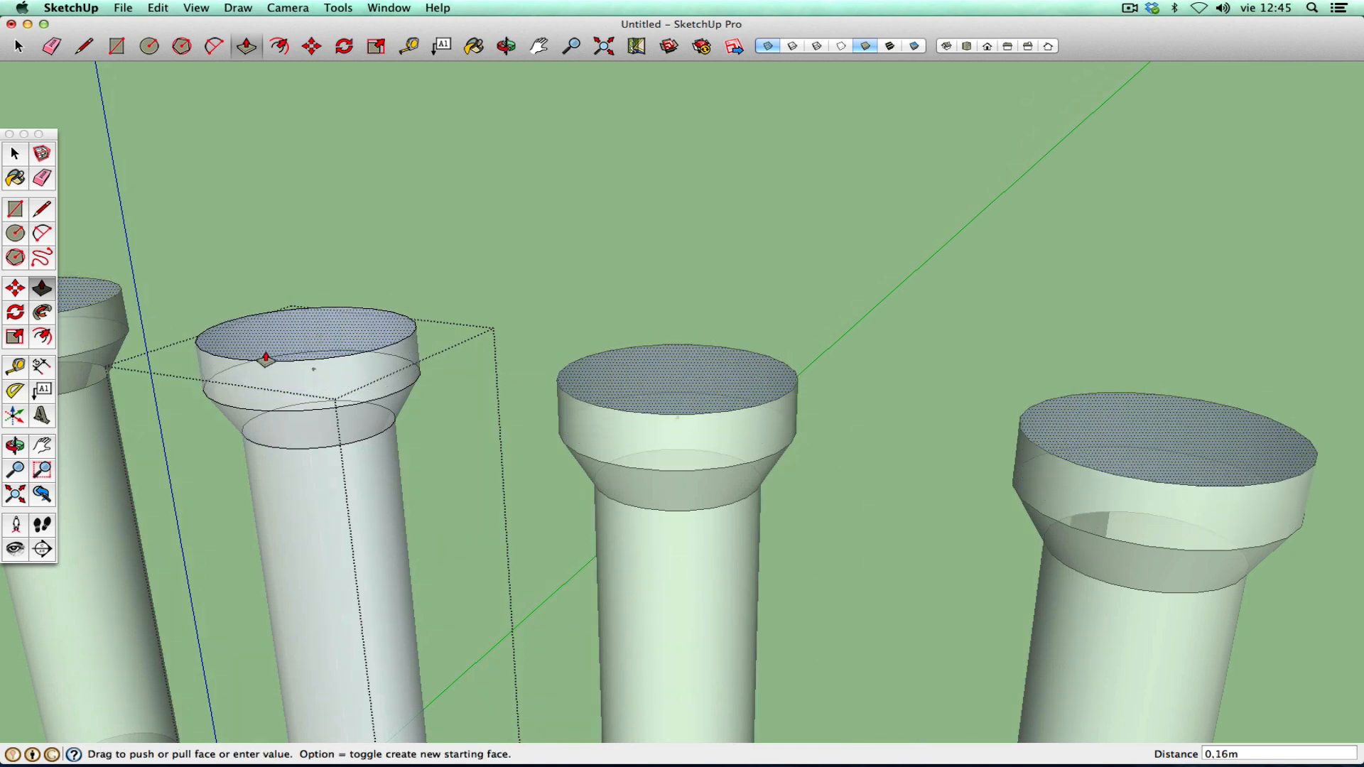
pyautogui.click(268, 344)
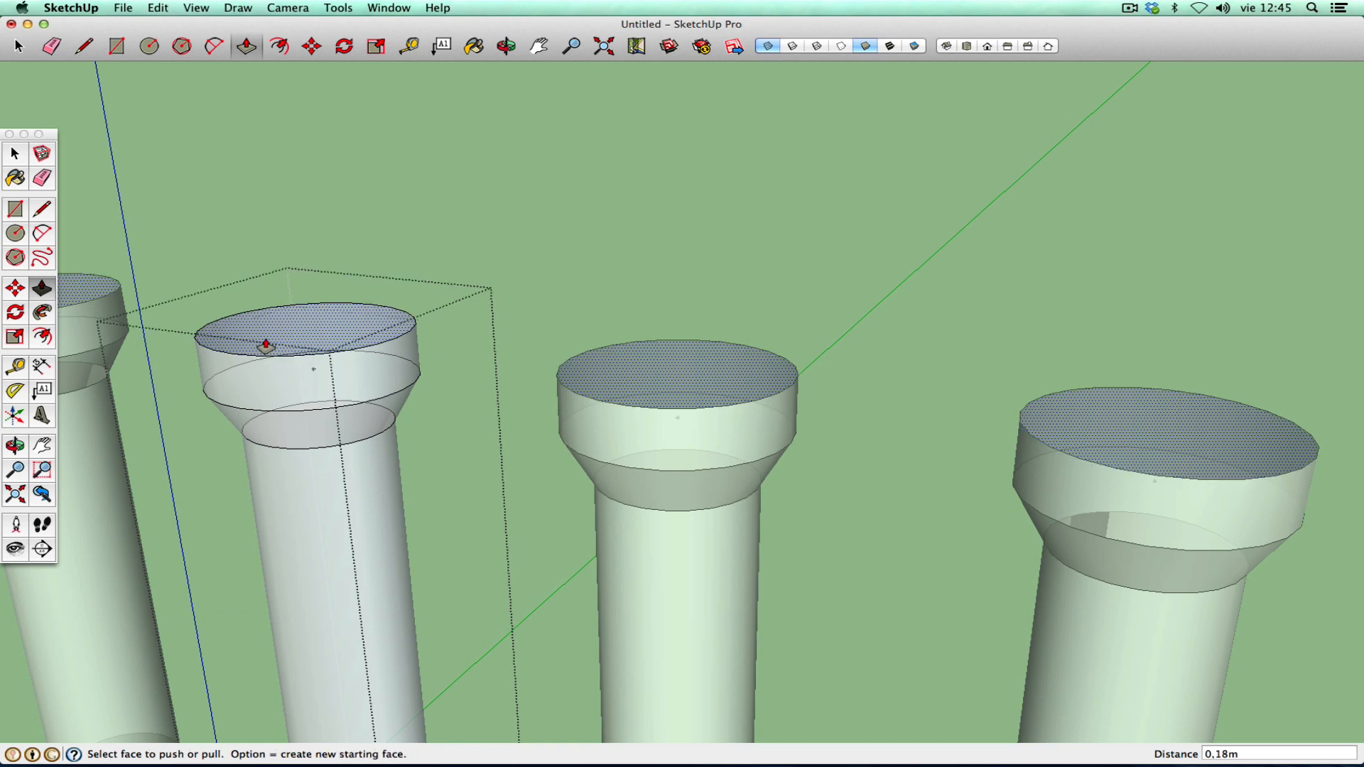
pyautogui.scroll(-5, 249, 413)
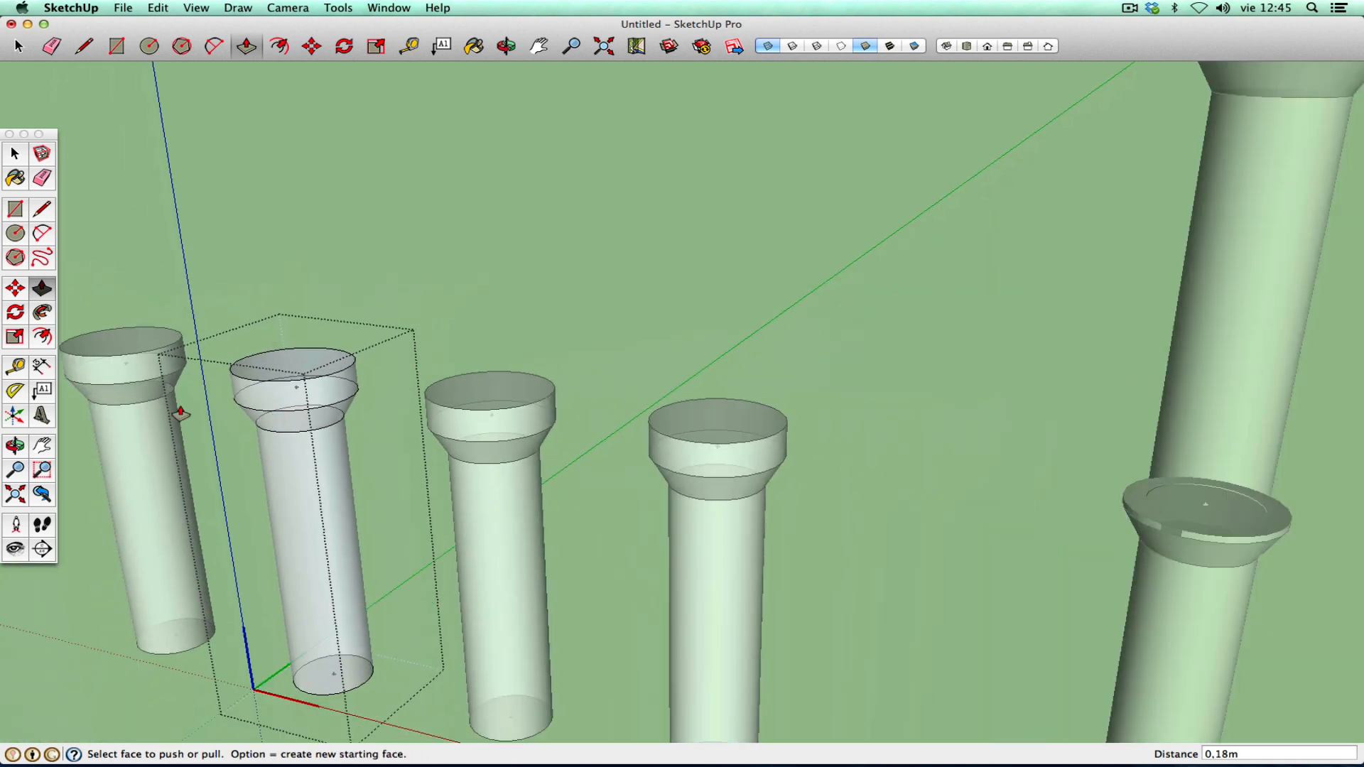
pyautogui.scroll(5, 297, 382)
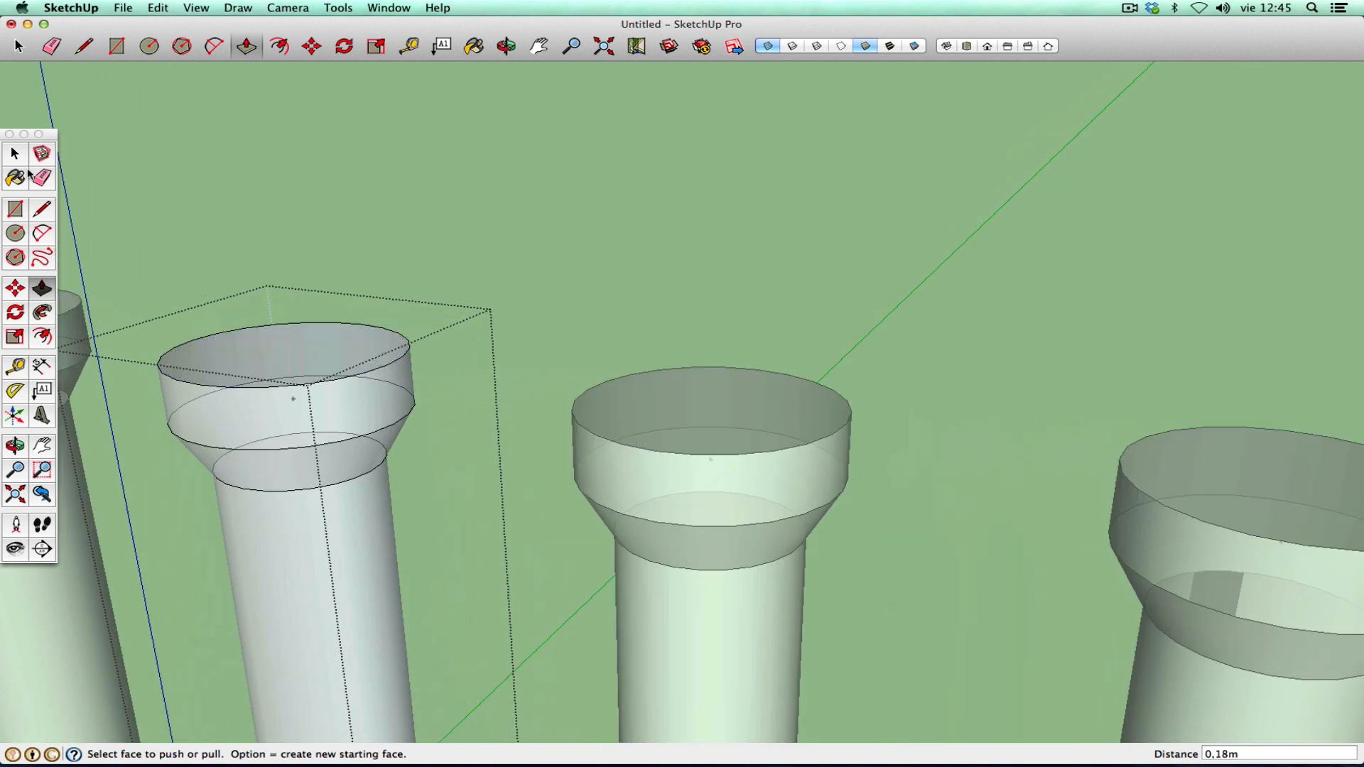
pyautogui.click(18, 157)
pyautogui.click(253, 192)
pyautogui.click(16, 288)
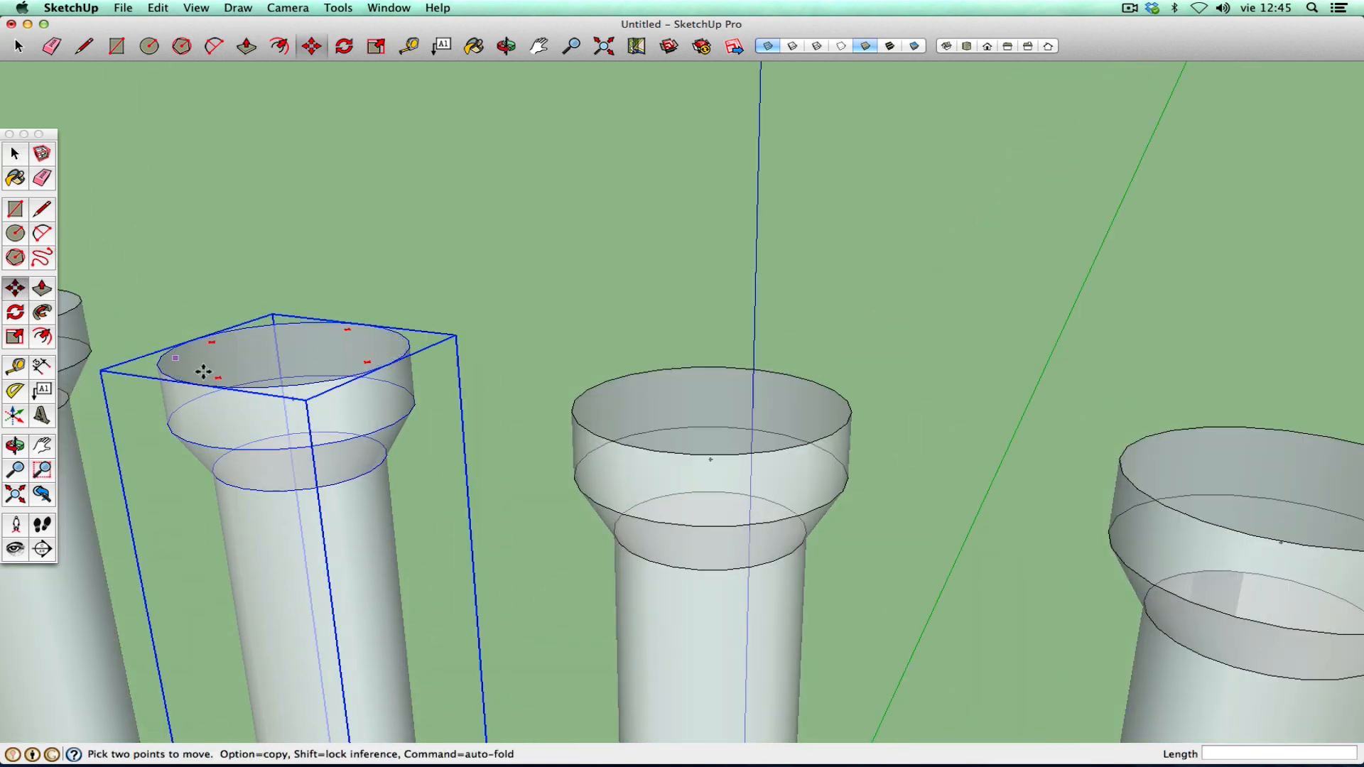
pyautogui.click(292, 396)
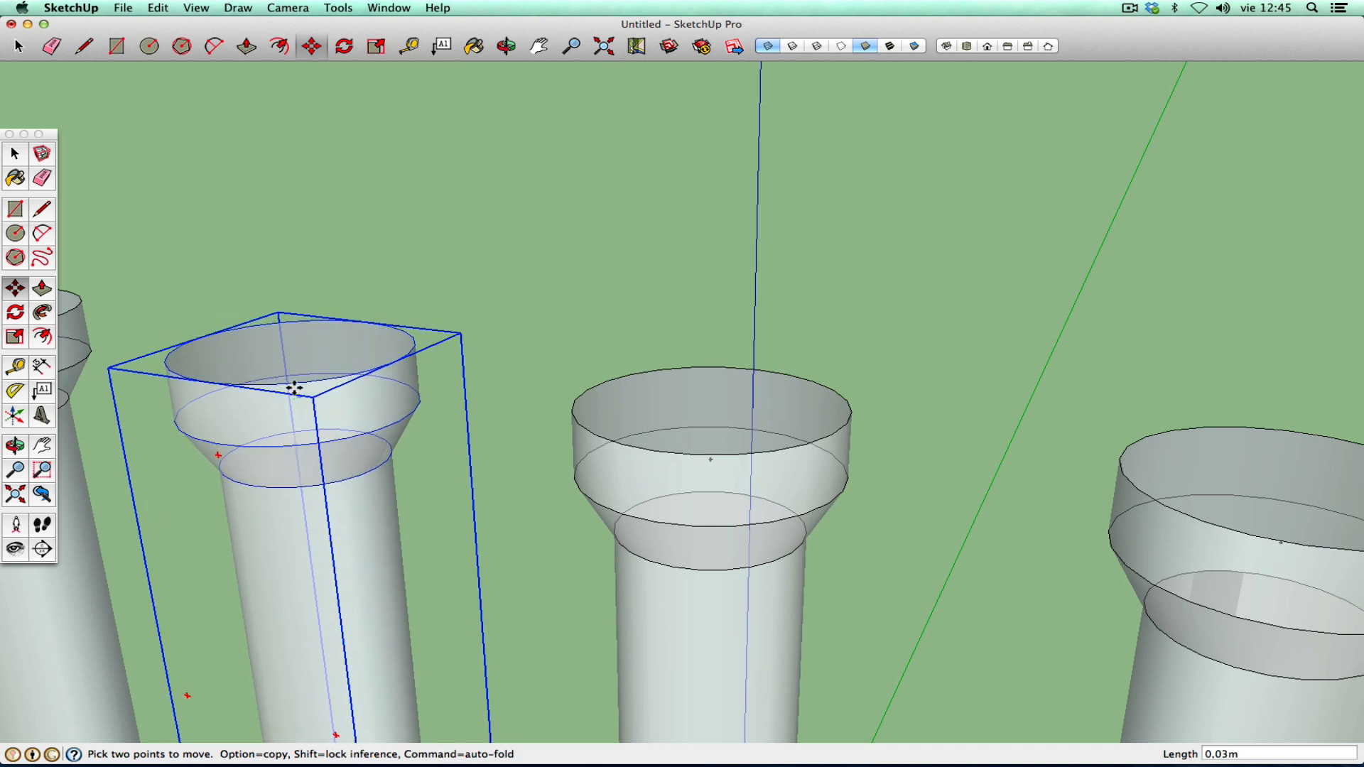
pyautogui.press('Escape')
pyautogui.click(15, 154)
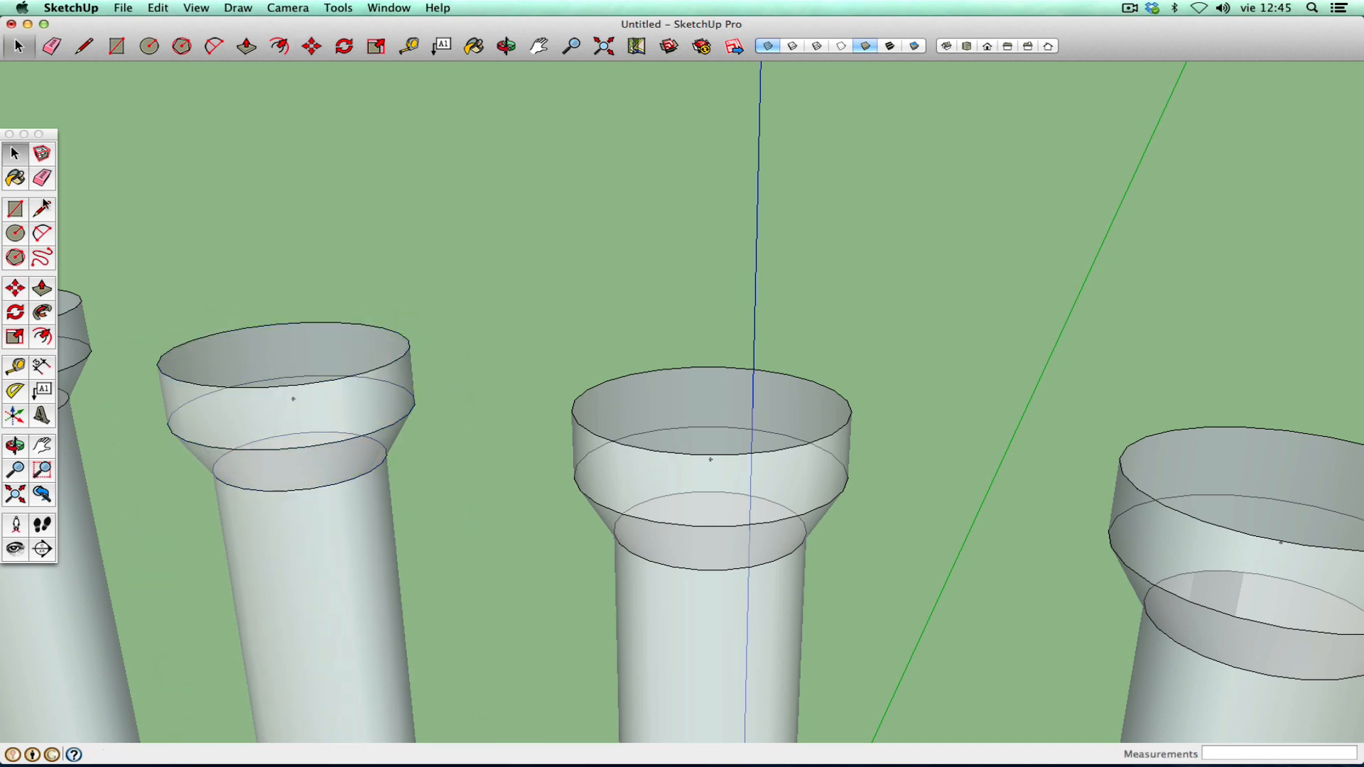
# - Inside the same column component, move the upper guide point 0.18 m up to the raised cap's top face, and close the component
pyautogui.doubleClick(260, 353)
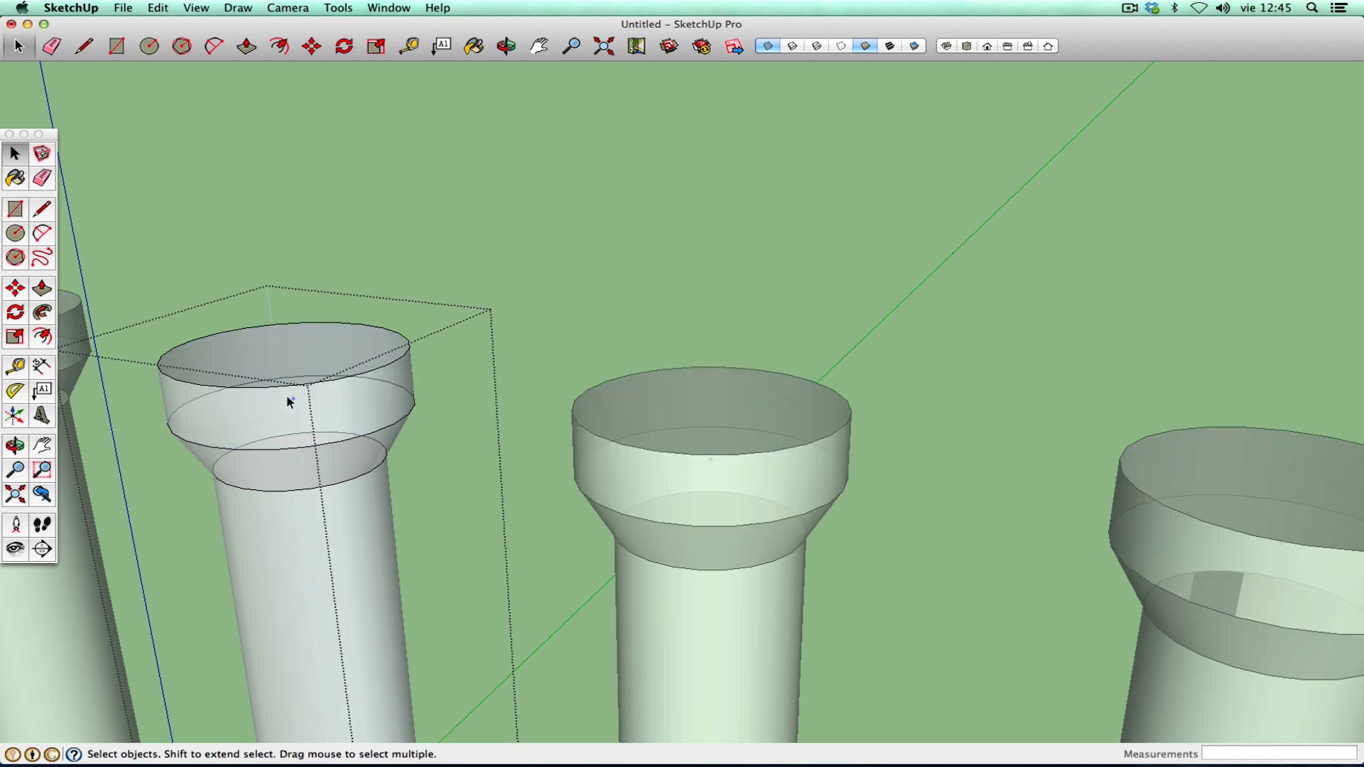
pyautogui.click(15, 288)
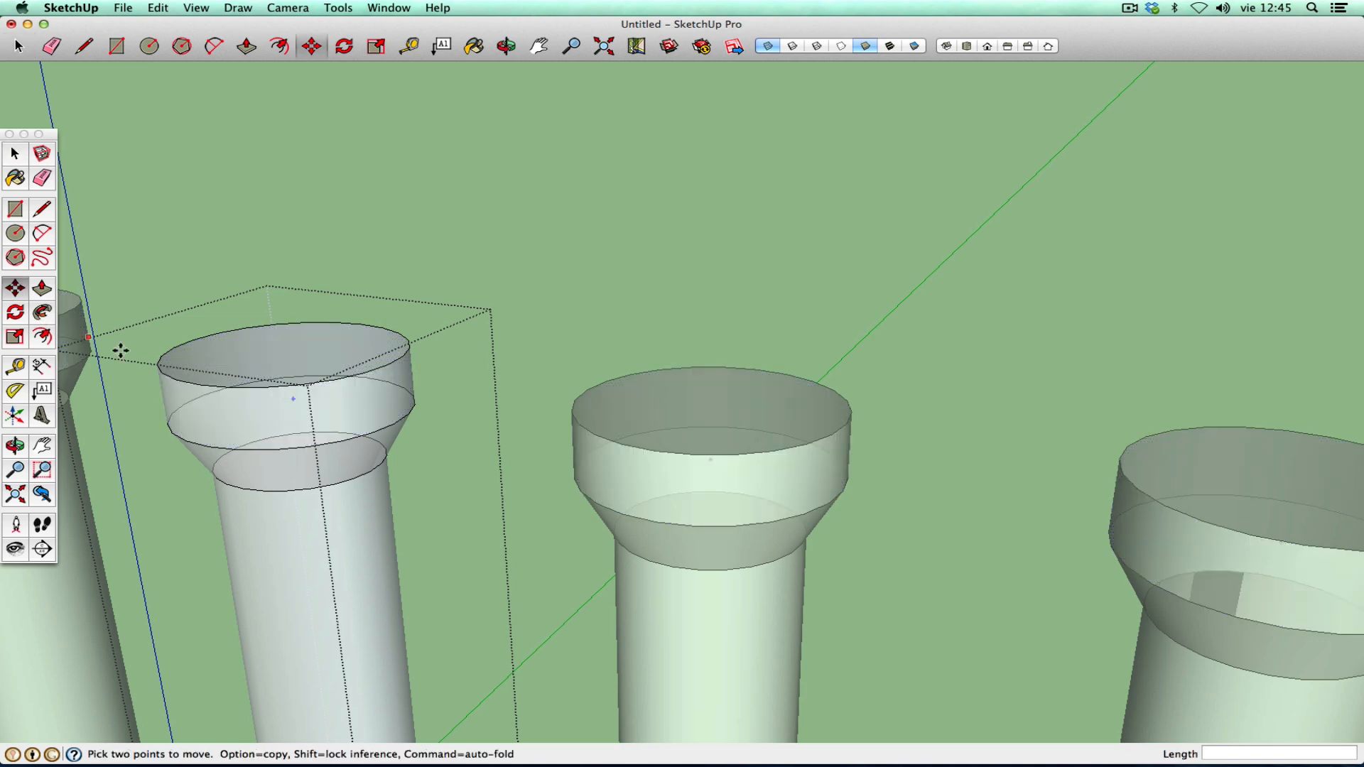
pyautogui.click(294, 401)
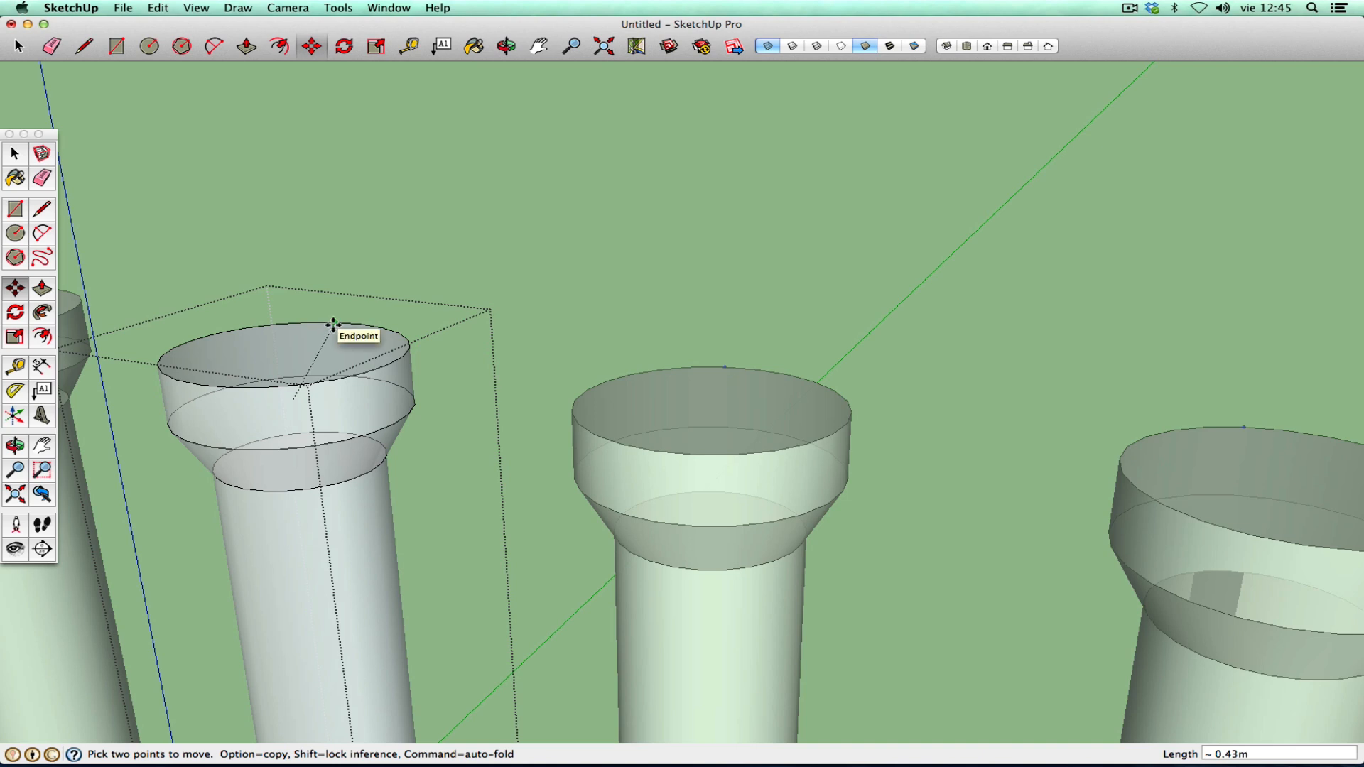
pyautogui.click(285, 352)
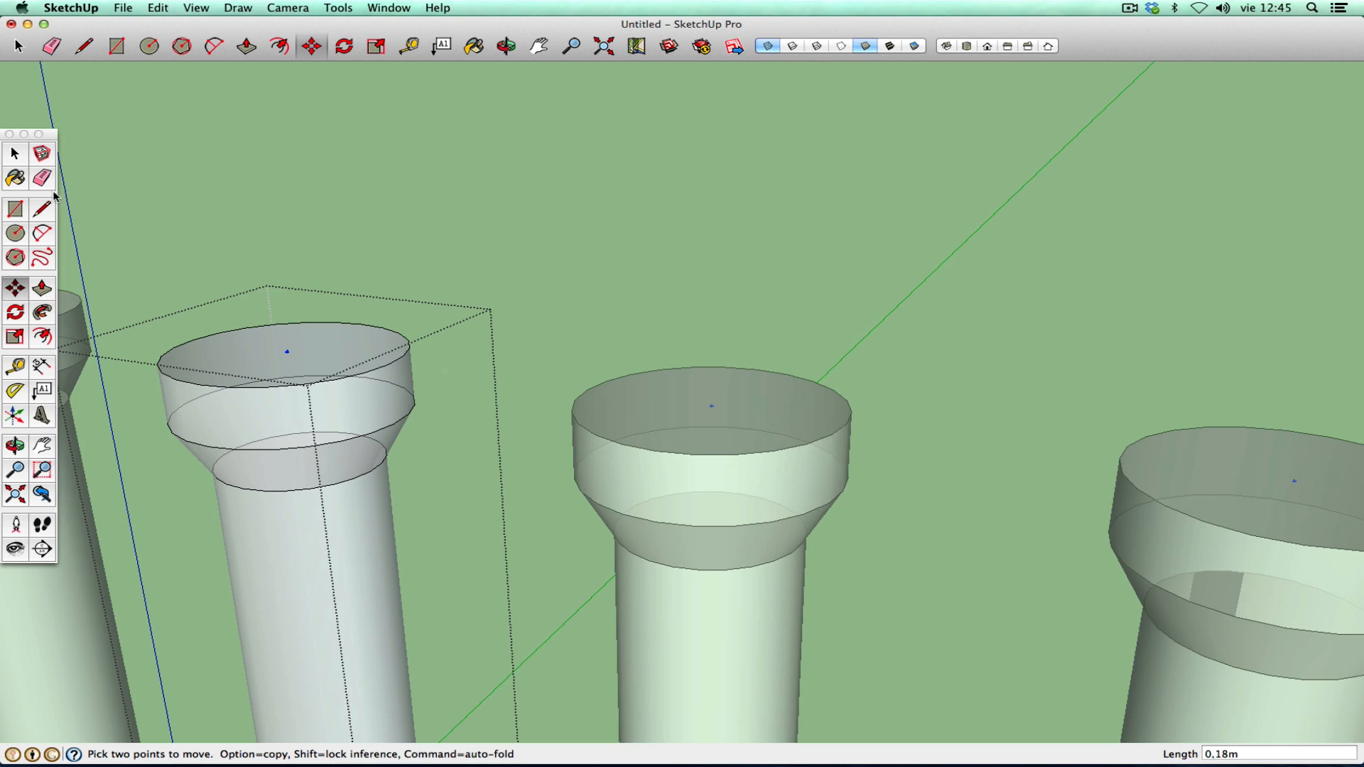
pyautogui.click(19, 161)
pyautogui.click(299, 271)
# - Stack the outermost column and then the column at the origin onto the second column, snapping base guide points to top guide points
pyautogui.scroll(3, 535, 548)
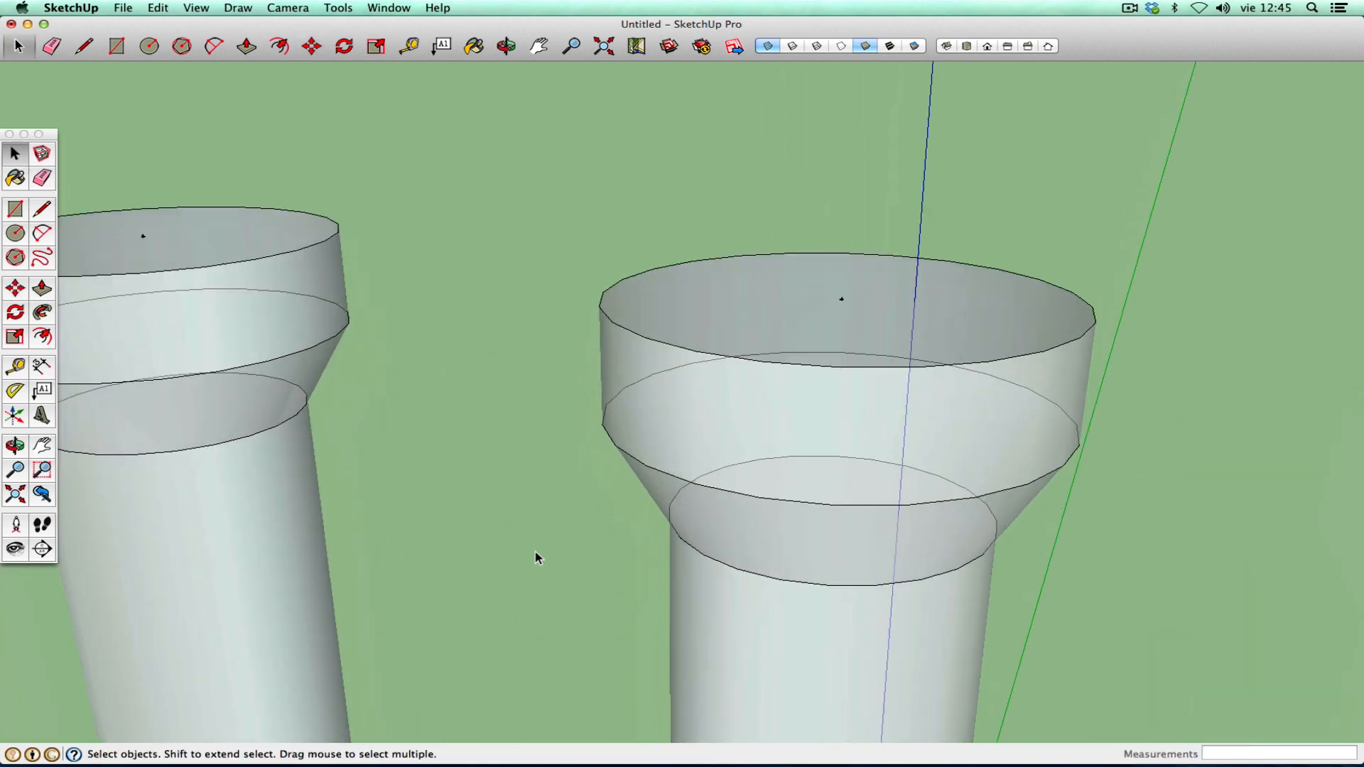
pyautogui.scroll(-6, 535, 549)
pyautogui.scroll(-3, 535, 552)
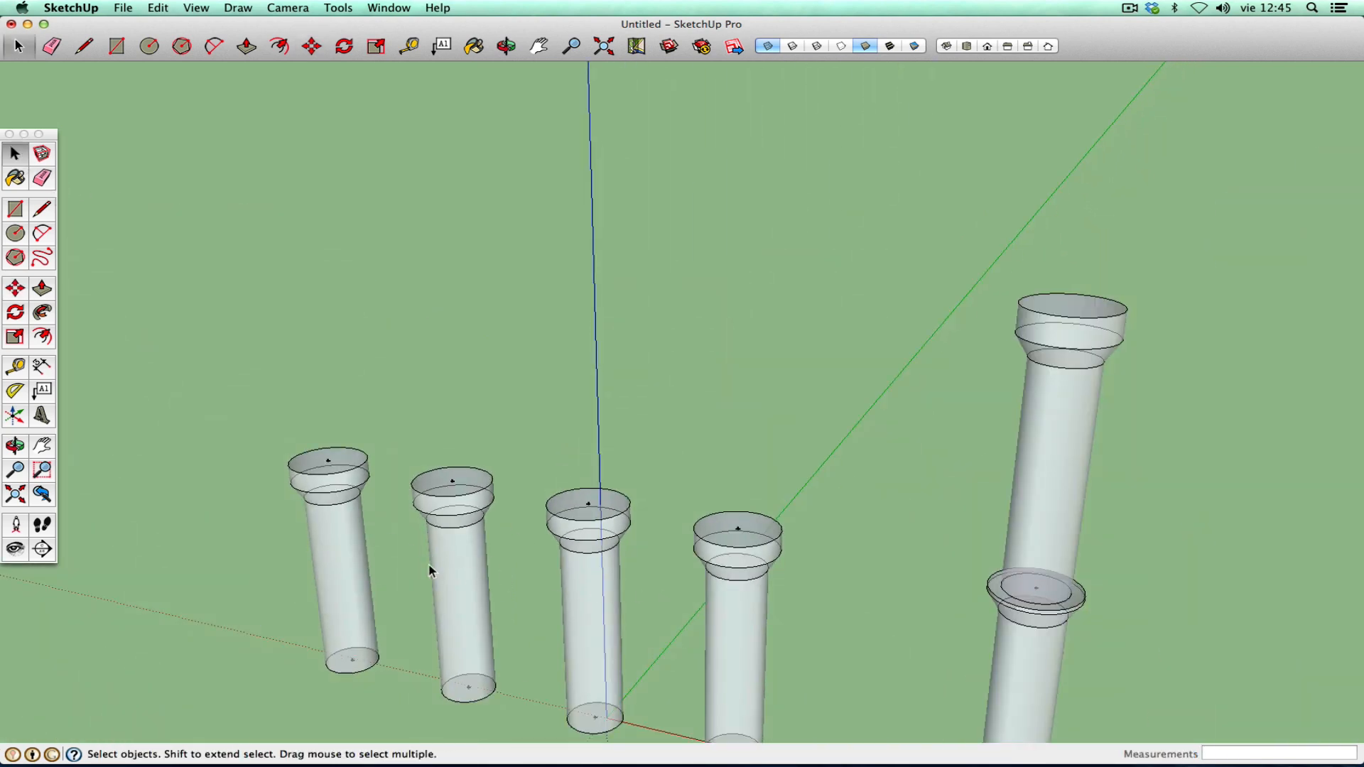
pyautogui.click(16, 289)
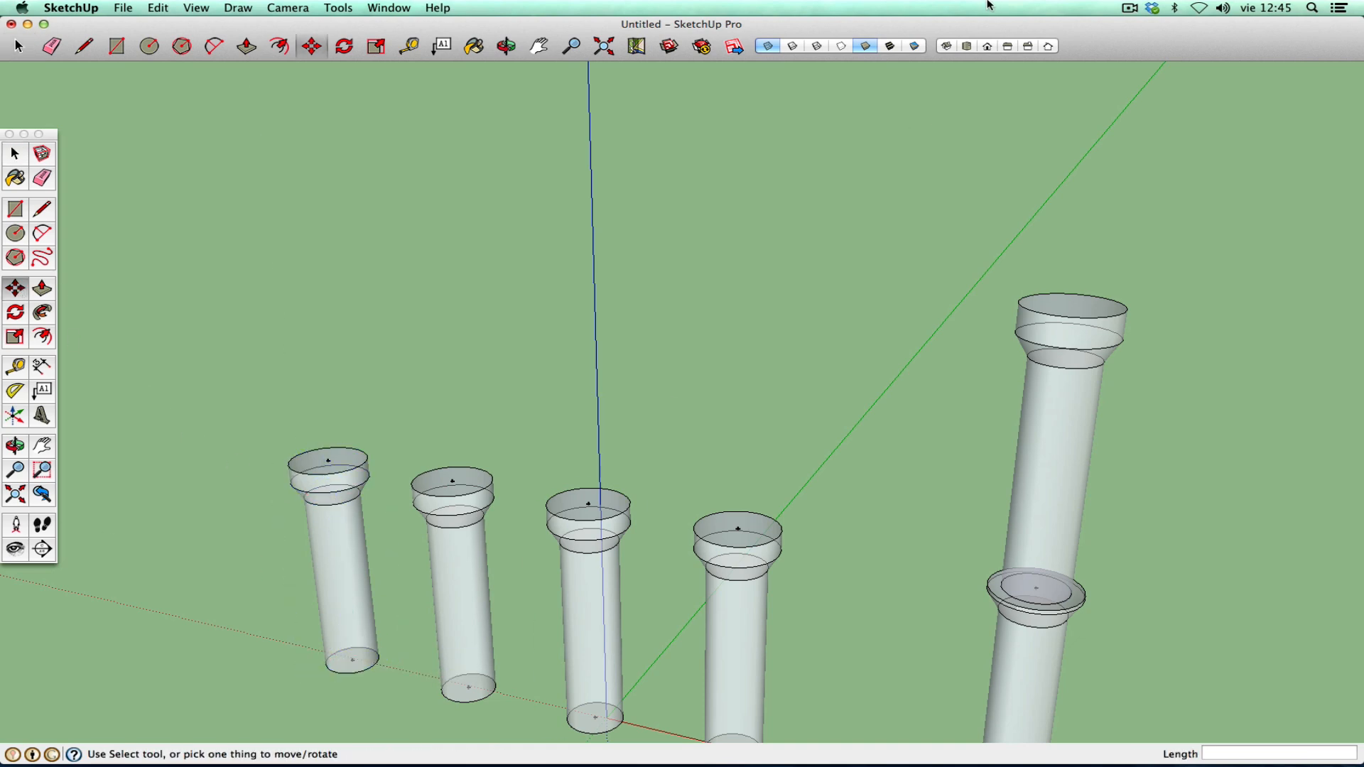
pyautogui.click(351, 661)
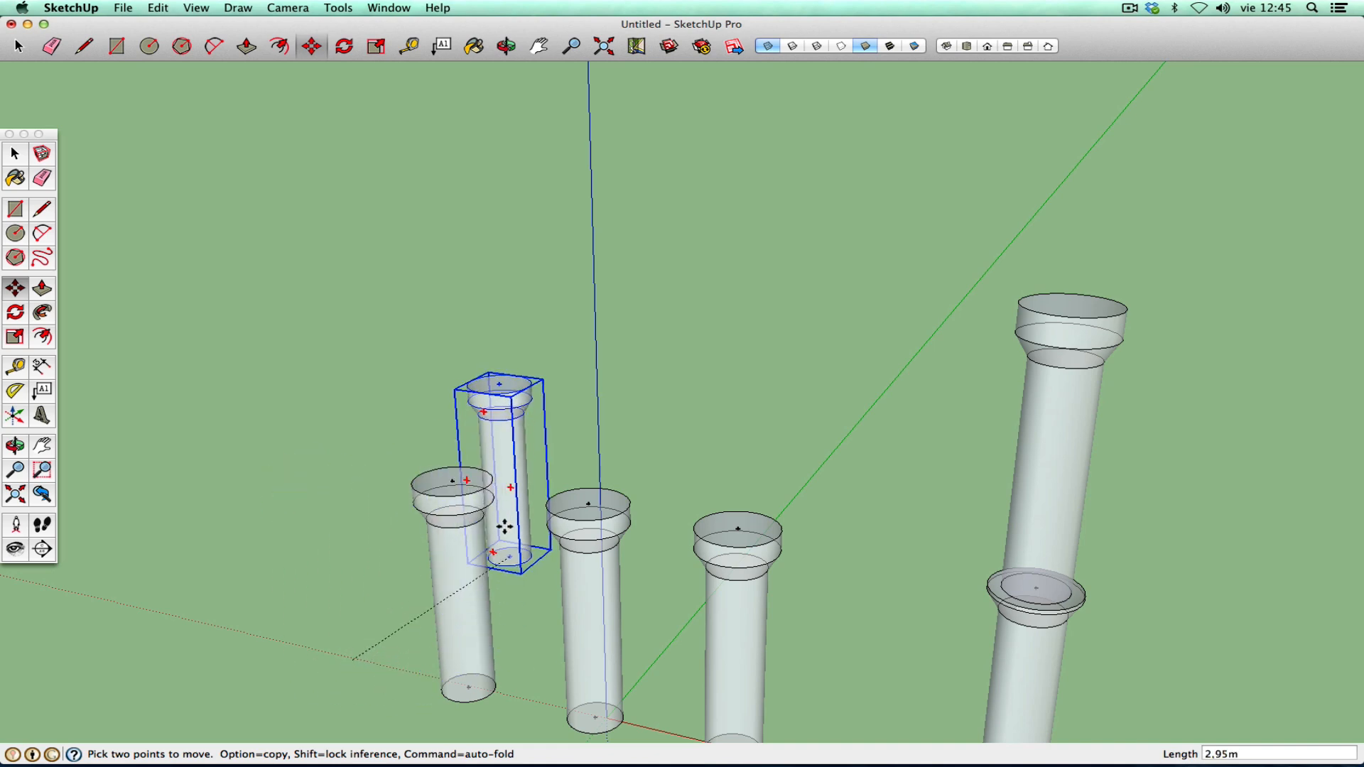
pyautogui.click(452, 481)
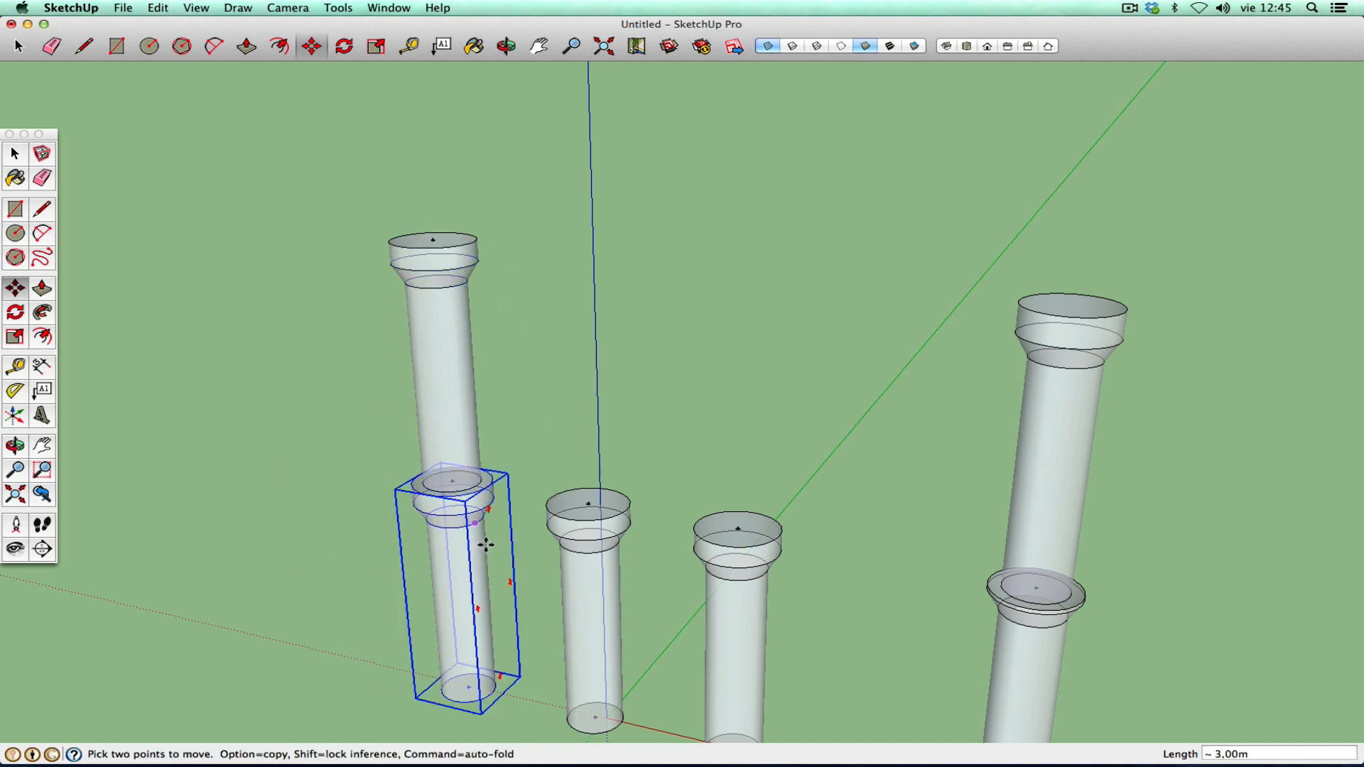
pyautogui.click(594, 718)
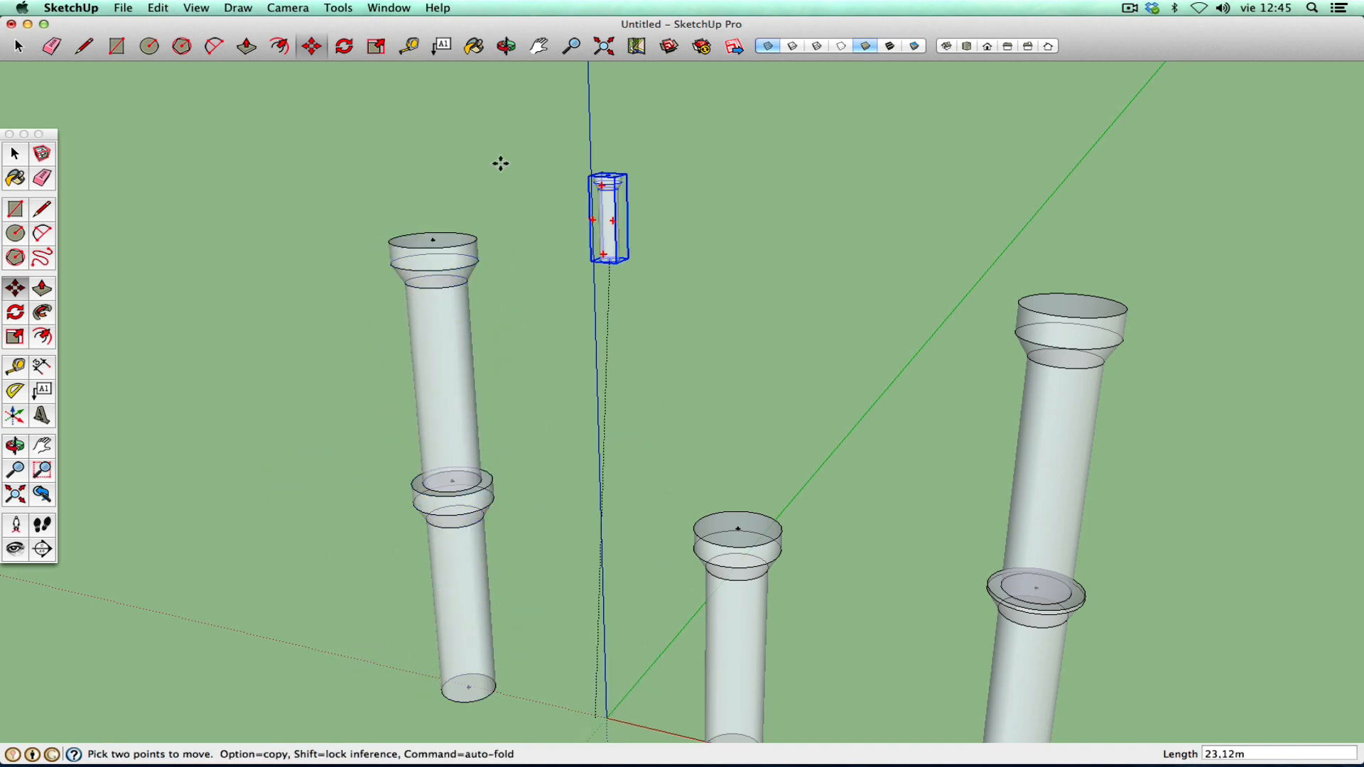
pyautogui.click(434, 242)
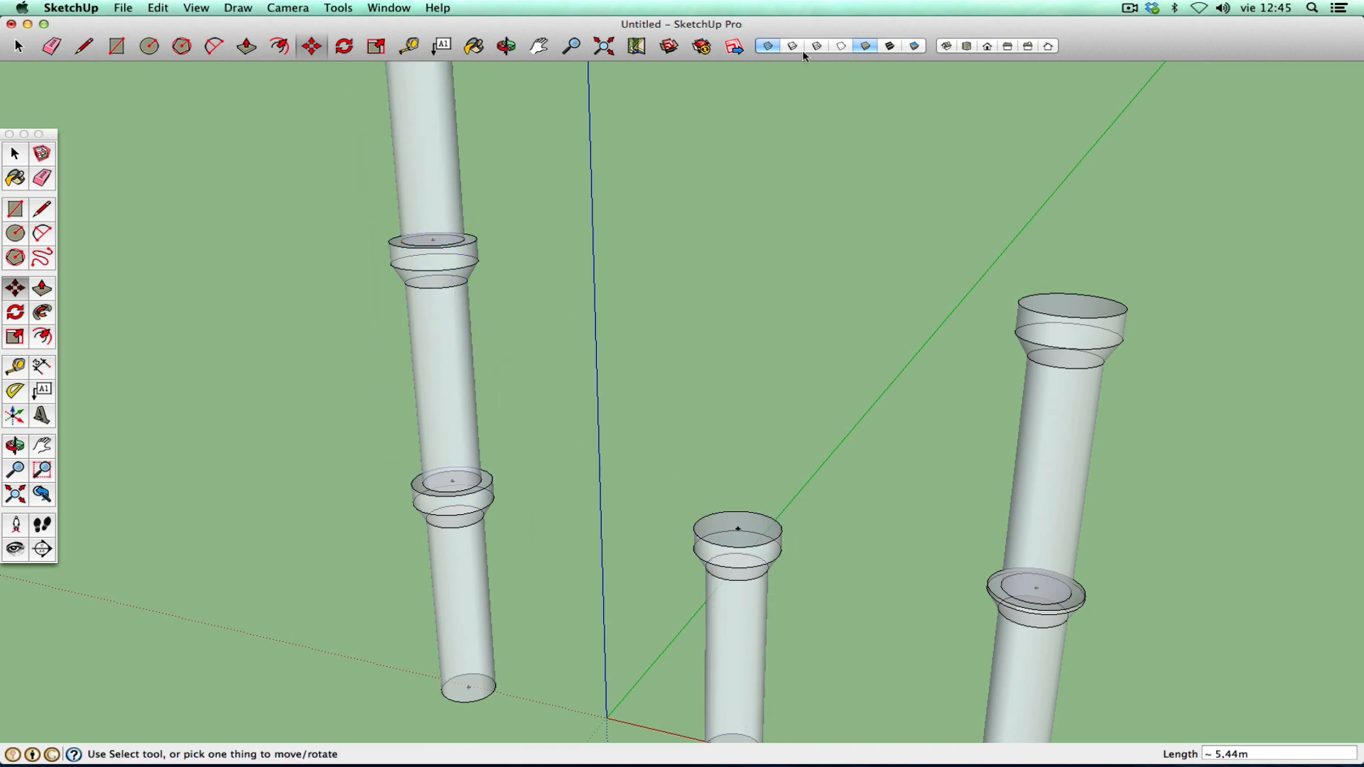
# - Examine the three stacked columns with X-ray off from a lower viewpoint
pyautogui.click(774, 47)
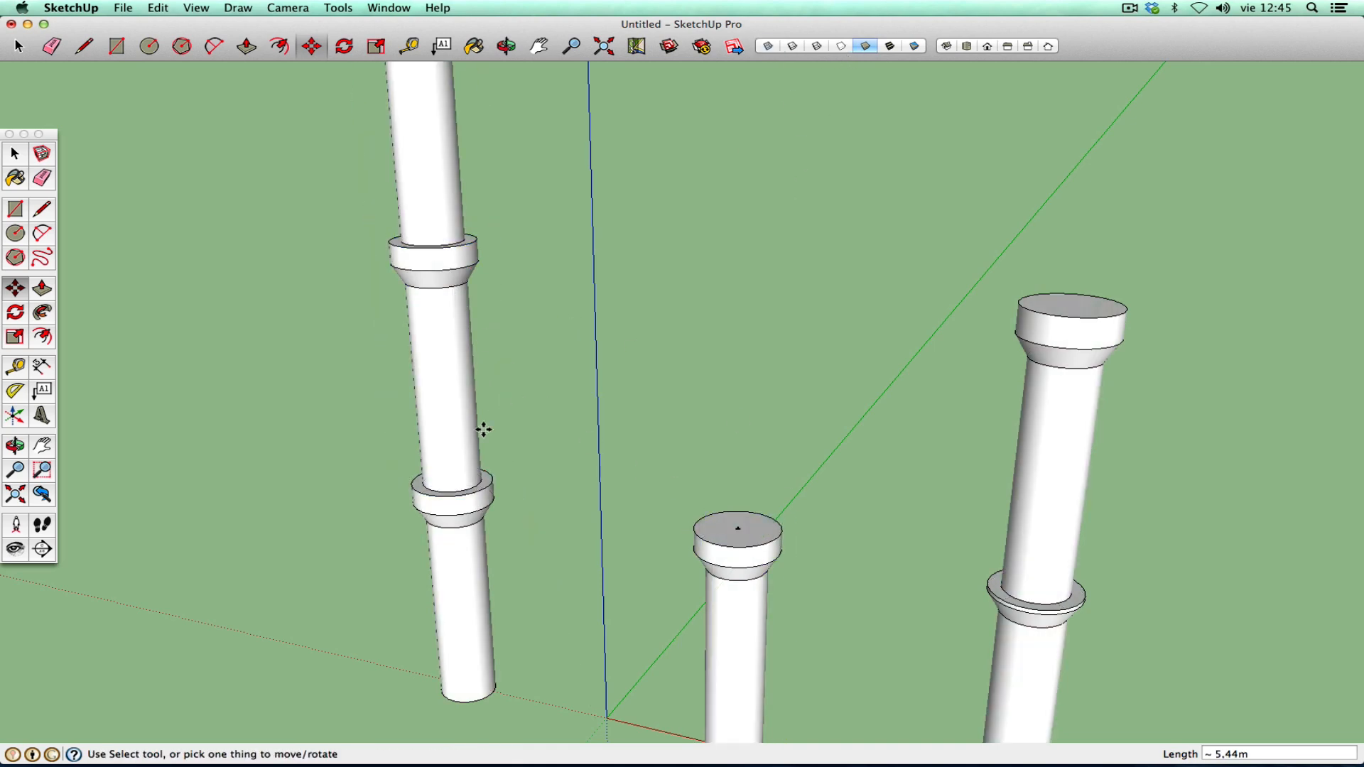
pyautogui.scroll(-6, 643, 423)
pyautogui.click(41, 450)
pyautogui.moveTo(467, 460); pyautogui.dragTo(362, 542)
pyautogui.click(16, 446)
pyautogui.moveTo(336, 491); pyautogui.dragTo(399, 333)
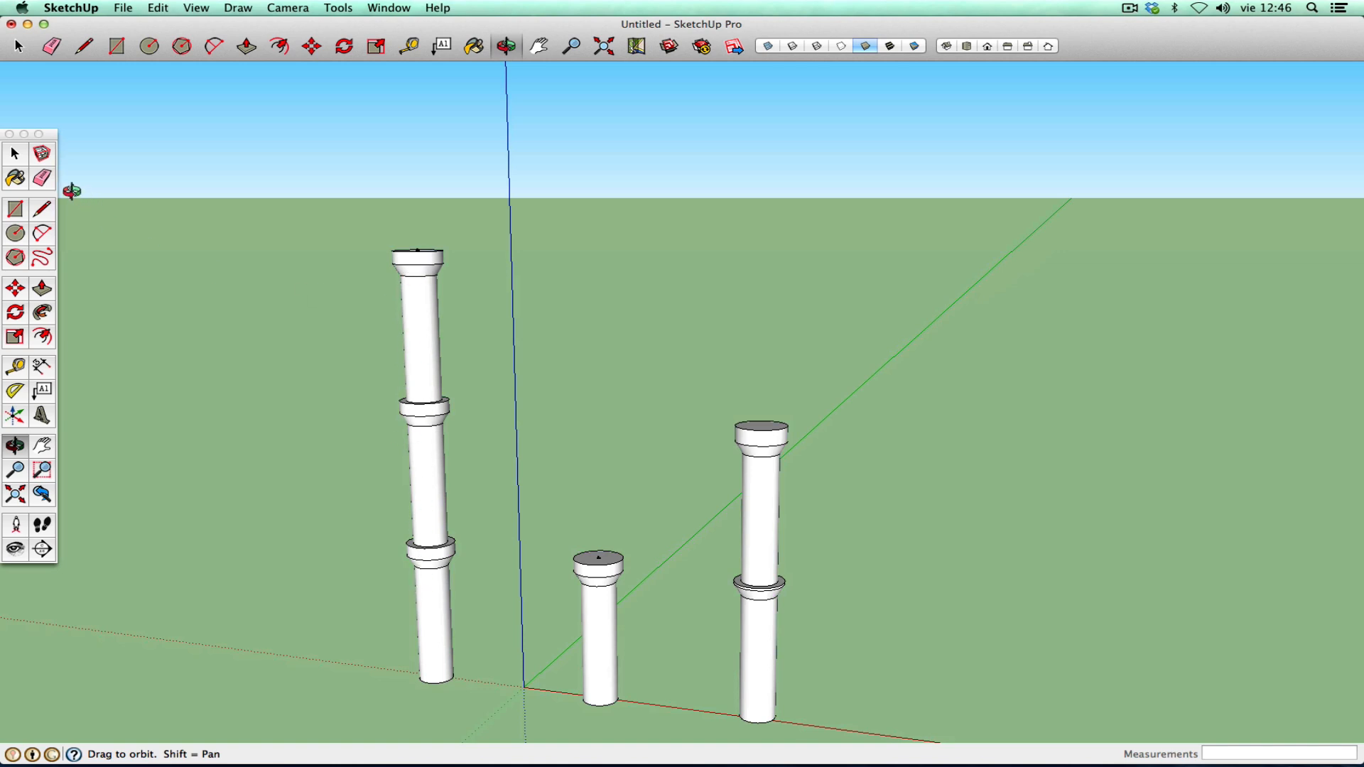
# - Undo the stacking moves to restore the row of four columns, and turn X-ray back on
pyautogui.click(15, 155)
pyautogui.click(158, 8)
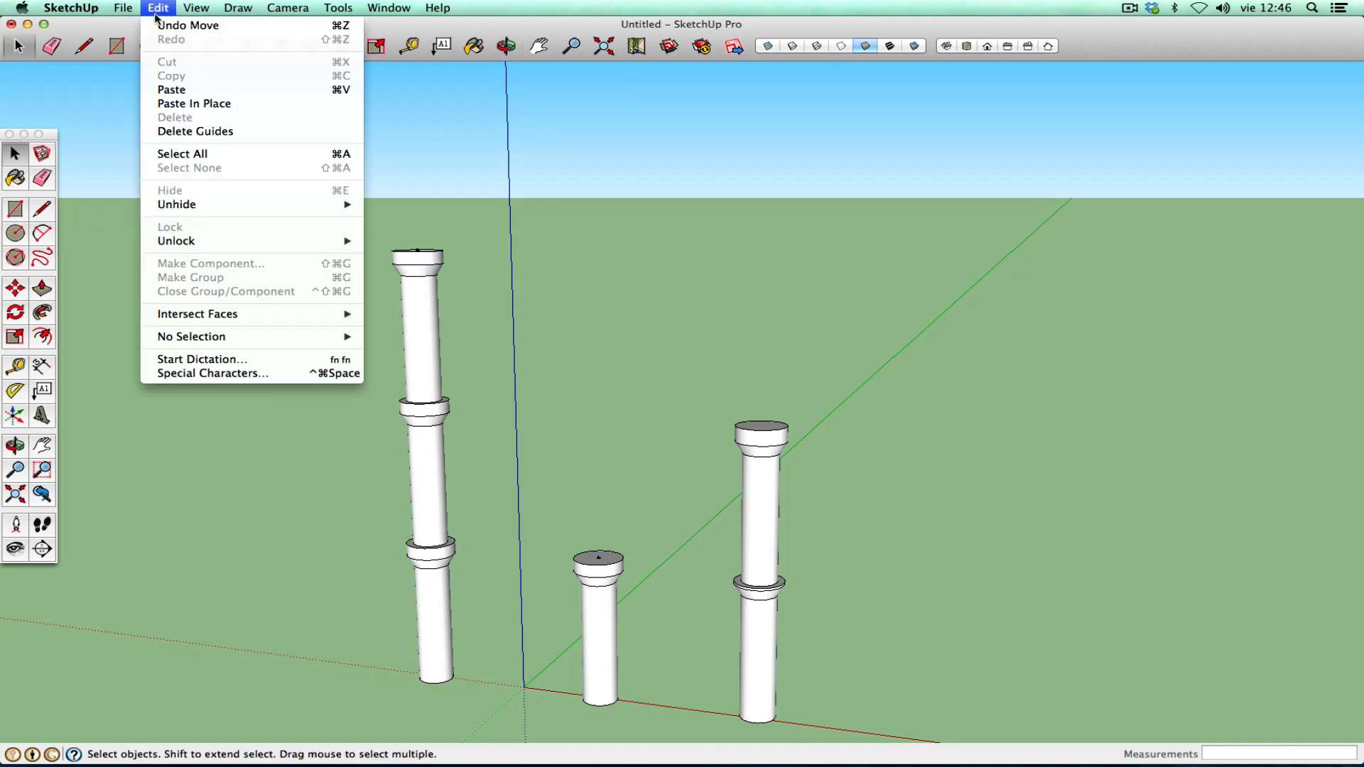
pyautogui.click(169, 27)
pyautogui.click(161, 7)
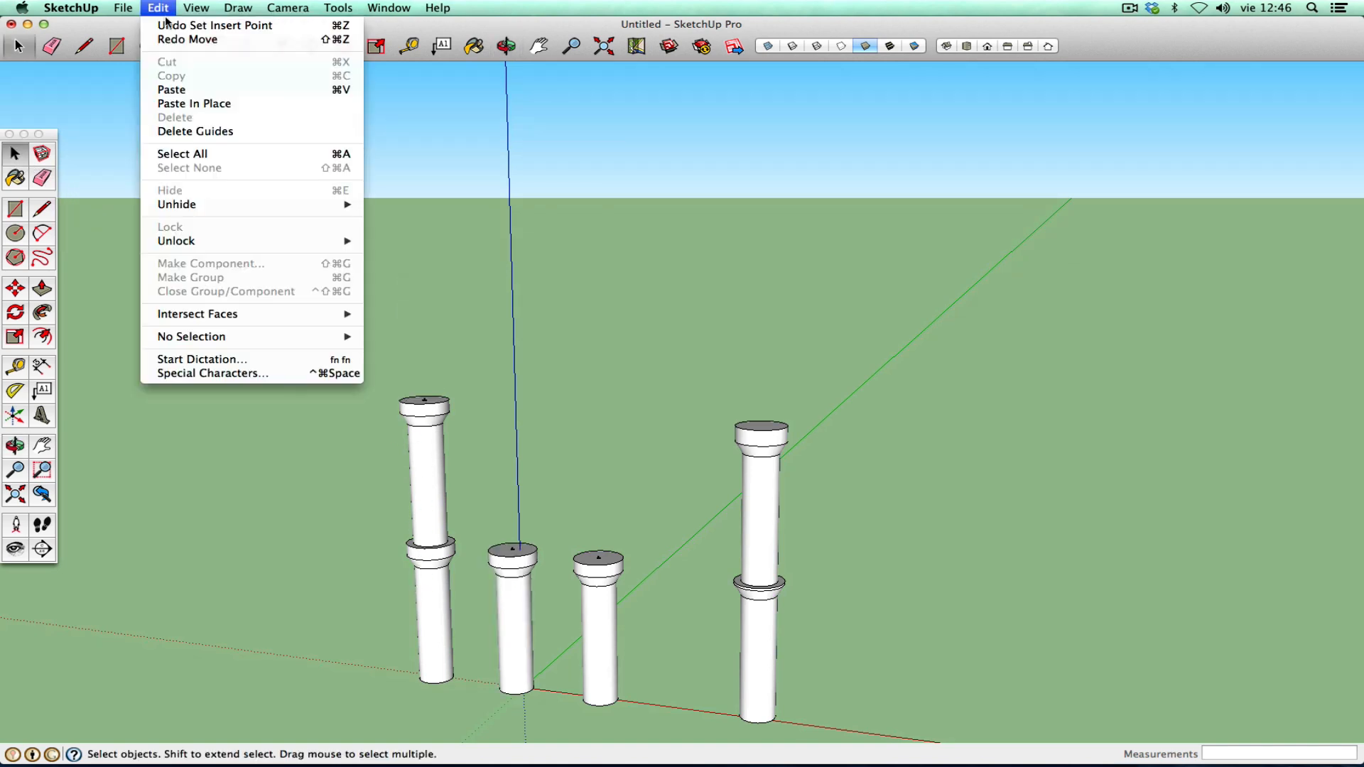
pyautogui.click(166, 26)
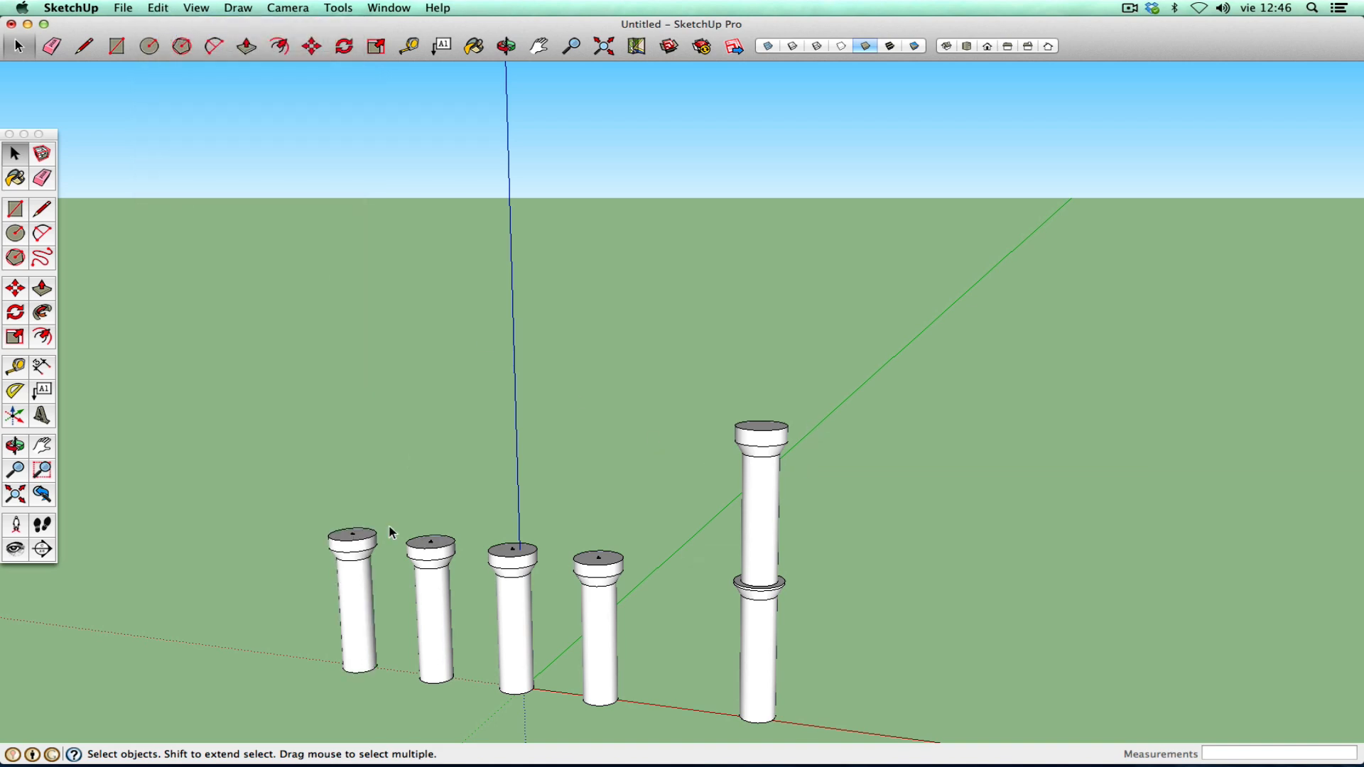
pyautogui.click(768, 47)
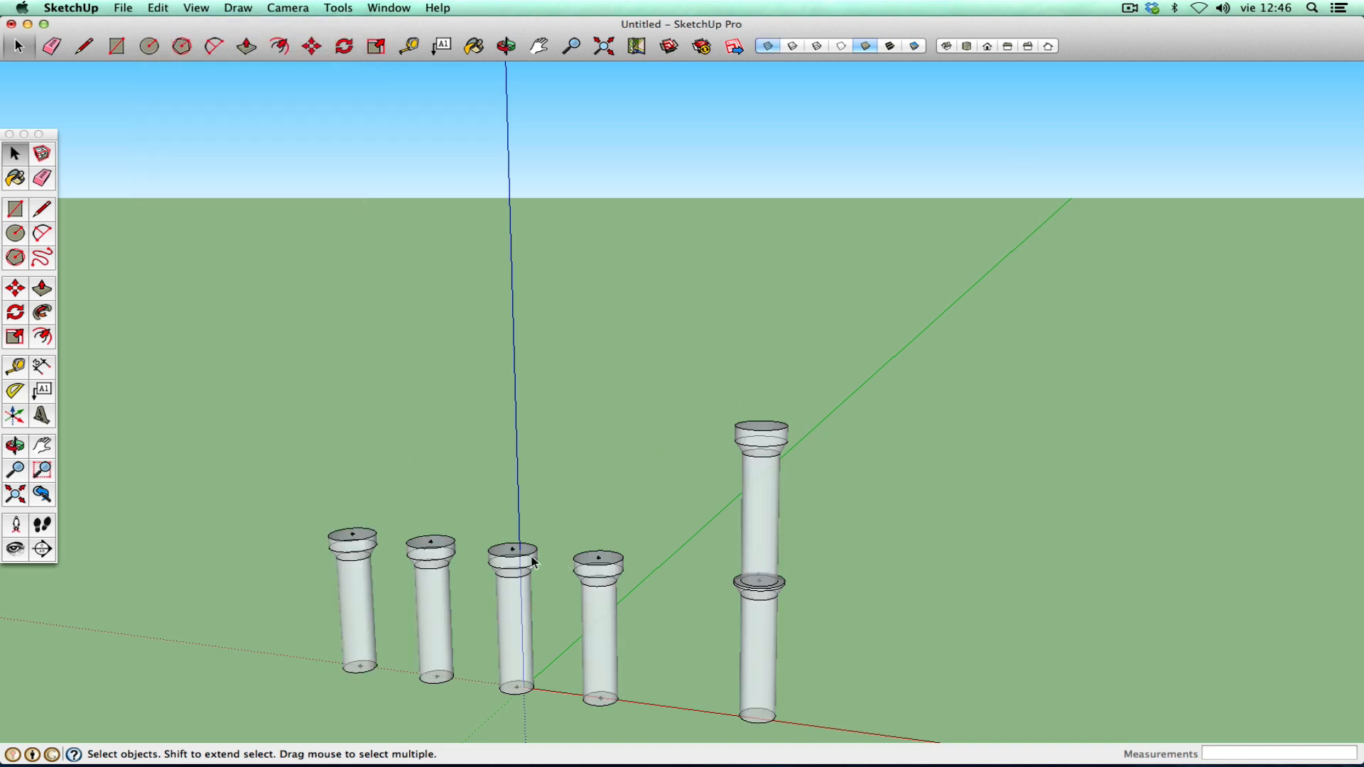
pyautogui.moveTo(530, 605); pyautogui.dragTo(526, 615)
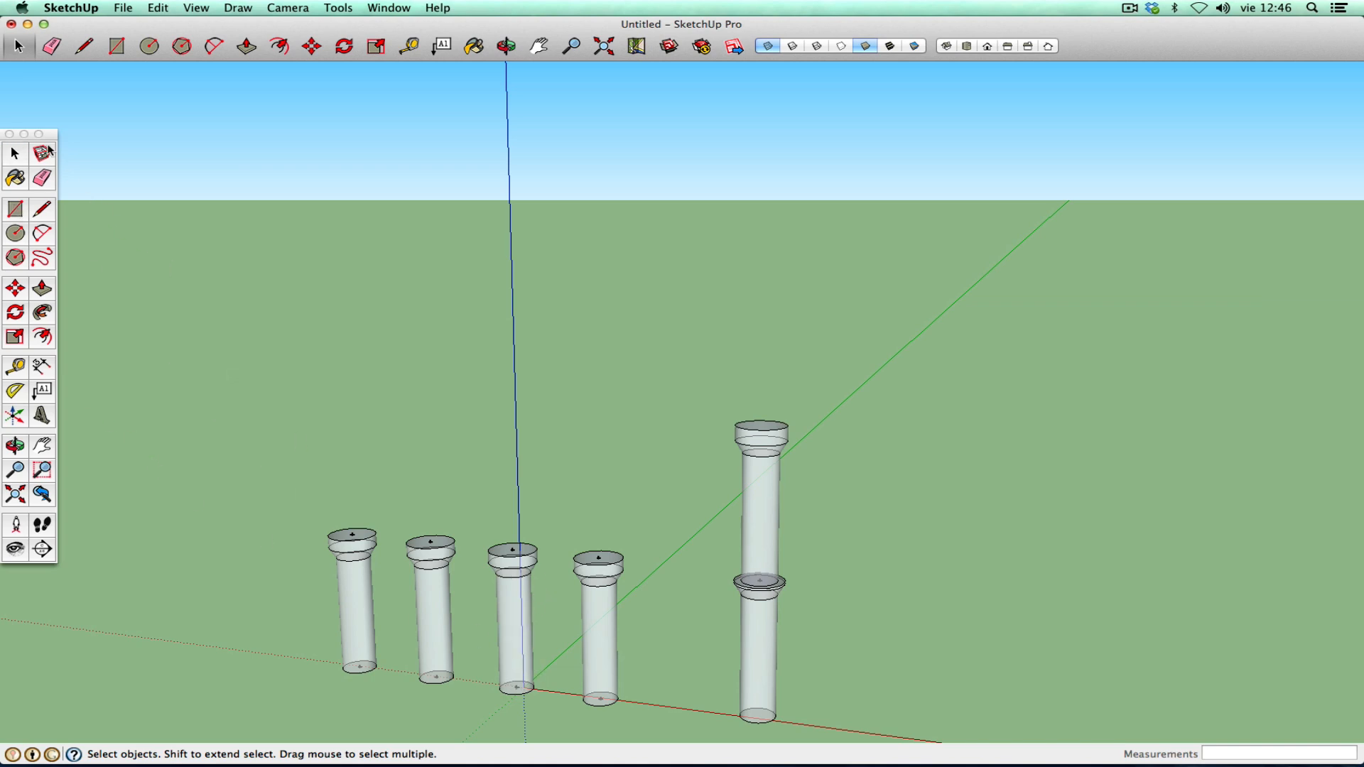
# - Open the second column's component and push its base face 1.30 m up with Push/Pull to shorten the shaft
pyautogui.click(12, 149)
pyautogui.doubleClick(451, 609)
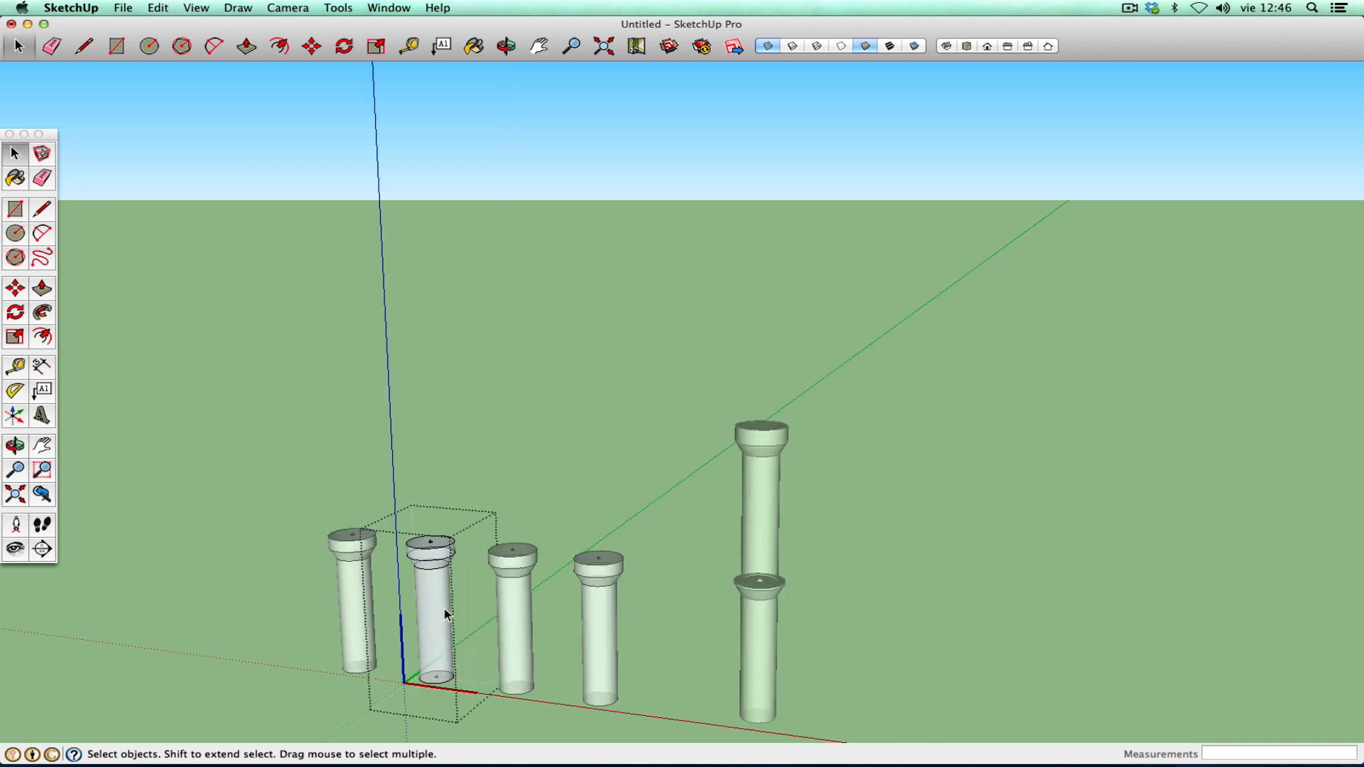
pyautogui.click(20, 449)
pyautogui.moveTo(451, 640); pyautogui.dragTo(432, 442)
pyautogui.rightClick(385, 563)
pyautogui.click(407, 571)
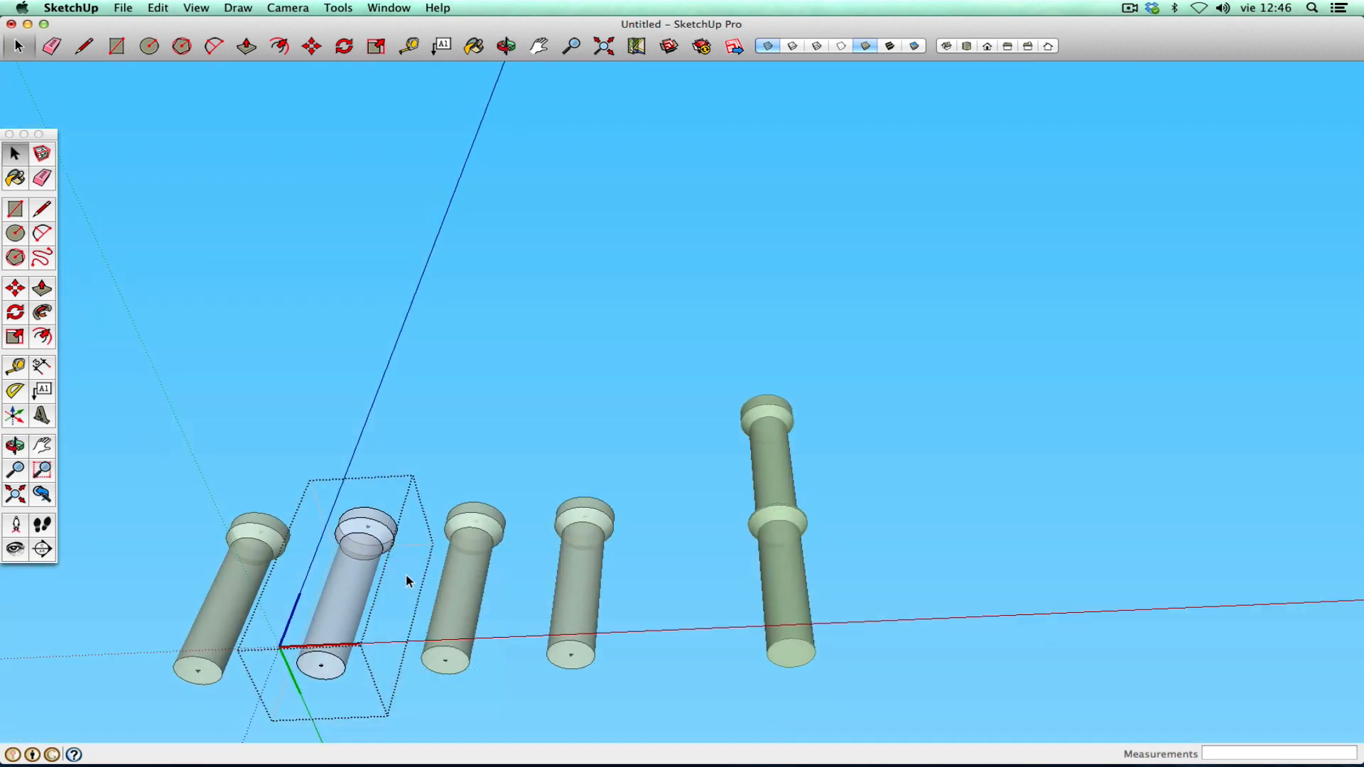
pyautogui.click(42, 288)
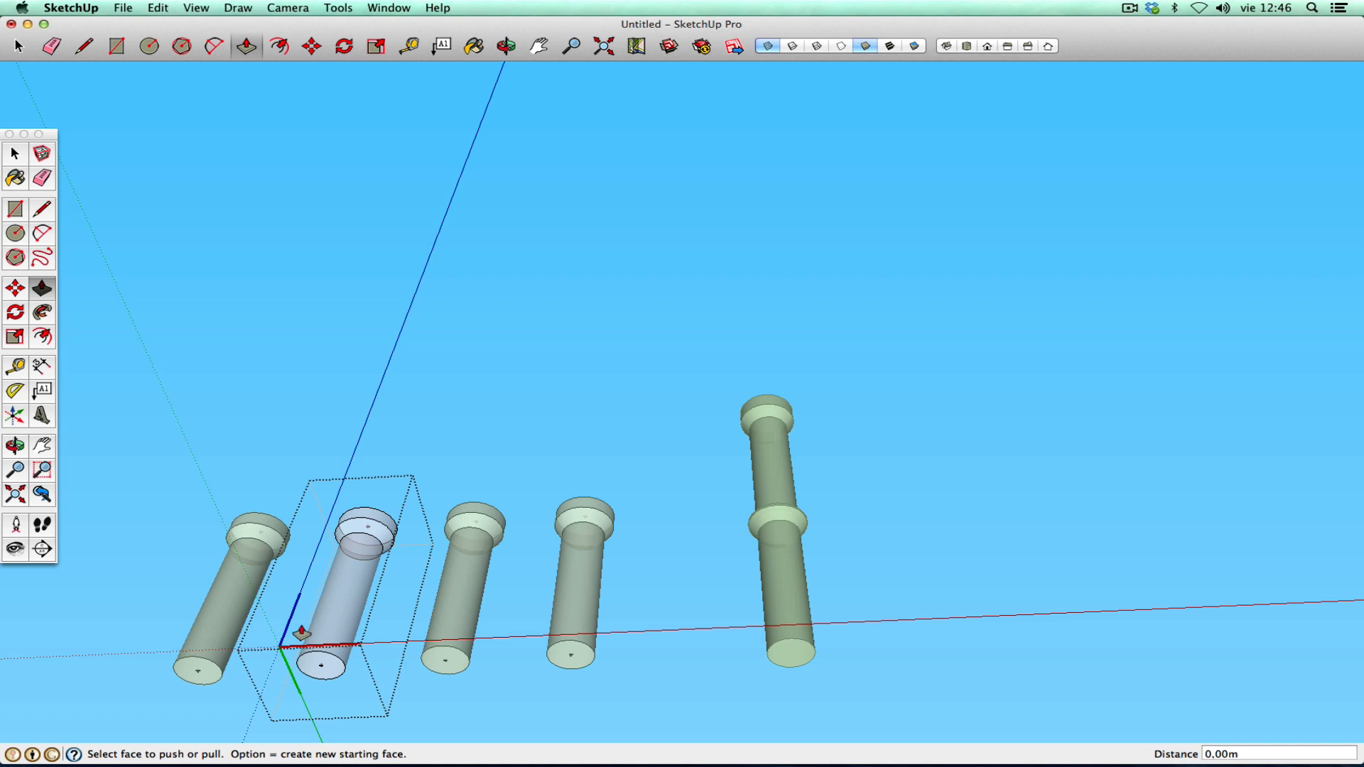
pyautogui.click(324, 665)
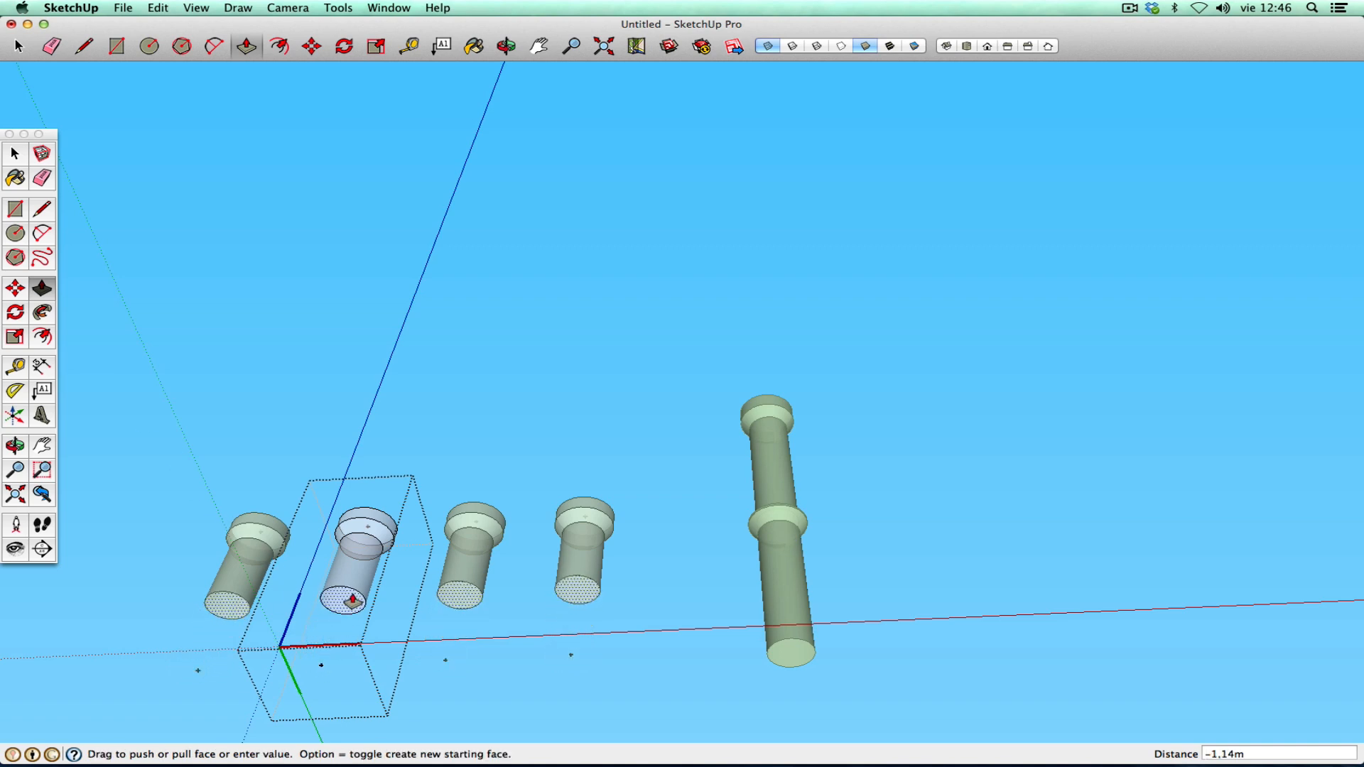
pyautogui.click(353, 594)
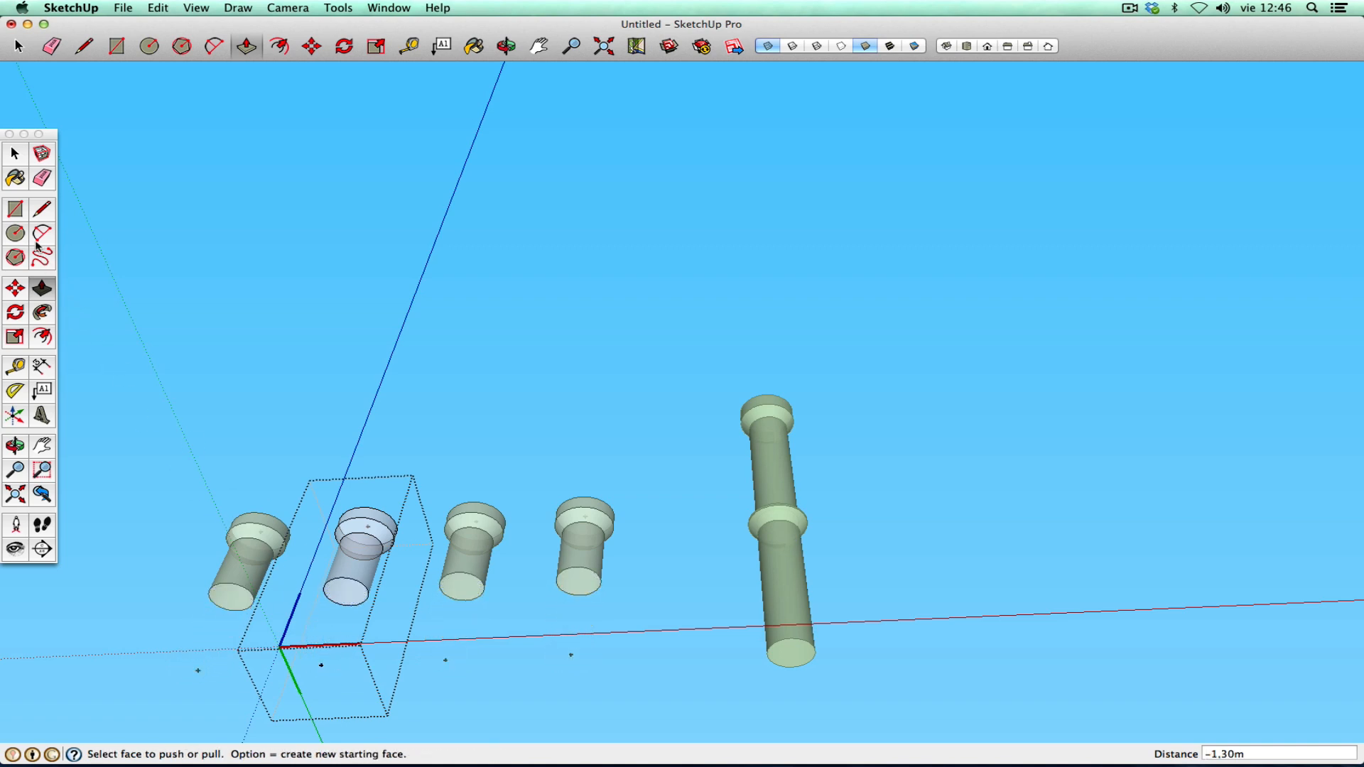
# - Set the camera to a top view with parallel projection, with the Rectangle tool ready inside the column component
pyautogui.click(16, 210)
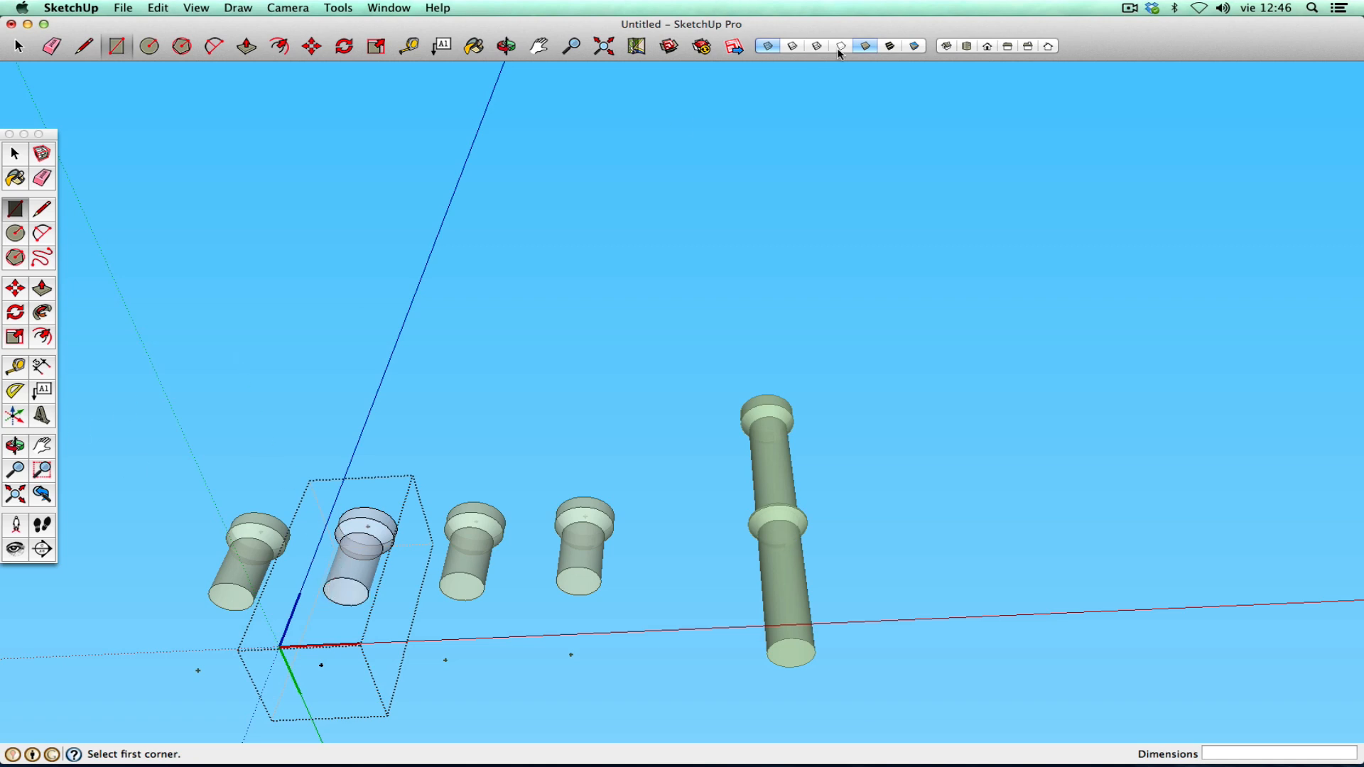
pyautogui.click(968, 46)
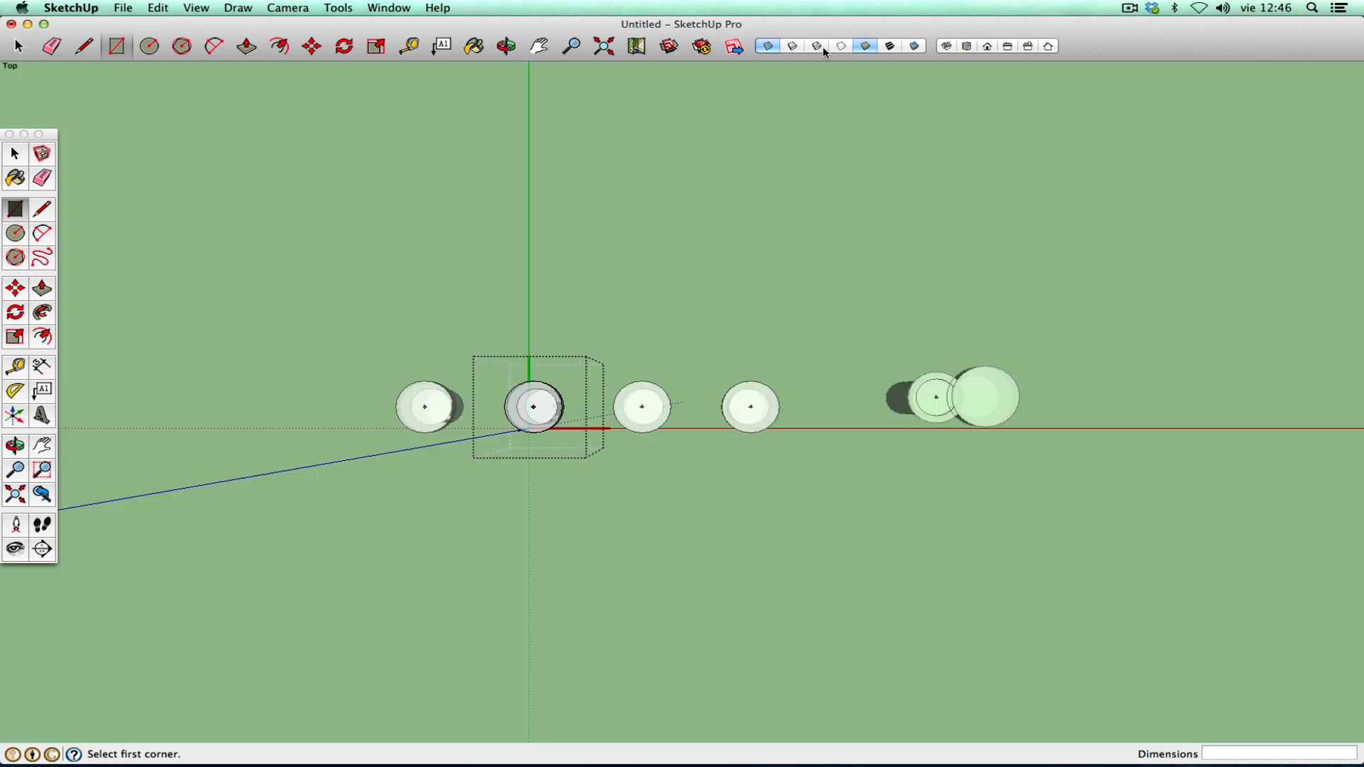
pyautogui.click(199, 8)
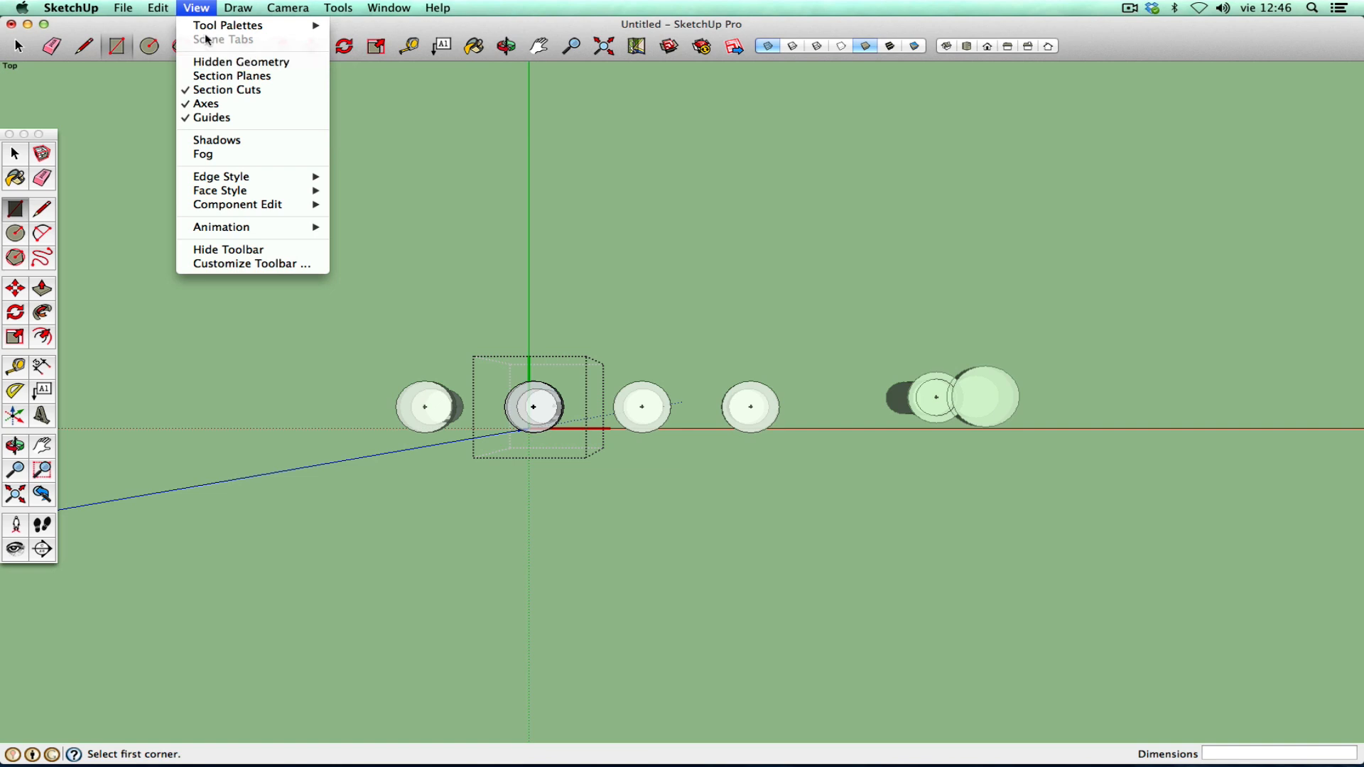
pyautogui.moveTo(284, 11)
pyautogui.click(296, 74)
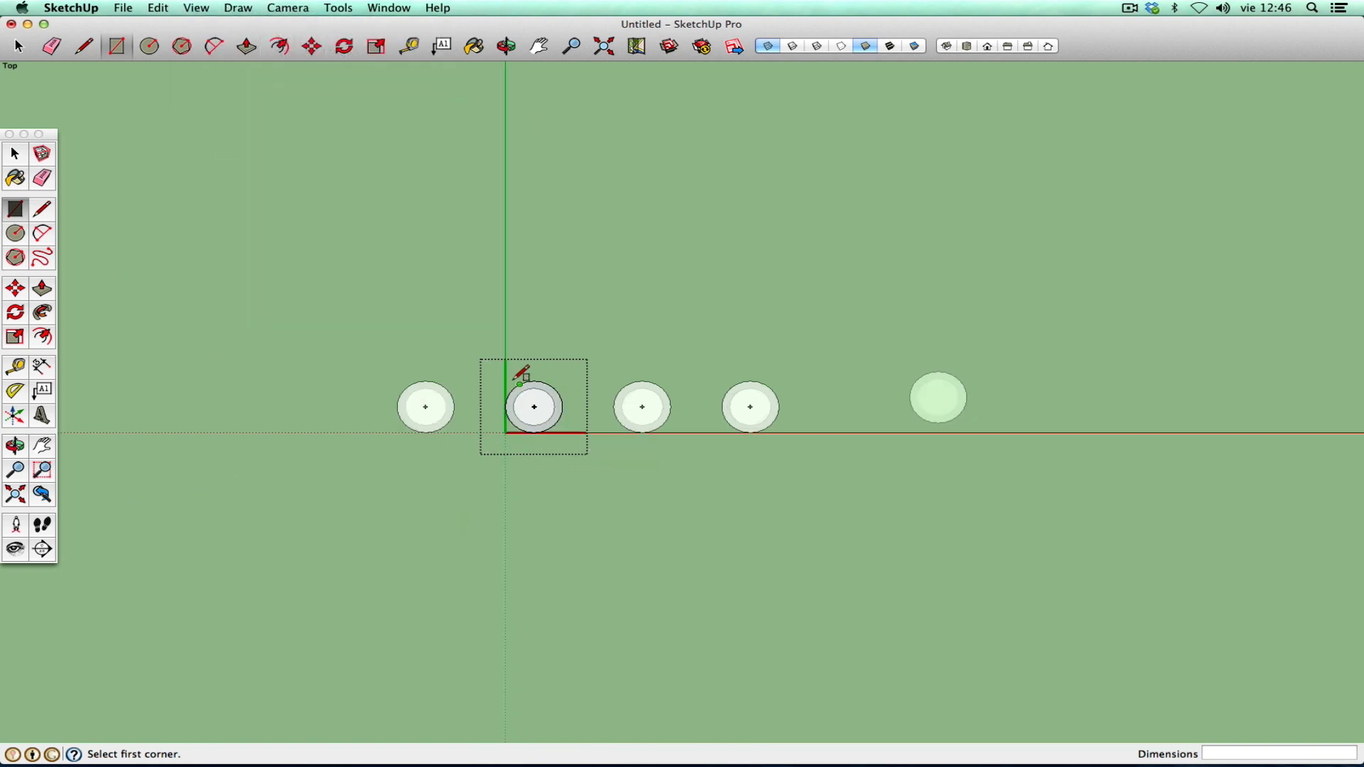
# - Draw a rectangle around the column's base guide point, extrude it up to the shortened shaft as a box, and close the component
pyautogui.click(493, 377)
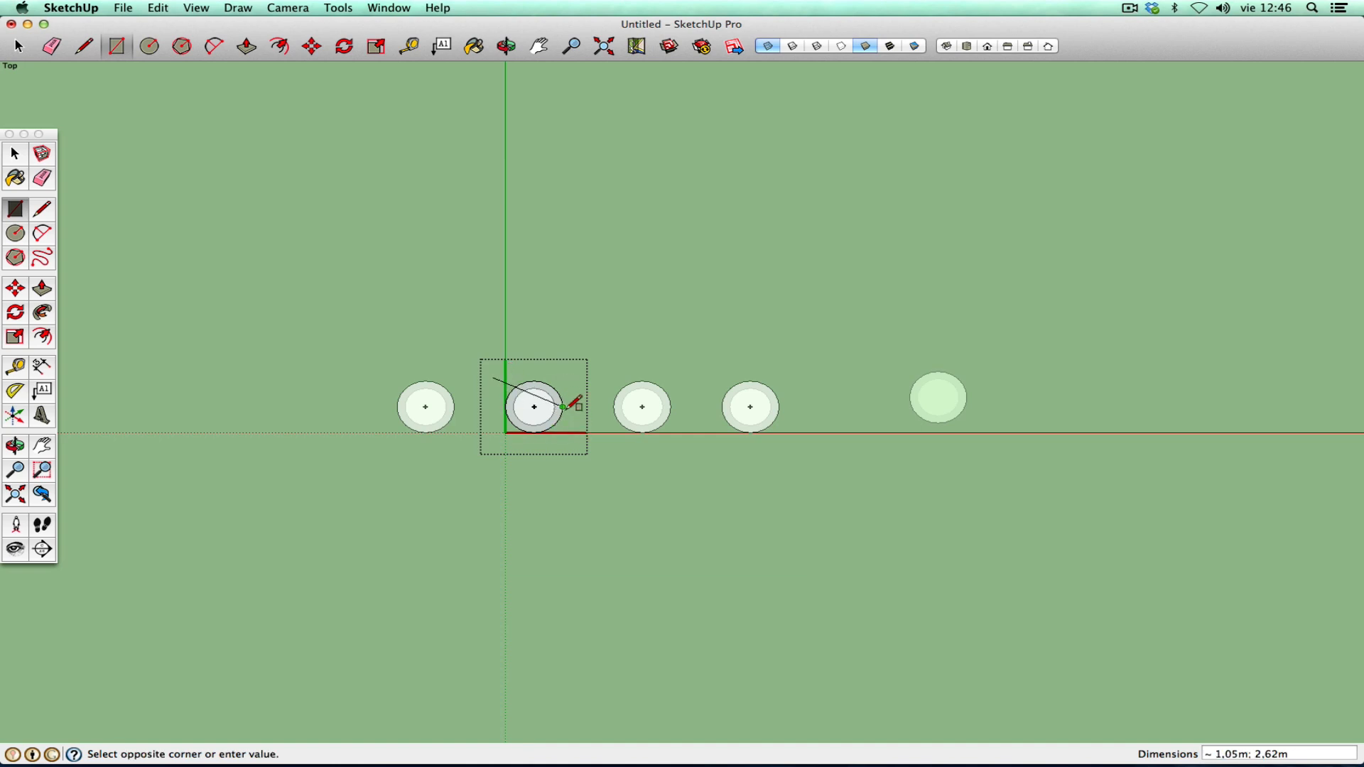
pyautogui.click(577, 449)
pyautogui.click(15, 446)
pyautogui.moveTo(204, 535); pyautogui.dragTo(515, 539)
pyautogui.scroll(-3, 552, 532)
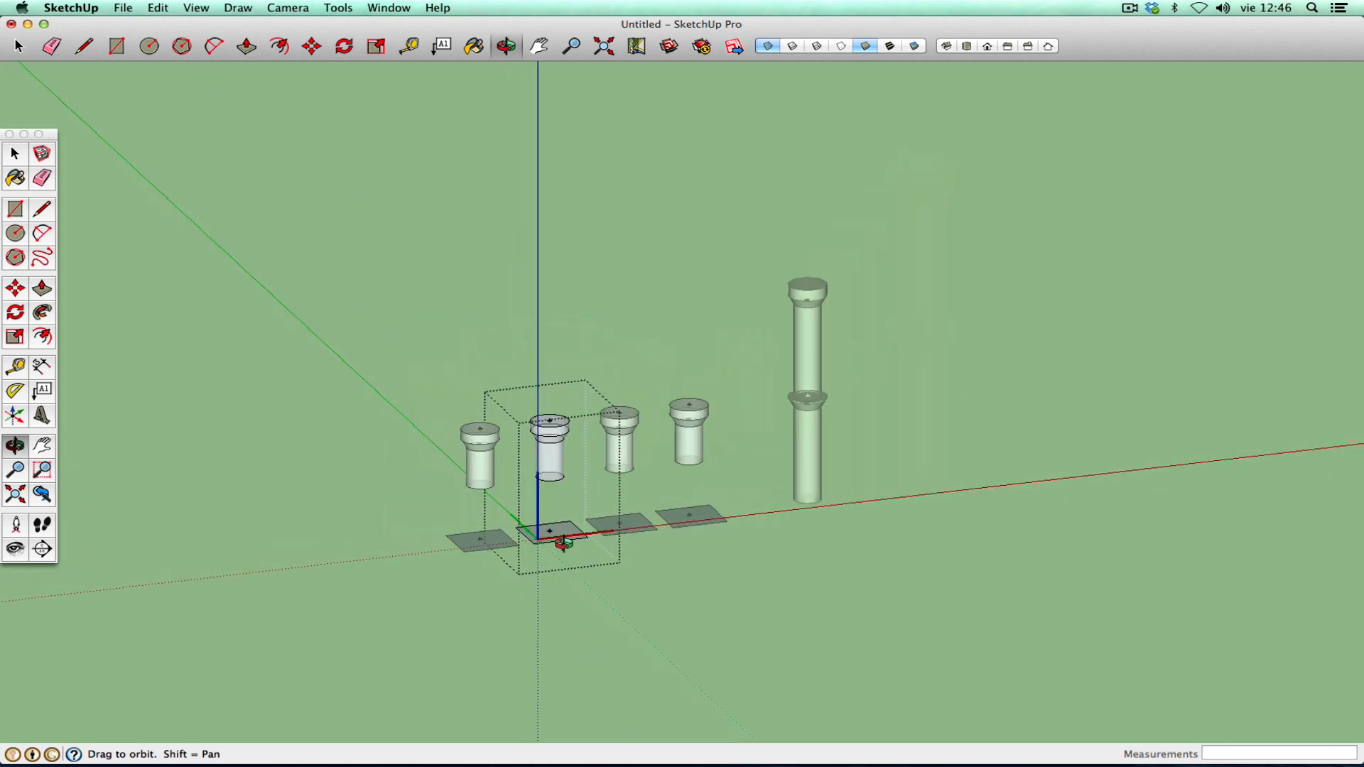
pyautogui.scroll(7, 554, 527)
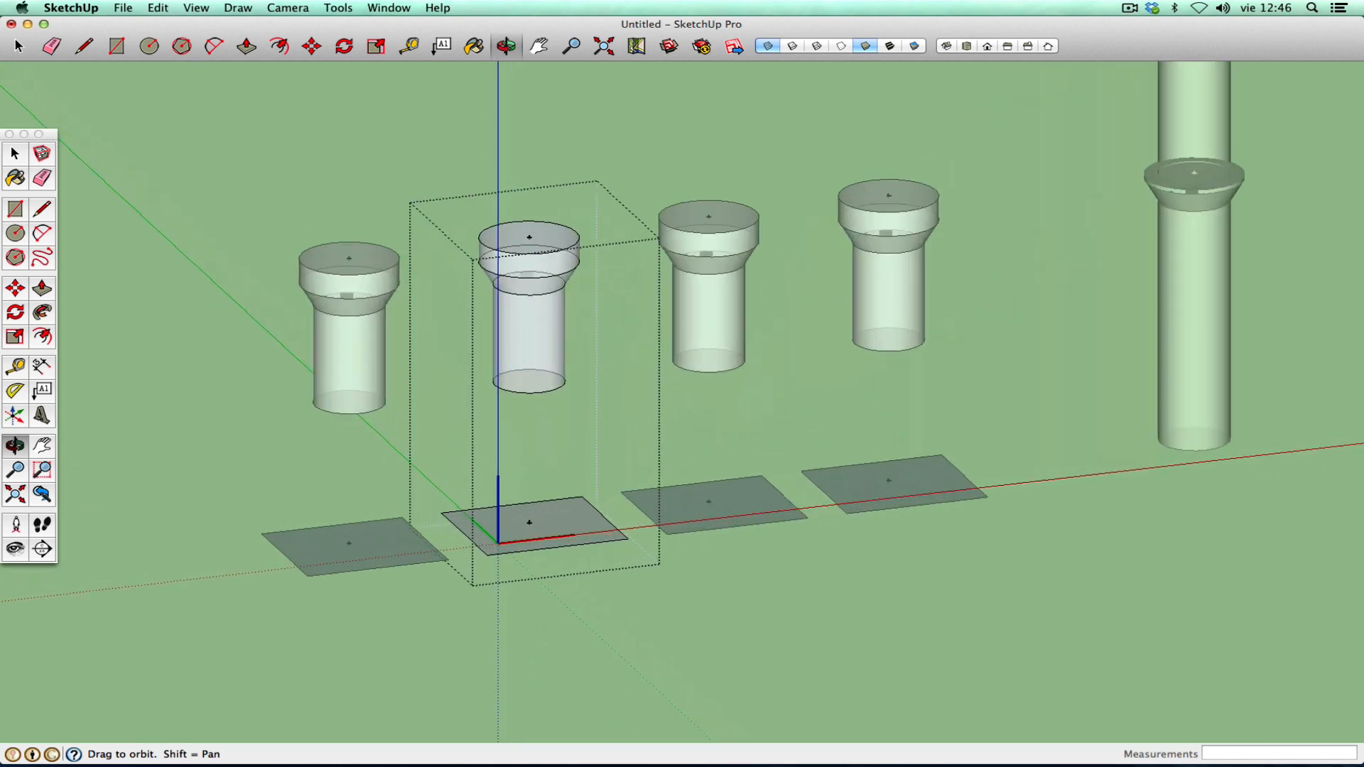
pyautogui.click(42, 288)
pyautogui.moveTo(476, 526); pyautogui.dragTo(546, 390)
pyautogui.click(14, 154)
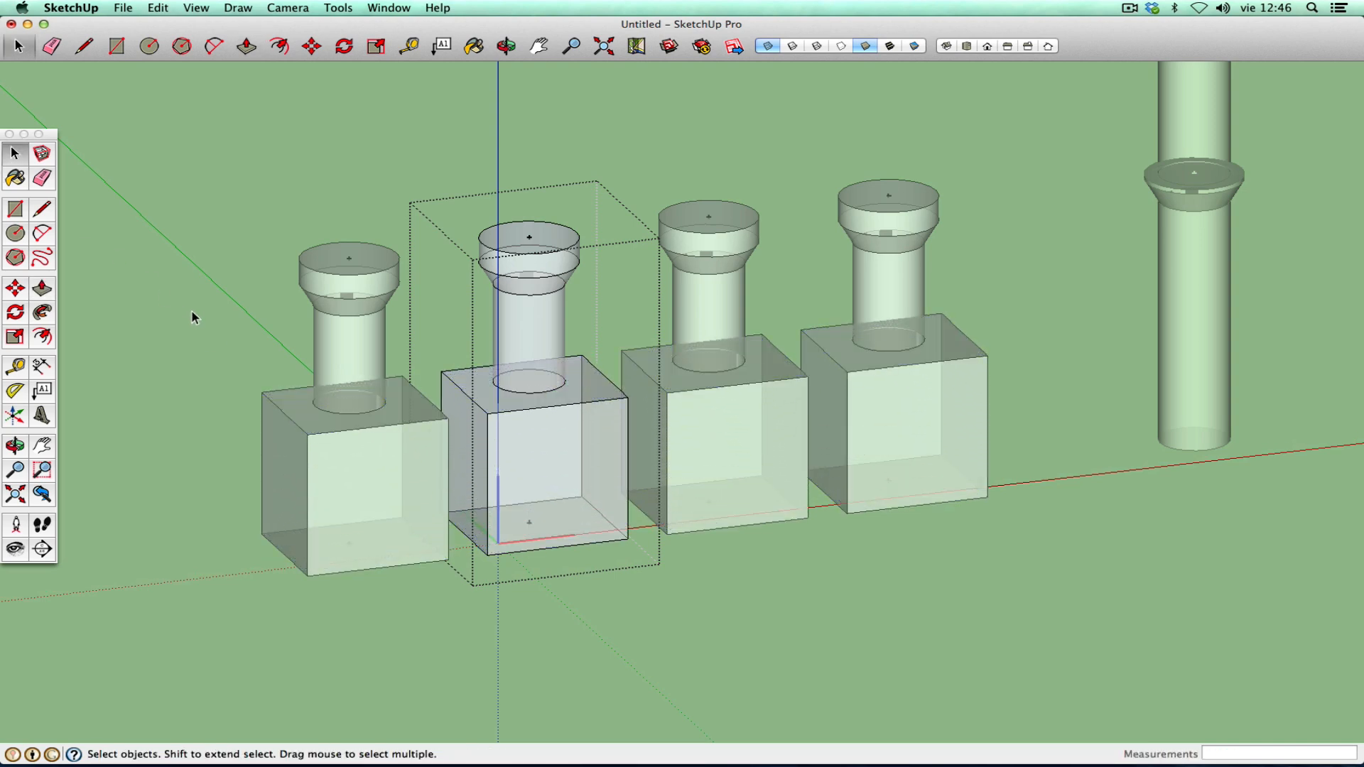
pyautogui.click(149, 475)
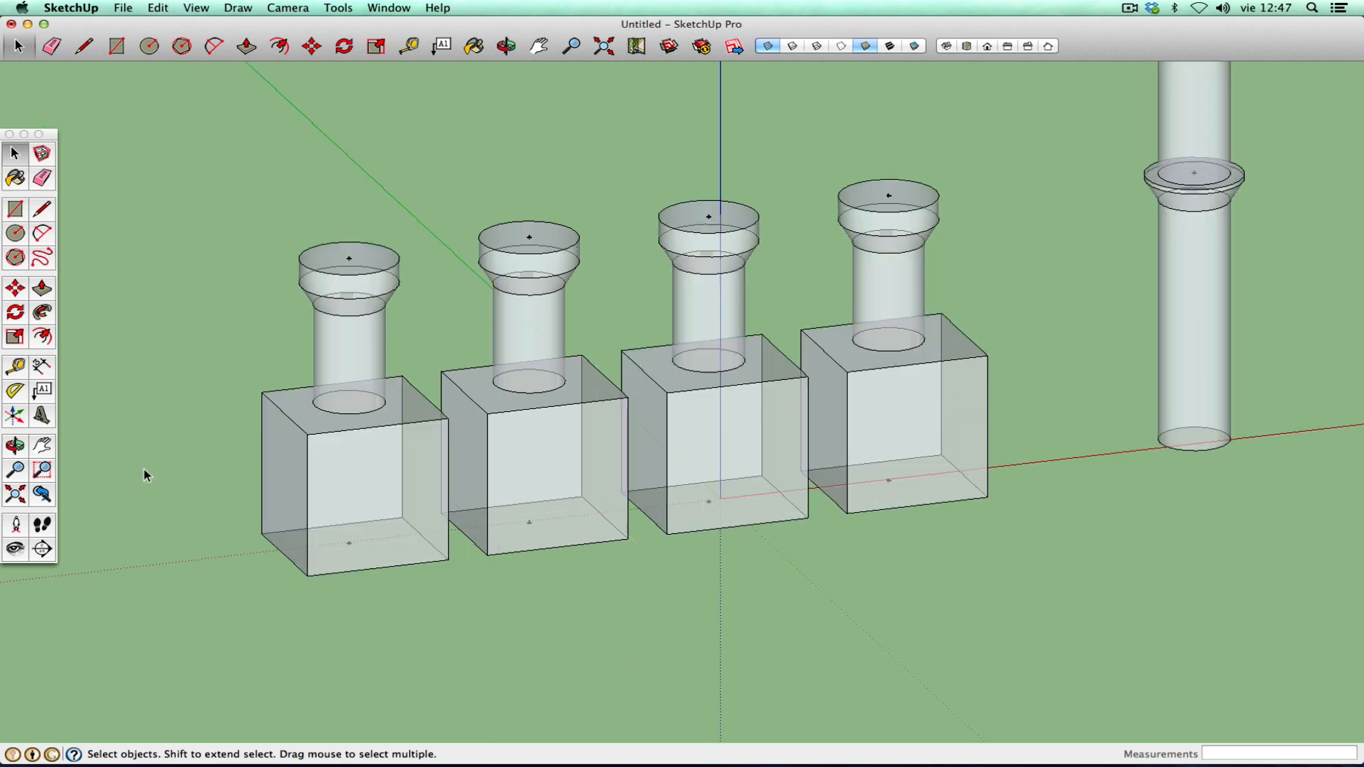
# - Turn X-ray off and examine the boxed columns beside the stacked pair from farther away
pyautogui.click(792, 50)
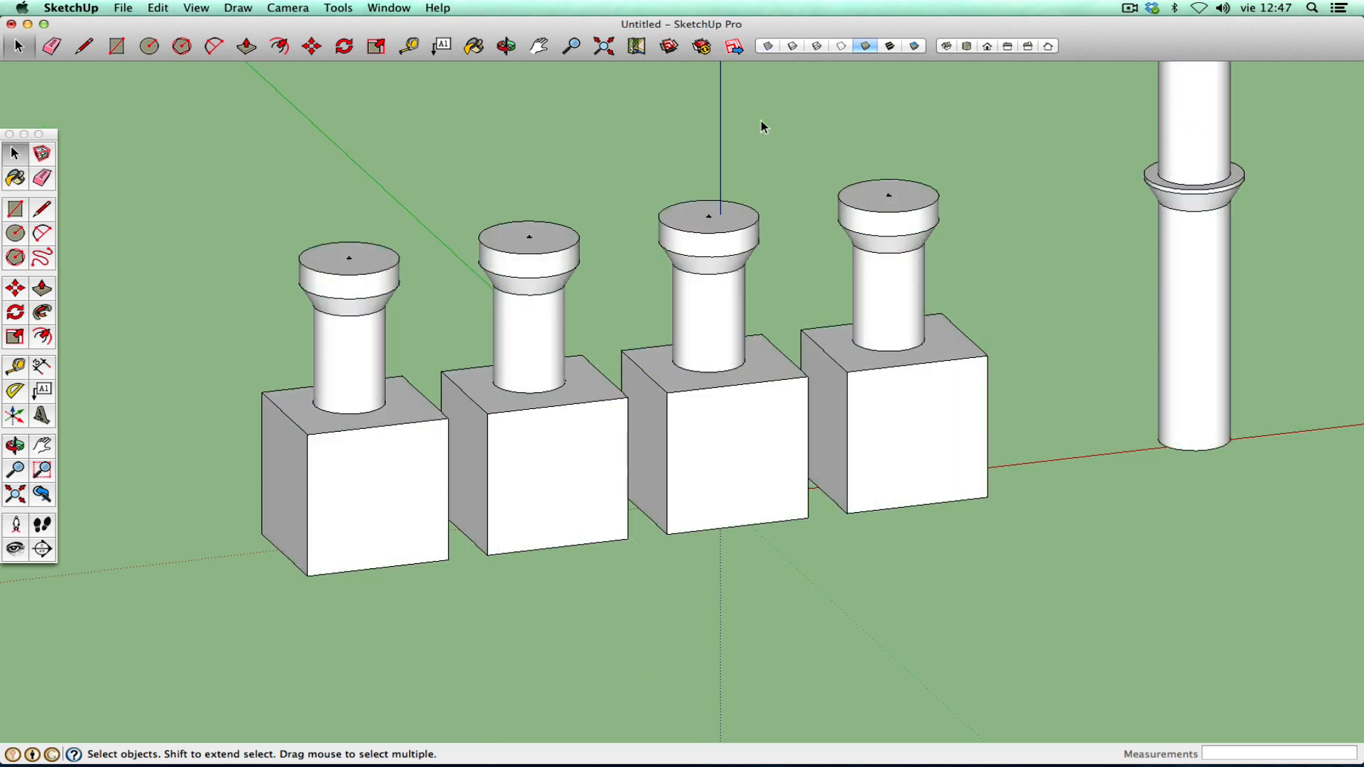
pyautogui.scroll(-6, 666, 545)
pyautogui.press('h')
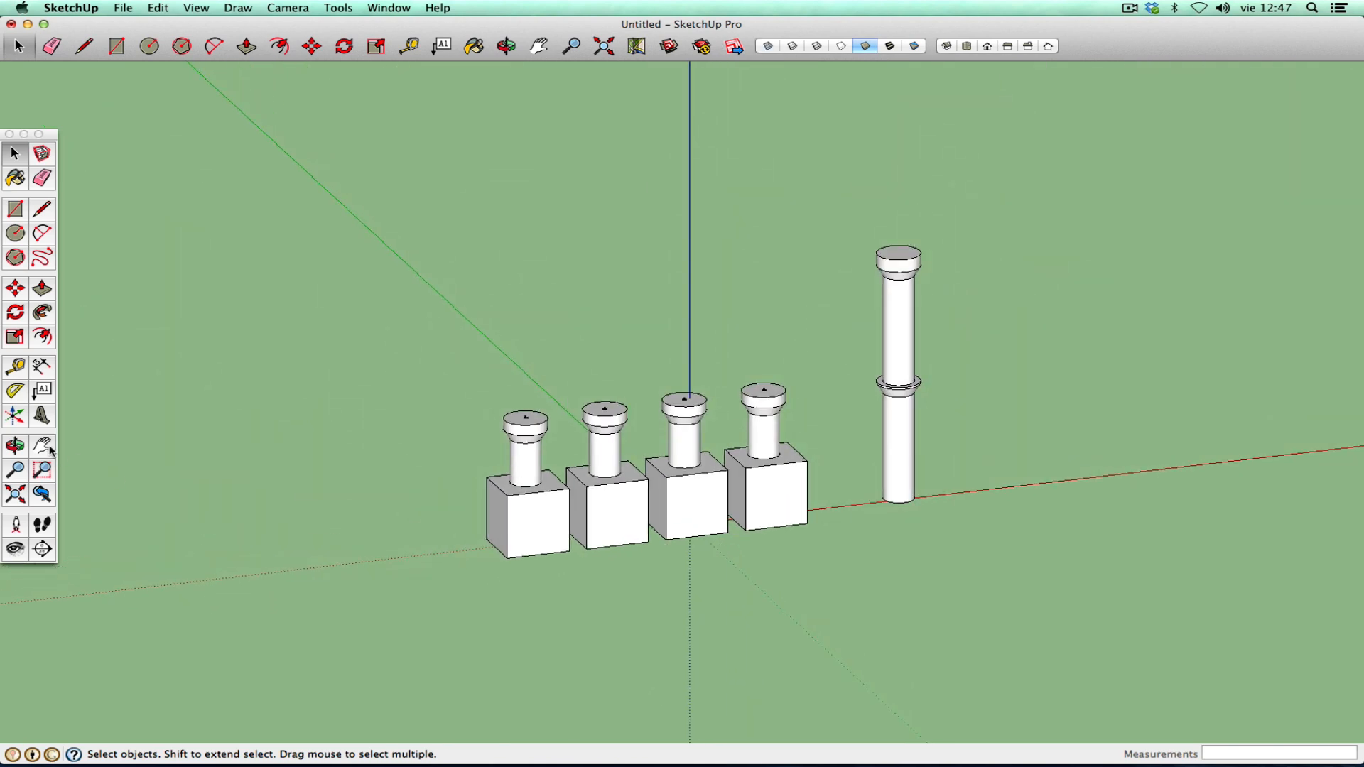
pyautogui.moveTo(369, 494); pyautogui.dragTo(223, 509)
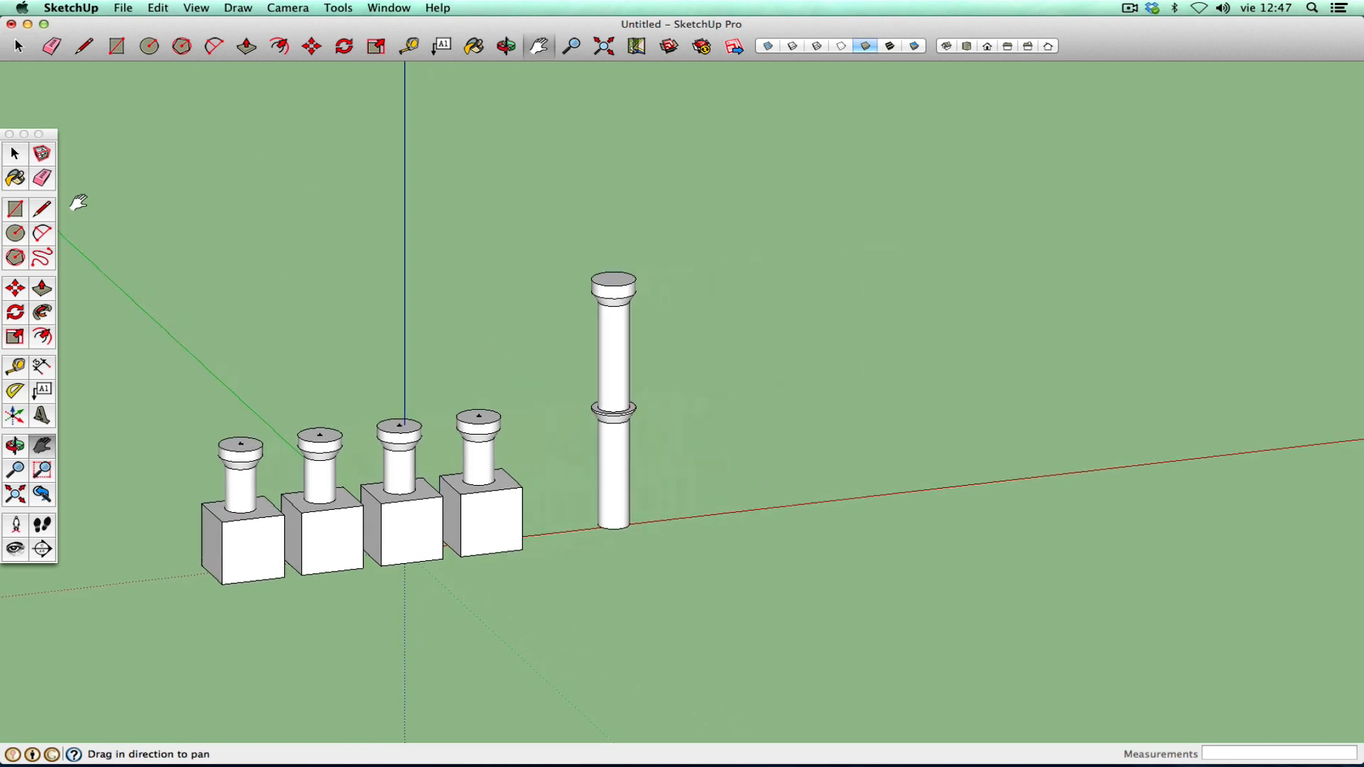
# - Undo the box, the rectangle and the shaft shortening, and close the column component
pyautogui.press('super+z')
pyautogui.press('super+z')
pyautogui.press('super+z')
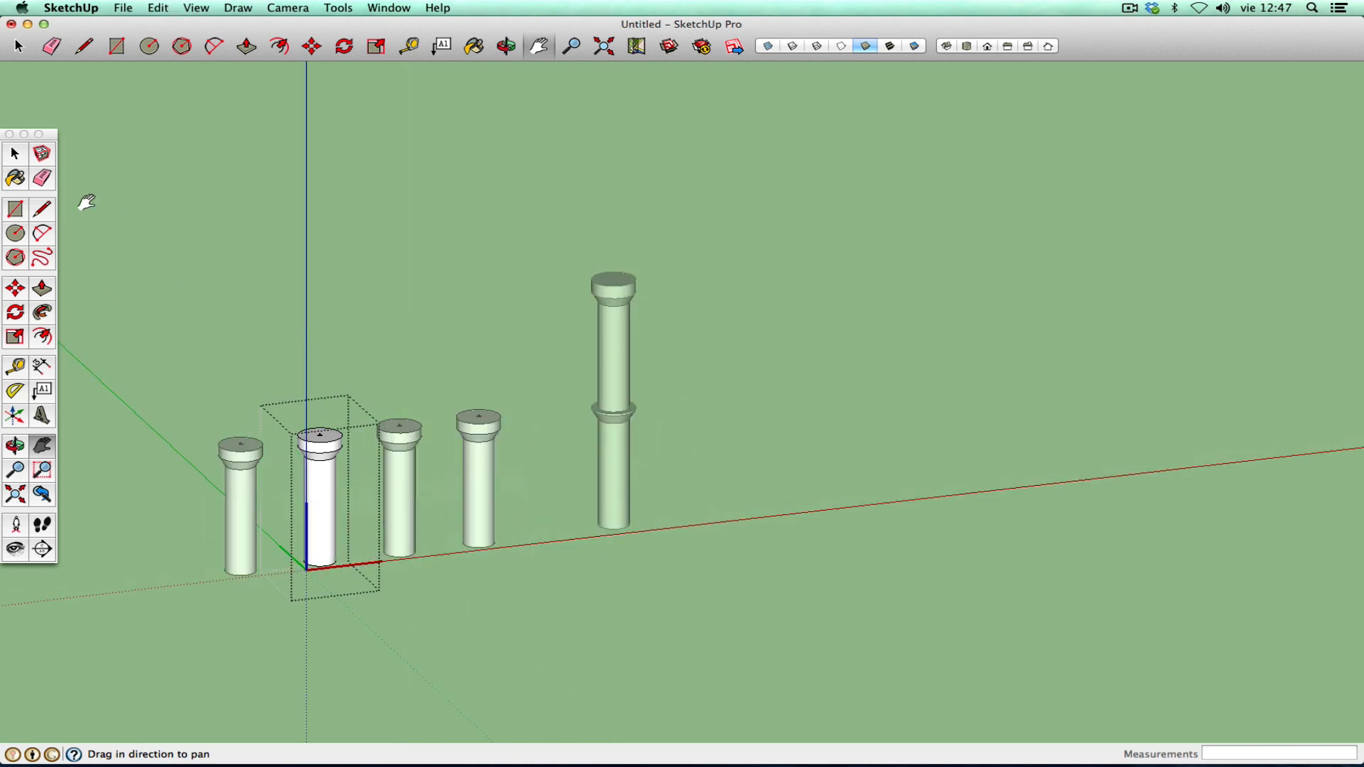
pyautogui.click(15, 153)
pyautogui.click(249, 356)
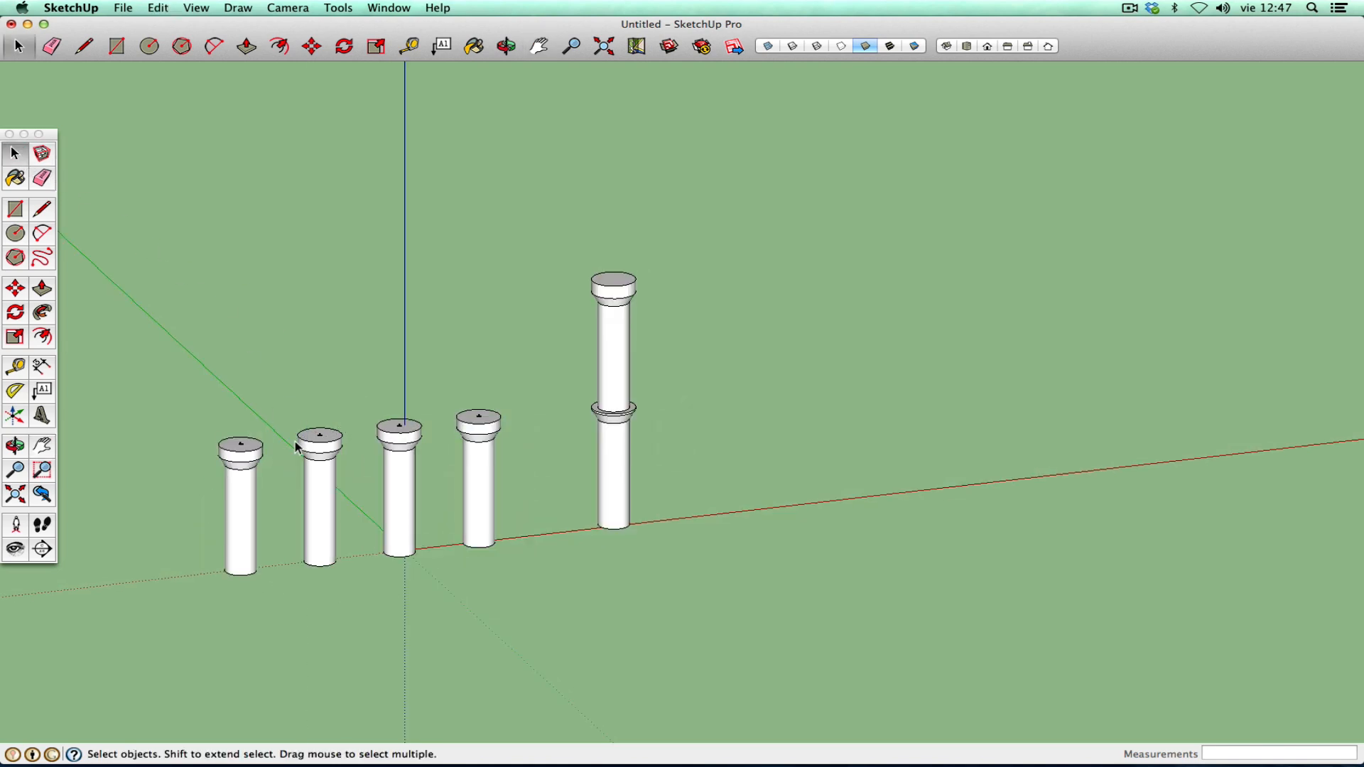
# - Turn X-ray on and copy the second column by its base guide point about 5.24 m away, in front of the row
pyautogui.click(314, 467)
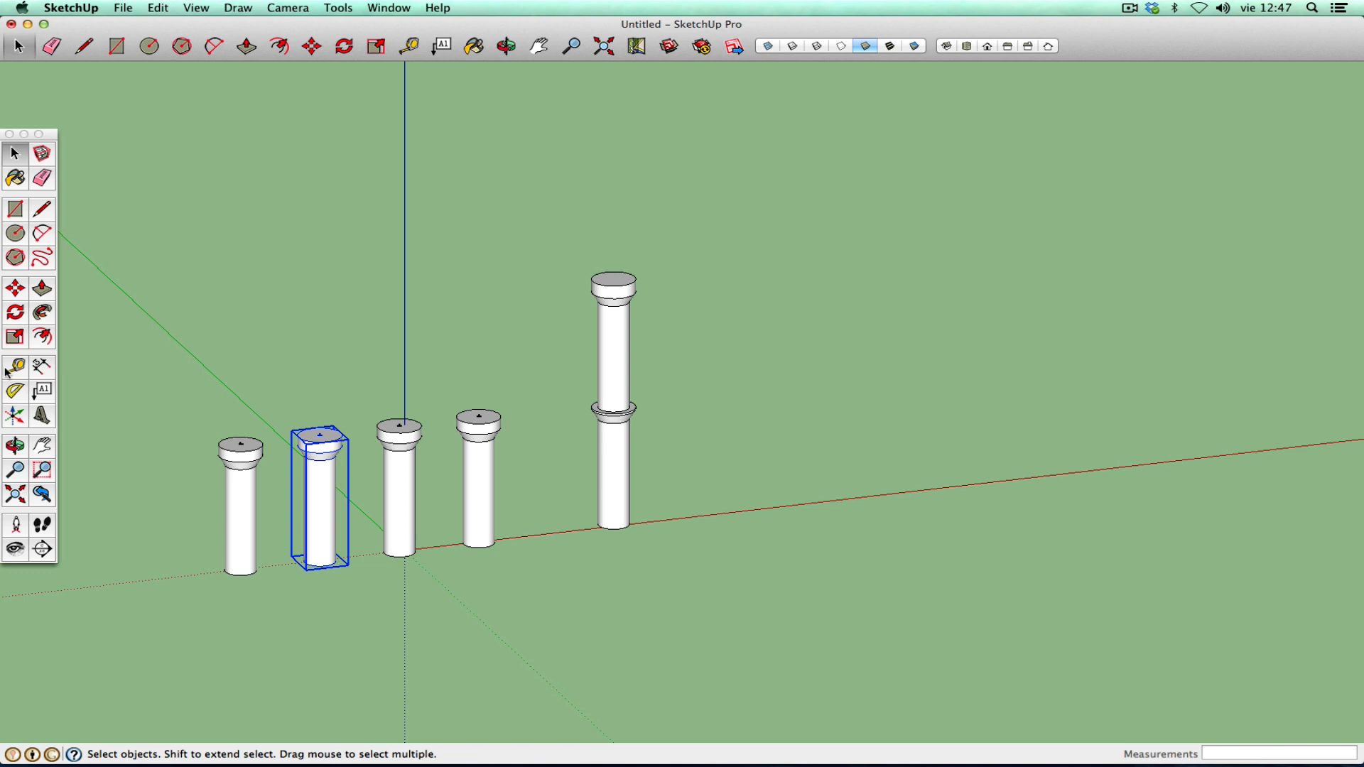
pyautogui.click(16, 295)
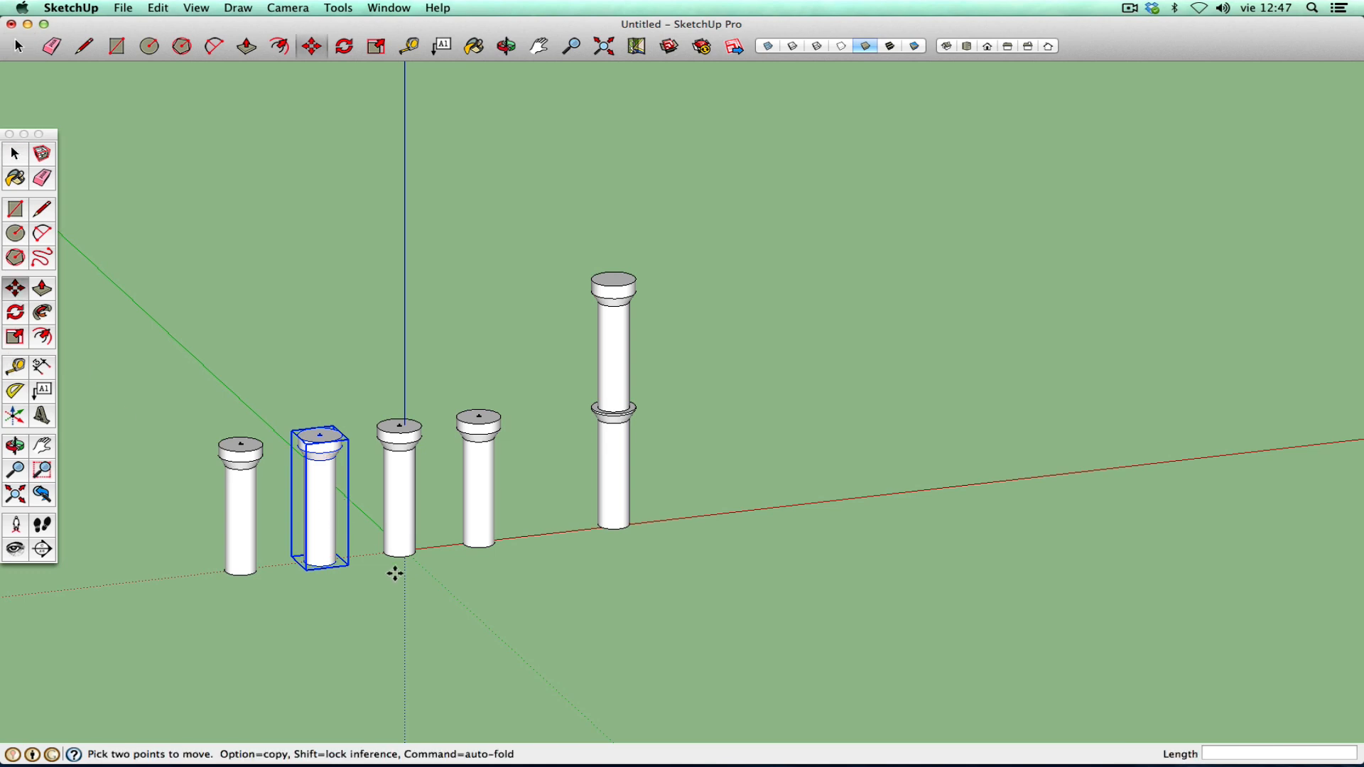
pyautogui.click(768, 46)
pyautogui.click(319, 560)
pyautogui.press('alt')
pyautogui.click(538, 628)
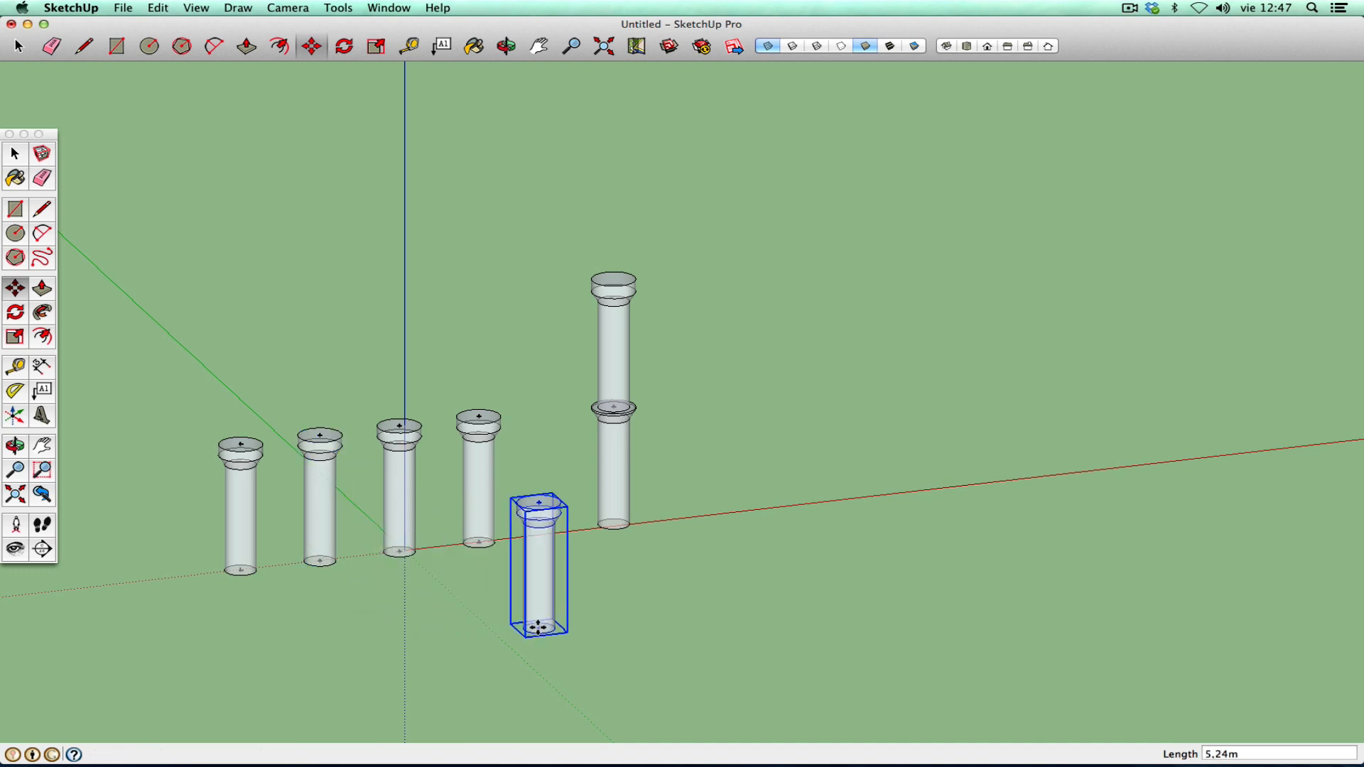
# - Explode the copied column component in front of the row into loose geometry
pyautogui.click(16, 157)
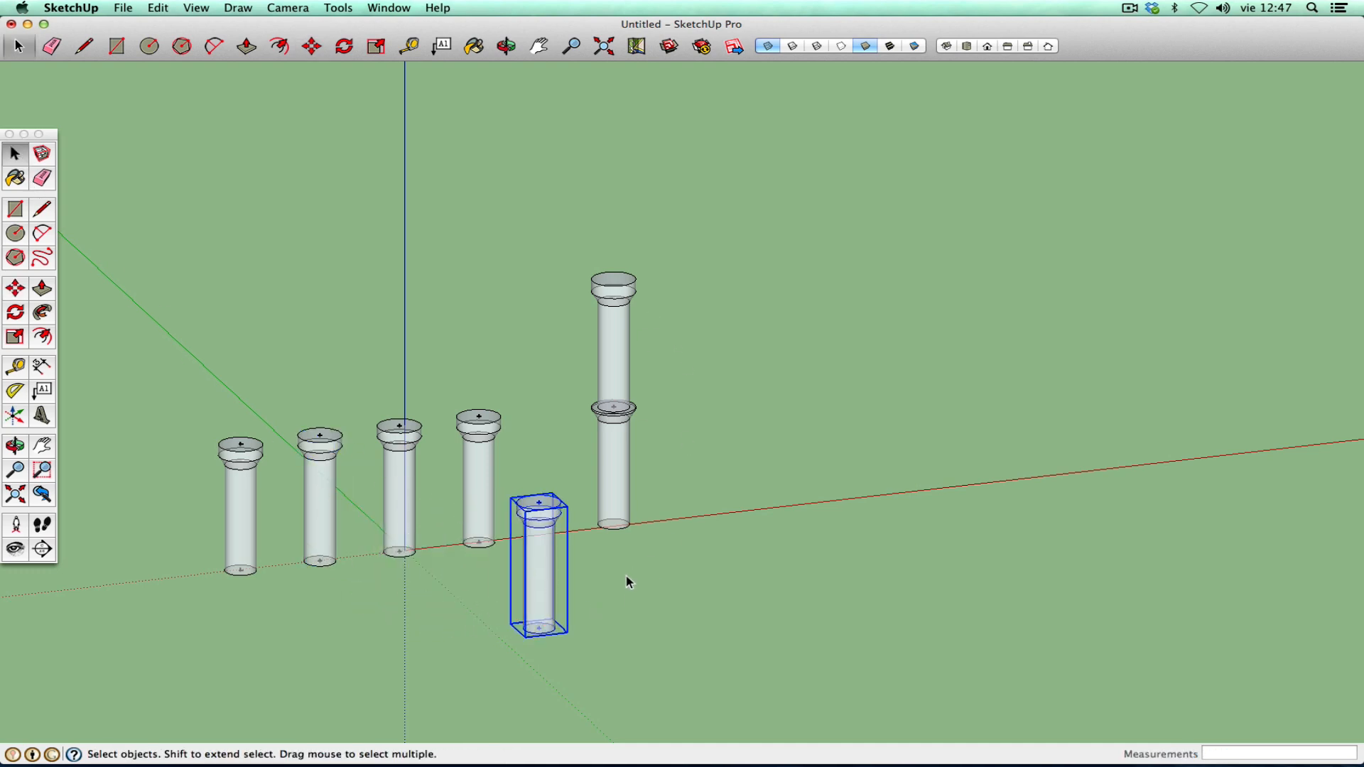
pyautogui.rightClick(552, 571)
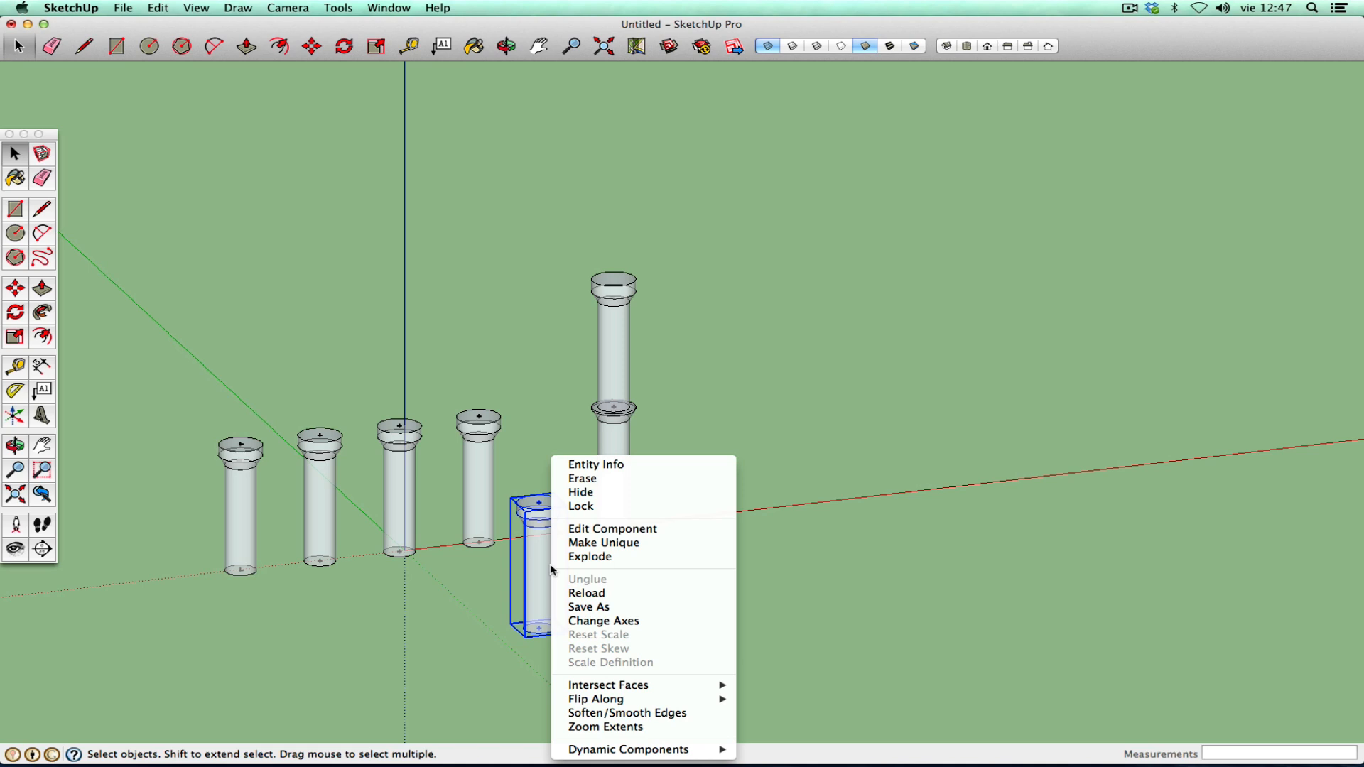
pyautogui.click(609, 561)
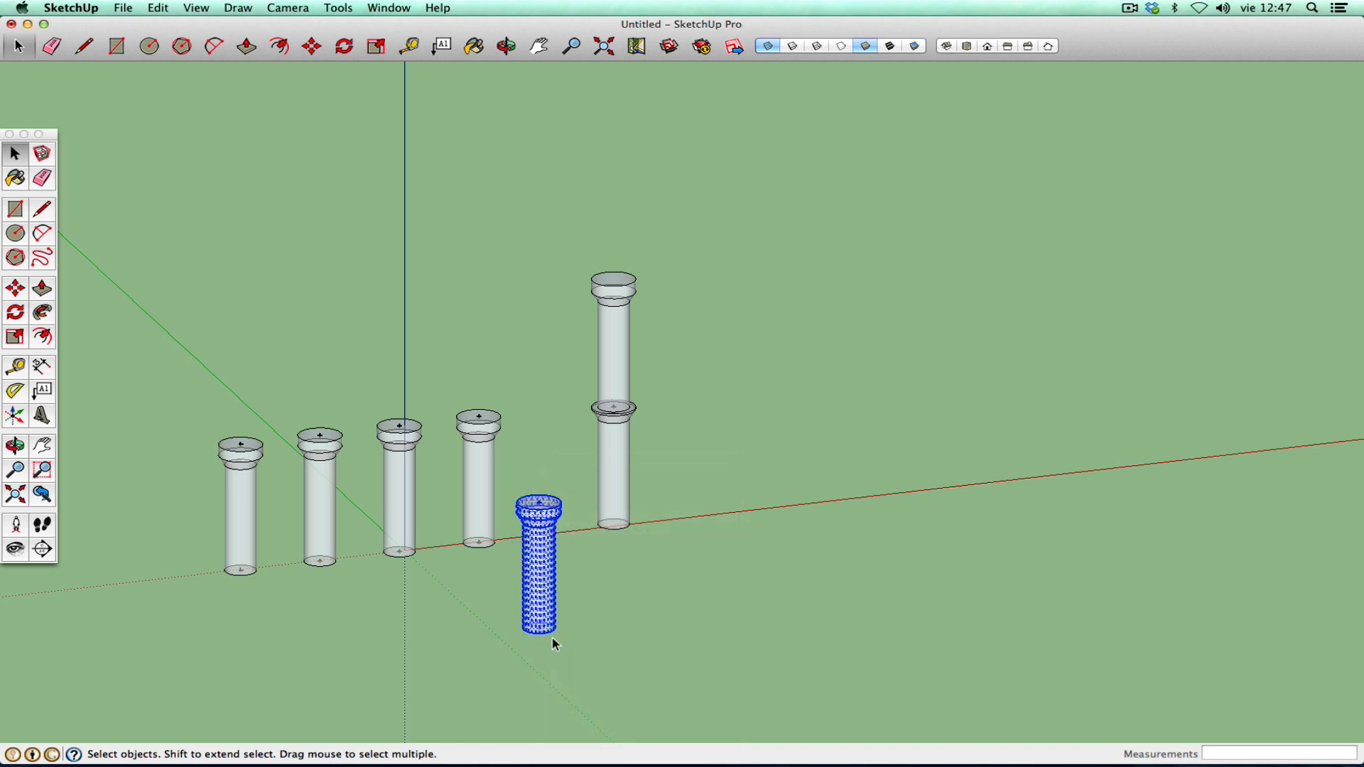
# - Select the exploded column's shaft face and cap edge individually to inspect its separate entities
pyautogui.click(623, 624)
pyautogui.click(554, 577)
pyautogui.click(549, 513)
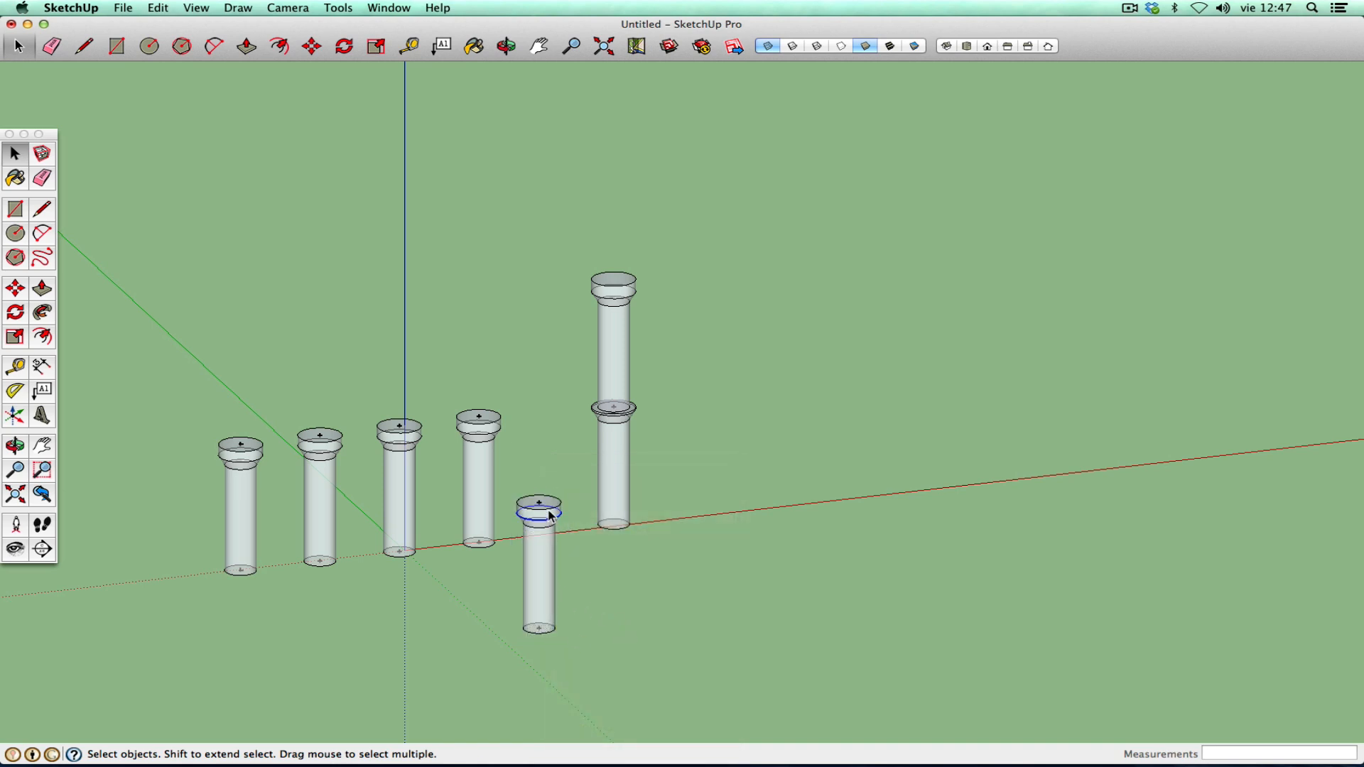
pyautogui.click(547, 587)
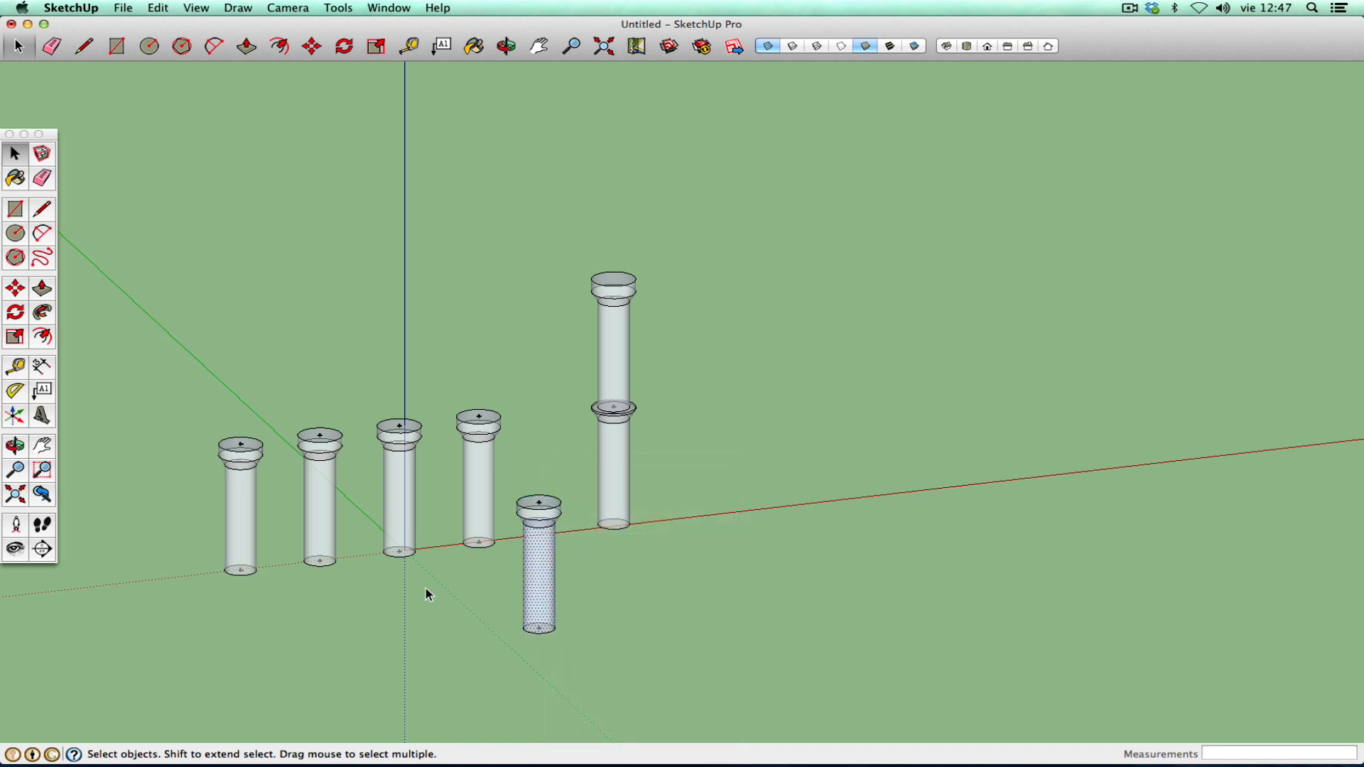
# - Try to move the top rim of the column at the origin slightly upward inside its component, and leave component editing
pyautogui.doubleClick(392, 476)
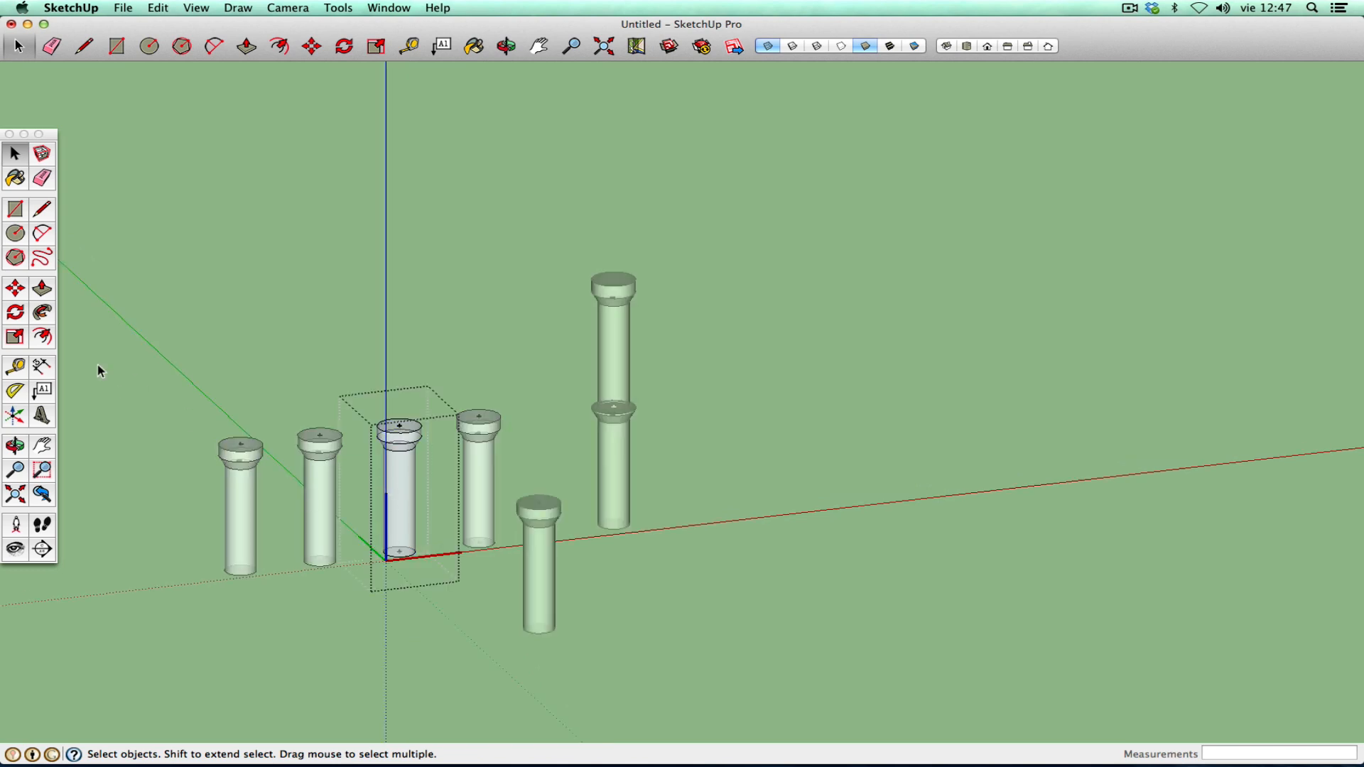
pyautogui.click(15, 288)
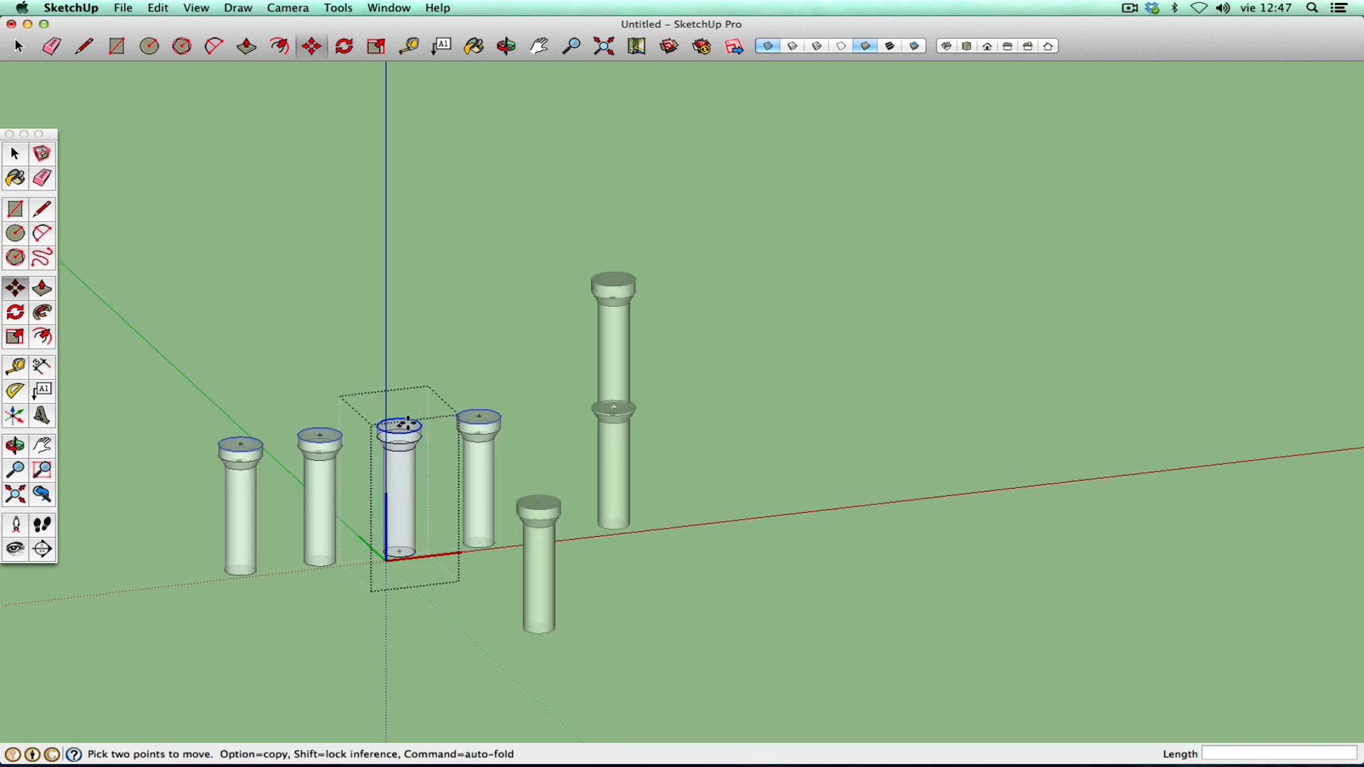
pyautogui.click(408, 424)
pyautogui.click(407, 400)
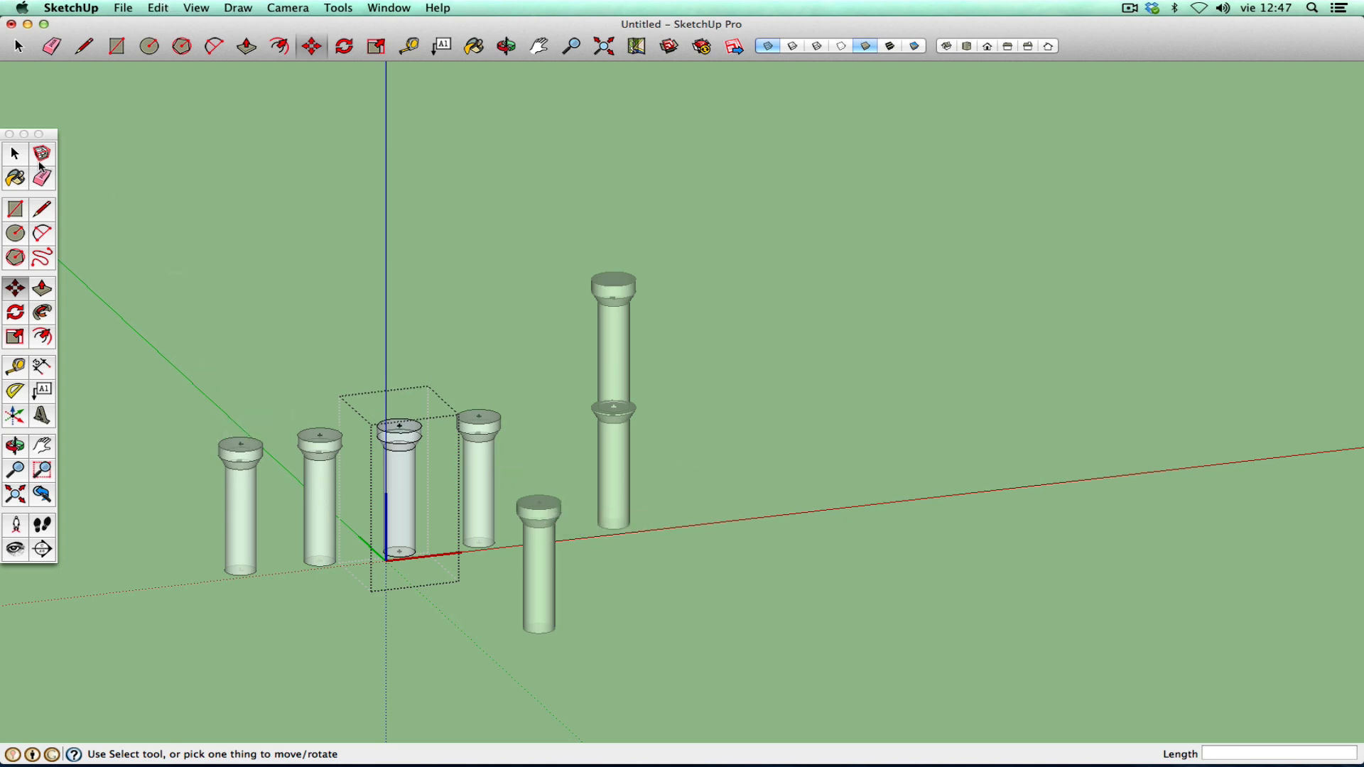
pyautogui.click(23, 162)
pyautogui.click(357, 445)
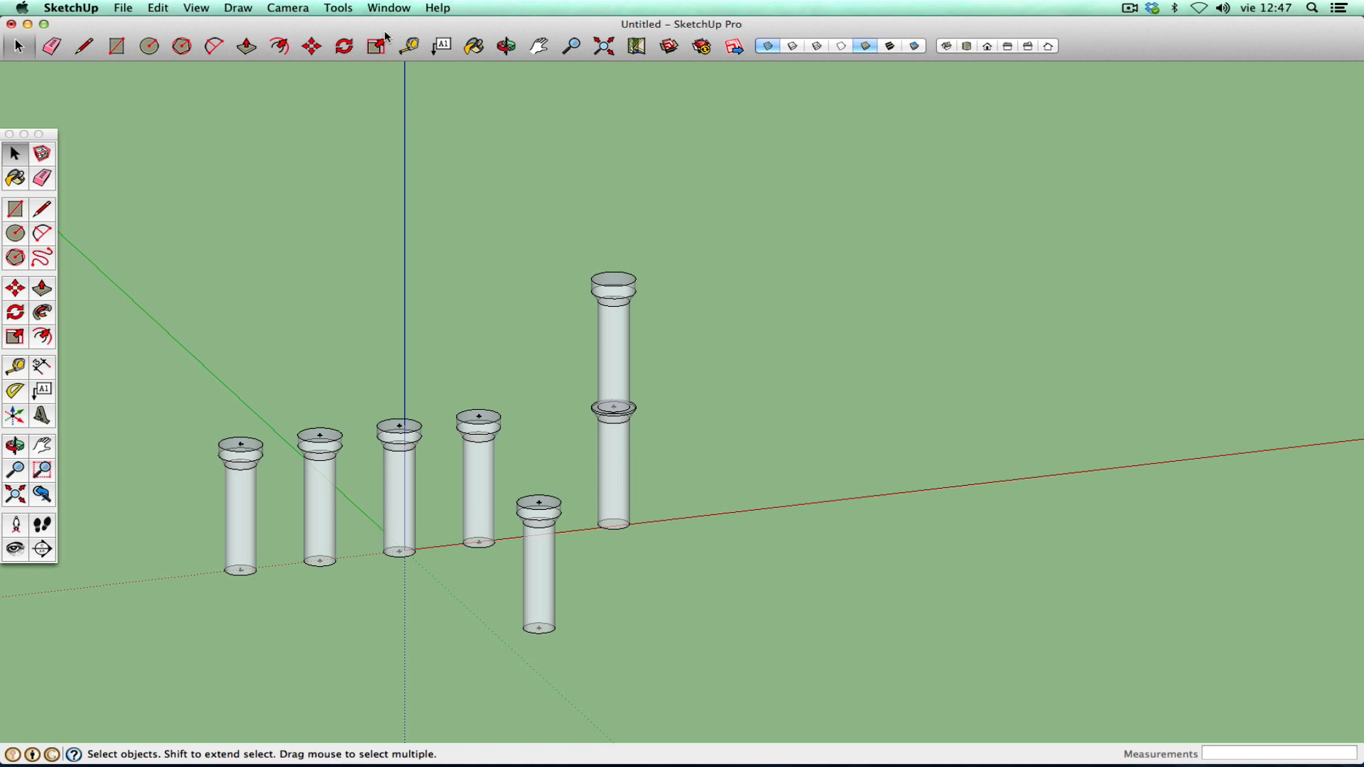
# - Show the Components browser and place its window beside the columns
pyautogui.click(387, 8)
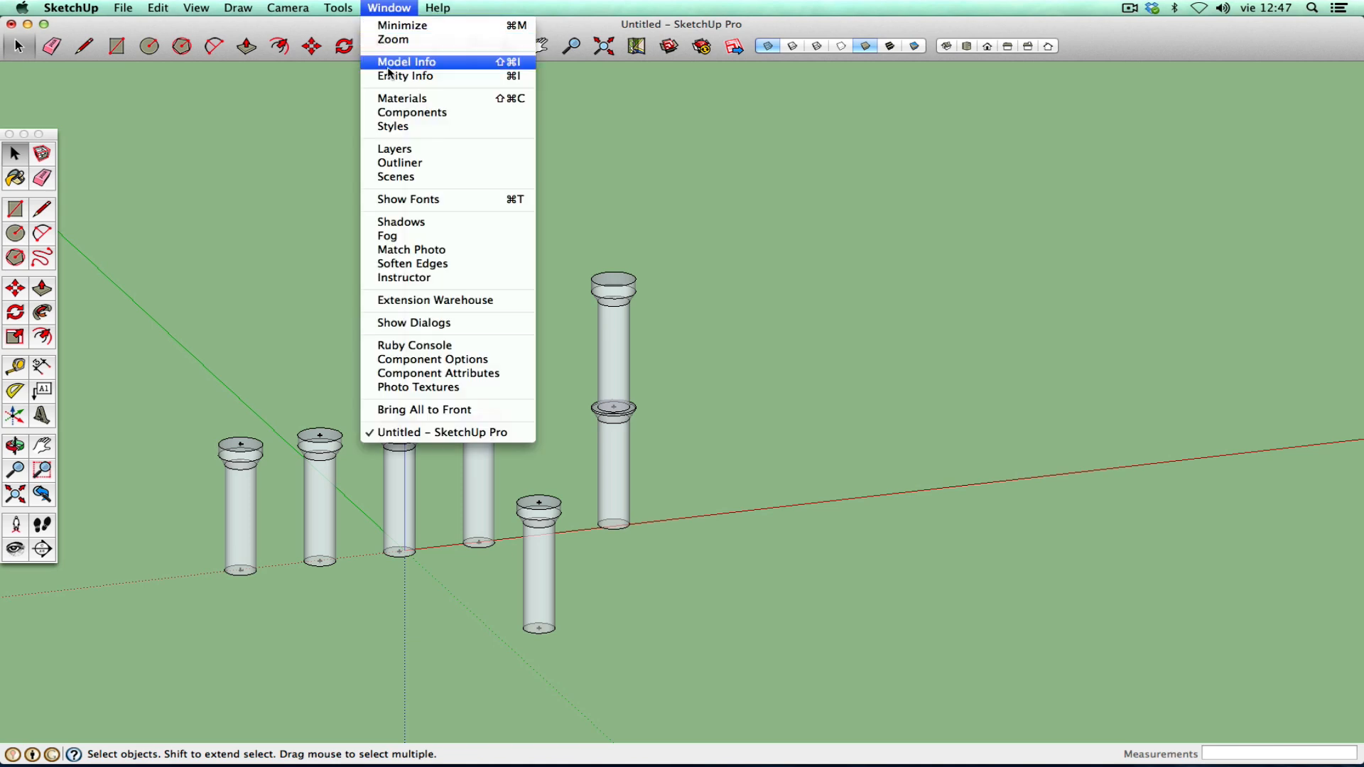
pyautogui.click(430, 117)
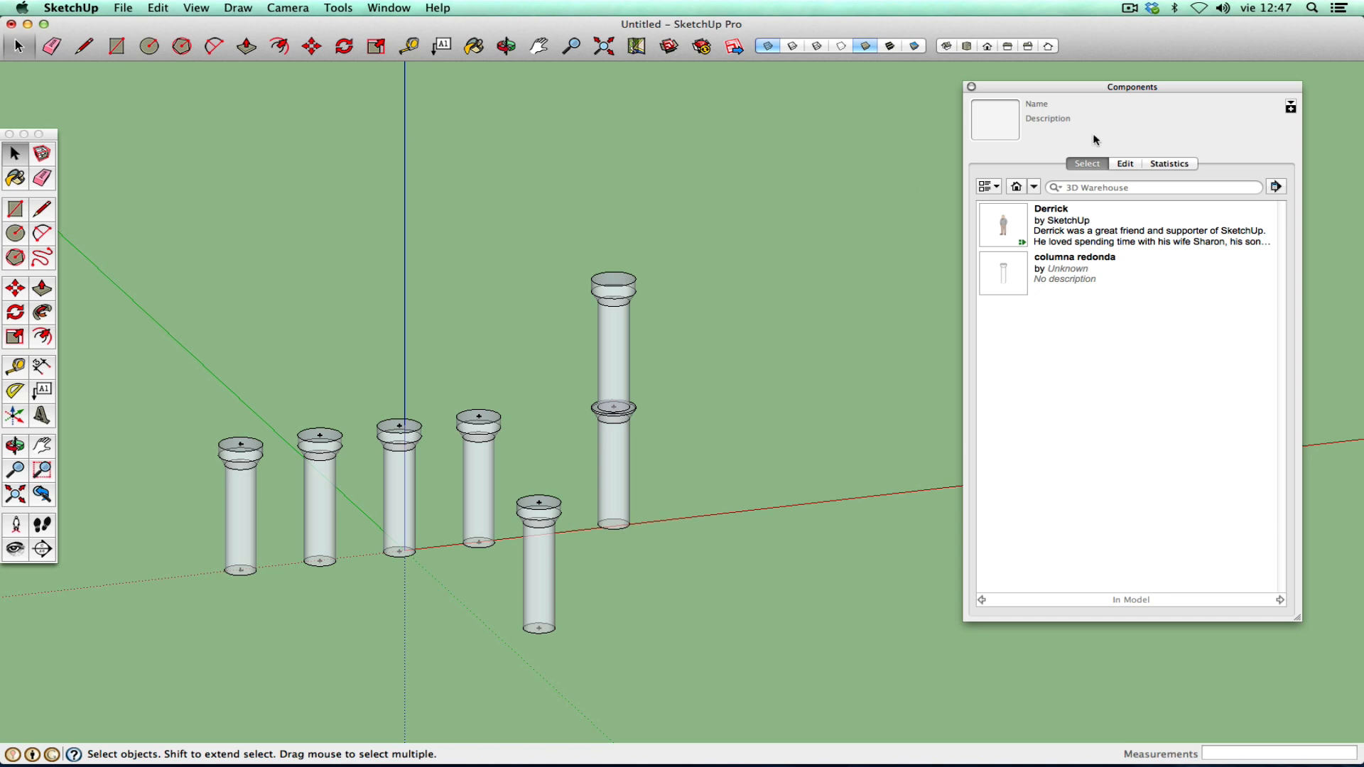
pyautogui.moveTo(1096, 89); pyautogui.dragTo(1057, 108)
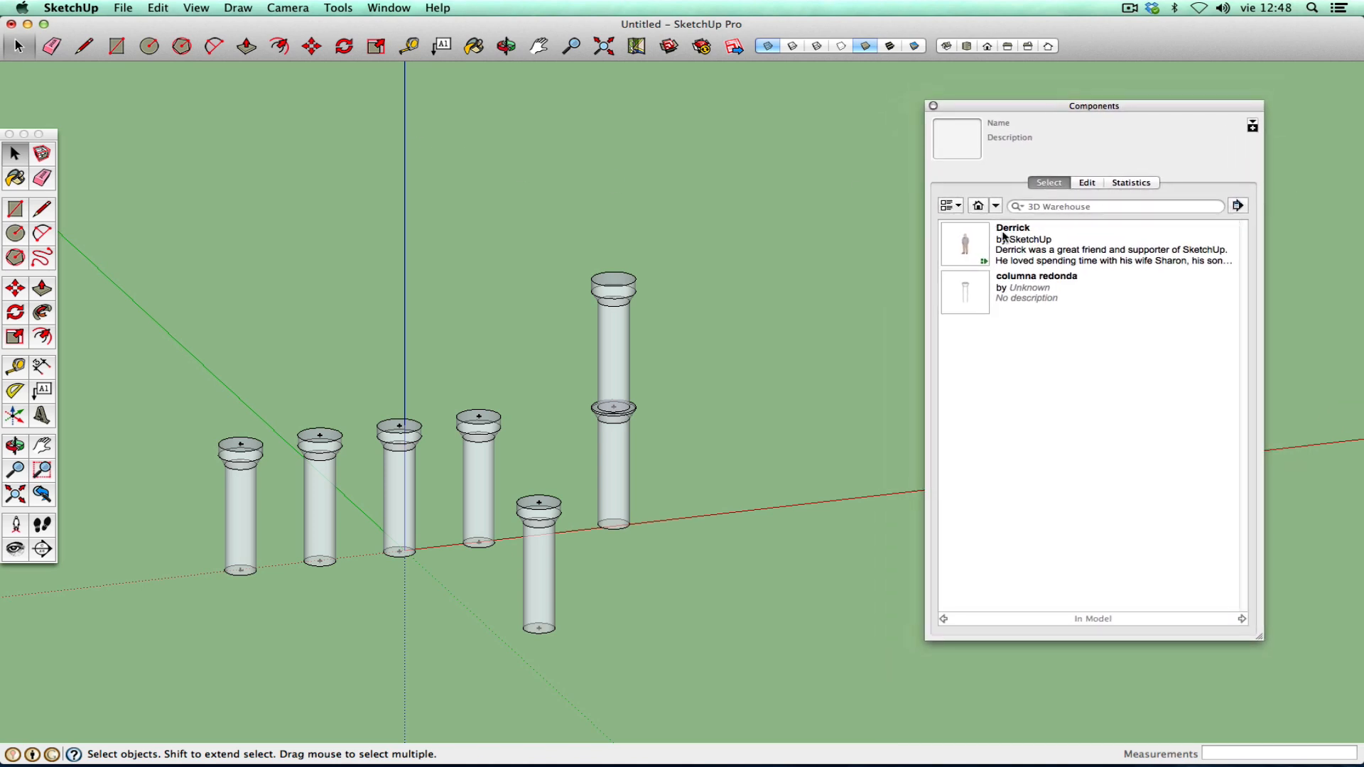
# - Insert the standing man component near the red axis beside the columns and delete it again
pyautogui.click(973, 245)
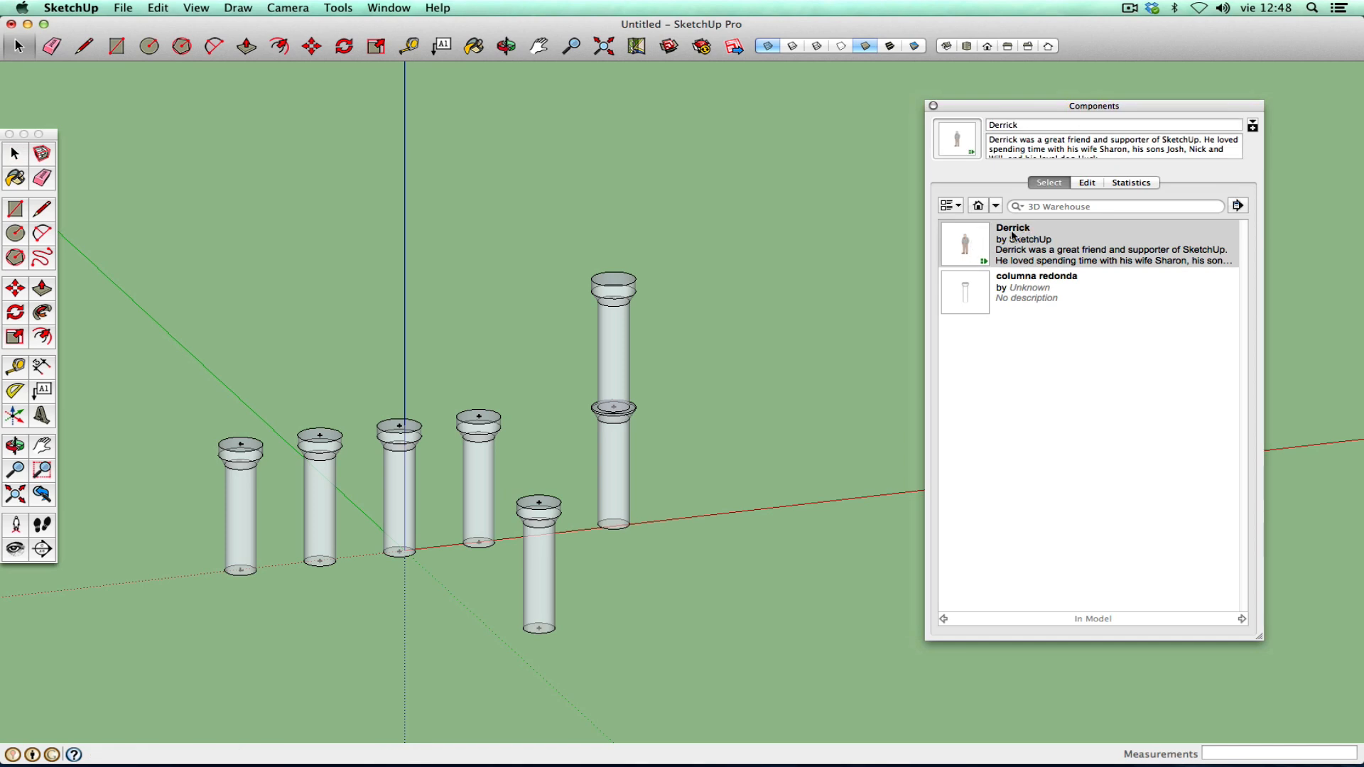
pyautogui.click(964, 253)
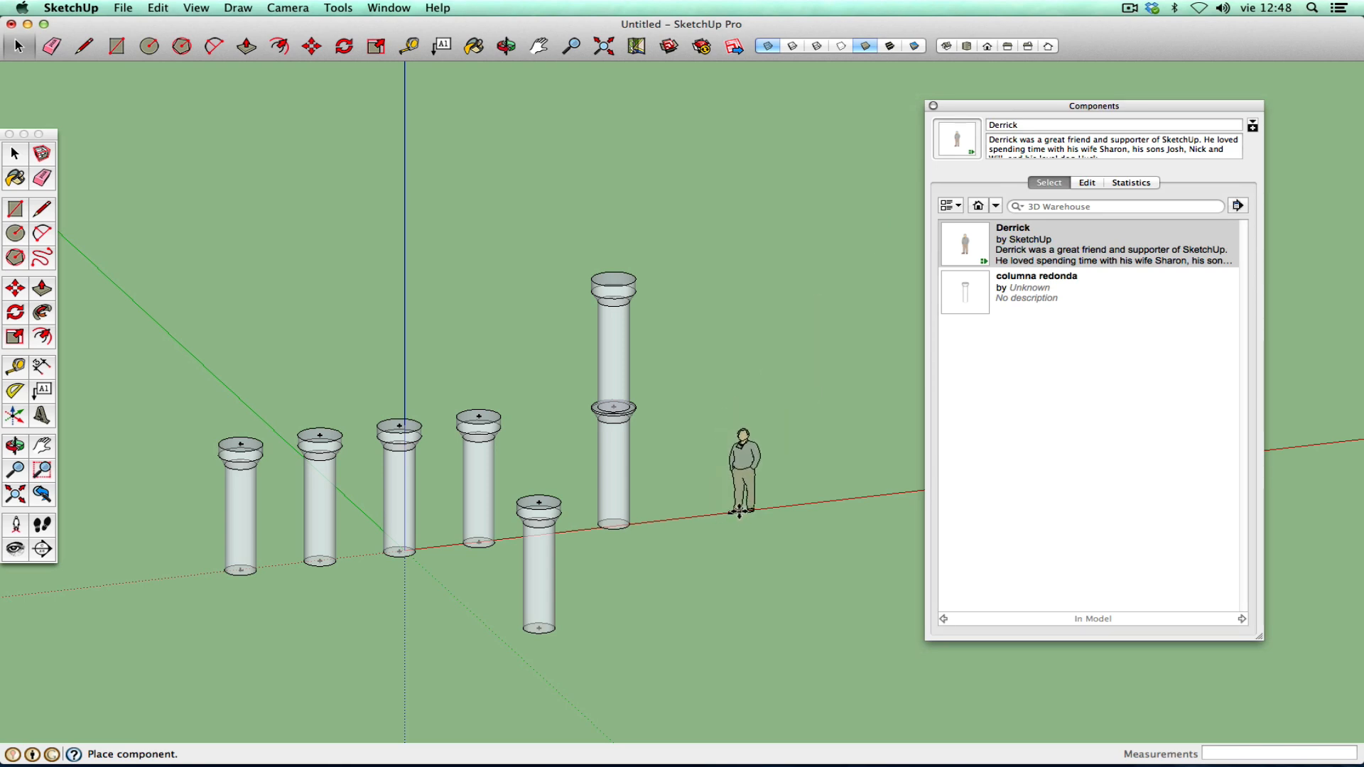
pyautogui.click(728, 503)
pyautogui.press('m')
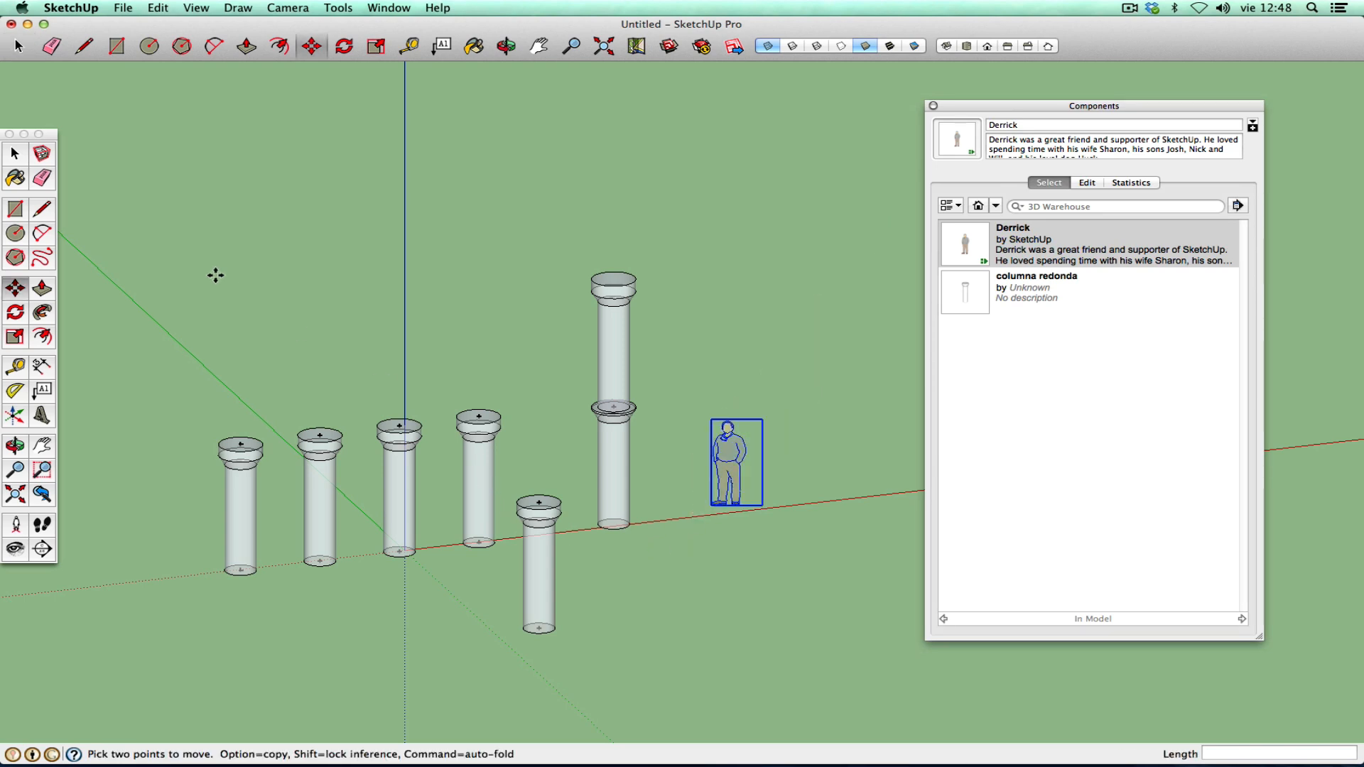
pyautogui.click(22, 162)
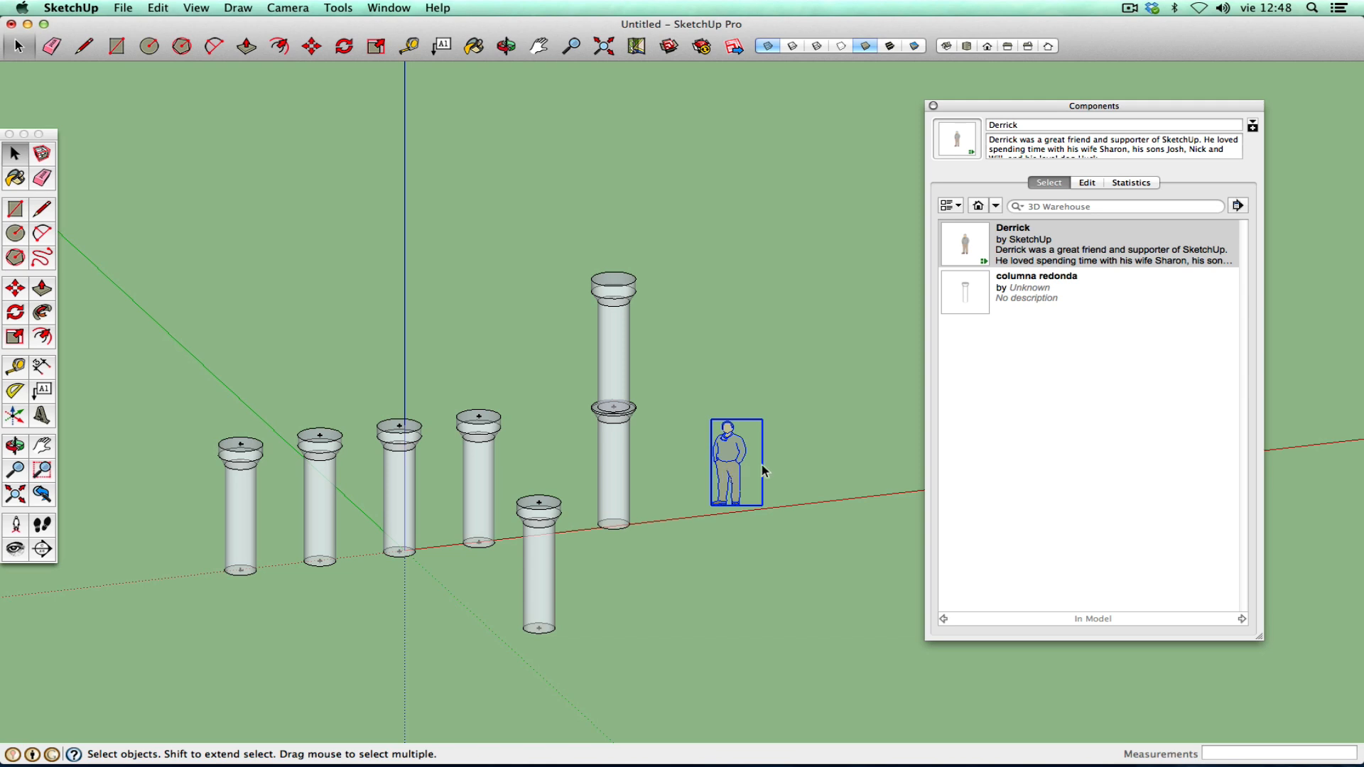
pyautogui.press('Delete')
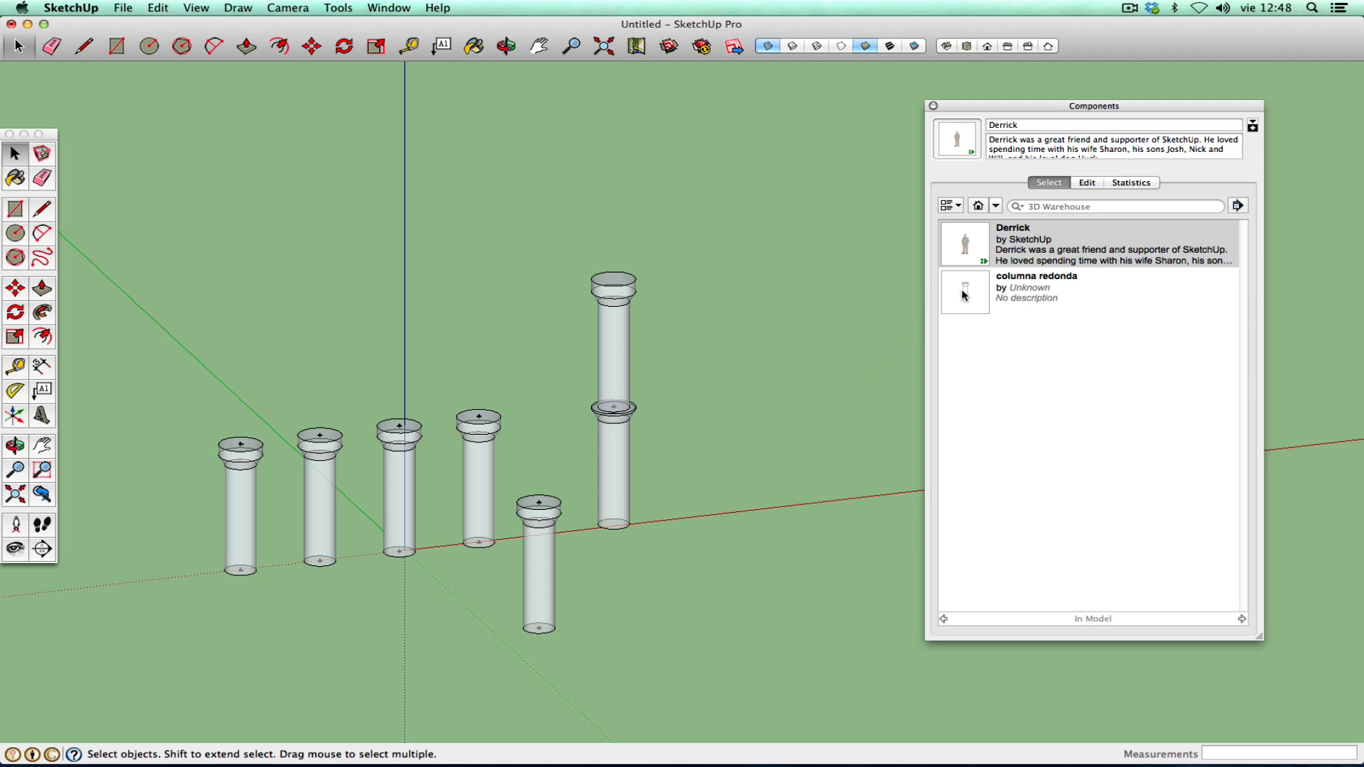
# - Insert five instances of the columna redonda component around the red axis, beyond the existing columns
pyautogui.click(1016, 292)
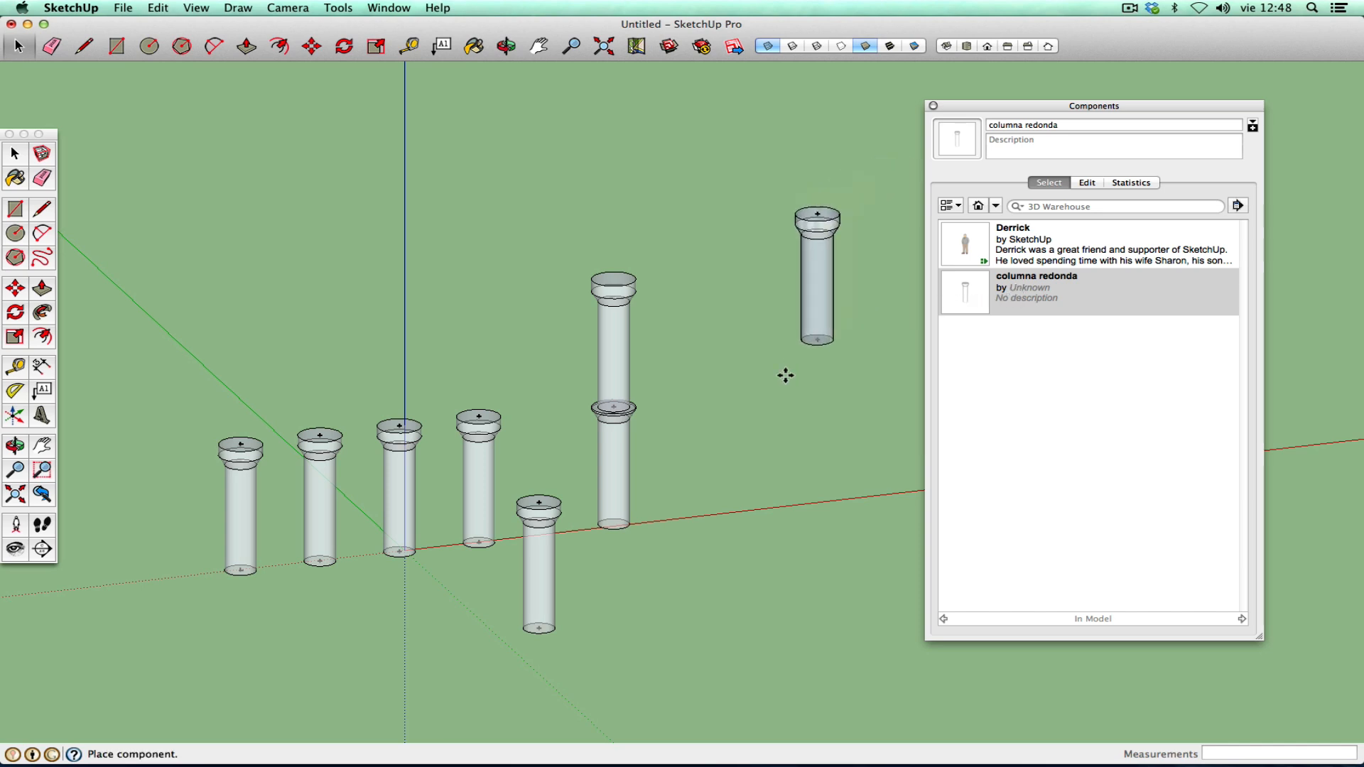
pyautogui.click(758, 517)
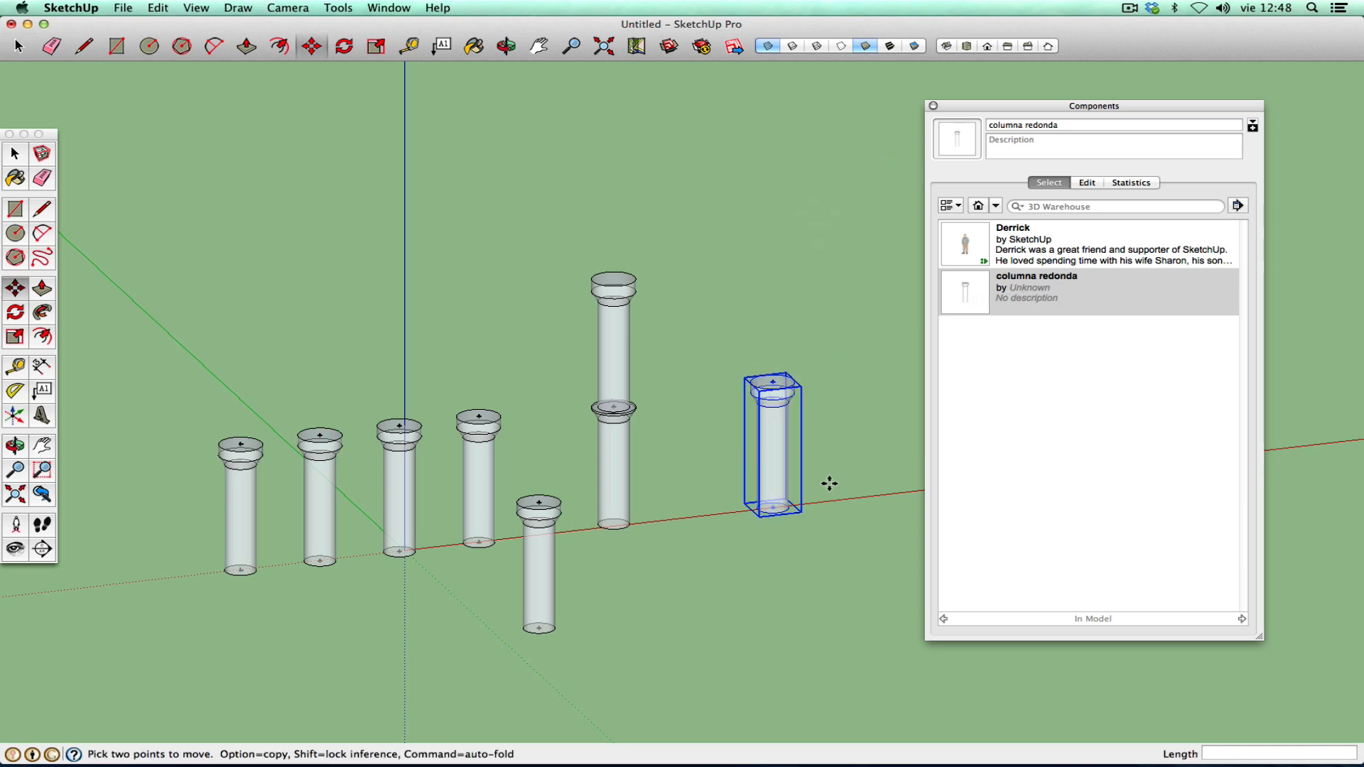
pyautogui.click(967, 296)
pyautogui.click(839, 518)
pyautogui.click(959, 311)
pyautogui.click(714, 611)
pyautogui.click(970, 297)
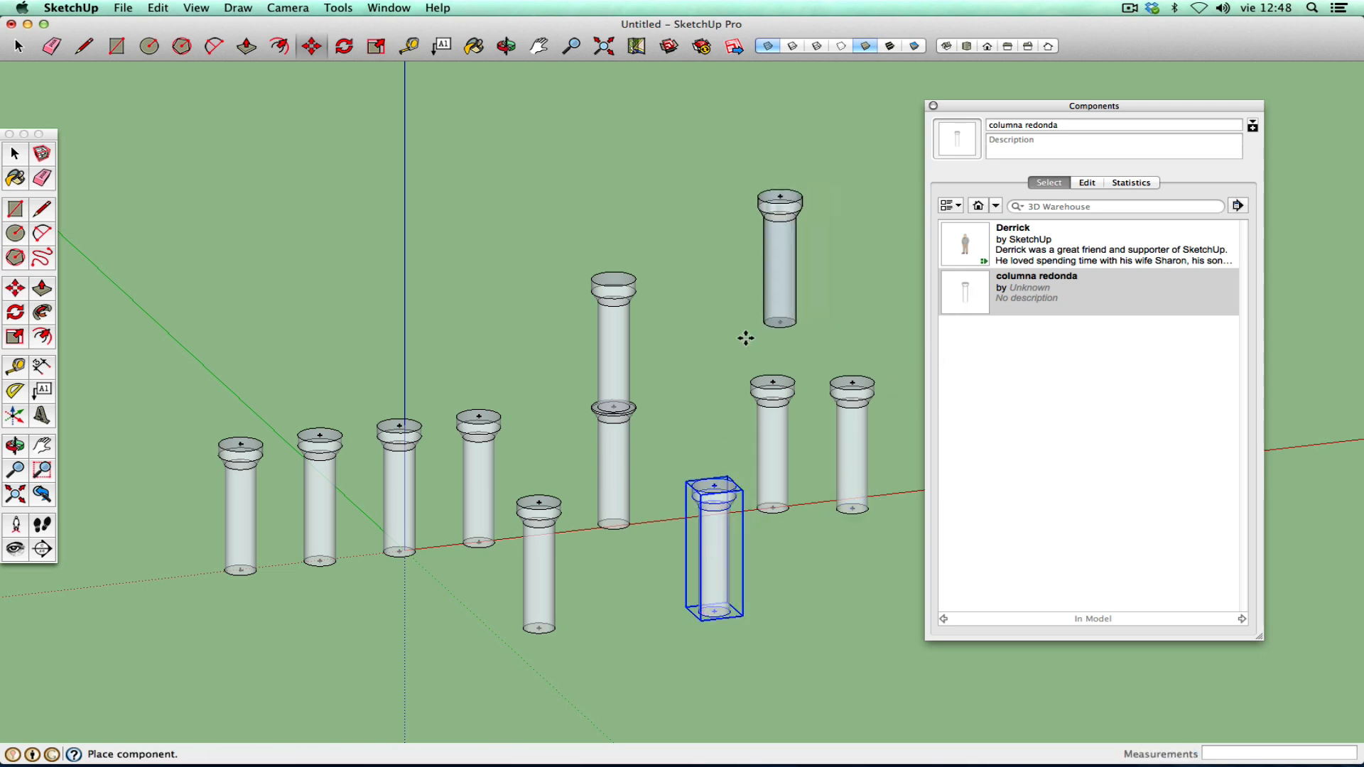
pyautogui.click(699, 401)
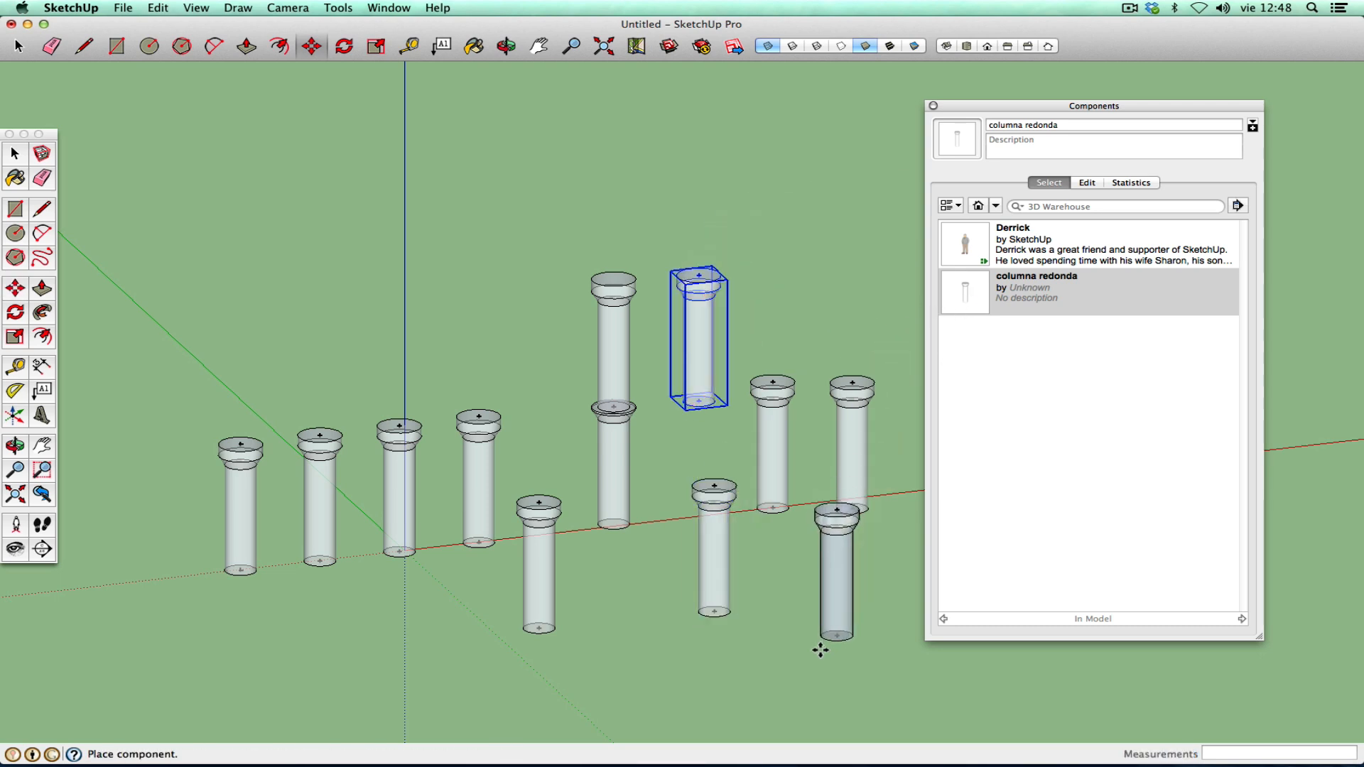
pyautogui.click(836, 642)
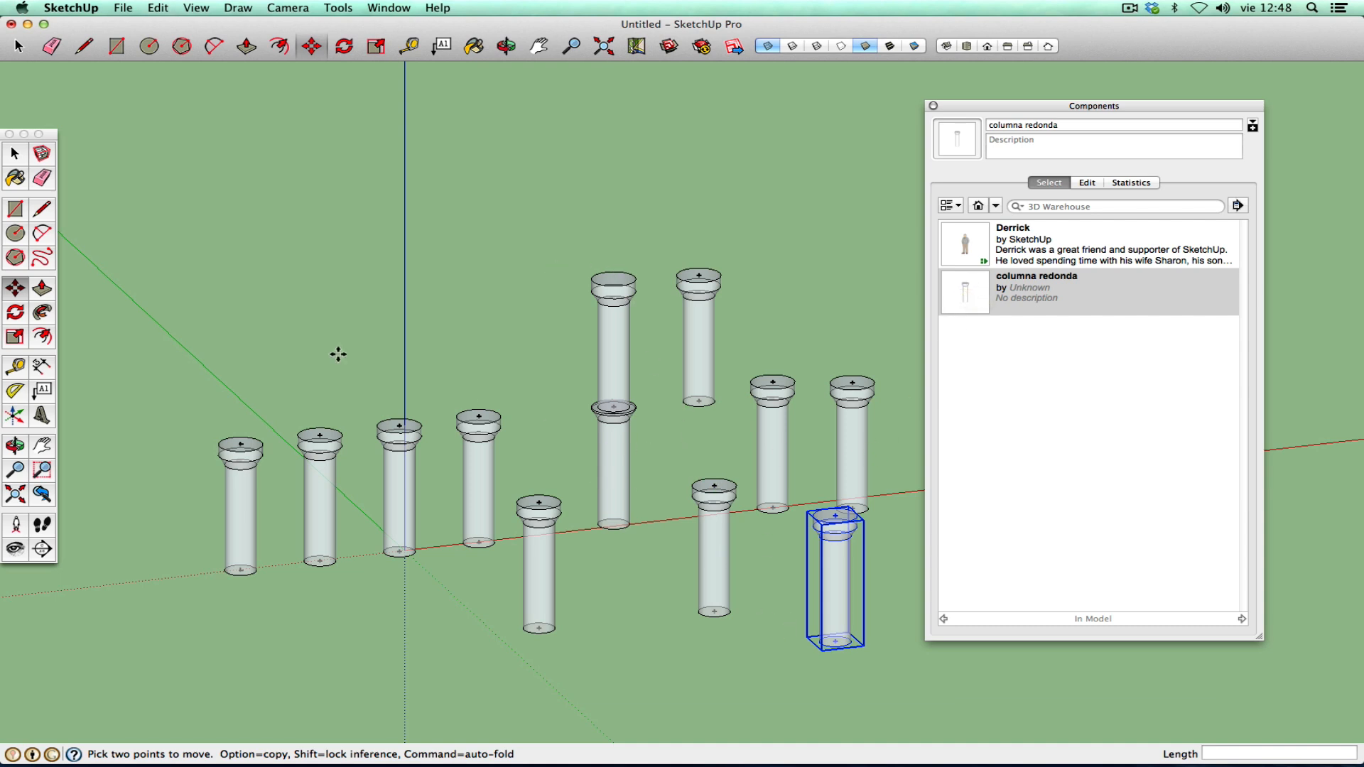
# - Extend the leftmost column's capital upward with Push/Pull inside its component, undo the extrusion and leave component editing
pyautogui.click(15, 154)
pyautogui.doubleClick(242, 506)
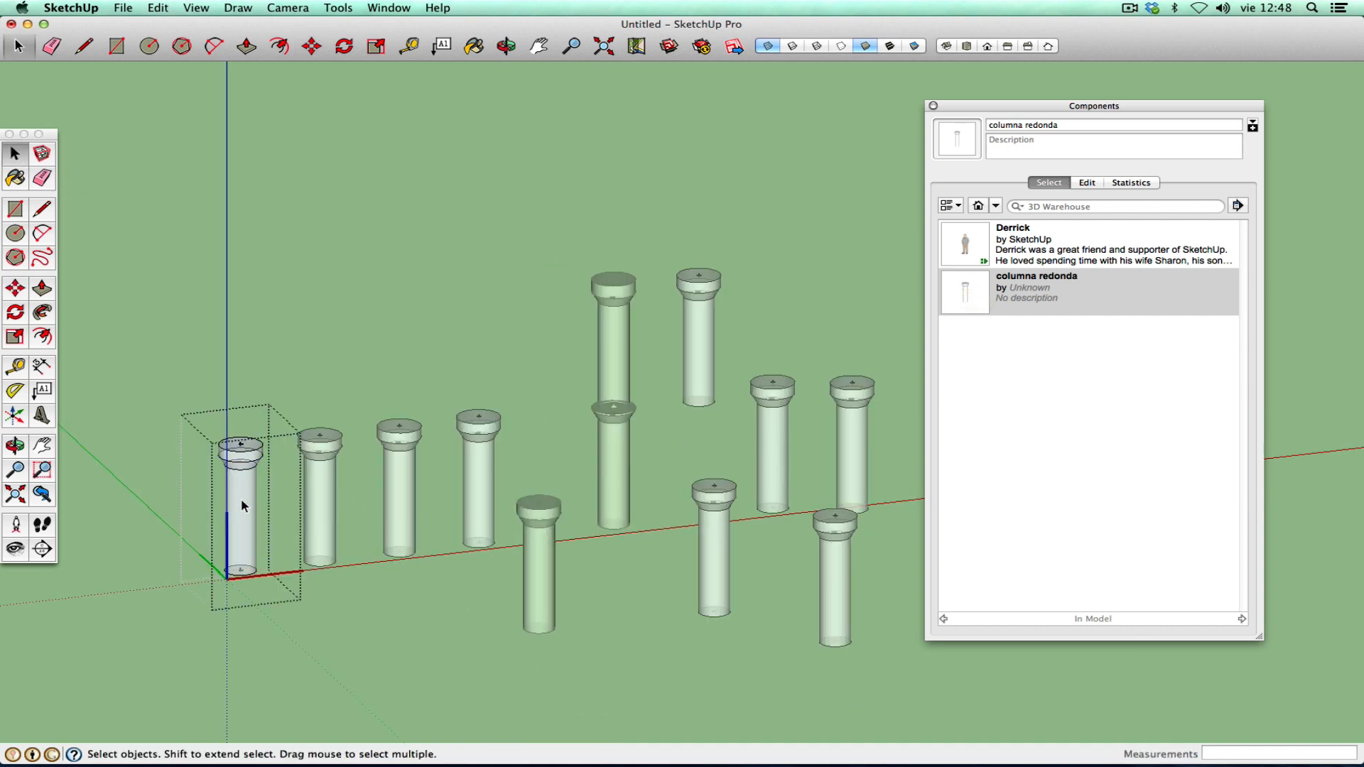
pyautogui.click(42, 289)
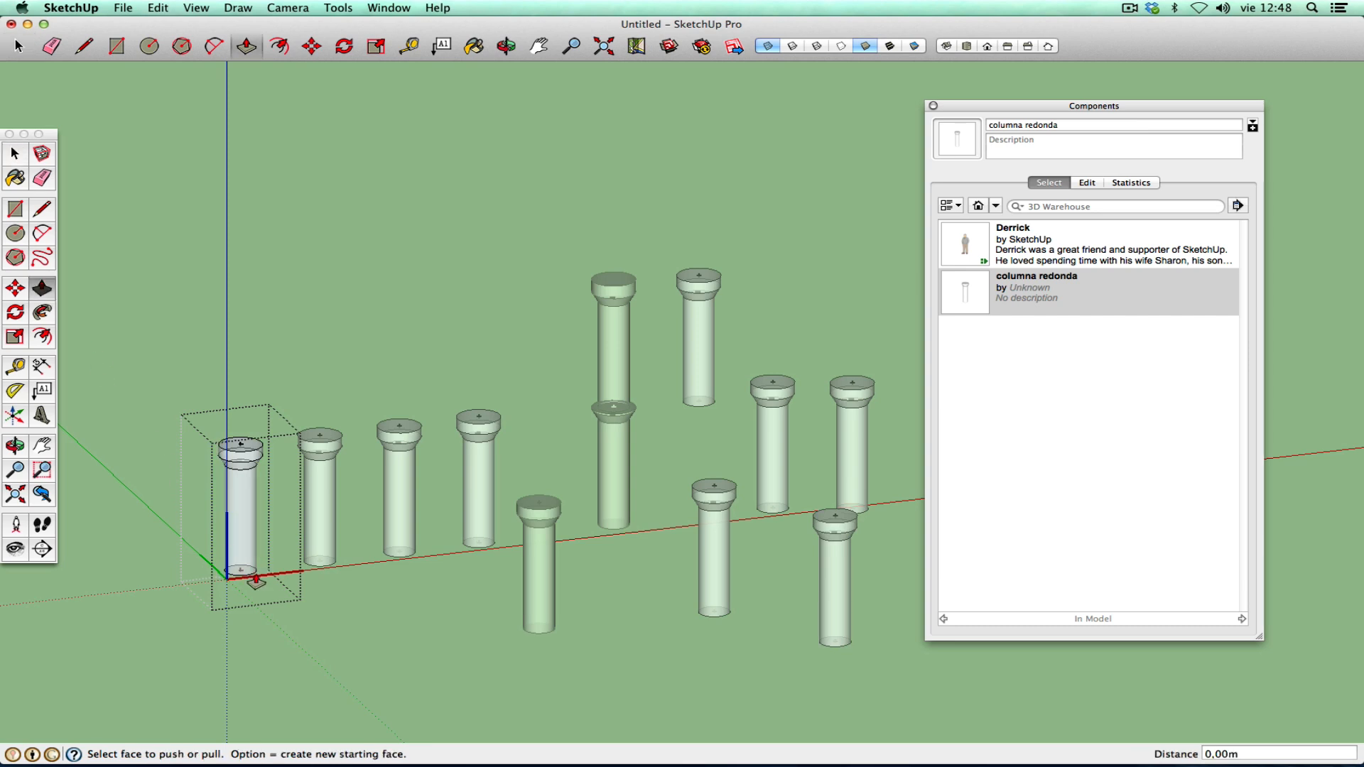
pyautogui.moveTo(243, 446)
pyautogui.mouseDown()
pyautogui.moveTo(246, 380)
pyautogui.moveTo(247, 533)
pyautogui.moveTo(241, 425)
pyautogui.mouseUp()
pyautogui.click(15, 154)
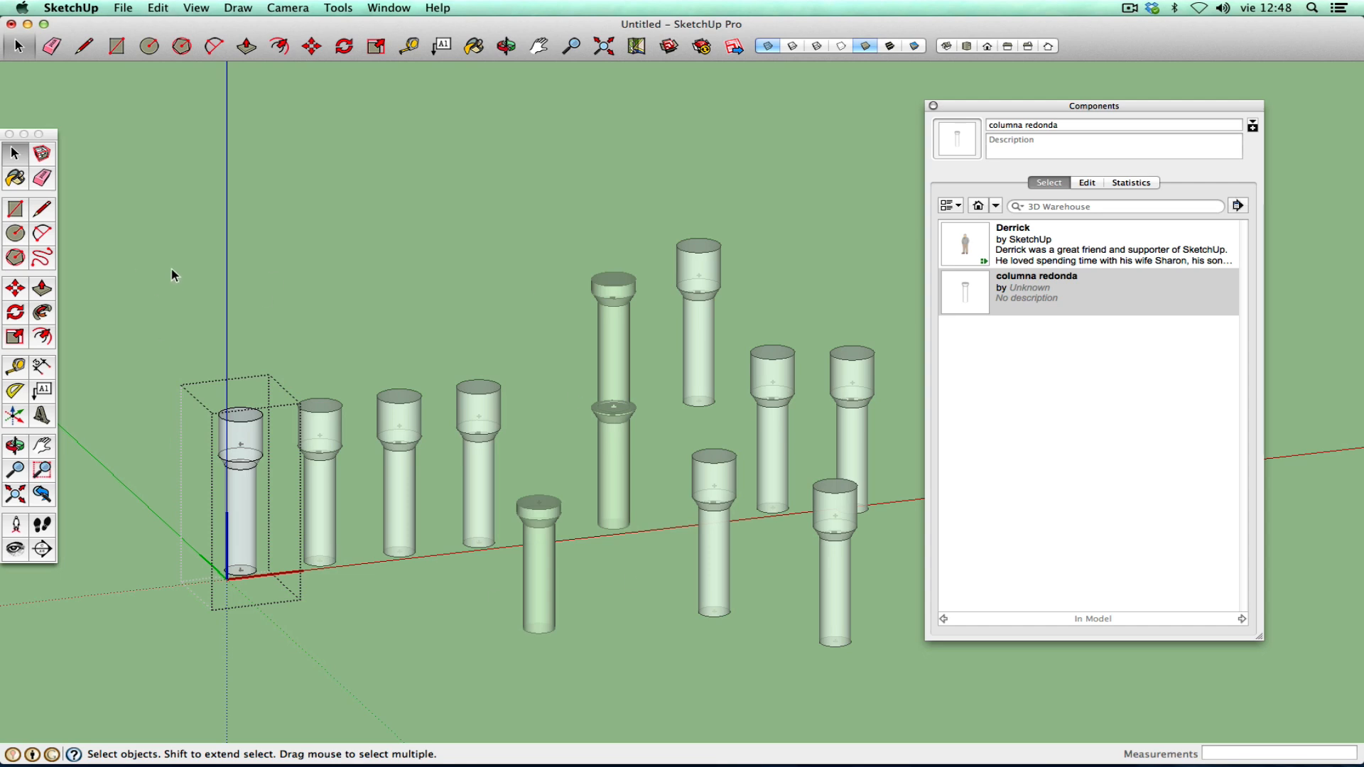
pyautogui.press('super+z')
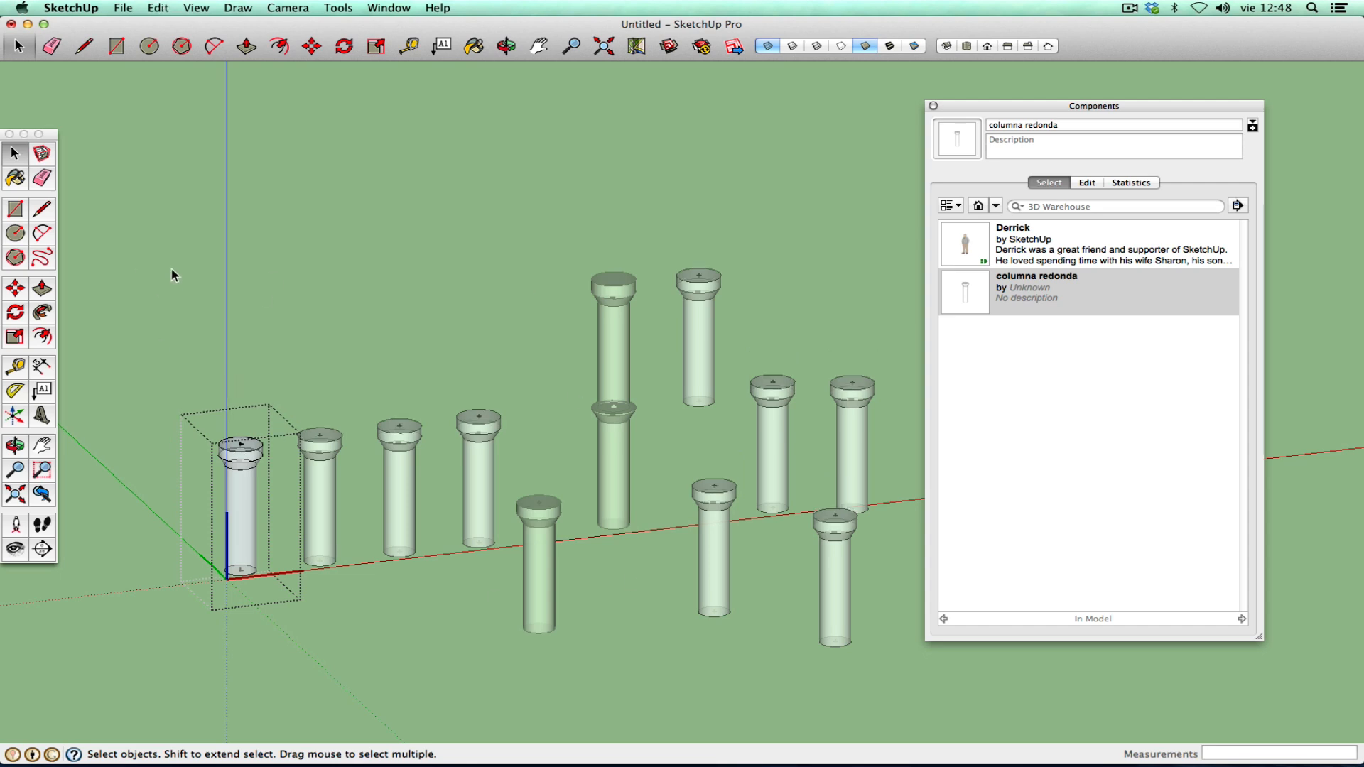
pyautogui.click(305, 330)
# - Open the farthest new column along the red axis for component editing in two ways, leaving it each time
pyautogui.click(844, 428)
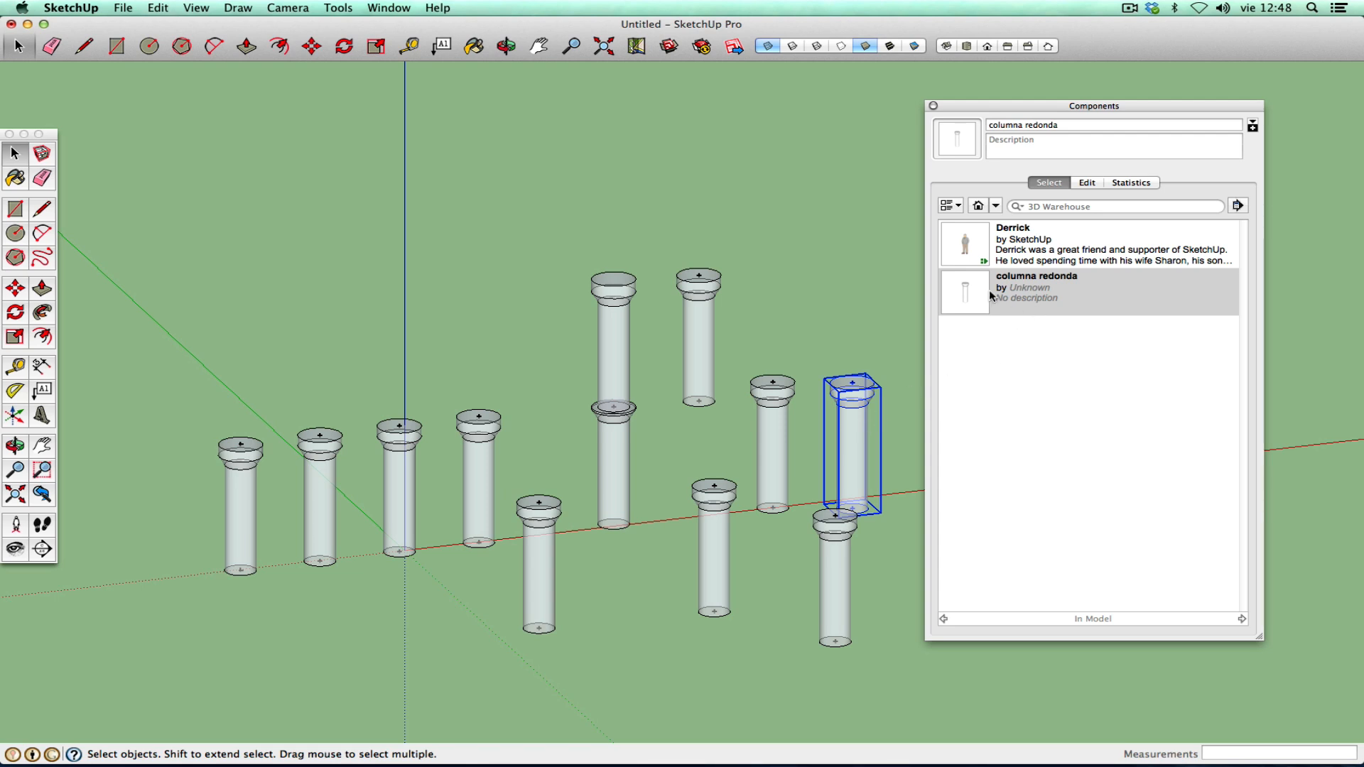
pyautogui.rightClick(851, 467)
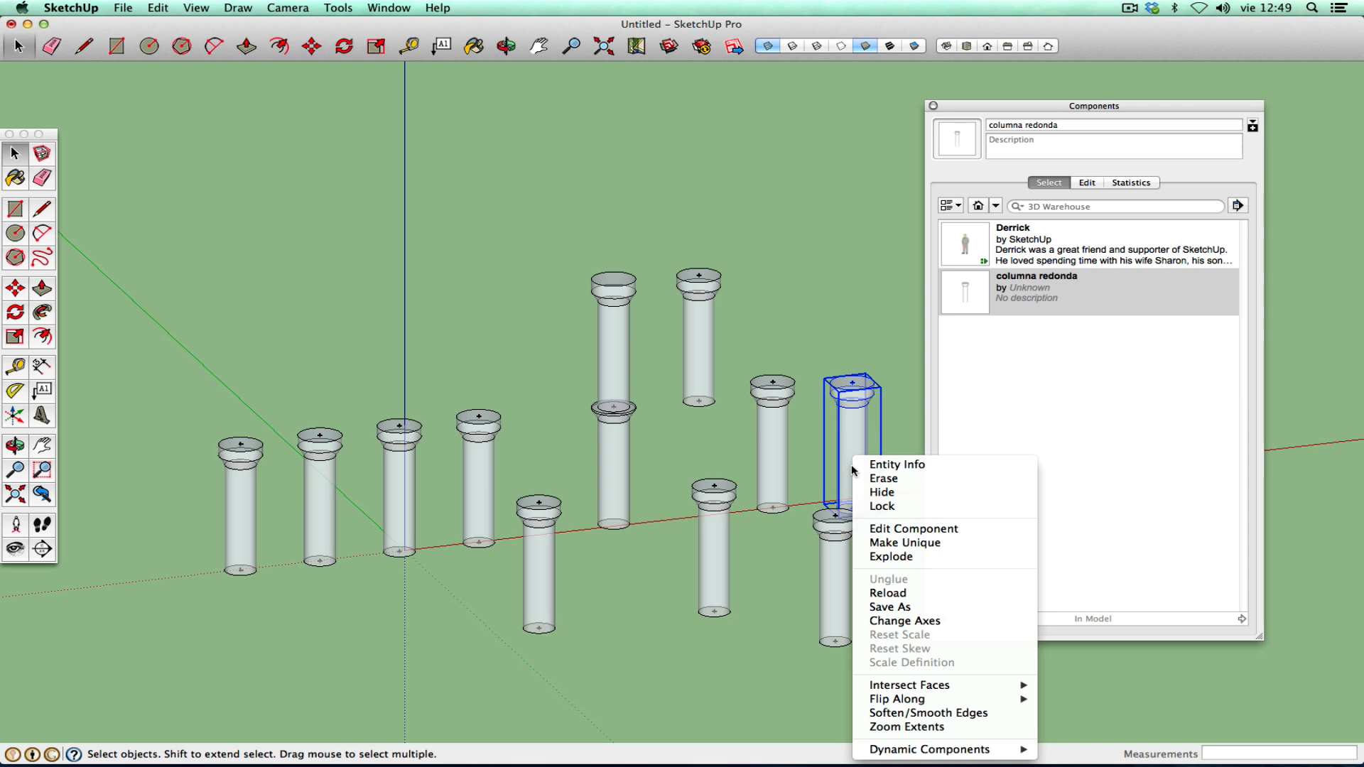
pyautogui.click(815, 449)
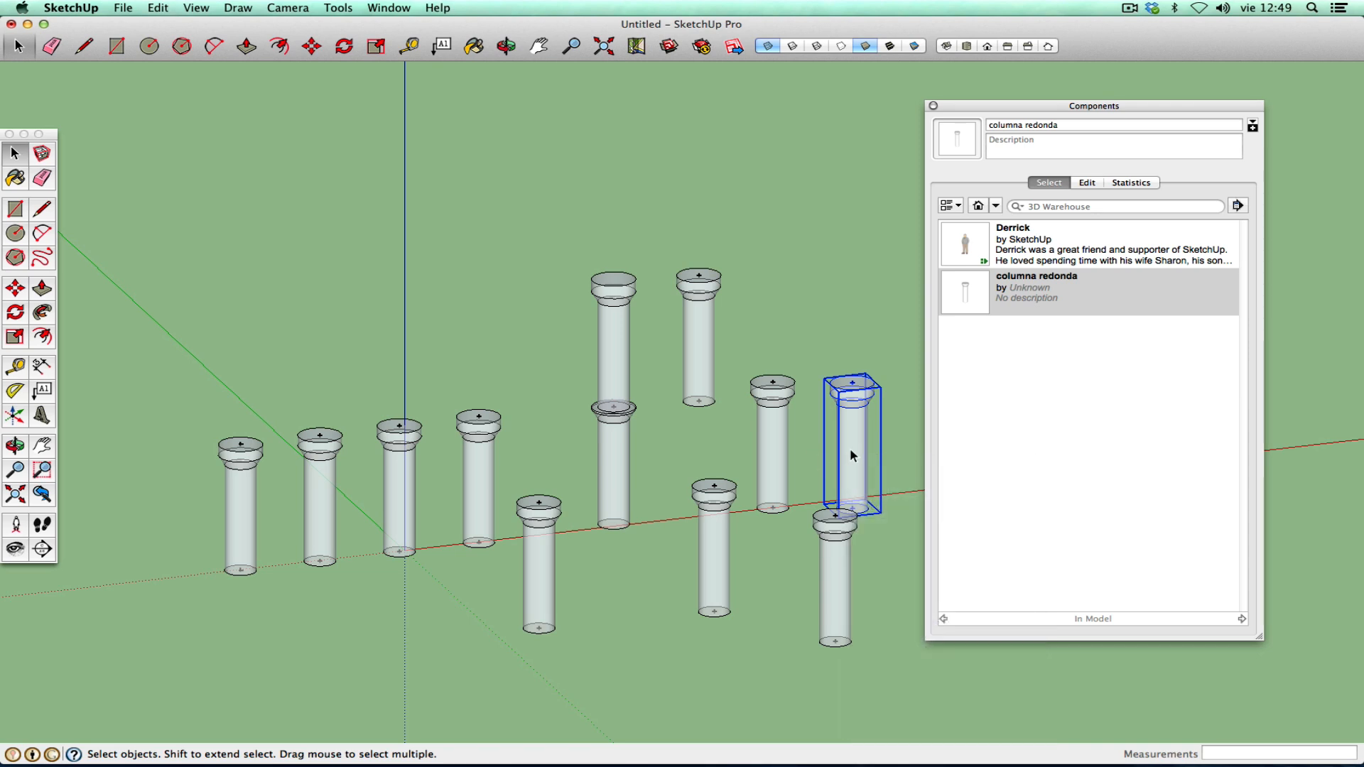
pyautogui.doubleClick(850, 447)
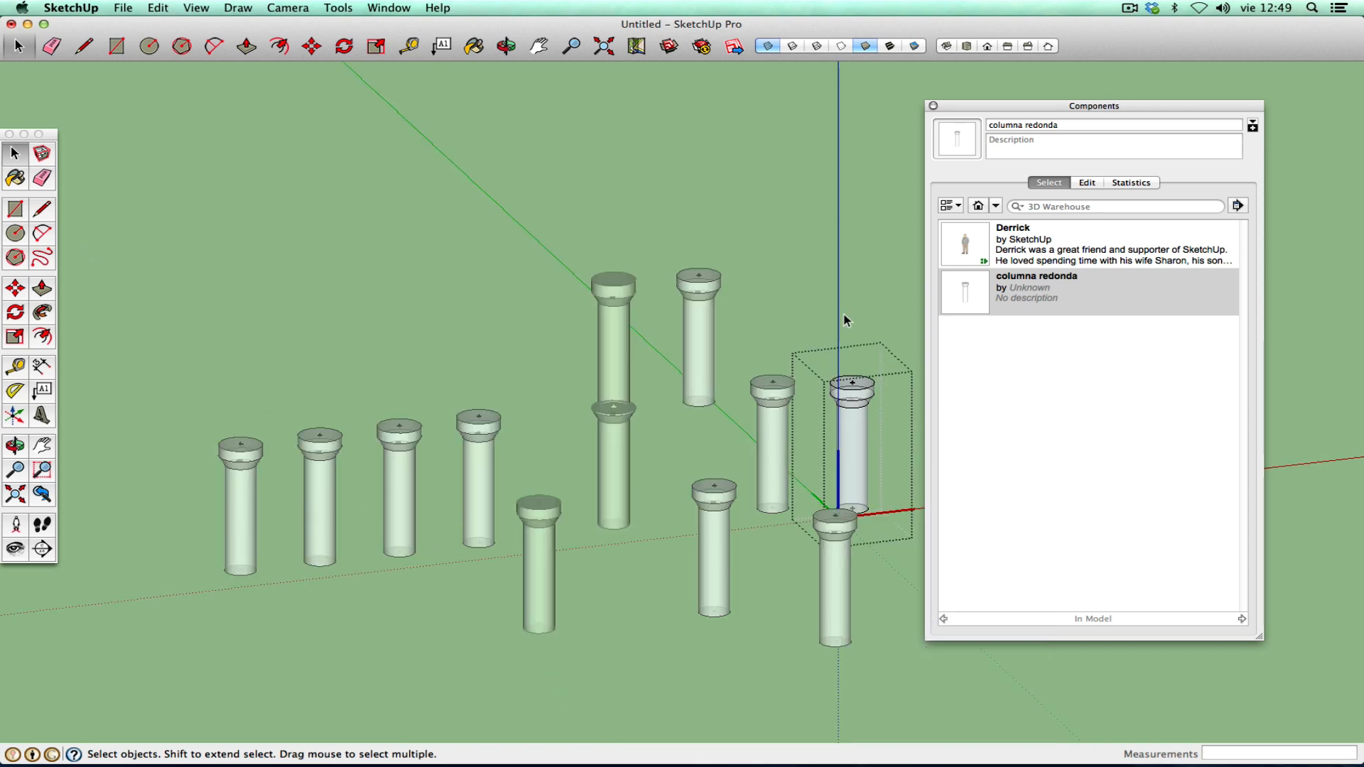
pyautogui.click(844, 321)
pyautogui.rightClick(866, 434)
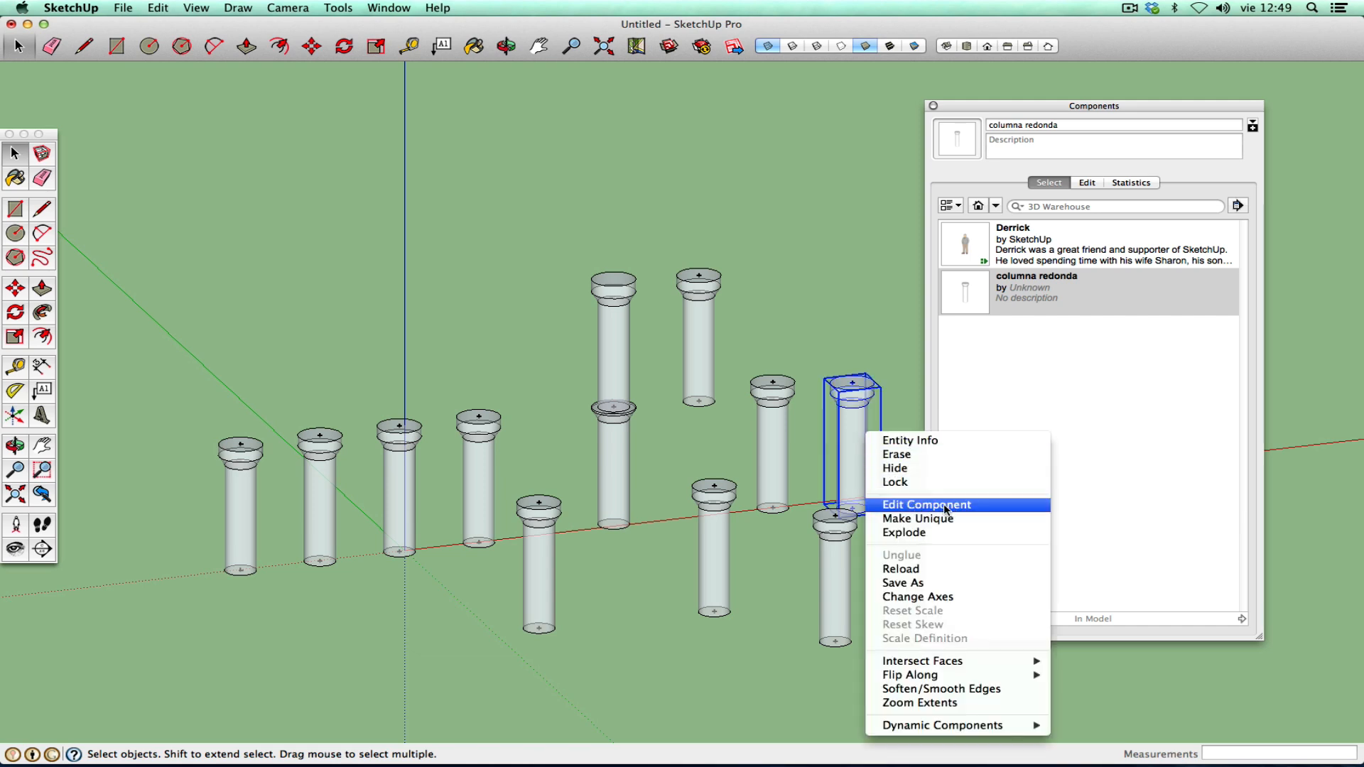
pyautogui.click(946, 509)
pyautogui.click(864, 348)
# - Reselect the farthest column on the red axis, enter it with the Edit Component command and exit it
pyautogui.click(855, 434)
pyautogui.click(169, 8)
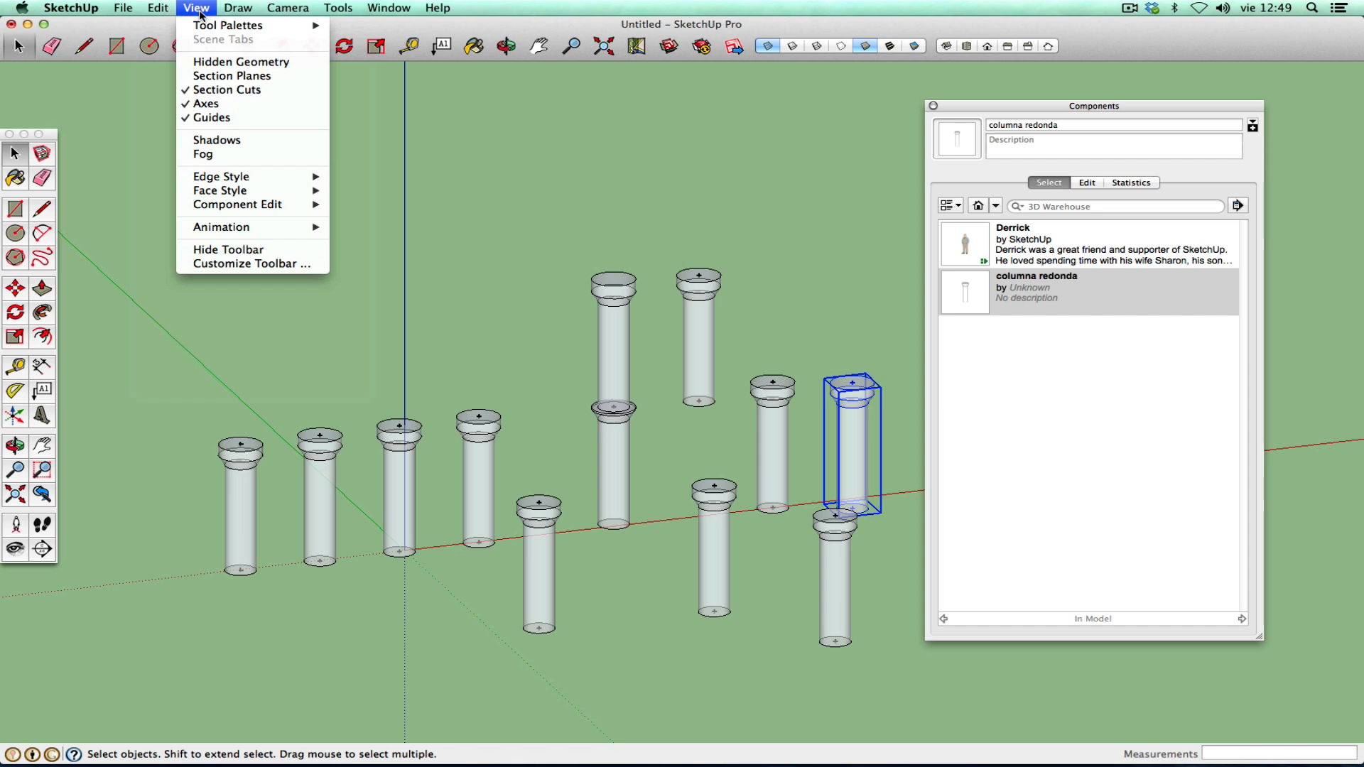
pyautogui.moveTo(250, 16)
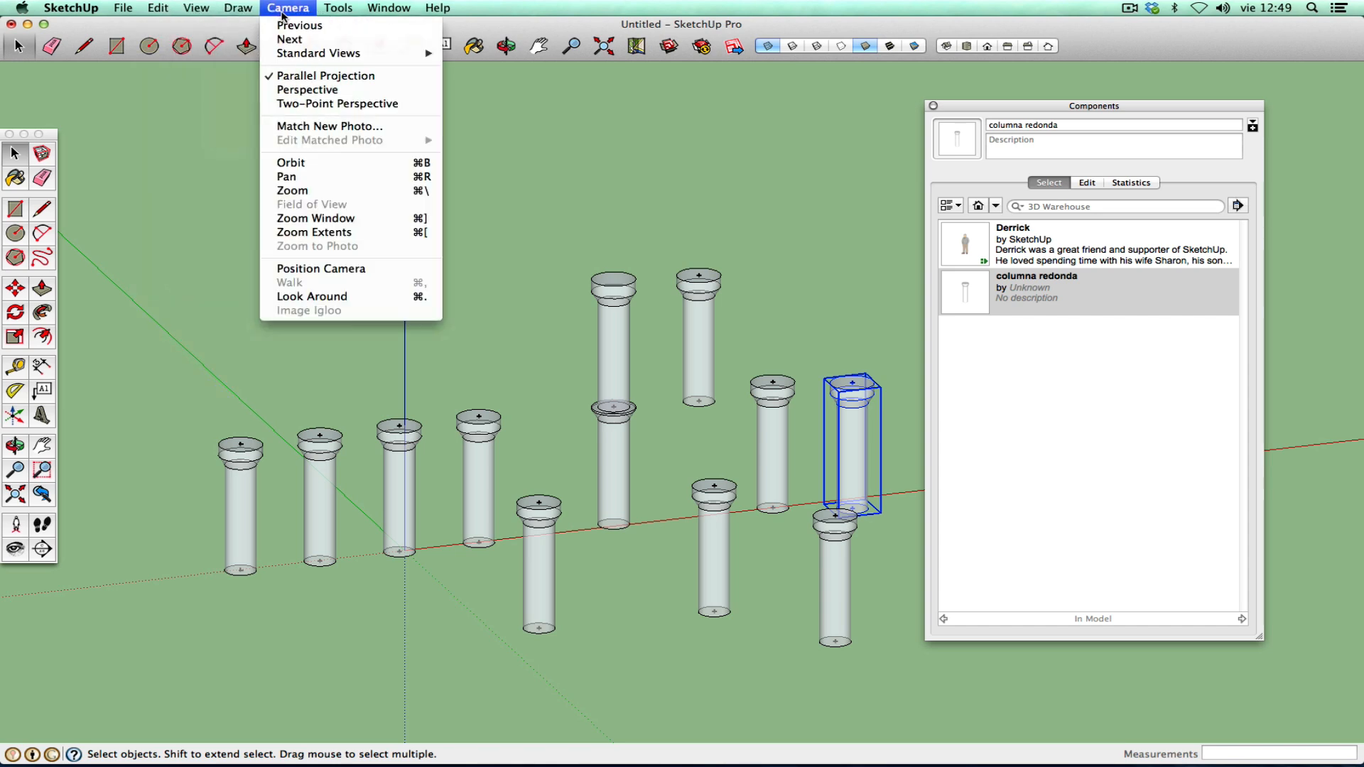
pyautogui.moveTo(328, 16)
pyautogui.moveTo(385, 17)
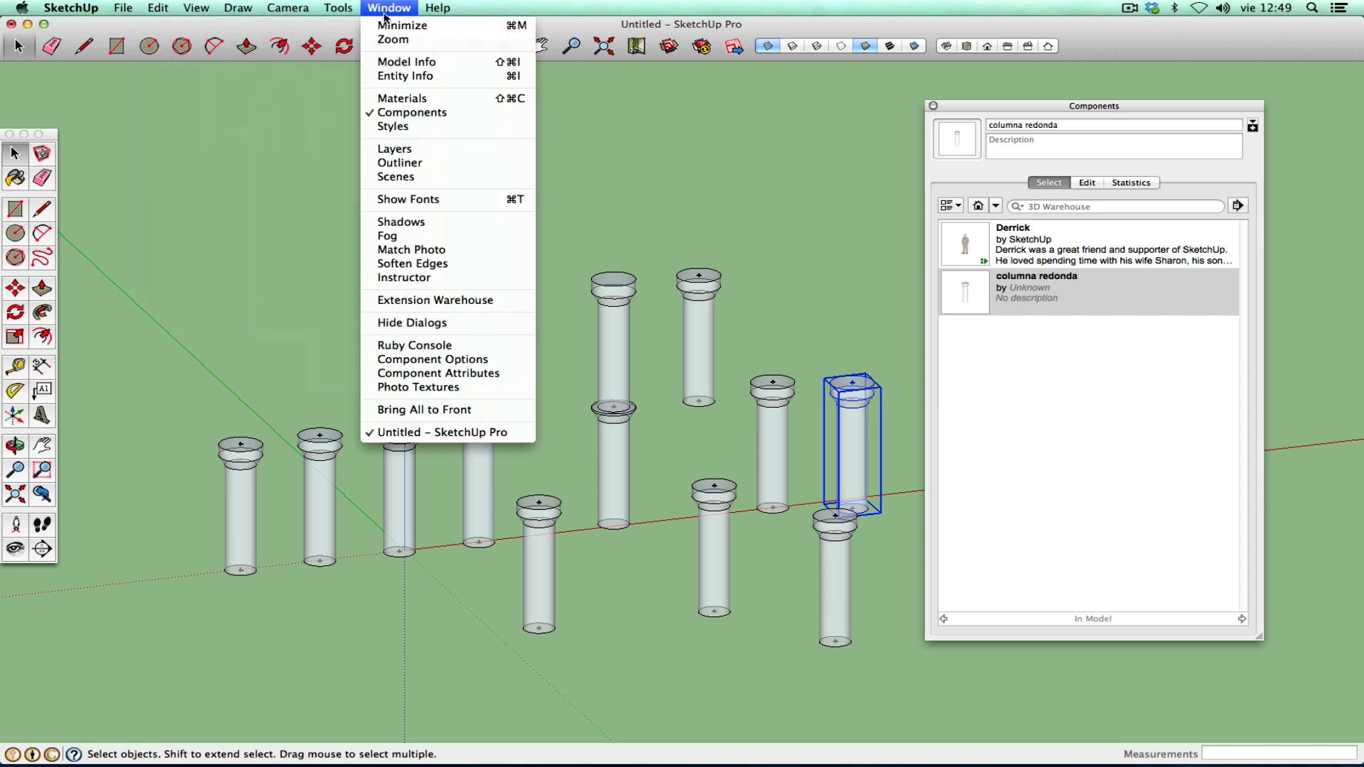
pyautogui.moveTo(158, 9)
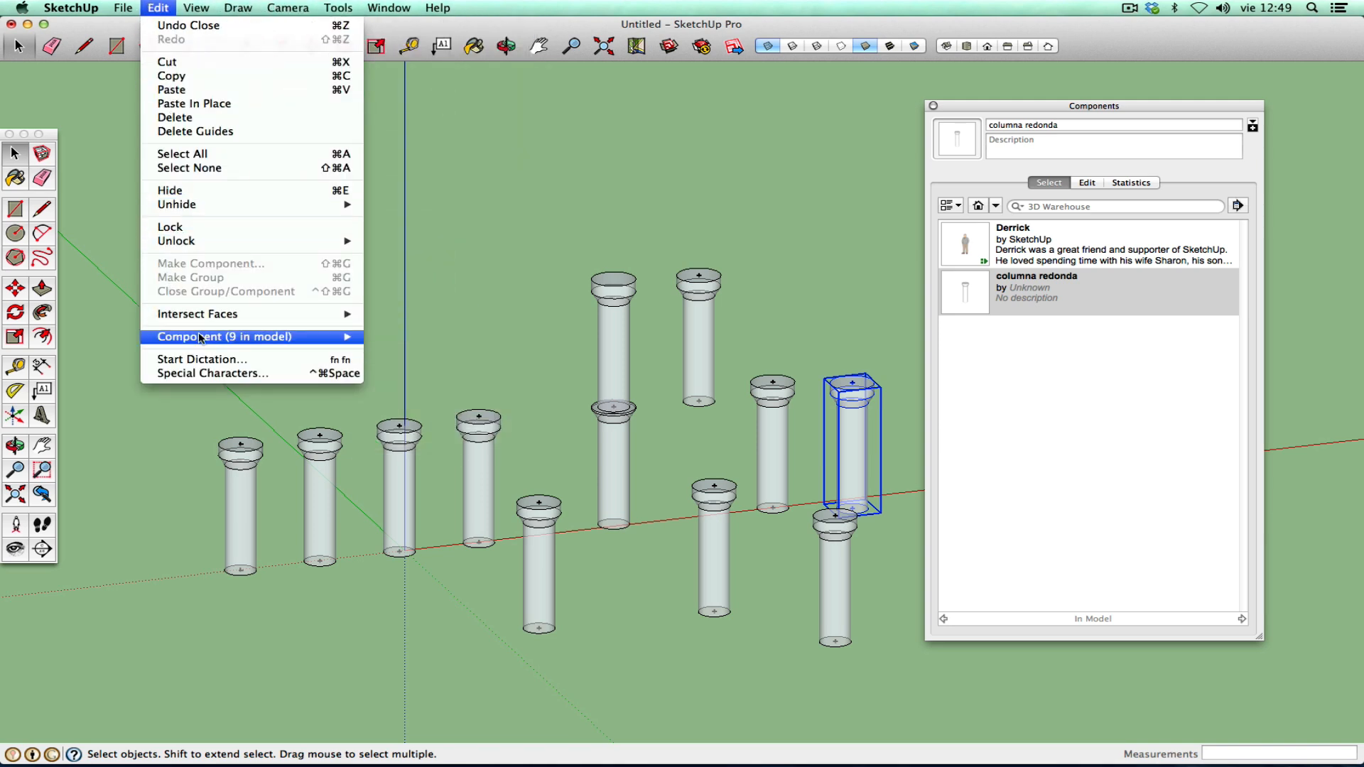
pyautogui.moveTo(257, 346)
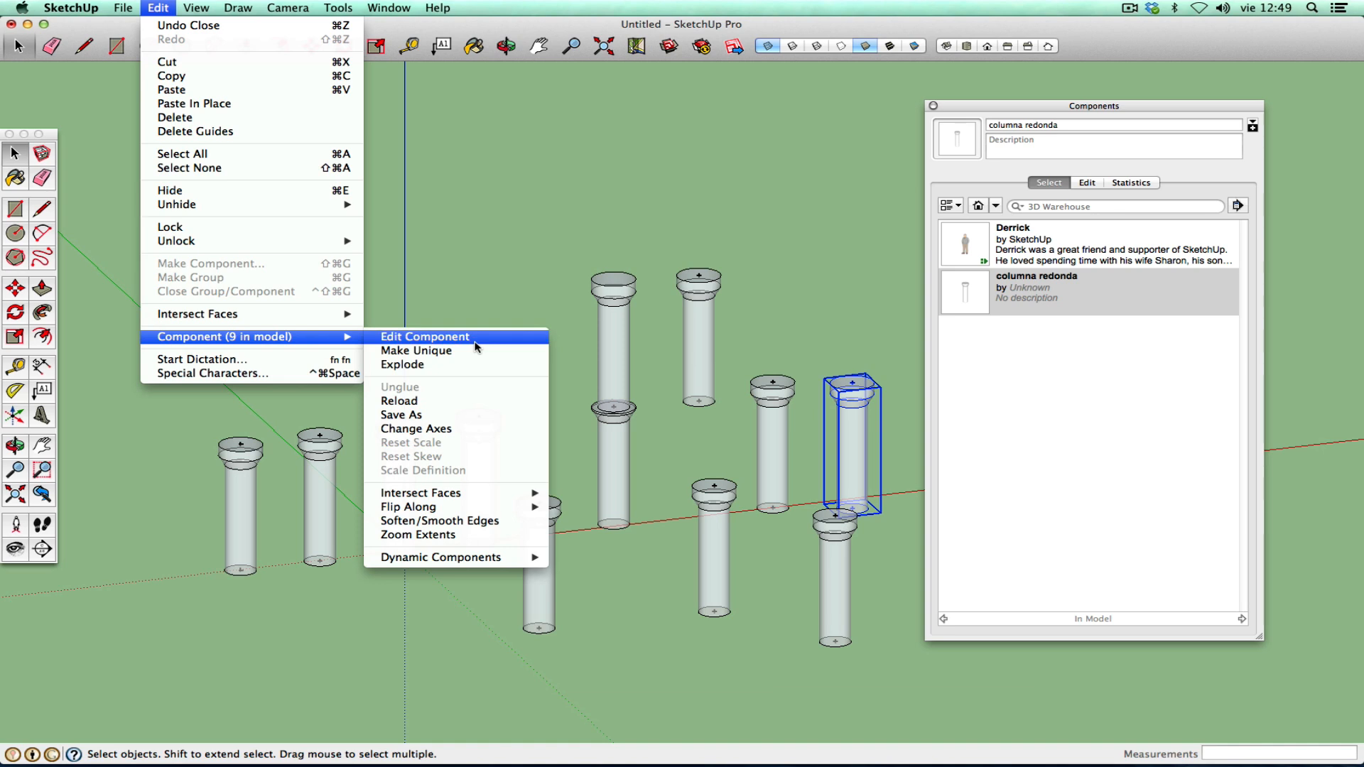
pyautogui.click(423, 338)
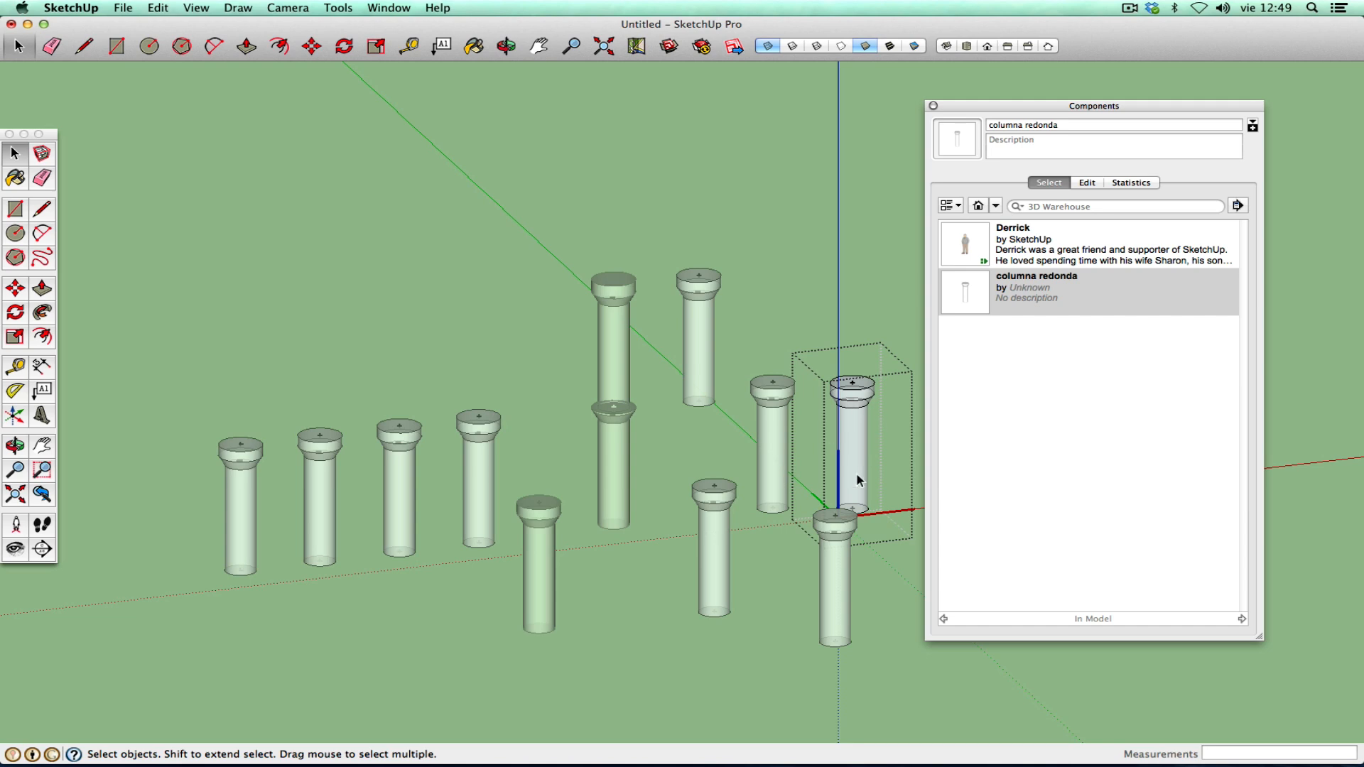
pyautogui.click(838, 303)
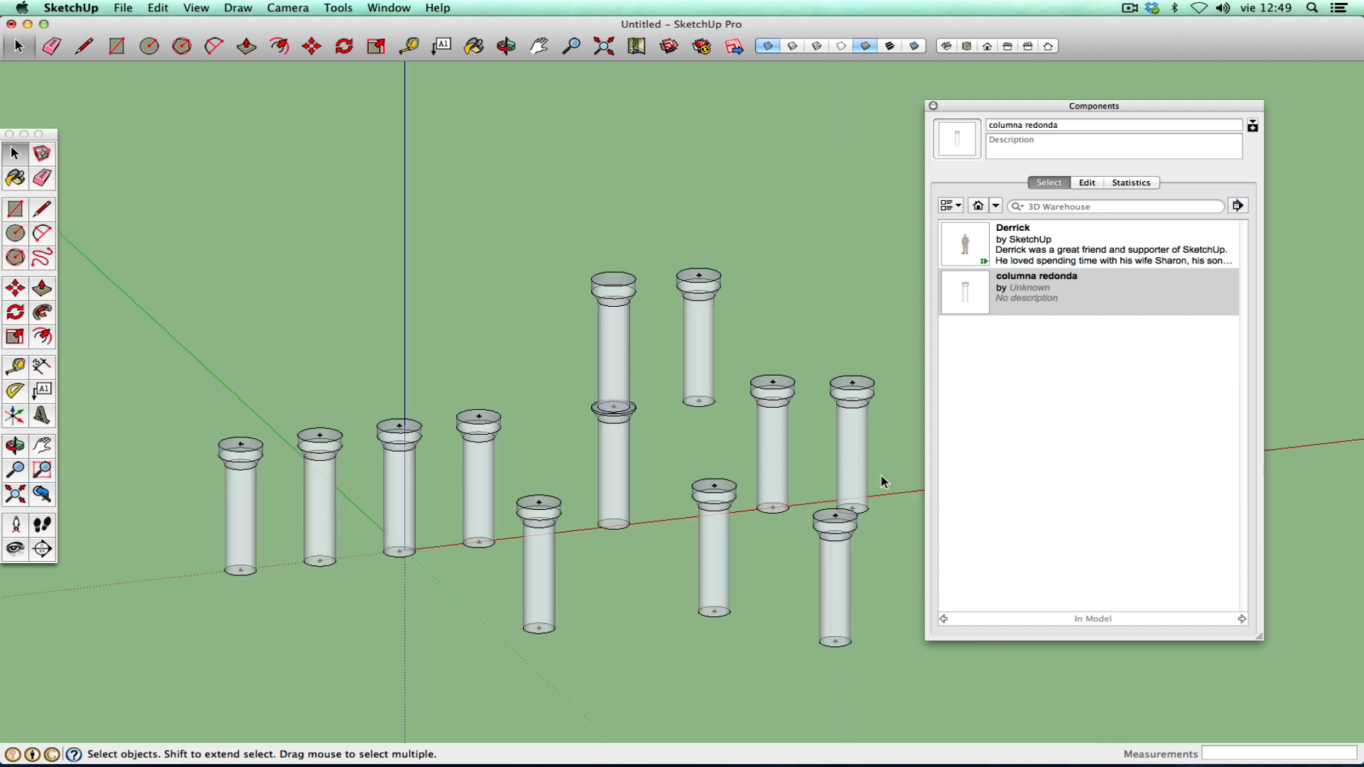
# - Display the Architecture collection in the component browser
pyautogui.scroll(-3, 796, 507)
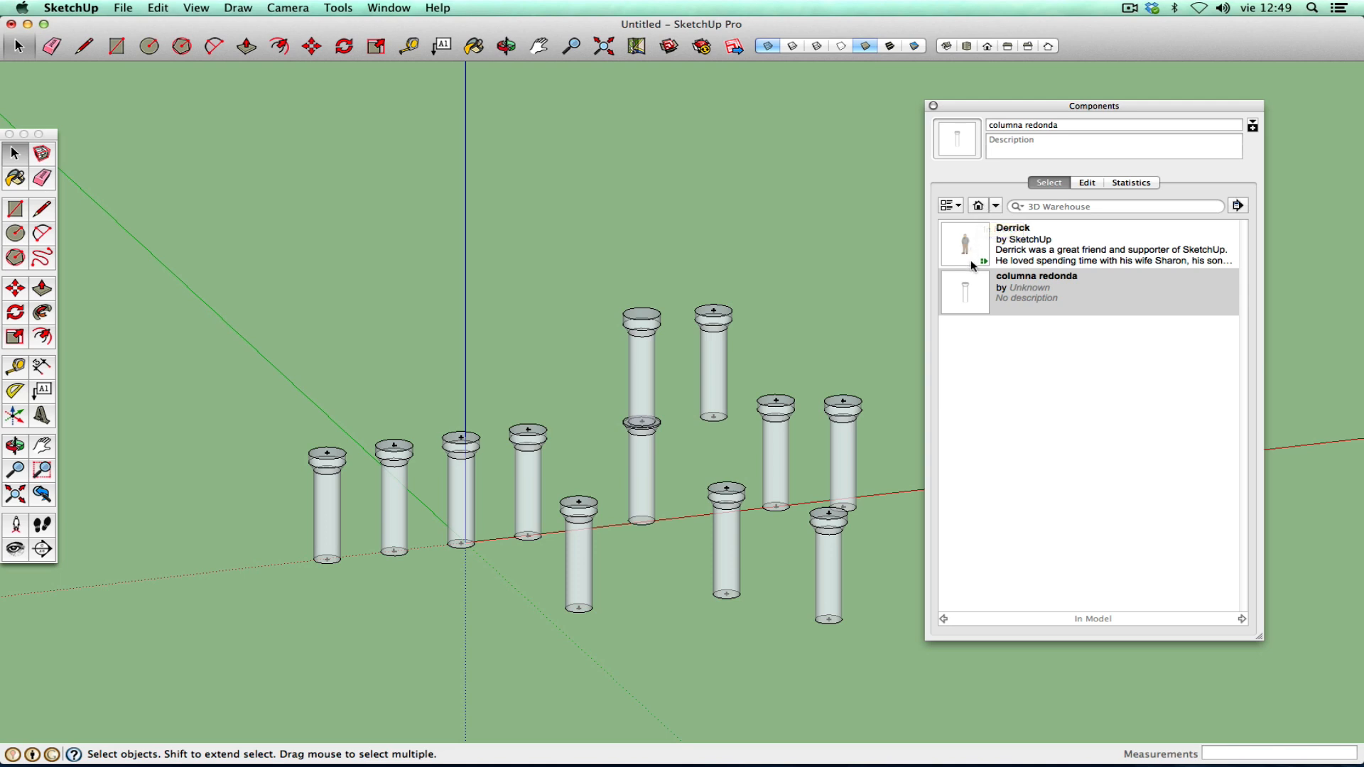
pyautogui.click(995, 206)
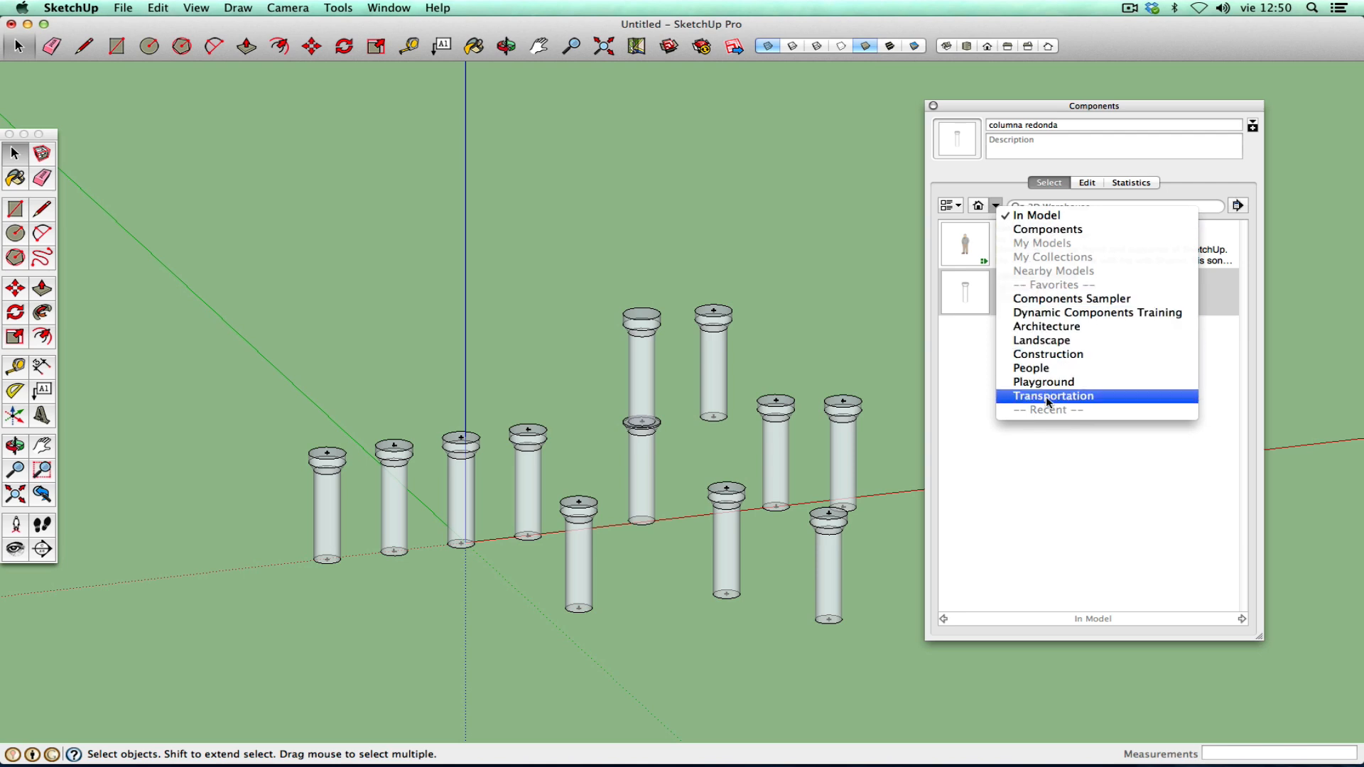
pyautogui.click(1046, 329)
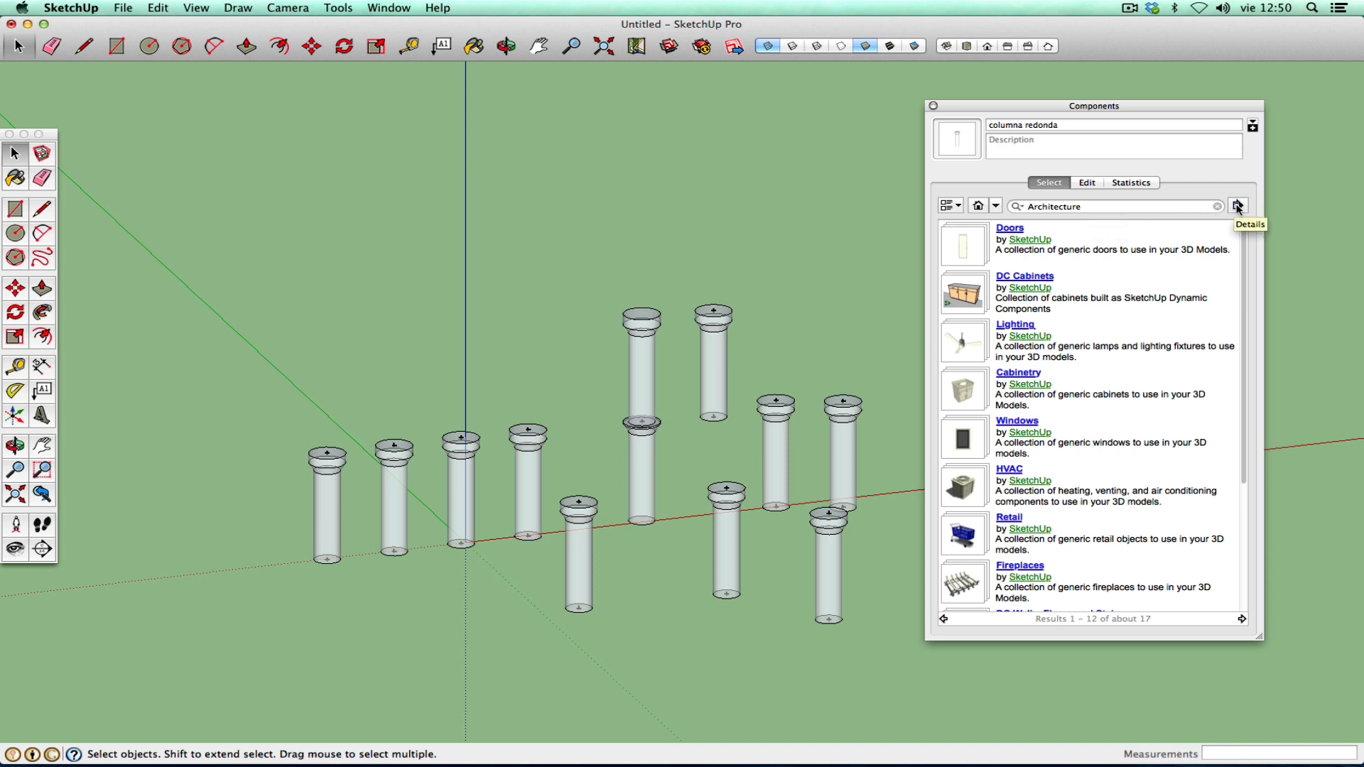
# - Search 3D Warehouse for "puerta" and look through the resulting models
pyautogui.click(1017, 206)
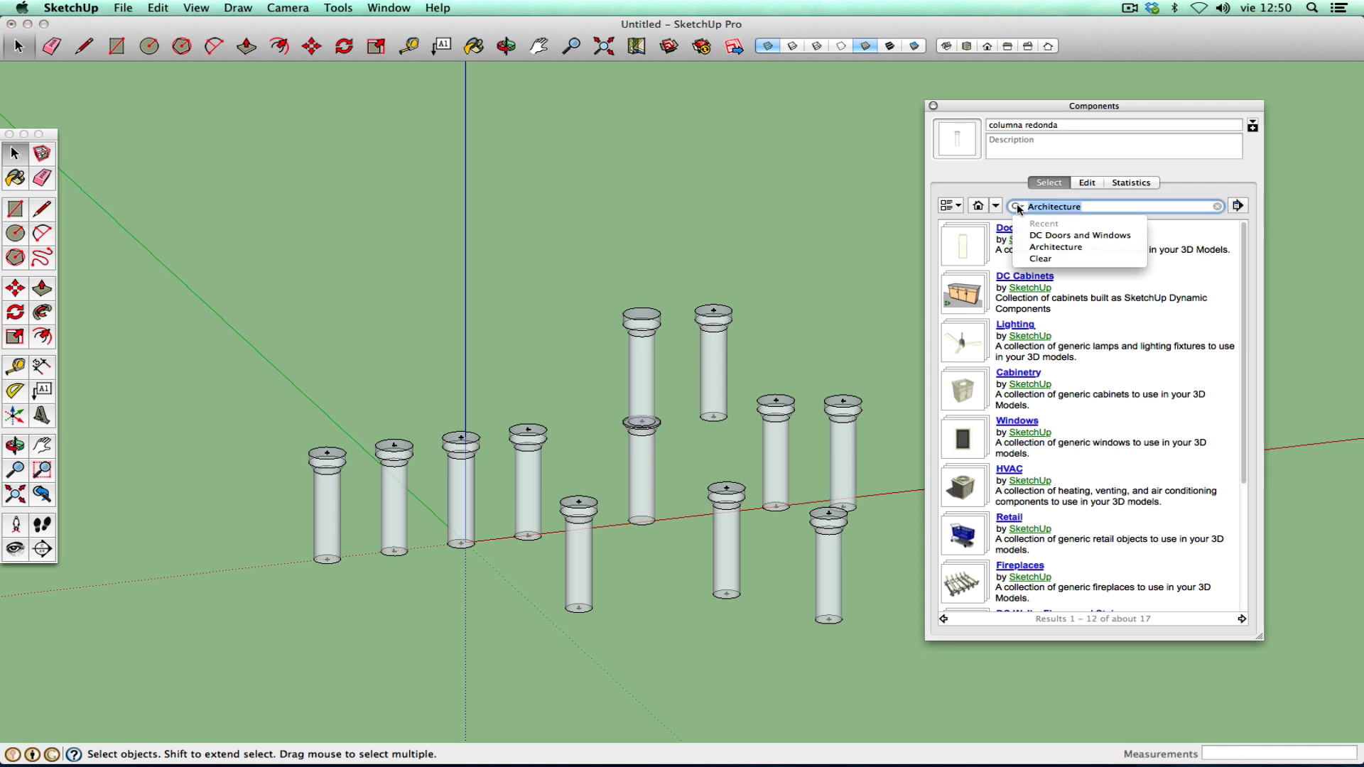
pyautogui.click(1033, 207)
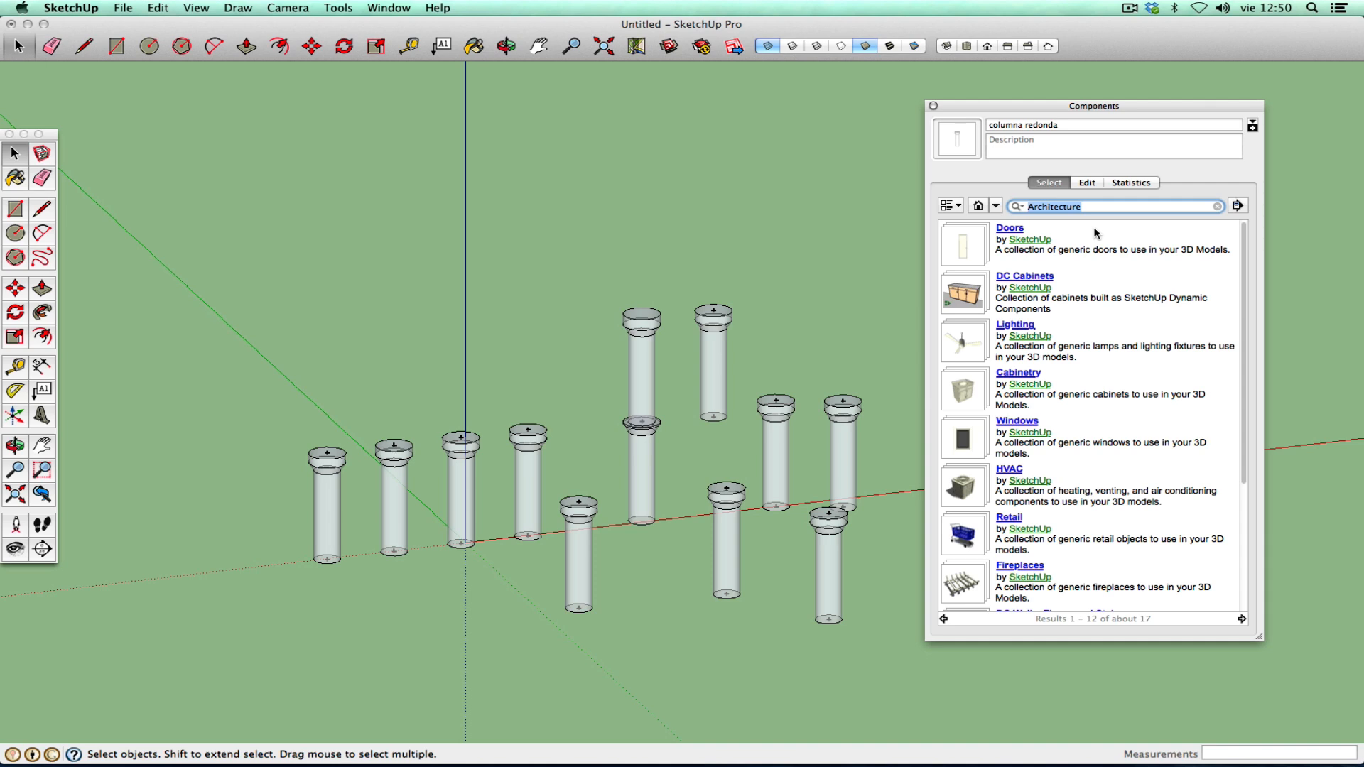
pyautogui.write('puerta')
pyautogui.press('Return')
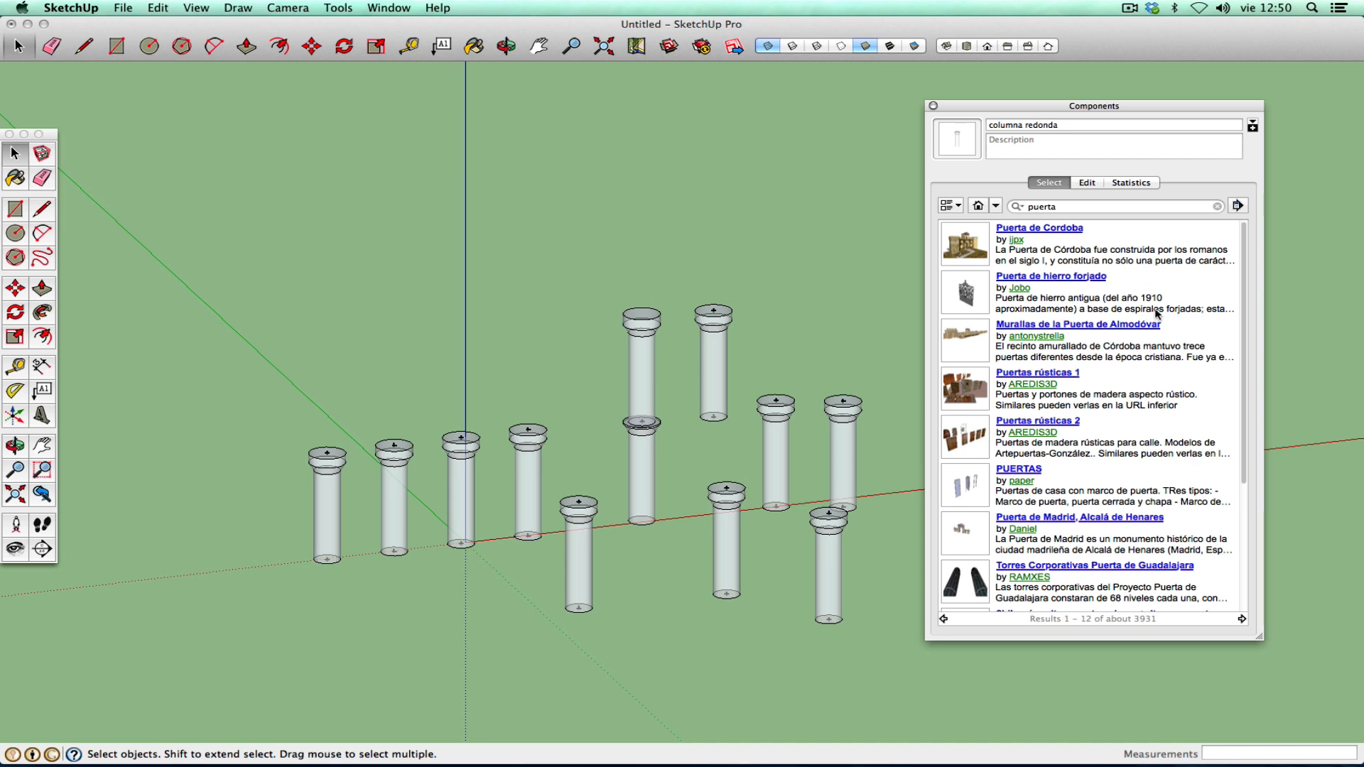
pyautogui.scroll(-5, 1146, 437)
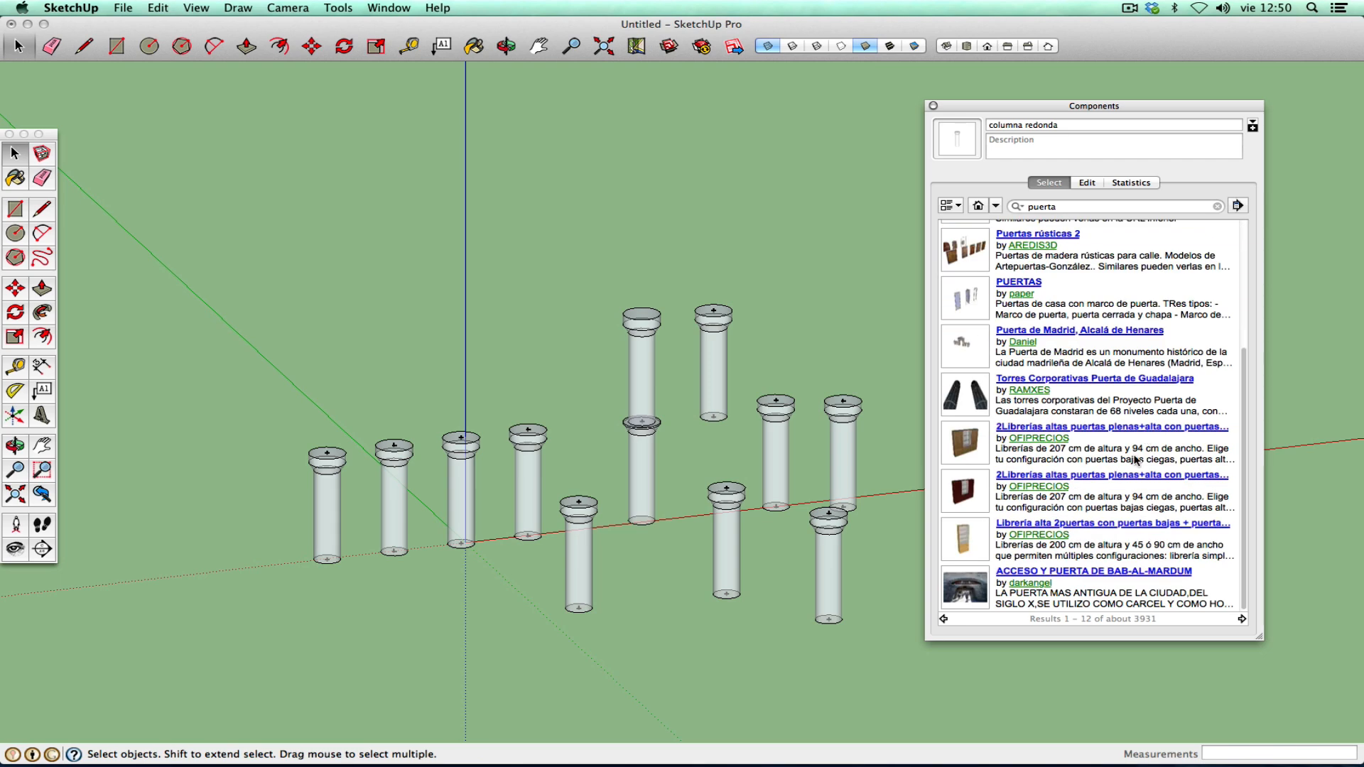
pyautogui.scroll(3, 1136, 461)
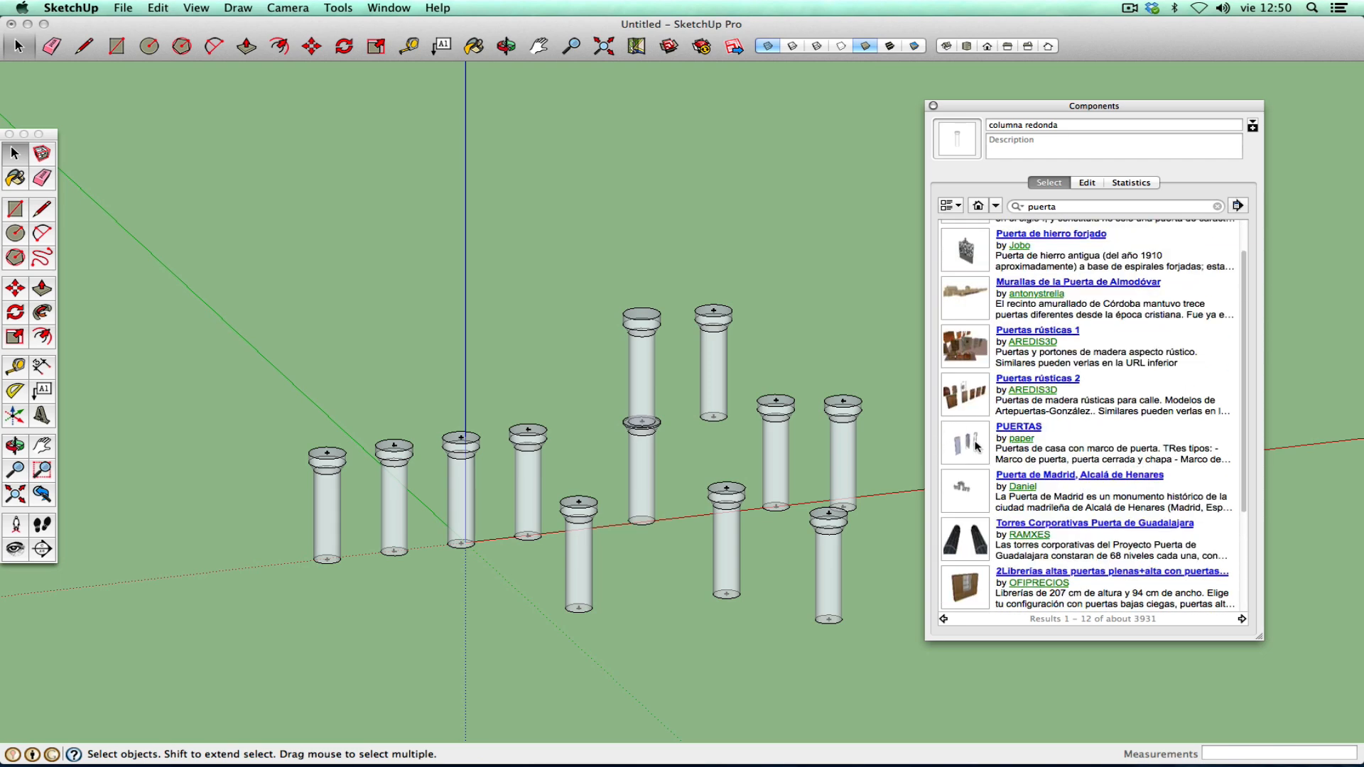
# - Open the PUERTAS model's 3D Warehouse page, enlarge its window and download the model directly into the current SketchUp model
pyautogui.click(1016, 430)
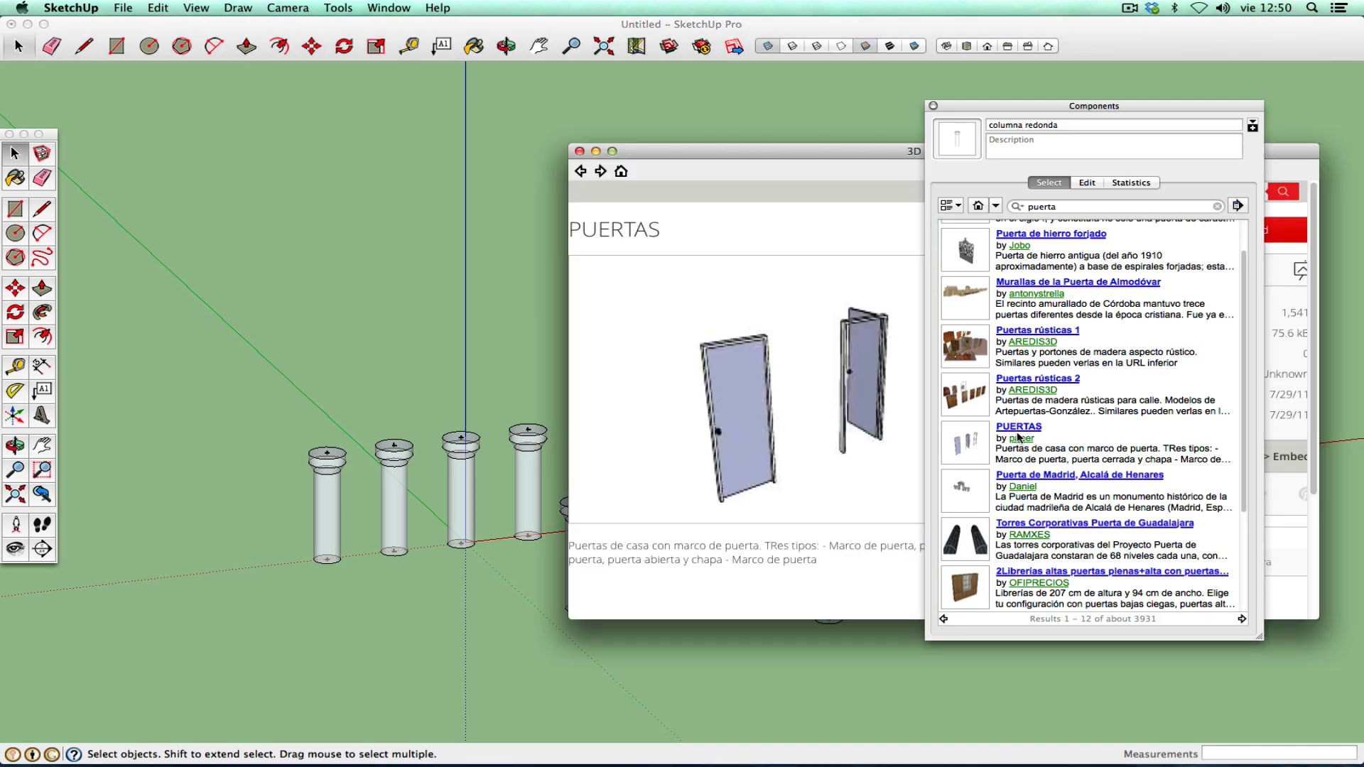
pyautogui.moveTo(798, 157); pyautogui.dragTo(373, 205)
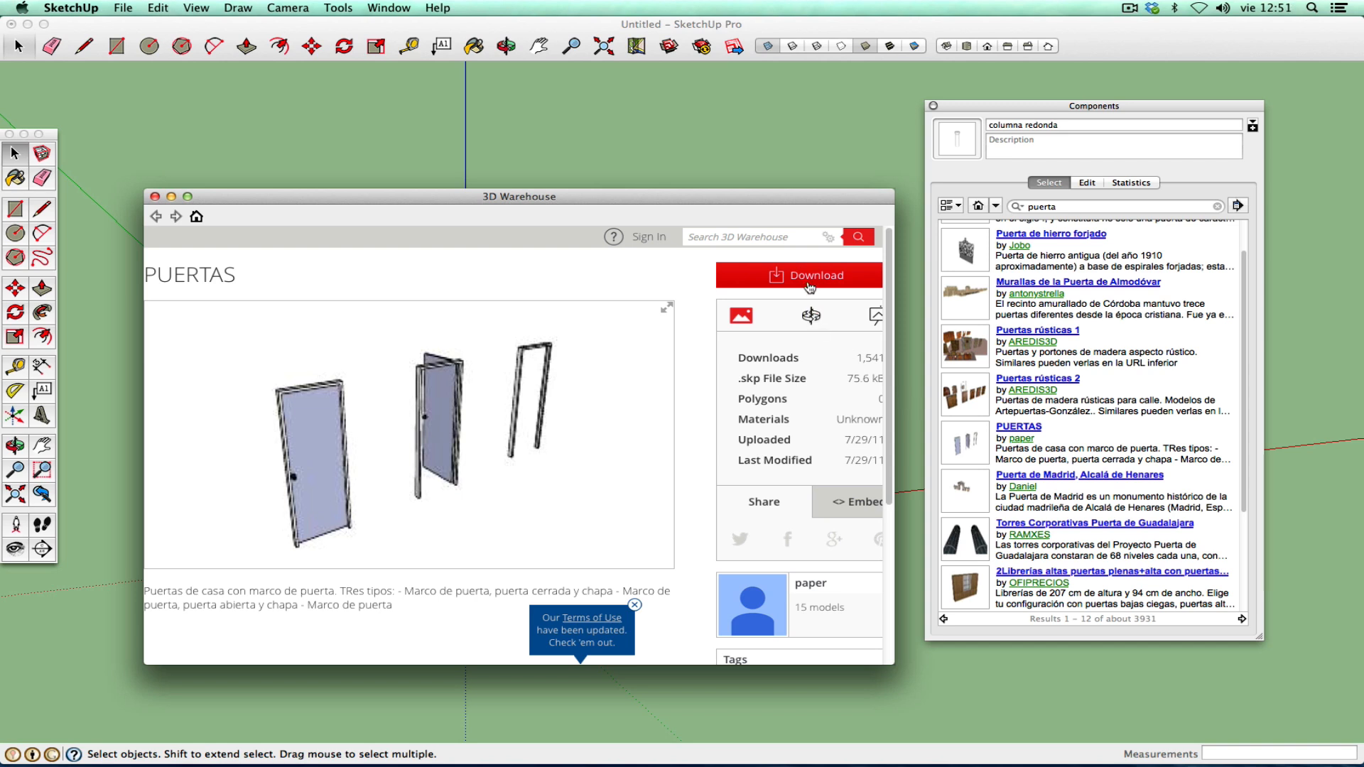
pyautogui.moveTo(761, 201); pyautogui.dragTo(629, 216)
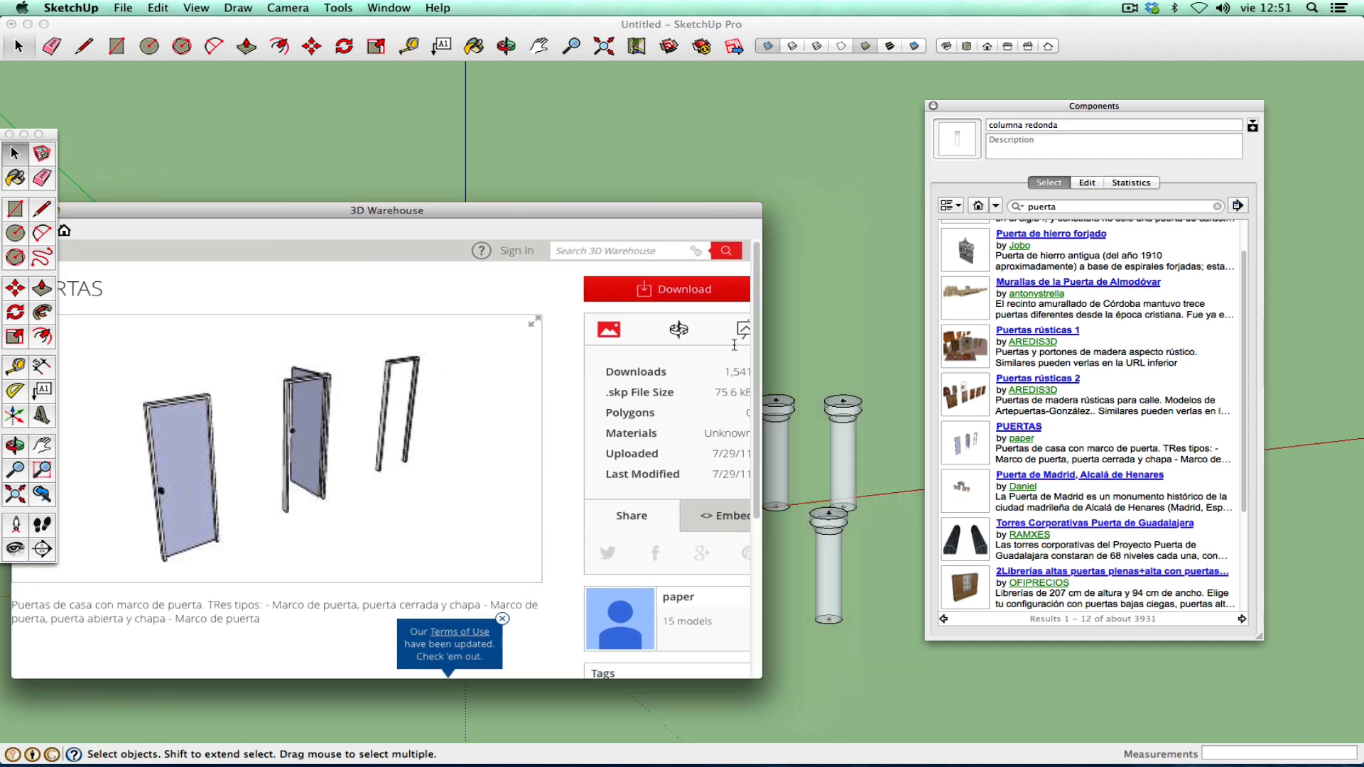
pyautogui.moveTo(761, 357); pyautogui.dragTo(880, 361)
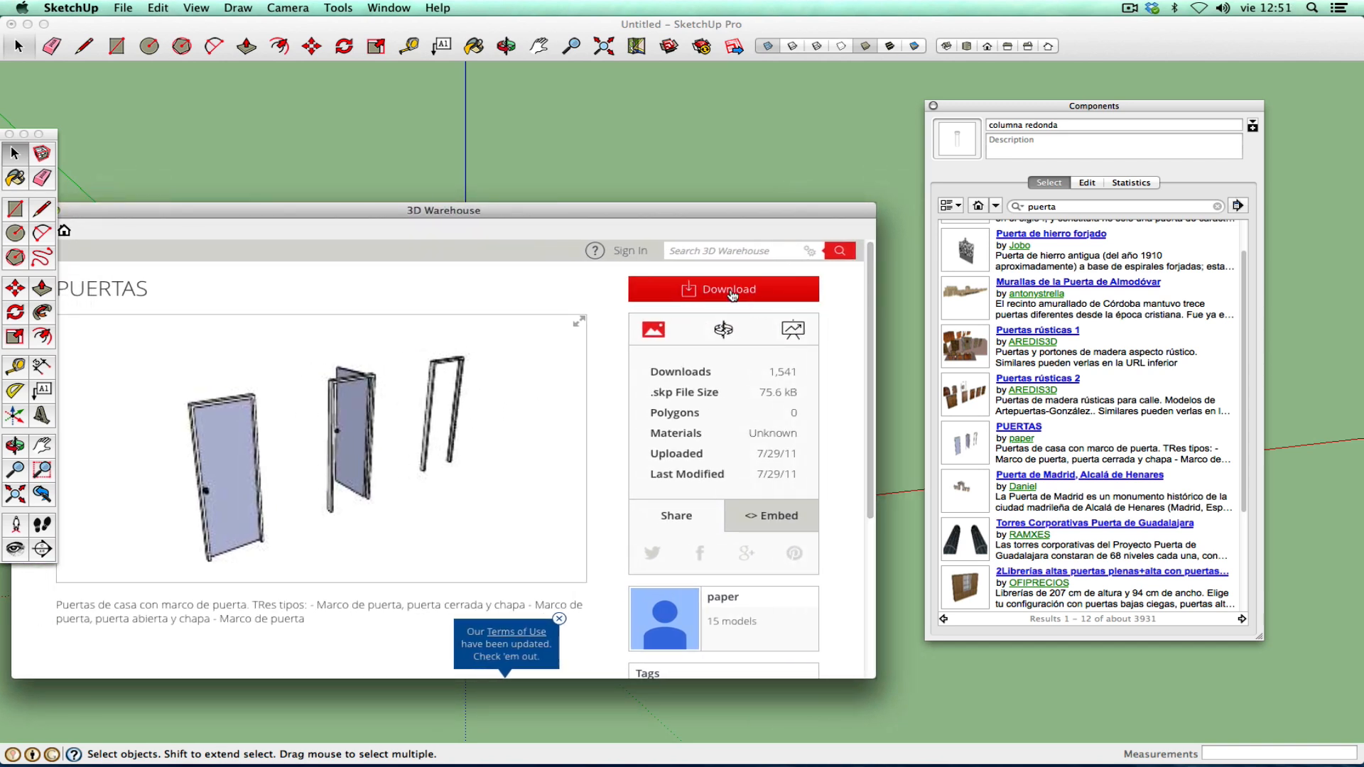
pyautogui.click(732, 291)
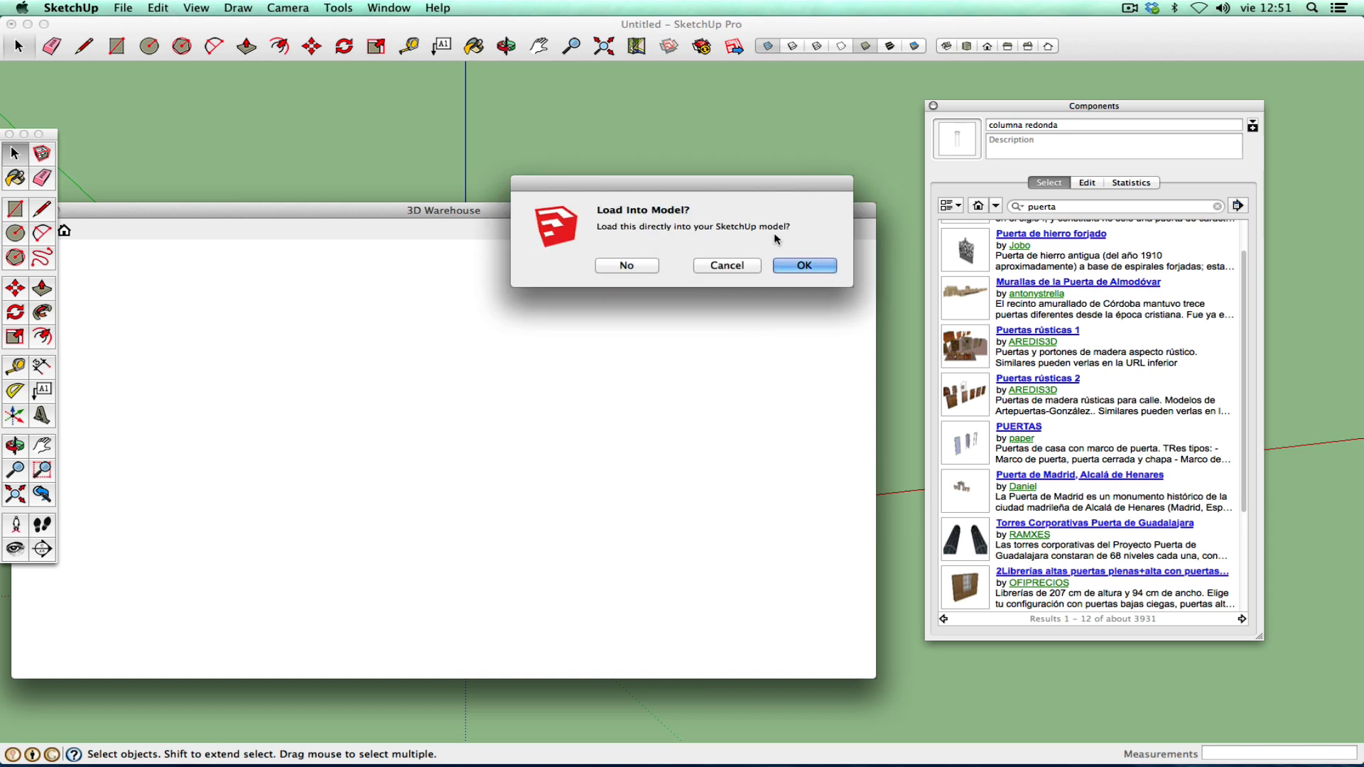
pyautogui.click(803, 266)
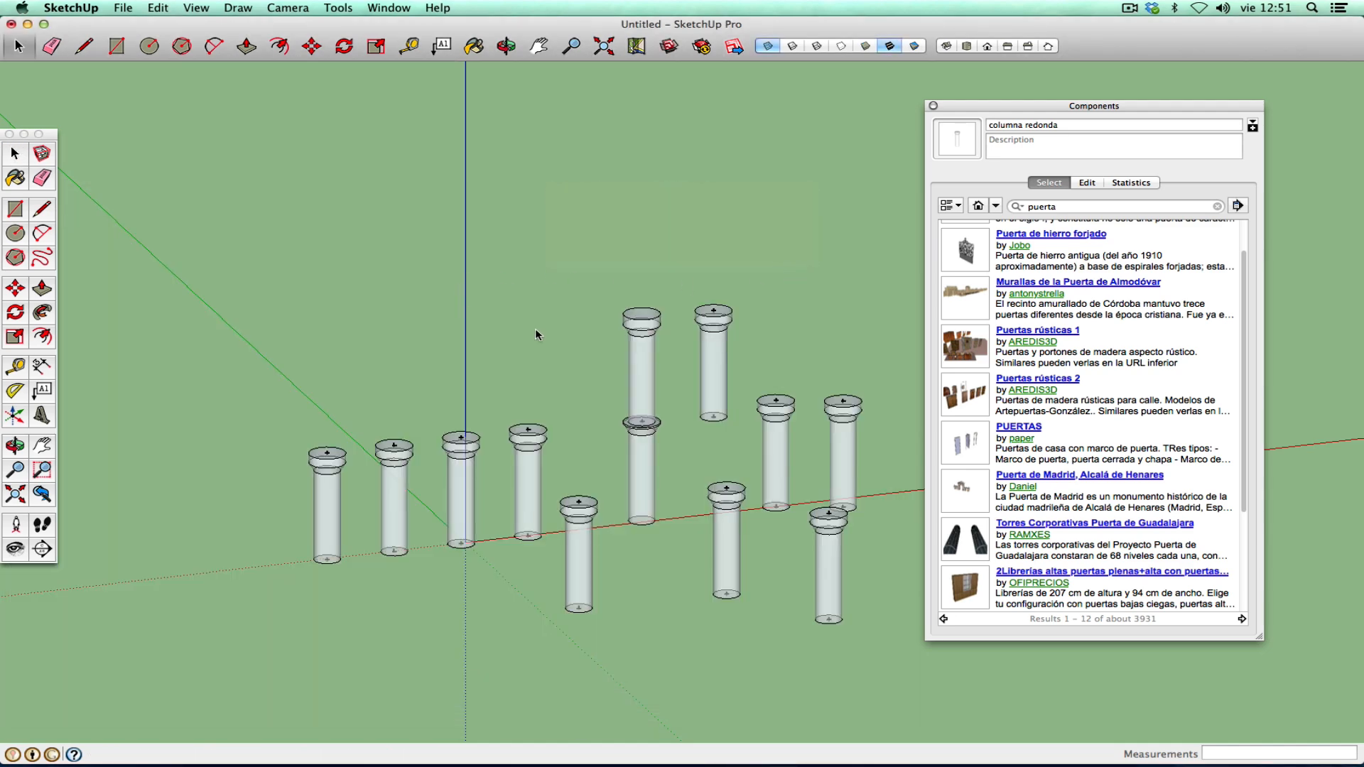
# - Place a PUERTAS instance from the in-model components behind the row of columns near the green axis and deselect it
pyautogui.moveTo(998, 106); pyautogui.dragTo(907, 106)
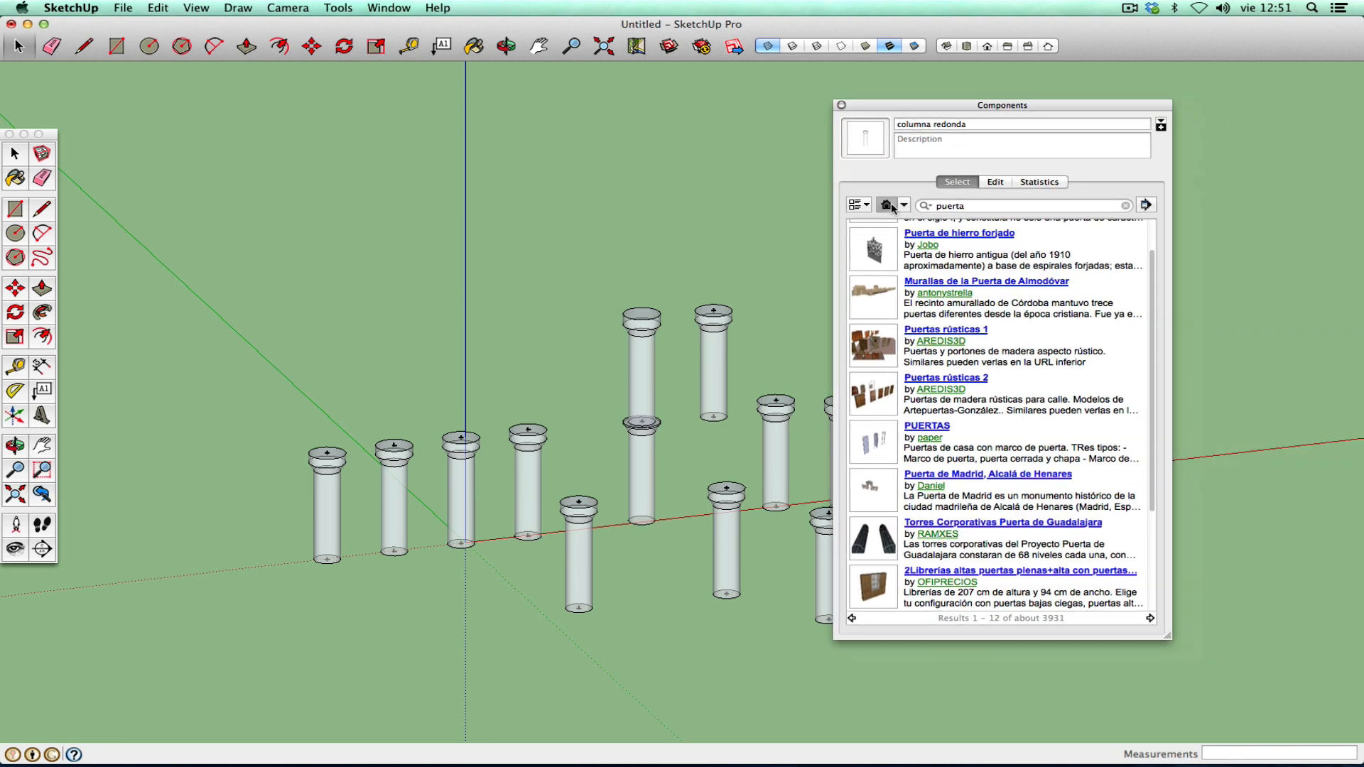
pyautogui.click(886, 205)
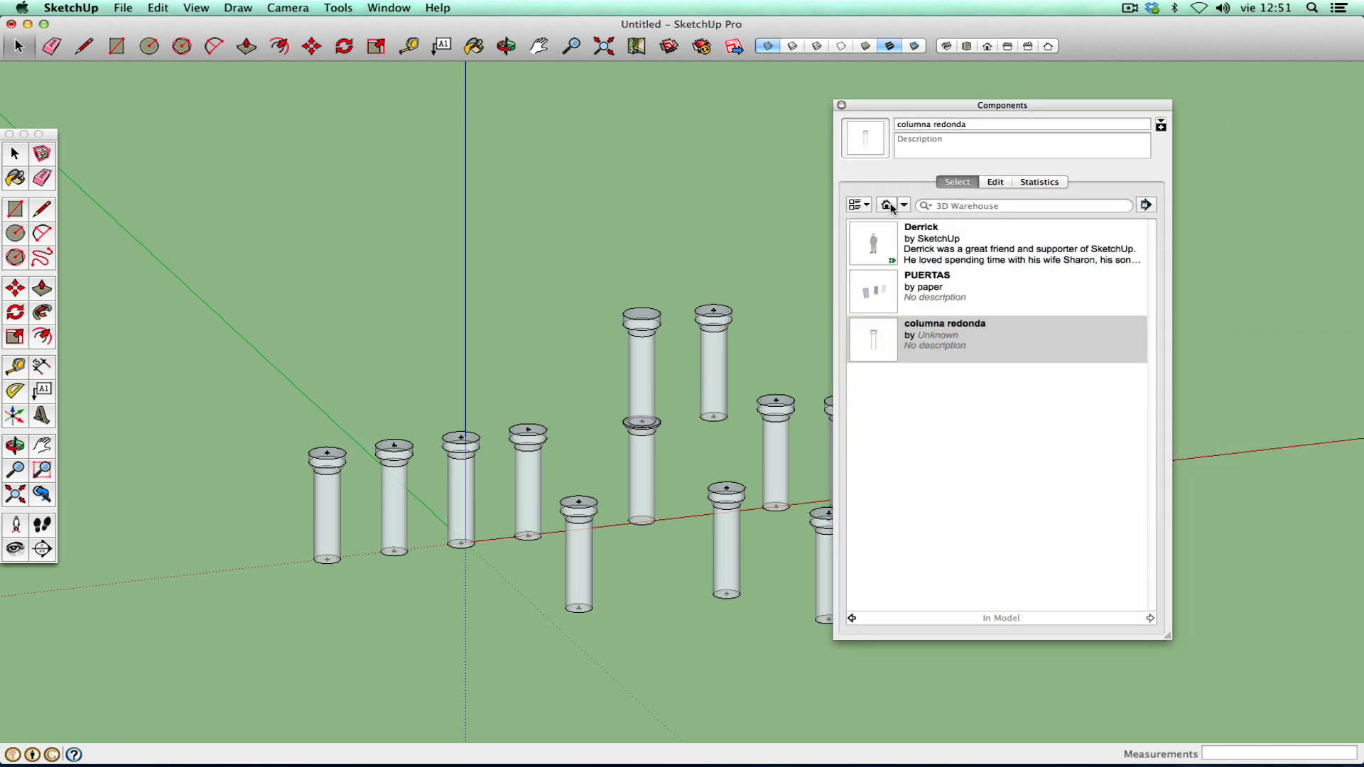
pyautogui.click(884, 294)
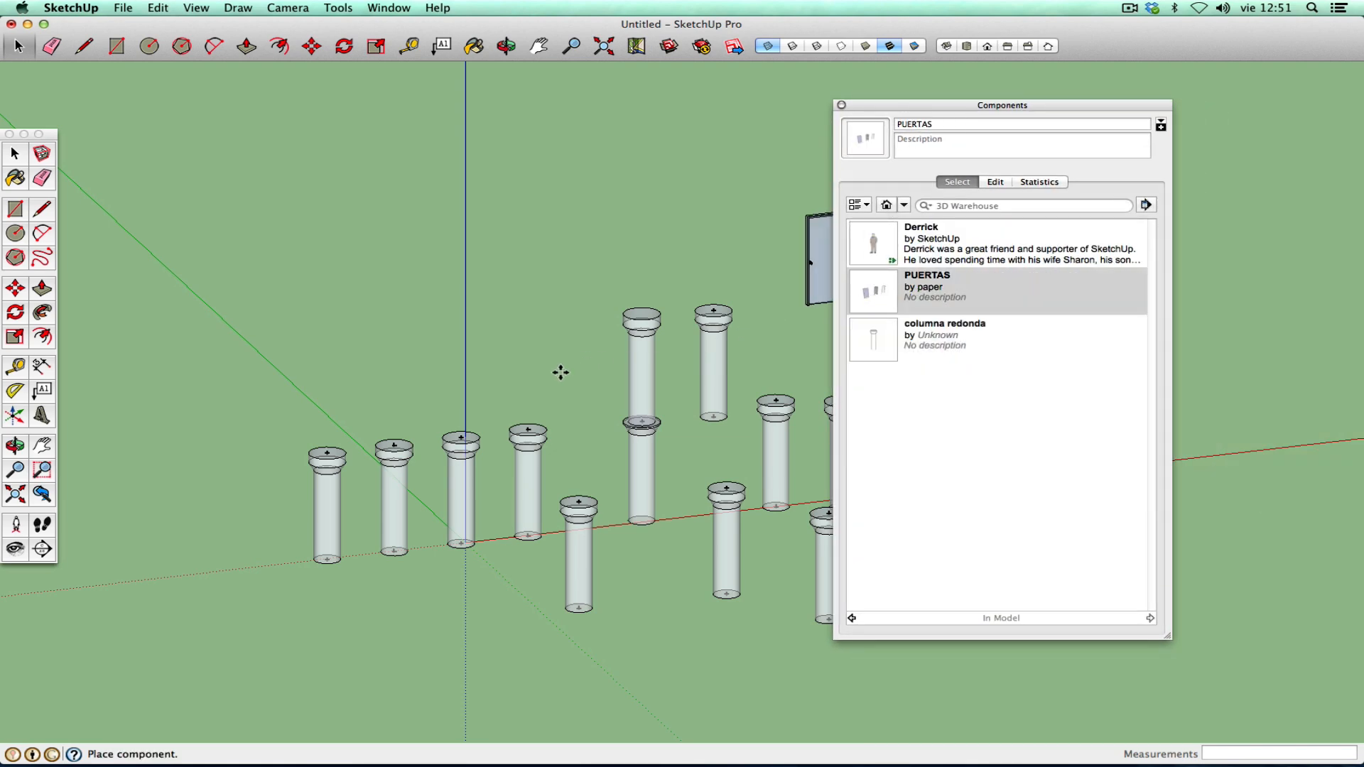
pyautogui.click(236, 462)
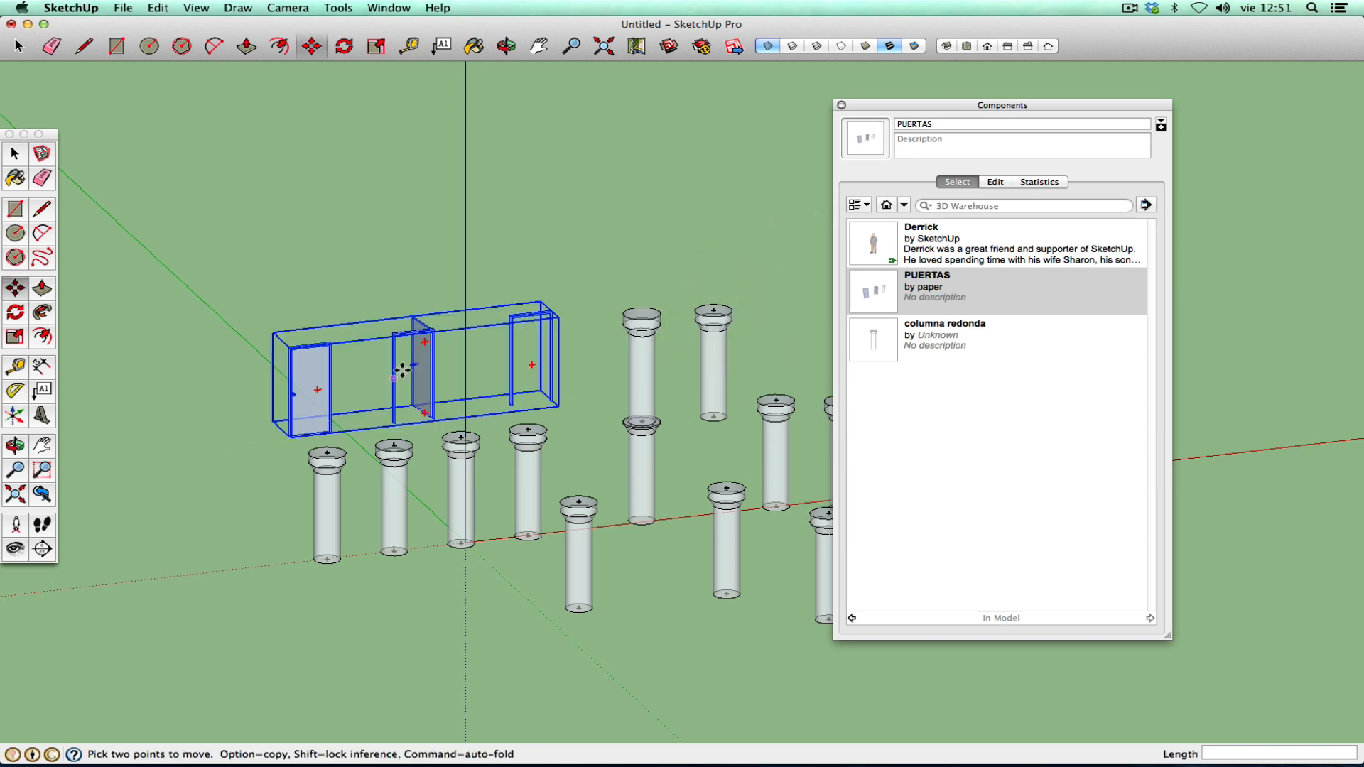
pyautogui.click(15, 154)
pyautogui.click(281, 243)
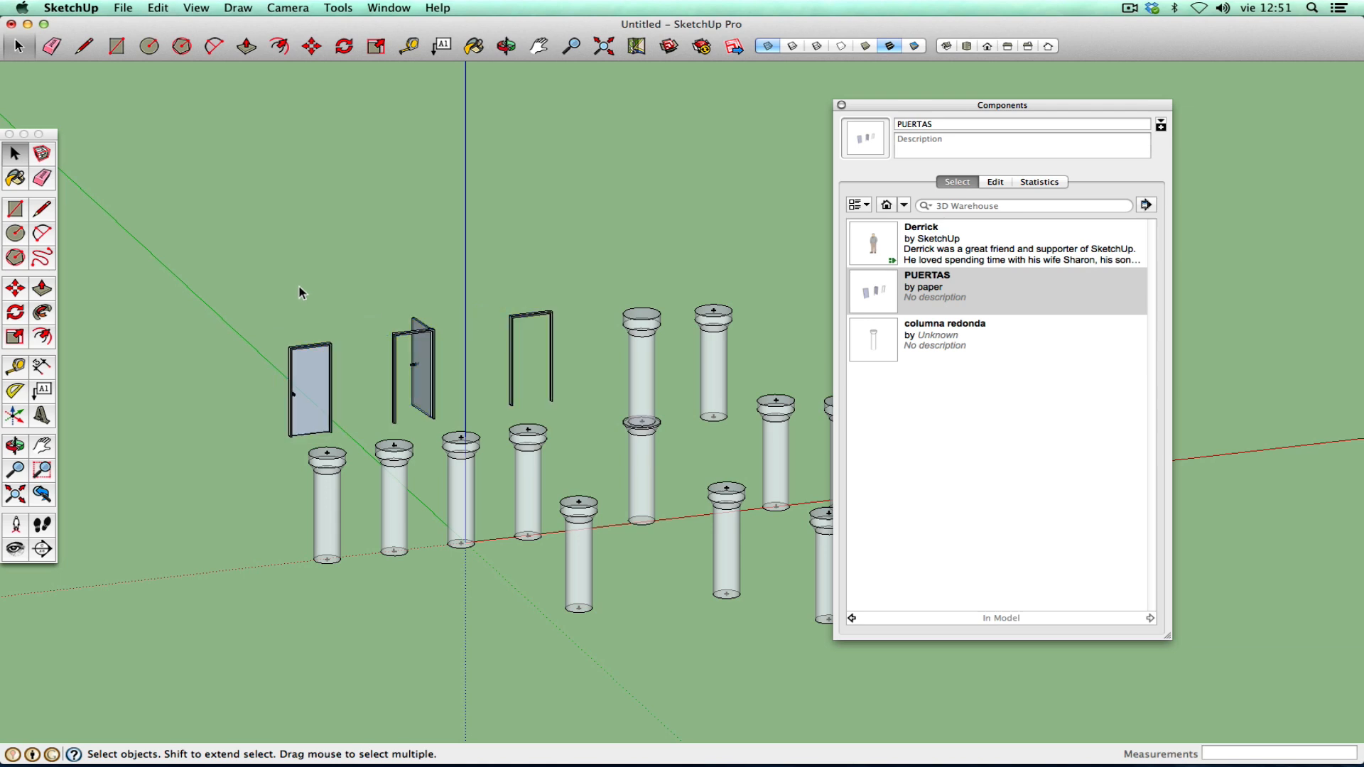
# - Open the placed PUERTAS component for editing, inspect its three doors up close and leave component editing
pyautogui.click(325, 394)
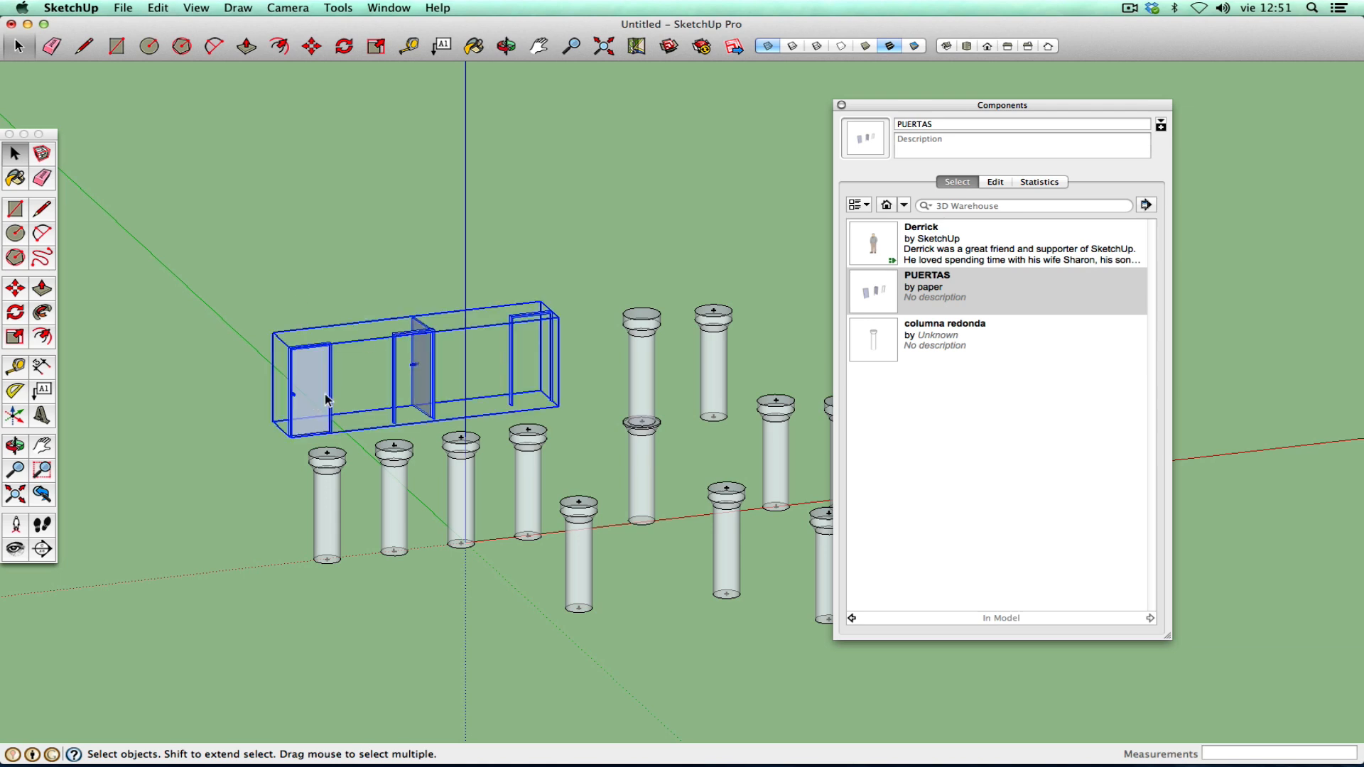
pyautogui.doubleClick(325, 394)
pyautogui.scroll(5, 327, 393)
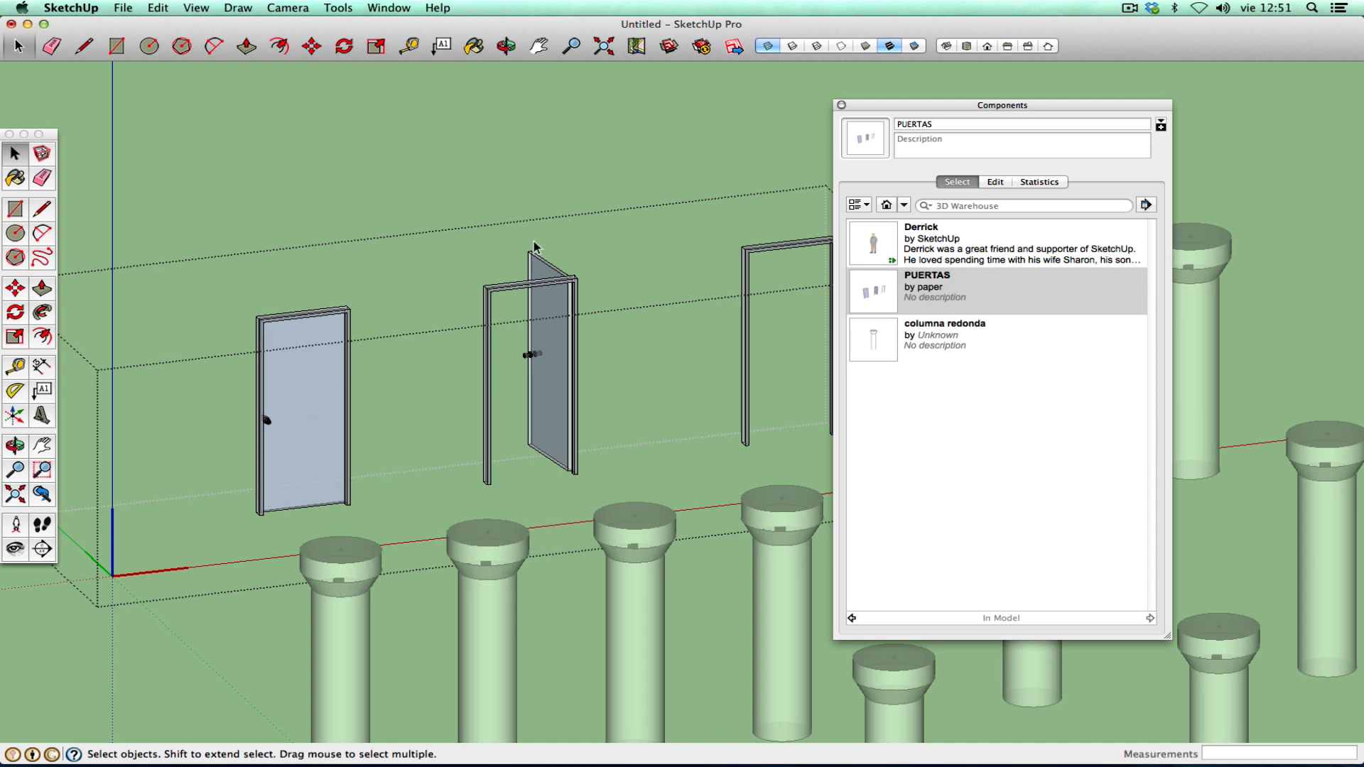
pyautogui.click(446, 173)
pyautogui.scroll(-10, 523, 410)
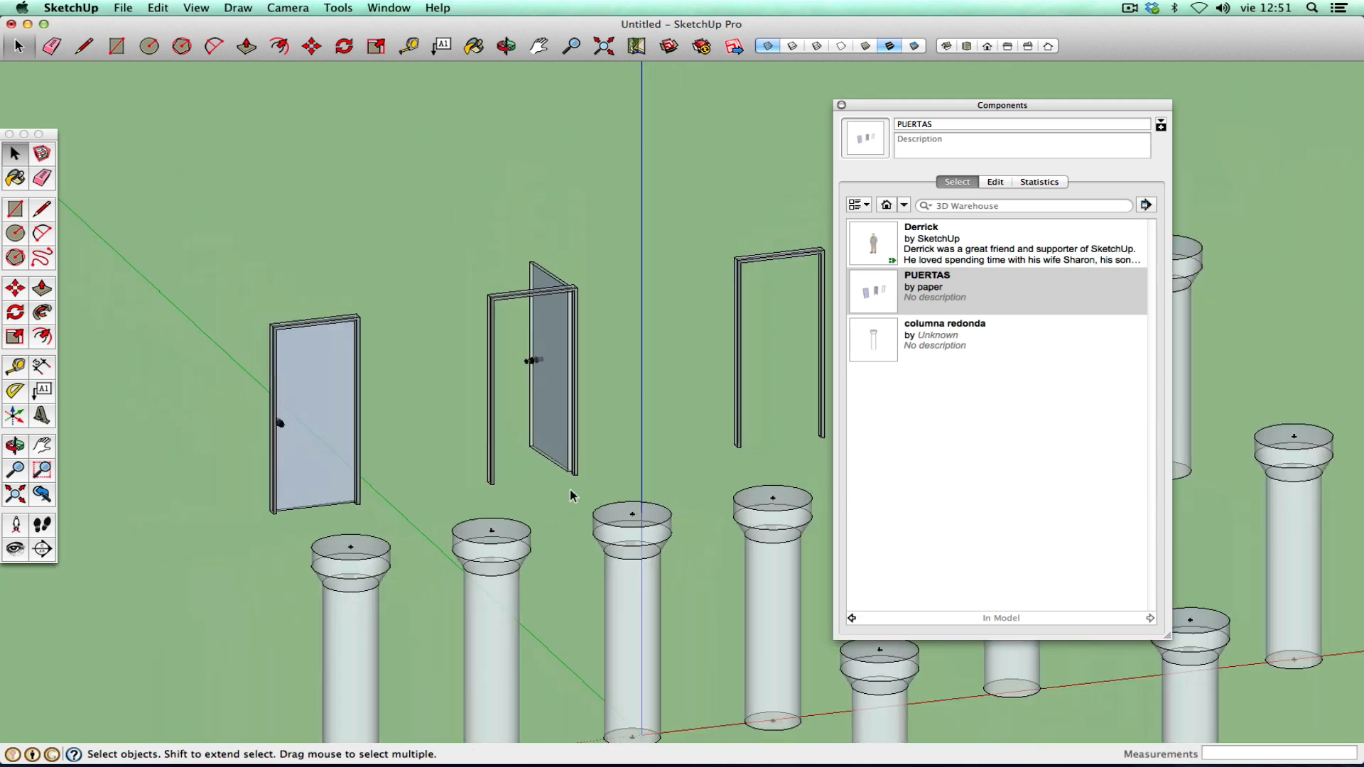
# - Delete the placed PUERTAS doors from the model and remove the PUERTAS definition from the in-model components
pyautogui.click(463, 452)
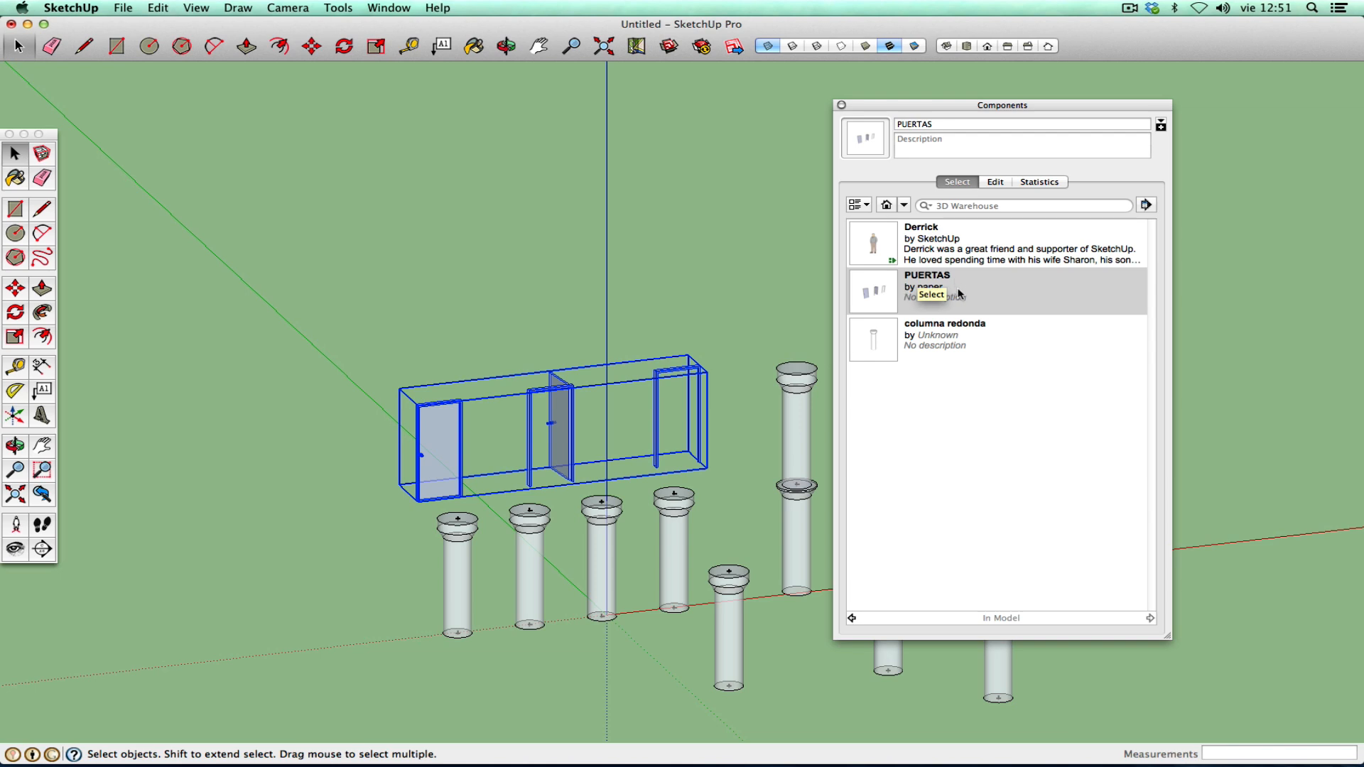
pyautogui.click(476, 321)
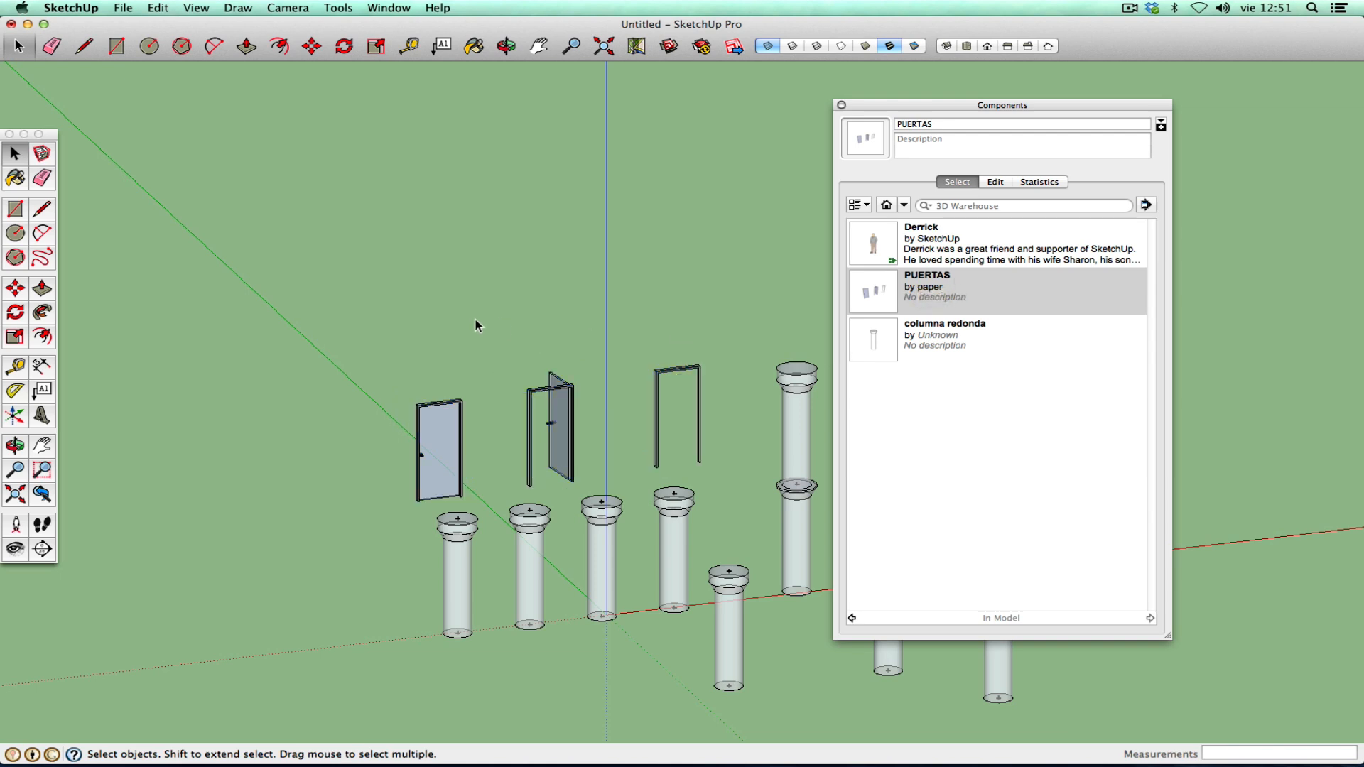
pyautogui.click(557, 394)
pyautogui.press('Delete')
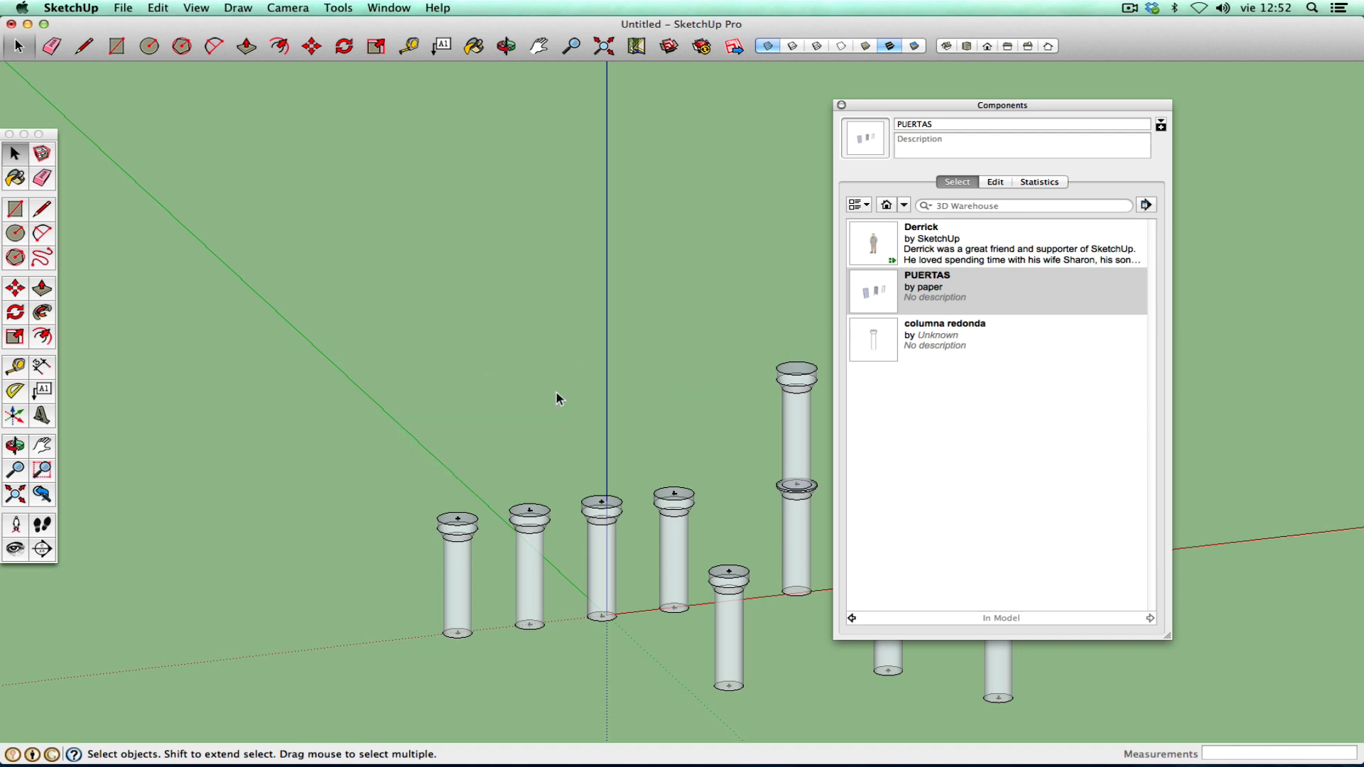
pyautogui.rightClick(999, 300)
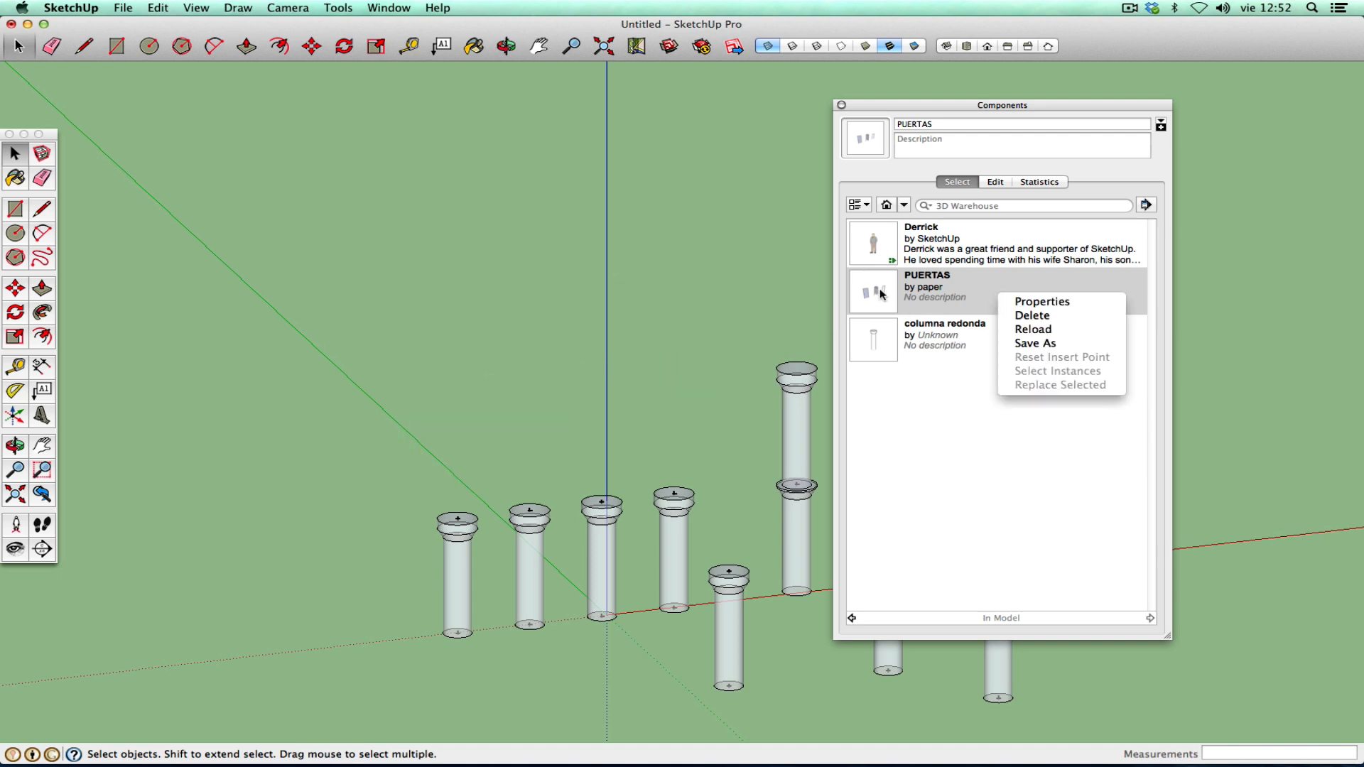
pyautogui.click(1060, 317)
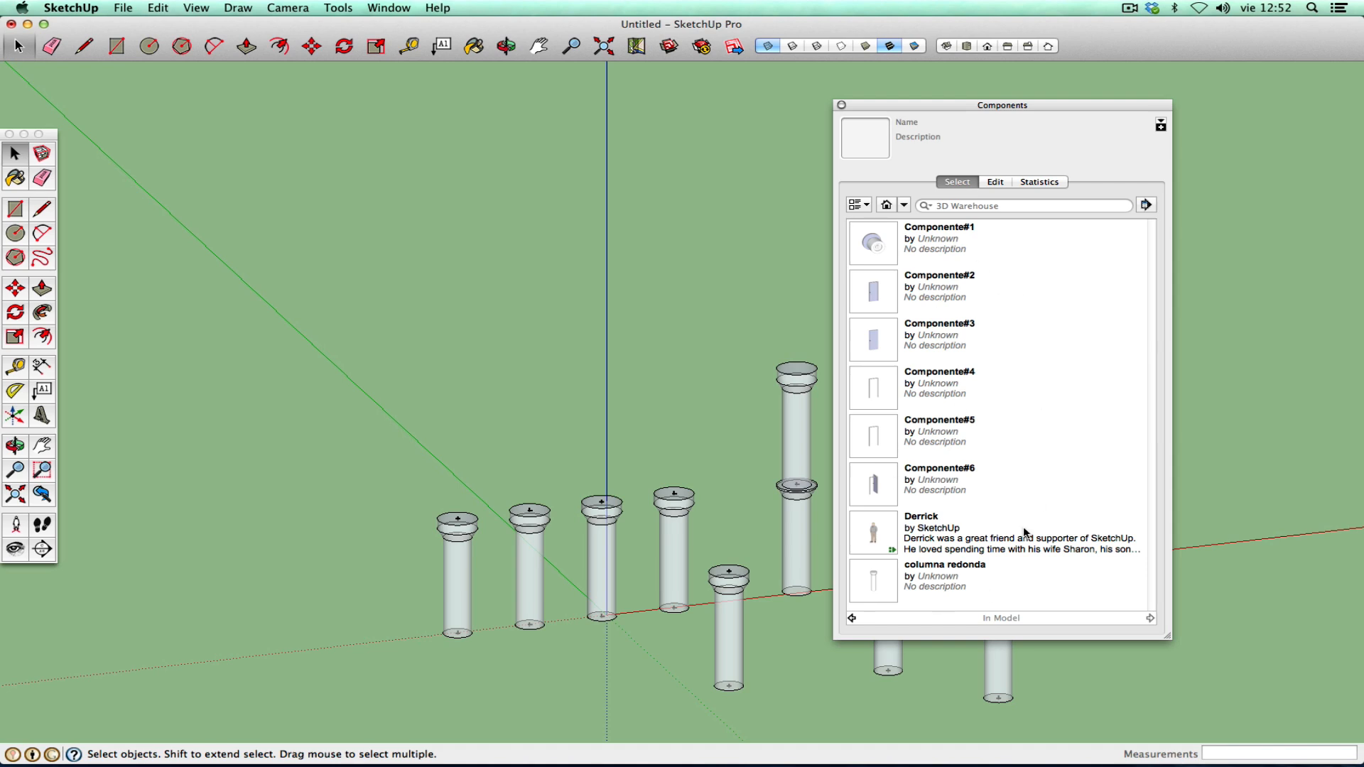
# - View the local Components collection and return to the In Model components
pyautogui.click(904, 206)
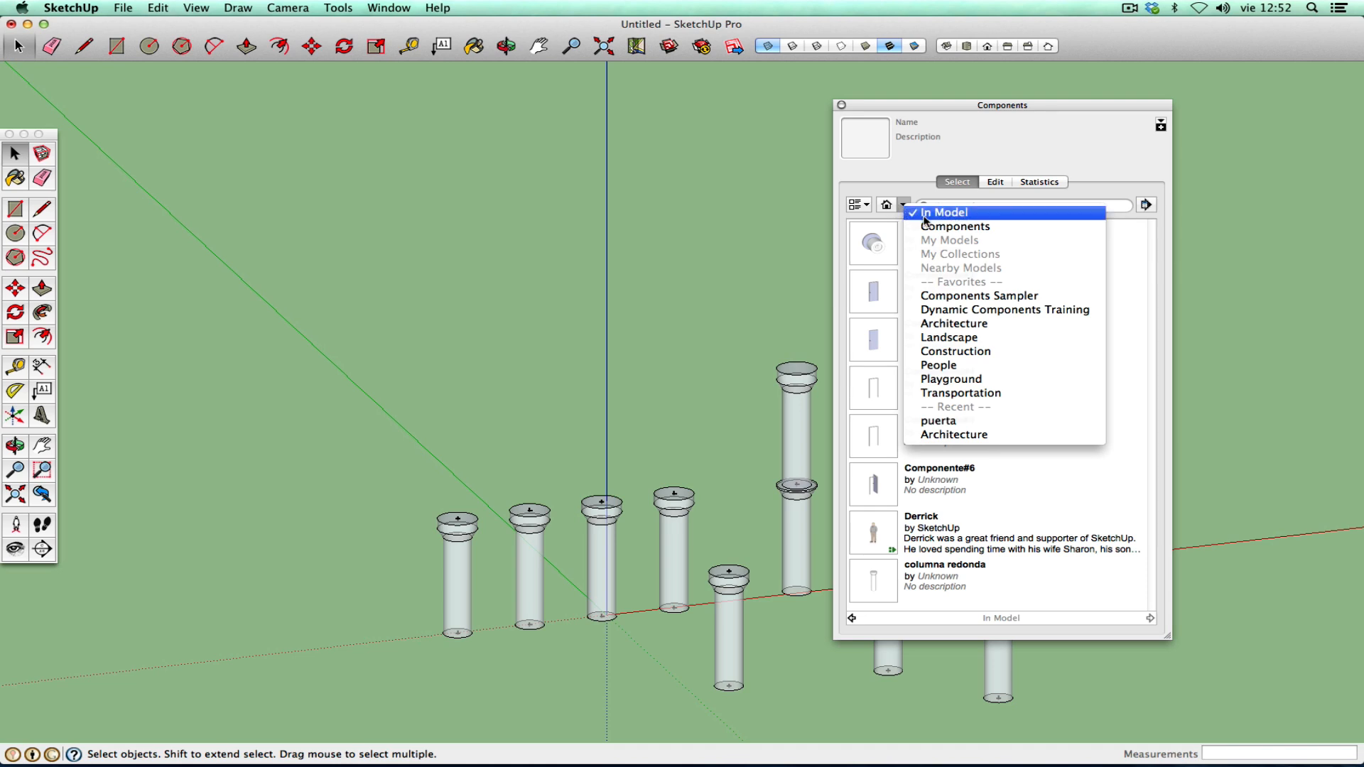
pyautogui.click(963, 226)
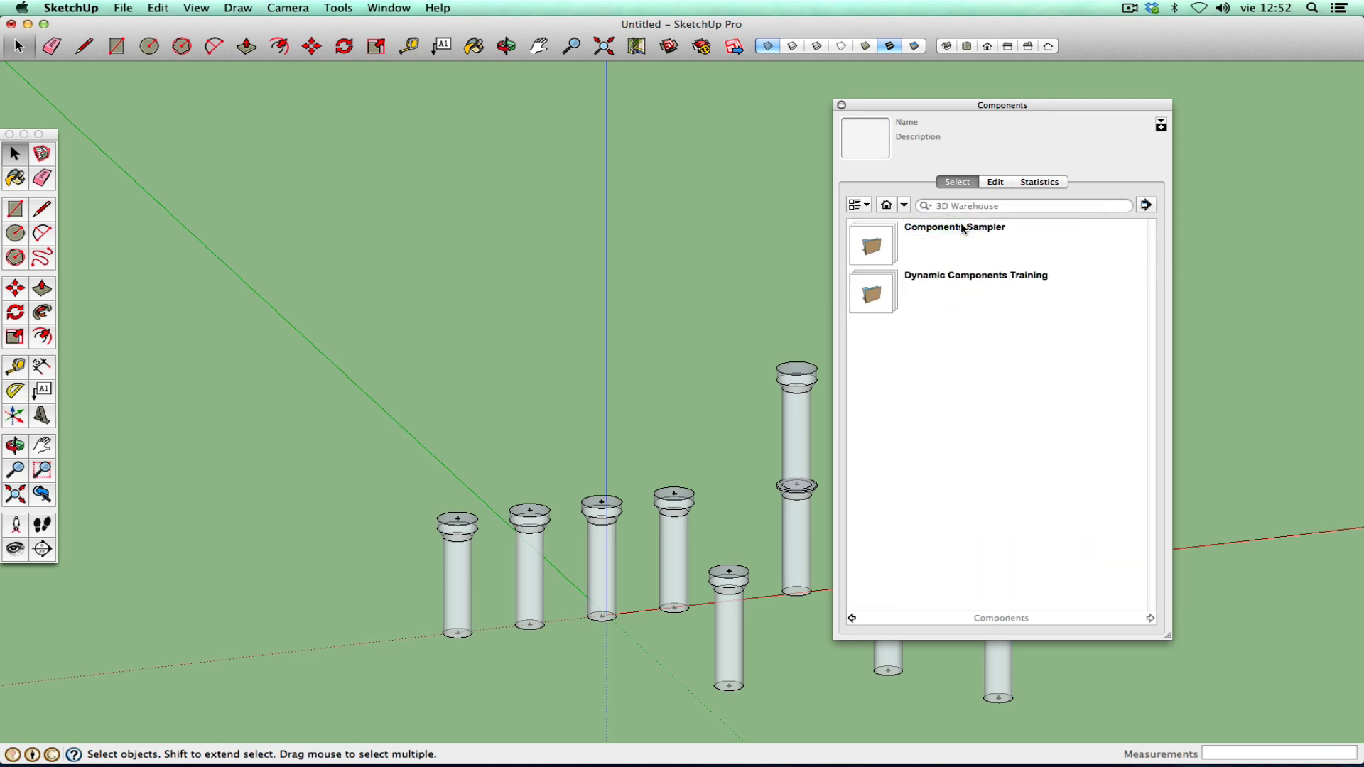
pyautogui.click(888, 206)
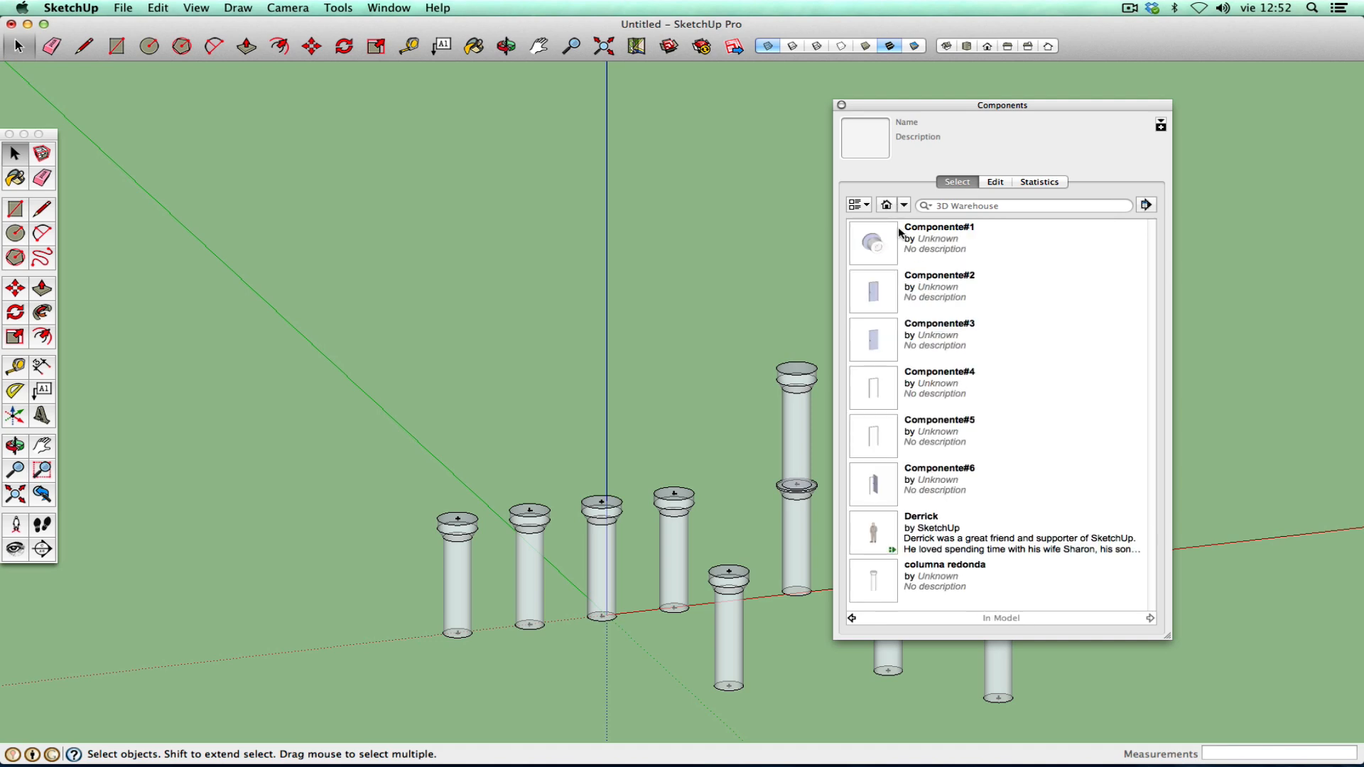
# - Look over Componente#1 and Componente#6 in the in-model component list and the actions offered for Componente#1
pyautogui.click(880, 246)
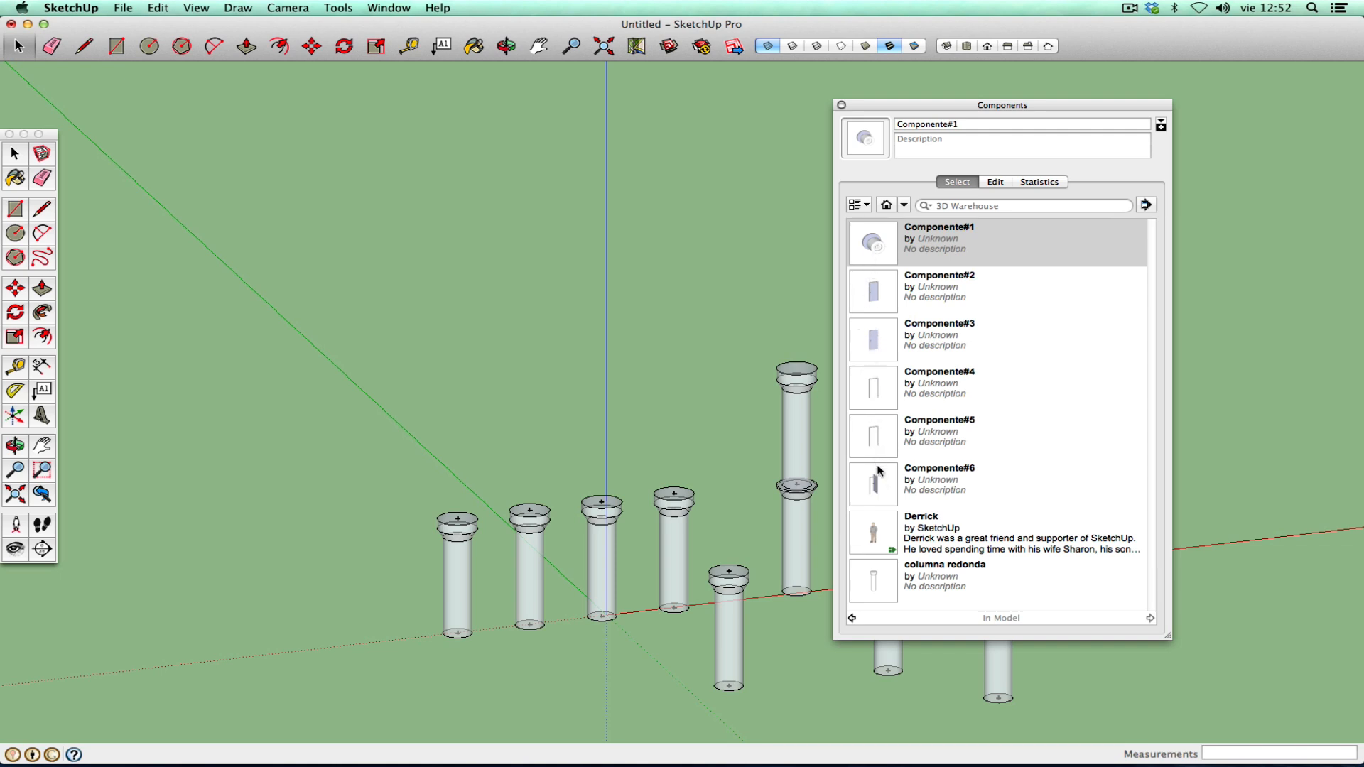
pyautogui.click(881, 492)
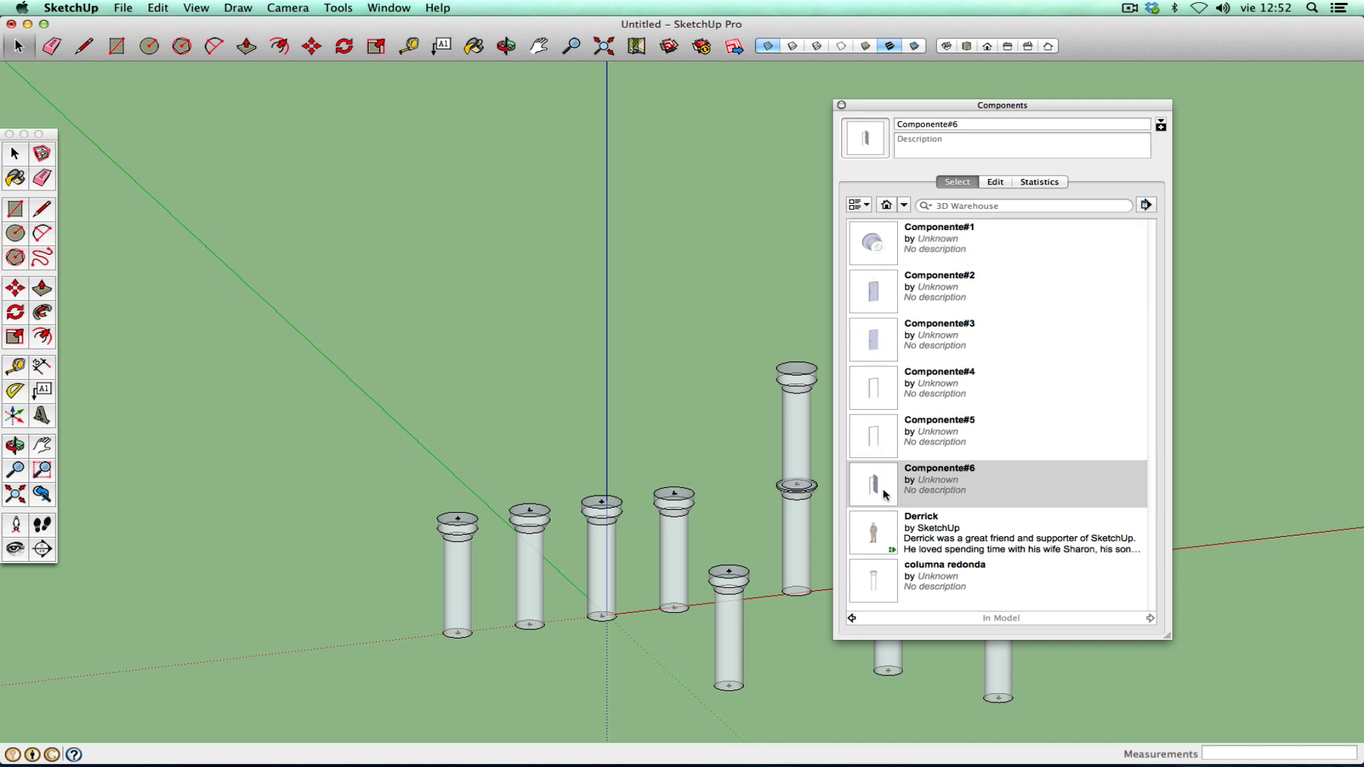
pyautogui.click(875, 254)
pyautogui.rightClick(879, 242)
pyautogui.click(1043, 315)
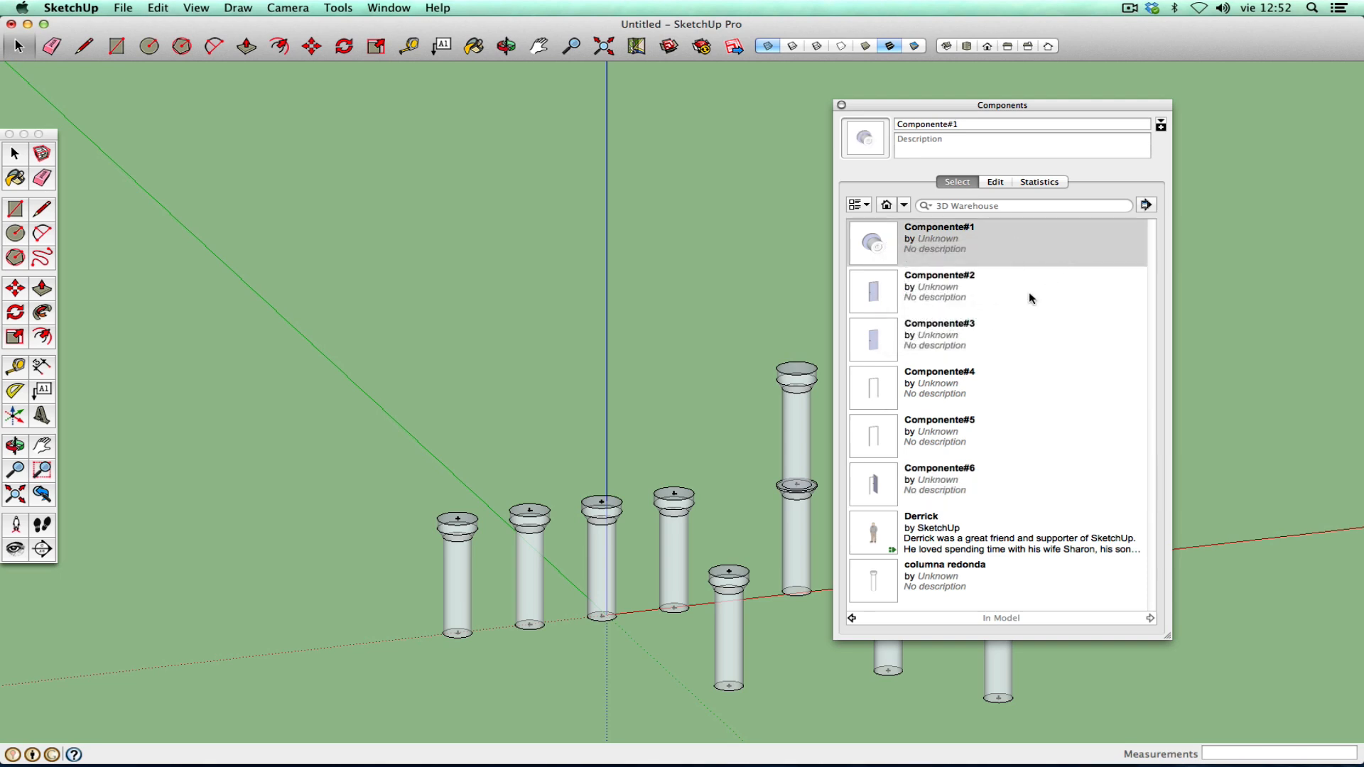
pyautogui.rightClick(980, 244)
pyautogui.click(746, 325)
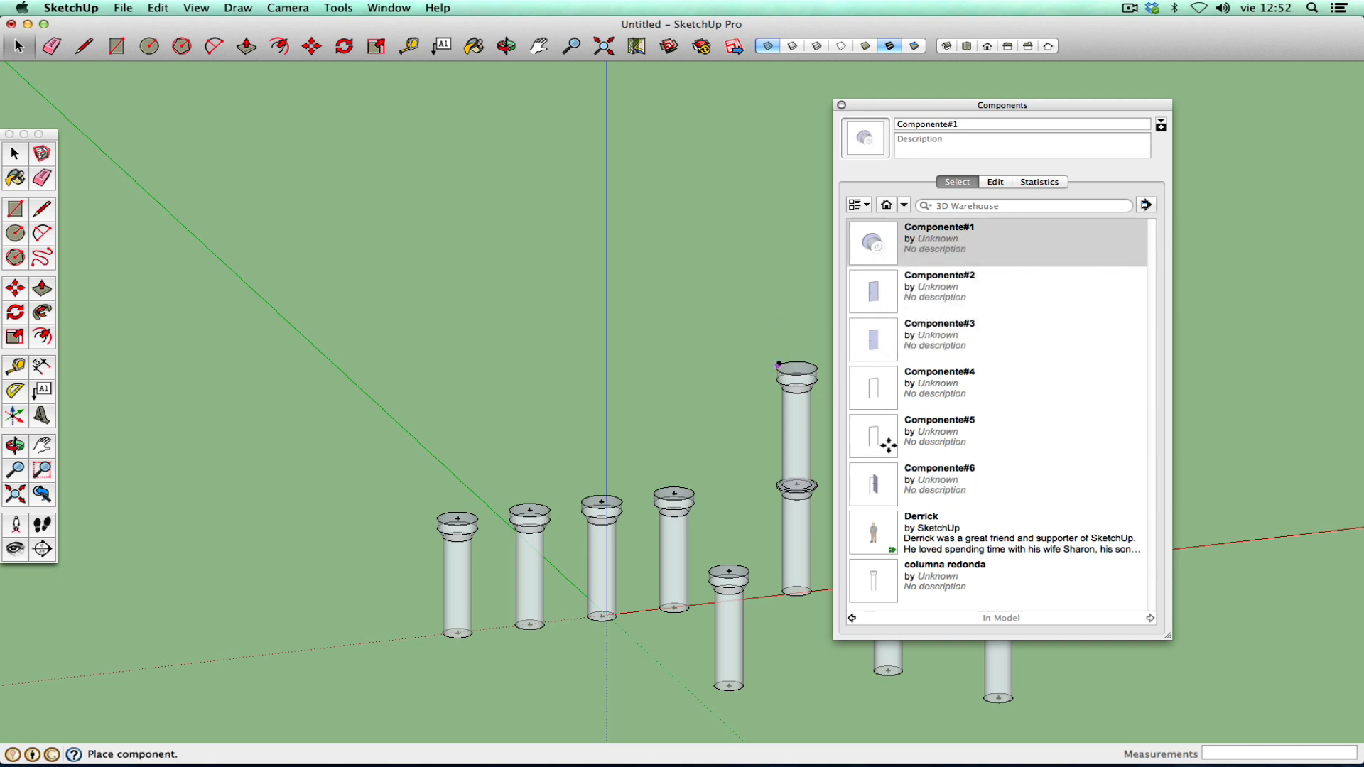
# - Delete Componente#6 from the in-model components
pyautogui.rightClick(931, 487)
pyautogui.click(931, 487)
pyautogui.rightClick(931, 488)
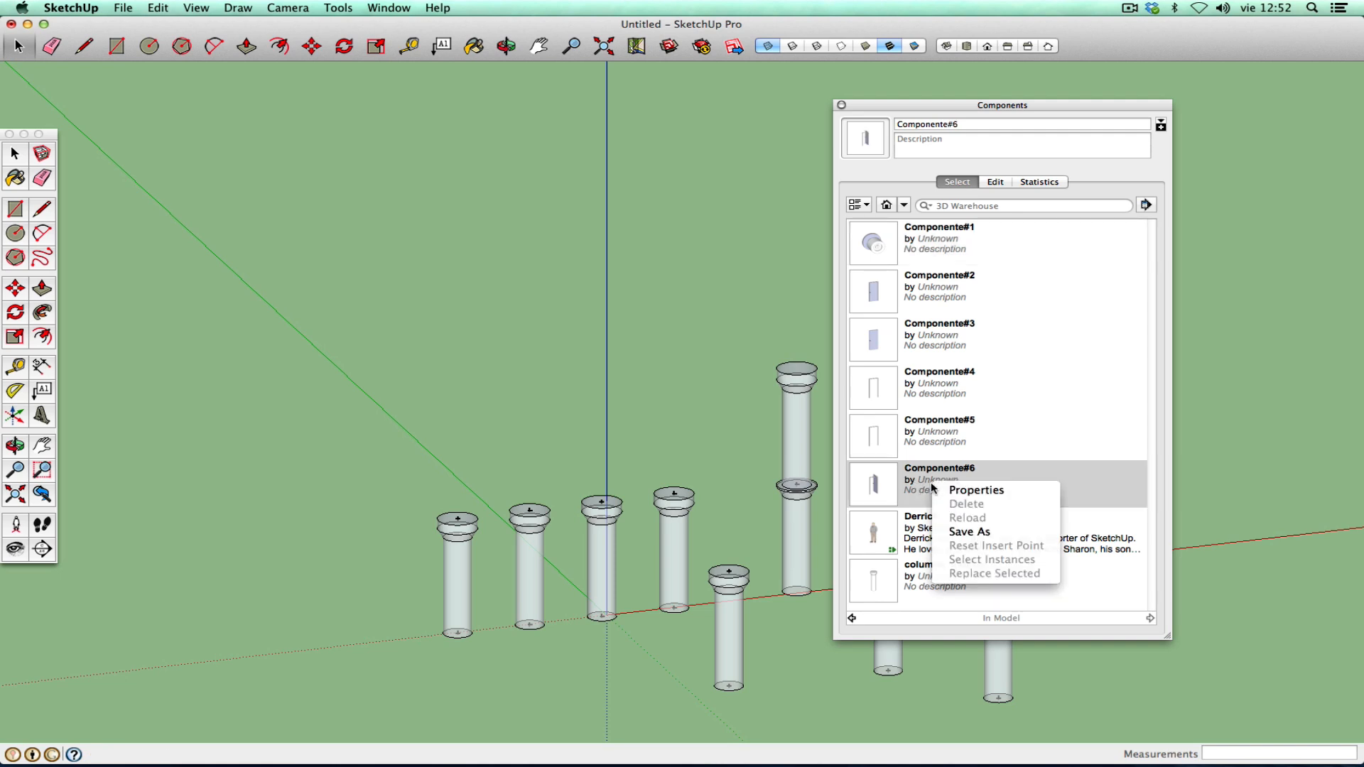
pyautogui.click(931, 471)
pyautogui.rightClick(945, 448)
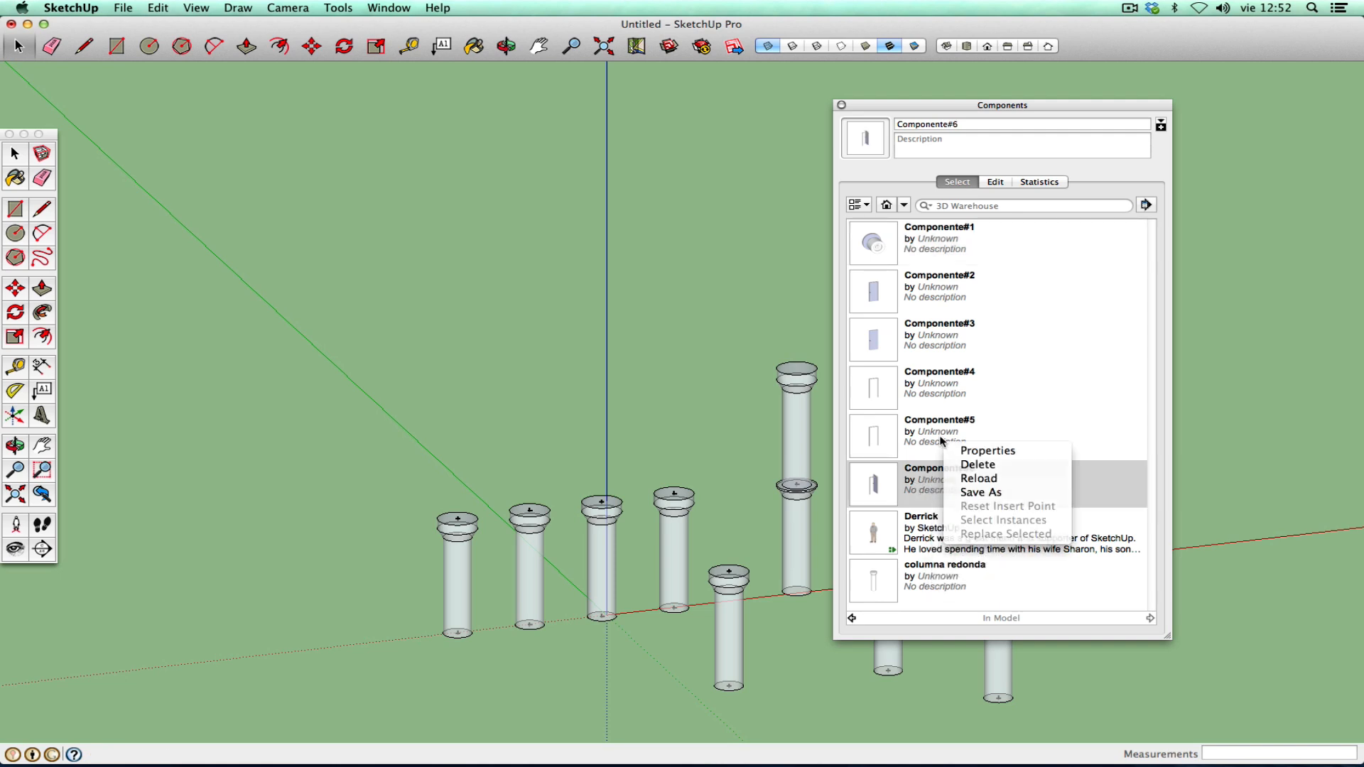
pyautogui.click(939, 441)
pyautogui.rightClick(938, 441)
pyautogui.rightClick(922, 488)
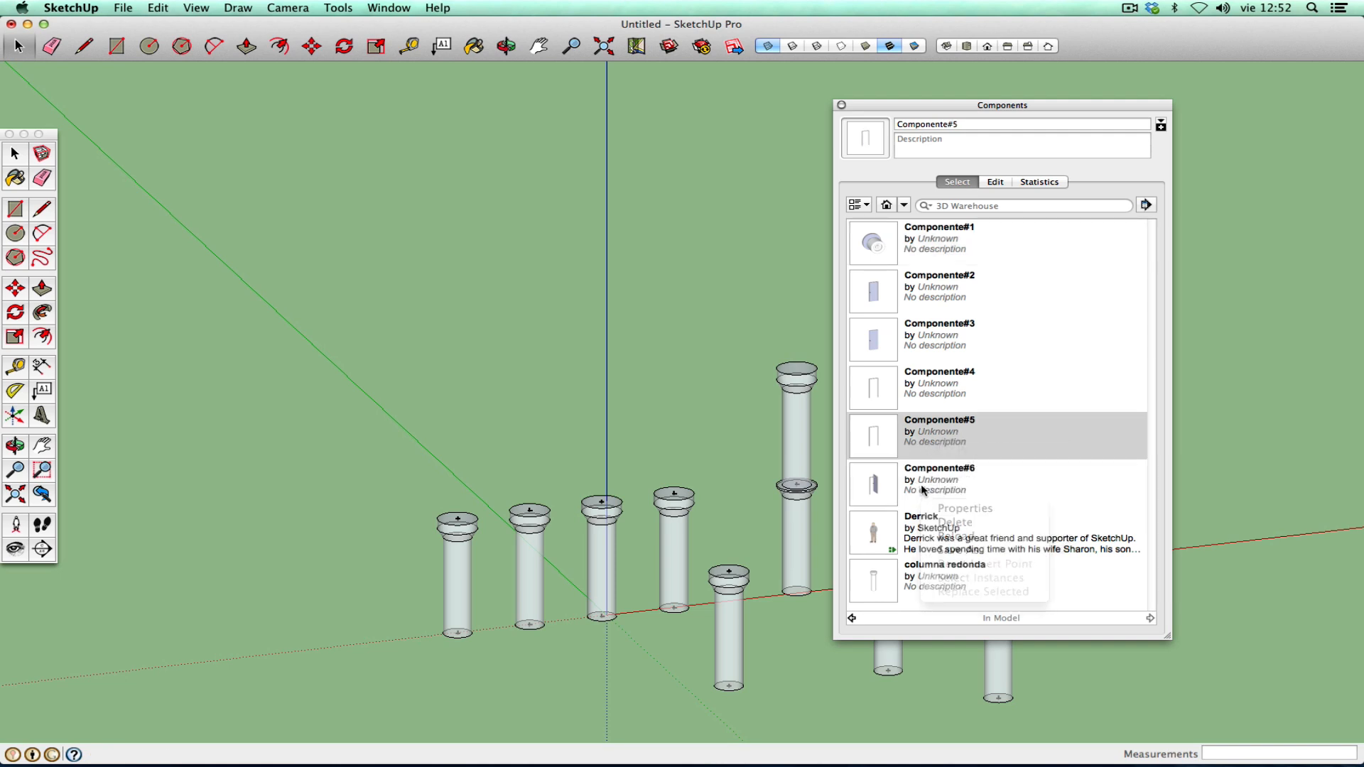
pyautogui.click(944, 508)
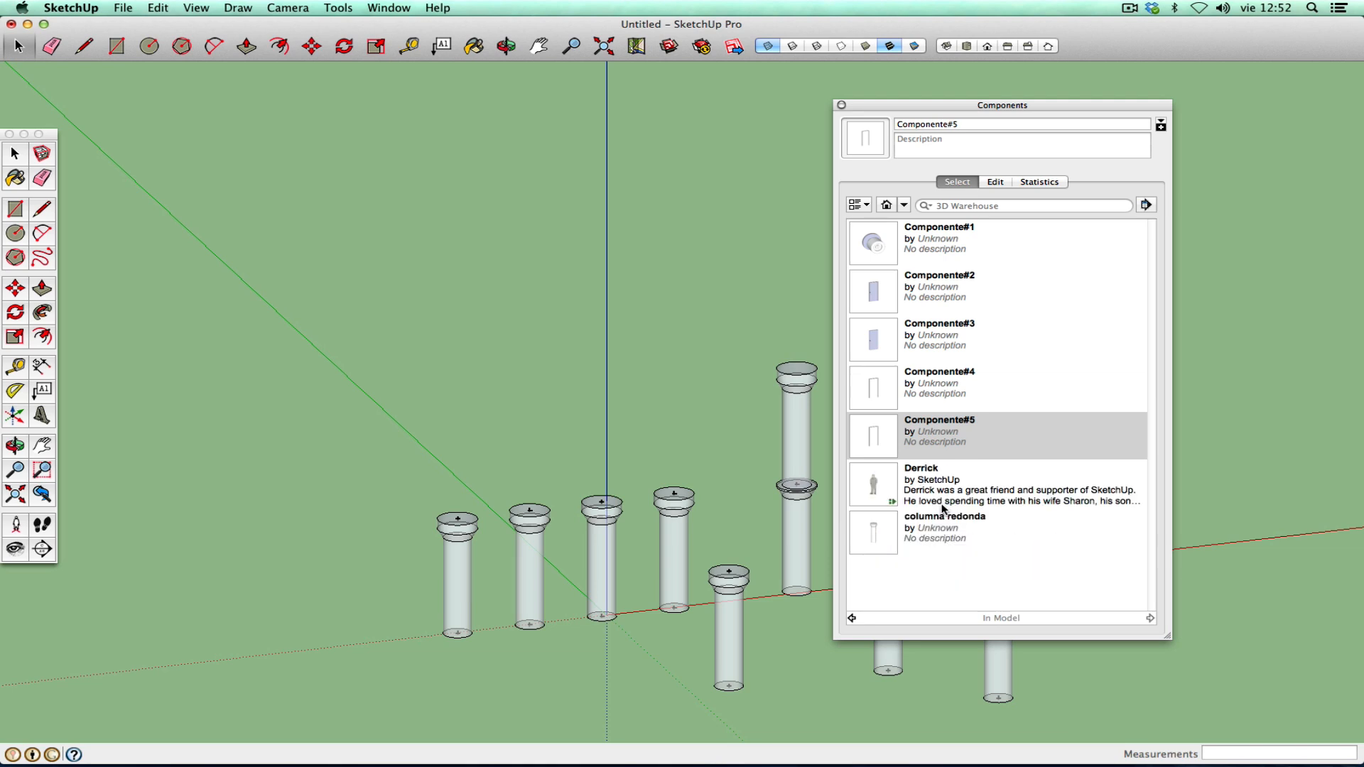
# - Delete Componente#5, Componente#4, Componente#3, Componente#2 and Componente#1 from the in-model components
pyautogui.rightClick(942, 442)
pyautogui.click(970, 462)
pyautogui.rightClick(945, 391)
pyautogui.click(971, 410)
pyautogui.rightClick(952, 344)
pyautogui.click(971, 363)
pyautogui.rightClick(945, 297)
pyautogui.click(970, 315)
pyautogui.rightClick(957, 254)
pyautogui.click(971, 271)
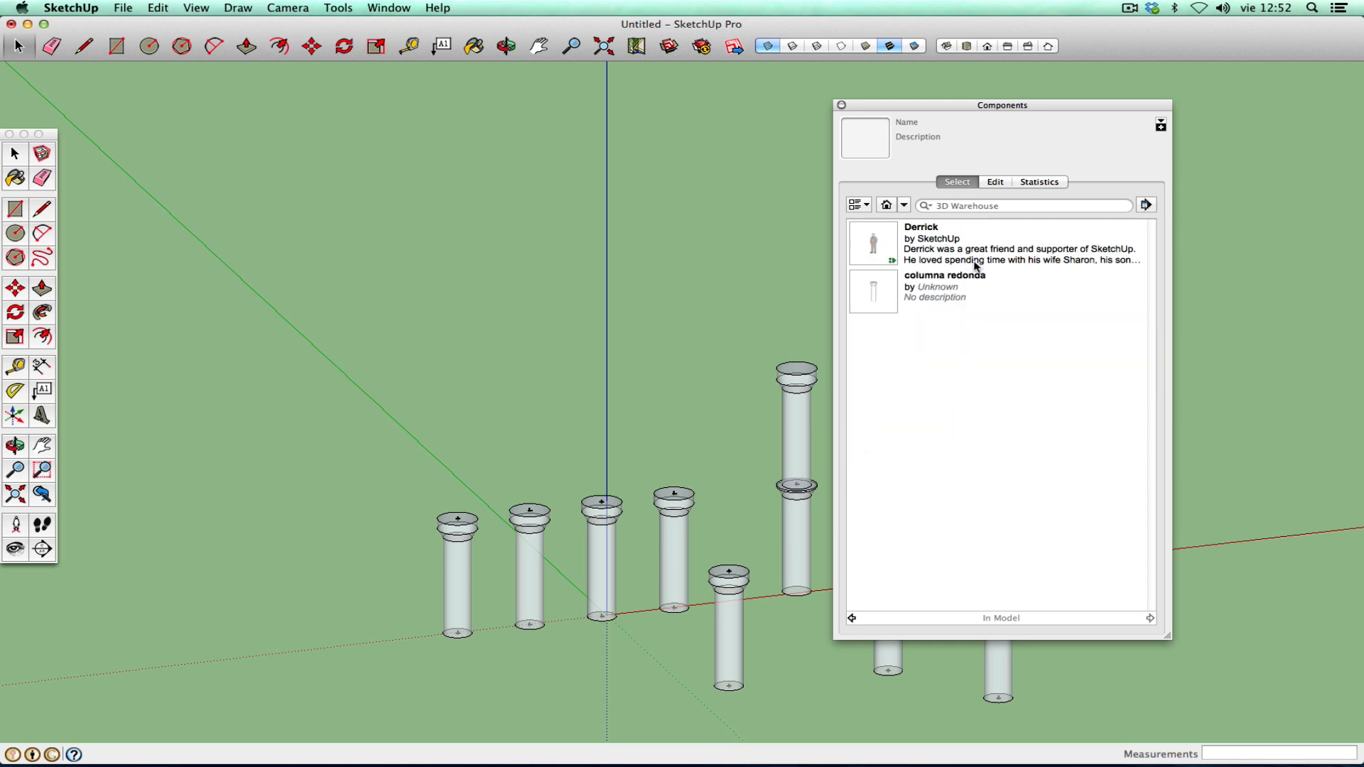
# - Preview the columna redonda and Derrick components from the in-model list without placing either one
pyautogui.click(882, 299)
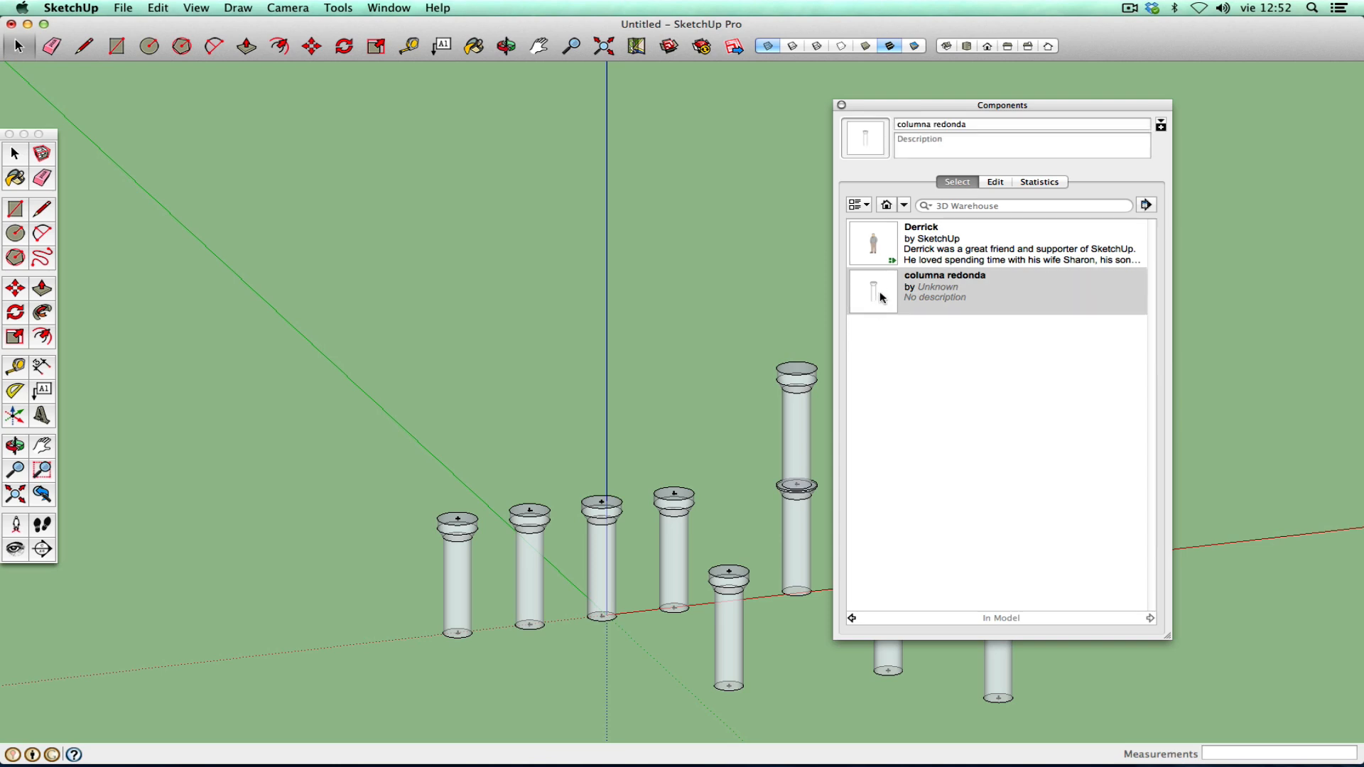
pyautogui.click(878, 266)
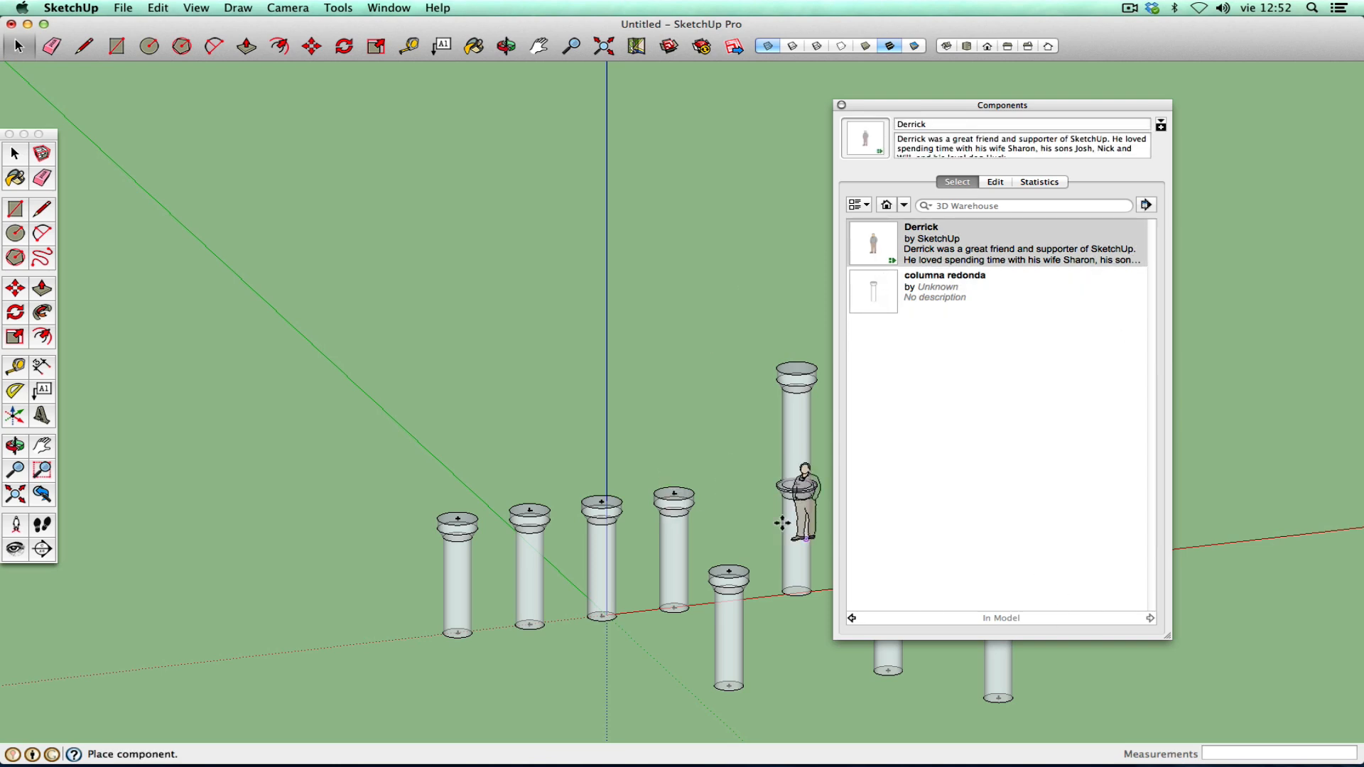
pyautogui.press('Escape')
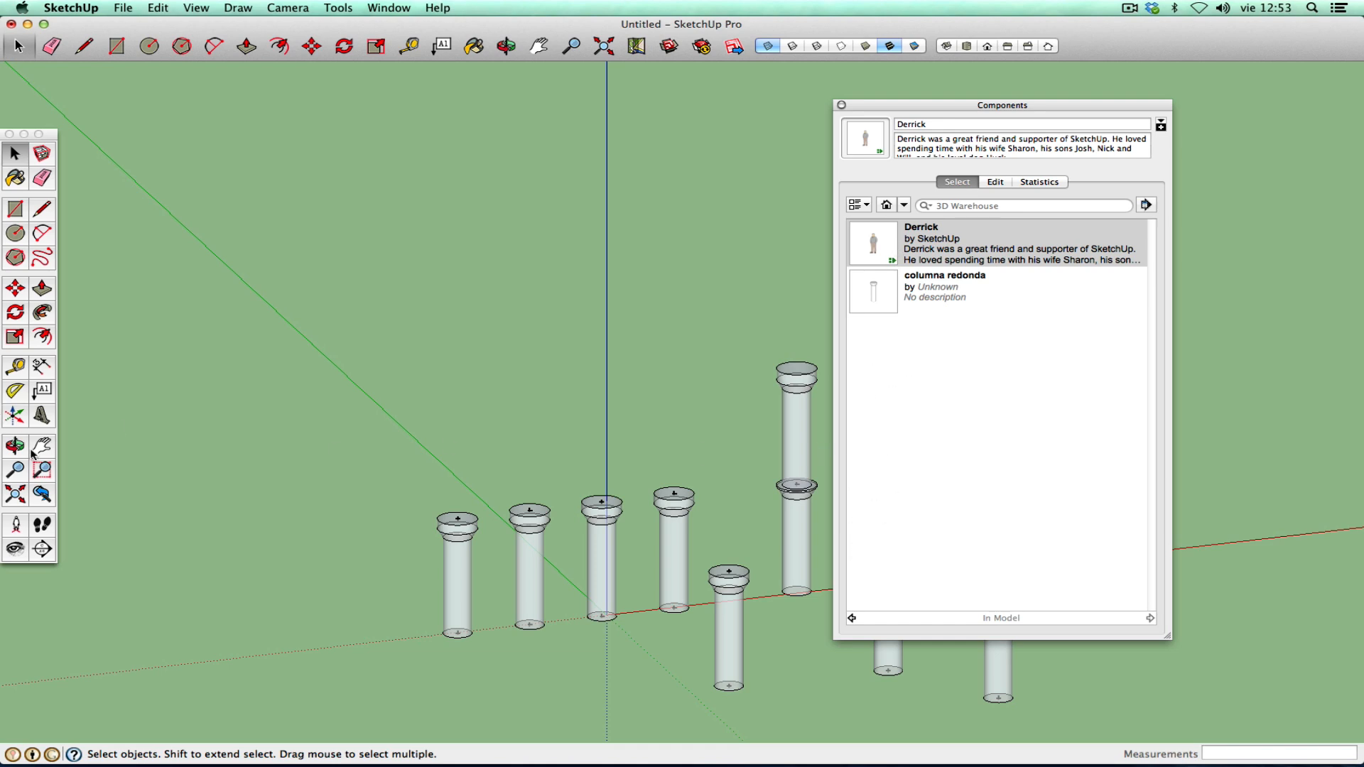
# - Delete all the round columns from the model except the one at the far negative end of the red axis
pyautogui.click(42, 446)
pyautogui.moveTo(511, 512); pyautogui.dragTo(148, 447)
pyautogui.moveTo(237, 460); pyautogui.dragTo(422, 482)
pyautogui.scroll(1, 459, 486)
pyautogui.scroll(-3, 461, 486)
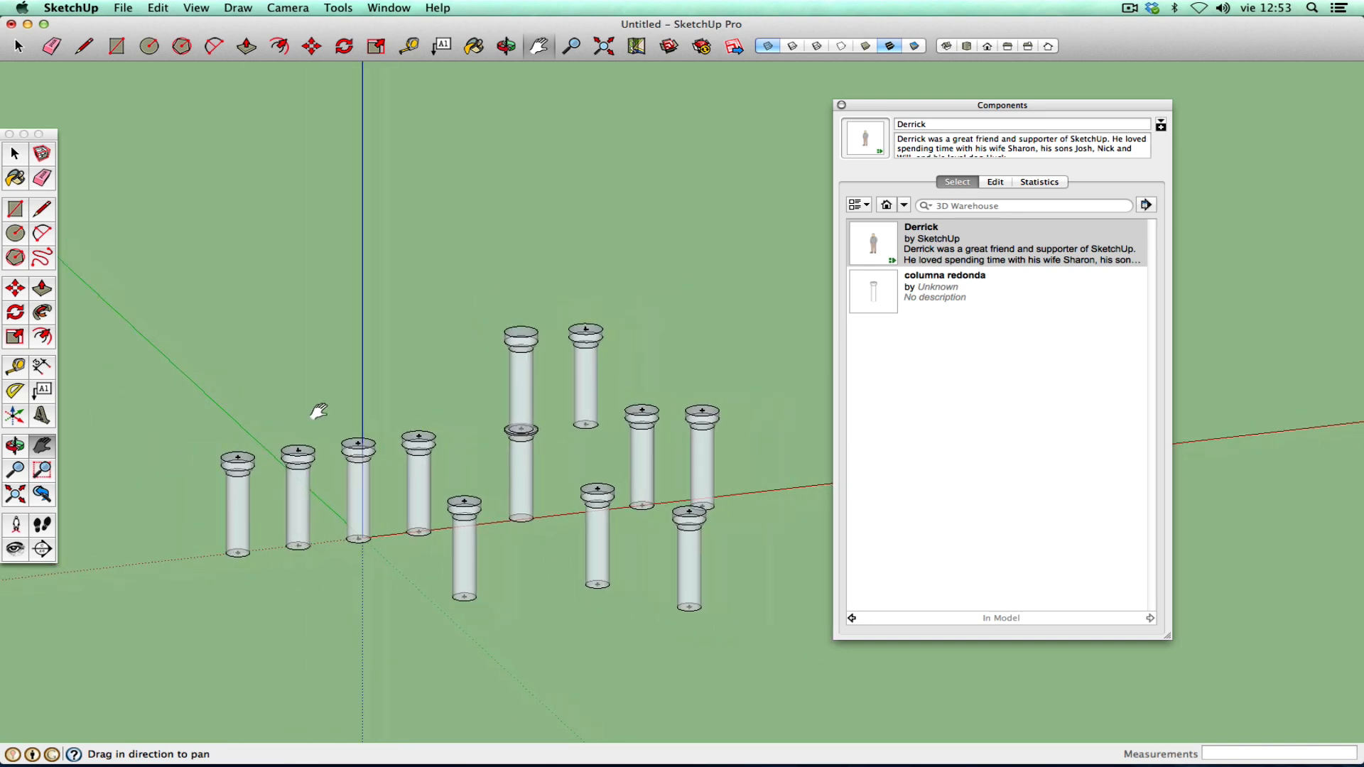
pyautogui.click(14, 154)
pyautogui.moveTo(275, 257); pyautogui.dragTo(773, 705)
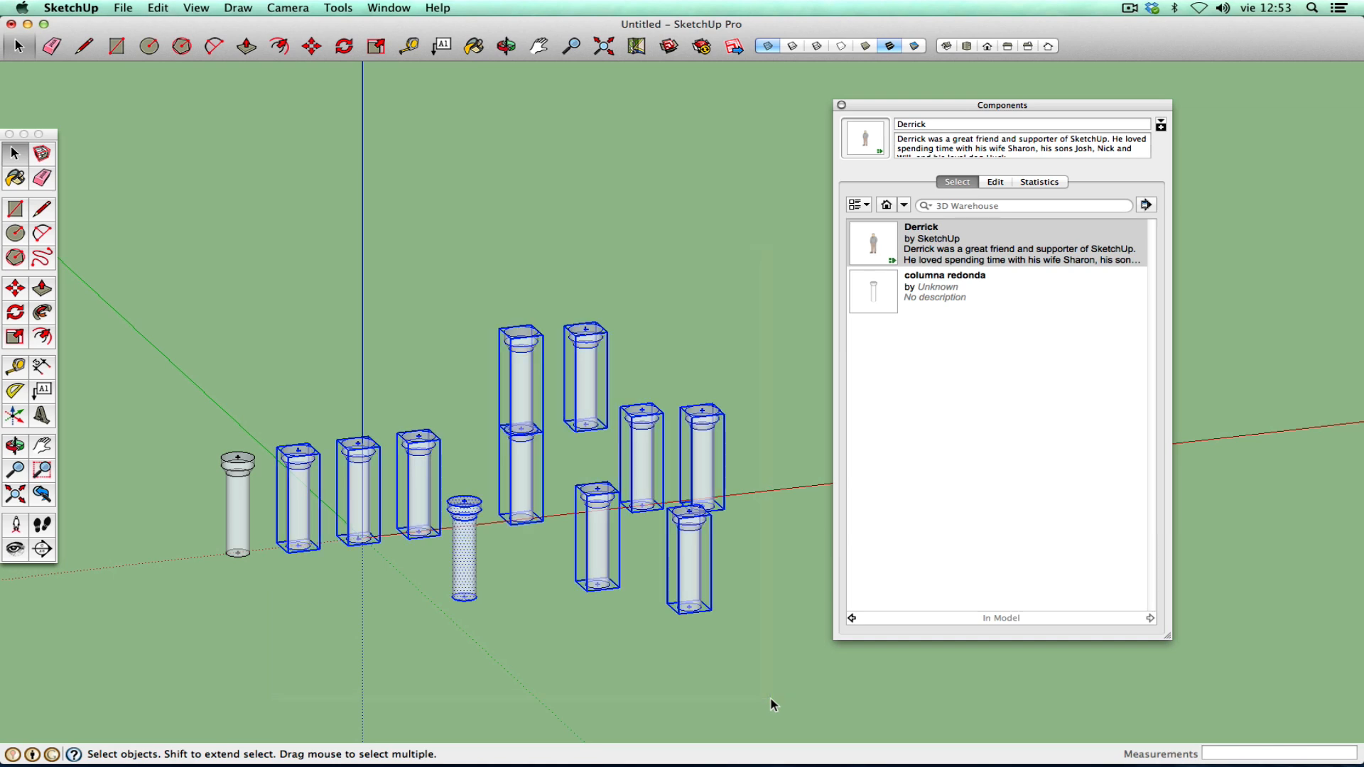
pyautogui.press('Delete')
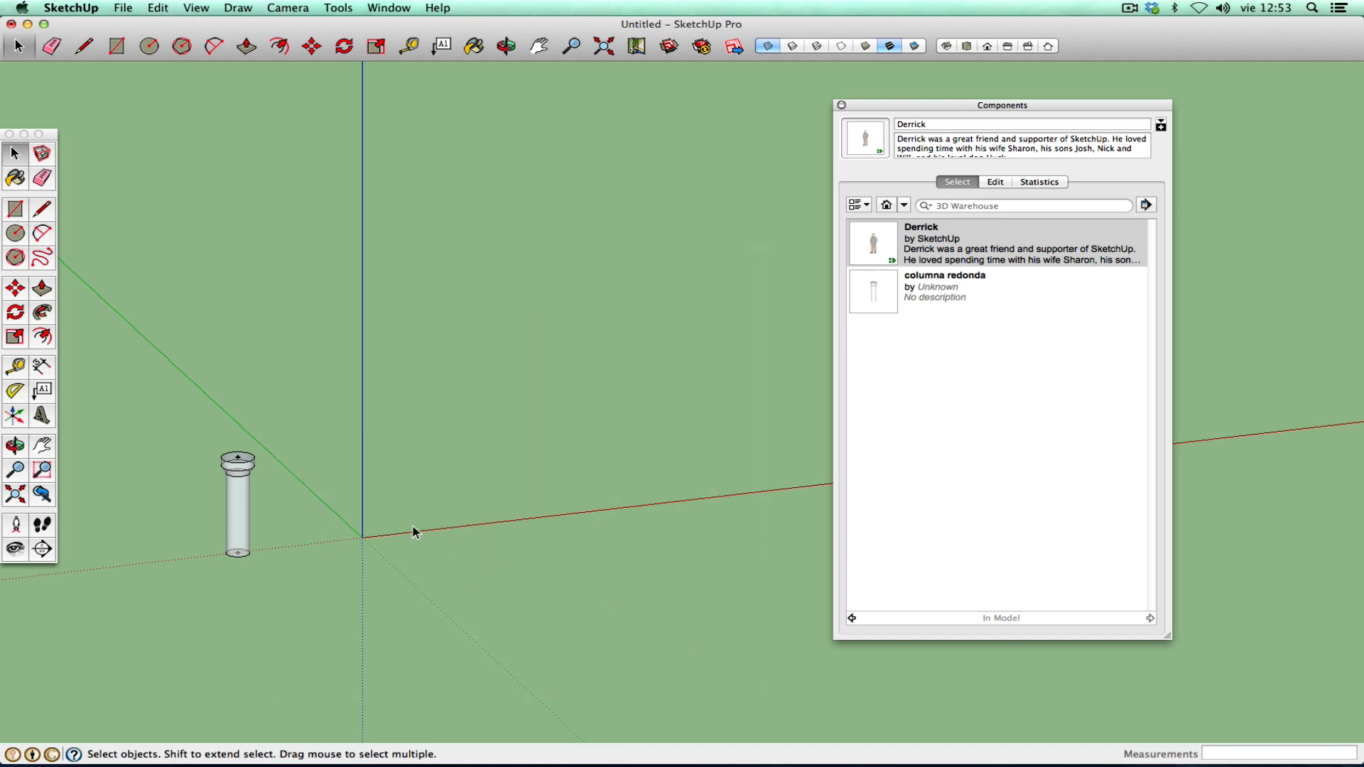
# - Select the single remaining round column instance near the red axis
pyautogui.click(236, 488)
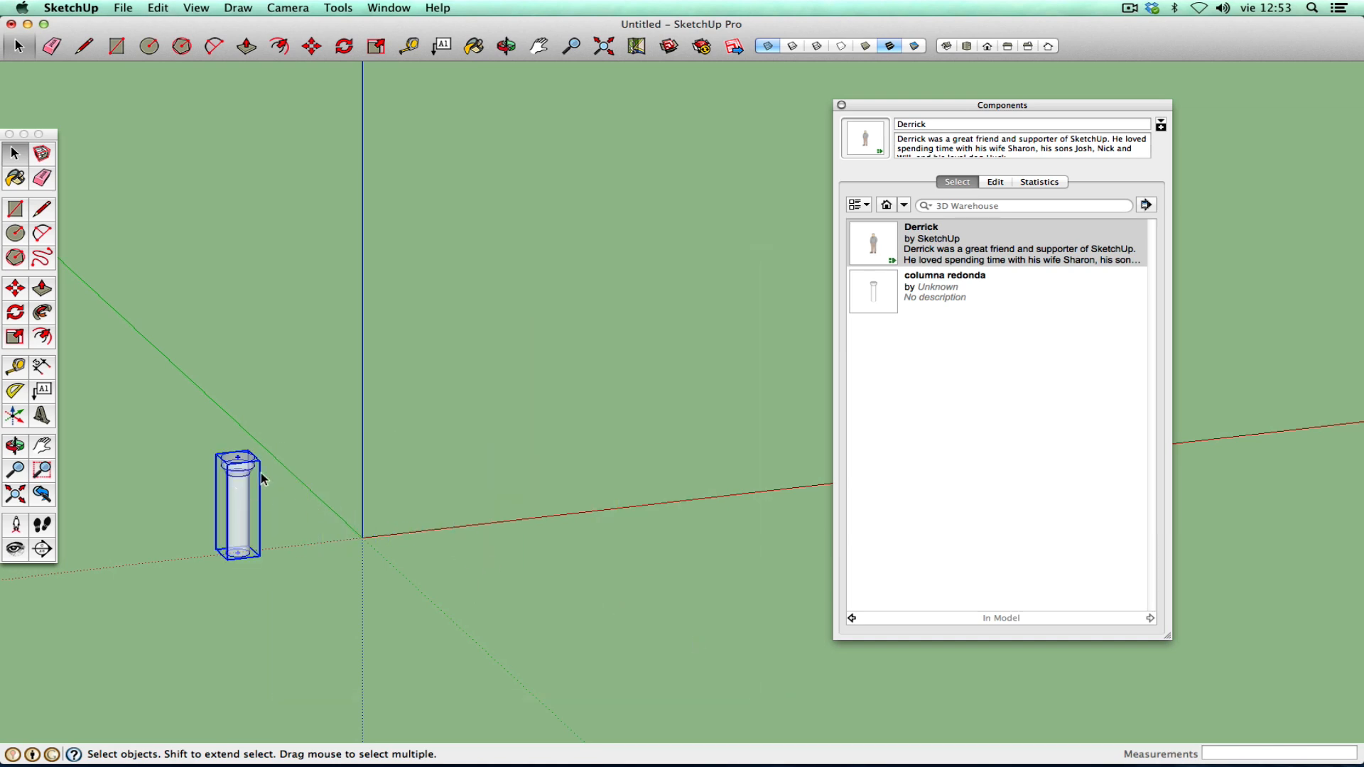
pyautogui.click(313, 519)
pyautogui.click(239, 509)
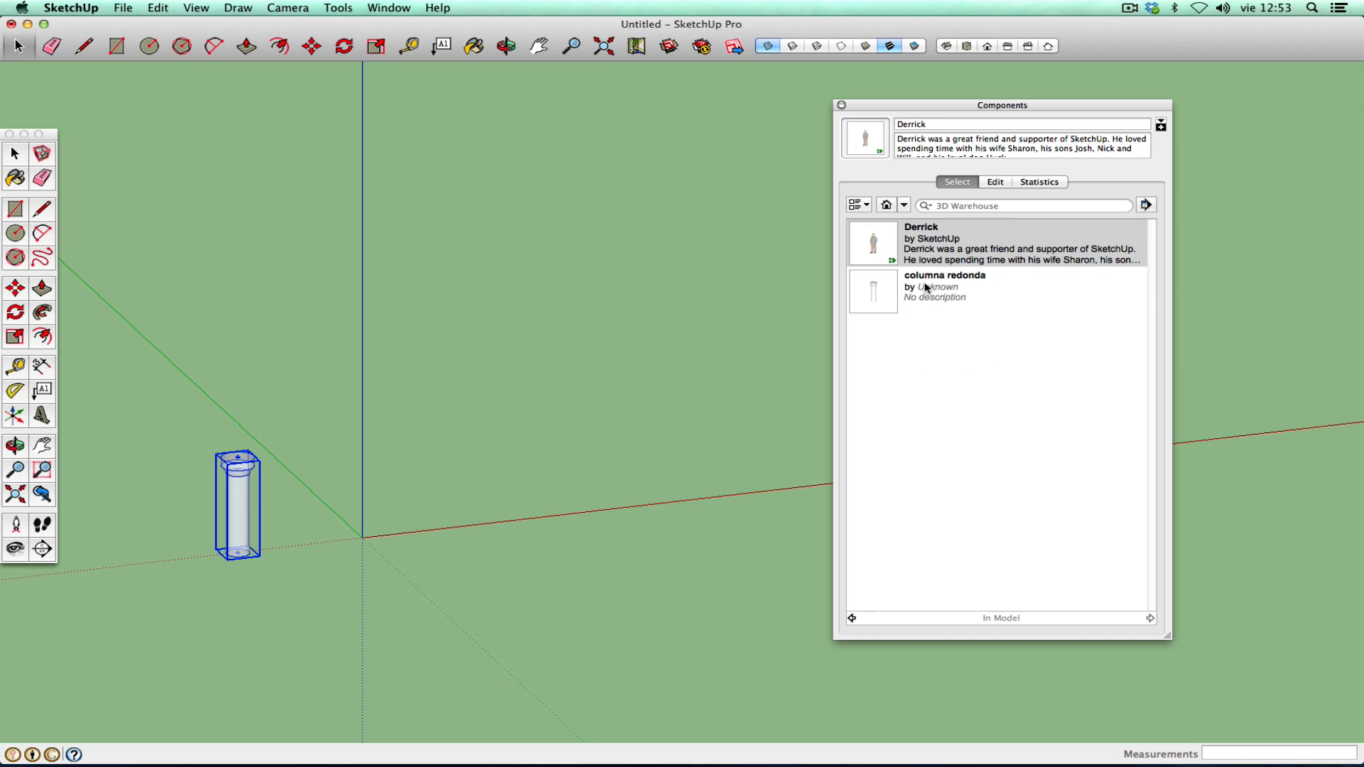
pyautogui.press('Escape')
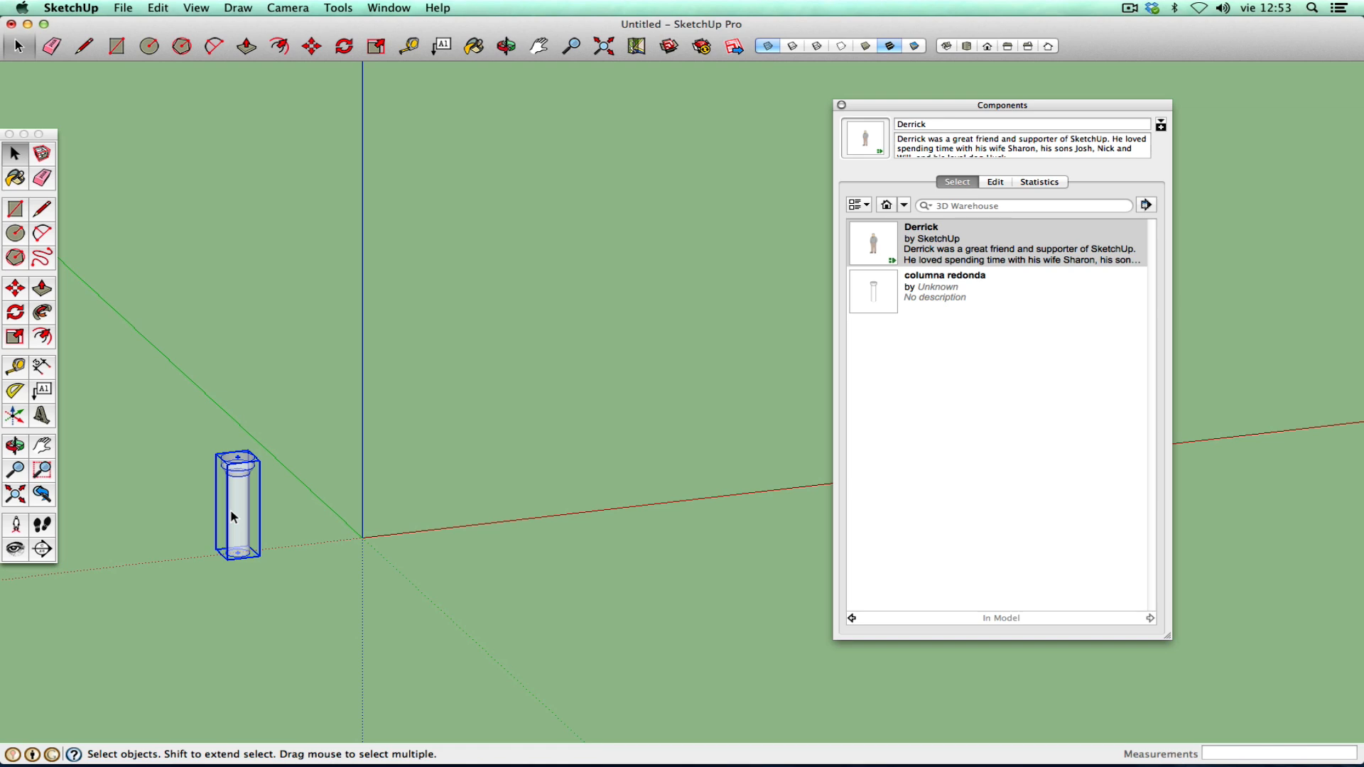
# - Draw a ground rectangle about 8.21 m by 9.10 m, starting at the origin along the red and green axes
pyautogui.click(15, 210)
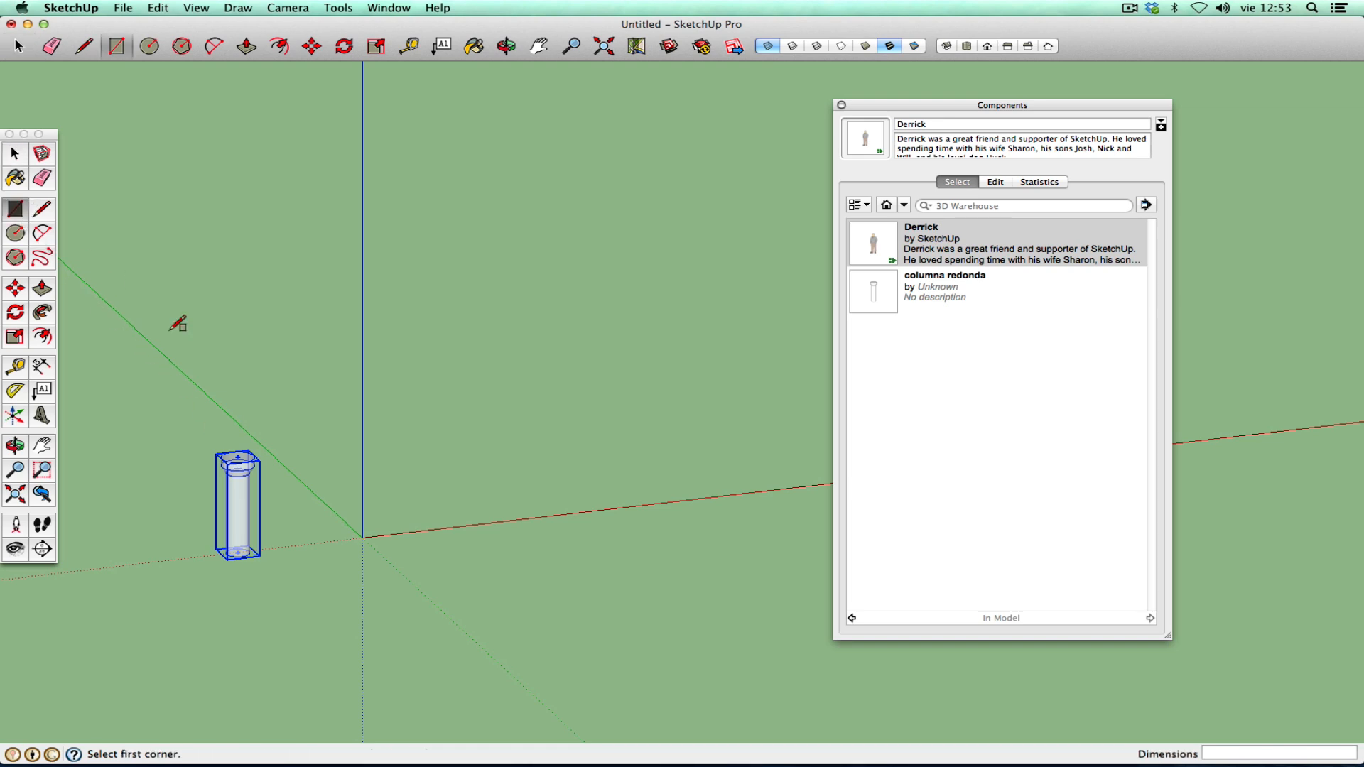
pyautogui.click(363, 538)
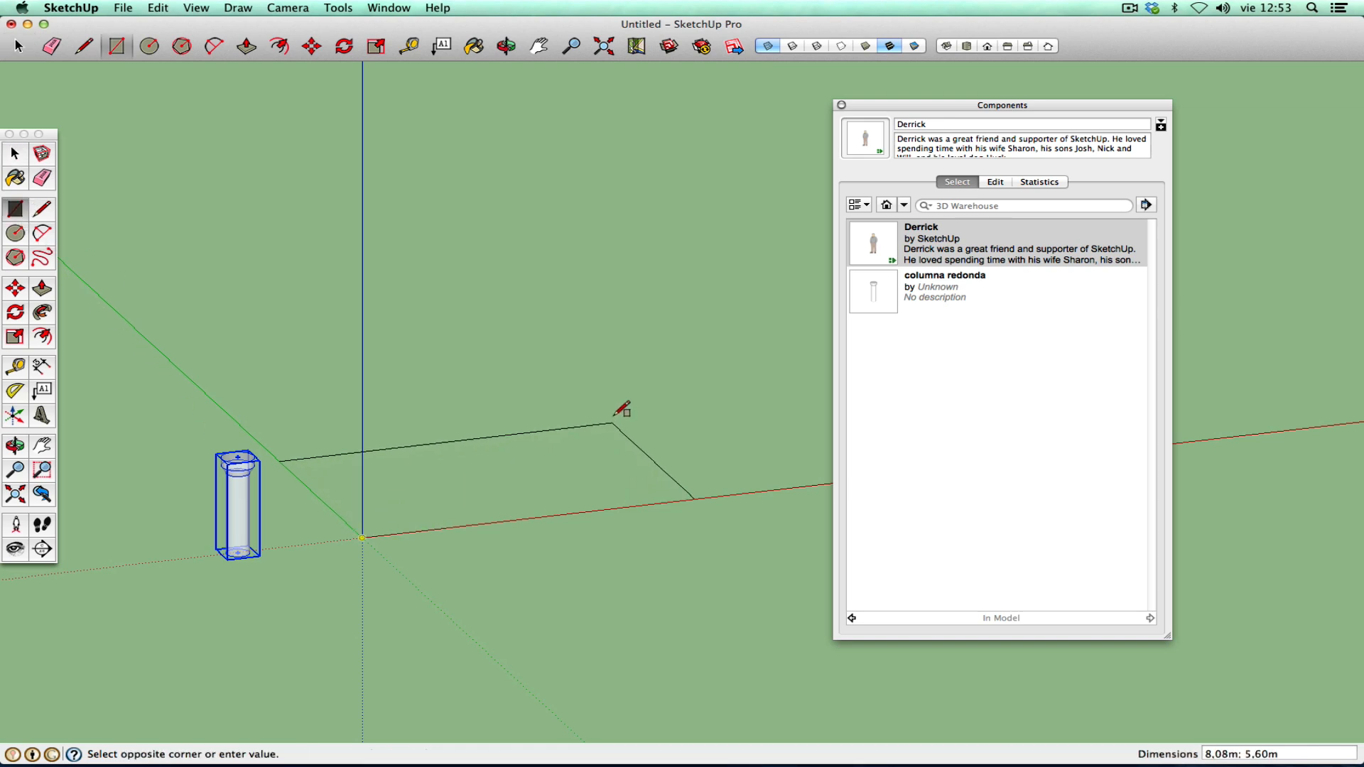
pyautogui.click(566, 377)
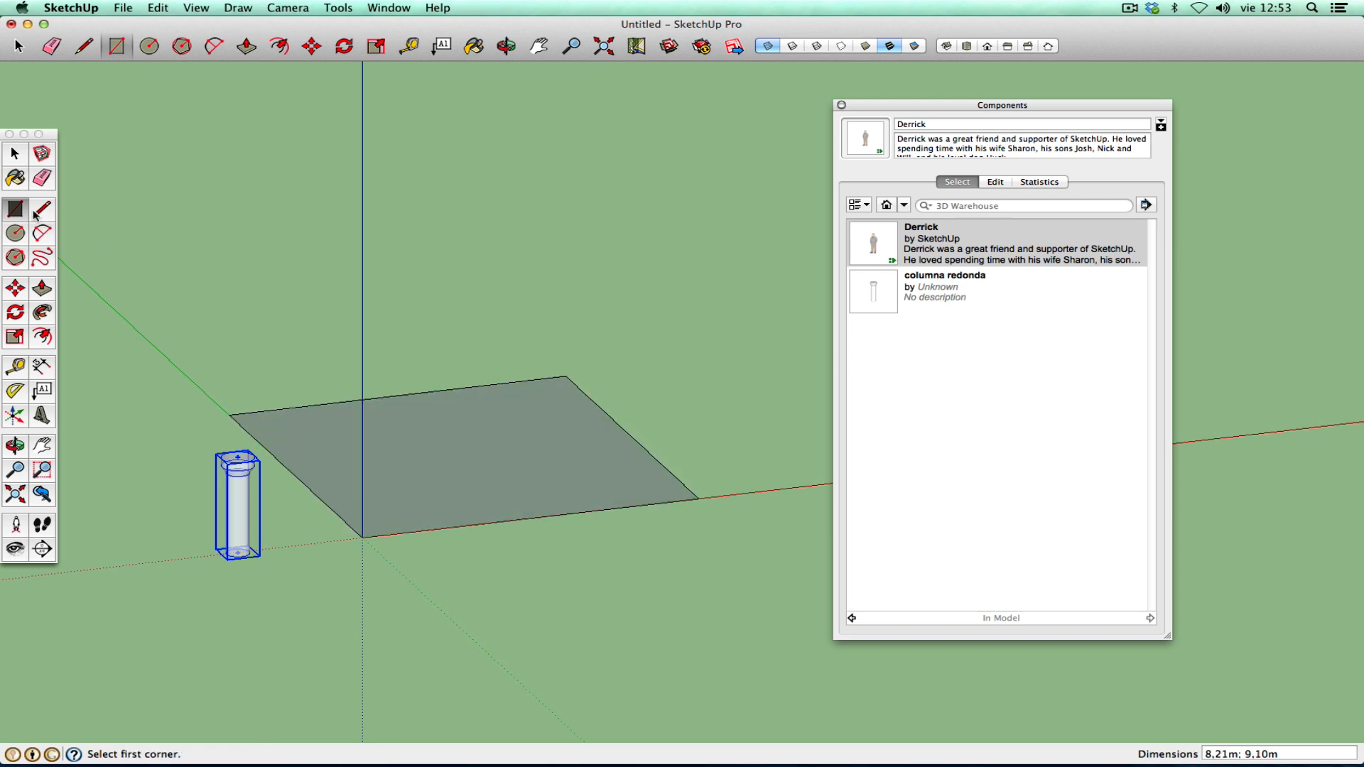
# - Divide the rectangle into three strips with two lines parallel to the red axis, each about 8.21 m long
pyautogui.click(37, 213)
pyautogui.click(262, 446)
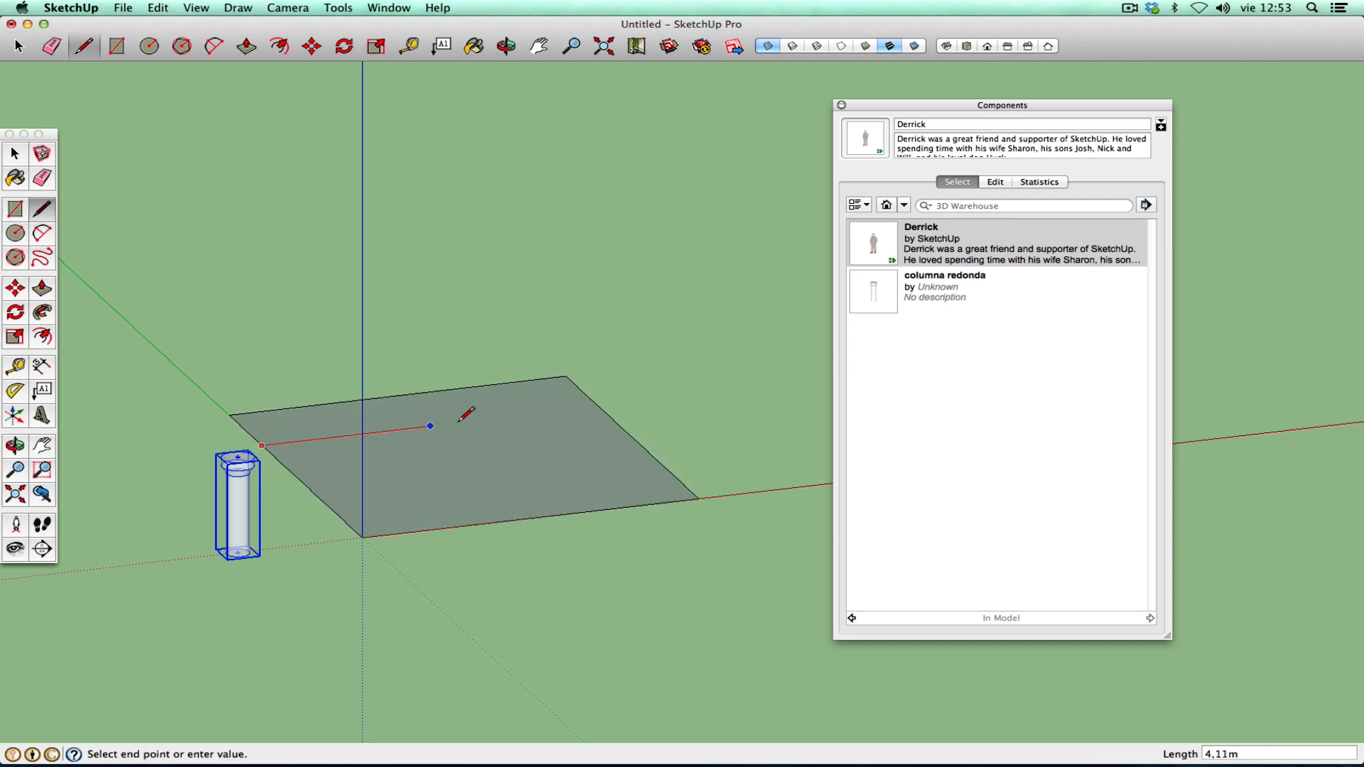
pyautogui.click(599, 406)
pyautogui.click(312, 490)
pyautogui.click(647, 453)
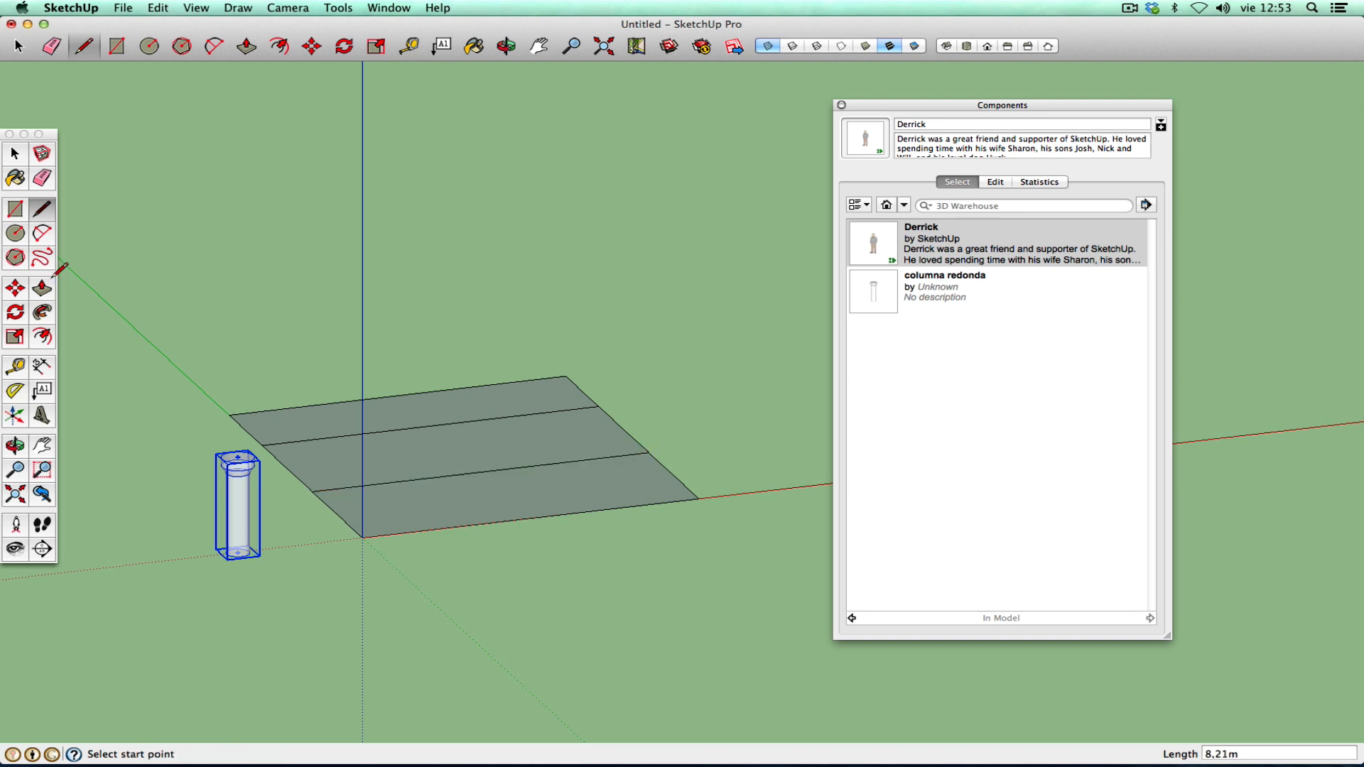
# - Reverse all three faces of the divided rectangle and clear the selection
pyautogui.click(15, 153)
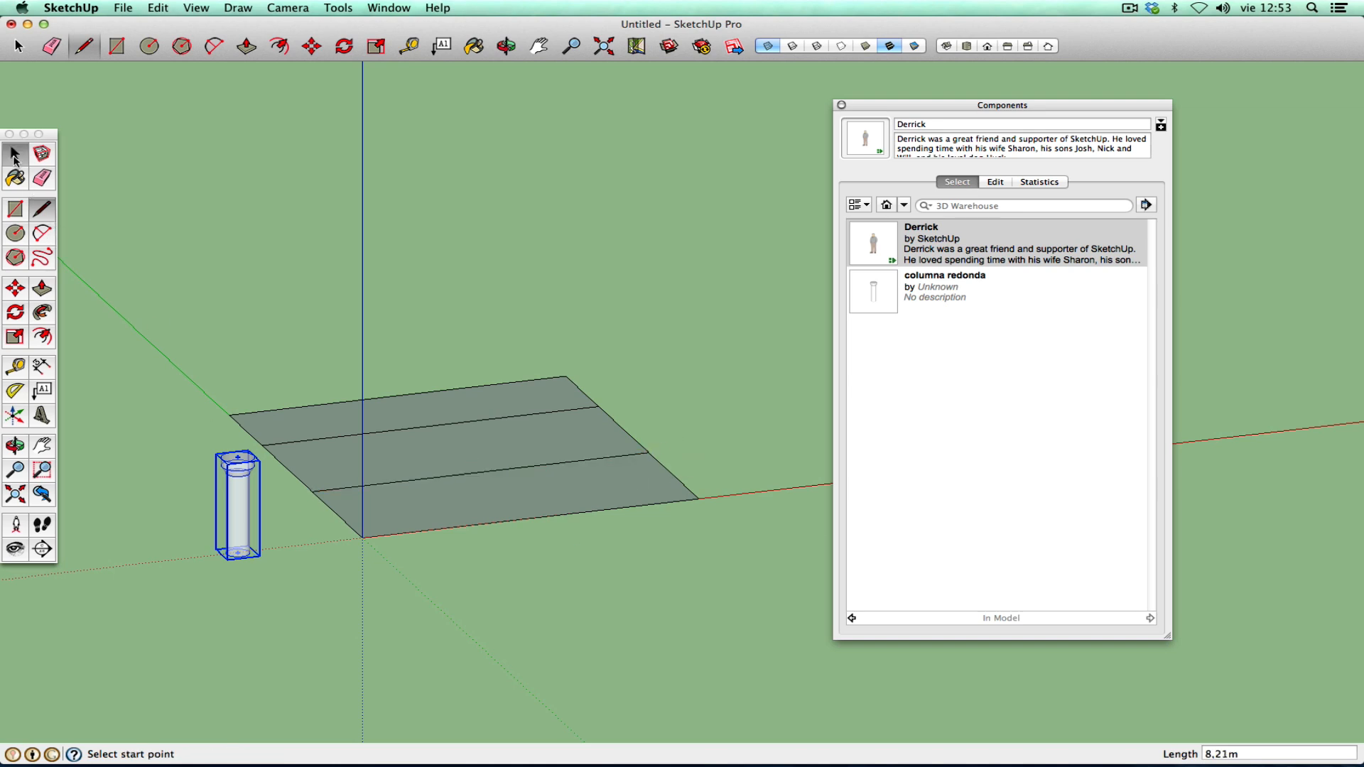
pyautogui.tripleClick(363, 455)
pyautogui.rightClick(363, 453)
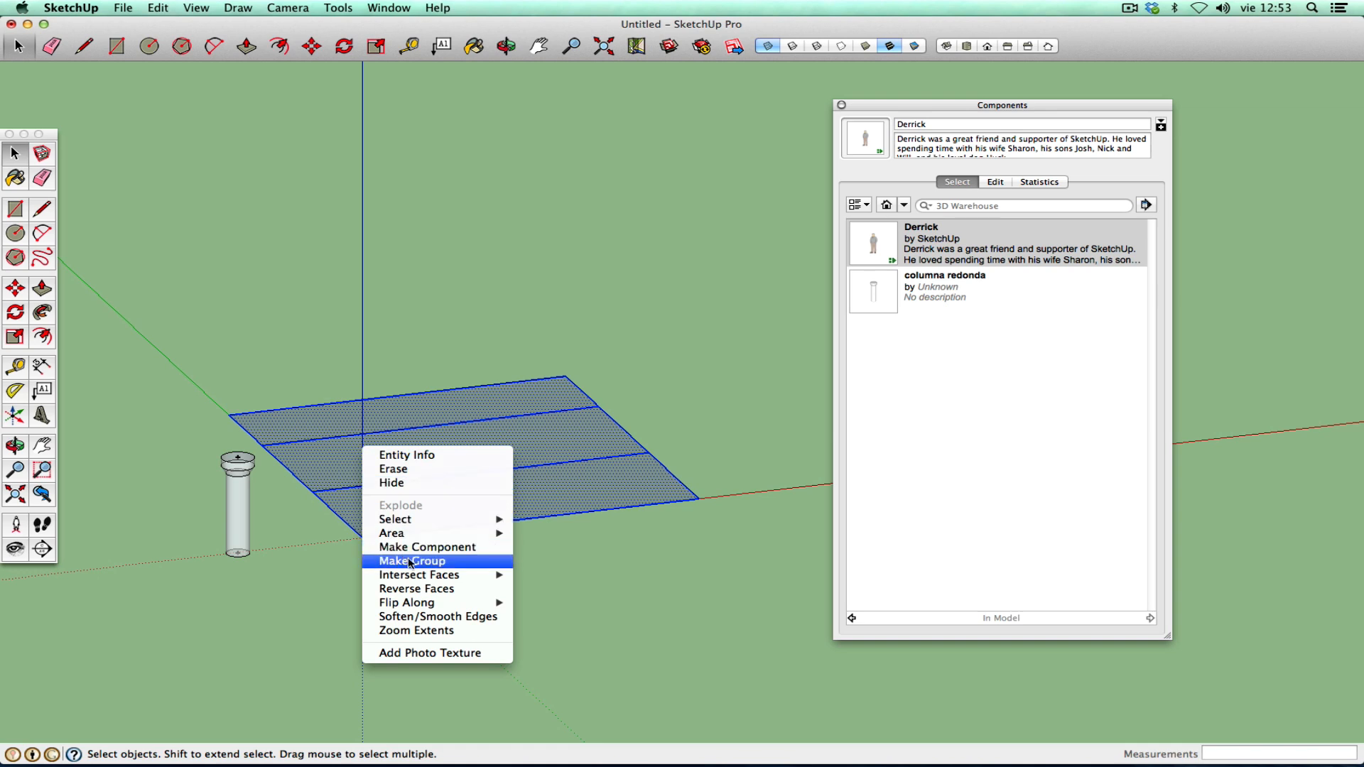
pyautogui.click(434, 590)
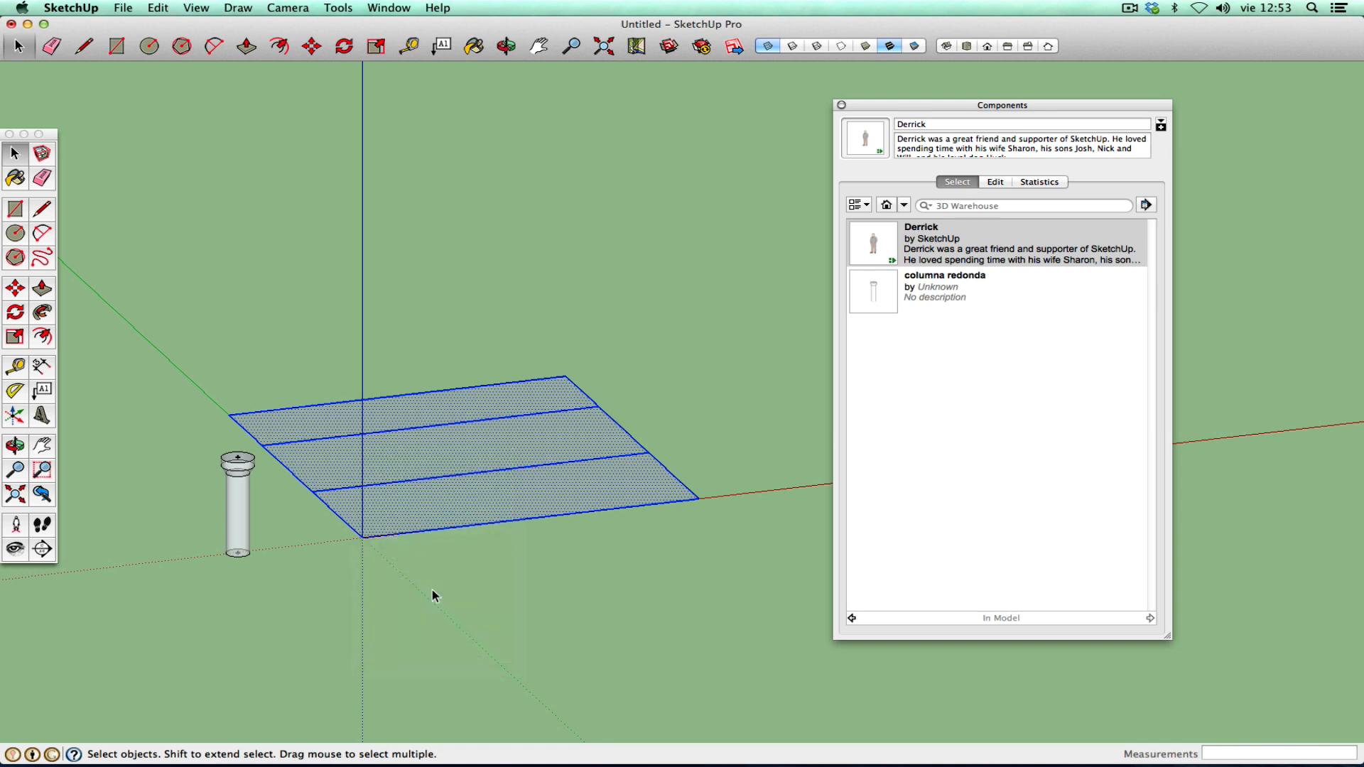
pyautogui.click(358, 601)
# - Try to extrude the middle strip with Push/Pull and undo it
pyautogui.click(42, 288)
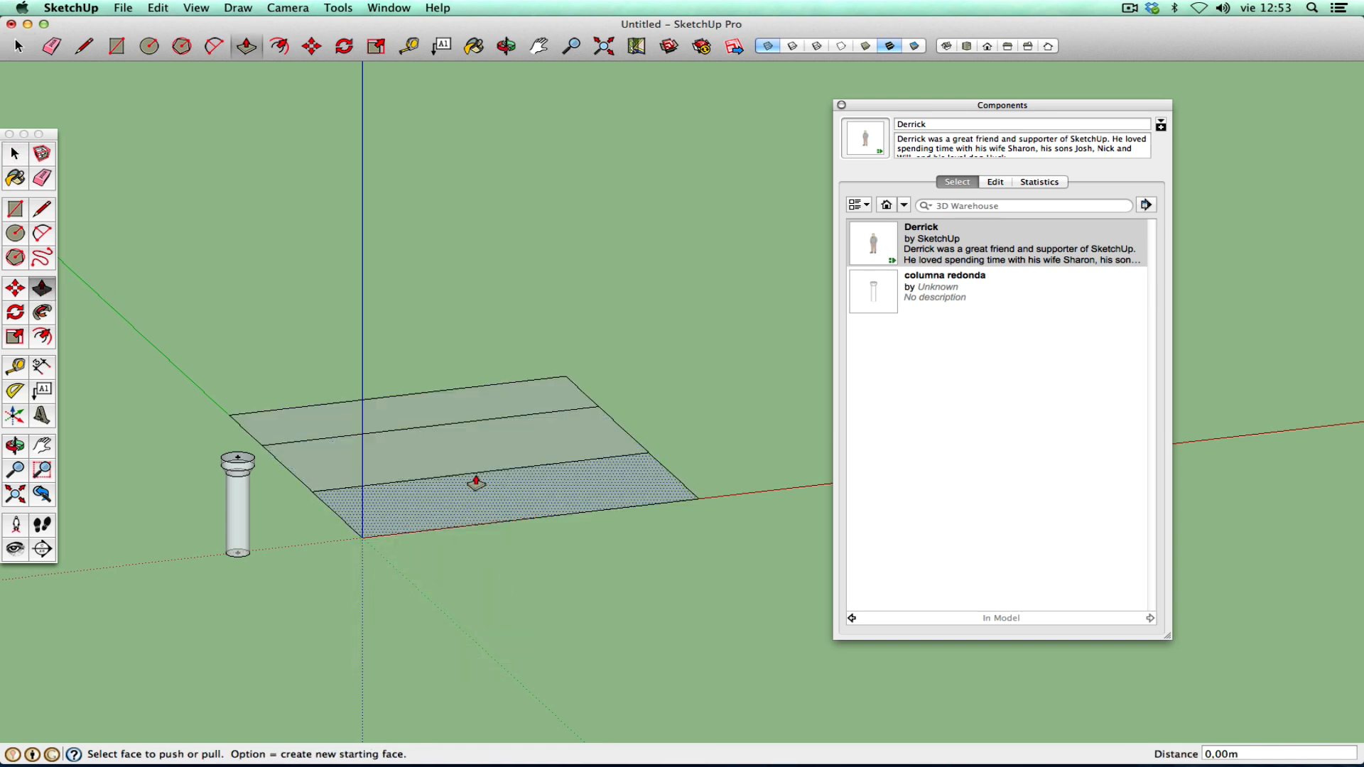
pyautogui.moveTo(465, 459); pyautogui.dragTo(464, 445)
pyautogui.press('super+z')
# - Try to move the middle strip vertically by about 0.84 m and undo the move
pyautogui.click(15, 289)
pyautogui.click(462, 453)
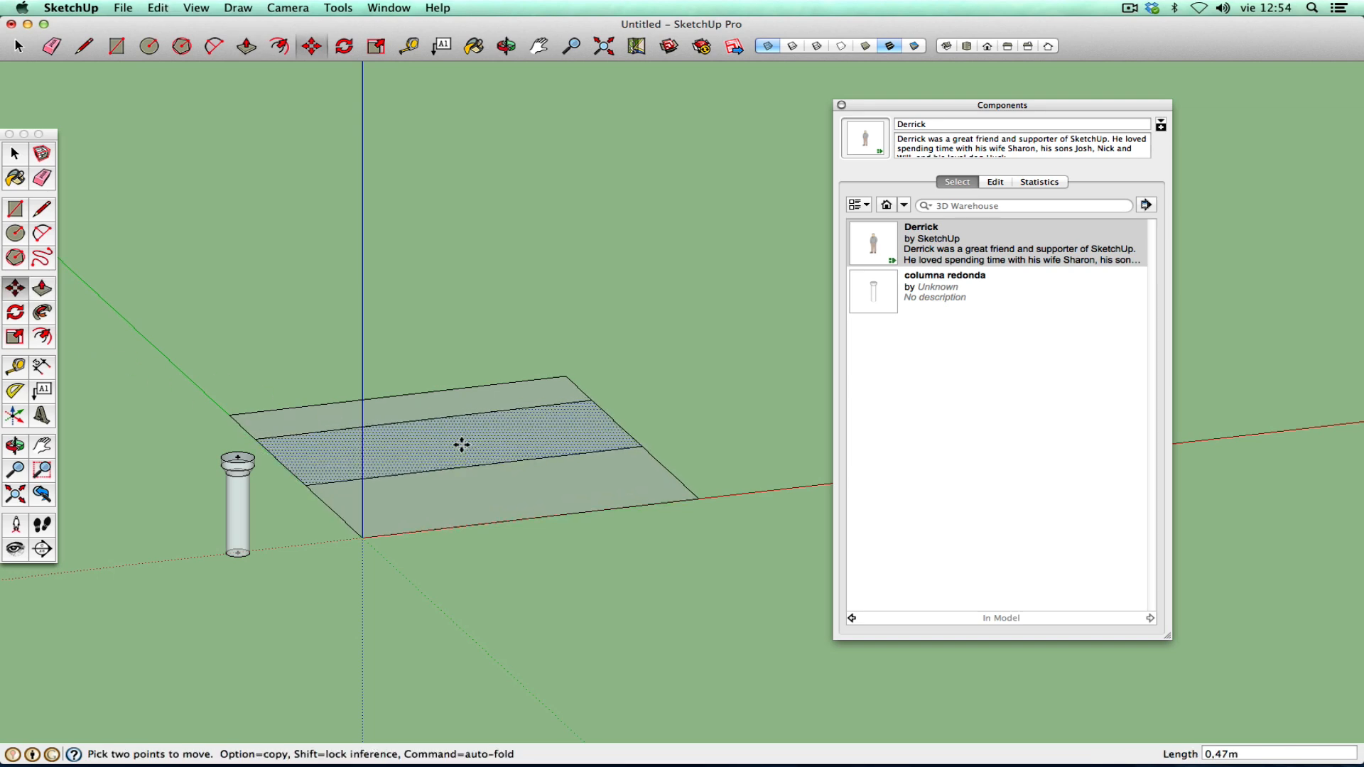
pyautogui.click(465, 426)
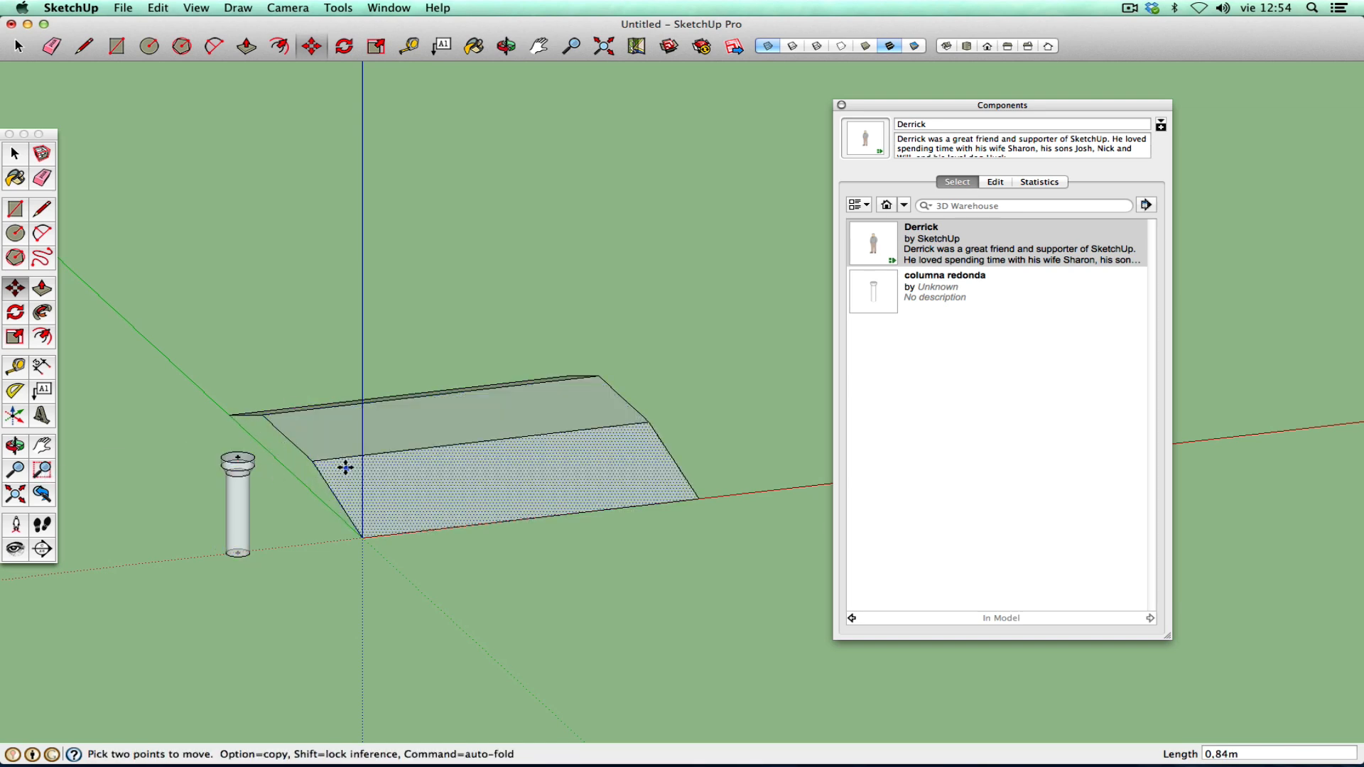
pyautogui.press('super+z')
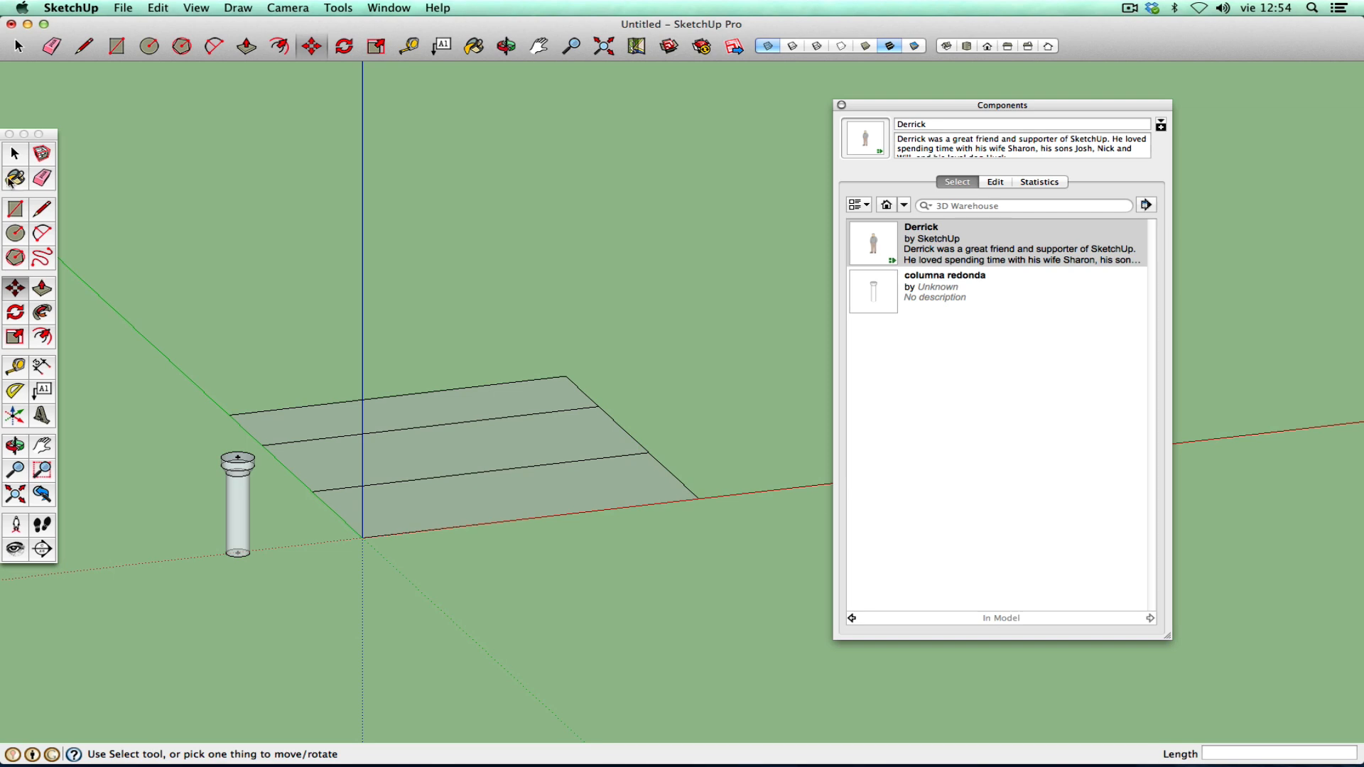
# - Rotate the rear strip 90 degrees upright about the edge it shares with the middle strip
pyautogui.click(14, 153)
pyautogui.click(306, 426)
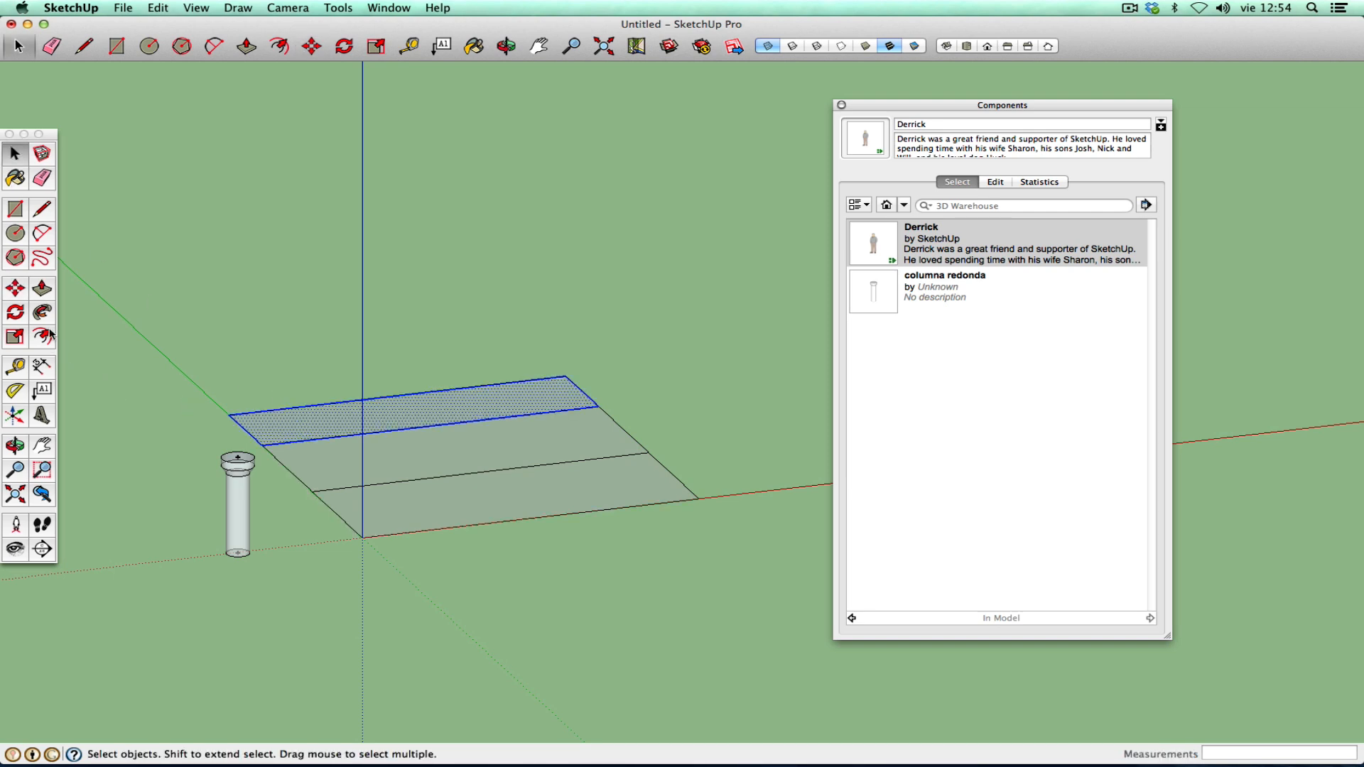
pyautogui.click(17, 317)
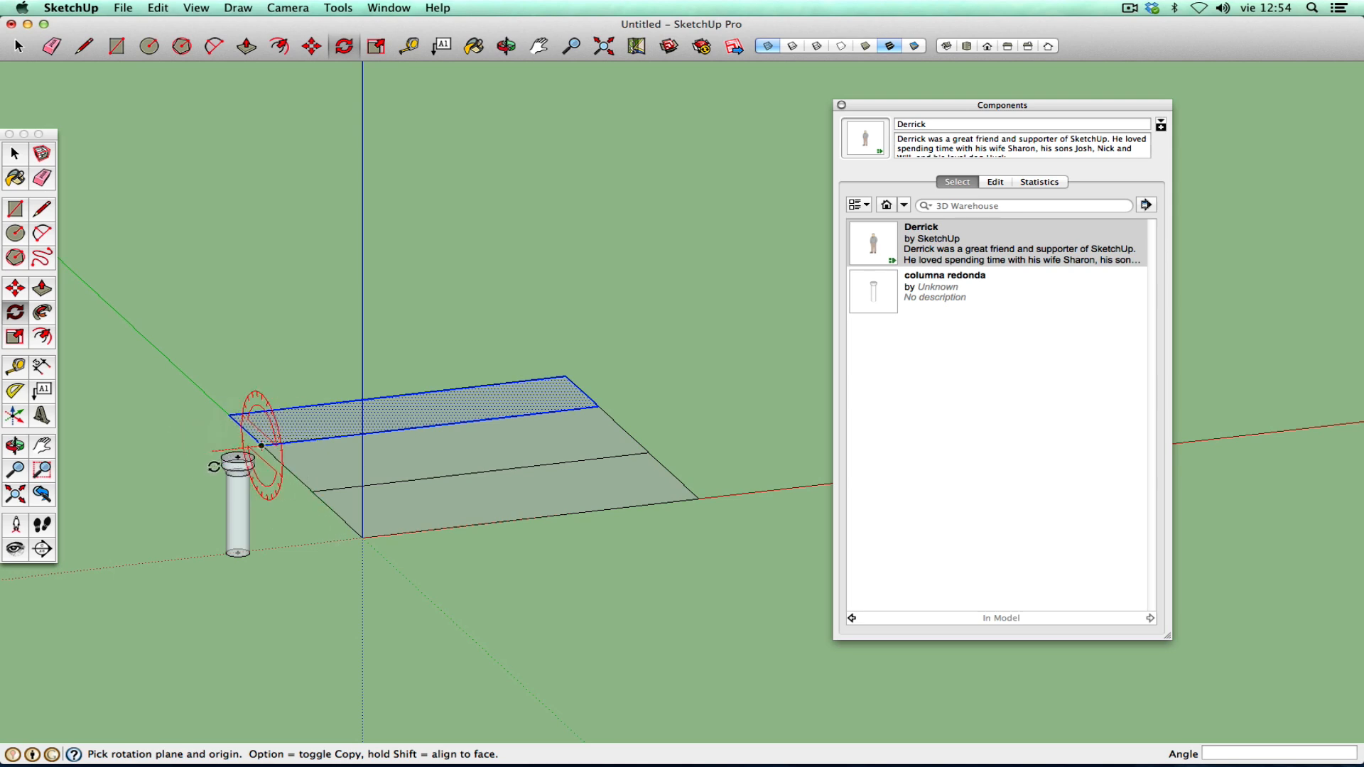
pyautogui.moveTo(262, 445); pyautogui.dragTo(219, 460)
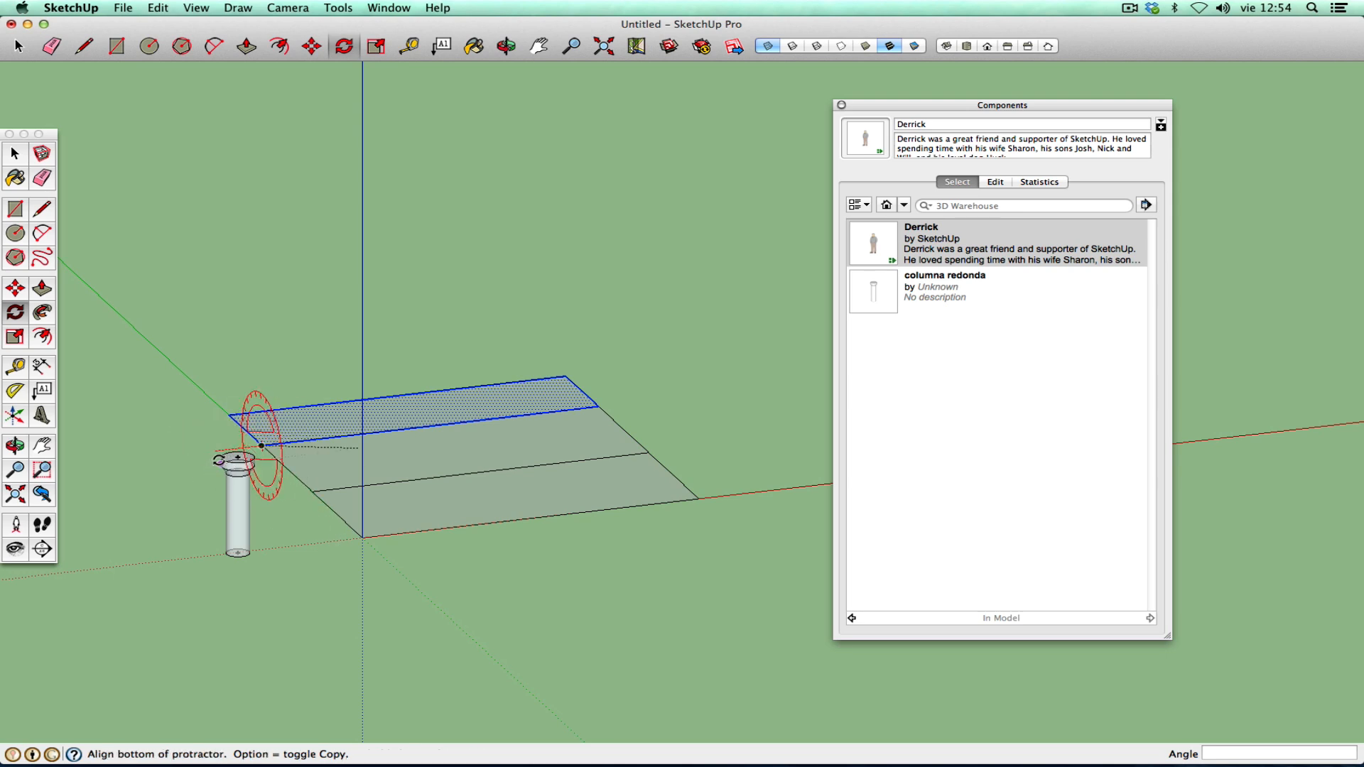
pyautogui.click(227, 420)
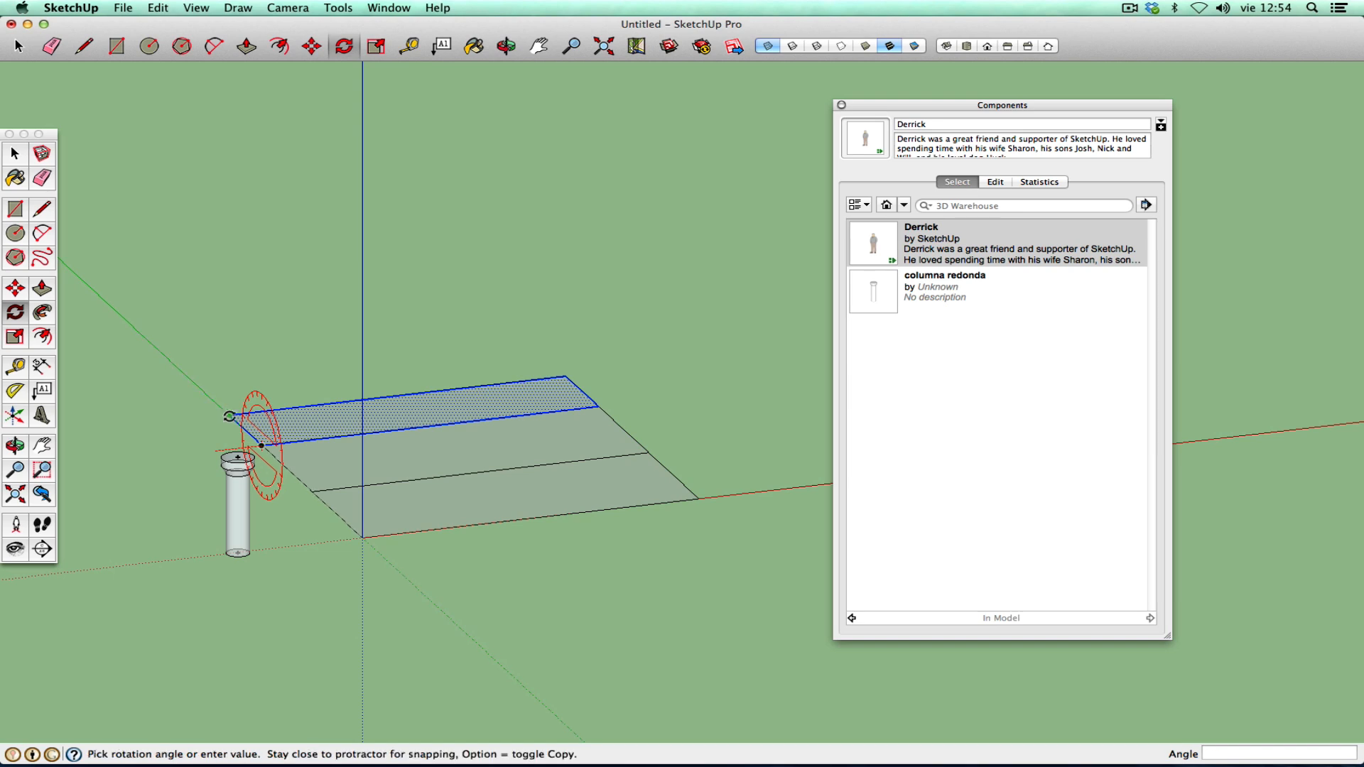
pyautogui.click(267, 399)
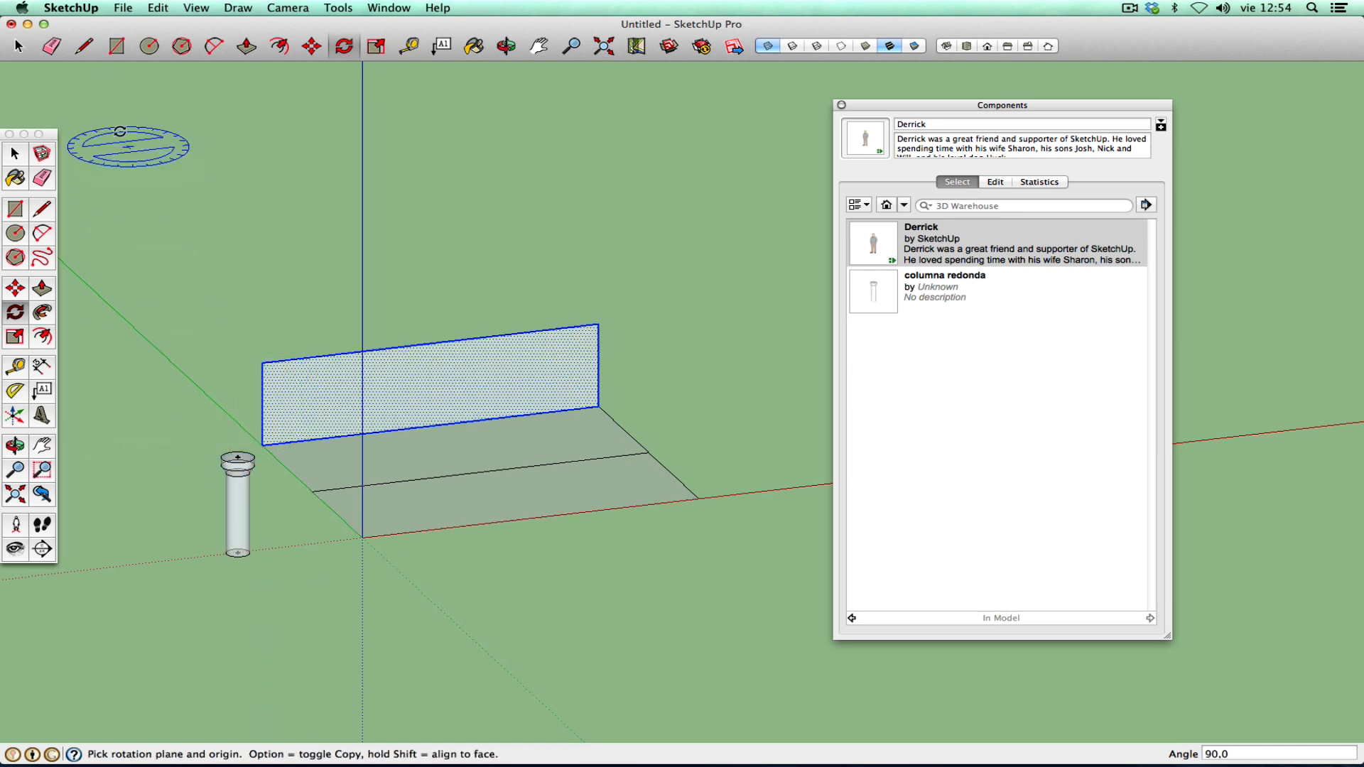
# - Move the middle strip together with the upright rear strip about 1.95 m straight up and clear the selection
pyautogui.click(14, 153)
pyautogui.keyDown('shift'); pyautogui.click(423, 455); pyautogui.keyUp('shift')
pyautogui.click(15, 288)
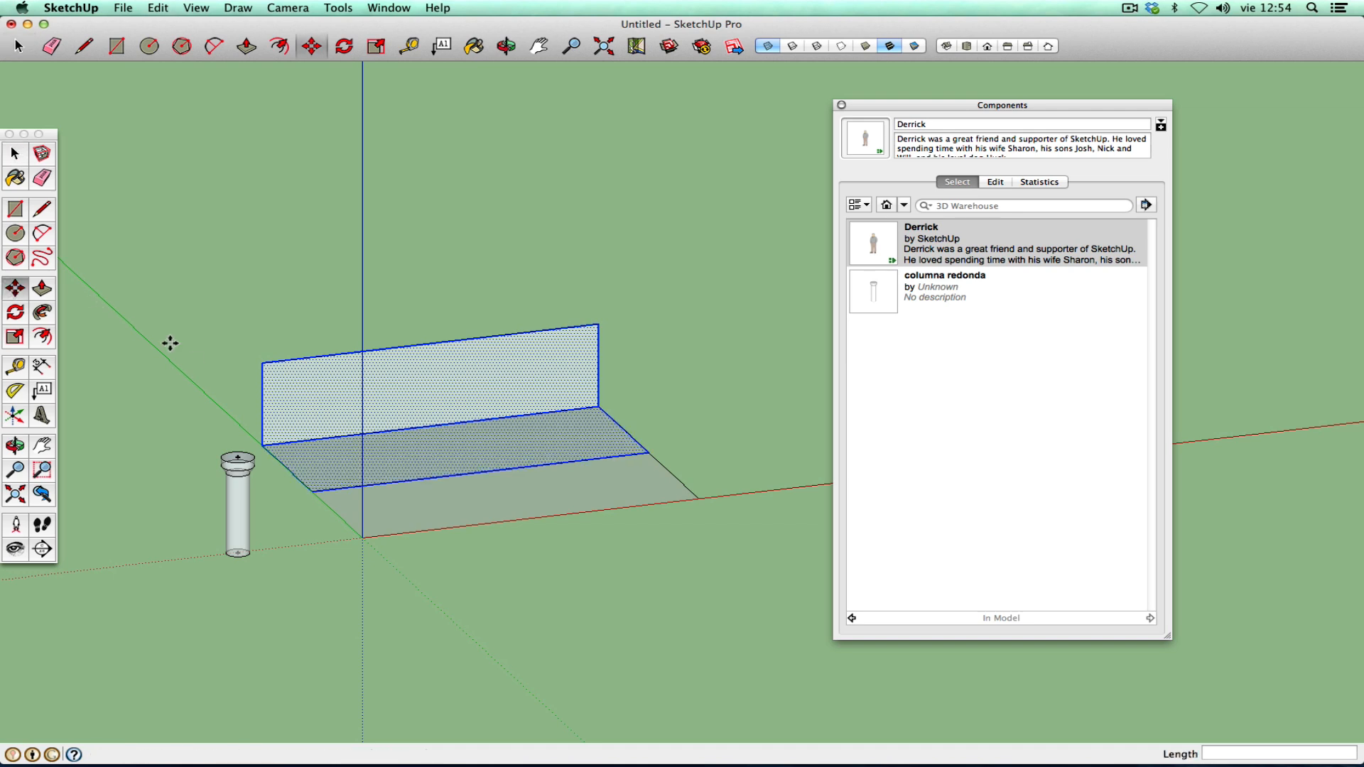
pyautogui.click(429, 424)
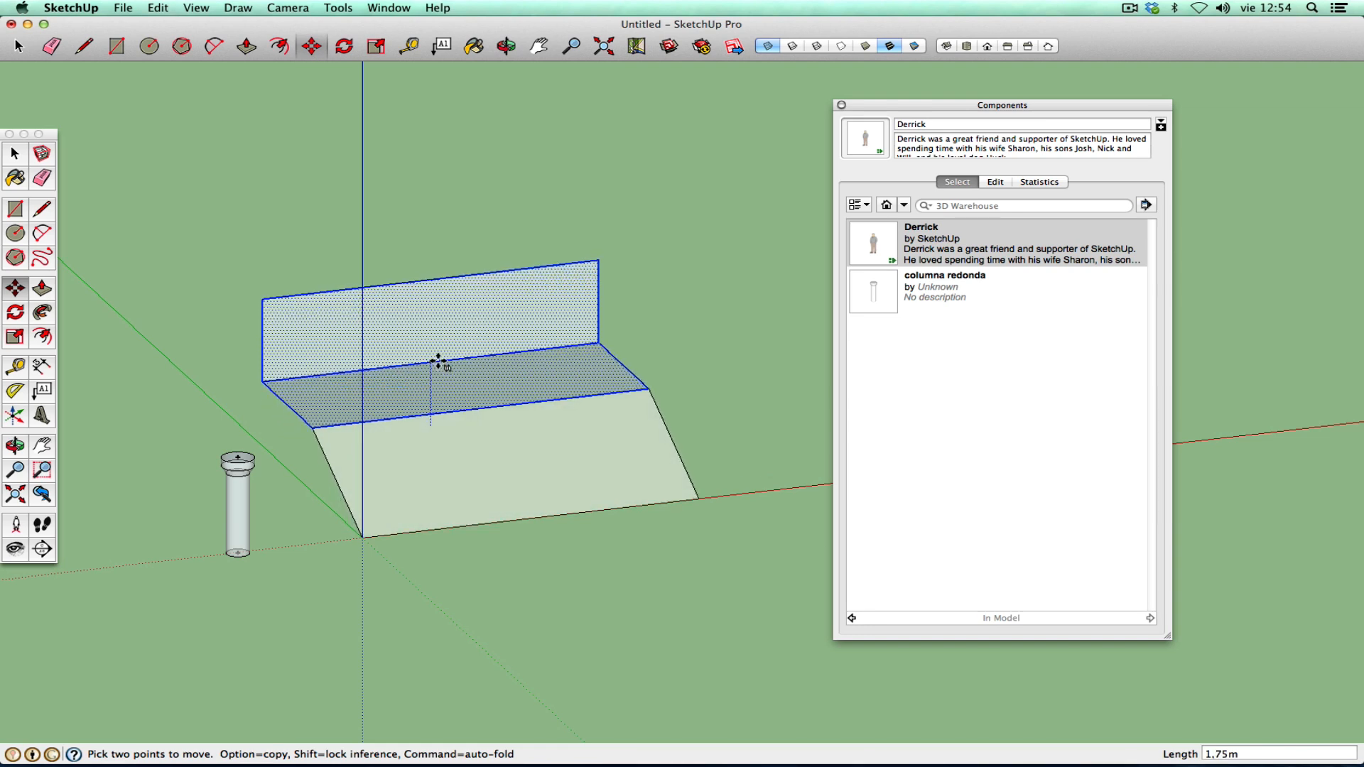
pyautogui.click(439, 355)
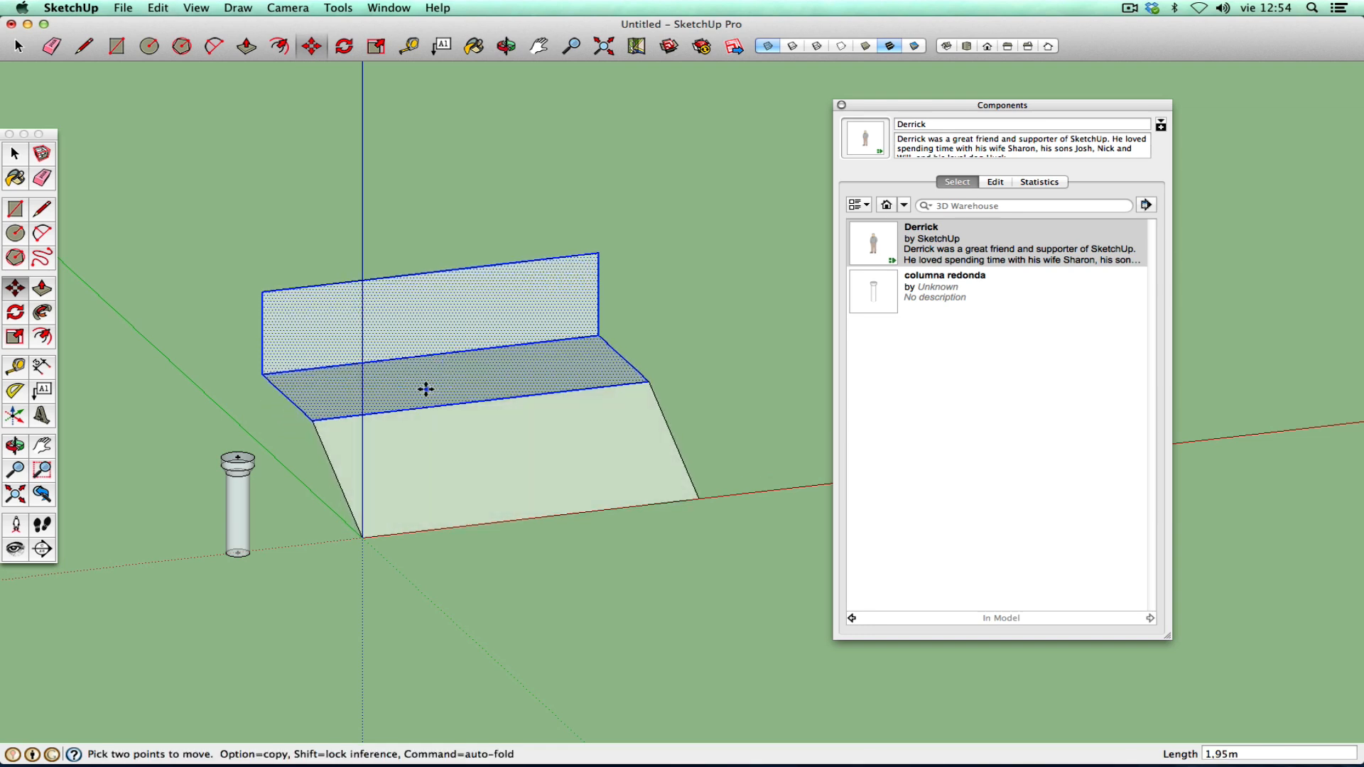
pyautogui.press('space')
pyautogui.click(101, 299)
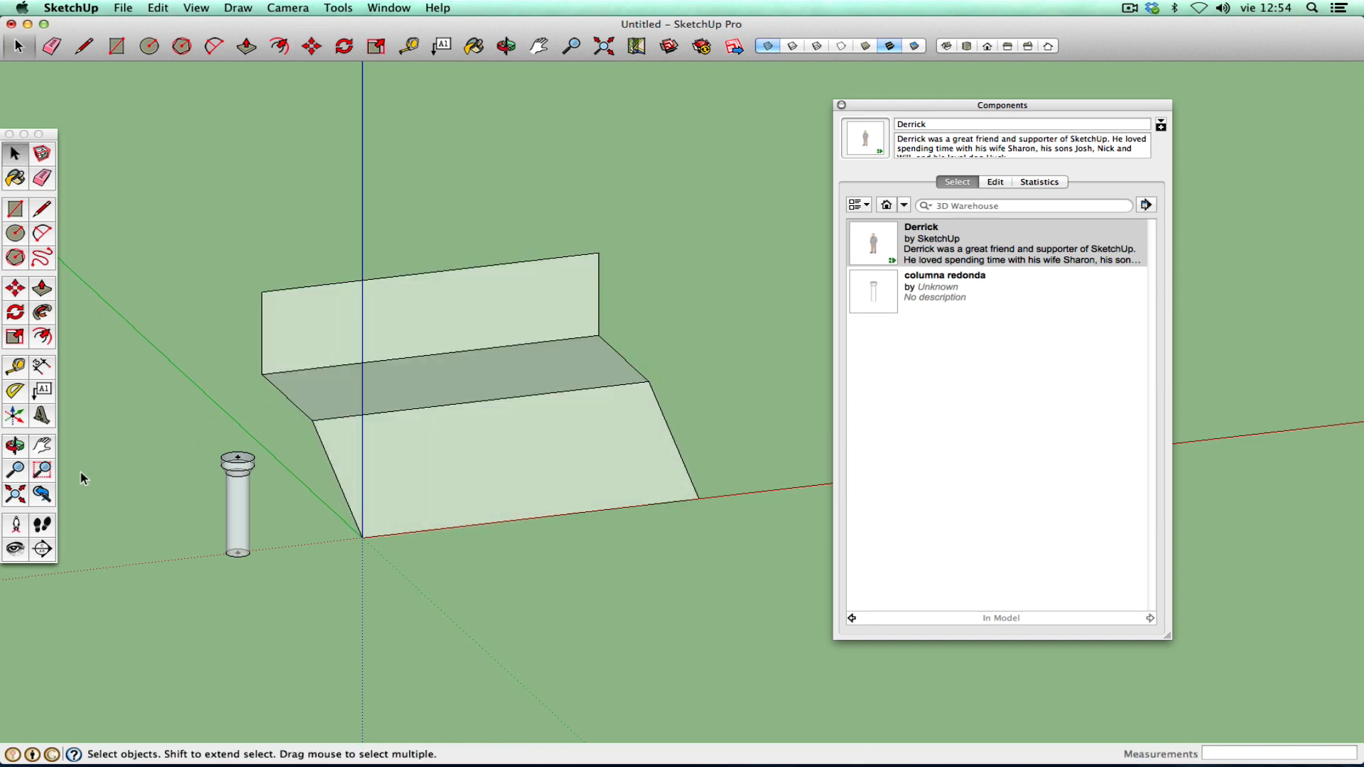
# - Copy the round column along the red axis to a spot beyond the front corner of the folded surface
pyautogui.click(15, 446)
pyautogui.moveTo(106, 526); pyautogui.dragTo(189, 500)
pyautogui.click(47, 450)
pyautogui.moveTo(602, 332); pyautogui.dragTo(484, 451)
pyautogui.rightClick(507, 445)
pyautogui.click(540, 453)
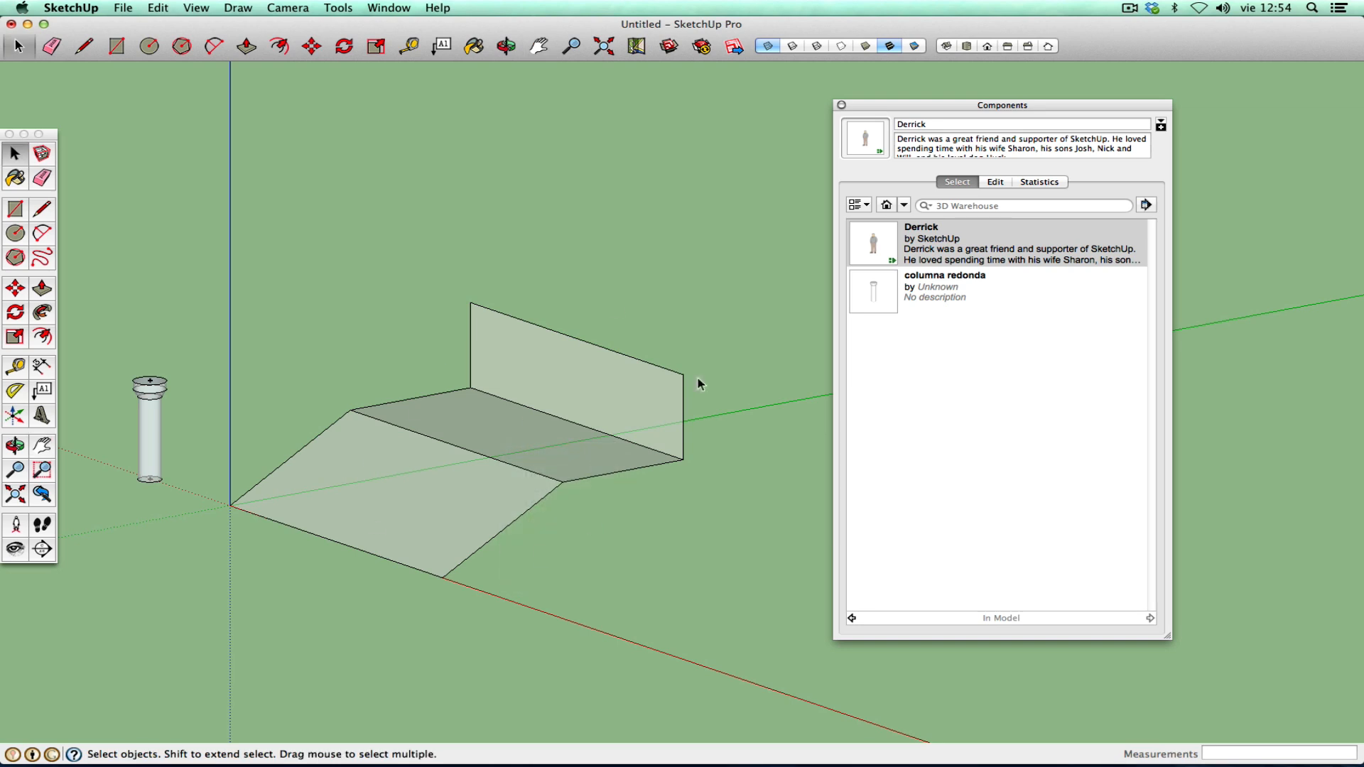
pyautogui.click(150, 438)
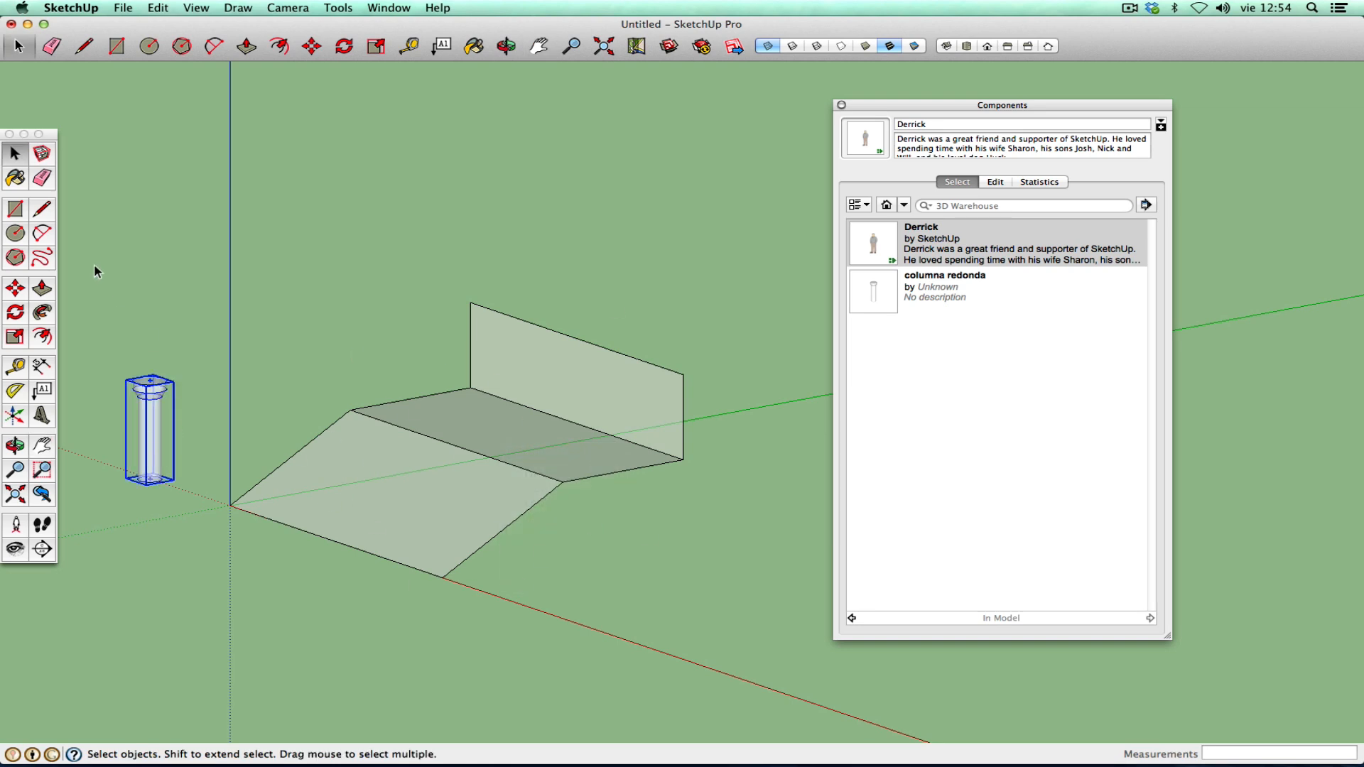
pyautogui.click(16, 289)
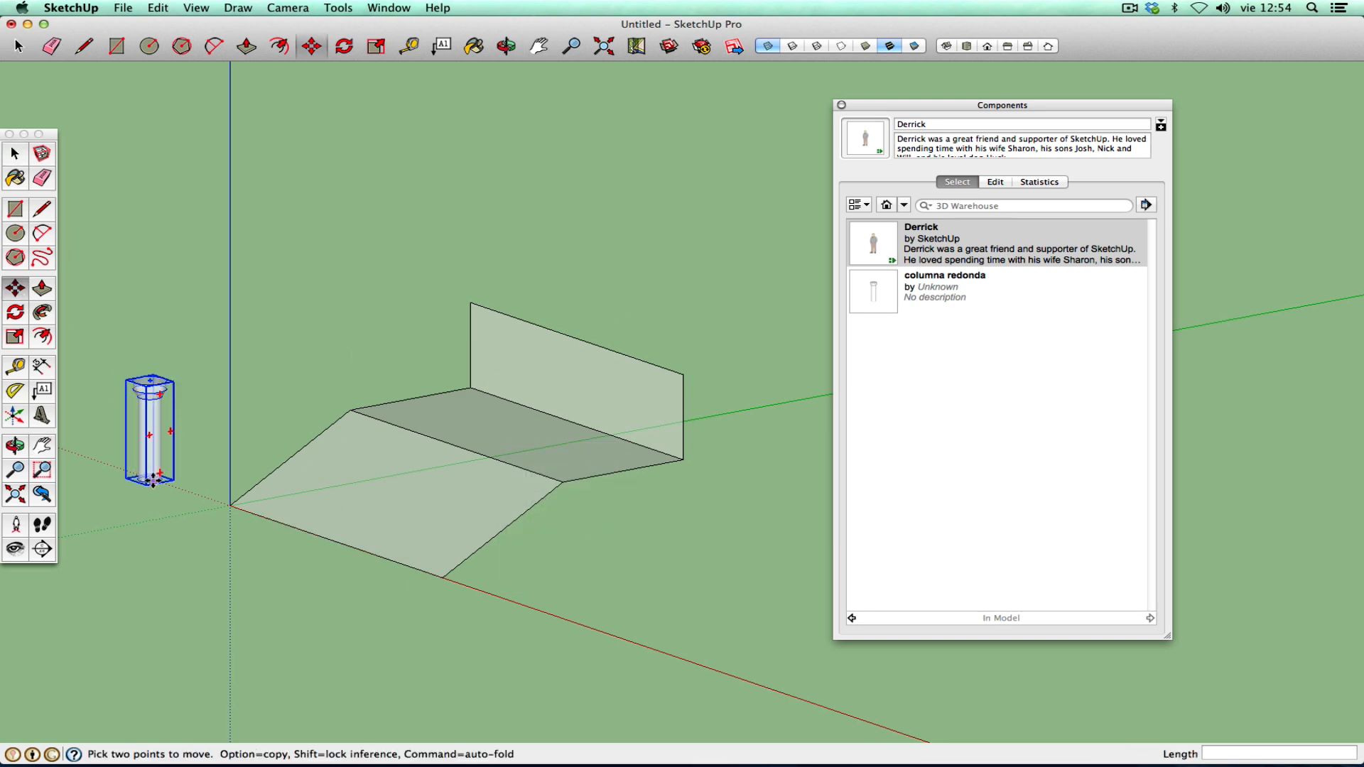
pyautogui.click(149, 479)
pyautogui.press('alt')
pyautogui.click(611, 635)
pyautogui.click(14, 152)
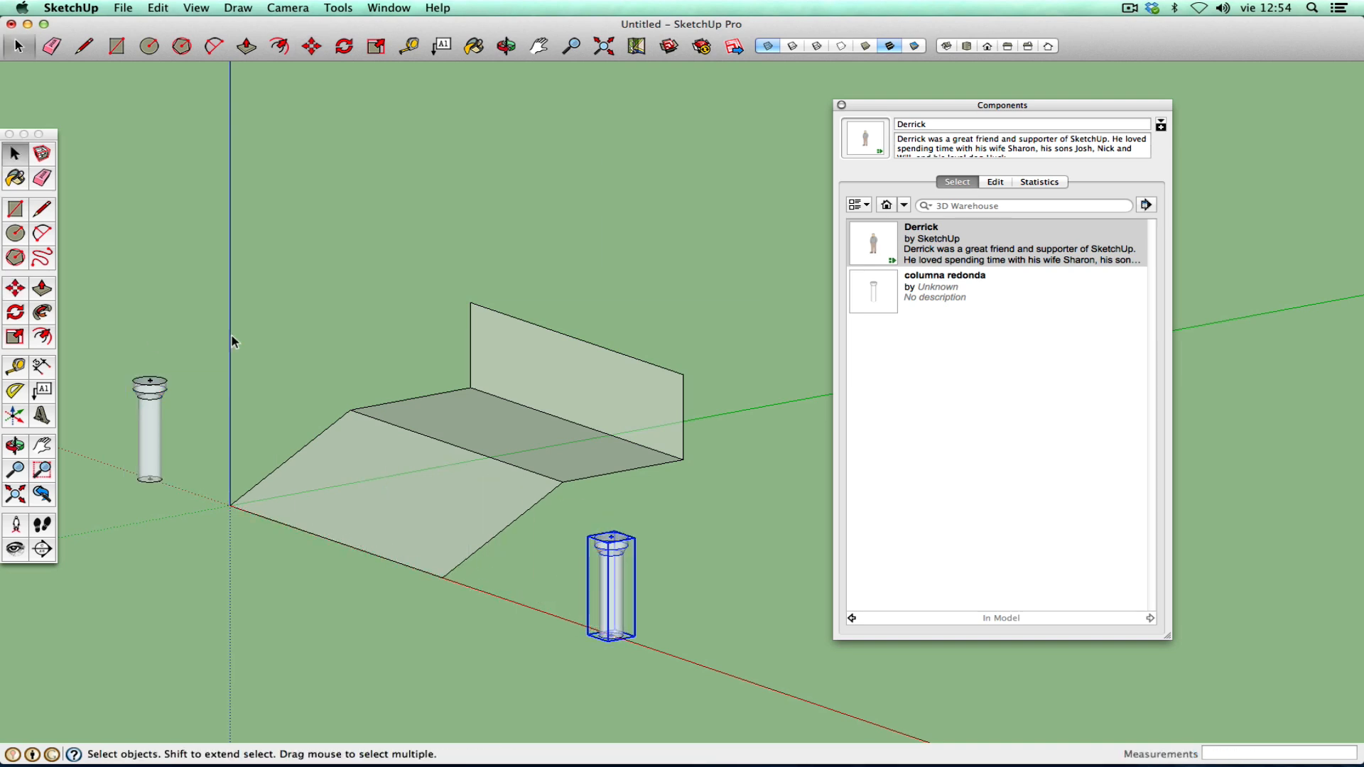
# - Explode the copied column and clear the selection
pyautogui.rightClick(624, 591)
pyautogui.click(660, 558)
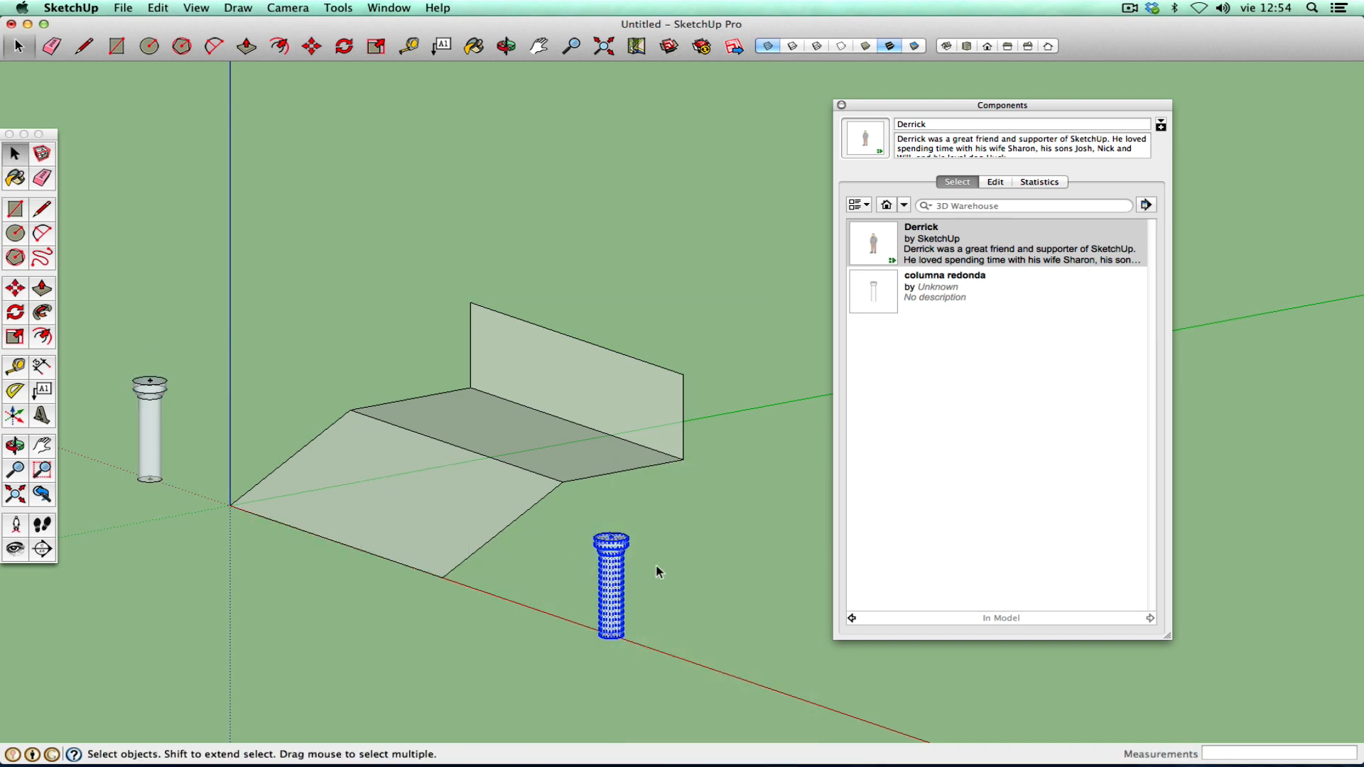
pyautogui.click(677, 572)
# - Start a new component from all the exploded column's geometry and name it "columa2"
pyautogui.moveTo(573, 522); pyautogui.dragTo(690, 721)
pyautogui.click(685, 601)
pyautogui.moveTo(567, 519); pyautogui.dragTo(689, 673)
pyautogui.click(53, 158)
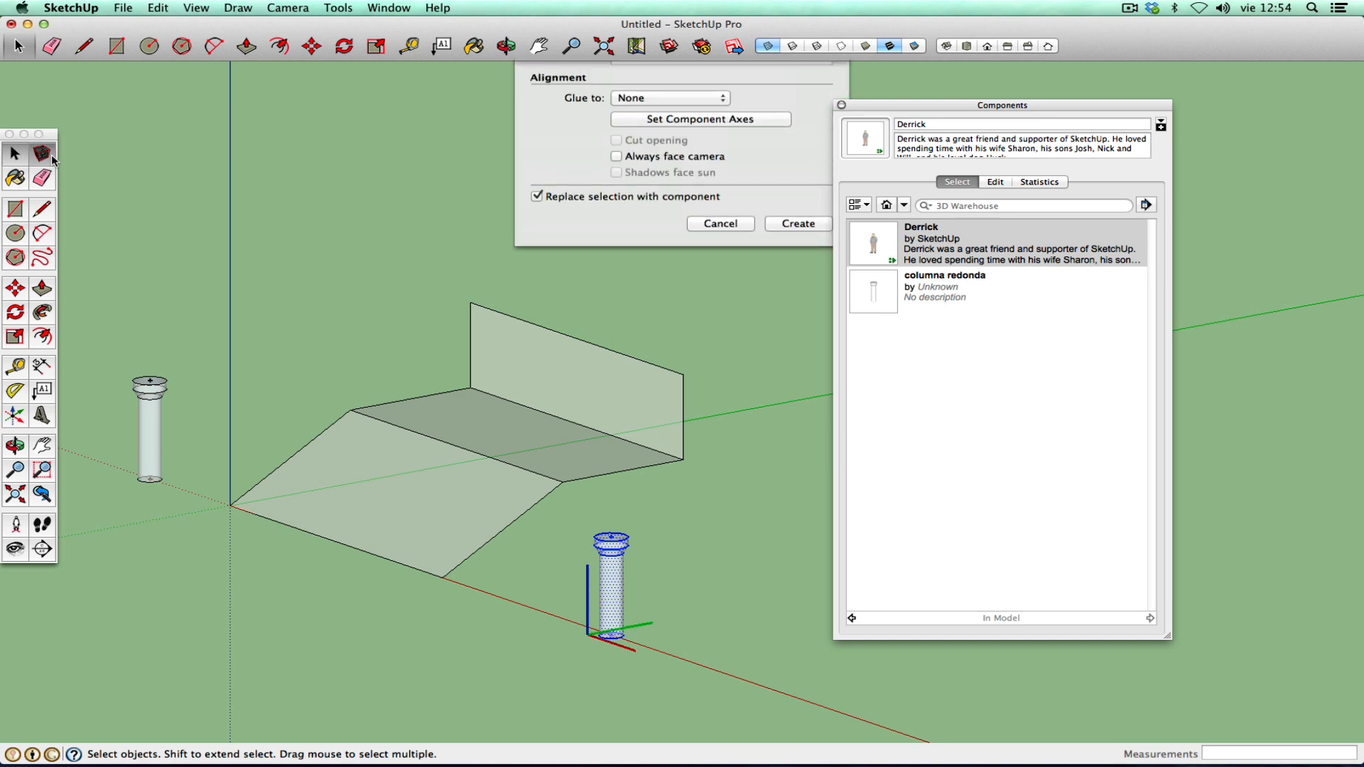
pyautogui.write('columa2')
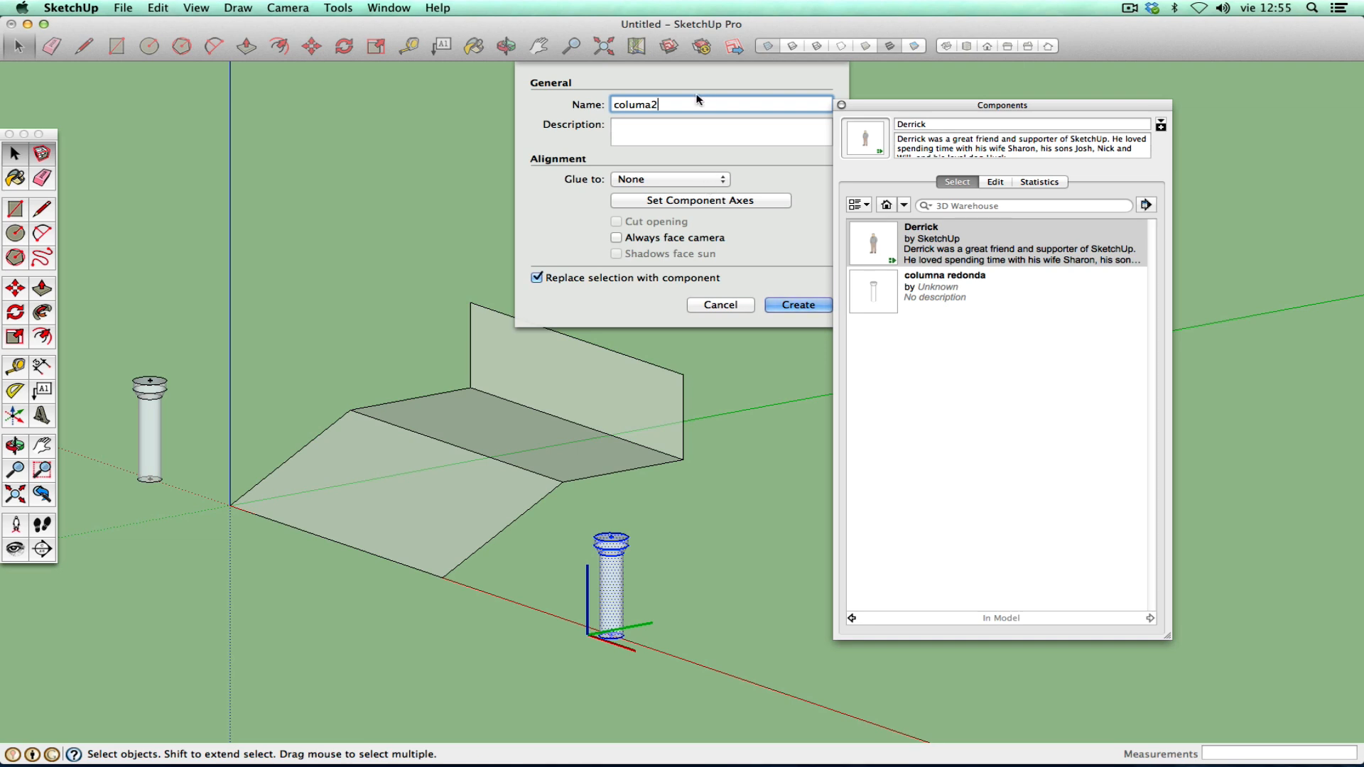
pyautogui.moveTo(861, 107); pyautogui.dragTo(930, 111)
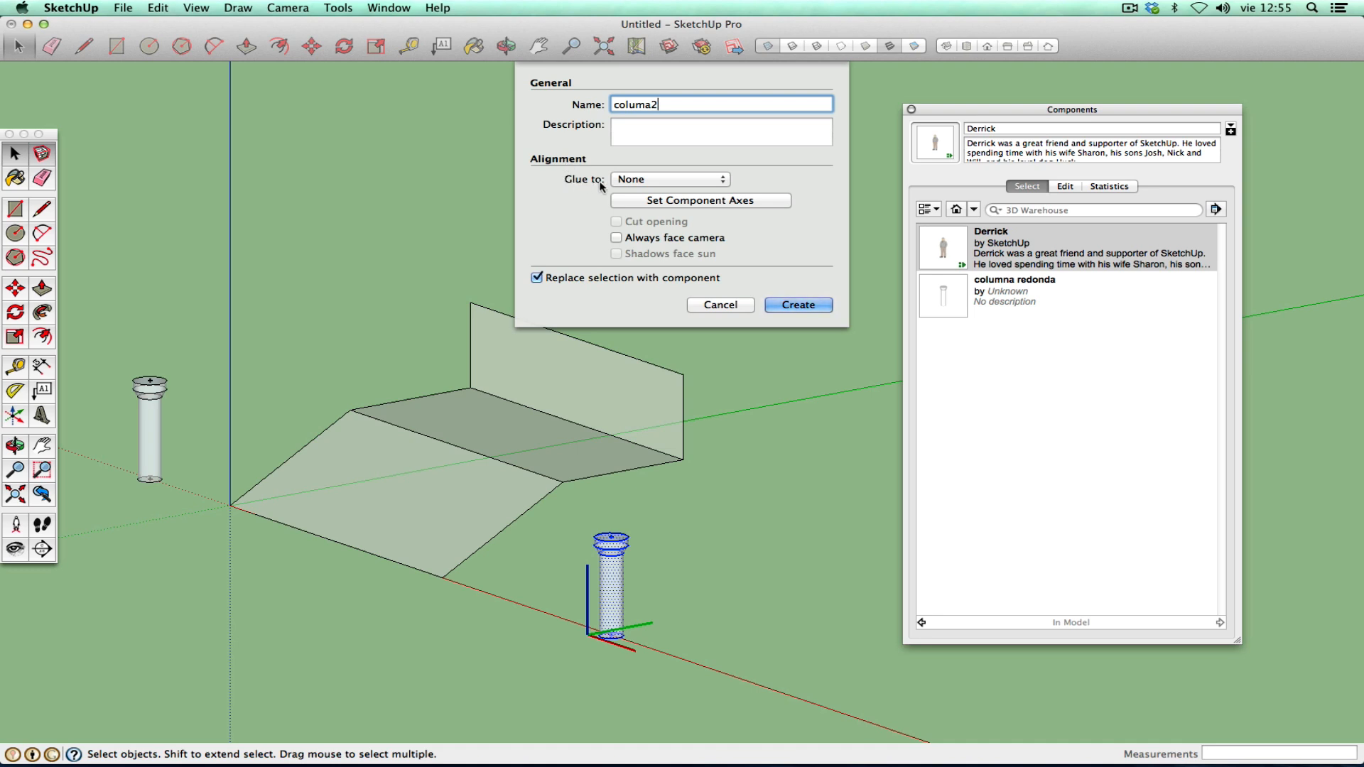
# - Set the component to glue to Any, keep Replace selection with component enabled, and create it
pyautogui.click(655, 183)
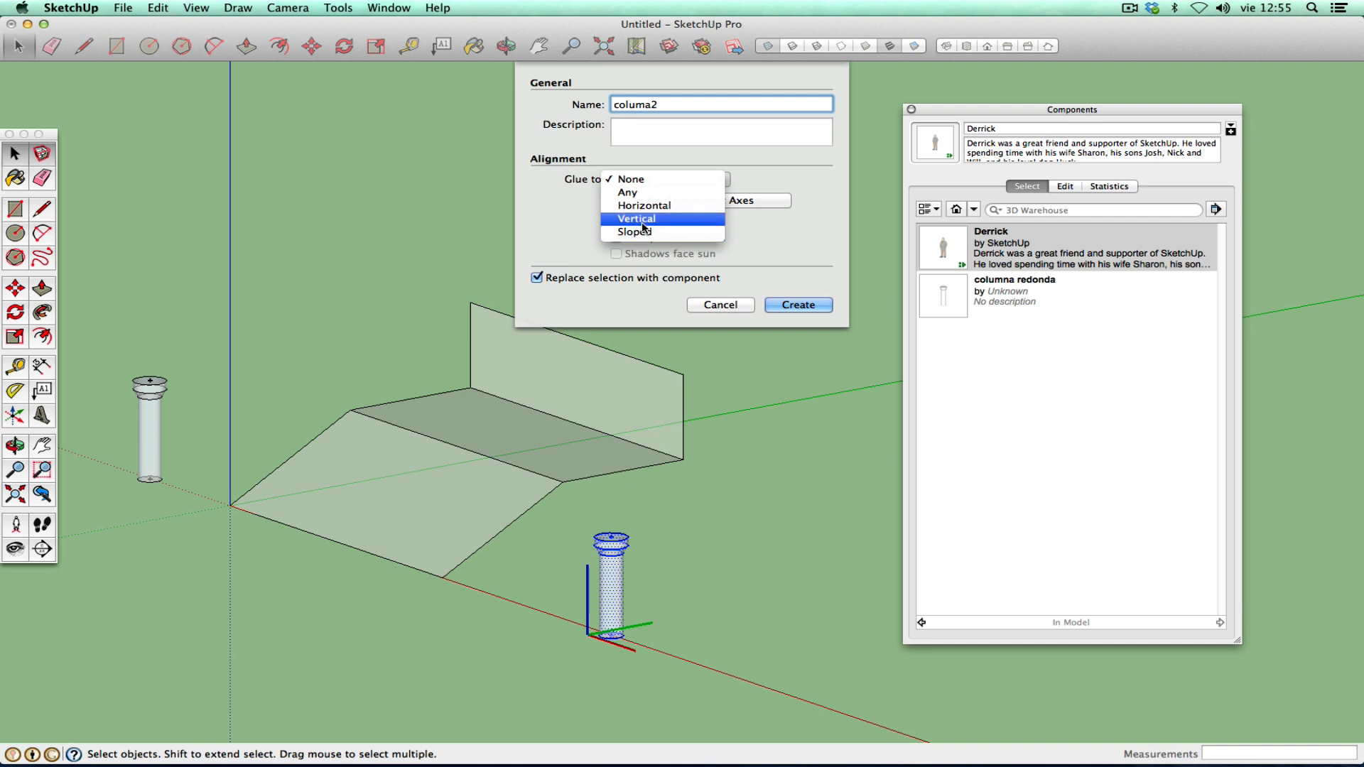
pyautogui.click(637, 193)
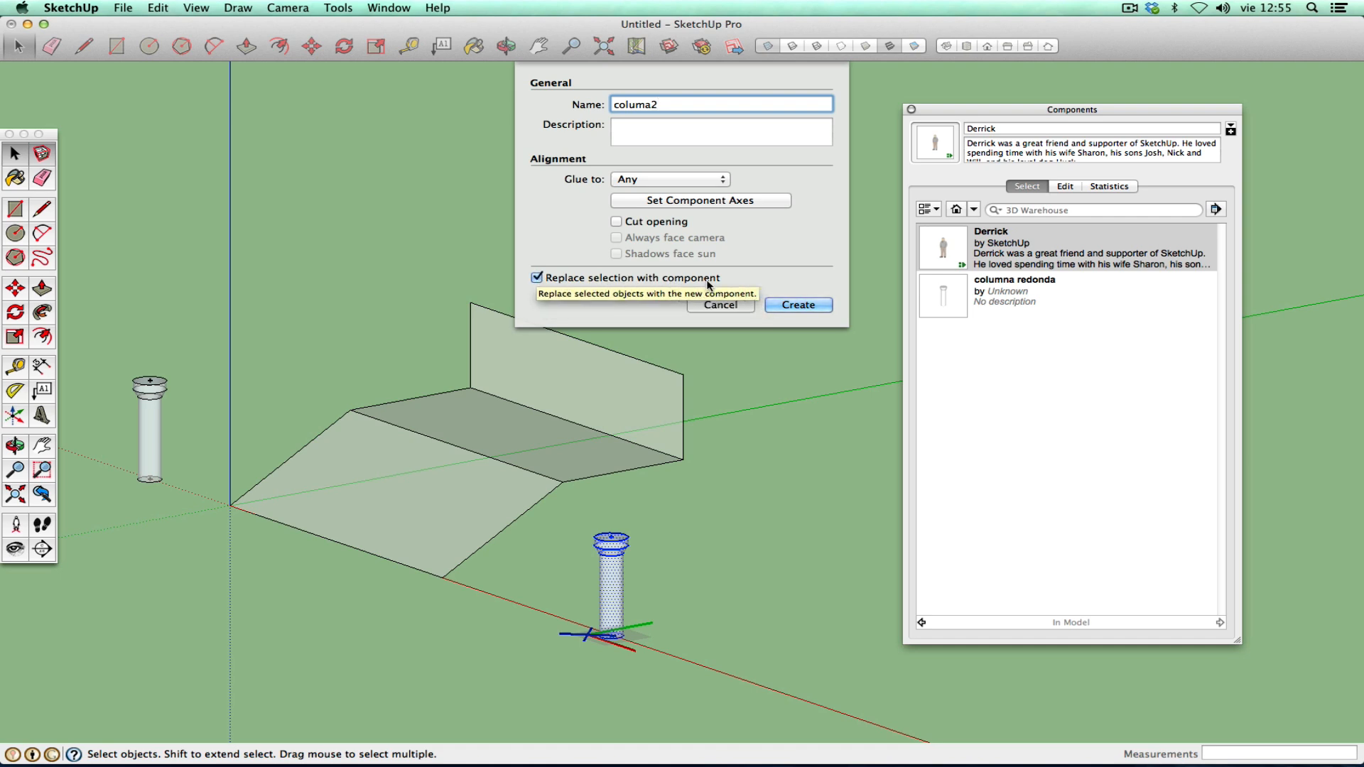
pyautogui.click(537, 277)
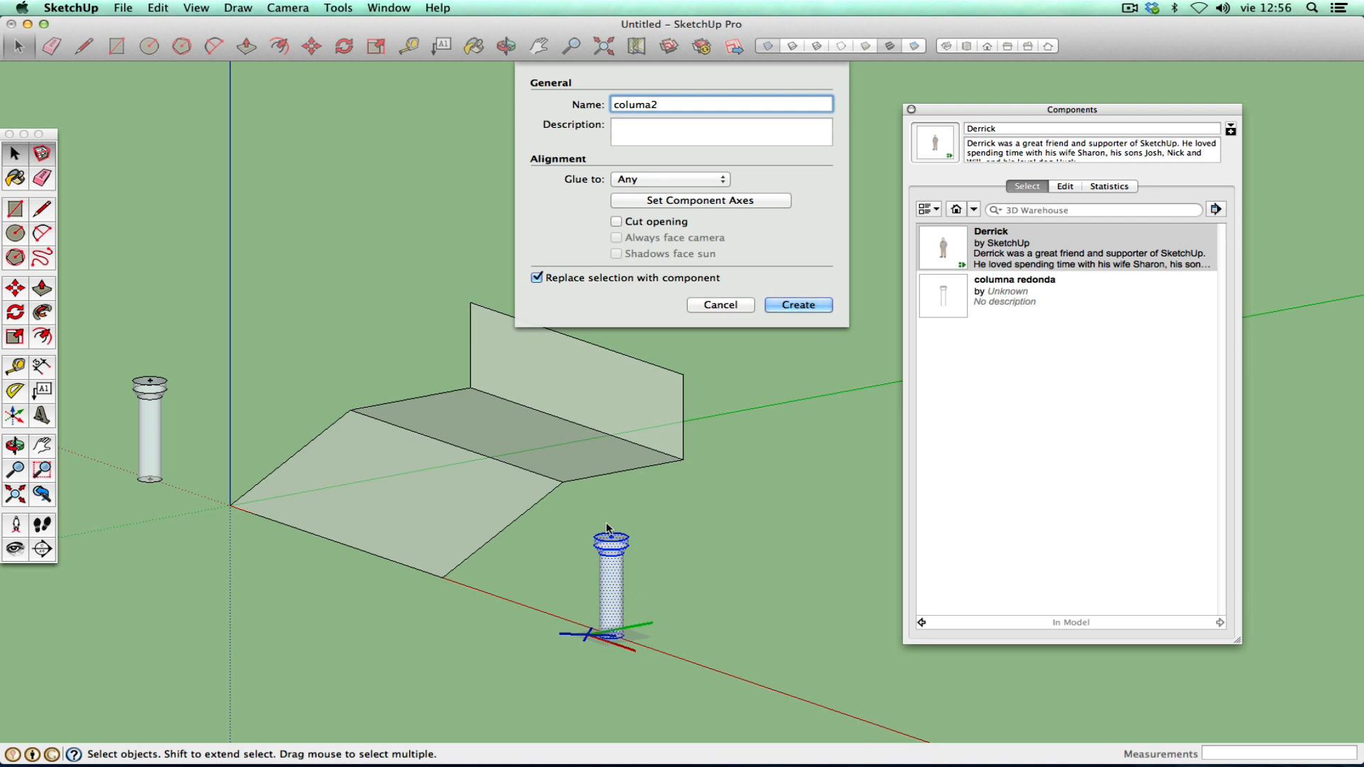
pyautogui.click(538, 278)
pyautogui.click(537, 278)
pyautogui.click(784, 306)
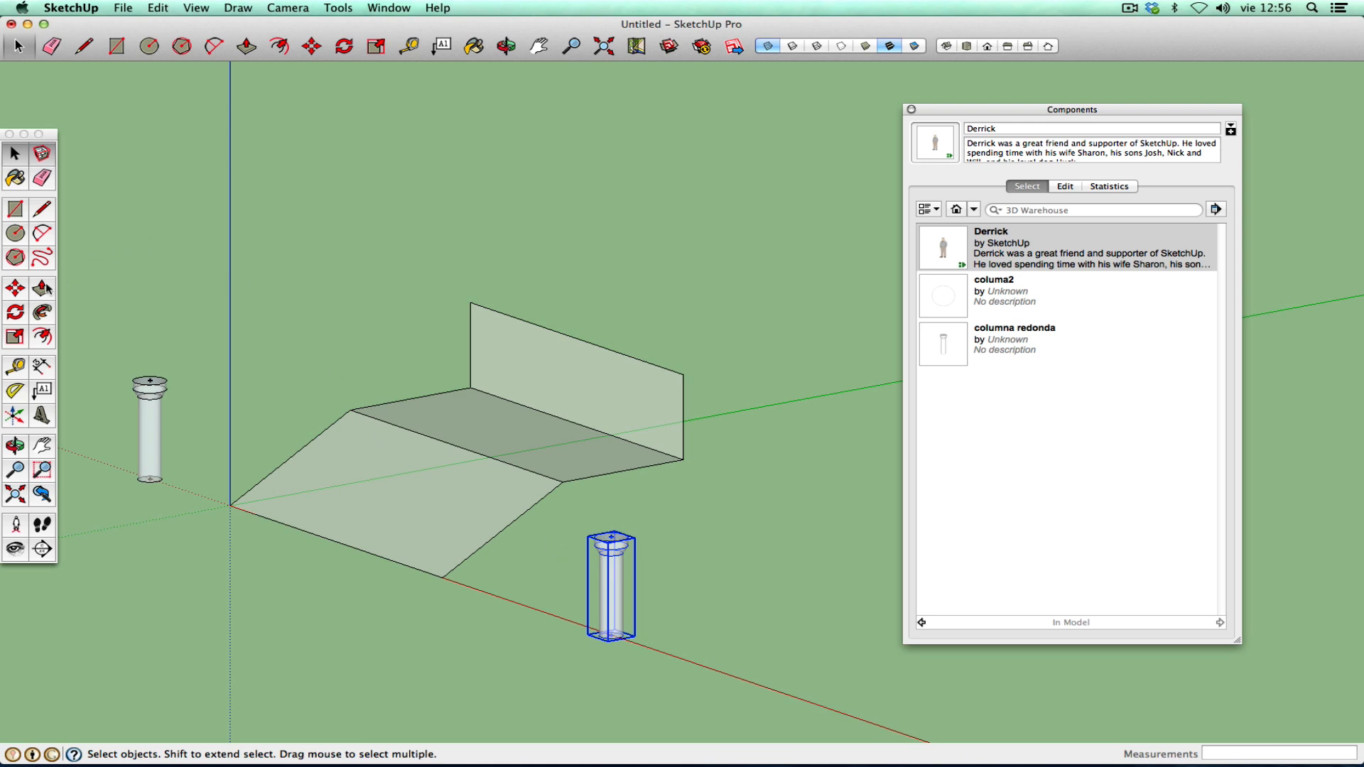
# - Try to move the original columna redonda by its base centre over the folded faces and return it to its starting point
pyautogui.click(143, 411)
pyautogui.click(15, 288)
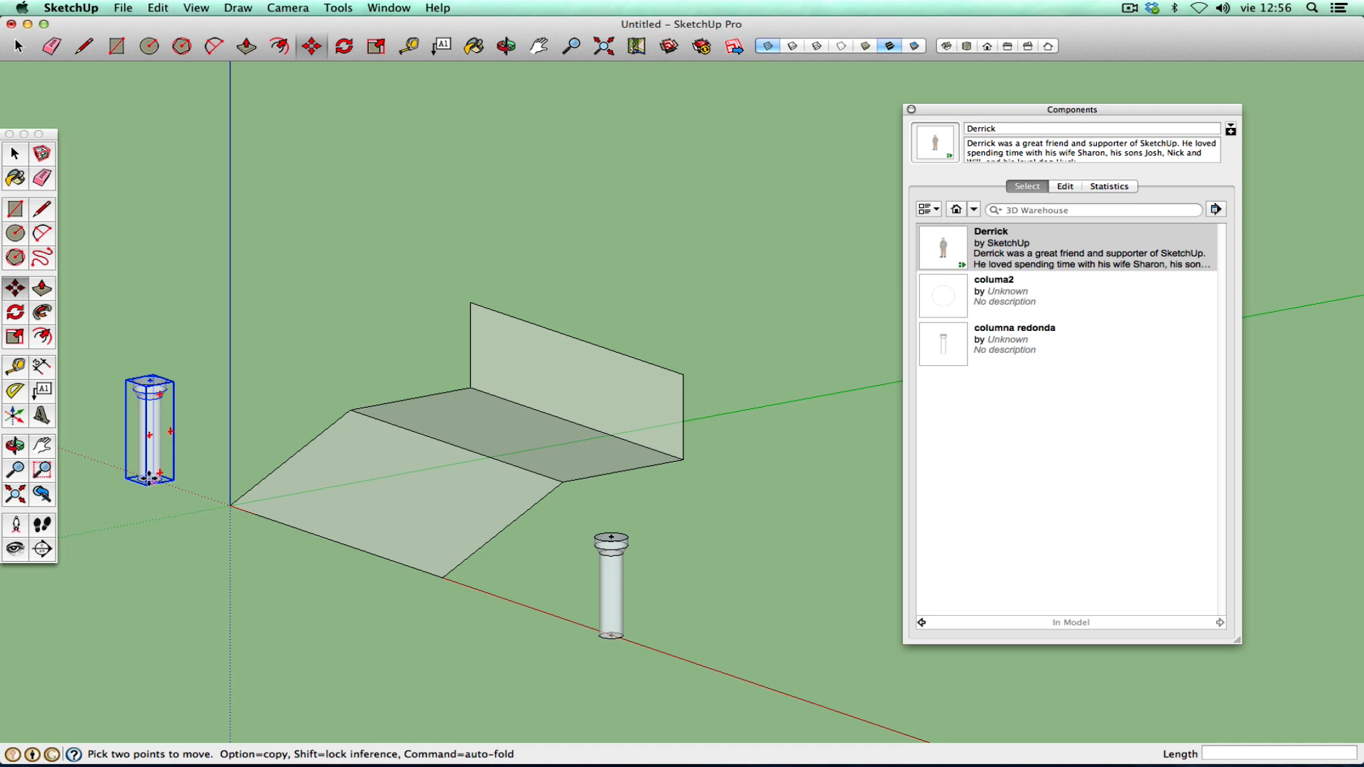
pyautogui.scroll(-2, 145, 483)
pyautogui.scroll(5, 151, 478)
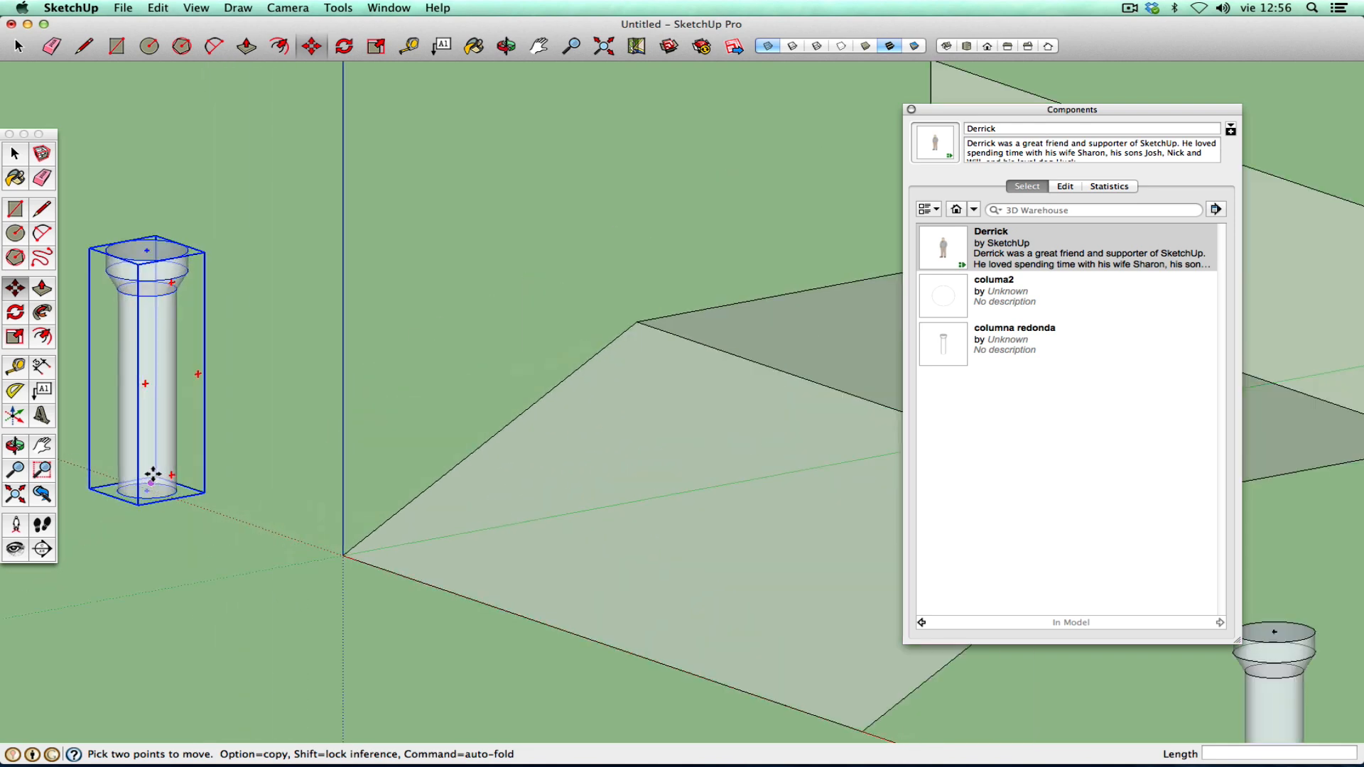
pyautogui.click(146, 491)
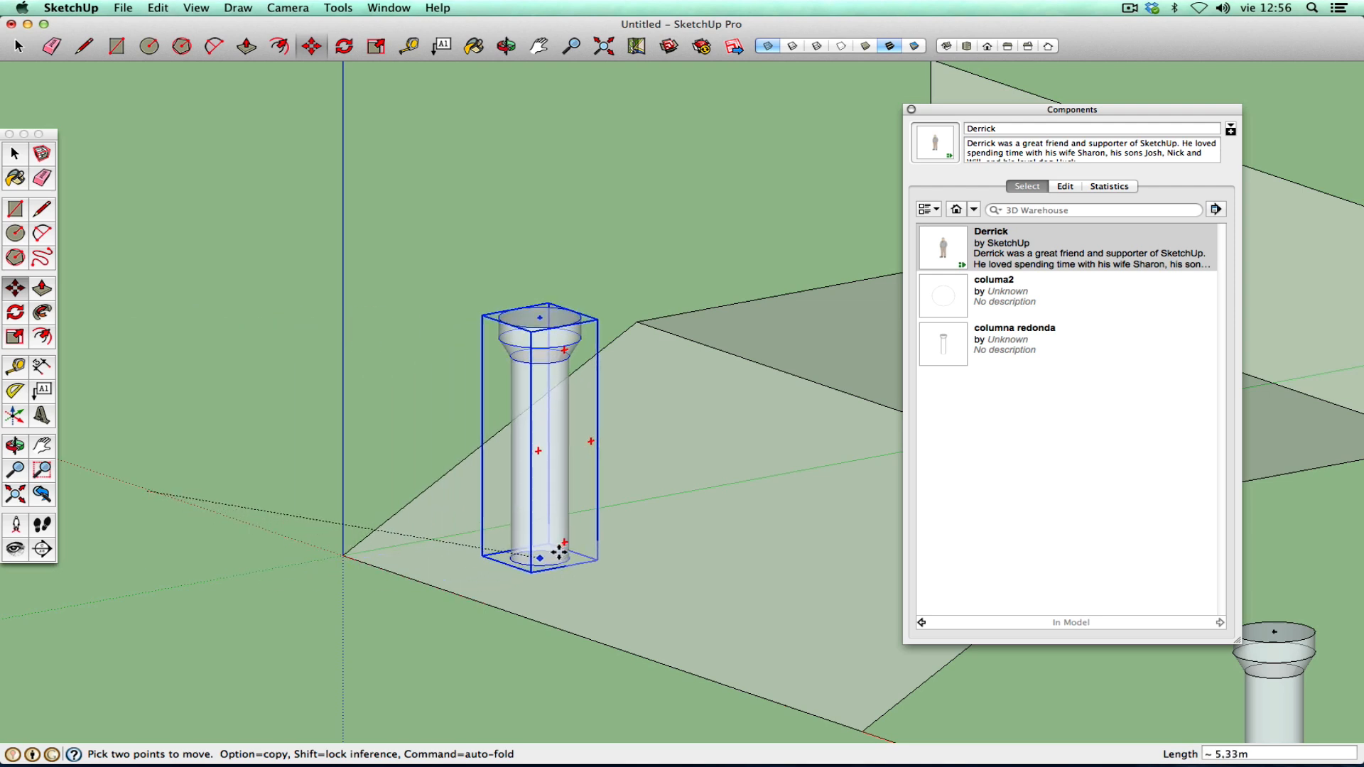
pyautogui.scroll(-2, 587, 542)
pyautogui.scroll(-2, 584, 540)
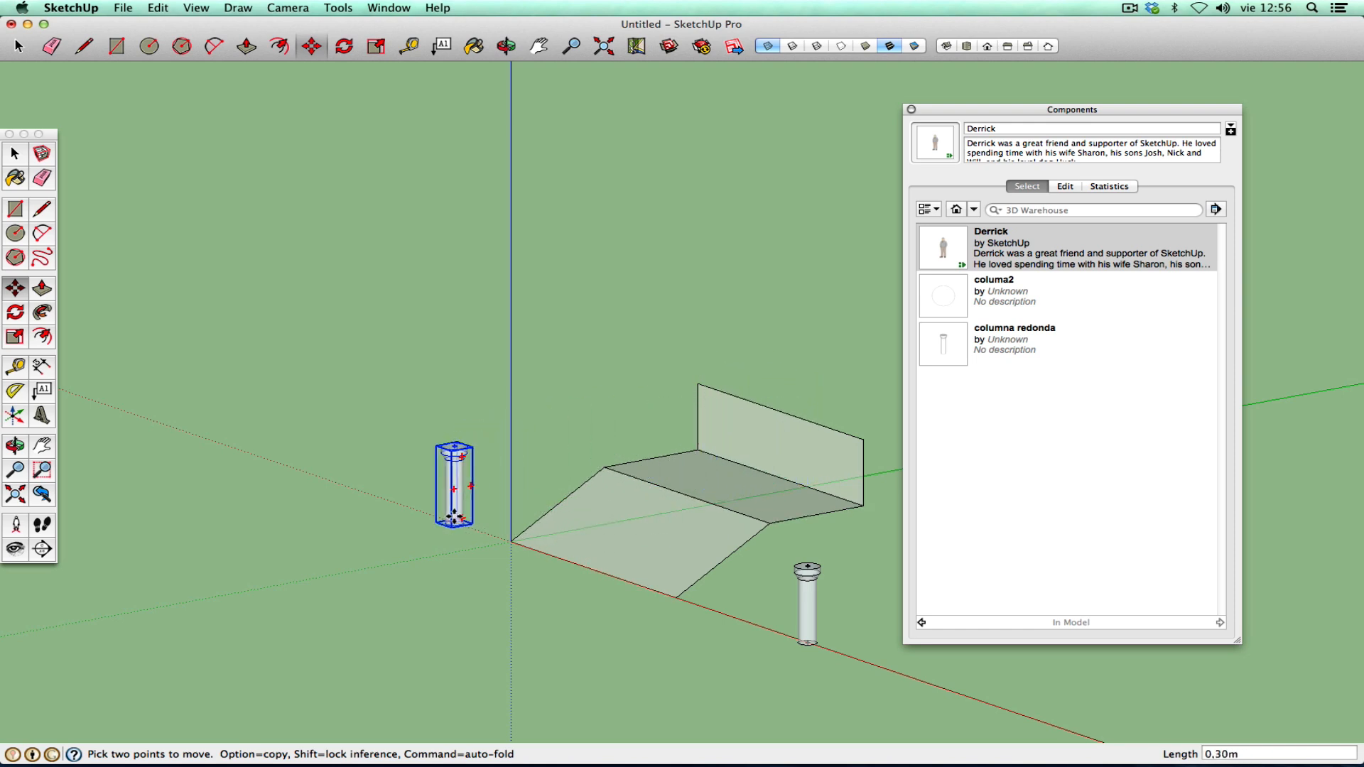
pyautogui.click(454, 519)
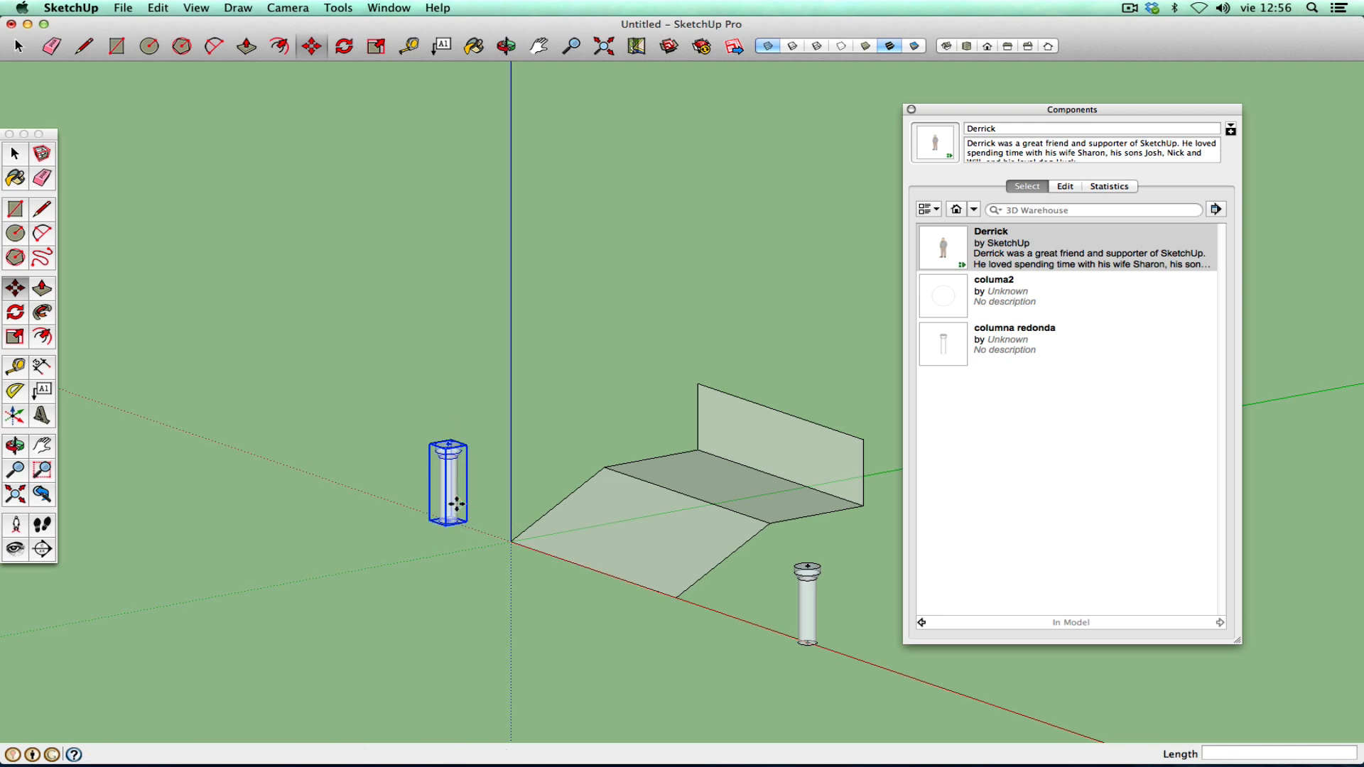
# - Try to move the columa2 column by its base centre over the folded faces and return it to its starting point
pyautogui.click(15, 154)
pyautogui.click(809, 591)
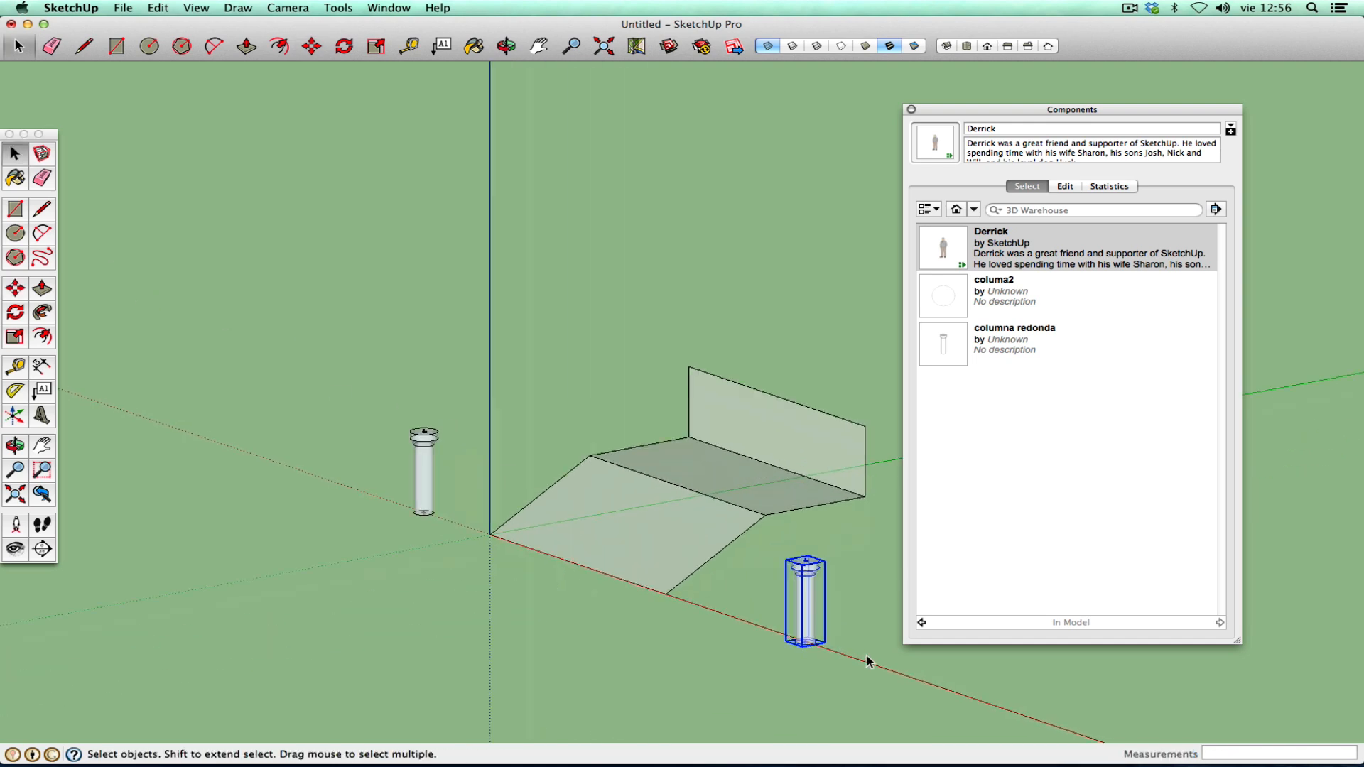
pyautogui.scroll(4, 815, 615)
pyautogui.click(15, 288)
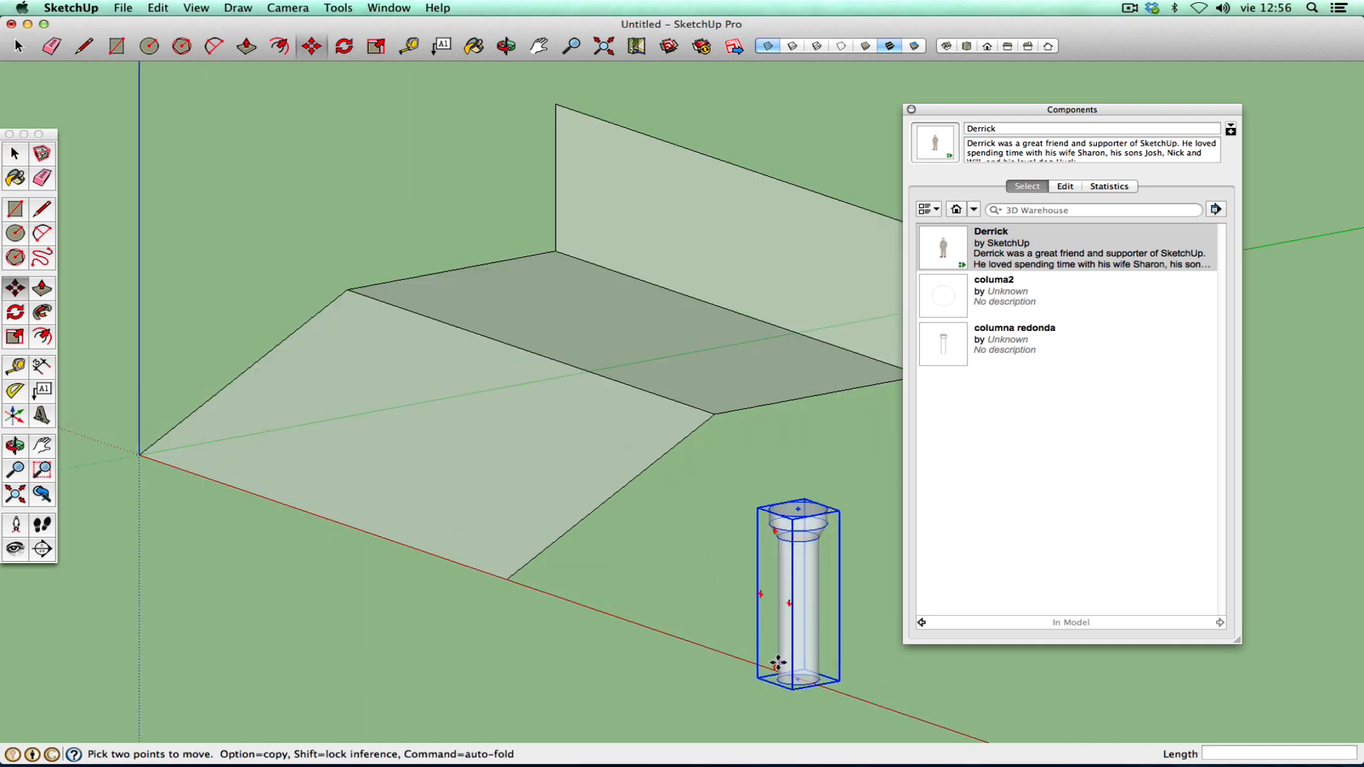
pyautogui.click(799, 677)
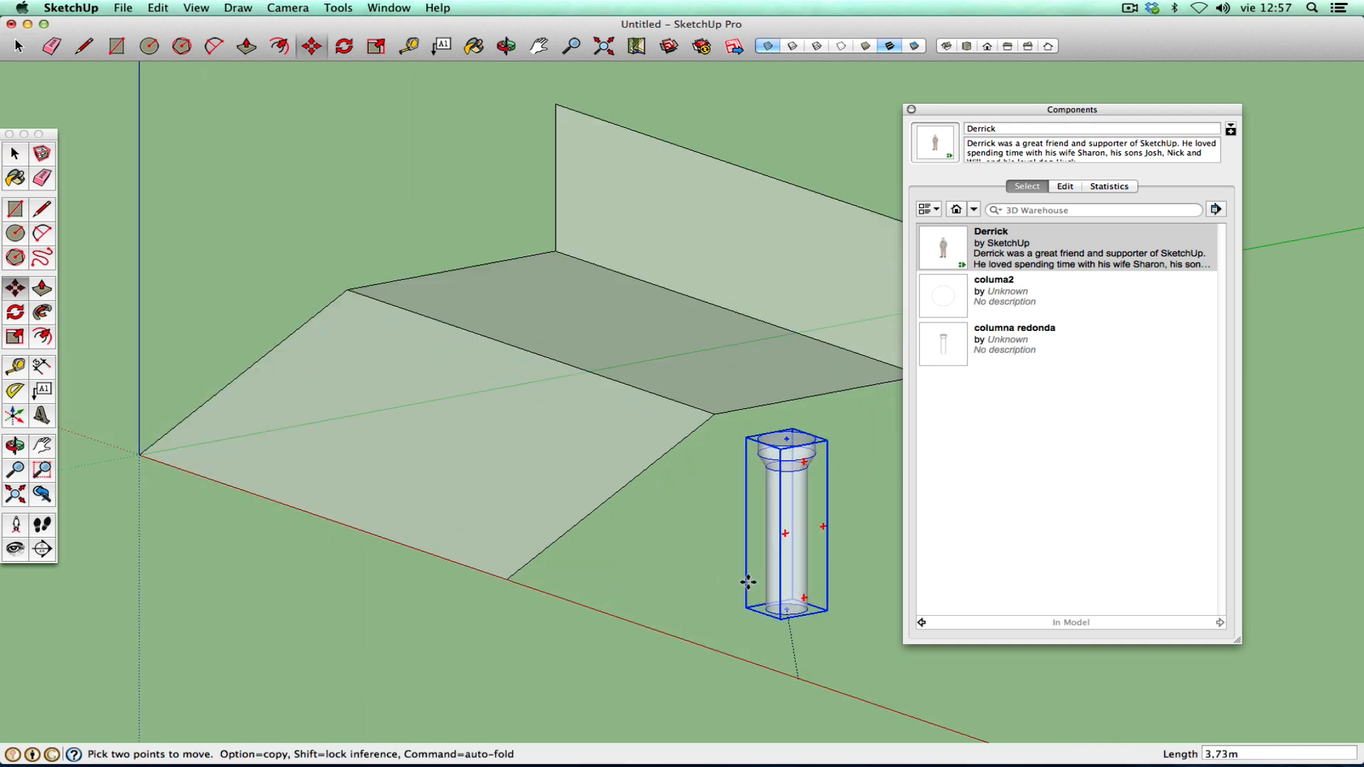
pyautogui.scroll(-2, 526, 487)
pyautogui.scroll(3, 526, 488)
pyautogui.scroll(3, 749, 280)
pyautogui.scroll(-2, 705, 510)
pyautogui.scroll(-3, 705, 510)
pyautogui.click(17, 448)
pyautogui.moveTo(107, 462); pyautogui.dragTo(533, 524)
pyautogui.rightClick(532, 521)
pyautogui.click(546, 527)
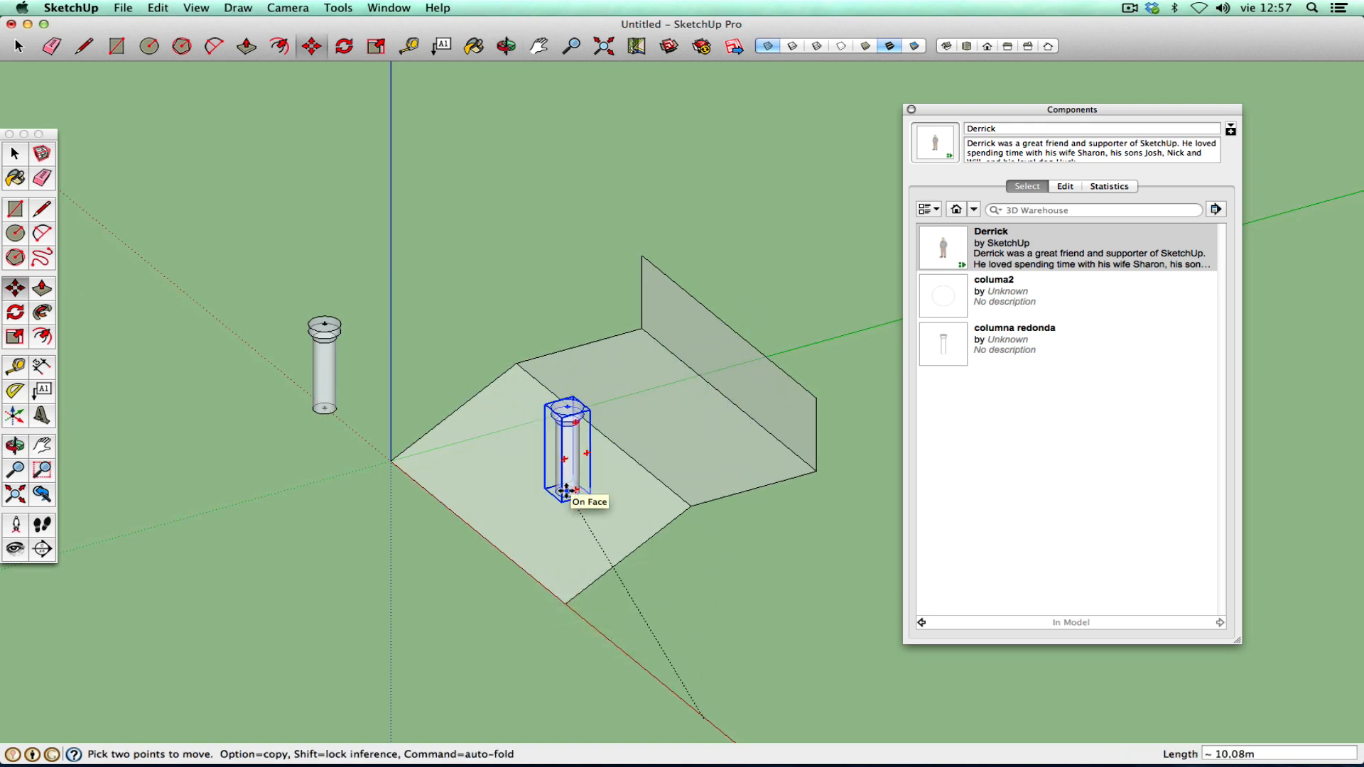
pyautogui.click(704, 719)
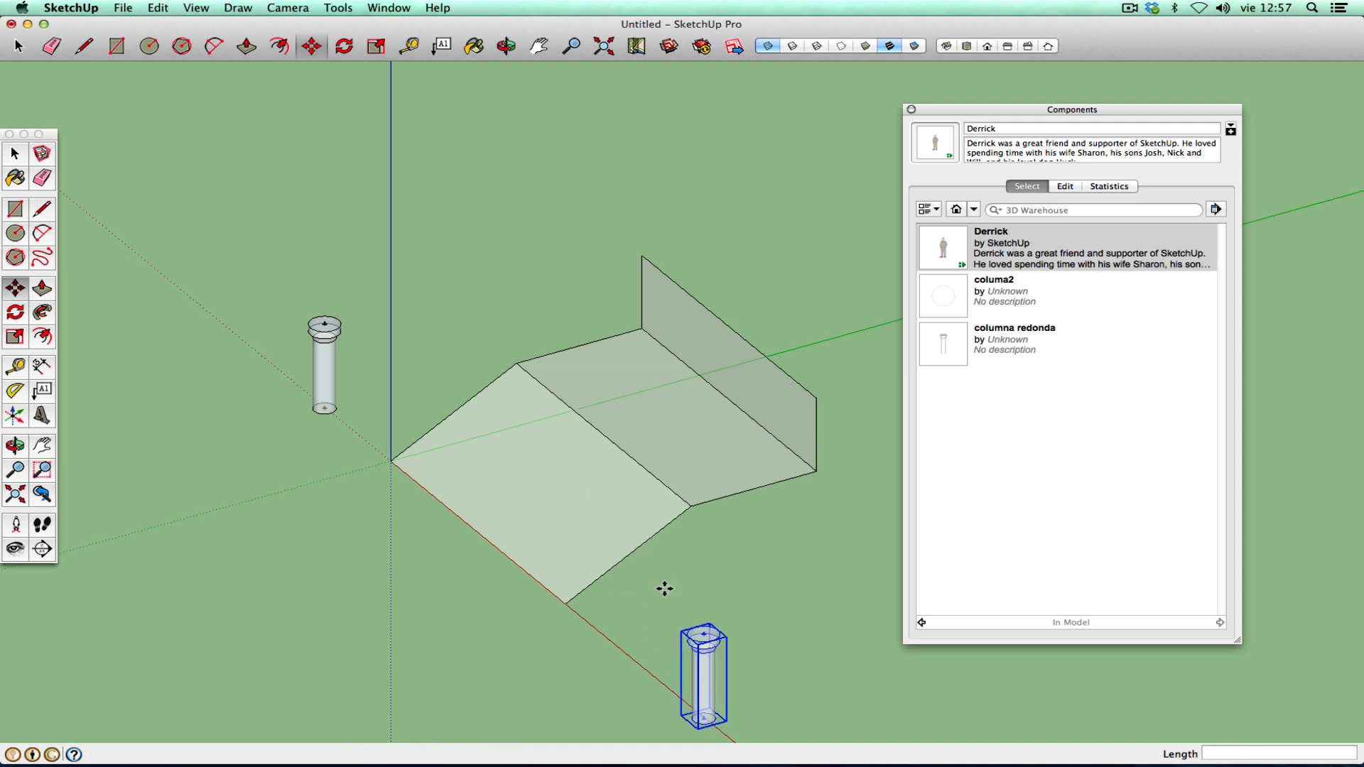
# - Preview inserting the columa2 component on the sloped, horizontal and upright faces without placing it
pyautogui.click(956, 315)
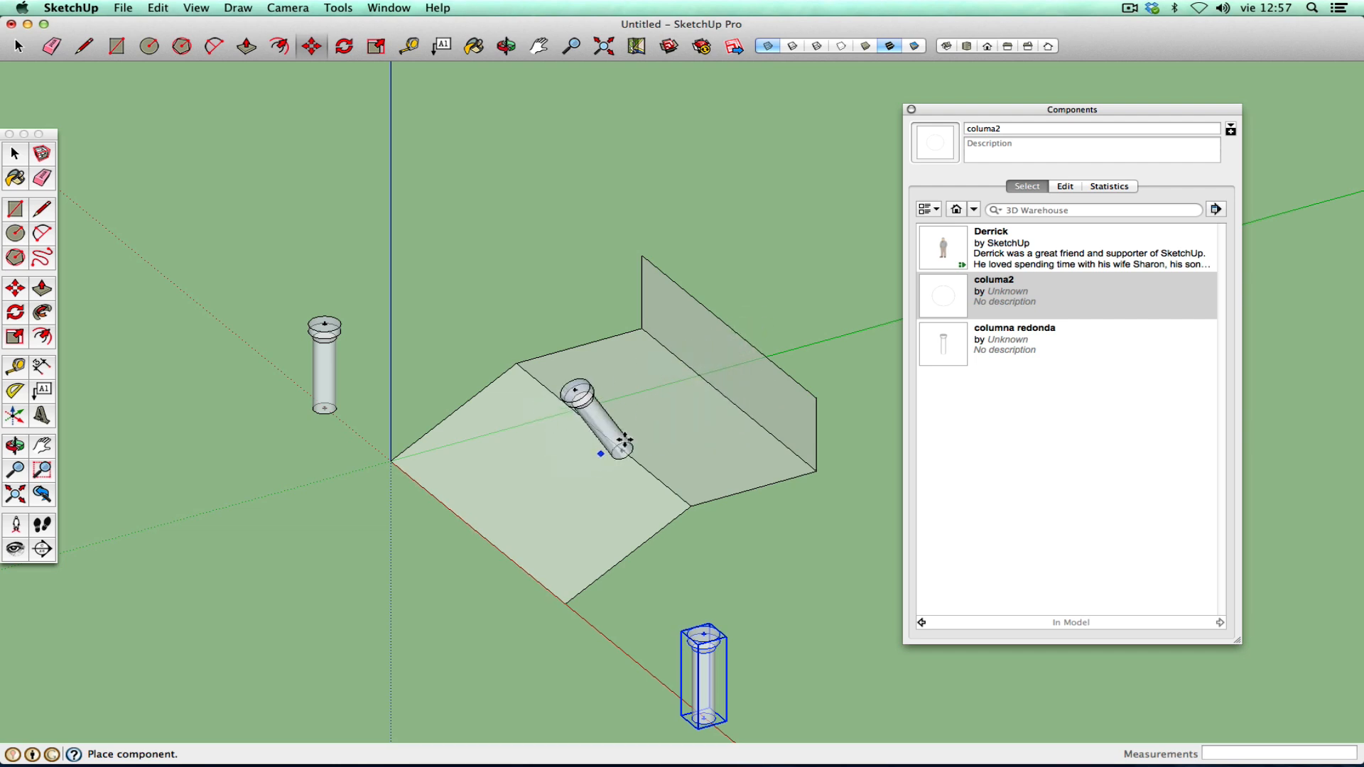
pyautogui.press('Escape')
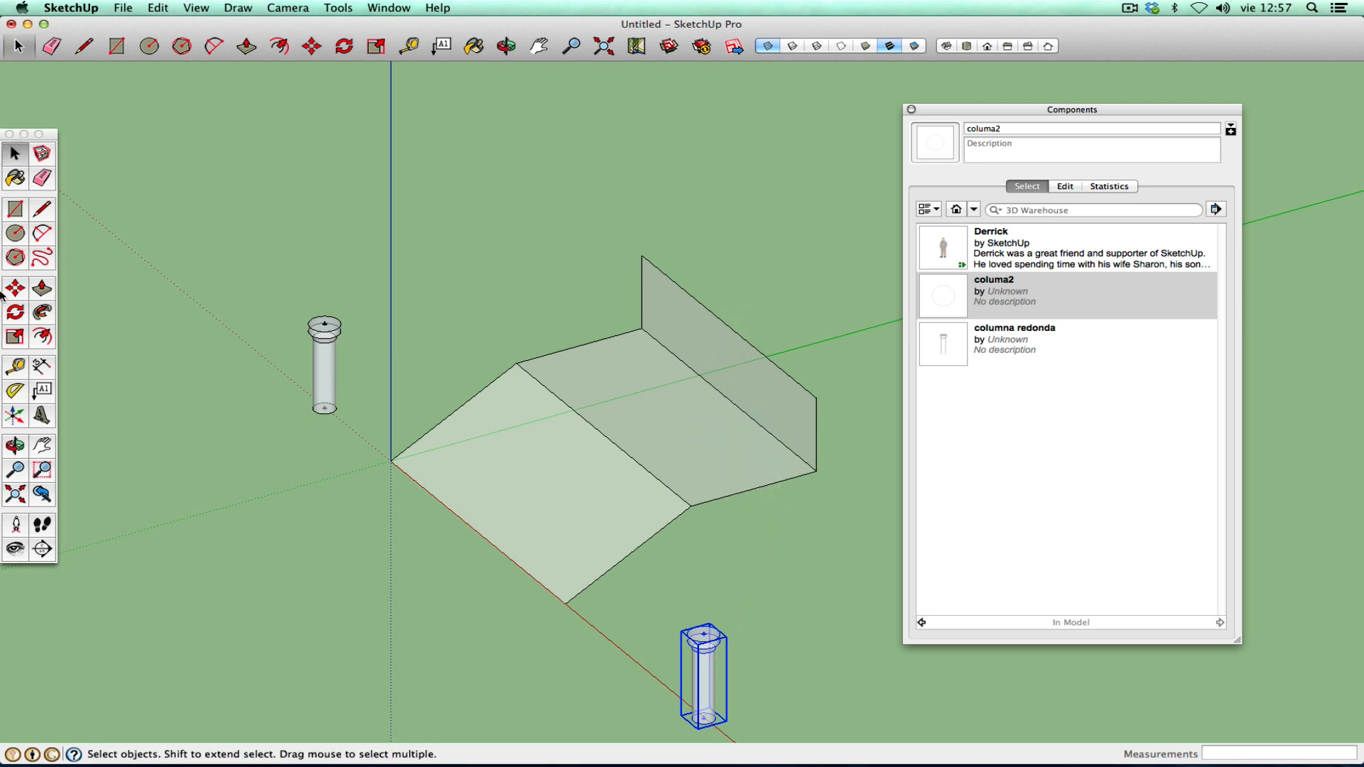
pyautogui.click(15, 445)
pyautogui.moveTo(555, 426); pyautogui.dragTo(678, 446)
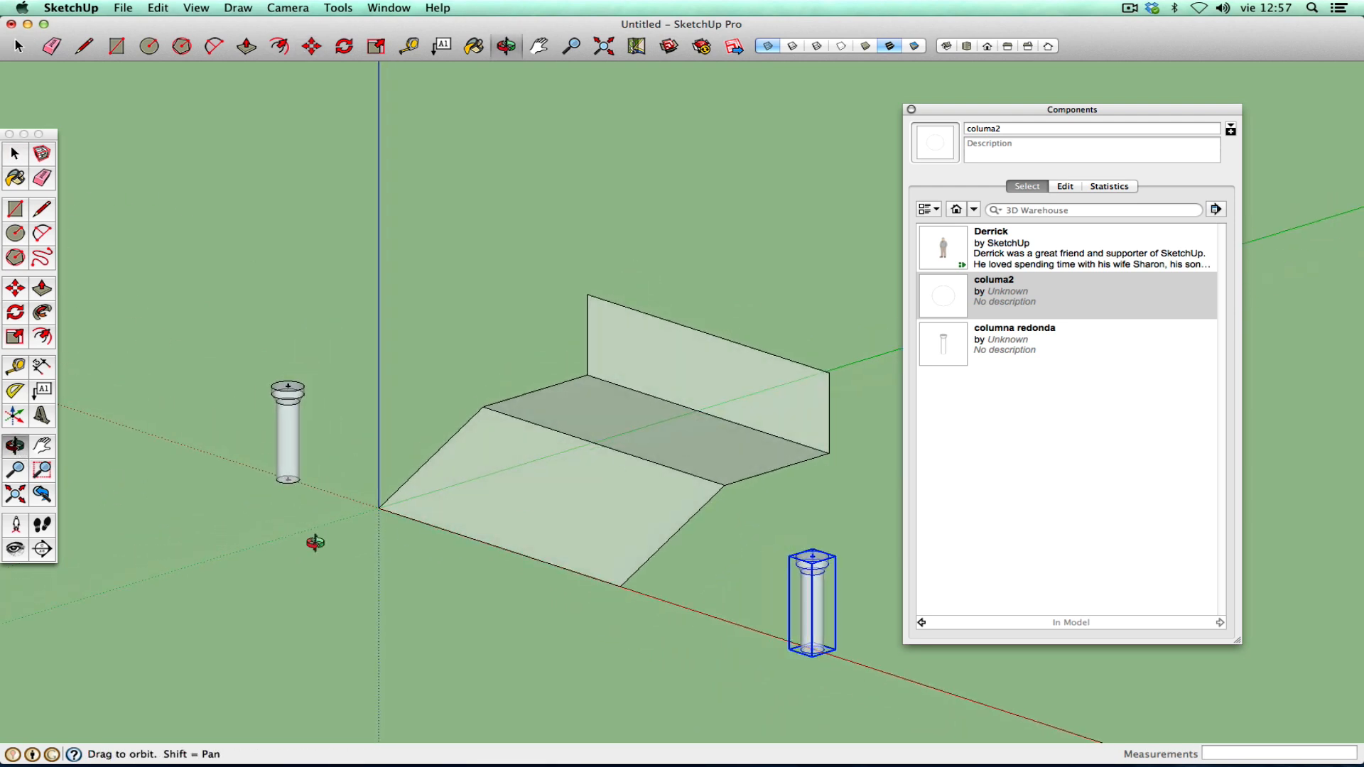
pyautogui.click(47, 443)
pyautogui.moveTo(606, 518); pyautogui.dragTo(490, 499)
pyautogui.rightClick(577, 526)
pyautogui.click(604, 533)
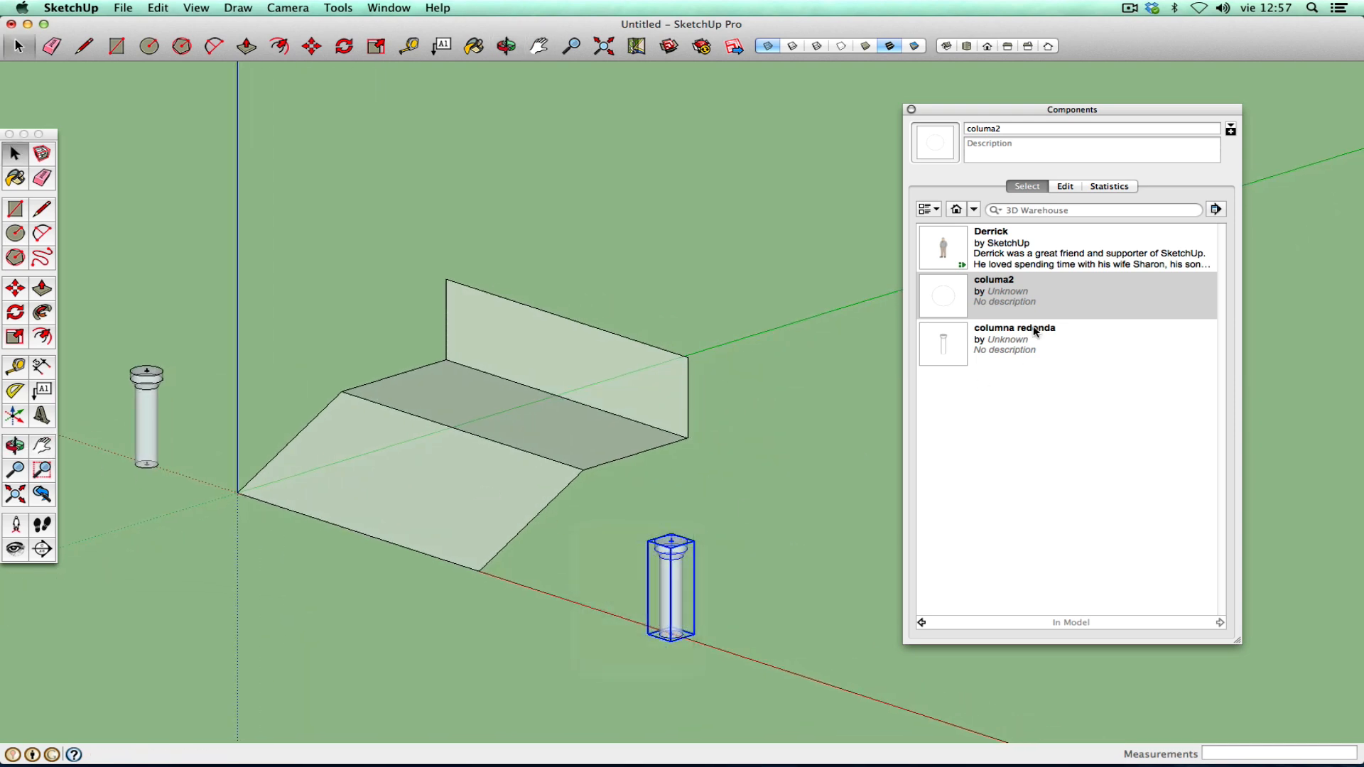
pyautogui.click(955, 305)
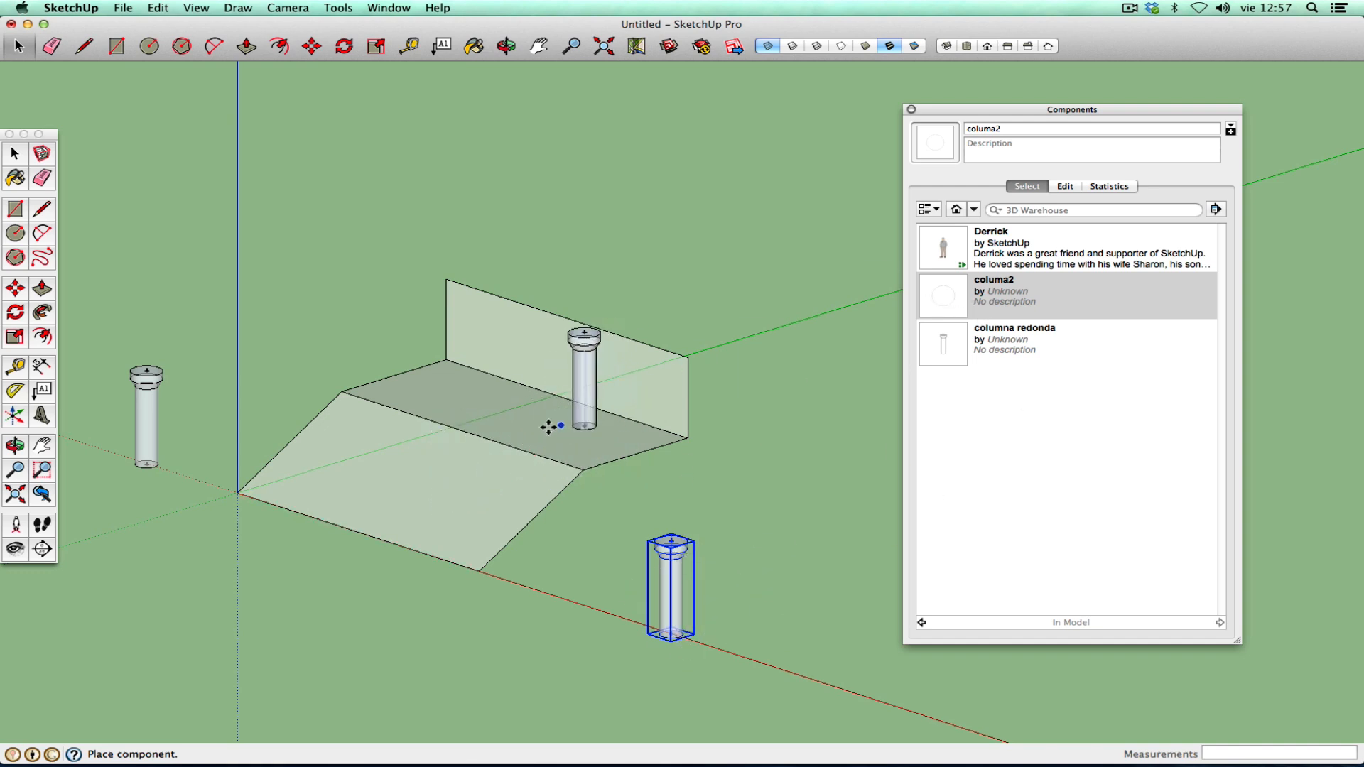
# - Preview inserting columna redonda and columa2 over the folded faces for comparison, cancelling both placements
pyautogui.click(945, 348)
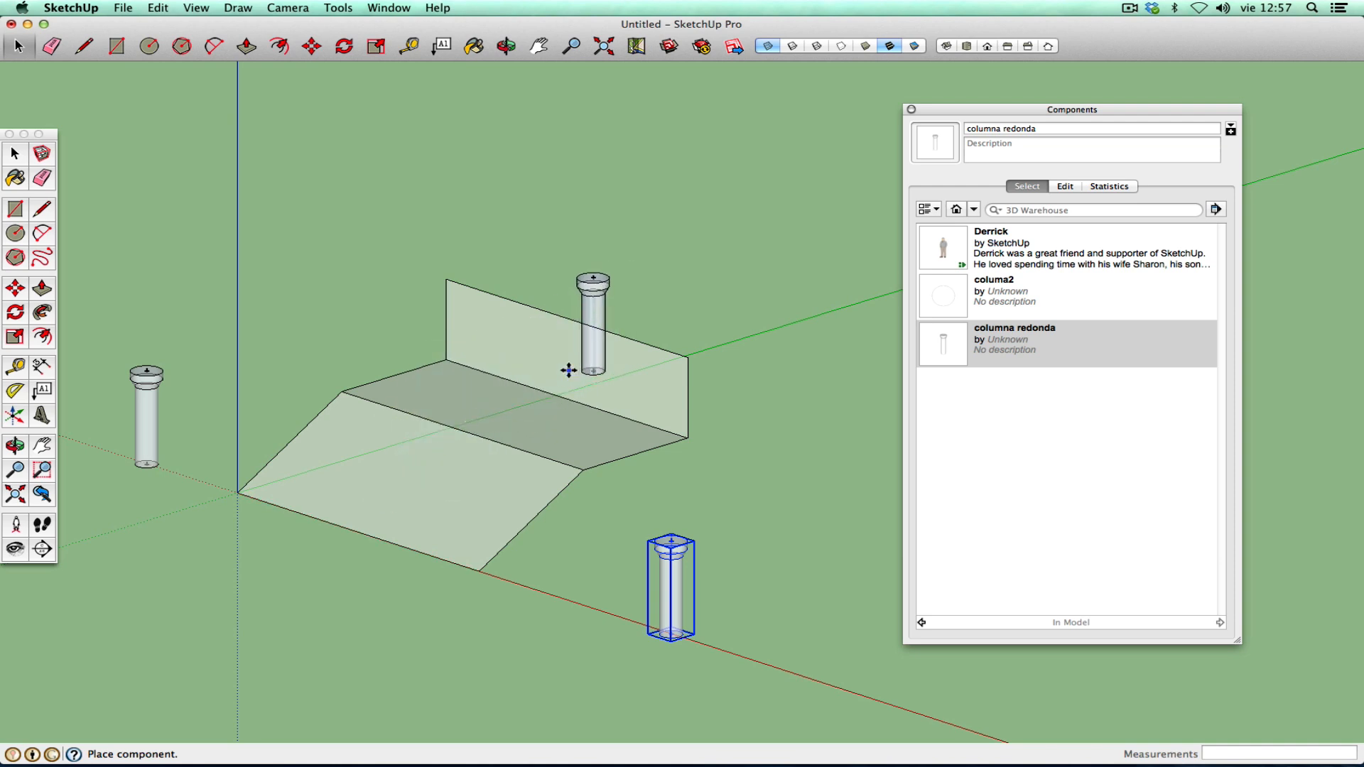
pyautogui.press('Escape')
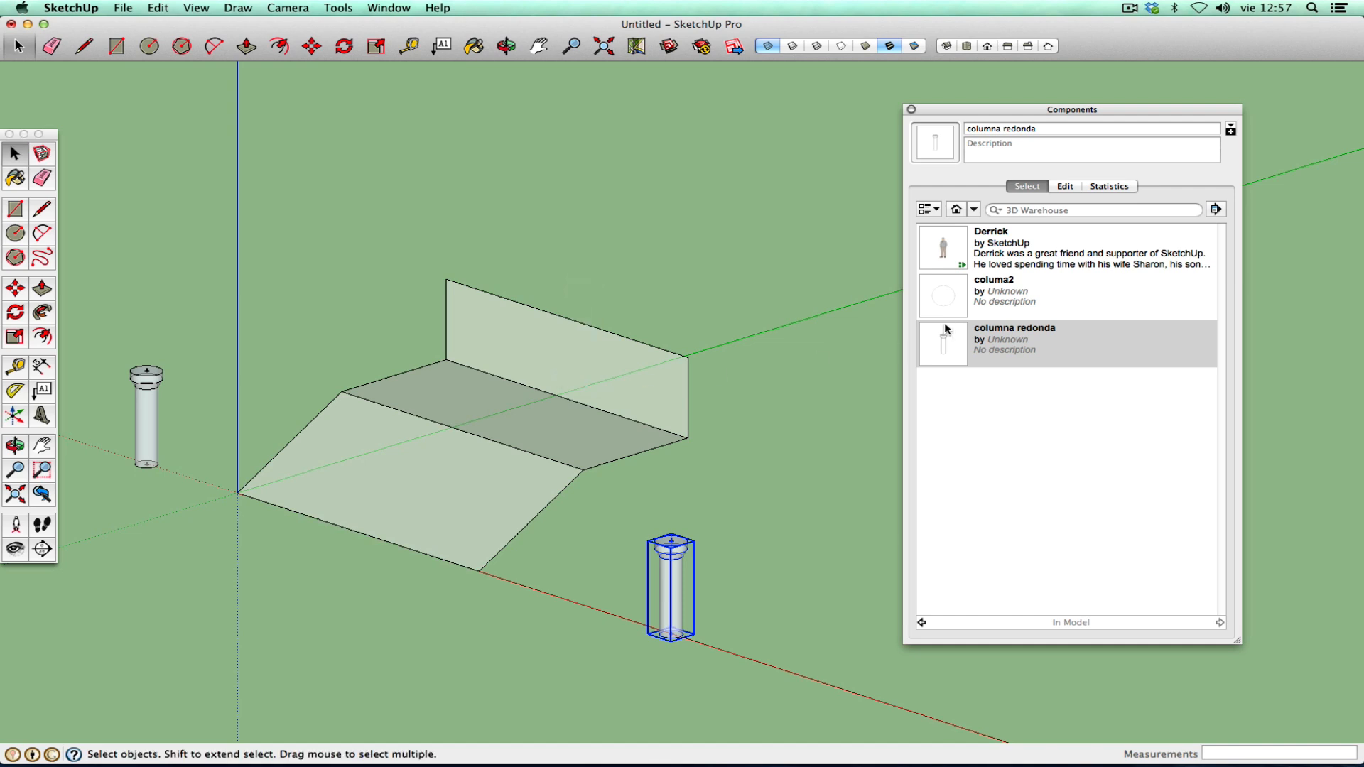
pyautogui.click(923, 313)
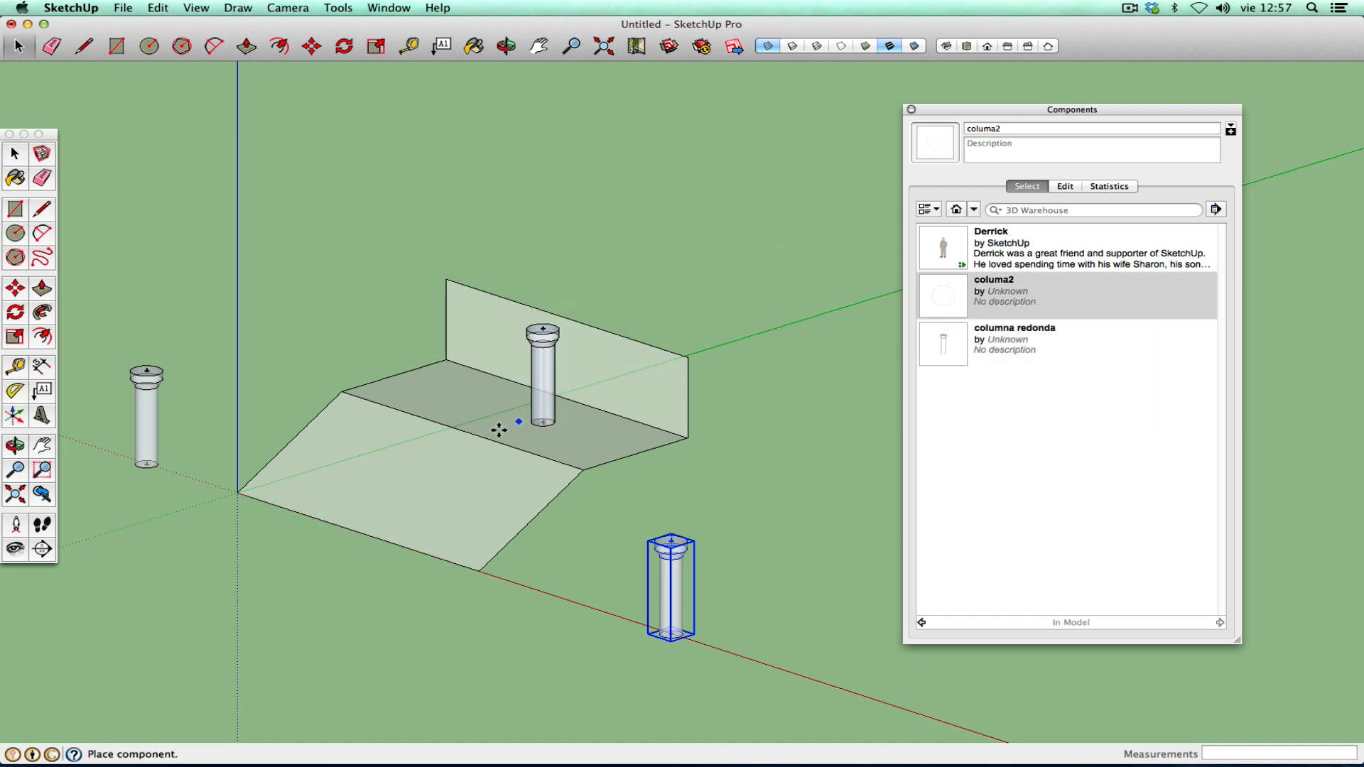
pyautogui.press('Escape')
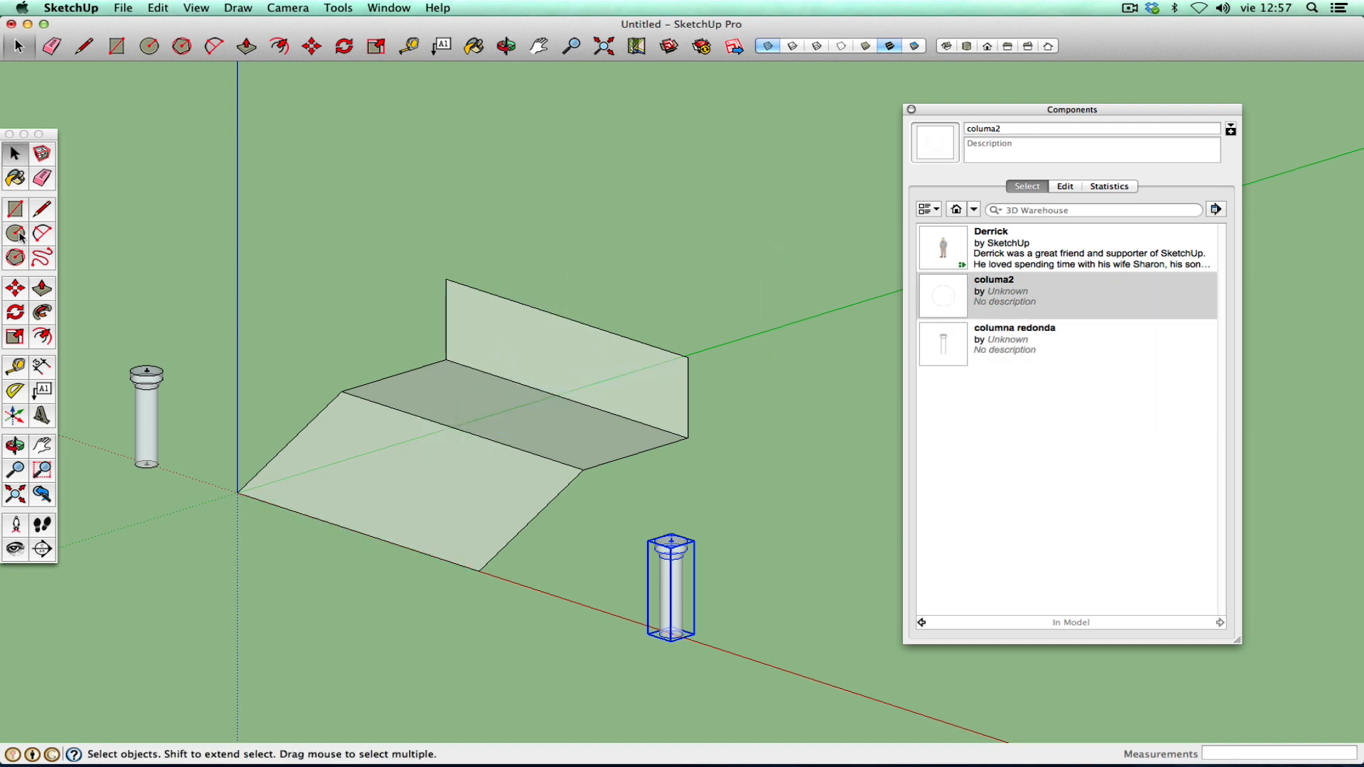
# - Draw a rectangle of about 7.58 by 8.43 m around the columa2 column and push/pull it up about 5.36 m into a block
pyautogui.press('r')
pyautogui.click(762, 656)
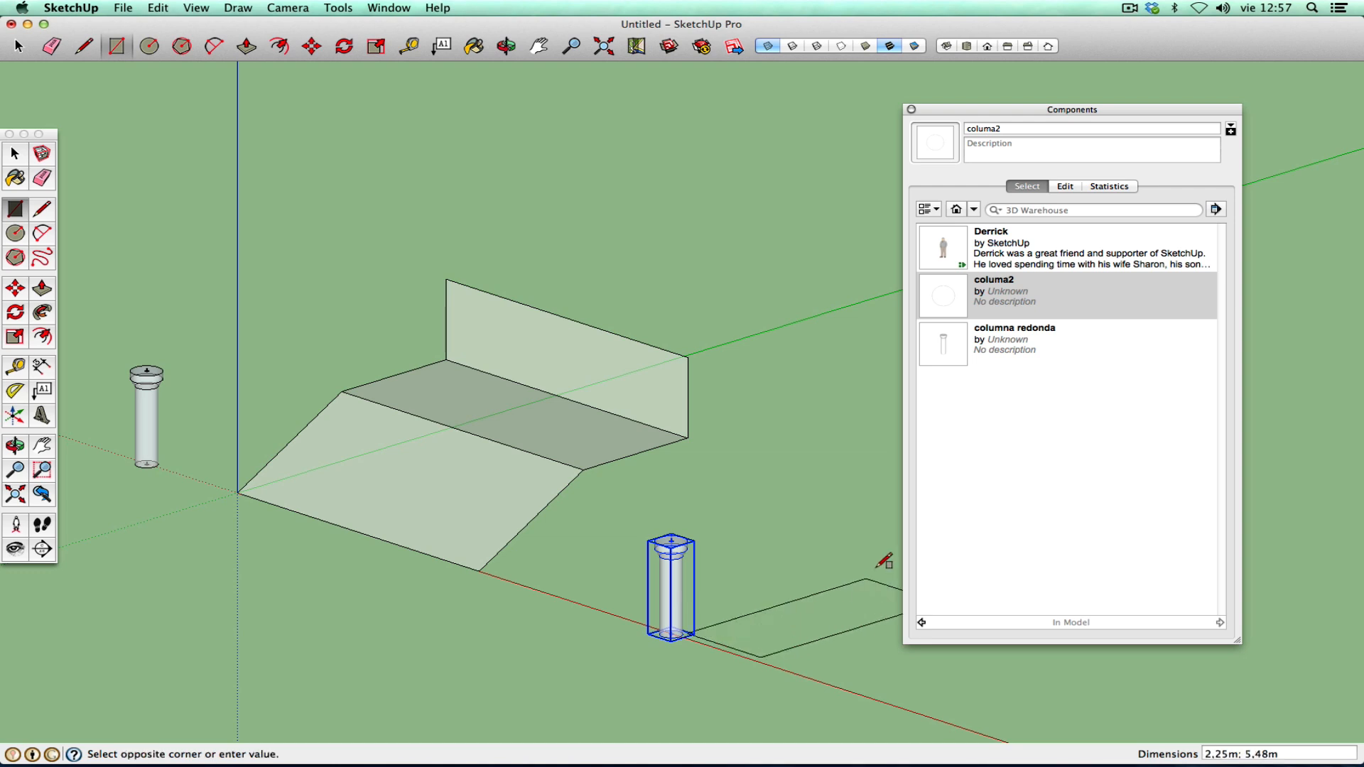
pyautogui.click(782, 507)
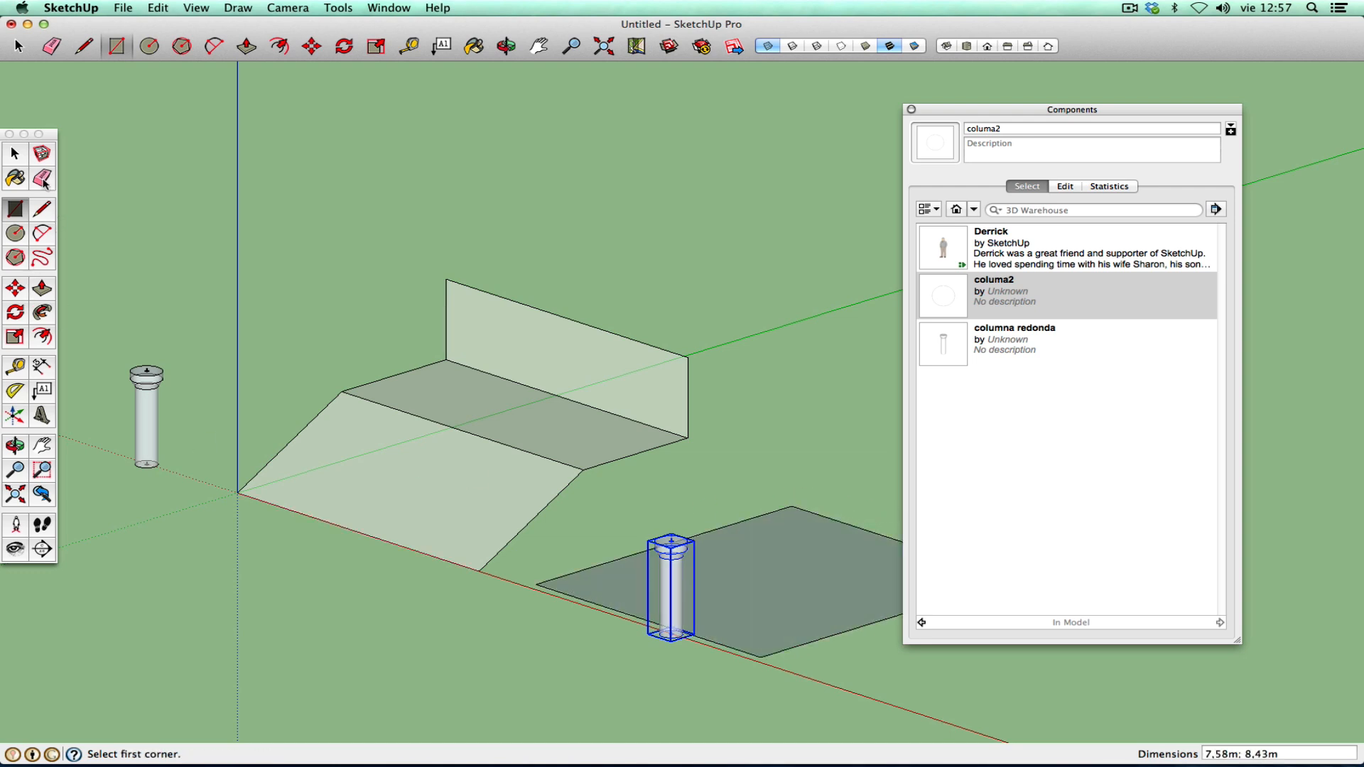
pyautogui.press('p')
pyautogui.click(761, 579)
pyautogui.click(694, 405)
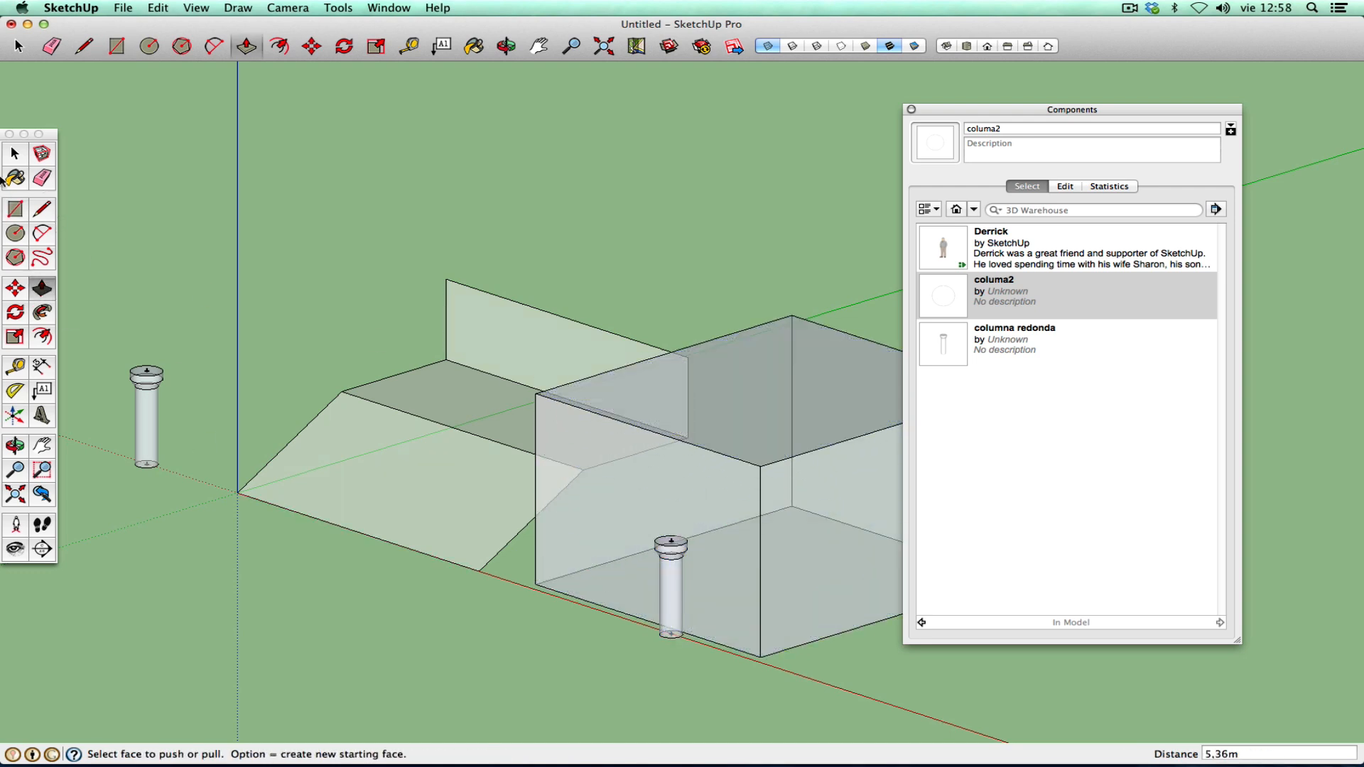
# - Move the block's upper front edge downward so that its top face slopes
pyautogui.click(12, 158)
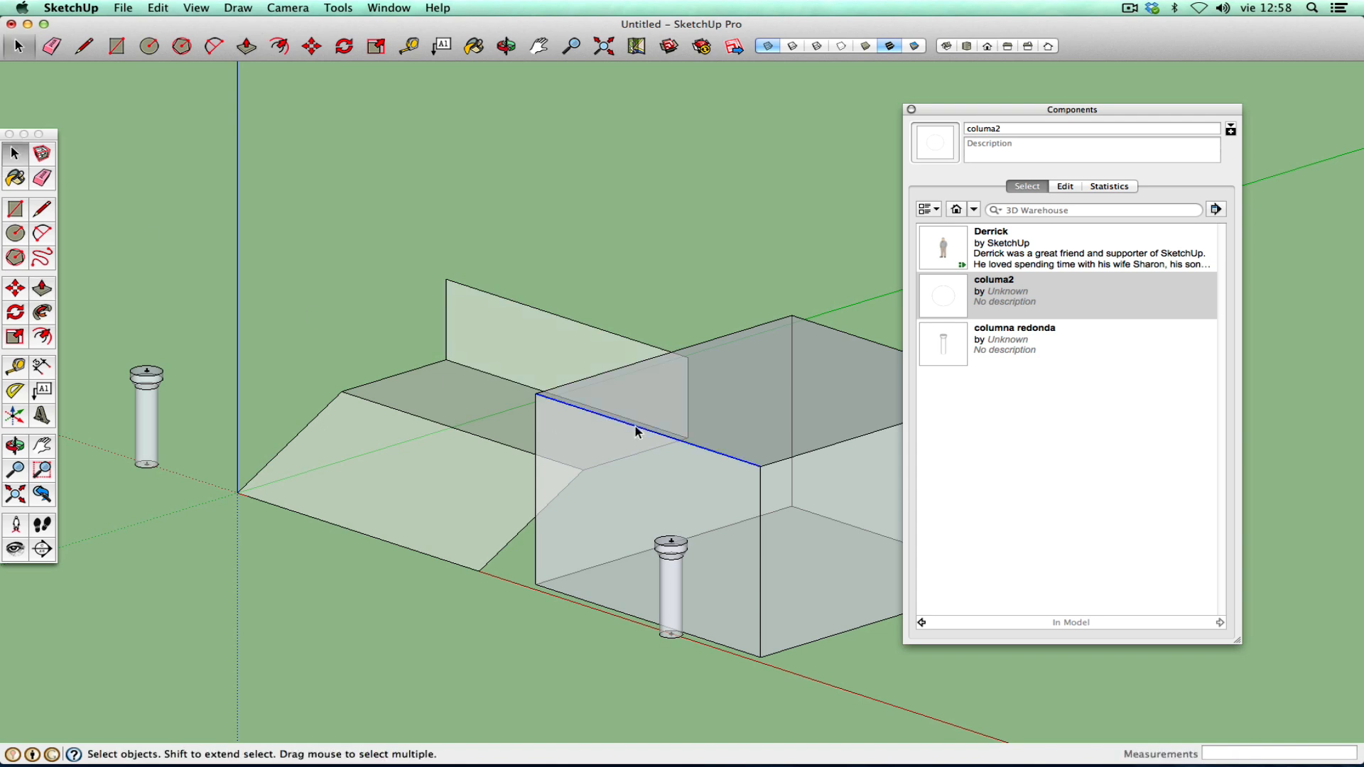
pyautogui.click(19, 289)
pyautogui.click(613, 421)
pyautogui.click(394, 429)
# - Try placing columna redonda at the edge of the folded surface near the sloped block, and delete the placed copy
pyautogui.click(22, 469)
pyautogui.moveTo(384, 475); pyautogui.dragTo(356, 541)
pyautogui.click(44, 450)
pyautogui.moveTo(642, 407); pyautogui.dragTo(467, 431)
pyautogui.rightClick(469, 431)
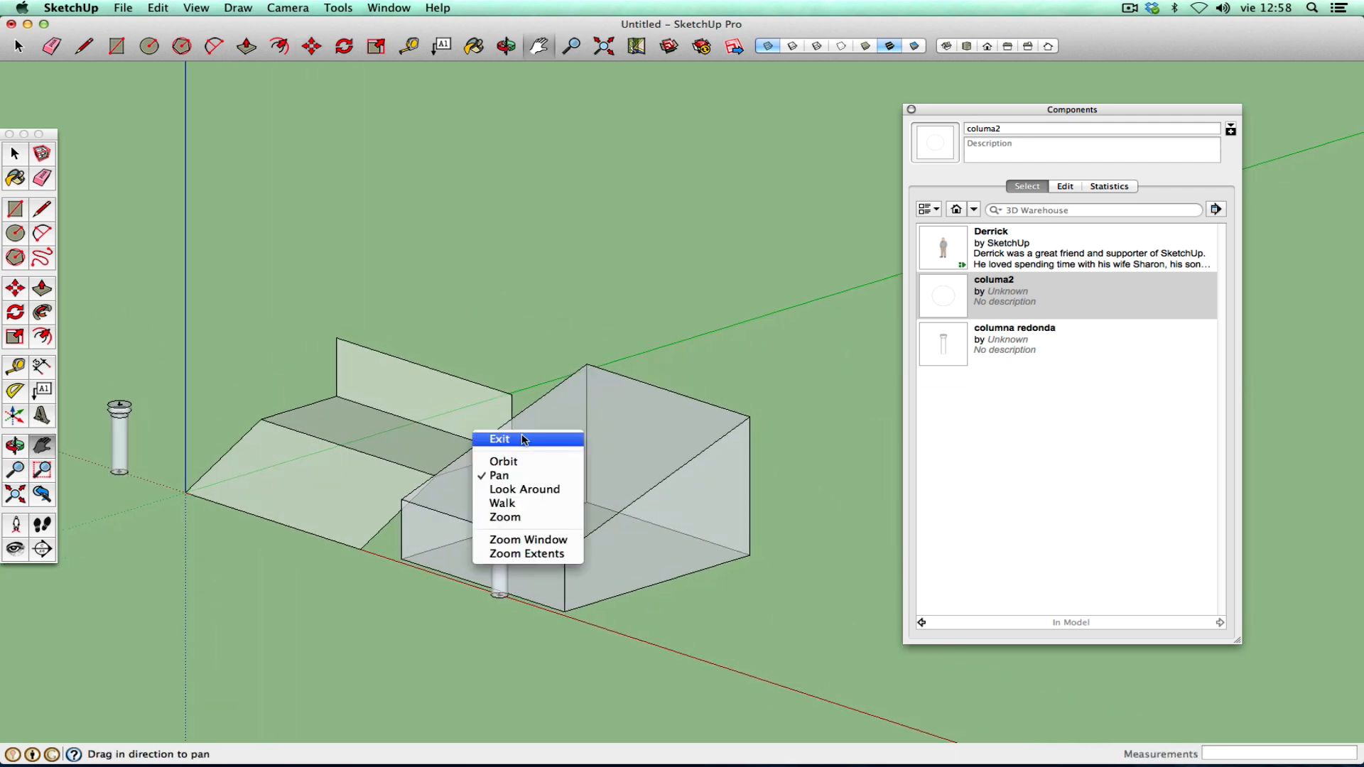
pyautogui.click(524, 438)
pyautogui.click(948, 342)
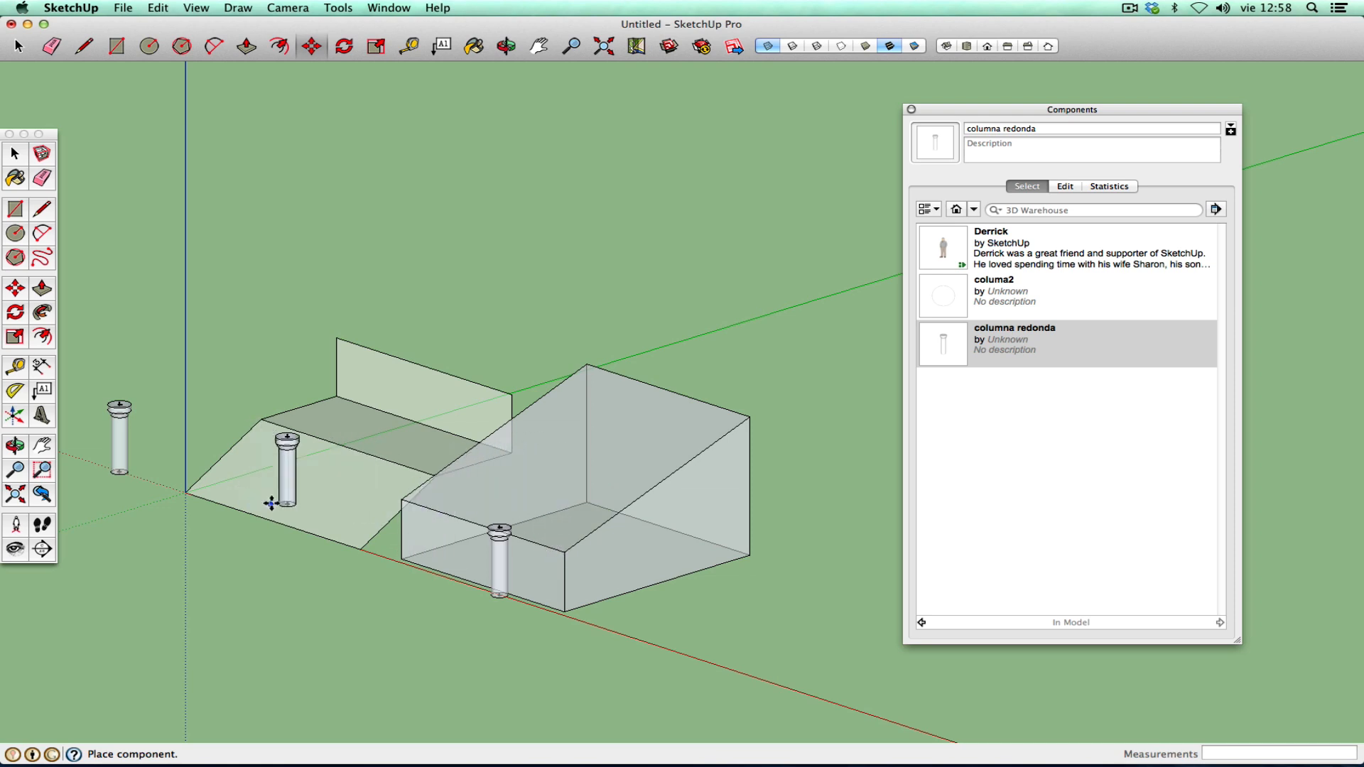
pyautogui.click(368, 538)
pyautogui.click(15, 446)
pyautogui.moveTo(78, 462); pyautogui.dragTo(500, 548)
pyautogui.rightClick(500, 548)
pyautogui.click(500, 549)
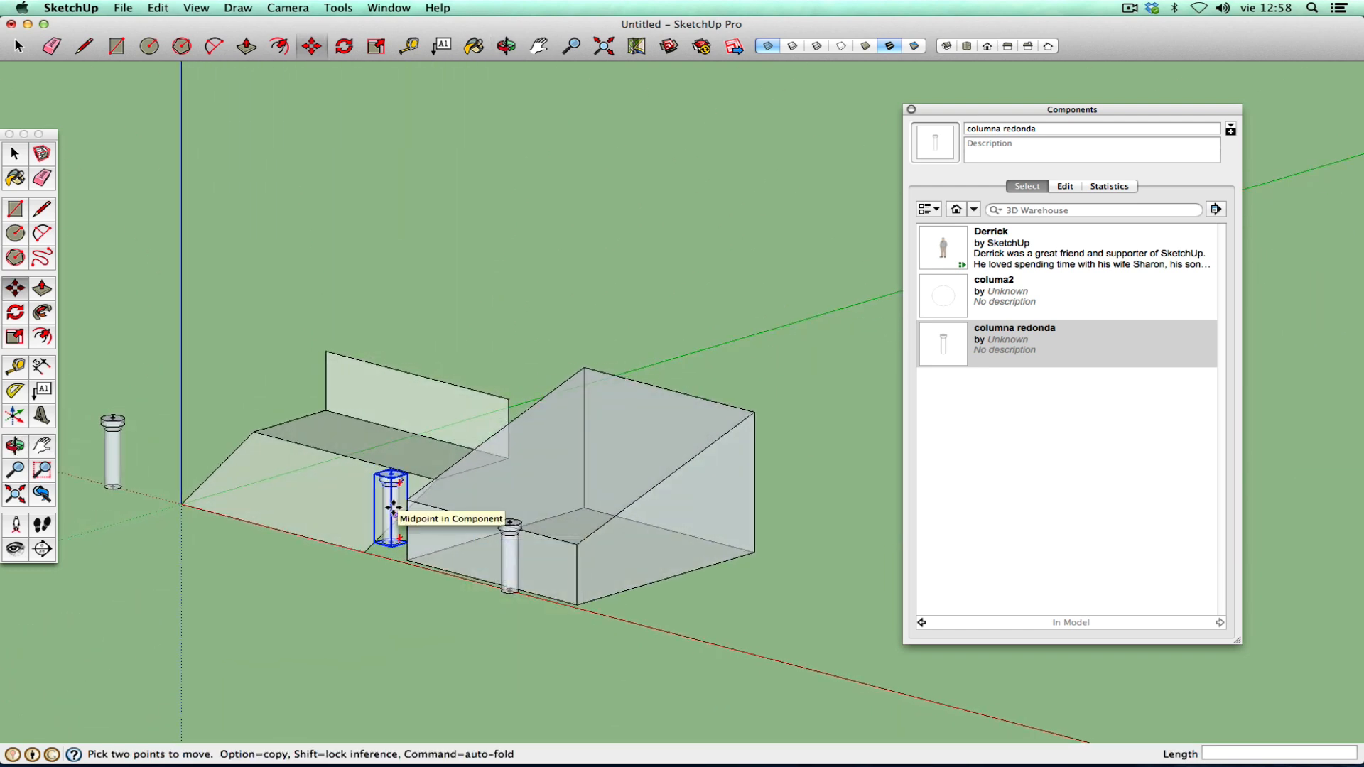
pyautogui.press('Delete')
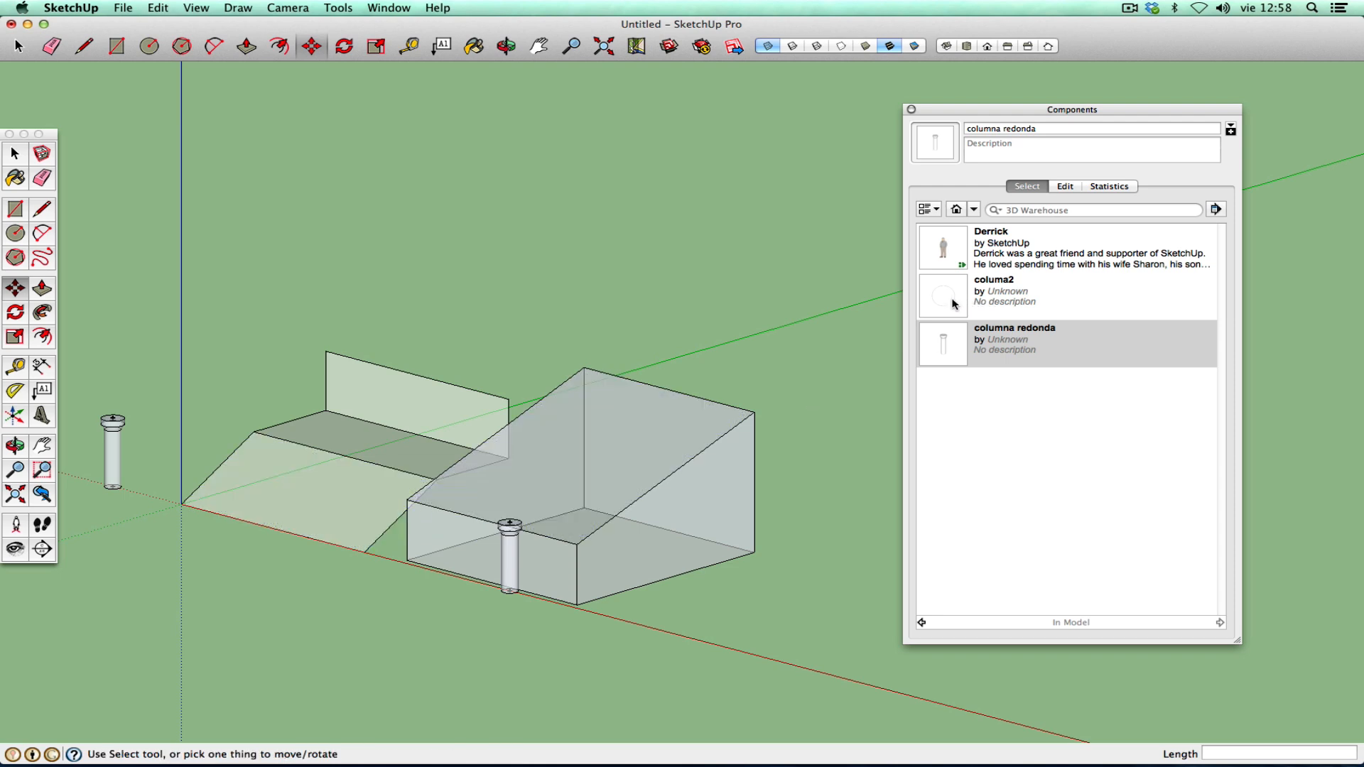
# - Turn off X-ray display while previewing the columa2 component on the sloped block's faces
pyautogui.click(945, 305)
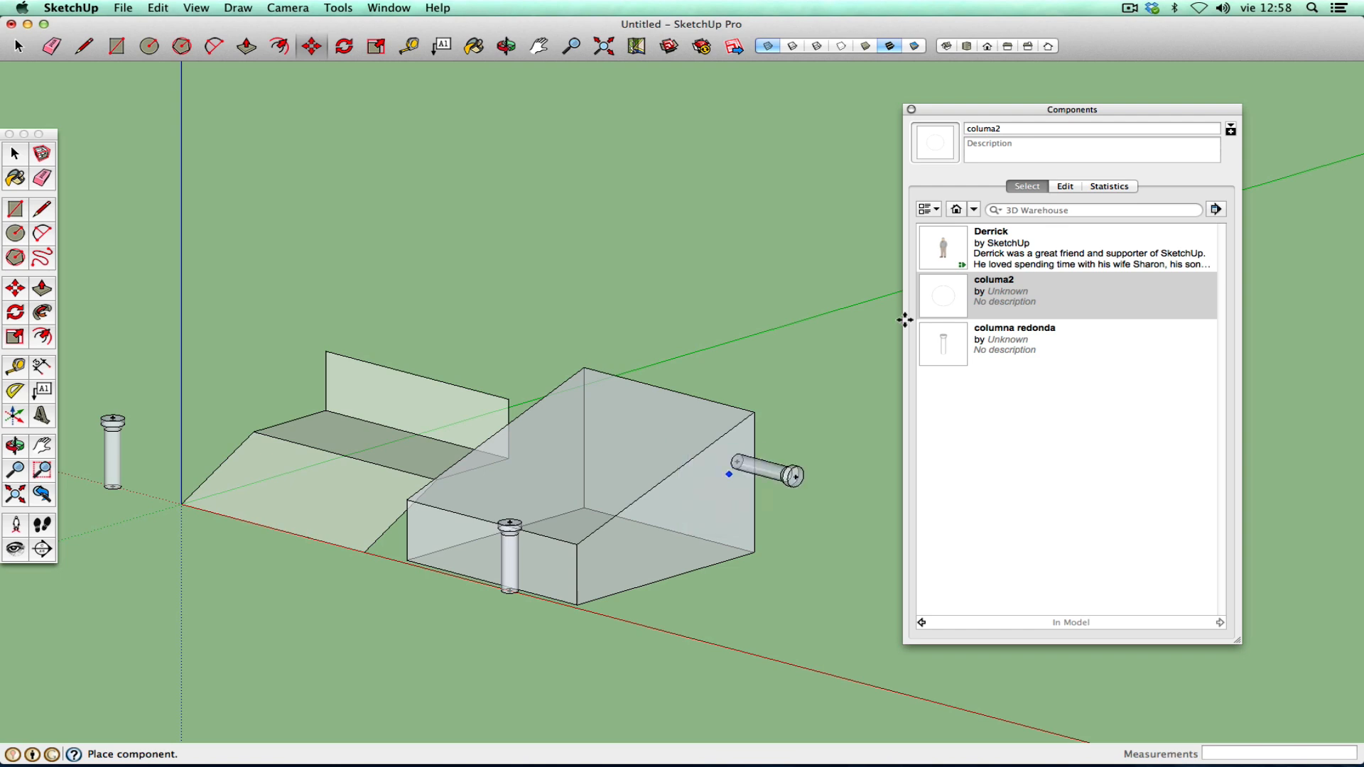
pyautogui.click(775, 47)
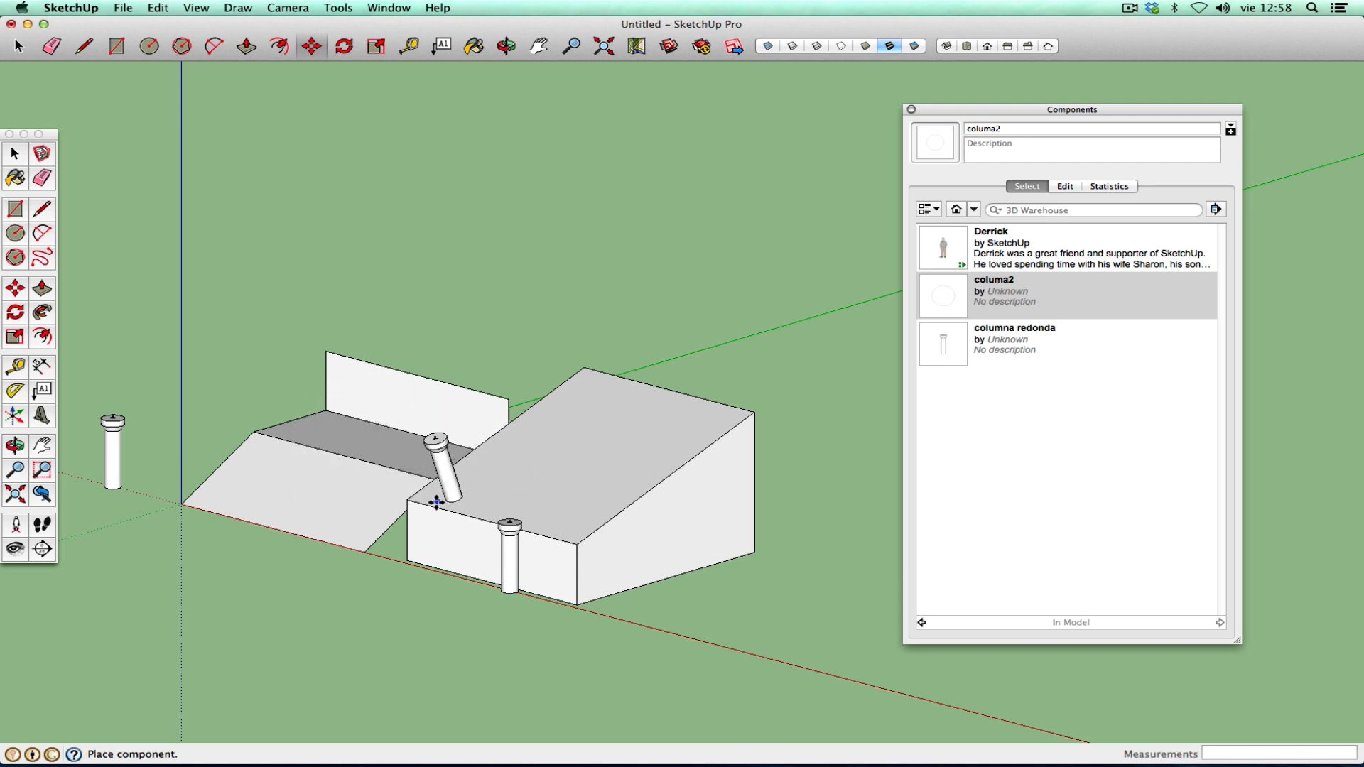
# - Try placing columa2 against the sloped block's front face, and undo the placement
pyautogui.click(389, 551)
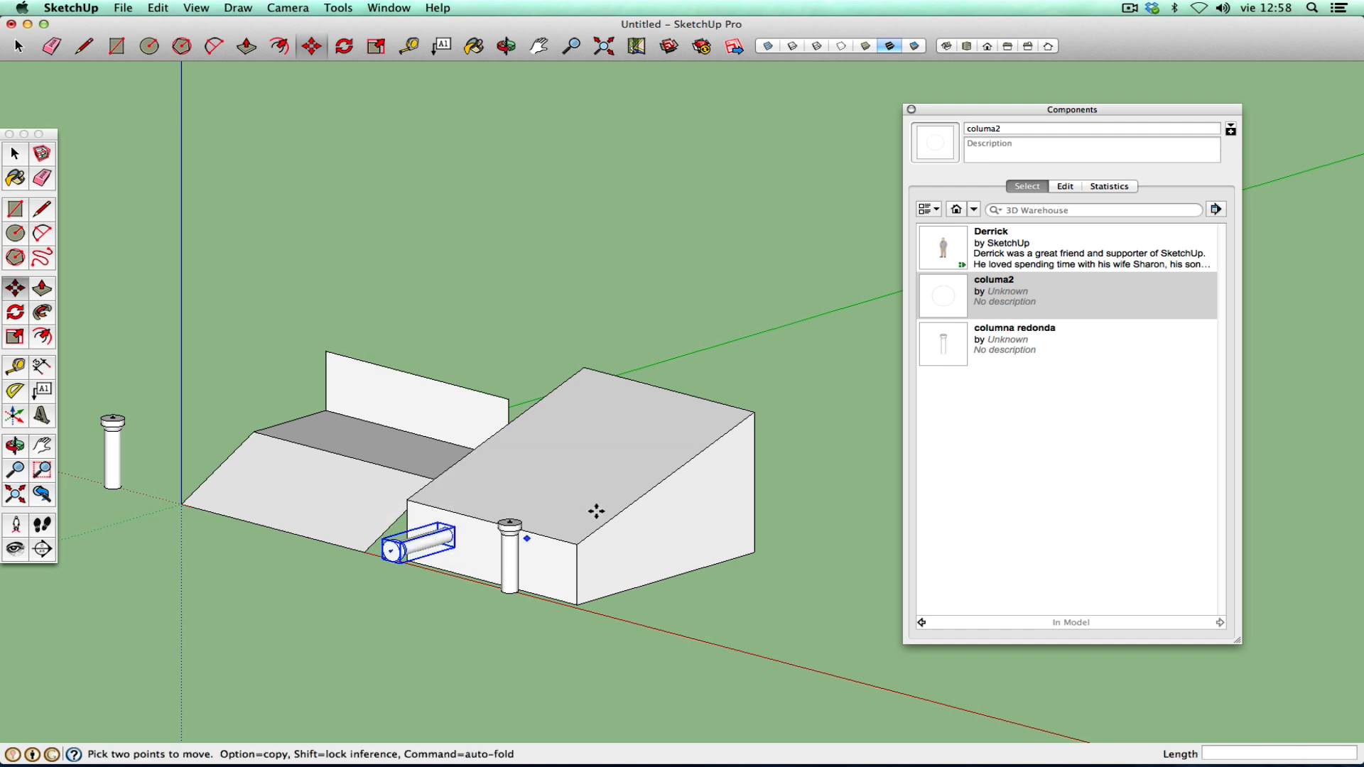
pyautogui.click(19, 451)
pyautogui.moveTo(611, 494); pyautogui.dragTo(595, 533)
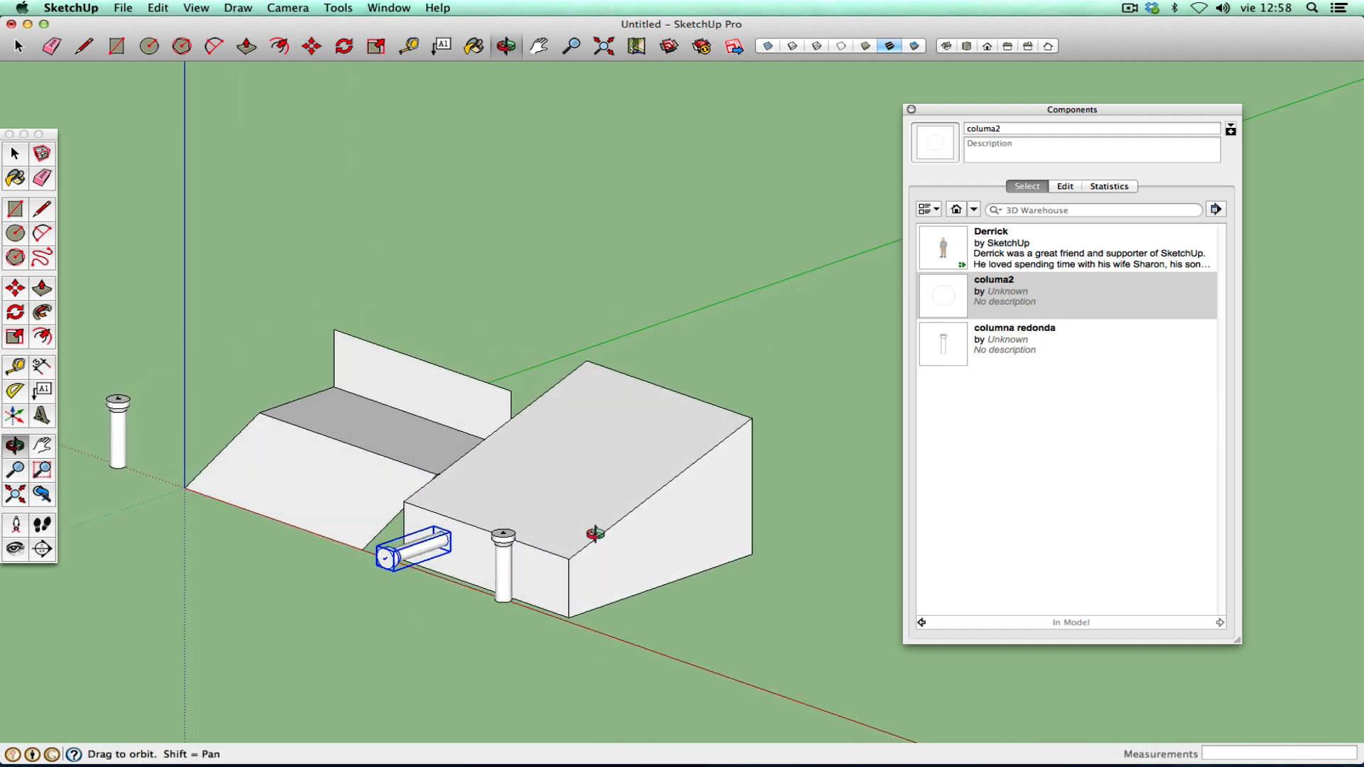
pyautogui.click(15, 155)
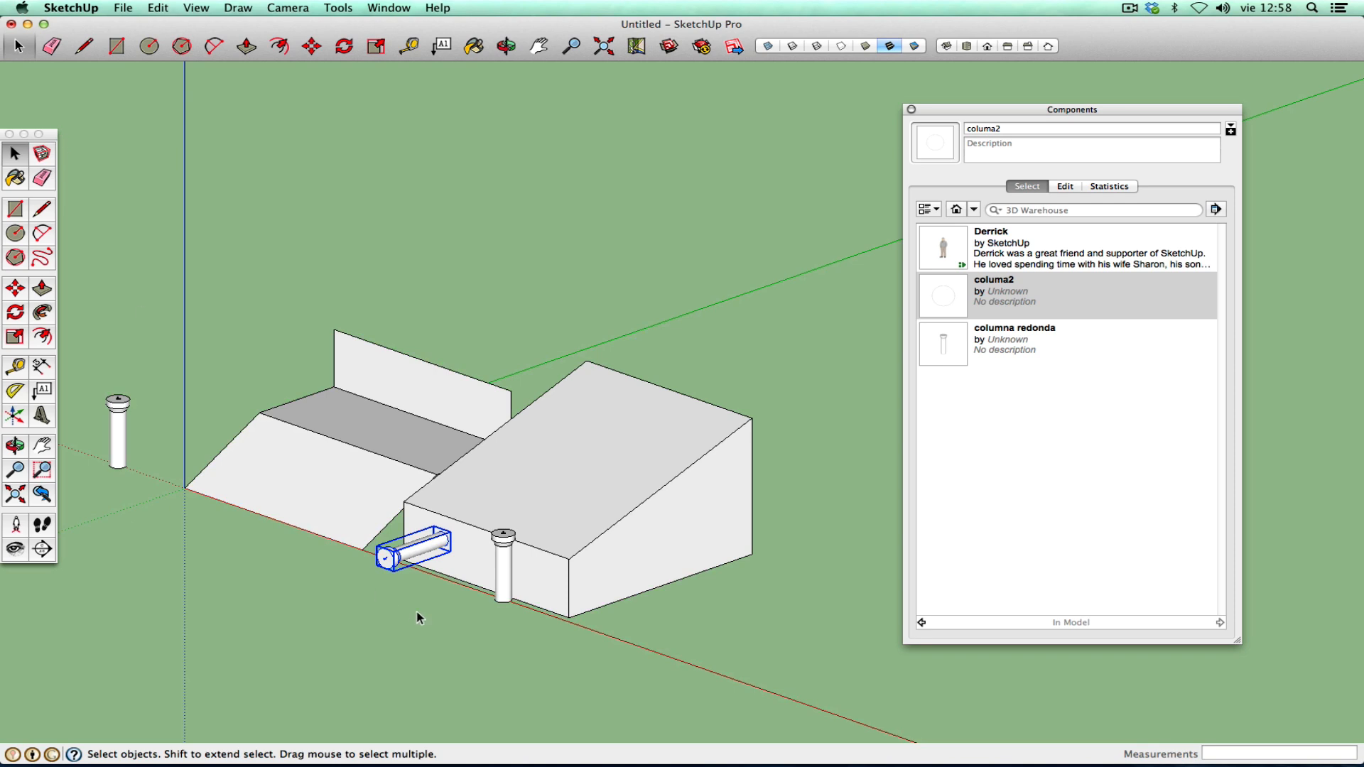
pyautogui.click(158, 8)
pyautogui.click(171, 24)
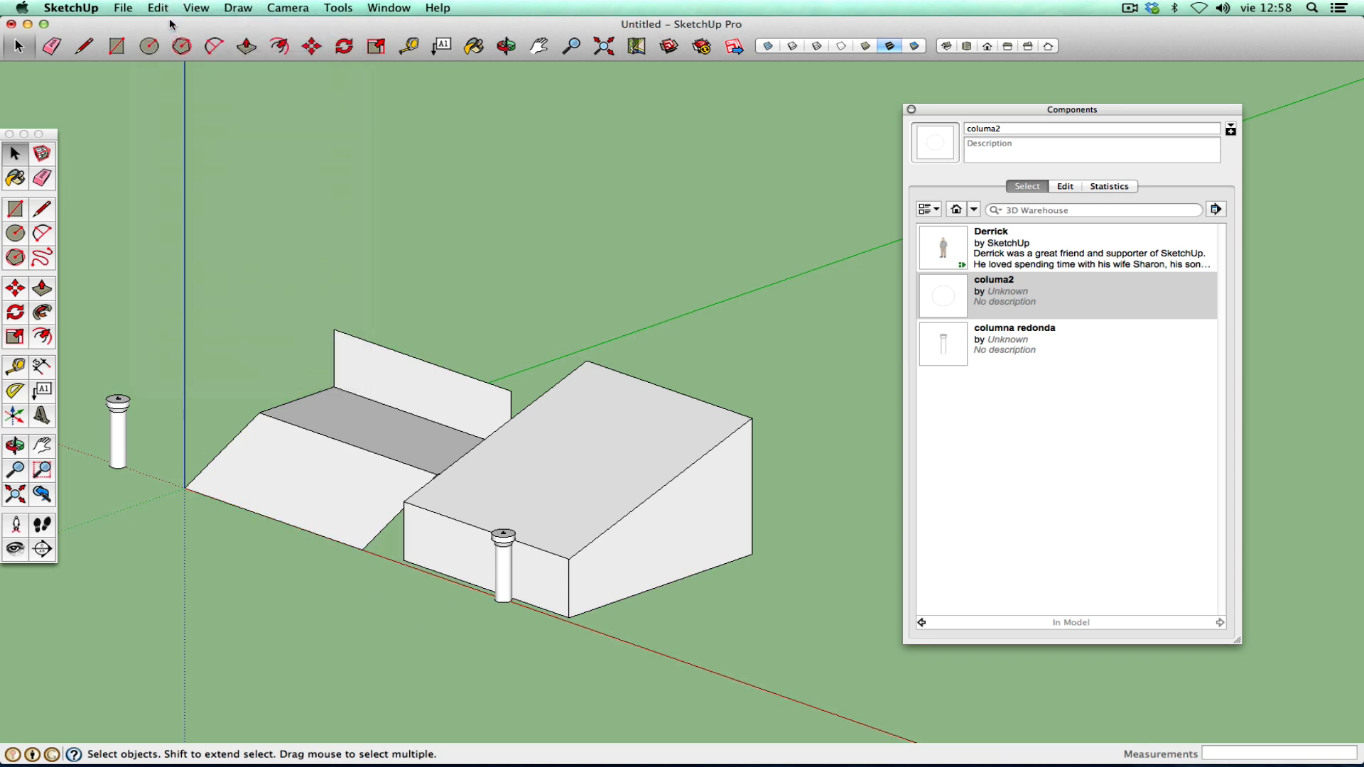
# - Select the whole sloped block and move it clear of the folded surface and the columa2 column
pyautogui.click(507, 564)
pyautogui.tripleClick(548, 472)
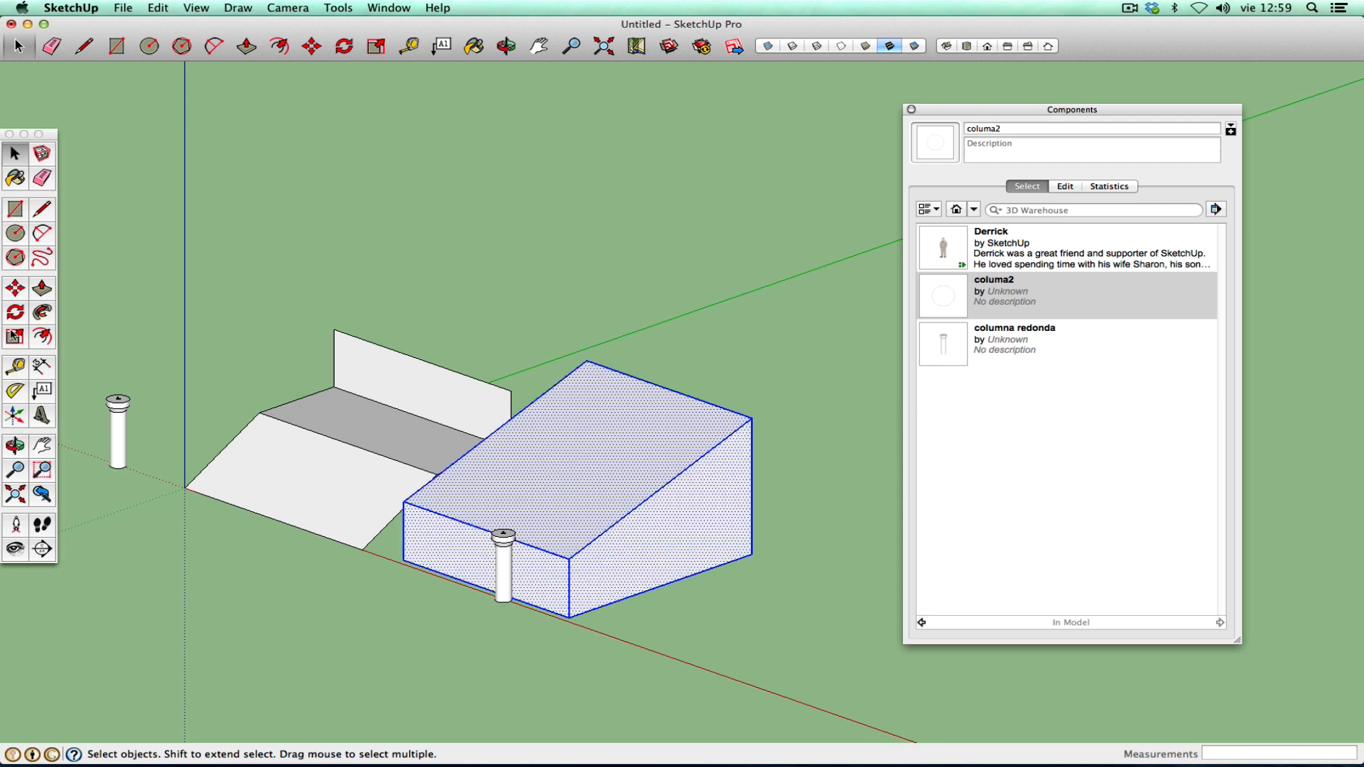
pyautogui.click(23, 295)
pyautogui.click(259, 621)
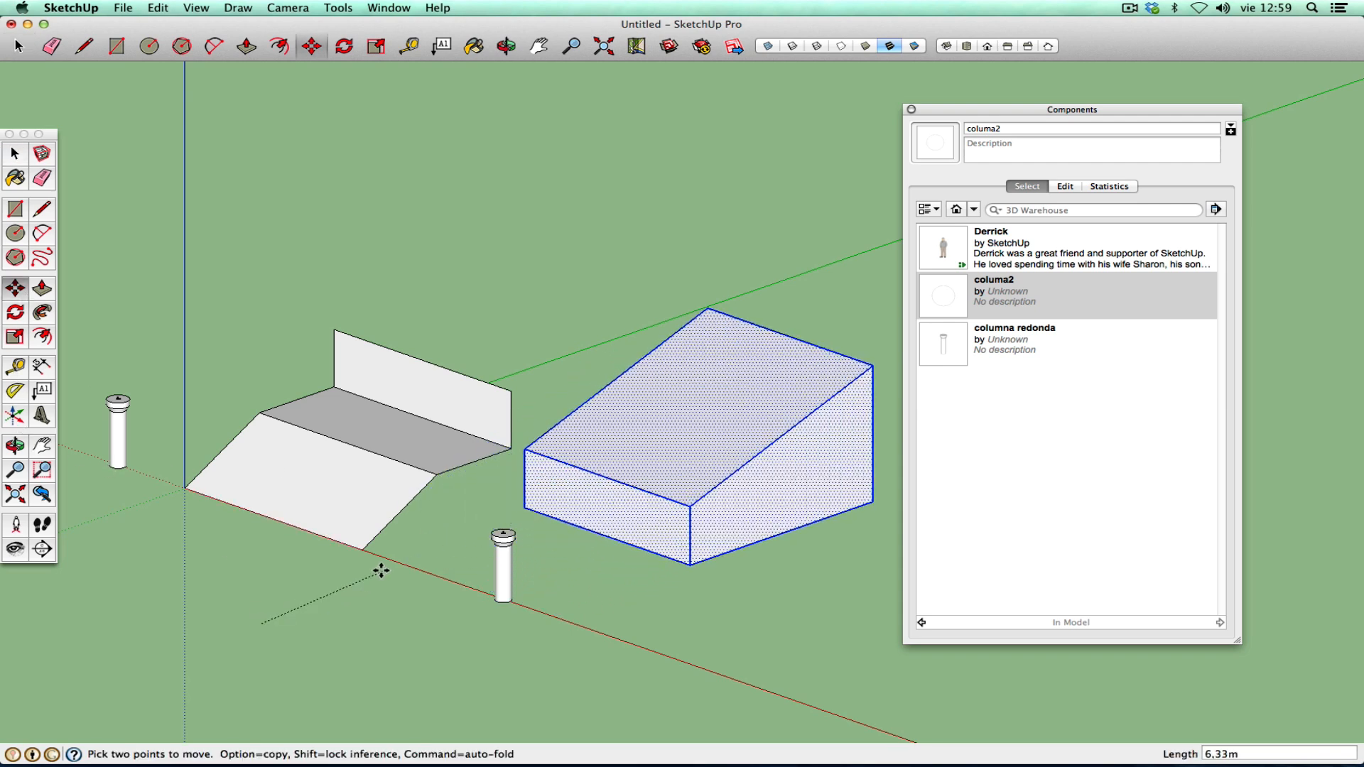
pyautogui.click(405, 579)
# - Explode the columa2 column on the red axis into loose geometry
pyautogui.click(21, 162)
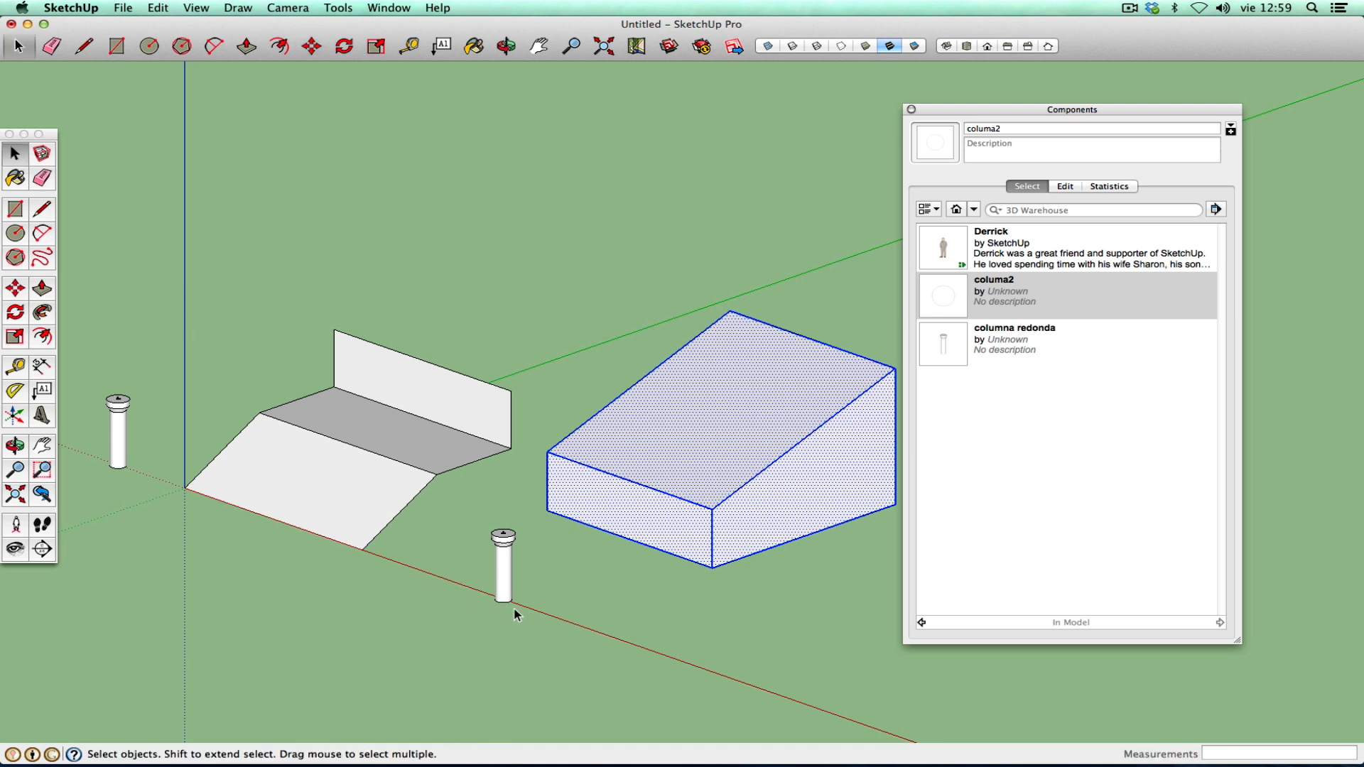
pyautogui.click(507, 575)
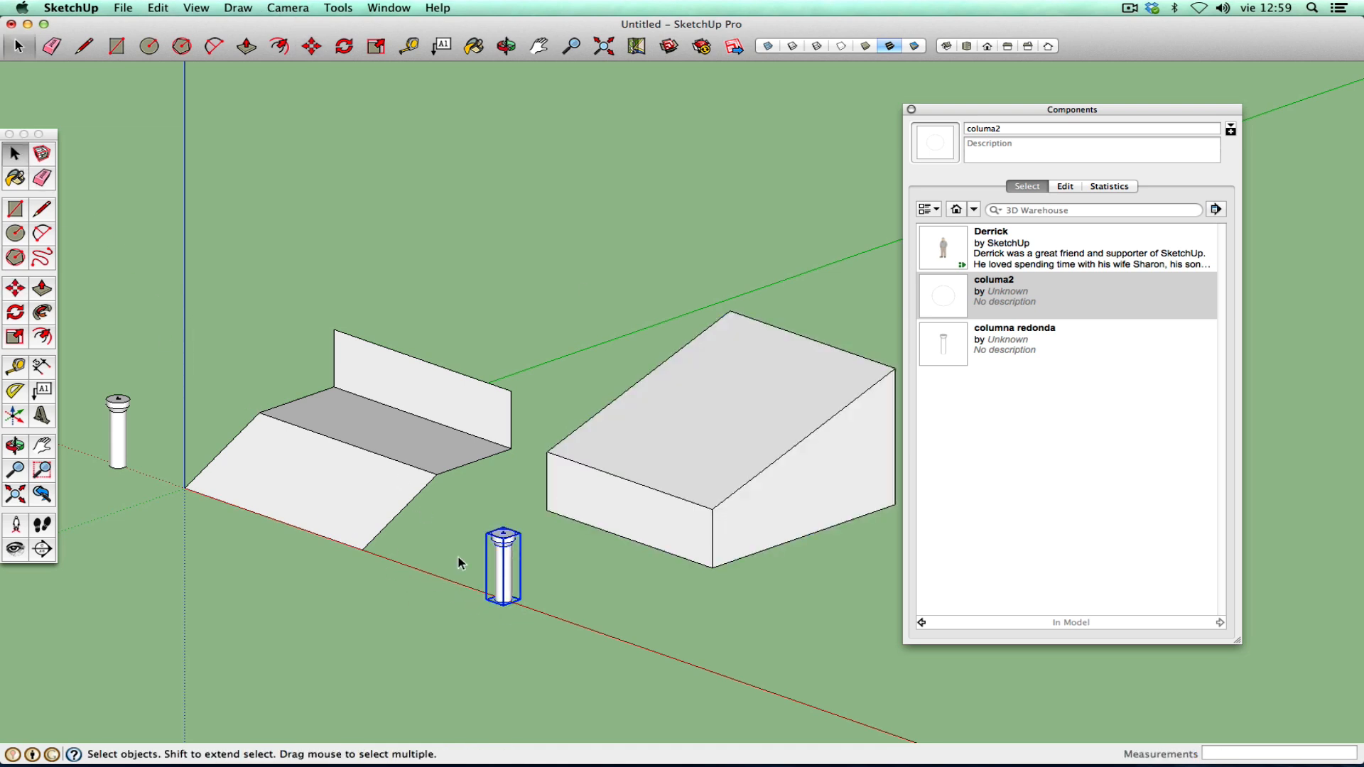
pyautogui.rightClick(495, 568)
pyautogui.click(523, 557)
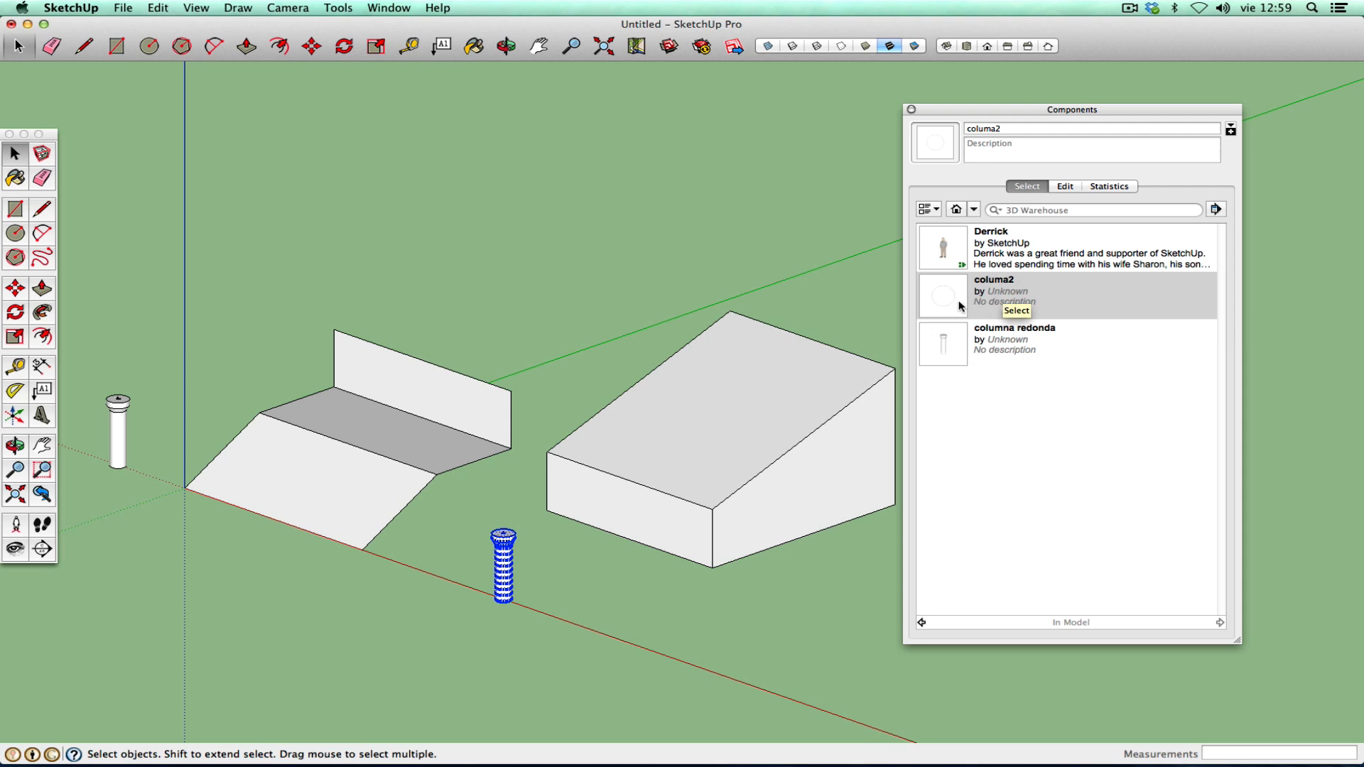
# - Make a component from the exploded column geometry with Glue to set to Horizontal, replacing the selection
pyautogui.click(41, 160)
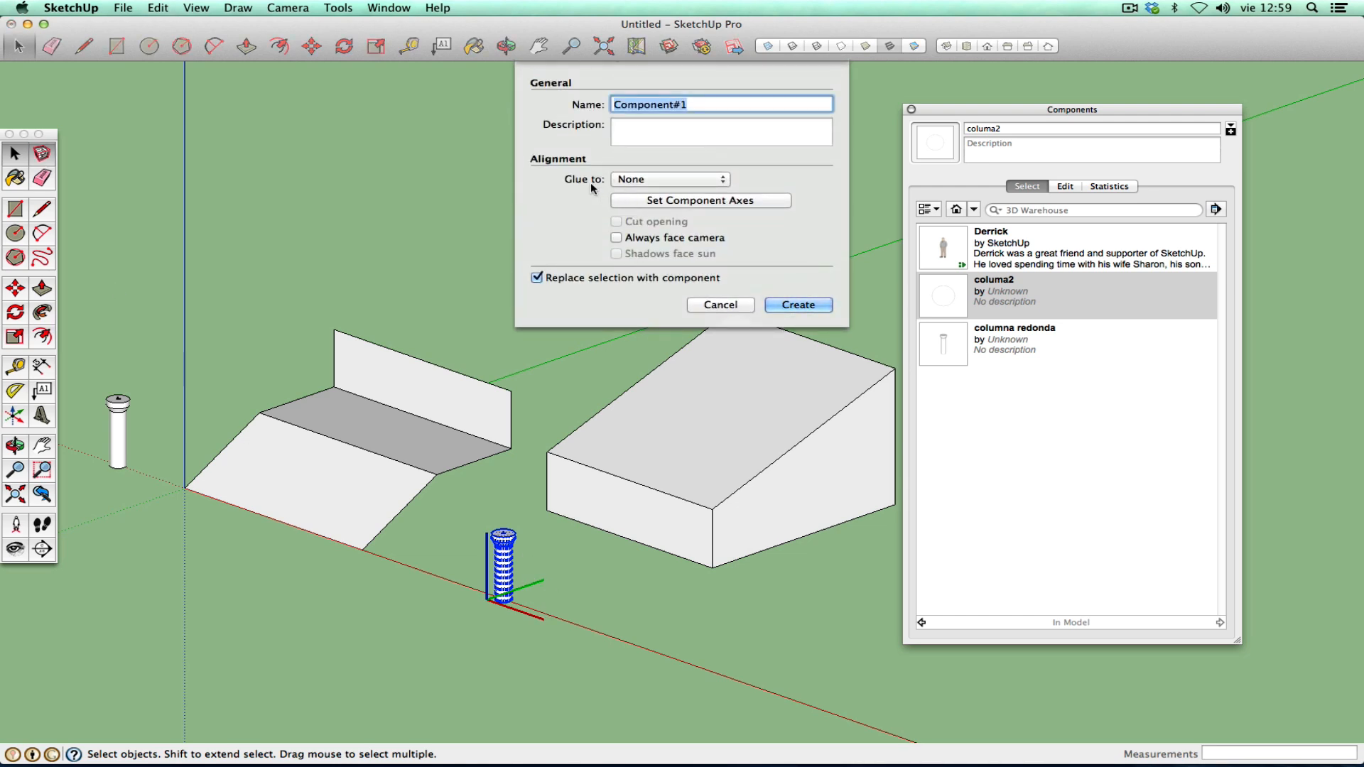
pyautogui.click(648, 181)
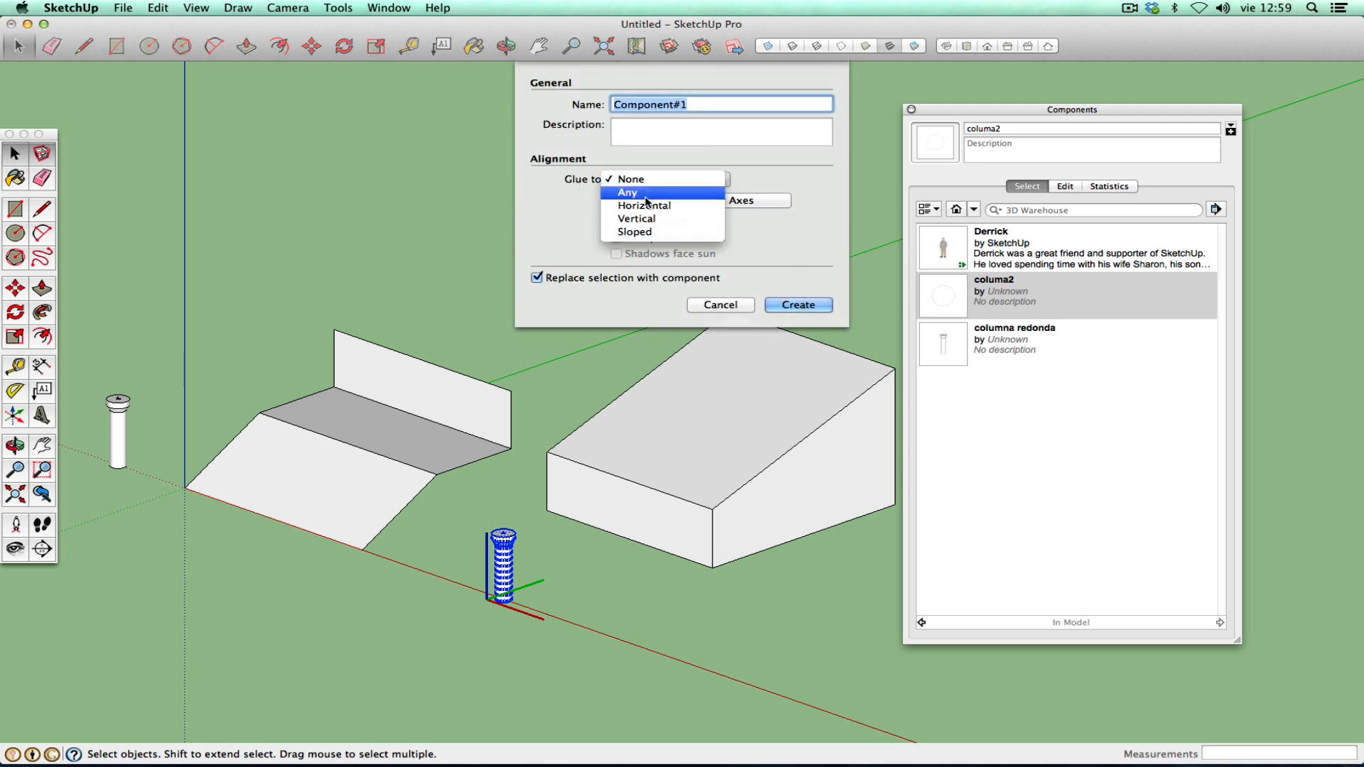
pyautogui.click(646, 206)
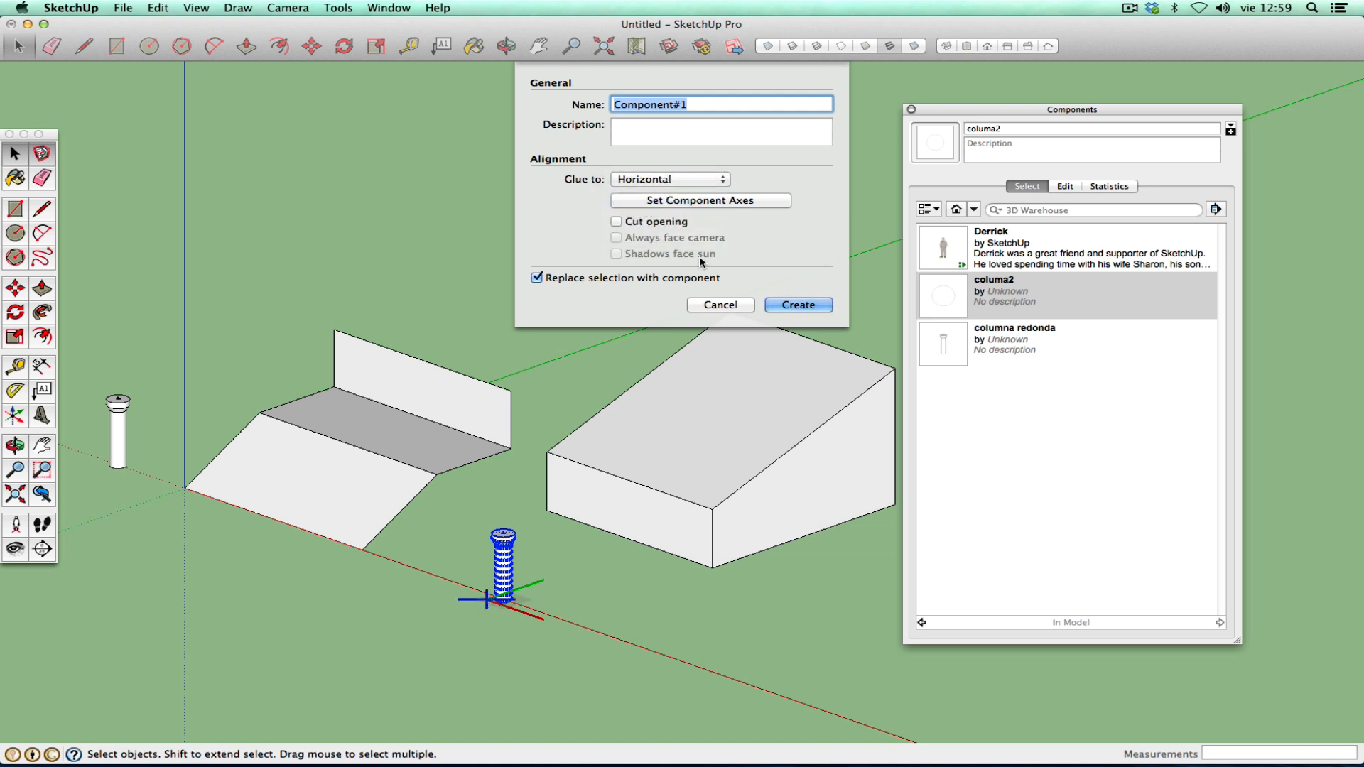
pyautogui.click(799, 308)
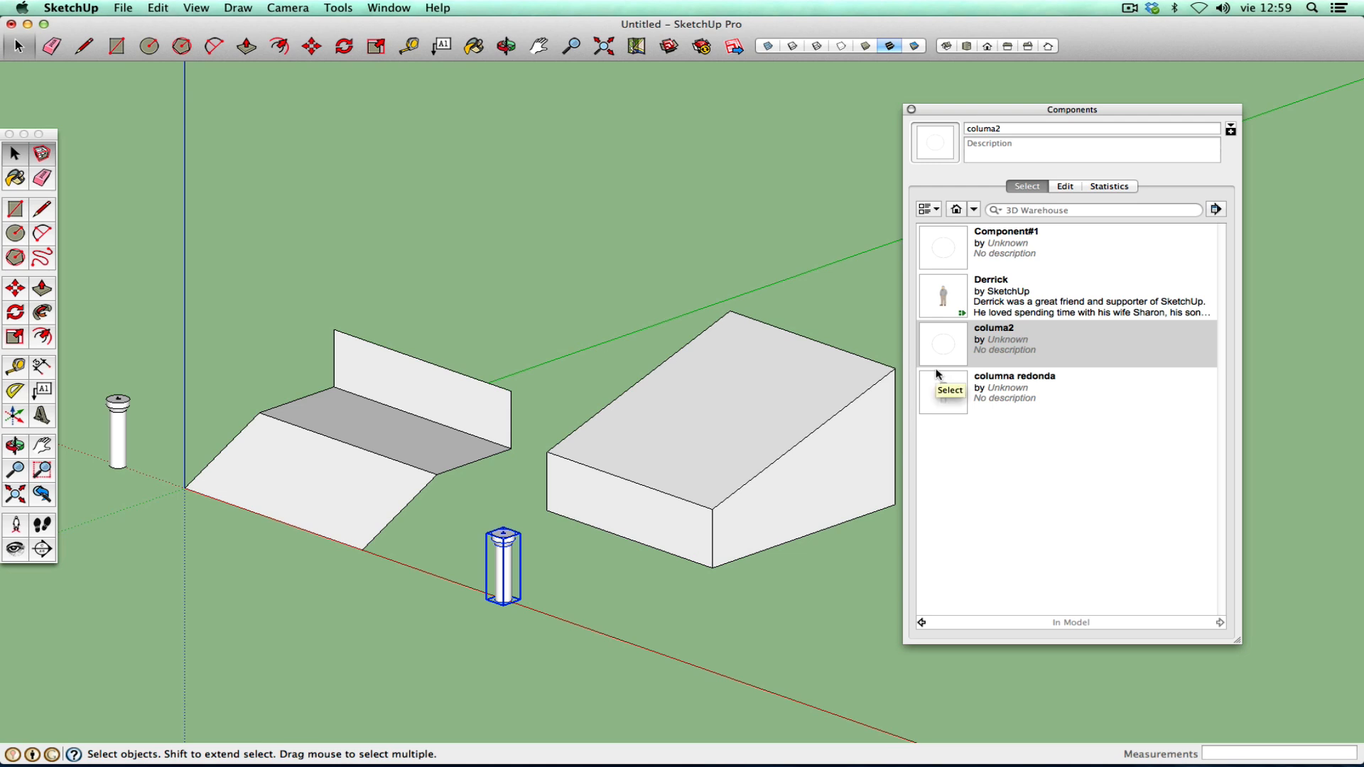
# - Preview Component#1 over the folded surface and place it on the horizontal face
pyautogui.click(947, 252)
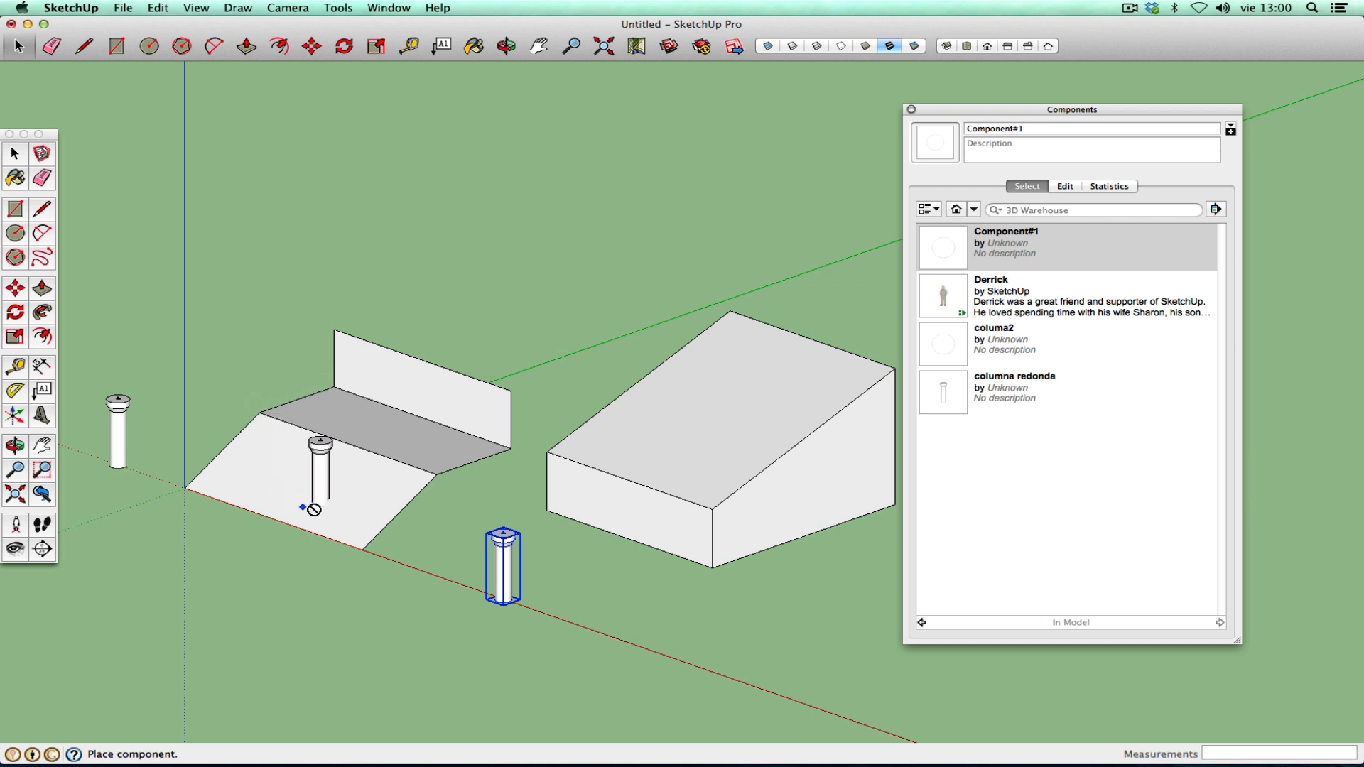
pyautogui.click(309, 417)
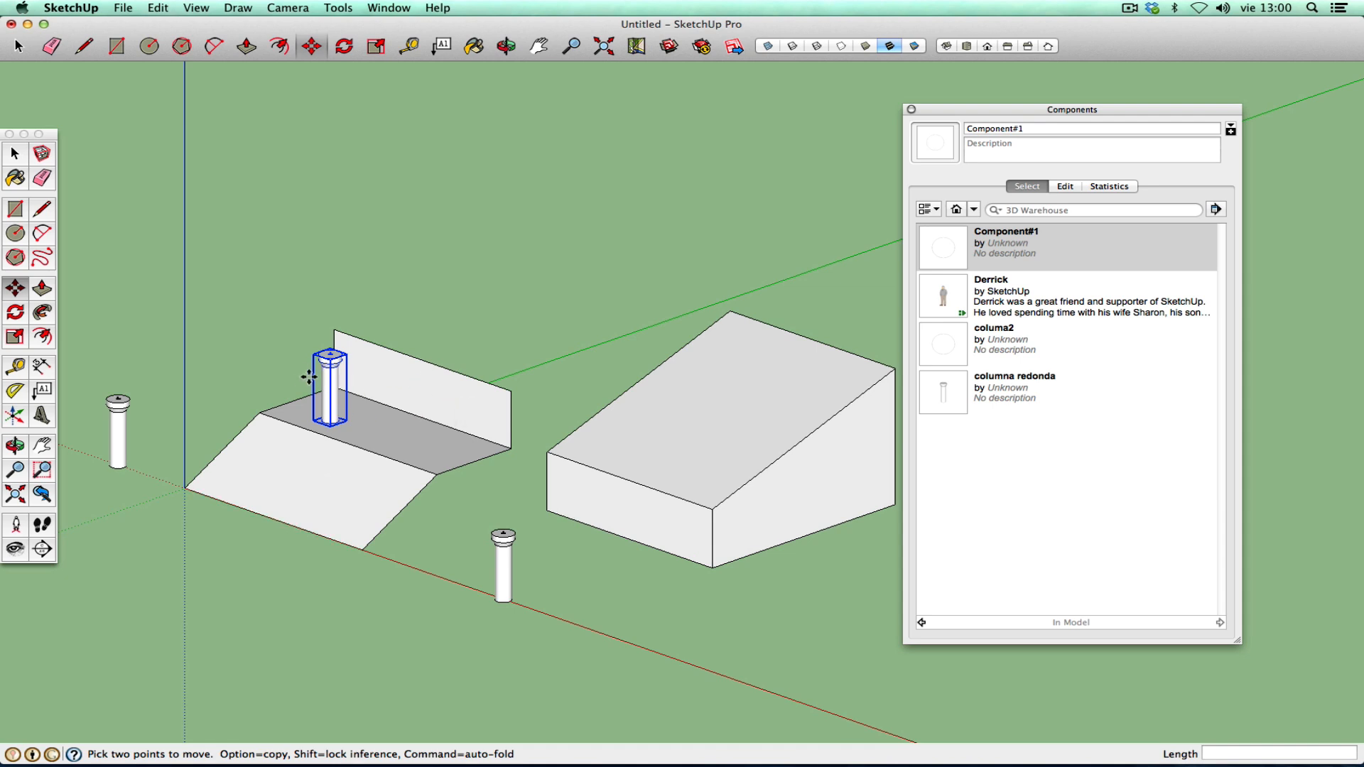
pyautogui.click(15, 154)
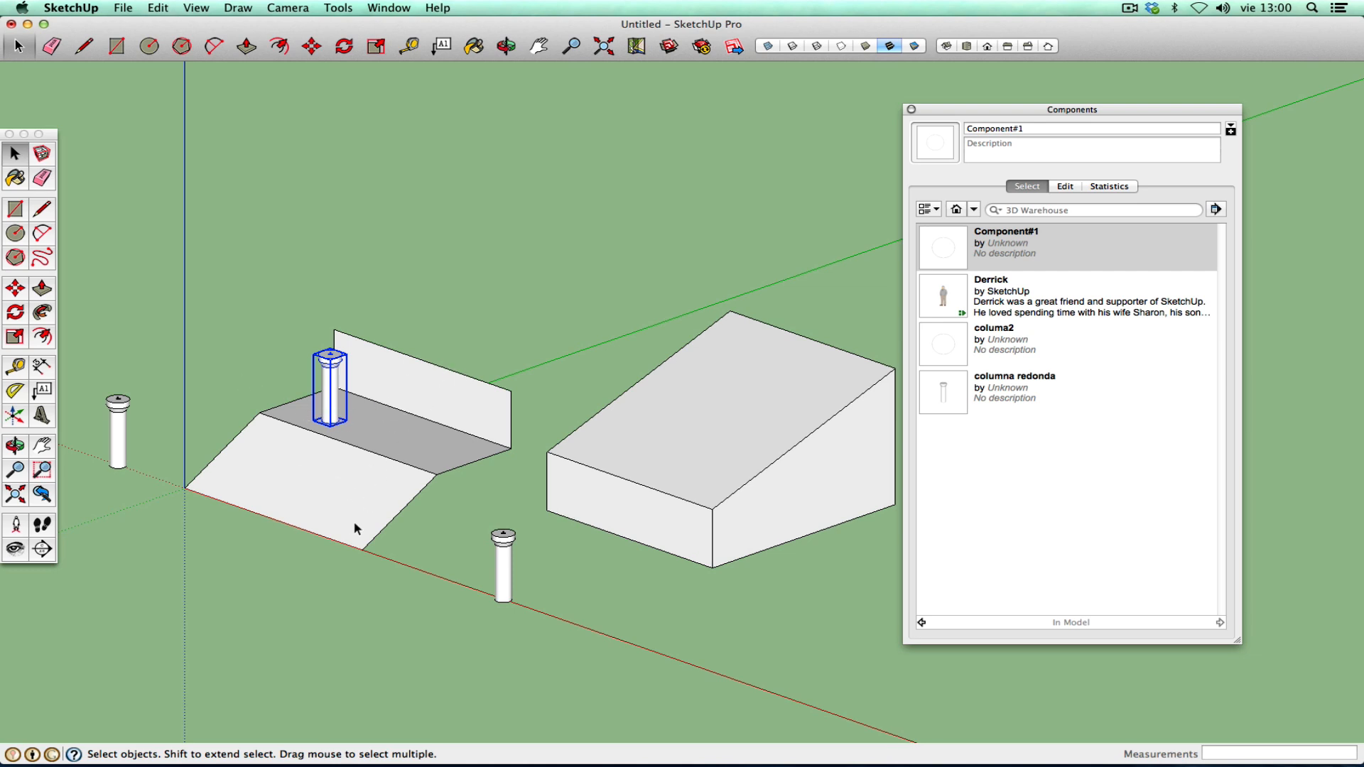
# - Explode the Component#1 column on the red axis into loose geometry
pyautogui.doubleClick(504, 563)
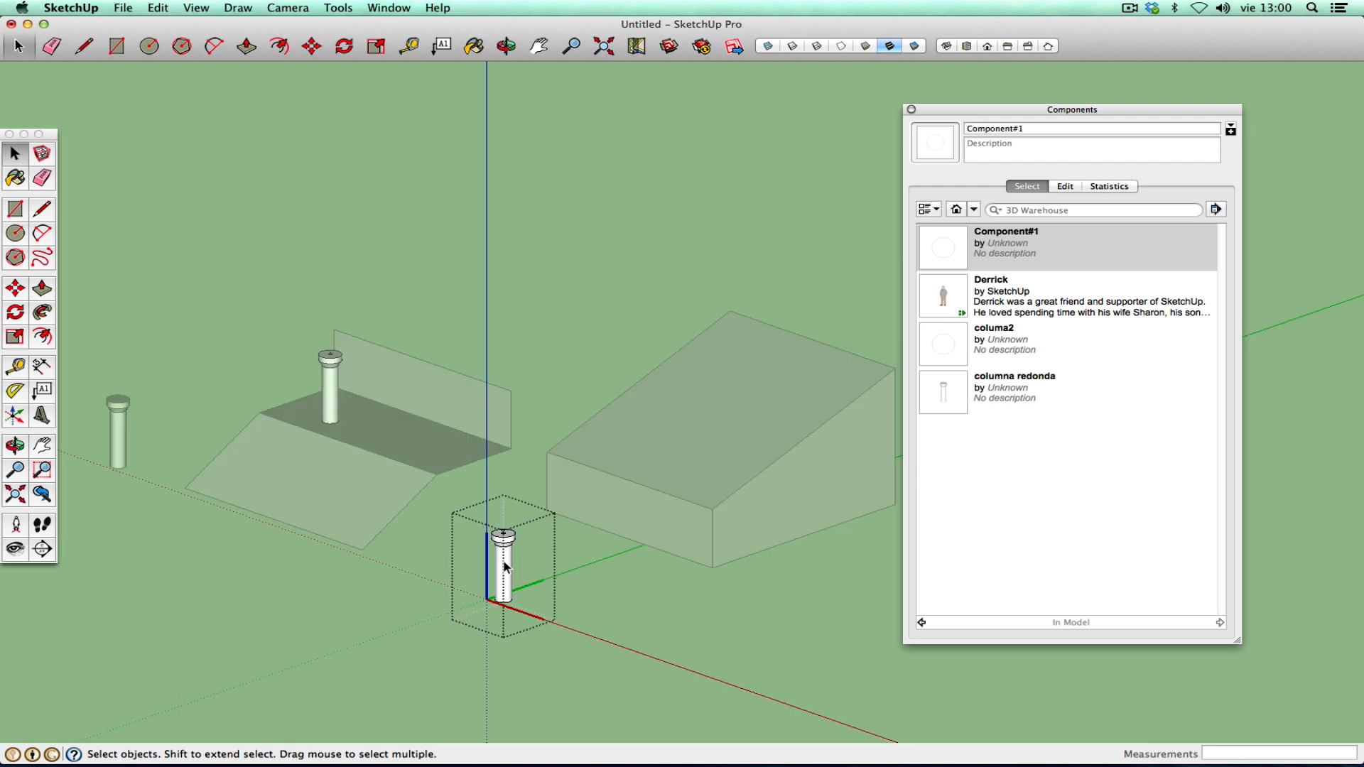
pyautogui.click(441, 563)
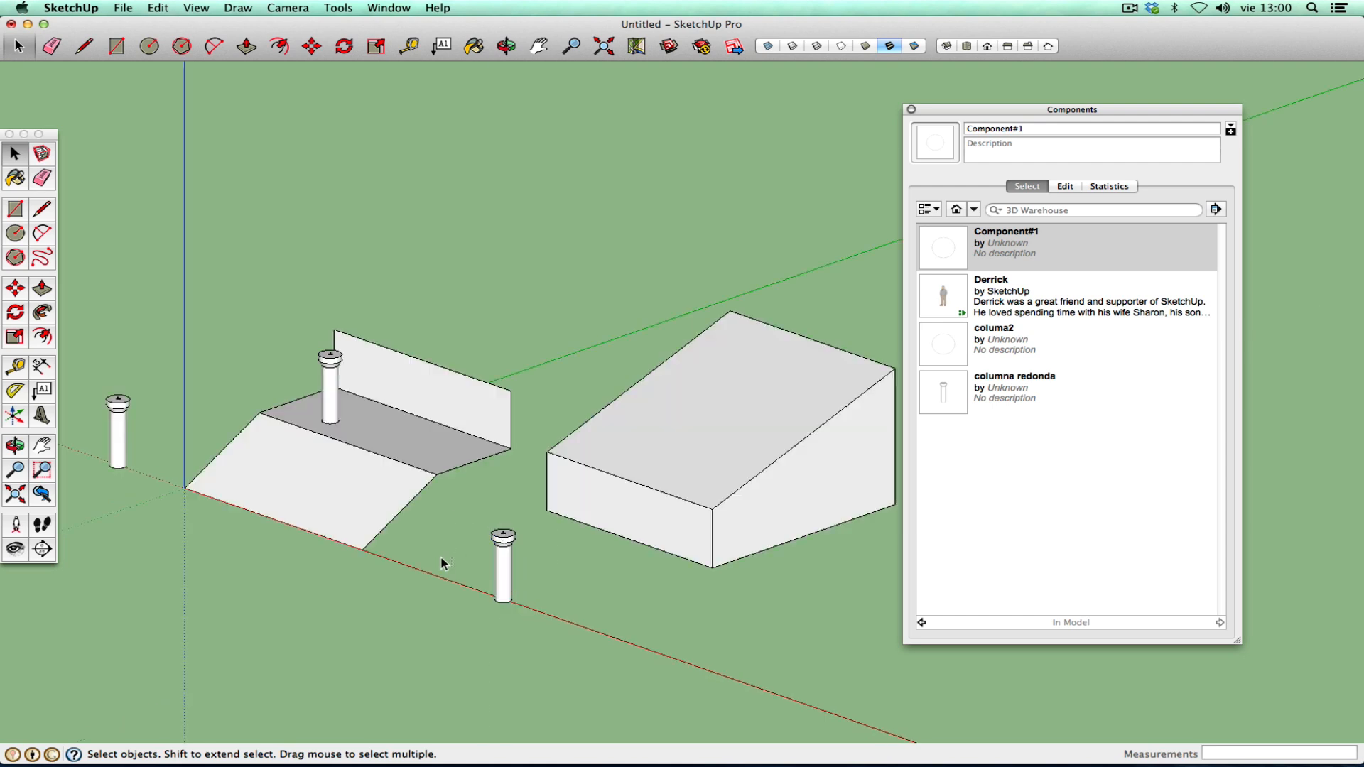
pyautogui.rightClick(500, 556)
pyautogui.click(548, 557)
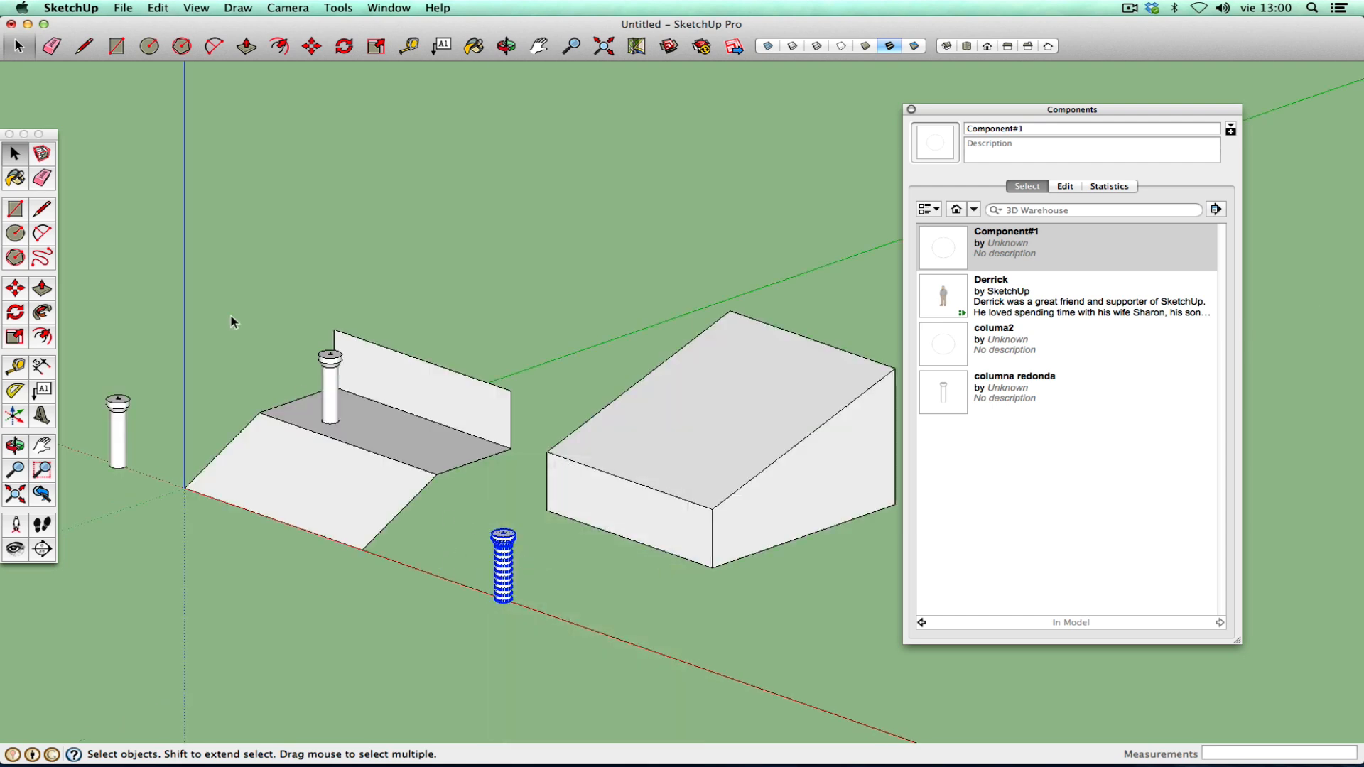
# - Open component creation for the exploded column geometry and set its Glue to alignment to Sloped after trying Vertical, Sloped and None
pyautogui.click(42, 158)
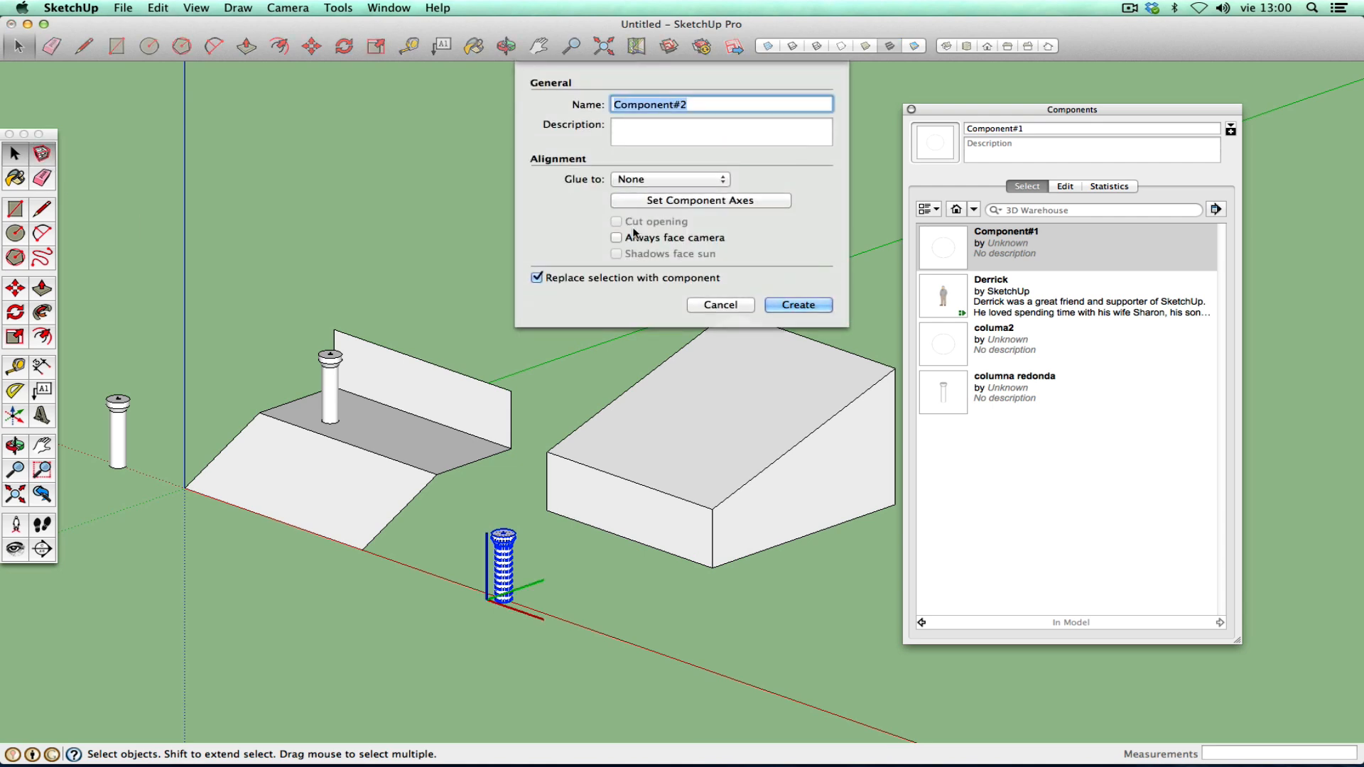
pyautogui.click(643, 183)
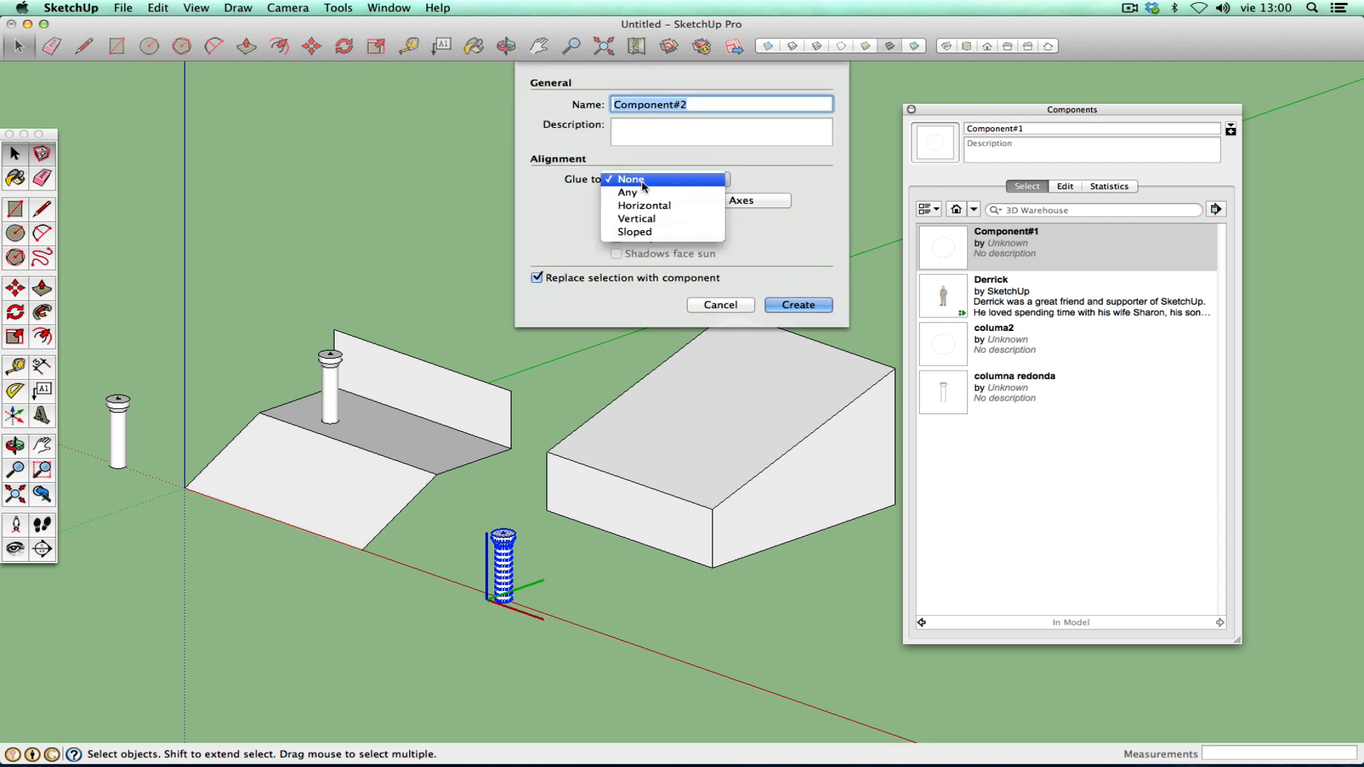
pyautogui.click(642, 220)
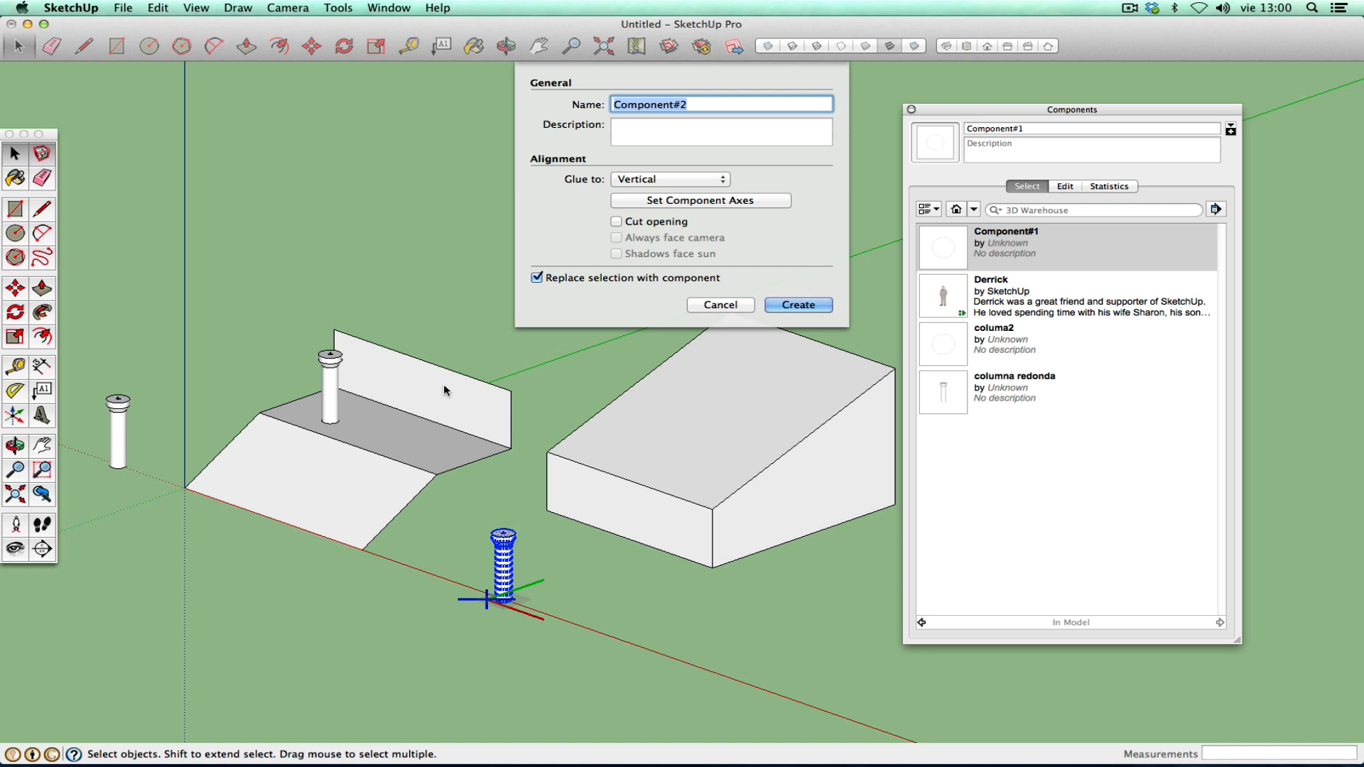
pyautogui.click(676, 181)
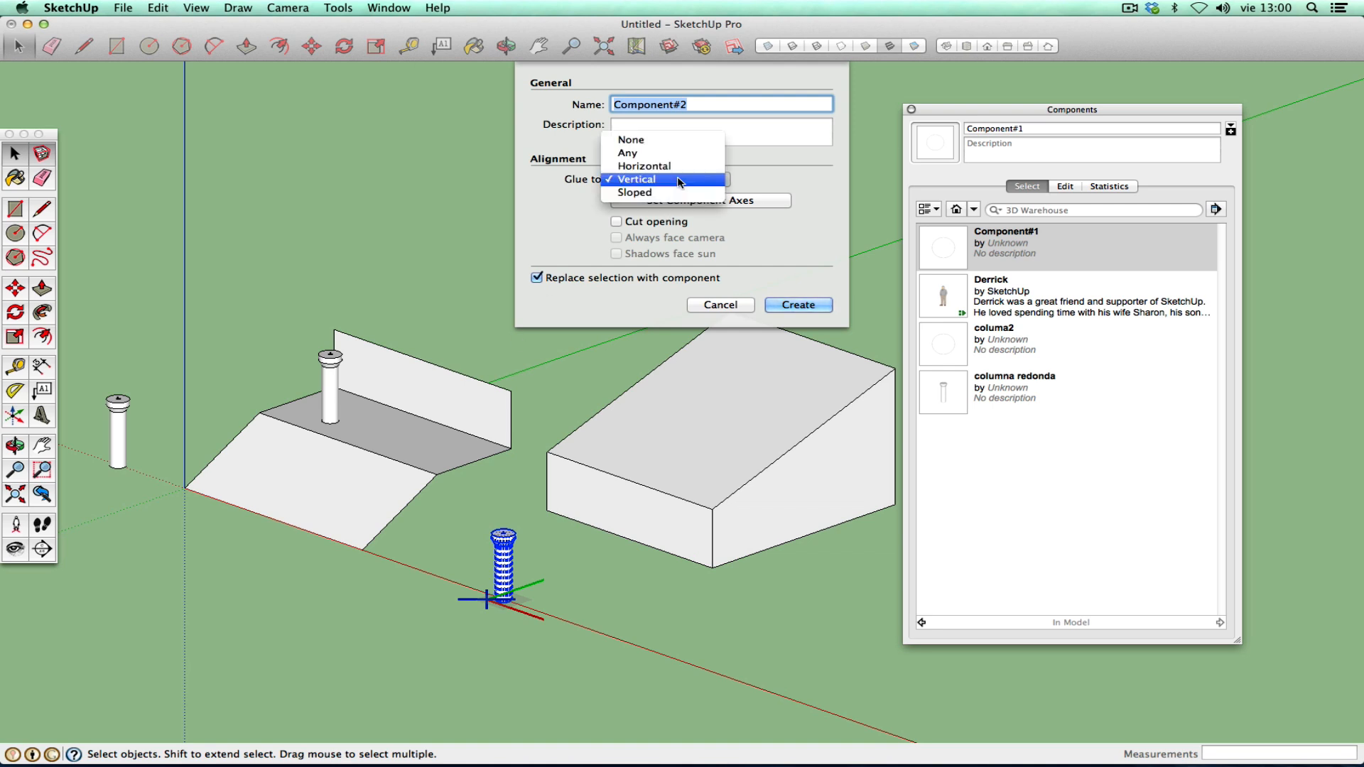
pyautogui.click(642, 194)
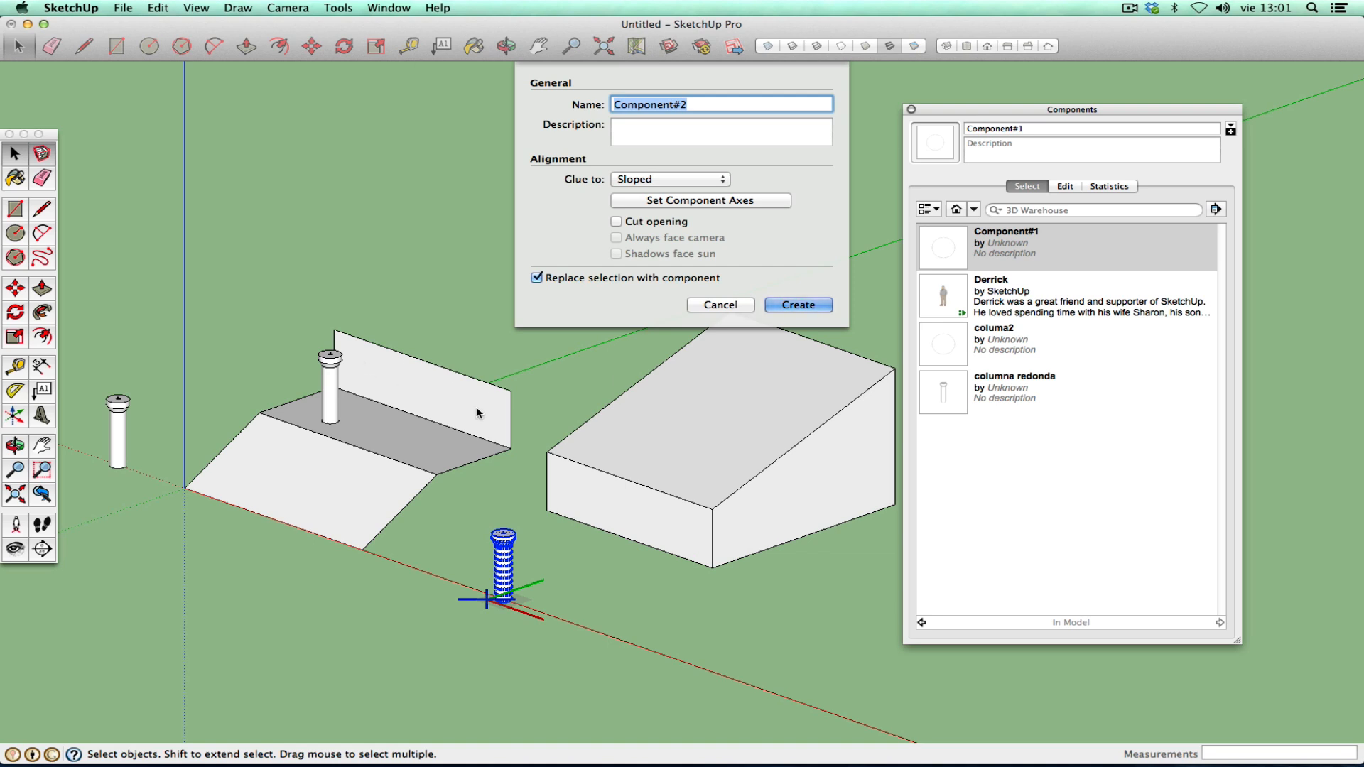
pyautogui.click(700, 180)
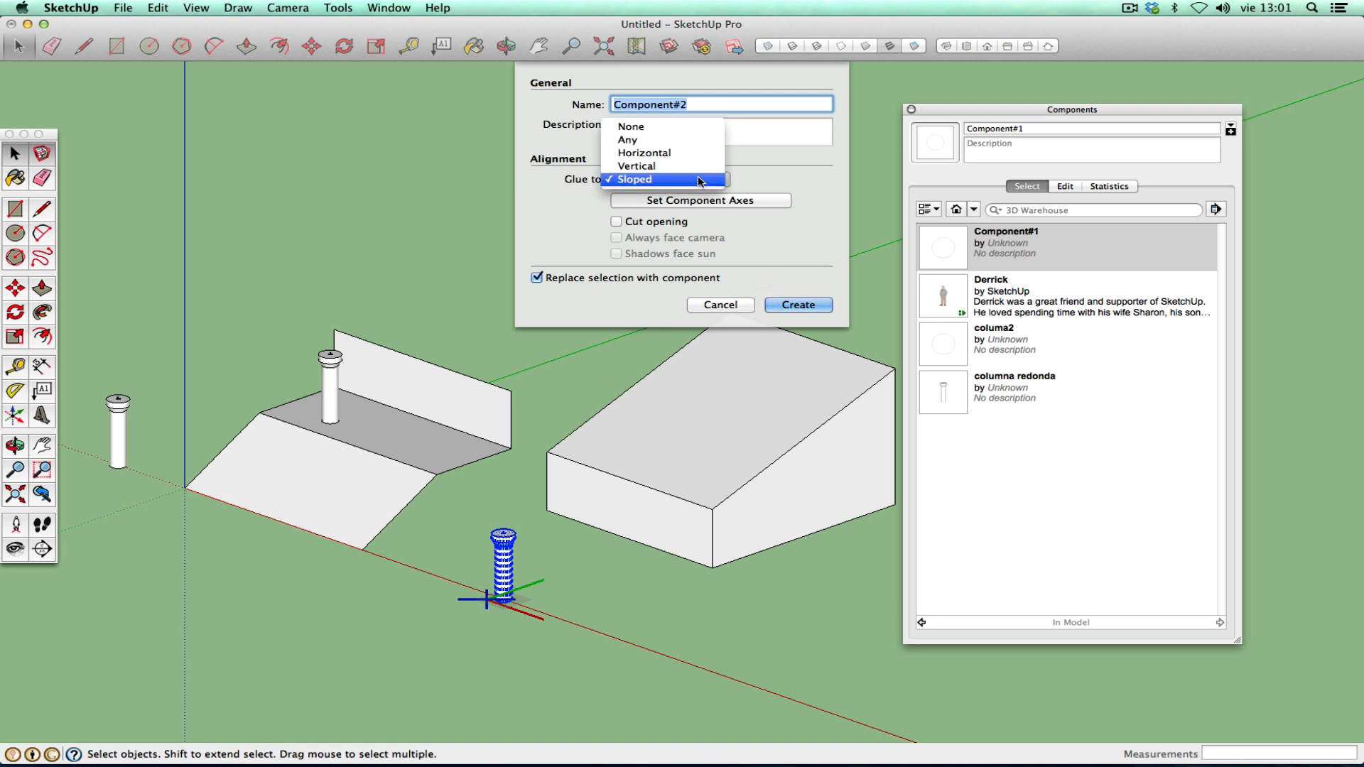
pyautogui.click(636, 128)
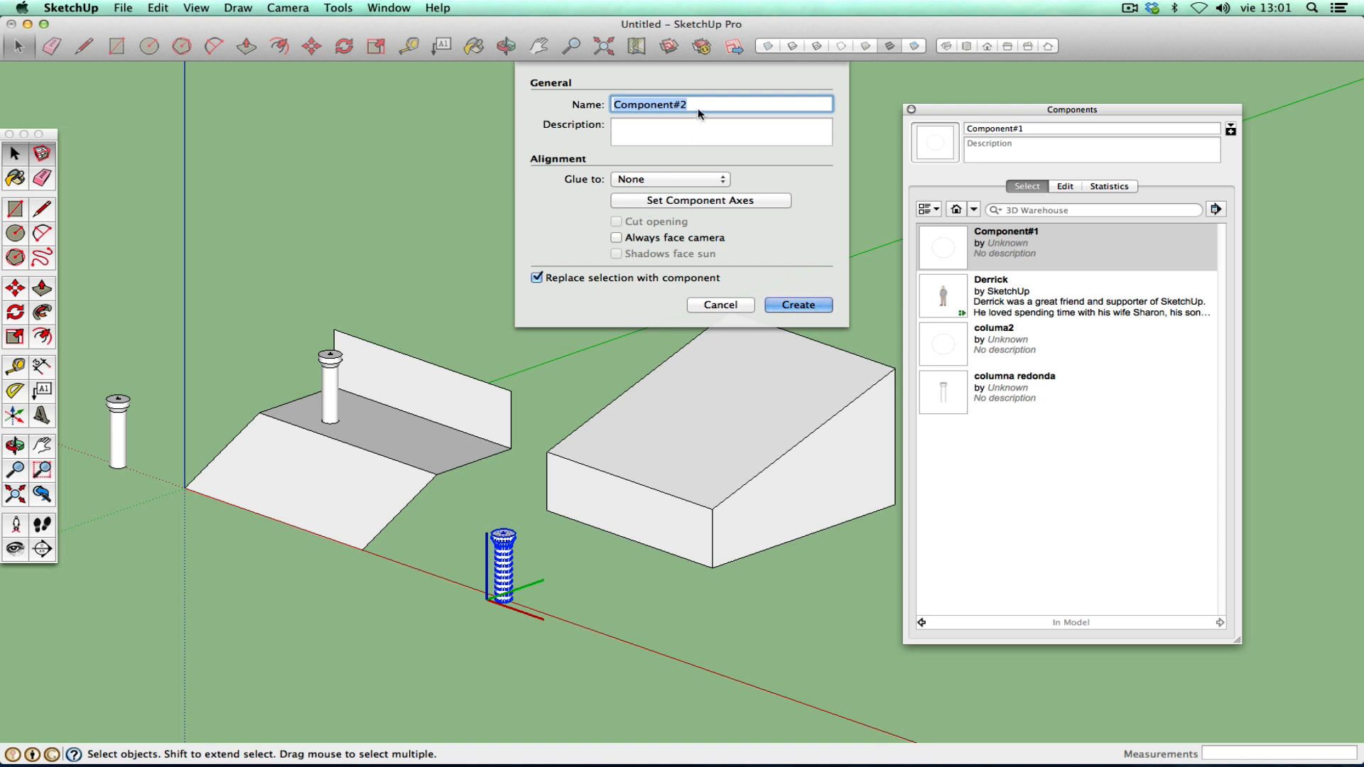
pyautogui.click(672, 182)
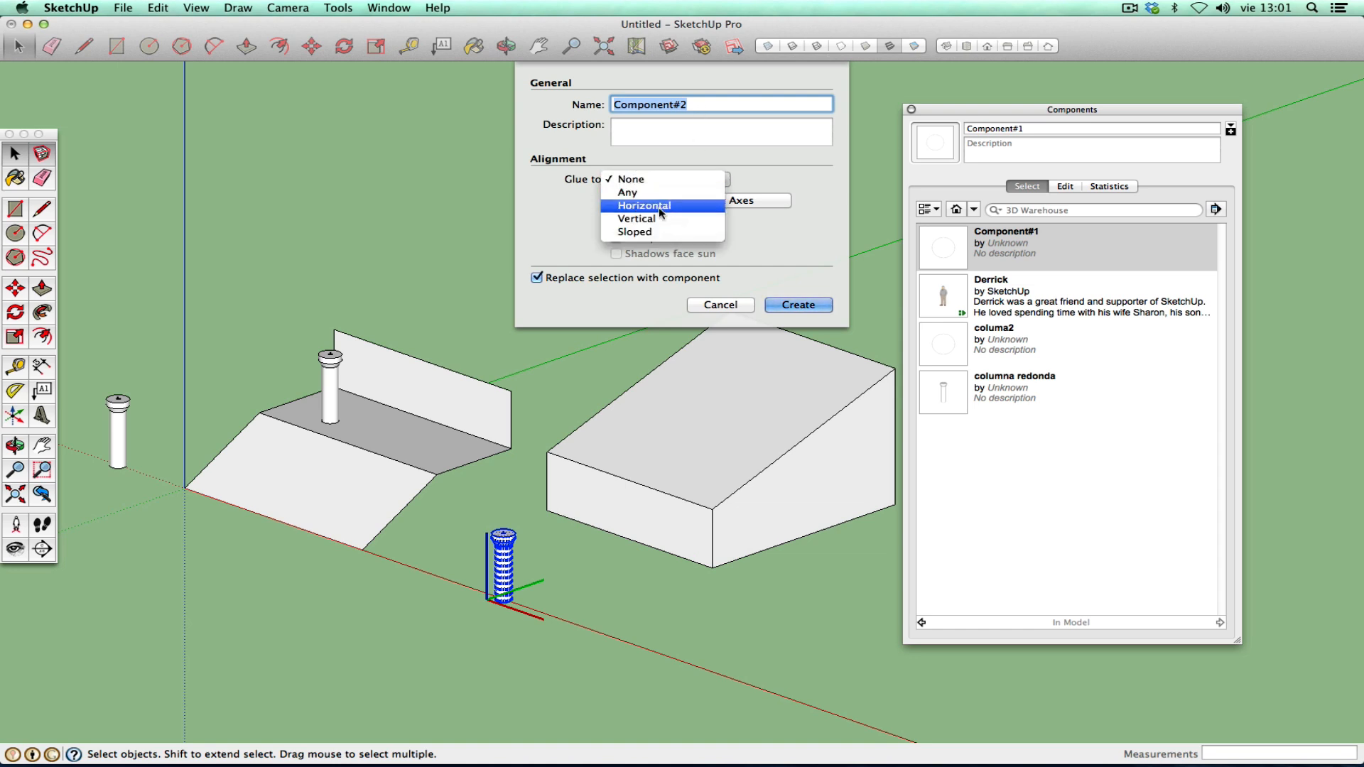
pyautogui.click(654, 233)
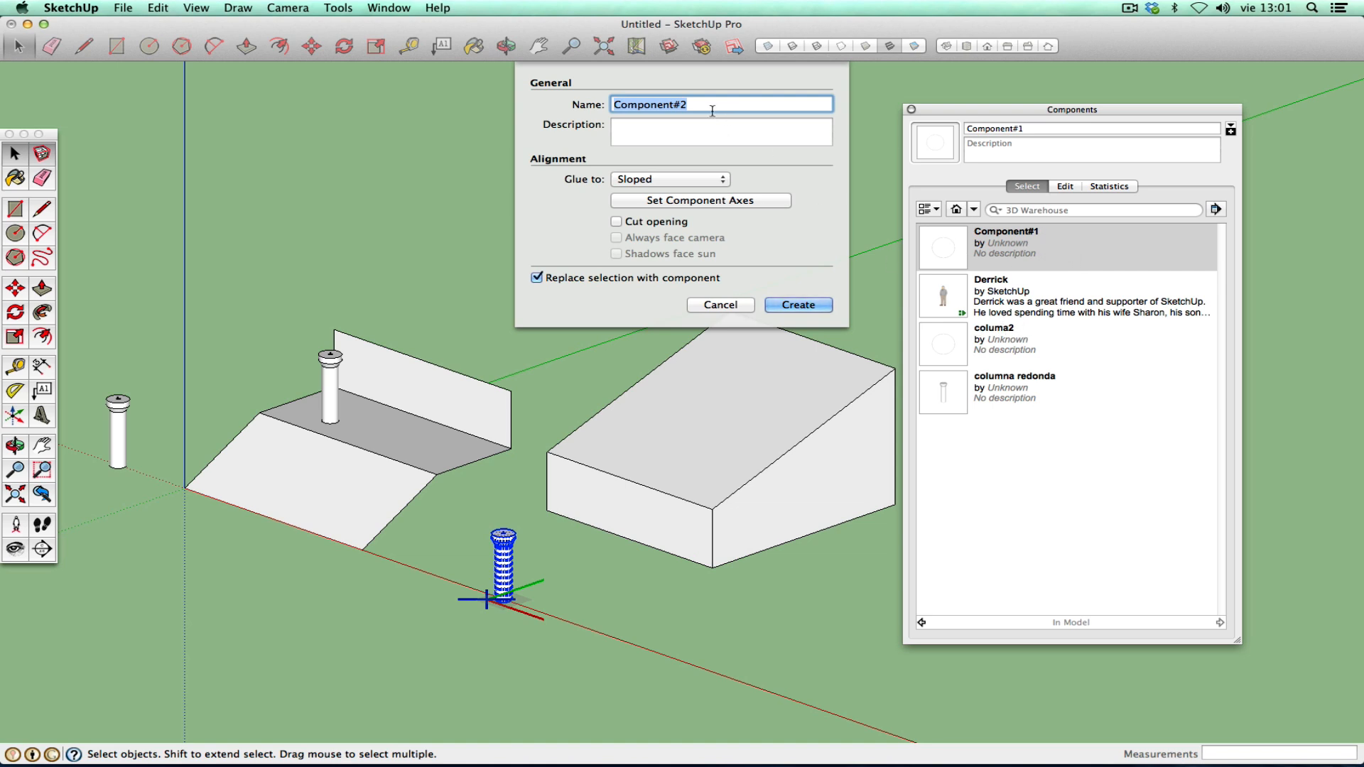
# - Name the component columa2 and create it, replacing the existing definition of that name
pyautogui.write('columa2')
pyautogui.click(644, 104)
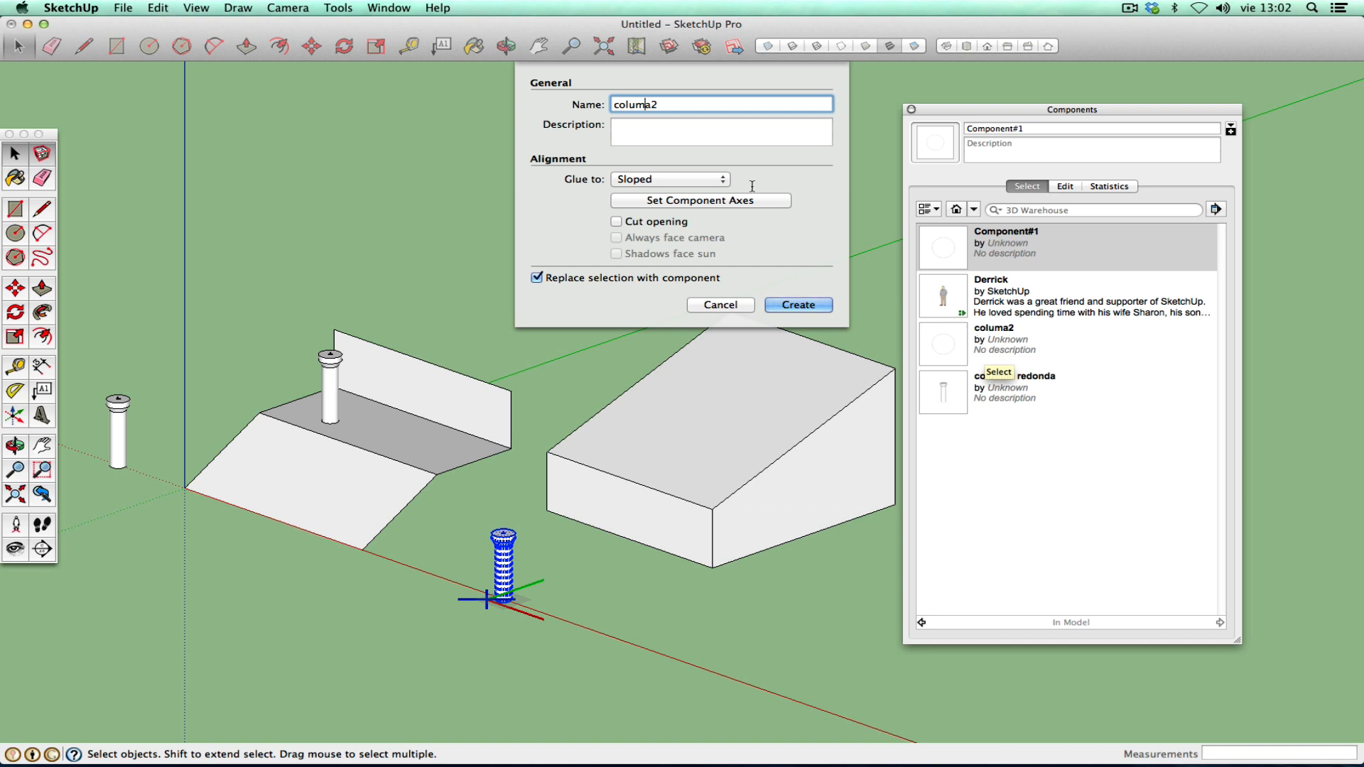
pyautogui.moveTo(664, 104); pyautogui.dragTo(598, 105)
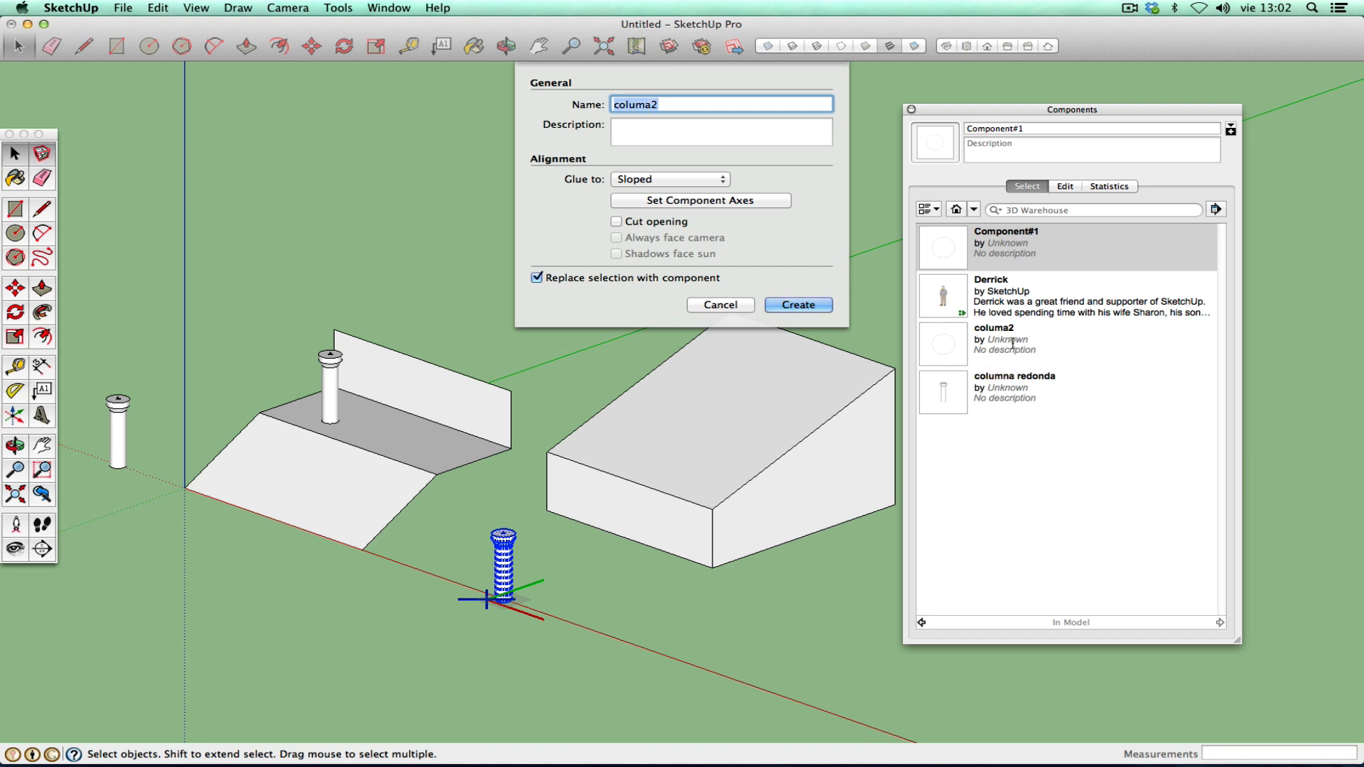
pyautogui.click(807, 304)
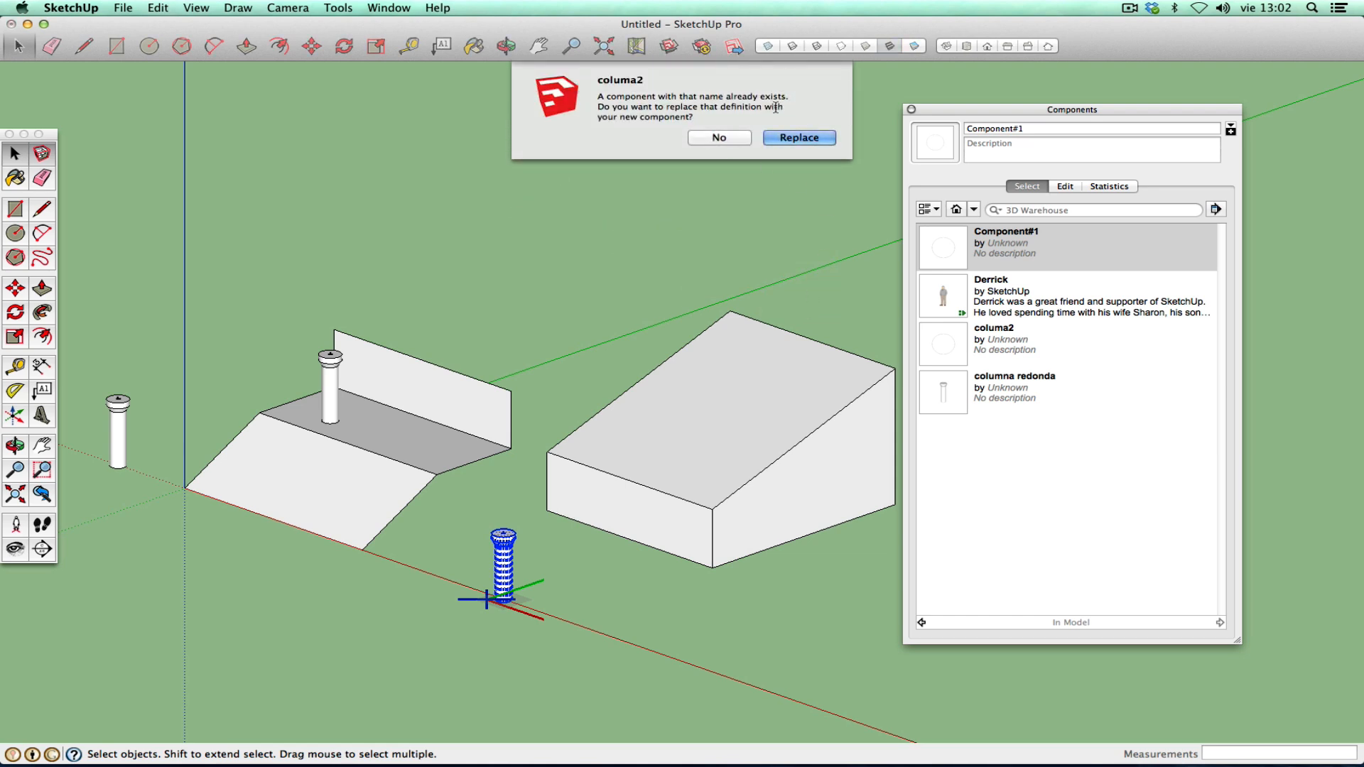
pyautogui.click(805, 139)
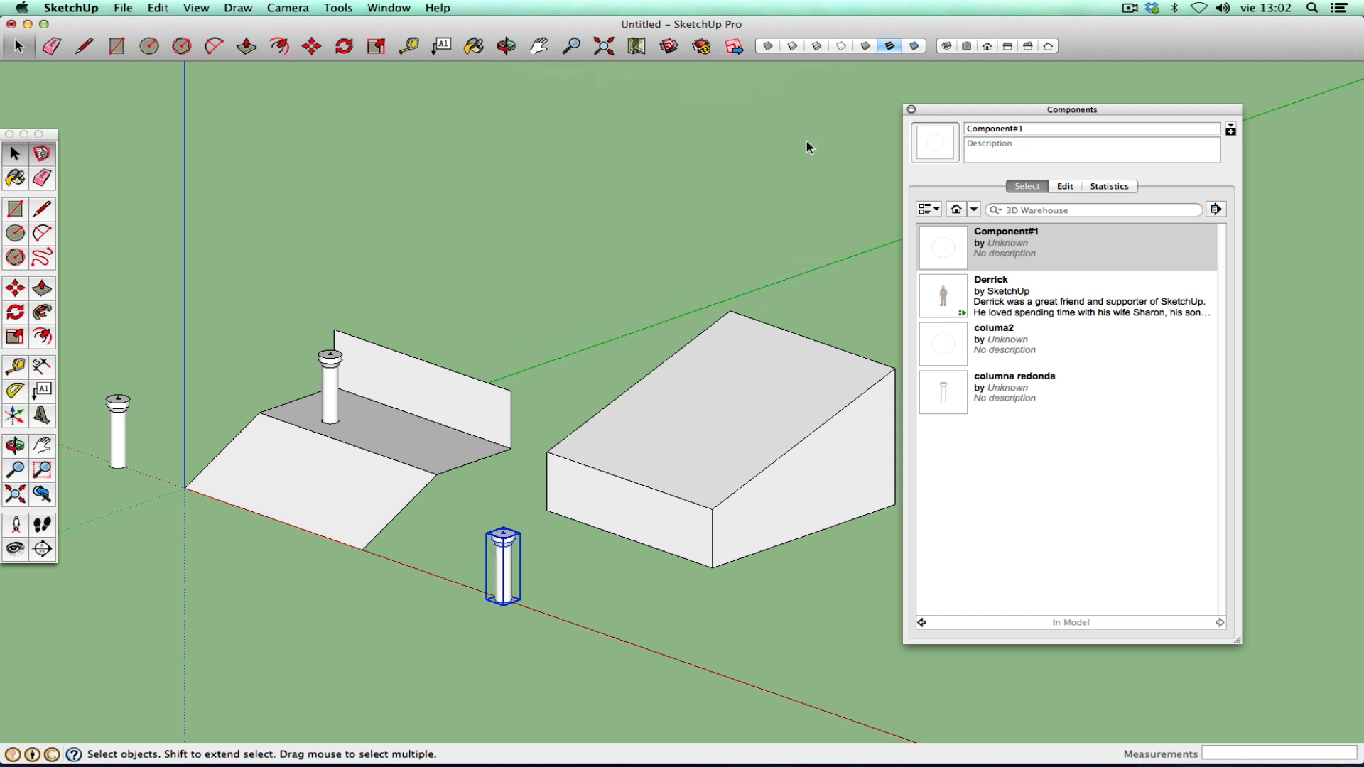
# - Preview columa2 on the sloped face without placing it, and explode the column standing on the red axis
pyautogui.click(956, 344)
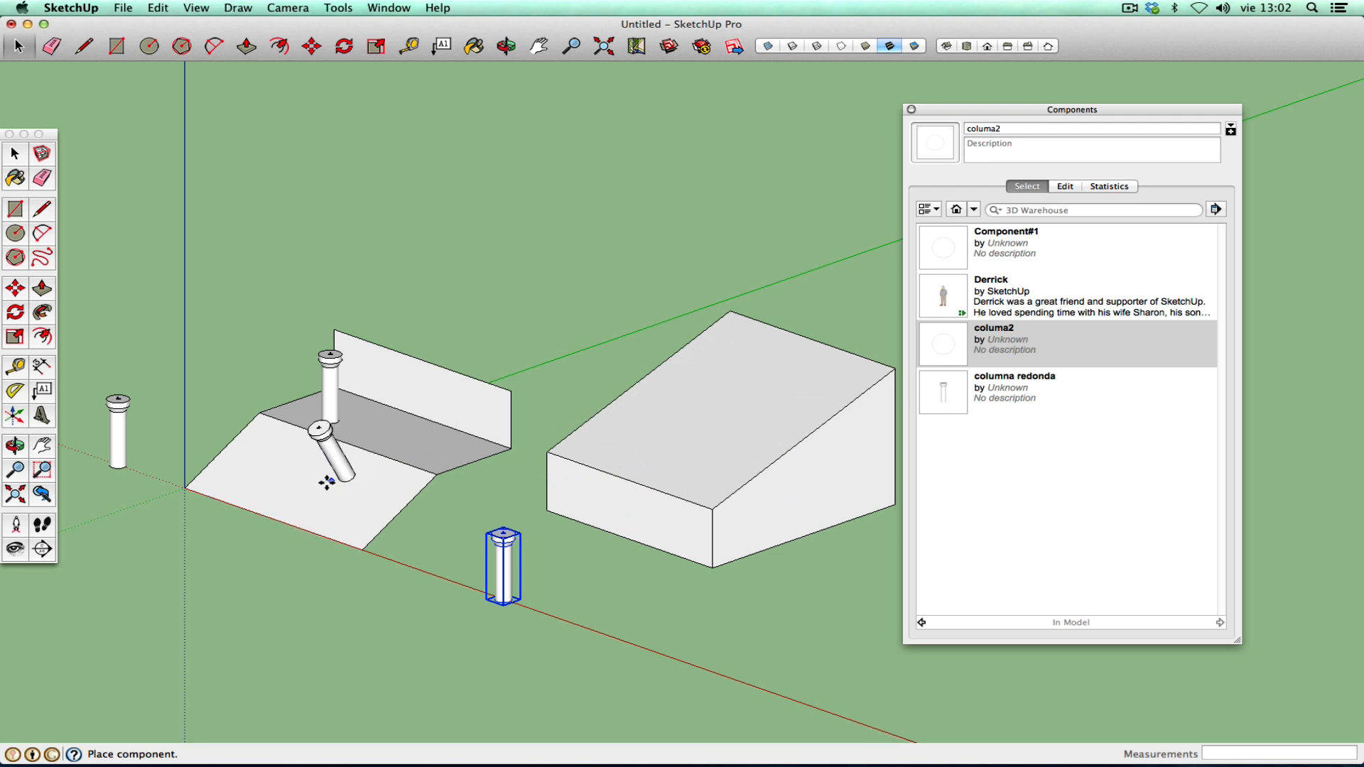
pyautogui.click(15, 153)
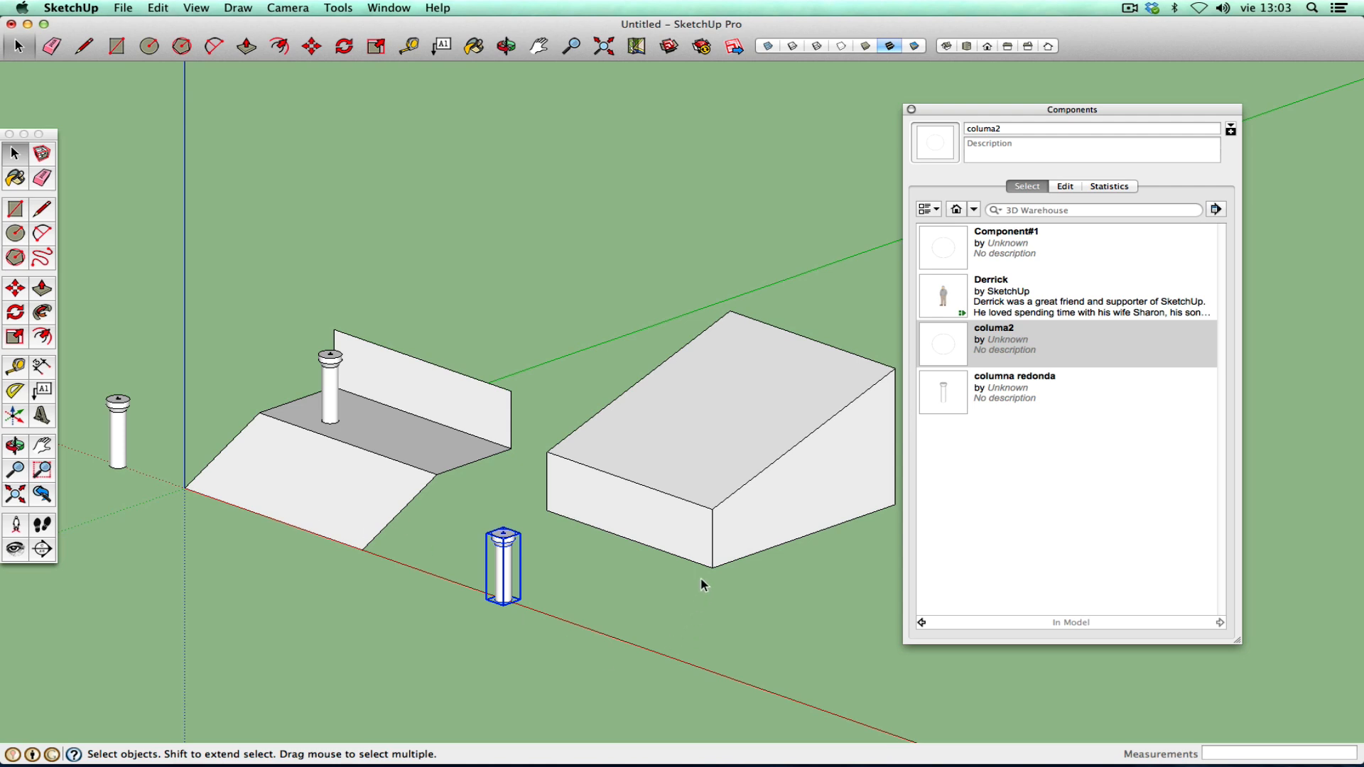
pyautogui.rightClick(503, 564)
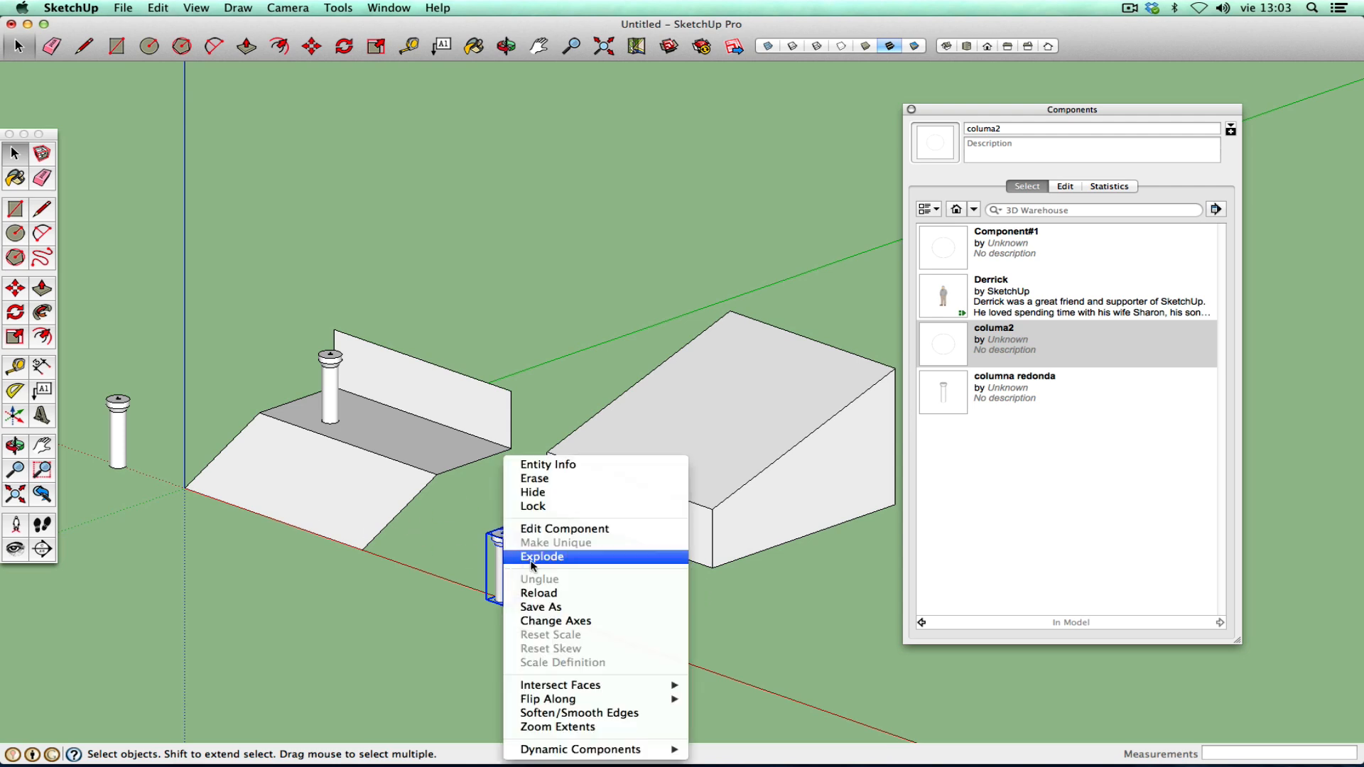
pyautogui.click(531, 562)
pyautogui.click(42, 154)
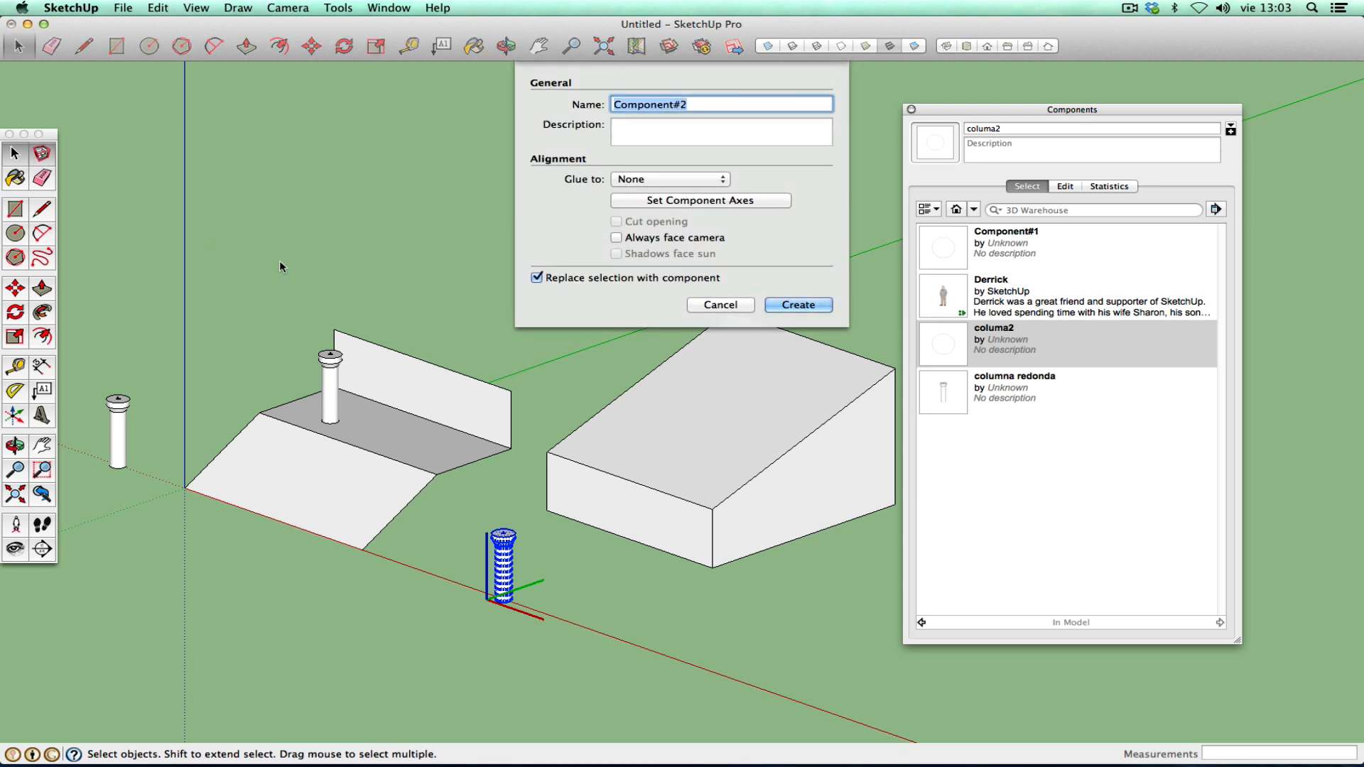
pyautogui.click(634, 181)
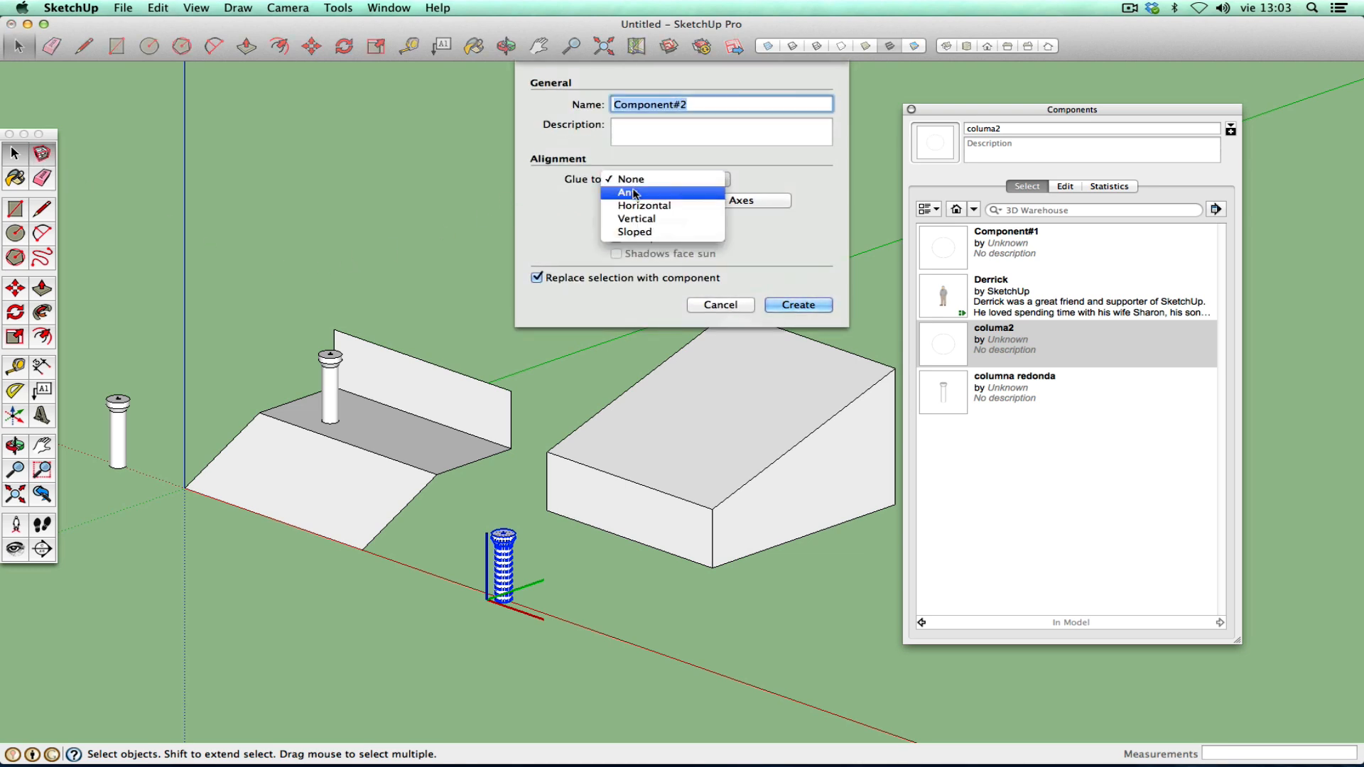
pyautogui.click(635, 193)
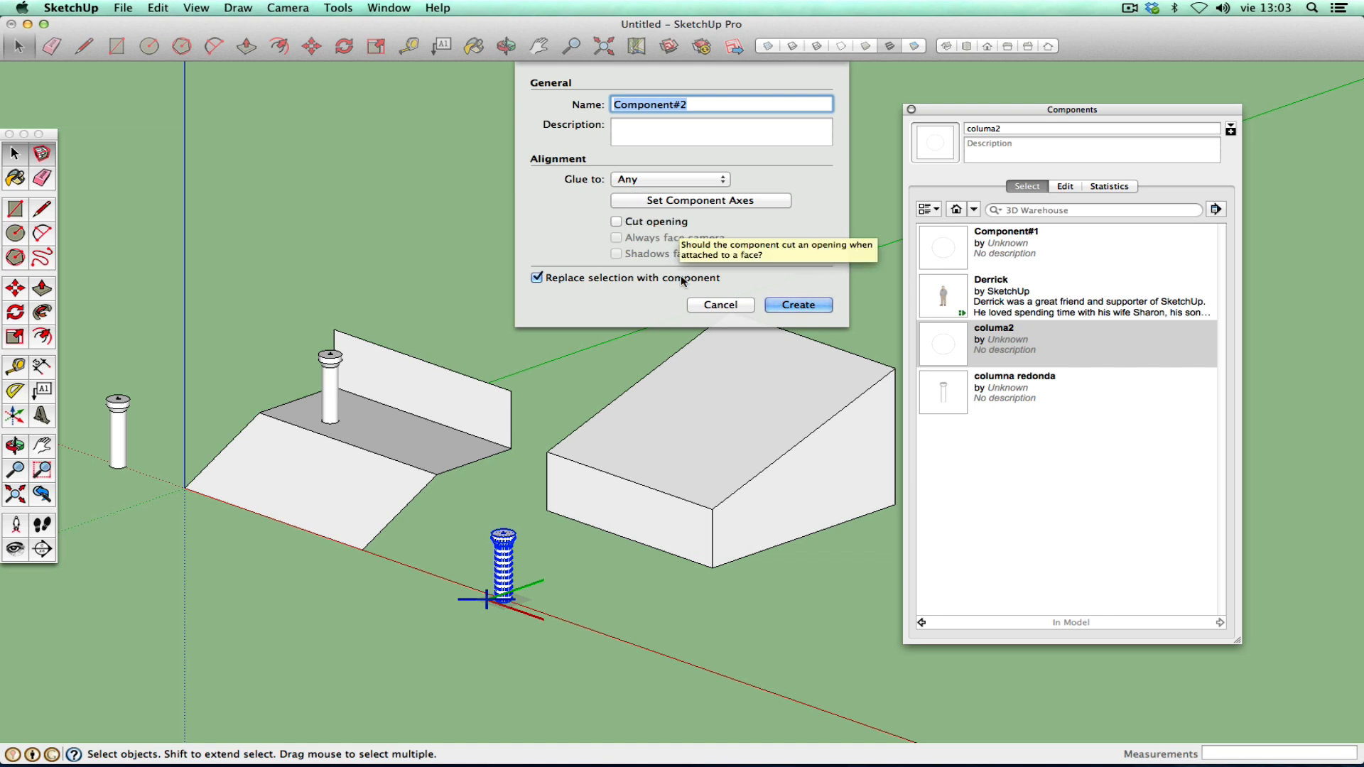
pyautogui.press('Return')
pyautogui.click(534, 543)
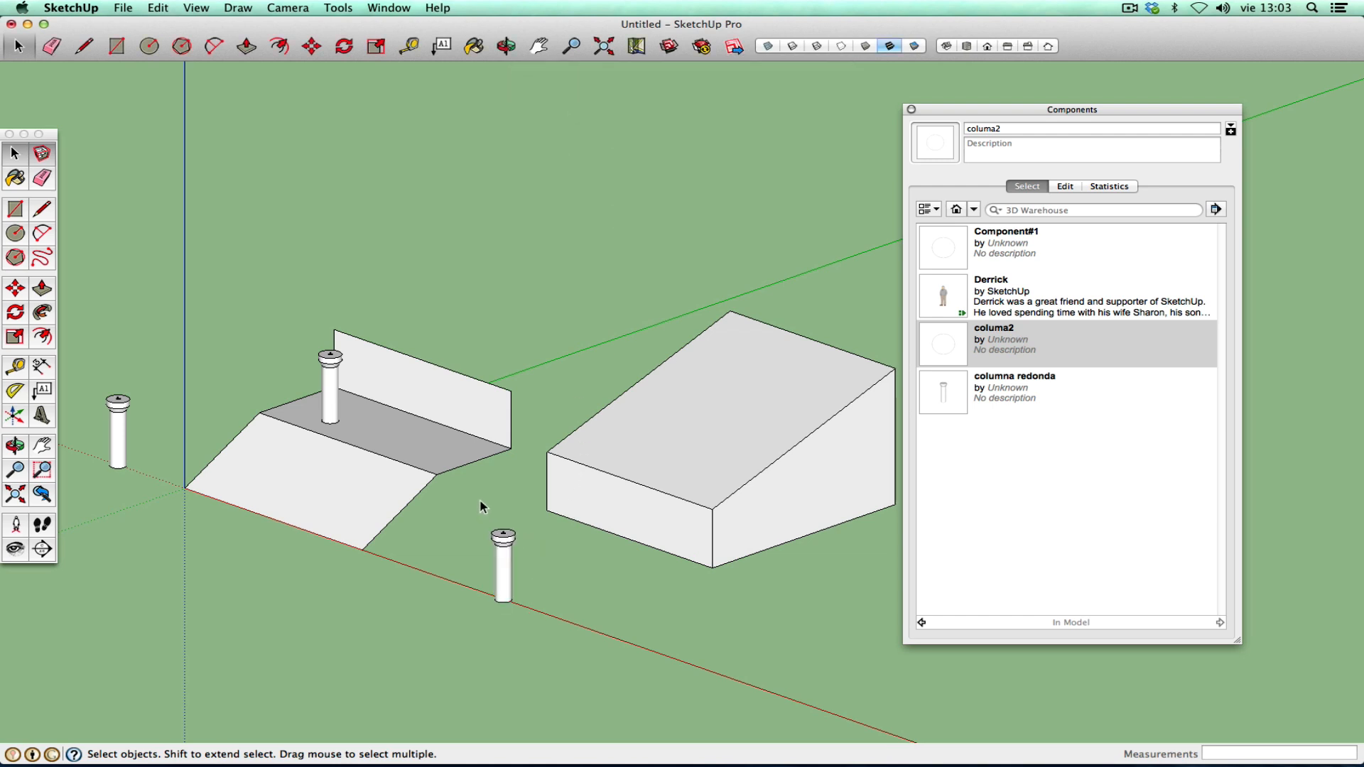
# - Delete the columns, the folded surface and the wedge to leave the model empty
pyautogui.scroll(-5, 558, 471)
pyautogui.moveTo(283, 356); pyautogui.dragTo(822, 640)
pyautogui.press('Delete')
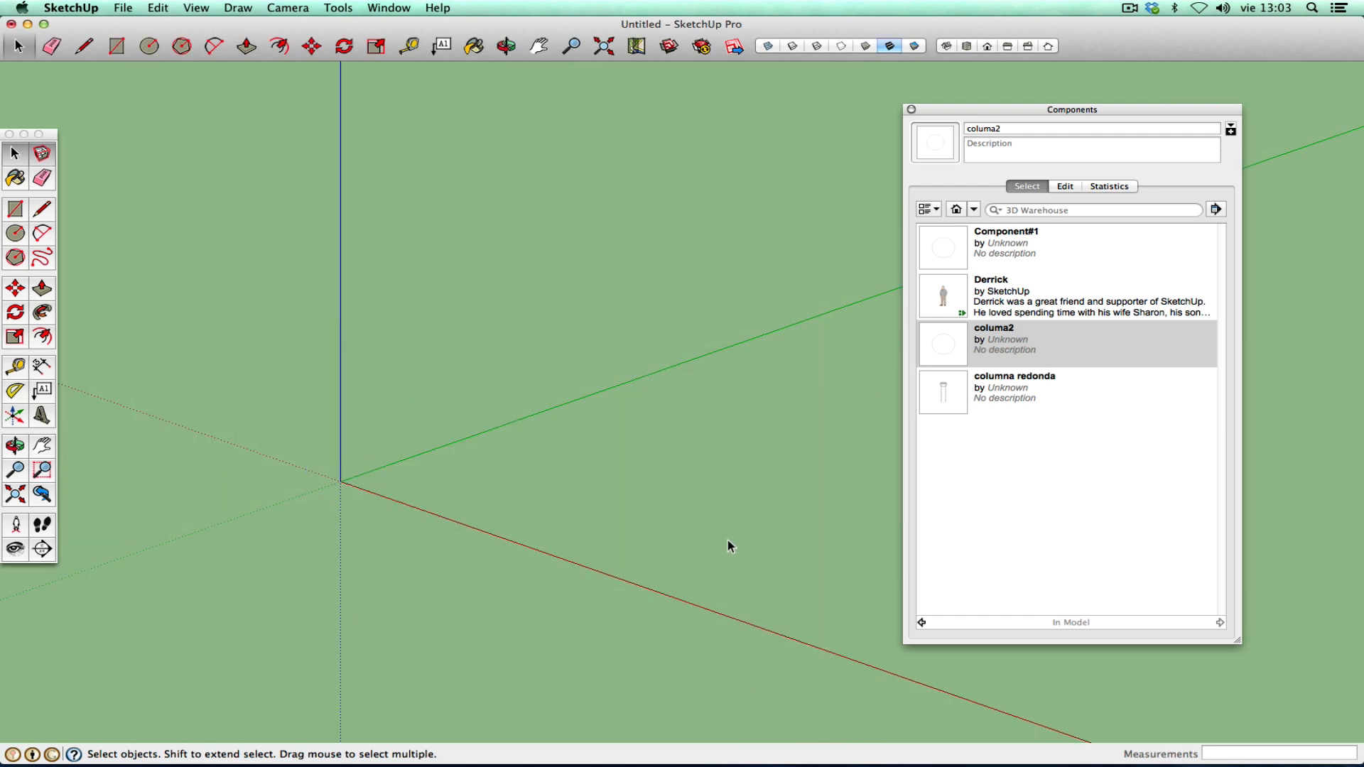
# - Draw a ground rectangle about 16.75 by 1.98 m from the origin along the red axis
pyautogui.click(15, 208)
pyautogui.click(340, 482)
pyautogui.click(576, 547)
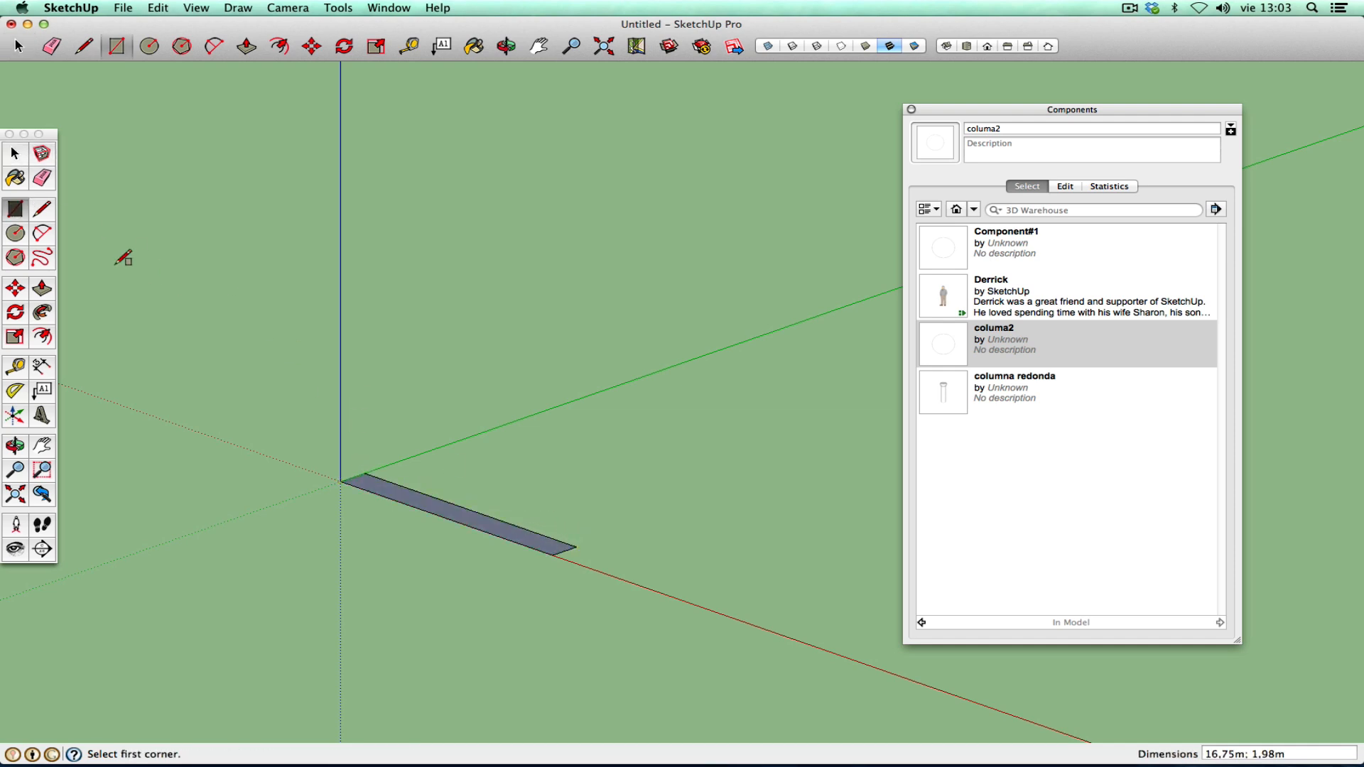
# - Push/Pull the rectangle up into a block, extend its front face outward, and lower its top face by about 1.29 m
pyautogui.click(47, 291)
pyautogui.click(429, 506)
pyautogui.click(417, 360)
pyautogui.click(417, 396)
pyautogui.click(376, 423)
pyautogui.click(375, 423)
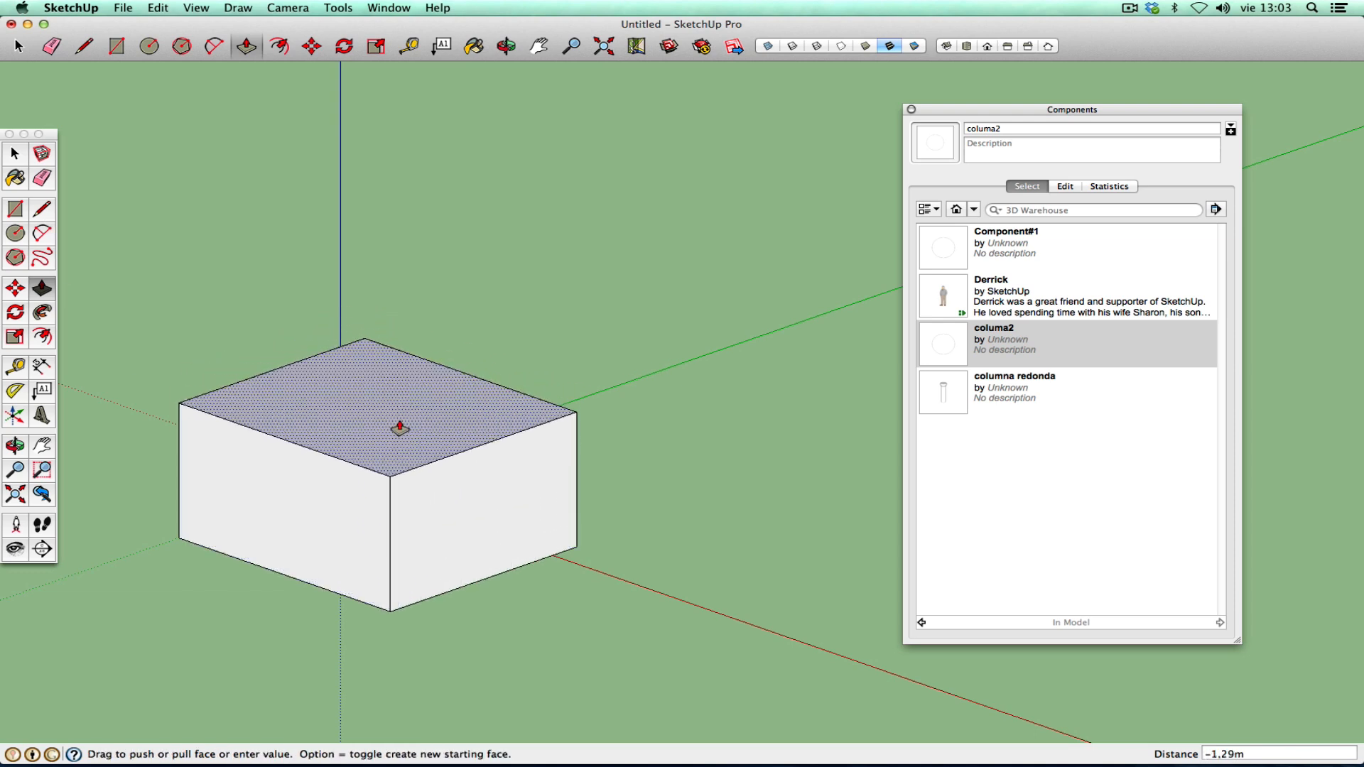
pyautogui.click(400, 429)
# - Draw a window-sized rectangle on the ground in front of the block
pyautogui.click(44, 446)
pyautogui.moveTo(60, 427); pyautogui.dragTo(305, 348)
pyautogui.click(15, 211)
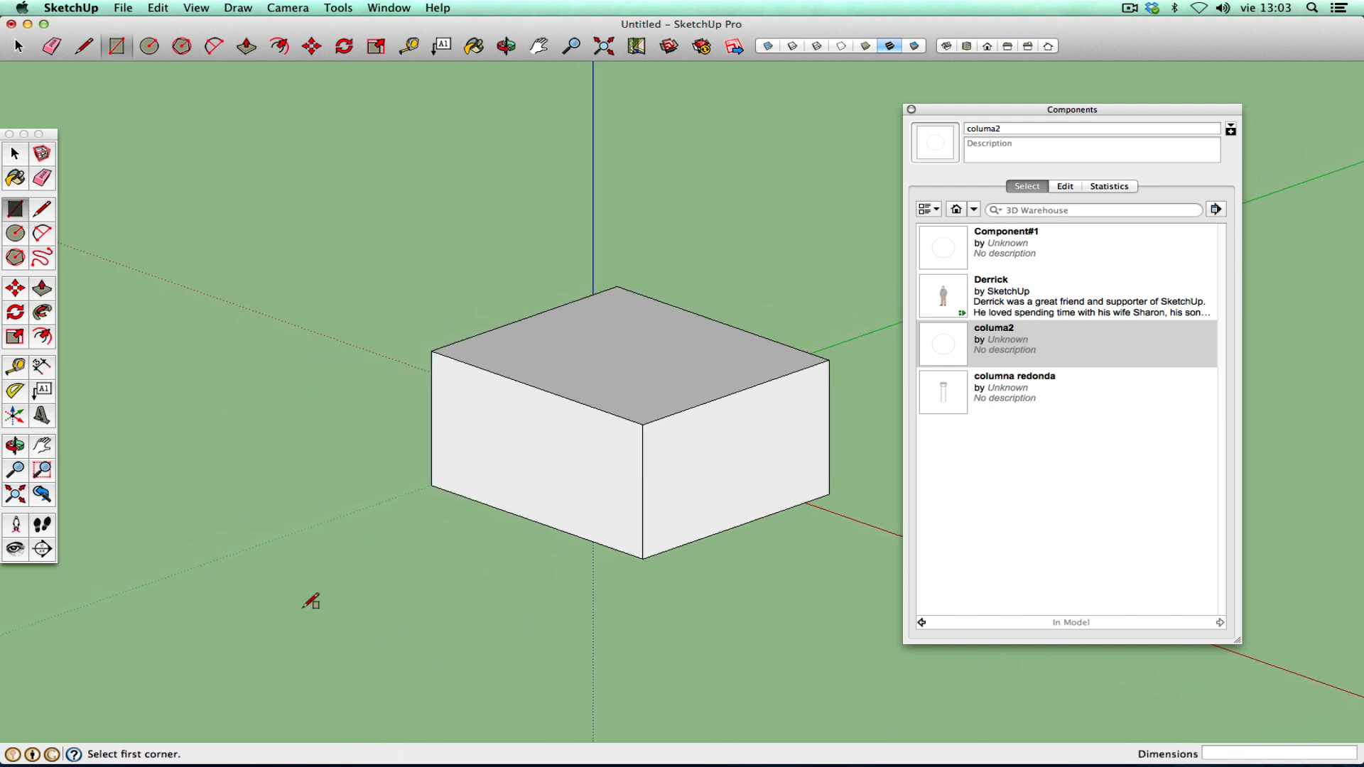
pyautogui.click(277, 563)
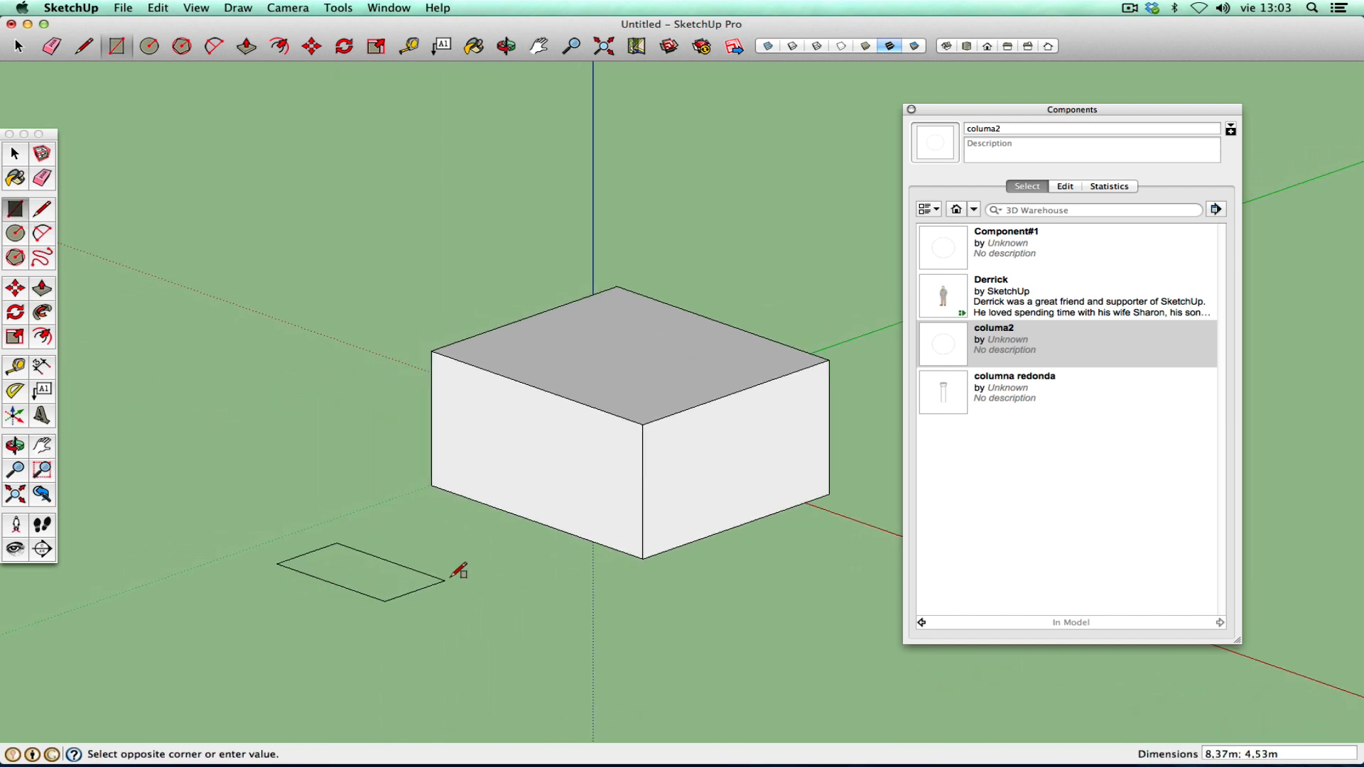
pyautogui.click(477, 558)
# - Divide the small rectangle into two halves with a line about 7.23 m long between the midpoints of opposite edges
pyautogui.scroll(-2, 396, 587)
pyautogui.scroll(4, 405, 587)
pyautogui.scroll(2, 408, 586)
pyautogui.click(42, 209)
pyautogui.click(275, 575)
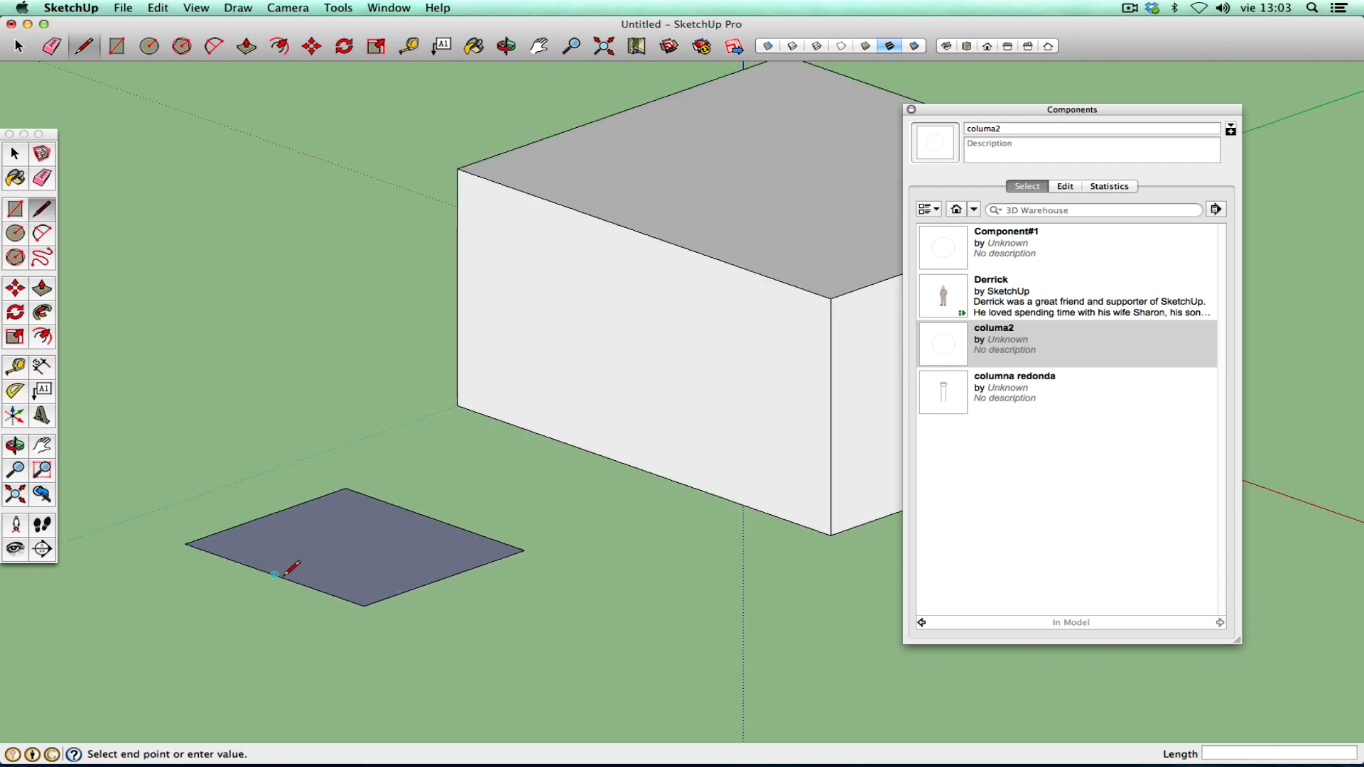
pyautogui.click(435, 520)
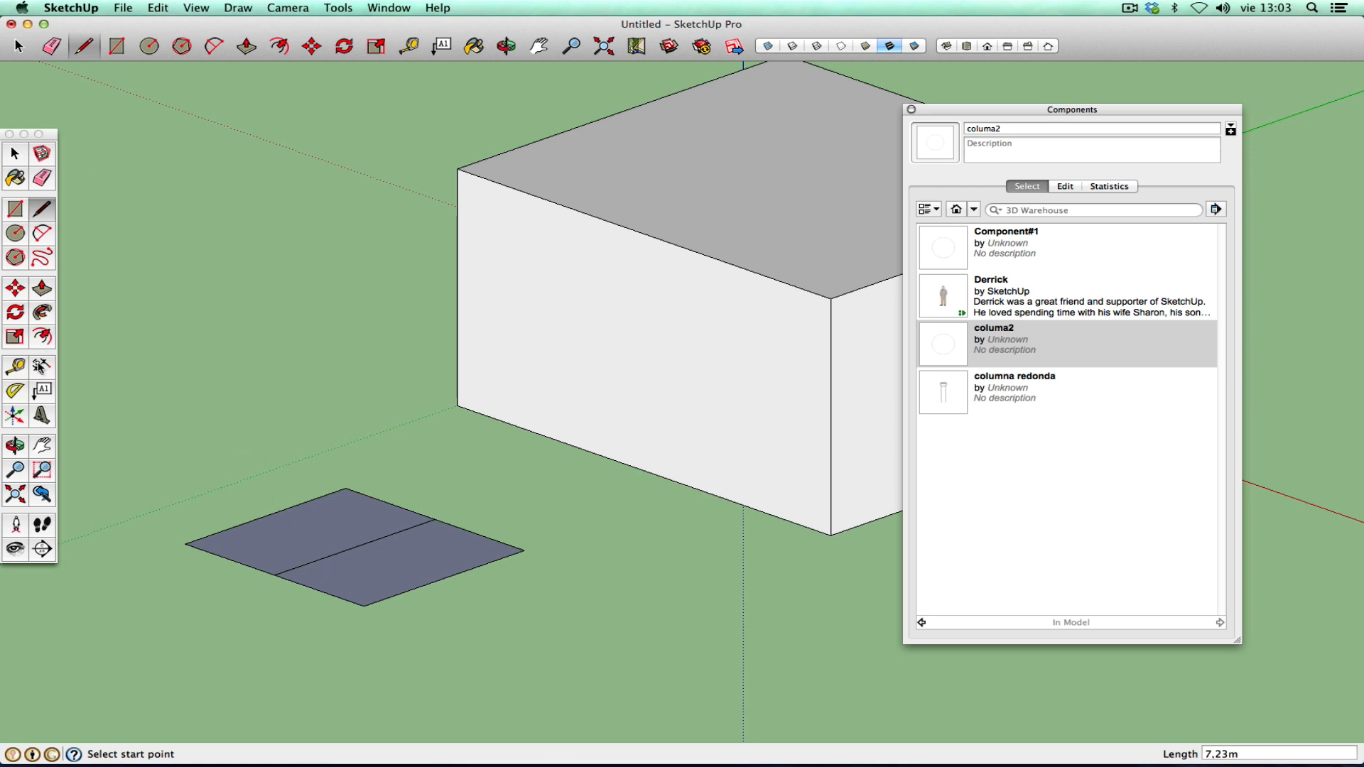
# - Offset the outlines of both rectangle halves inward, the first by about 0.74 m, to form two window panes
pyautogui.click(43, 335)
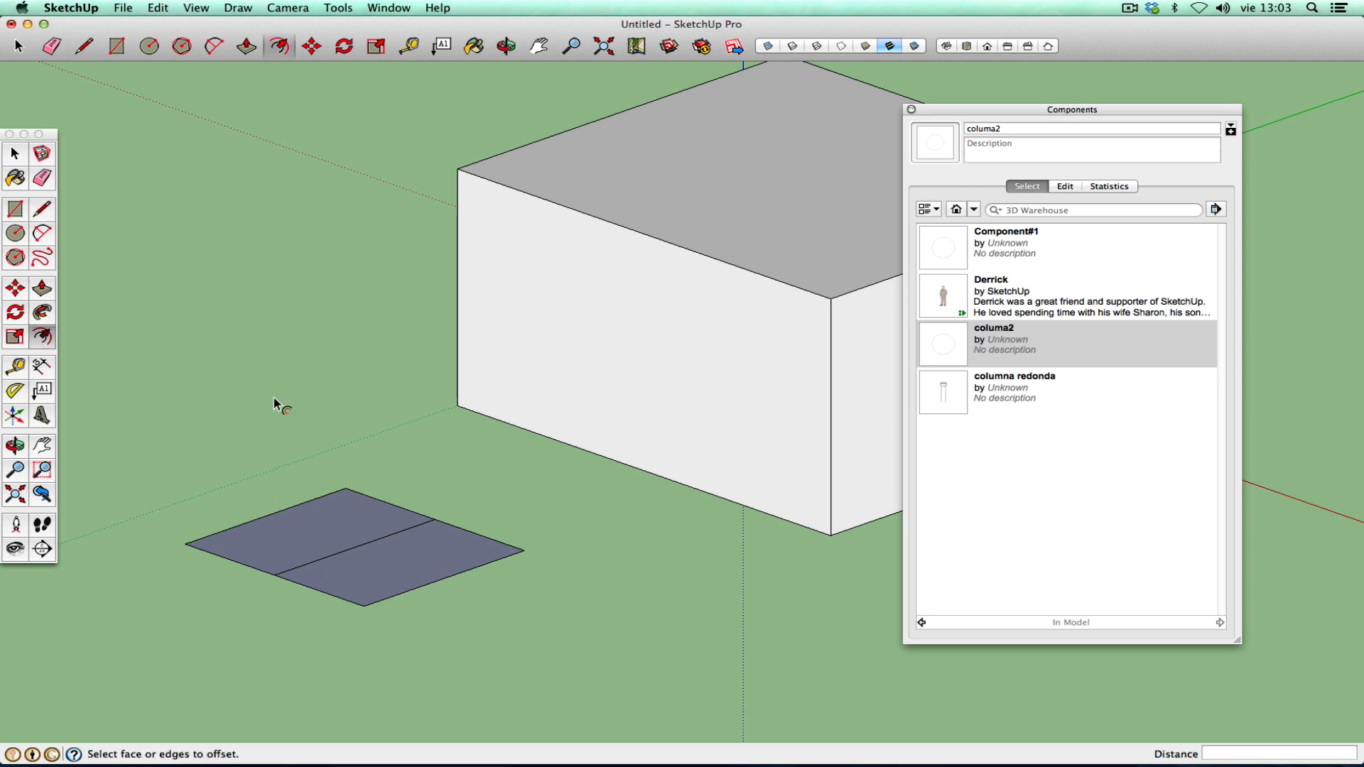
pyautogui.click(333, 511)
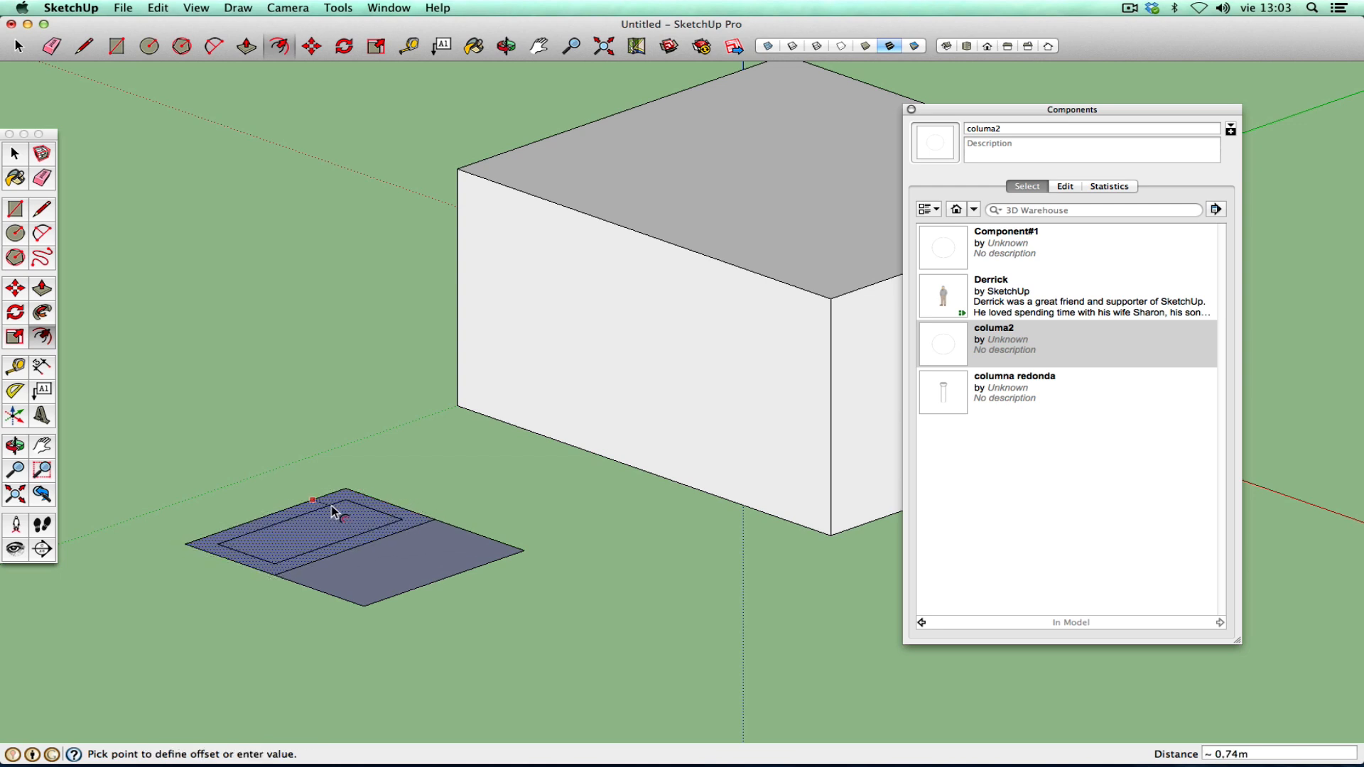
pyautogui.click(334, 511)
pyautogui.moveTo(335, 511); pyautogui.dragTo(299, 568, button='middle')
pyautogui.scroll(4, 299, 569)
pyautogui.click(366, 612)
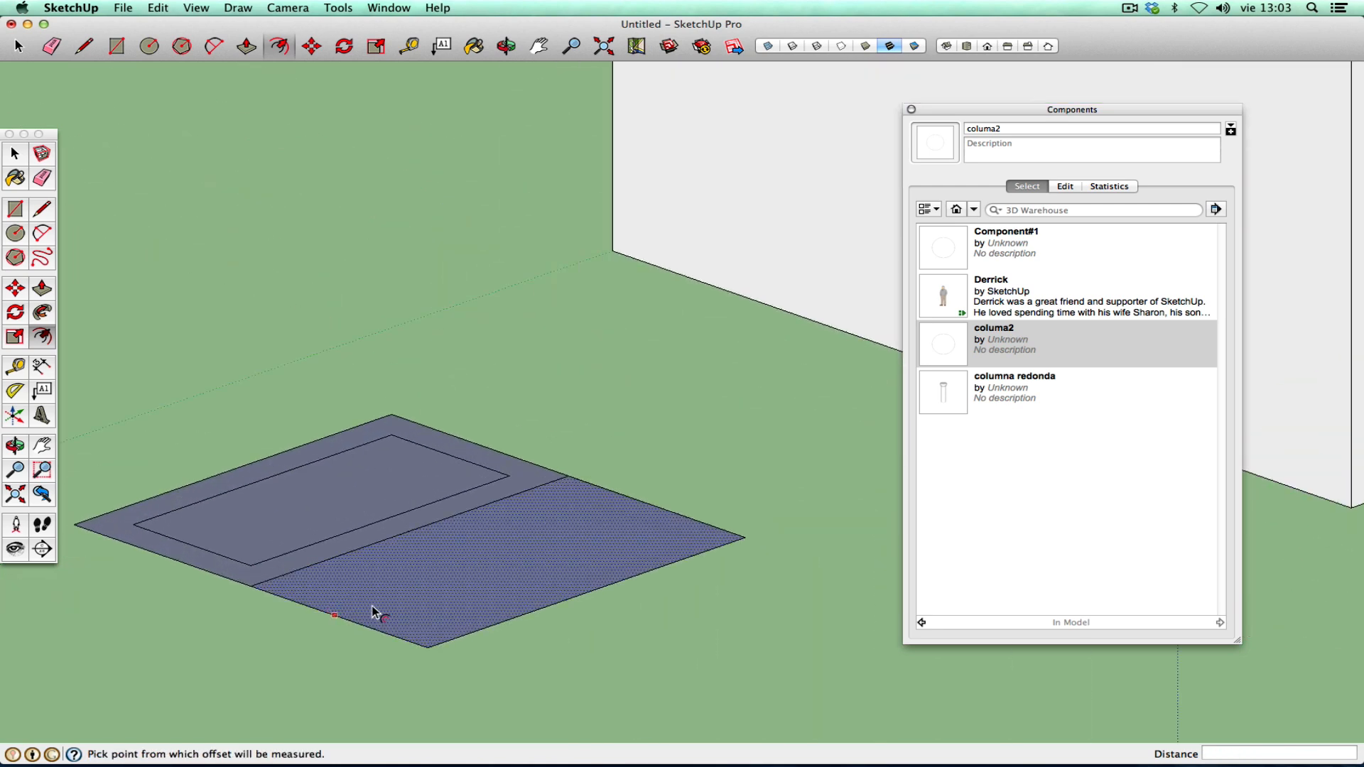
pyautogui.click(464, 576)
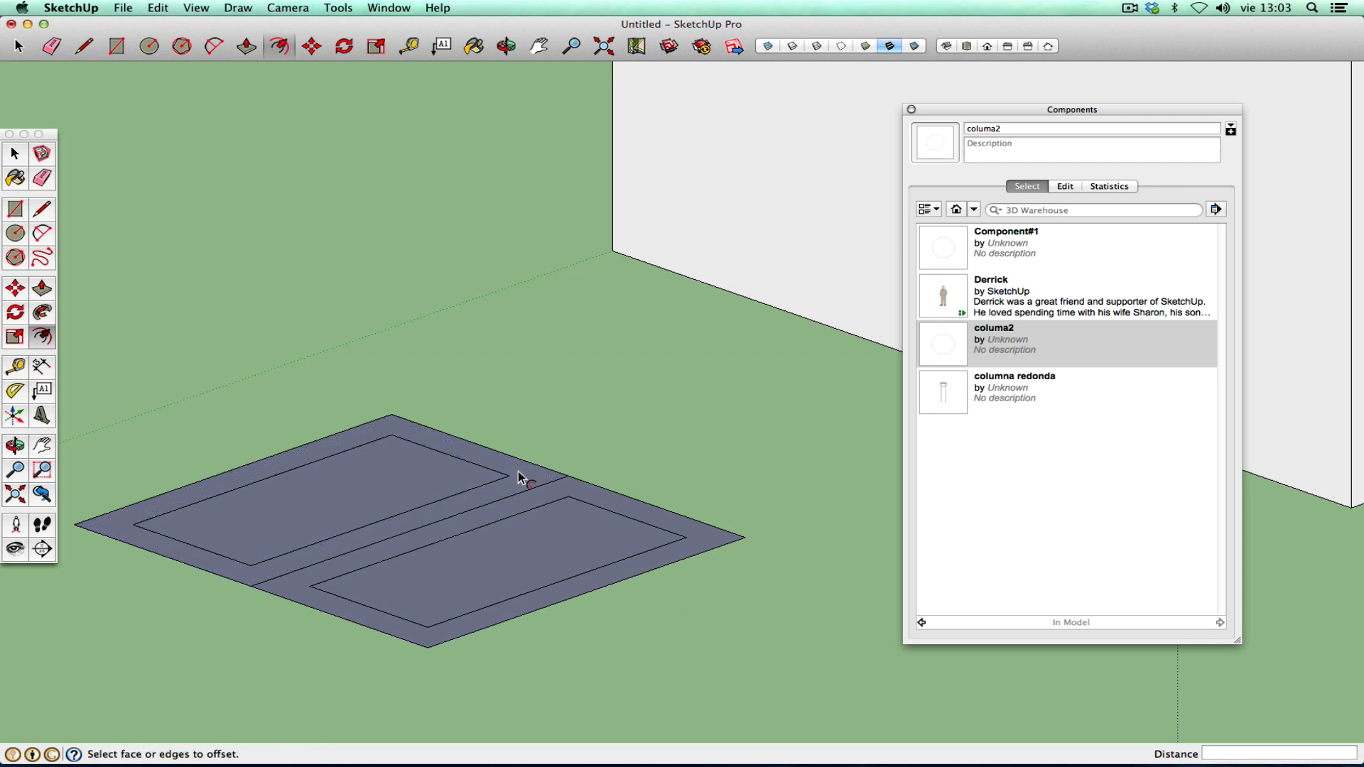
# - Erase the dividing line between the halves and delete both inner pane faces to leave an open window frame
pyautogui.click(40, 179)
pyautogui.click(540, 486)
pyautogui.click(15, 153)
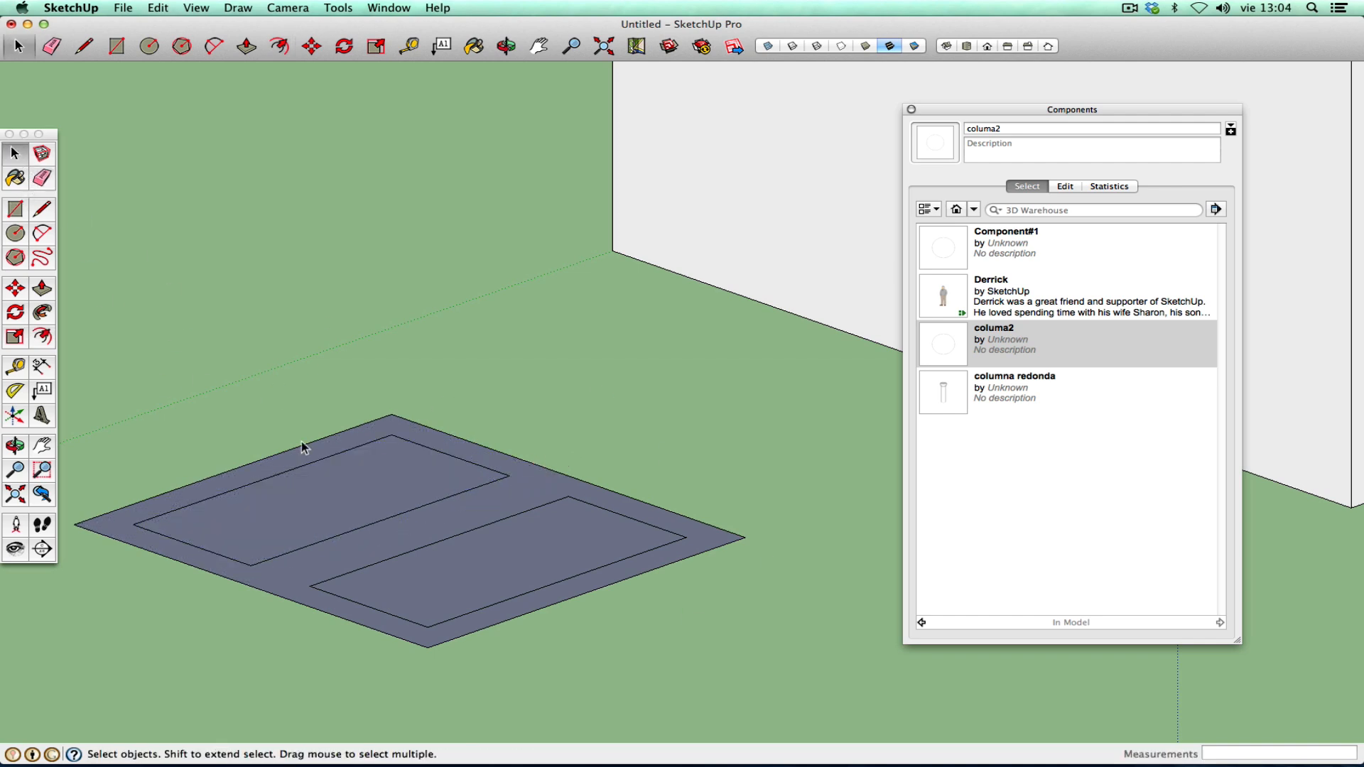
pyautogui.click(300, 529)
pyautogui.press('Delete')
pyautogui.click(455, 594)
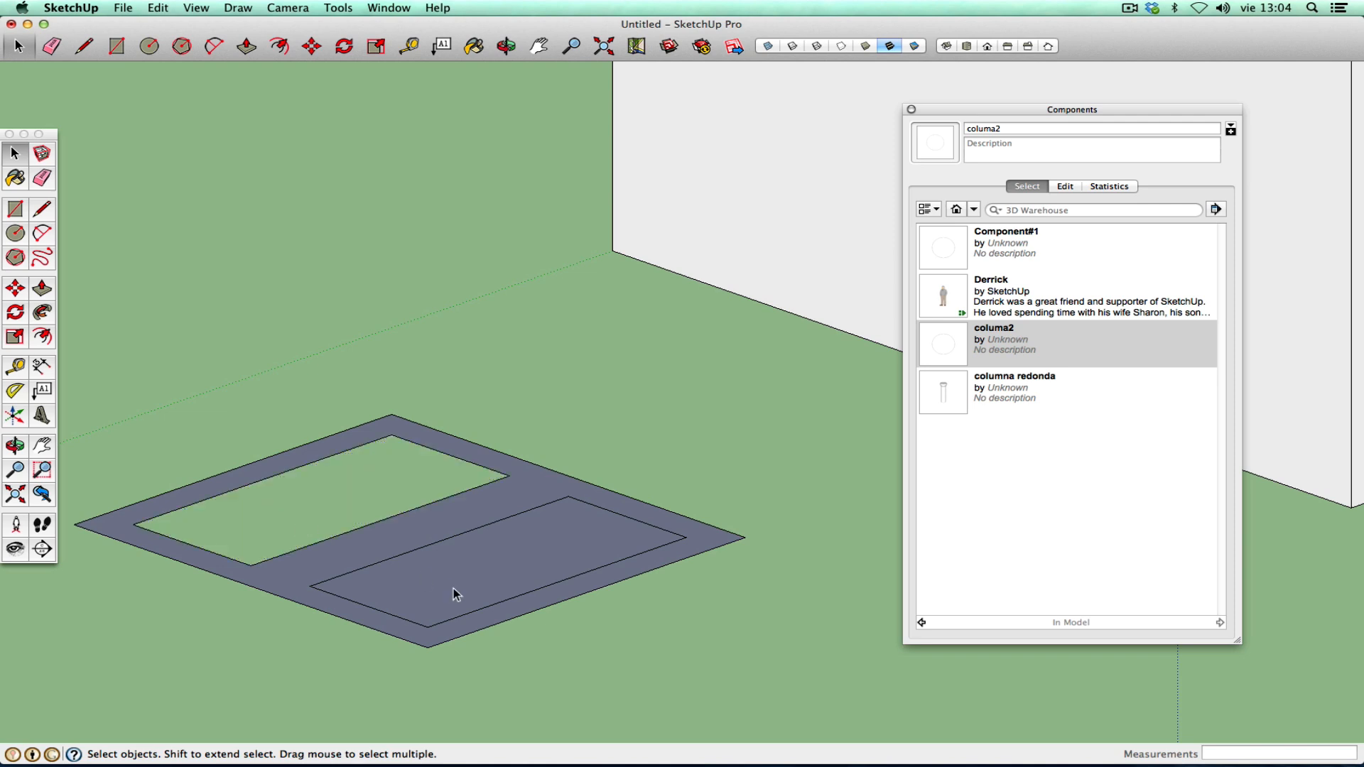
pyautogui.press('Delete')
# - Push/Pull the window frame face up by about 0.54 m
pyautogui.click(40, 290)
pyautogui.moveTo(204, 493)
pyautogui.mouseDown()
pyautogui.moveTo(207, 435)
pyautogui.moveTo(204, 467)
pyautogui.mouseUp()
pyautogui.scroll(-1, 424, 563)
pyautogui.scroll(-4, 424, 564)
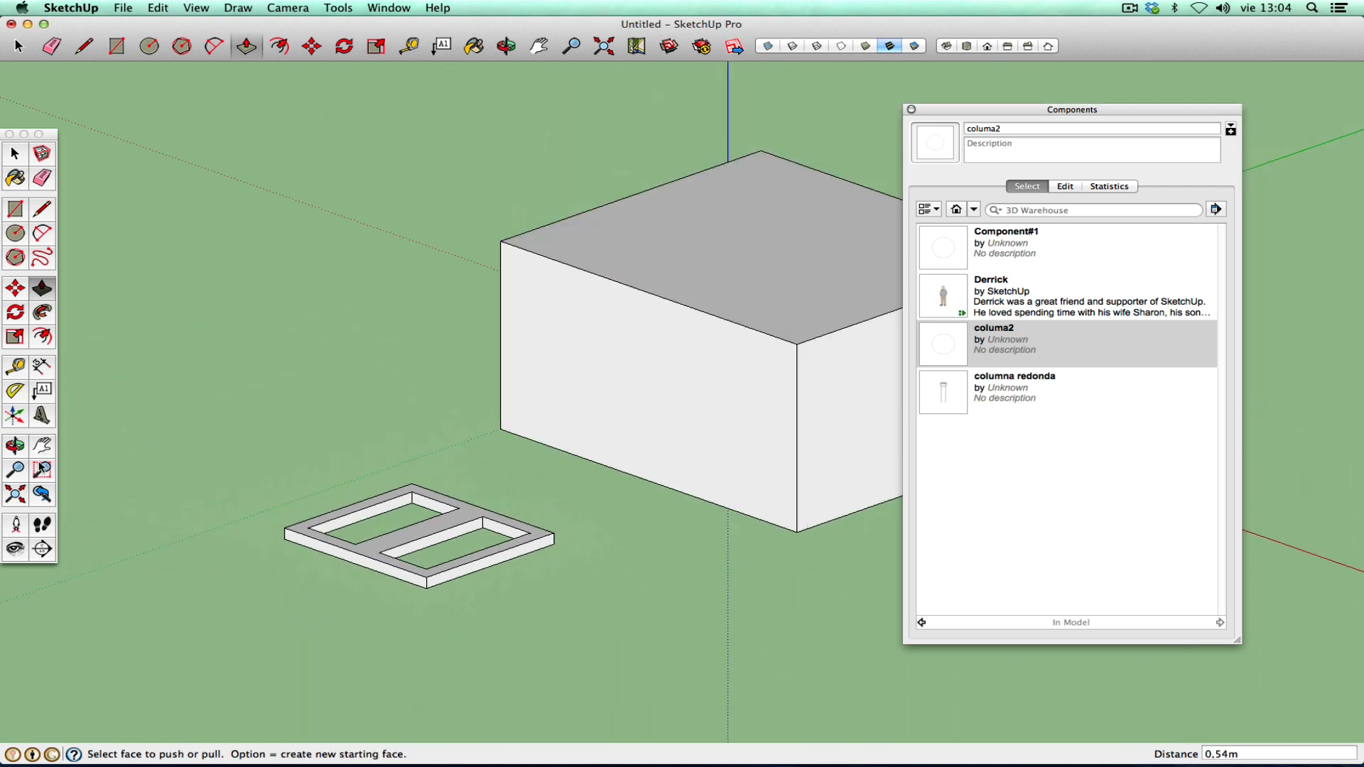
pyautogui.click(15, 446)
pyautogui.moveTo(79, 463); pyautogui.dragTo(337, 491)
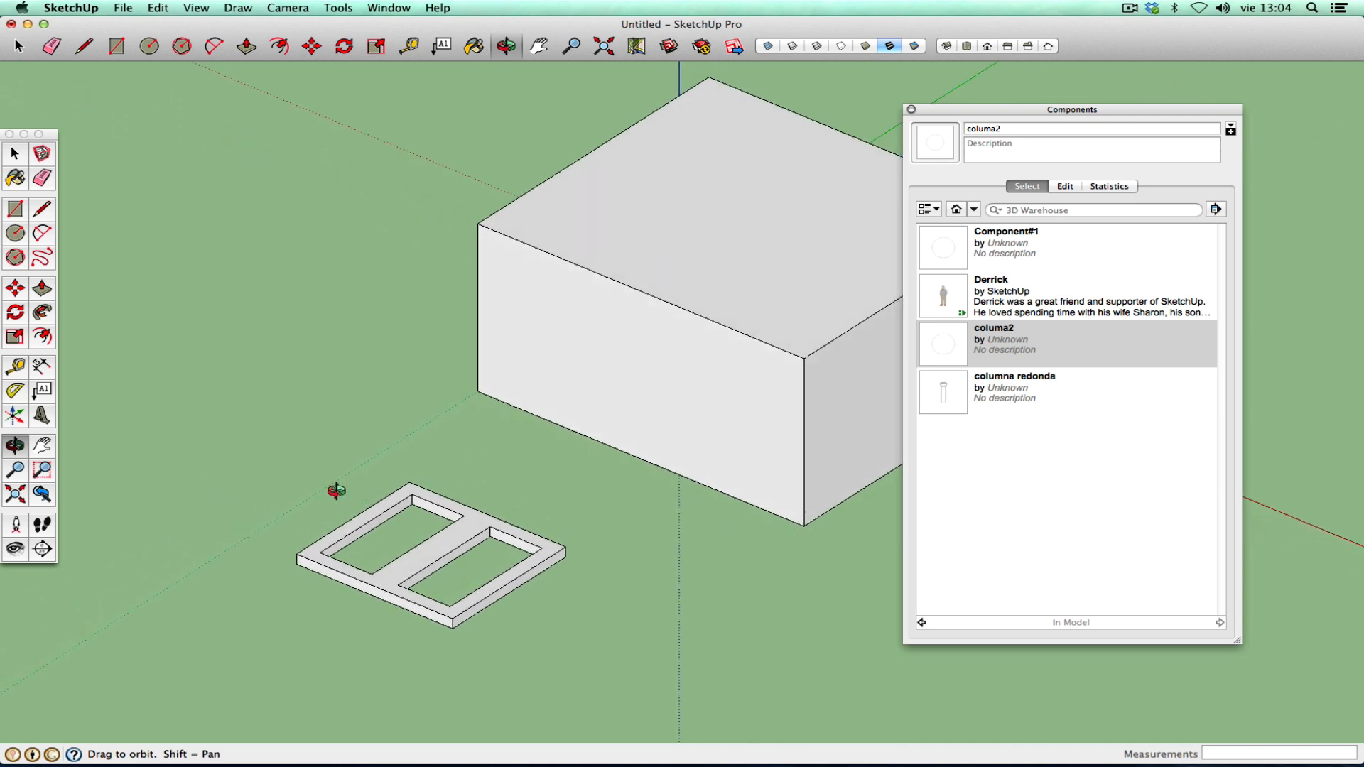
pyautogui.click(42, 337)
pyautogui.click(379, 519)
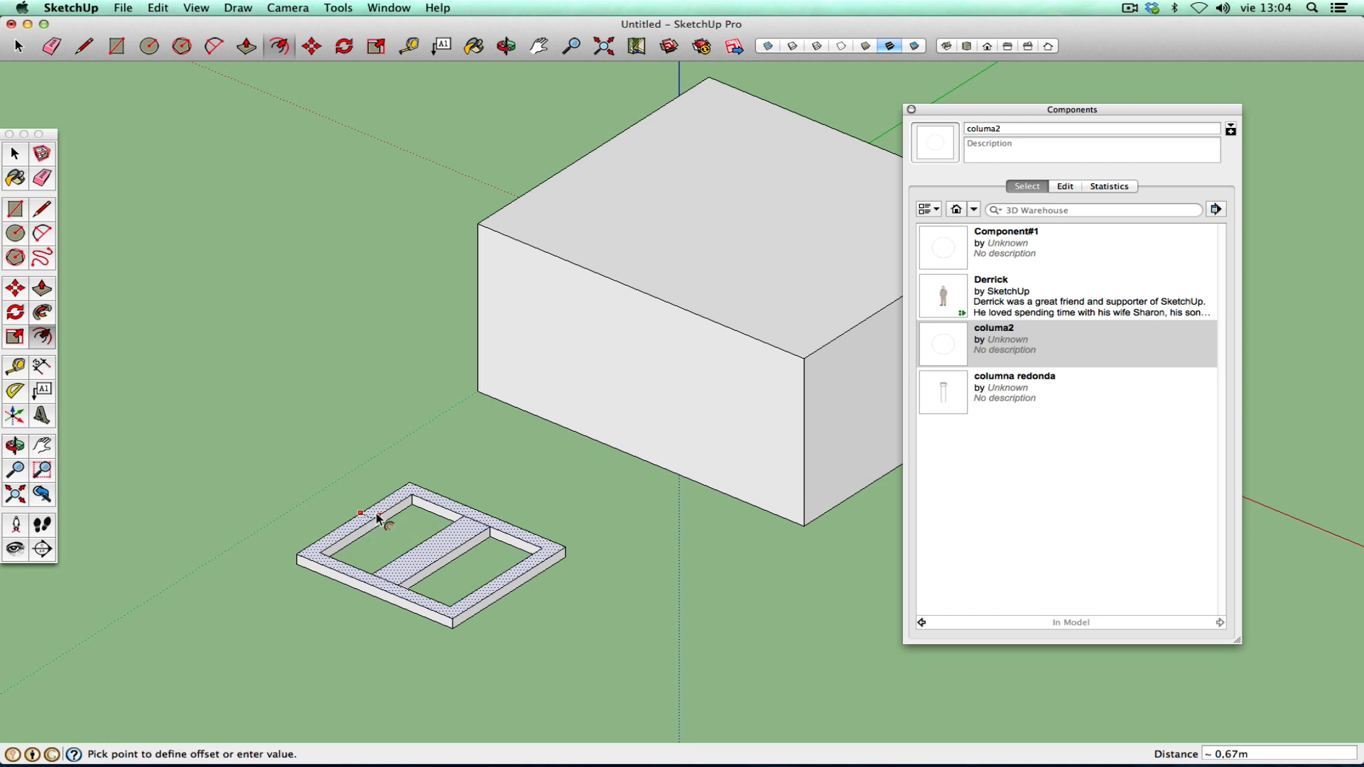
pyautogui.click(375, 534)
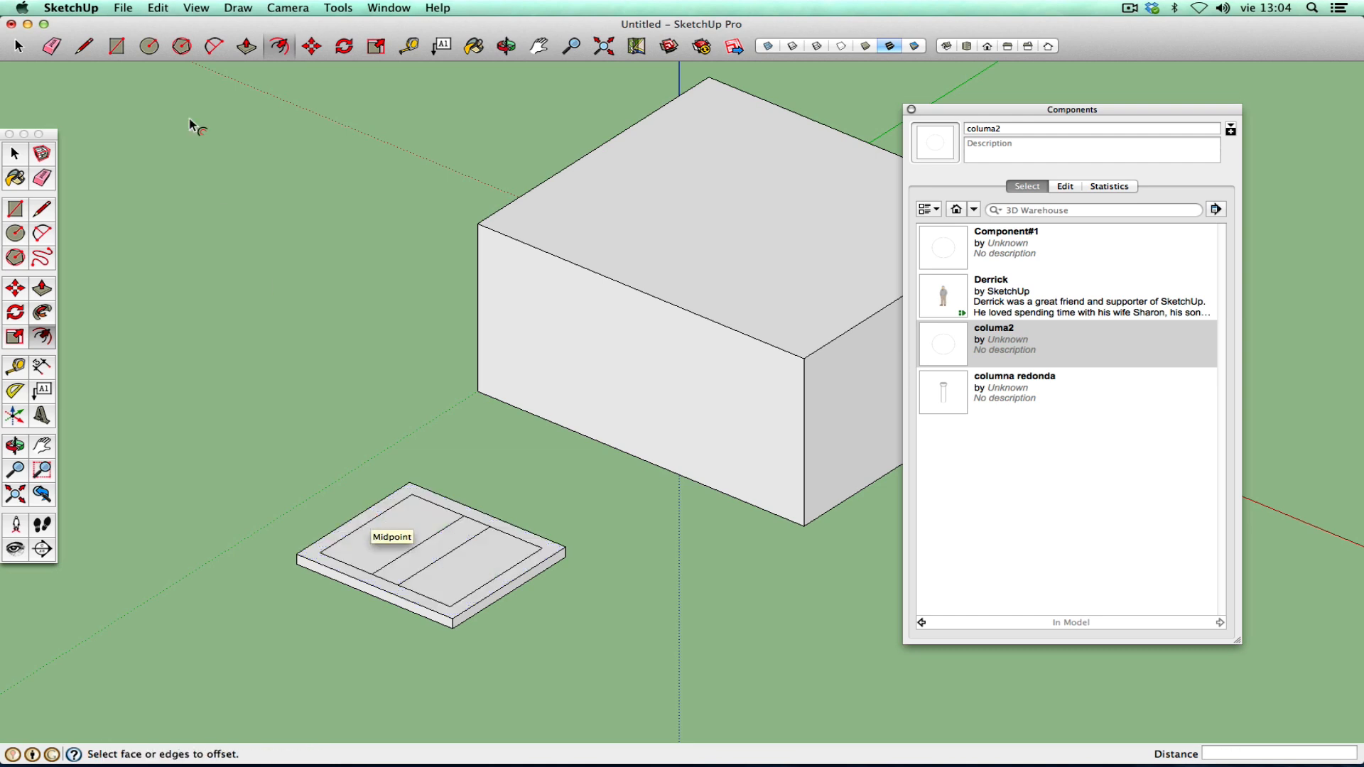
pyautogui.click(157, 8)
pyautogui.click(186, 26)
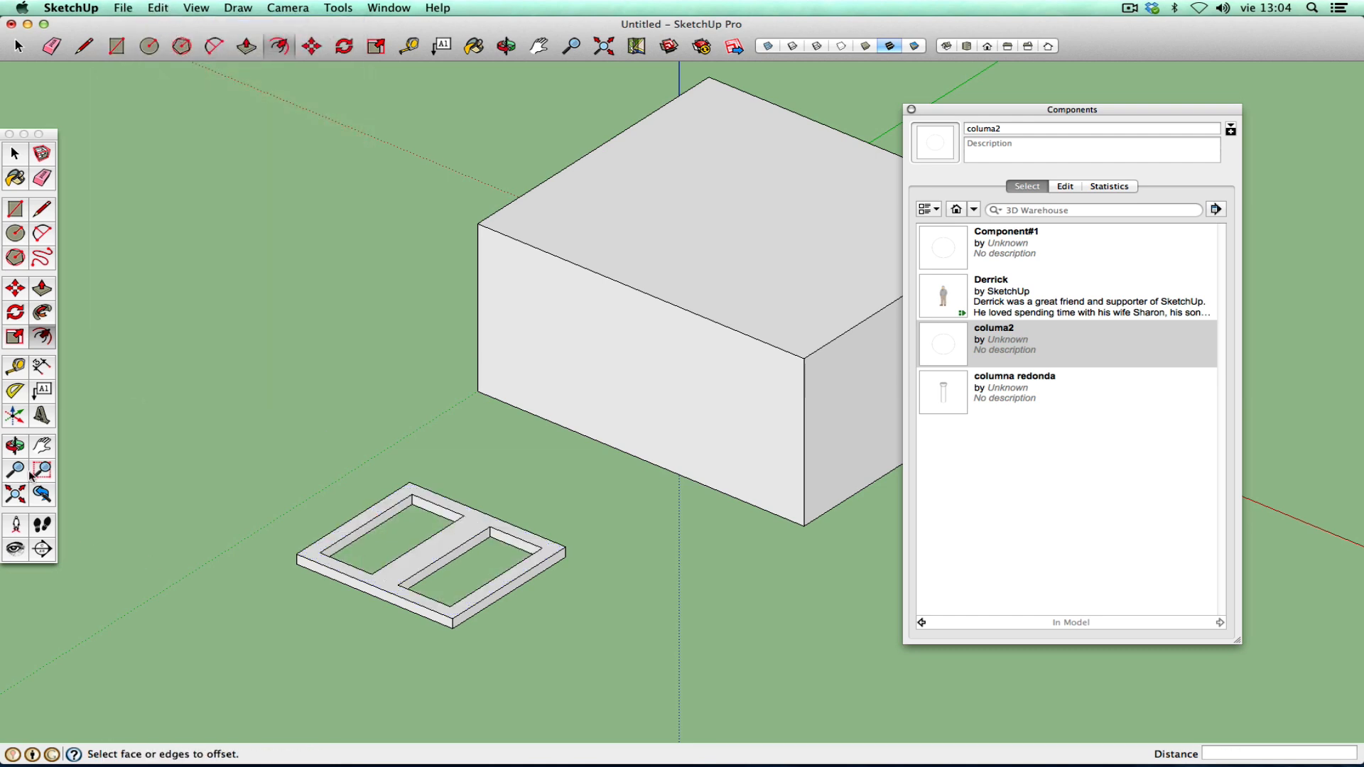
# - Offset the window frame's outer edge inward twice, the second time by about 0.31 m, to outline a narrow band on the top face
pyautogui.click(15, 446)
pyautogui.moveTo(91, 487); pyautogui.dragTo(356, 736)
pyautogui.click(42, 446)
pyautogui.moveTo(392, 576); pyautogui.dragTo(455, 371)
pyautogui.scroll(3, 451, 371)
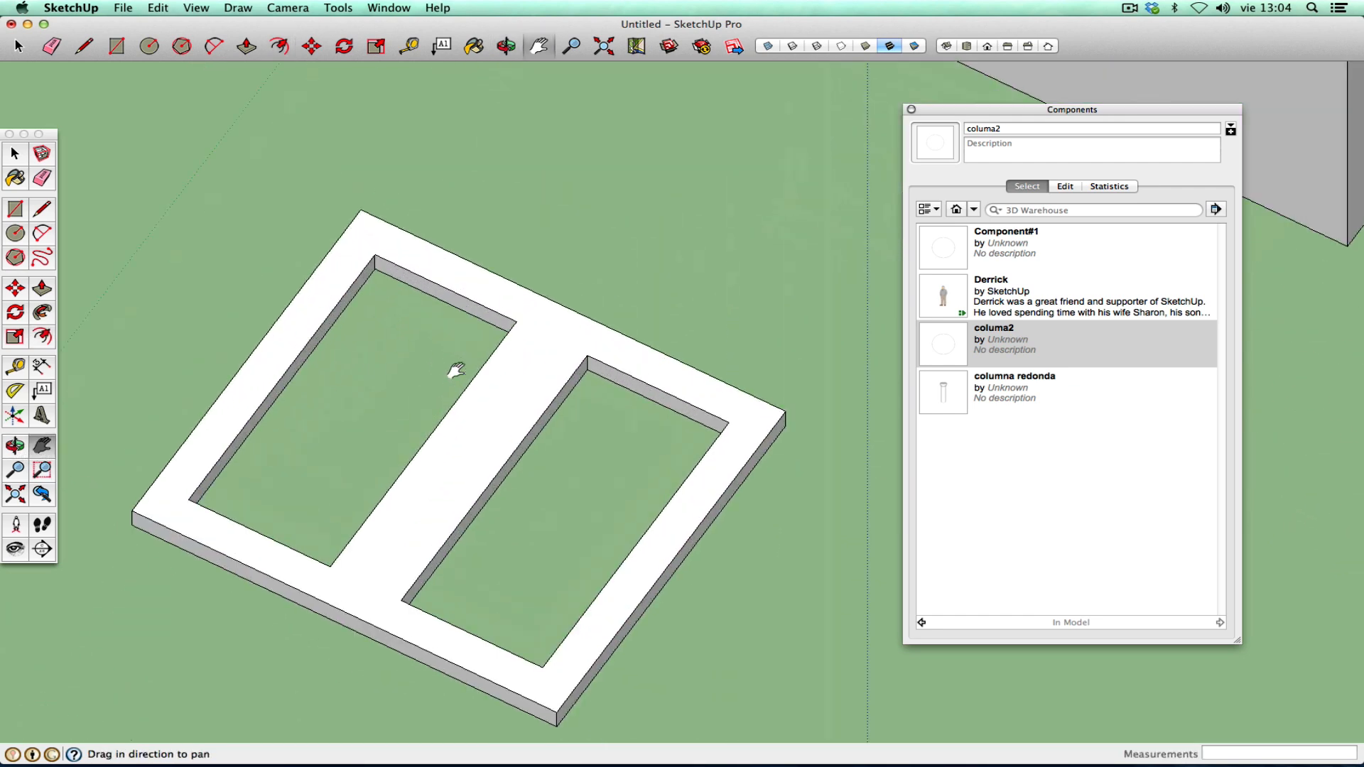
pyautogui.moveTo(463, 457); pyautogui.dragTo(469, 409)
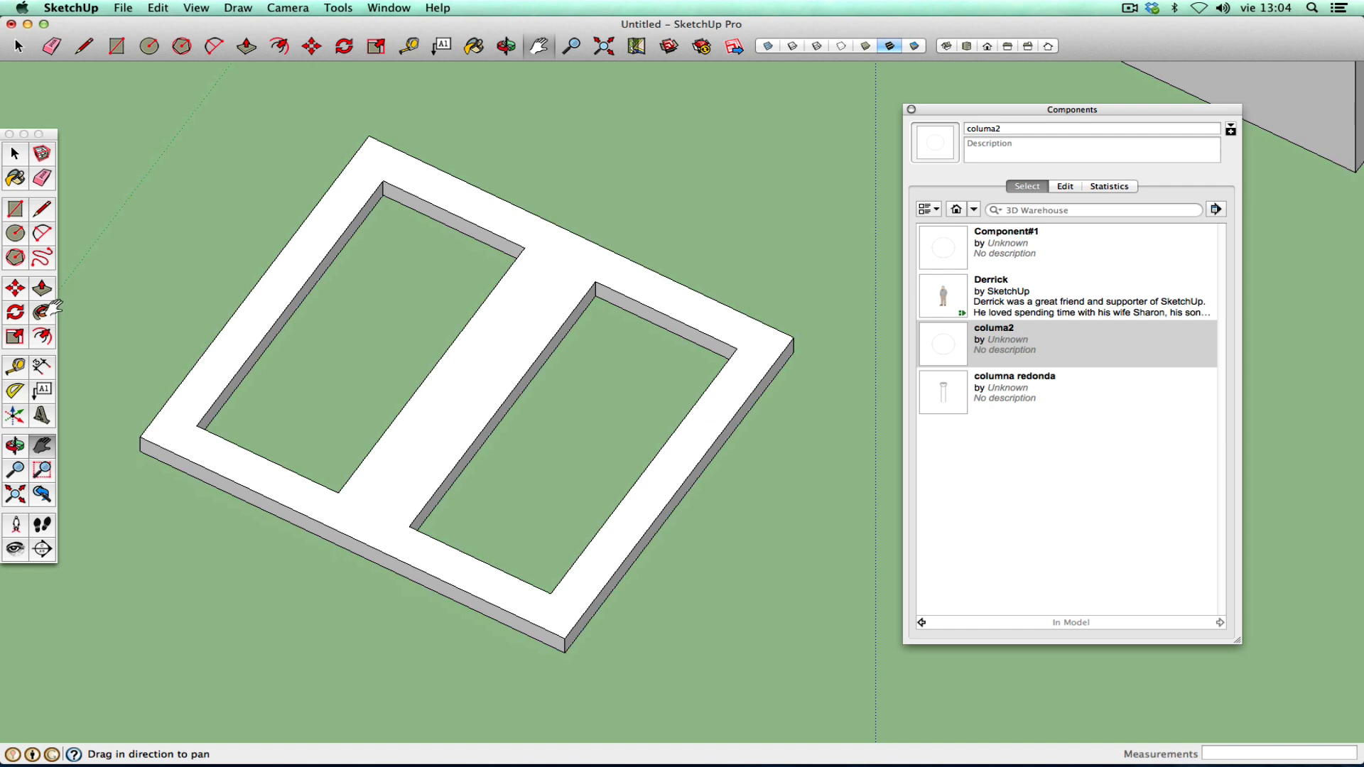
pyautogui.click(41, 336)
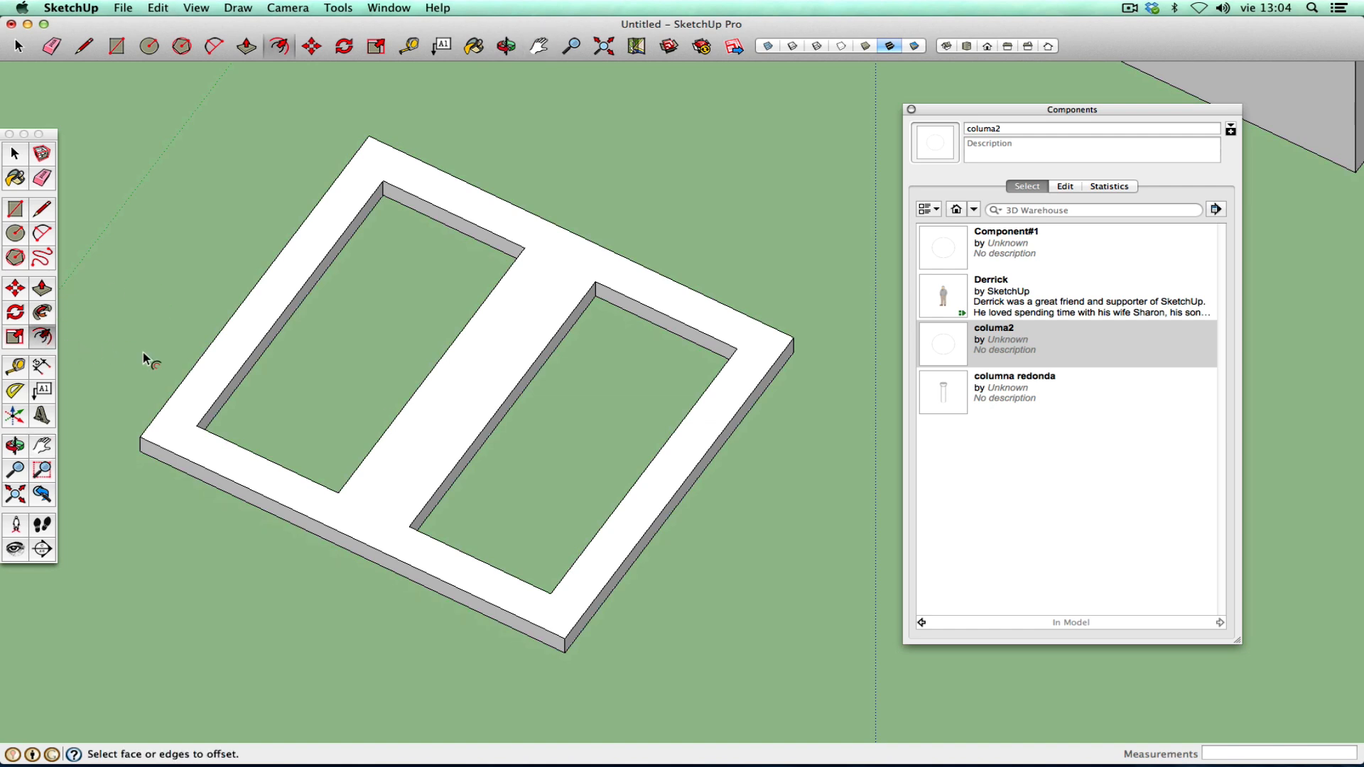
pyautogui.click(200, 366)
pyautogui.click(203, 377)
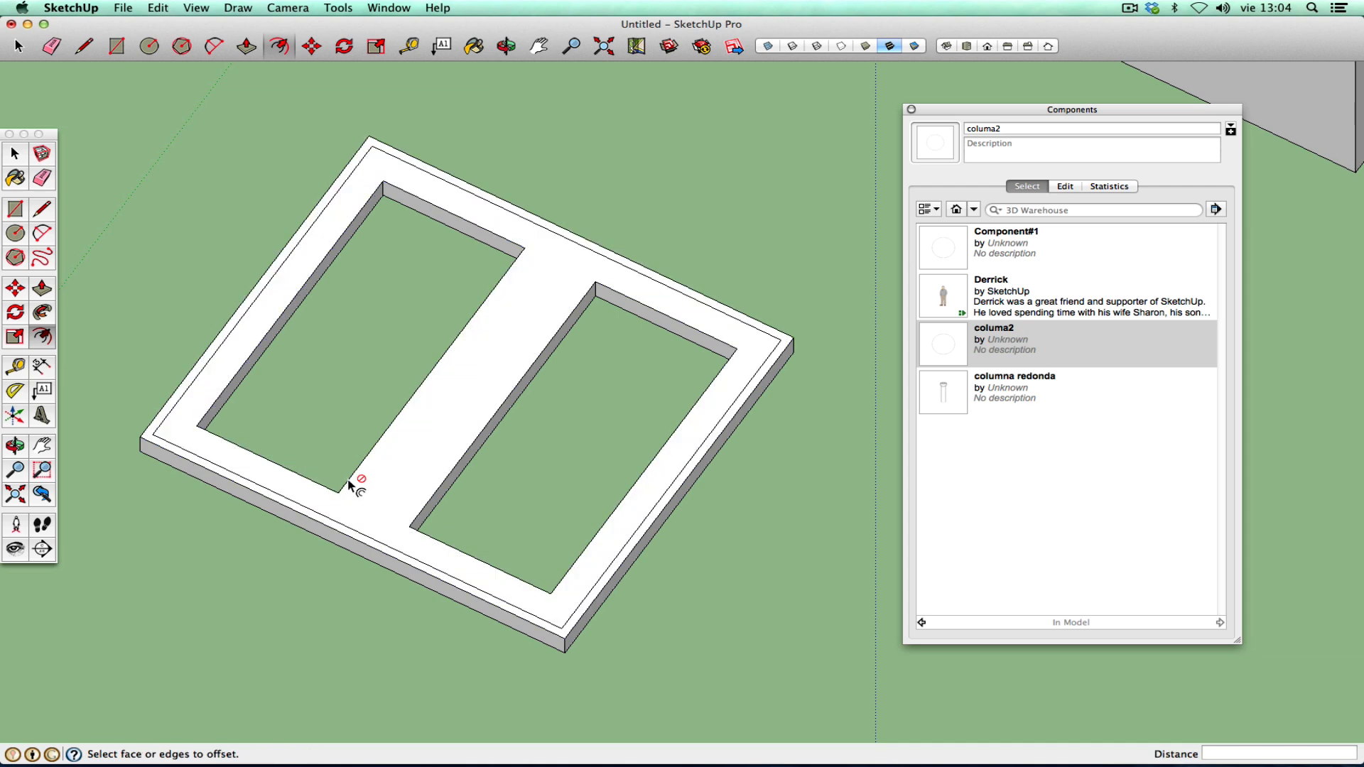
pyautogui.click(375, 491)
pyautogui.click(366, 515)
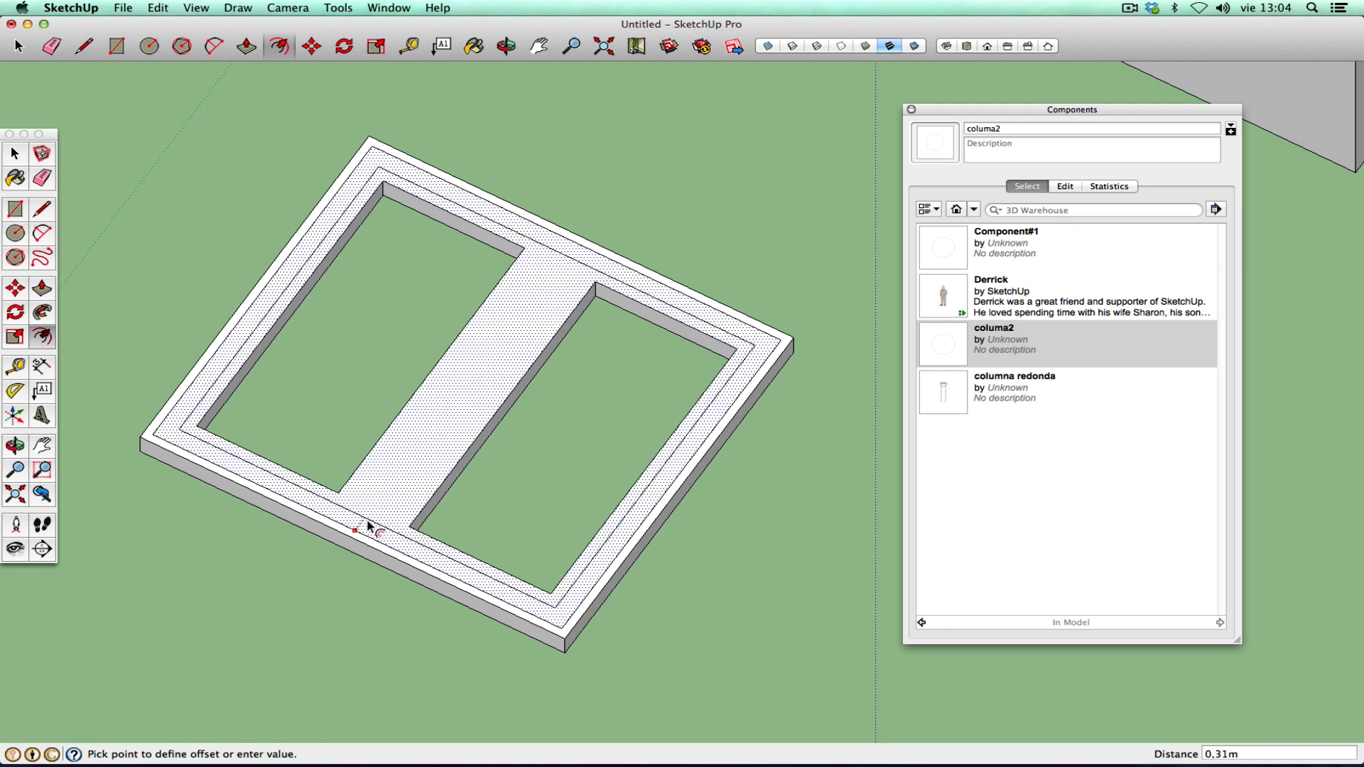
pyautogui.click(369, 526)
# - Push/Pull the narrow band down by about 0.14 m to form a groove around the window frame
pyautogui.press('p')
pyautogui.click(234, 360)
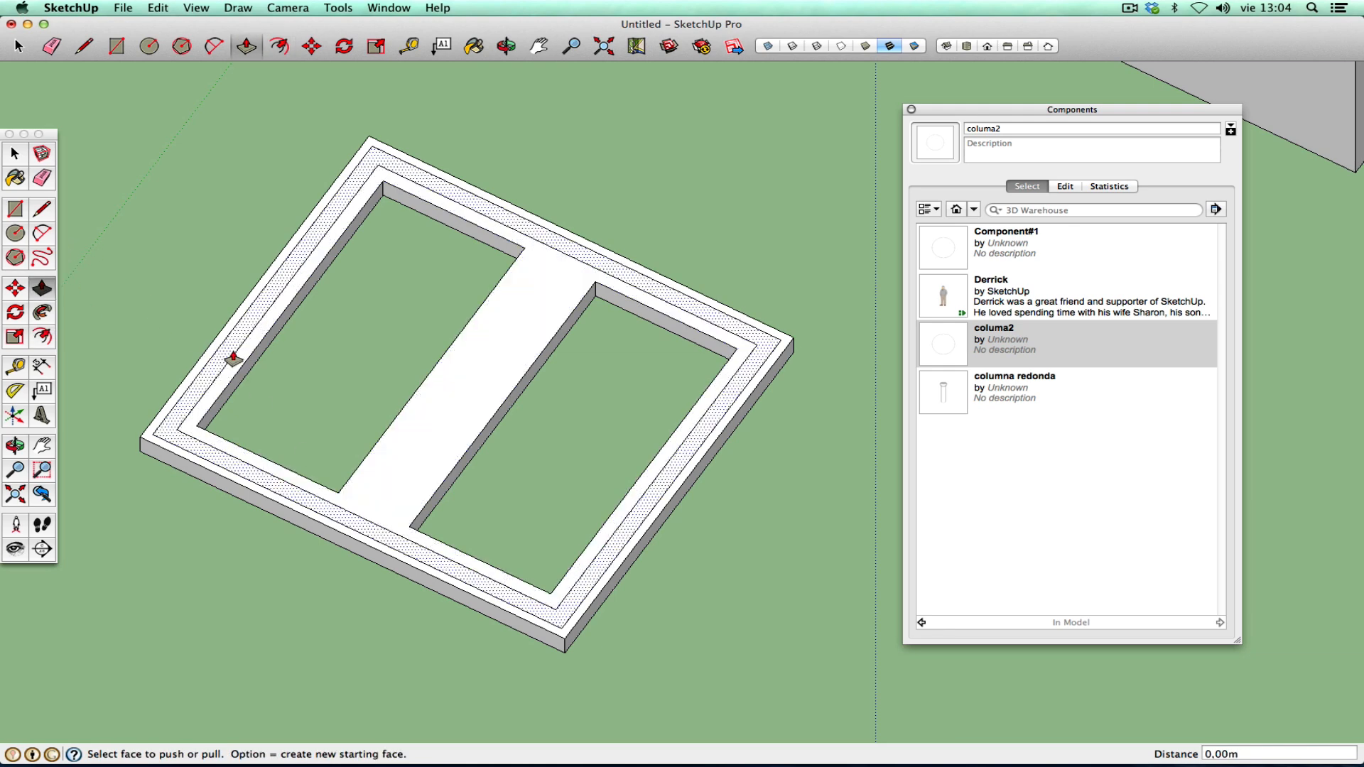
pyautogui.click(229, 357)
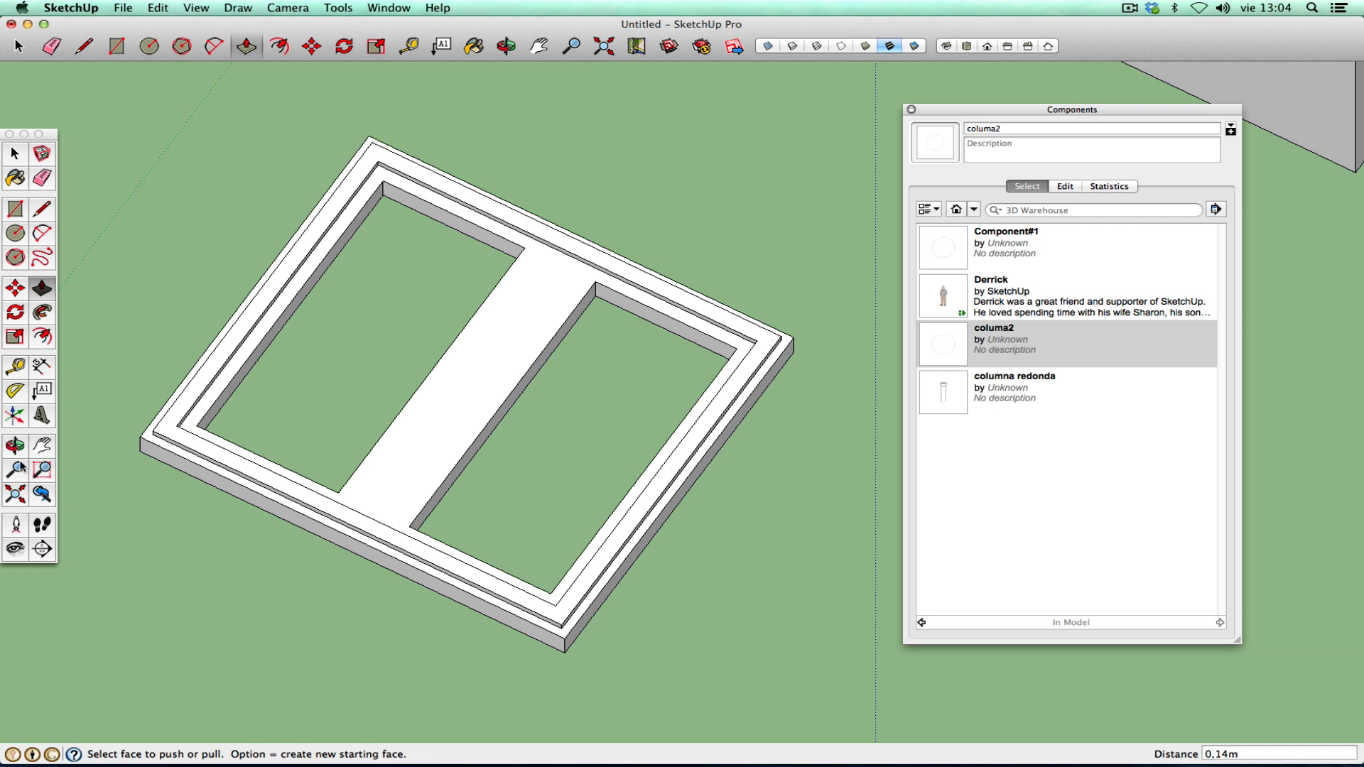
# - Select the whole window frame and start making a component from it, with Glue to set to Any
pyautogui.click(15, 446)
pyautogui.moveTo(227, 420); pyautogui.dragTo(309, 354)
pyautogui.scroll(4, 417, 399)
pyautogui.scroll(-7, 417, 399)
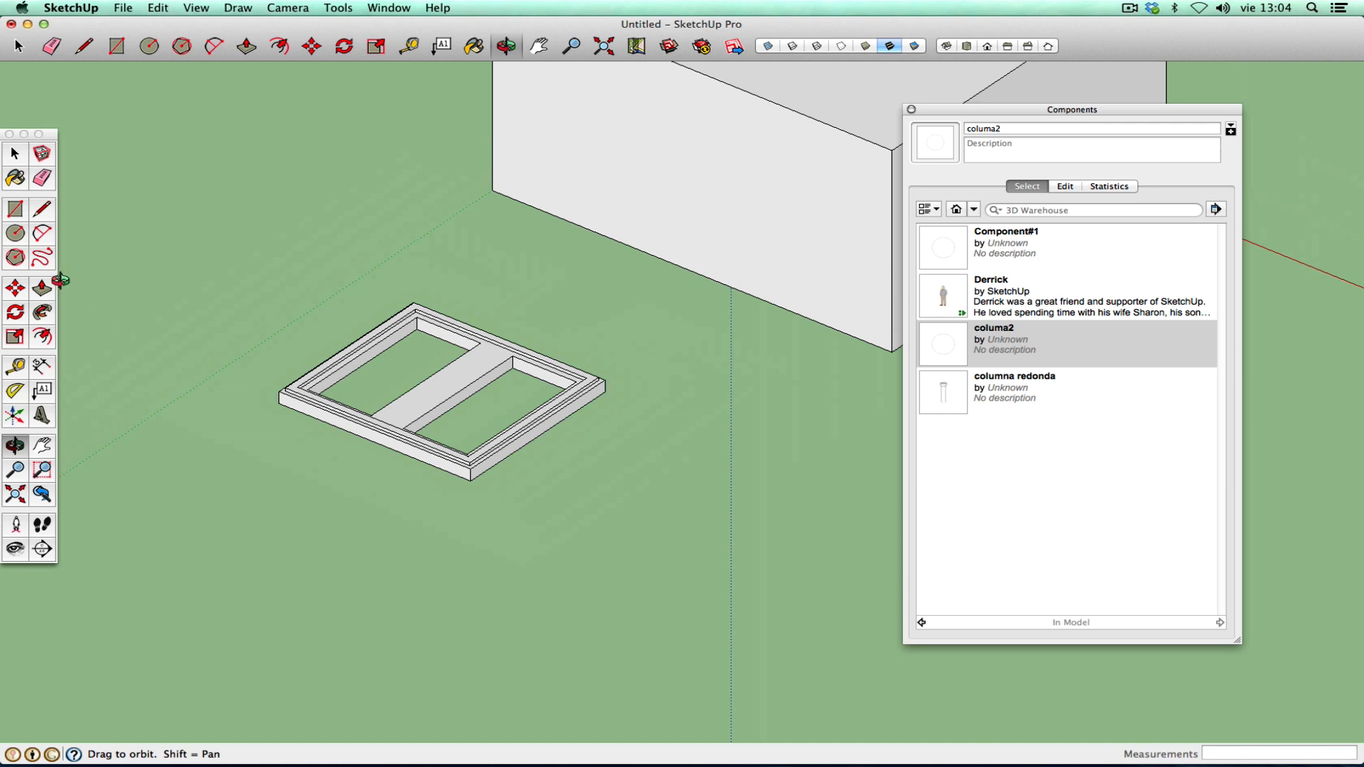
pyautogui.click(15, 154)
pyautogui.moveTo(189, 259); pyautogui.dragTo(636, 557)
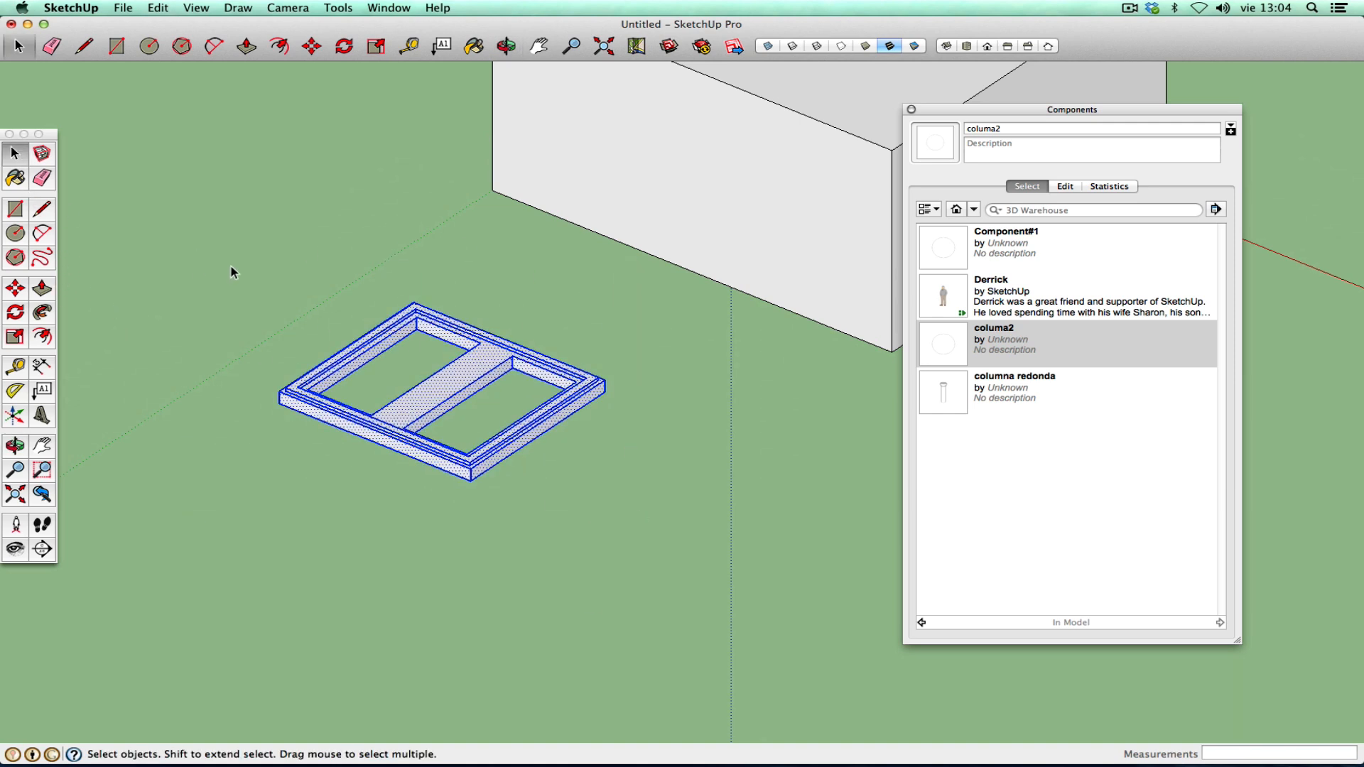
pyautogui.click(42, 153)
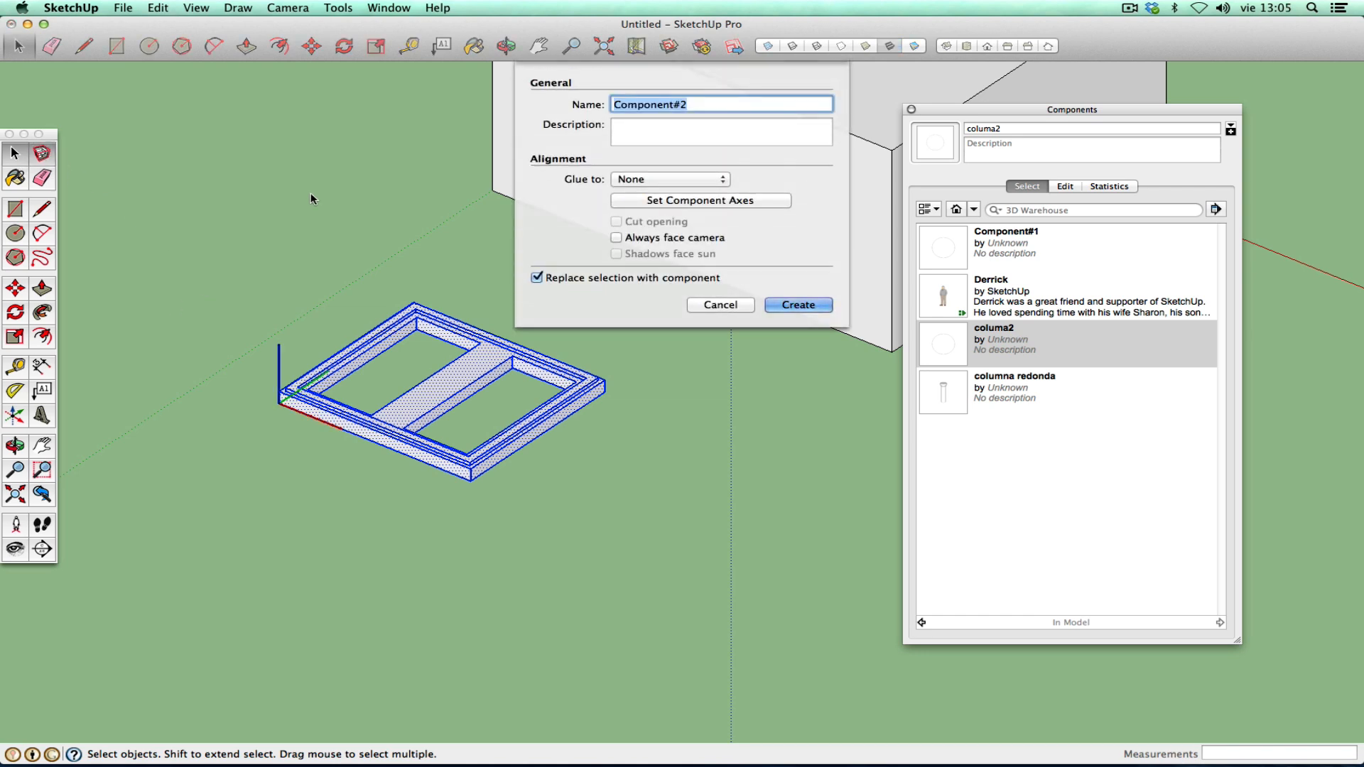
pyautogui.click(632, 182)
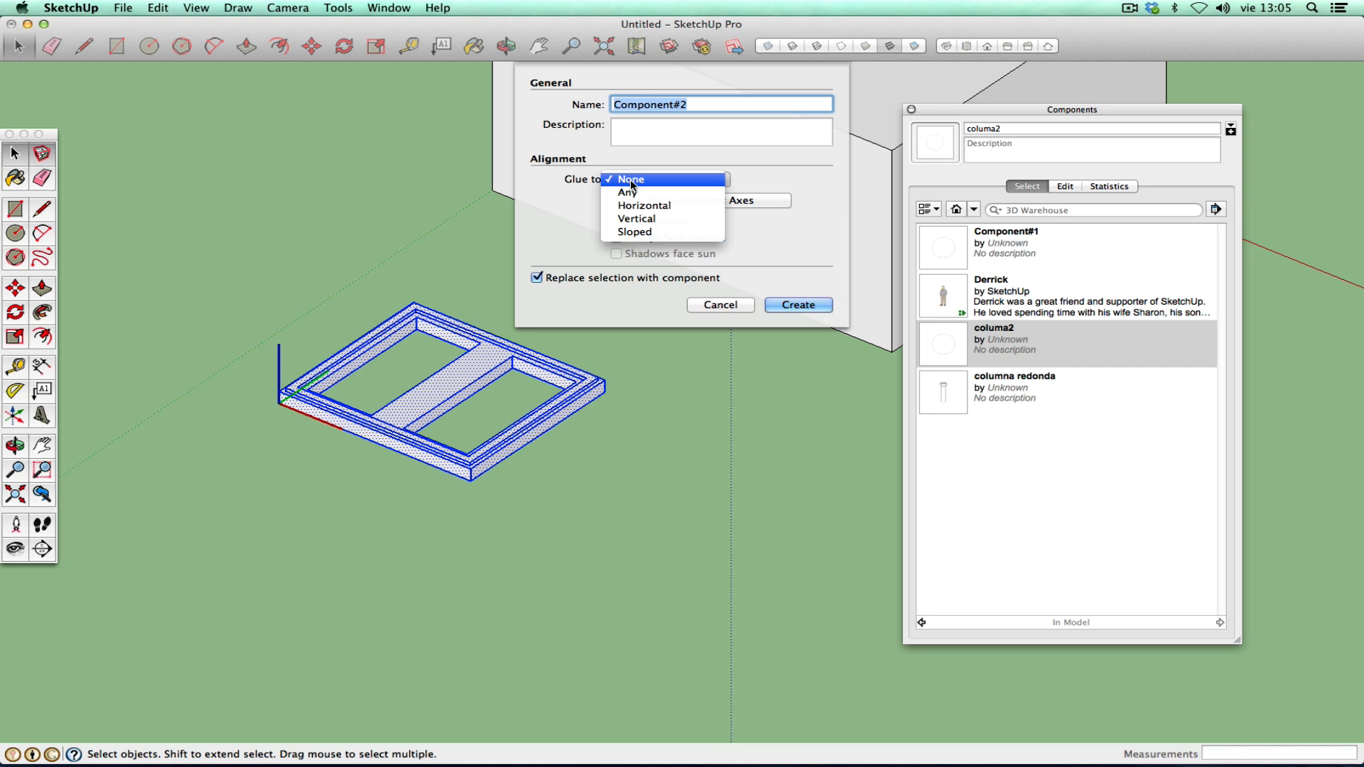
pyautogui.click(638, 218)
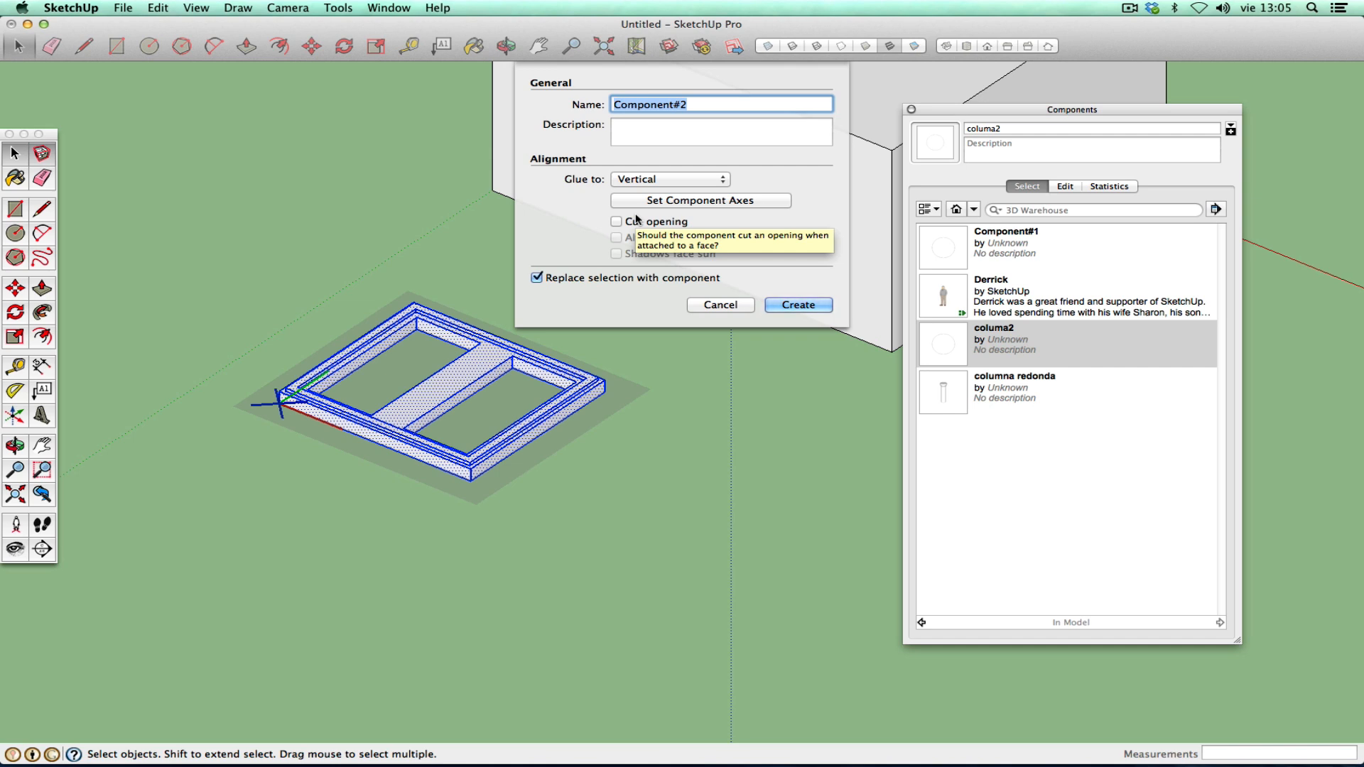
pyautogui.click(643, 180)
pyautogui.click(655, 162)
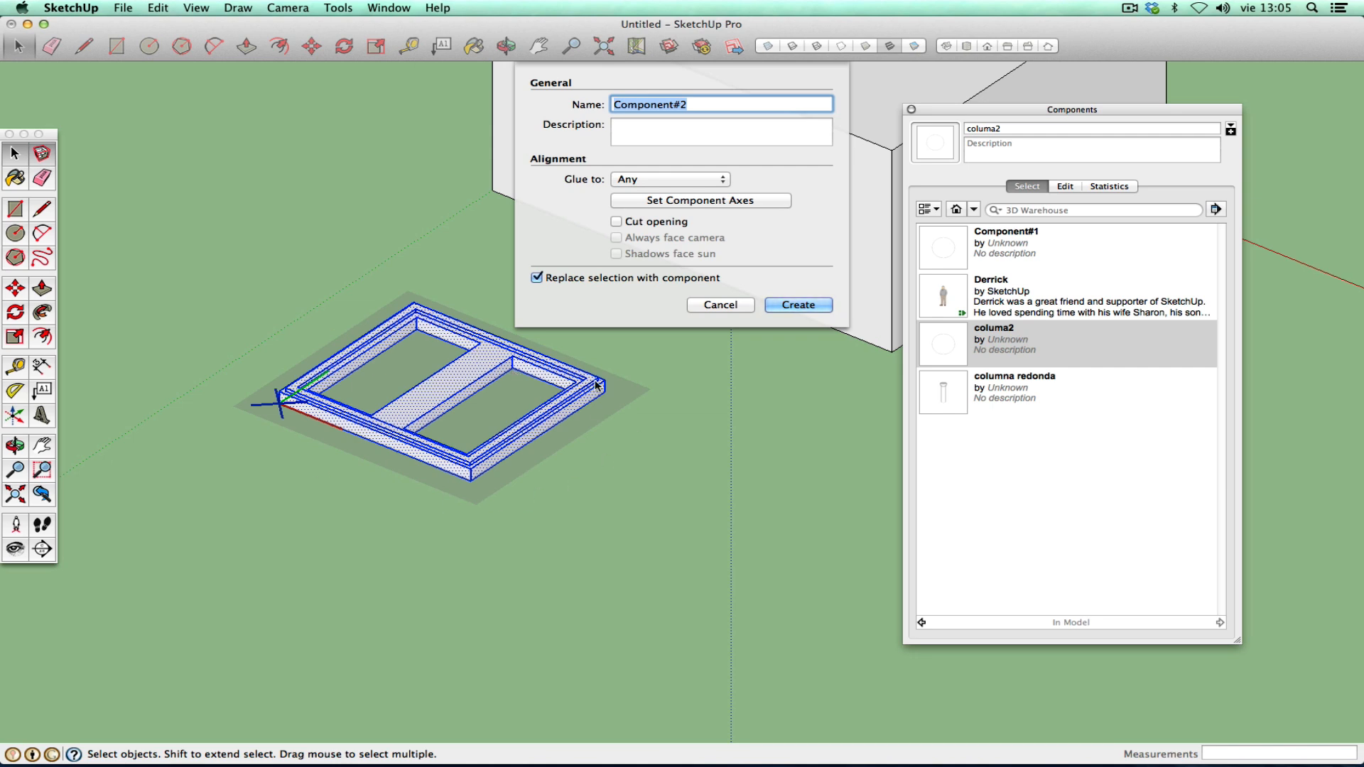
# - Set the component axes at the frame's nearest bottom corner, along its two adjoining edges, and create the component as ventana
pyautogui.click(720, 205)
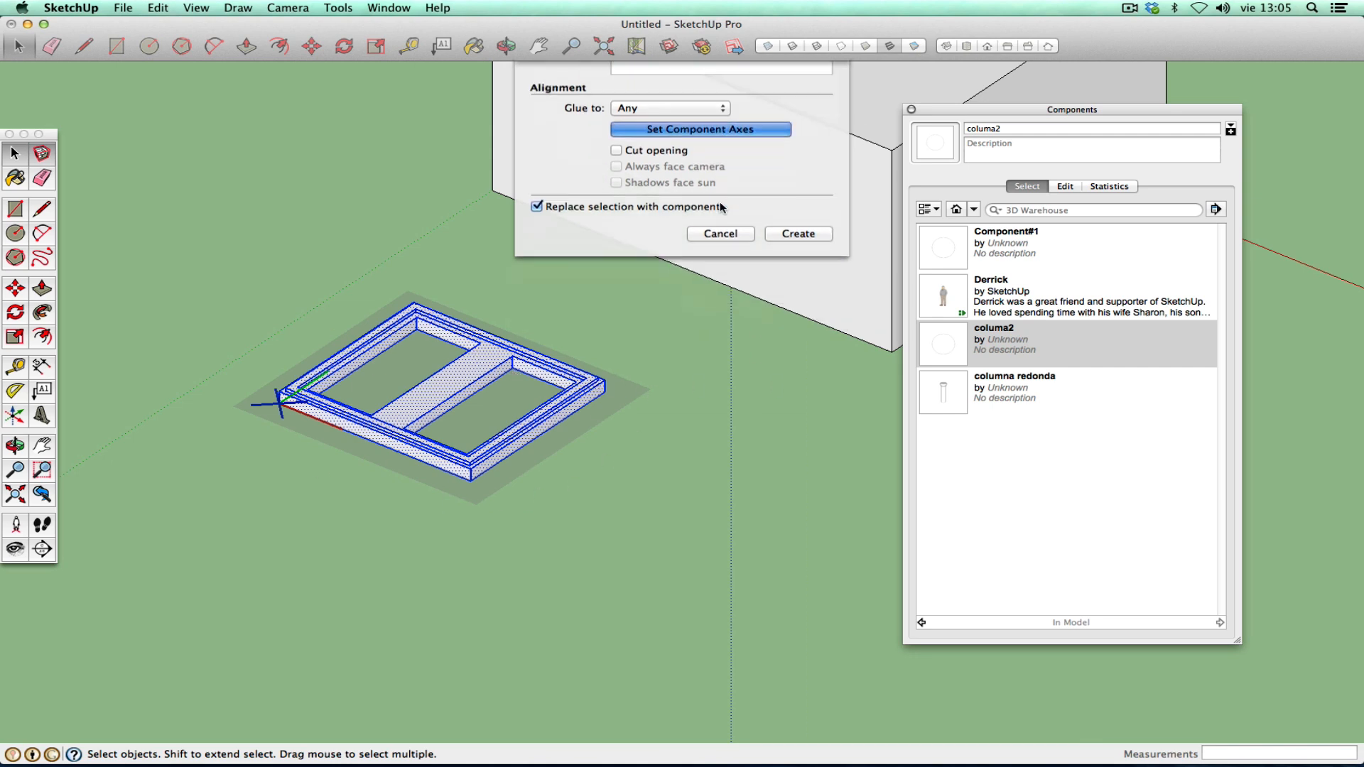
pyautogui.click(470, 482)
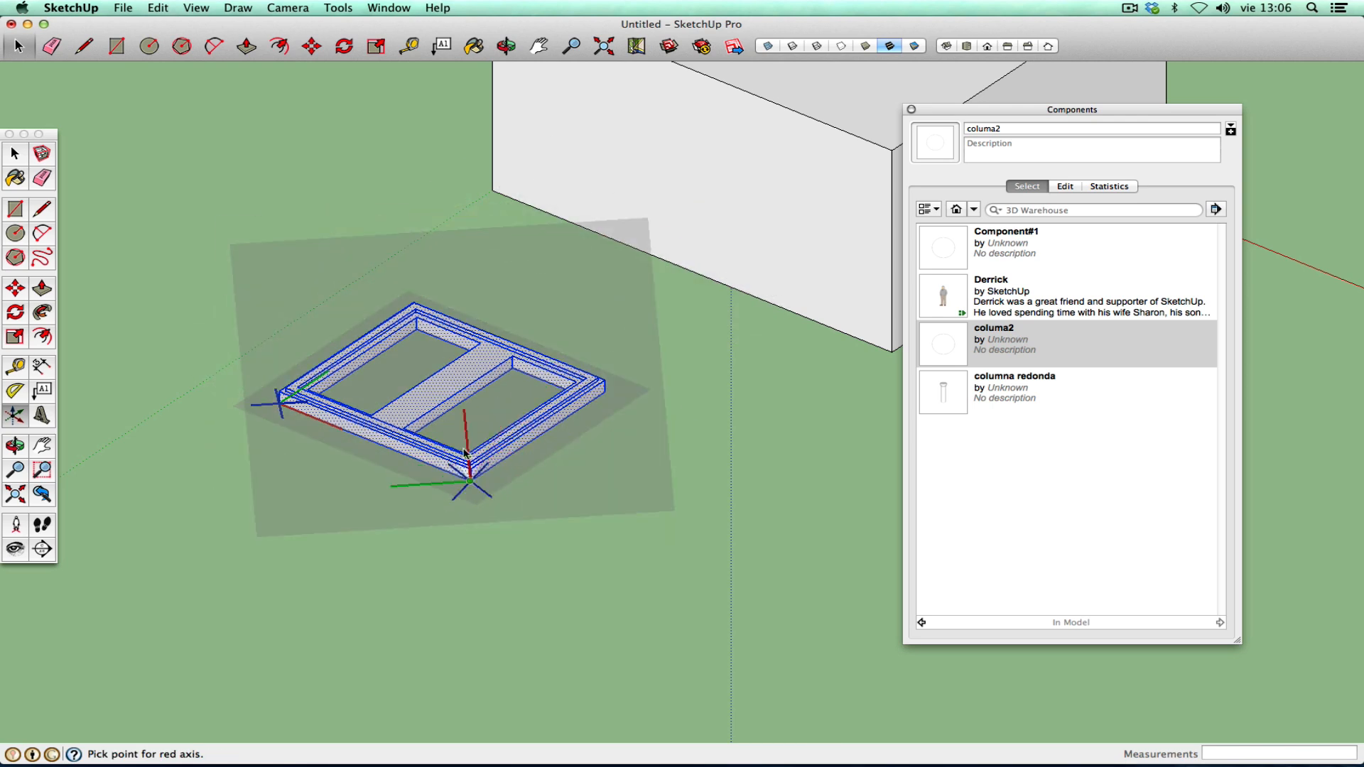
pyautogui.click(379, 444)
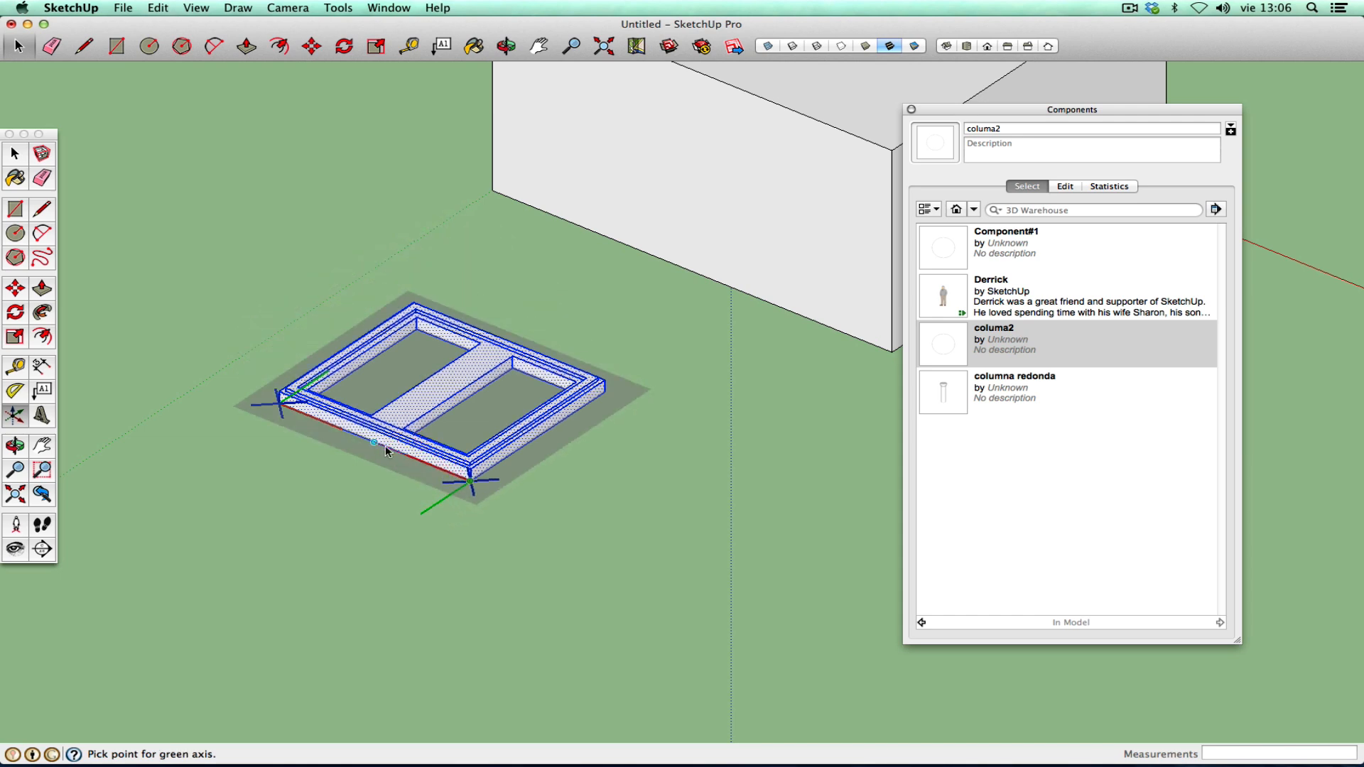
pyautogui.click(599, 402)
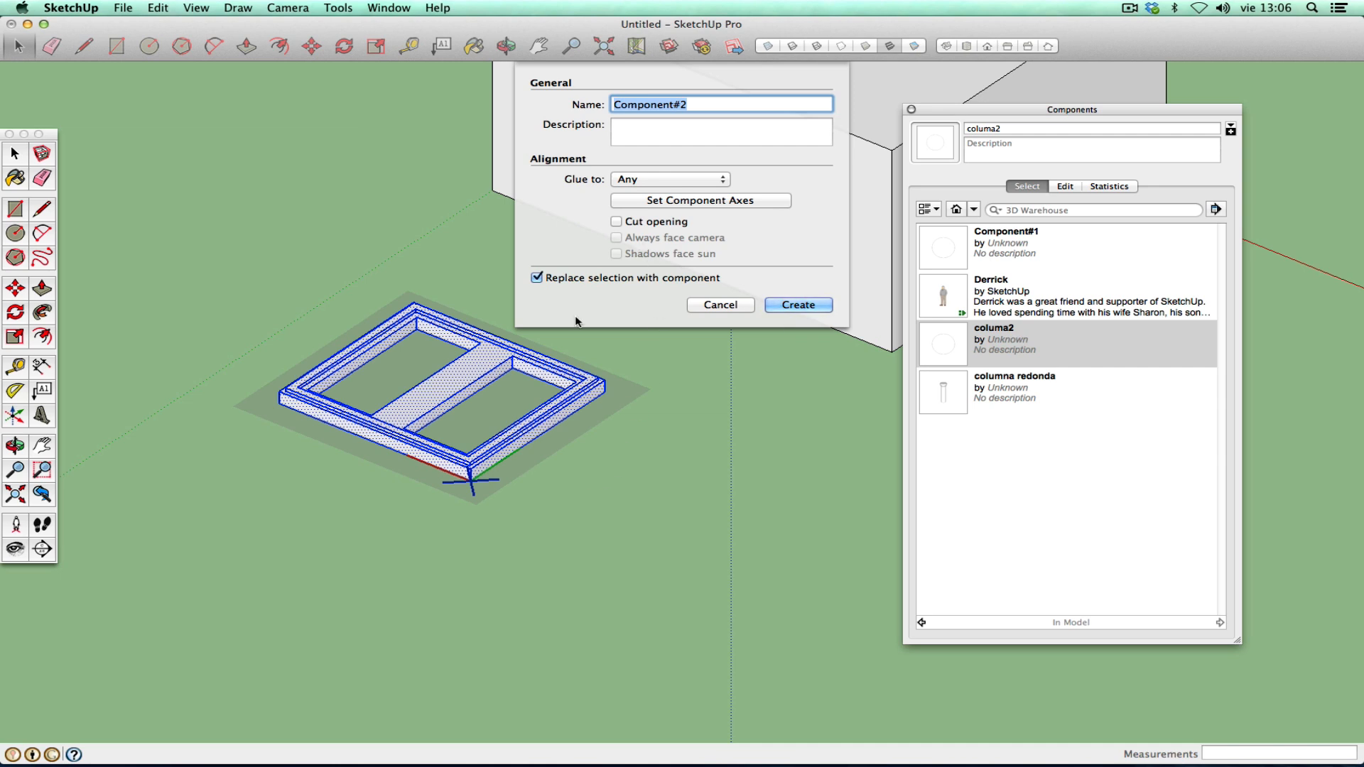
pyautogui.write('ventana')
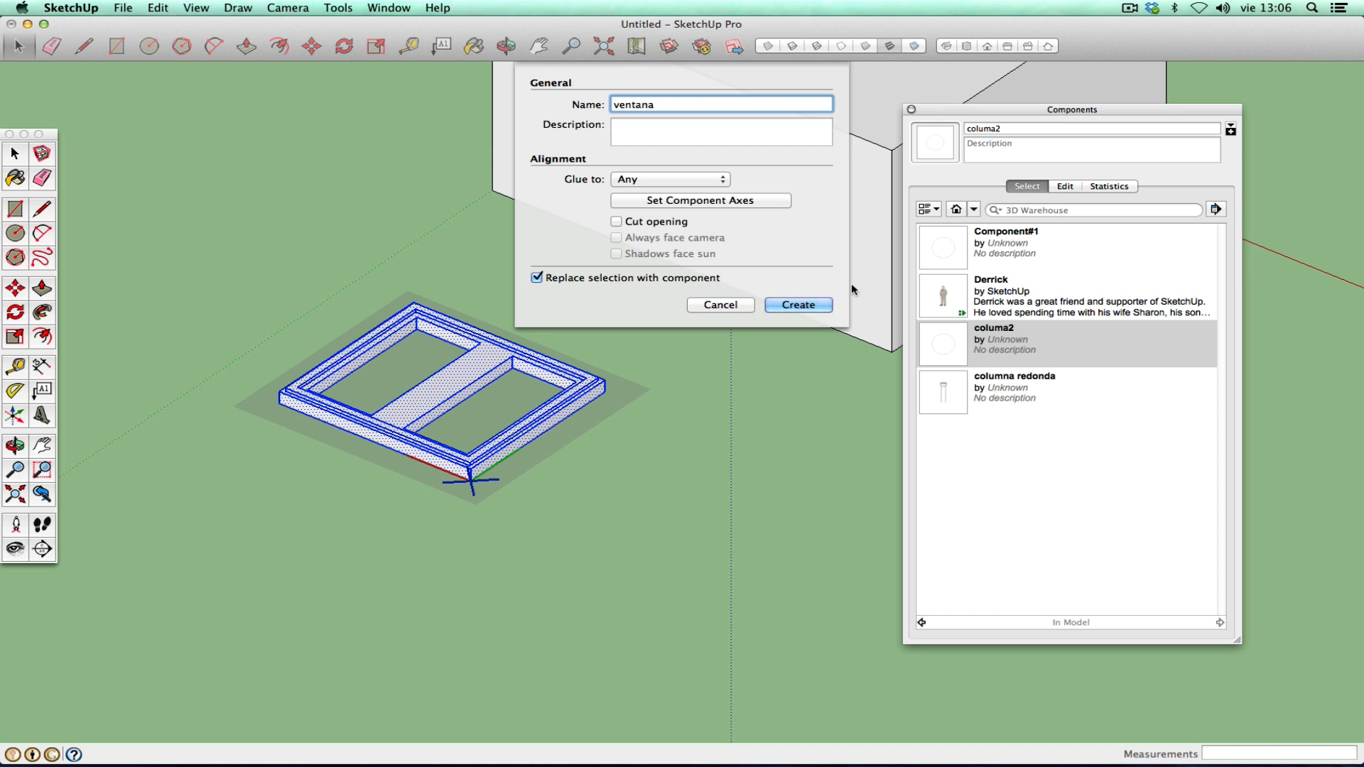
pyautogui.click(794, 305)
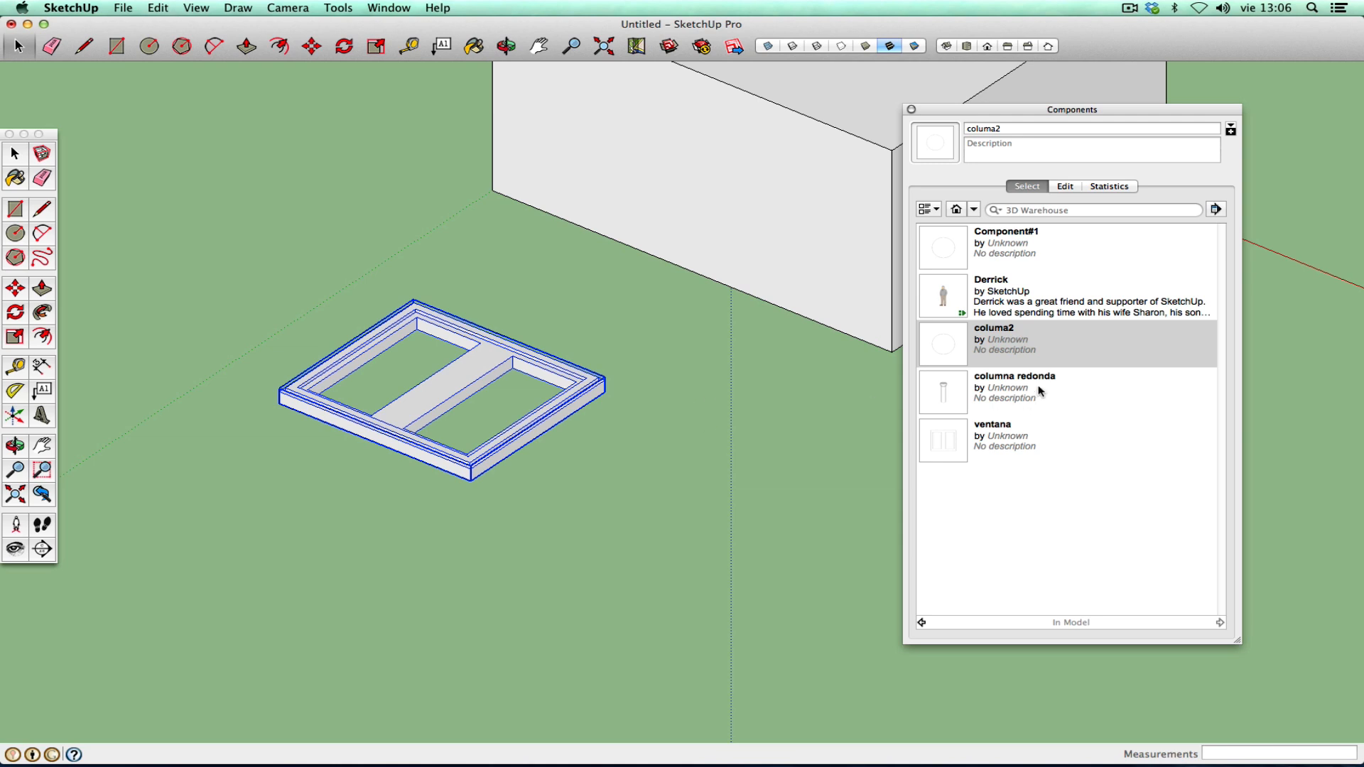
# - Place one ventana component on each of the block's front, top and side faces
pyautogui.scroll(5, 720, 466)
pyautogui.scroll(-6, 720, 465)
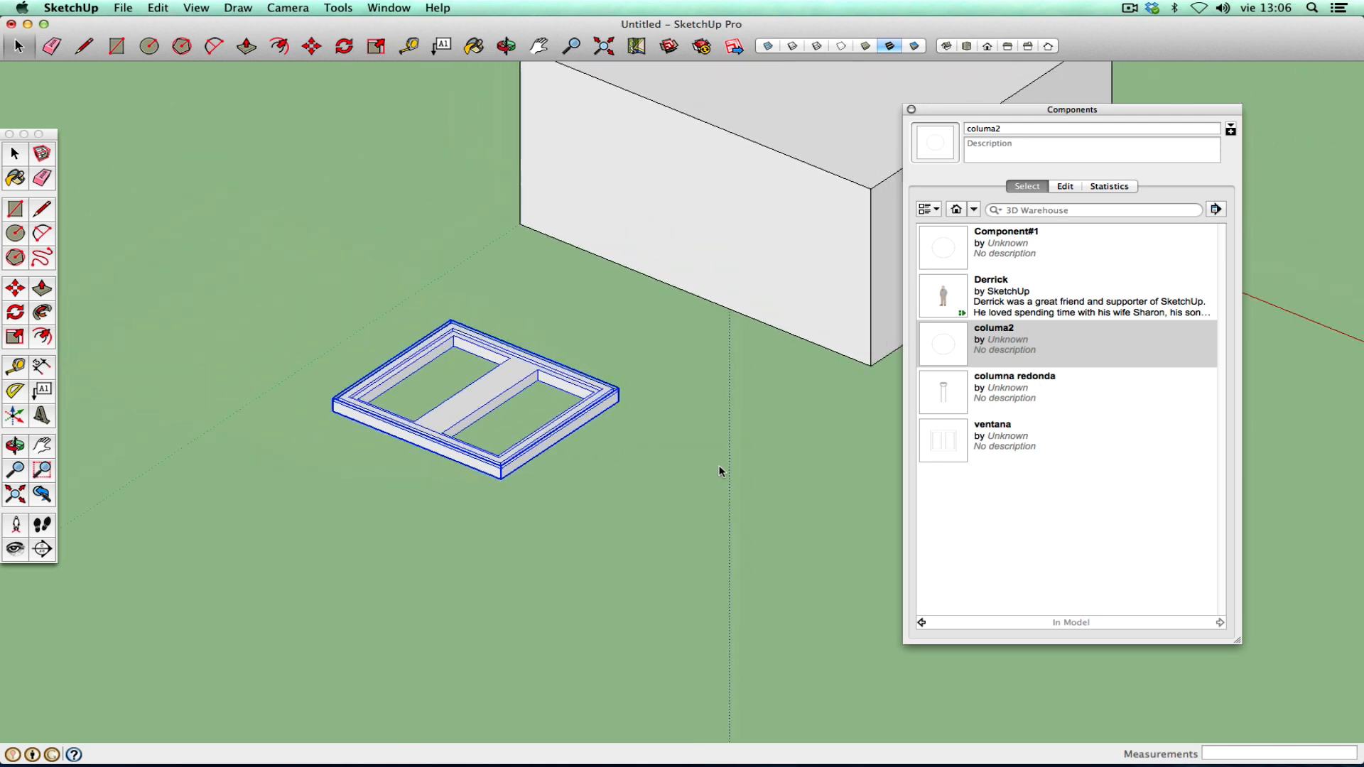
pyautogui.click(41, 447)
pyautogui.moveTo(425, 347); pyautogui.dragTo(162, 562)
pyautogui.rightClick(342, 510)
pyautogui.click(358, 516)
pyautogui.click(943, 452)
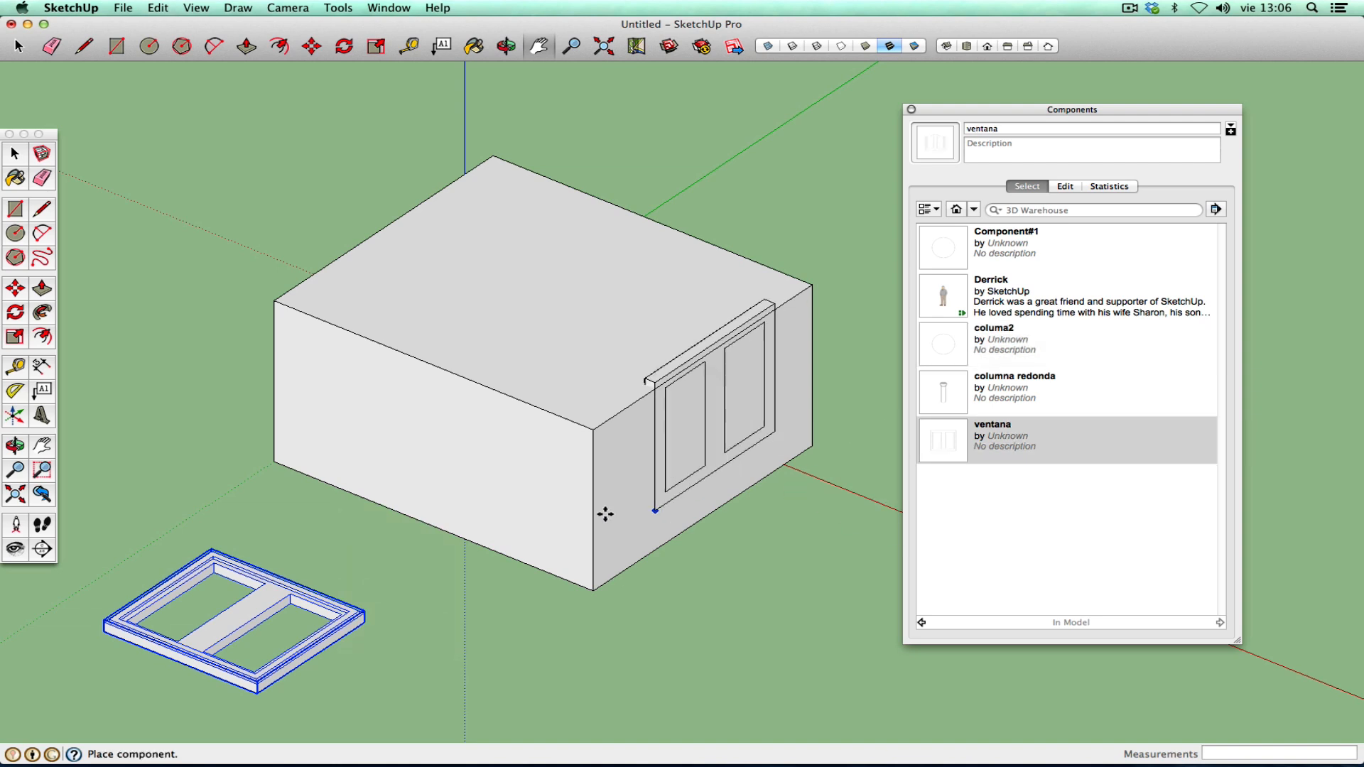
pyautogui.click(357, 479)
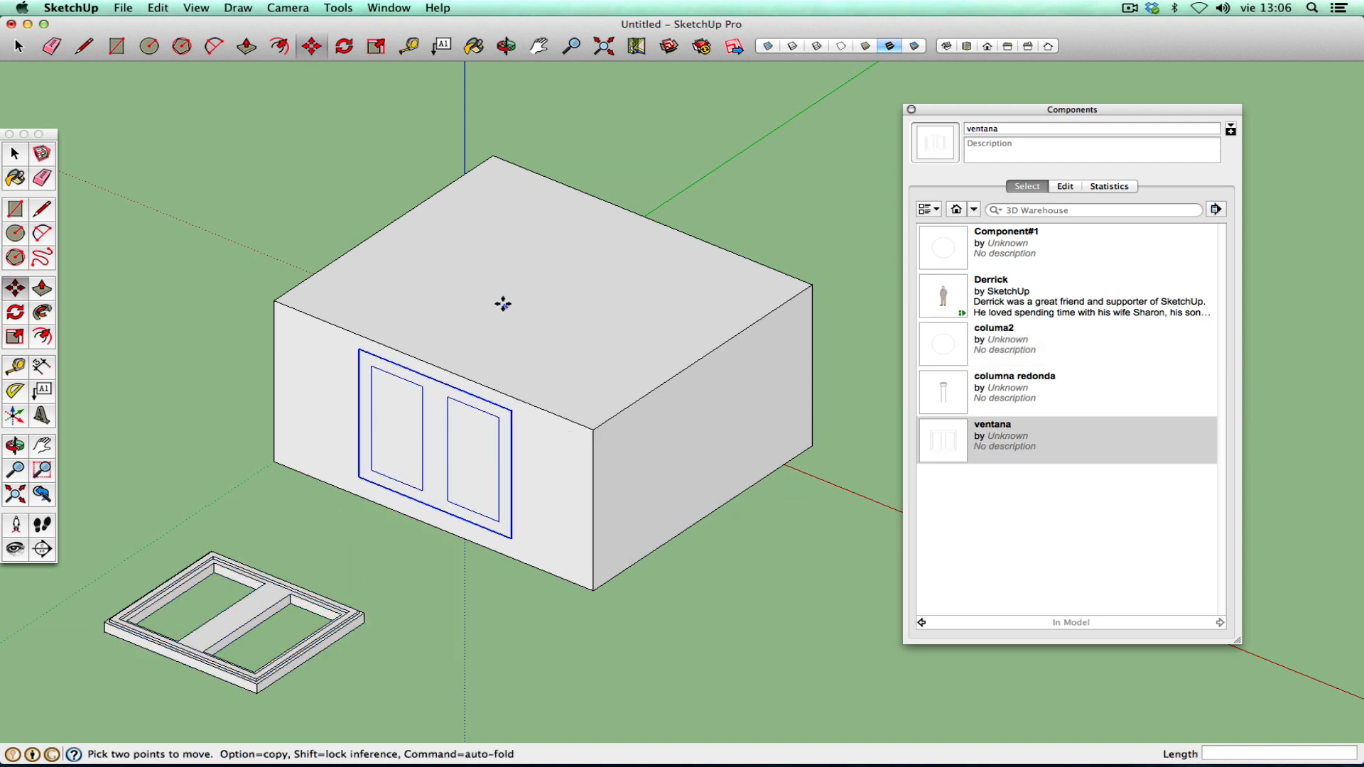
pyautogui.click(924, 445)
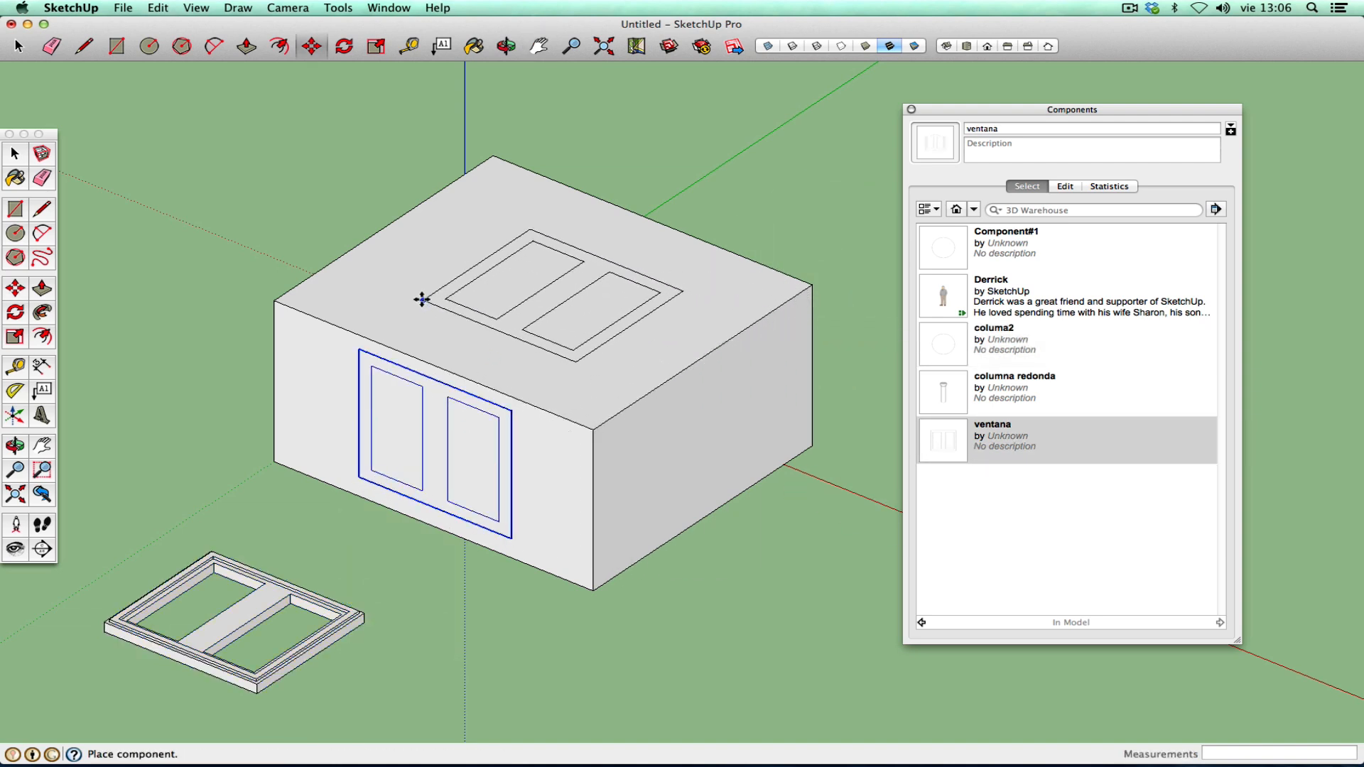
pyautogui.click(424, 299)
pyautogui.click(967, 451)
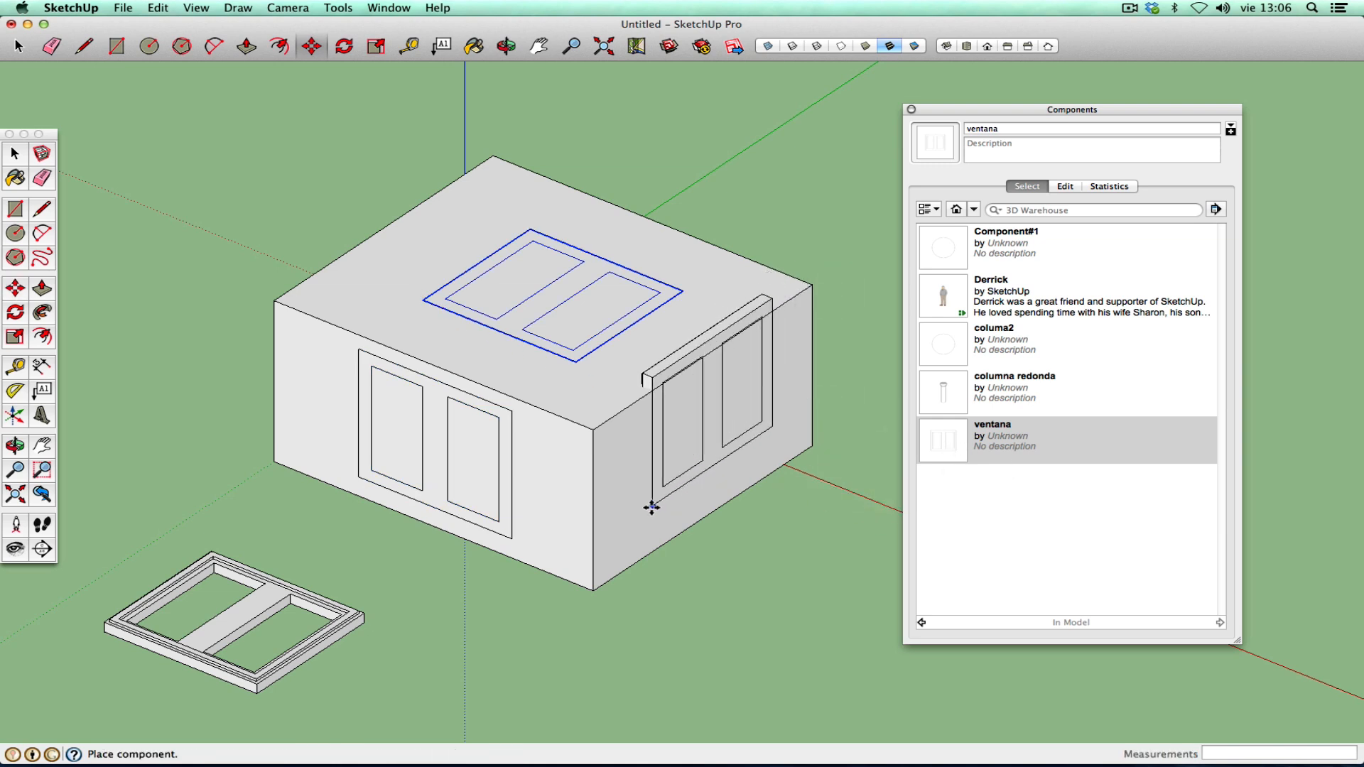
pyautogui.click(648, 532)
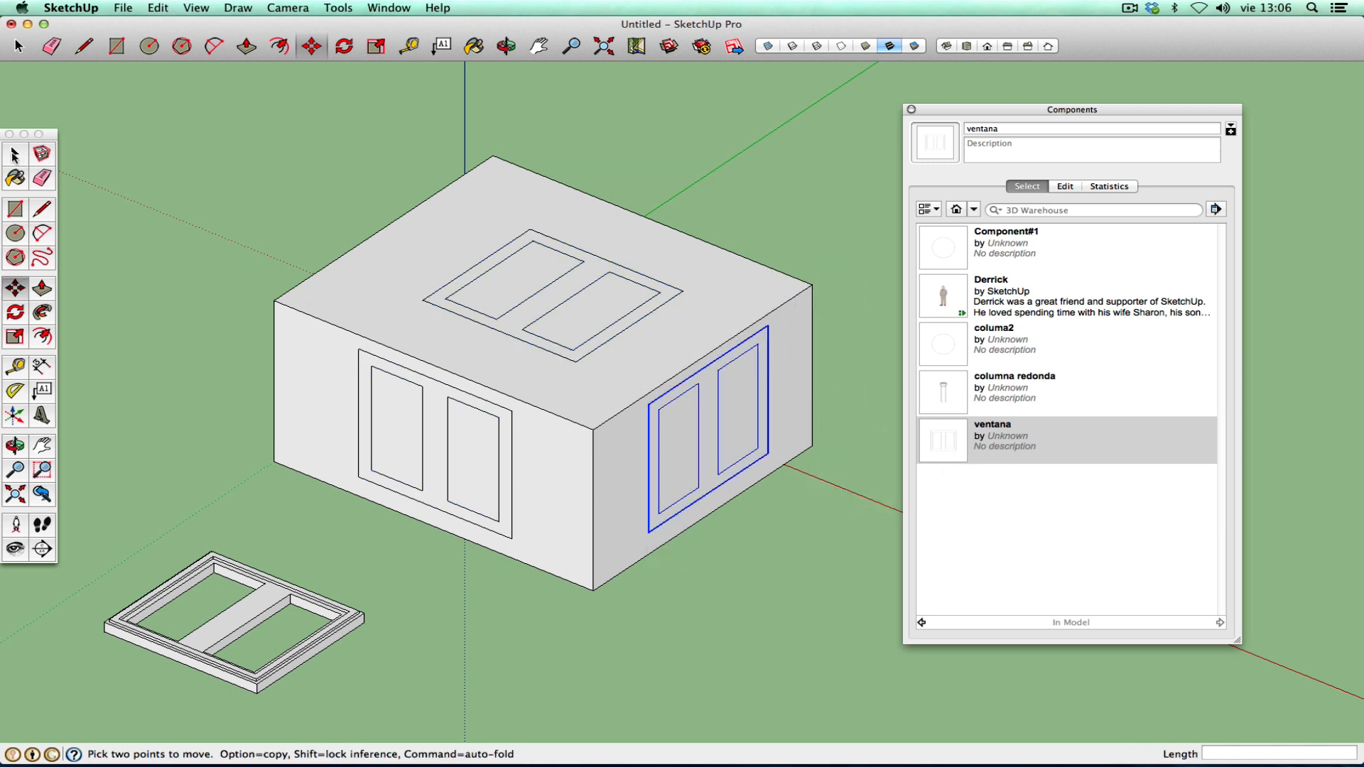
# - Delete the three ventana components from the block's front, top and side faces
pyautogui.press('space')
pyautogui.click(444, 441)
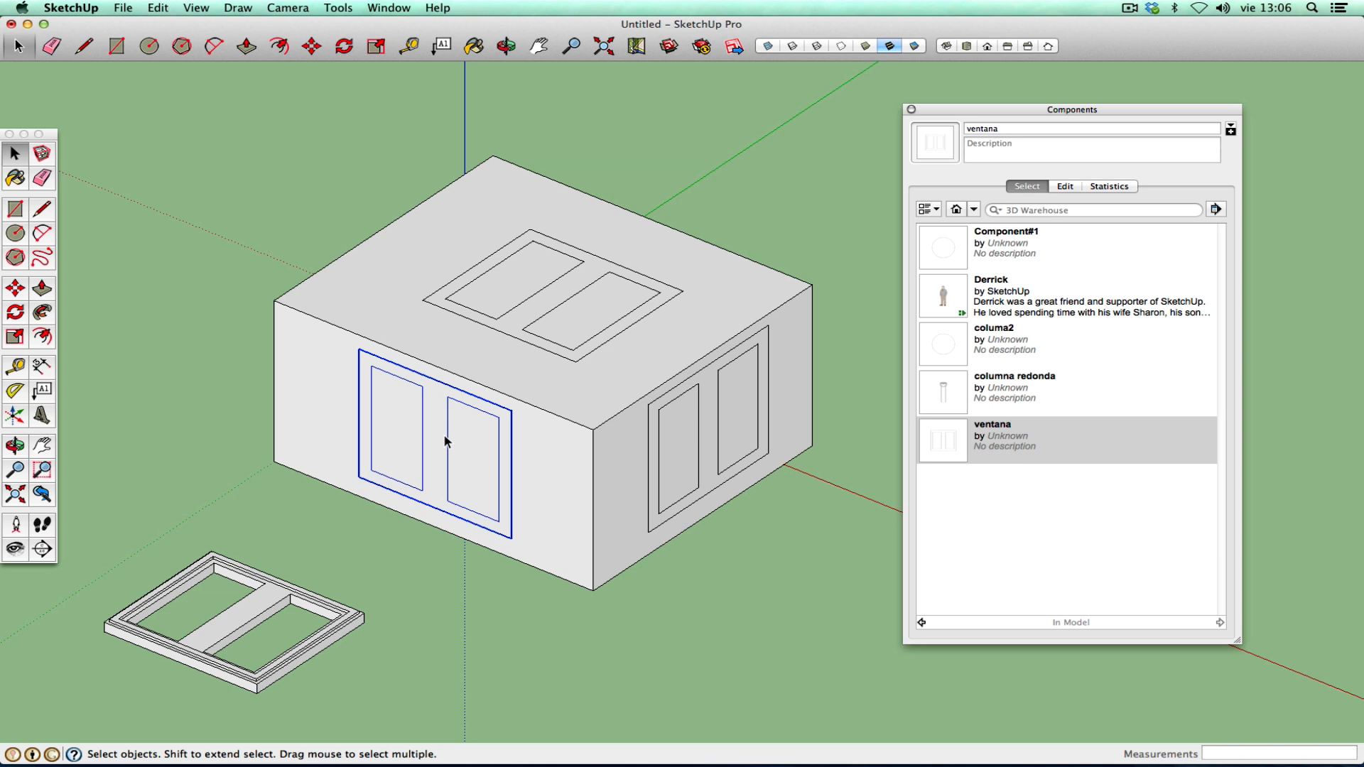
pyautogui.press('Delete')
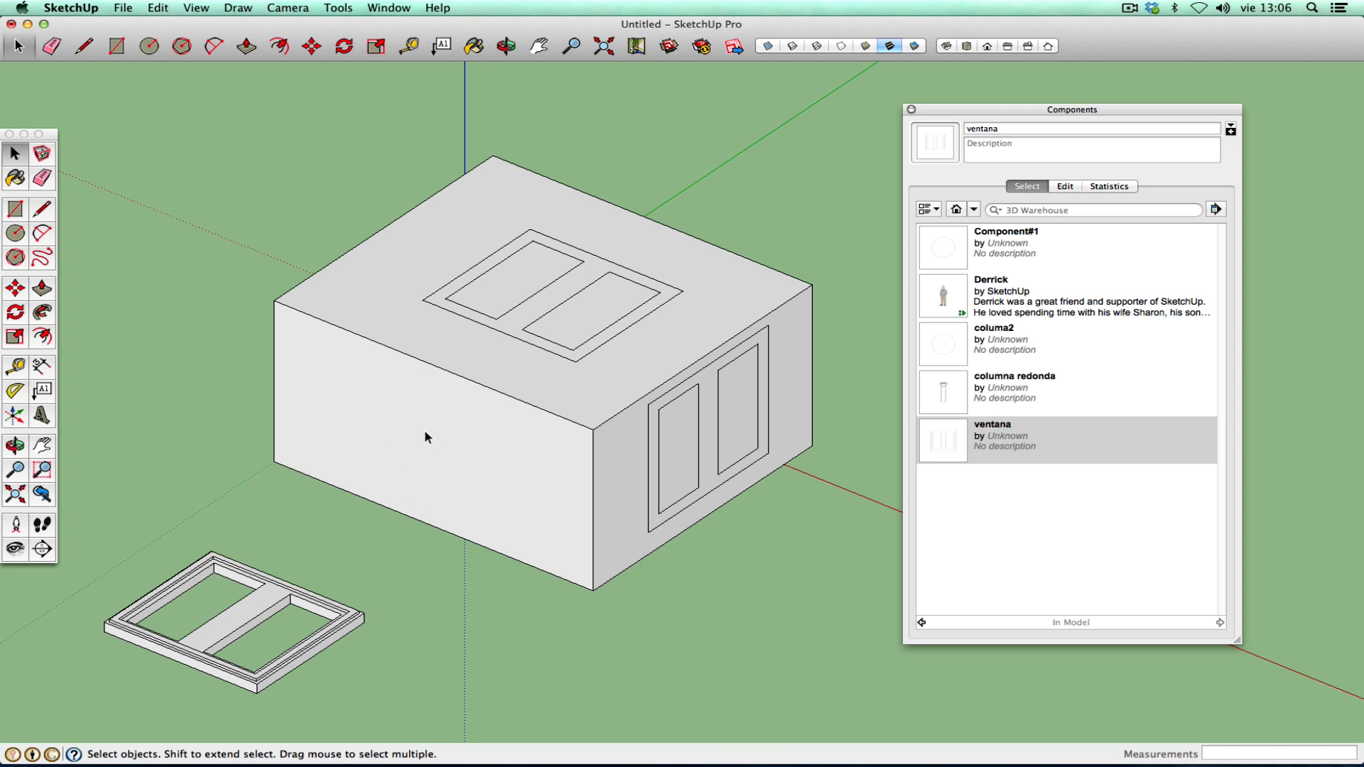
pyautogui.click(497, 322)
pyautogui.press('Delete')
pyautogui.click(655, 426)
pyautogui.press('Delete')
# - Explode the loose window frame component beside the block
pyautogui.rightClick(247, 611)
pyautogui.click(283, 557)
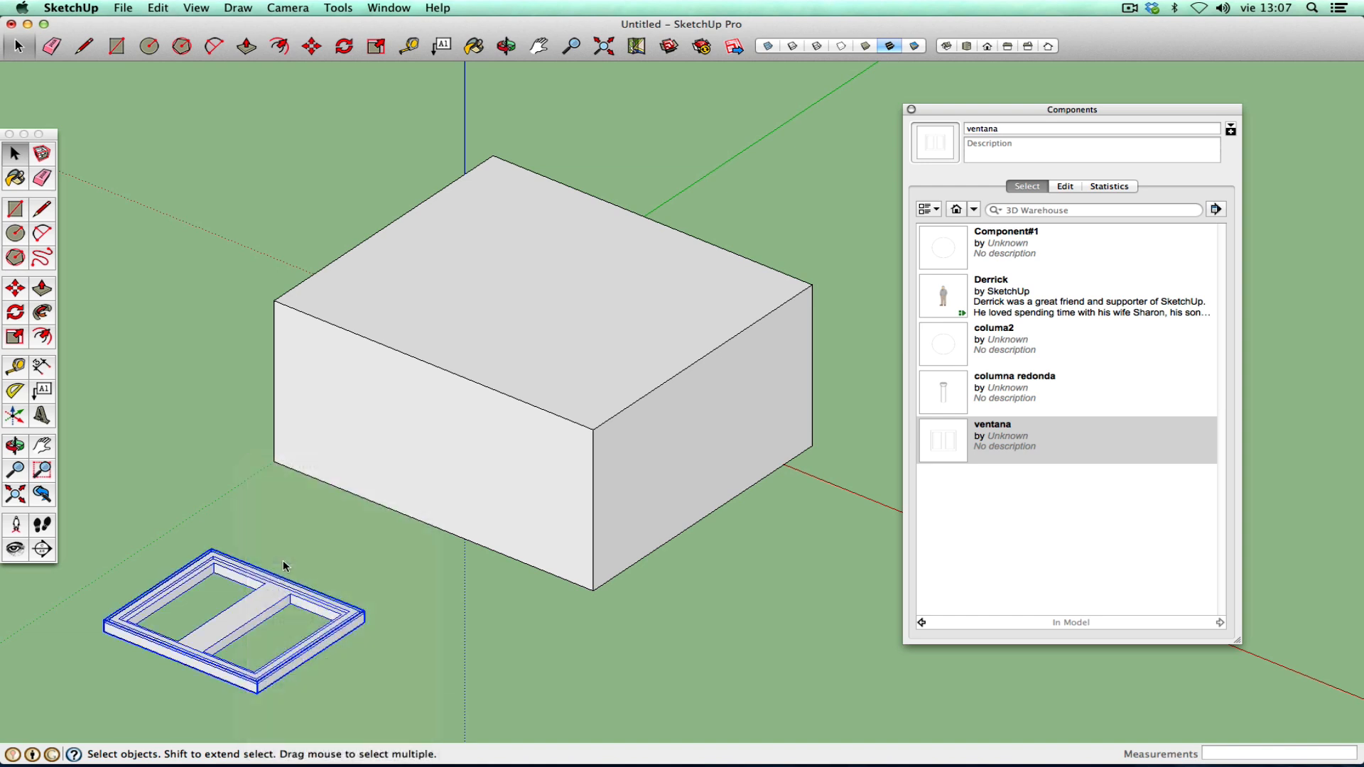
pyautogui.click(42, 446)
pyautogui.moveTo(243, 517); pyautogui.dragTo(439, 410)
pyautogui.rightClick(405, 465)
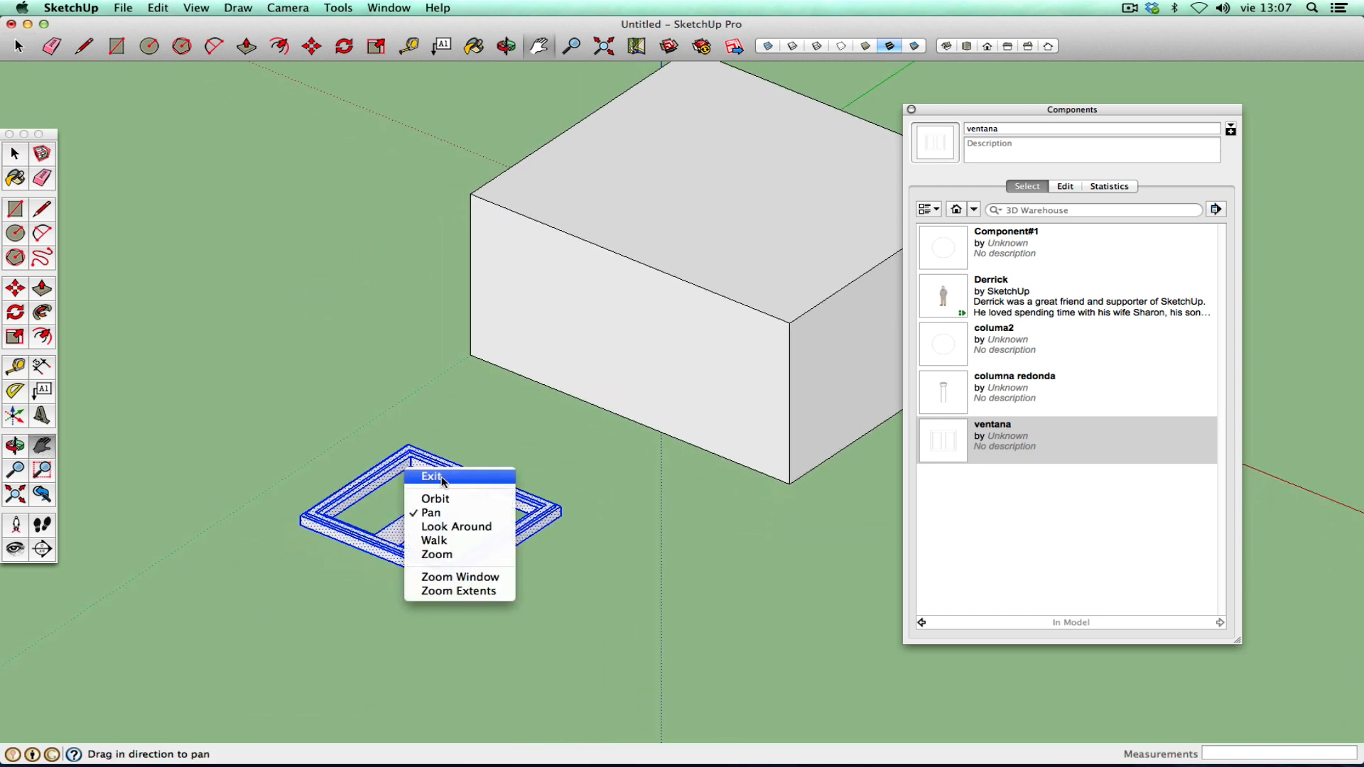
pyautogui.click(440, 479)
# - Make the frame a component named ventana, glued to Any with Cut opening enabled, replacing the existing definition
pyautogui.click(43, 161)
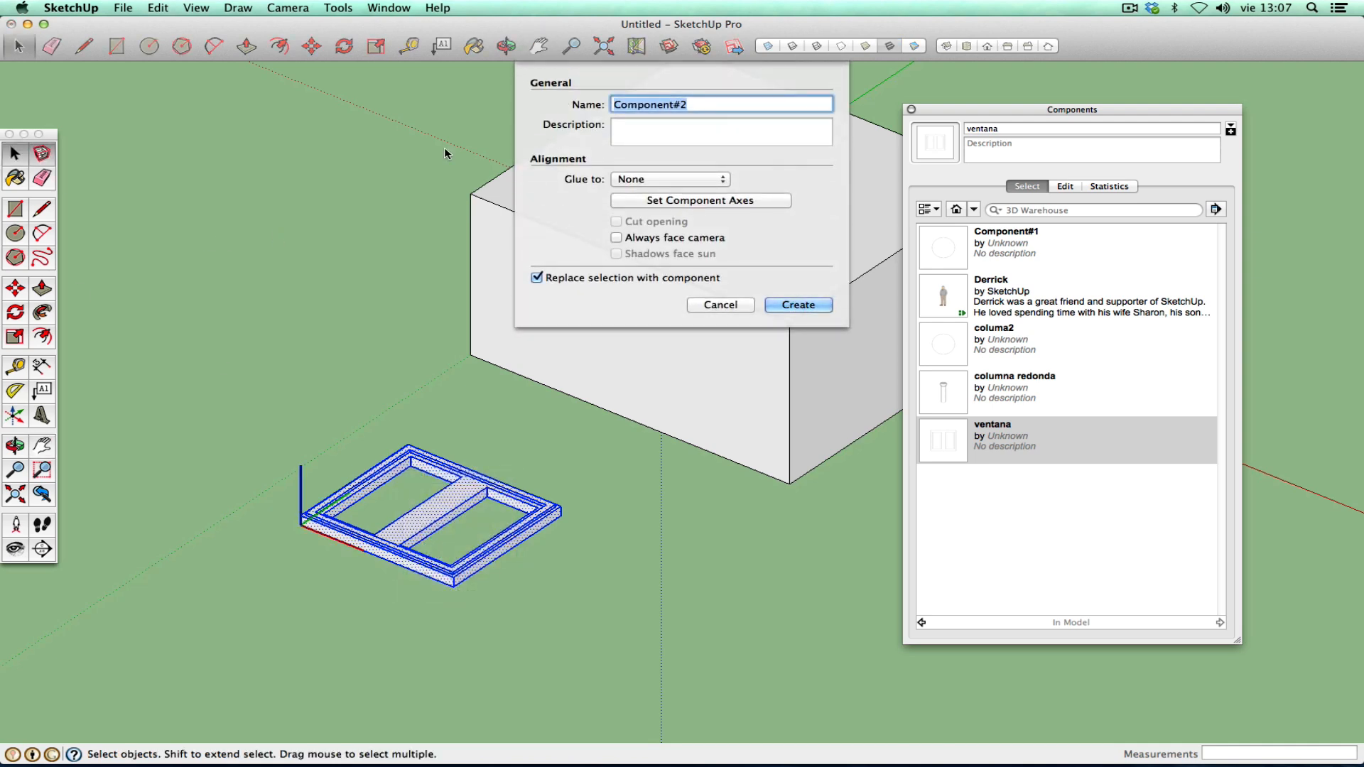
pyautogui.write('ventana')
pyautogui.click(729, 182)
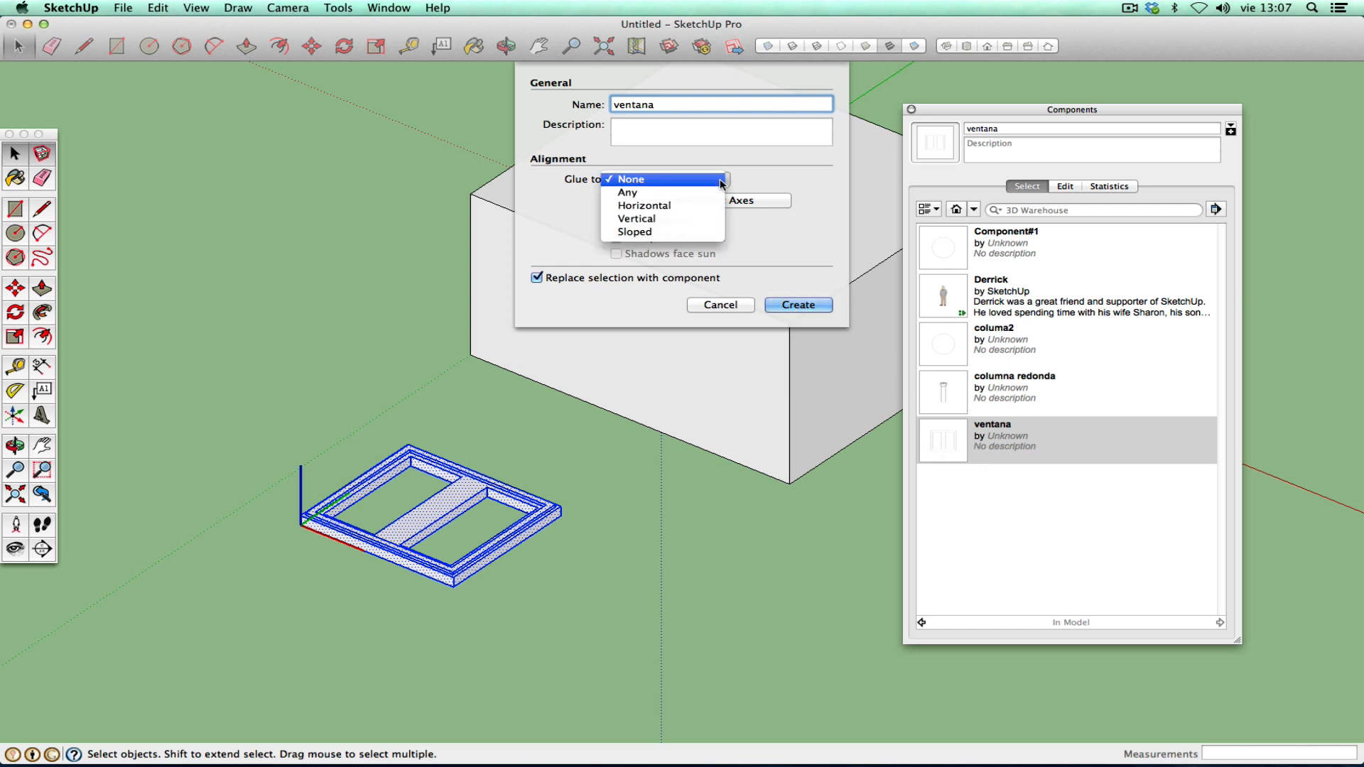
pyautogui.click(672, 197)
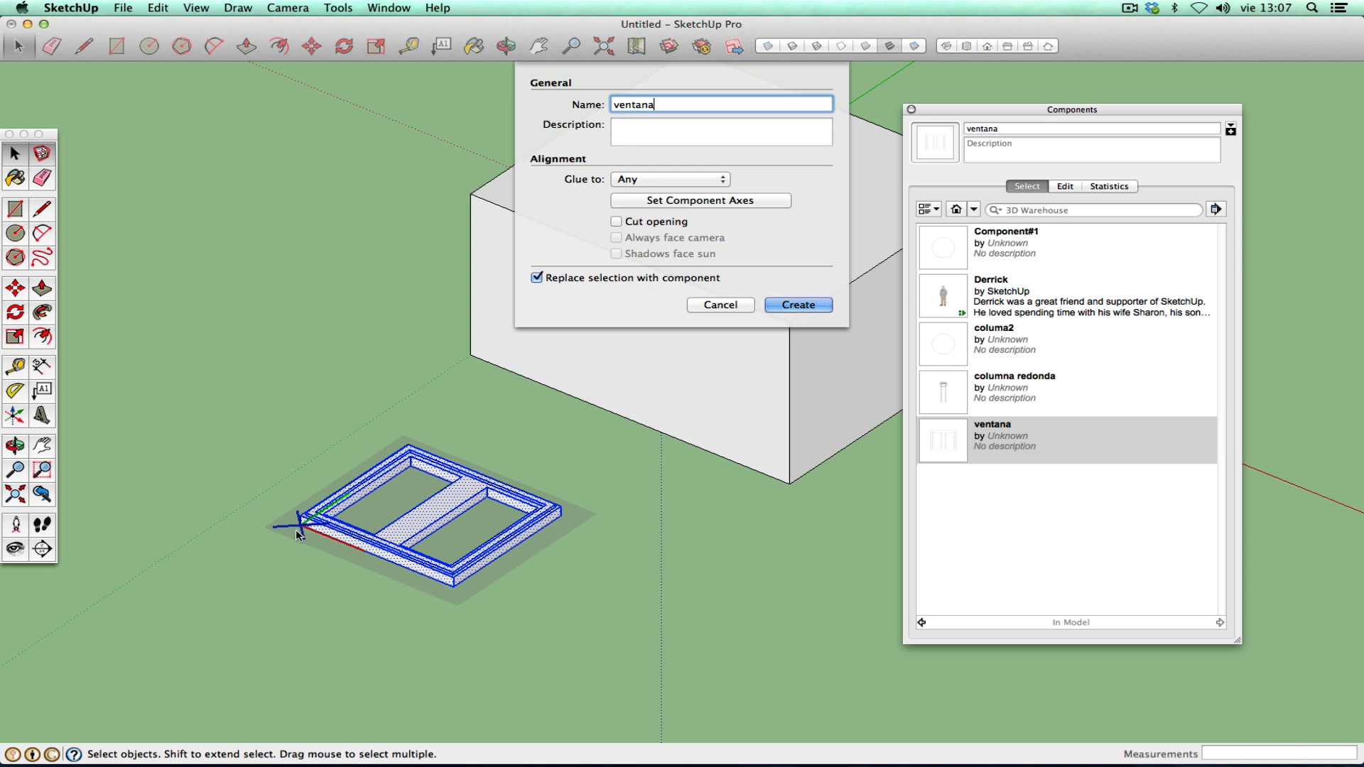
pyautogui.click(617, 222)
pyautogui.click(790, 304)
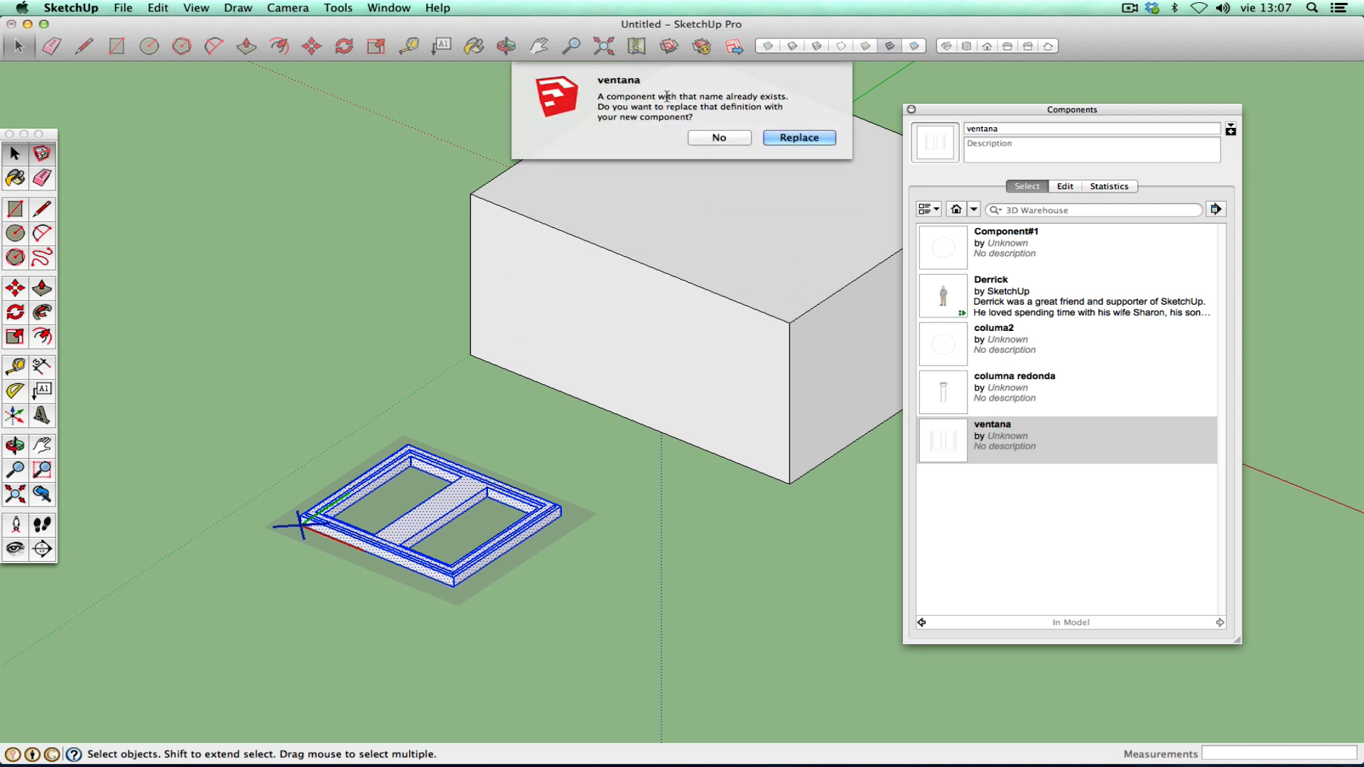
pyautogui.click(799, 138)
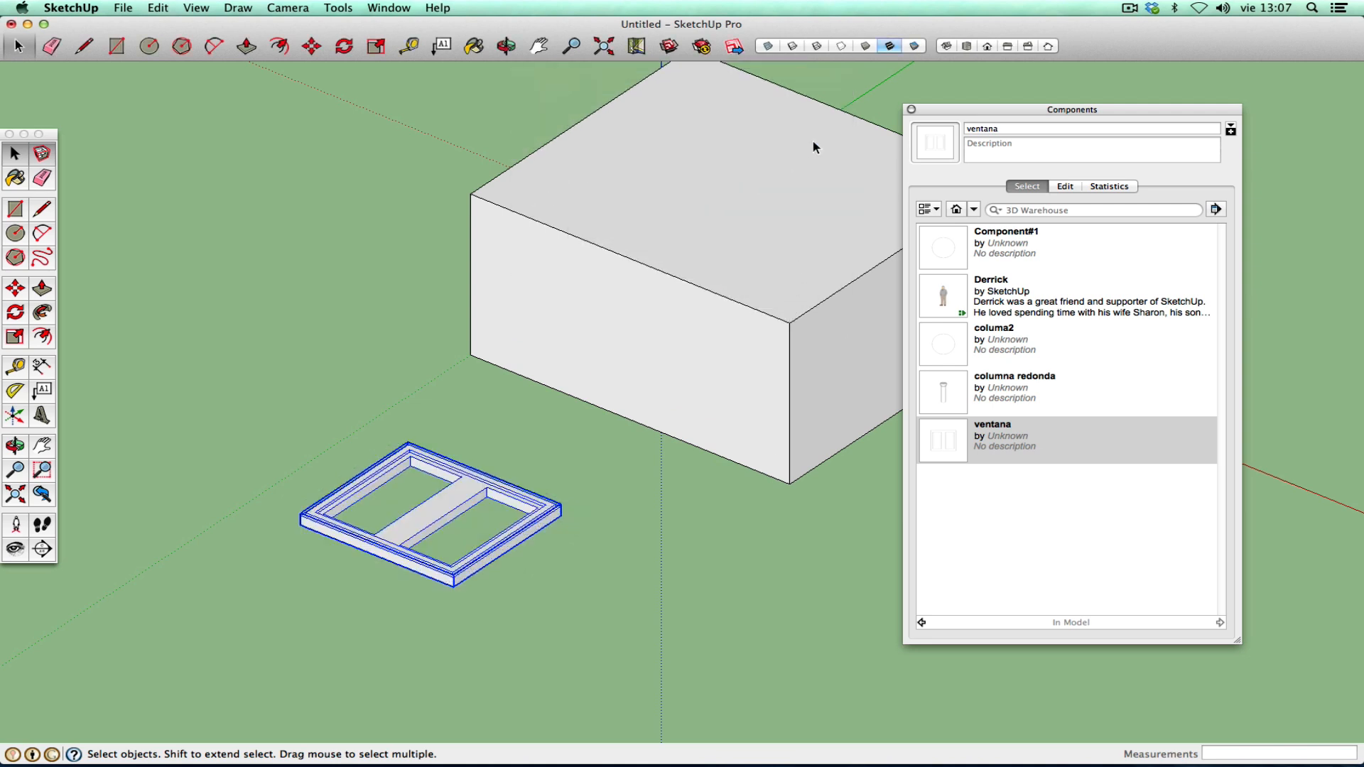
# - Place a ventana component on the block's front face and view the opening from a lower angle
pyautogui.click(944, 441)
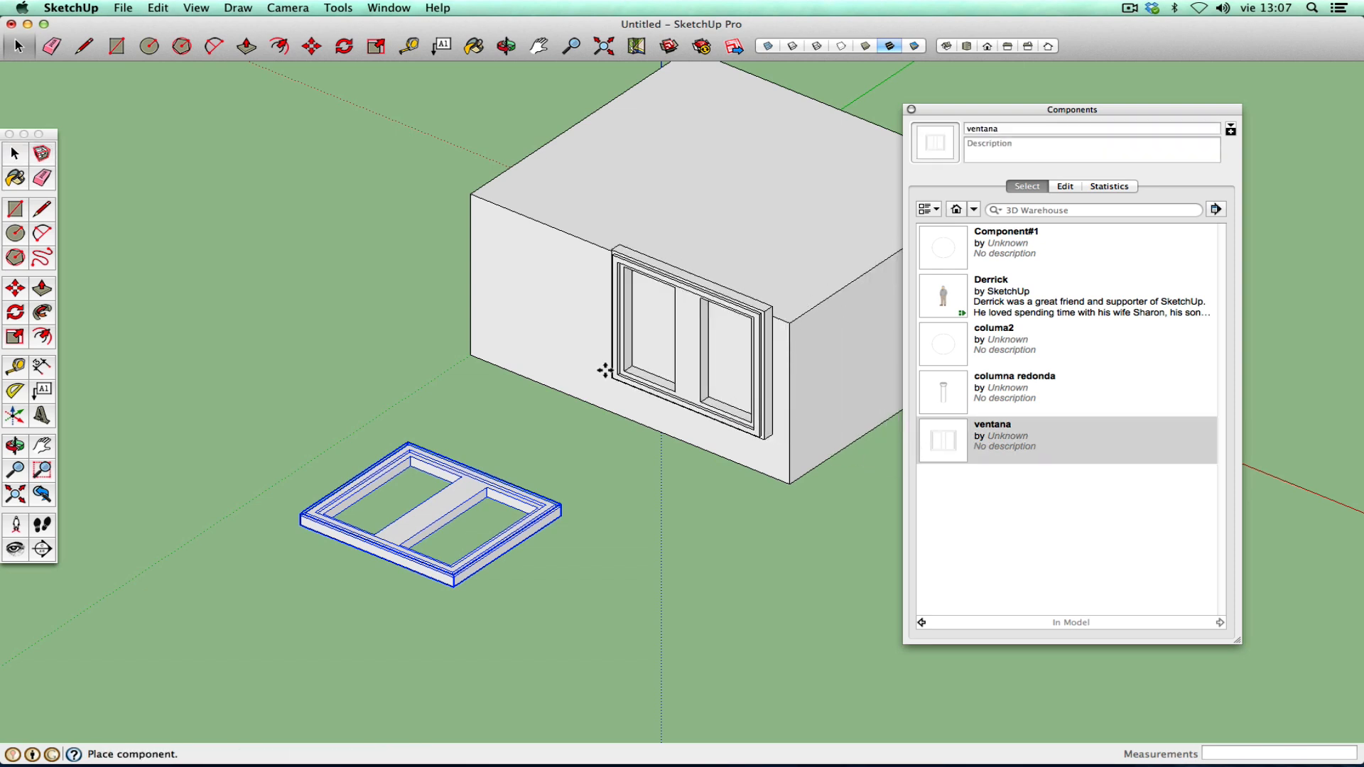
pyautogui.click(561, 378)
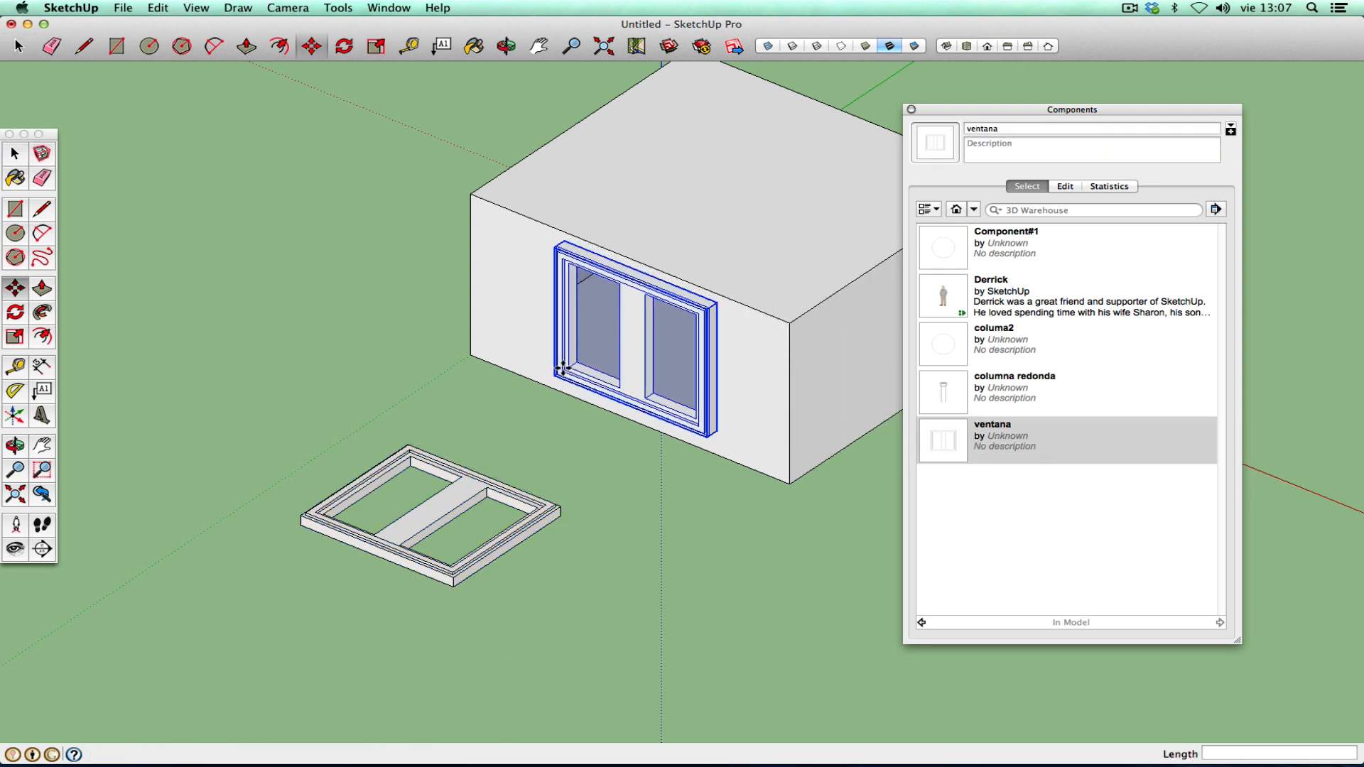
pyautogui.click(15, 447)
pyautogui.moveTo(427, 398); pyautogui.dragTo(212, 416)
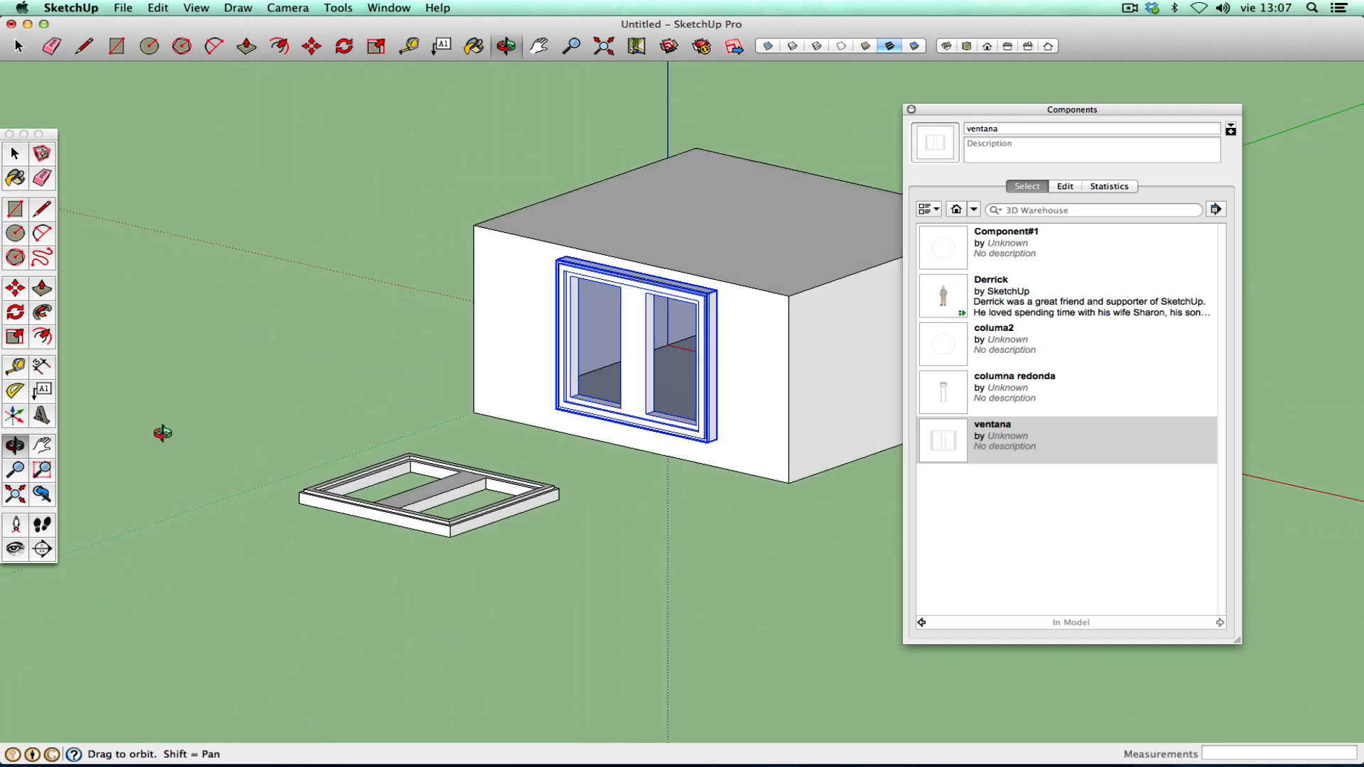
# - Place a second ventana component on the block's adjoining side face
pyautogui.click(41, 446)
pyautogui.moveTo(570, 341); pyautogui.dragTo(311, 421)
pyautogui.rightClick(311, 420)
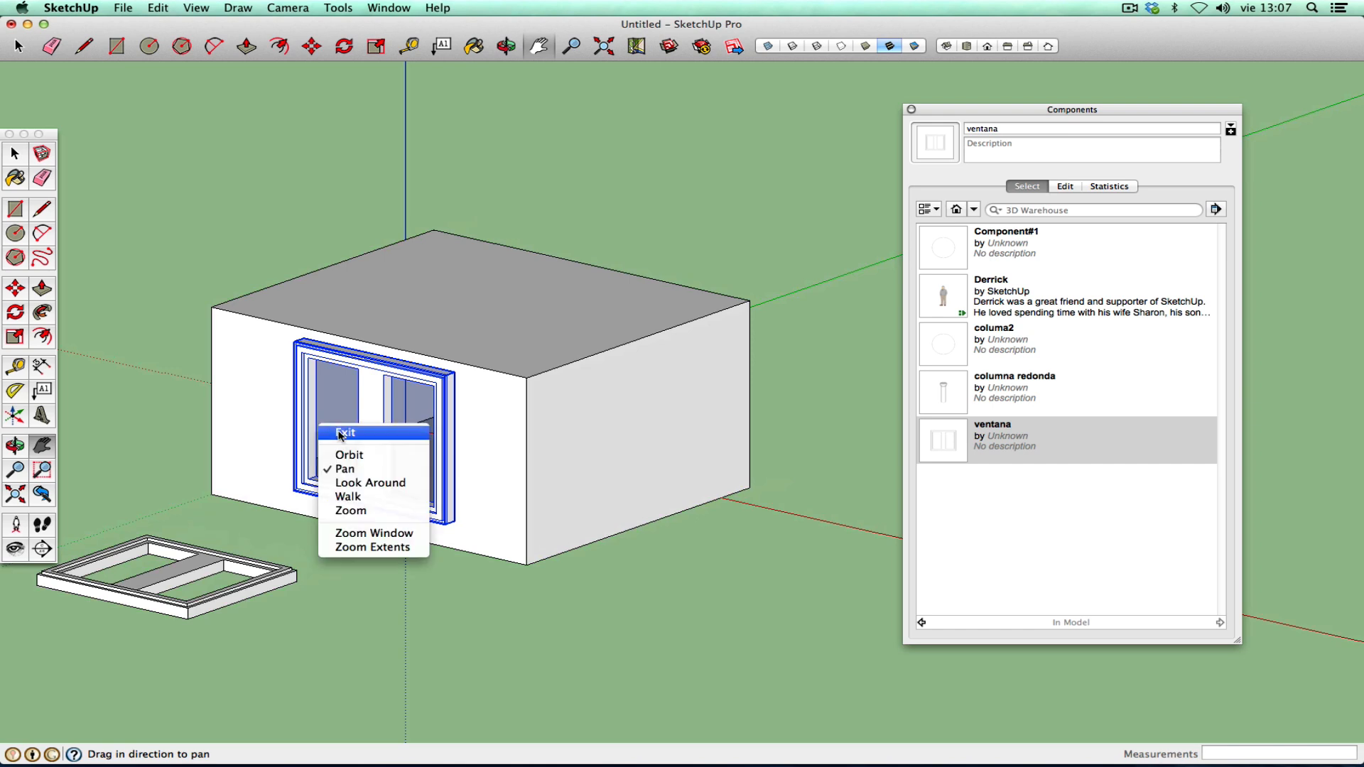
pyautogui.click(339, 437)
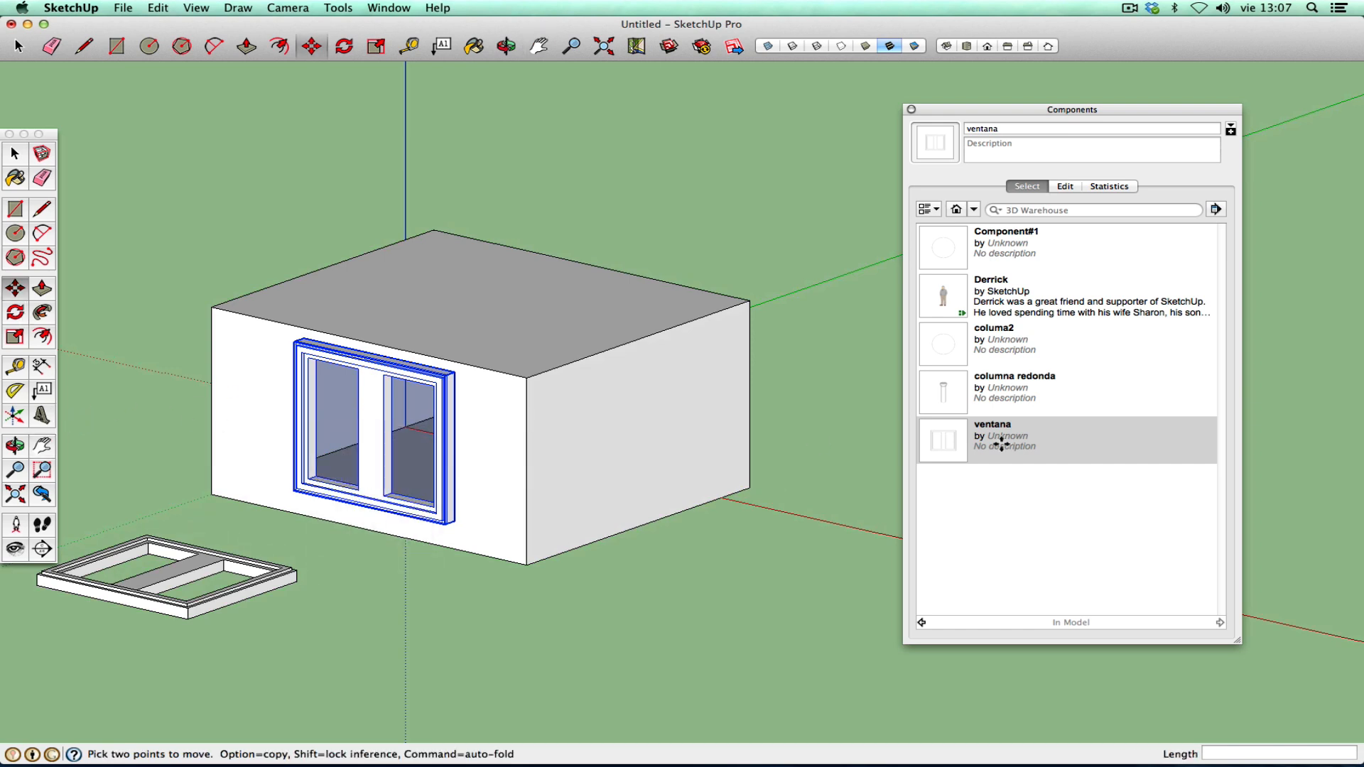
pyautogui.click(951, 461)
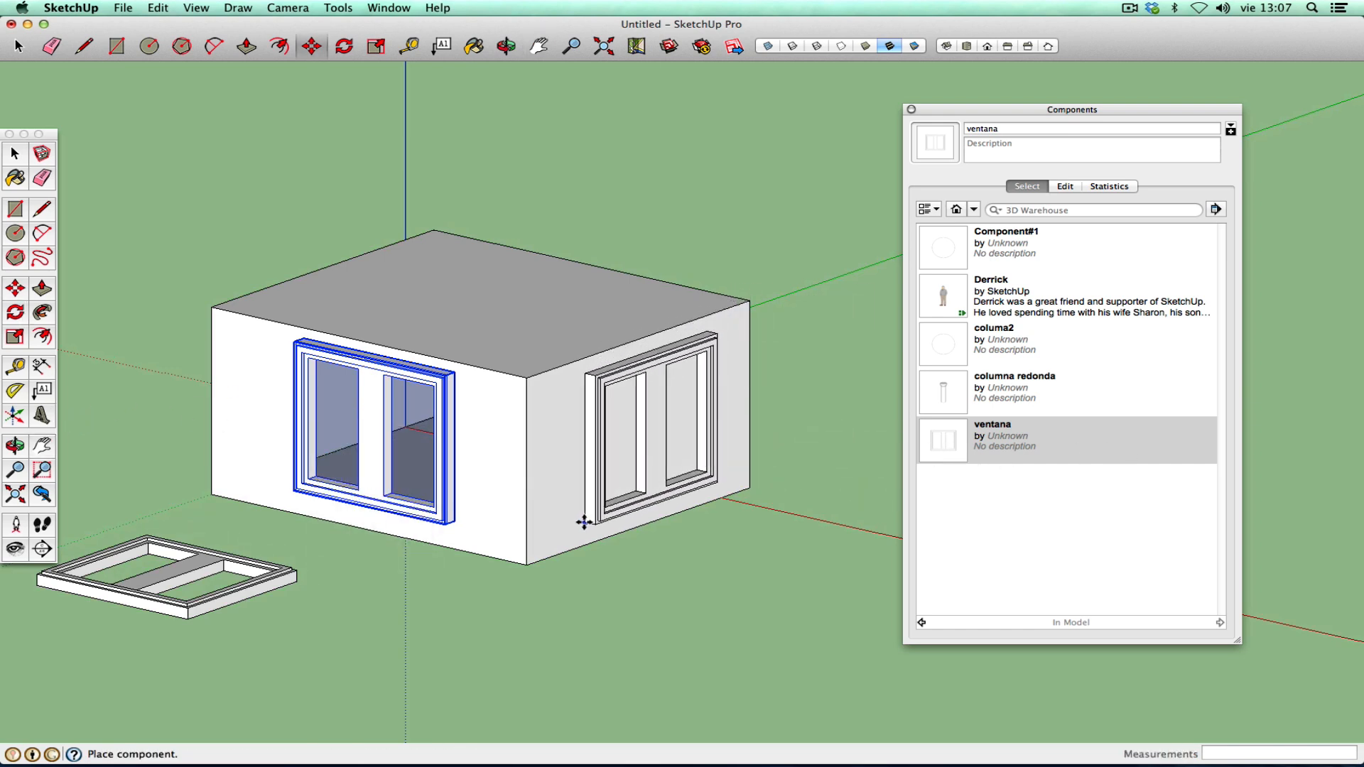
pyautogui.click(583, 524)
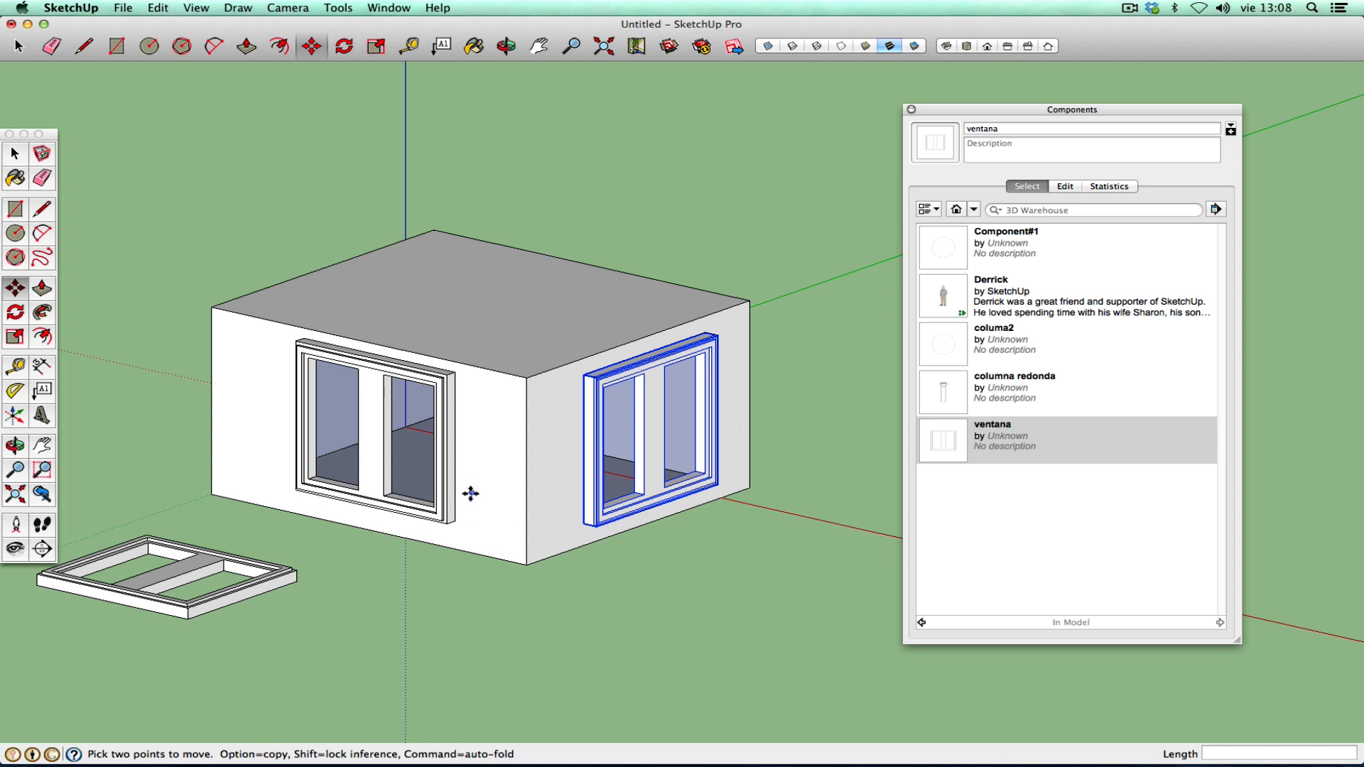
# - Place a third ventana component on the block's top face and view its opening from above
pyautogui.click(42, 445)
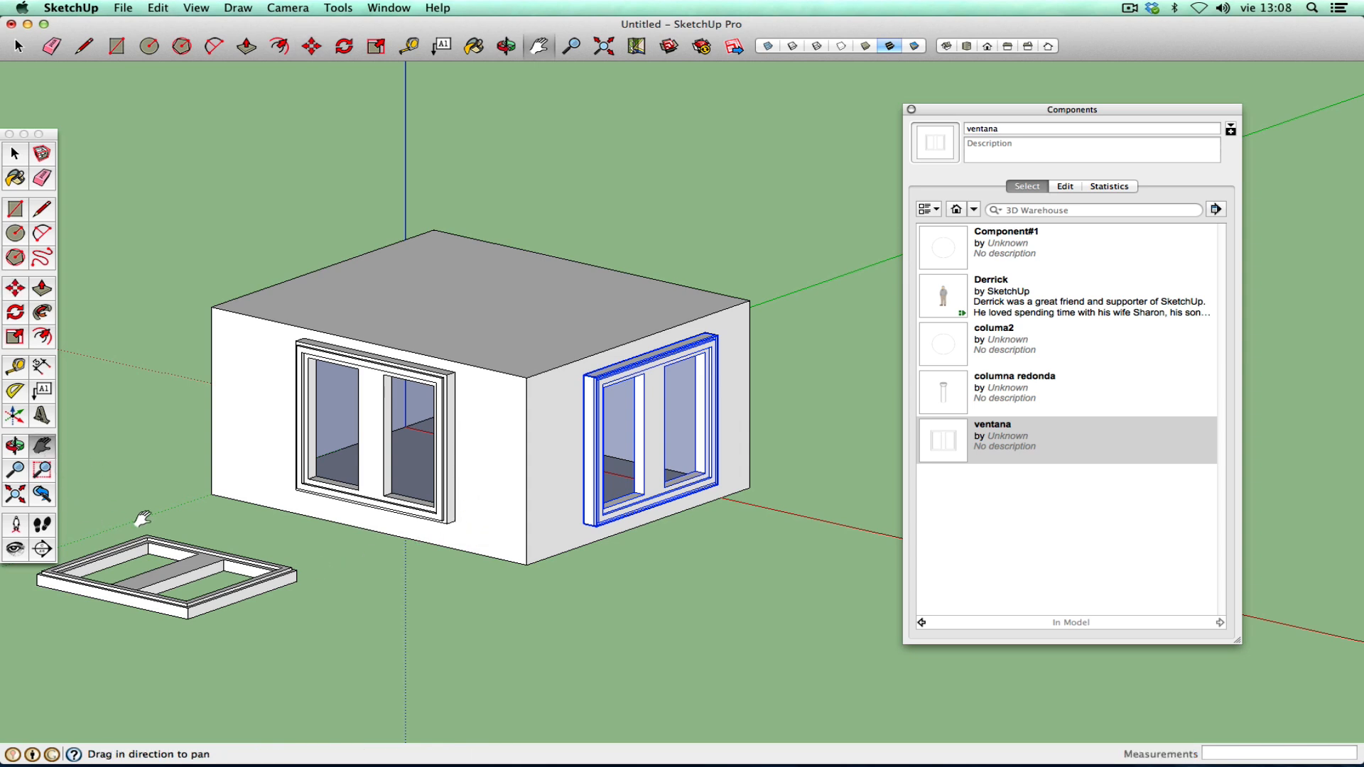
pyautogui.moveTo(157, 531); pyautogui.dragTo(374, 503)
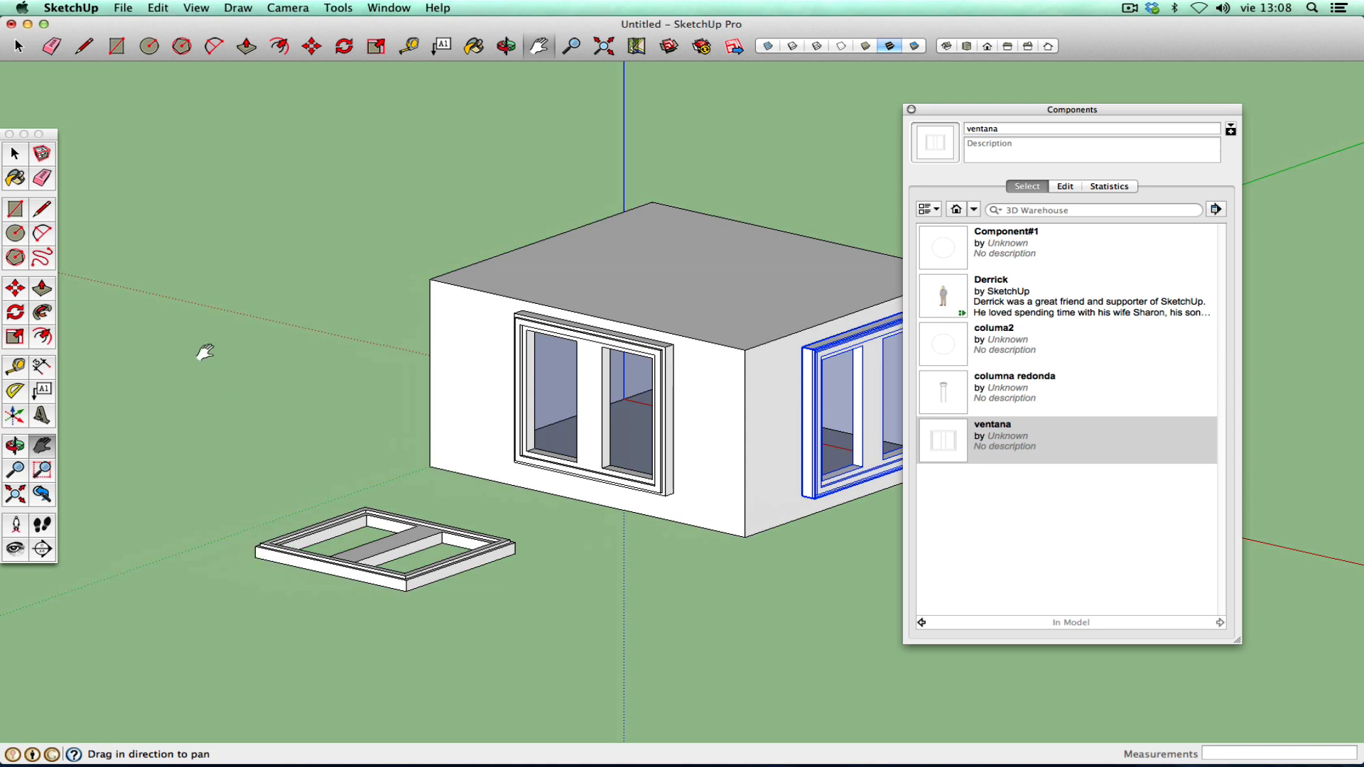
pyautogui.click(15, 154)
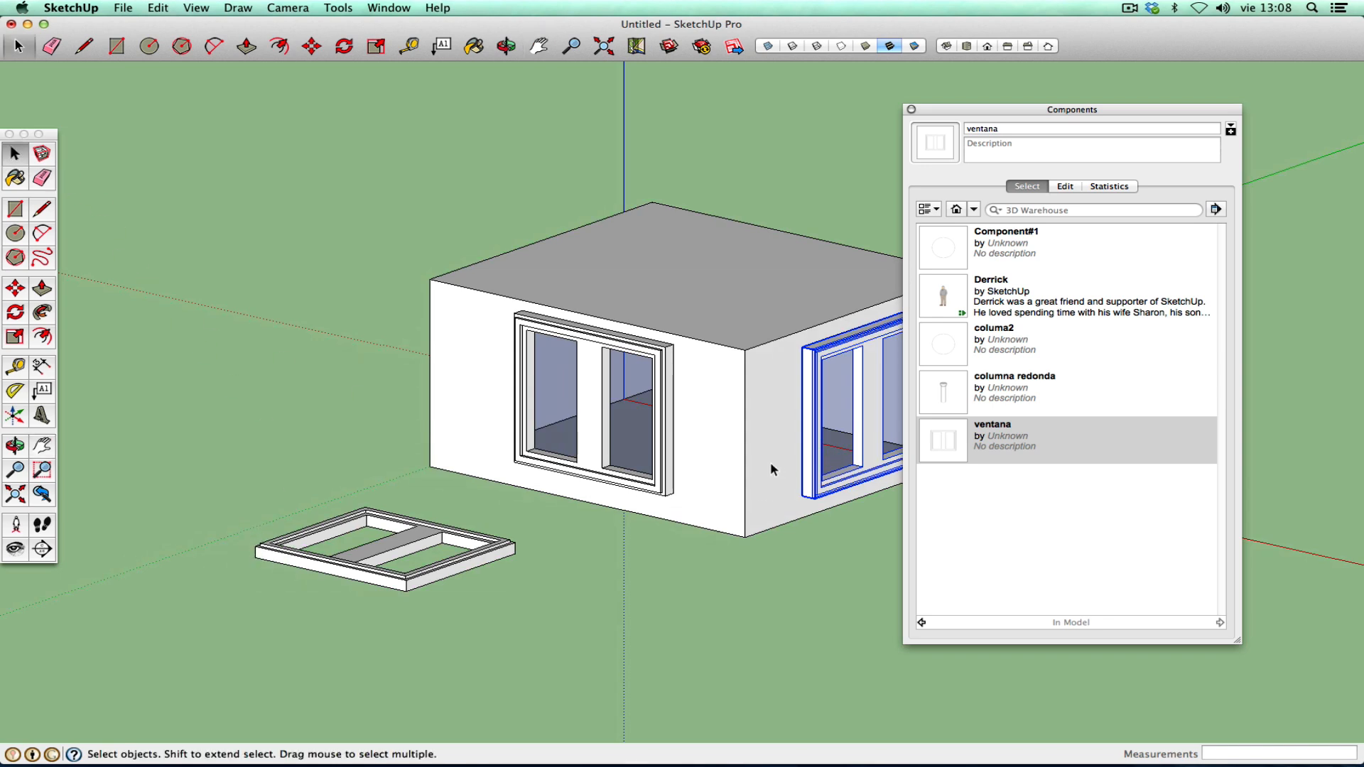
pyautogui.press('h')
pyautogui.moveTo(682, 412); pyautogui.dragTo(536, 487)
pyautogui.rightClick(535, 488)
pyautogui.click(562, 499)
pyautogui.click(999, 422)
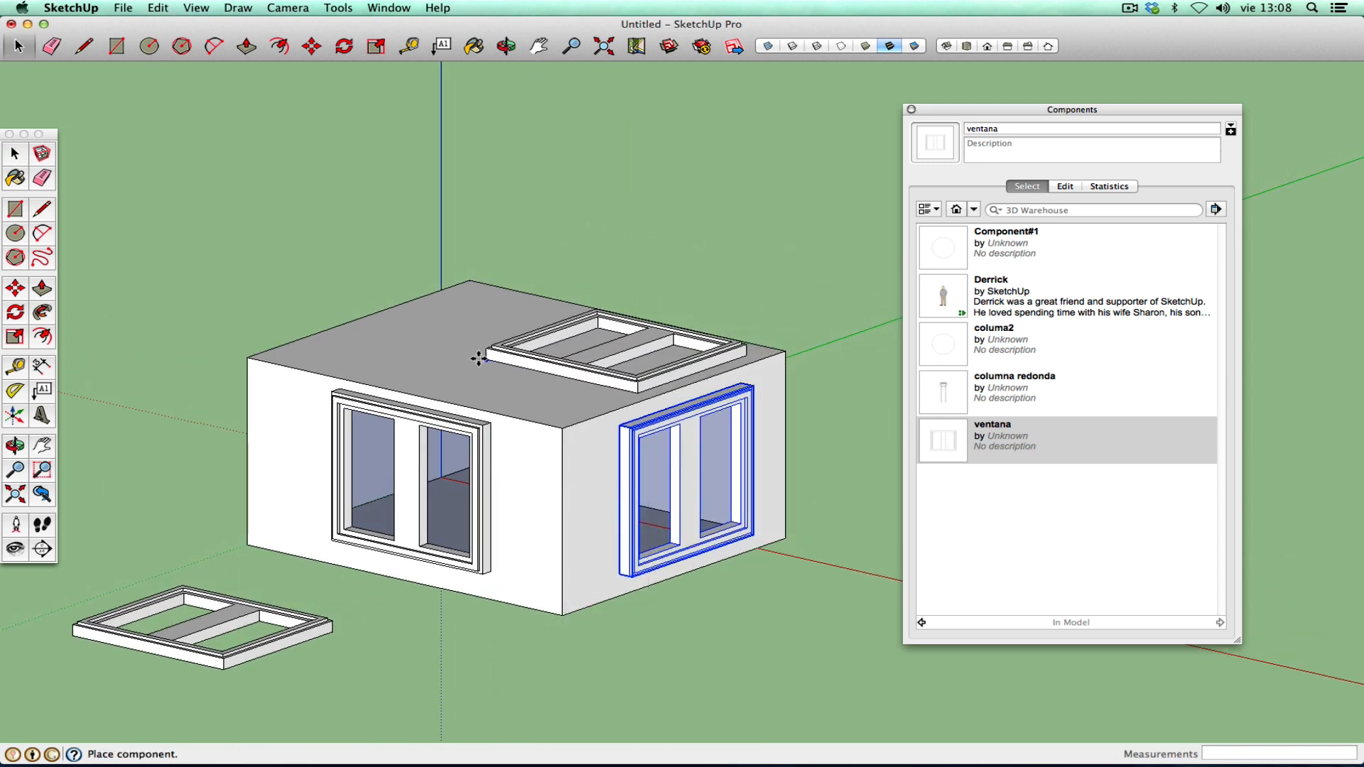
pyautogui.click(411, 353)
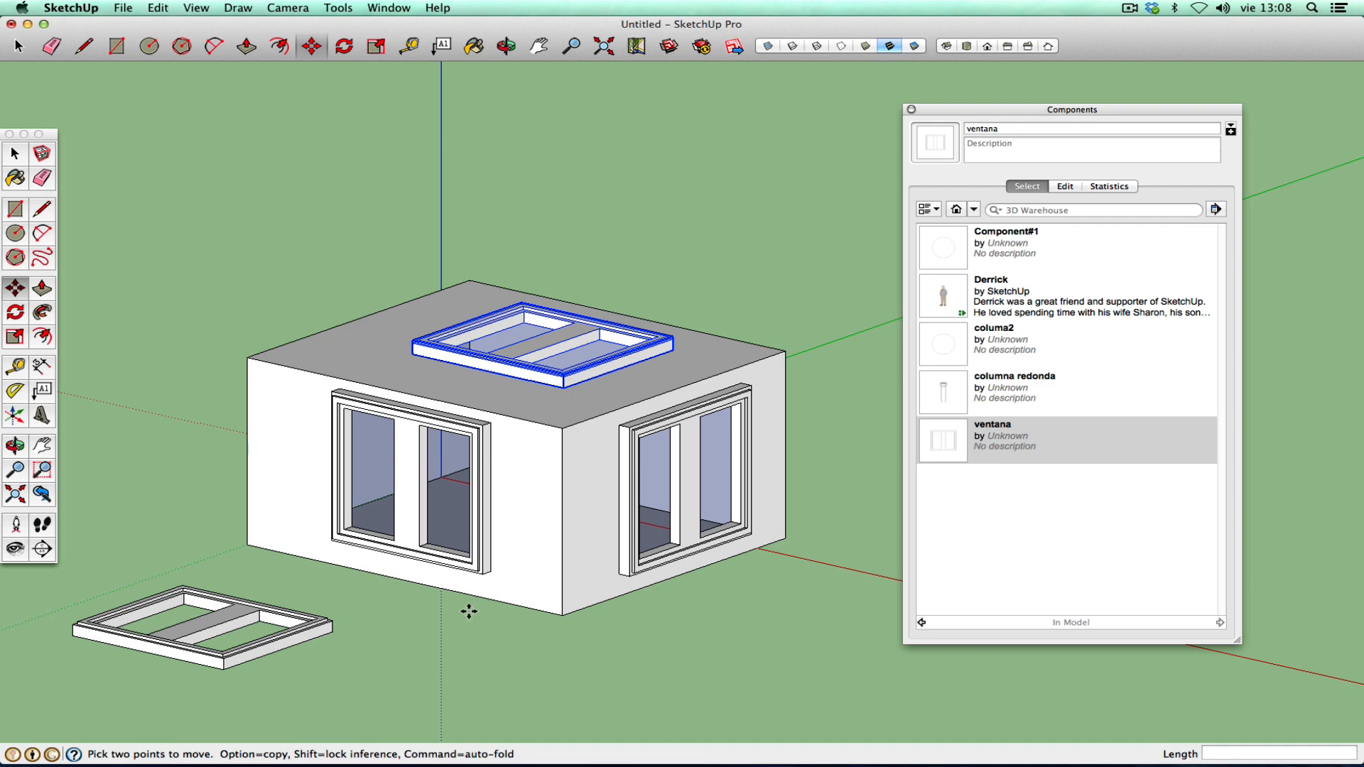
pyautogui.click(14, 451)
pyautogui.moveTo(181, 497); pyautogui.dragTo(260, 662)
pyautogui.click(46, 450)
pyautogui.moveTo(301, 517); pyautogui.dragTo(450, 396)
pyautogui.rightClick(432, 419)
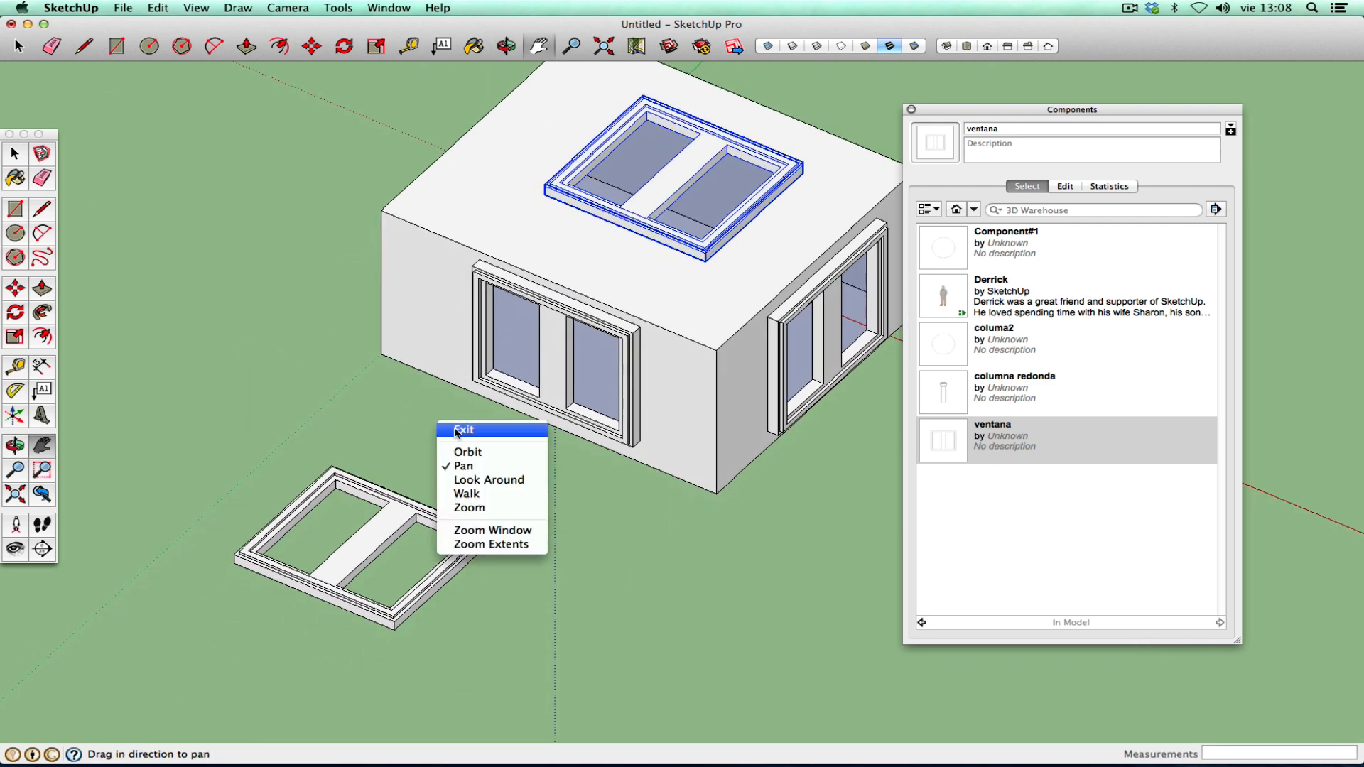
pyautogui.click(469, 432)
pyautogui.click(17, 176)
pyautogui.press('space')
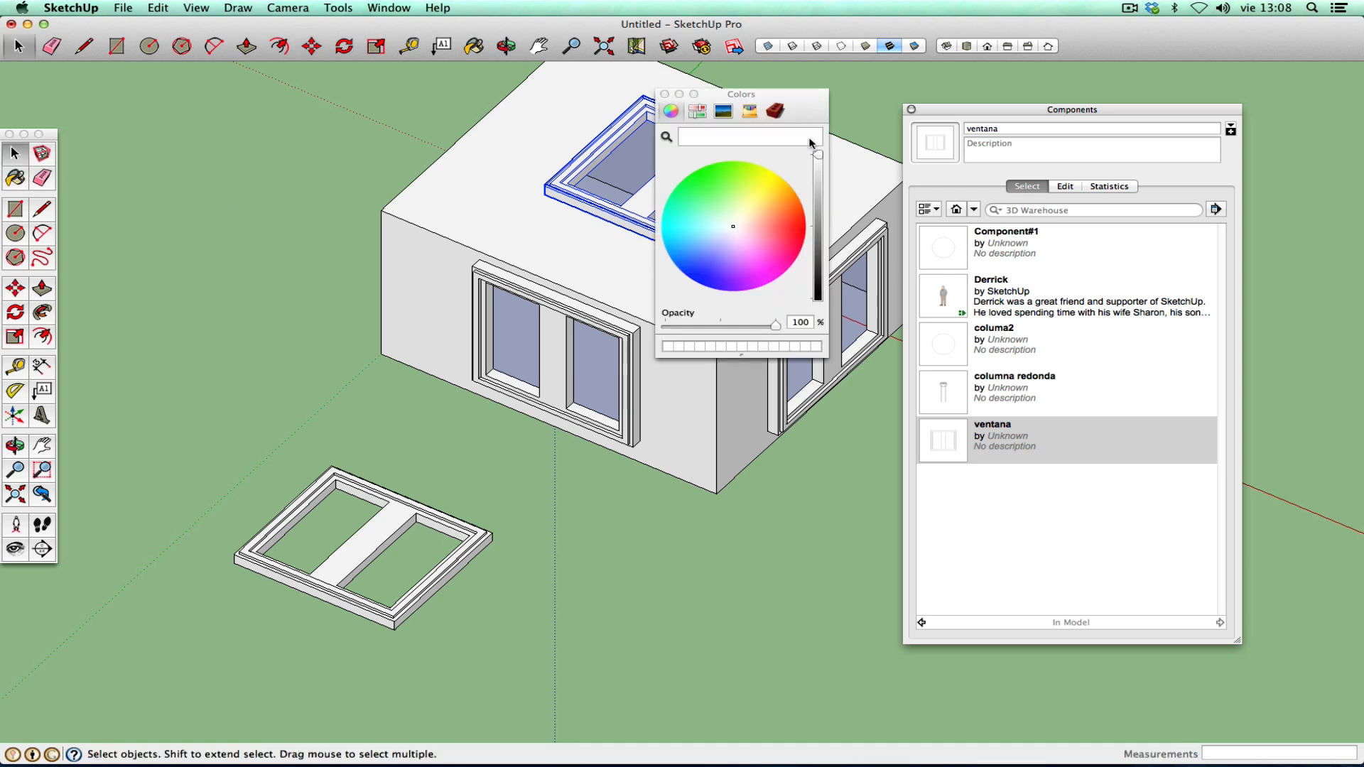
pyautogui.click(664, 94)
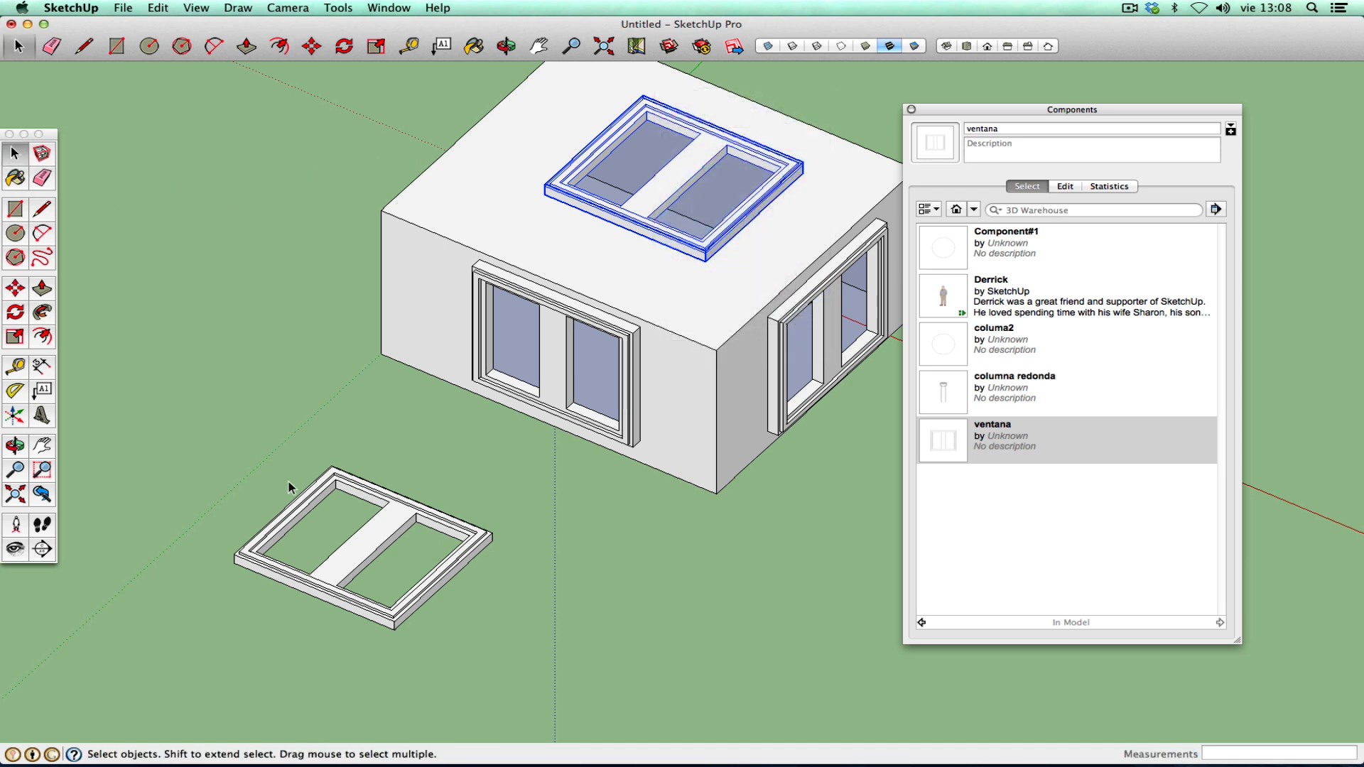
# - Edit the loose ventana component in X-ray display and draw a rectangle about 5.89 m by 2.69 m across its first opening
pyautogui.doubleClick(354, 495)
pyautogui.scroll(3, 374, 565)
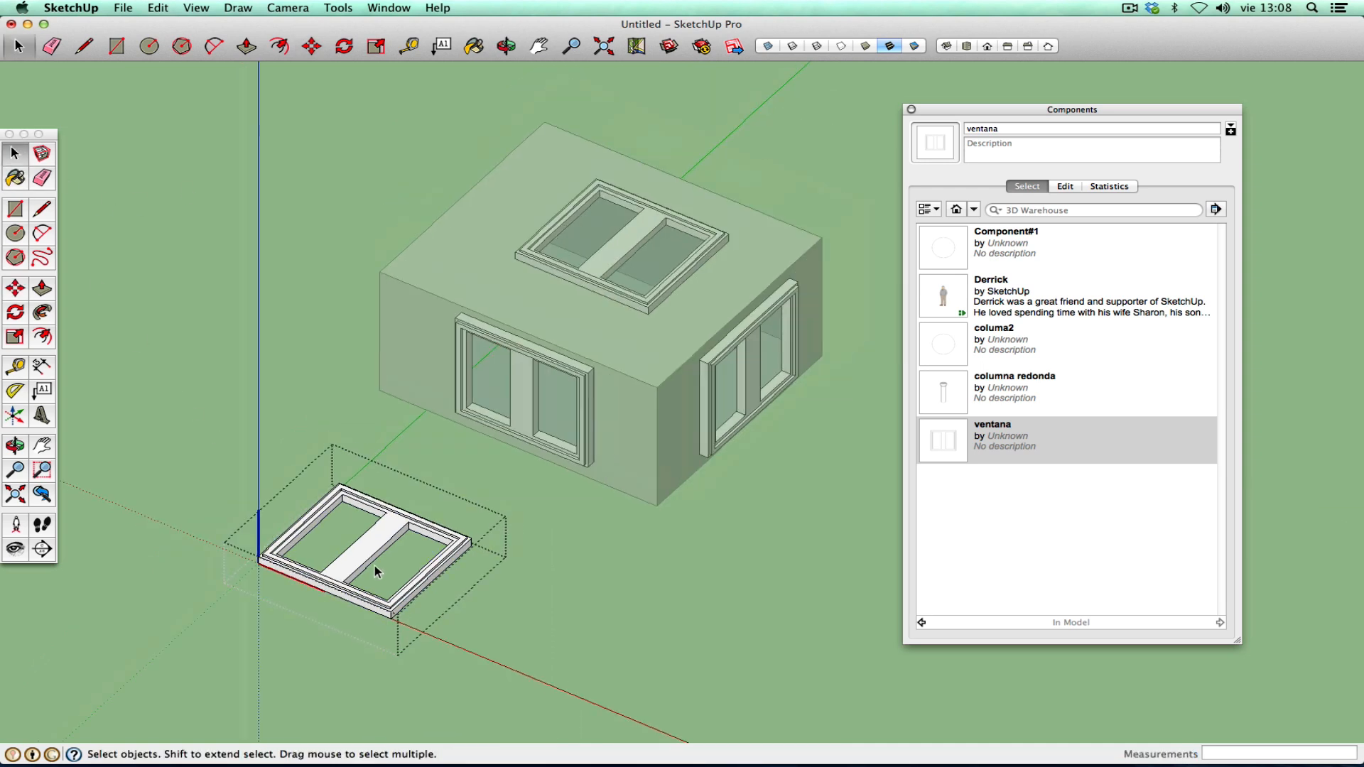
pyautogui.scroll(2, 375, 571)
pyautogui.click(43, 210)
pyautogui.click(15, 209)
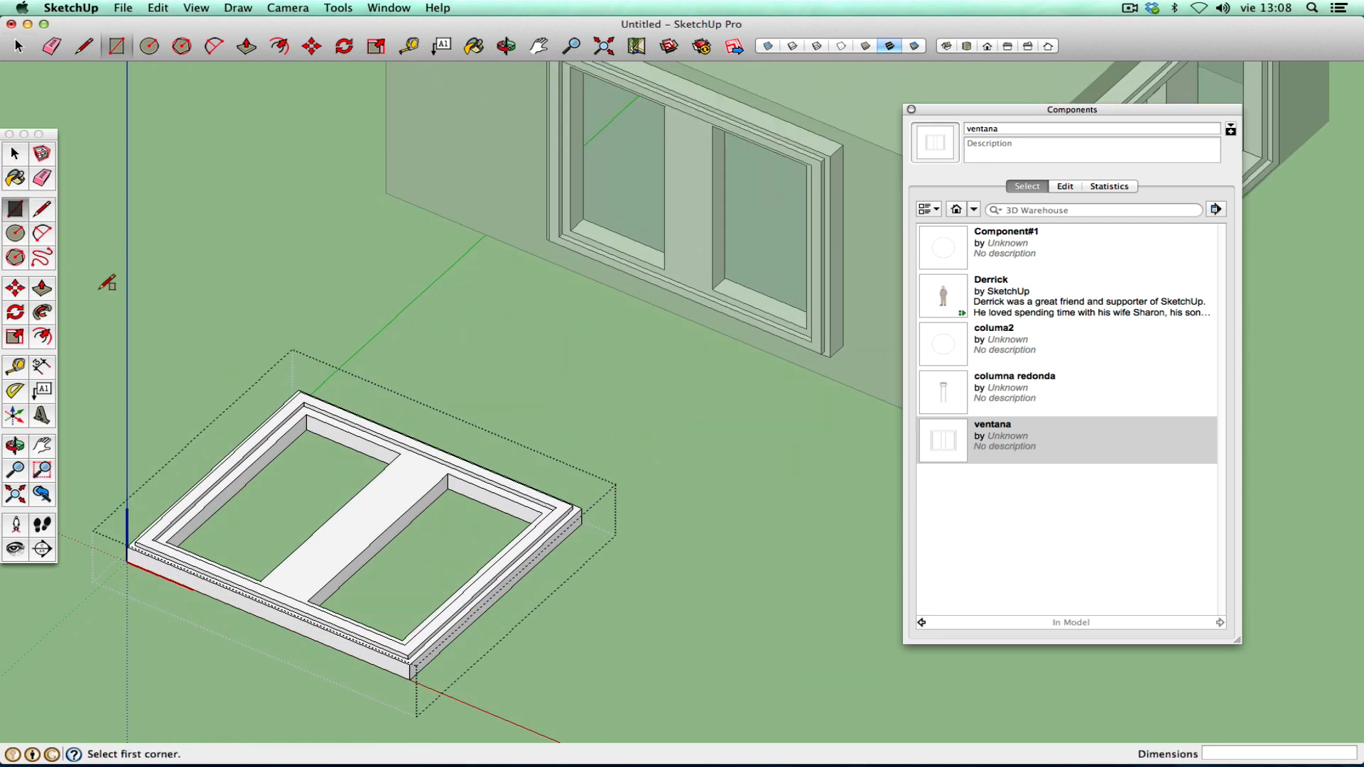
pyautogui.click(770, 46)
pyautogui.click(306, 431)
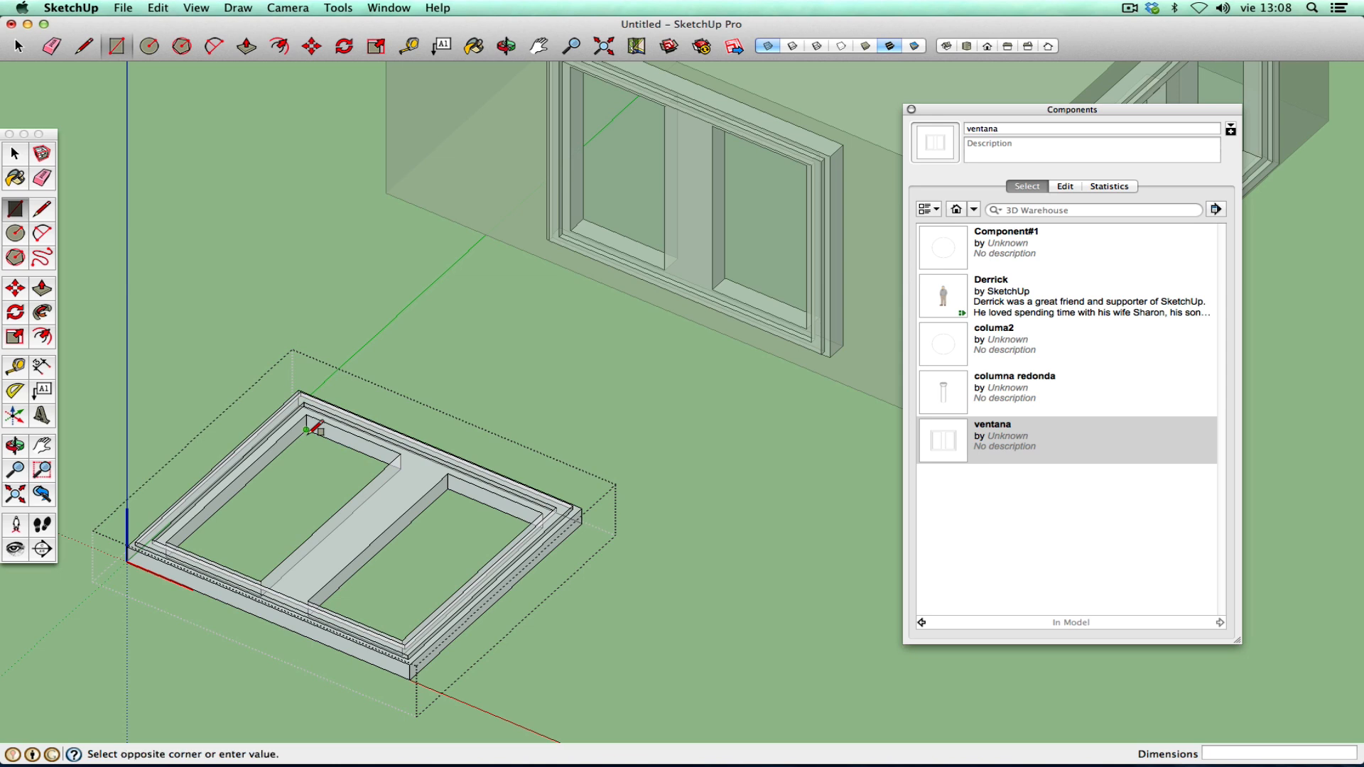
pyautogui.click(271, 587)
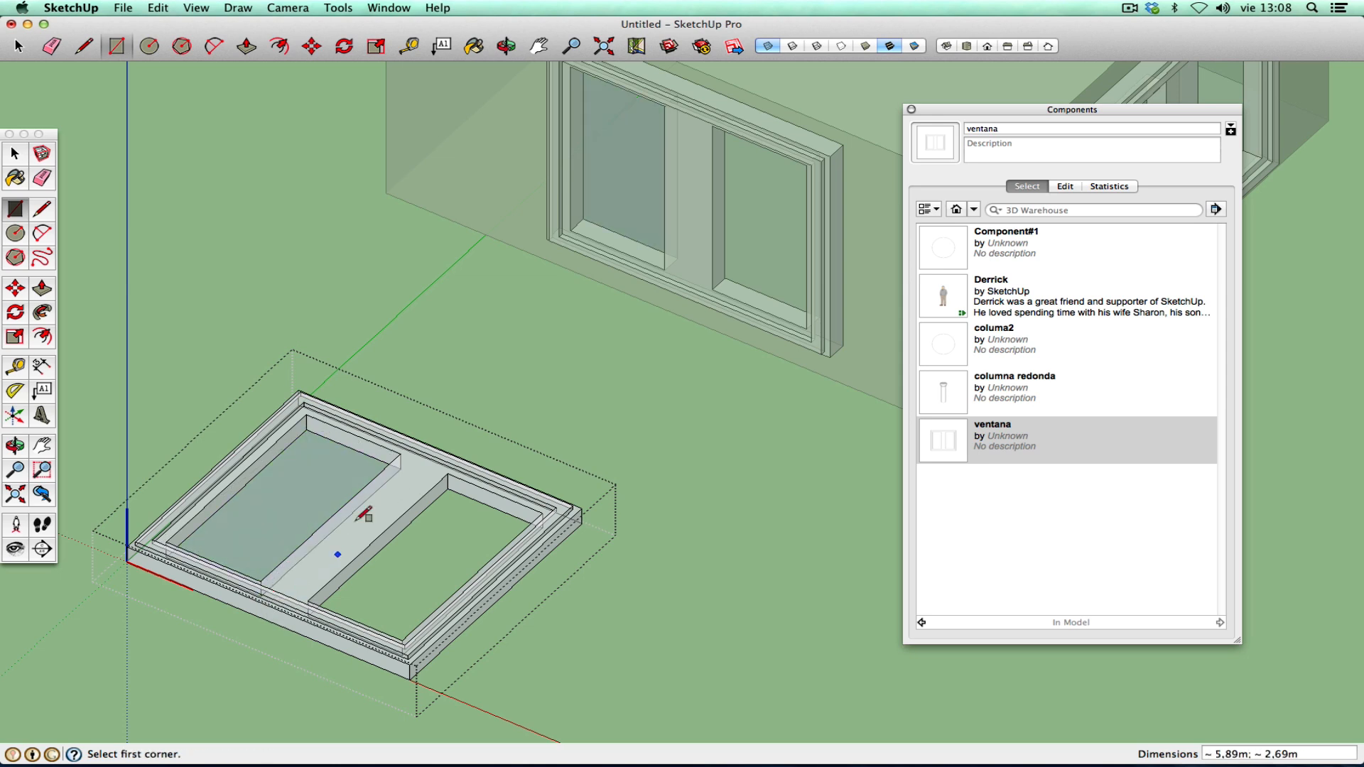
# - Draw a matching glass rectangle, about 5.89 m by 2.69 m, across the frame's second opening
pyautogui.click(448, 489)
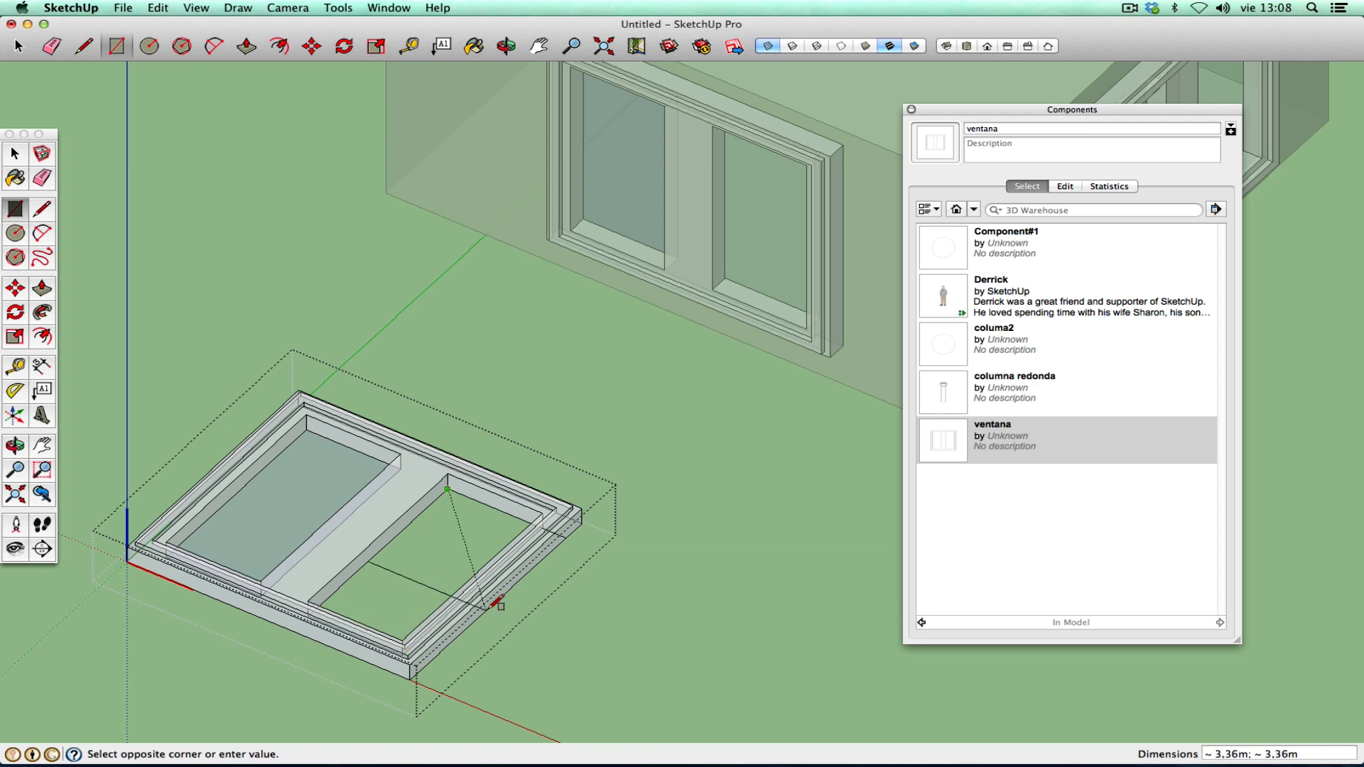
pyautogui.scroll(1, 412, 650)
pyautogui.scroll(5, 411, 657)
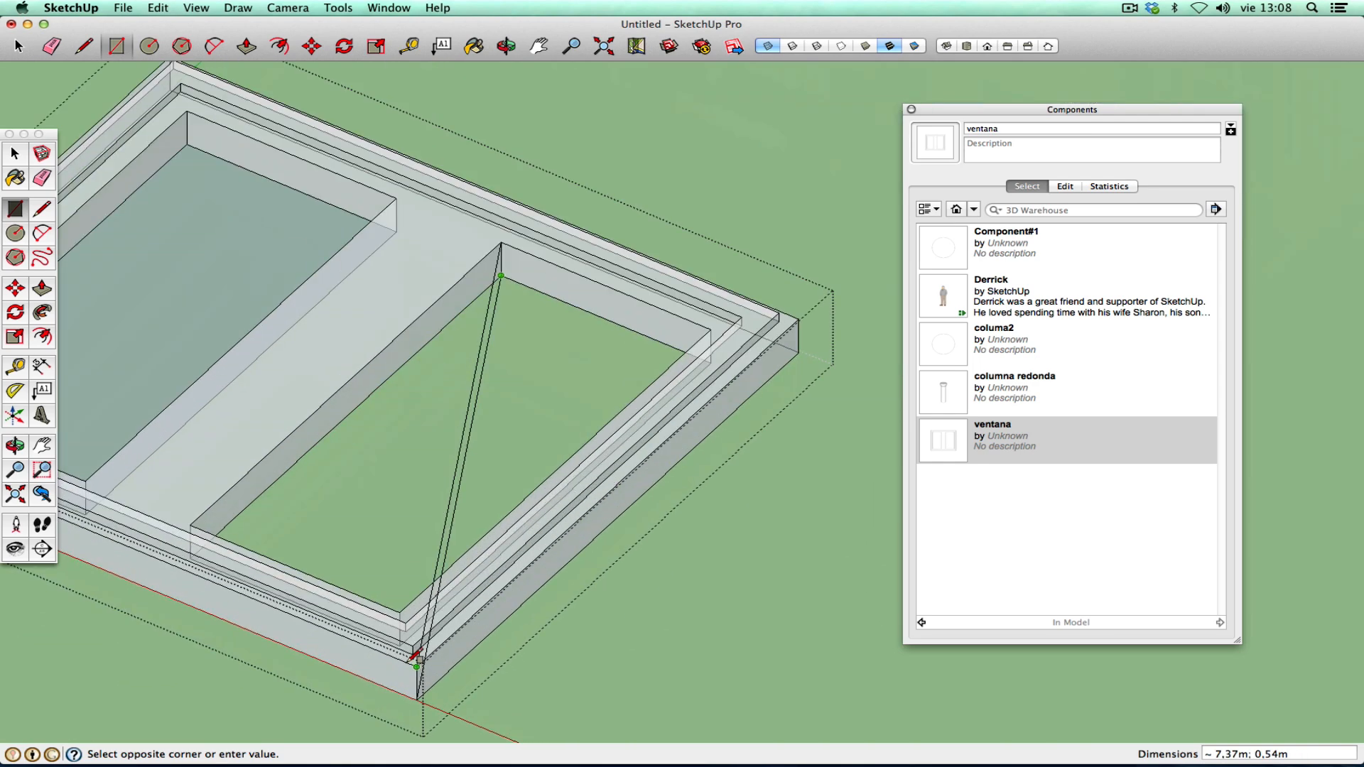
pyautogui.click(395, 625)
pyautogui.scroll(-10, 518, 526)
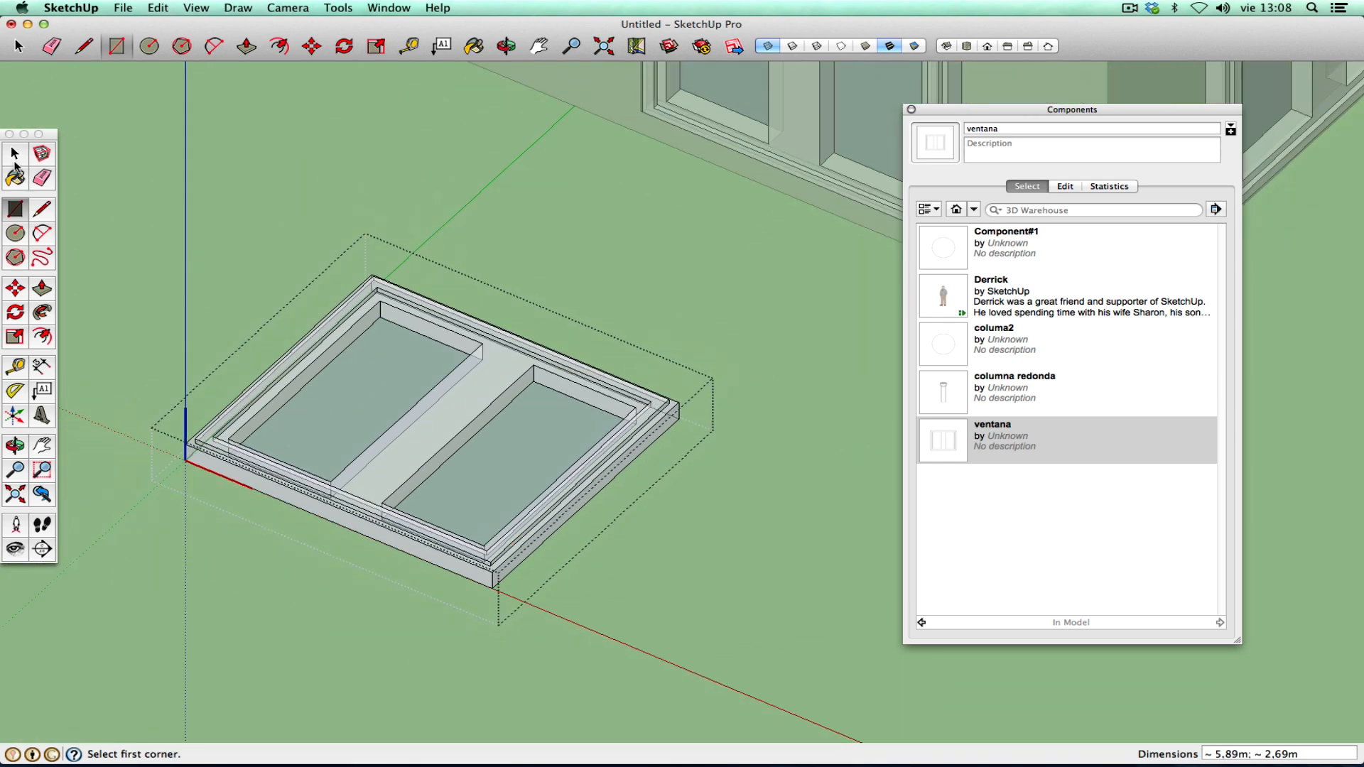
# - Paint both glass panes with the light blue material from the Translucent collection and leave component editing
pyautogui.click(15, 157)
pyautogui.click(357, 376)
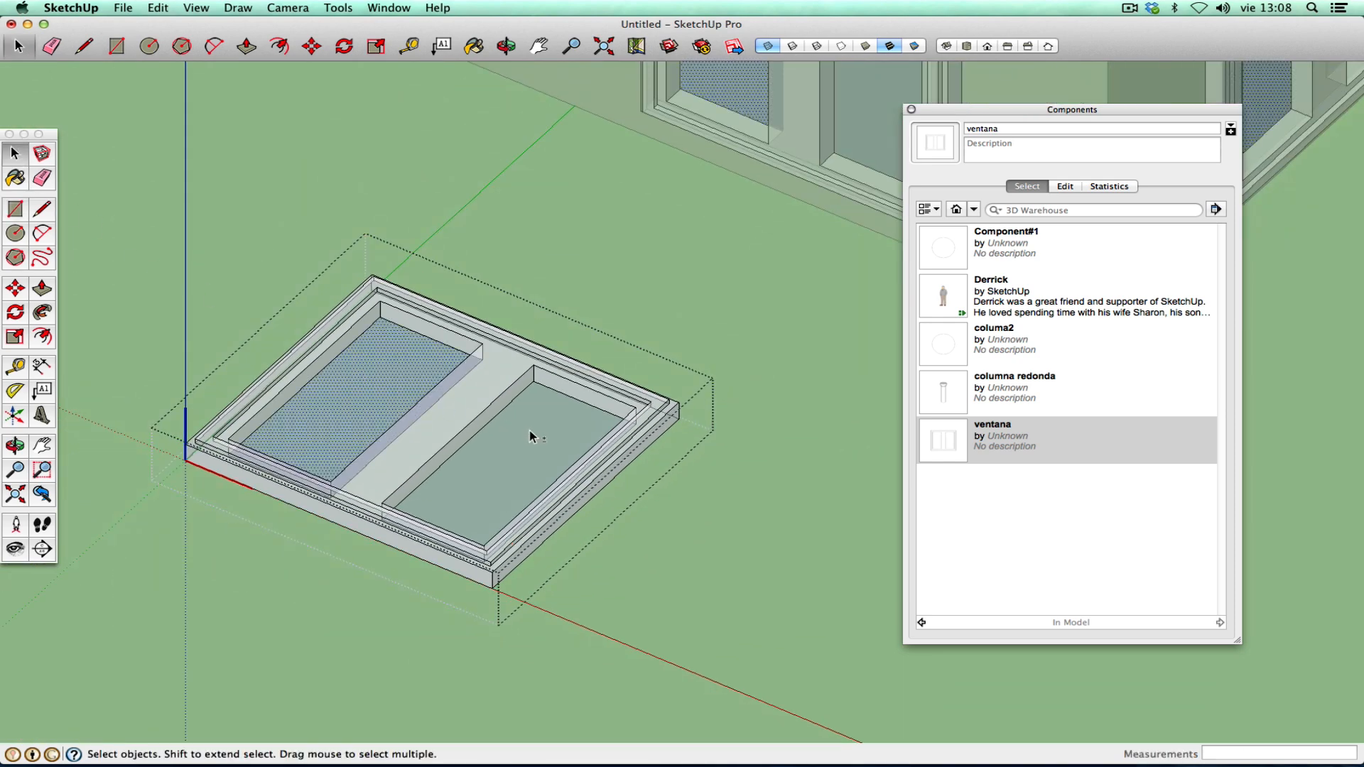
pyautogui.keyDown('shift'); pyautogui.click(526, 431); pyautogui.keyUp('shift')
pyautogui.click(17, 181)
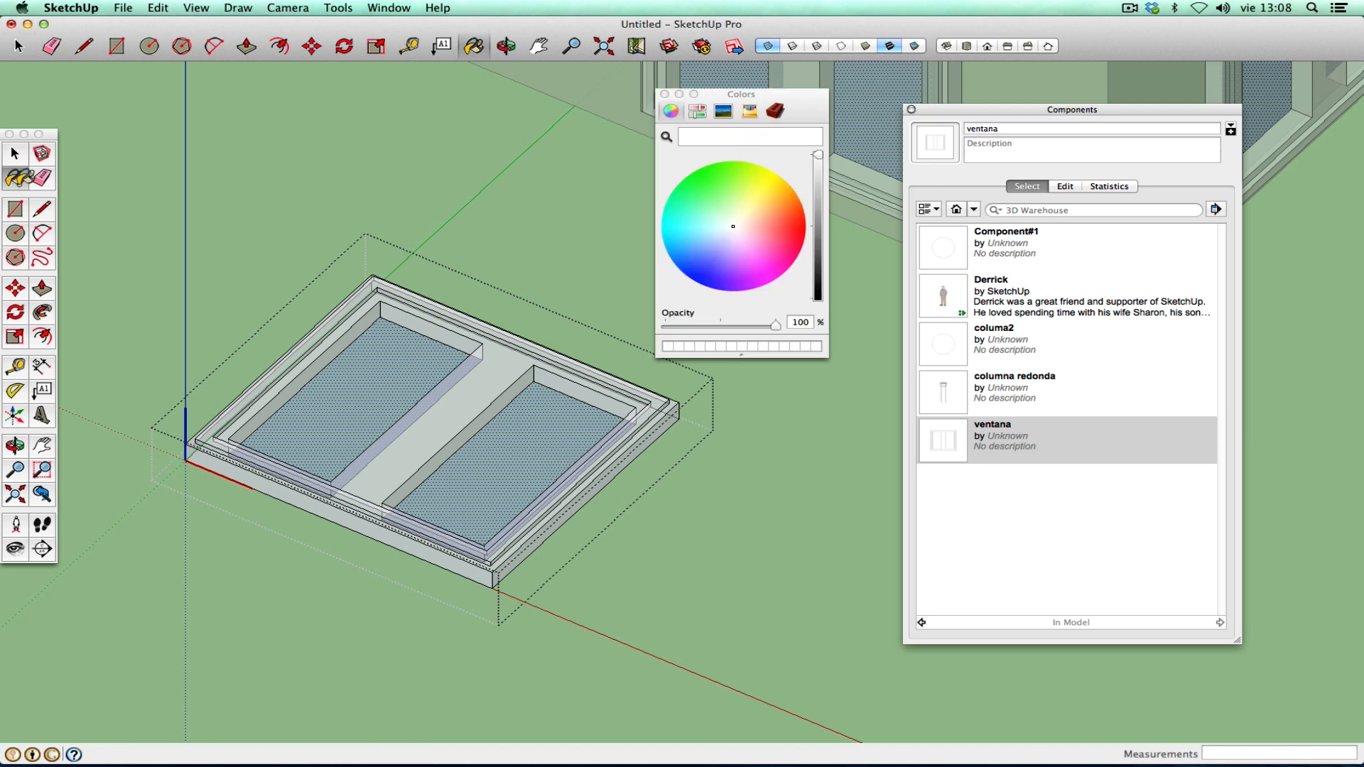
pyautogui.click(750, 114)
pyautogui.click(759, 160)
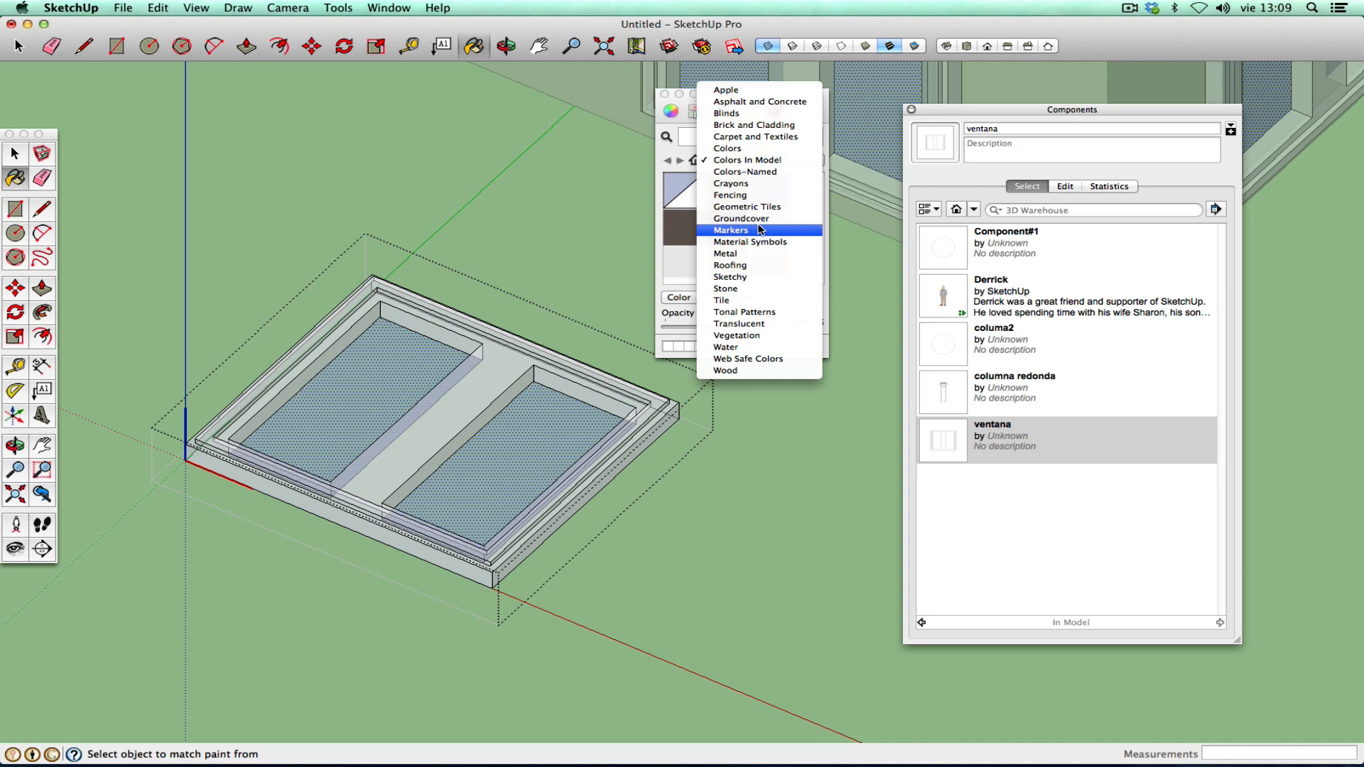
pyautogui.click(773, 325)
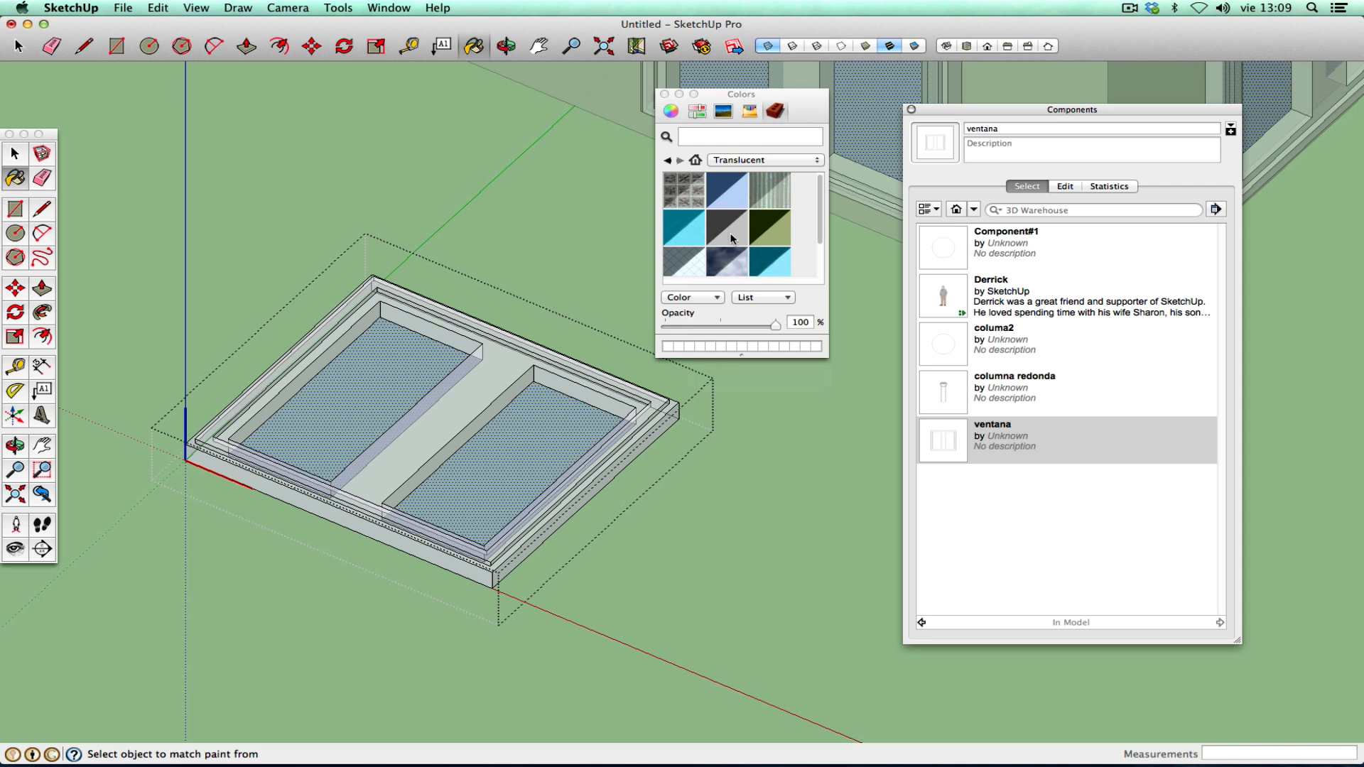
pyautogui.scroll(-2, 817, 211)
pyautogui.scroll(2, 817, 210)
pyautogui.click(692, 229)
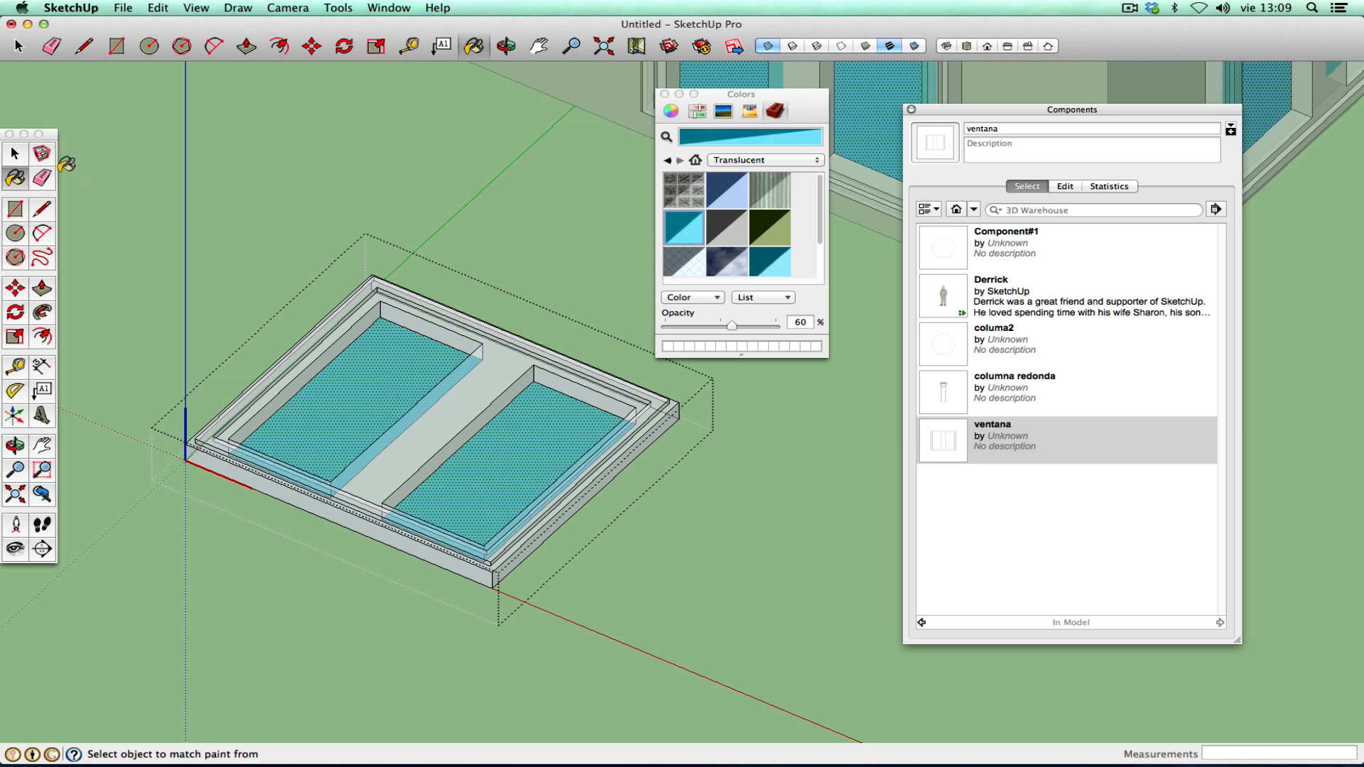
pyautogui.click(14, 158)
pyautogui.click(240, 272)
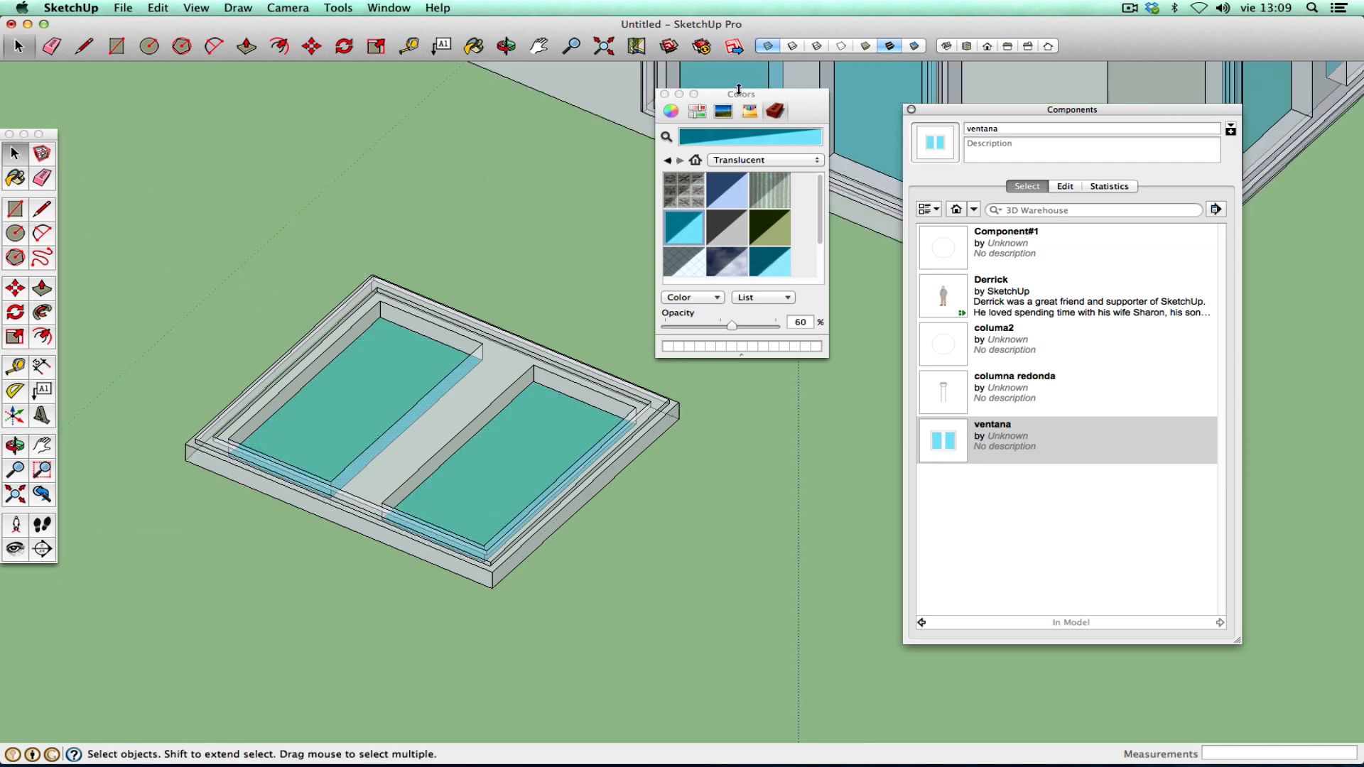
# - Close the Colors window, turn off X-ray display and view the glazed windows on the block's faces
pyautogui.click(664, 94)
pyautogui.scroll(3, 665, 420)
pyautogui.scroll(-6, 665, 420)
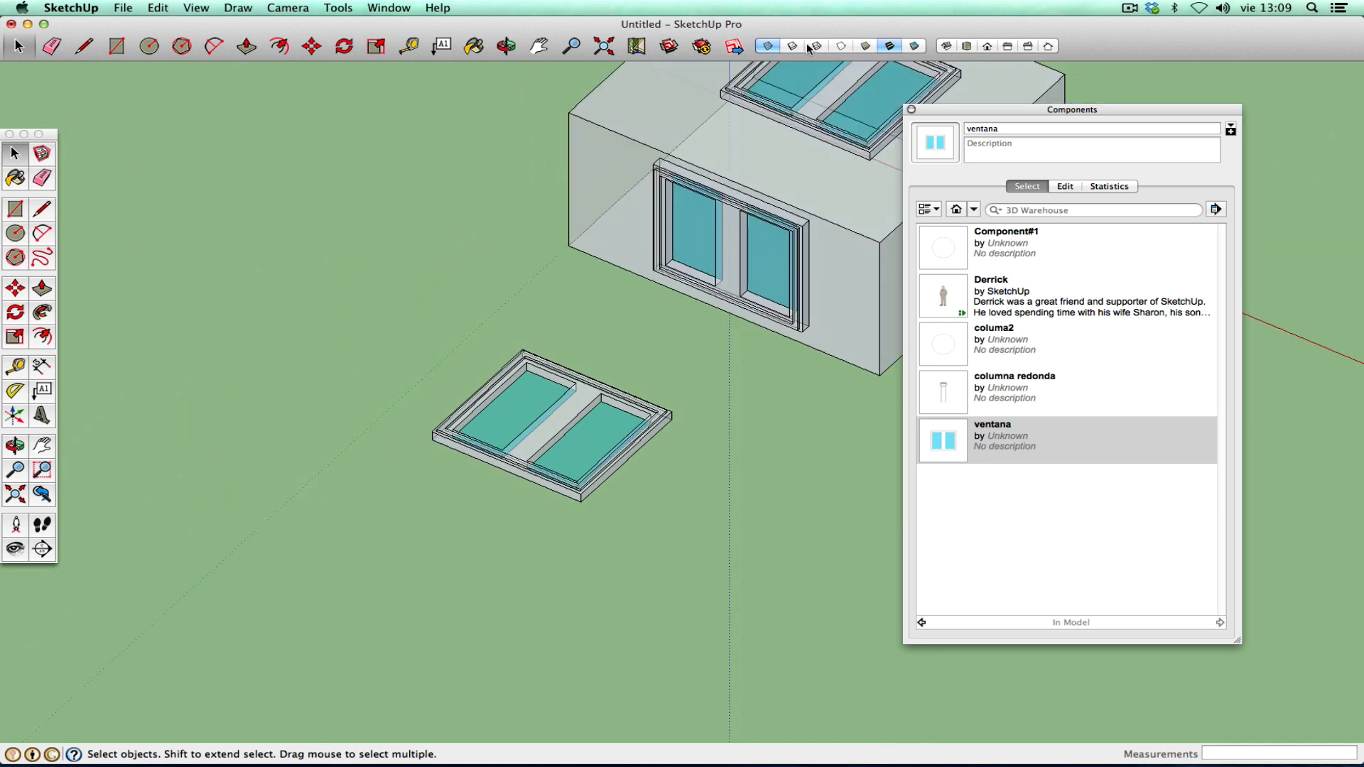
pyautogui.click(772, 49)
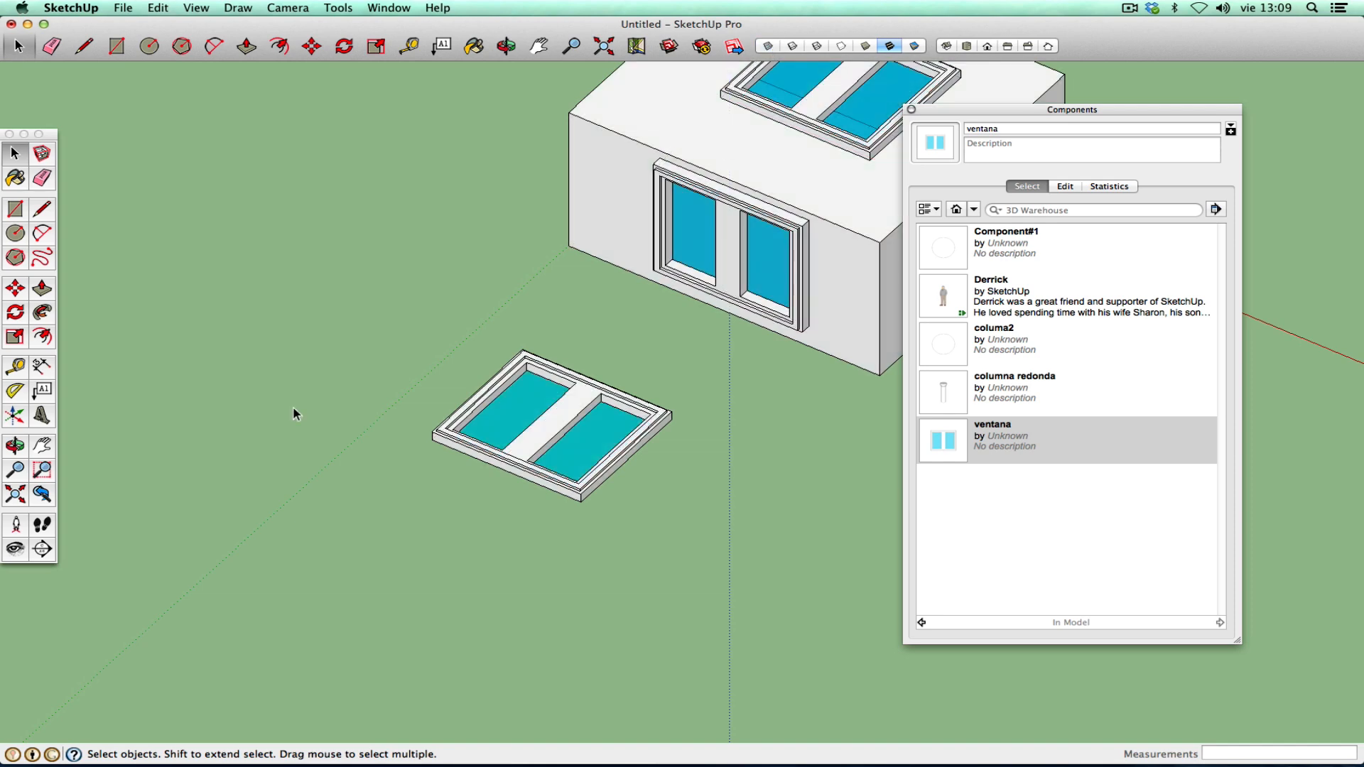
pyautogui.click(15, 445)
pyautogui.moveTo(600, 455); pyautogui.dragTo(622, 218)
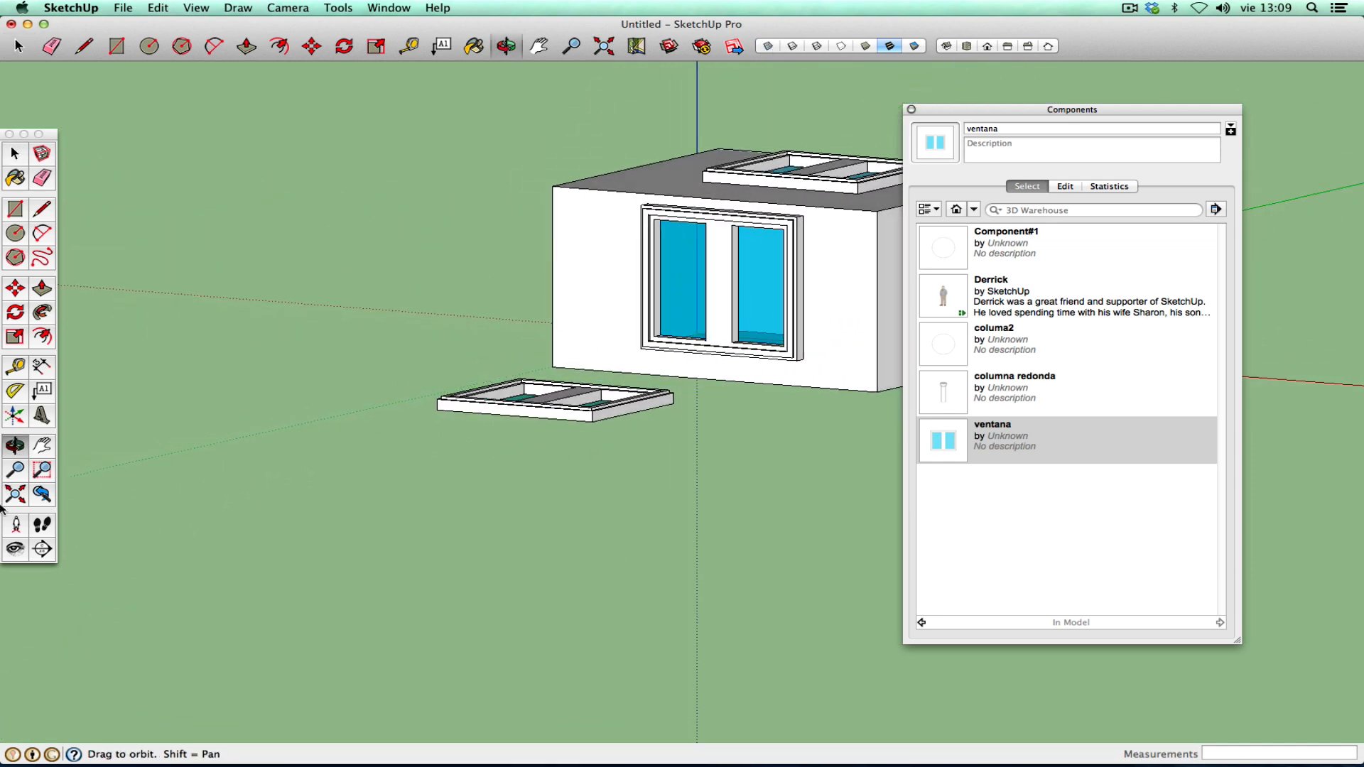
pyautogui.click(44, 446)
pyautogui.moveTo(664, 328); pyautogui.dragTo(324, 505)
pyautogui.click(15, 446)
pyautogui.moveTo(280, 444); pyautogui.dragTo(238, 503)
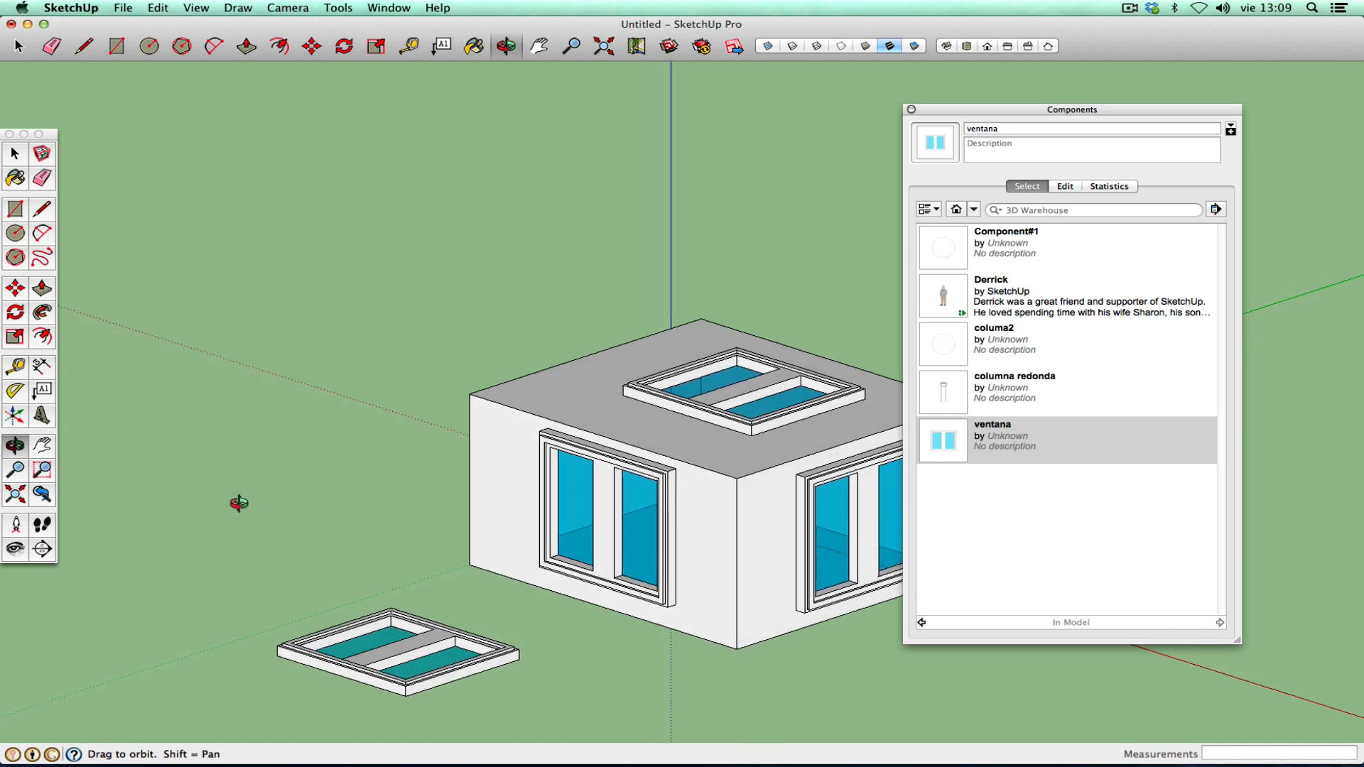
pyautogui.click(42, 446)
pyautogui.moveTo(640, 561)
pyautogui.mouseDown()
pyautogui.moveTo(484, 448)
pyautogui.moveTo(422, 456)
pyautogui.moveTo(348, 390)
pyautogui.mouseUp()
pyautogui.scroll(2, 422, 456)
pyautogui.scroll(-5, 497, 483)
pyautogui.rightClick(378, 413)
pyautogui.click(405, 423)
pyautogui.click(18, 208)
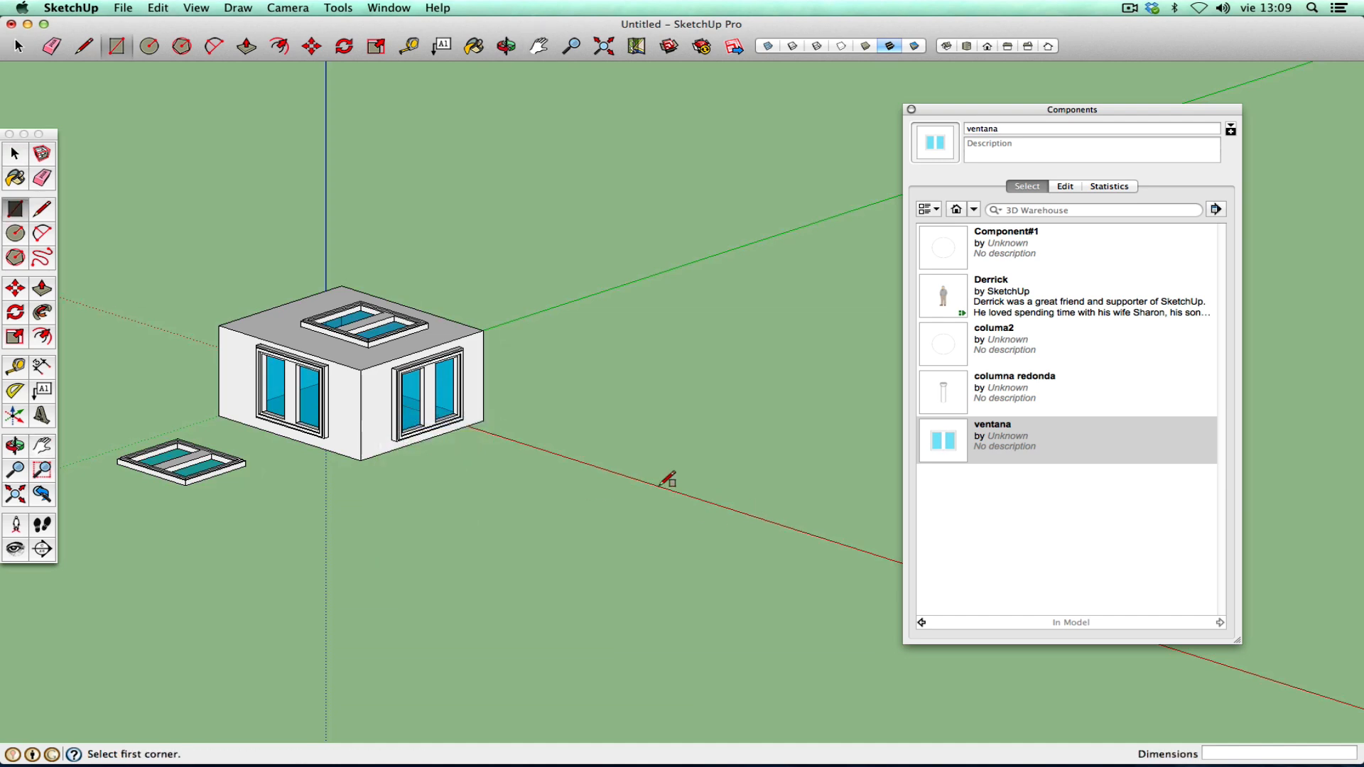
pyautogui.click(627, 479)
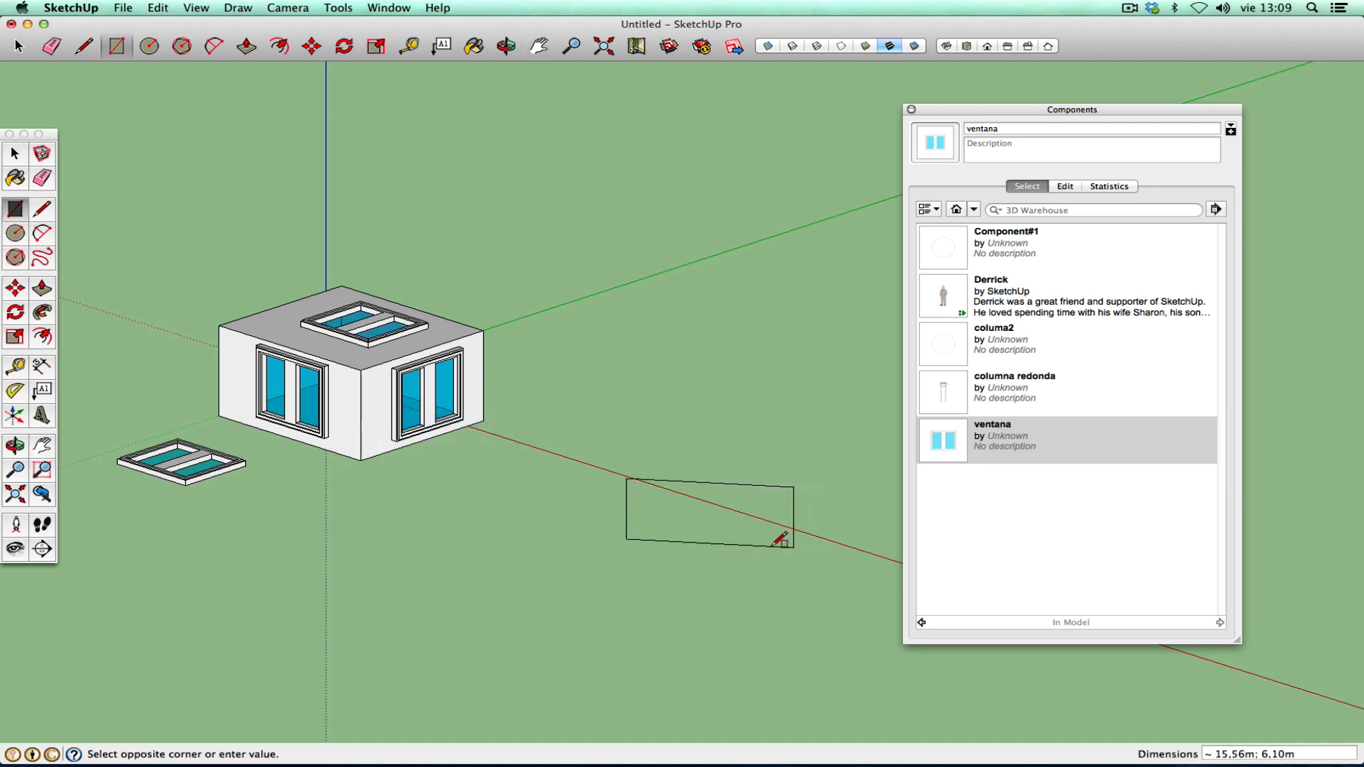
pyautogui.press('Escape')
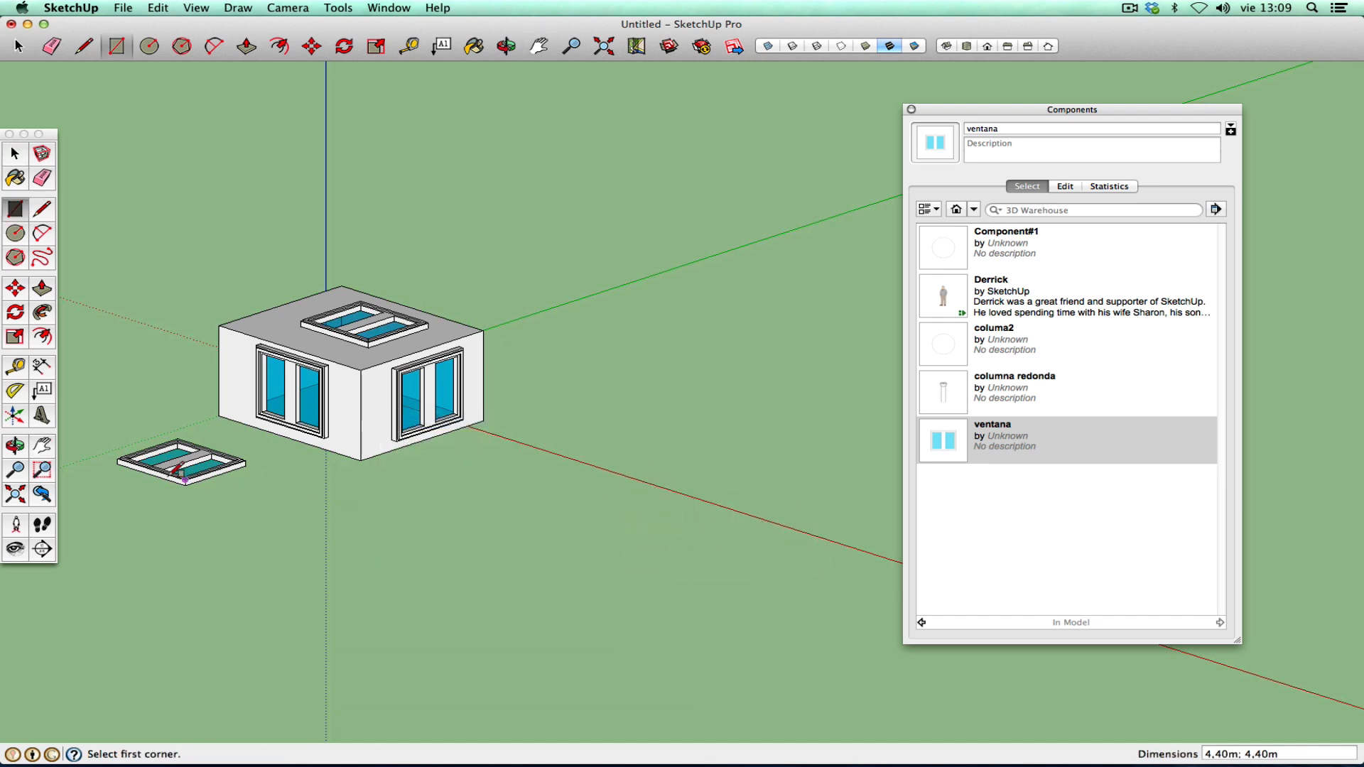
pyautogui.click(15, 445)
pyautogui.moveTo(440, 456); pyautogui.dragTo(140, 470)
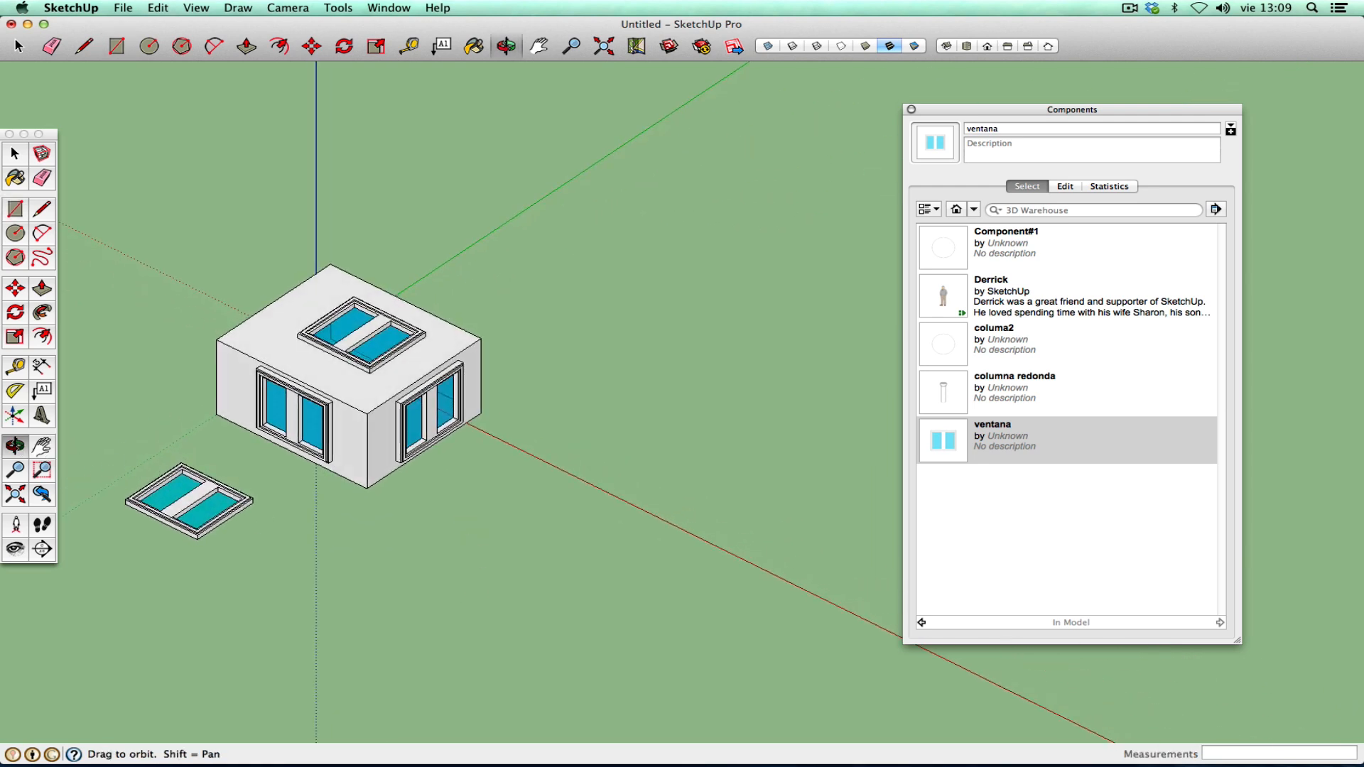
pyautogui.click(42, 445)
pyautogui.moveTo(493, 483); pyautogui.dragTo(390, 483)
pyautogui.rightClick(388, 485)
pyautogui.click(401, 493)
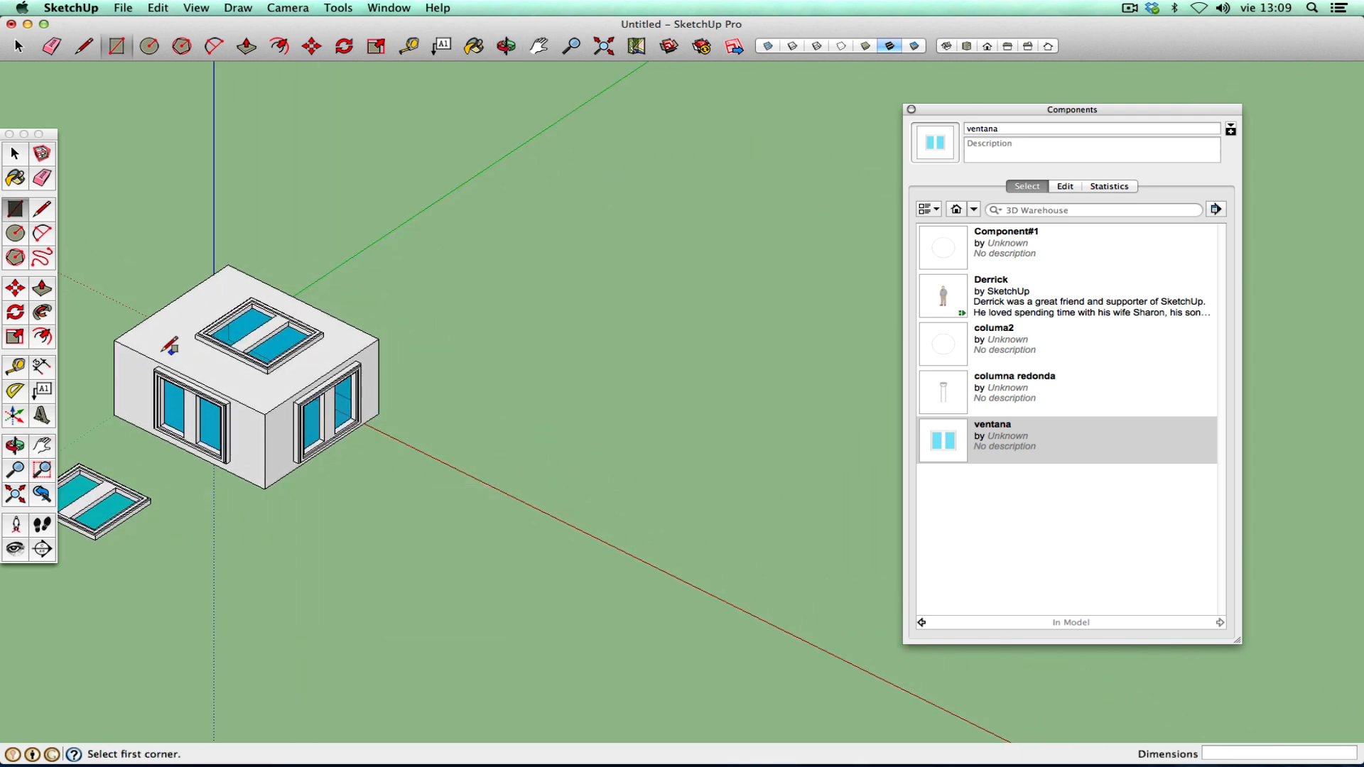
pyautogui.click(512, 496)
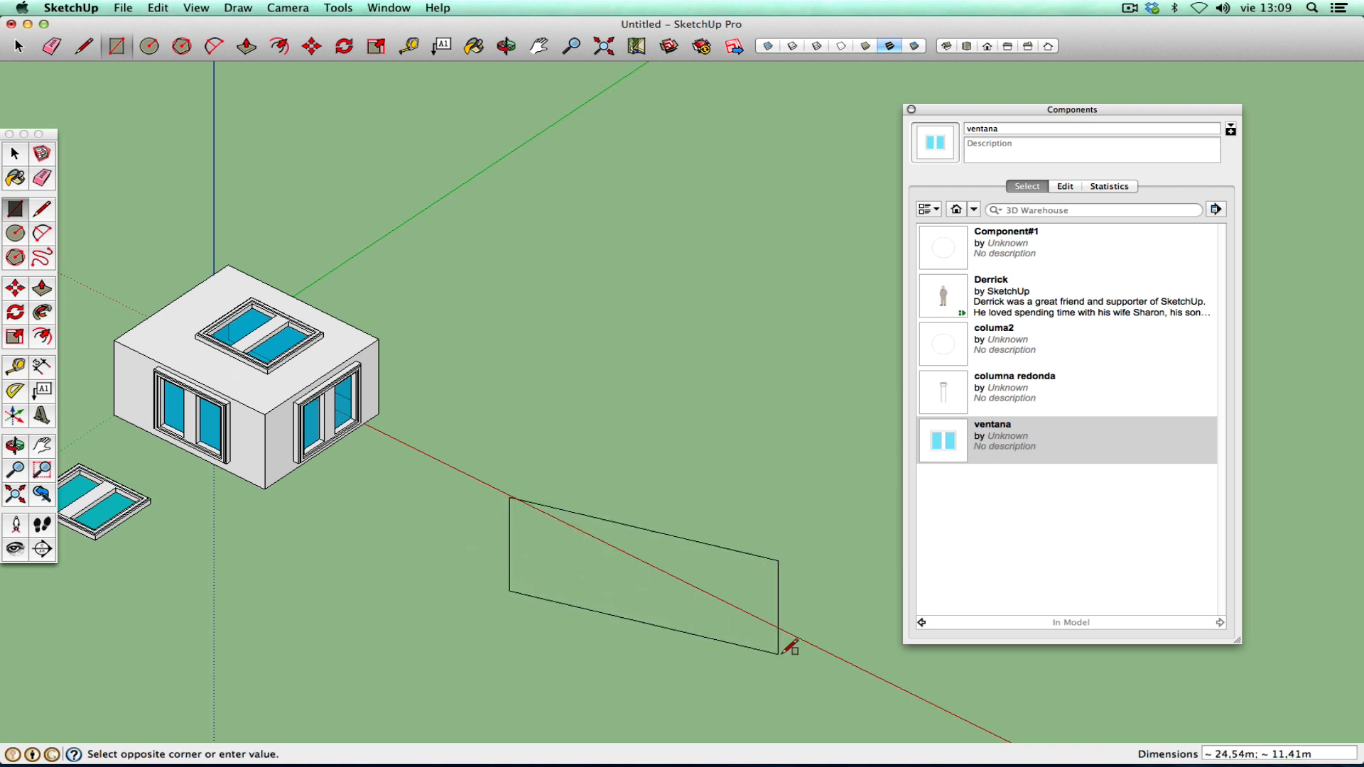
pyautogui.press('Escape')
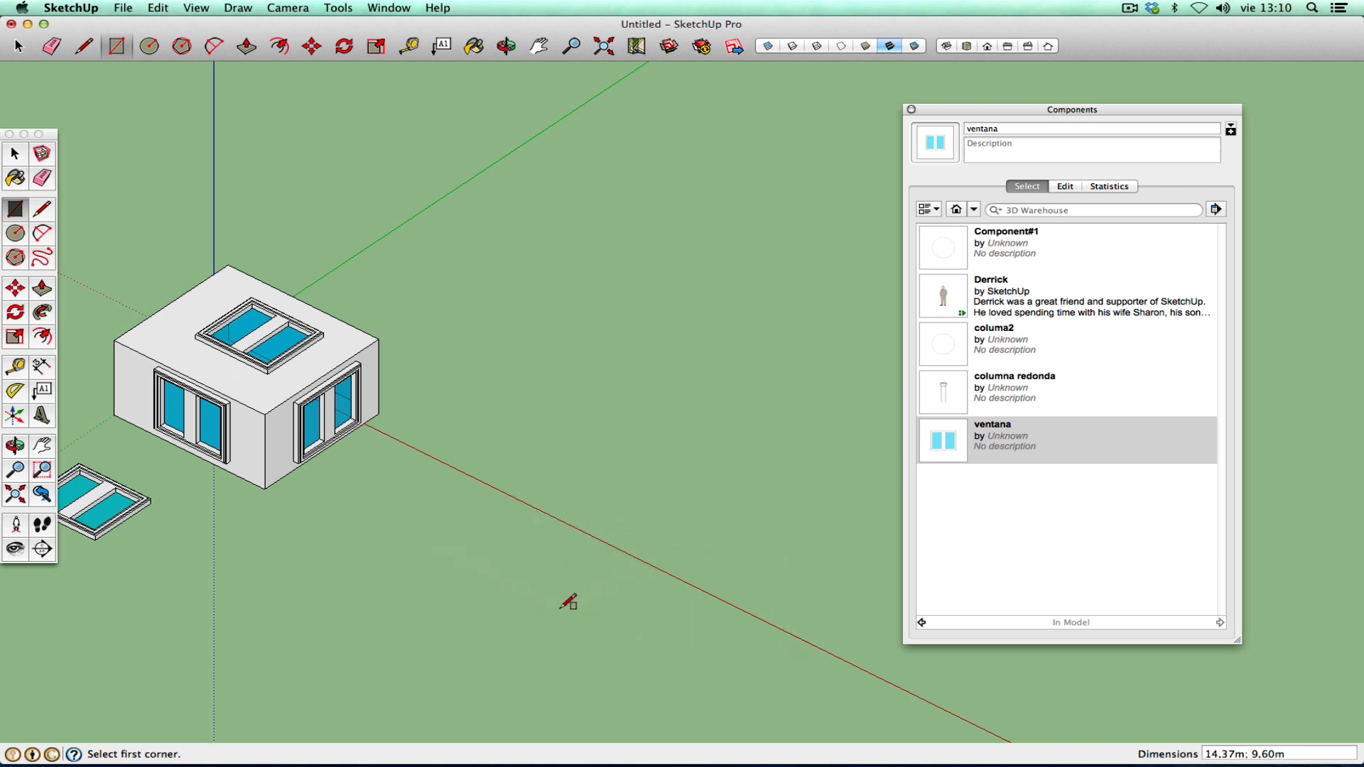
# - Delete the block together with its attached windows, leaving the loose ventana component in place
pyautogui.click(21, 158)
pyautogui.scroll(-4, 398, 523)
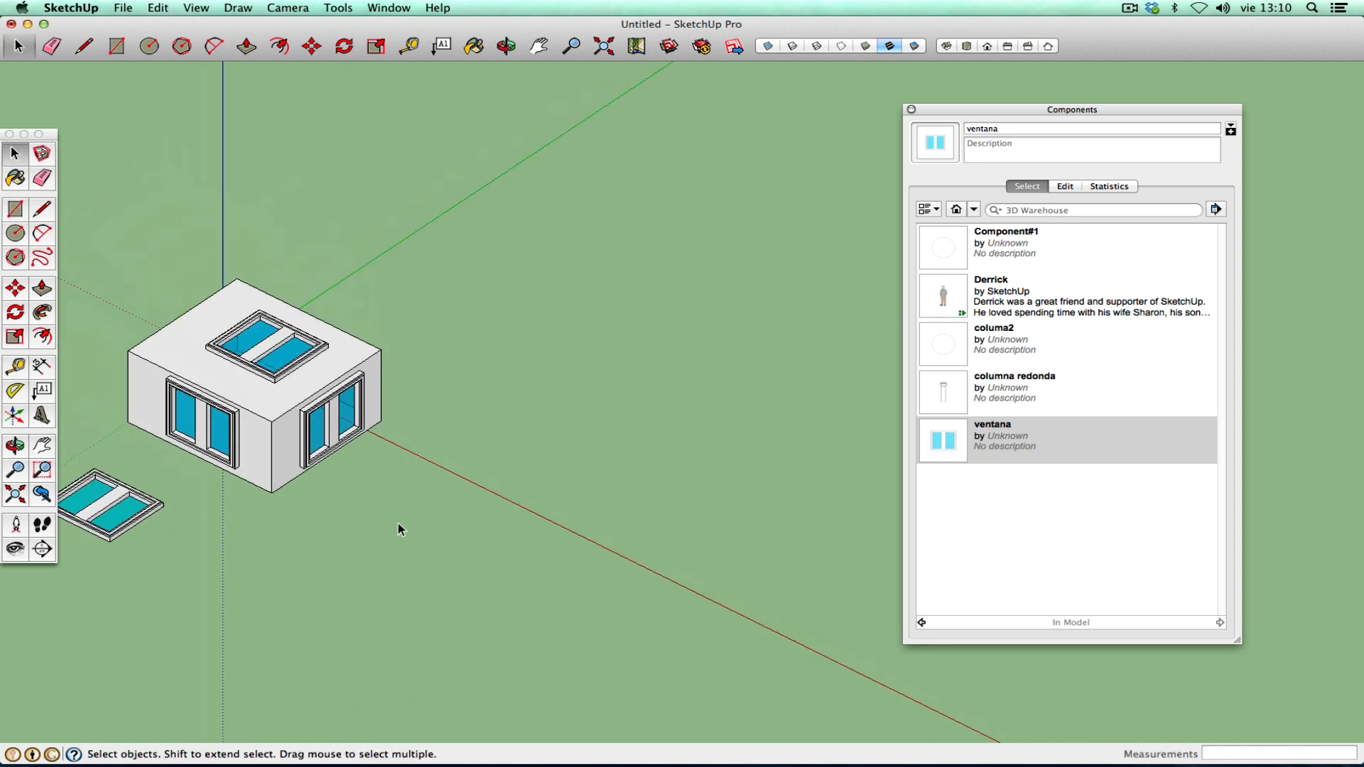
pyautogui.moveTo(211, 322); pyautogui.dragTo(269, 444)
pyautogui.press('Delete')
pyautogui.press('Delete')
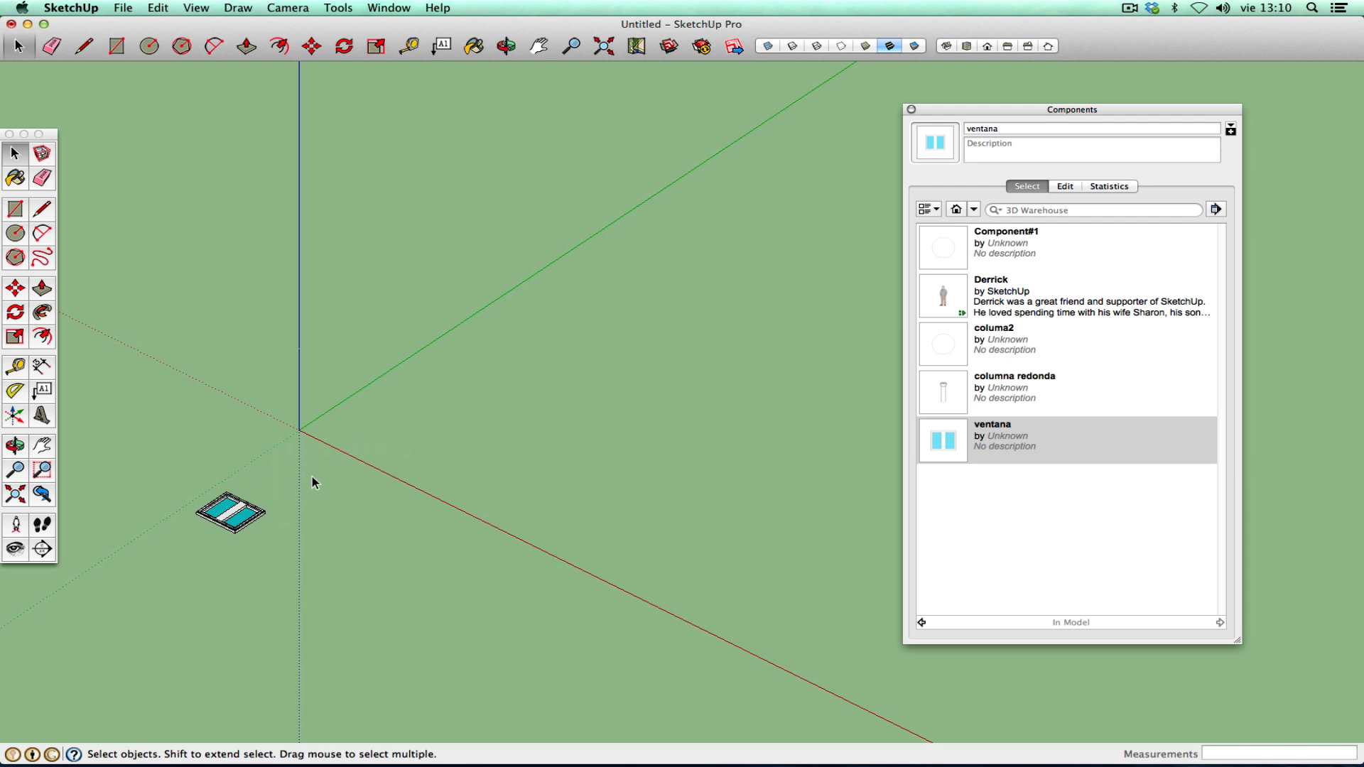
# - Draw a rectangle about 41.25 m by 2.66 m from the origin along the red axis and extrude it about 16.23 m up as a wall
pyautogui.scroll(2, 313, 409)
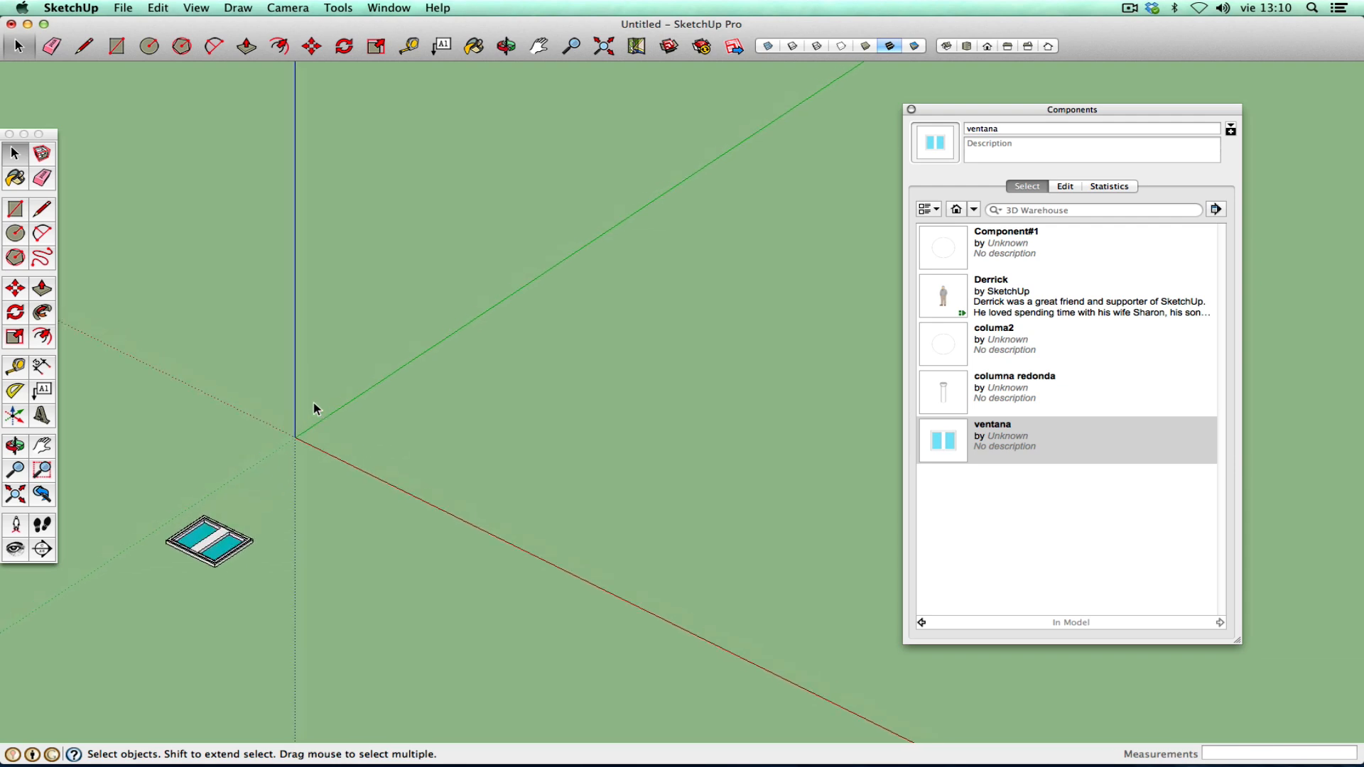
pyautogui.click(15, 210)
pyautogui.click(296, 436)
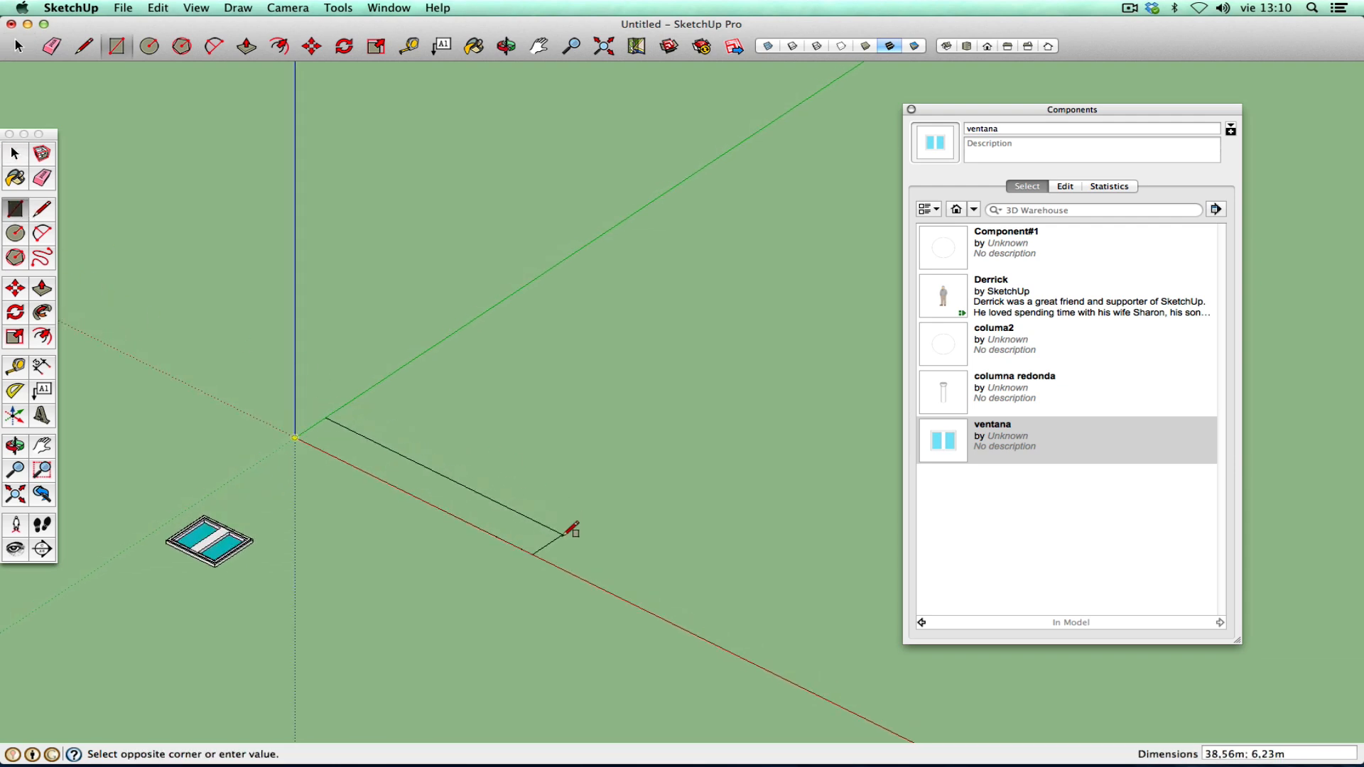
pyautogui.click(563, 548)
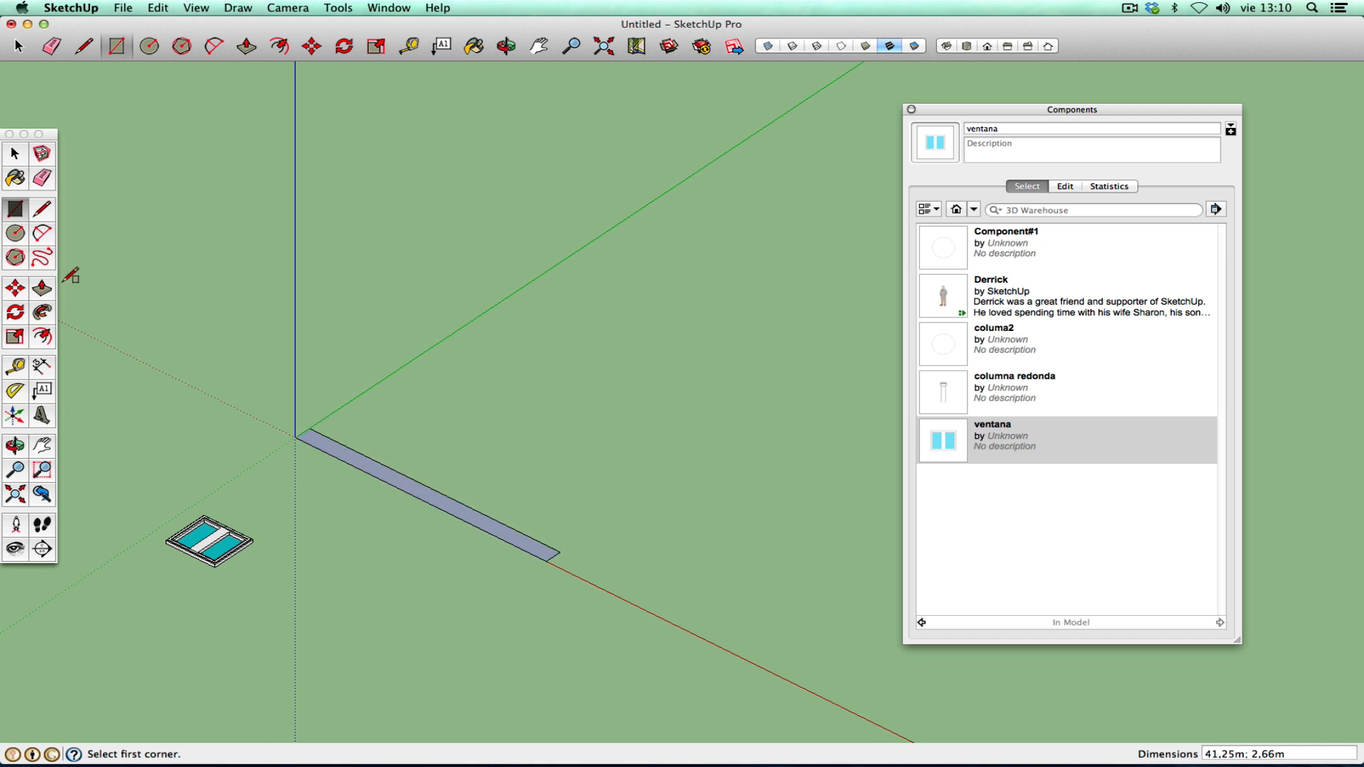
pyautogui.click(42, 288)
pyautogui.click(380, 466)
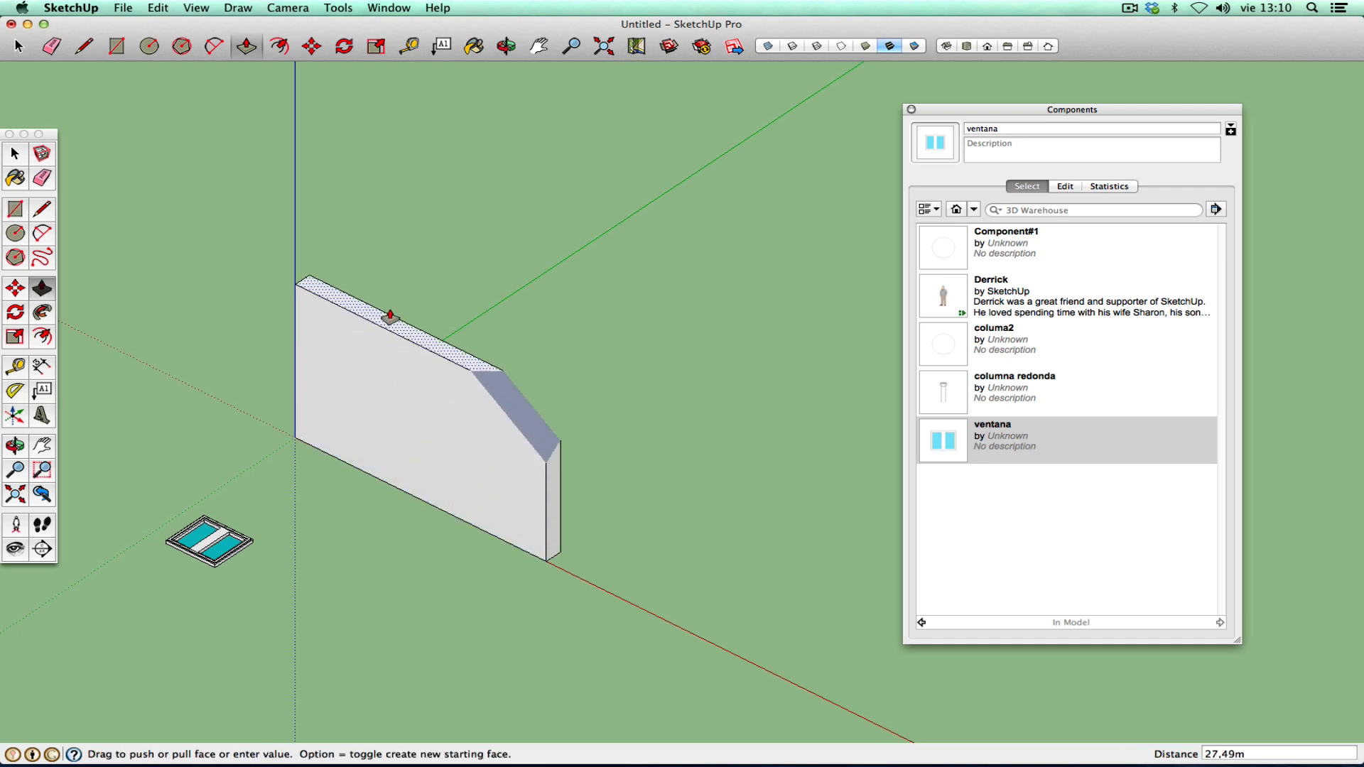
pyautogui.click(384, 386)
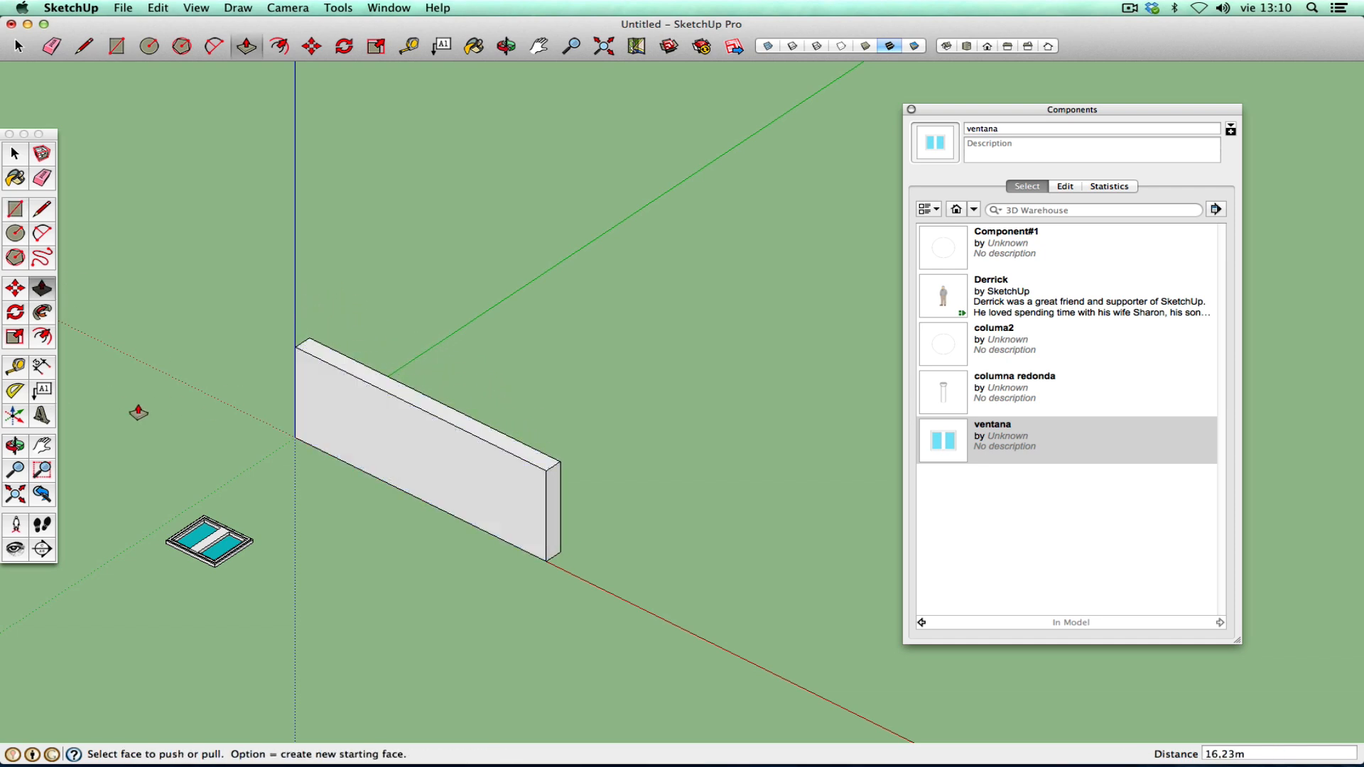
# - Draw a window rectangle about 8.10 m by 7.54 m on the wall's front face, near the origin end
pyautogui.click(14, 443)
pyautogui.moveTo(319, 478); pyautogui.dragTo(372, 378)
pyautogui.scroll(-3, 372, 379)
pyautogui.scroll(6, 435, 432)
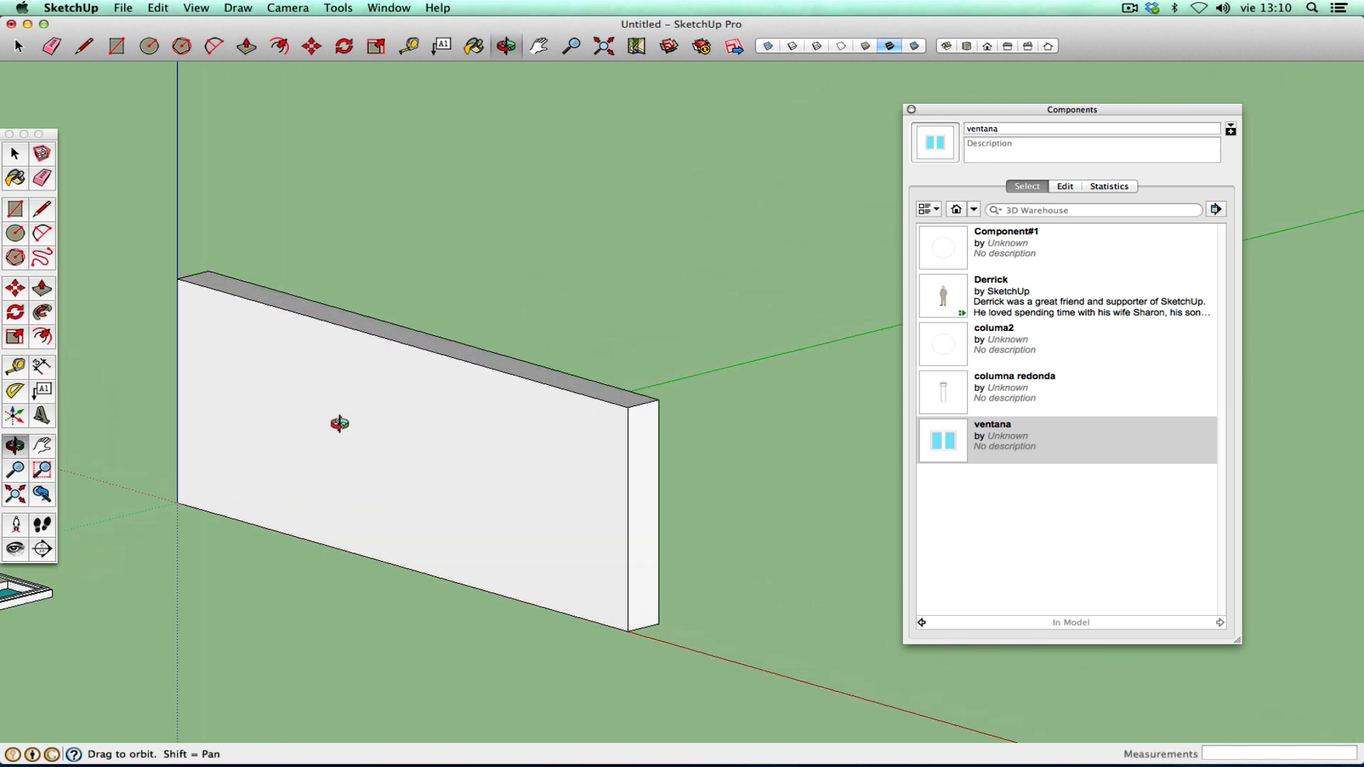
pyautogui.click(43, 445)
pyautogui.moveTo(207, 442); pyautogui.dragTo(308, 449)
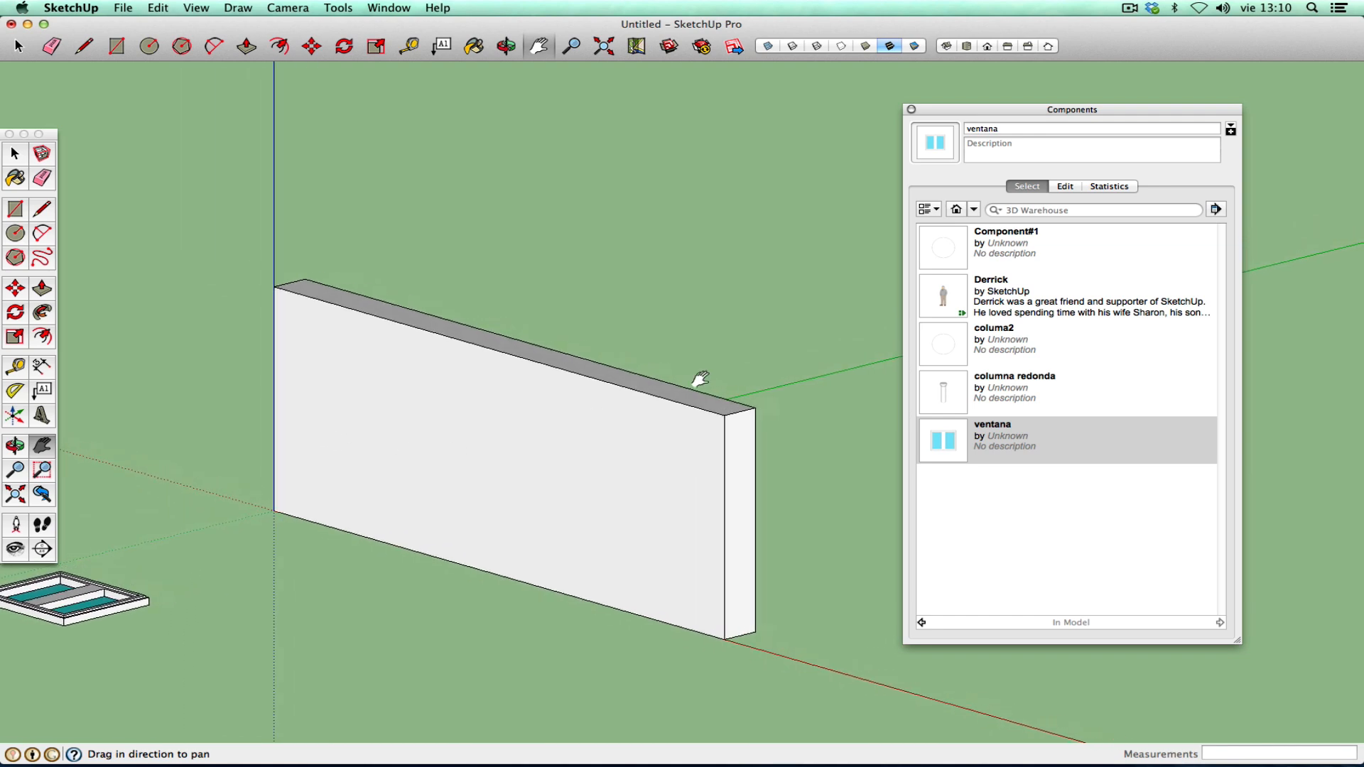
pyautogui.click(14, 209)
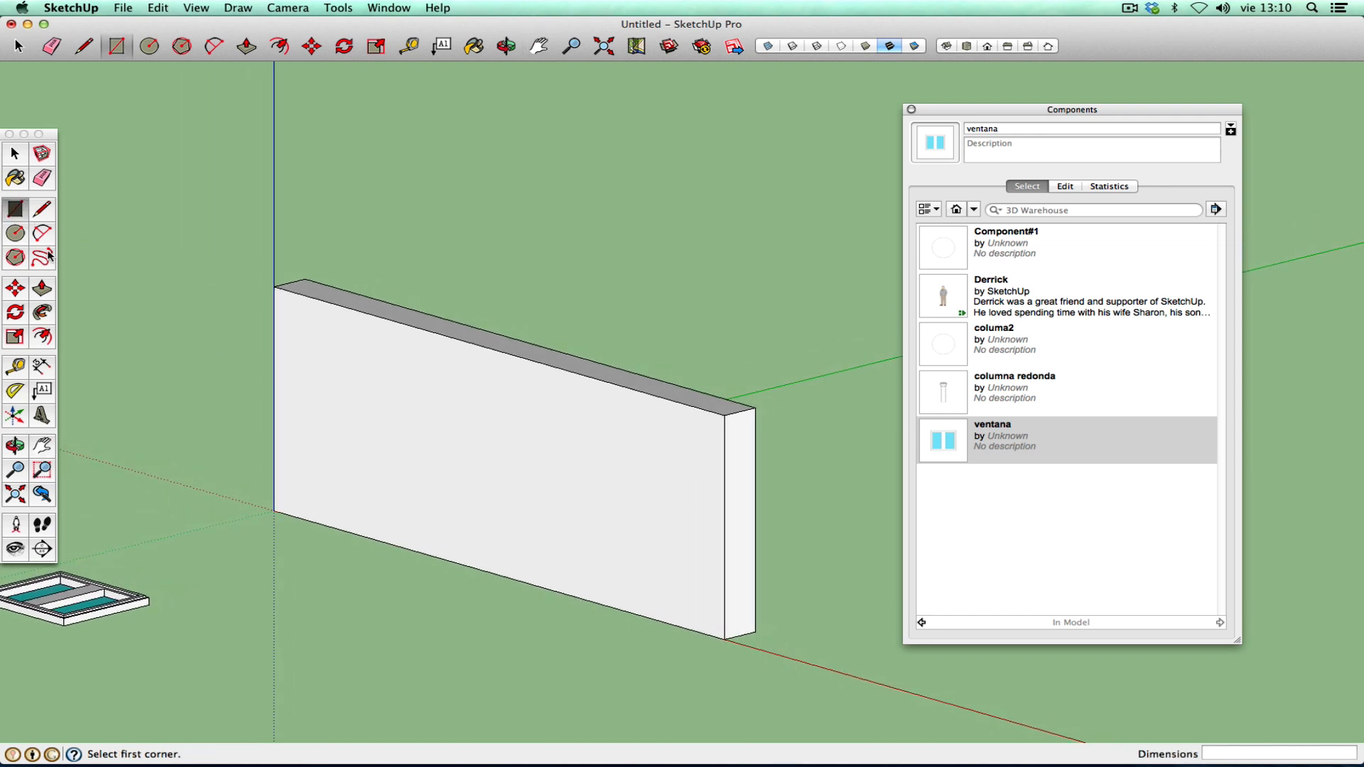
pyautogui.click(316, 362)
pyautogui.click(403, 488)
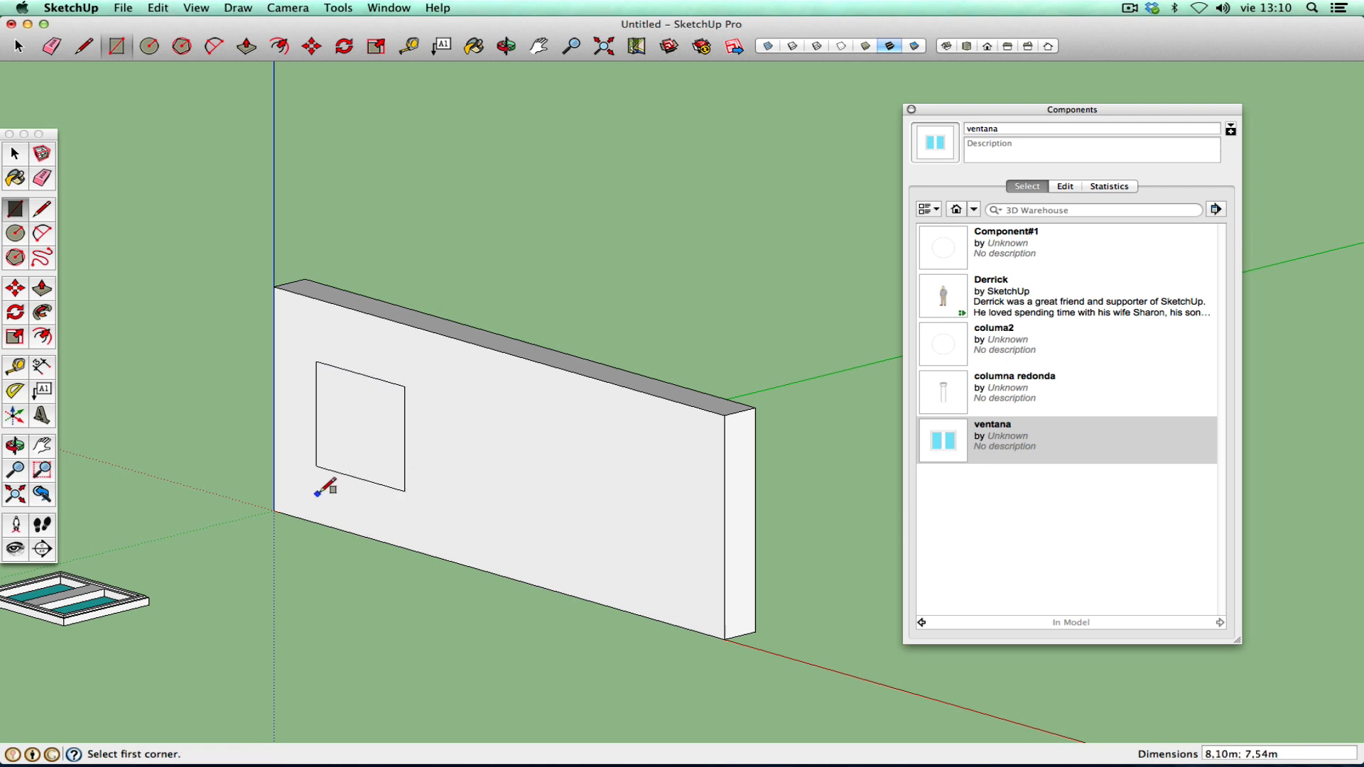
# - Push the window rectangle 2.66 m through the wall's full thickness to cut an opening
pyautogui.click(42, 288)
pyautogui.click(377, 445)
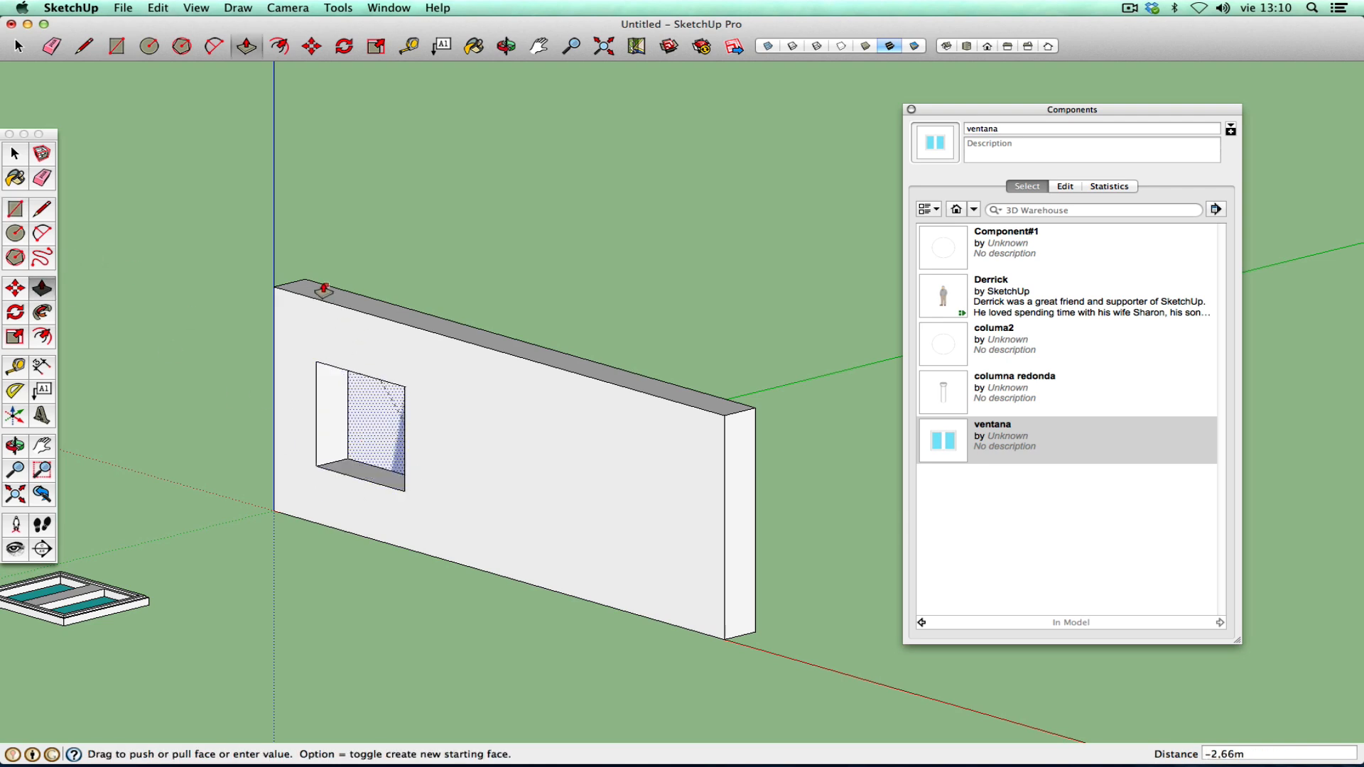
pyautogui.click(306, 282)
pyautogui.click(15, 446)
pyautogui.moveTo(345, 440); pyautogui.dragTo(293, 412)
# - Select the whole opening in X-ray display and define it as component hueco, glued to Any with Cut opening enabled
pyautogui.click(17, 158)
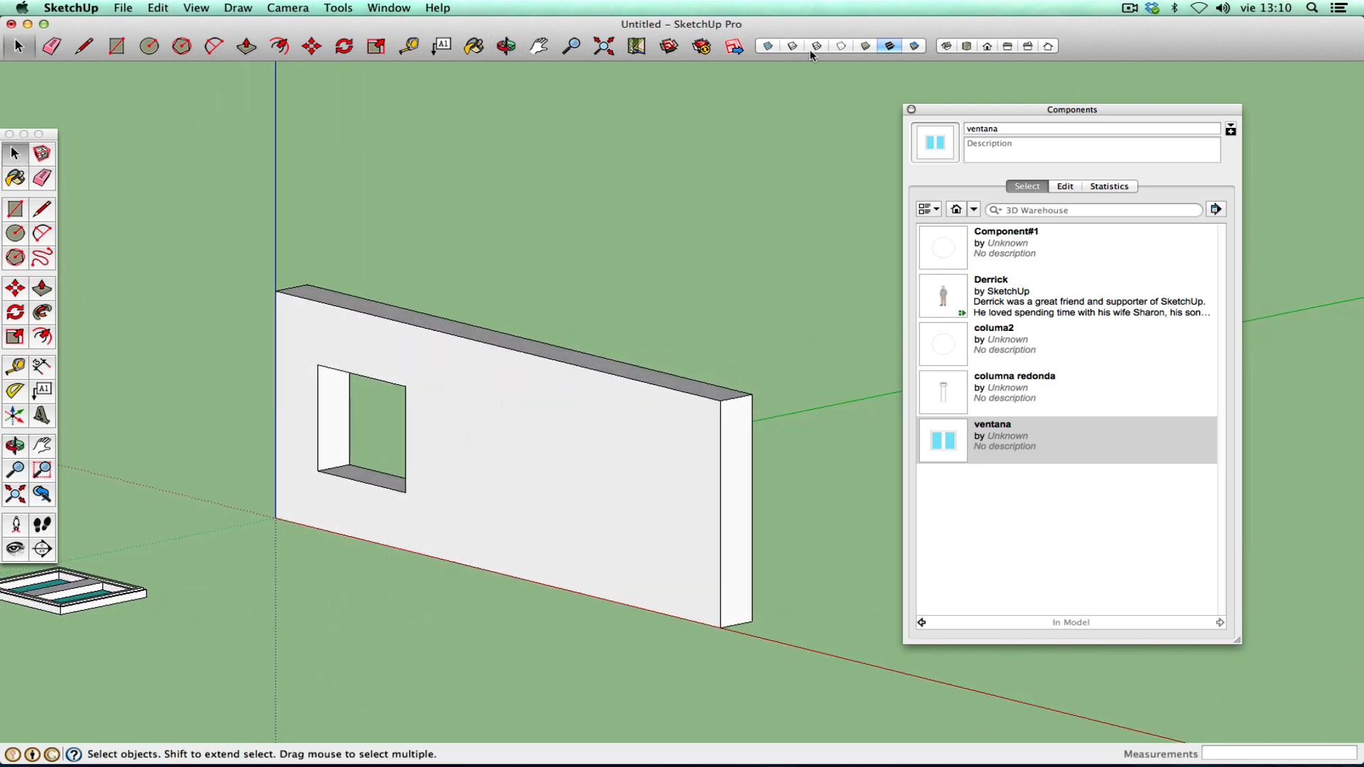
pyautogui.click(769, 46)
pyautogui.moveTo(250, 347); pyautogui.dragTo(488, 522)
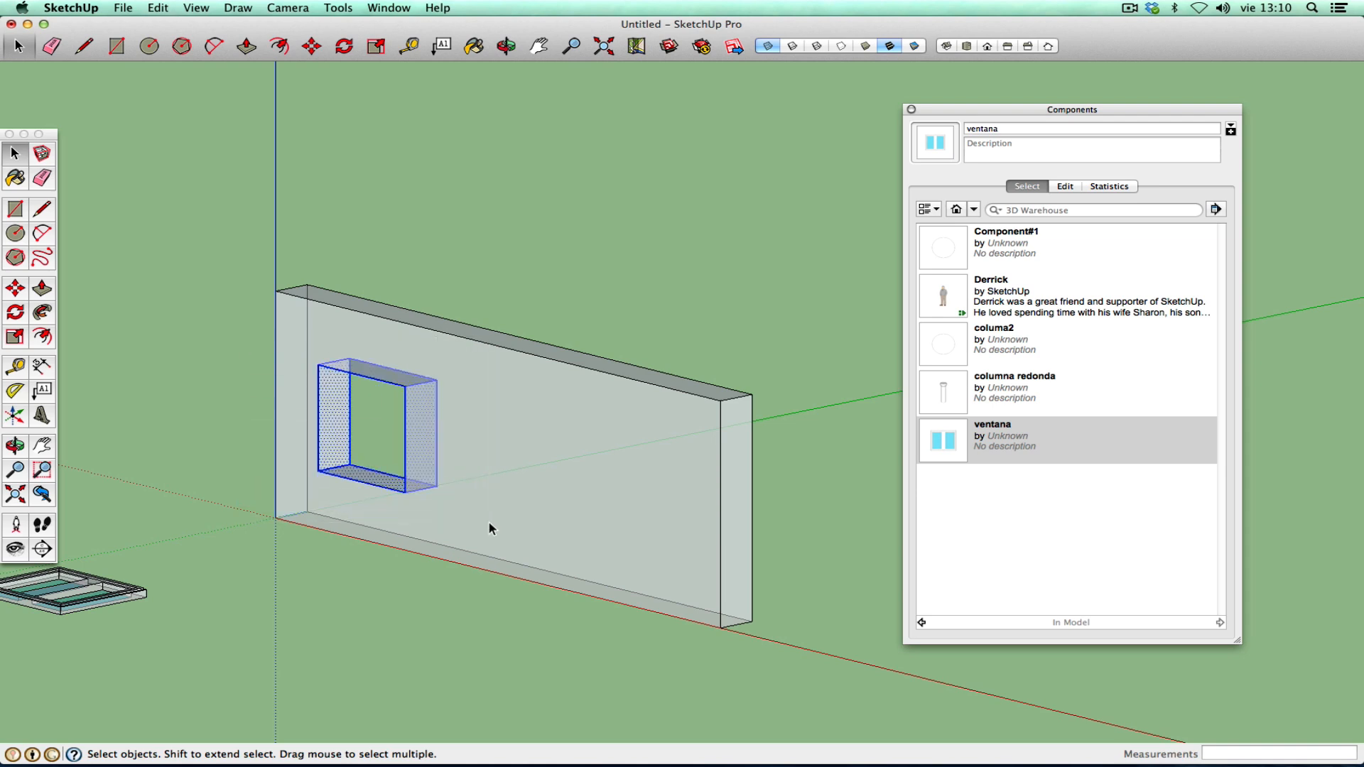
pyautogui.click(51, 158)
pyautogui.write('hueco')
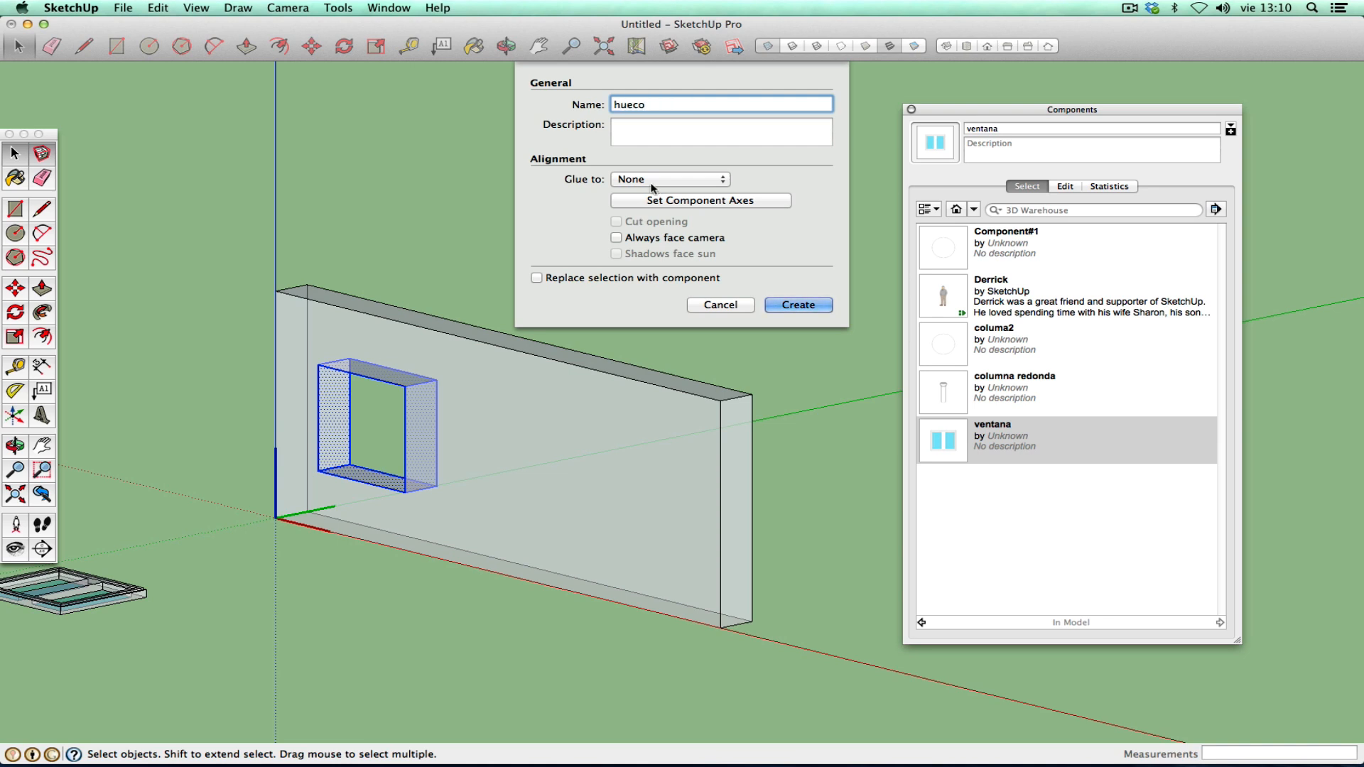
pyautogui.click(690, 180)
pyautogui.click(635, 196)
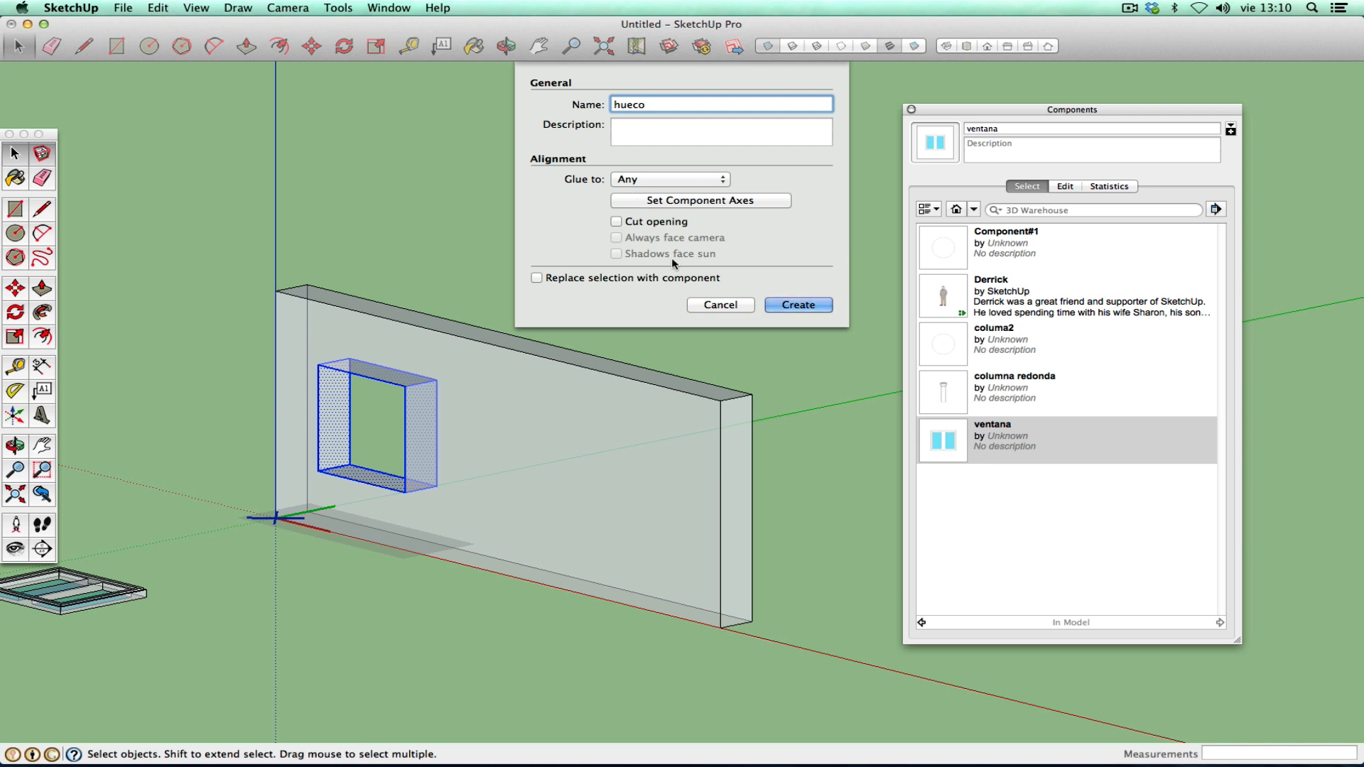
pyautogui.click(618, 221)
# - Align hueco's axes with the opening's lower front corner and base edges, create the component and turn off X-ray display
pyautogui.click(744, 205)
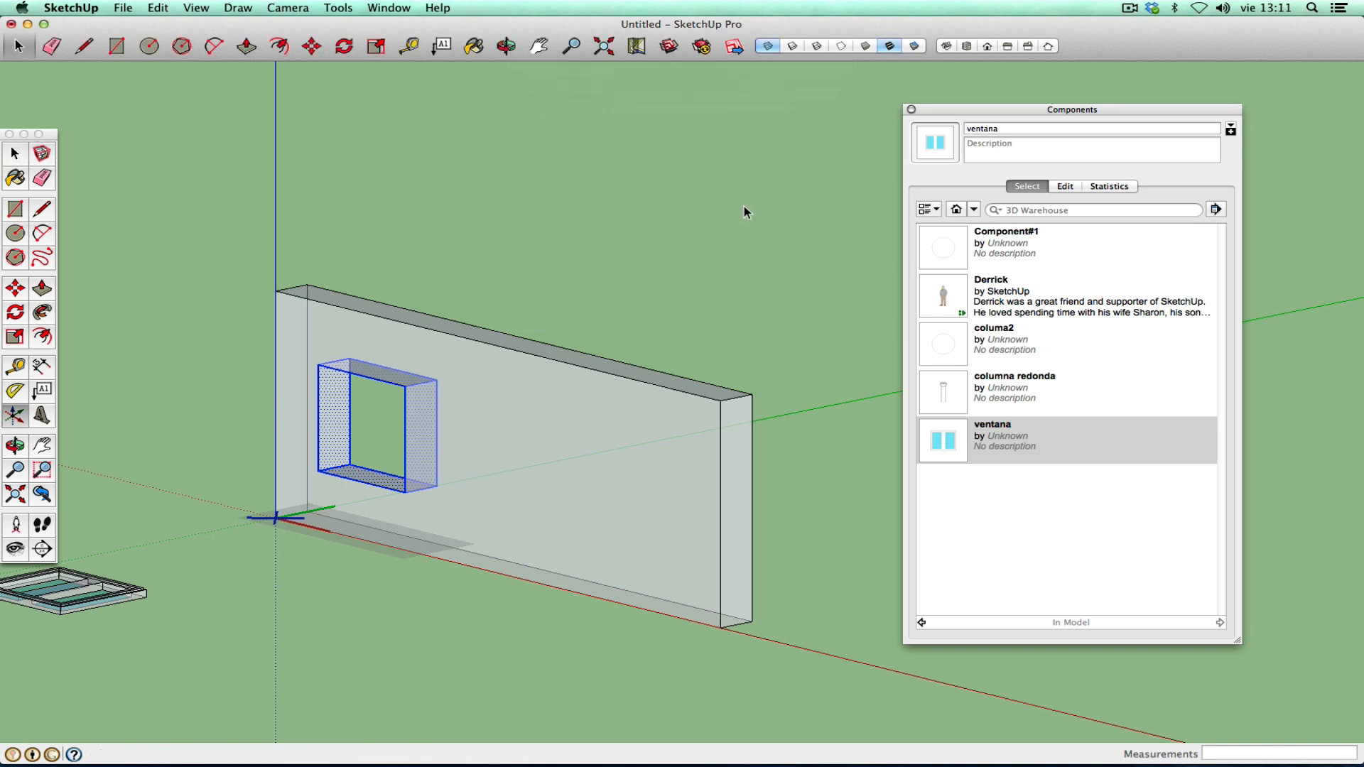
pyautogui.click(317, 472)
pyautogui.click(405, 492)
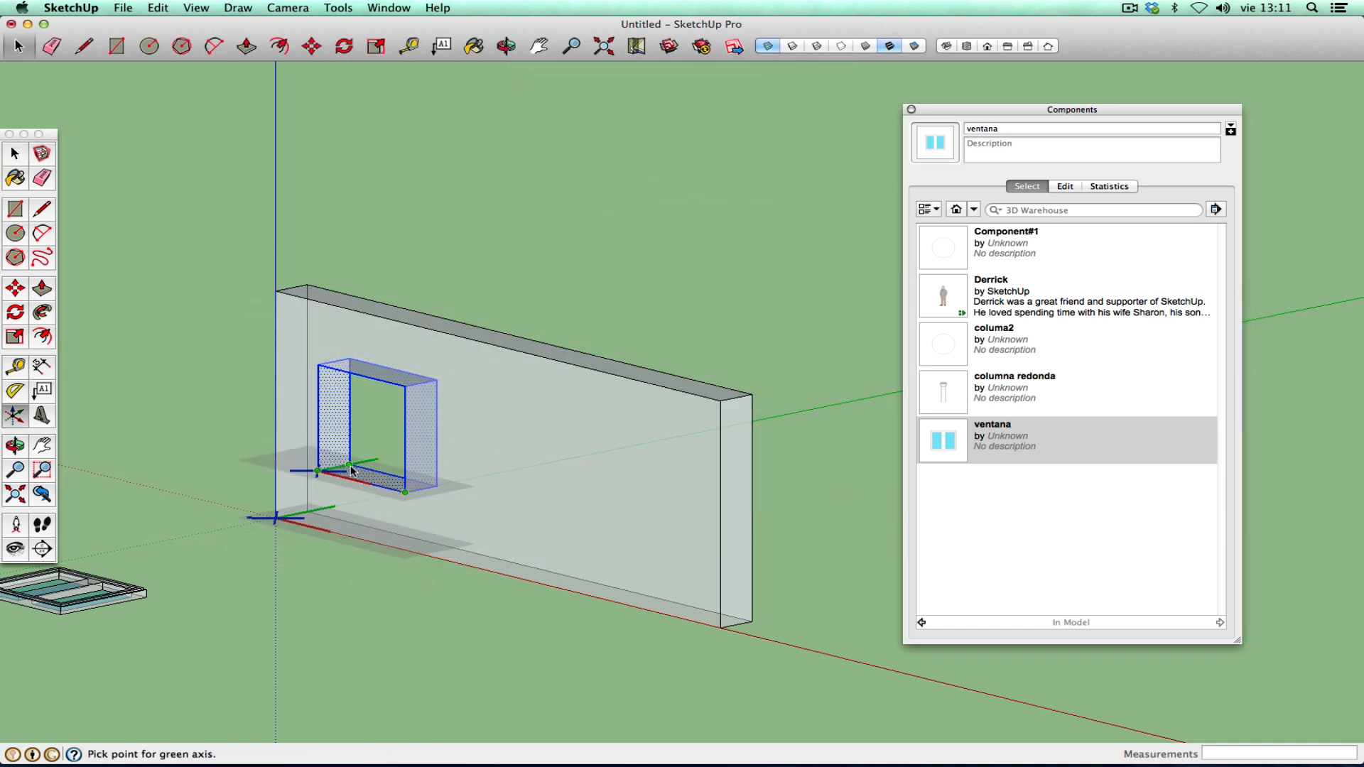
pyautogui.click(351, 471)
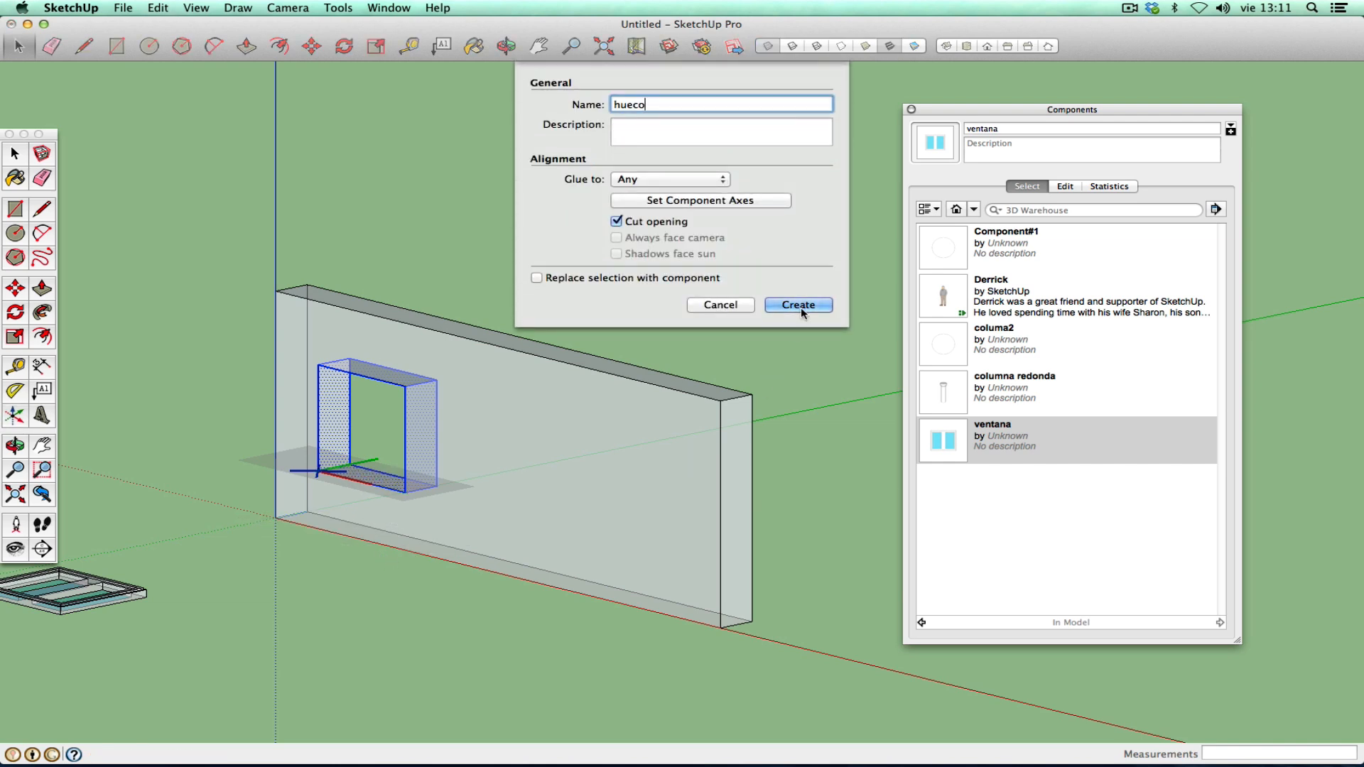
pyautogui.click(800, 306)
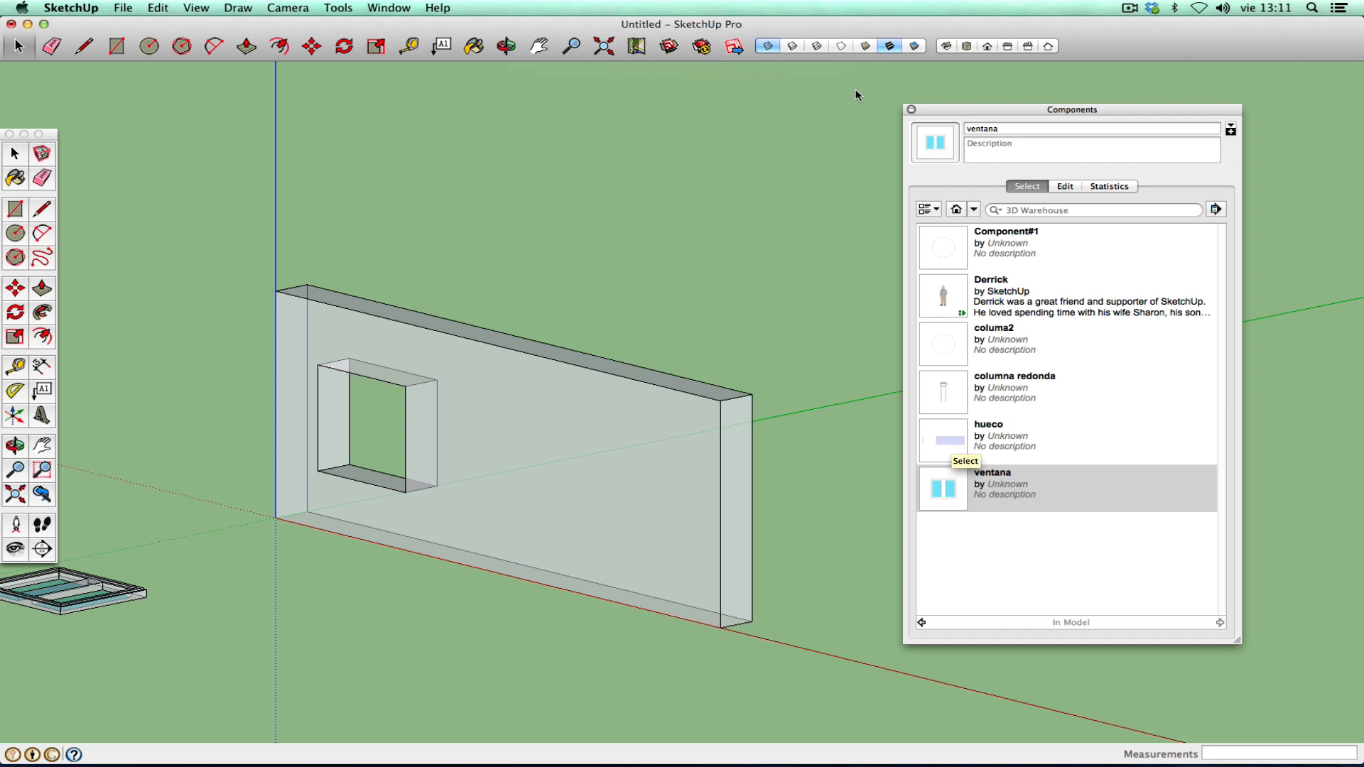
pyautogui.click(767, 46)
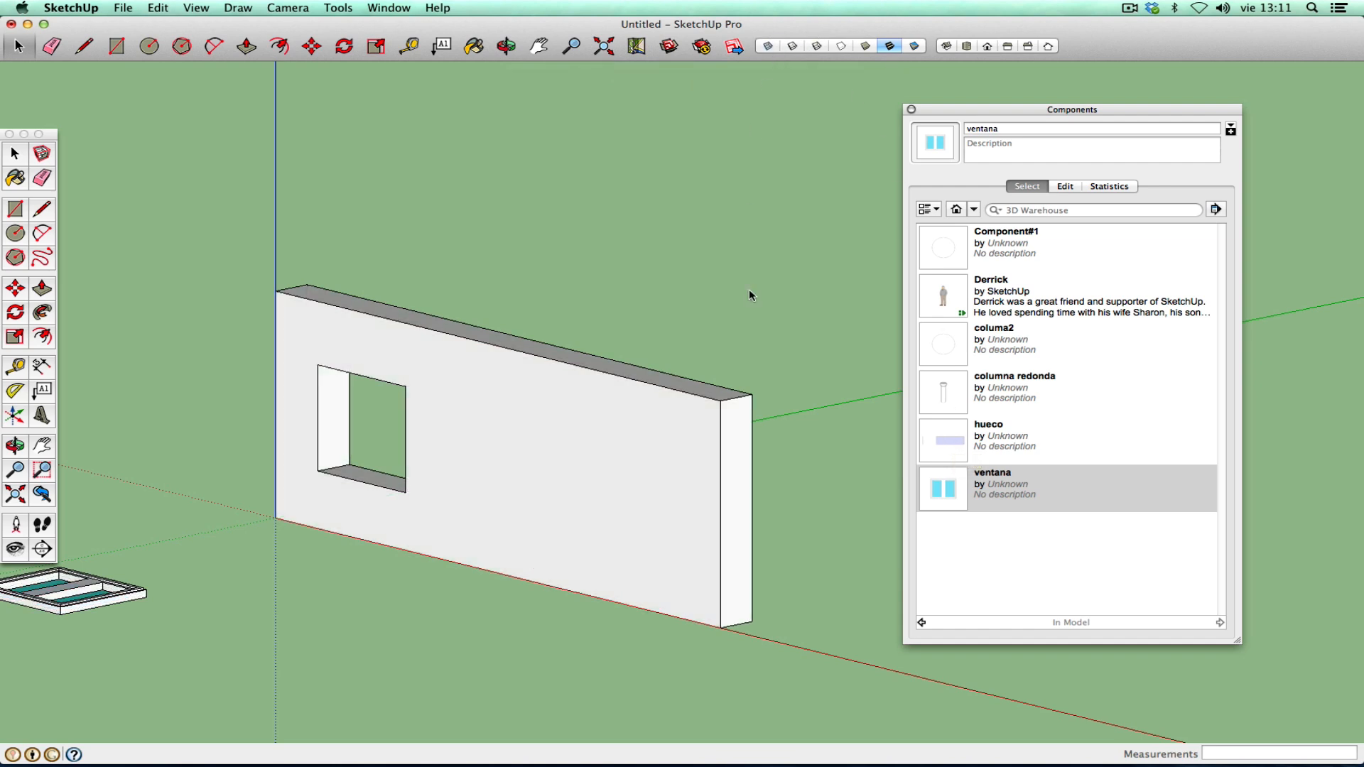
pyautogui.click(956, 455)
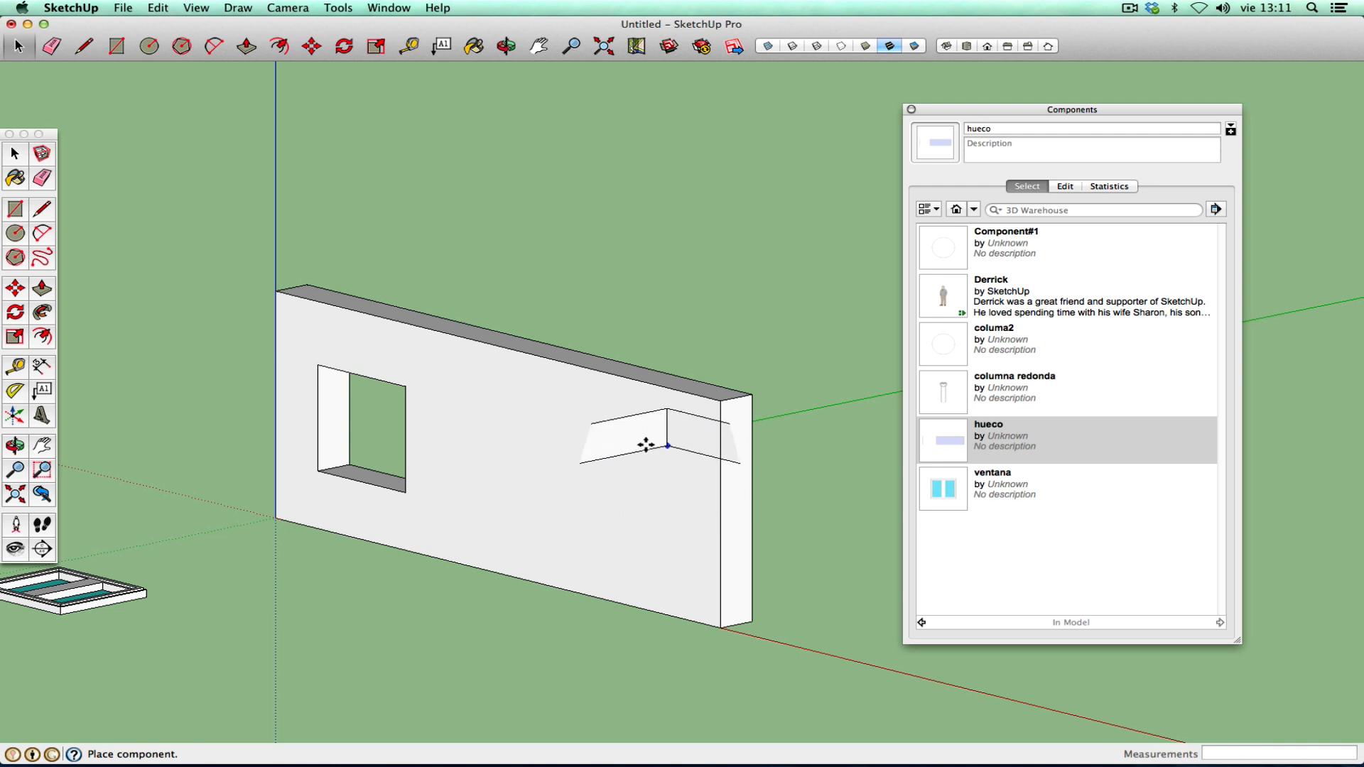
pyautogui.press('Escape')
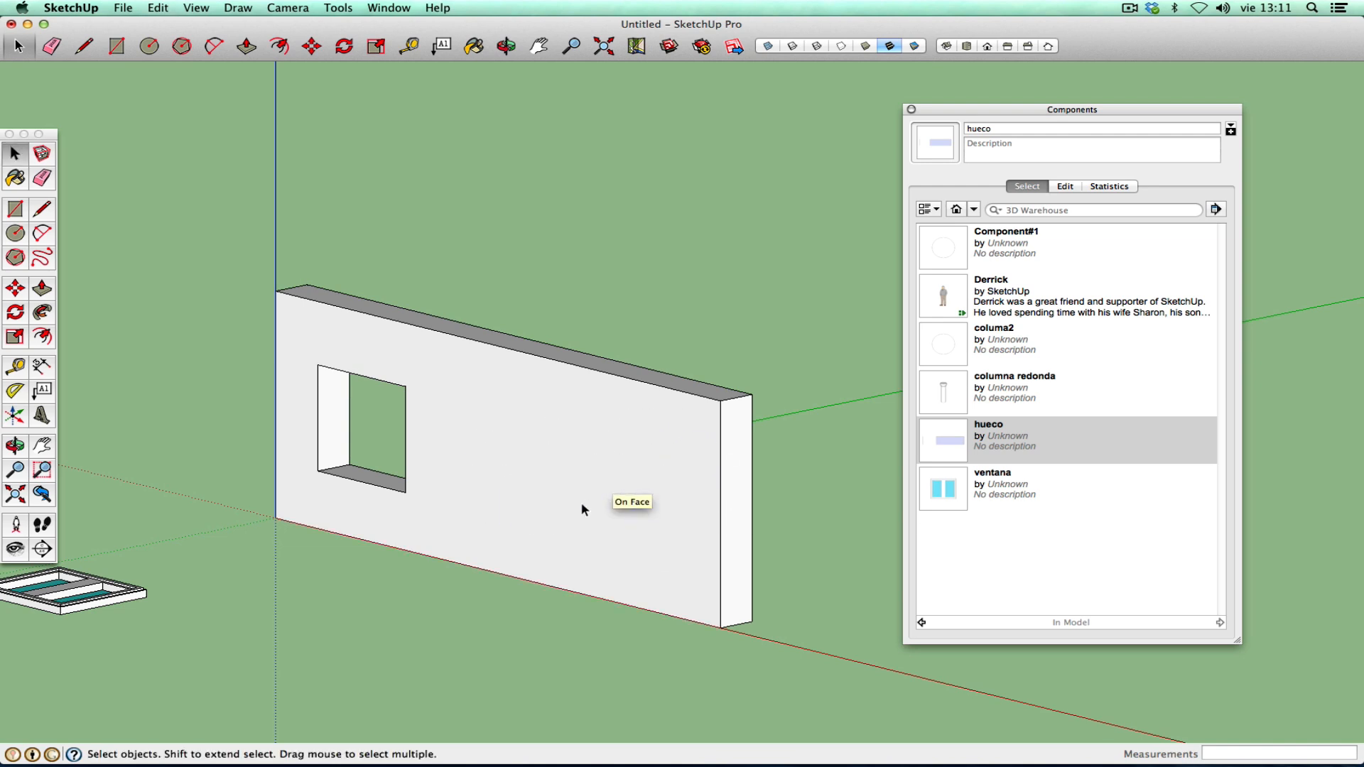
pyautogui.click(336, 441)
pyautogui.click(957, 455)
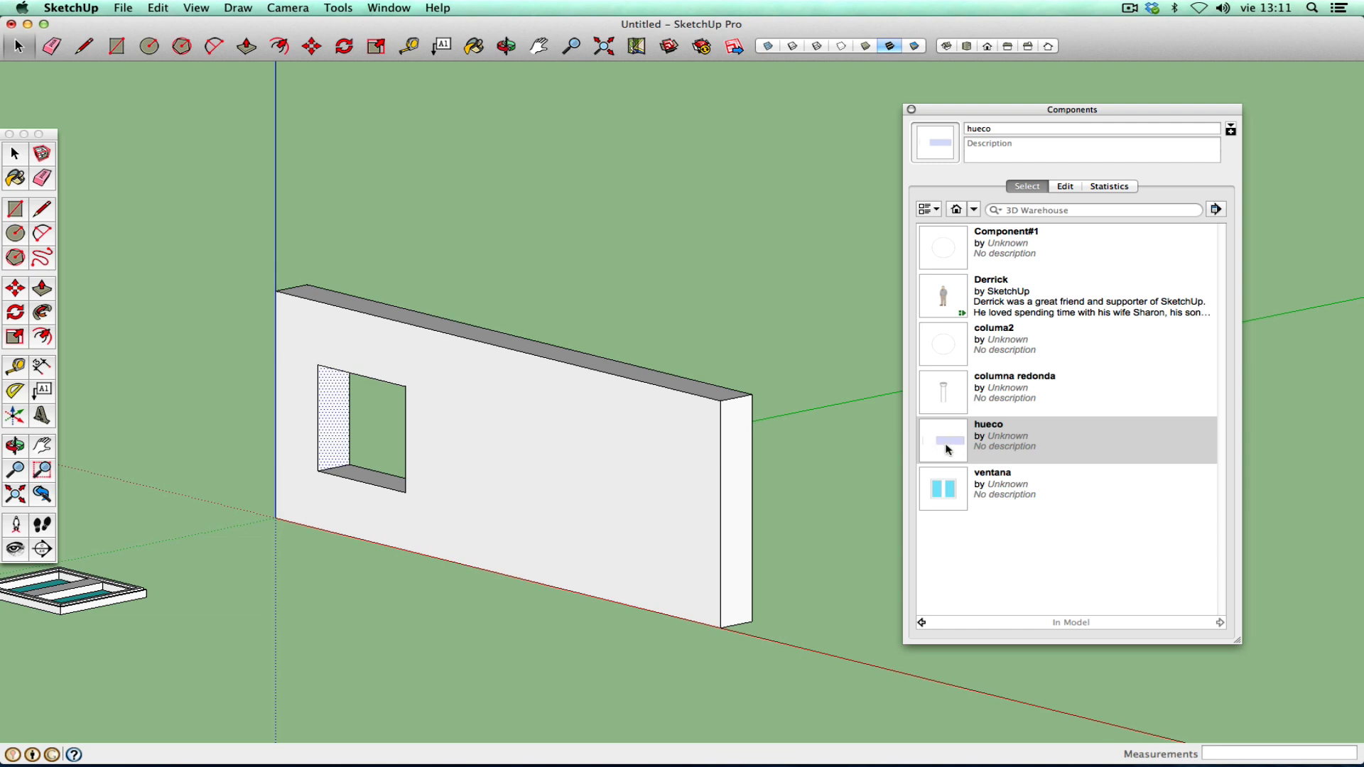
pyautogui.click(16, 155)
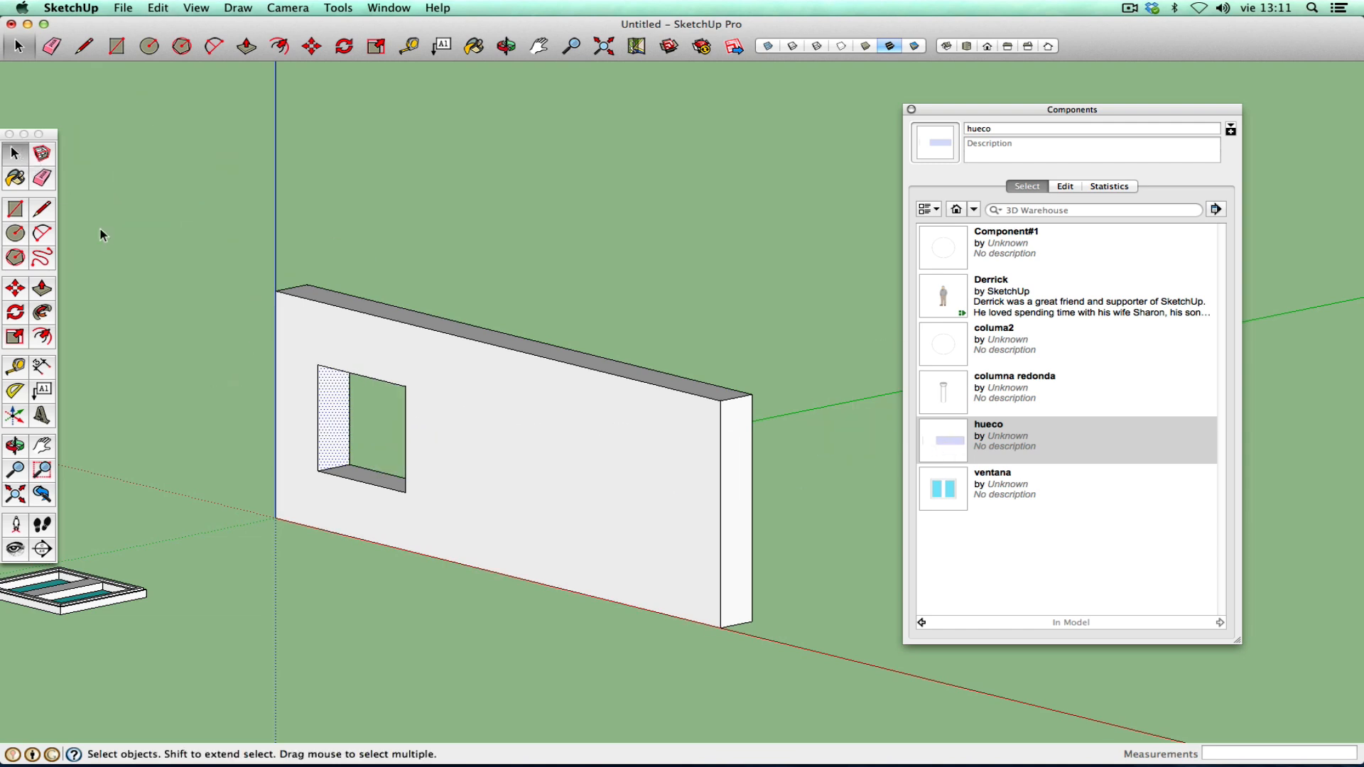
# - Select the whole wall opening in X-ray display and define it as component hueco, glued to Any with Cut opening enabled
pyautogui.click(768, 47)
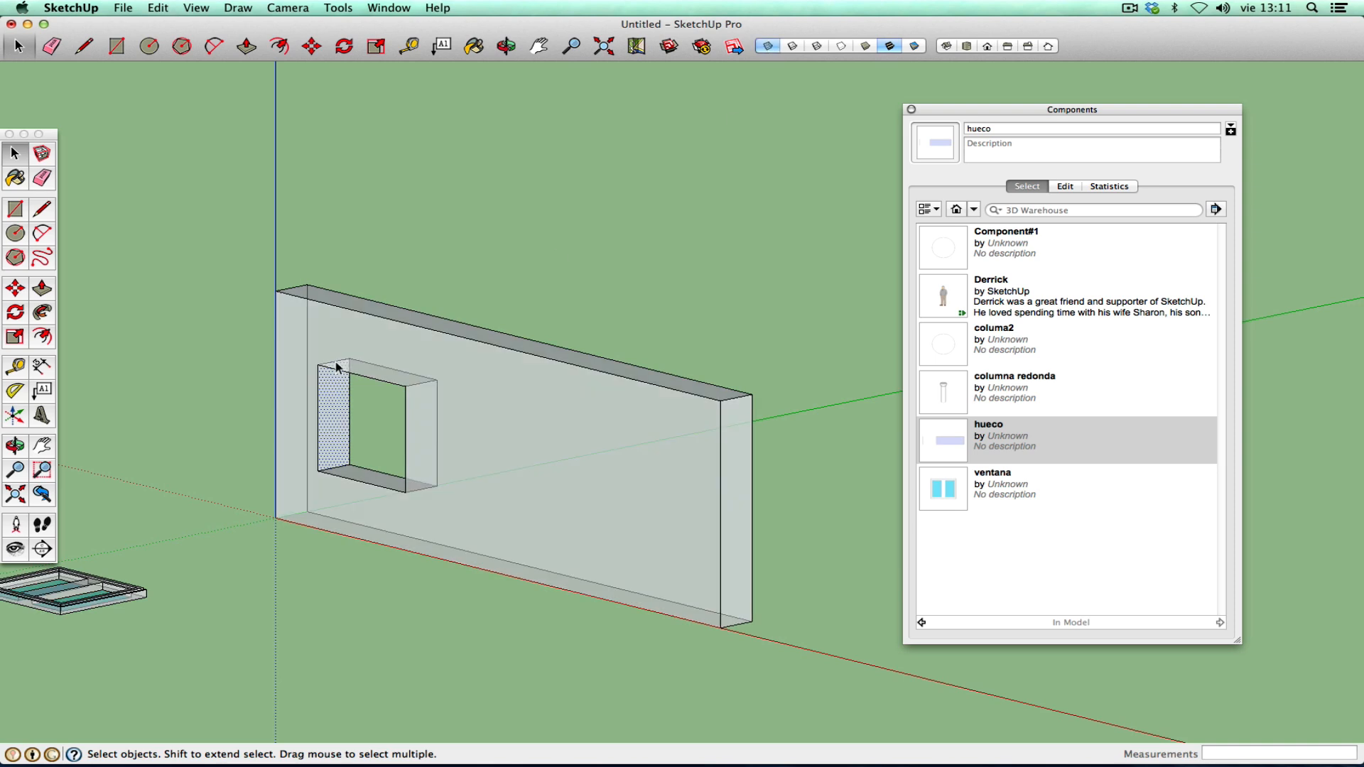
pyautogui.moveTo(299, 341); pyautogui.dragTo(454, 531)
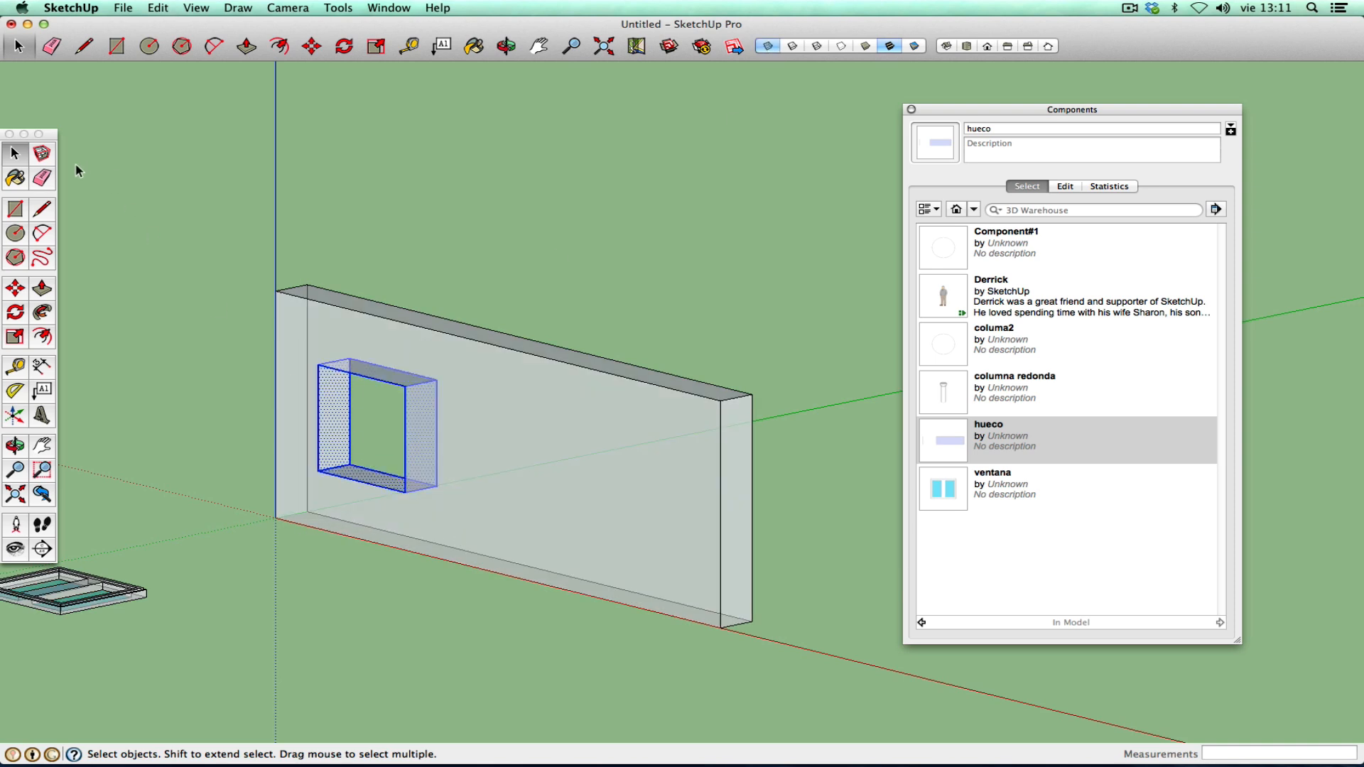
pyautogui.click(43, 154)
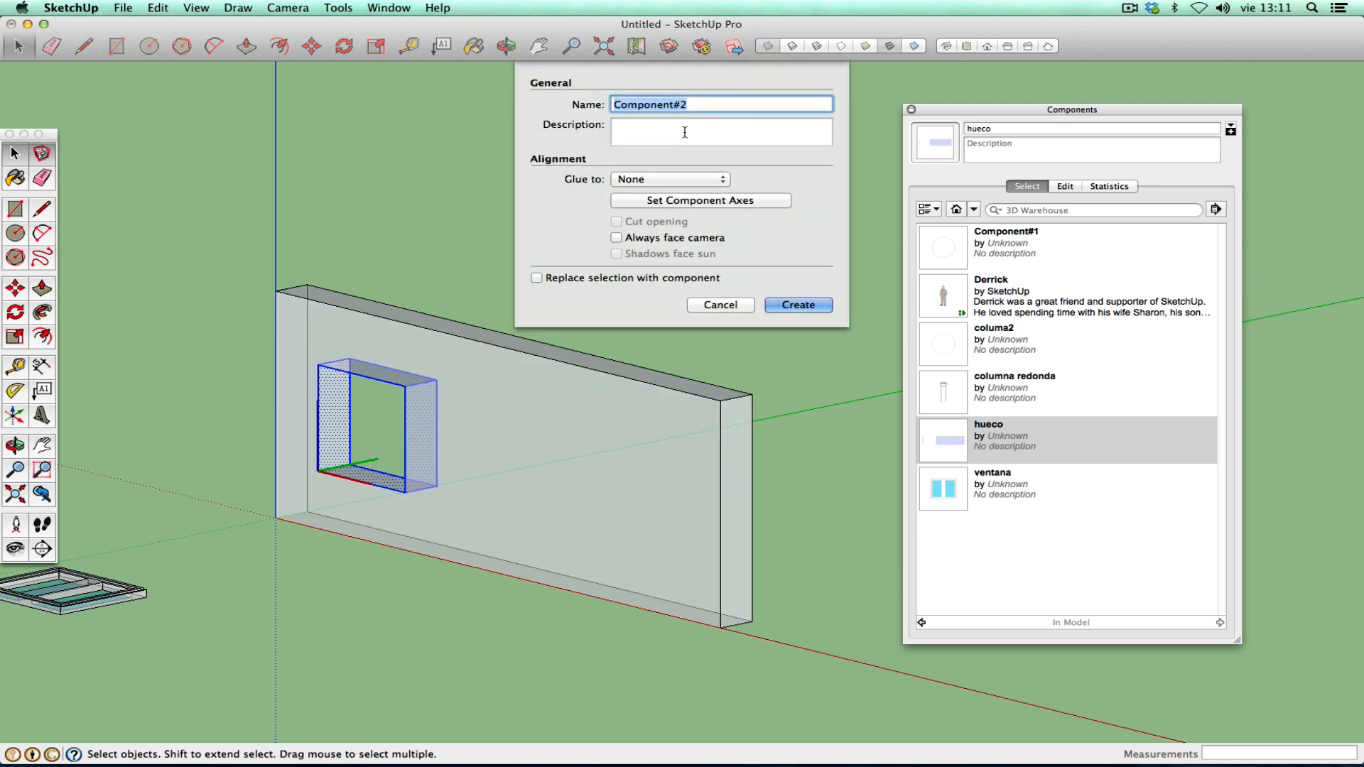
pyautogui.write('hueco')
pyautogui.click(692, 182)
pyautogui.click(675, 194)
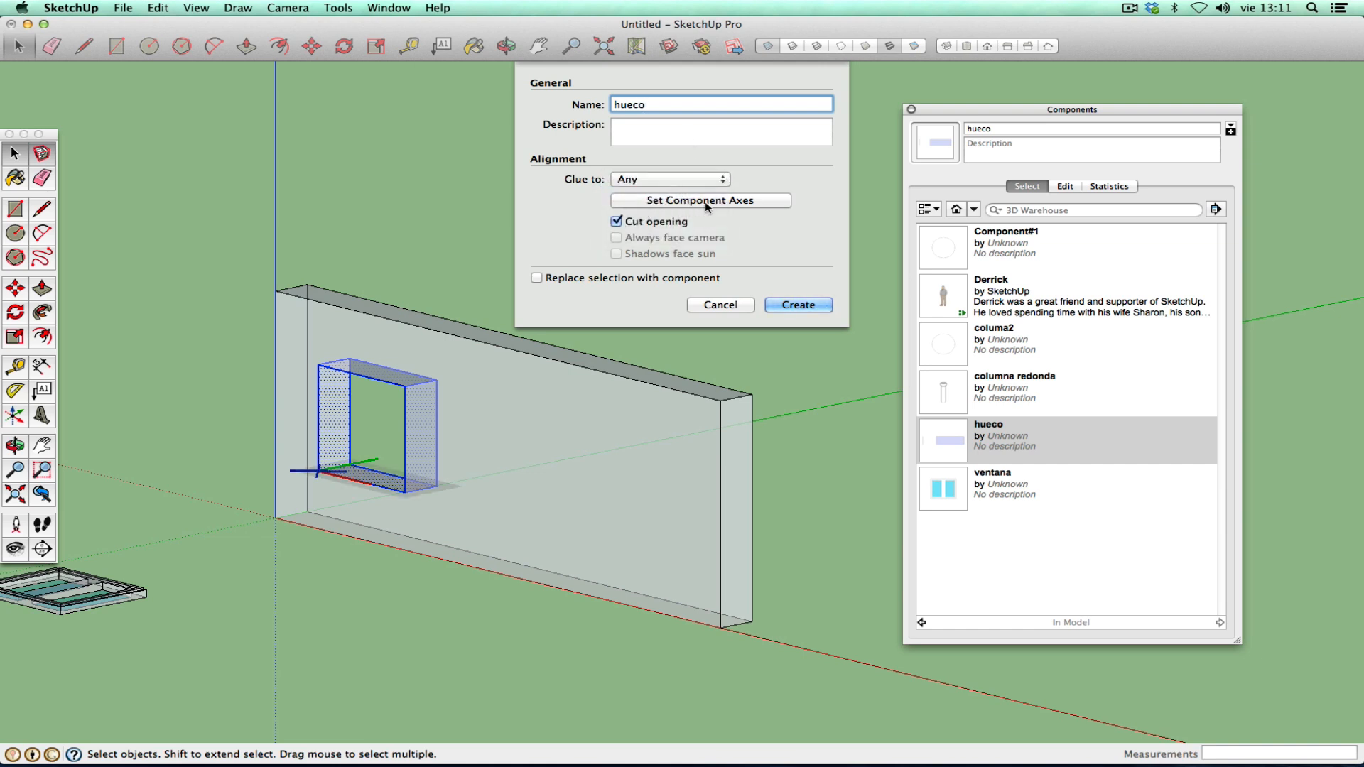
# - Set hueco's axes at the opening's lower front corner, red along the base and green up the vertical edge, and create it over the existing hueco
pyautogui.click(706, 202)
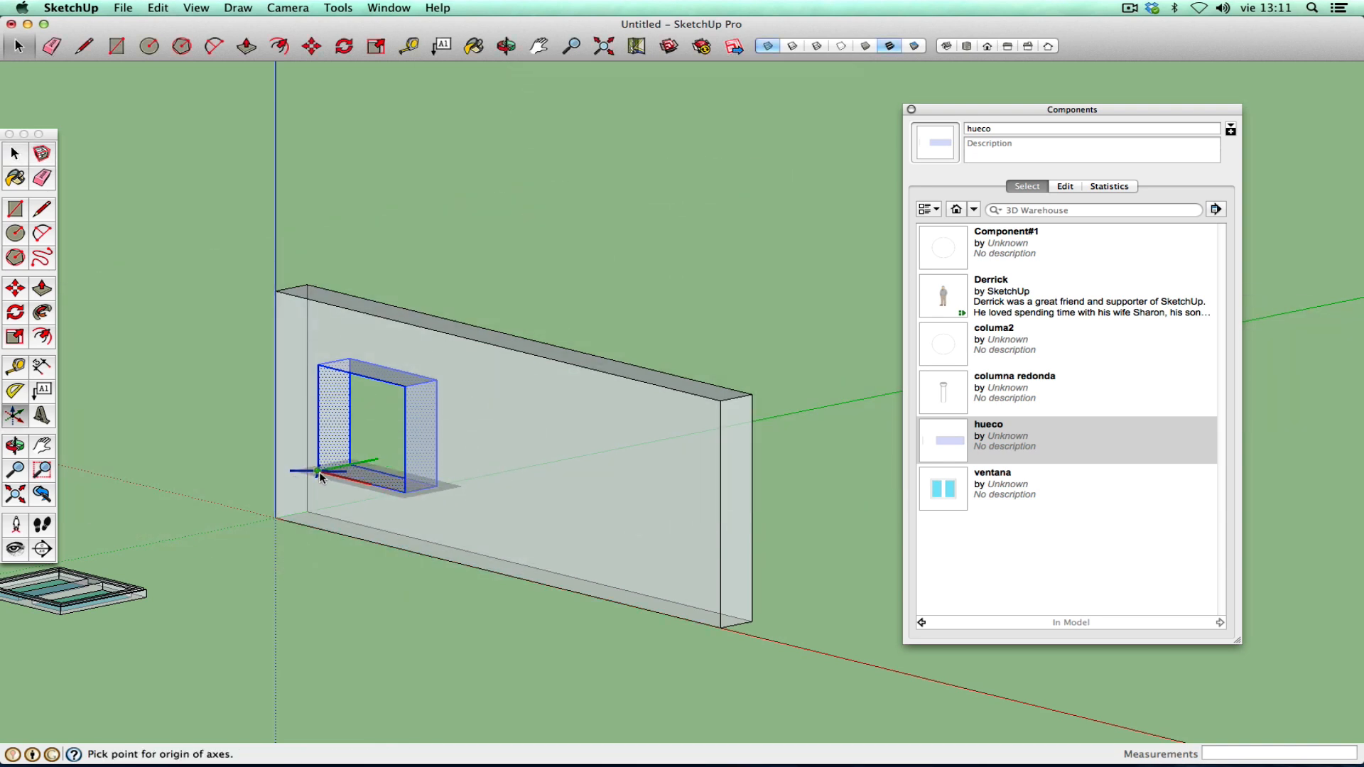
pyautogui.click(318, 471)
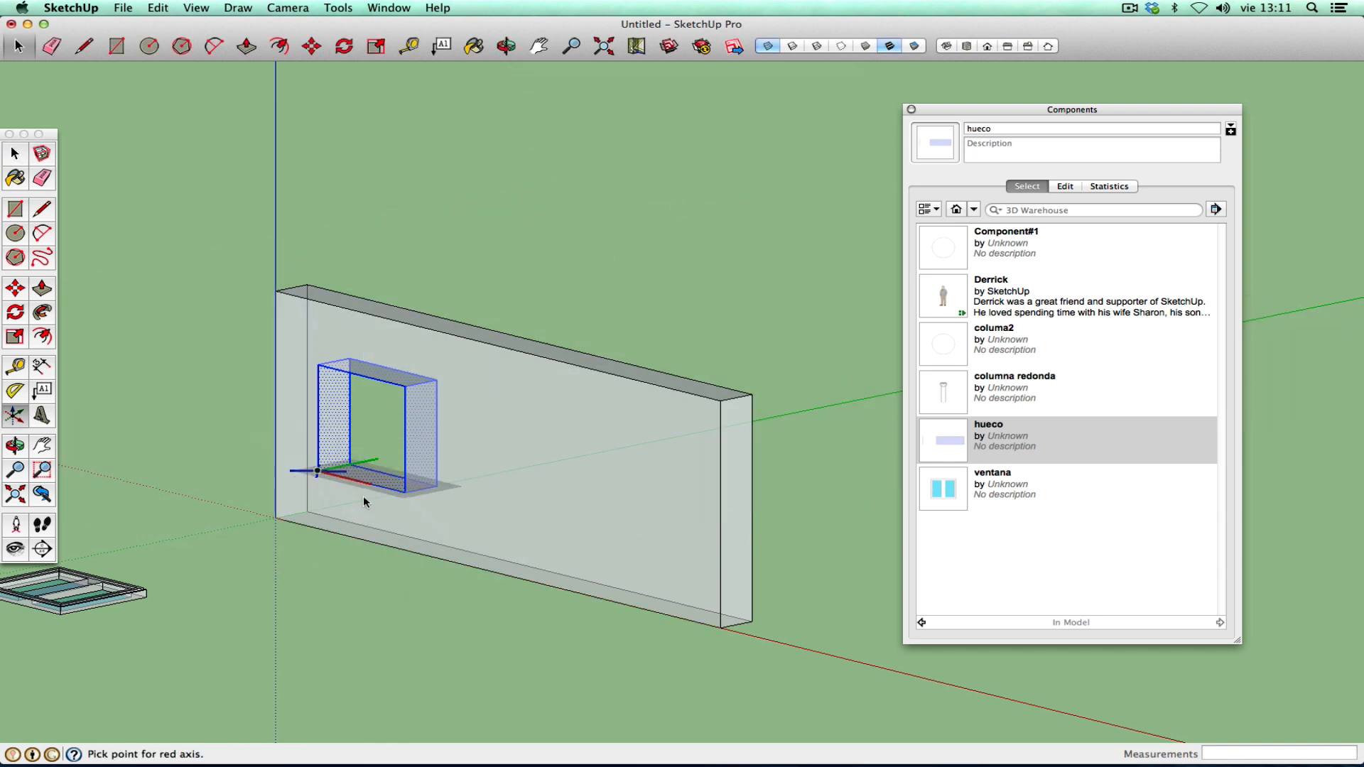
pyautogui.click(404, 493)
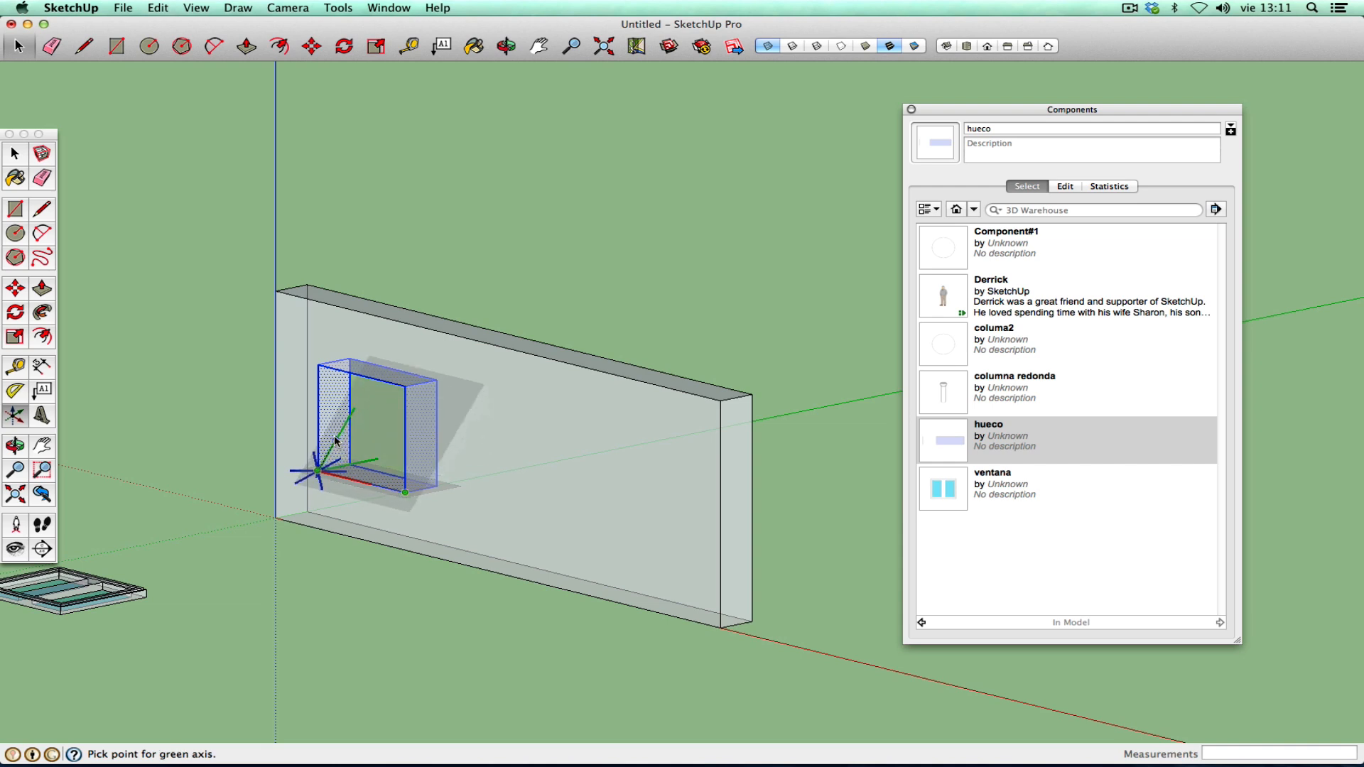
pyautogui.click(318, 367)
pyautogui.click(797, 302)
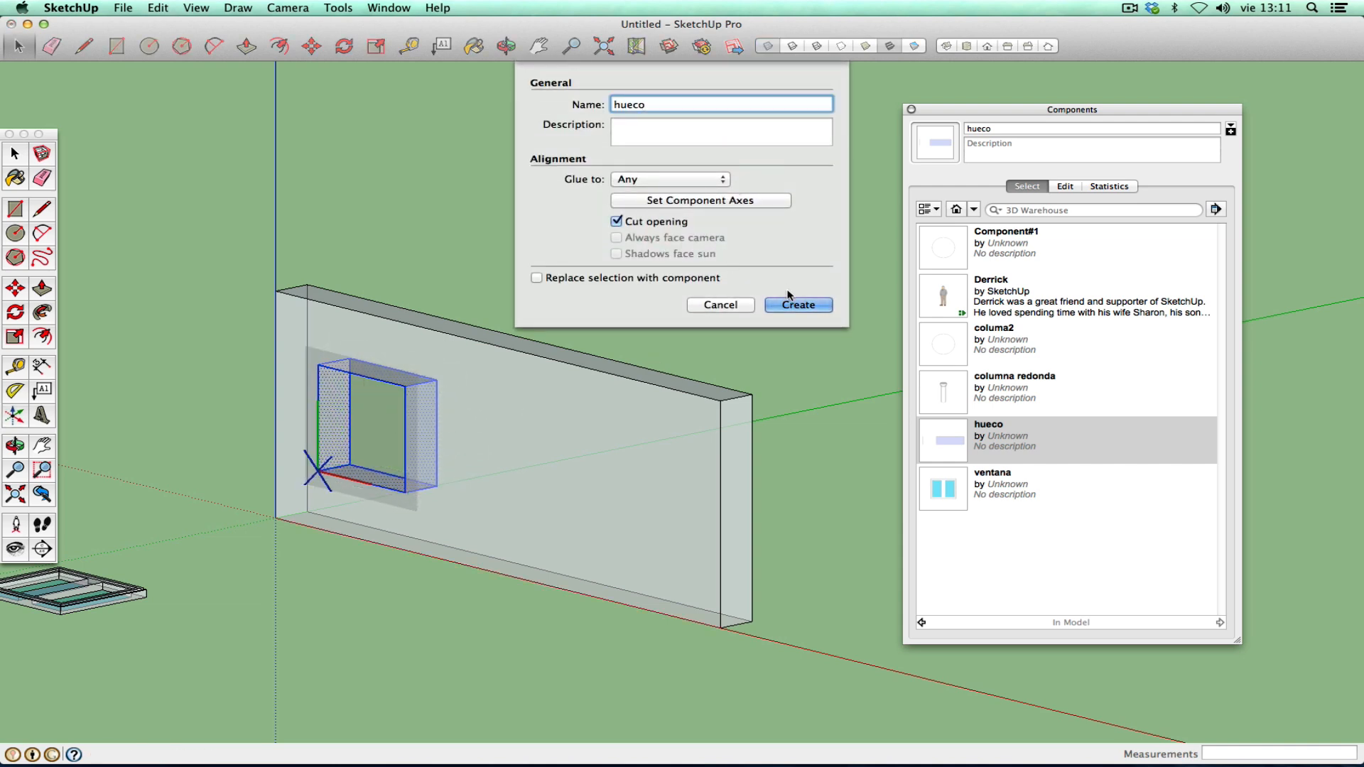
pyautogui.click(794, 137)
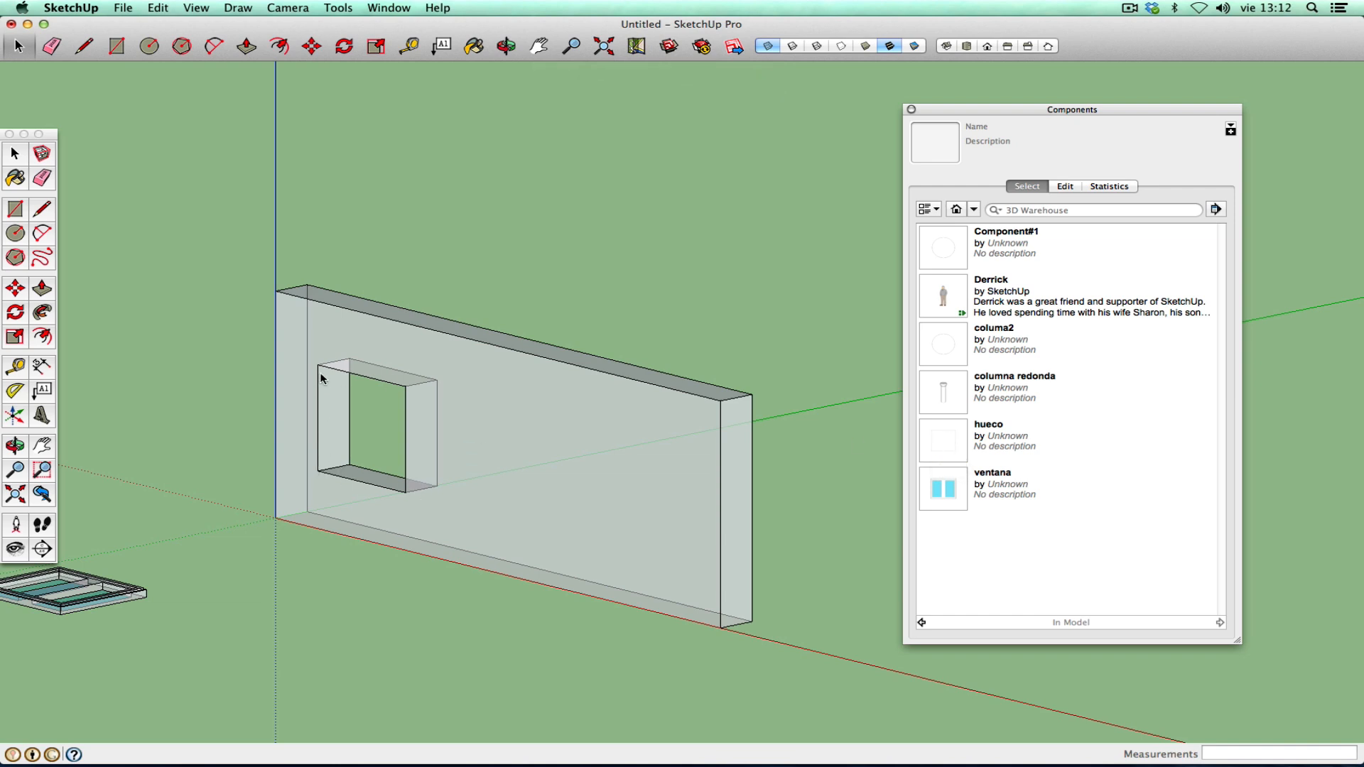
# - Place a hueco instance on the wall's front face beside the original opening, and turn off X-ray display
pyautogui.click(944, 452)
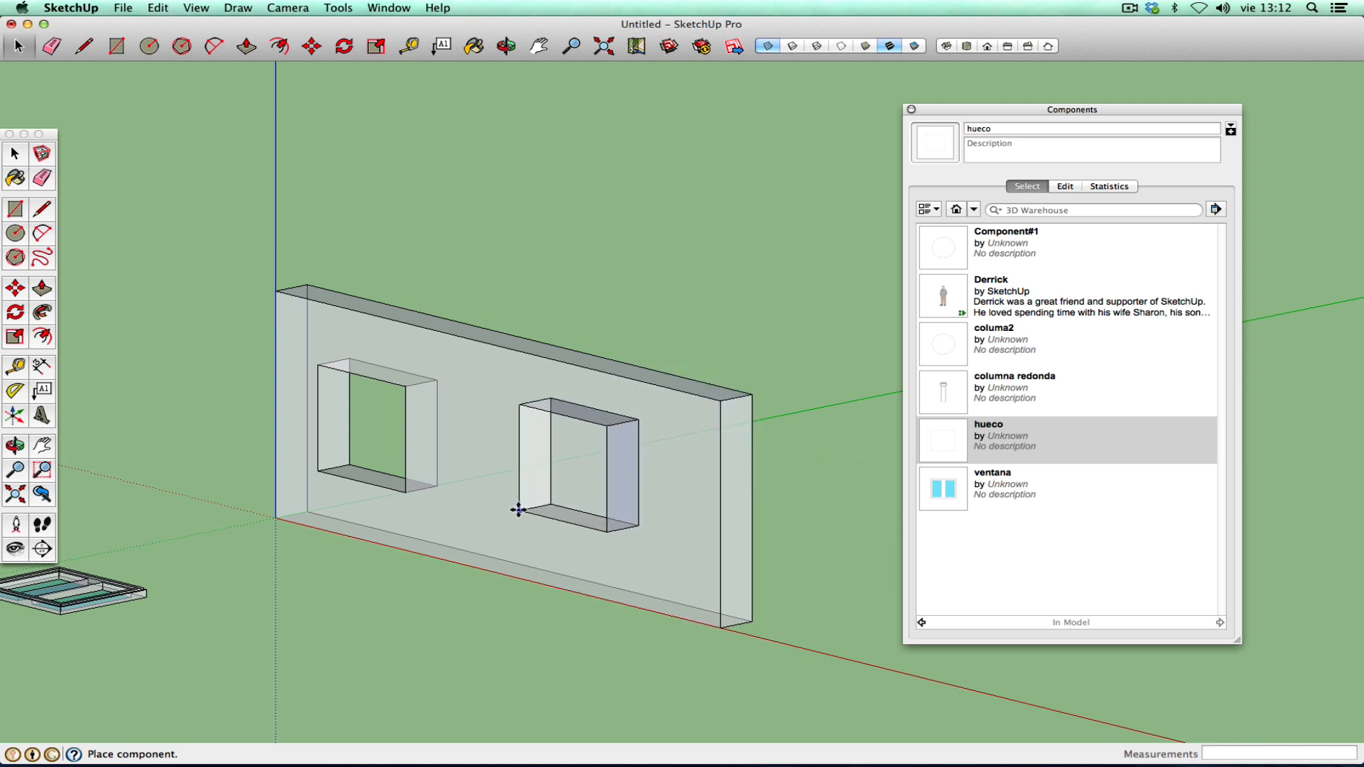
pyautogui.click(523, 511)
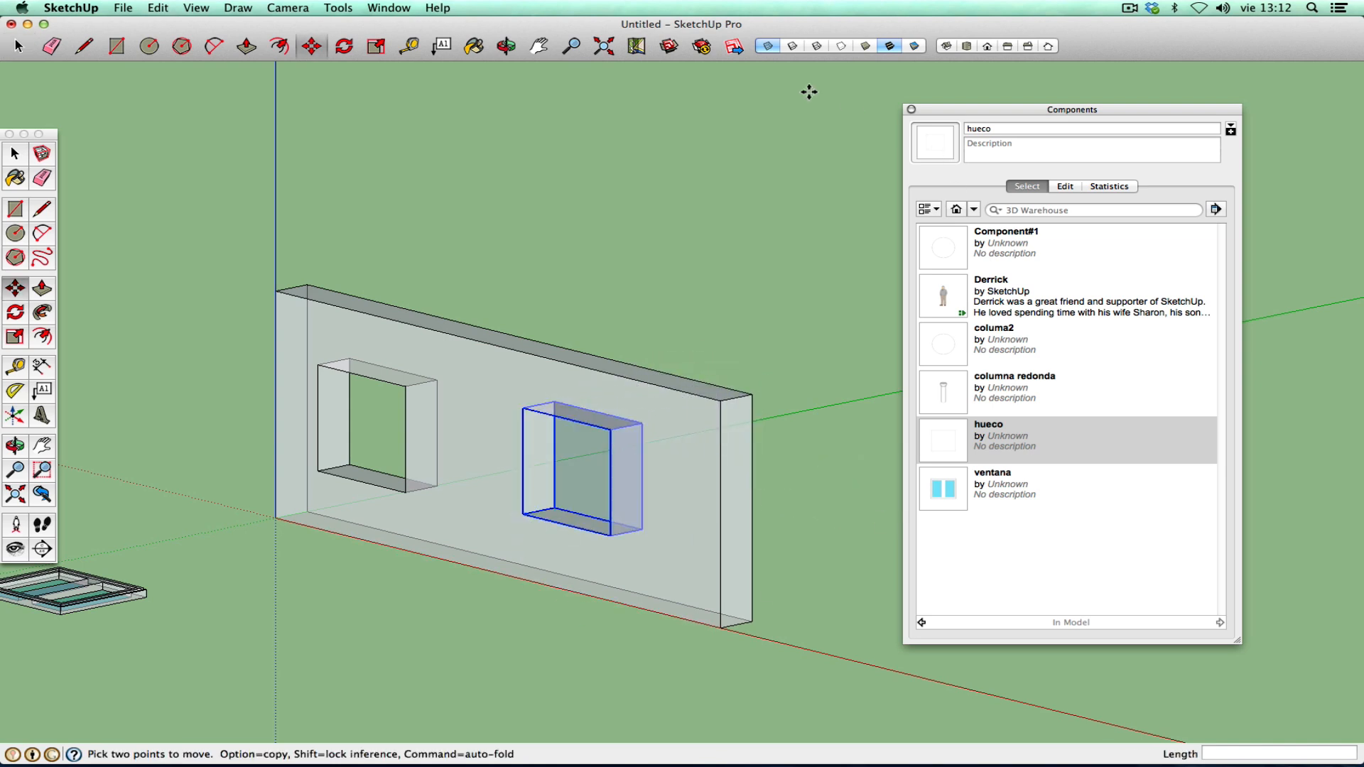
pyautogui.click(768, 46)
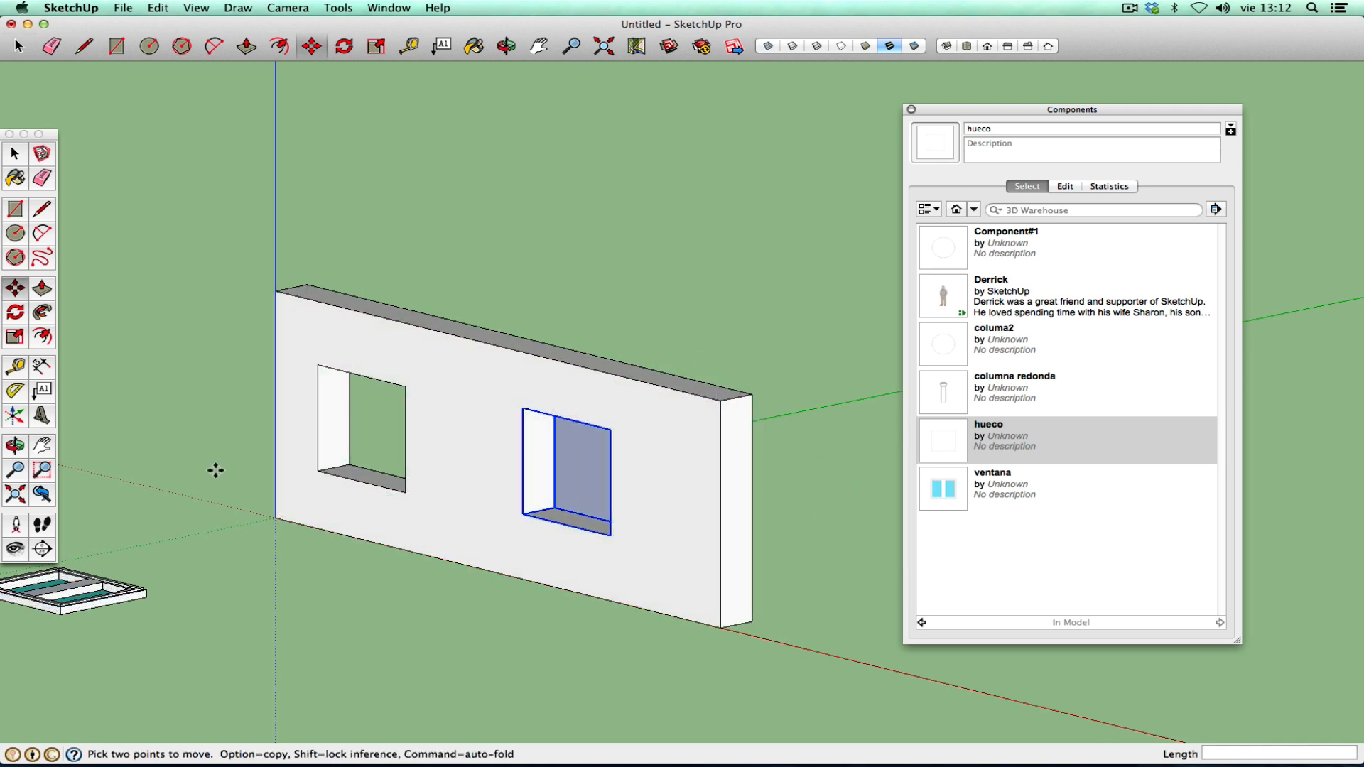
# - Try deleting the wall's rear face from behind the placed hueco, and undo the deletion
pyautogui.click(15, 445)
pyautogui.moveTo(238, 477); pyautogui.dragTo(494, 496)
pyautogui.scroll(2, 524, 496)
pyautogui.scroll(-5, 523, 497)
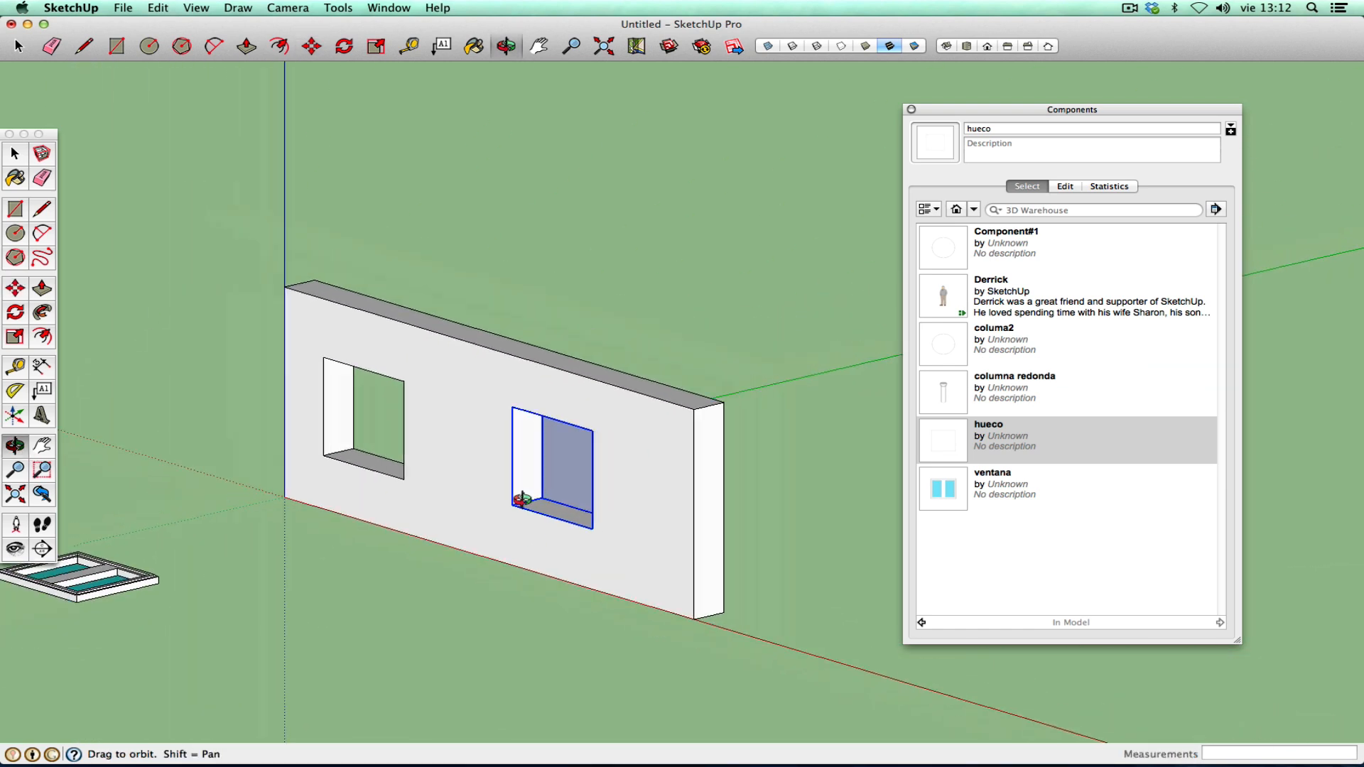
pyautogui.moveTo(532, 479); pyautogui.dragTo(326, 414)
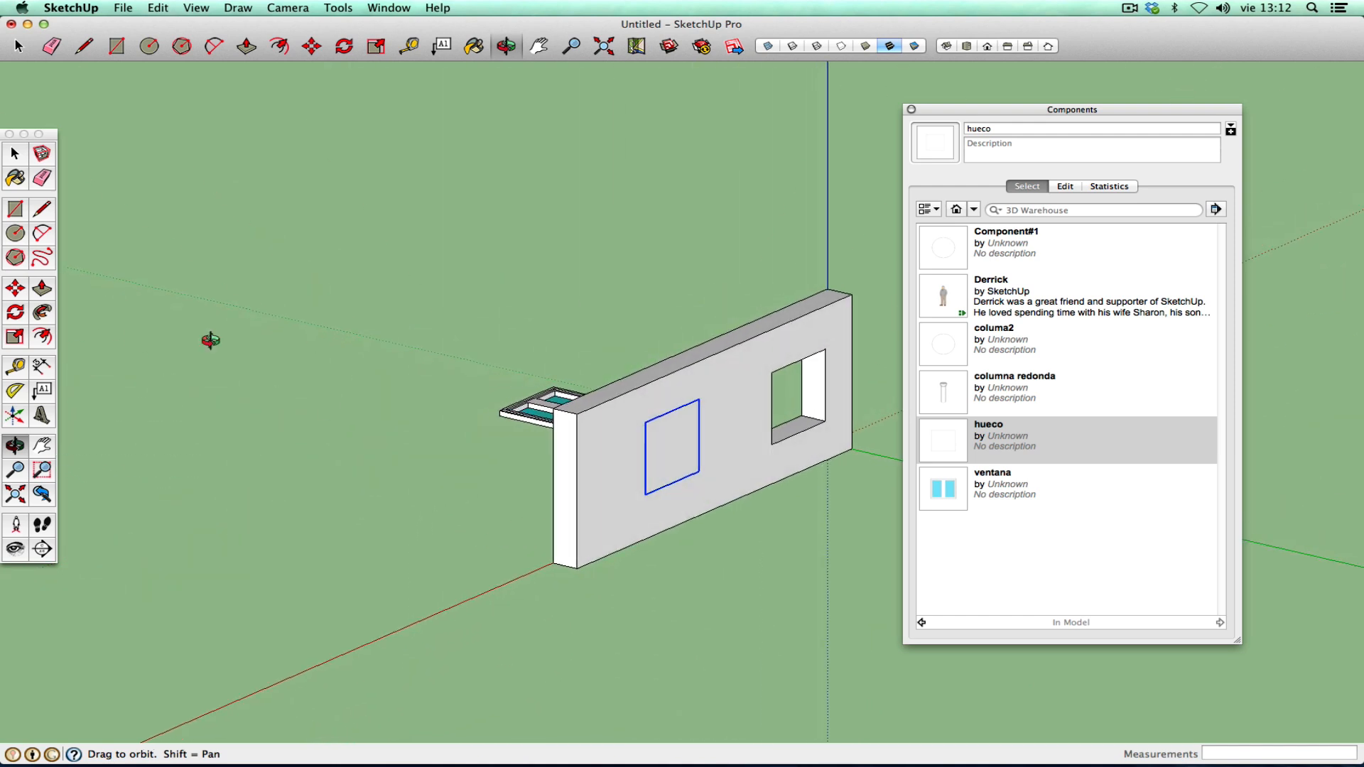
pyautogui.click(14, 153)
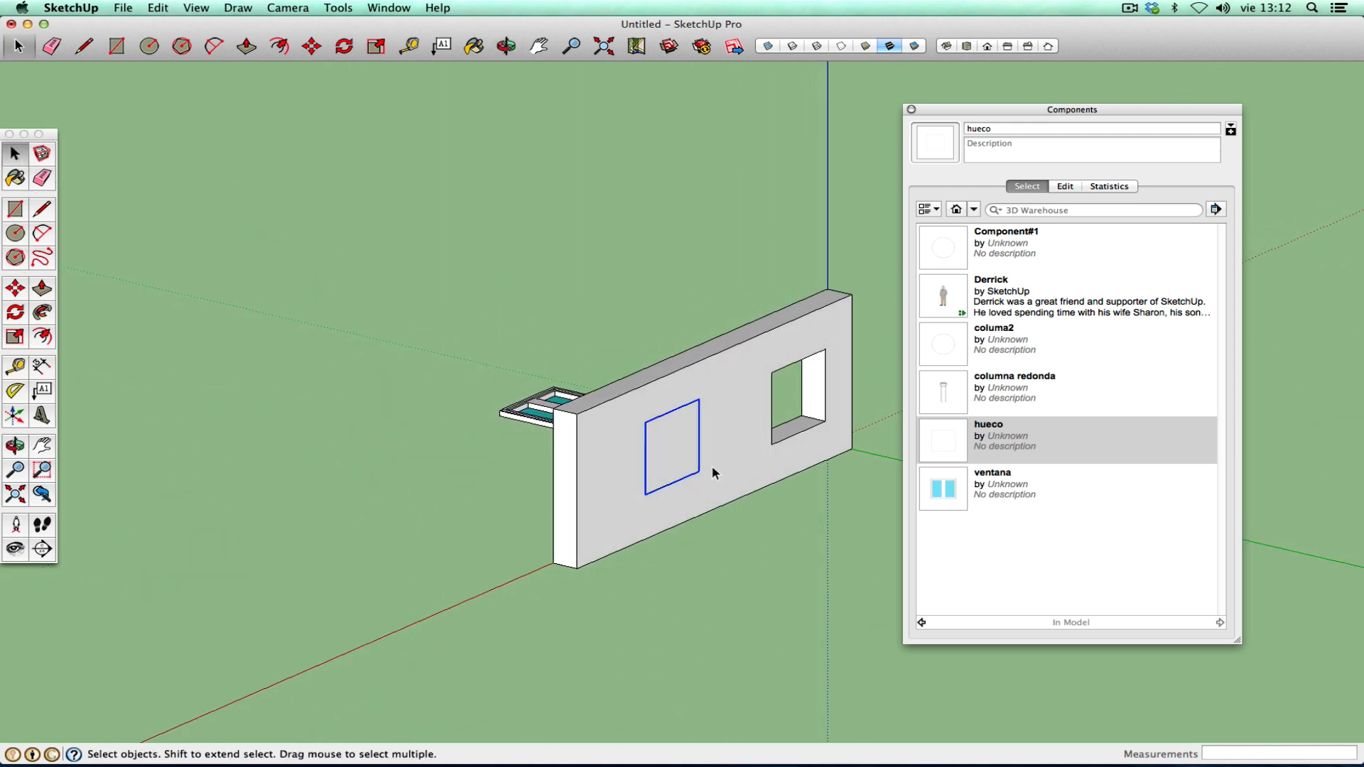
pyautogui.click(668, 449)
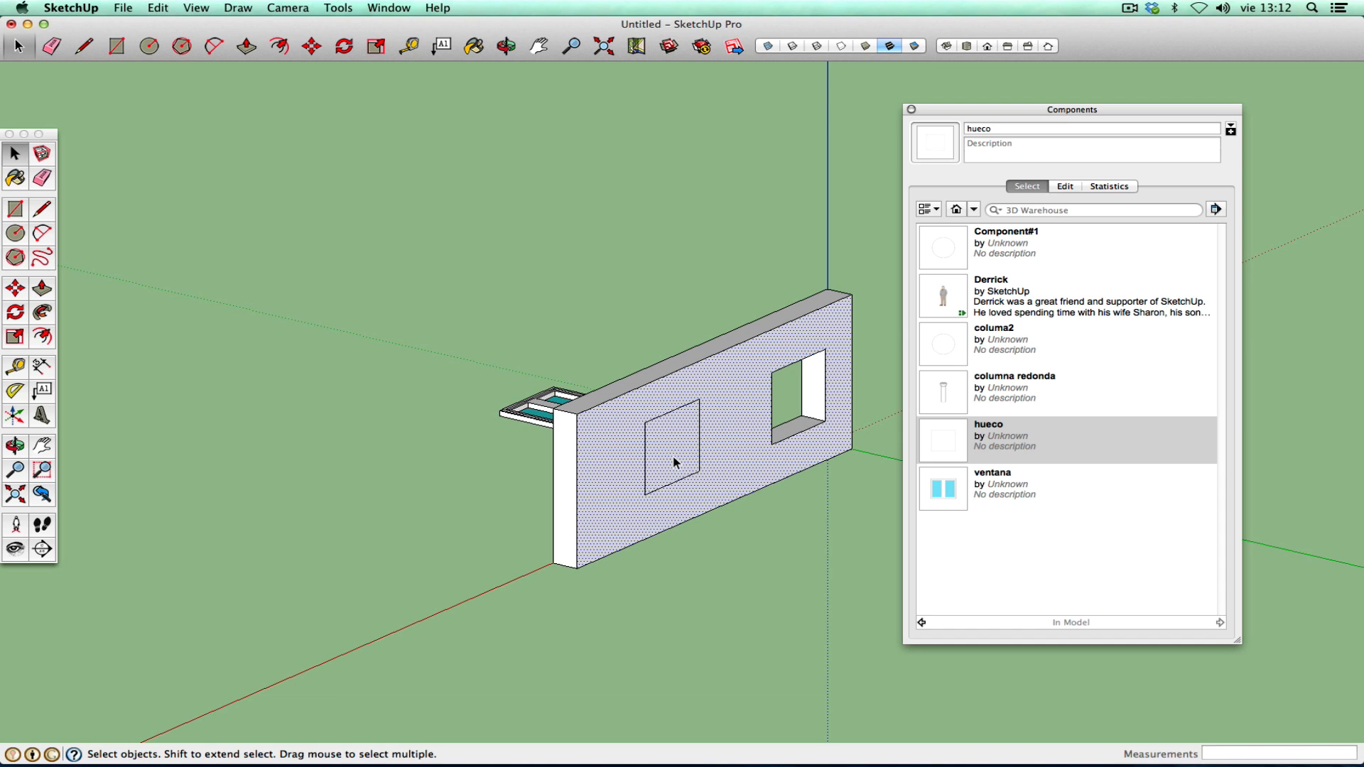
pyautogui.press('Delete')
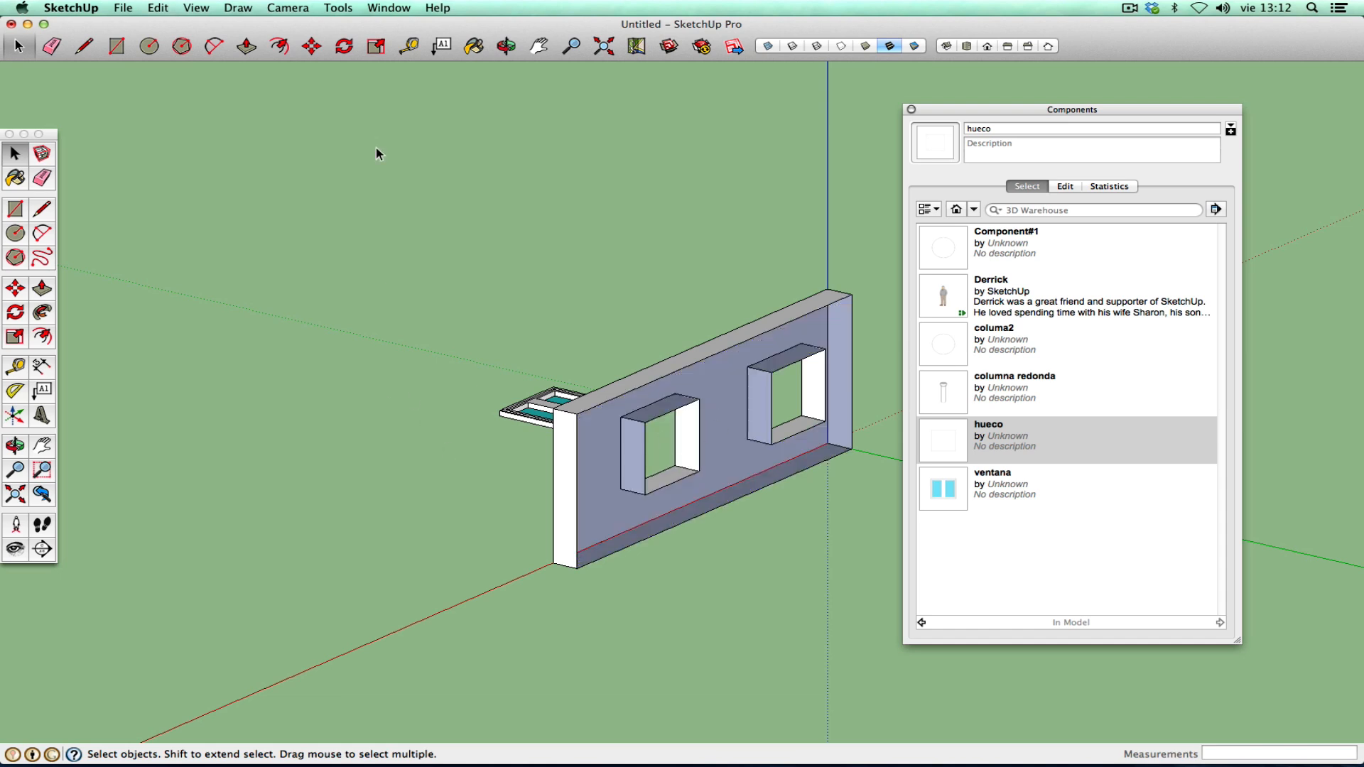
pyautogui.click(158, 8)
pyautogui.click(157, 26)
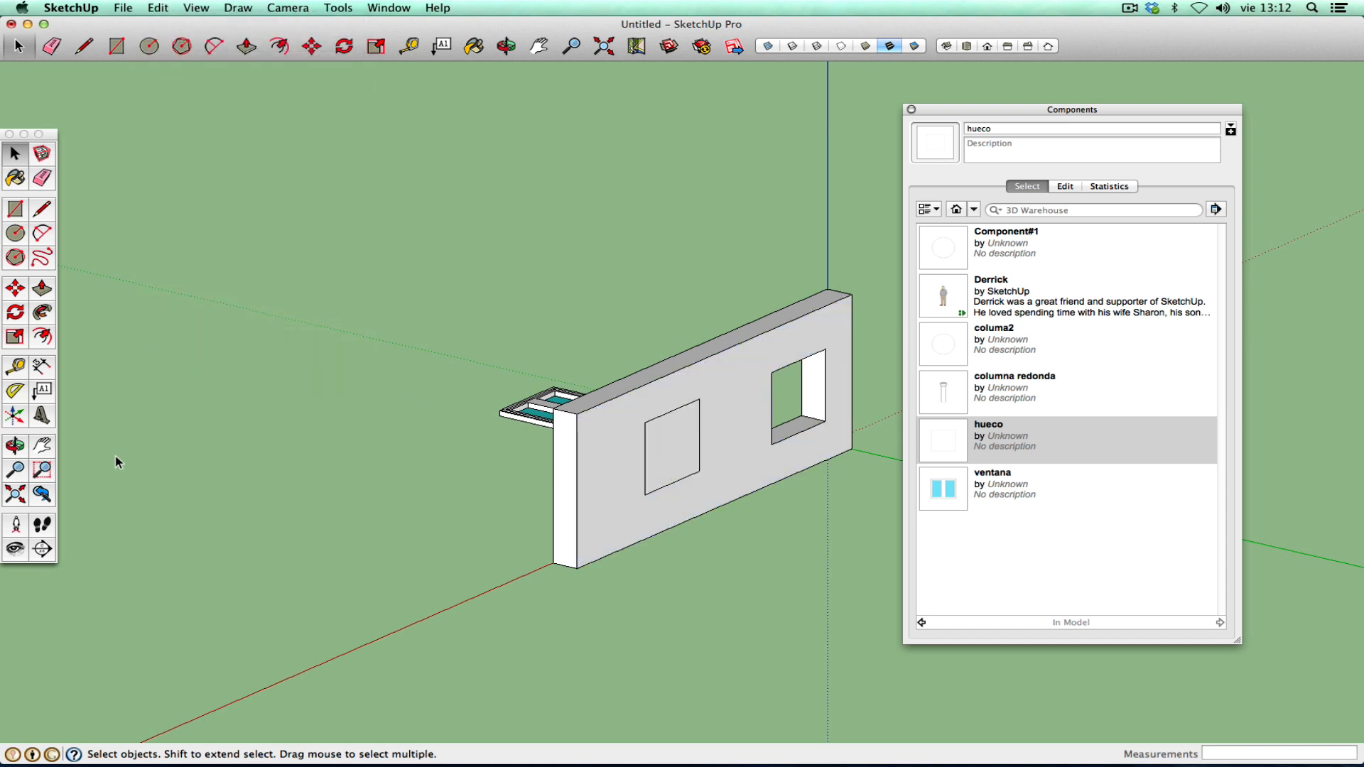
# - From the front side, delete the wall's rear face seen through the placed hueco opening
pyautogui.click(15, 445)
pyautogui.moveTo(462, 511); pyautogui.dragTo(701, 497)
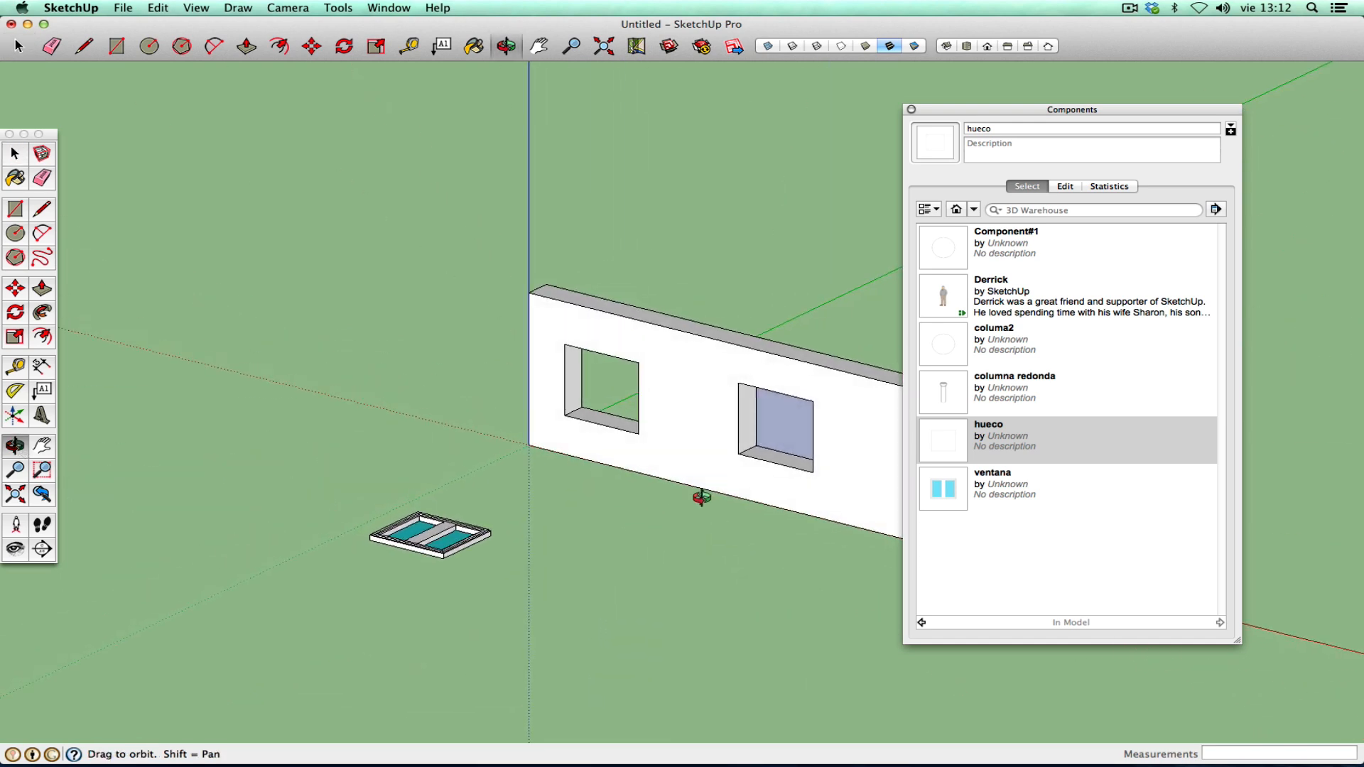
pyautogui.click(44, 448)
pyautogui.moveTo(508, 433); pyautogui.dragTo(295, 451)
pyautogui.rightClick(295, 452)
pyautogui.click(334, 463)
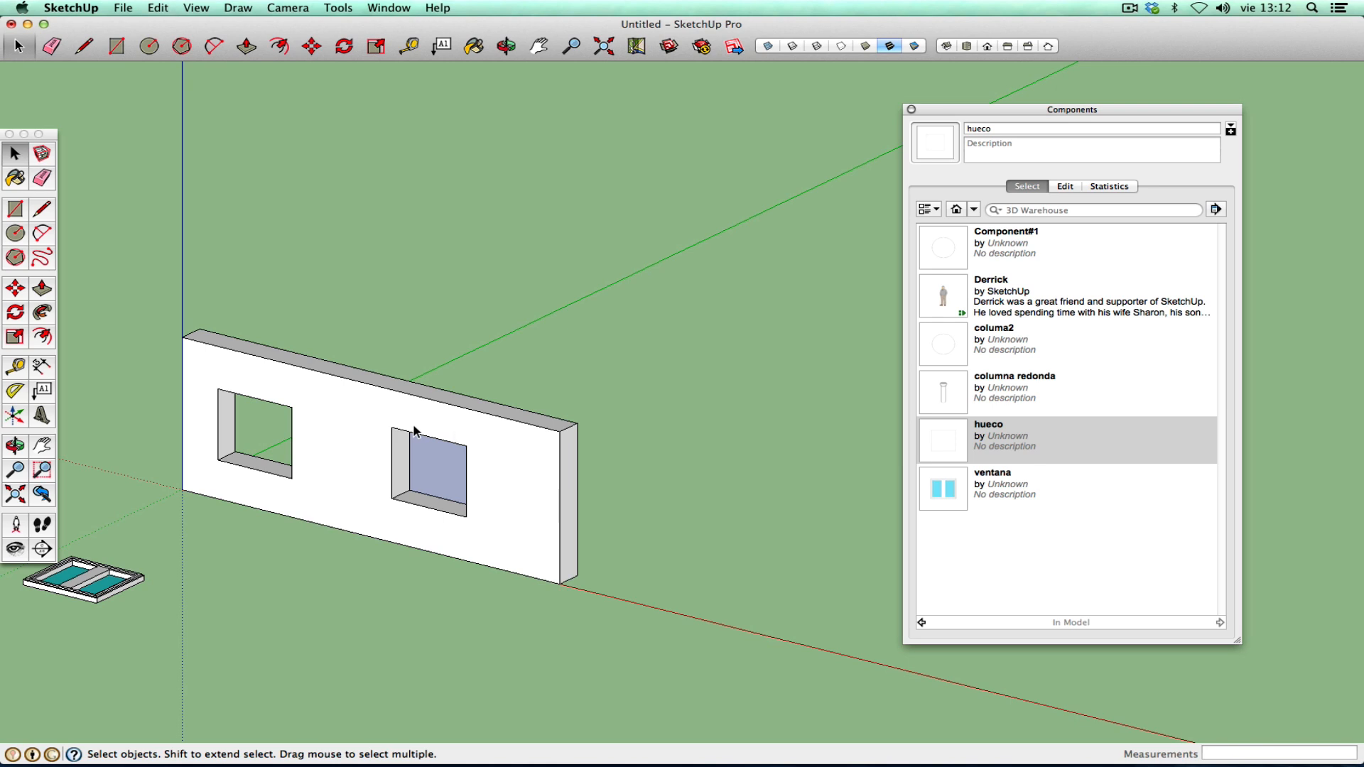
pyautogui.click(359, 436)
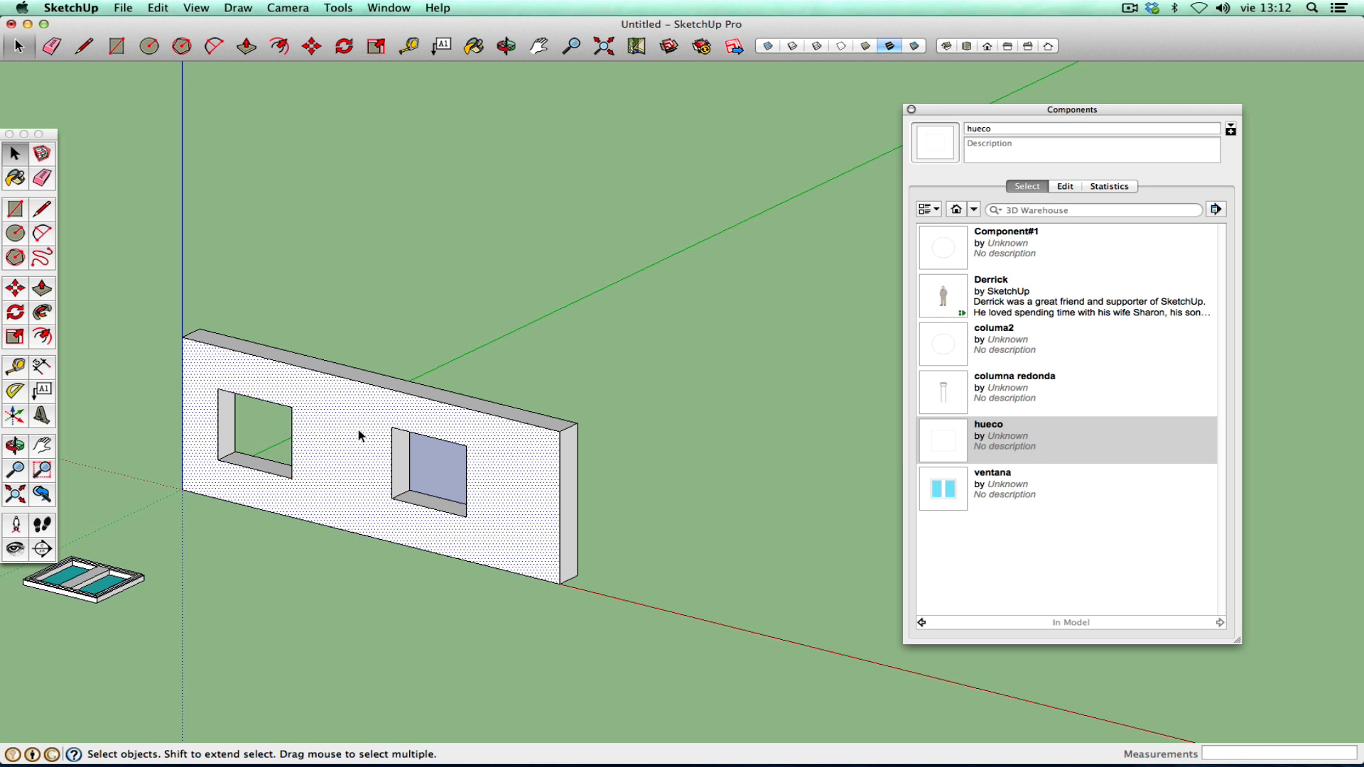
pyautogui.click(441, 472)
pyautogui.click(338, 616)
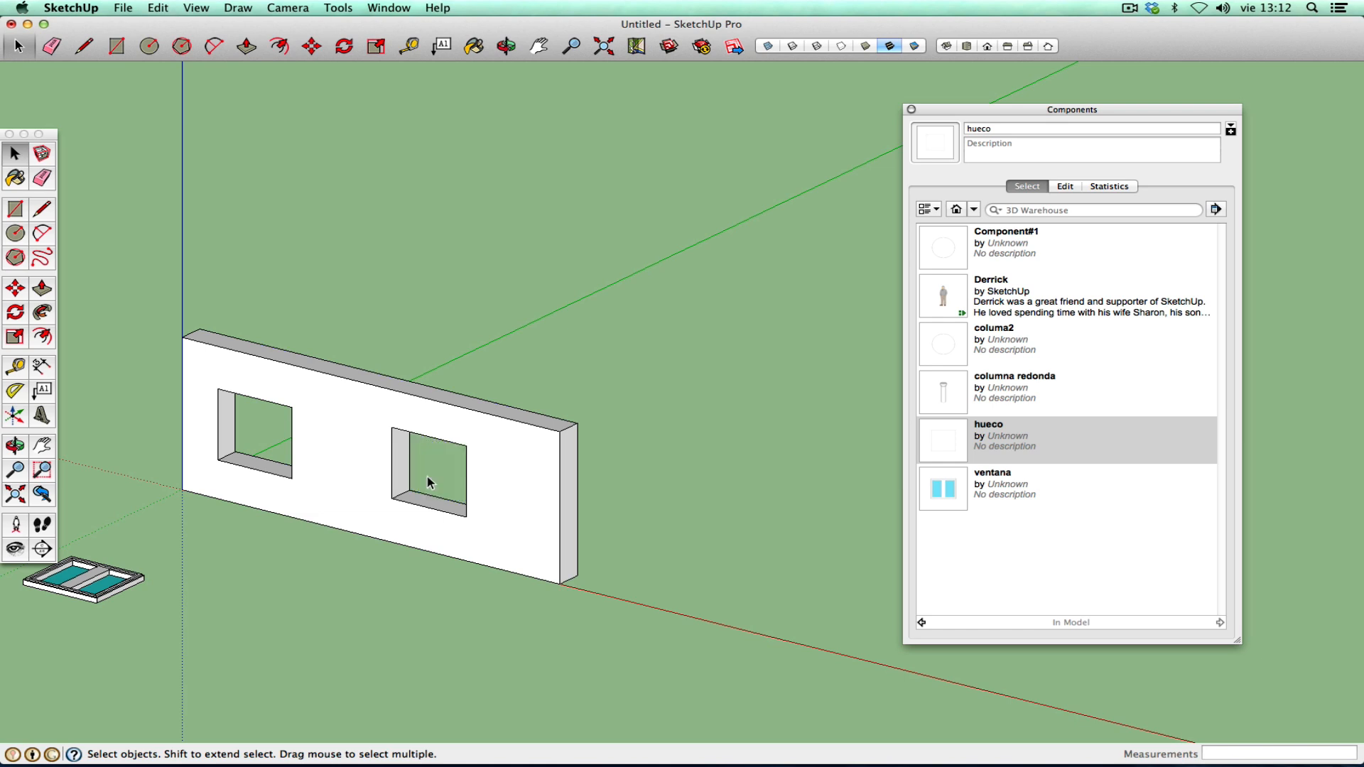
pyautogui.press('o')
pyautogui.moveTo(101, 466); pyautogui.dragTo(710, 542)
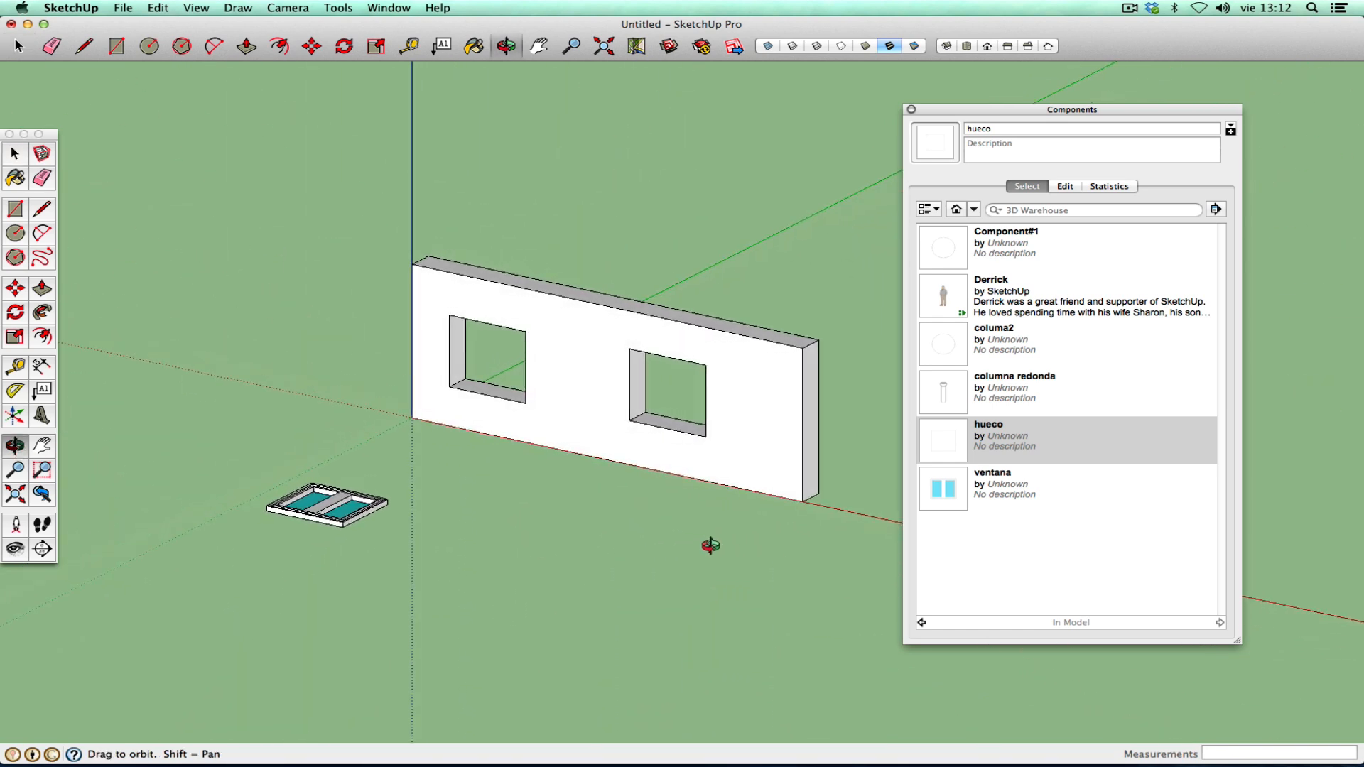
pyautogui.click(42, 445)
pyautogui.moveTo(611, 417); pyautogui.dragTo(448, 490)
pyautogui.rightClick(457, 497)
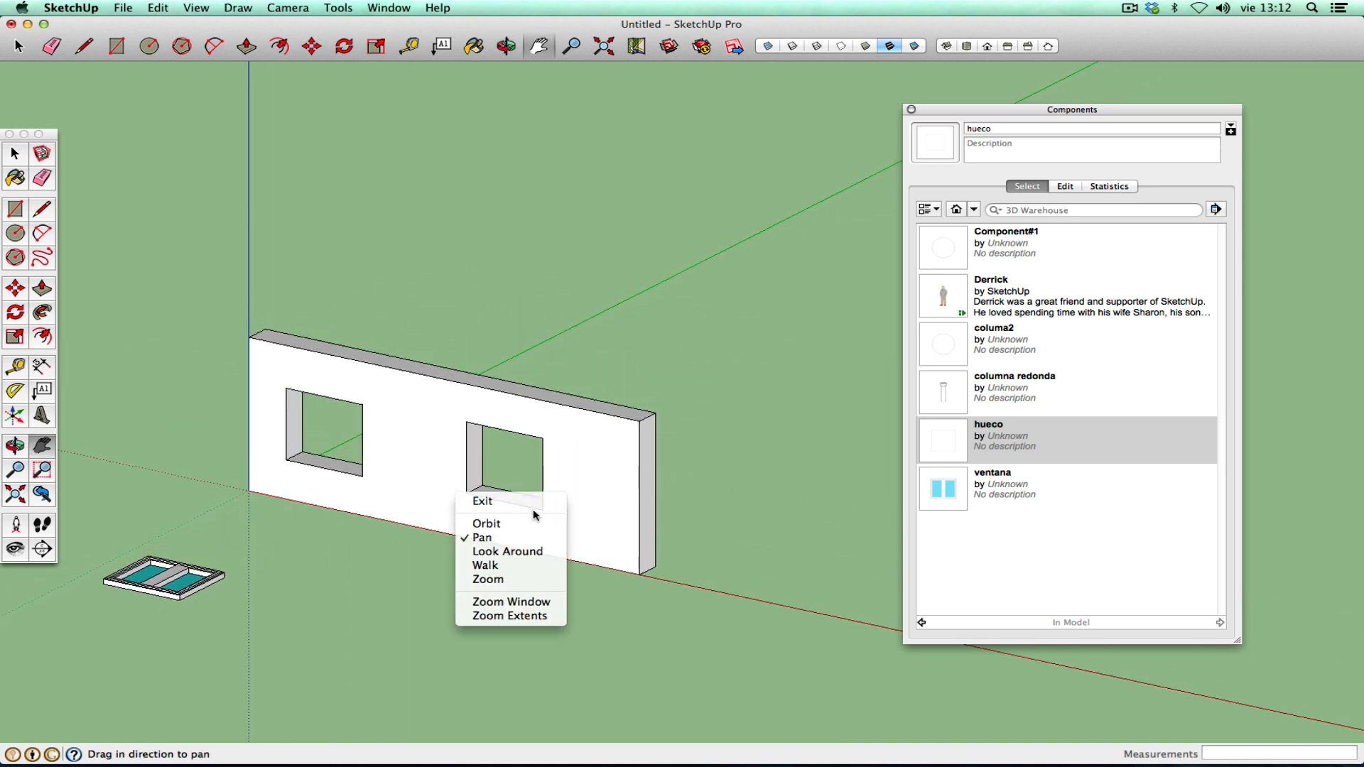
pyautogui.rightClick(526, 503)
pyautogui.click(551, 511)
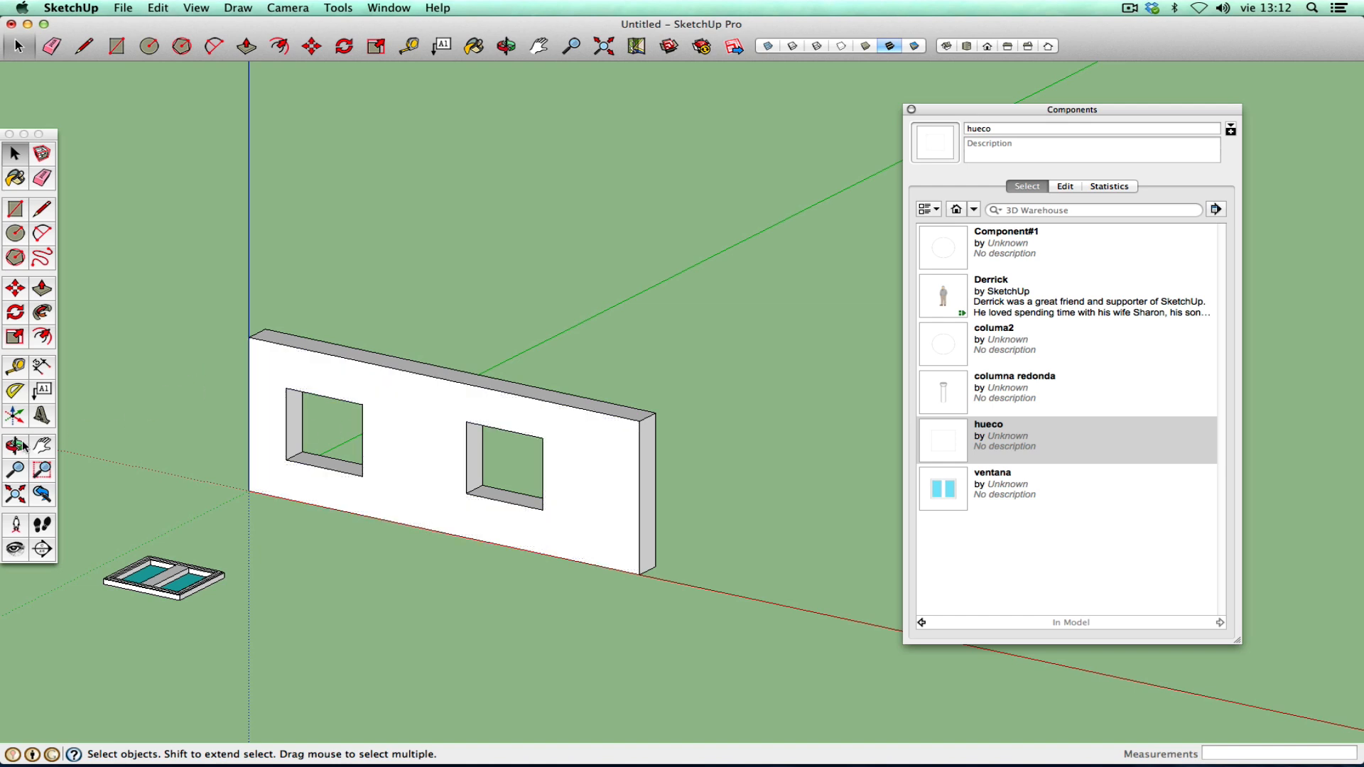
# - Select the wall with its two openings and the loose window, and delete them all
pyautogui.click(22, 471)
pyautogui.moveTo(313, 376); pyautogui.dragTo(372, 462)
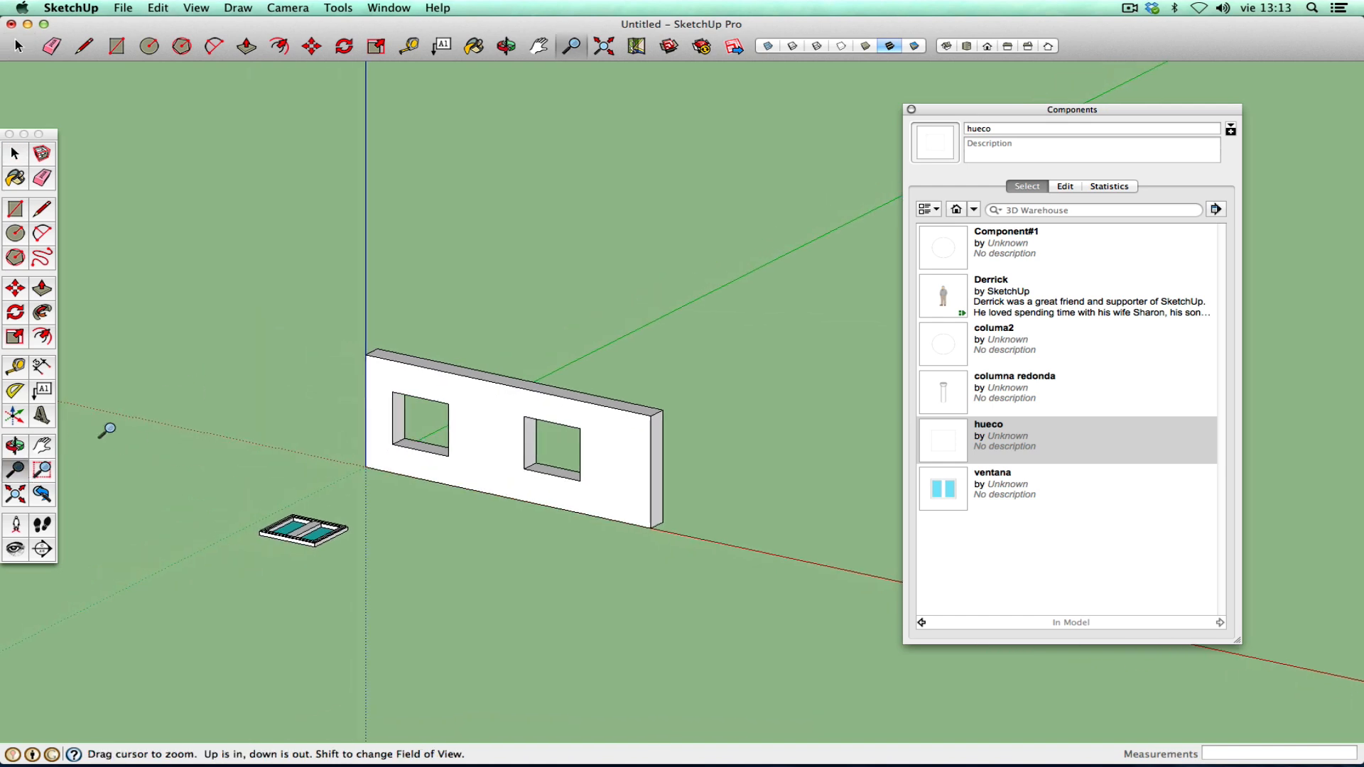
pyautogui.press('space')
pyautogui.moveTo(182, 285)
pyautogui.mouseDown()
pyautogui.moveTo(688, 658)
pyautogui.moveTo(766, 676)
pyautogui.mouseUp()
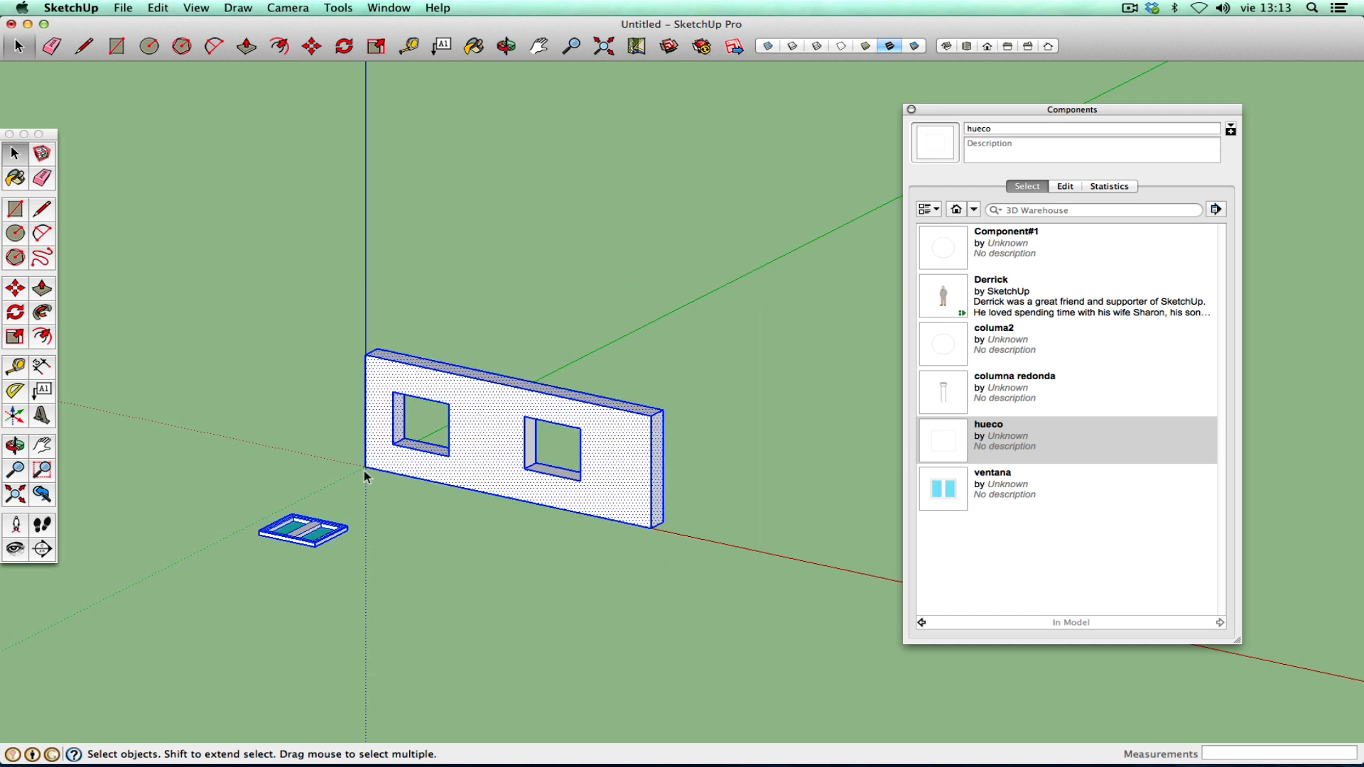
pyautogui.press('Delete')
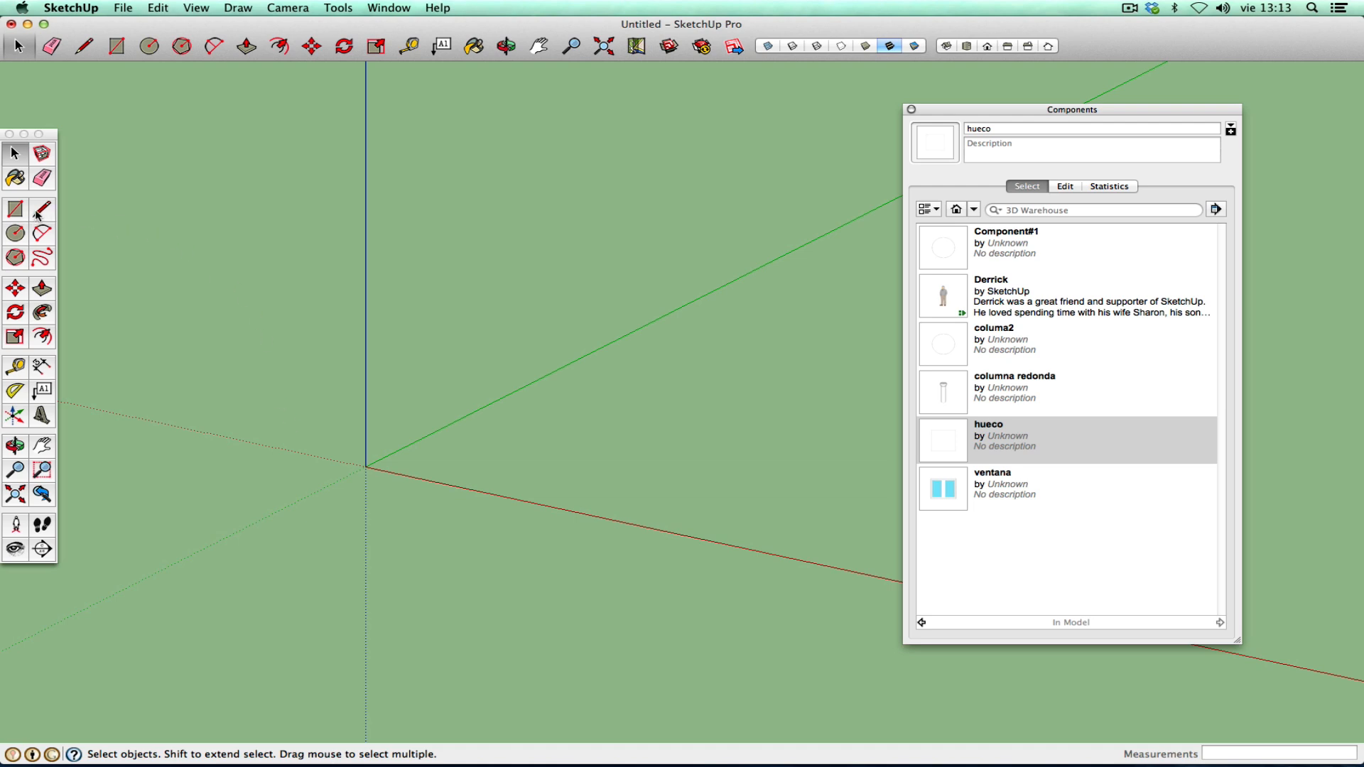
# - Place the standing-man scale figure component at the axes origin
pyautogui.click(959, 290)
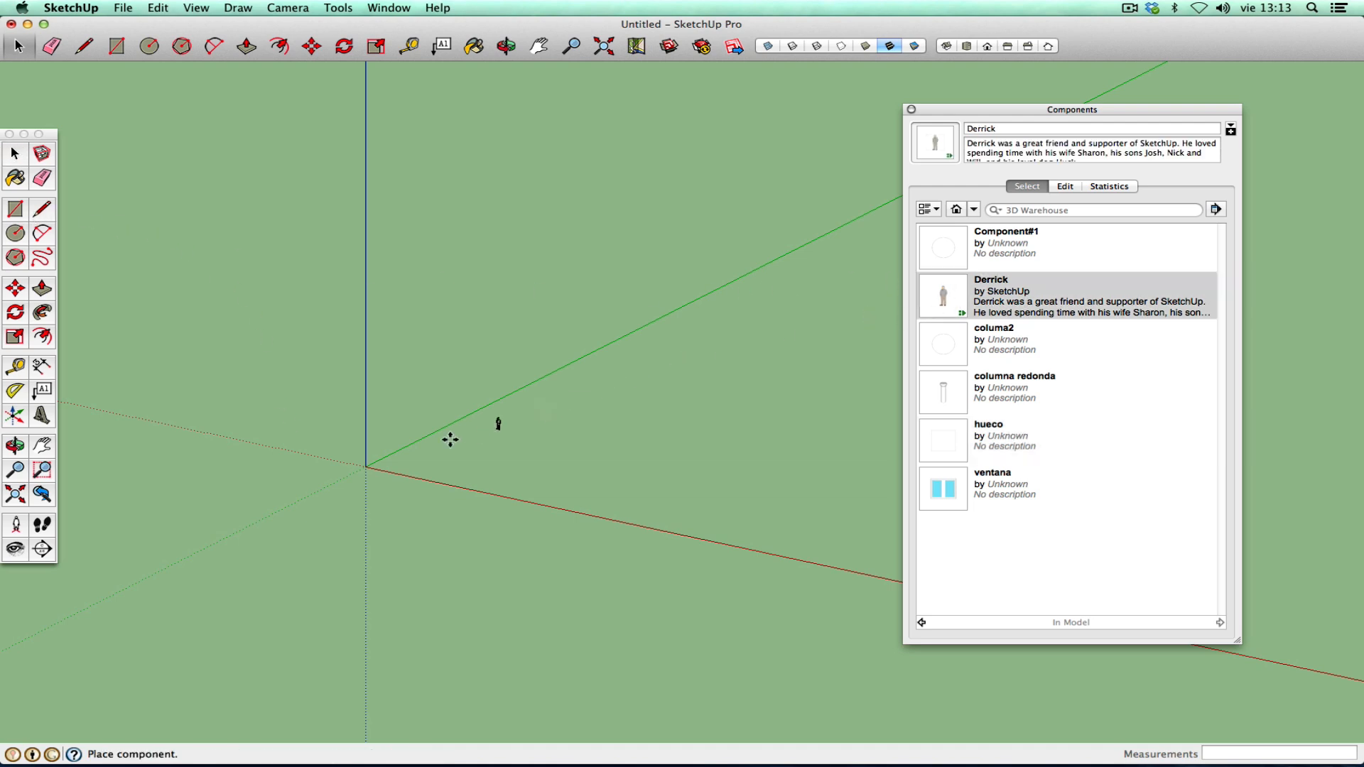
pyautogui.click(366, 462)
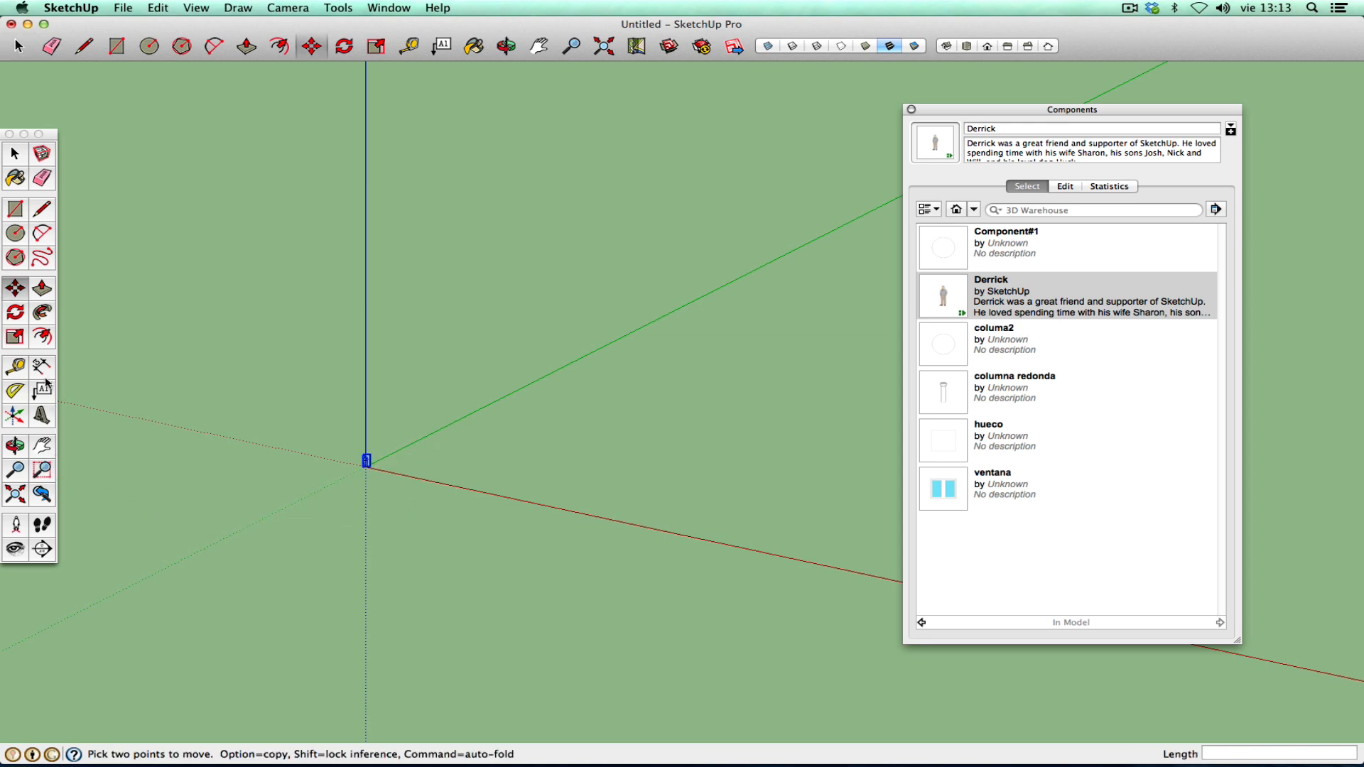
pyautogui.click(17, 493)
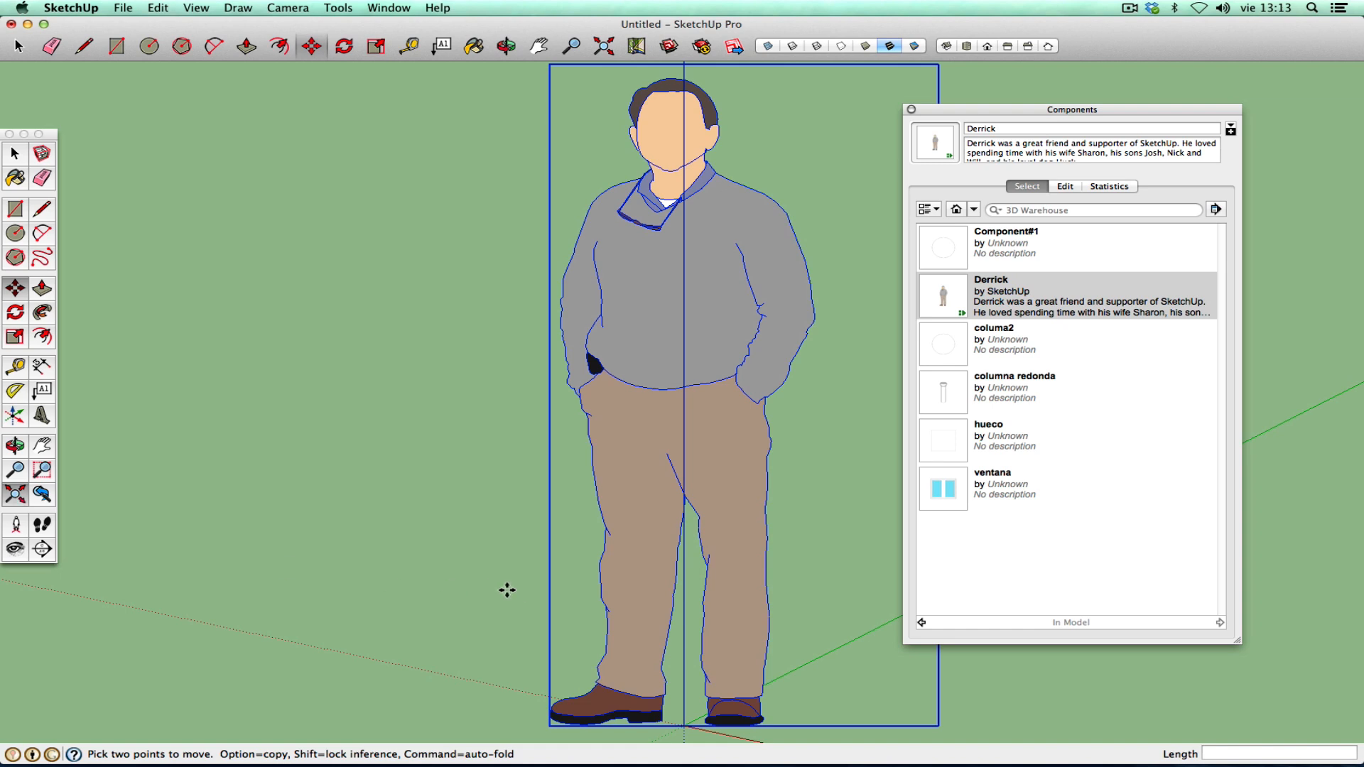
# - Select the standing-man scale figure at the origin and delete it from the model
pyautogui.scroll(2, 524, 594)
pyautogui.scroll(-6, 526, 596)
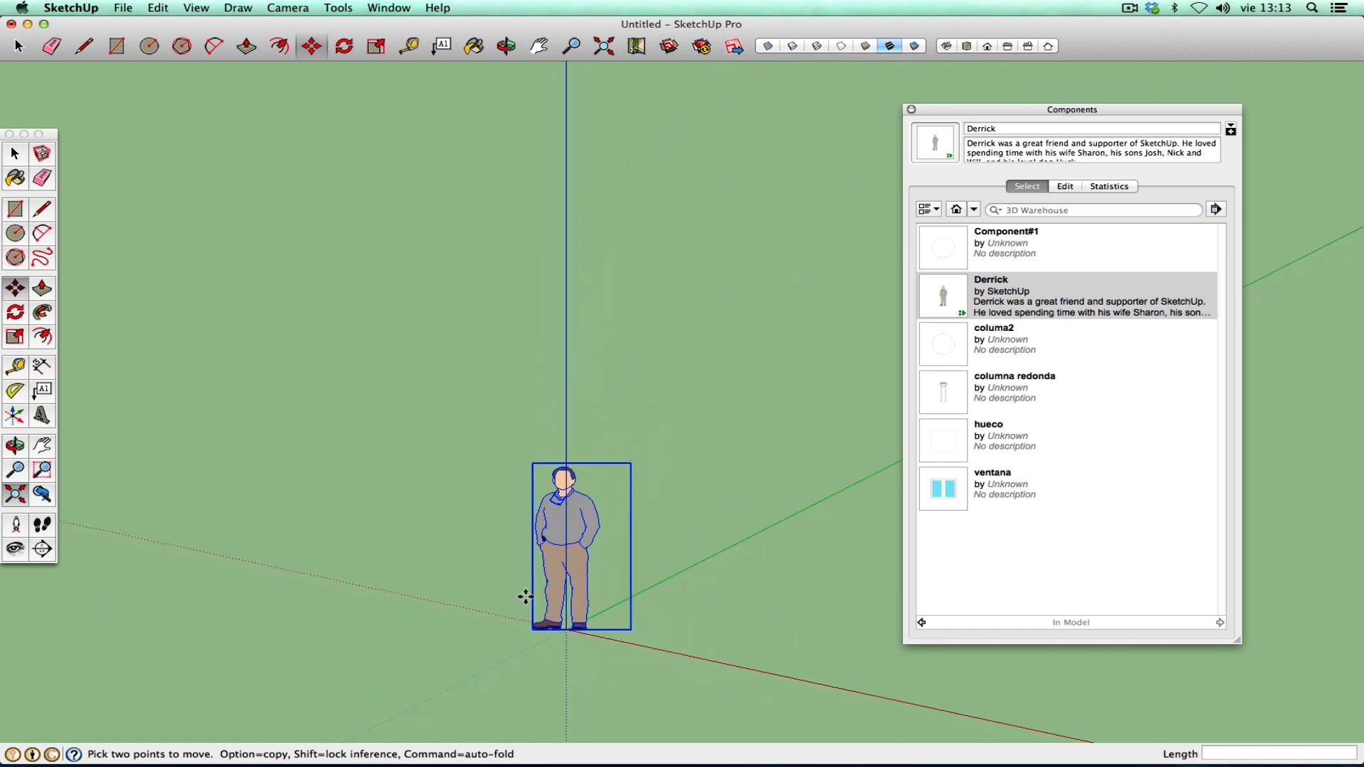
pyautogui.click(12, 449)
pyautogui.moveTo(365, 573); pyautogui.dragTo(895, 639)
pyautogui.moveTo(895, 589); pyautogui.dragTo(611, 554)
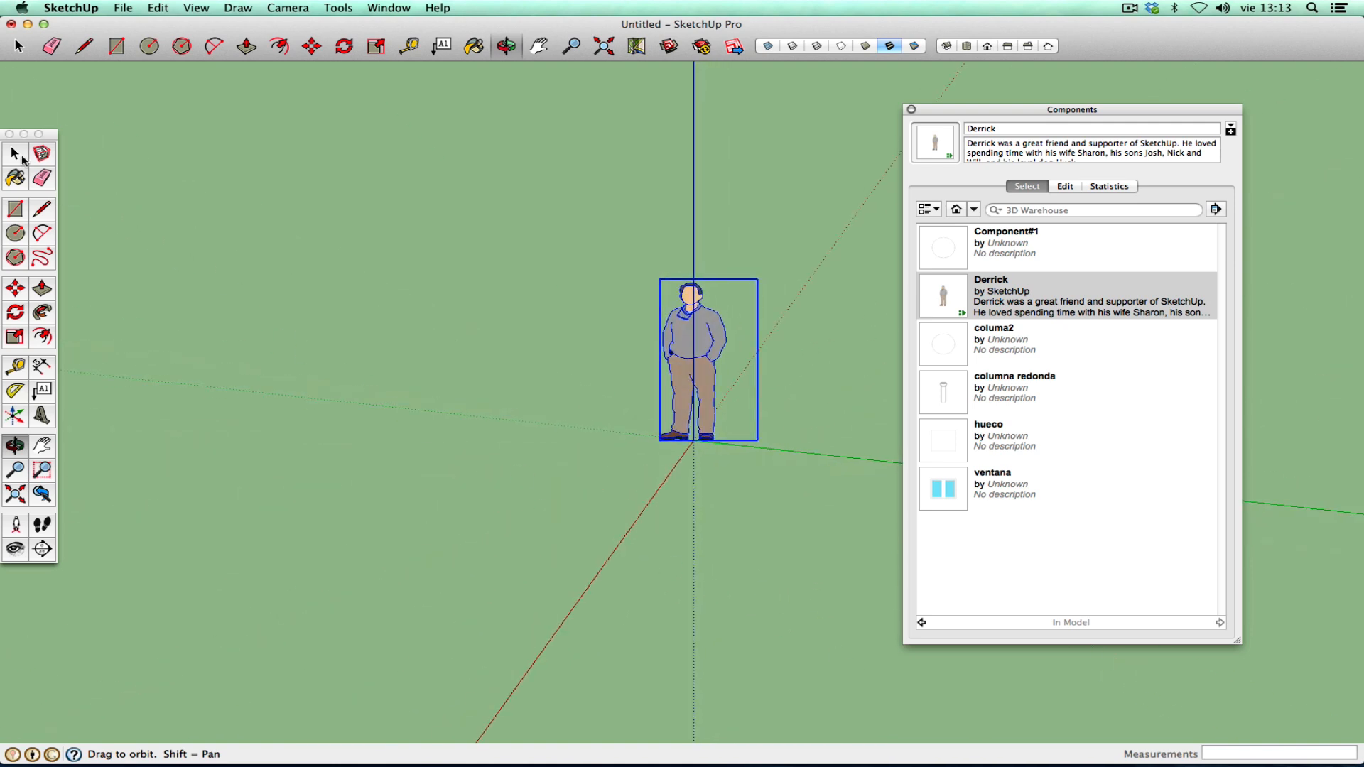
pyautogui.click(14, 153)
pyautogui.moveTo(535, 224); pyautogui.dragTo(918, 580)
pyautogui.press('Delete')
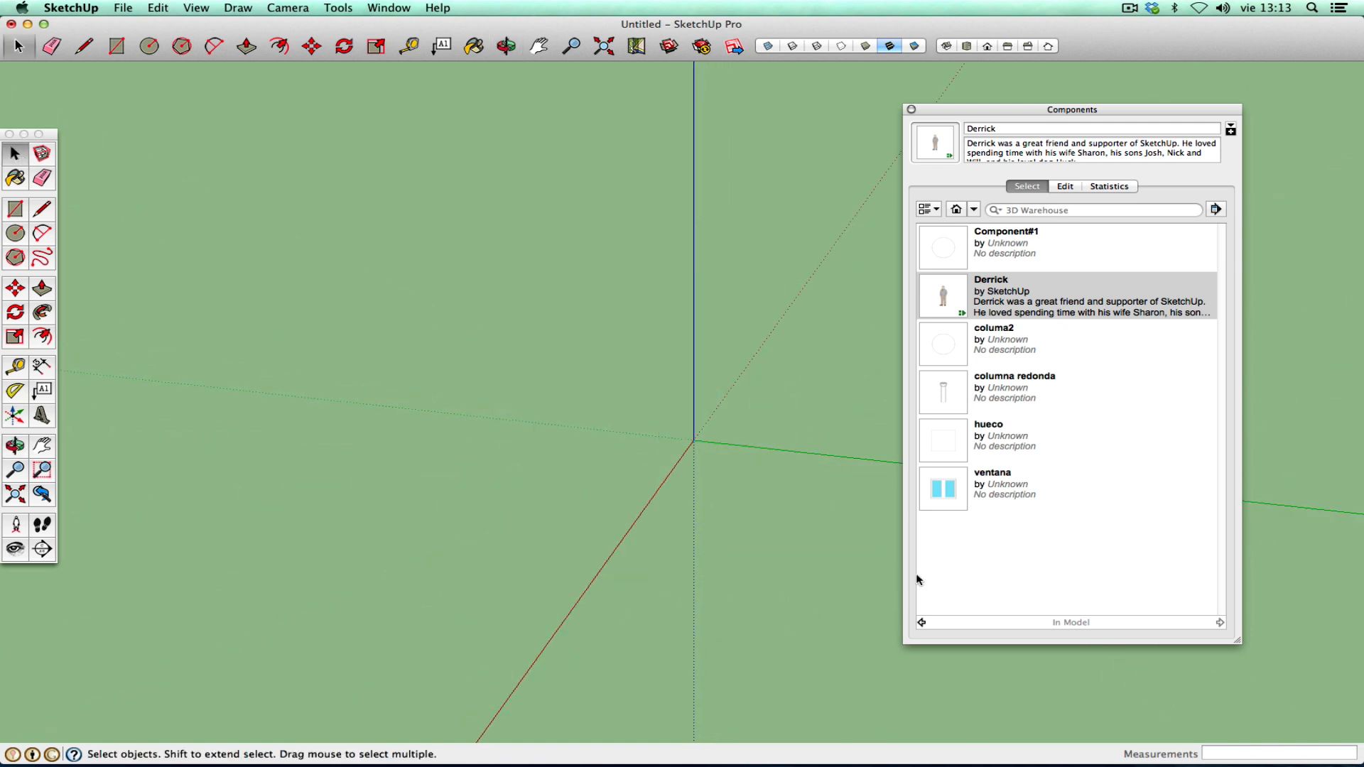
# - Draw a rectangle on the ground from the axes origin along the green axis and pull it up into a box
pyautogui.scroll(-5, 596, 582)
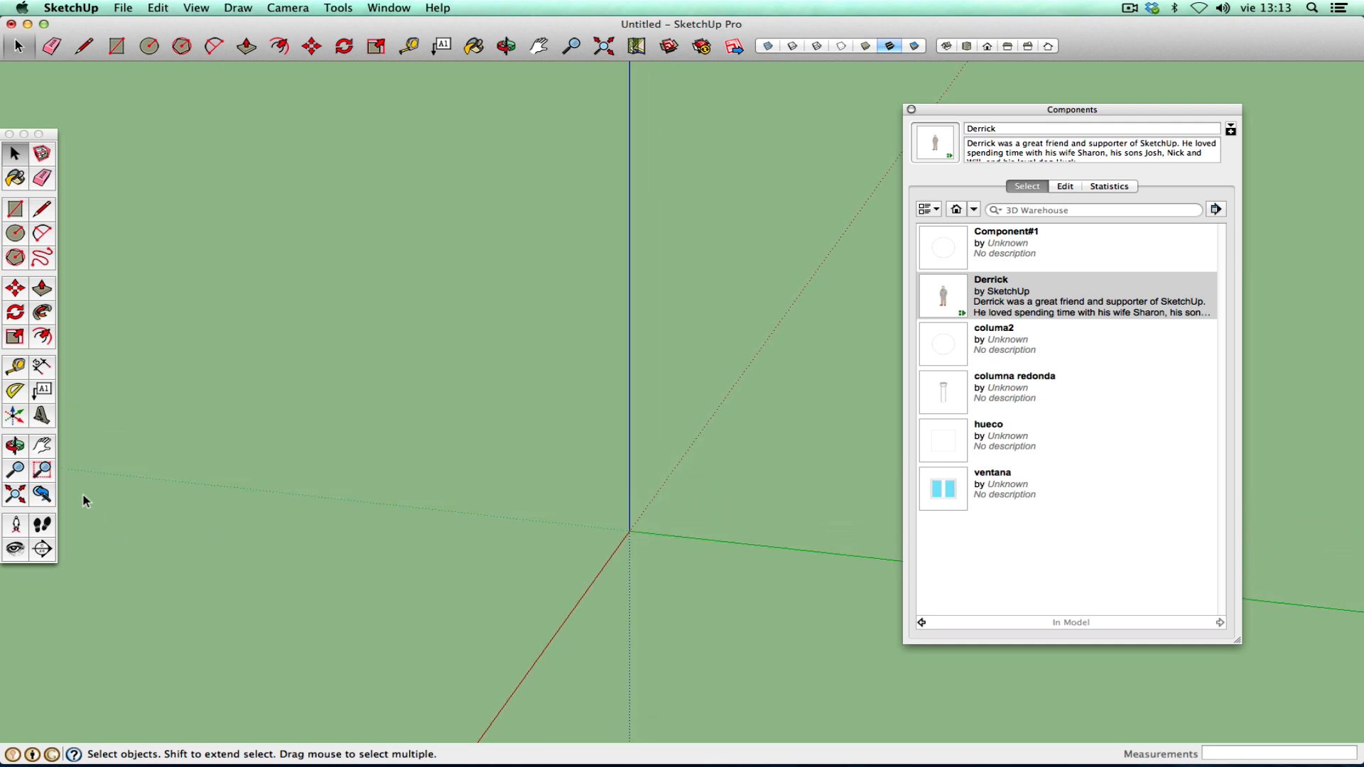
pyautogui.click(33, 451)
pyautogui.moveTo(584, 529); pyautogui.dragTo(362, 522)
pyautogui.rightClick(373, 521)
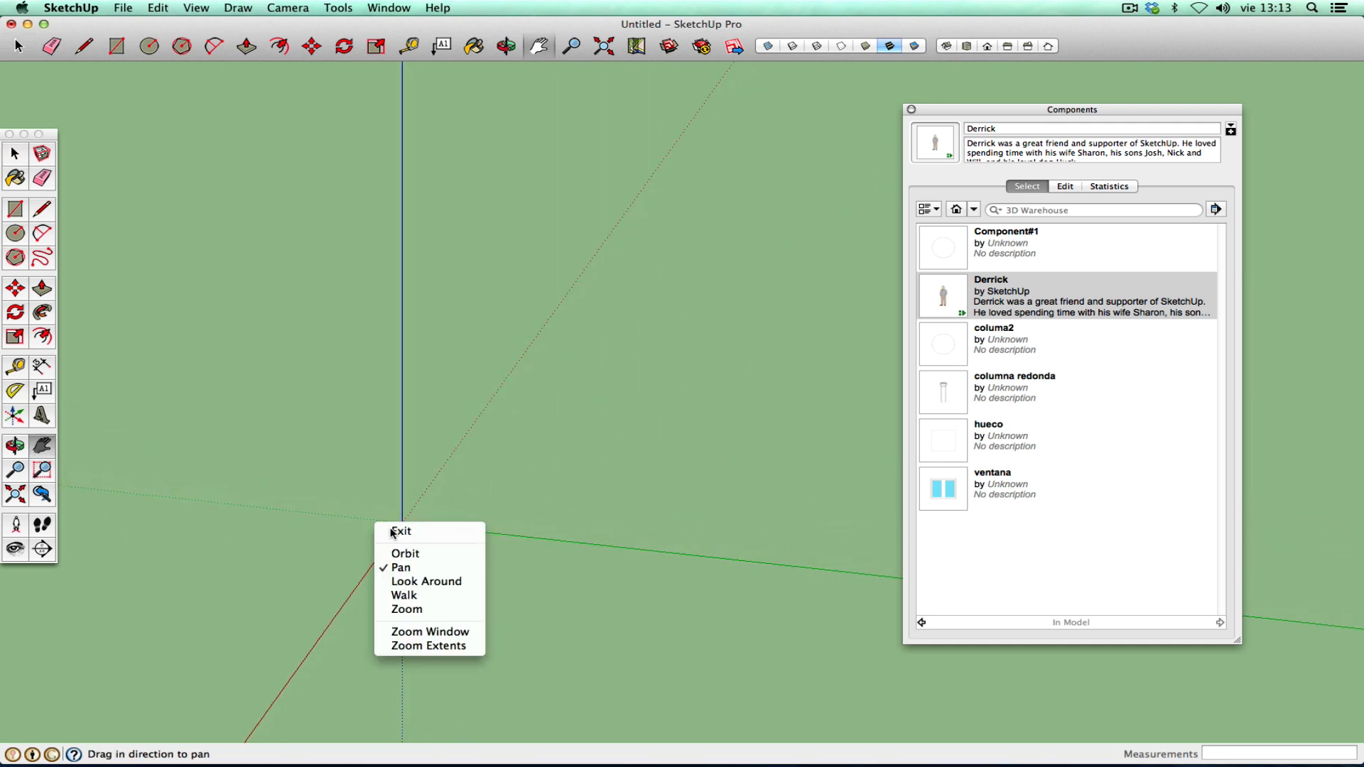
pyautogui.click(396, 533)
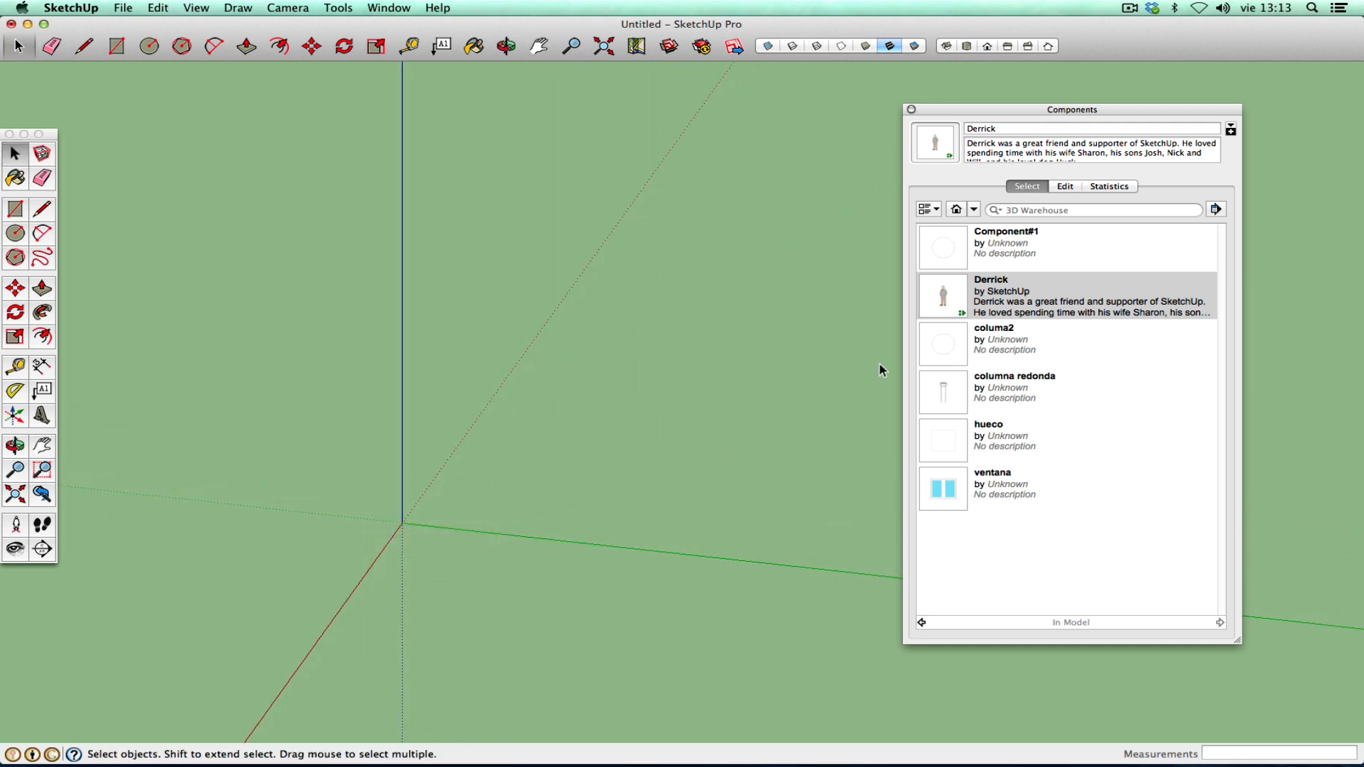
pyautogui.click(16, 209)
pyautogui.click(402, 523)
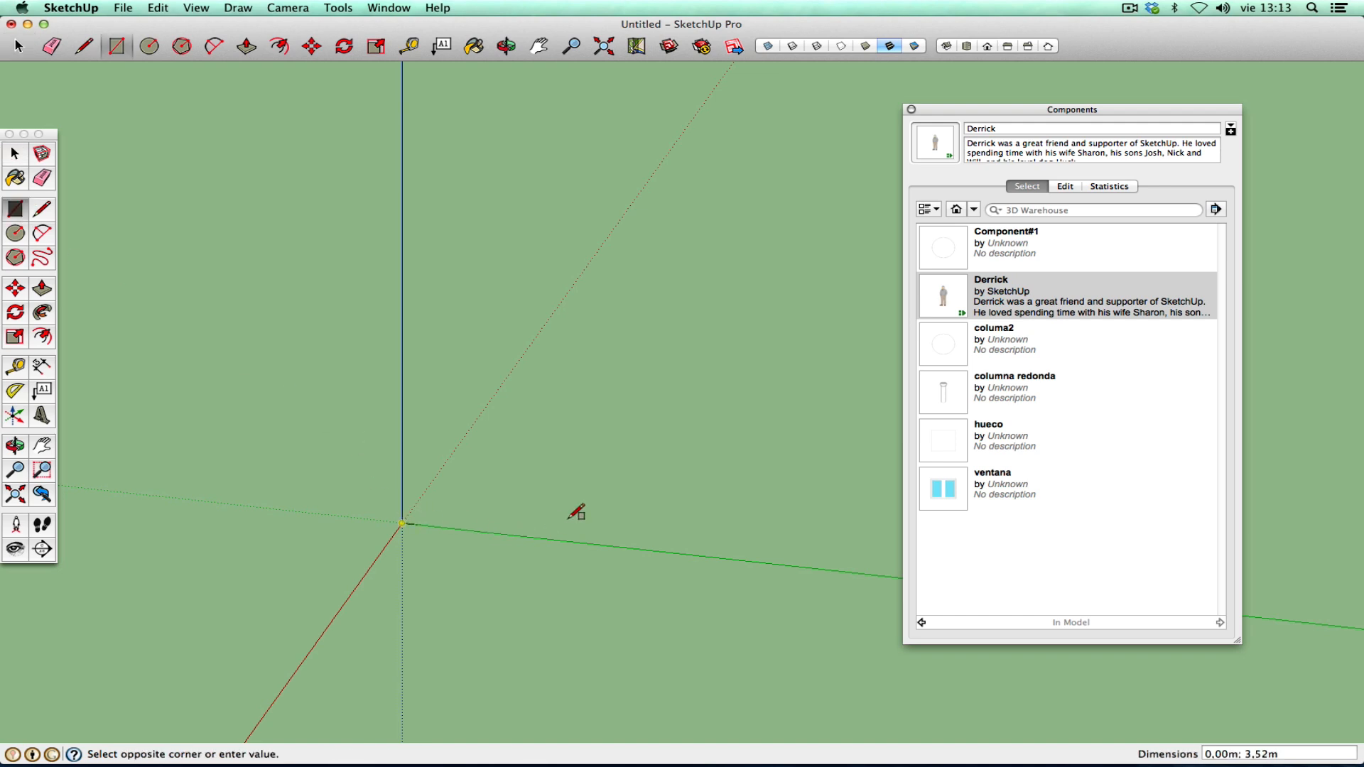
pyautogui.click(604, 506)
pyautogui.click(42, 288)
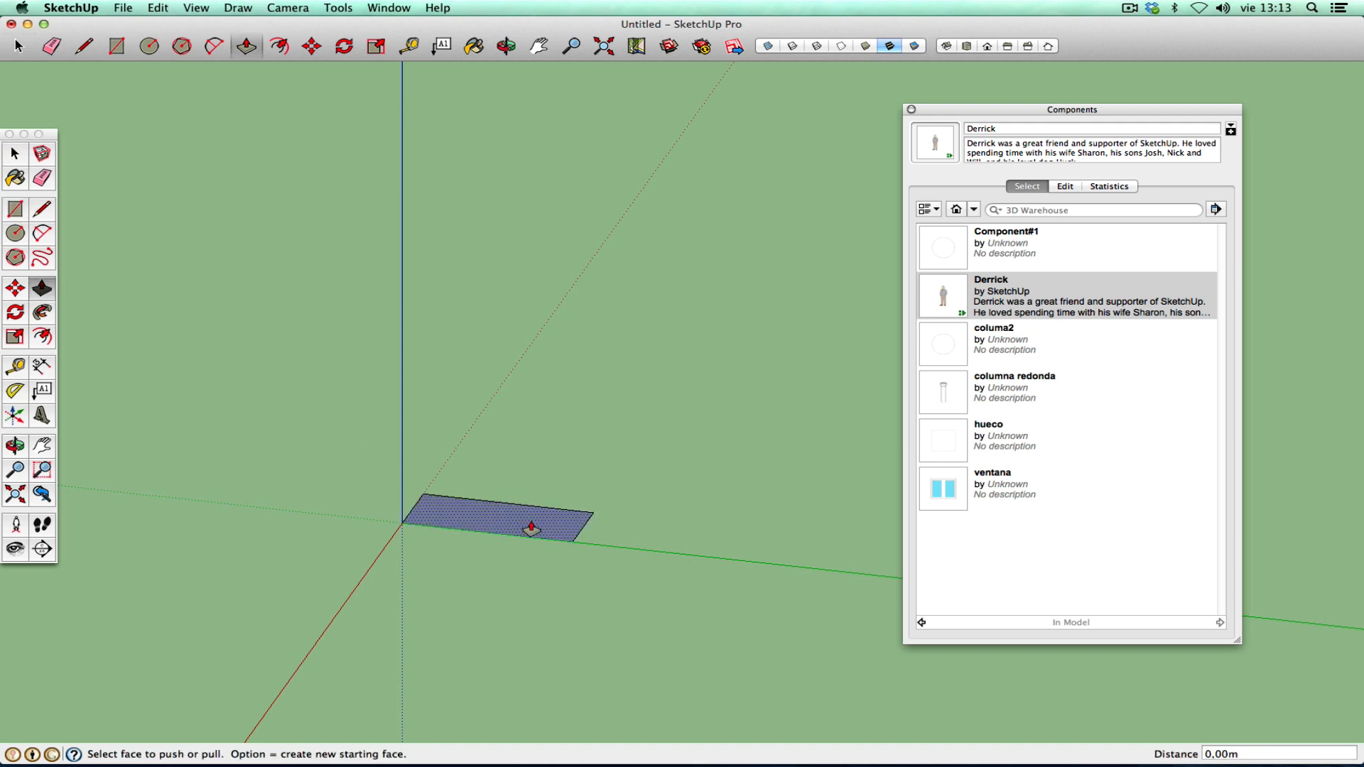
pyautogui.click(527, 524)
pyautogui.click(544, 329)
# - Erase the box's other edges and faces, keeping only the vertical face that stands on the green axis
pyautogui.click(41, 178)
pyautogui.moveTo(598, 320)
pyautogui.mouseDown()
pyautogui.moveTo(448, 283)
pyautogui.moveTo(481, 308)
pyautogui.mouseUp()
pyautogui.moveTo(618, 501); pyautogui.dragTo(597, 522)
pyautogui.click(42, 446)
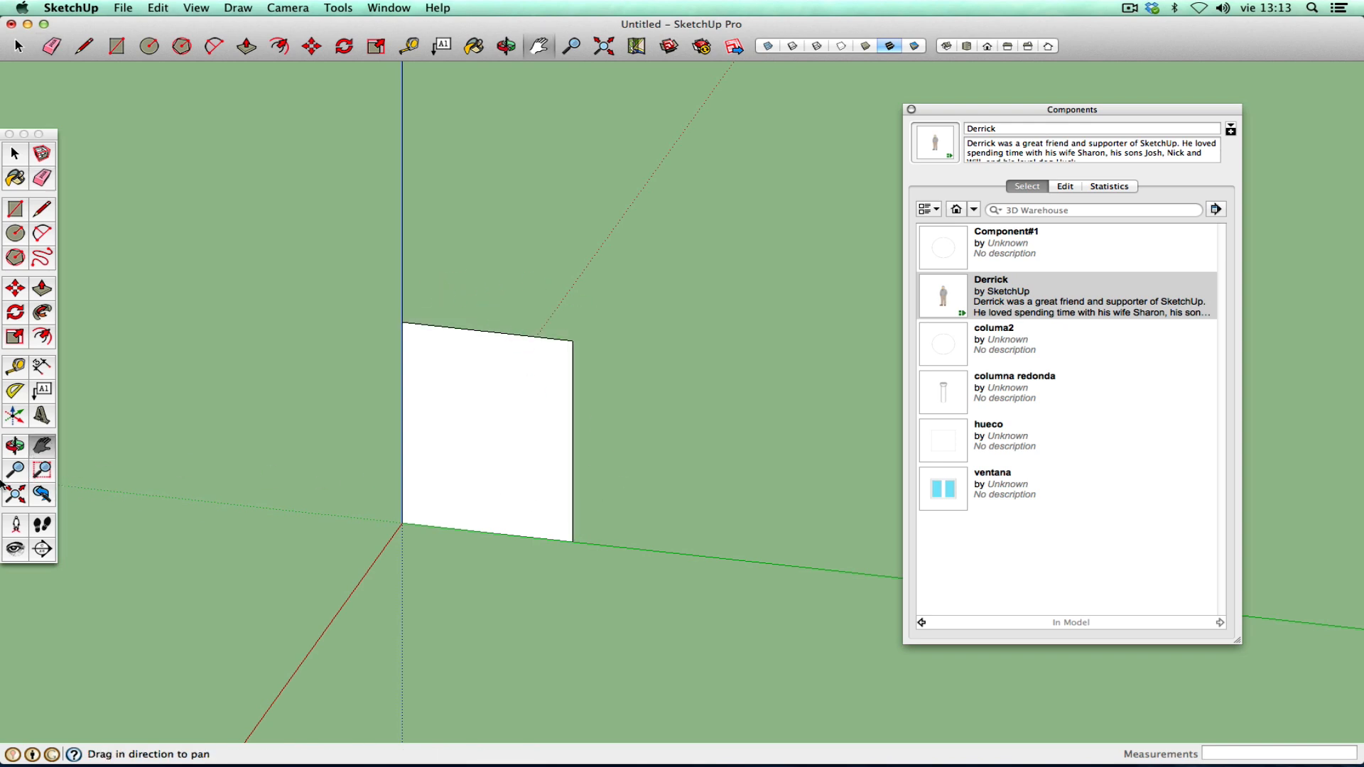
pyautogui.click(15, 446)
pyautogui.moveTo(478, 524); pyautogui.dragTo(244, 478)
pyautogui.rightClick(243, 477)
pyautogui.click(271, 485)
pyautogui.click(624, 413)
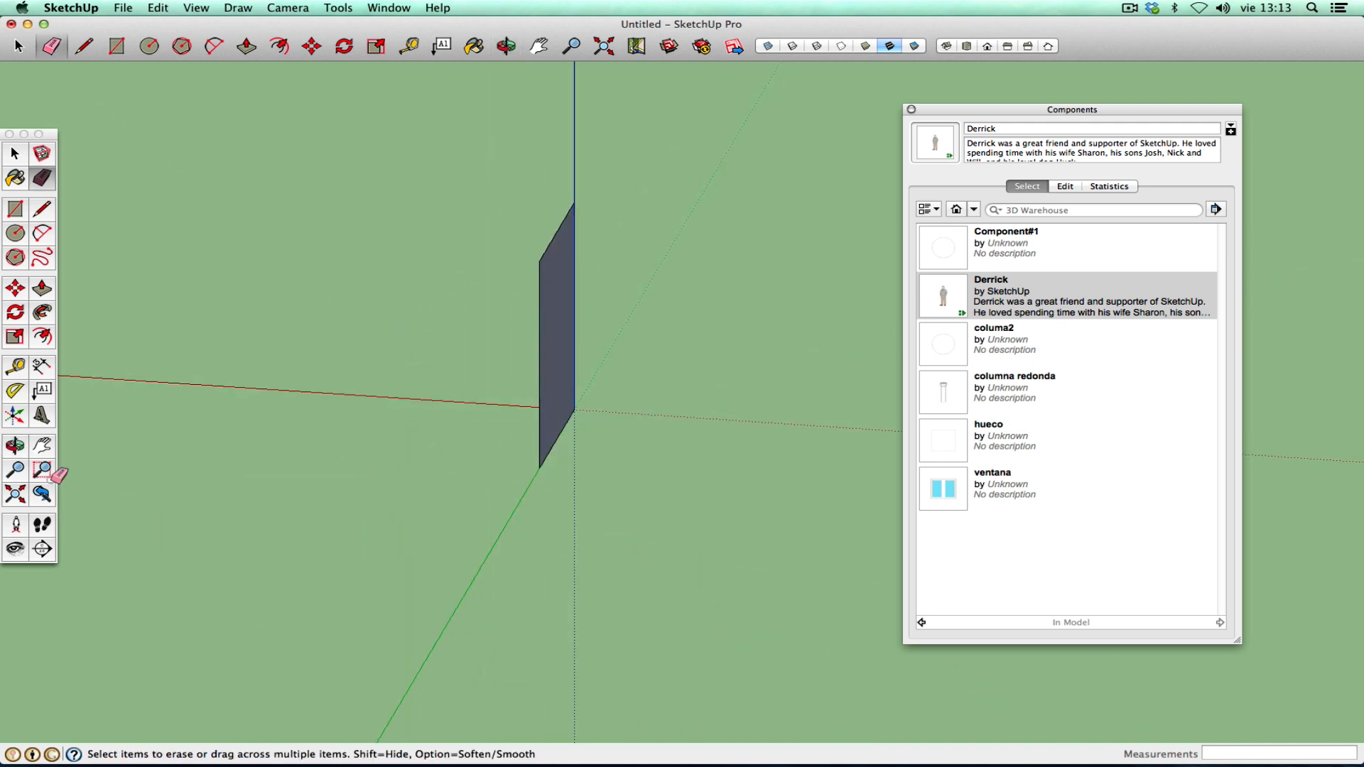
pyautogui.click(26, 449)
pyautogui.moveTo(189, 493); pyautogui.dragTo(734, 497)
pyautogui.rightClick(707, 499)
pyautogui.click(732, 510)
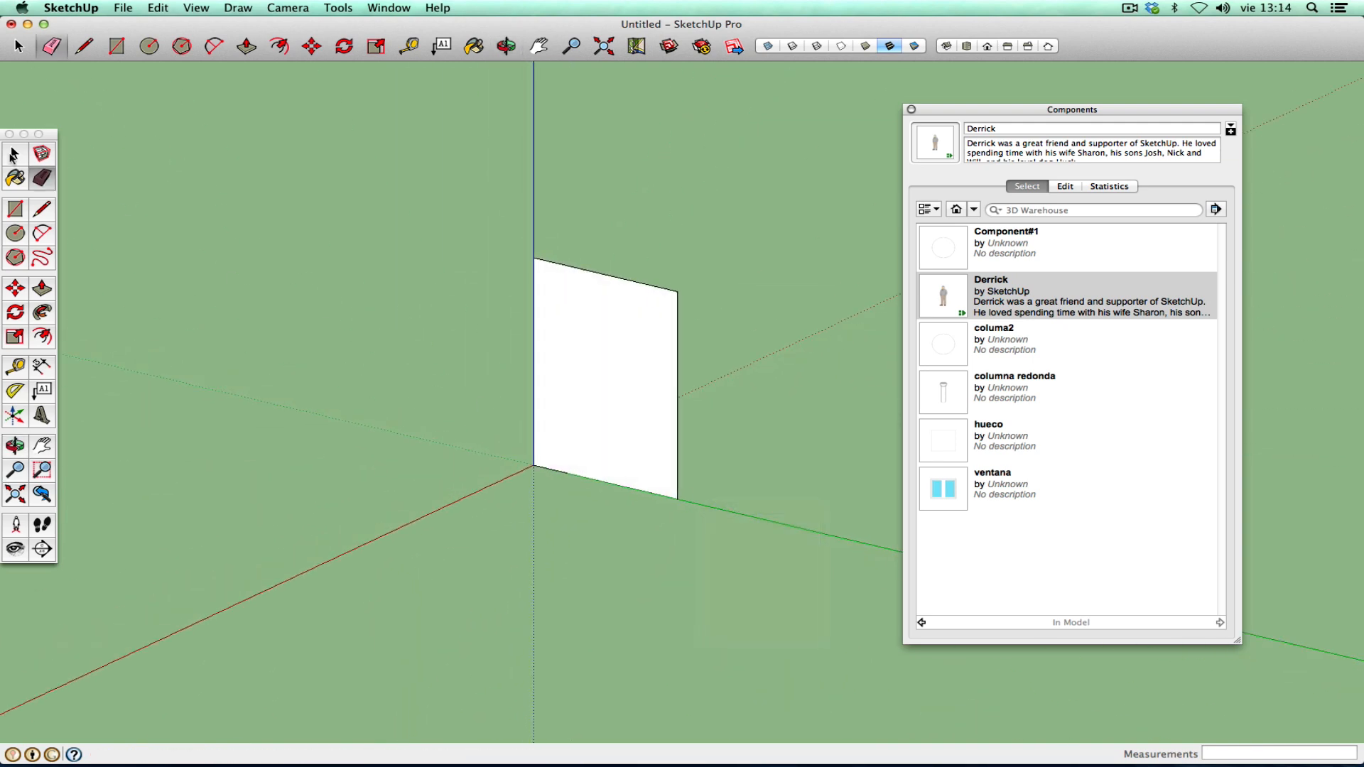
# - Select the whole vertical face, start making a component from it, and name it paisano
pyautogui.click(16, 154)
pyautogui.moveTo(426, 204); pyautogui.dragTo(772, 613)
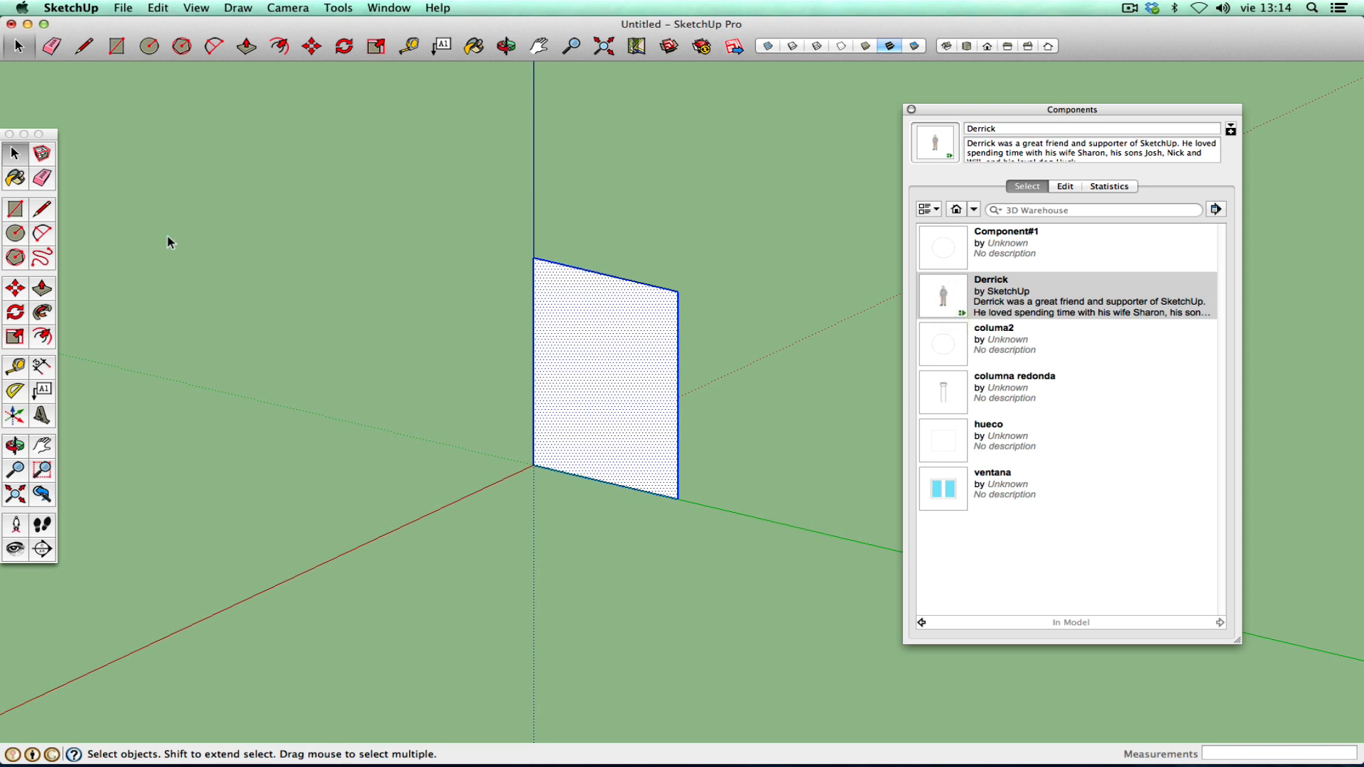
pyautogui.click(42, 154)
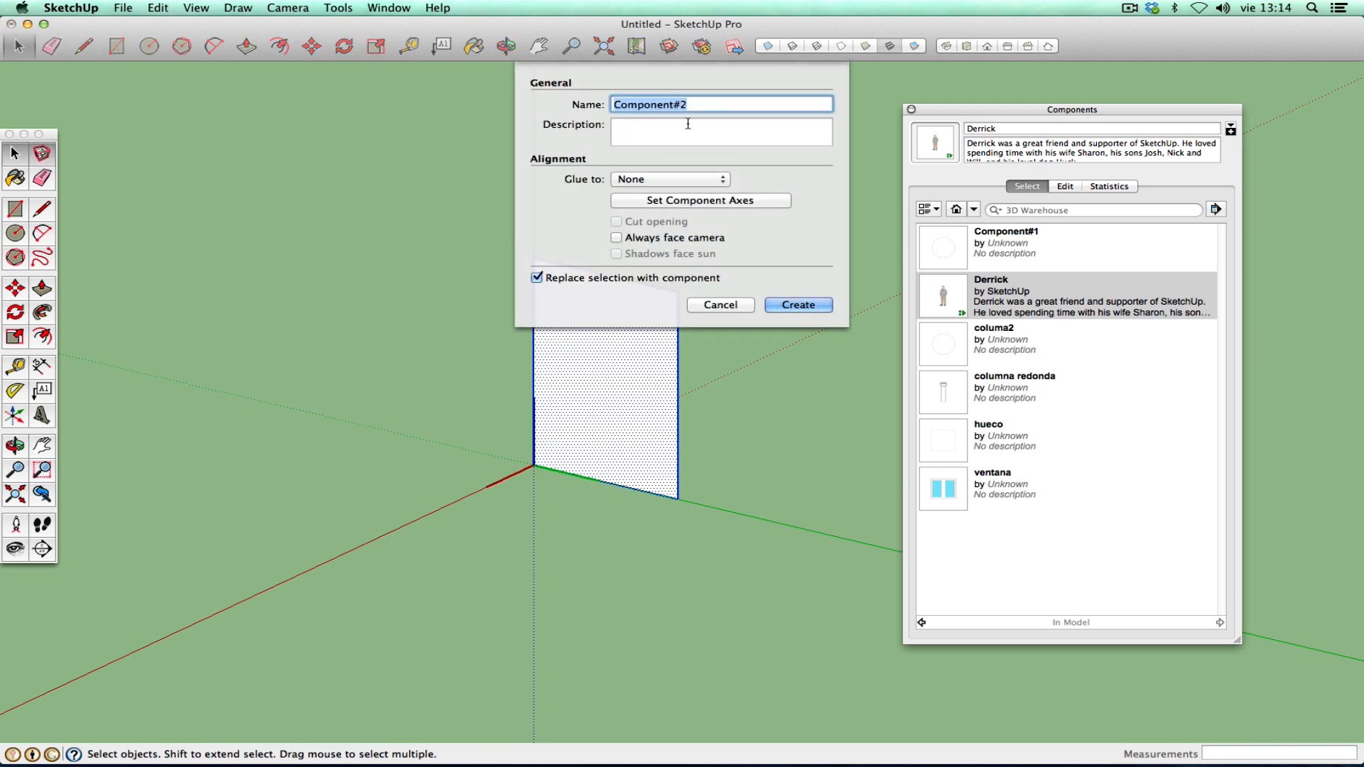
pyautogui.write('paisano')
# - Compare the alignment options by switching Glue to between Any and None, and leave it at None
pyautogui.click(705, 179)
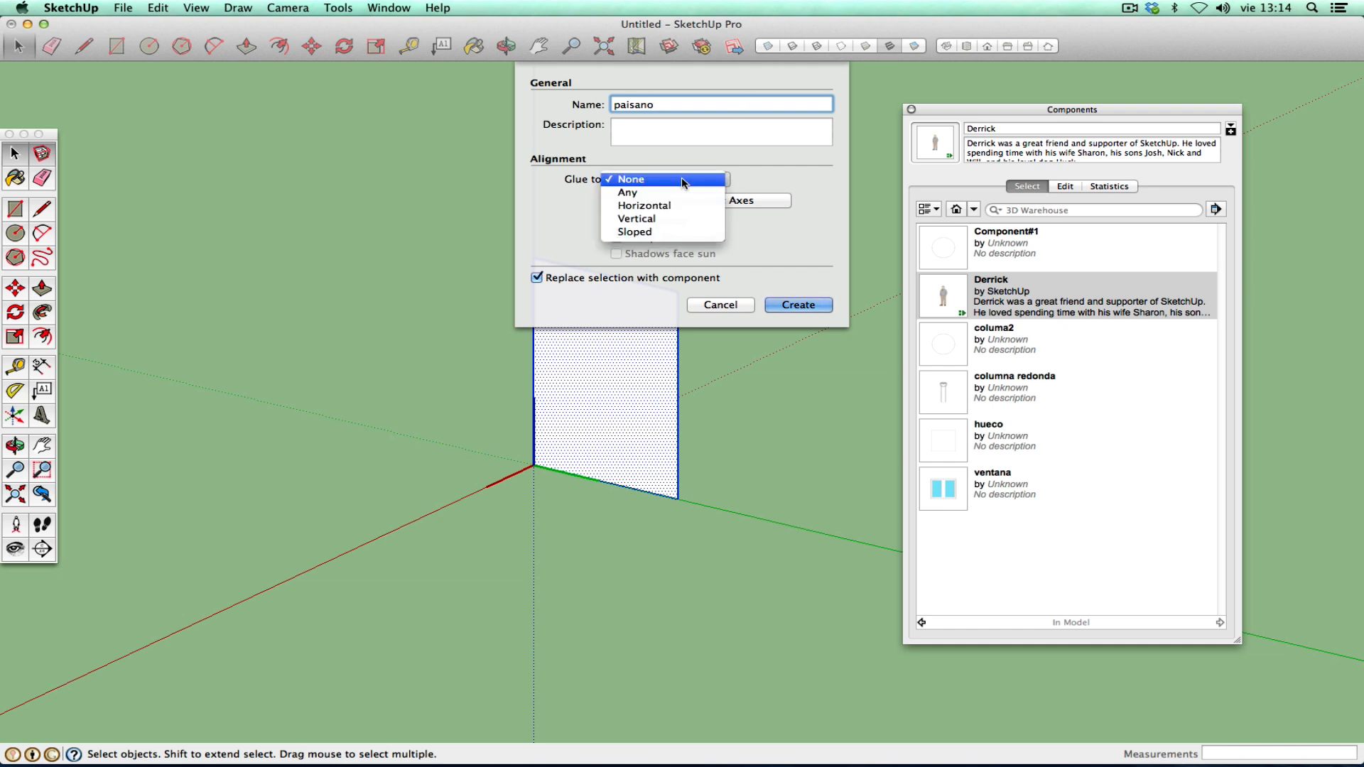
pyautogui.click(638, 194)
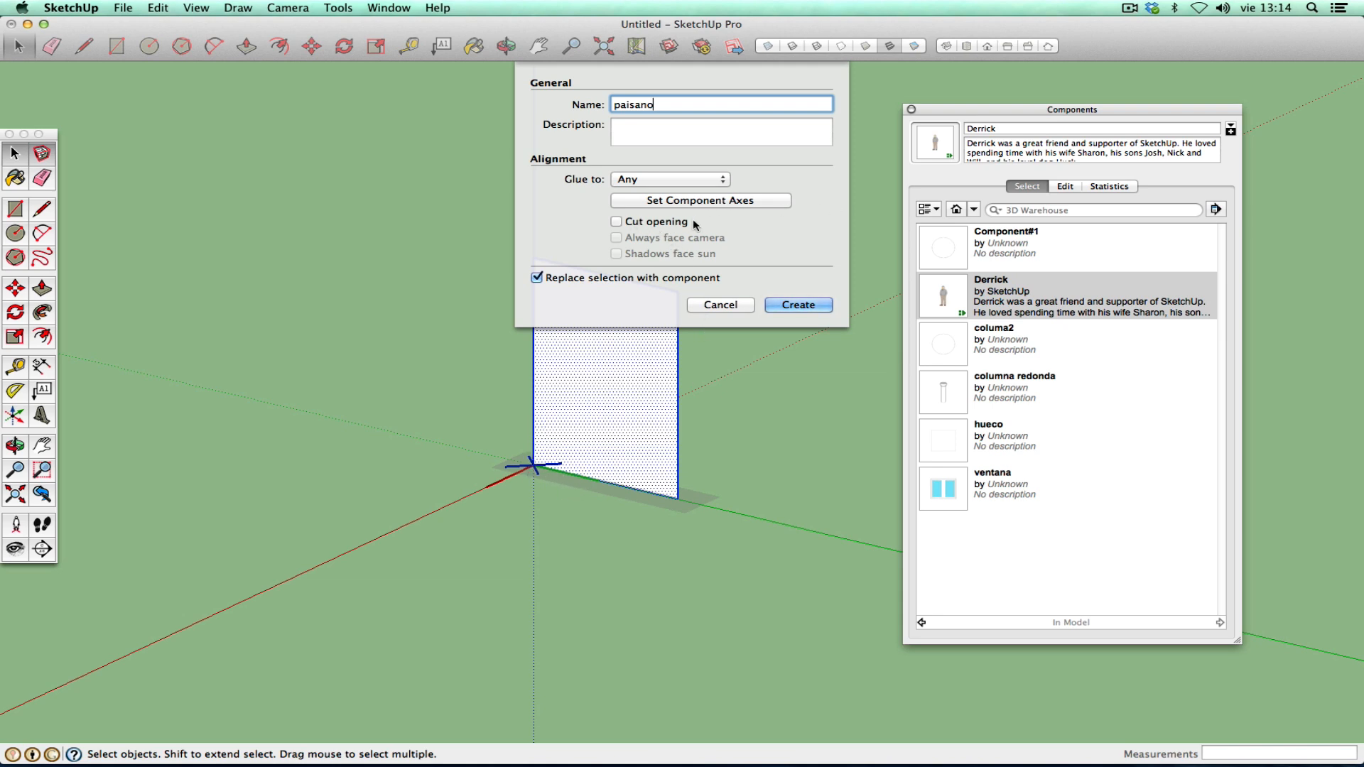
pyautogui.click(693, 179)
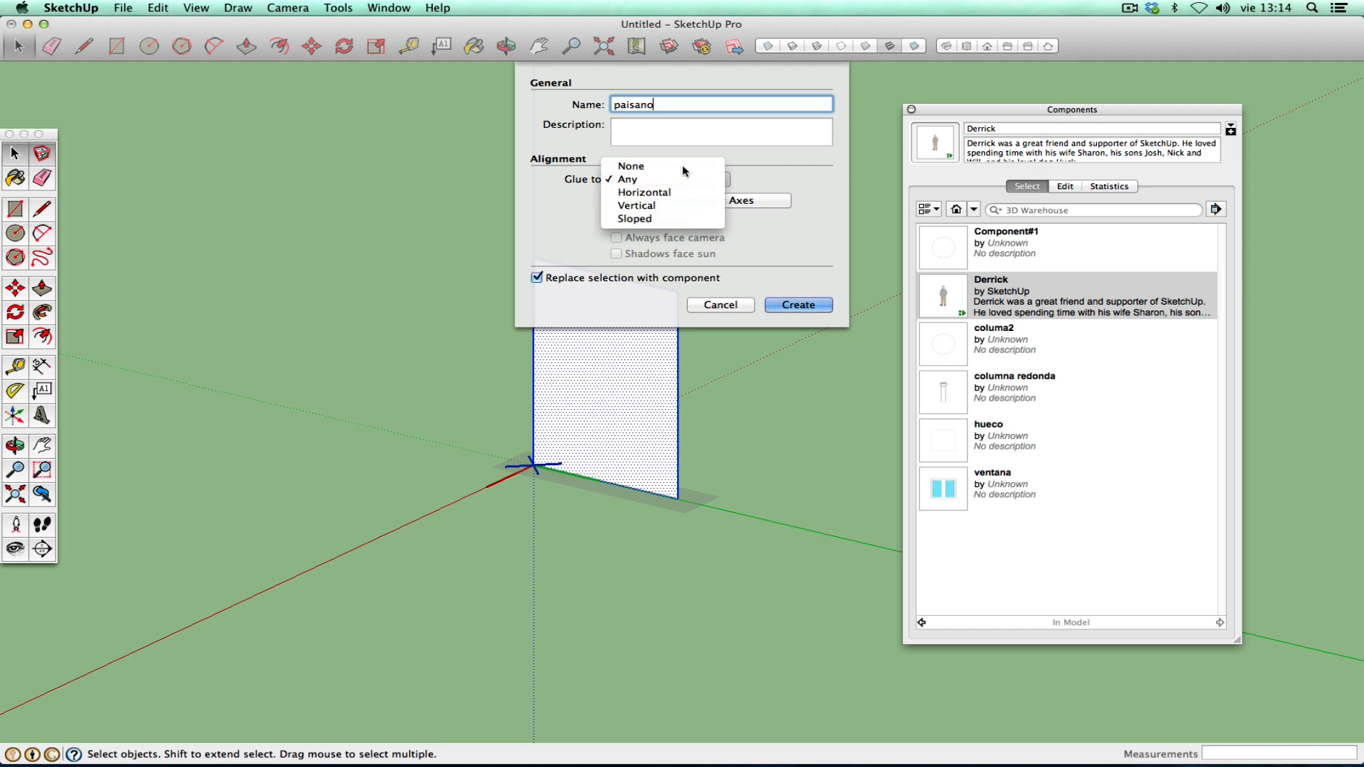
pyautogui.click(682, 165)
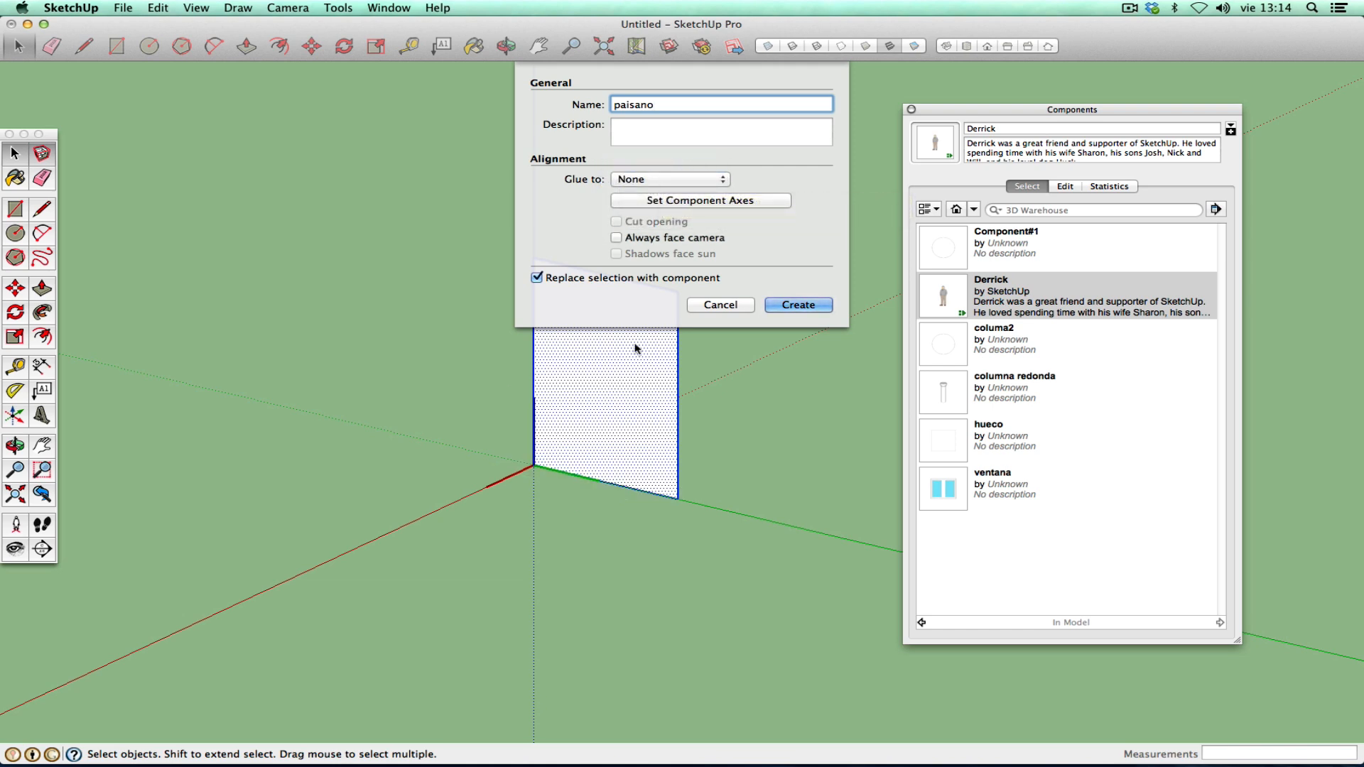
pyautogui.click(657, 185)
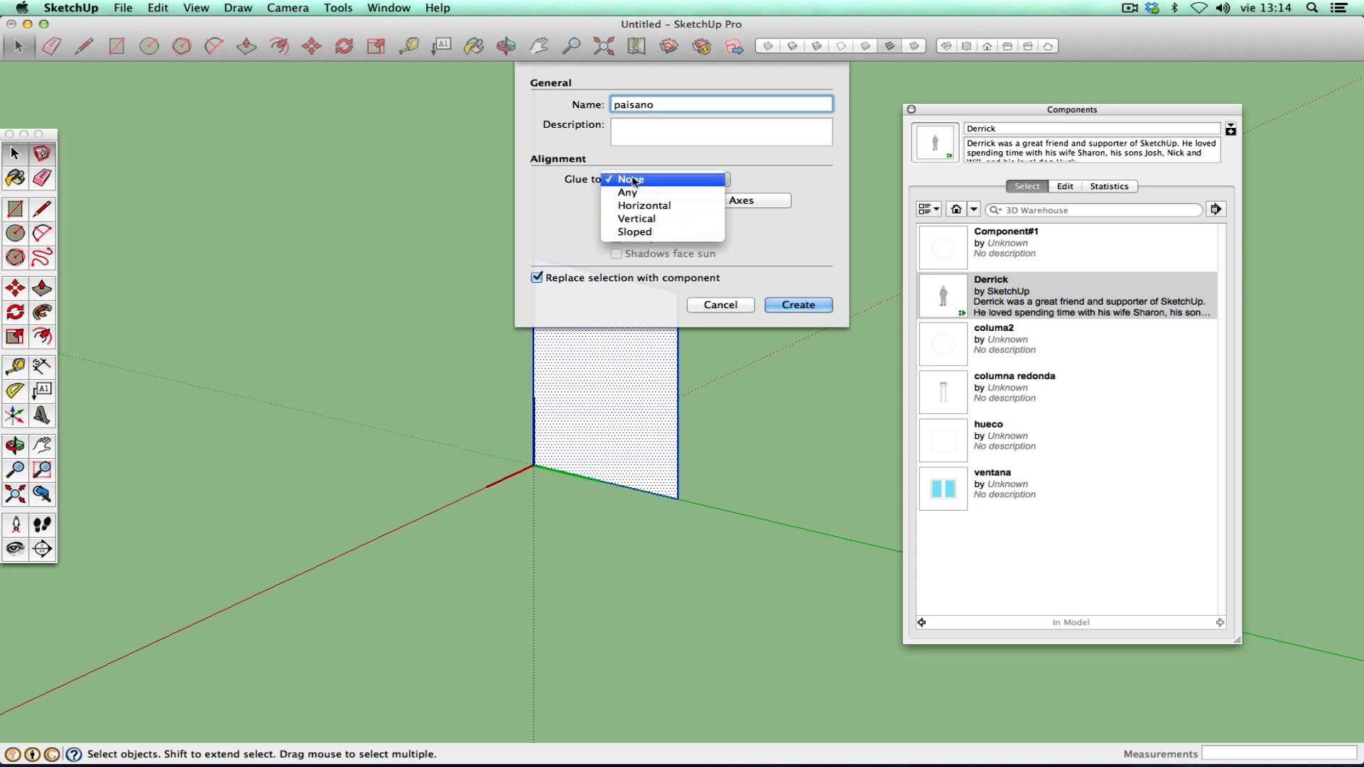
pyautogui.click(629, 195)
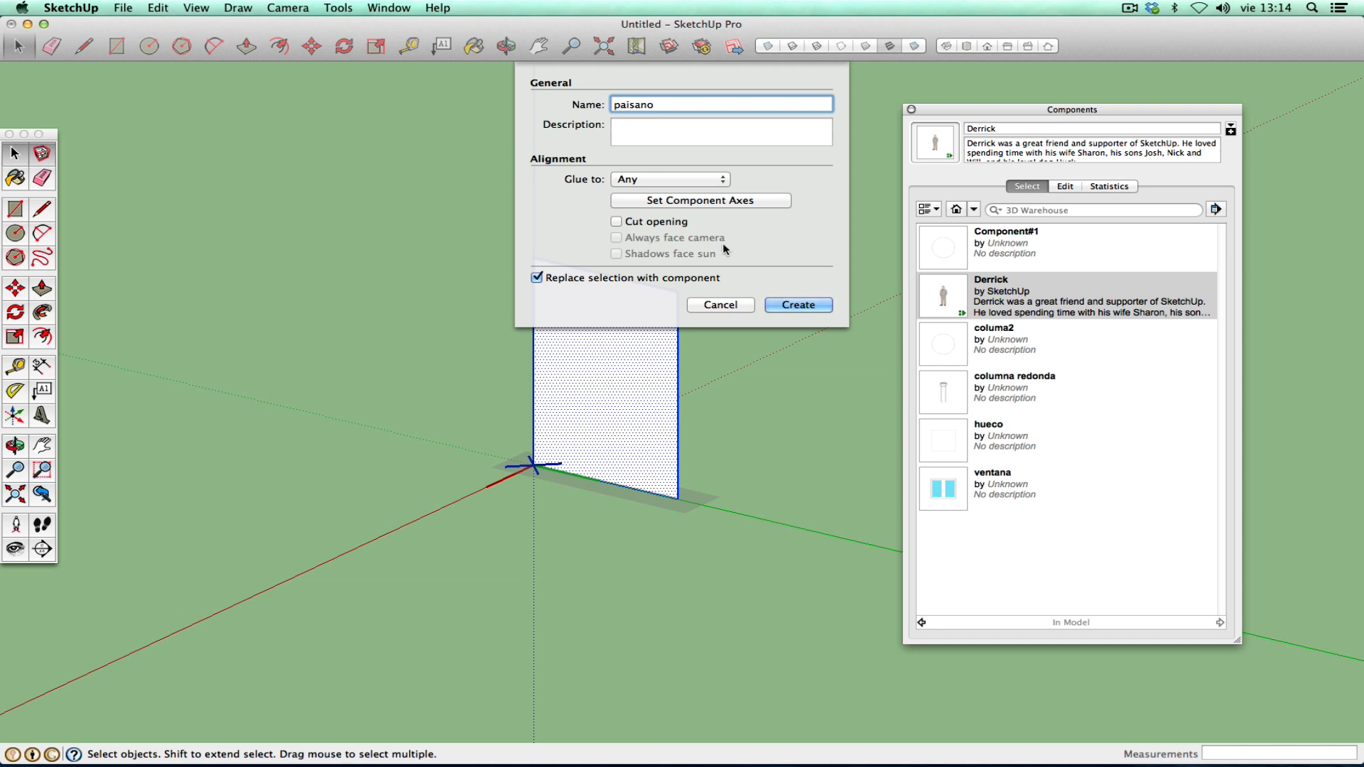
pyautogui.click(667, 179)
pyautogui.click(658, 167)
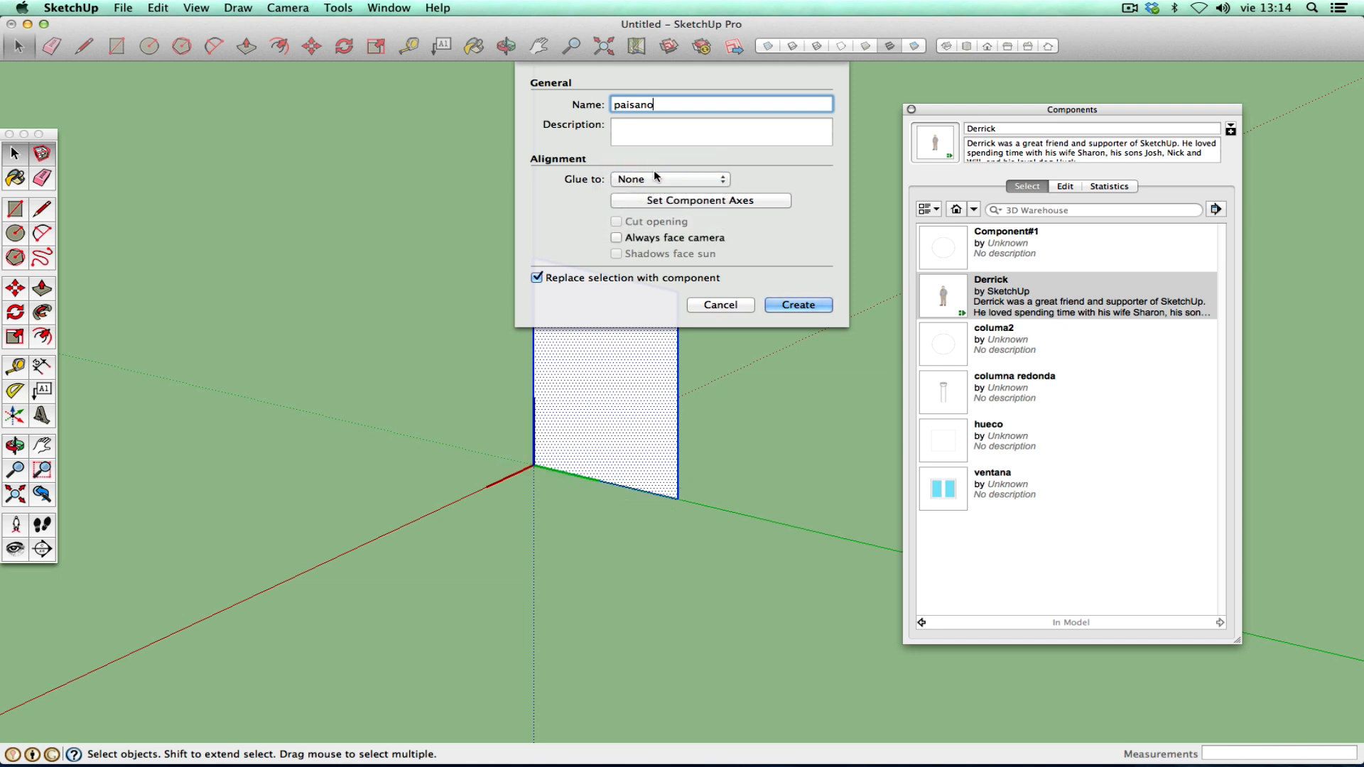
# - Enable Always face camera, toggle Shadows face sun, and create the paisano component
pyautogui.click(628, 239)
pyautogui.click(616, 254)
pyautogui.click(785, 316)
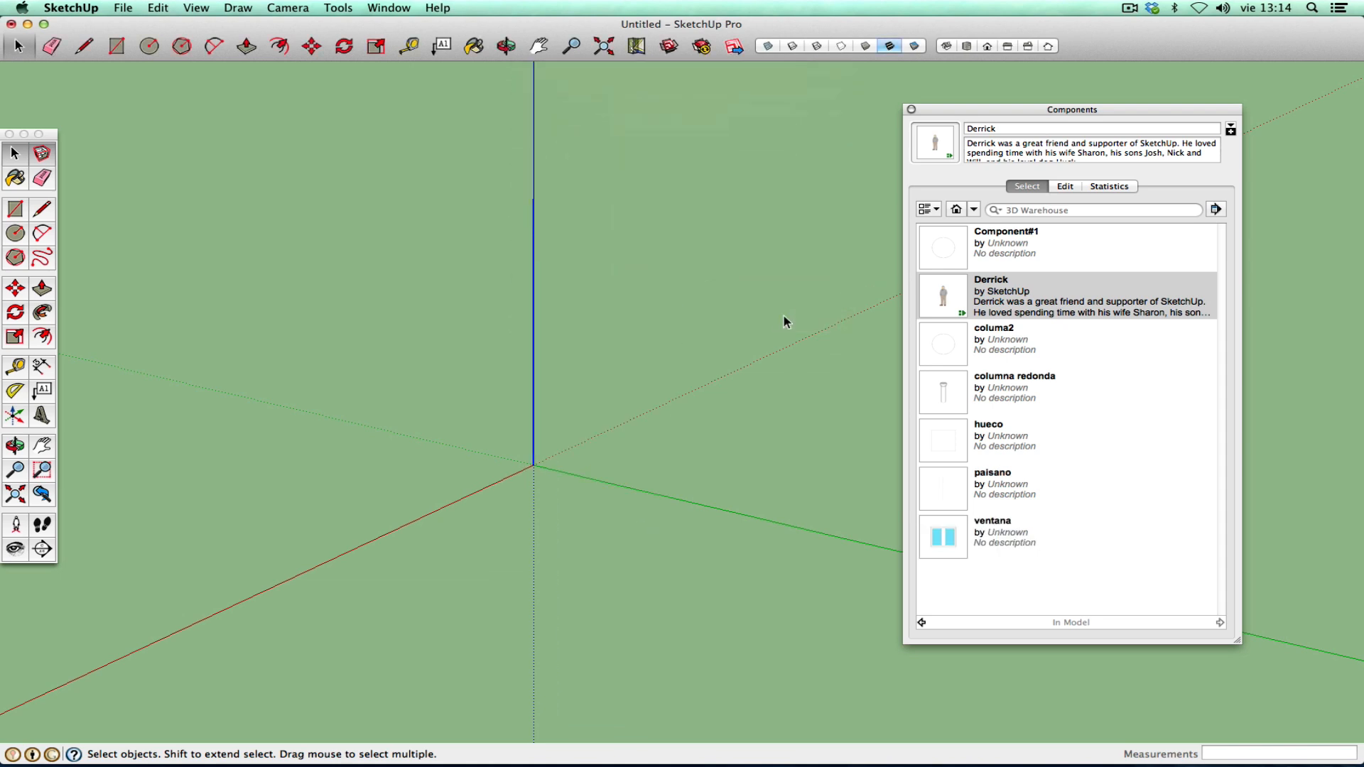
# - Examine how the paisano component at the origin is displayed from different viewing angles and distances
pyautogui.click(17, 447)
pyautogui.moveTo(213, 468); pyautogui.dragTo(521, 532)
pyautogui.scroll(-3, 521, 532)
pyautogui.scroll(8, 521, 532)
pyautogui.scroll(-4, 521, 532)
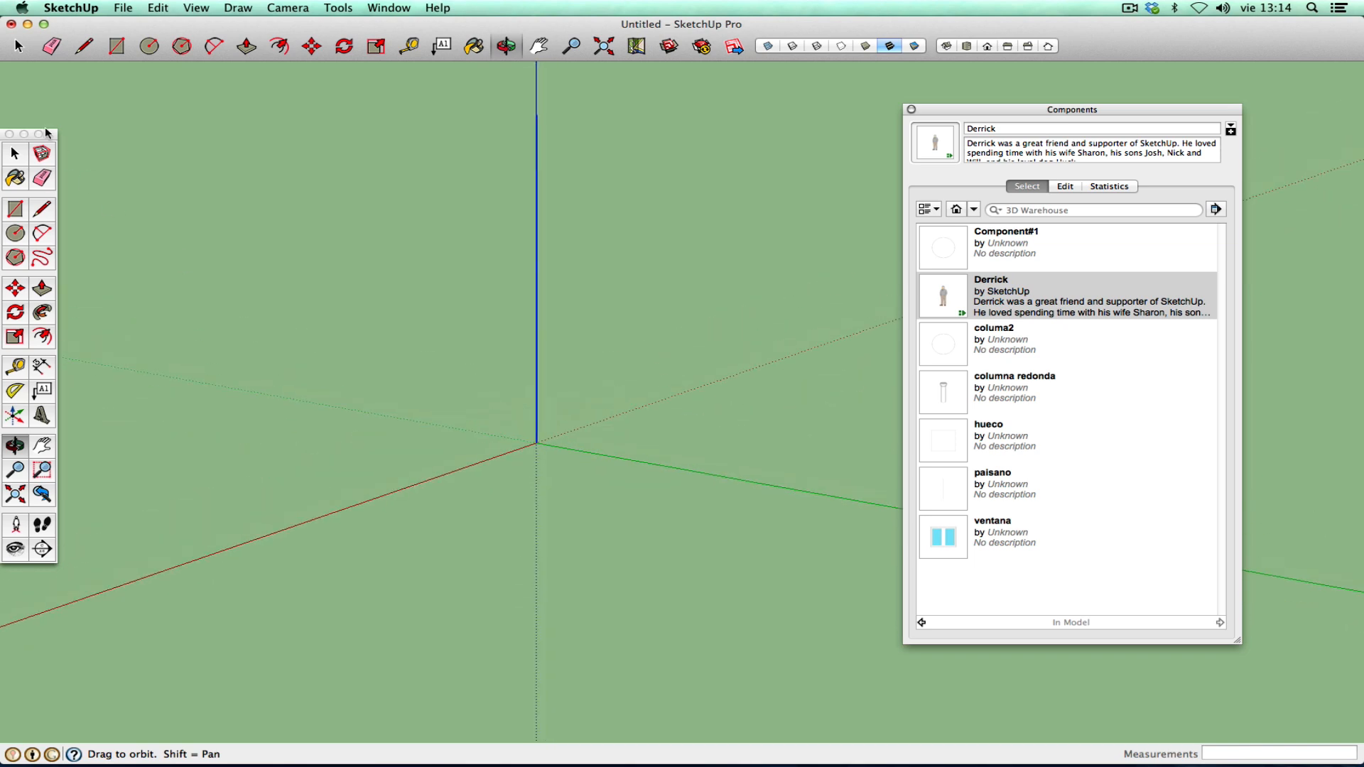
pyautogui.click(14, 153)
pyautogui.moveTo(371, 87); pyautogui.dragTo(713, 531)
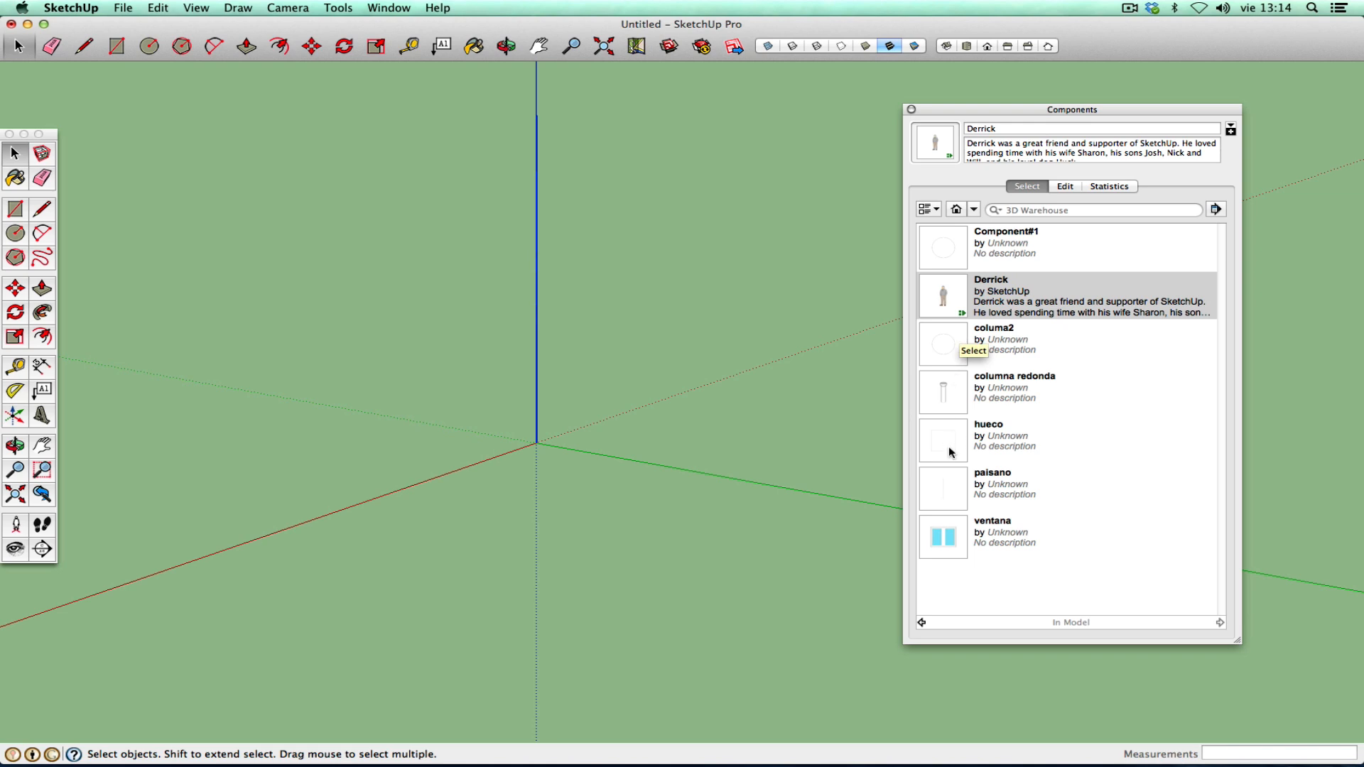
# - Place another copy of the paisano component at the axes origin
pyautogui.click(945, 484)
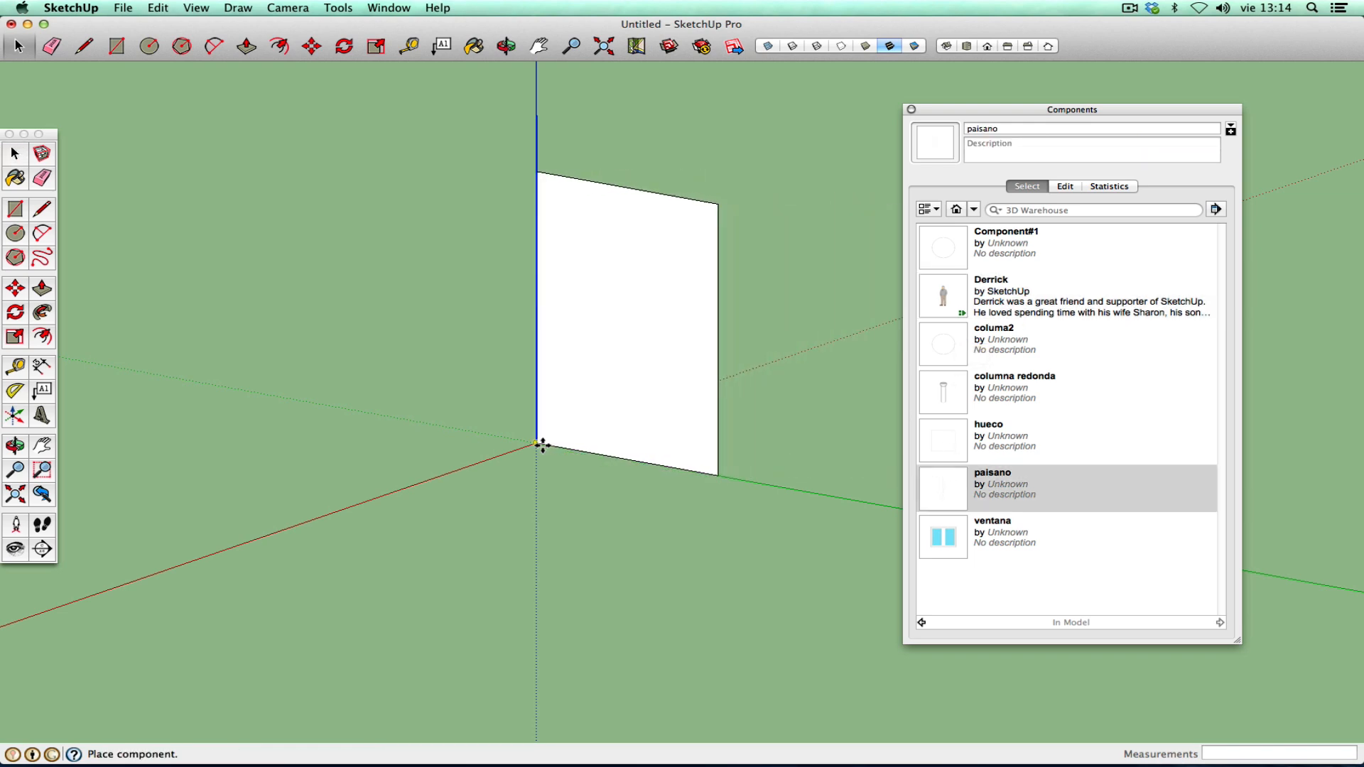
pyautogui.click(542, 446)
pyautogui.scroll(-5, 457, 588)
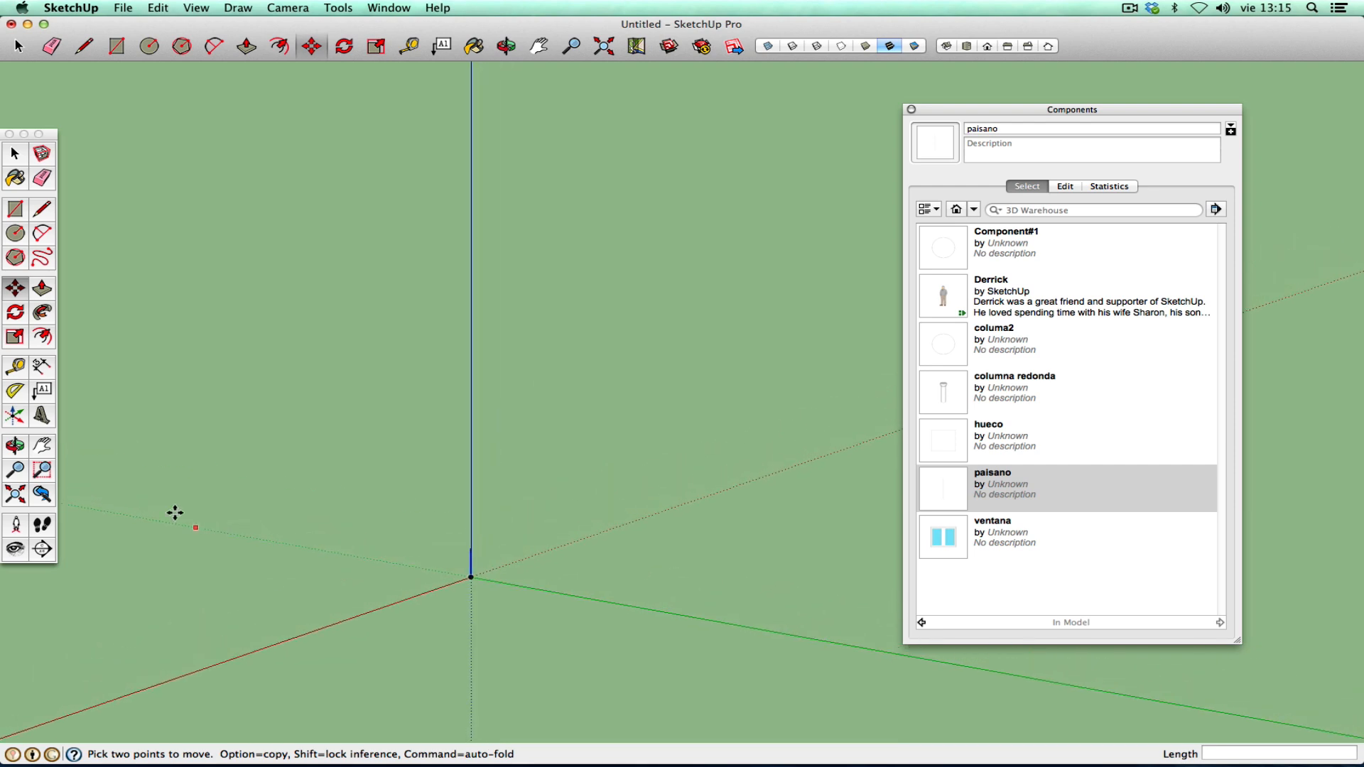
pyautogui.click(17, 449)
pyautogui.moveTo(82, 488); pyautogui.dragTo(474, 519)
pyautogui.click(15, 153)
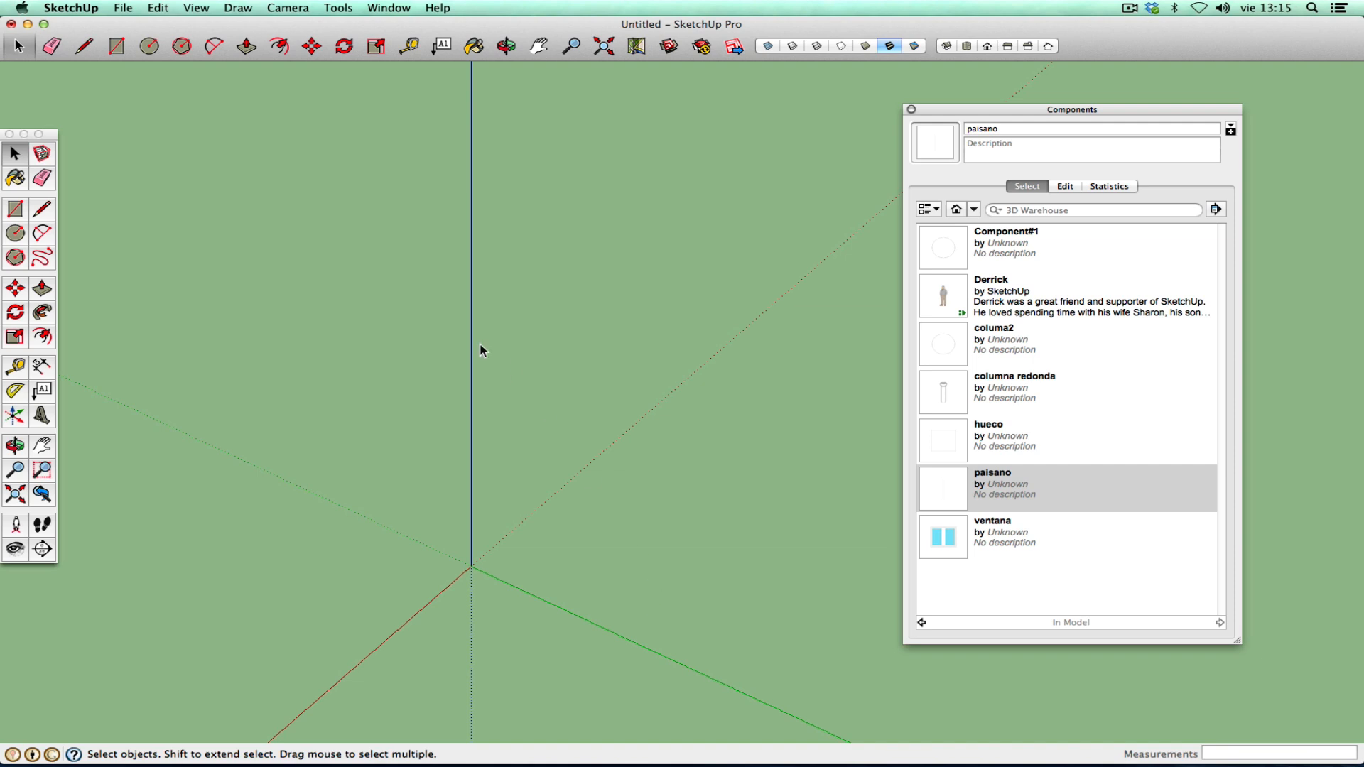
# - Draw a flat rectangle of about 39 by 17 m on the ground, starting at the axes origin
pyautogui.click(15, 209)
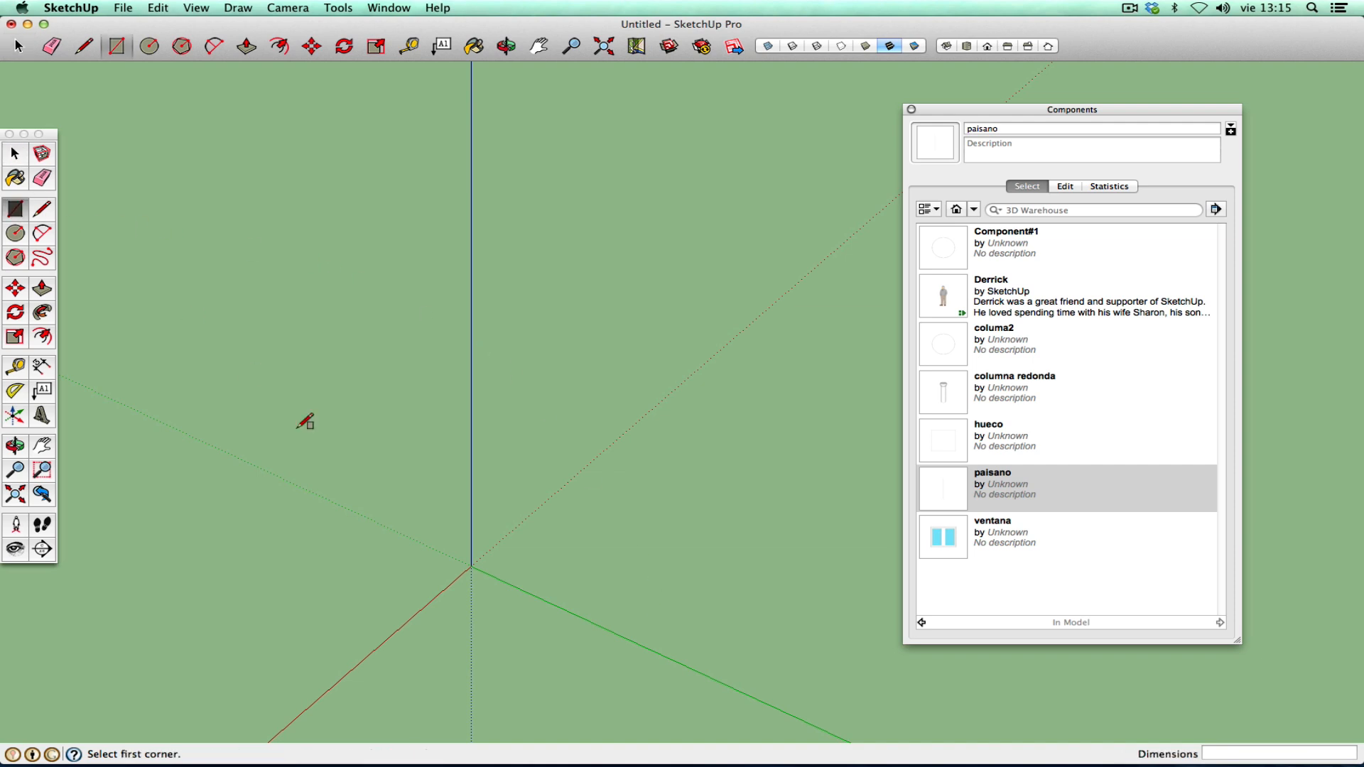
pyautogui.click(471, 566)
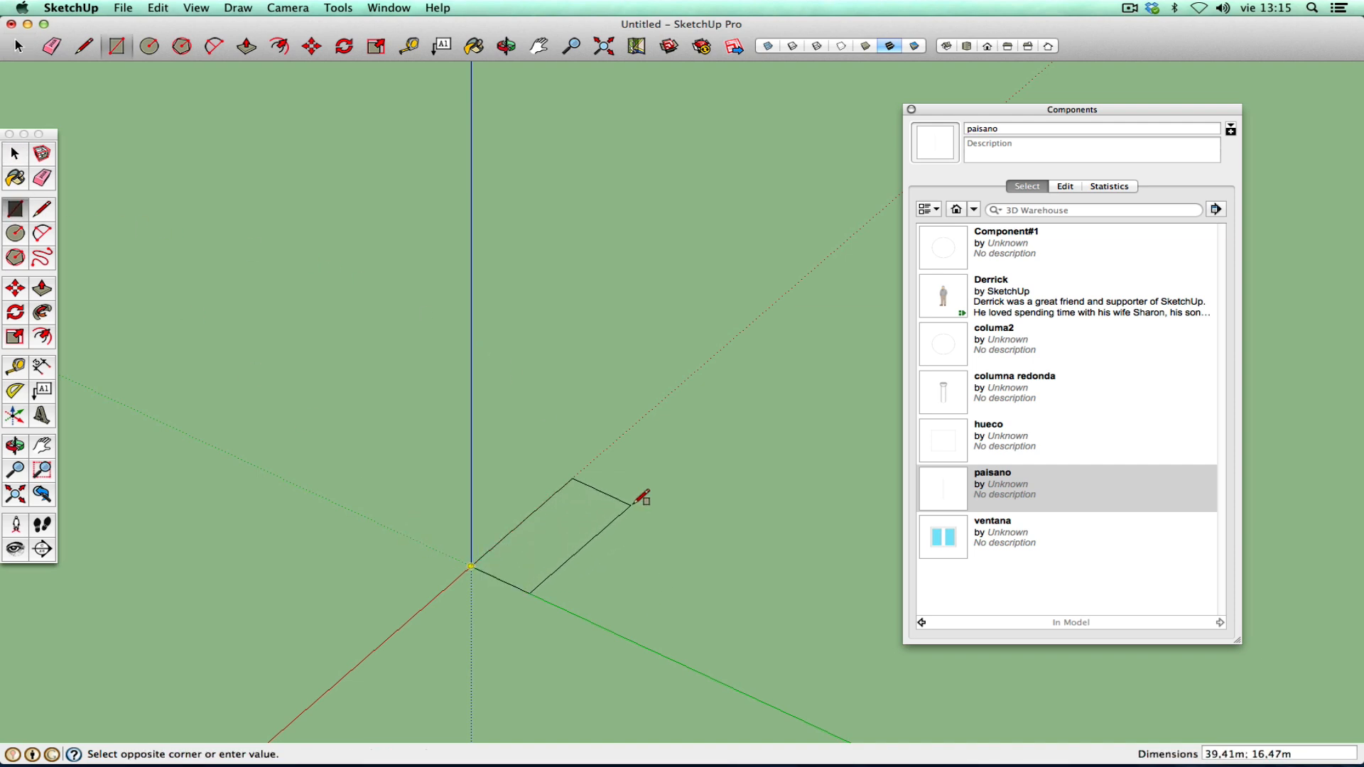
pyautogui.click(631, 509)
# - Make the ground rectangle a component named pasino with Glue to None and both Always face camera and Shadows face sun enabled
pyautogui.click(15, 153)
pyautogui.moveTo(416, 422); pyautogui.dragTo(682, 640)
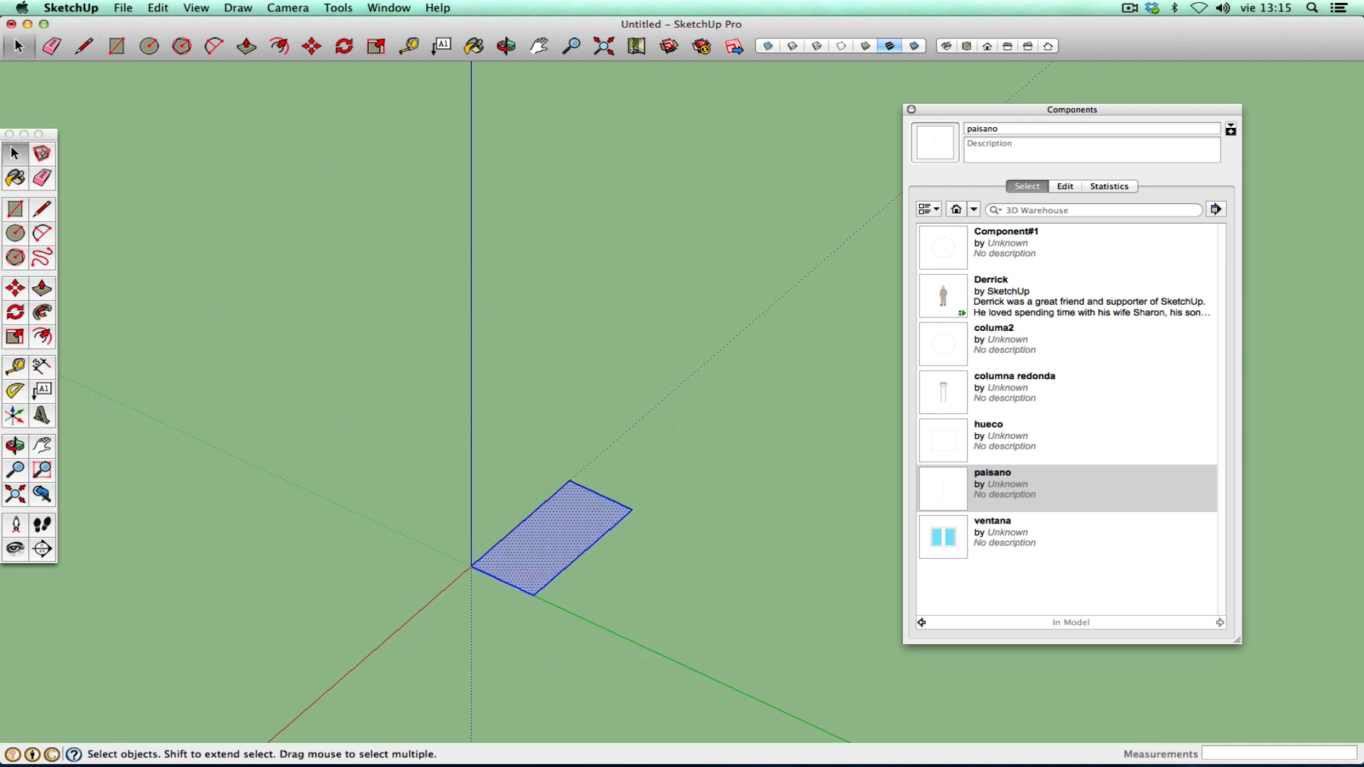
pyautogui.click(42, 153)
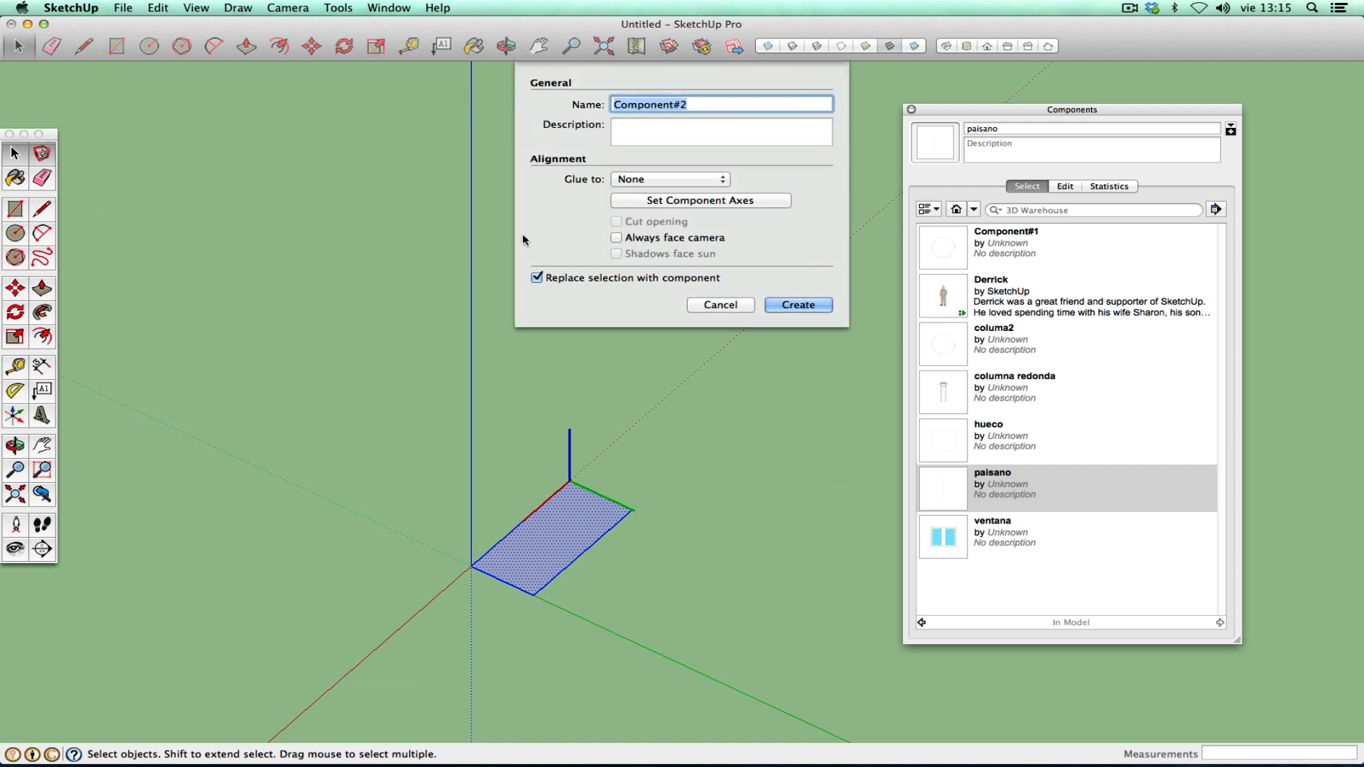
pyautogui.write('pasino')
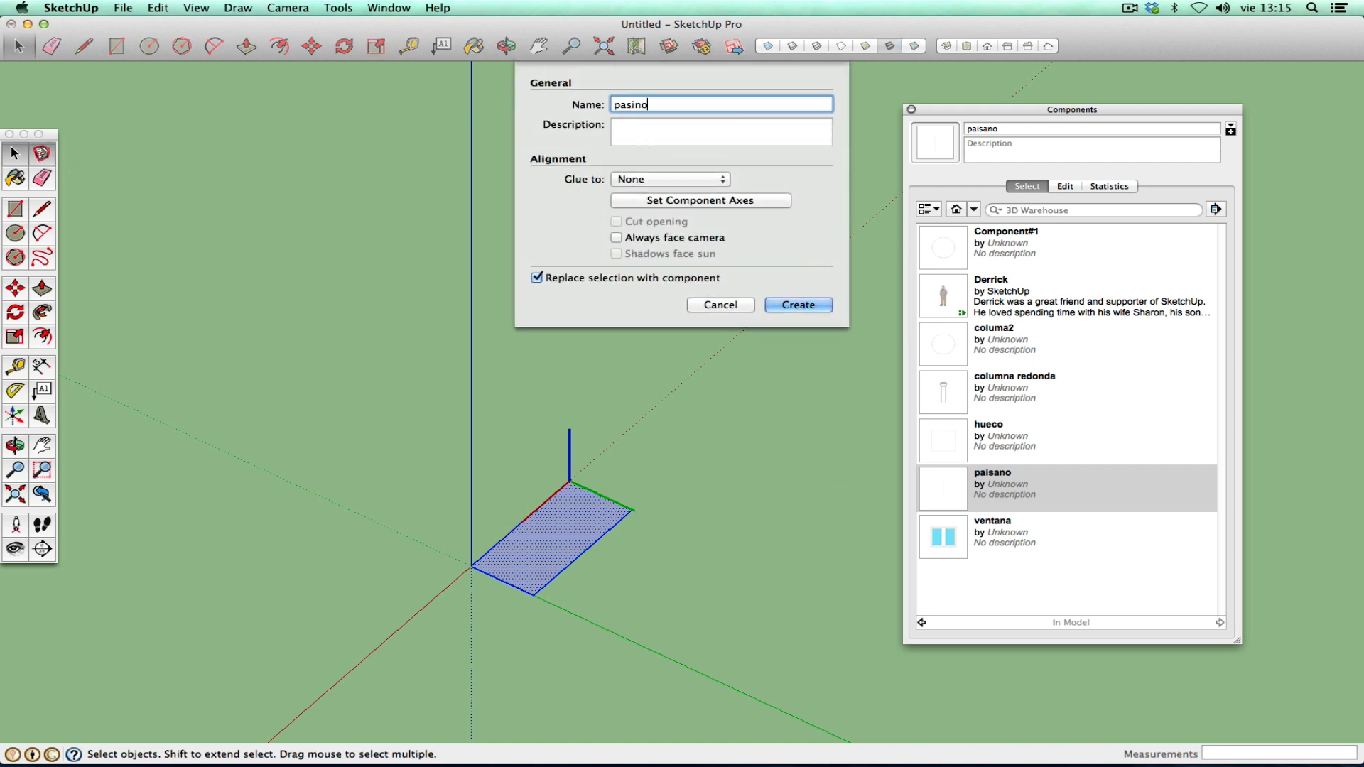
pyautogui.click(646, 178)
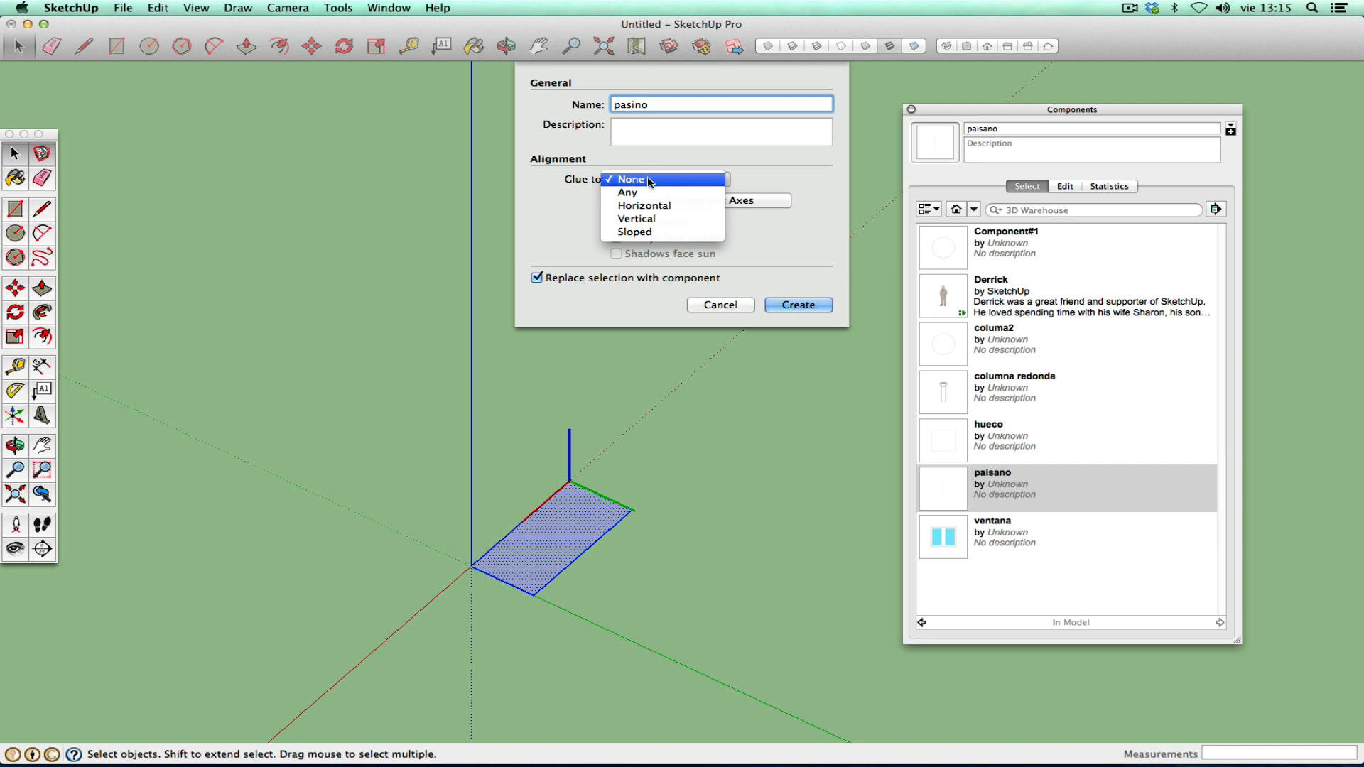
pyautogui.click(645, 179)
pyautogui.click(674, 239)
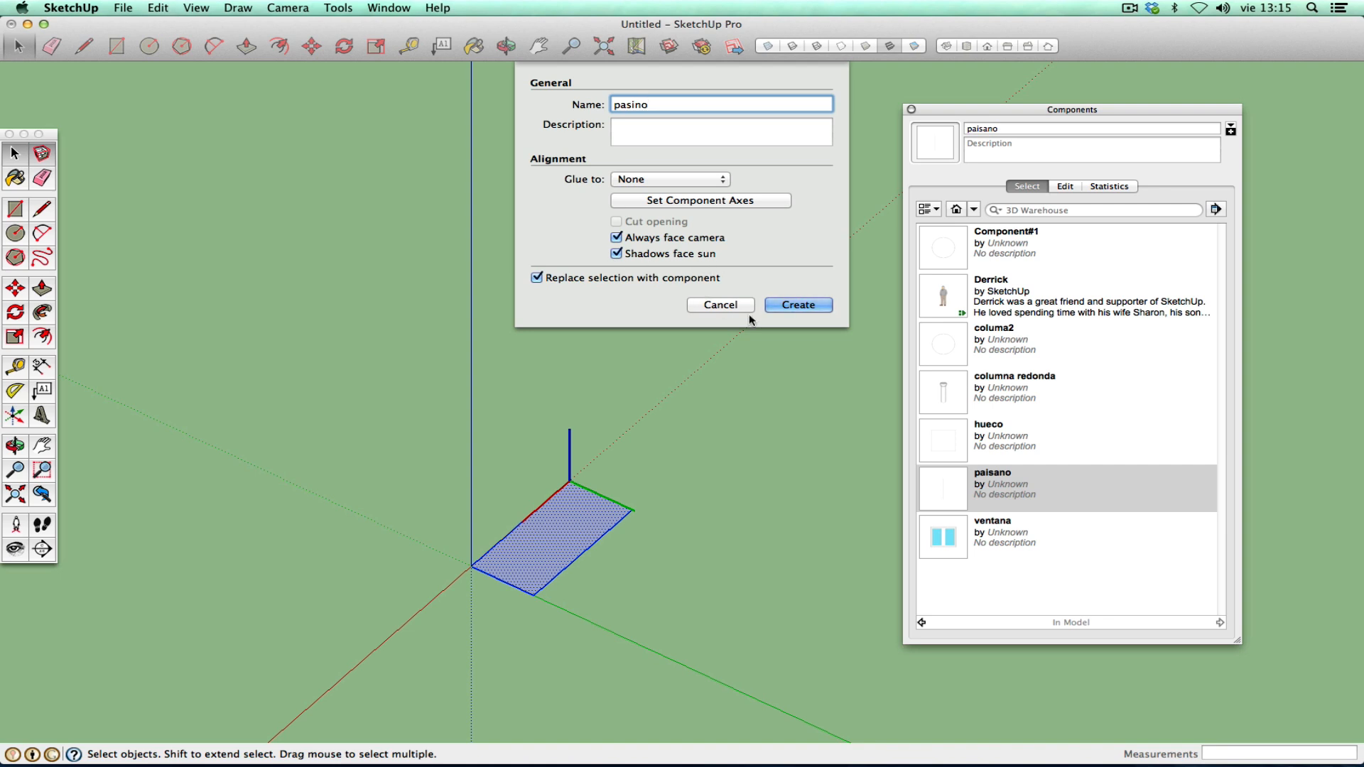
pyautogui.click(788, 304)
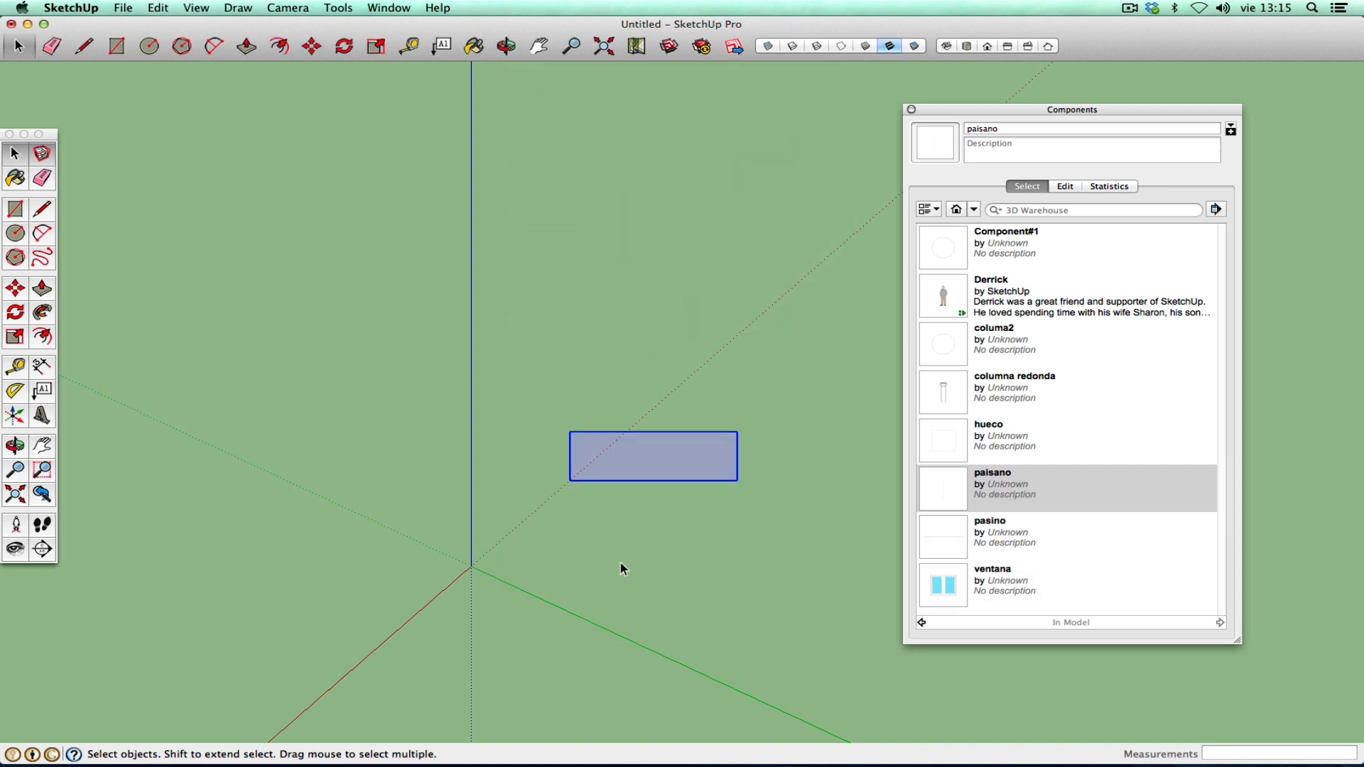
# - Place a copy of the paisano component on the ground near the pasino rectangle
pyautogui.click(27, 446)
pyautogui.moveTo(299, 348); pyautogui.dragTo(982, 443)
pyautogui.click(984, 480)
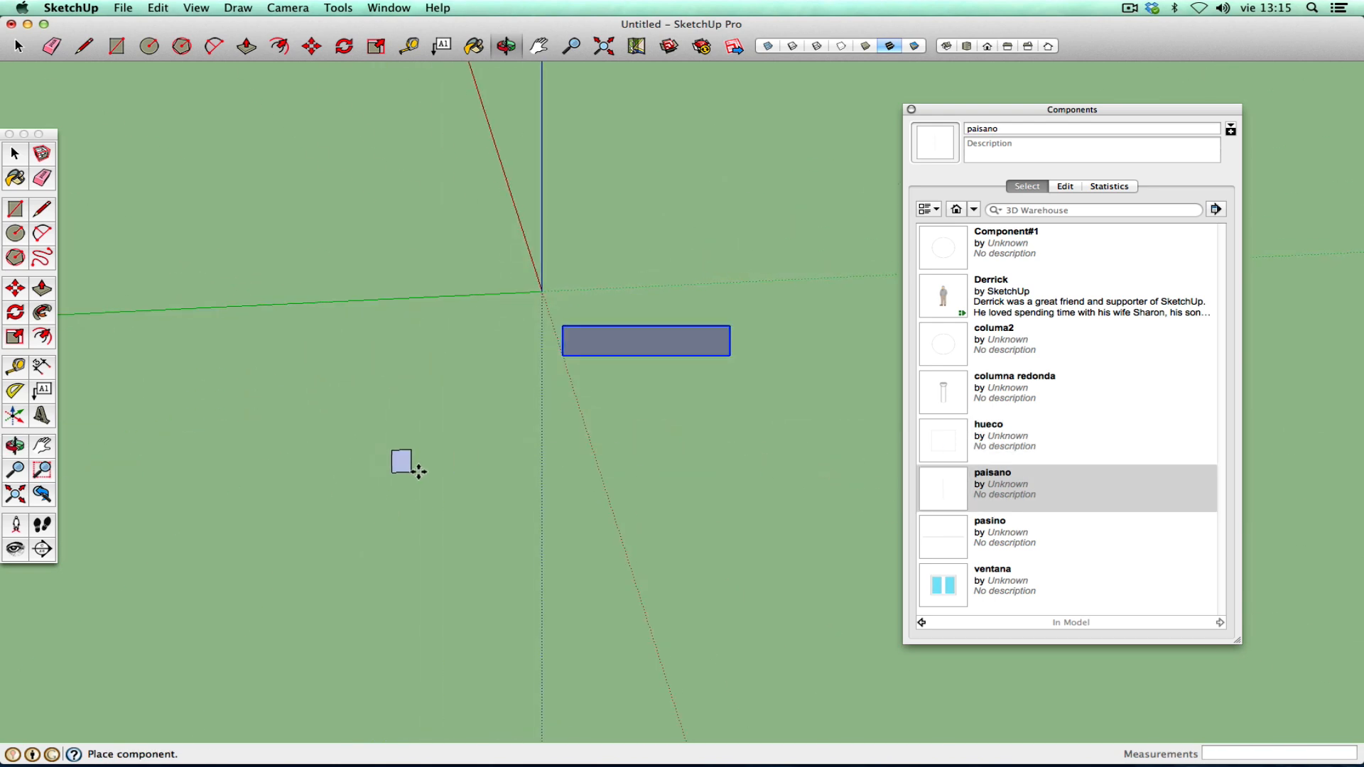
pyautogui.click(464, 473)
# - Delete the pasino rectangle and the paisano copy from the model
pyautogui.click(17, 155)
pyautogui.moveTo(353, 243); pyautogui.dragTo(926, 678)
pyautogui.press('Delete')
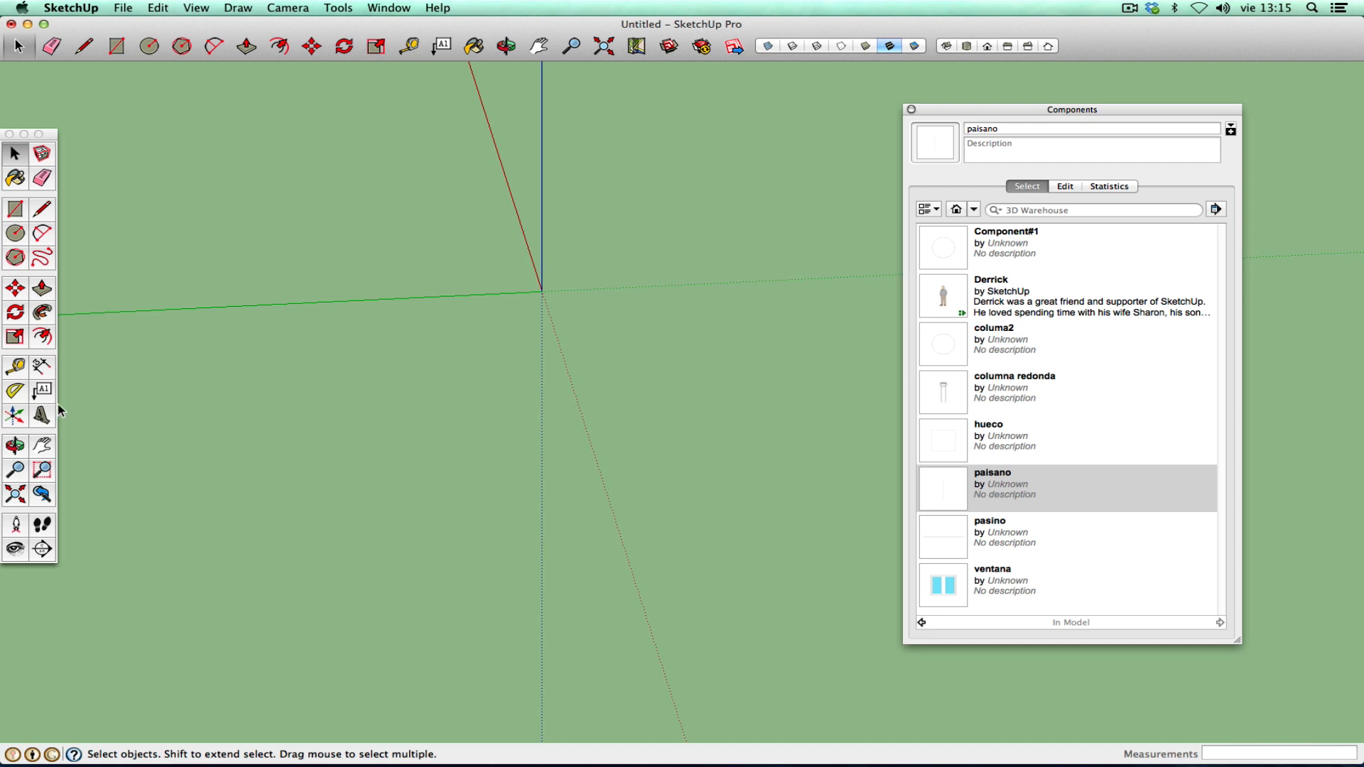
# - Place a copy of the paisano component at the axes origin of the emptied model
pyautogui.click(21, 452)
pyautogui.moveTo(319, 469); pyautogui.dragTo(594, 521)
pyautogui.moveTo(406, 490); pyautogui.dragTo(490, 489)
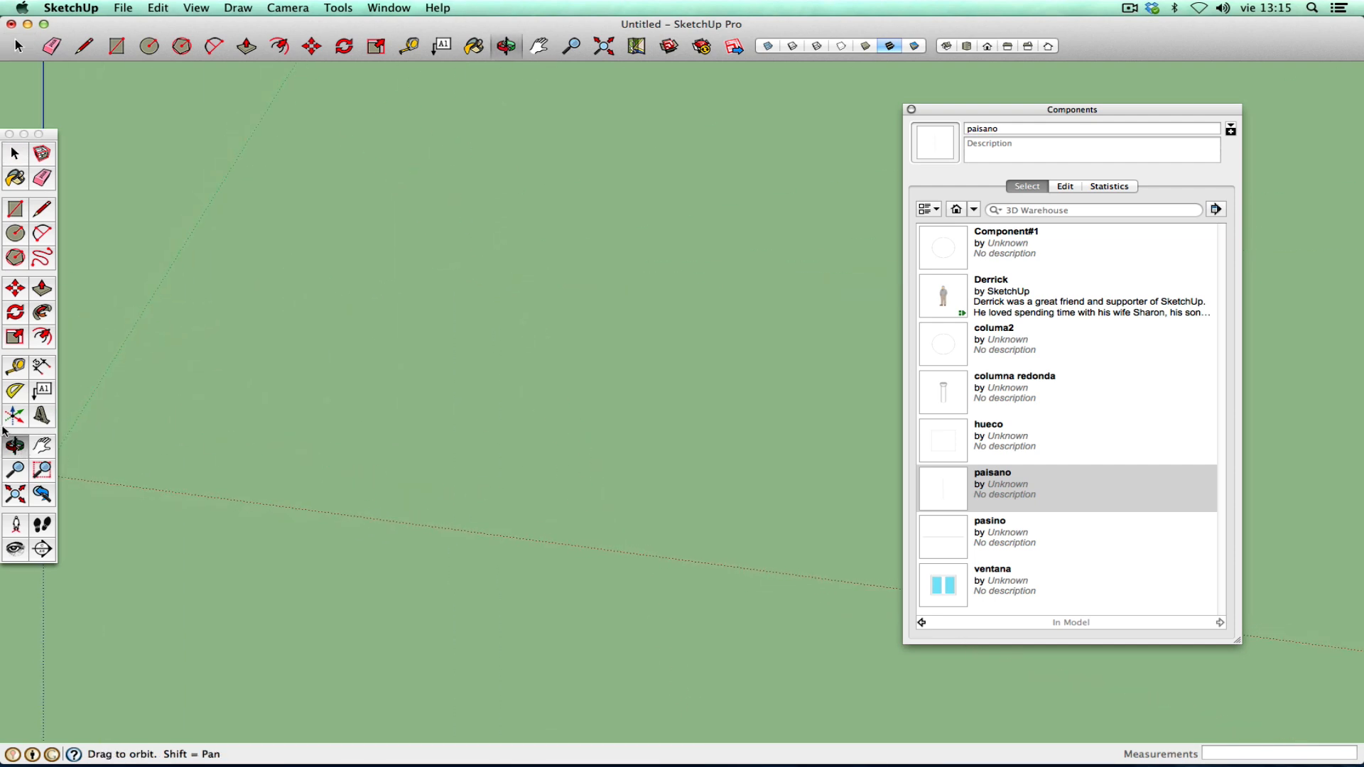
pyautogui.click(42, 448)
pyautogui.moveTo(124, 454); pyautogui.dragTo(655, 473)
pyautogui.rightClick(639, 474)
pyautogui.click(650, 477)
pyautogui.click(941, 497)
pyautogui.click(544, 481)
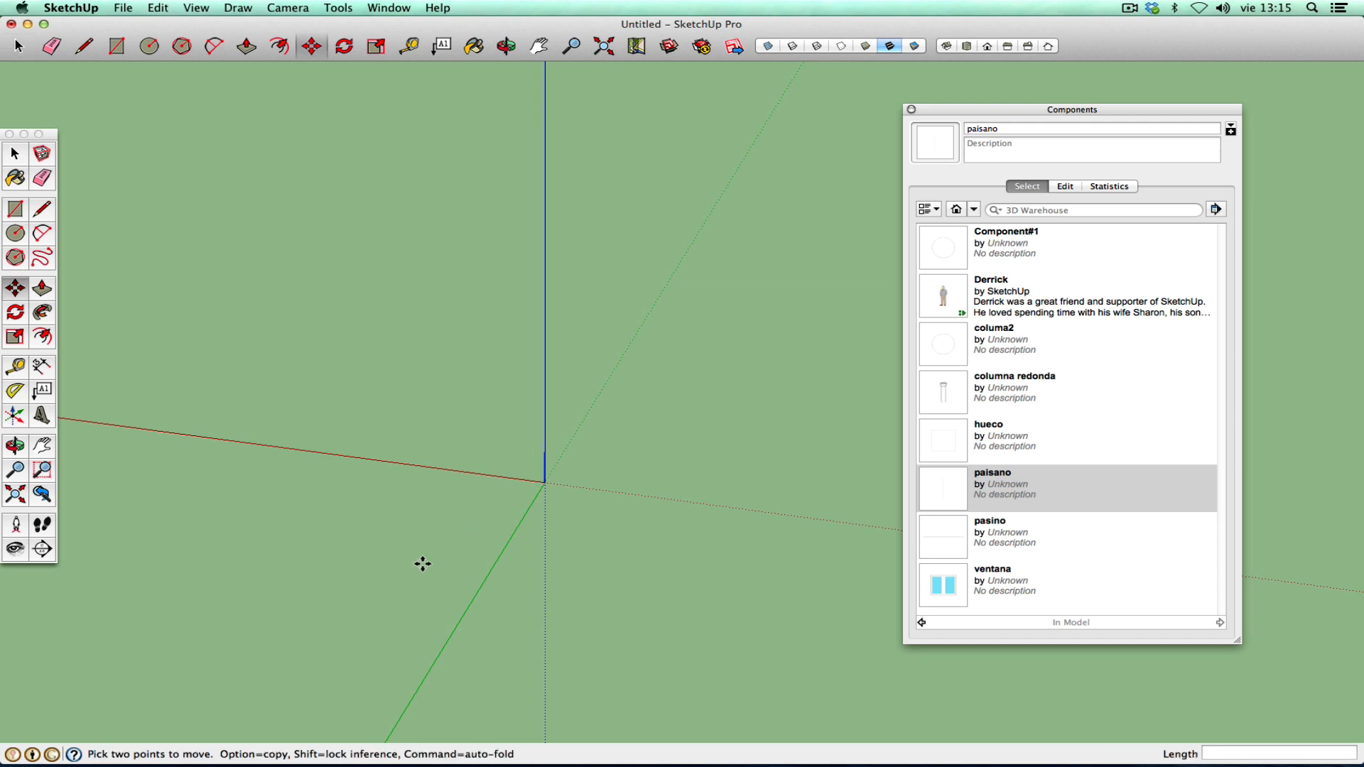
pyautogui.click(15, 446)
pyautogui.moveTo(355, 497); pyautogui.dragTo(672, 419)
pyautogui.rightClick(671, 416)
pyautogui.click(750, 425)
# - Close the untitled model and quit SketchUp
pyautogui.click(10, 24)
pyautogui.click(639, 138)
pyautogui.click(71, 8)
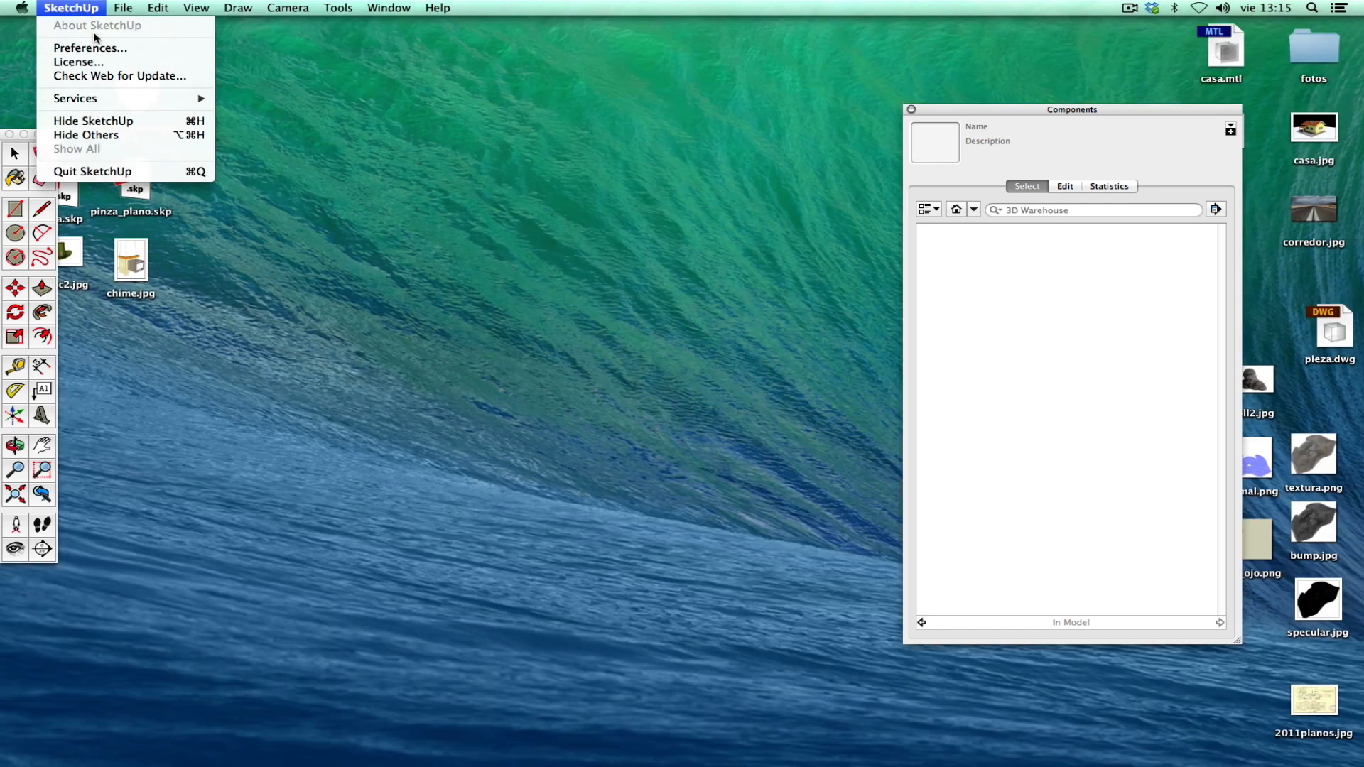
pyautogui.click(113, 174)
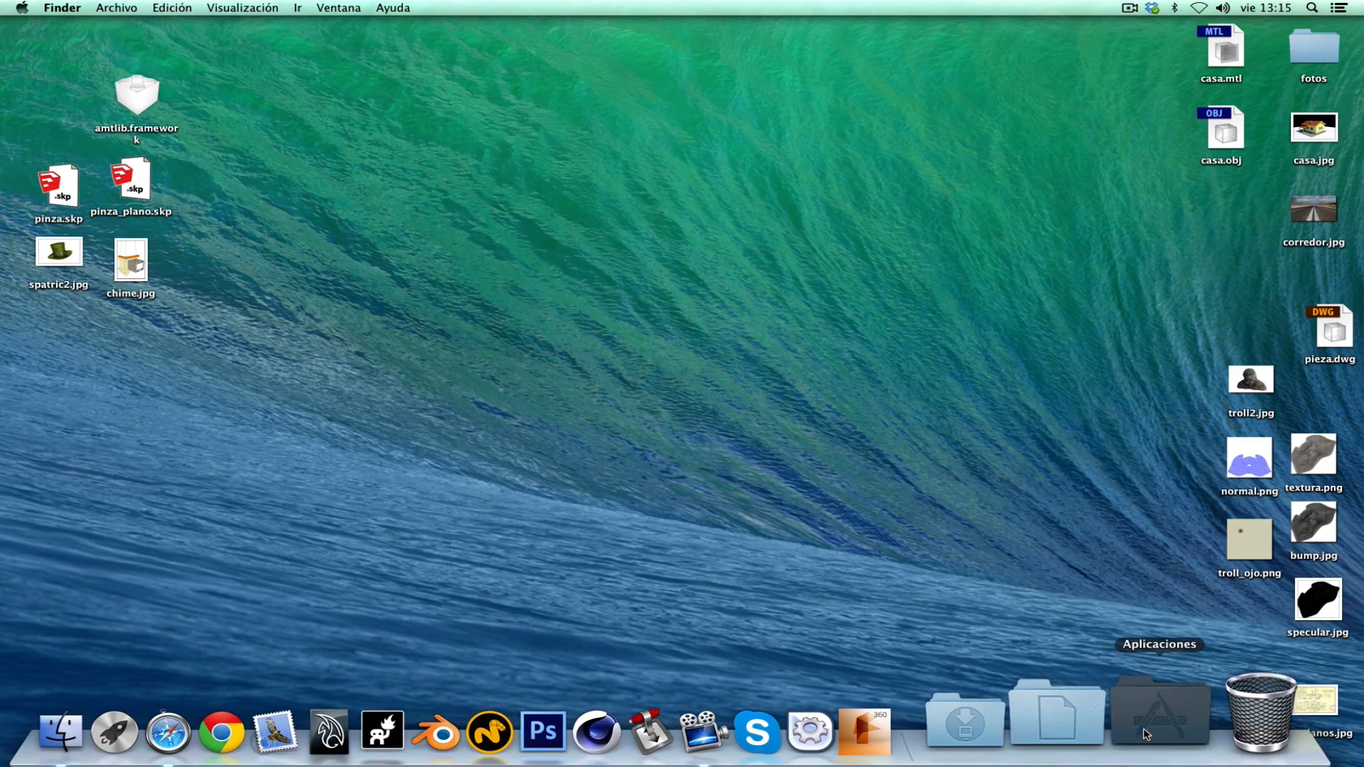
# - Relaunch SketchUp from the SketchUp 2013 folder in the Mac's applications
pyautogui.click(1152, 728)
pyautogui.scroll(-5, 857, 463)
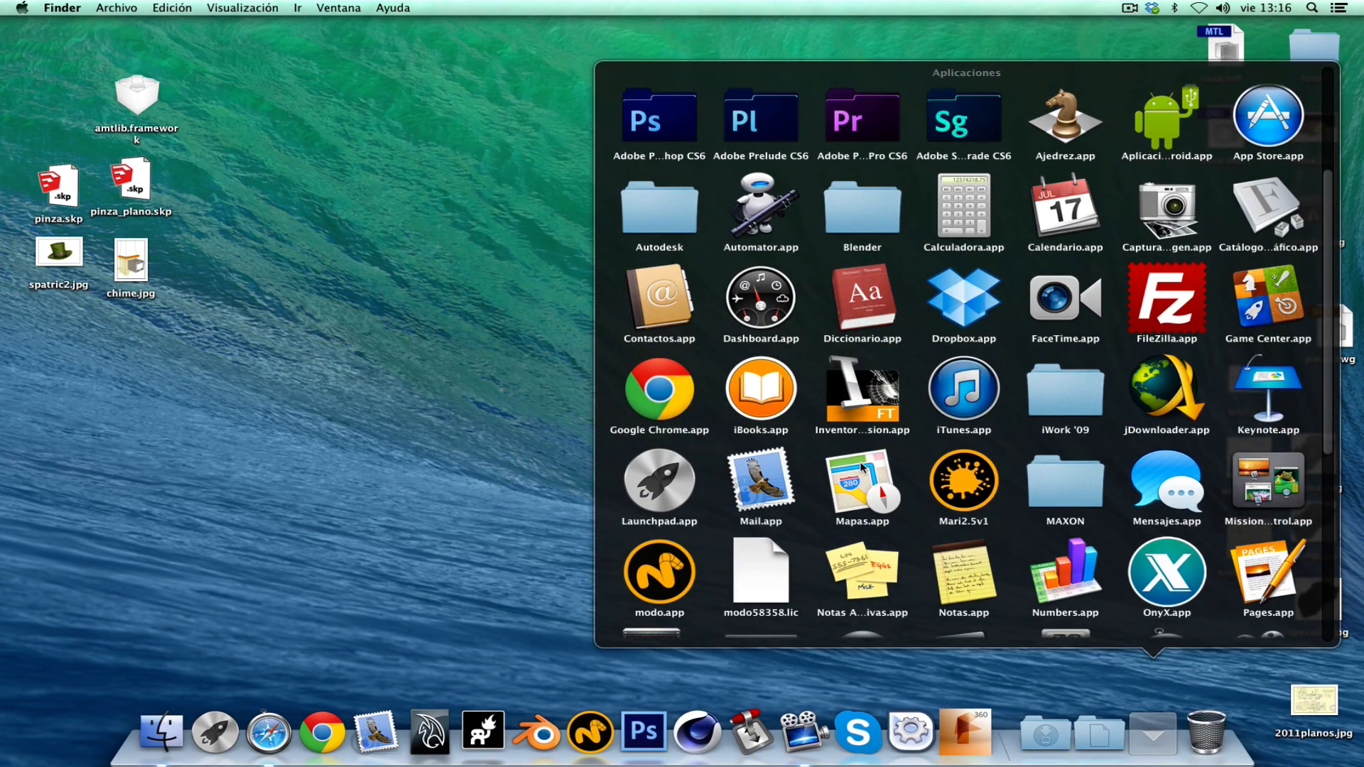
pyautogui.scroll(-3, 861, 468)
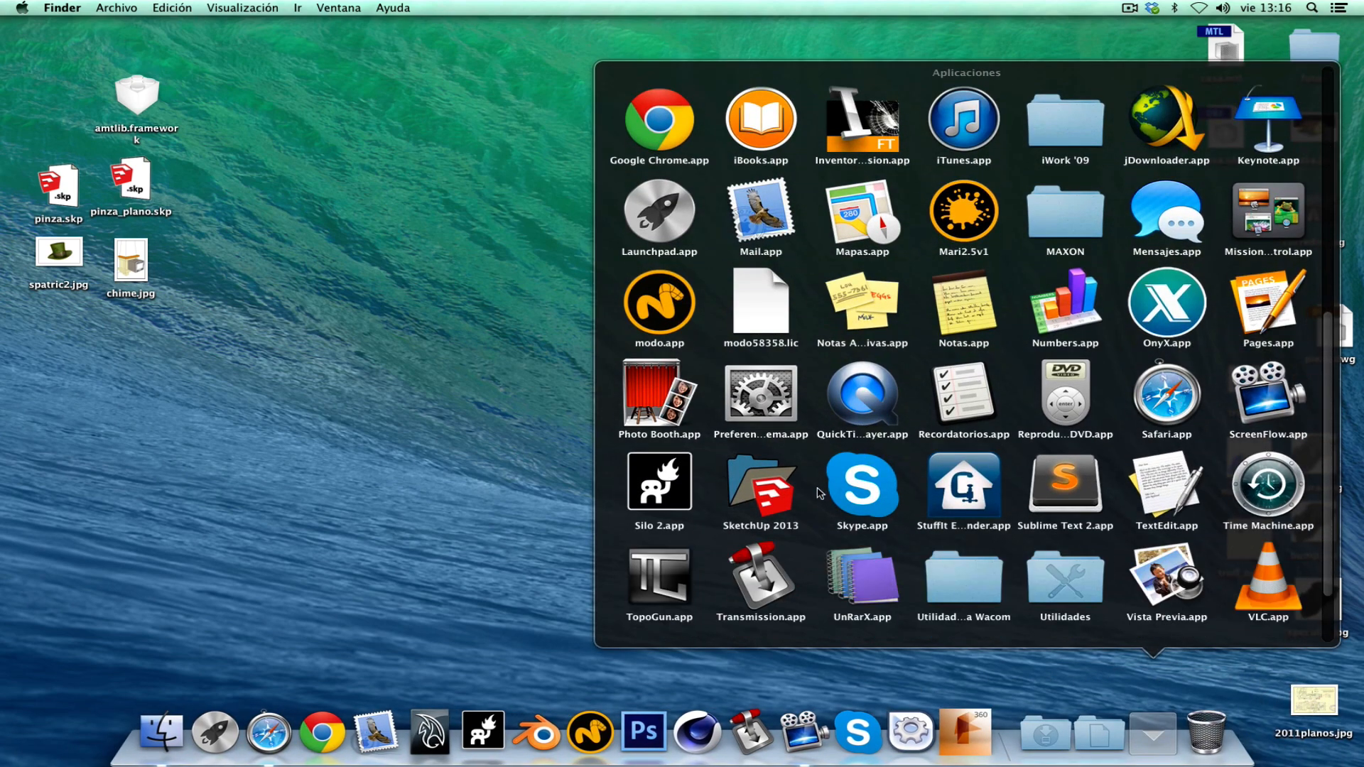
pyautogui.click(779, 489)
pyautogui.click(1196, 495)
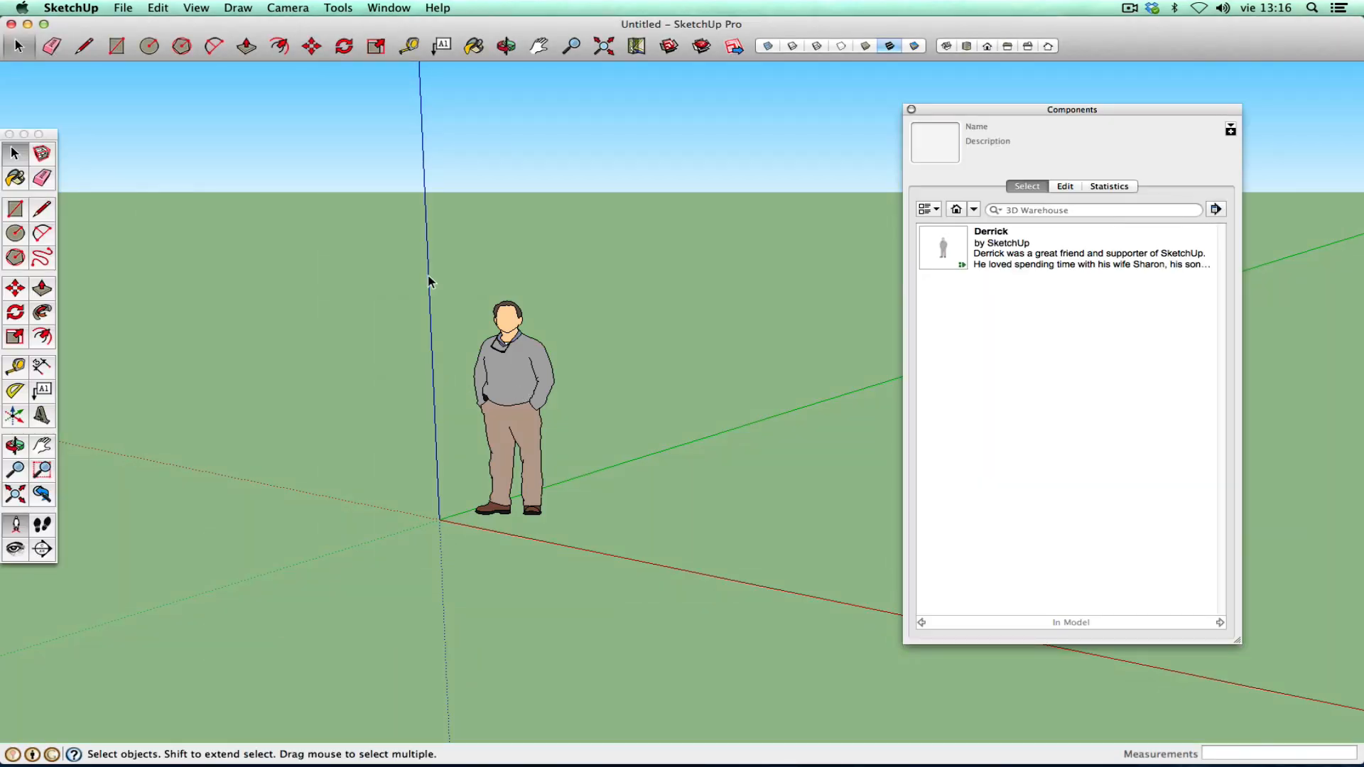
# - Delete the default scale figure and draw a ground rectangle of about 1.4 by 2.7 m from the axes origin
pyautogui.moveTo(396, 228); pyautogui.dragTo(688, 591)
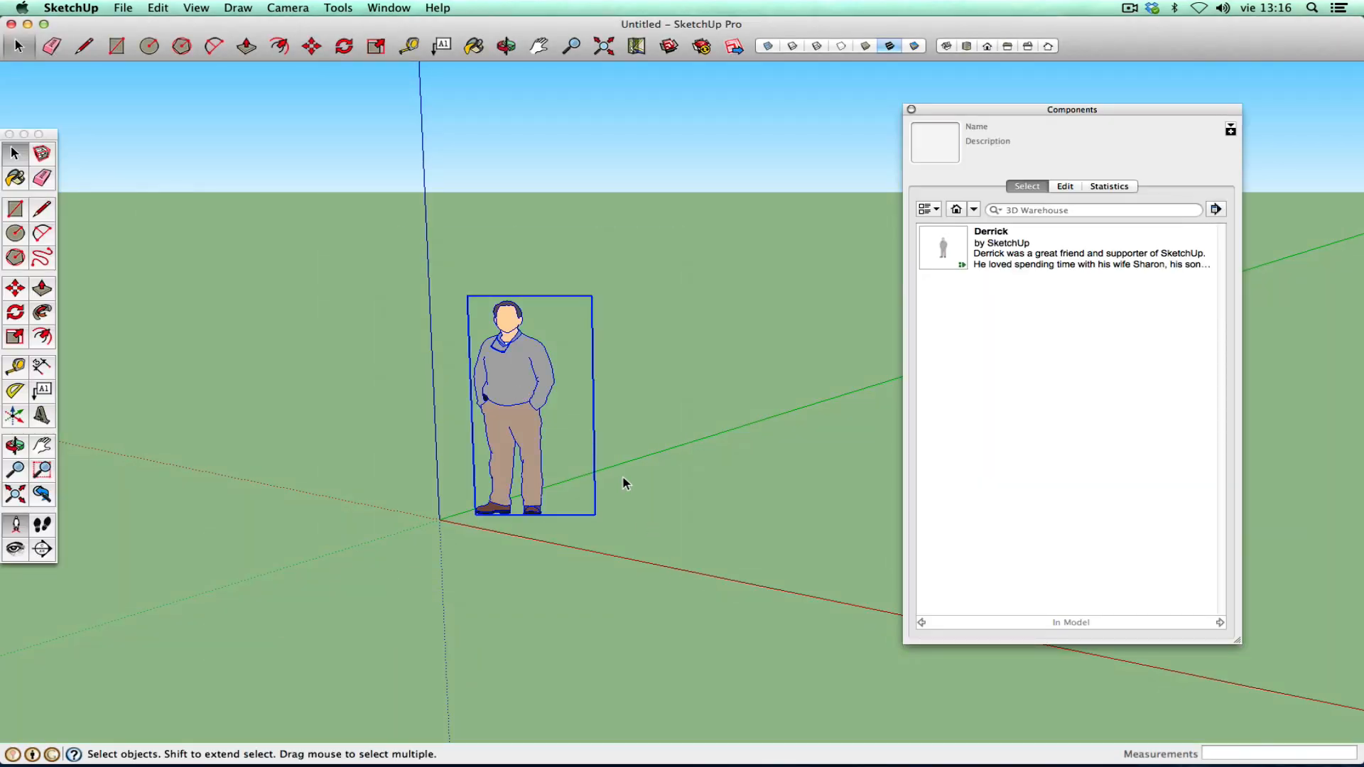
pyautogui.press('Delete')
pyautogui.click(16, 208)
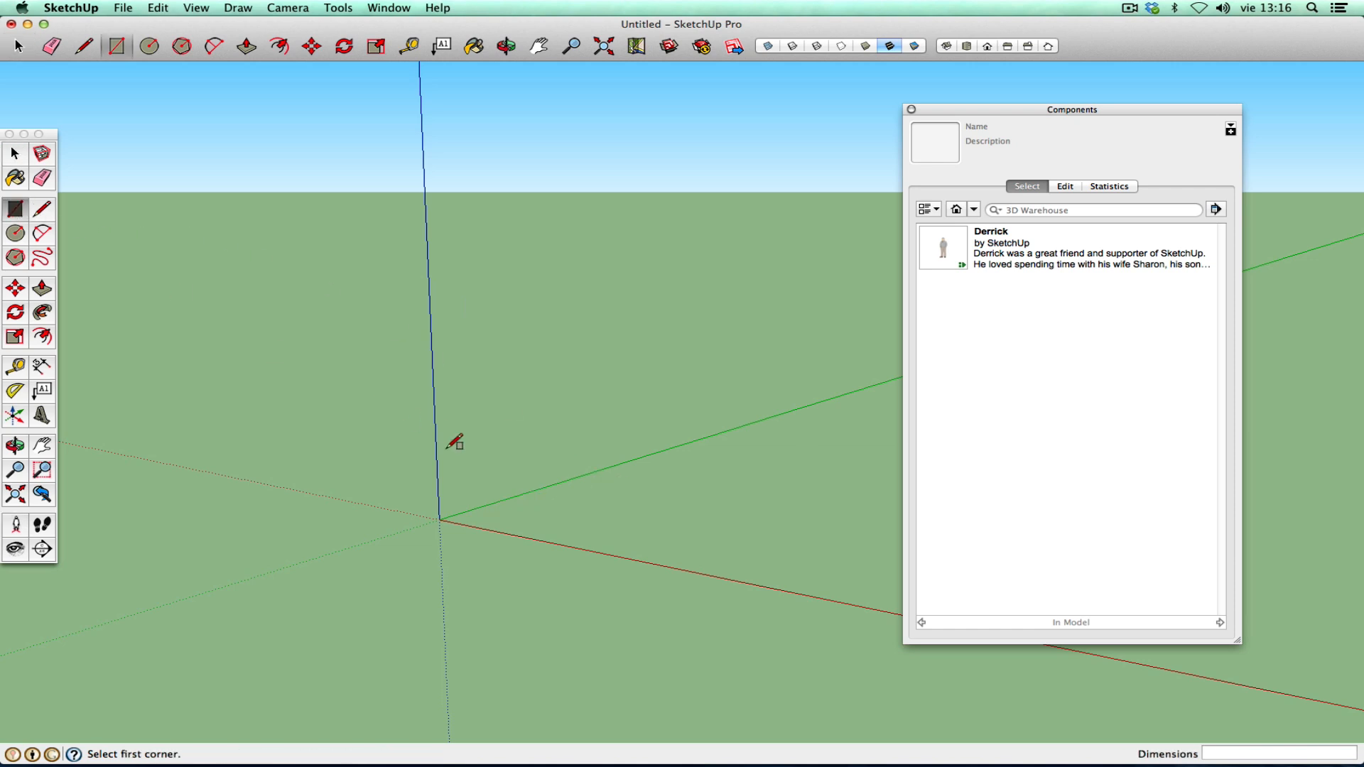
pyautogui.click(442, 518)
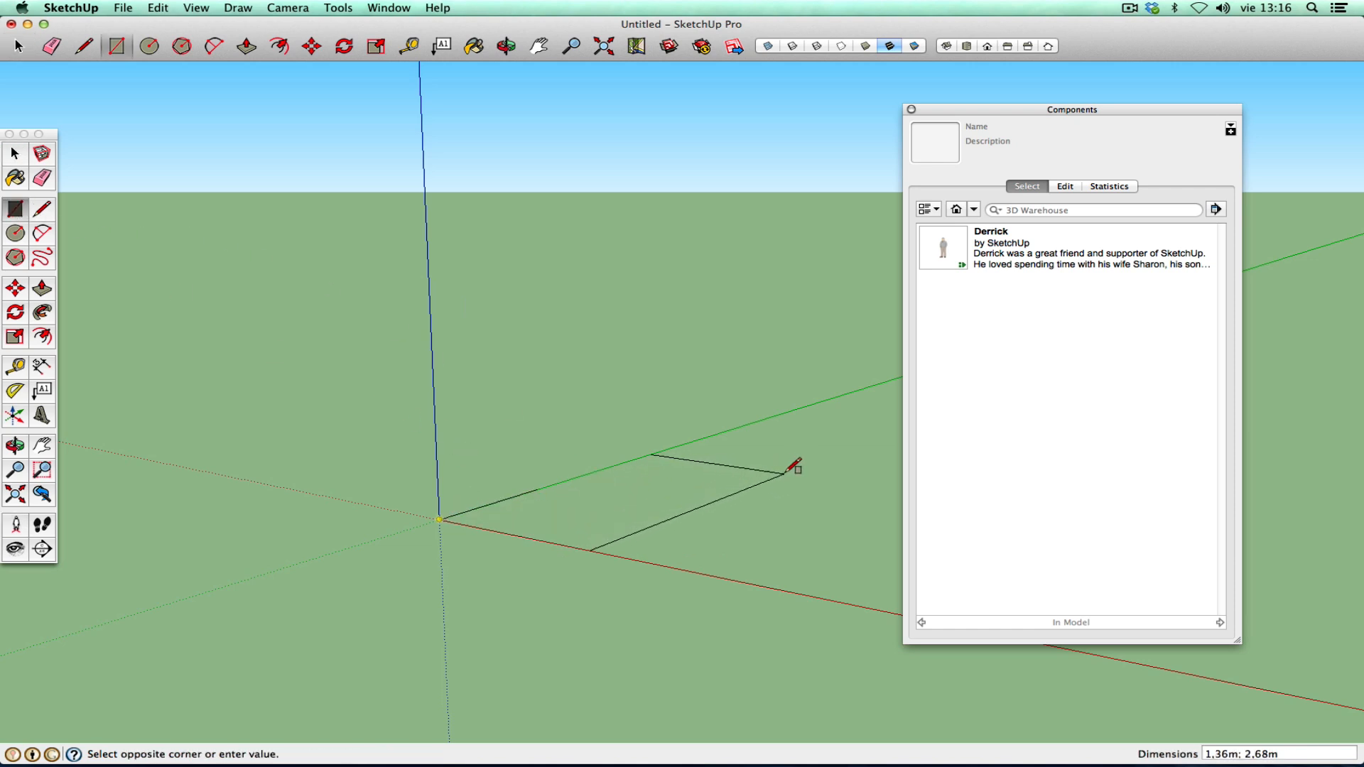
pyautogui.click(784, 474)
# - Reverse the face of the ground rectangle
pyautogui.click(14, 158)
pyautogui.doubleClick(602, 531)
pyautogui.rightClick(597, 534)
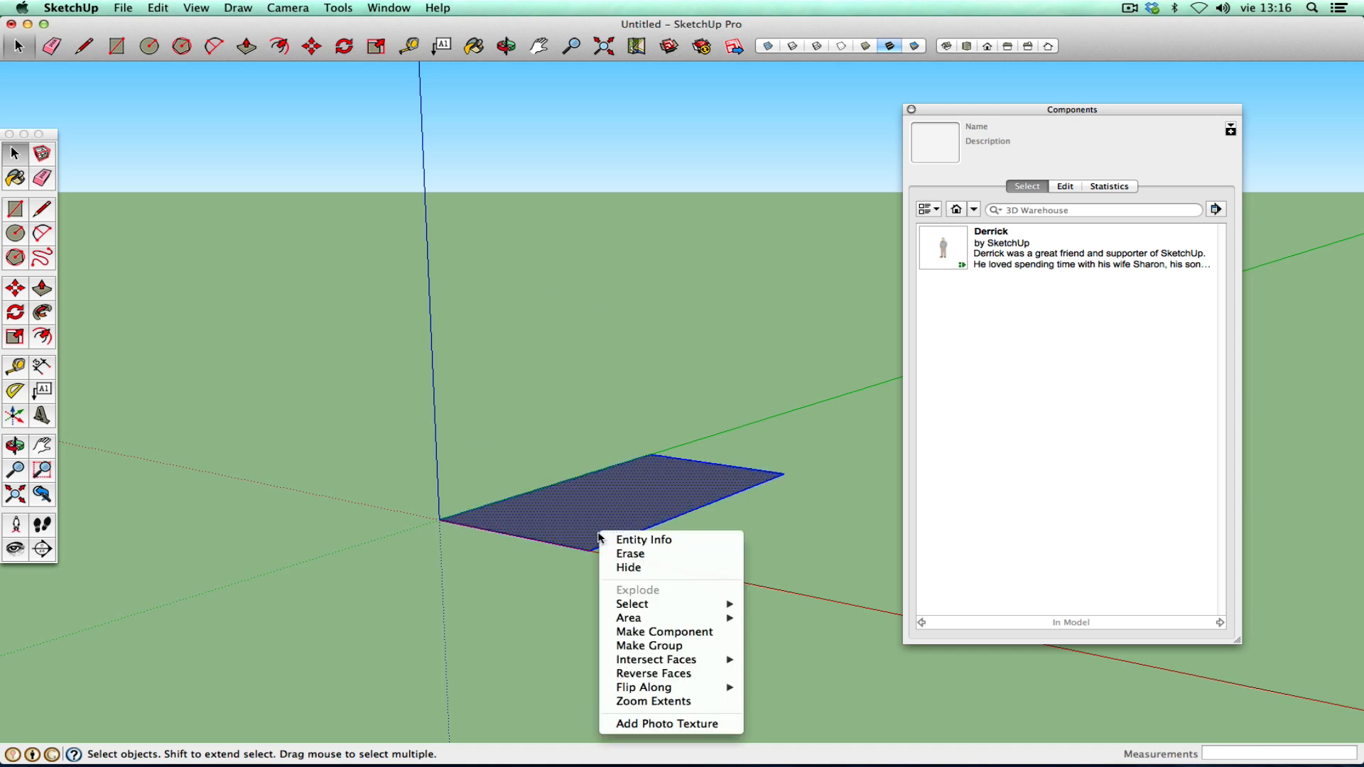
pyautogui.click(662, 675)
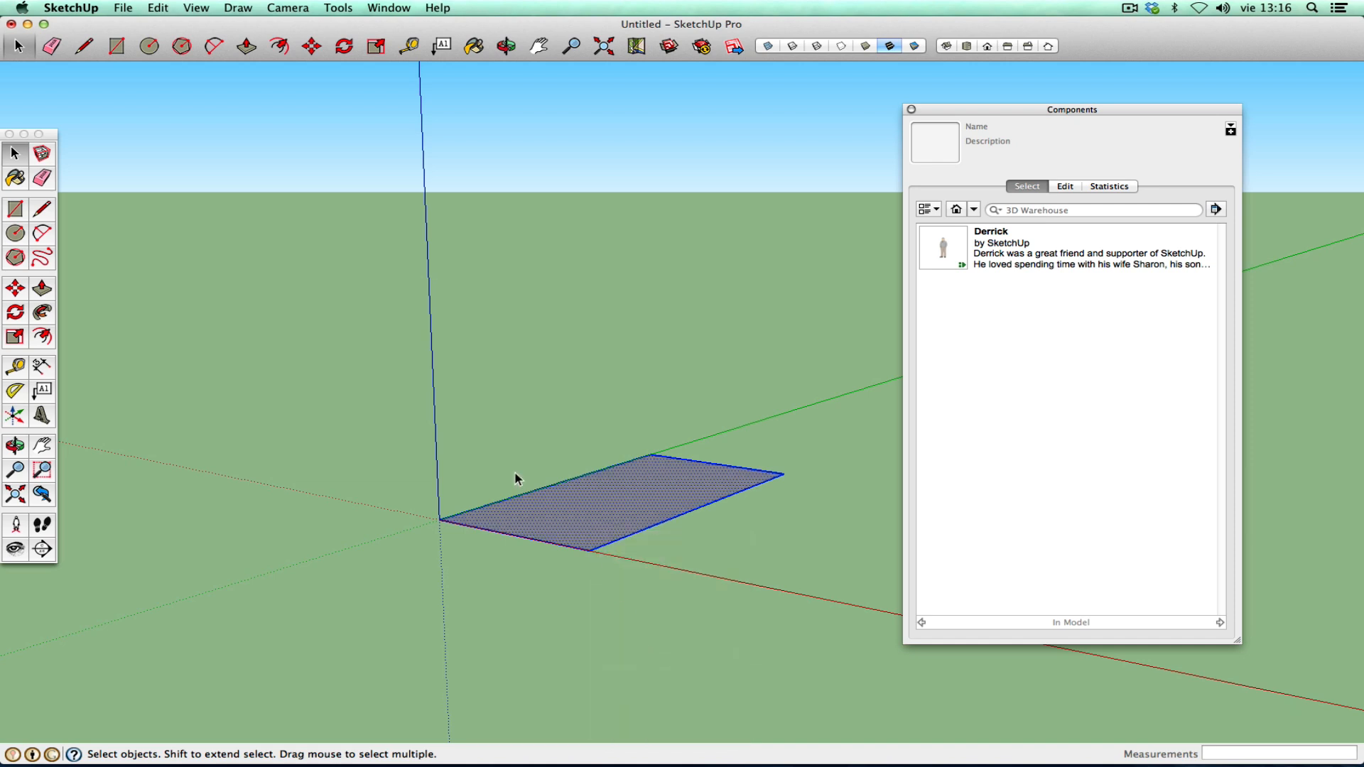
# - Make the ground rectangle a component named pasino with Glue to None and both Always face camera and Shadows face sun enabled
pyautogui.click(42, 154)
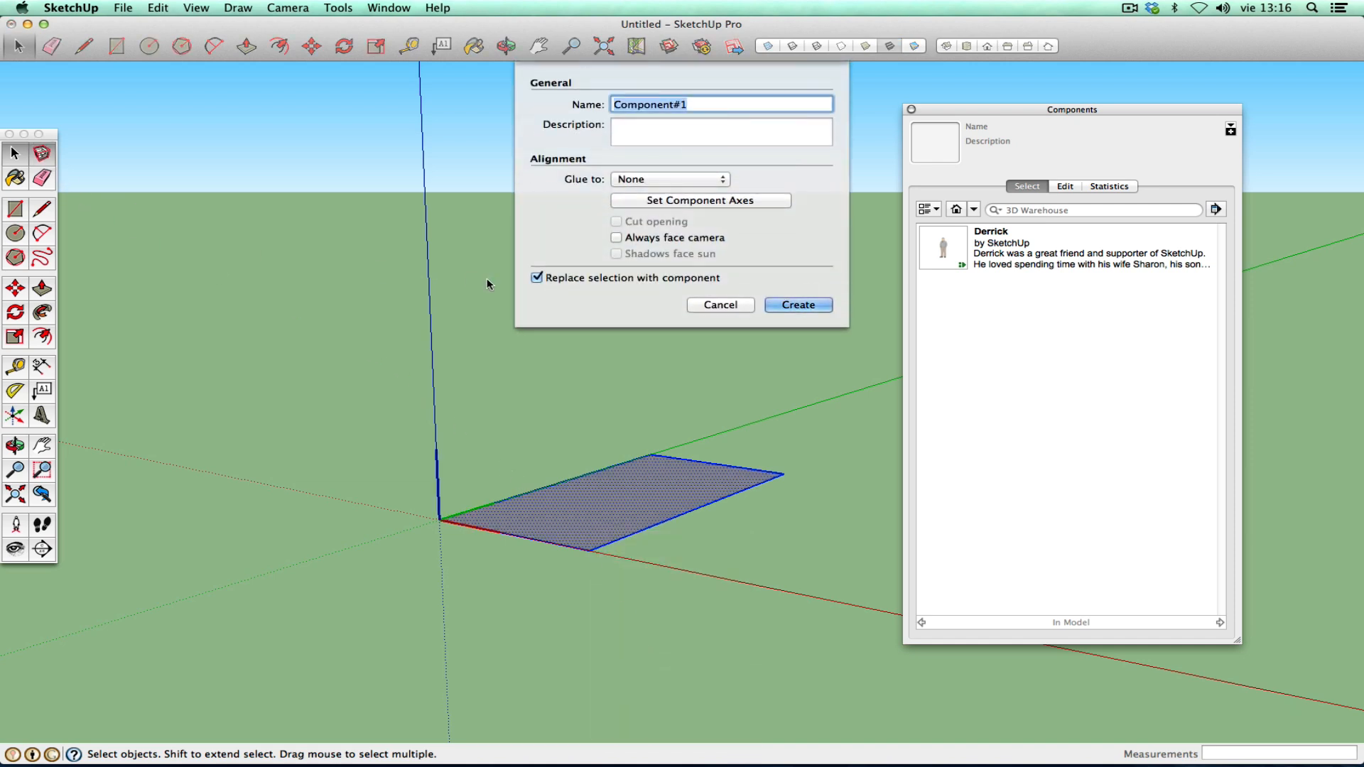
pyautogui.write('pasino')
pyautogui.click(642, 238)
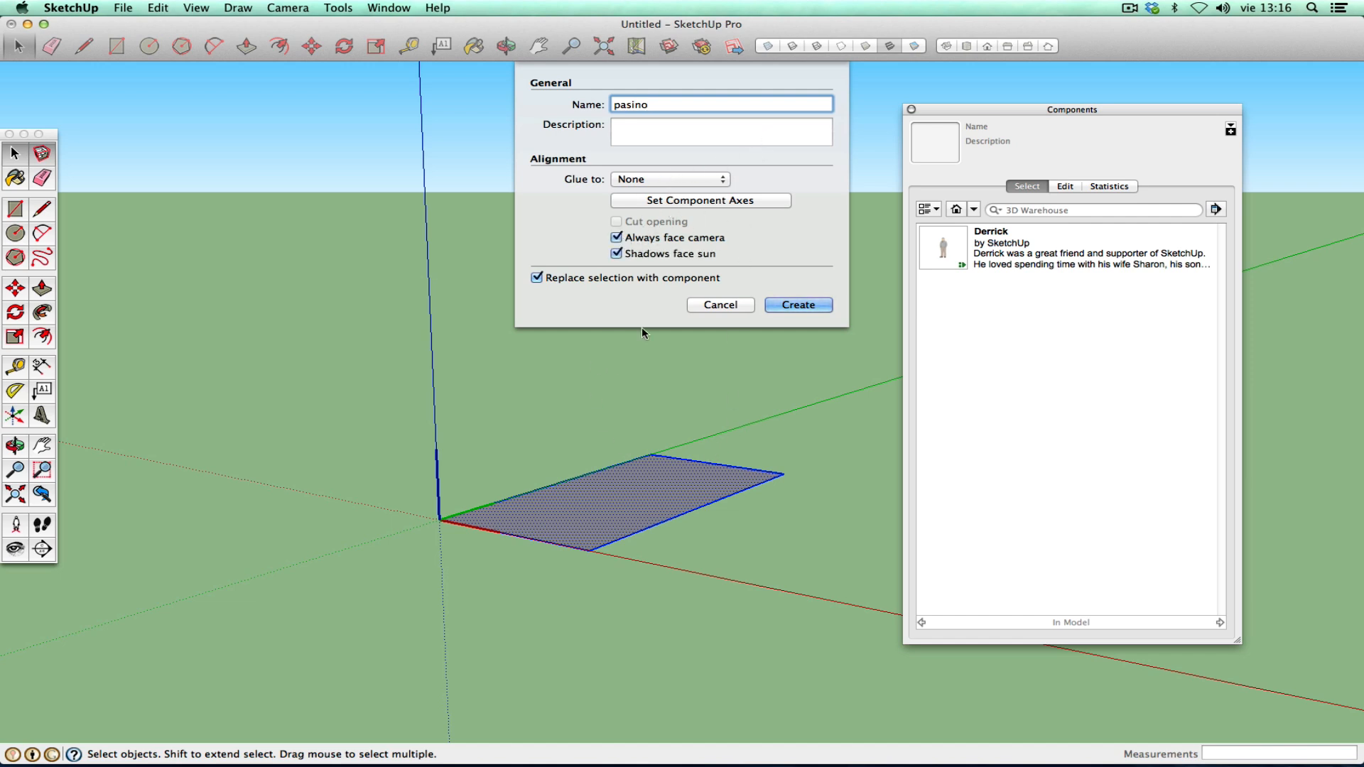
pyautogui.click(785, 306)
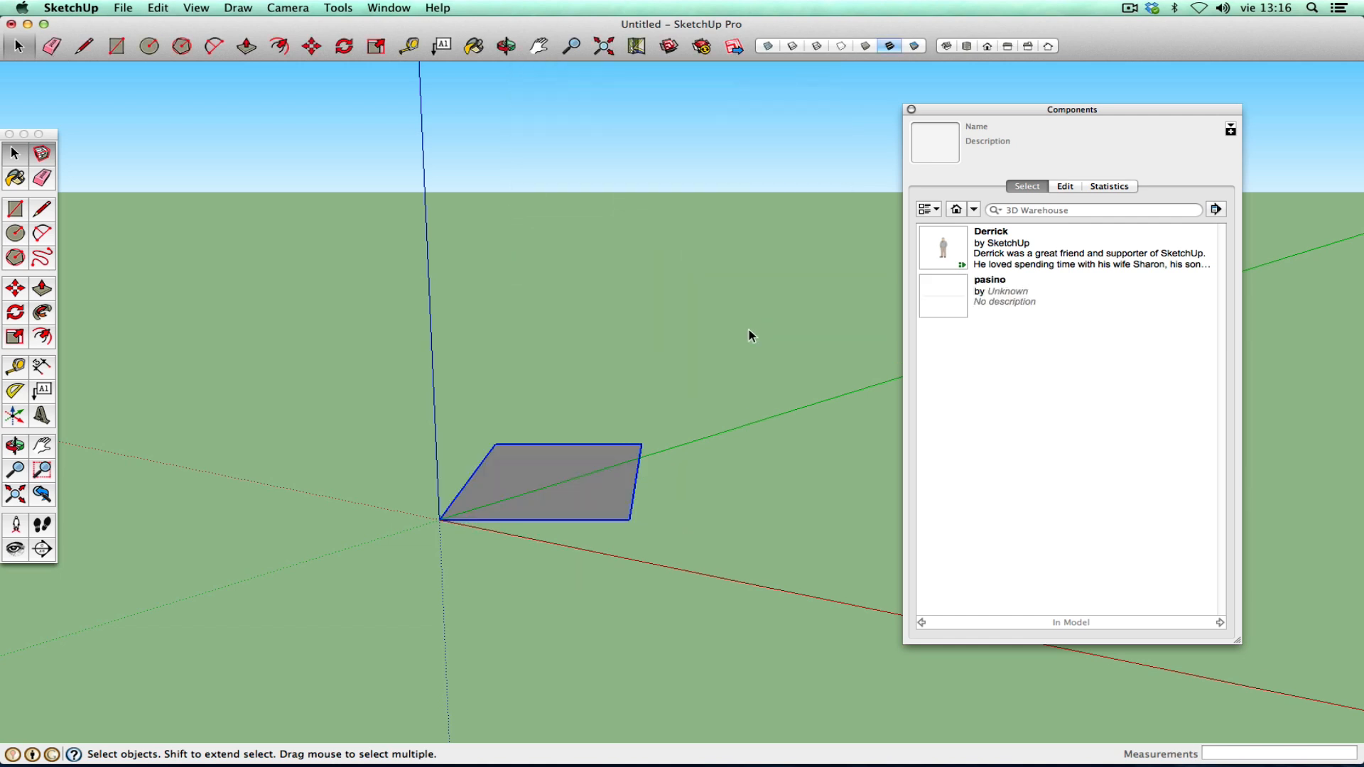
# - Delete the pasino component instance at the axes origin
pyautogui.click(15, 446)
pyautogui.moveTo(327, 420); pyautogui.dragTo(290, 491)
pyautogui.click(14, 157)
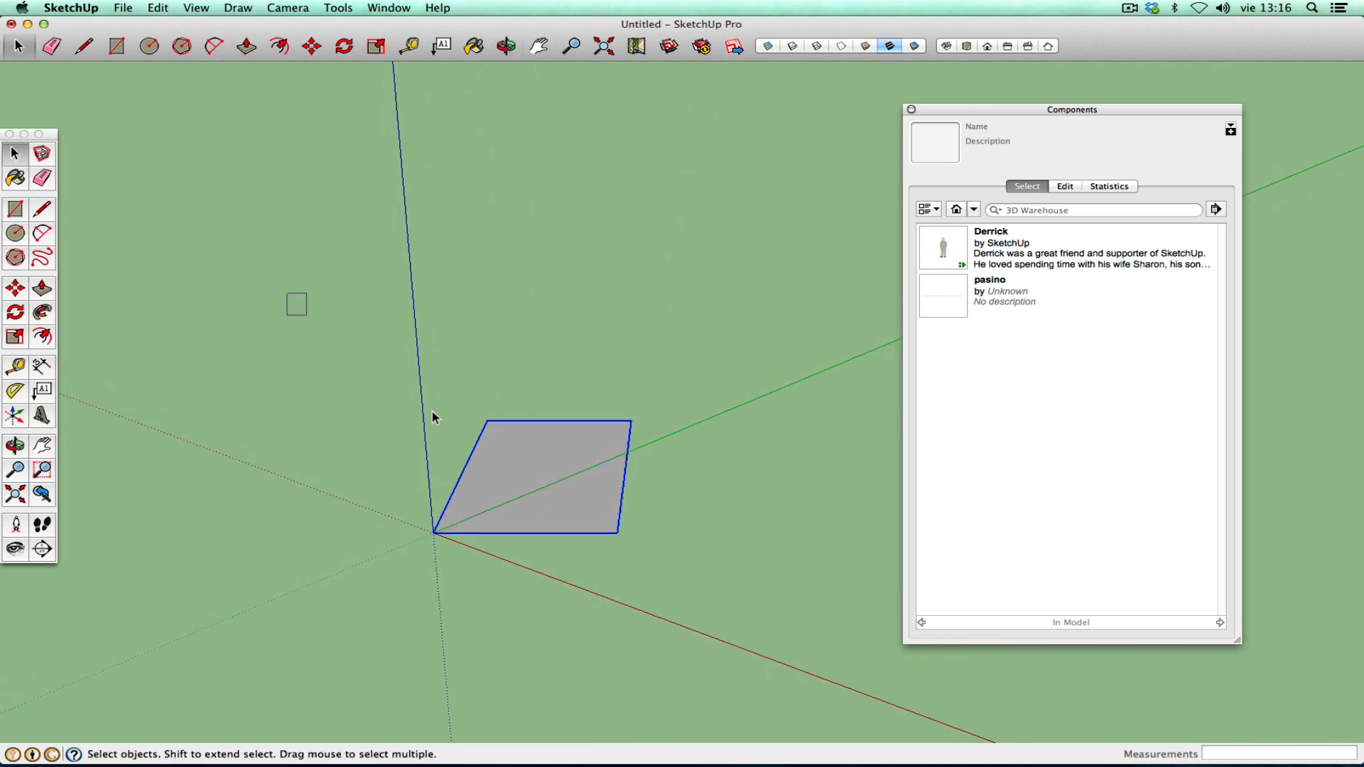
pyautogui.press('Delete')
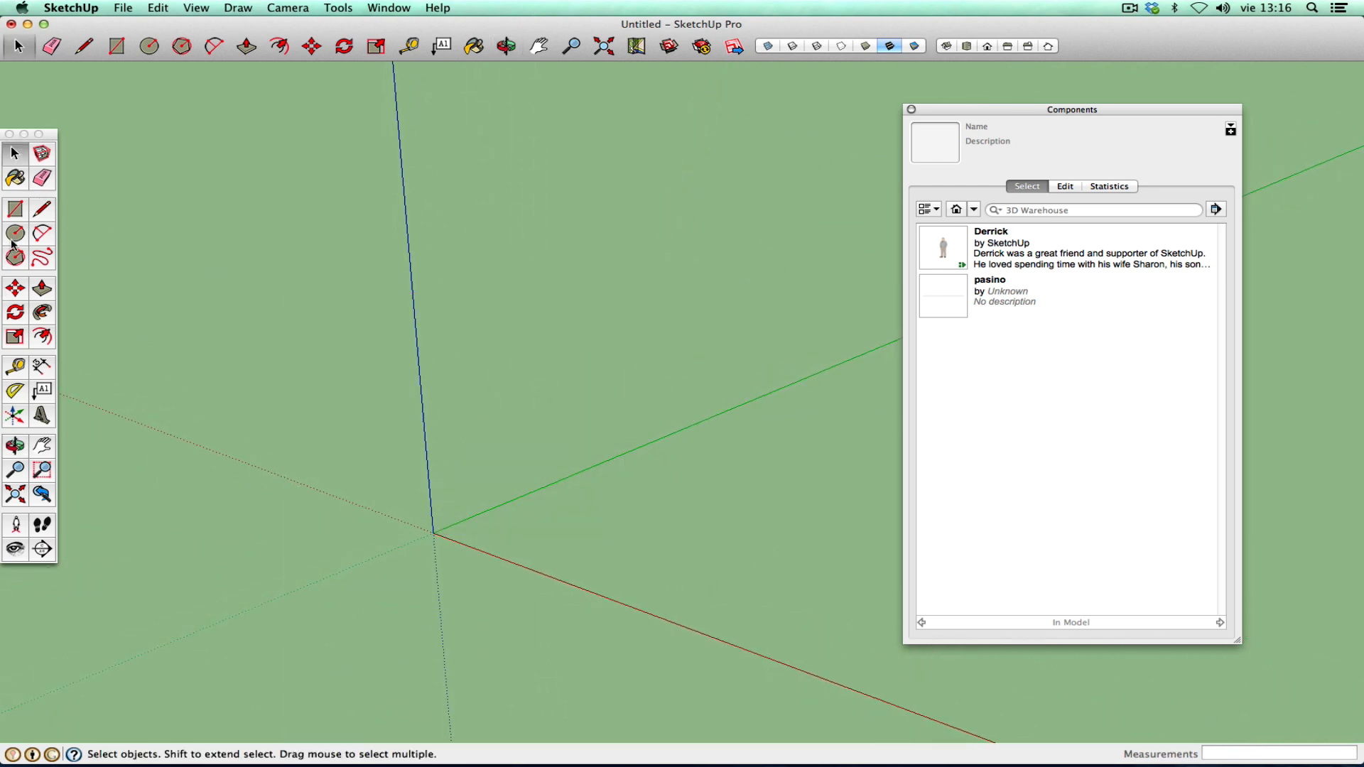
pyautogui.click(16, 213)
pyautogui.click(433, 532)
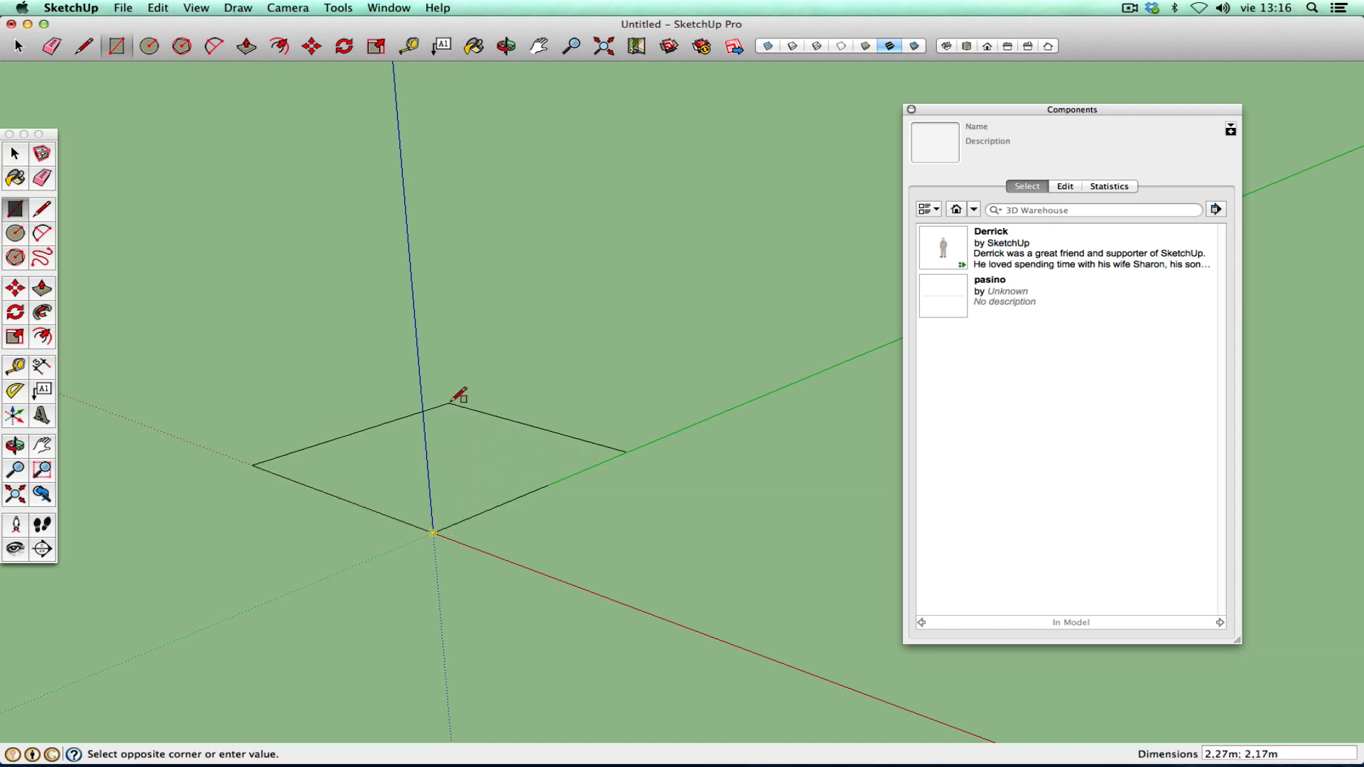
pyautogui.press('Escape')
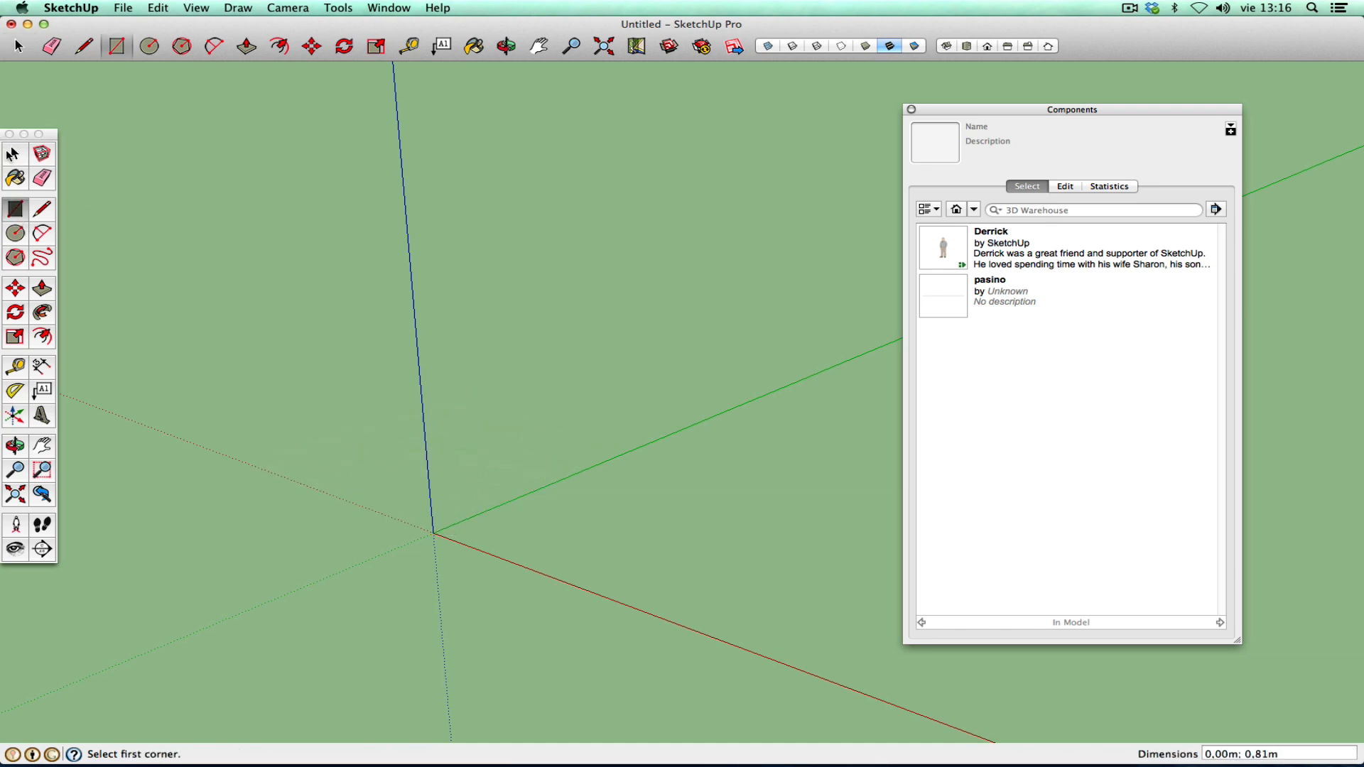
# - Draw an upright face with the Line tool, about 1.8 m wide along the red axis from the origin and 2 m high
pyautogui.click(43, 210)
pyautogui.click(433, 533)
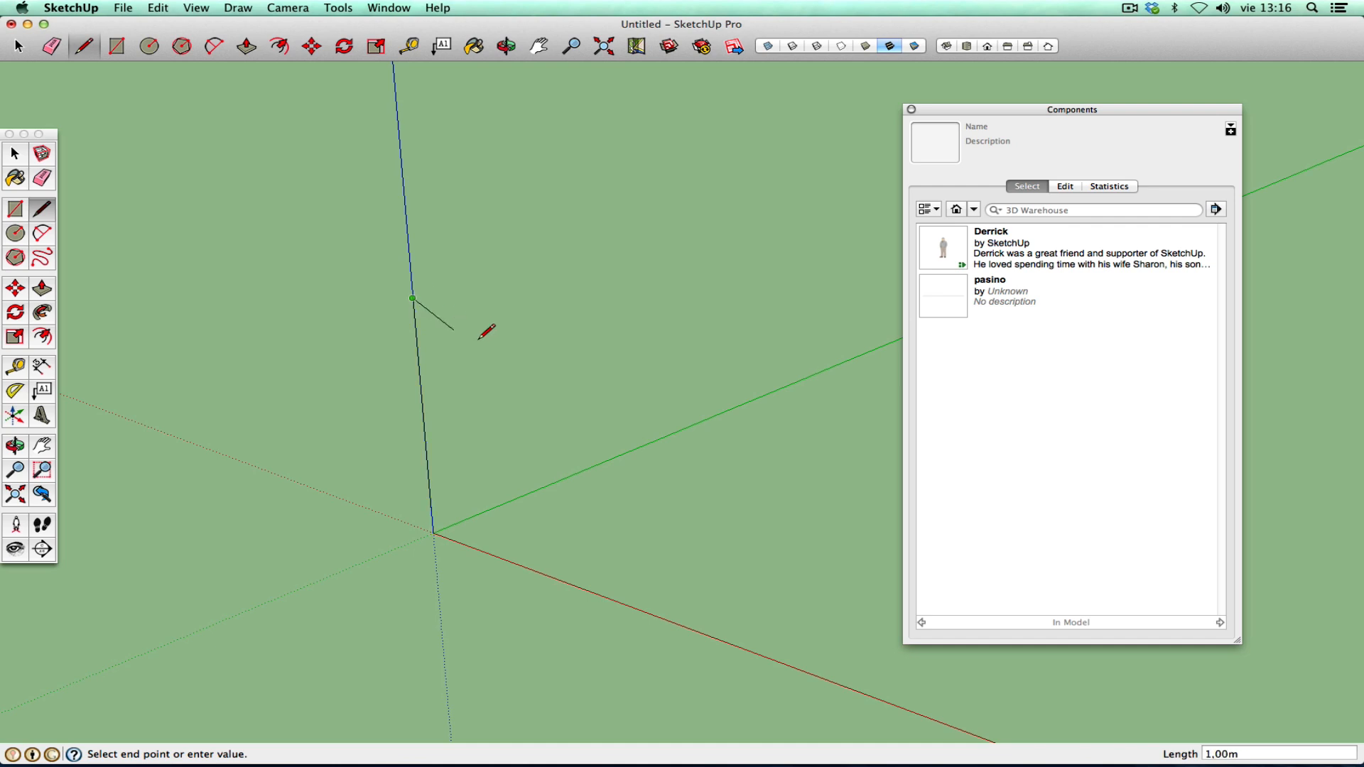
pyautogui.click(605, 338)
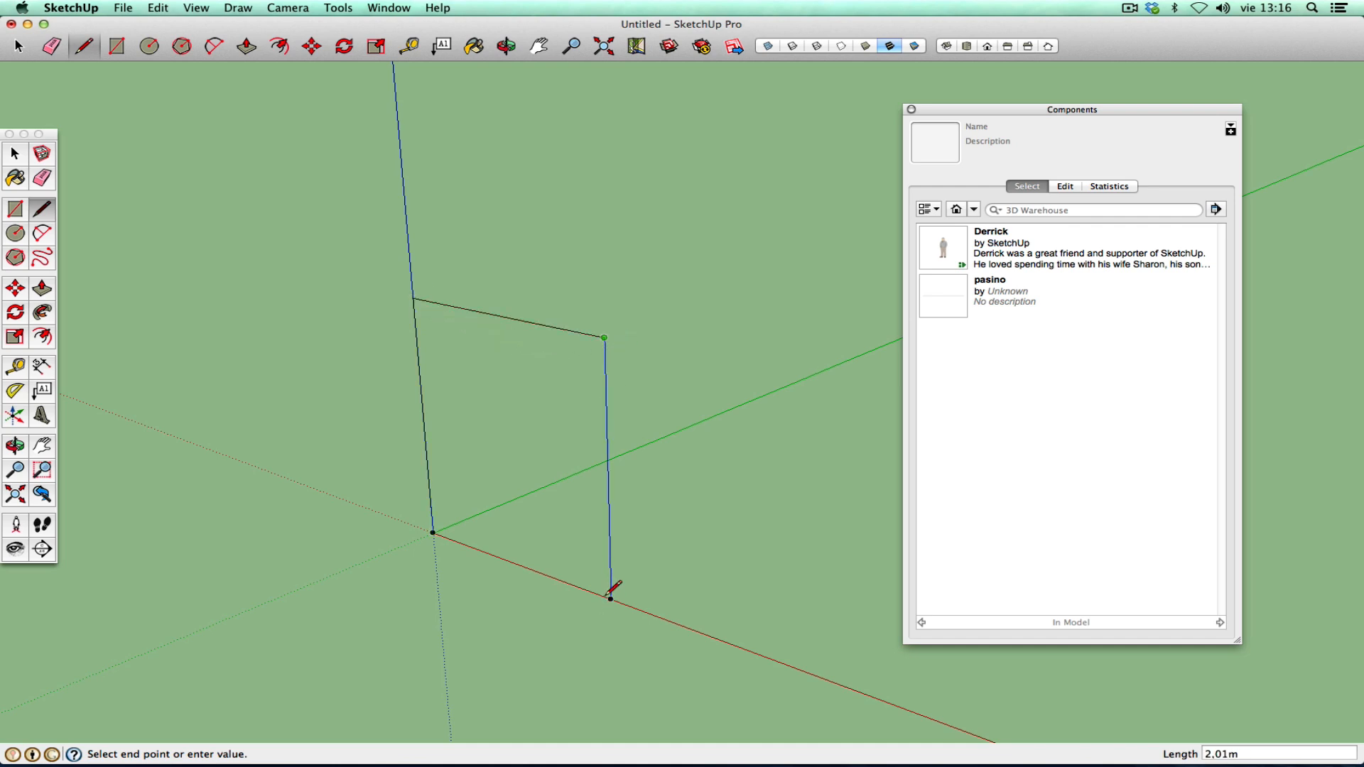
pyautogui.click(432, 532)
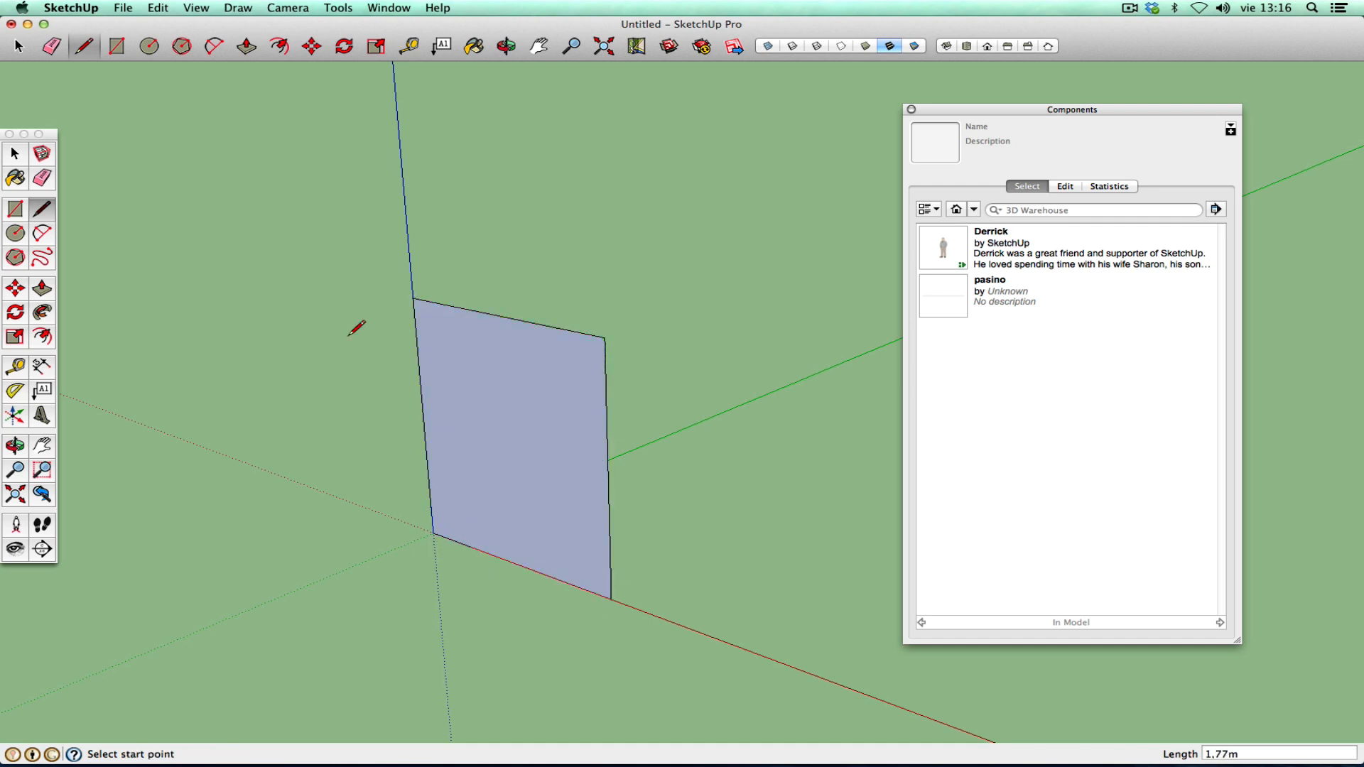
# - Reverse the upright face so that its white front side faces the viewer
pyautogui.click(15, 158)
pyautogui.click(551, 450)
pyautogui.rightClick(548, 444)
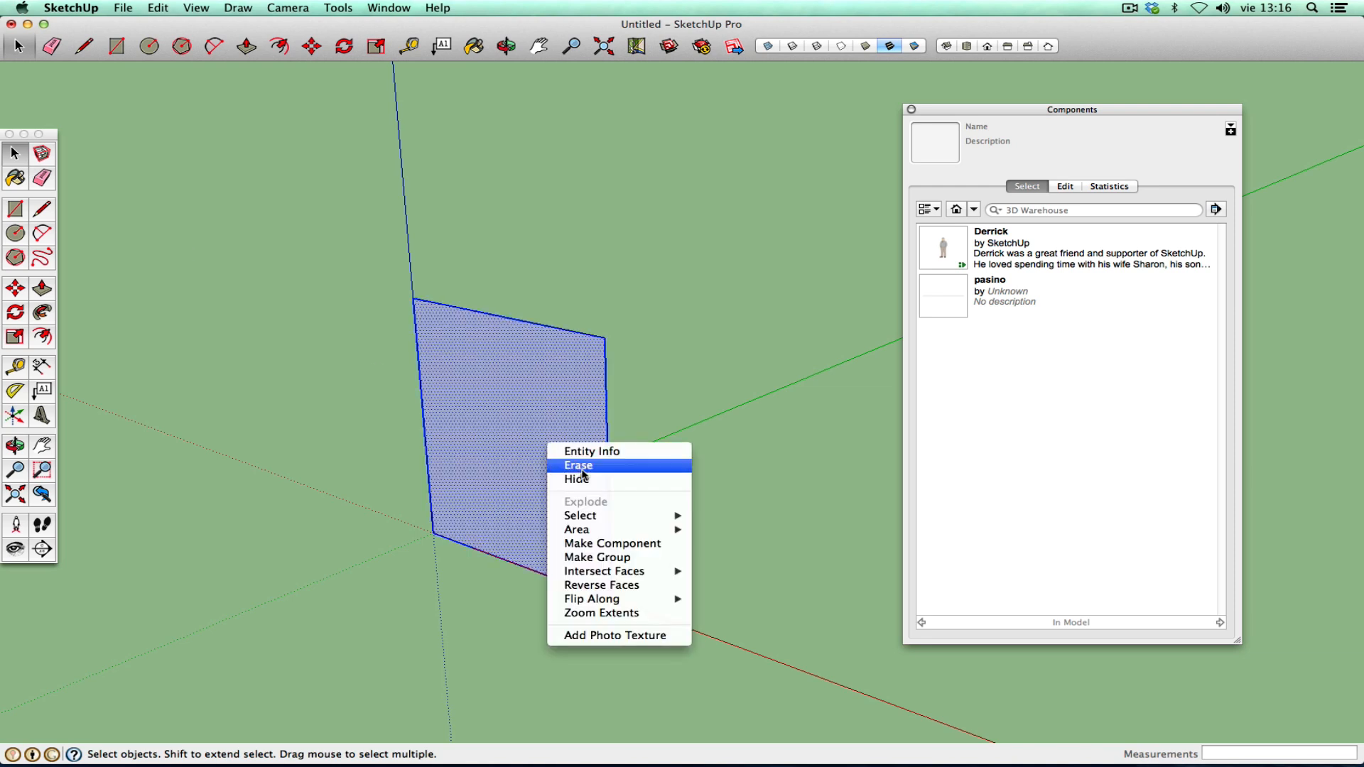
pyautogui.click(639, 587)
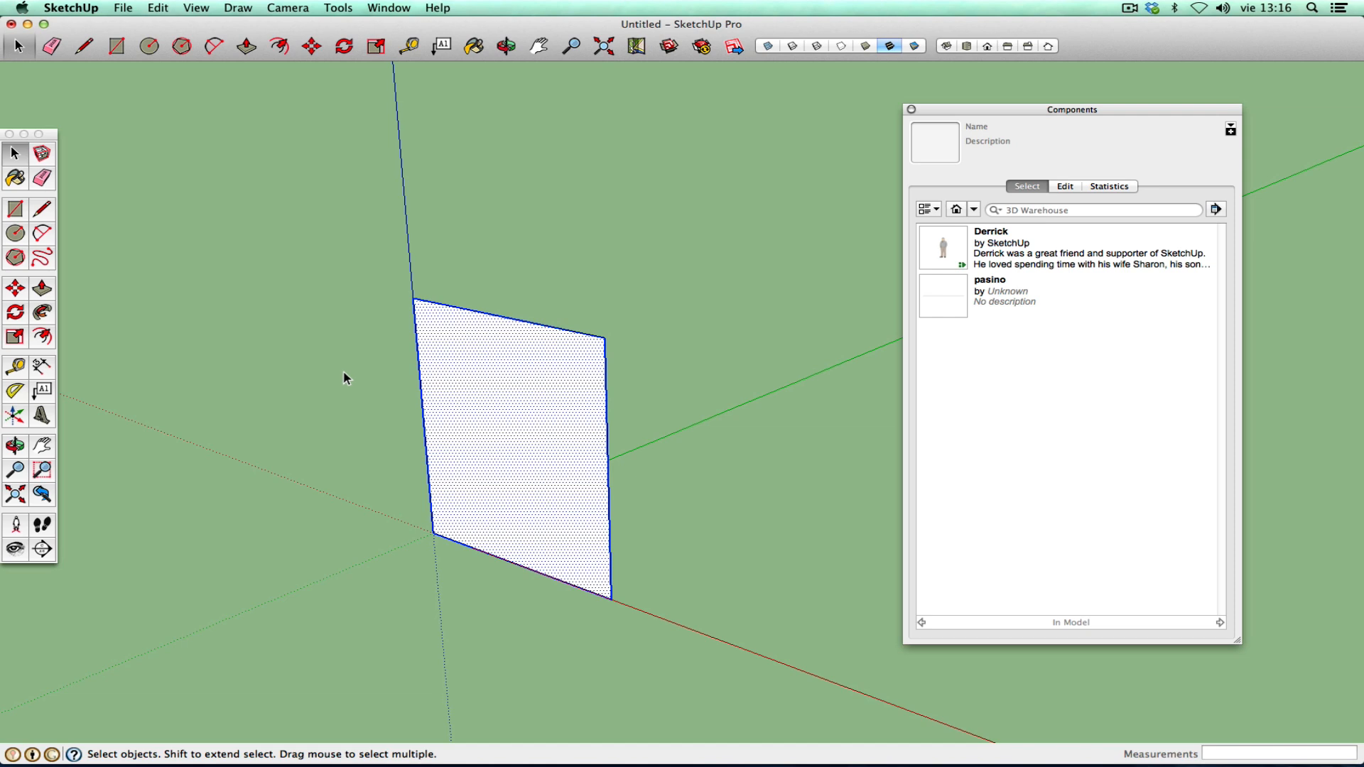
# - Make the upright face a component named paisano with Glue to None and Always face camera enabled
pyautogui.click(44, 155)
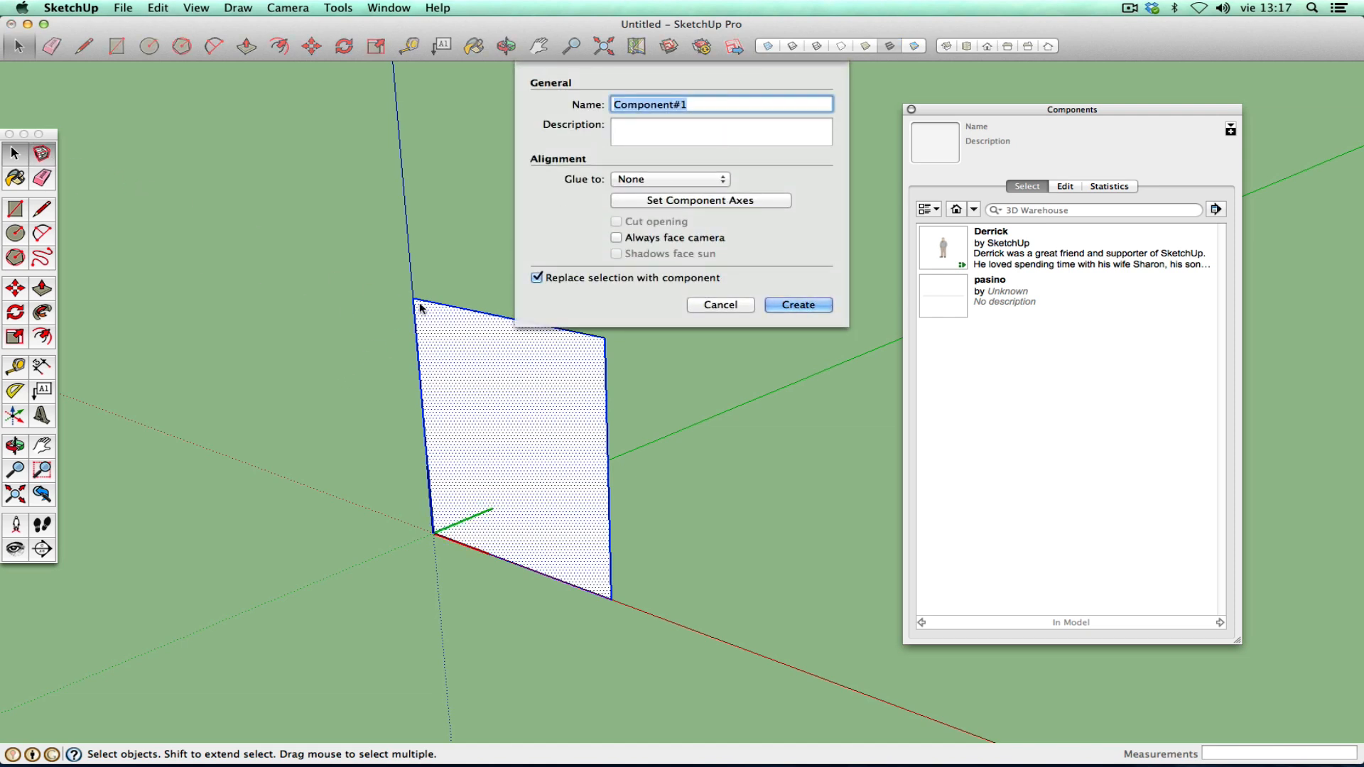
pyautogui.write('paisano')
pyautogui.click(639, 238)
pyautogui.click(775, 305)
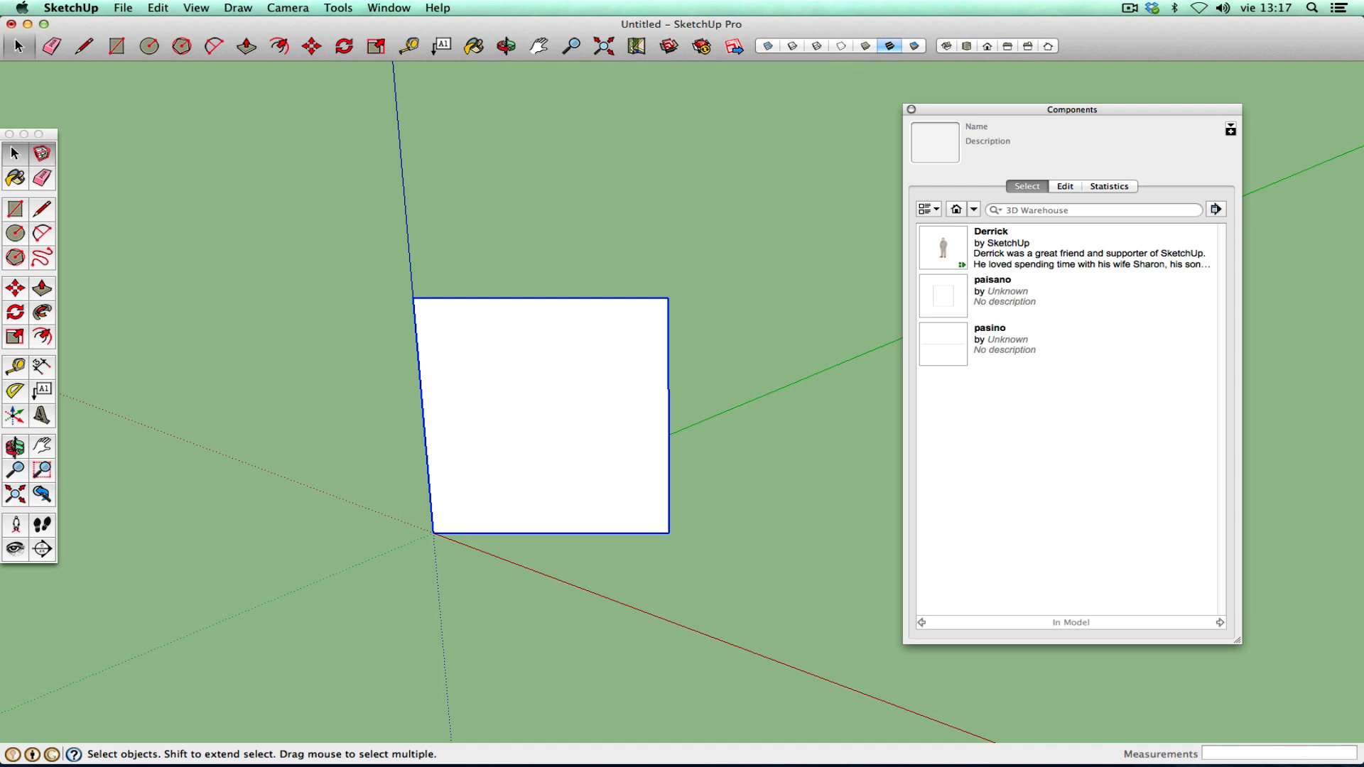
# - Place the scale figure component on the ground beside the paisano component
pyautogui.click(15, 448)
pyautogui.moveTo(403, 553); pyautogui.dragTo(984, 620)
pyautogui.scroll(-3, 699, 580)
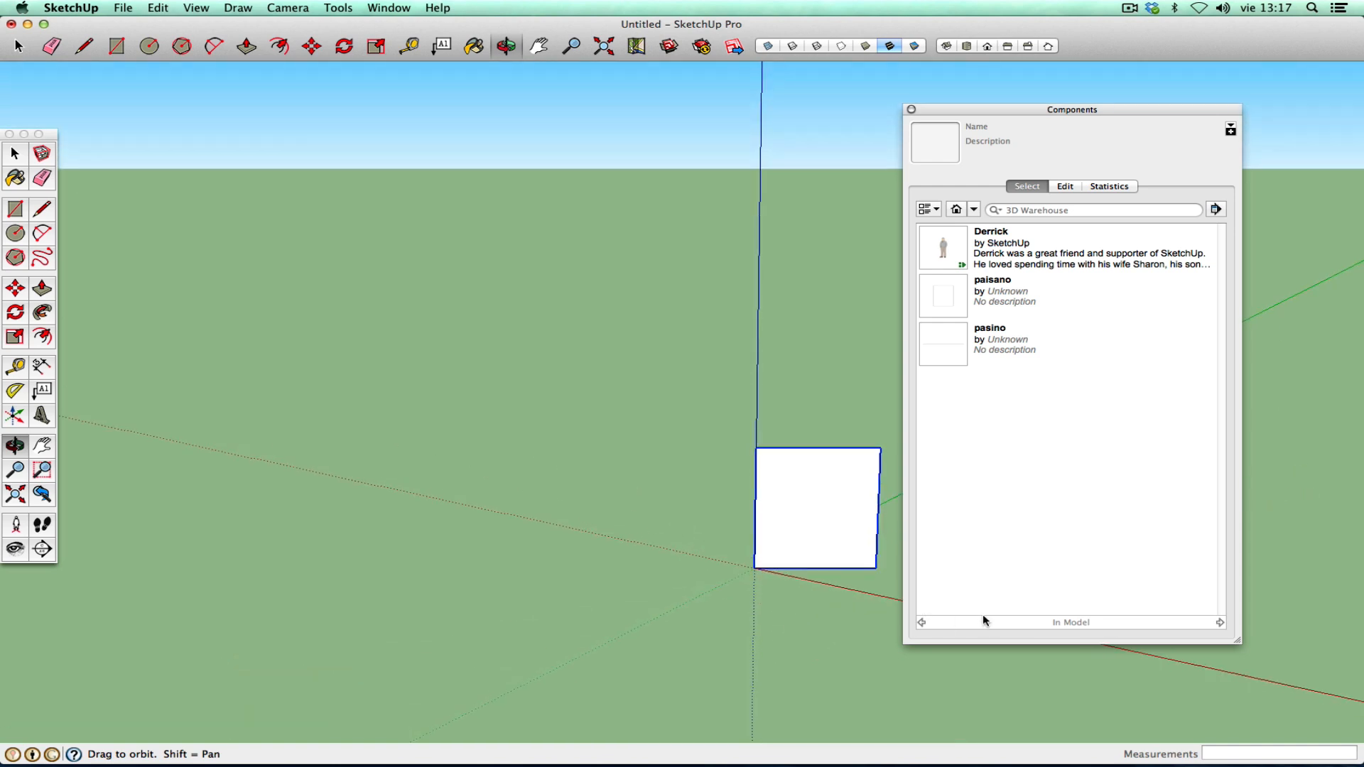
pyautogui.moveTo(838, 633); pyautogui.dragTo(576, 452)
pyautogui.moveTo(619, 506); pyautogui.dragTo(499, 571)
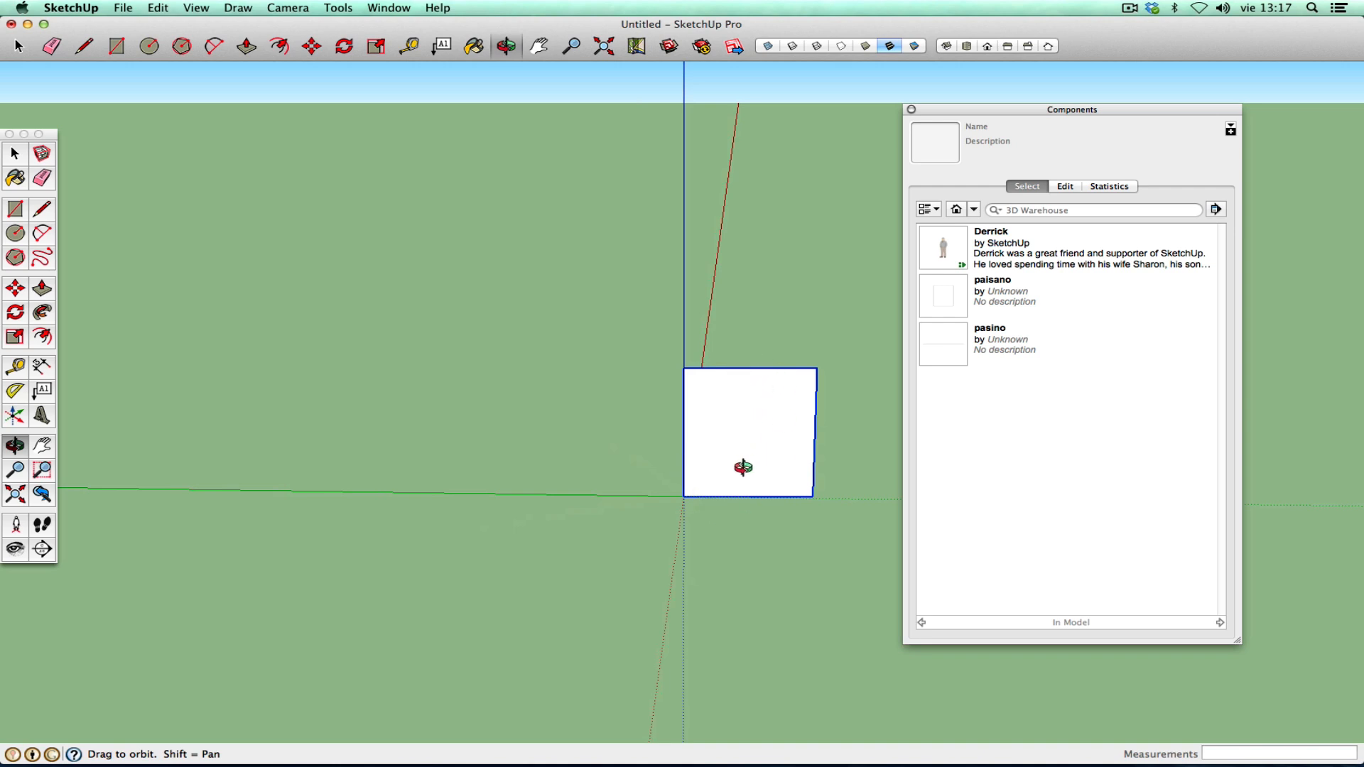
pyautogui.click(943, 250)
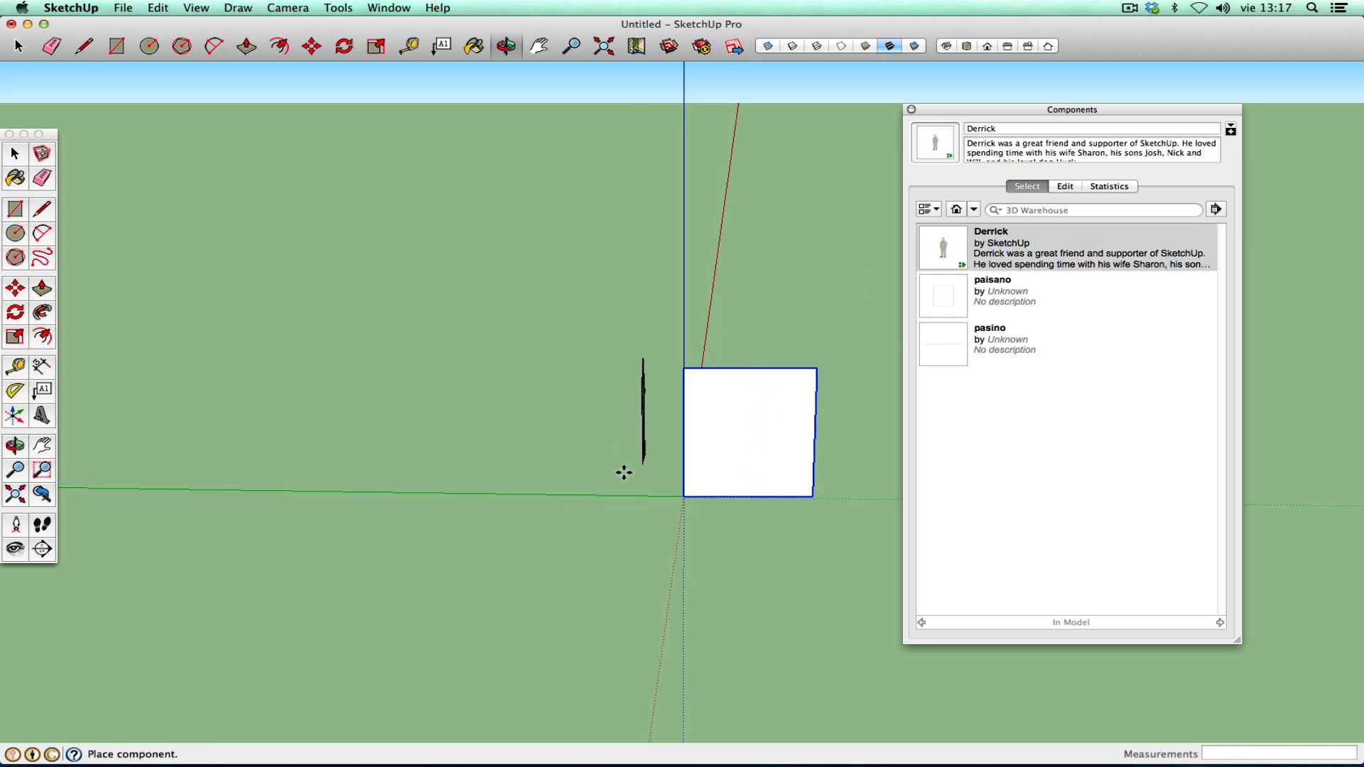
pyautogui.click(619, 490)
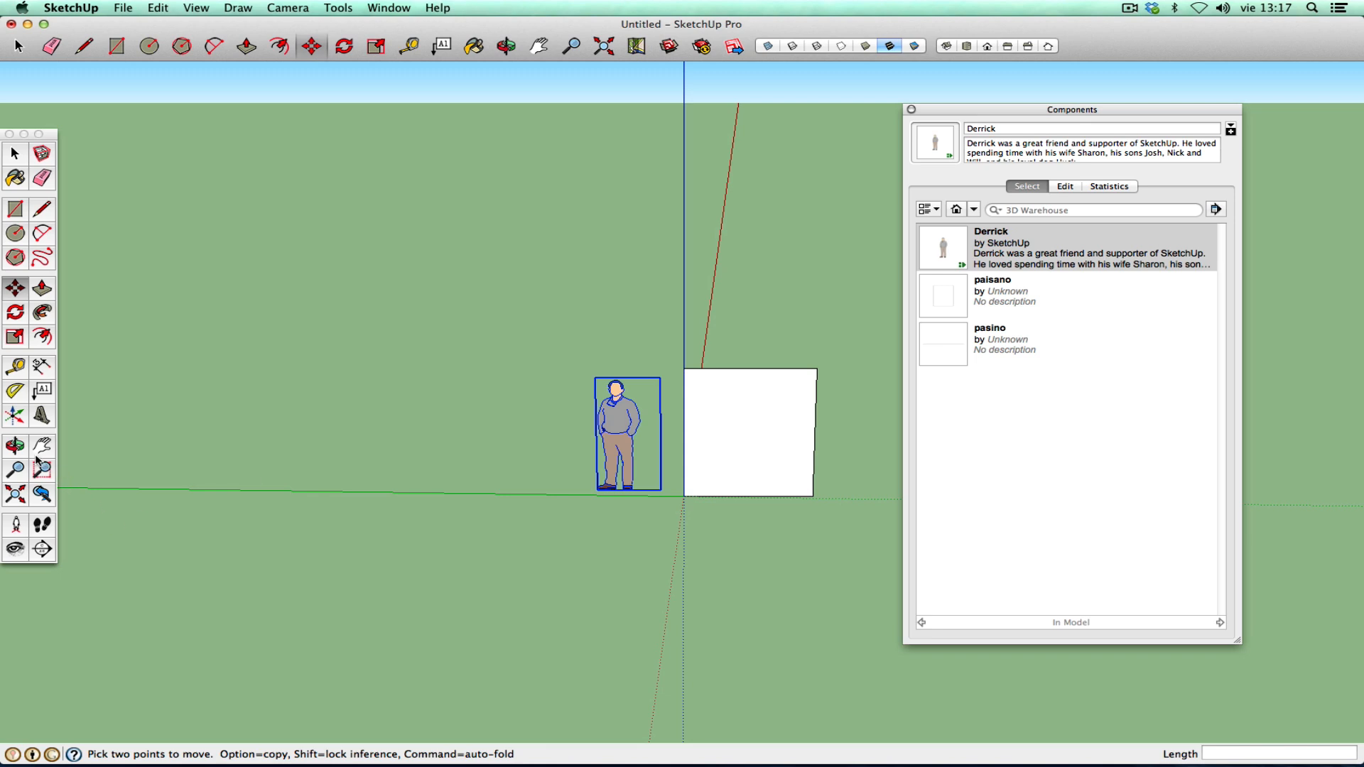
# - Move the scale figure about 8.44 m from its place beside the paisano component
pyautogui.click(15, 445)
pyautogui.moveTo(326, 532); pyautogui.dragTo(395, 485)
pyautogui.press('h')
pyautogui.moveTo(679, 423); pyautogui.dragTo(410, 525)
pyautogui.rightClick(412, 523)
pyautogui.click(440, 533)
pyautogui.click(258, 244)
pyautogui.click(274, 189)
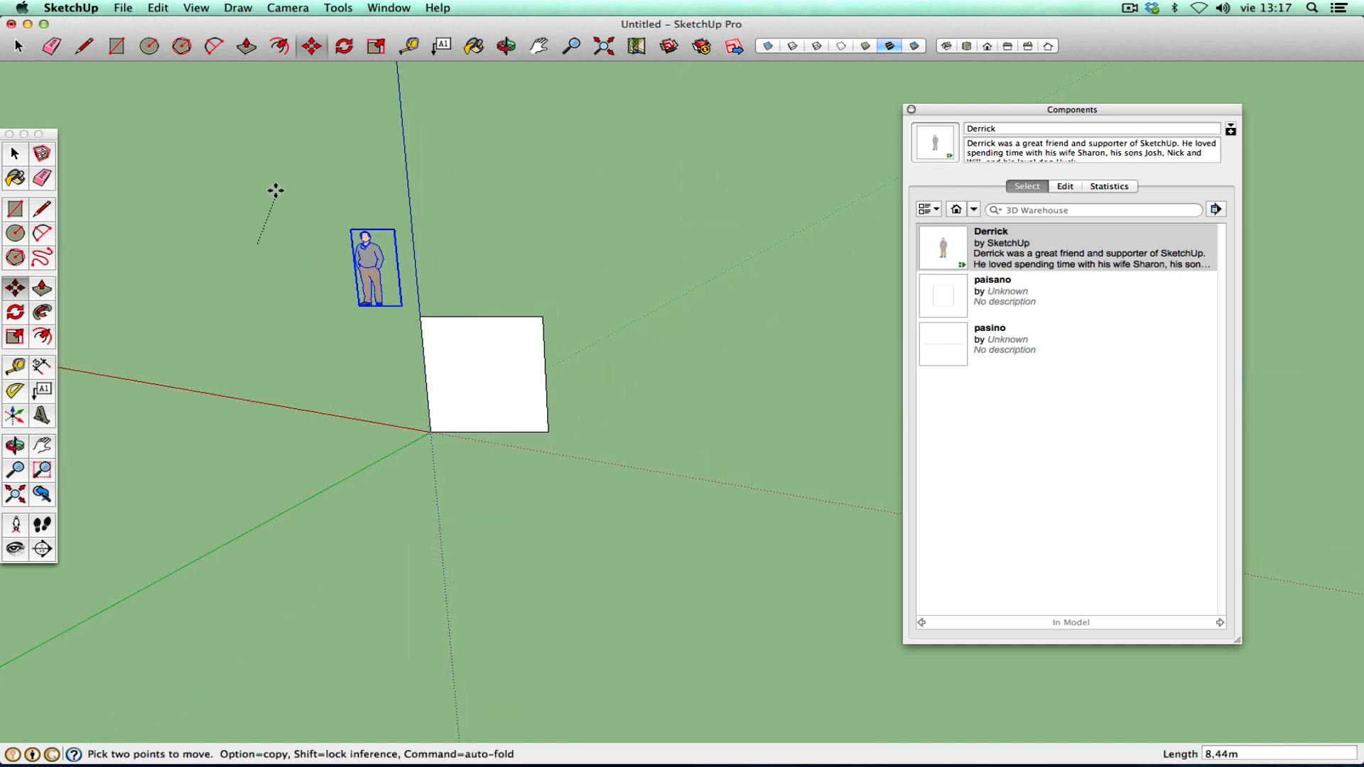
# - Delete everything in the model and reposition the Components window
pyautogui.click(14, 153)
pyautogui.moveTo(203, 164); pyautogui.dragTo(664, 578)
pyautogui.press('Delete')
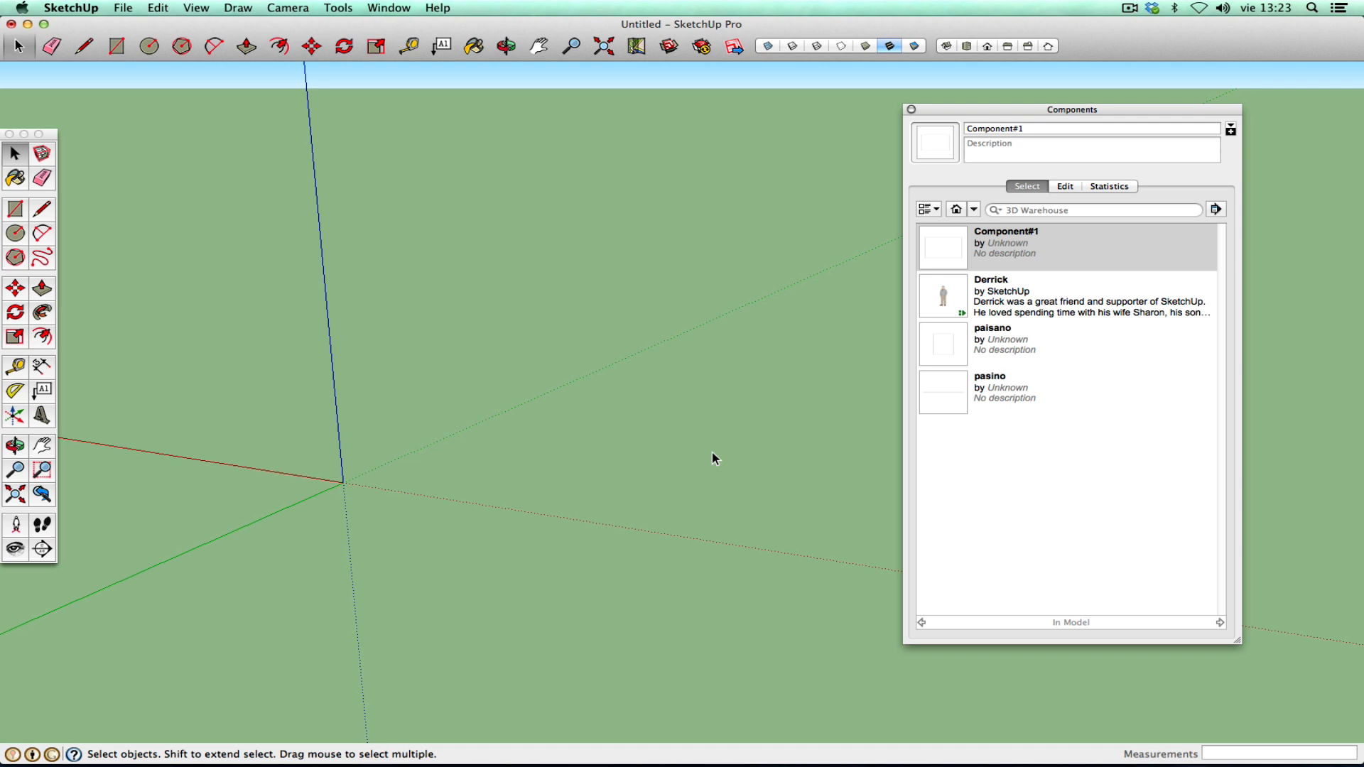
pyautogui.moveTo(1033, 112); pyautogui.dragTo(1078, 140)
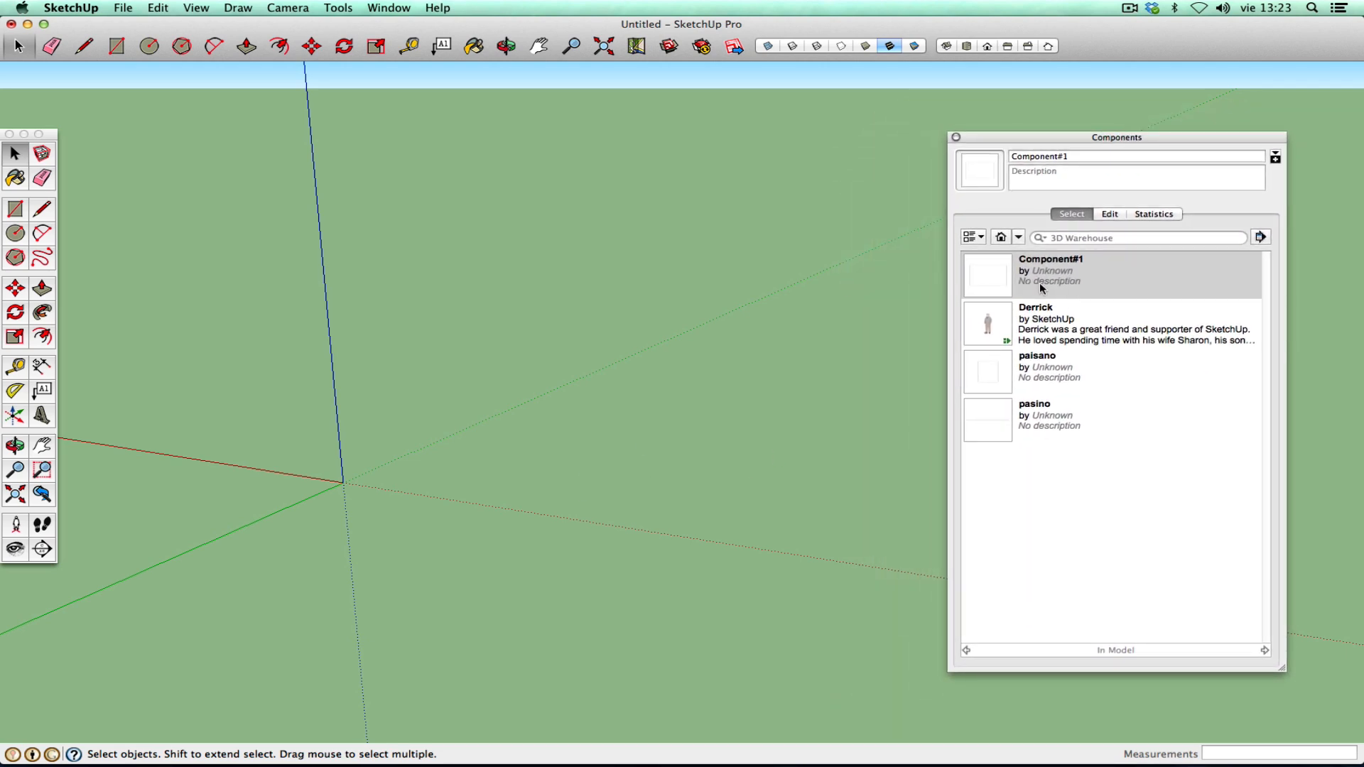